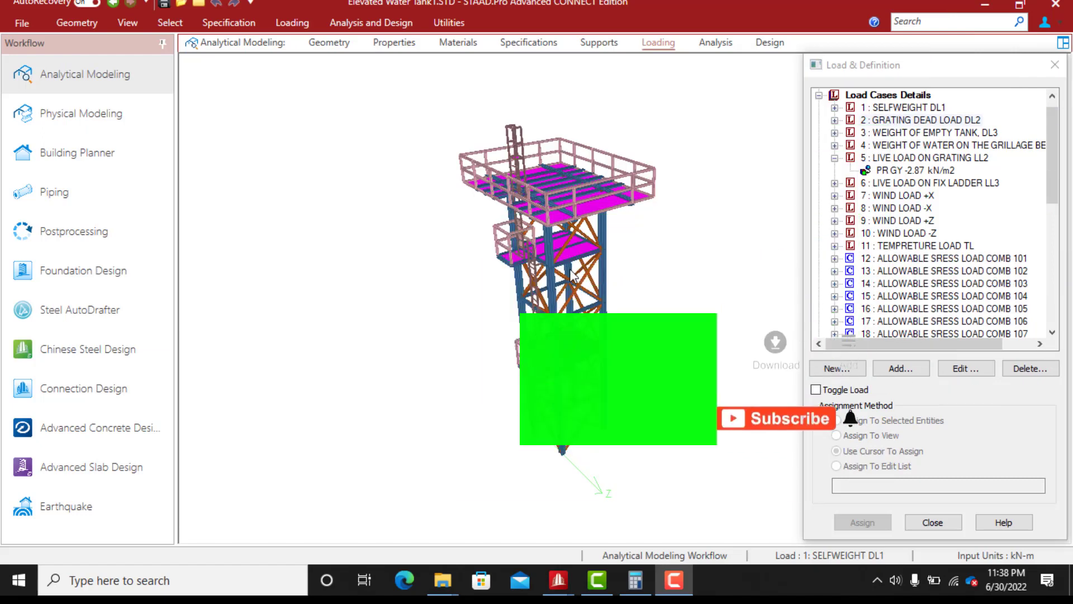
{"action": "middle_click_drag", "start_coordinate": [581, 349], "coordinate": [531, 295]}
{"action": "left_click", "coordinate": [325, 43]}
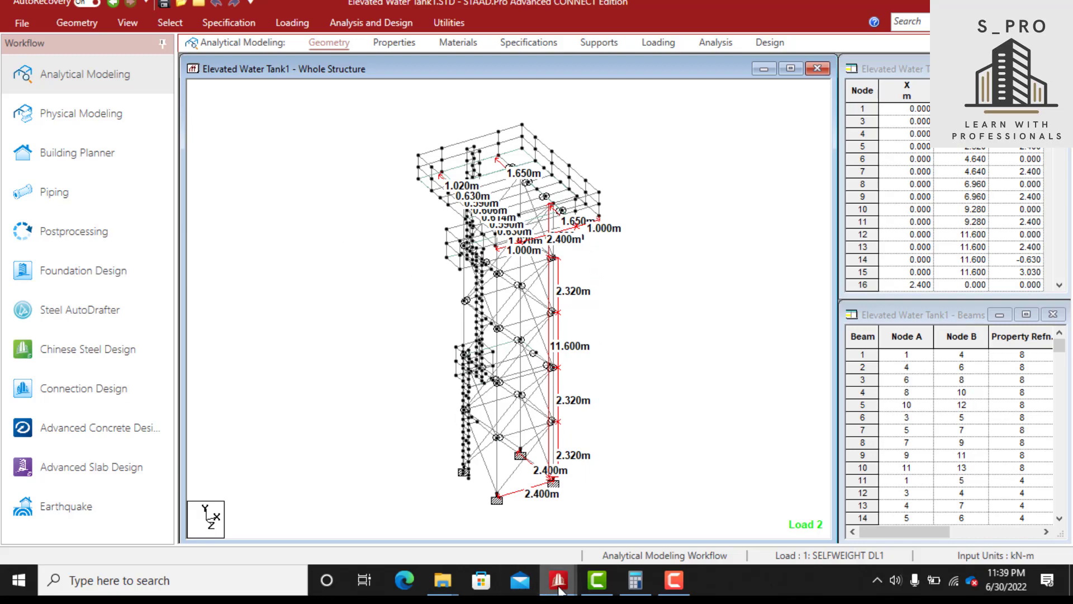
Switch to the new-model window and name the file Elevated Water Tank
{"action": "mouse_move", "coordinate": [559, 581]}
{"action": "left_click", "coordinate": [626, 492]}
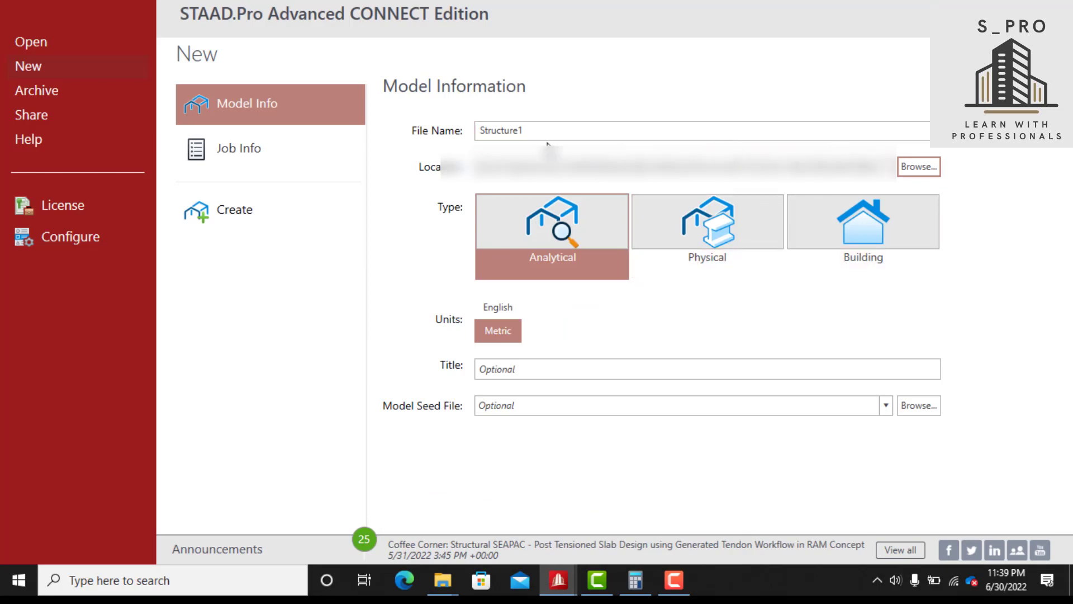
{"action": "double_click", "coordinate": [510, 130]}
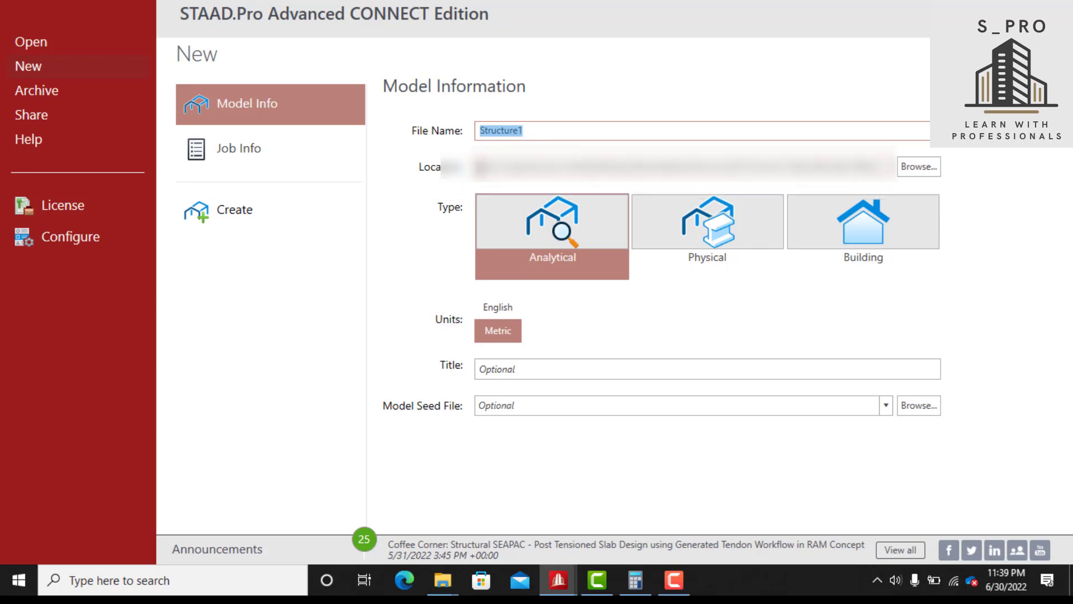
{"action": "type", "text": "Eleve"}
{"action": "key", "text": "BackSpace"}
{"action": "type", "text": "ate"}
{"action": "key", "text": "BackSpace"}
{"action": "key", "text": "BackSpace"}
{"action": "key", "text": "BackSpace"}
{"action": "key", "text": "BackSpace"}
{"action": "key", "text": "BackSpace"}
{"action": "key", "text": "BackSpace"}
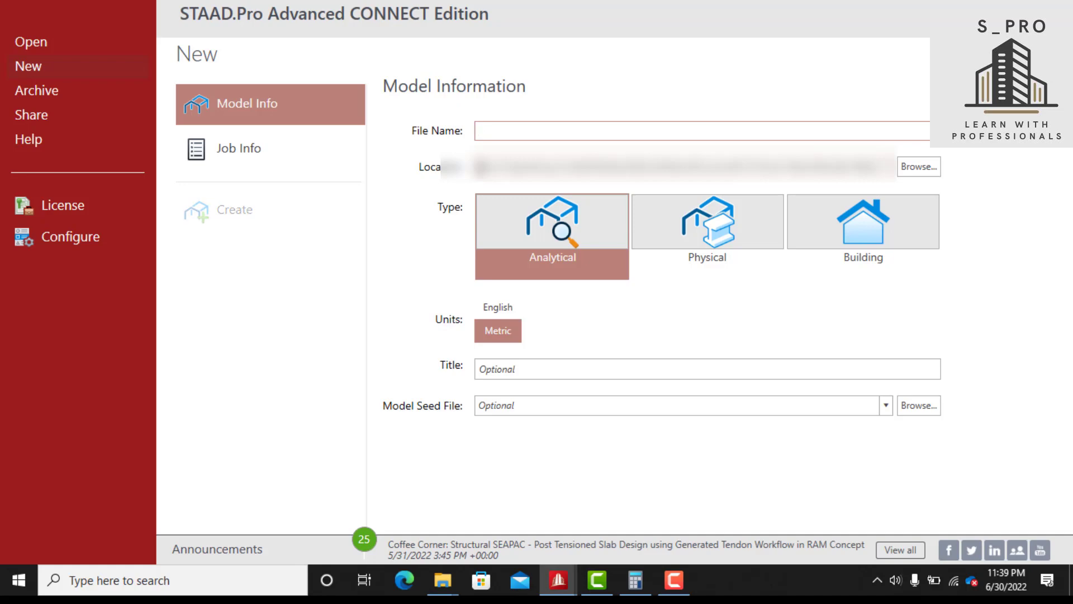
{"action": "type", "text": "E"}
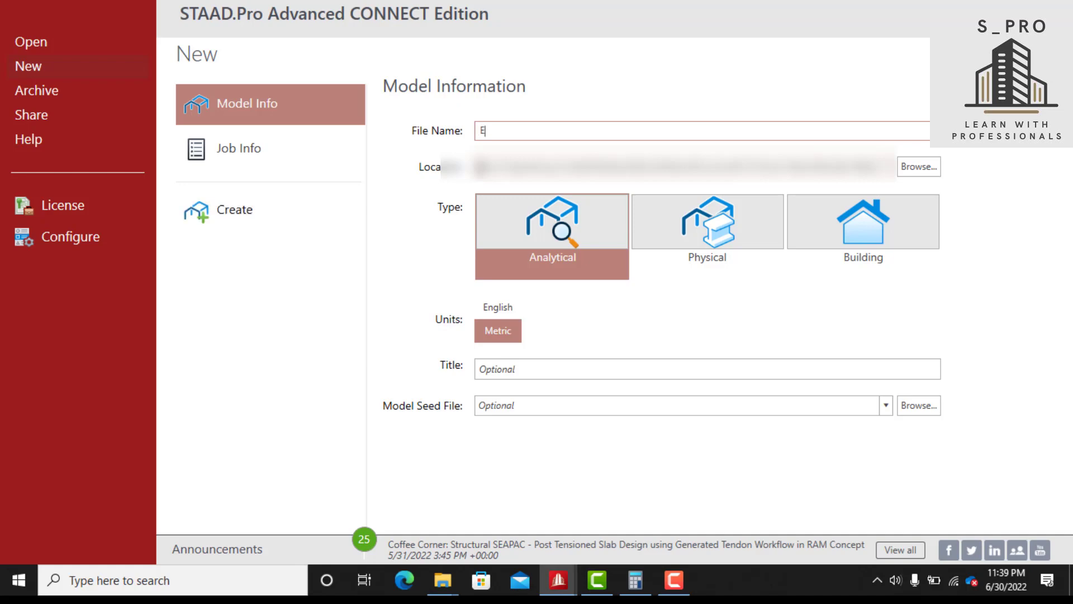
{"action": "type", "text": "levated Water Tank"}
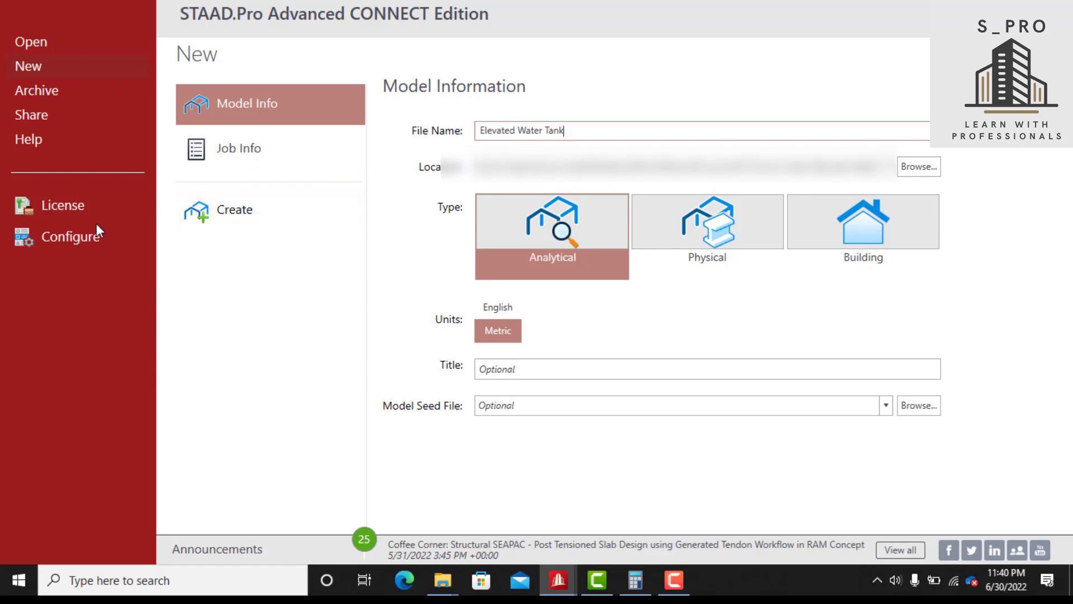
Confirm Y up as the global axis in the application configuration and create the new analytical model
{"action": "left_click", "coordinate": [84, 235]}
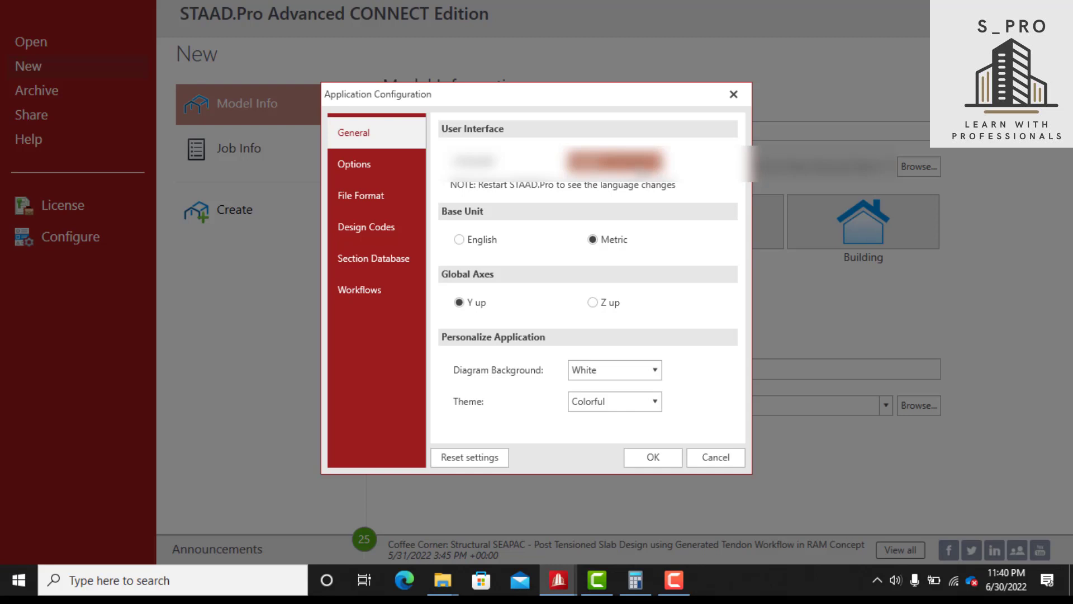
{"action": "left_click", "coordinate": [459, 303]}
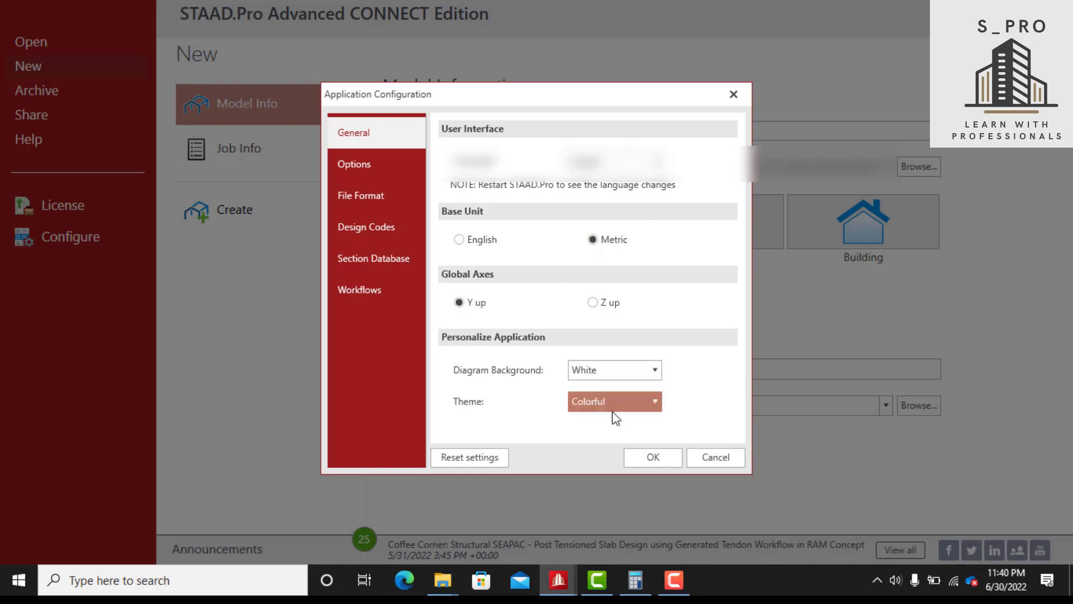
{"action": "left_click", "coordinate": [642, 456]}
{"action": "left_click", "coordinate": [226, 210]}
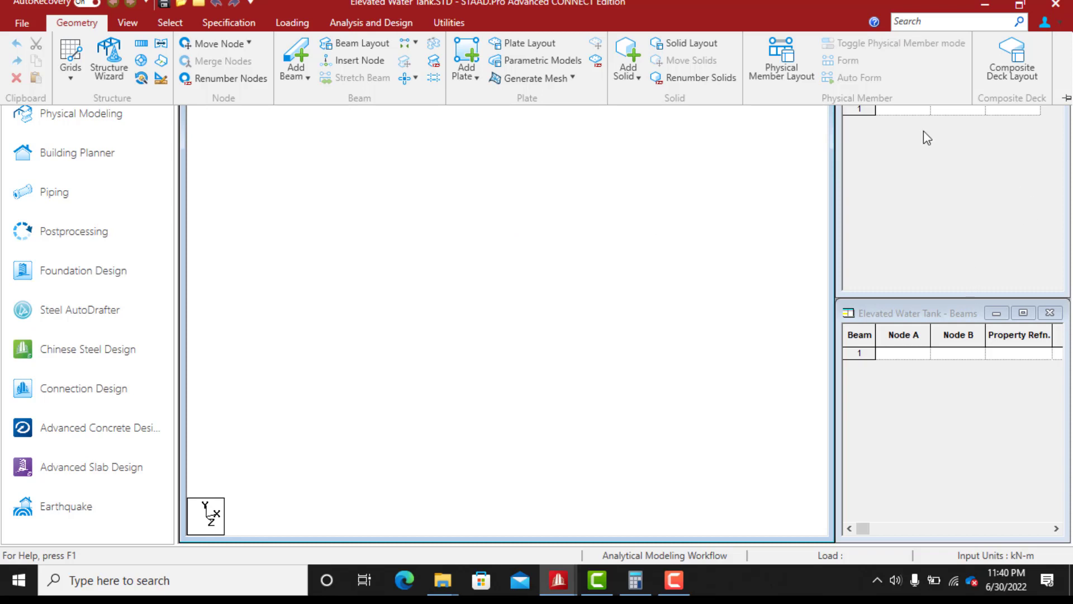
Enlarge the Nodes table window beside the model view
{"action": "left_click", "coordinate": [901, 111]}
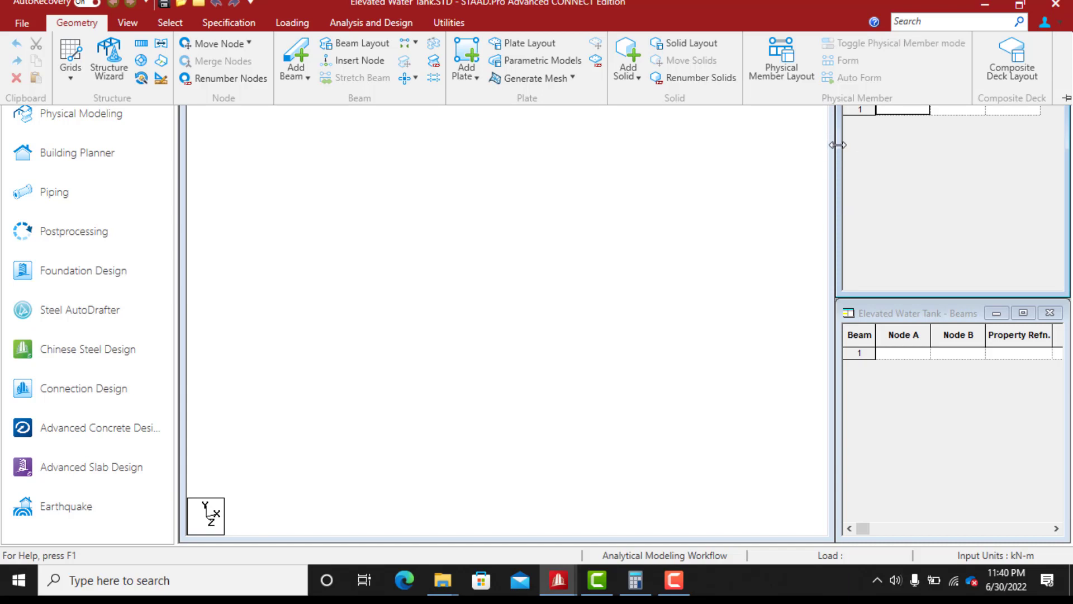
{"action": "left_click_drag", "start_coordinate": [837, 143], "coordinate": [756, 213]}
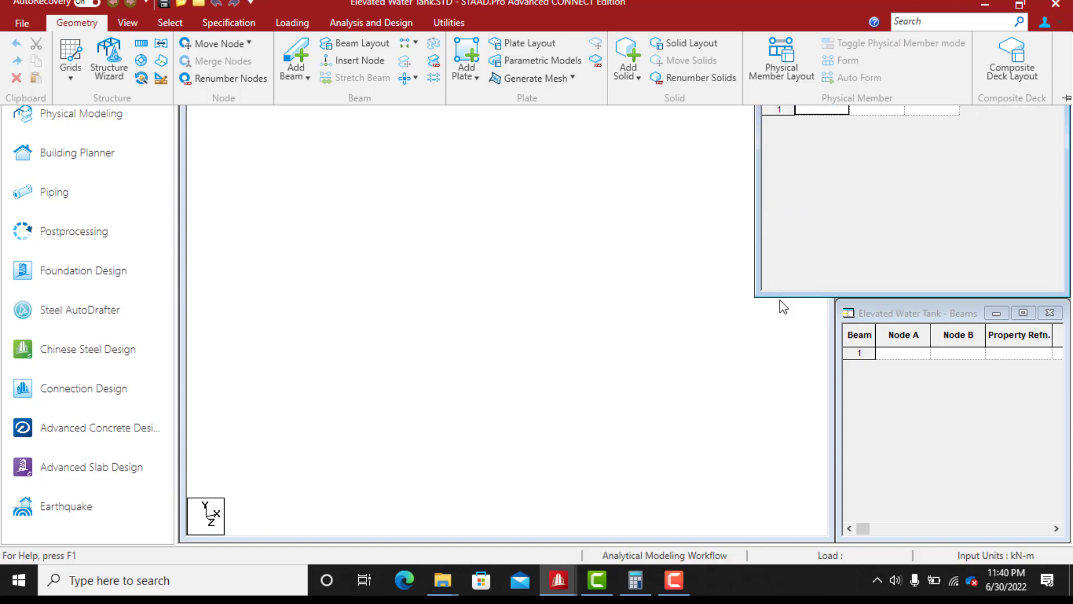
{"action": "left_click_drag", "start_coordinate": [778, 293], "coordinate": [769, 342]}
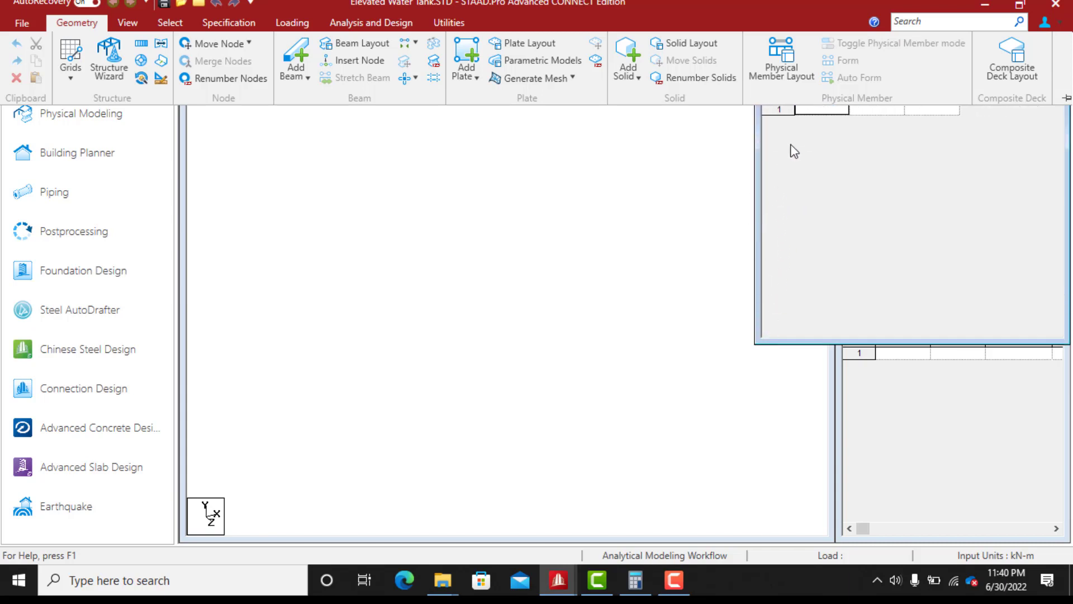
{"action": "left_click", "coordinate": [131, 23]}
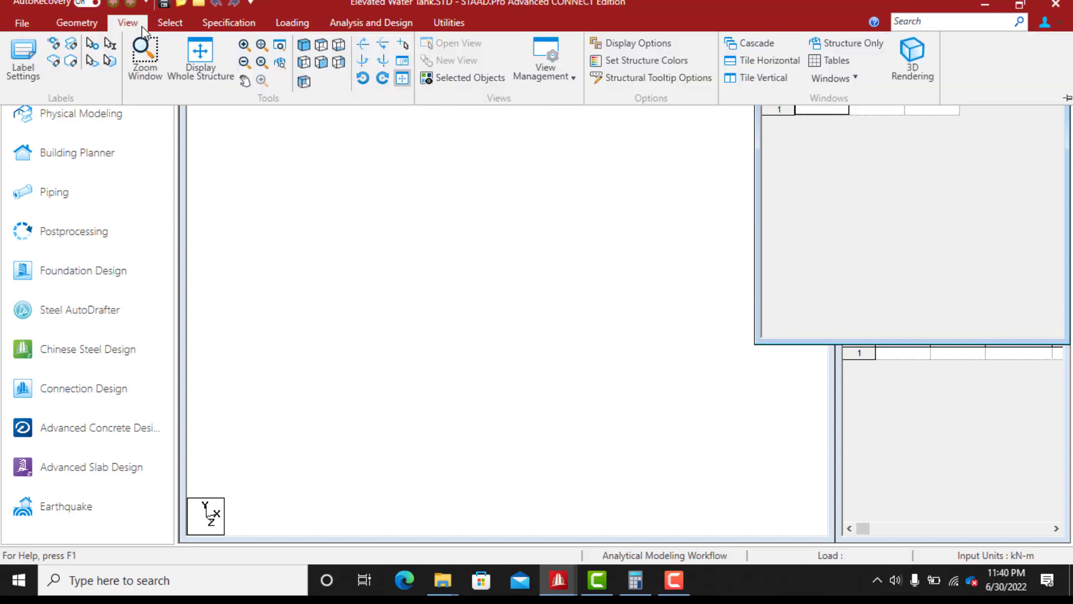
{"action": "left_click", "coordinate": [99, 23]}
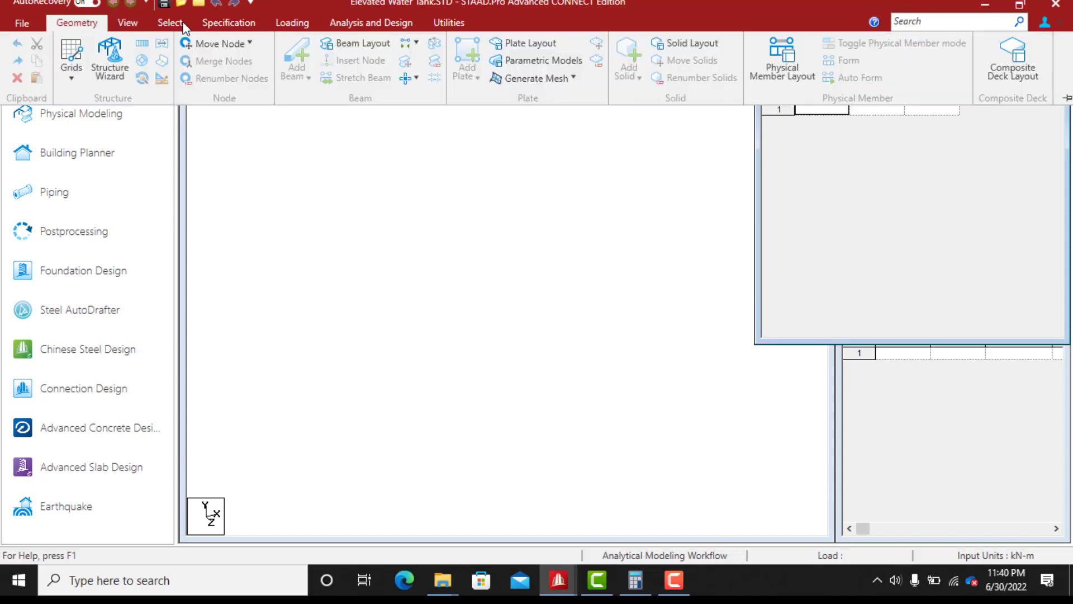
{"action": "left_click", "coordinate": [140, 23]}
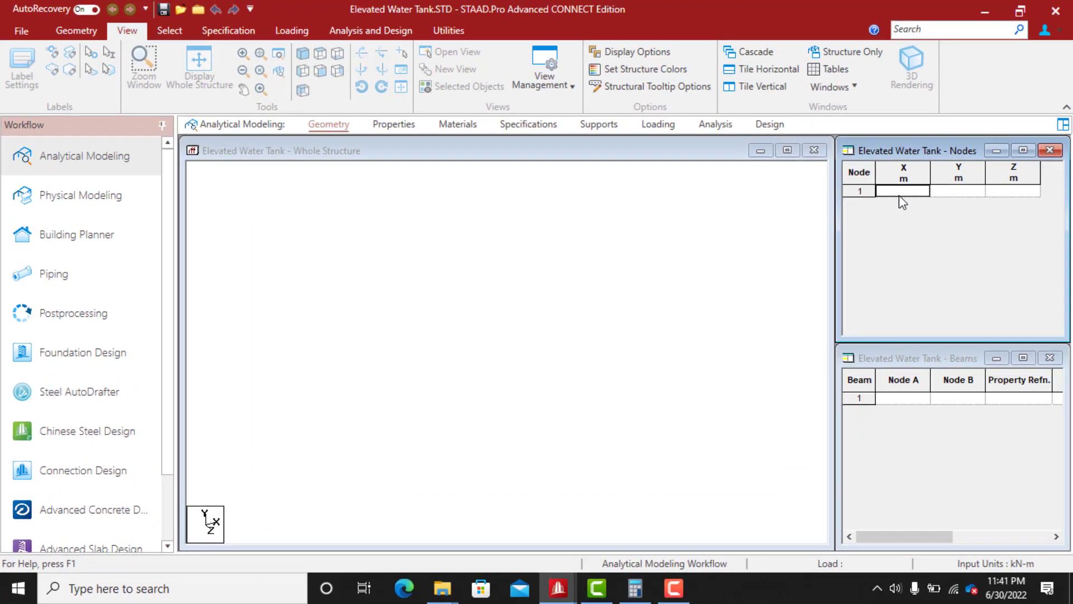
Create the first node at the origin by entering 0 for its X coordinate in the Nodes table
{"action": "type", "text": "0"}
{"action": "key", "text": "Tab"}
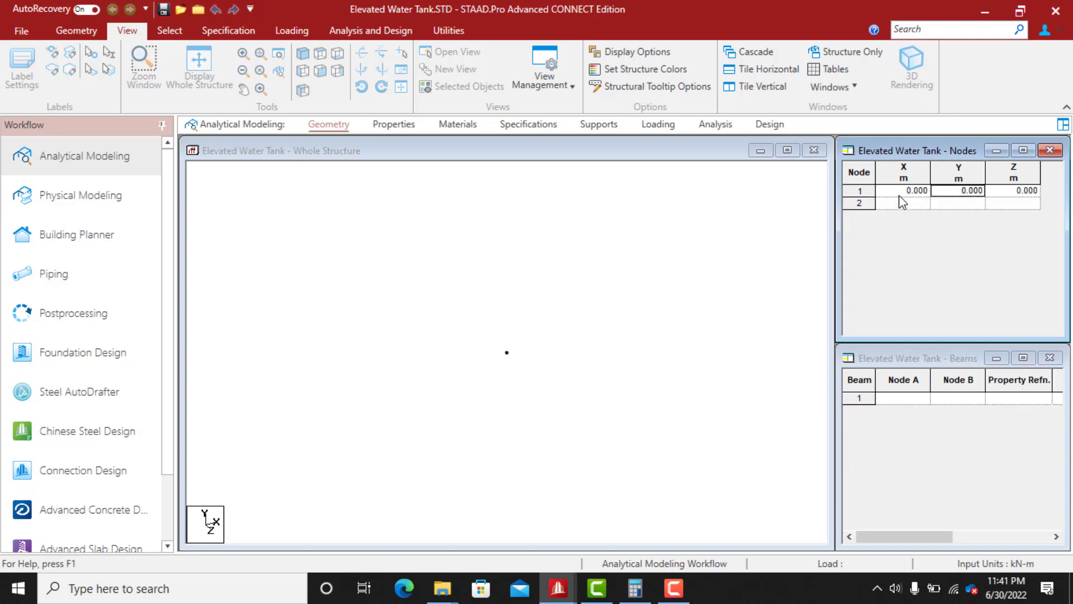
{"action": "left_click", "coordinate": [507, 363]}
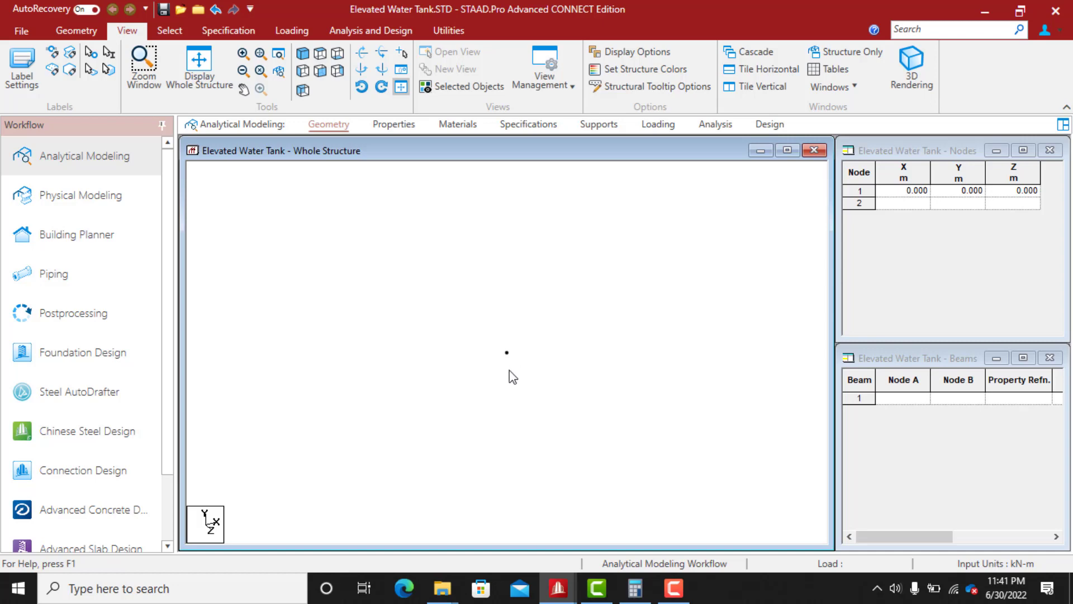
Select the origin node and paste a copy of it moved 2.4 m in X
{"action": "left_click", "coordinate": [170, 32]}
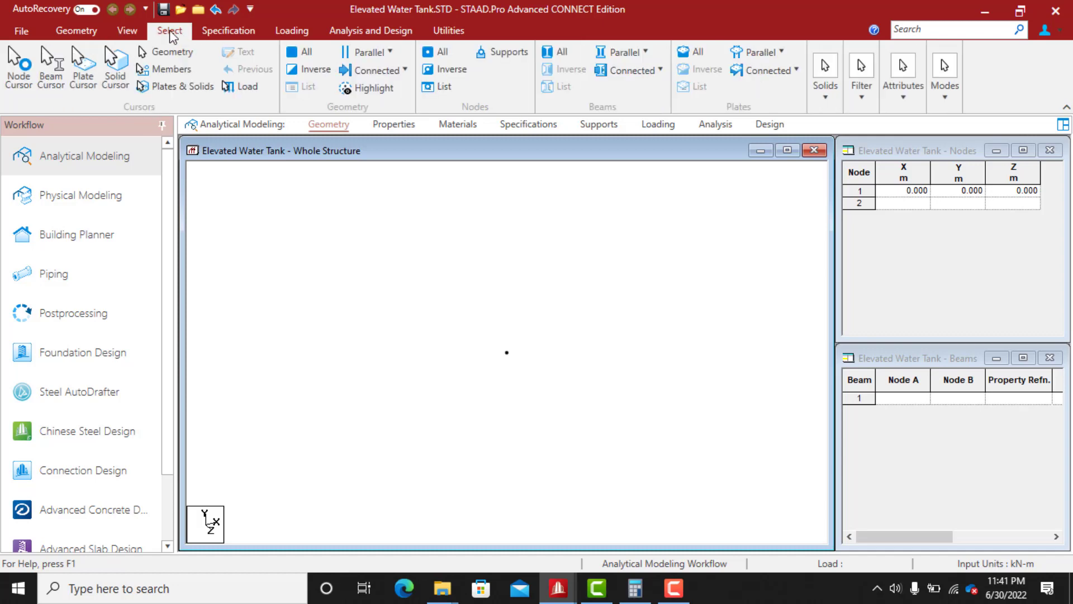
{"action": "left_click", "coordinate": [18, 68]}
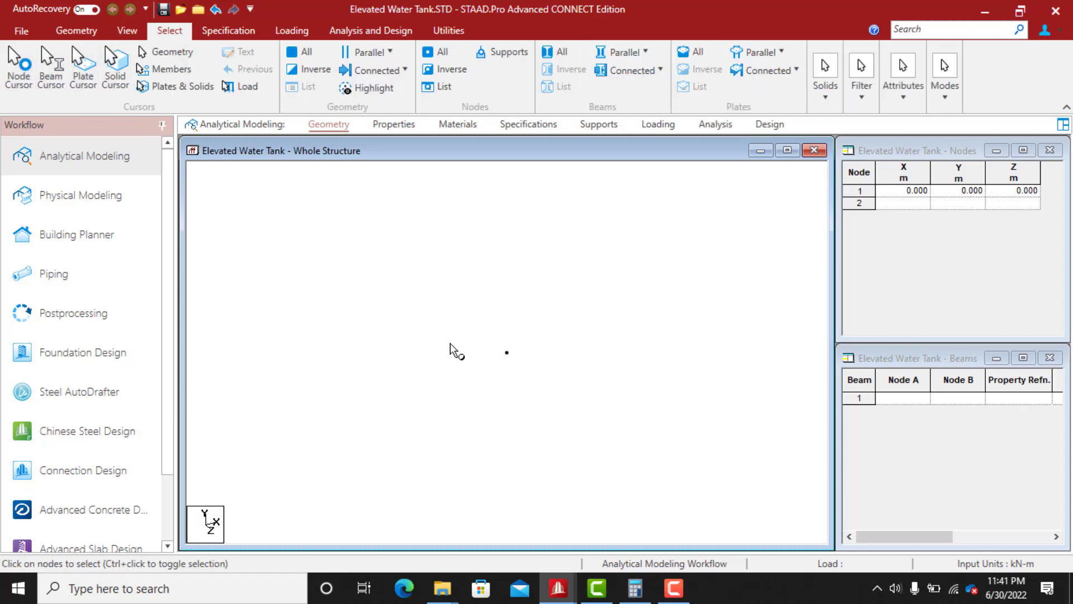
{"action": "left_click", "coordinate": [506, 353]}
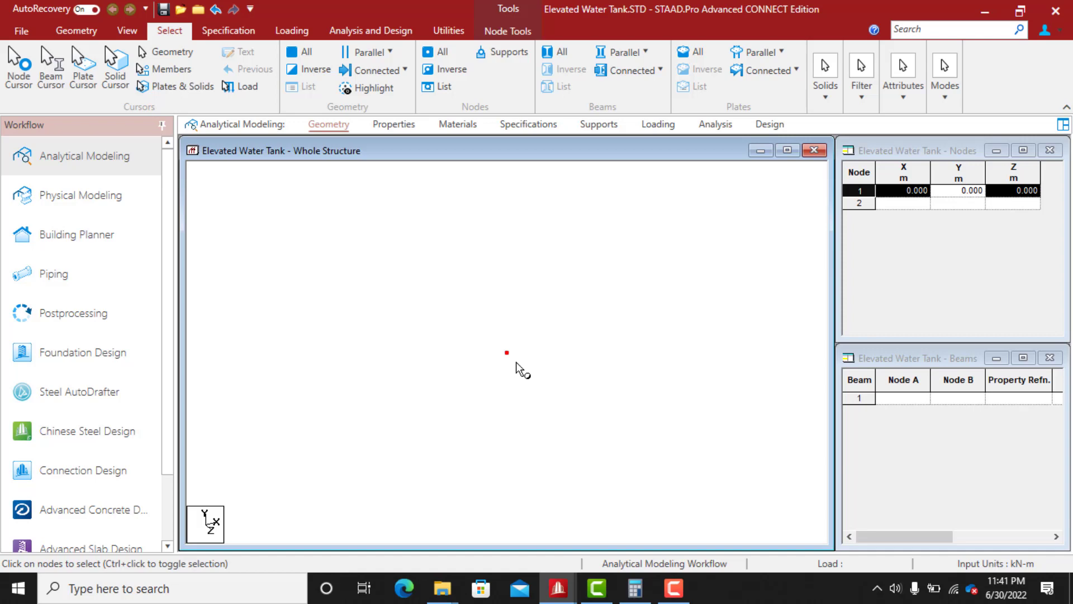
{"action": "key", "text": "ctrl+v"}
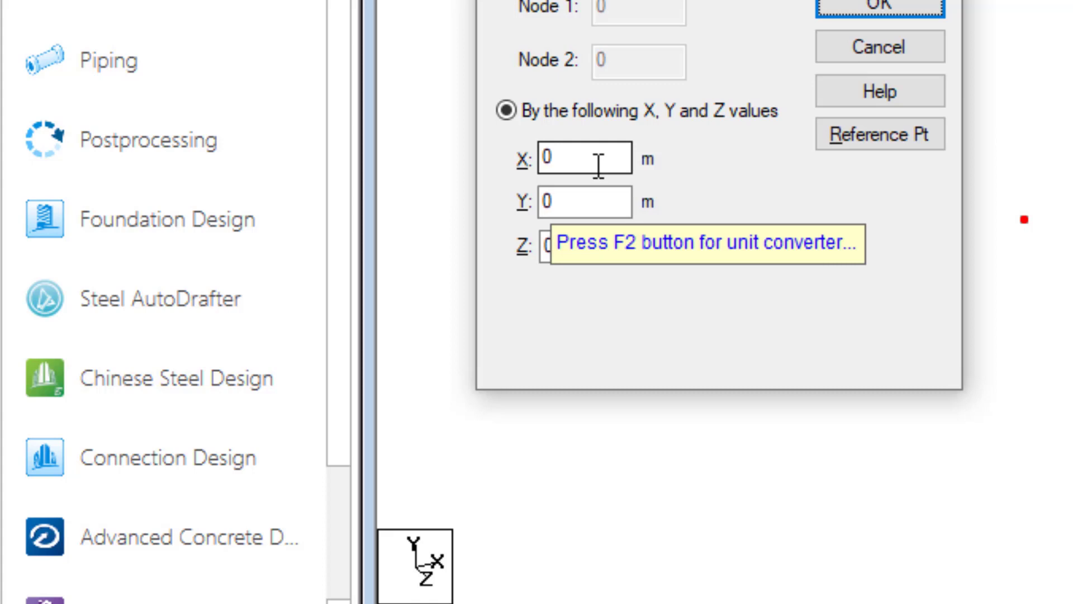
{"action": "left_click_drag", "start_coordinate": [571, 168], "coordinate": [538, 166]}
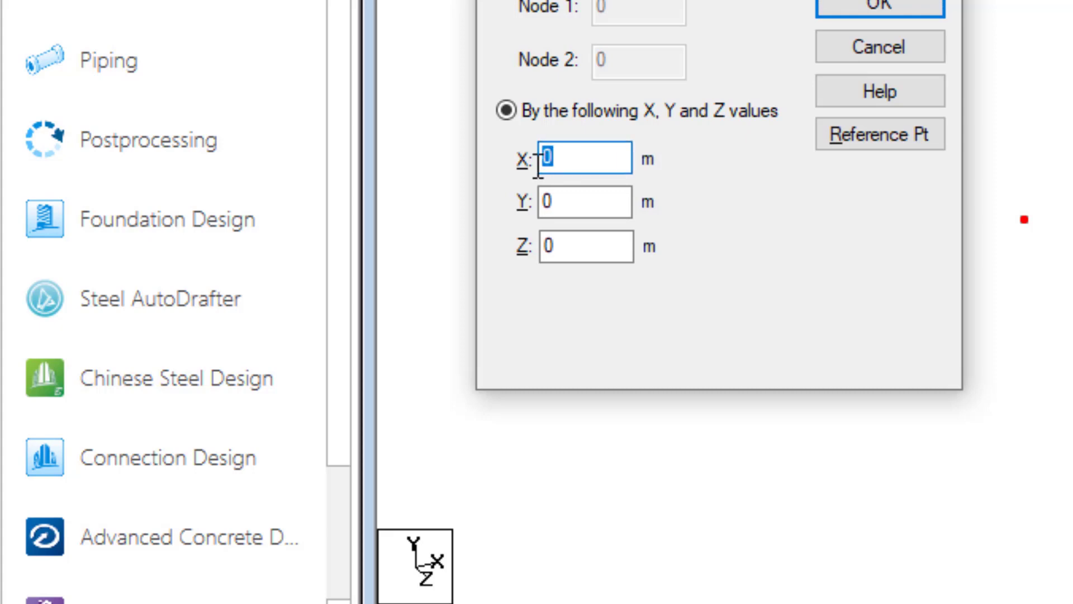
{"action": "type", "text": "2"}
{"action": "type", "text": "4"}
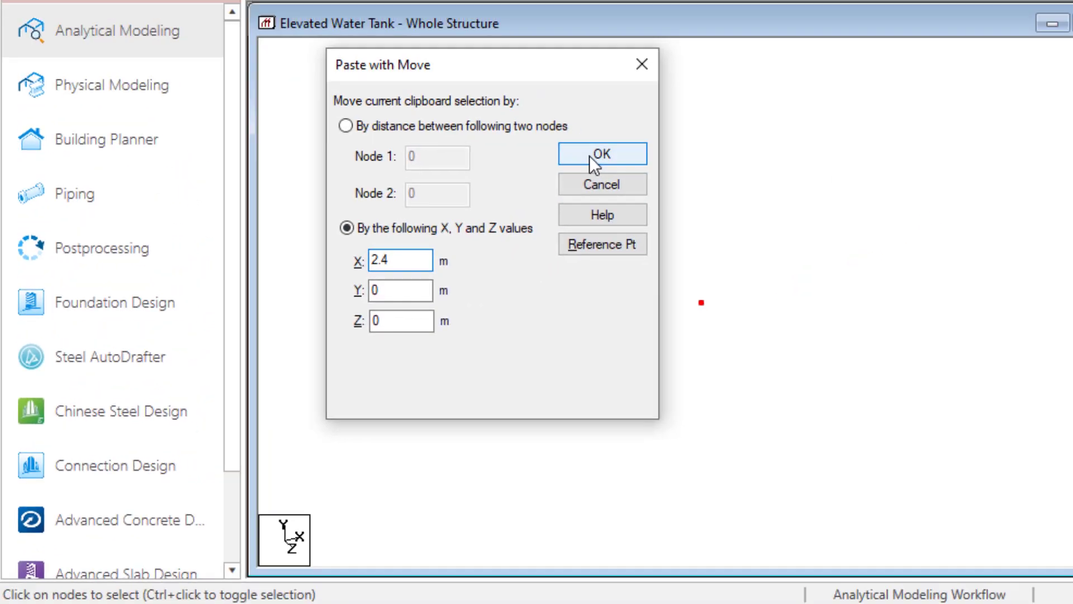
{"action": "left_click", "coordinate": [872, 7]}
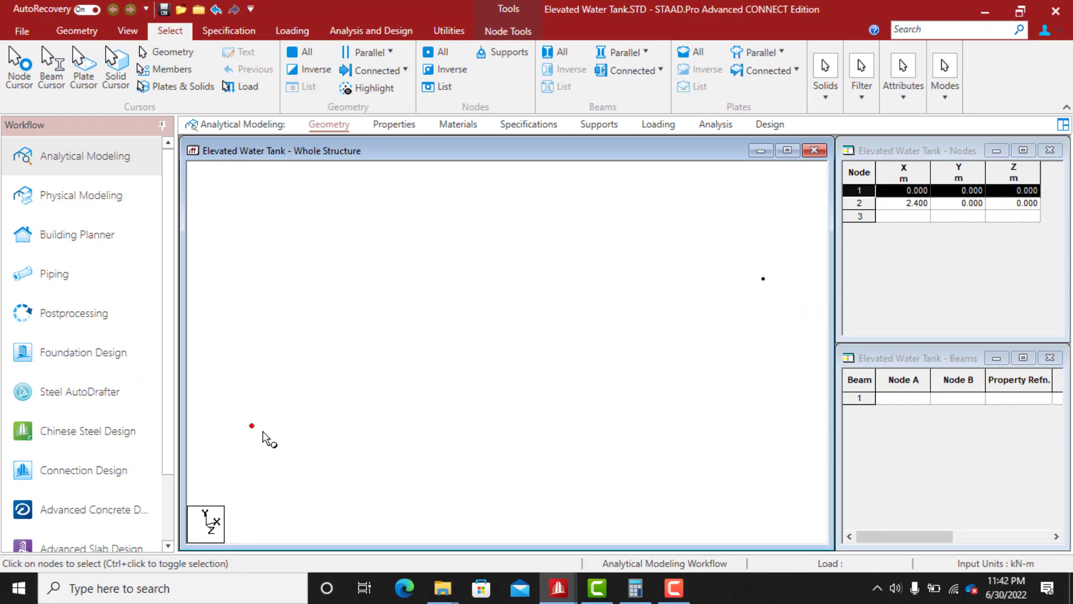
Select both nodes and paste copies of them moved 2.4 m in Z
{"action": "left_click", "coordinate": [252, 427]}
{"action": "left_click", "coordinate": [763, 278], "text": "ctrl"}
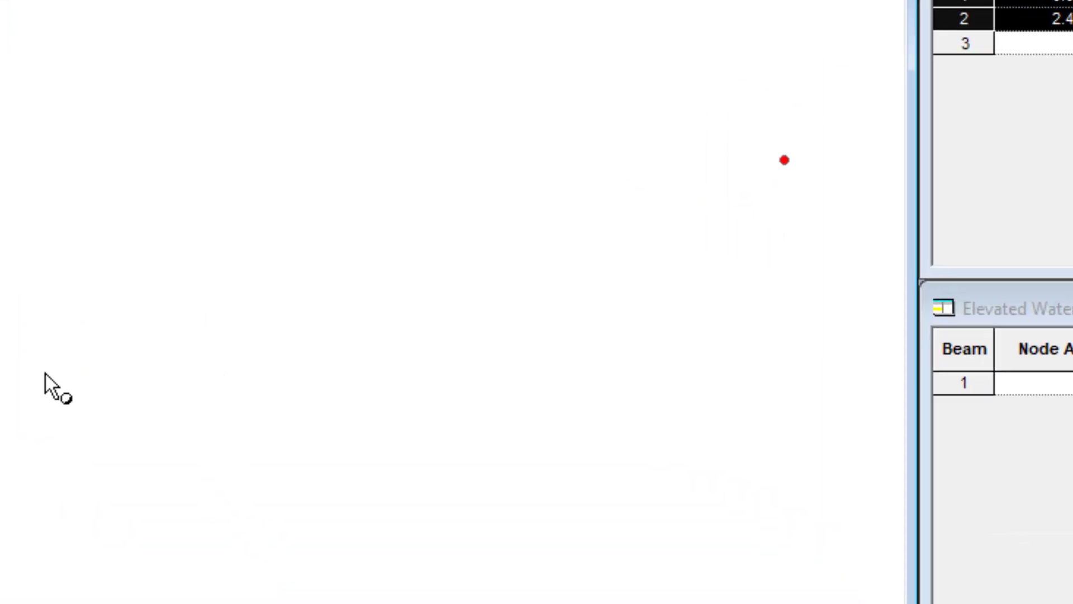
{"action": "key", "text": "ctrl+v"}
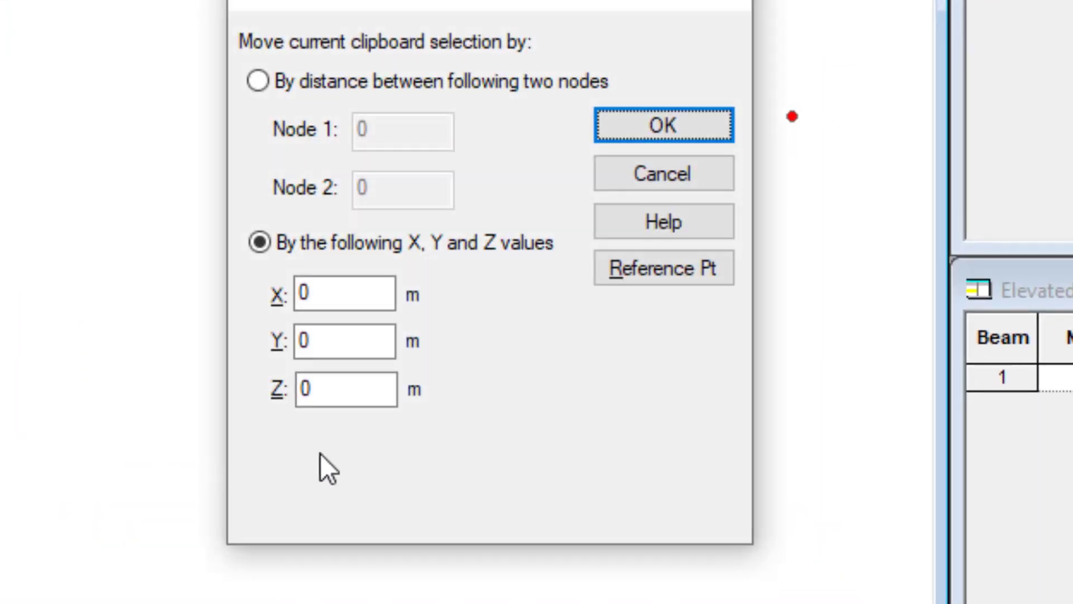
{"action": "left_click_drag", "start_coordinate": [330, 391], "coordinate": [288, 394]}
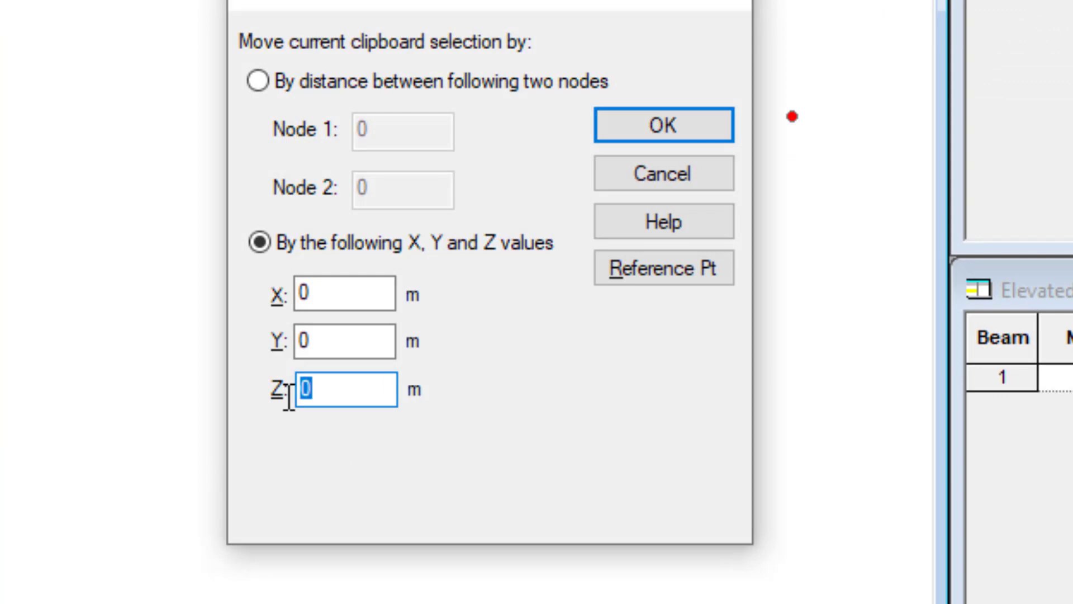
{"action": "type", "text": "2.4"}
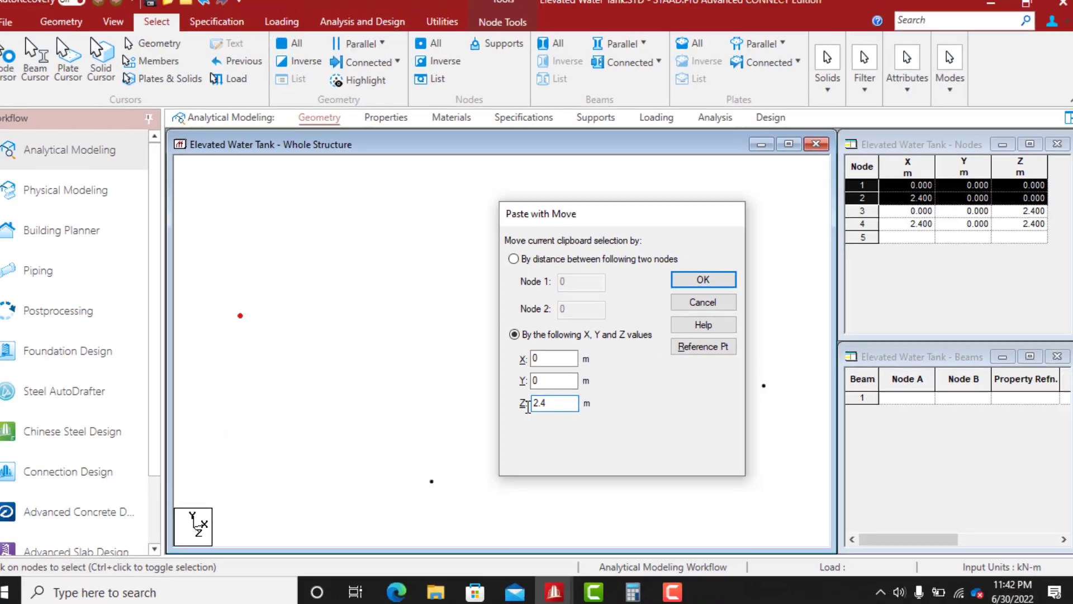
{"action": "key", "text": "Return"}
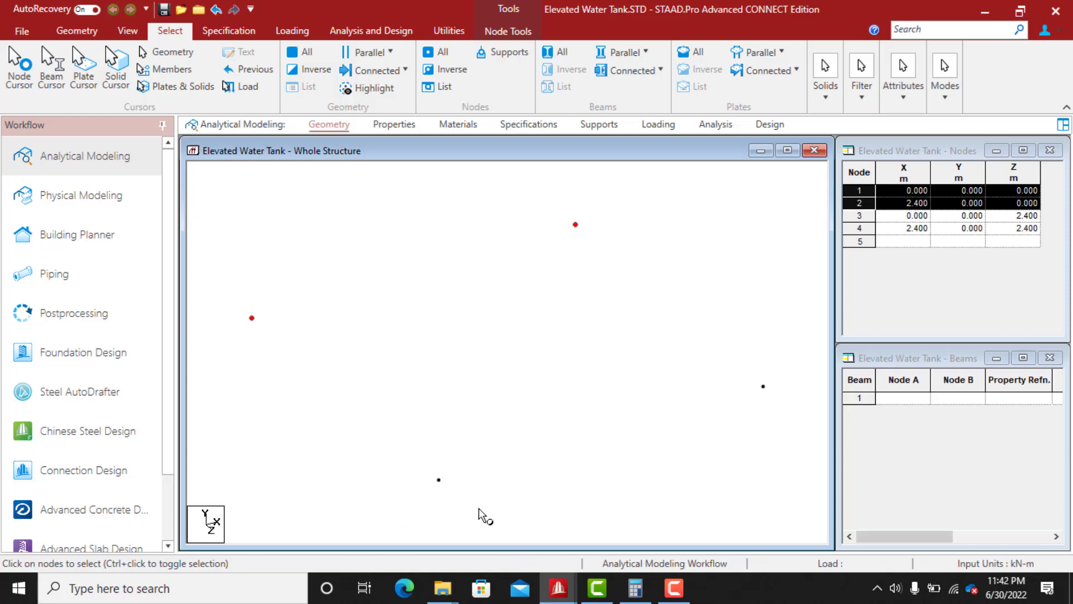
Select all four base nodes and translationally repeat them in Y with 5 linked steps of 2.32 m
{"action": "left_click", "coordinate": [439, 479], "text": "ctrl"}
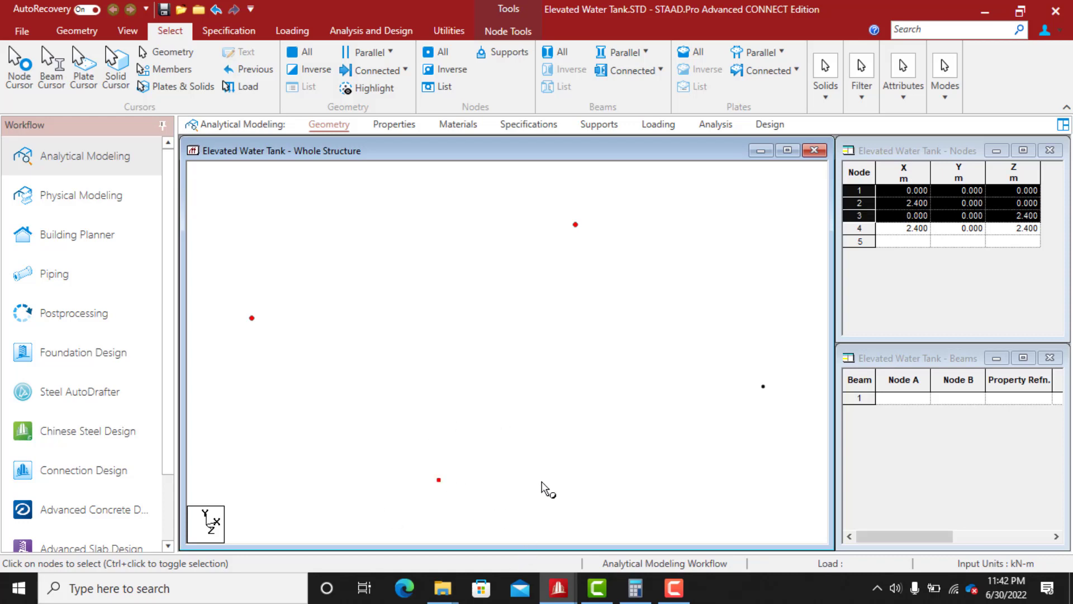
{"action": "left_click", "coordinate": [763, 386], "text": "ctrl"}
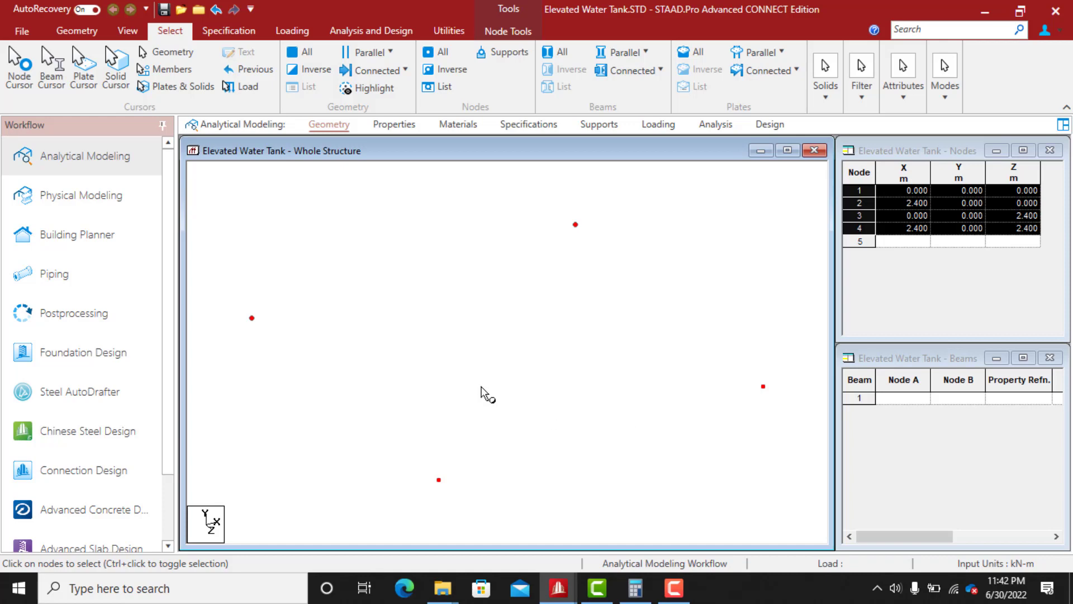
{"action": "left_click", "coordinate": [77, 31]}
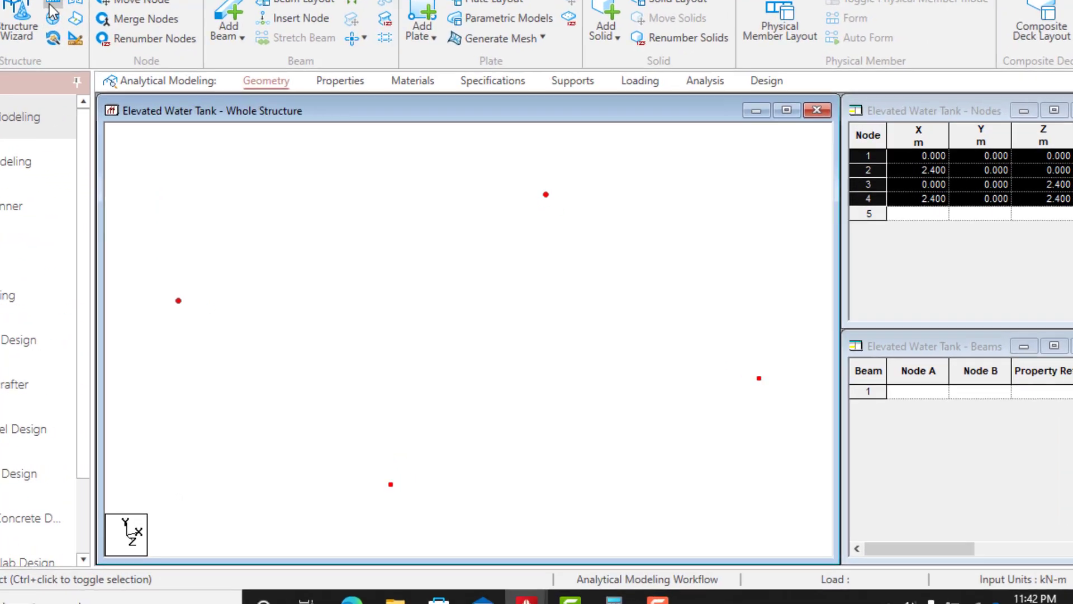
{"action": "left_click", "coordinate": [52, 7]}
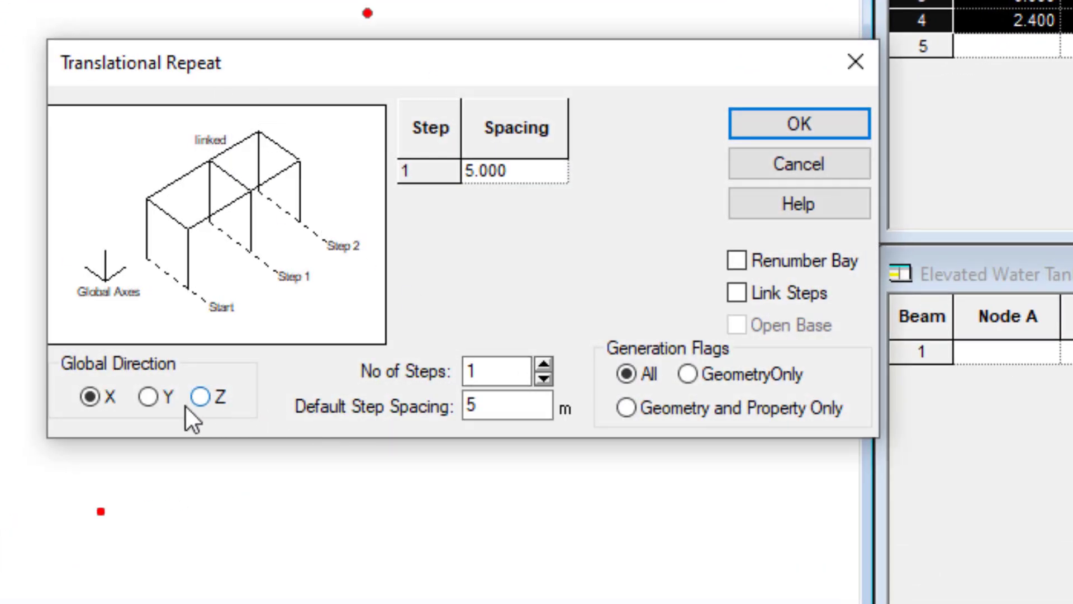
{"action": "left_click", "coordinate": [148, 397]}
{"action": "left_click_drag", "start_coordinate": [491, 371], "coordinate": [463, 372]}
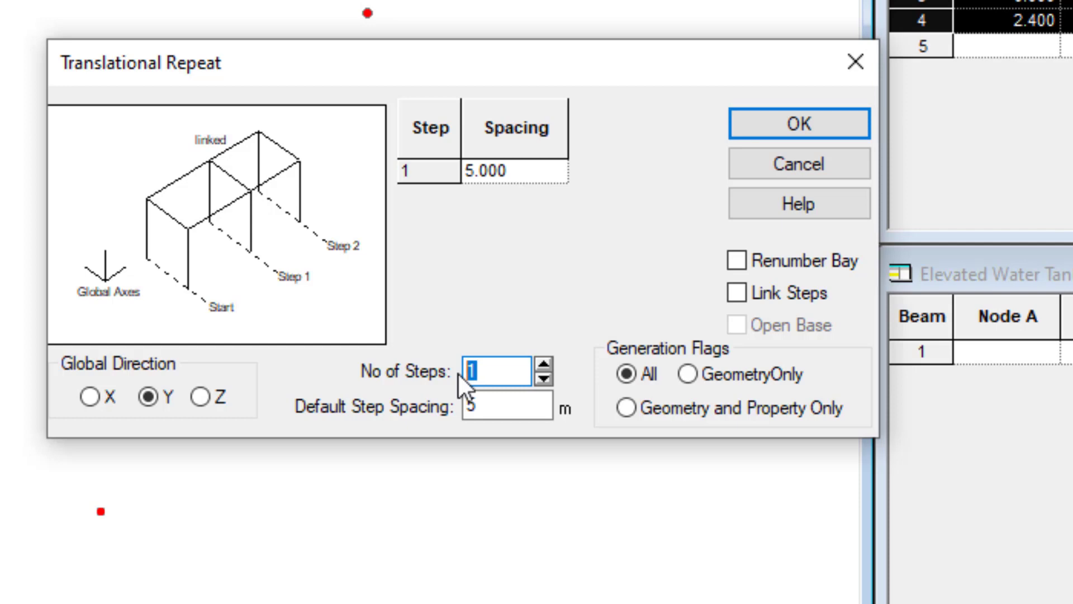
{"action": "type", "text": "6"}
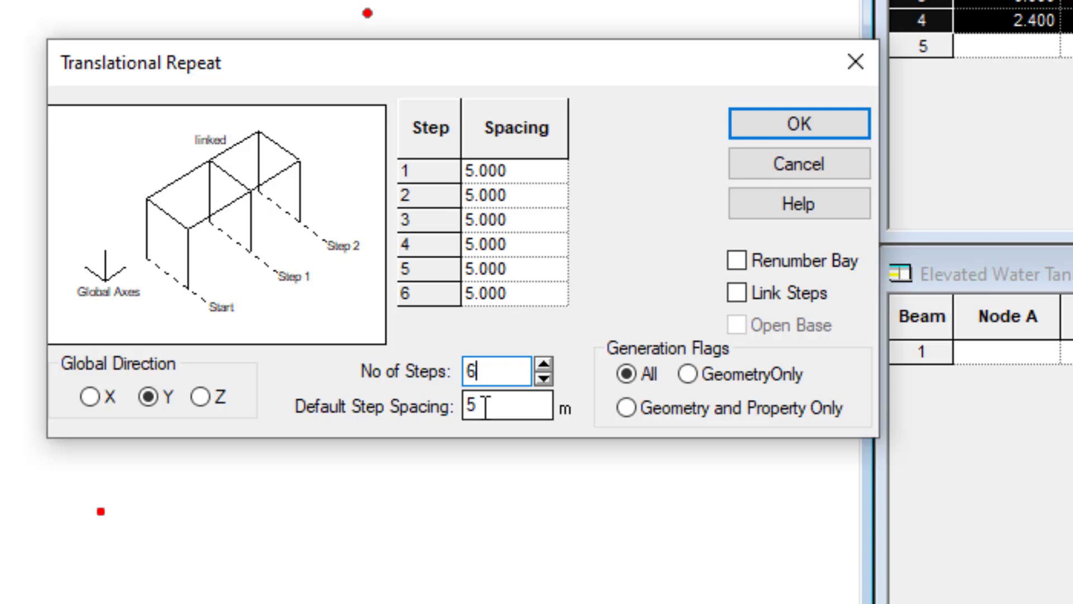
{"action": "left_click_drag", "start_coordinate": [482, 411], "coordinate": [452, 422]}
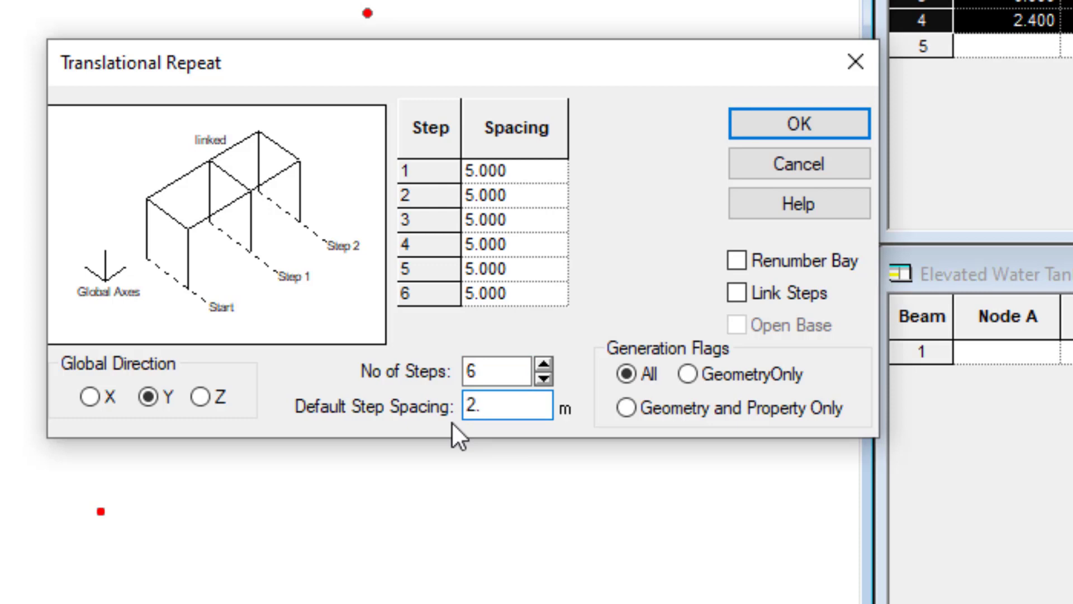
{"action": "type", "text": "2.32"}
{"action": "left_click", "coordinate": [737, 292]}
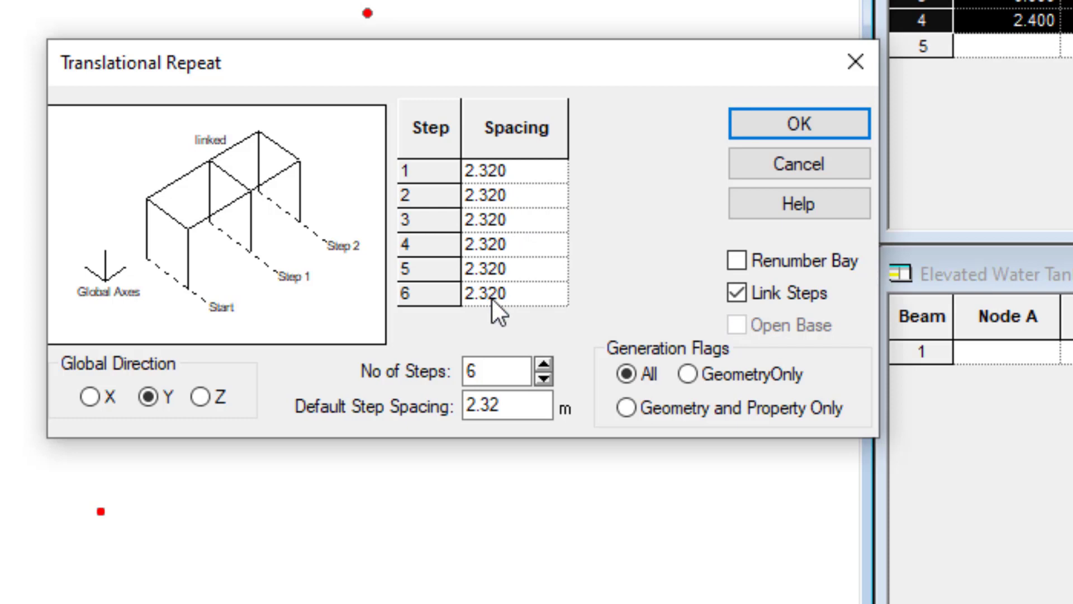
{"action": "left_click_drag", "start_coordinate": [499, 383], "coordinate": [460, 386]}
{"action": "type", "text": "5"}
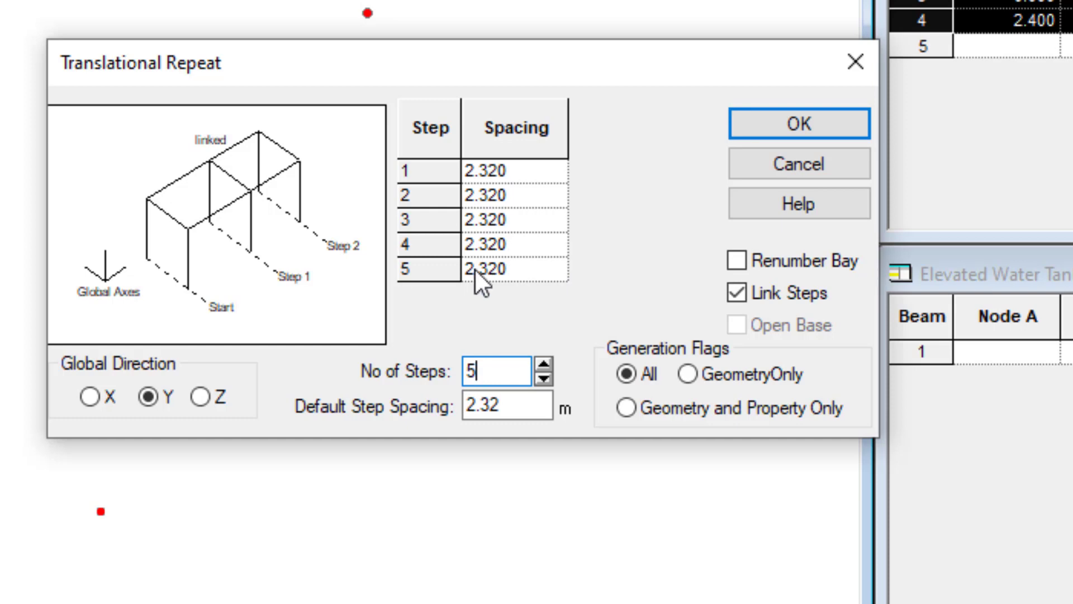
{"action": "left_click", "coordinate": [820, 124]}
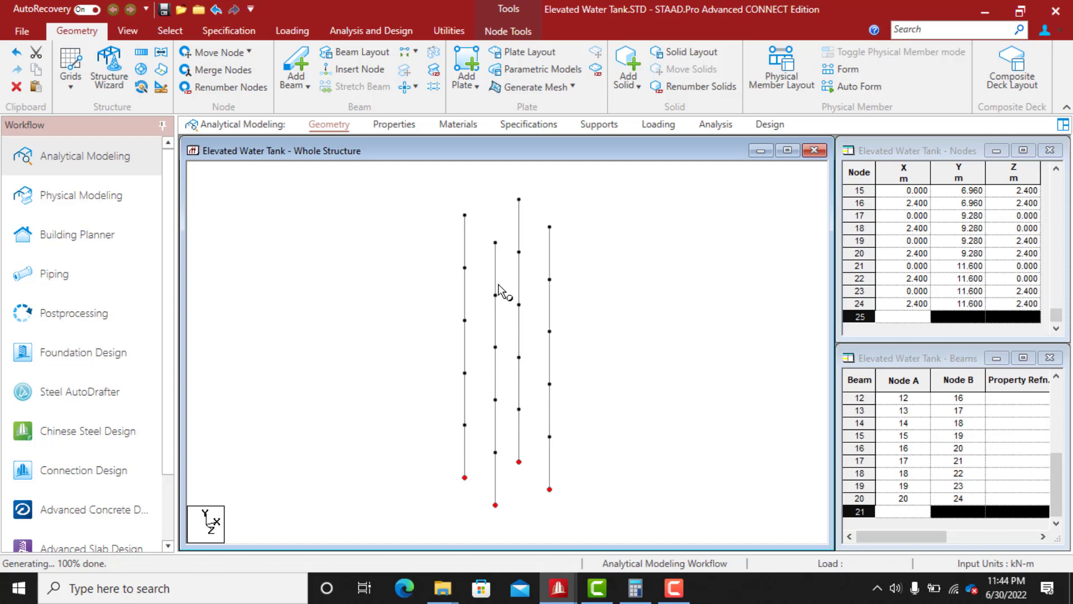
Add horizontal beams joining the four columns into a closed square at each of the five levels above the base
{"action": "left_click", "coordinate": [296, 63]}
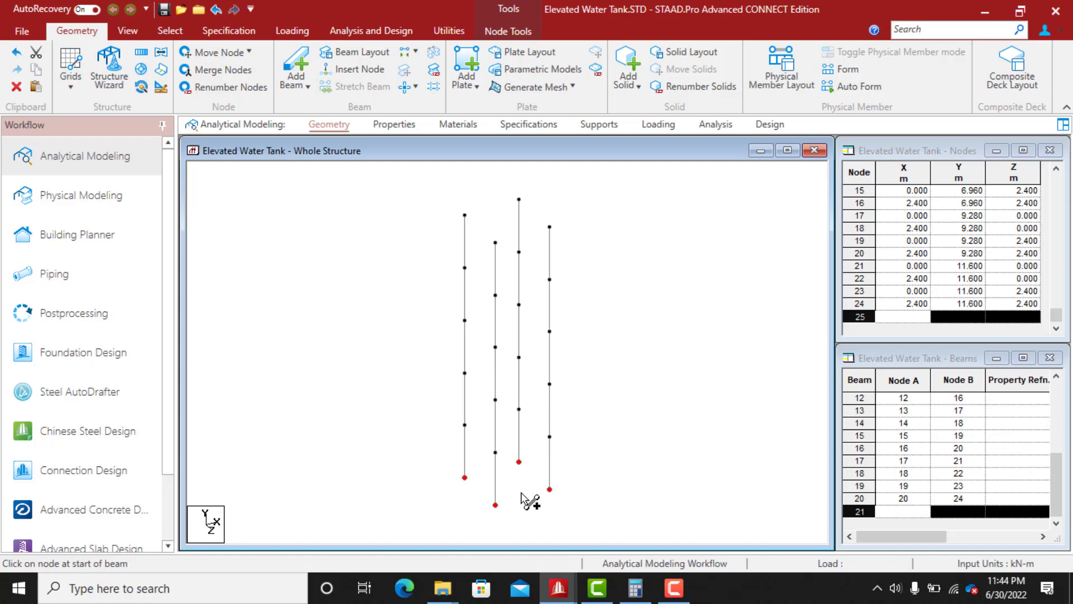
{"action": "mouse_move", "coordinate": [465, 425]}
{"action": "left_mouse_down"}
{"action": "mouse_move", "coordinate": [503, 462]}
{"action": "mouse_move", "coordinate": [495, 451]}
{"action": "mouse_move", "coordinate": [551, 441]}
{"action": "mouse_move", "coordinate": [520, 408]}
{"action": "mouse_move", "coordinate": [461, 426]}
{"action": "left_mouse_up"}
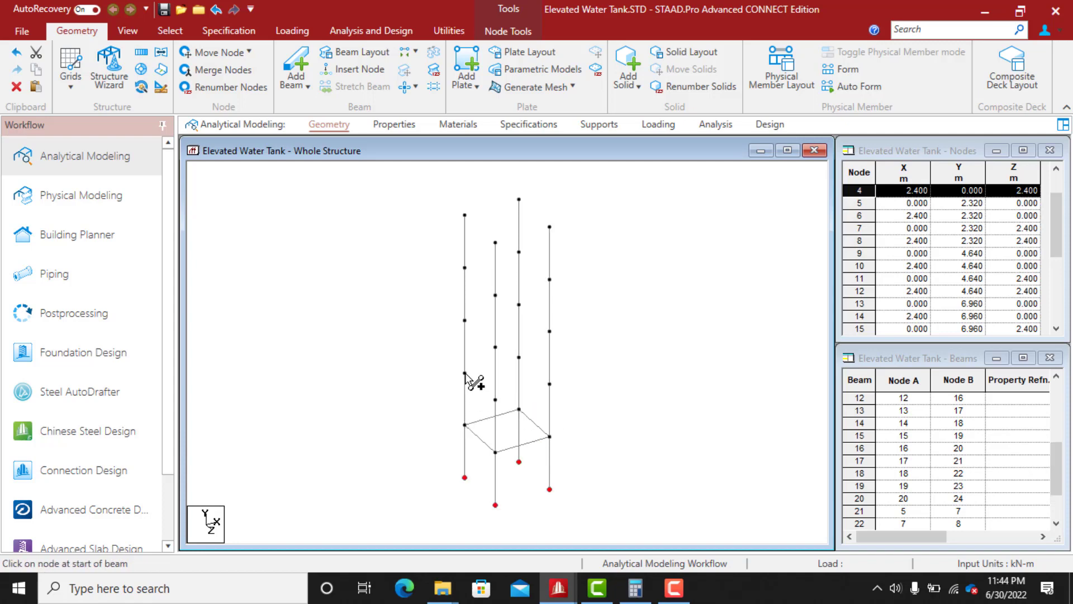
{"action": "mouse_move", "coordinate": [465, 372]}
{"action": "left_mouse_down"}
{"action": "mouse_move", "coordinate": [492, 401]}
{"action": "mouse_move", "coordinate": [551, 387]}
{"action": "mouse_move", "coordinate": [517, 357]}
{"action": "mouse_move", "coordinate": [465, 372]}
{"action": "left_mouse_up"}
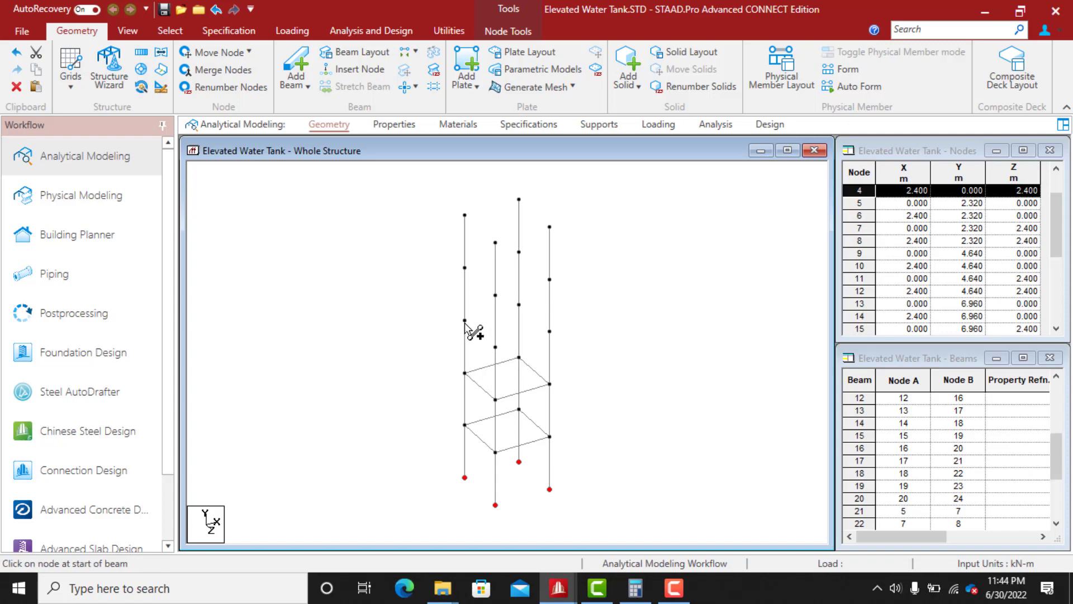
{"action": "mouse_move", "coordinate": [465, 321]}
{"action": "left_mouse_down"}
{"action": "mouse_move", "coordinate": [506, 363]}
{"action": "mouse_move", "coordinate": [495, 347]}
{"action": "mouse_move", "coordinate": [525, 352]}
{"action": "mouse_move", "coordinate": [561, 338]}
{"action": "mouse_move", "coordinate": [532, 307]}
{"action": "mouse_move", "coordinate": [465, 320]}
{"action": "left_mouse_up"}
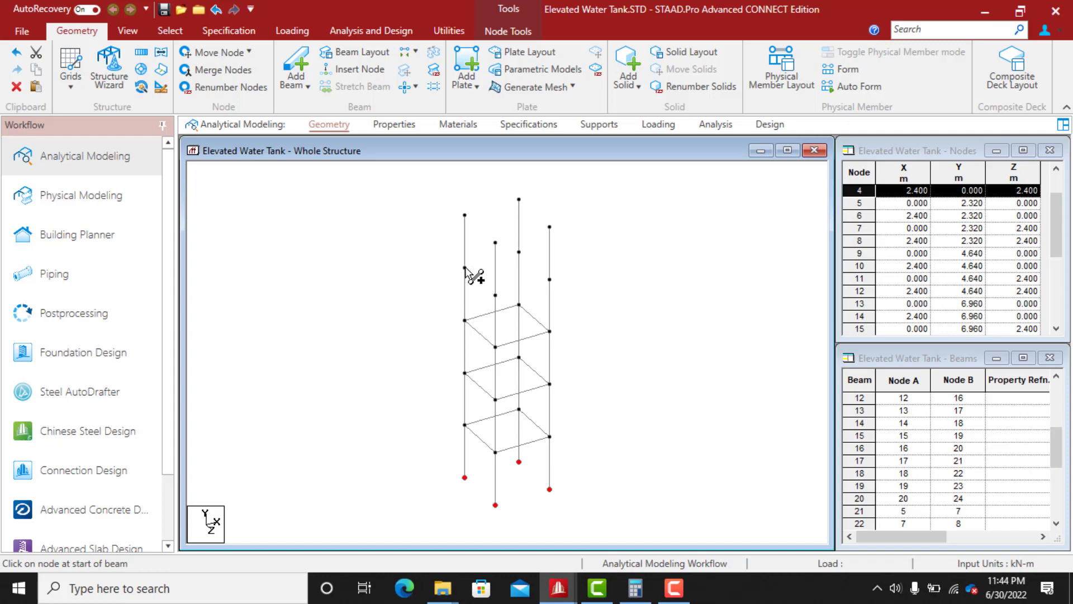
{"action": "mouse_move", "coordinate": [465, 267]}
{"action": "left_mouse_down"}
{"action": "mouse_move", "coordinate": [495, 294]}
{"action": "mouse_move", "coordinate": [550, 280]}
{"action": "mouse_move", "coordinate": [520, 252]}
{"action": "mouse_move", "coordinate": [477, 276]}
{"action": "mouse_move", "coordinate": [464, 267]}
{"action": "left_mouse_up"}
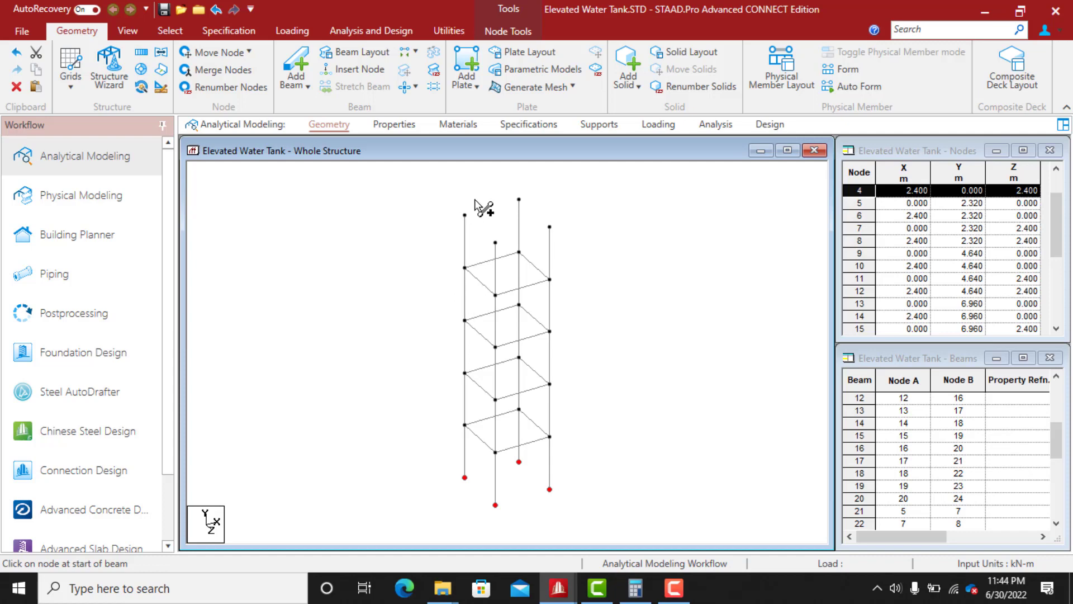
{"action": "left_click_drag", "start_coordinate": [466, 215], "coordinate": [497, 244]}
{"action": "left_click_drag", "start_coordinate": [519, 199], "coordinate": [551, 227]}
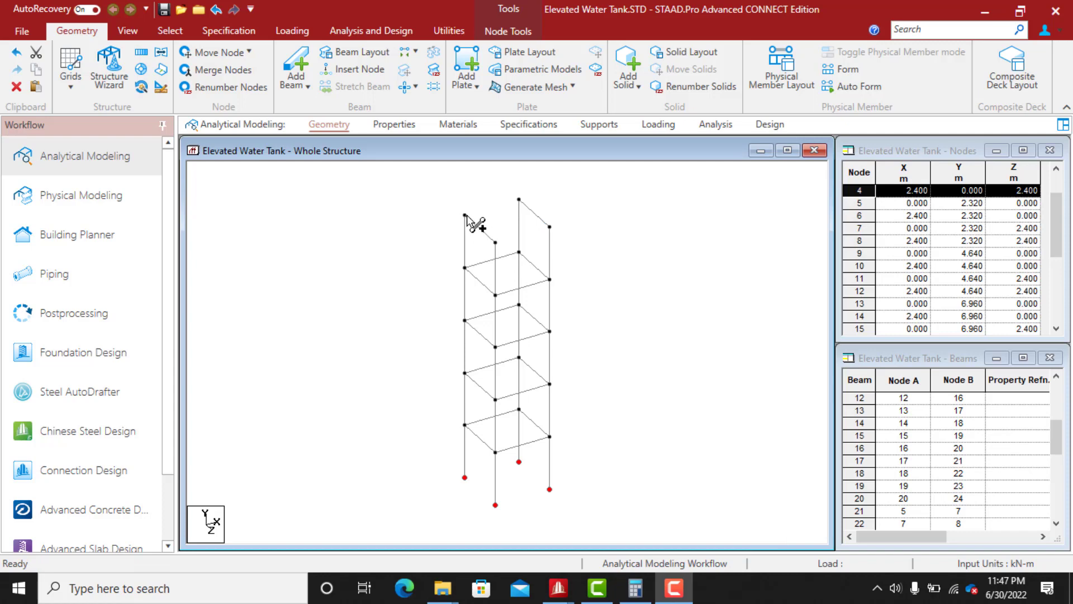
{"action": "left_click_drag", "start_coordinate": [466, 216], "coordinate": [519, 199]}
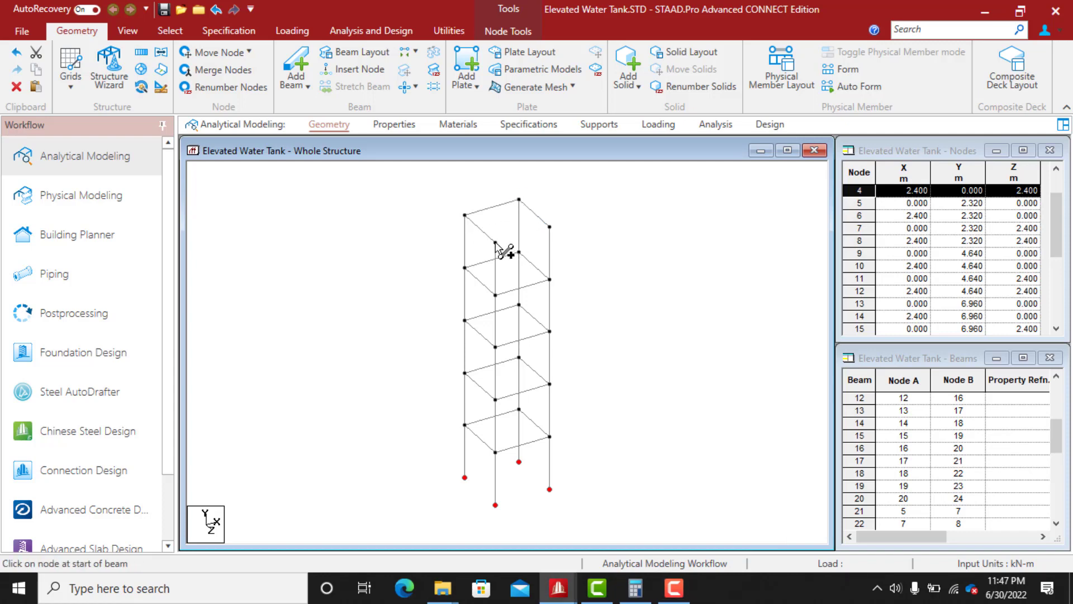
{"action": "left_click_drag", "start_coordinate": [496, 243], "coordinate": [550, 227]}
Select the two top-level nodes at Z = 0 and paste copies of them moved -1.65 m in Z
{"action": "left_click", "coordinate": [166, 29]}
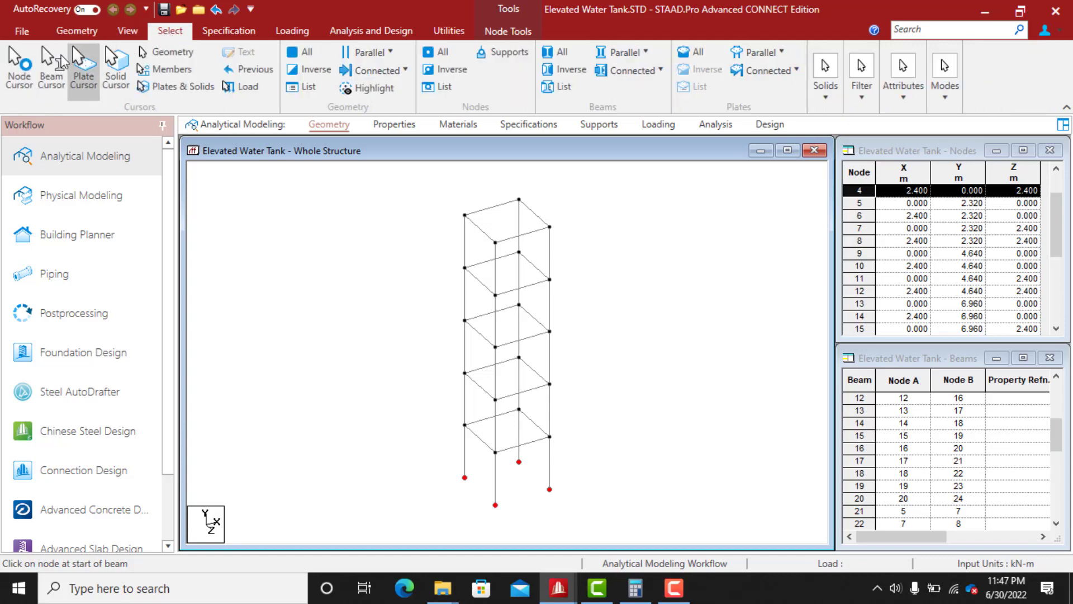
{"action": "left_click", "coordinate": [19, 67]}
{"action": "left_click", "coordinate": [463, 218]}
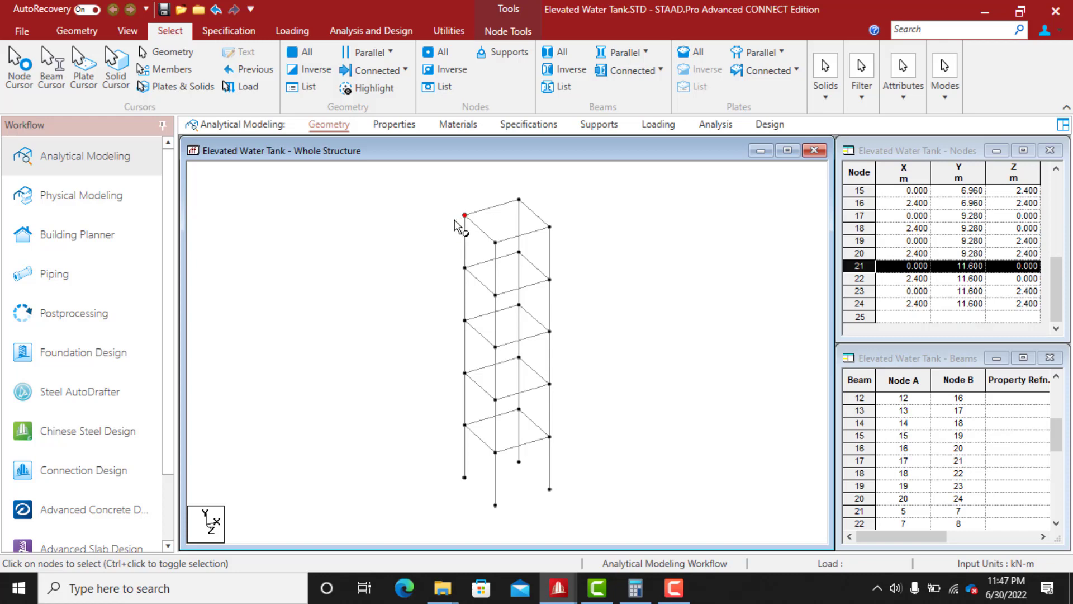
{"action": "left_click", "coordinate": [519, 199], "text": "ctrl"}
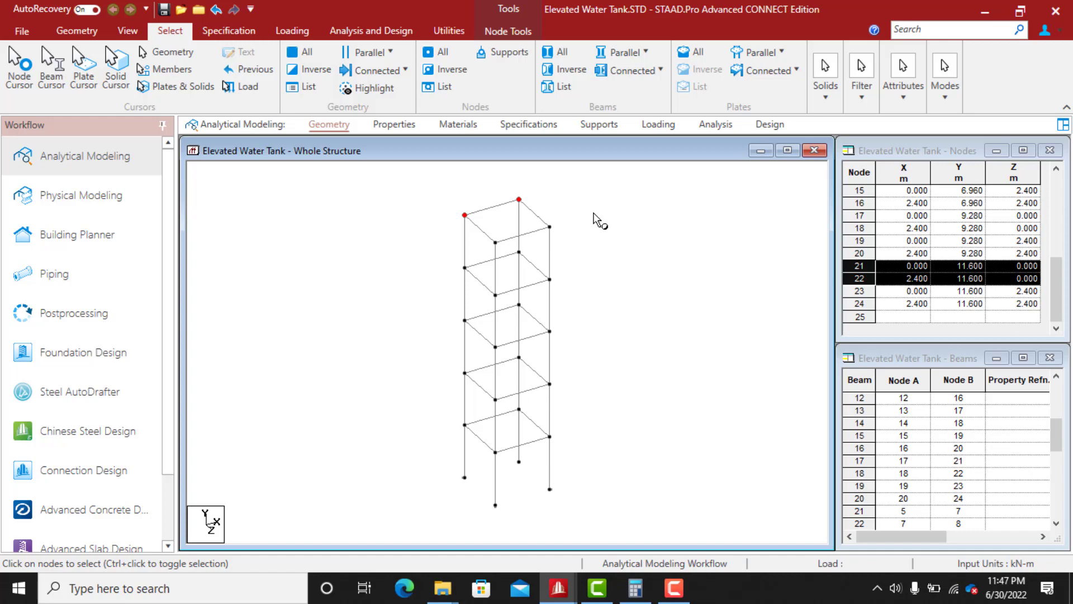
{"action": "key", "text": "ctrl+v"}
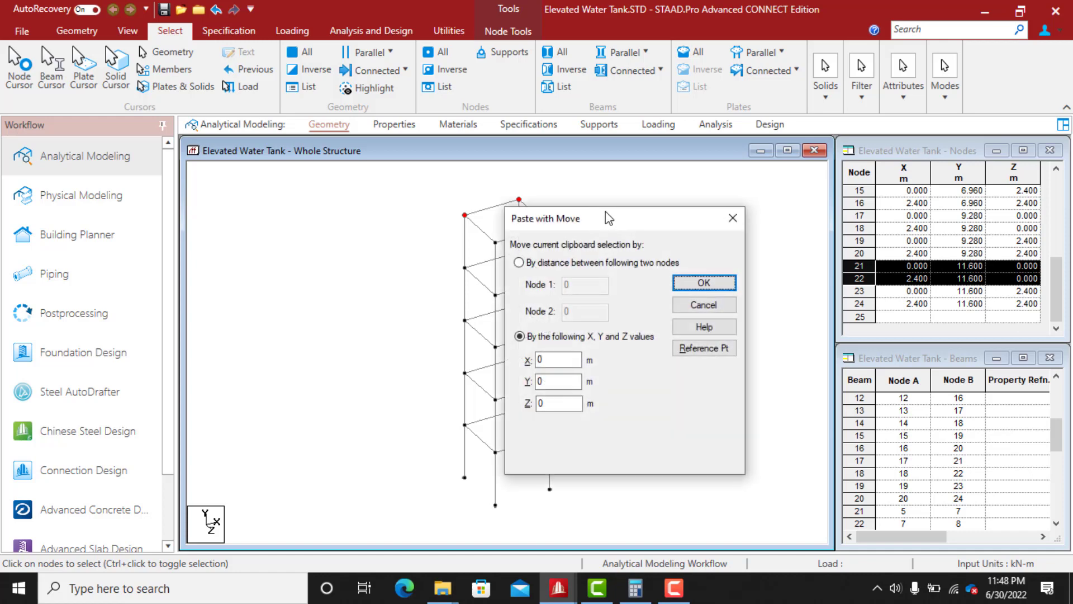
{"action": "left_click_drag", "start_coordinate": [615, 219], "coordinate": [684, 241]}
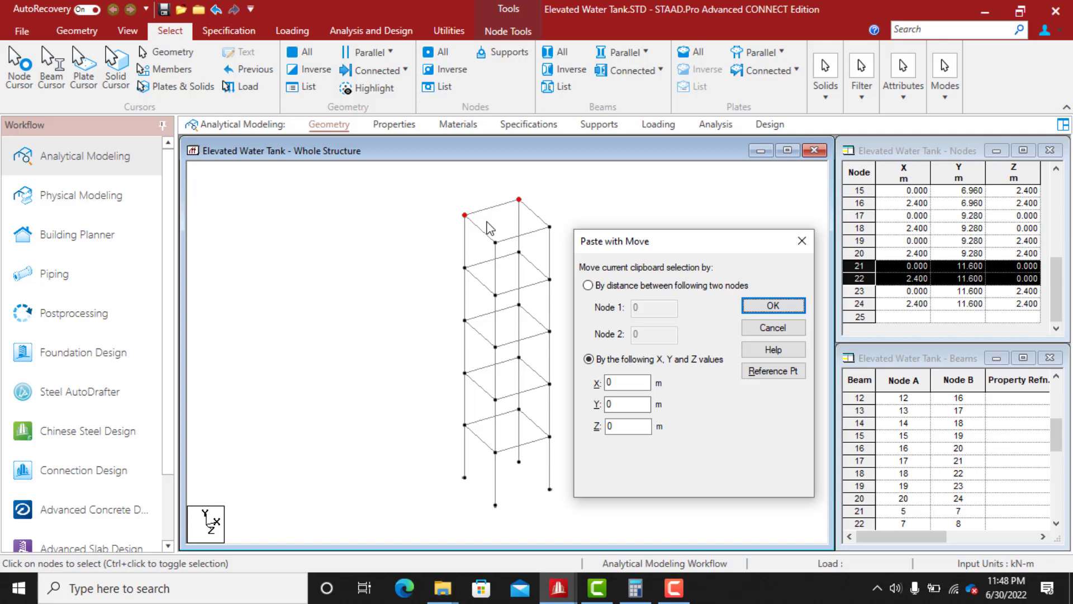
{"action": "double_click", "coordinate": [609, 427]}
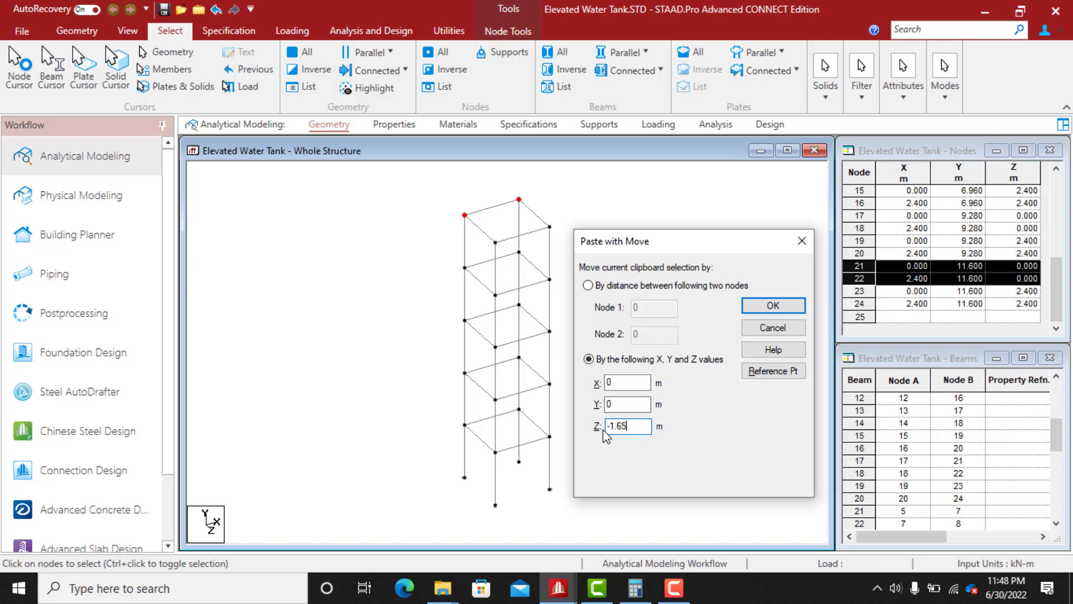
{"action": "left_click", "coordinate": [773, 305]}
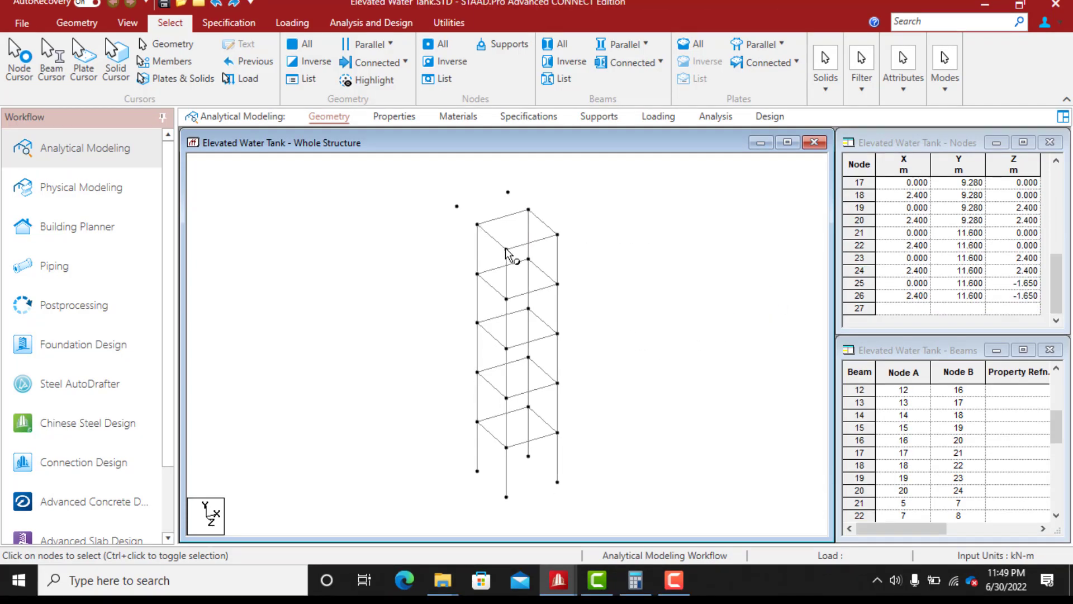
Select the two top-level nodes at Z = 2.4 m and paste copies of them moved 1.65 m in Z
{"action": "left_click", "coordinate": [506, 257]}
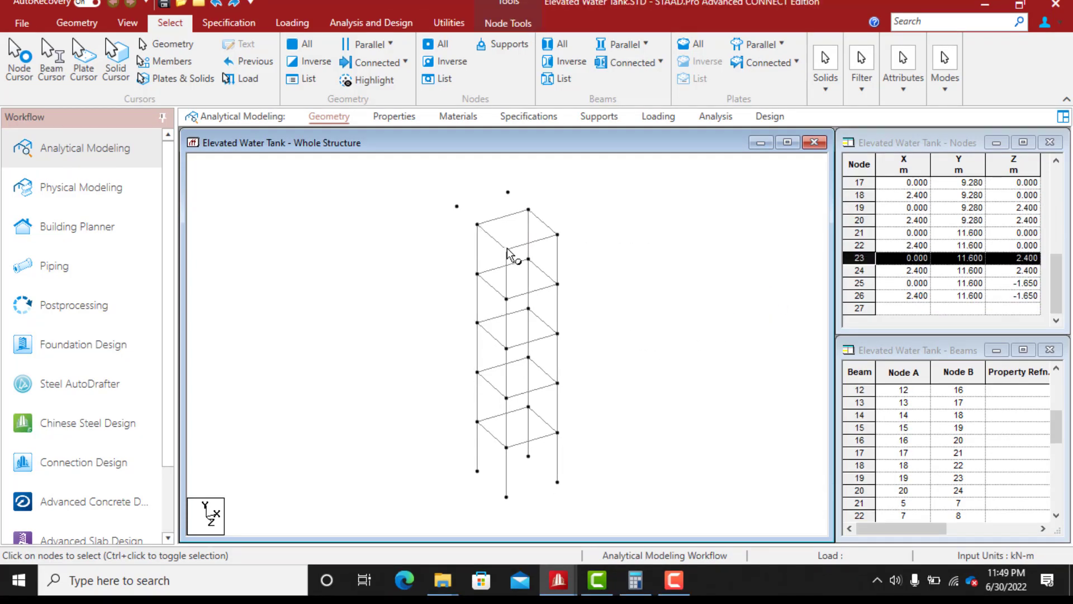
{"action": "left_click", "coordinate": [557, 235], "text": "ctrl"}
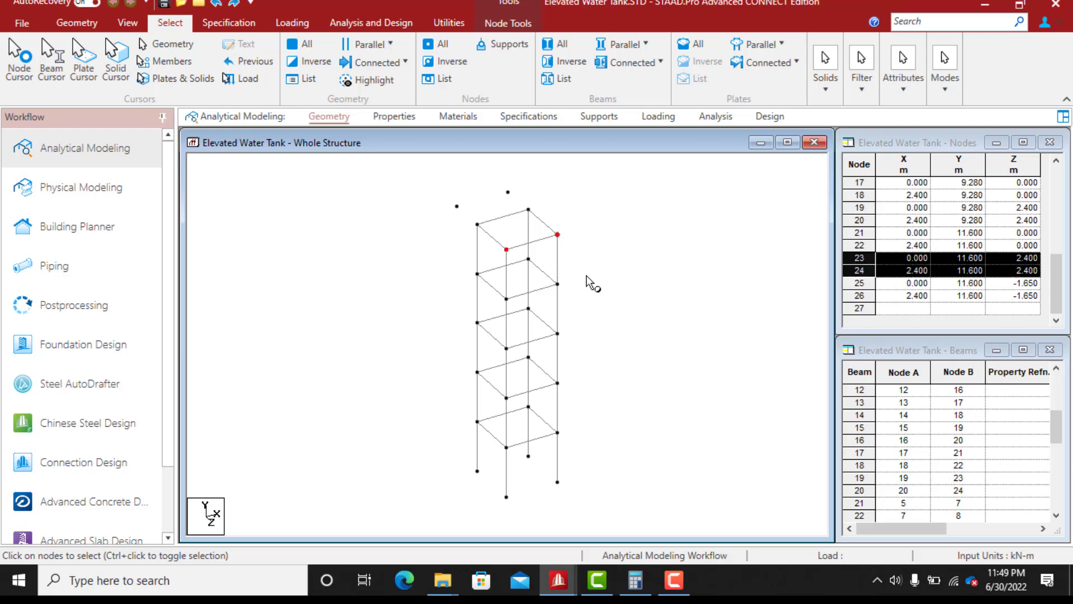
{"action": "key", "text": "ctrl+v"}
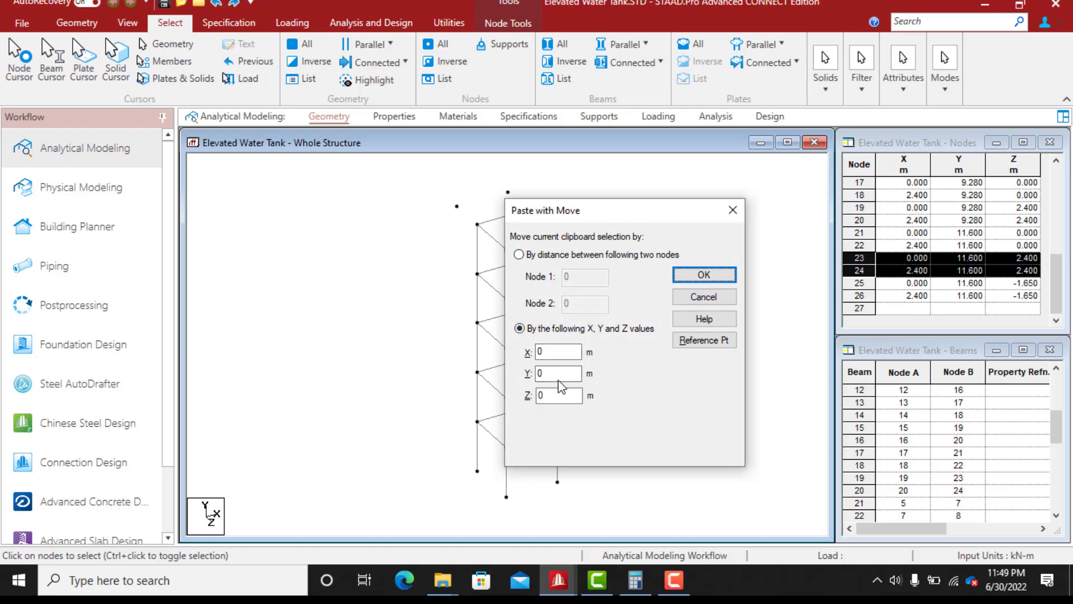
{"action": "left_click", "coordinate": [543, 396]}
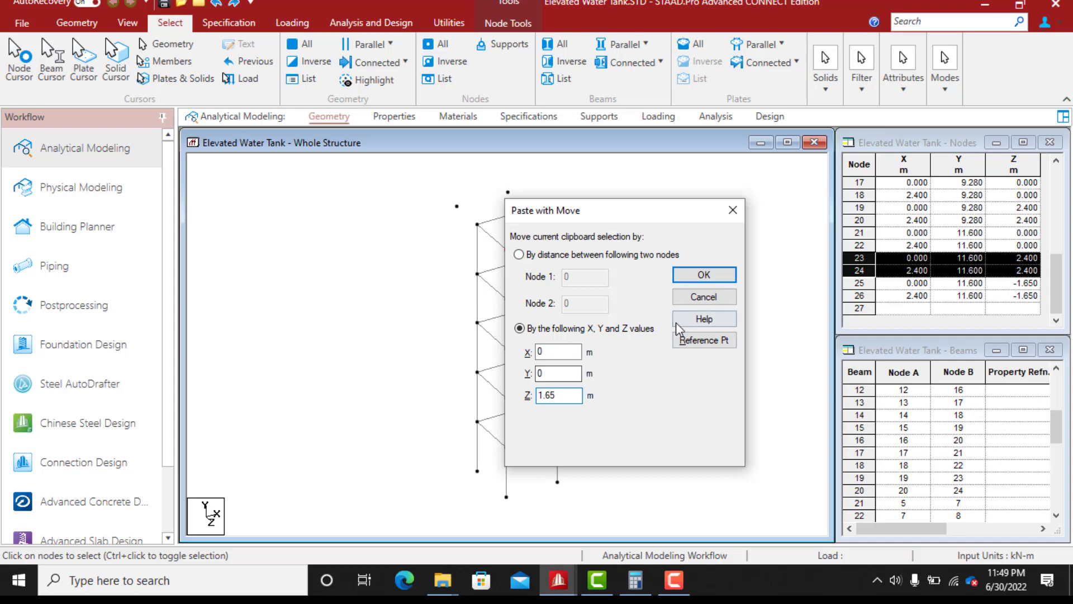
{"action": "left_click", "coordinate": [704, 276]}
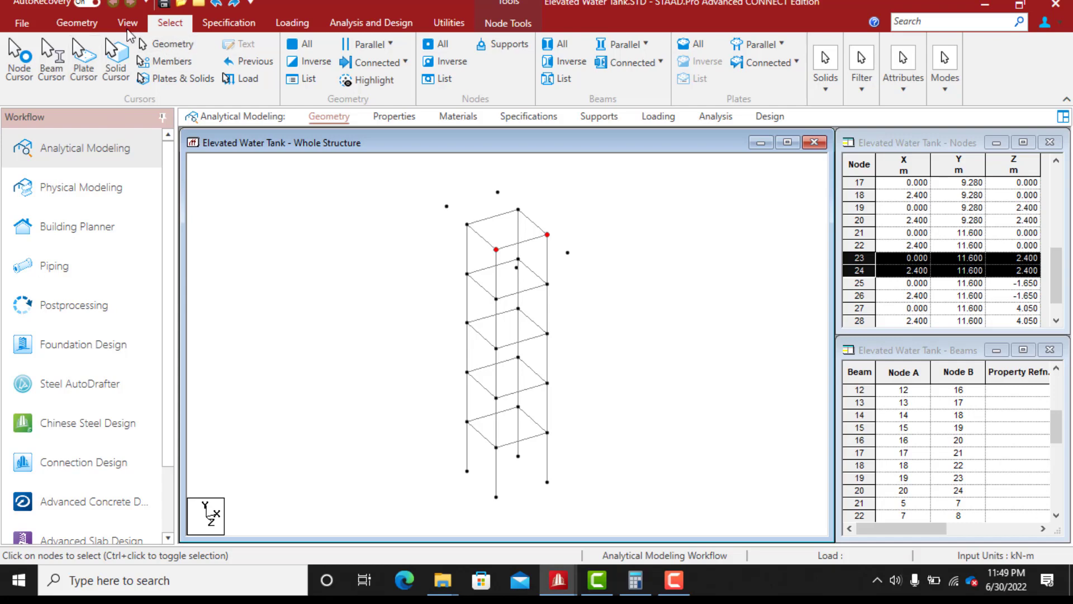
Add four overhanging beams at the top level, connecting each column top to its adjacent outer node along Z
{"action": "left_click", "coordinate": [77, 22]}
{"action": "left_click", "coordinate": [297, 56]}
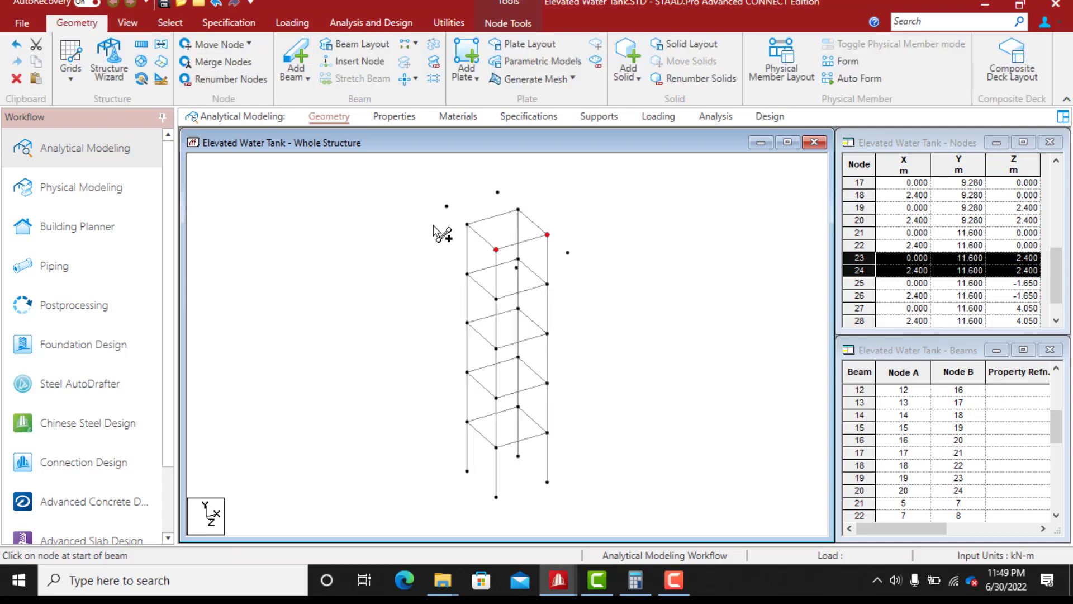
{"action": "left_click_drag", "start_coordinate": [467, 224], "coordinate": [446, 206]}
{"action": "left_click_drag", "start_coordinate": [518, 210], "coordinate": [498, 193]}
{"action": "left_click_drag", "start_coordinate": [547, 234], "coordinate": [568, 252]}
{"action": "left_click_drag", "start_coordinate": [496, 249], "coordinate": [517, 267]}
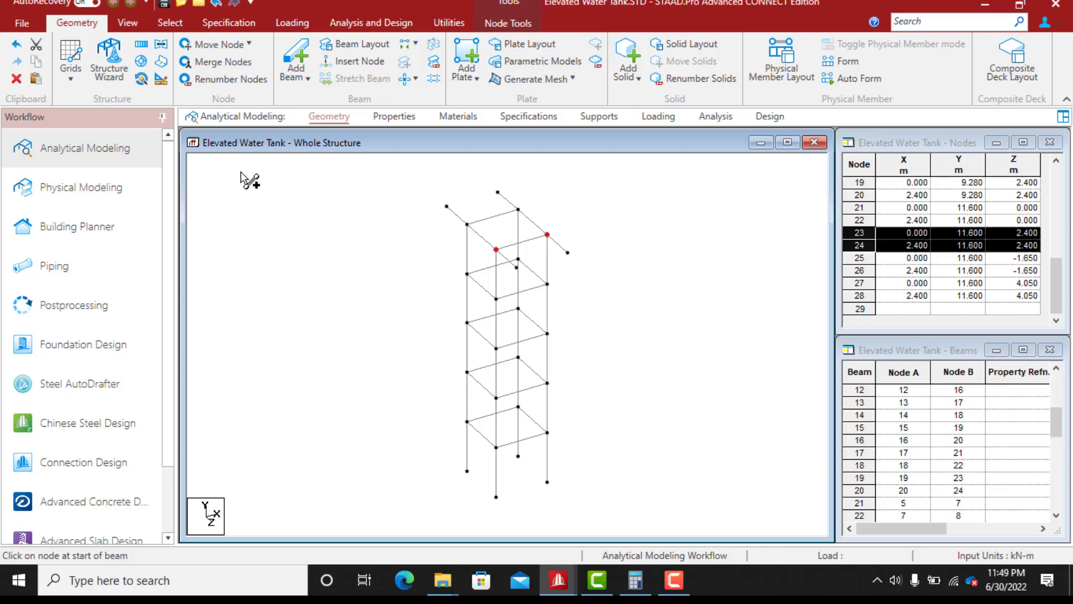
Inspect the tower from the front, both sides and above, and return to the isometric view
{"action": "left_click", "coordinate": [132, 24]}
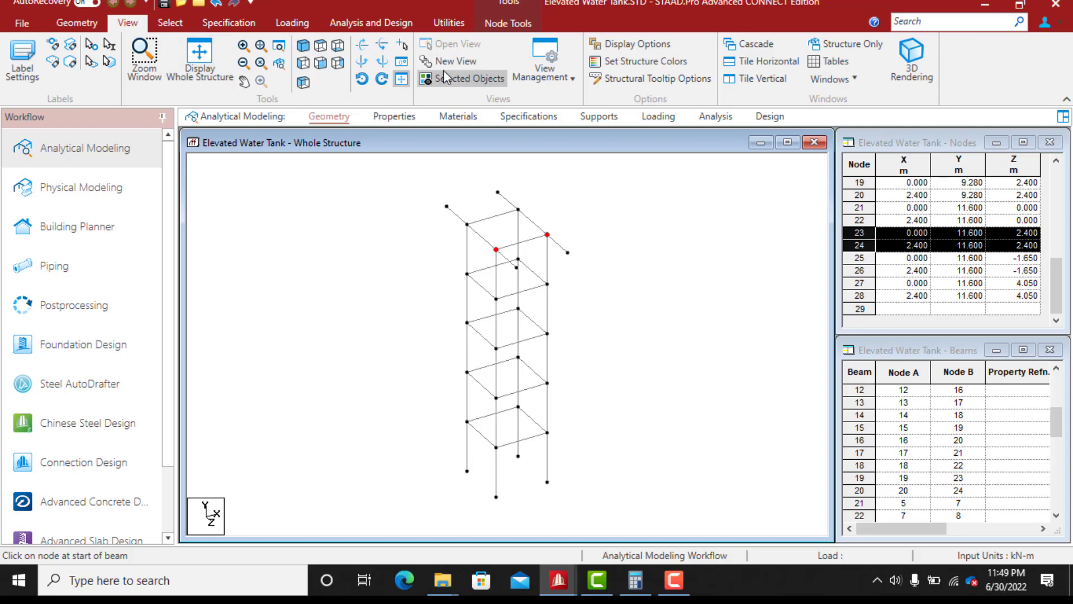
{"action": "left_click", "coordinate": [320, 65]}
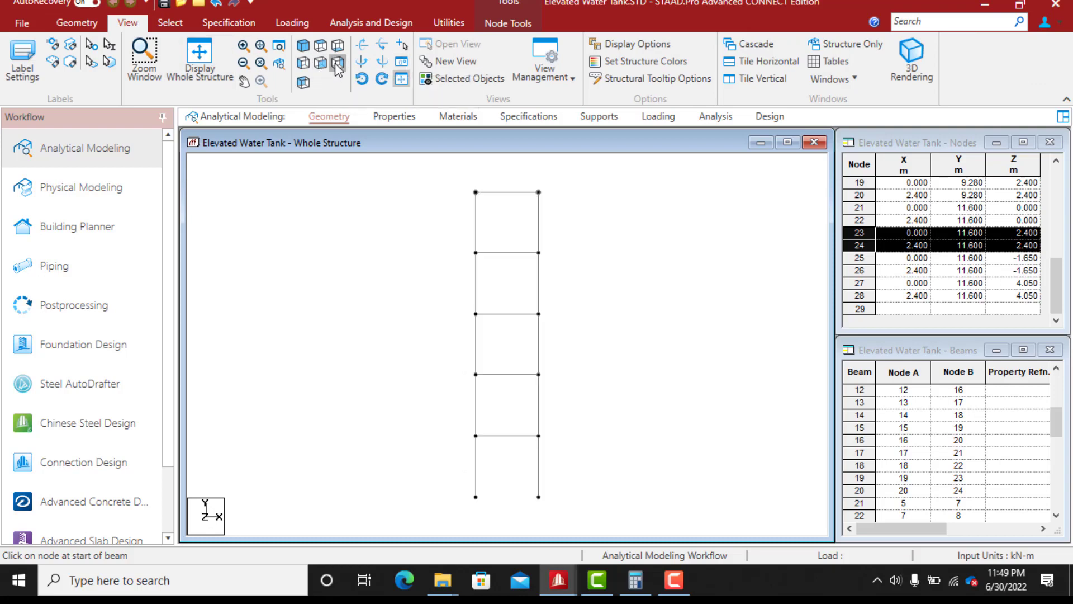
{"action": "left_click", "coordinate": [337, 64]}
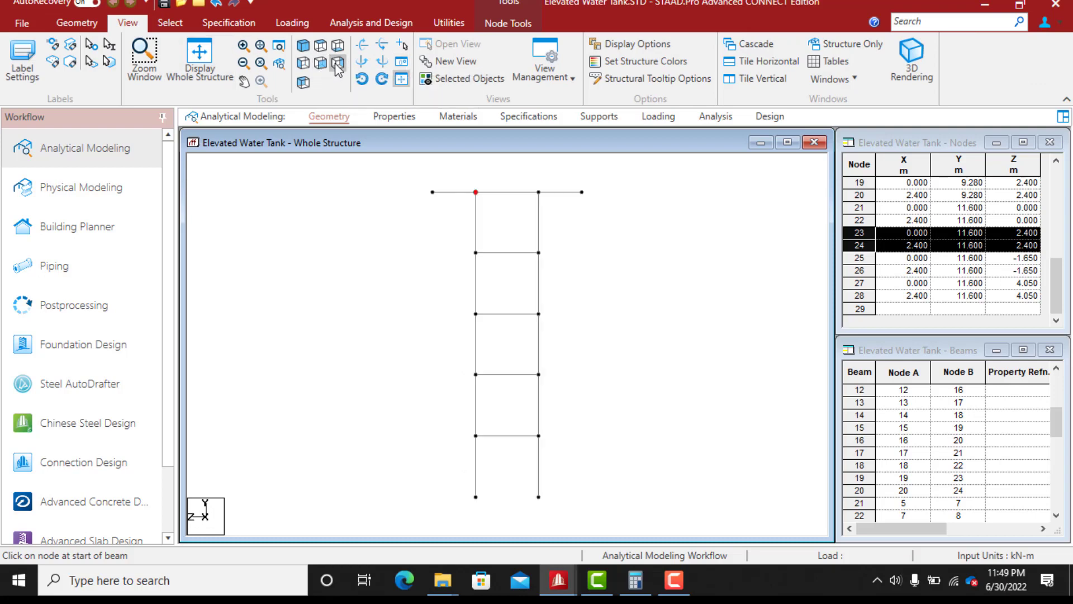
{"action": "left_click", "coordinate": [304, 65]}
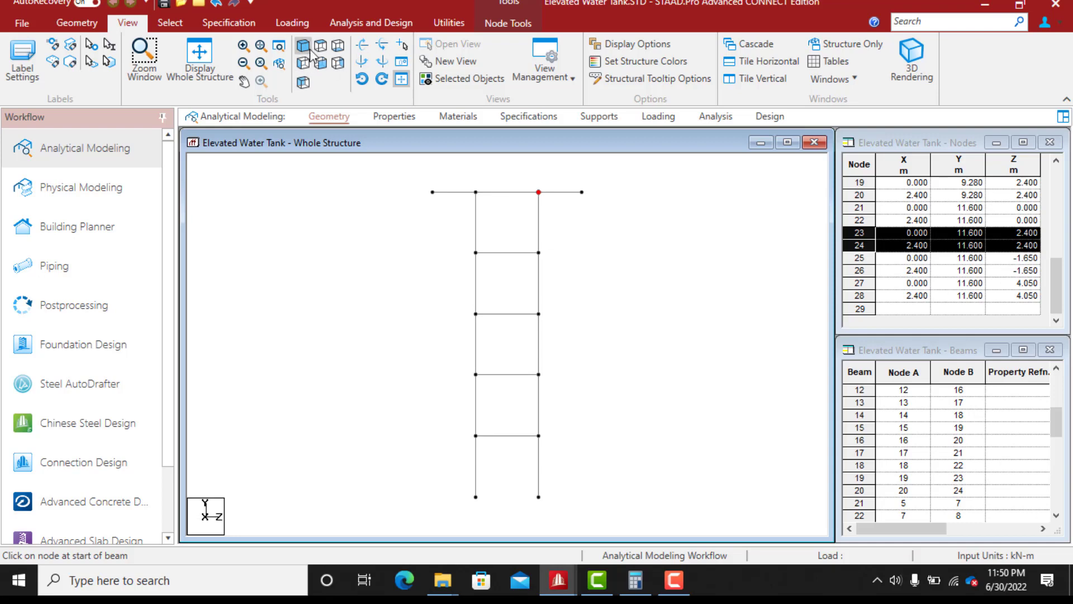
{"action": "left_click", "coordinate": [321, 47]}
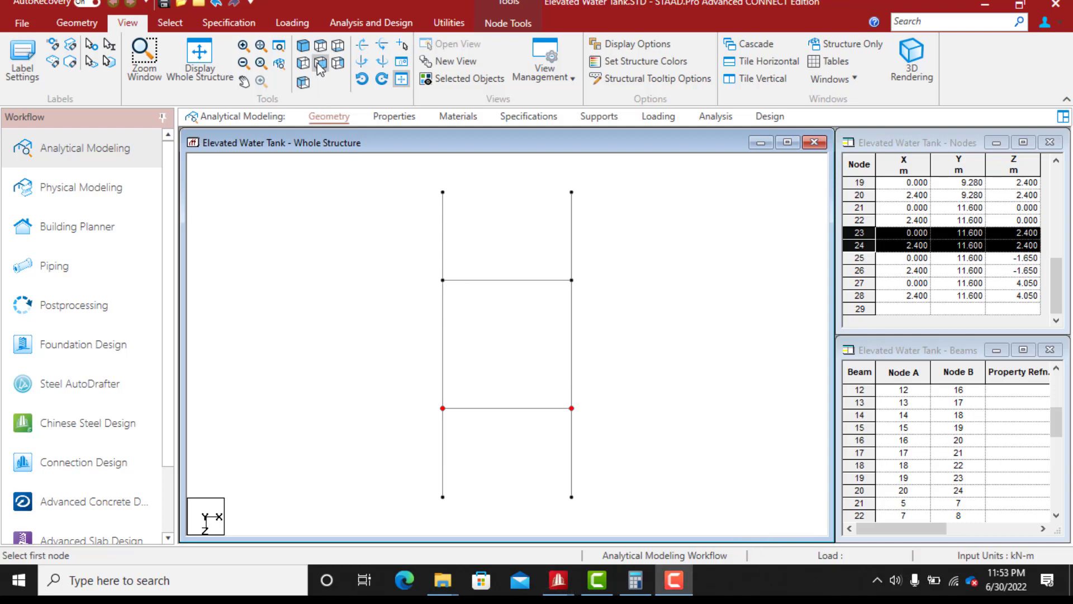
{"action": "left_click", "coordinate": [318, 63]}
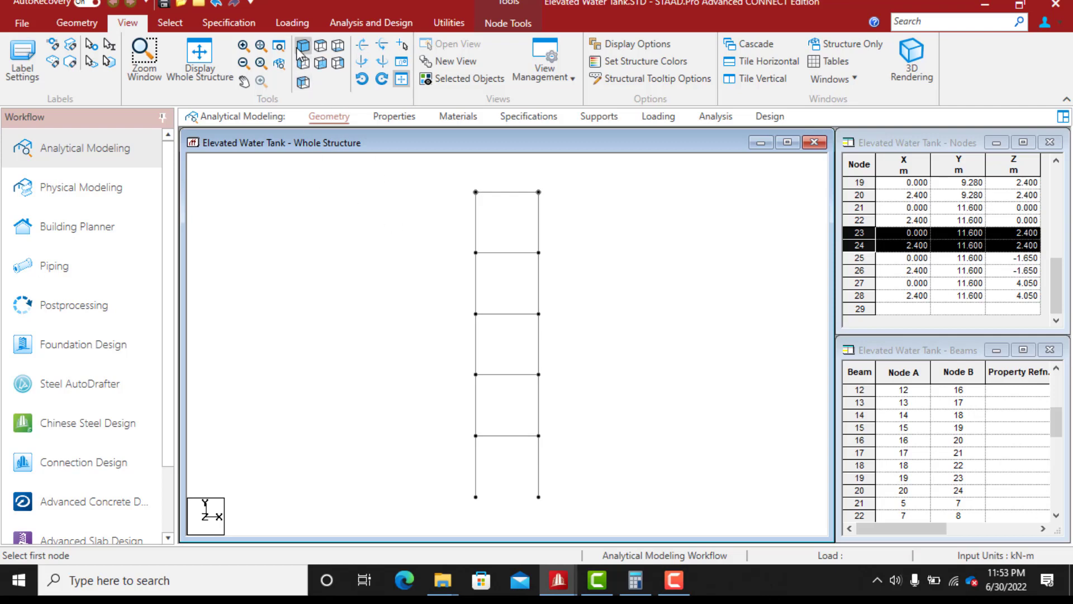
{"action": "left_click", "coordinate": [303, 49]}
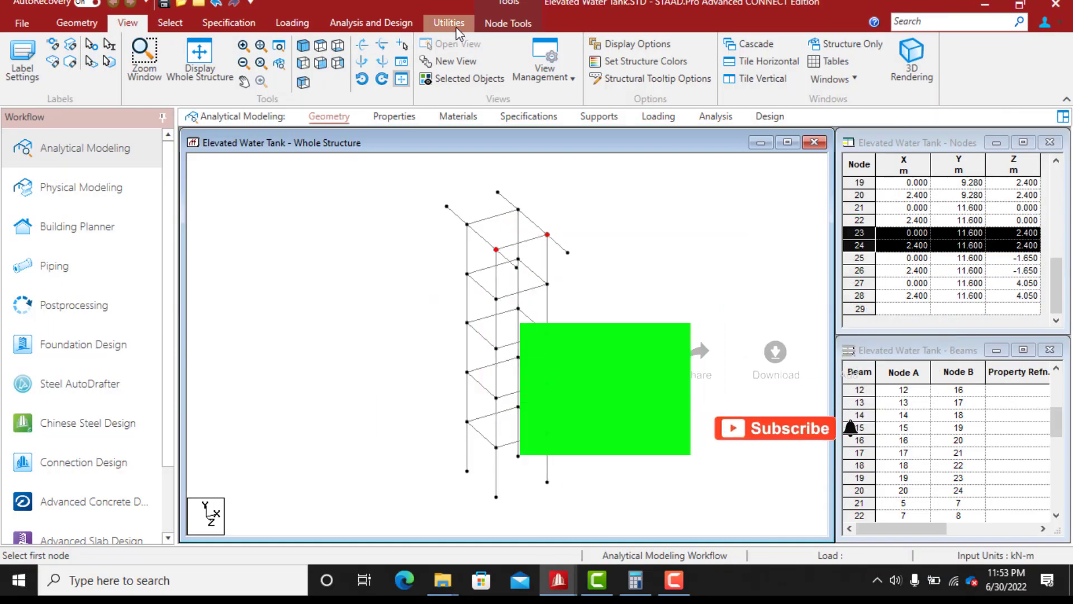
Measure the node-to-node distance between adjacent column bases along X and along Z
{"action": "left_click", "coordinate": [449, 23]}
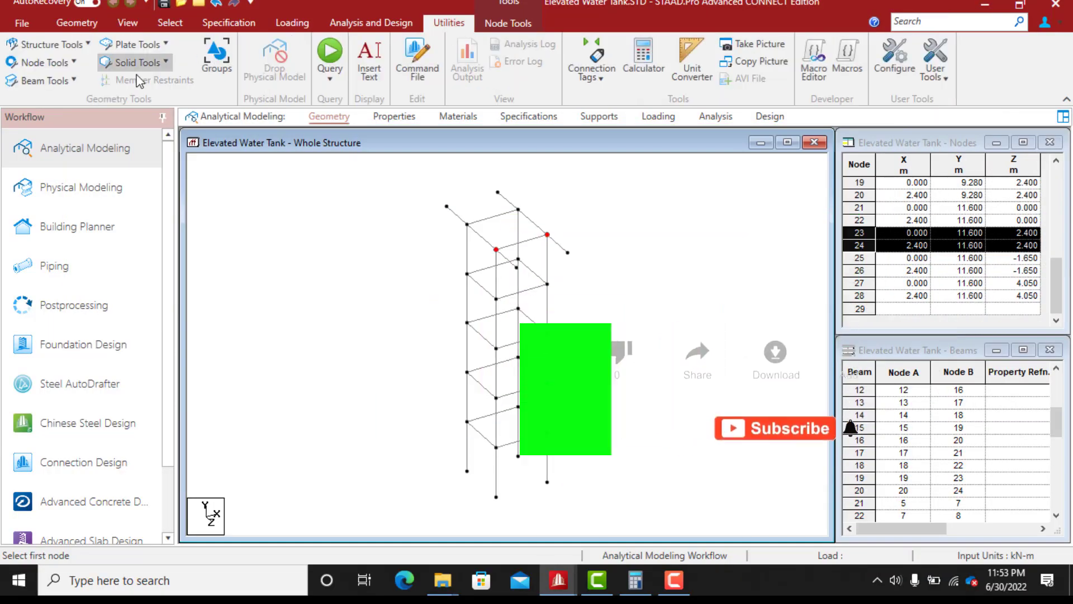
{"action": "left_click", "coordinate": [75, 64]}
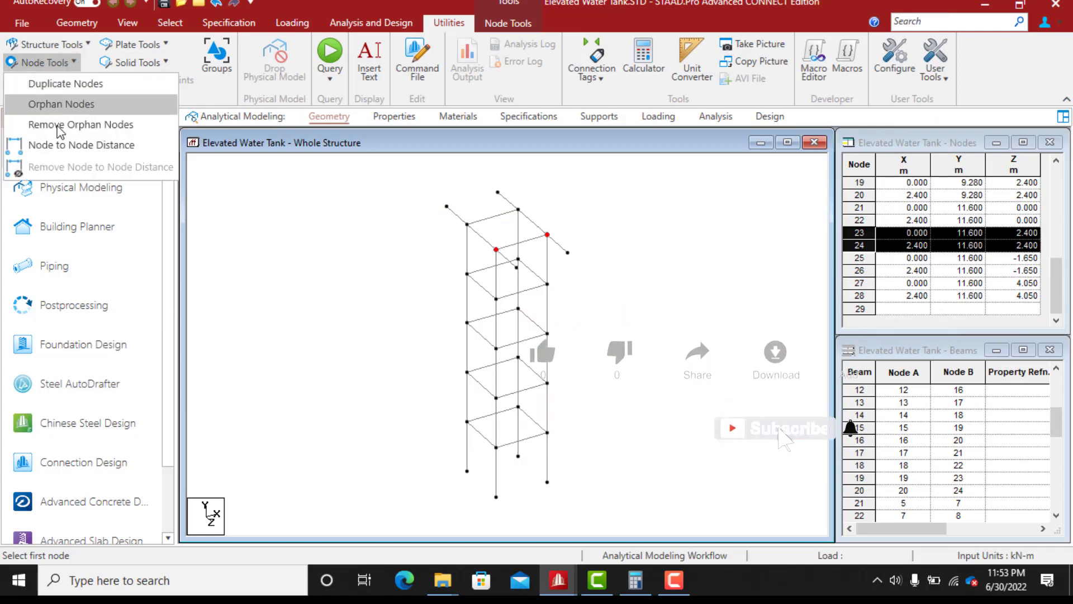
{"action": "left_click", "coordinate": [59, 147]}
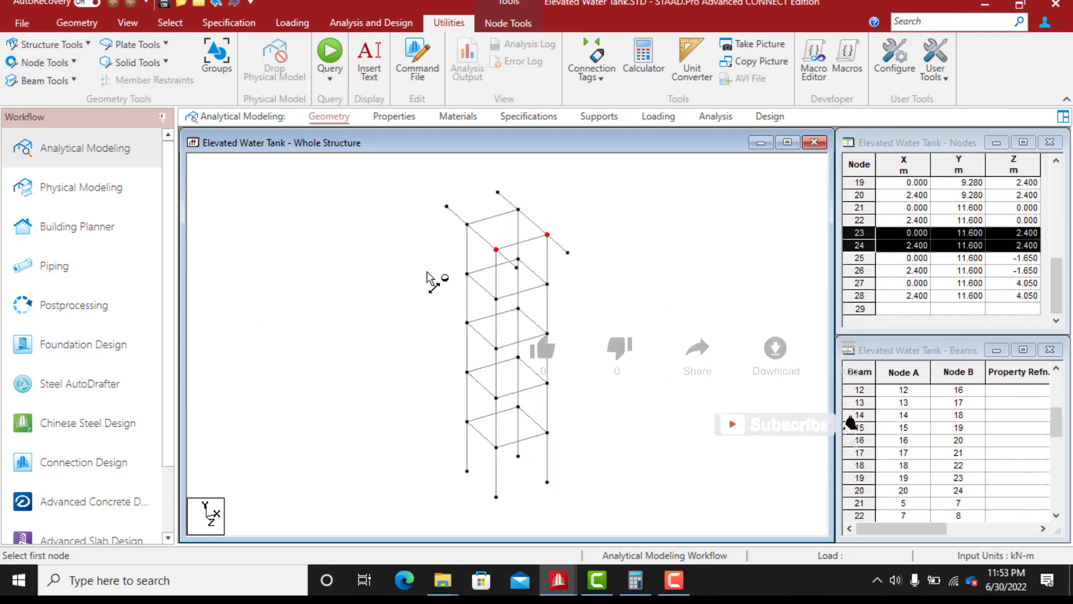
{"action": "left_click", "coordinate": [497, 497]}
{"action": "left_click", "coordinate": [547, 483]}
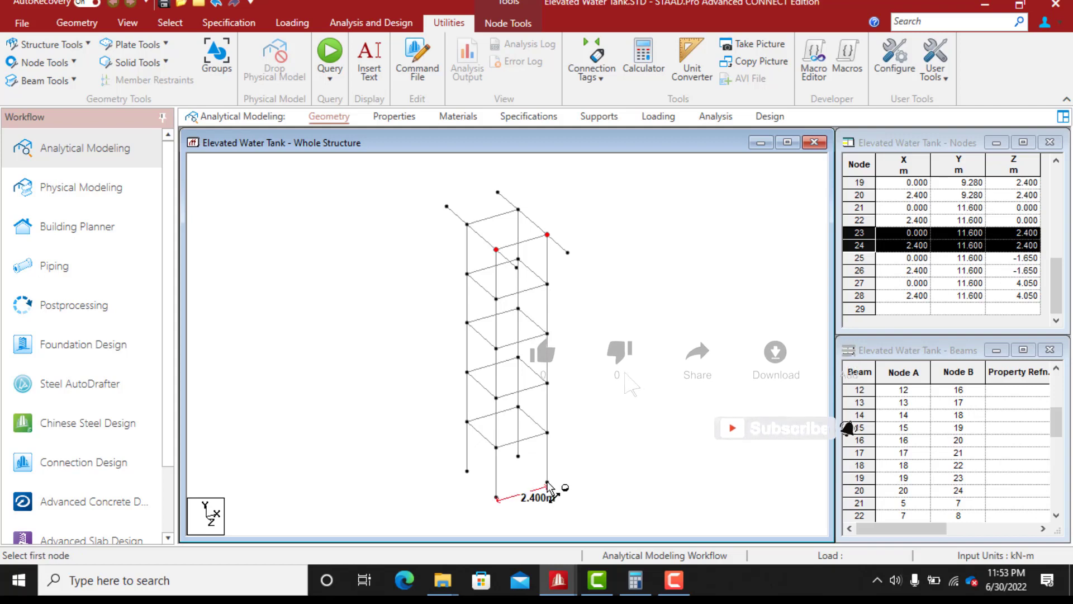
{"action": "left_click", "coordinate": [518, 455]}
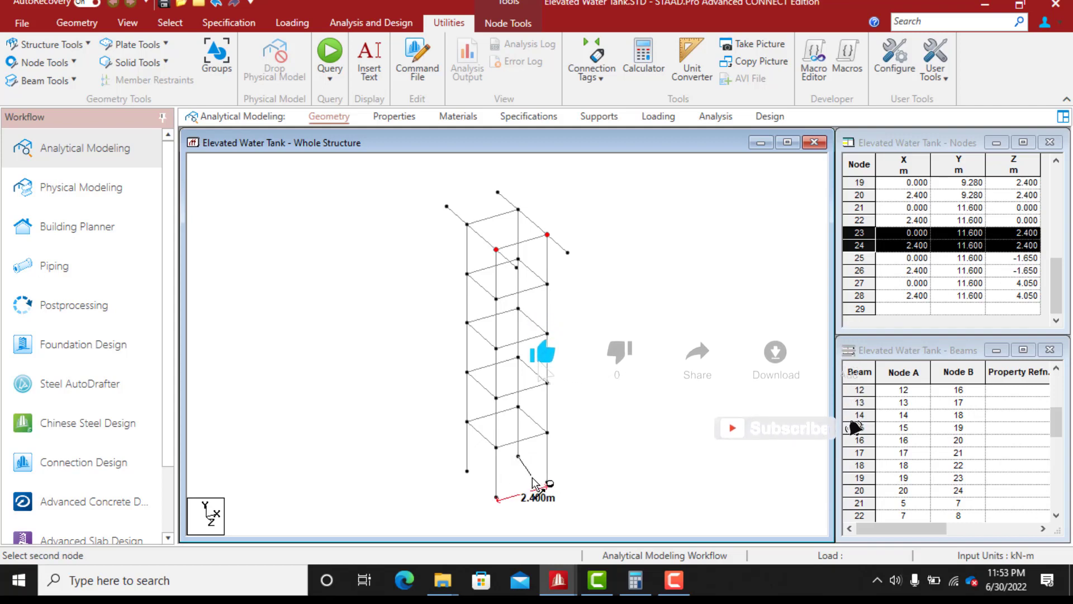
{"action": "left_click", "coordinate": [548, 484]}
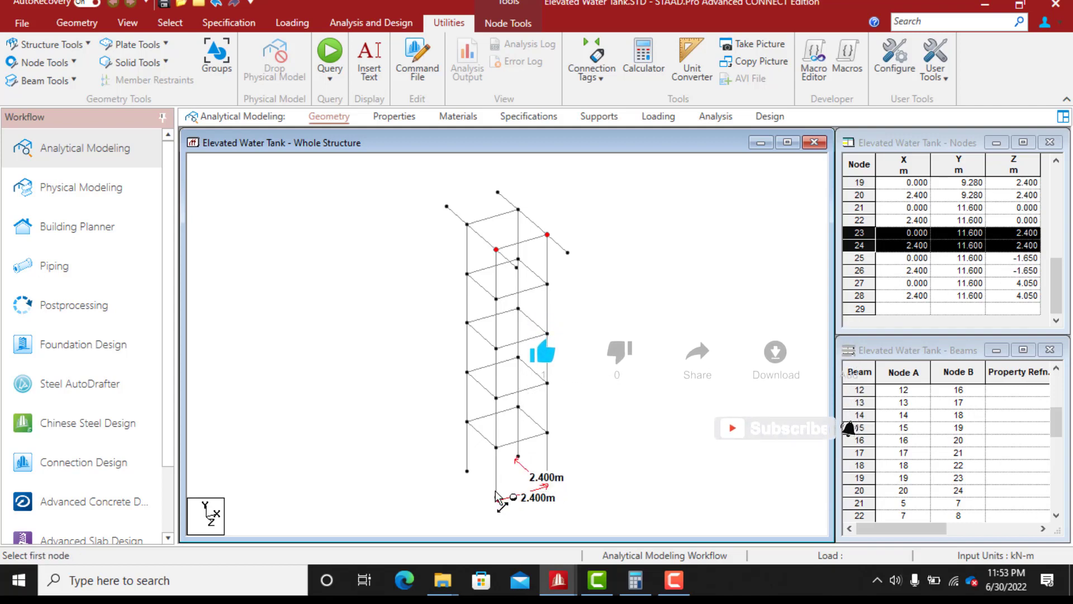
Measure the node-to-node heights of the two lowest storeys along one column
{"action": "left_click", "coordinate": [467, 471]}
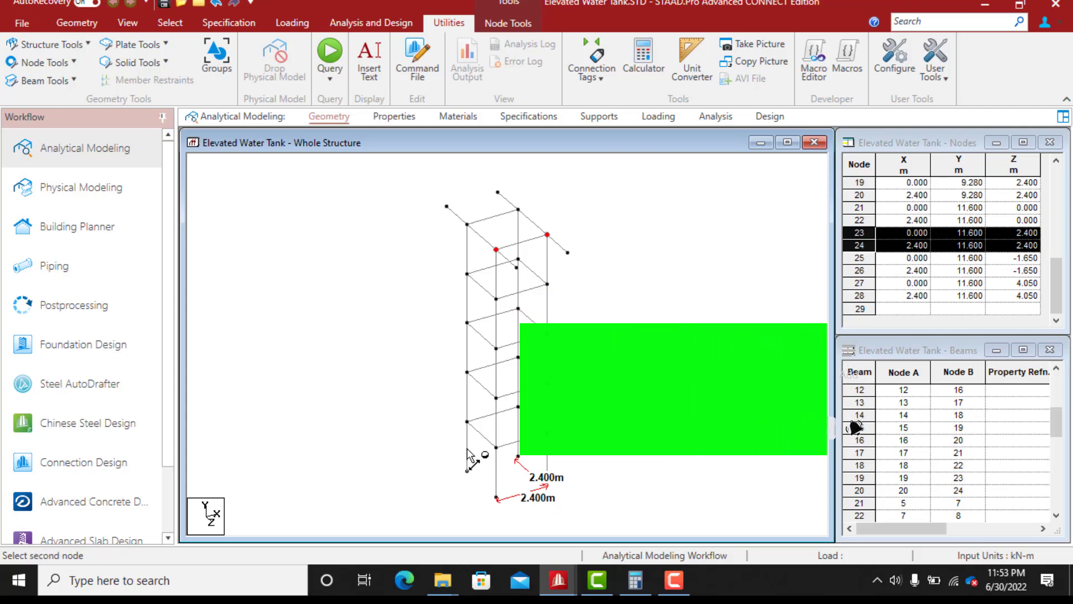
{"action": "left_click", "coordinate": [468, 422]}
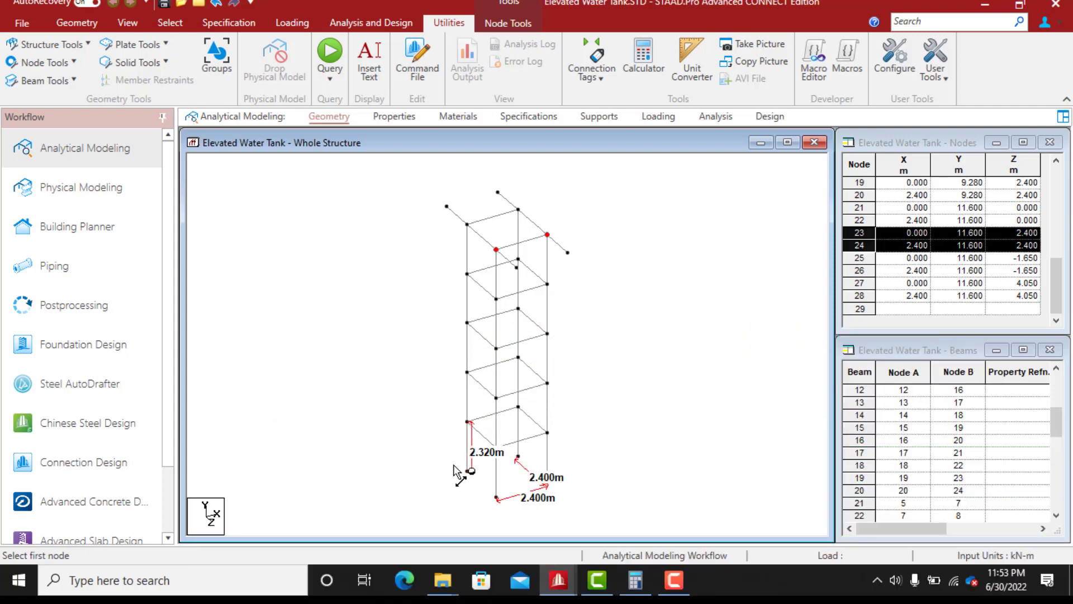
{"action": "left_click", "coordinate": [468, 422]}
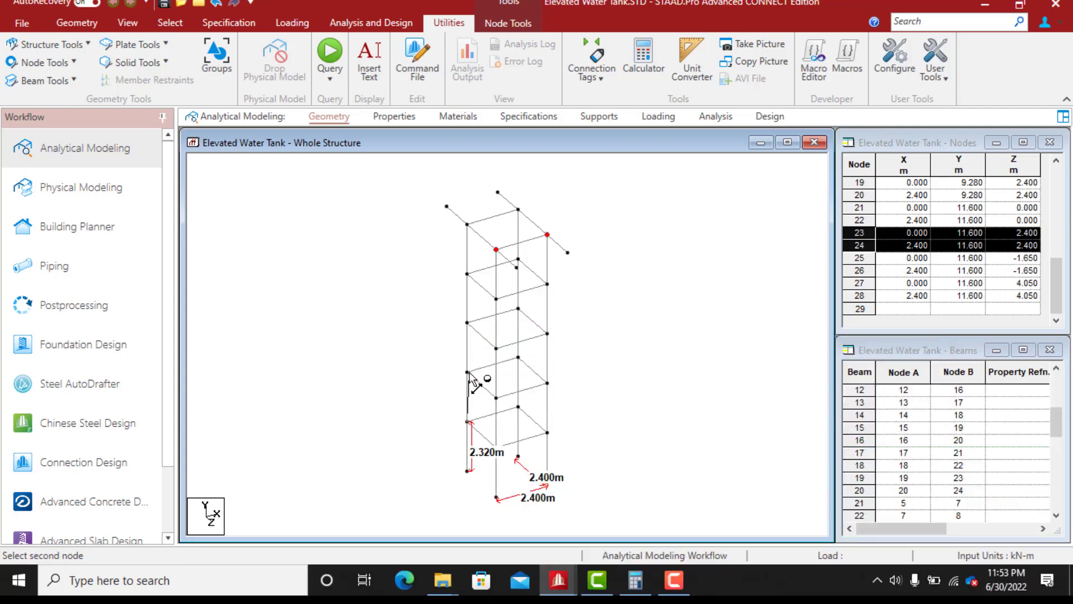
{"action": "left_click", "coordinate": [468, 372]}
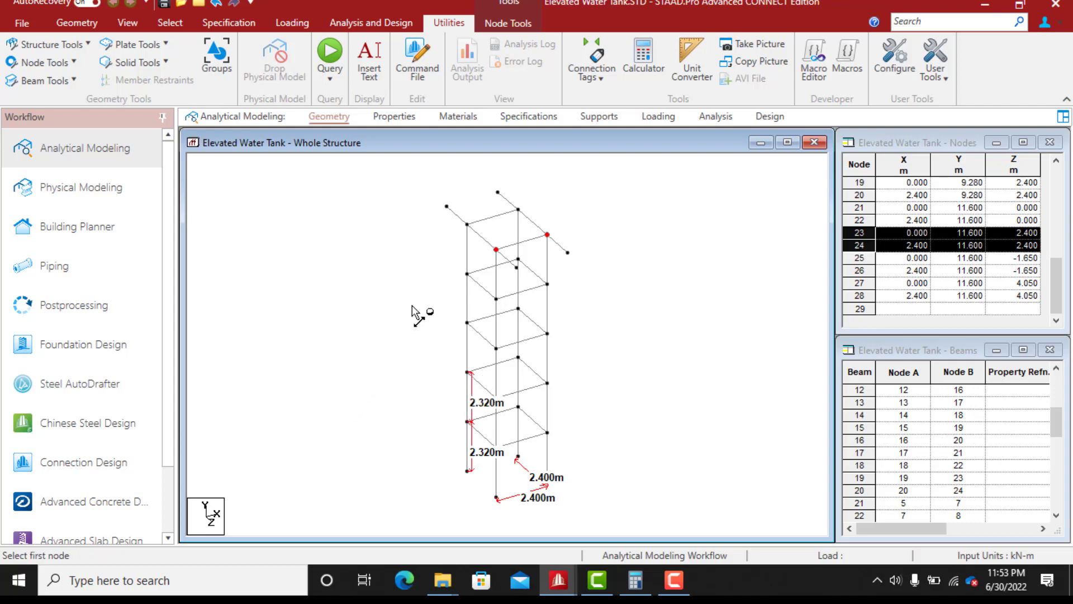
Measure one top-level overhang from the column top to its outer node, and remove all node-to-node distance labels
{"action": "left_click", "coordinate": [467, 224]}
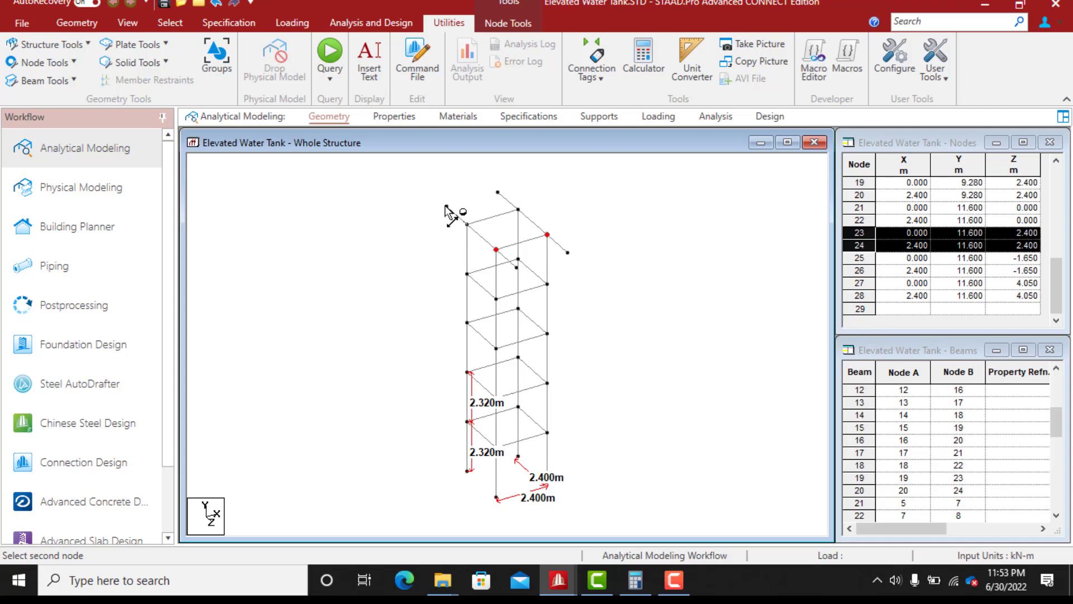
{"action": "left_click", "coordinate": [447, 207]}
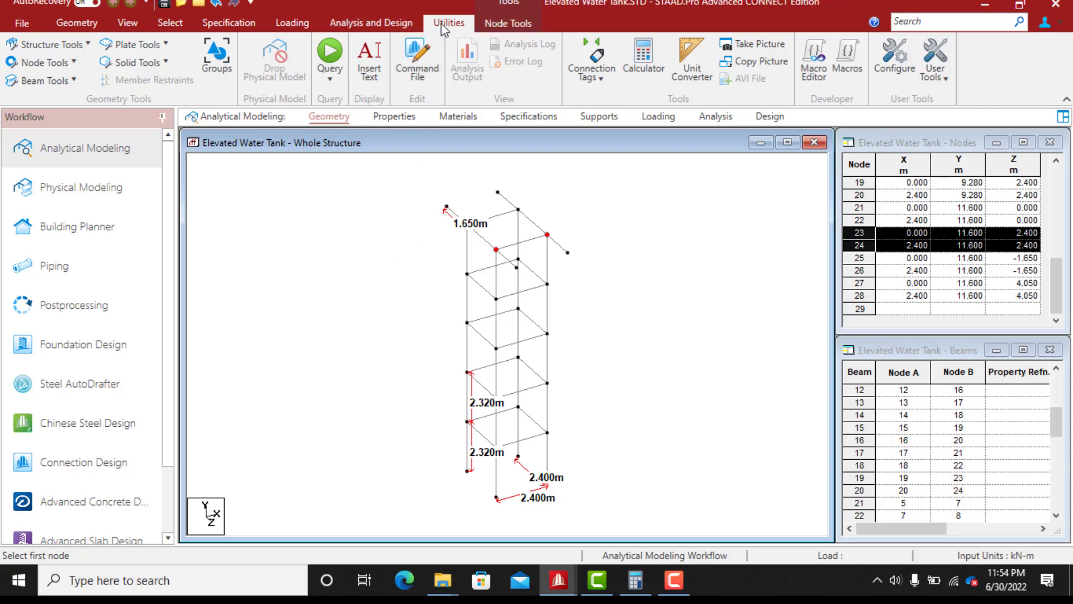
{"action": "left_click", "coordinate": [74, 64]}
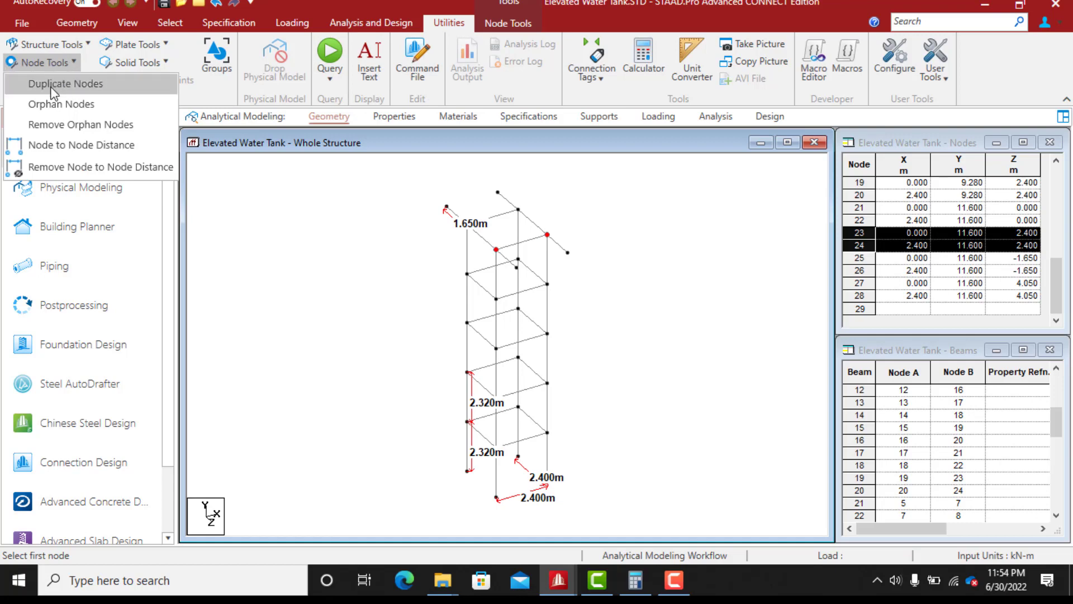
{"action": "left_click", "coordinate": [62, 168]}
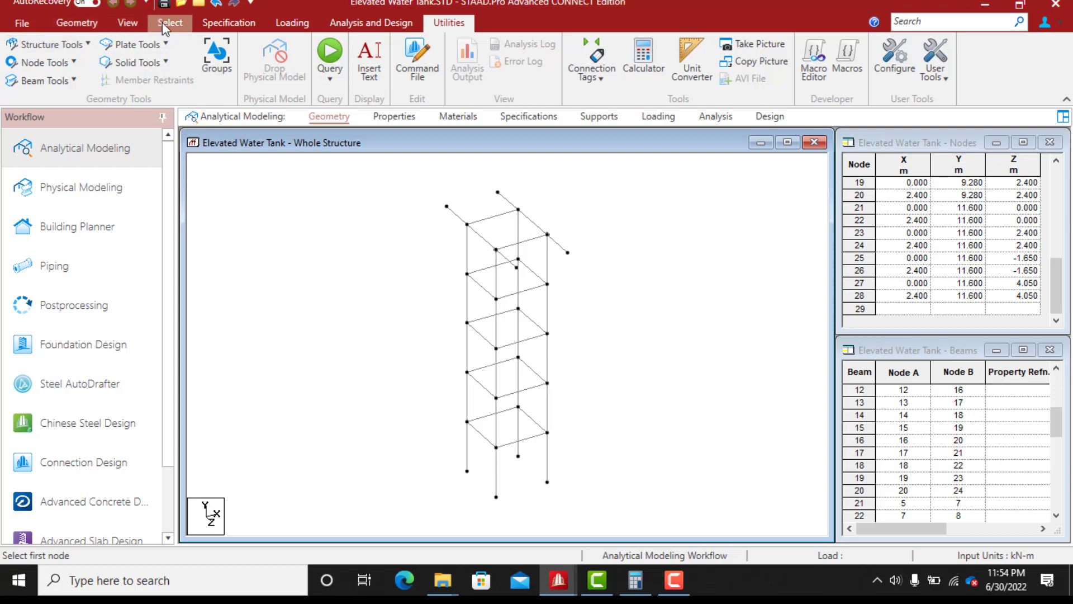
Select all top-level beams, including the overhangs, in the side view and display only those selected objects
{"action": "left_click", "coordinate": [127, 23]}
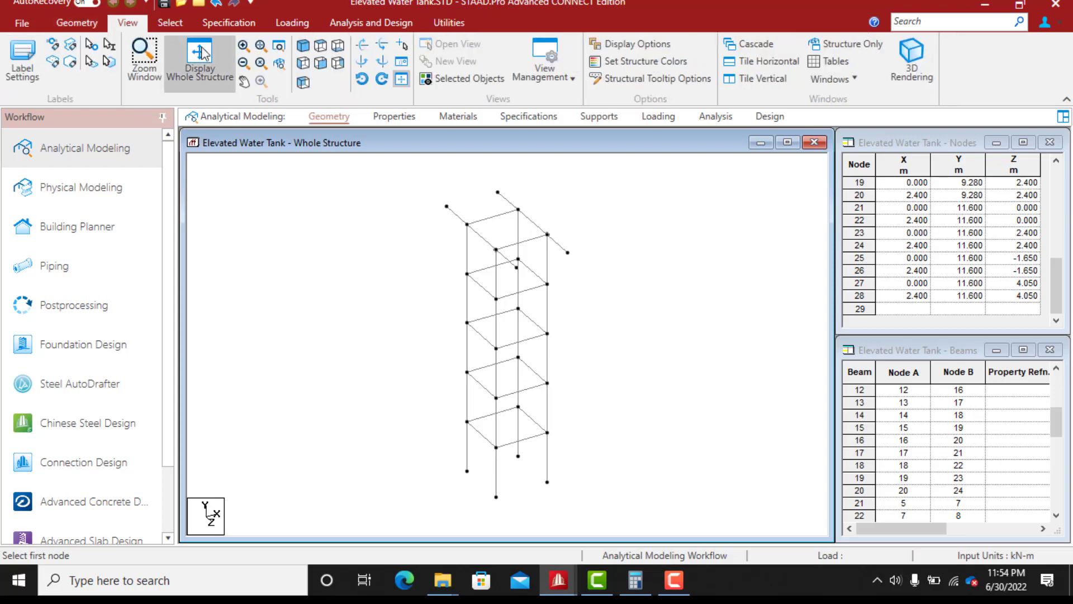
{"action": "left_click", "coordinate": [320, 63]}
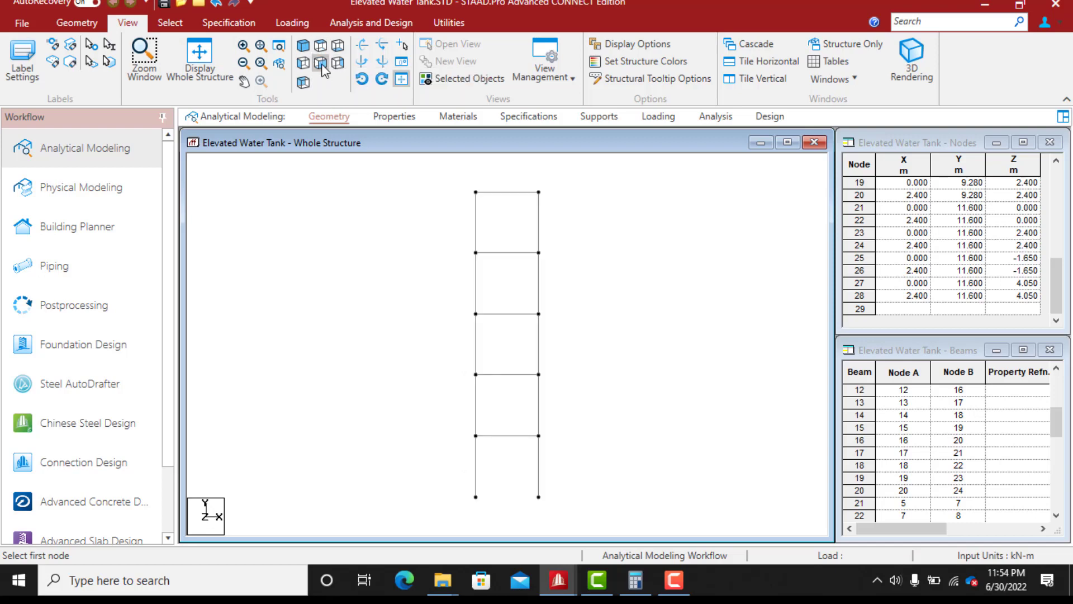
{"action": "left_click", "coordinate": [338, 63]}
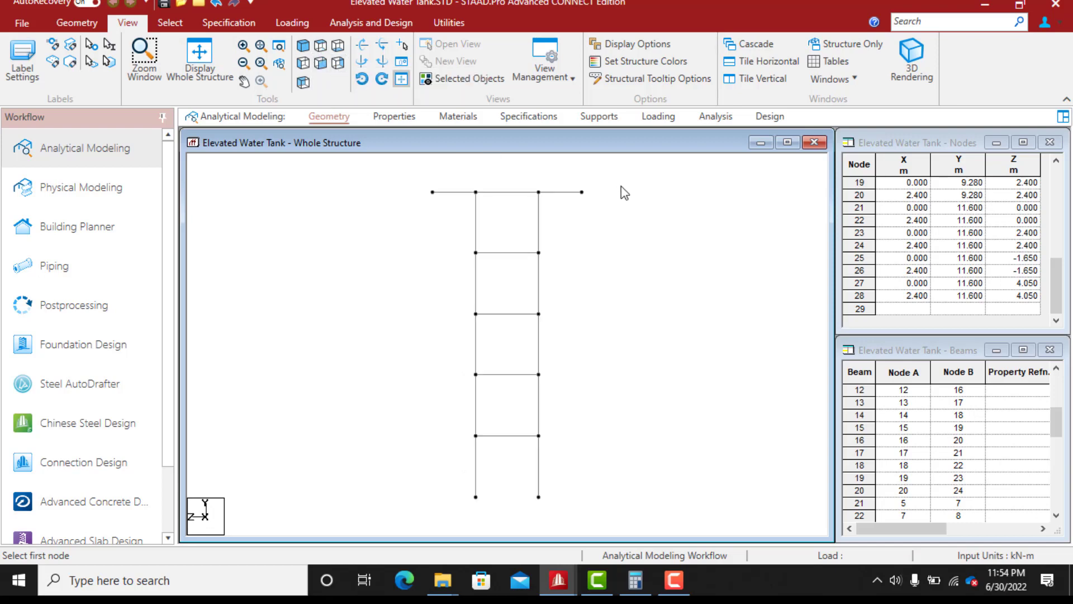
{"action": "left_click_drag", "start_coordinate": [598, 201], "coordinate": [427, 176]}
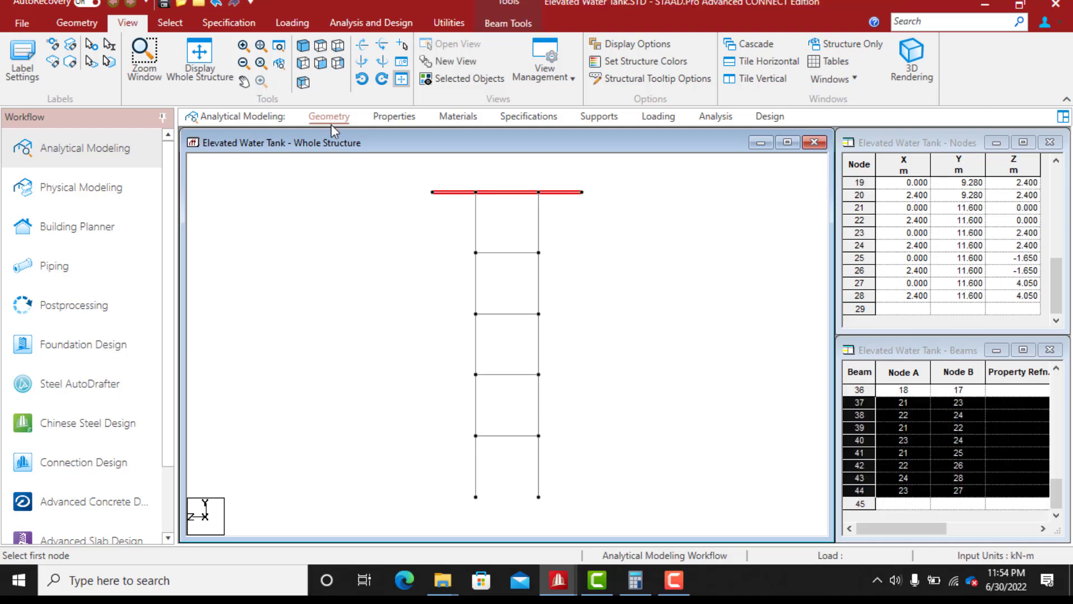
{"action": "left_click", "coordinate": [472, 83]}
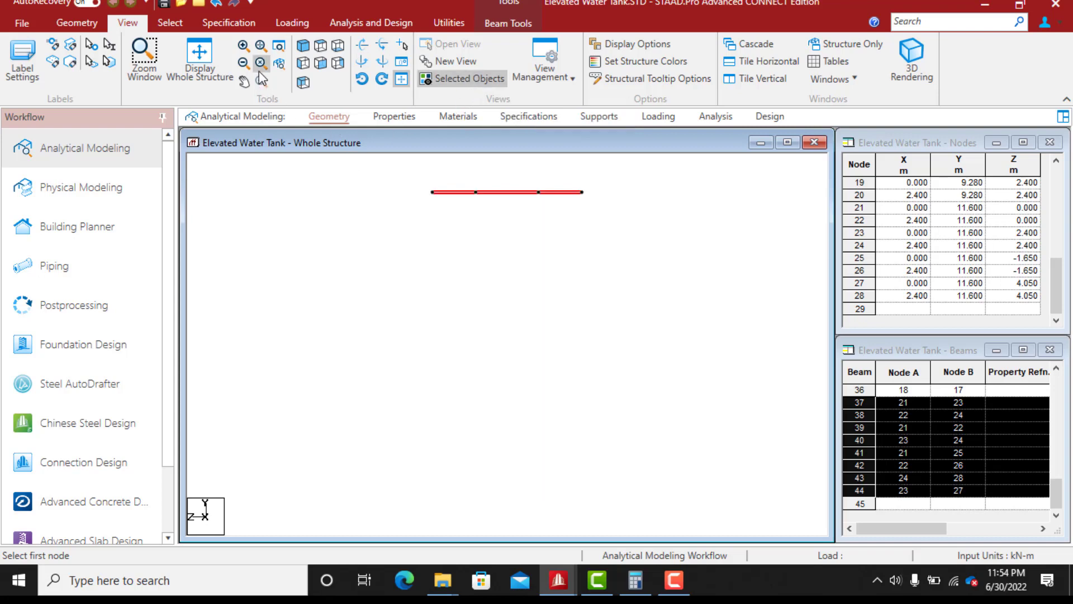
Show the isolated top-level beams in plan view and clear the beam selection
{"action": "left_click", "coordinate": [304, 49]}
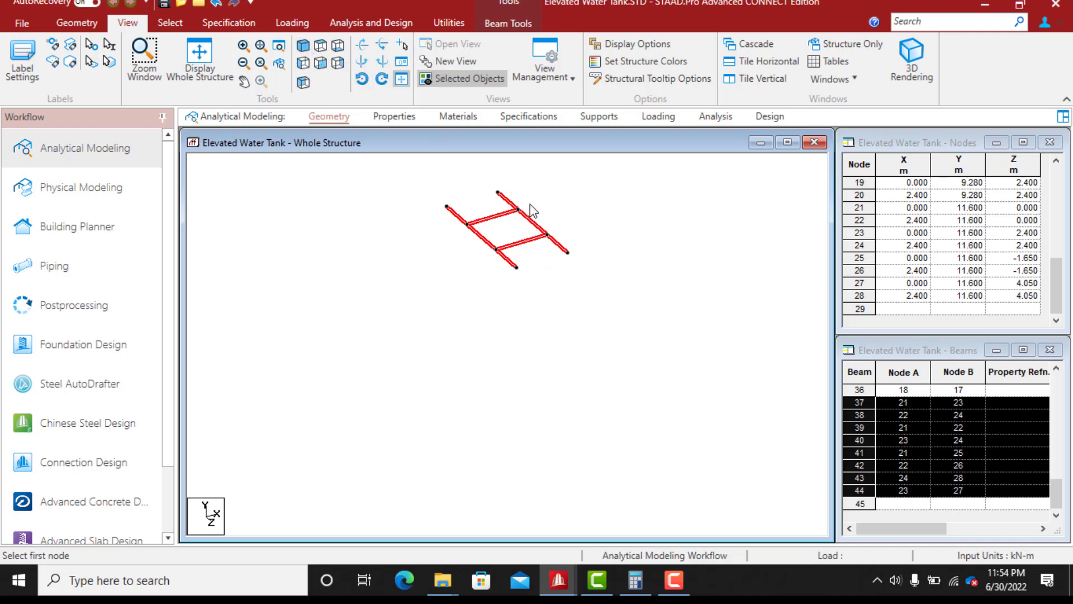
{"action": "scroll", "coordinate": [531, 209], "scroll_direction": "up", "scroll_amount": 1}
{"action": "scroll", "coordinate": [530, 204], "scroll_direction": "down", "scroll_amount": 1}
{"action": "scroll", "coordinate": [510, 159], "scroll_direction": "up", "scroll_amount": 1}
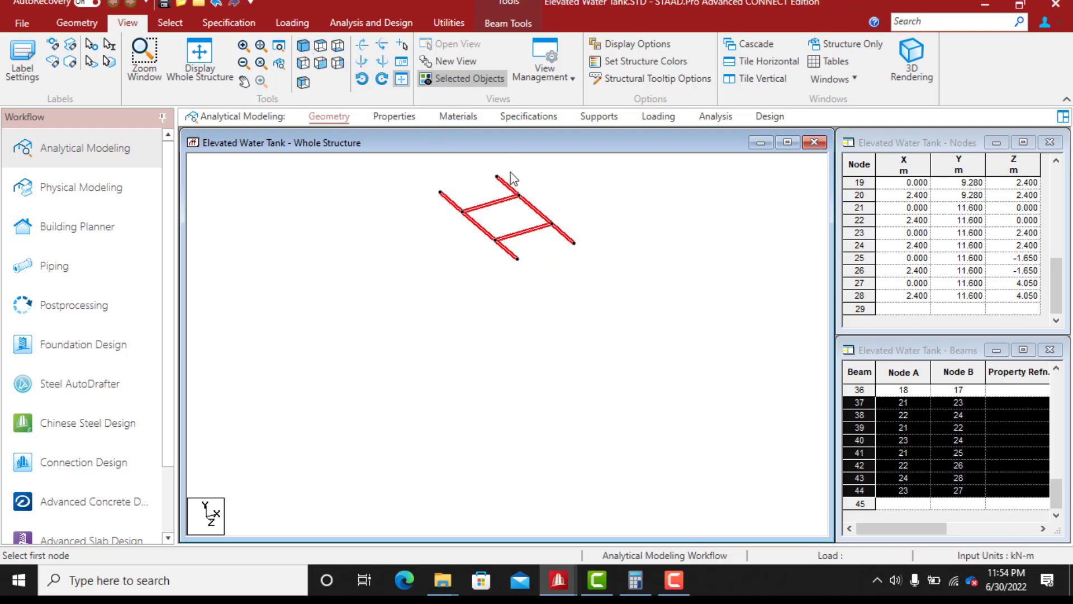
{"action": "left_click", "coordinate": [321, 48]}
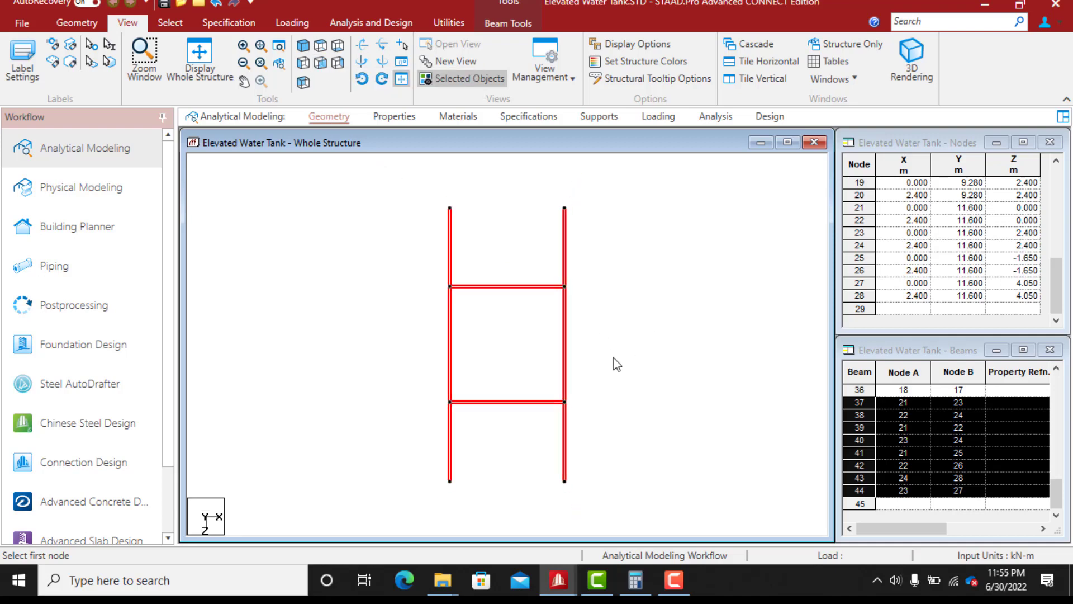
{"action": "left_click", "coordinate": [617, 372]}
{"action": "scroll", "coordinate": [517, 297], "scroll_direction": "down", "scroll_amount": 2}
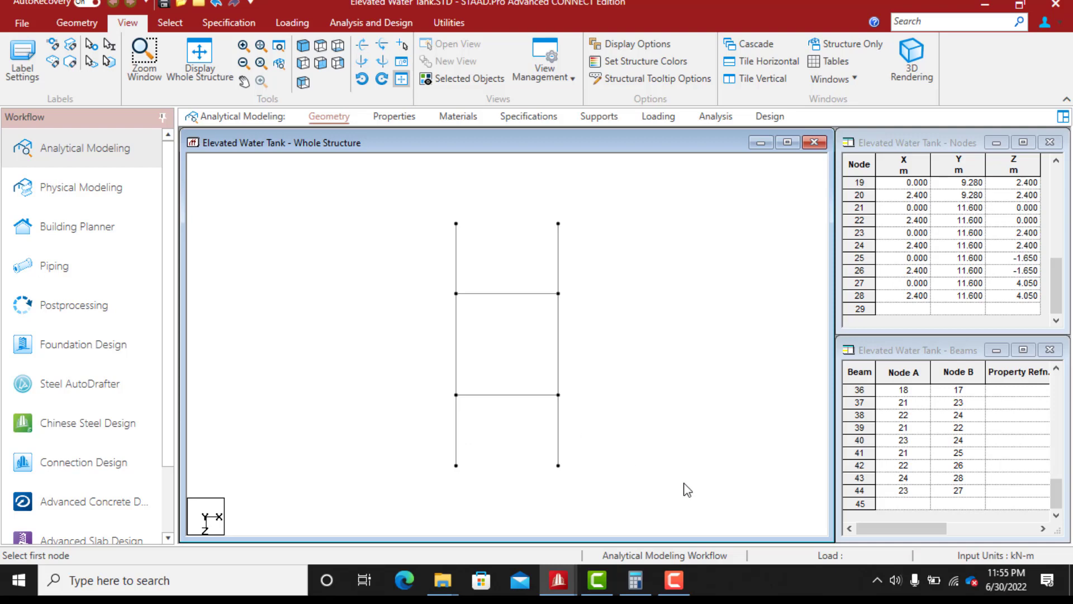
{"action": "left_click", "coordinate": [758, 541]}
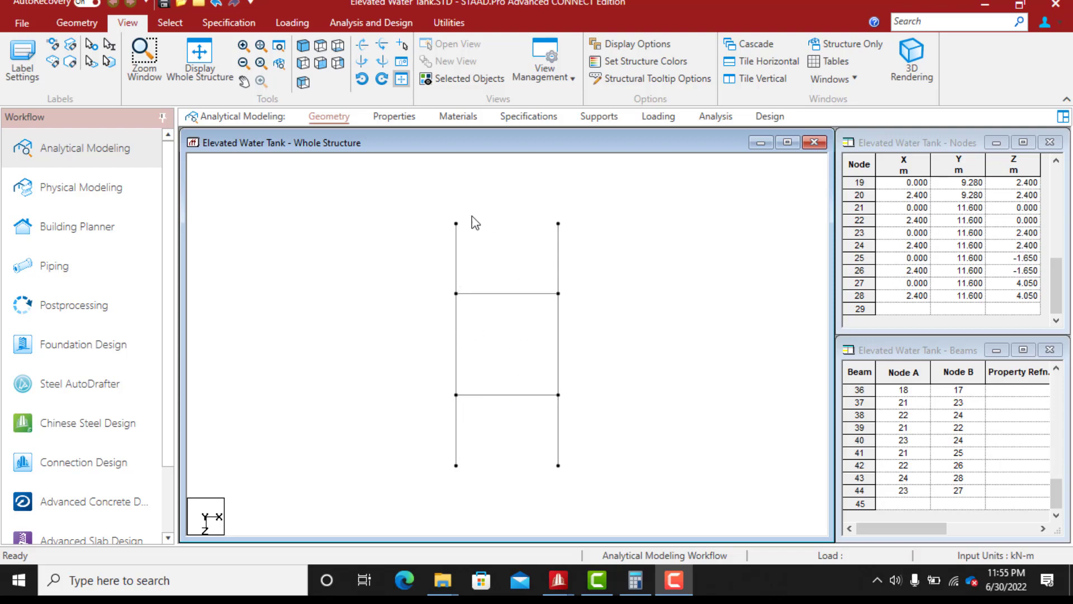
{"action": "left_click", "coordinate": [455, 352]}
{"action": "left_click", "coordinate": [459, 257]}
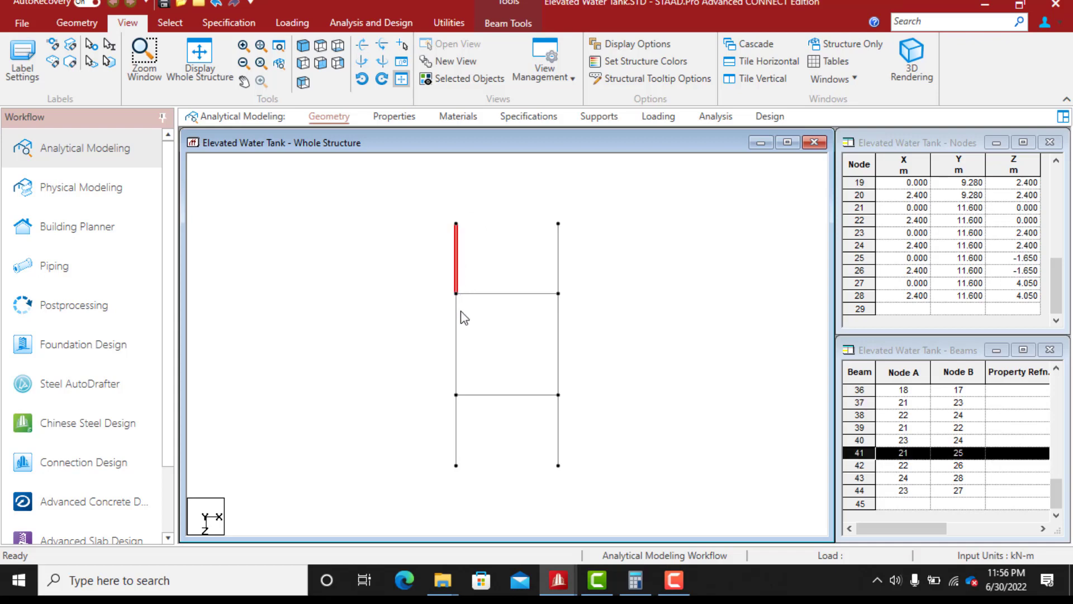
{"action": "left_click", "coordinate": [457, 421]}
{"action": "left_click", "coordinate": [487, 396]}
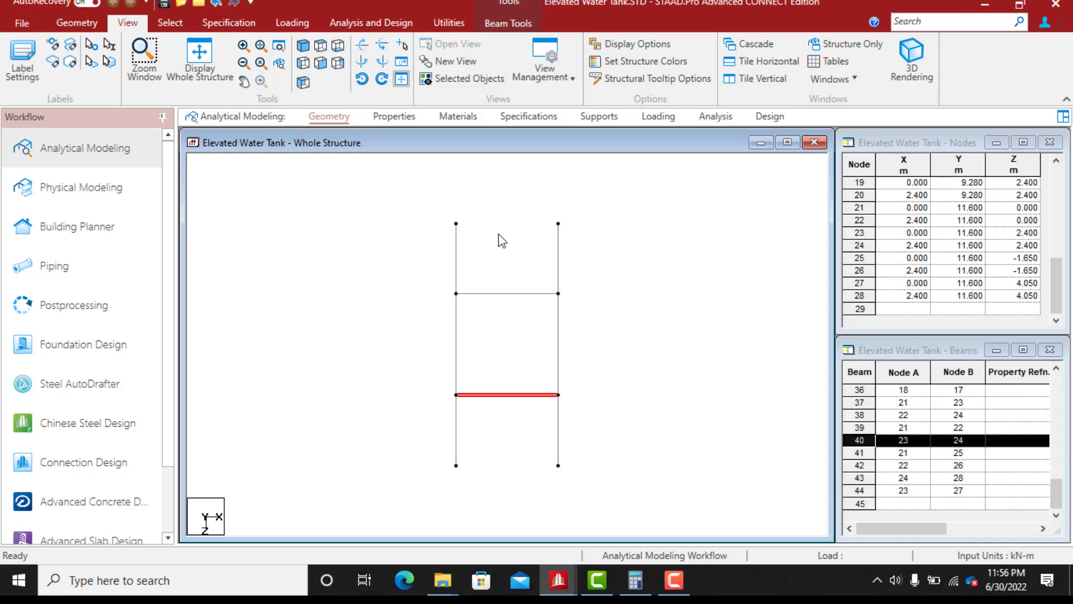
{"action": "left_click", "coordinate": [383, 222]}
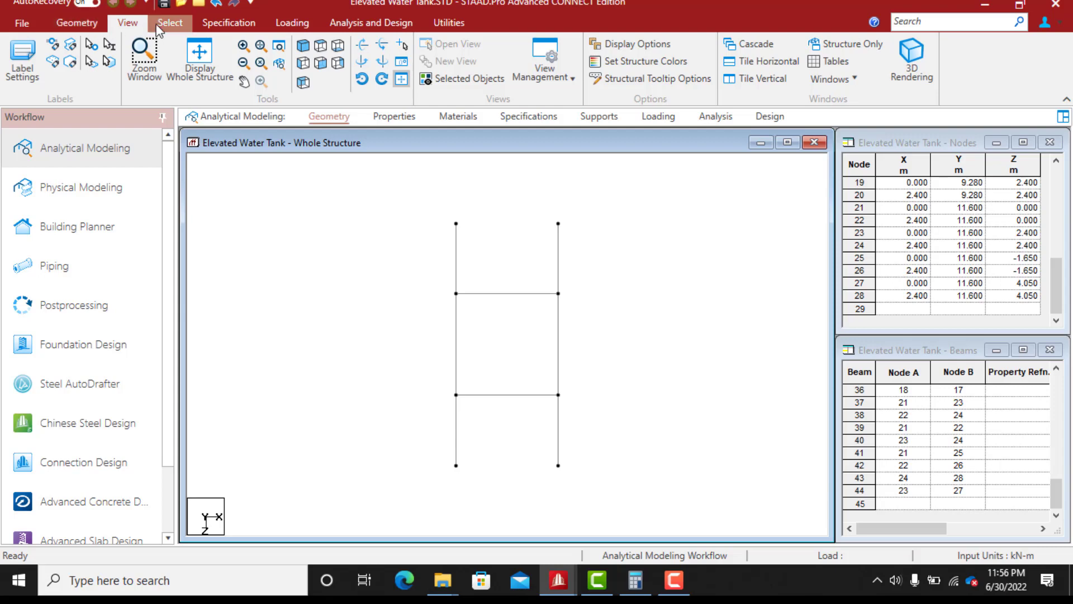
{"action": "left_click", "coordinate": [171, 22]}
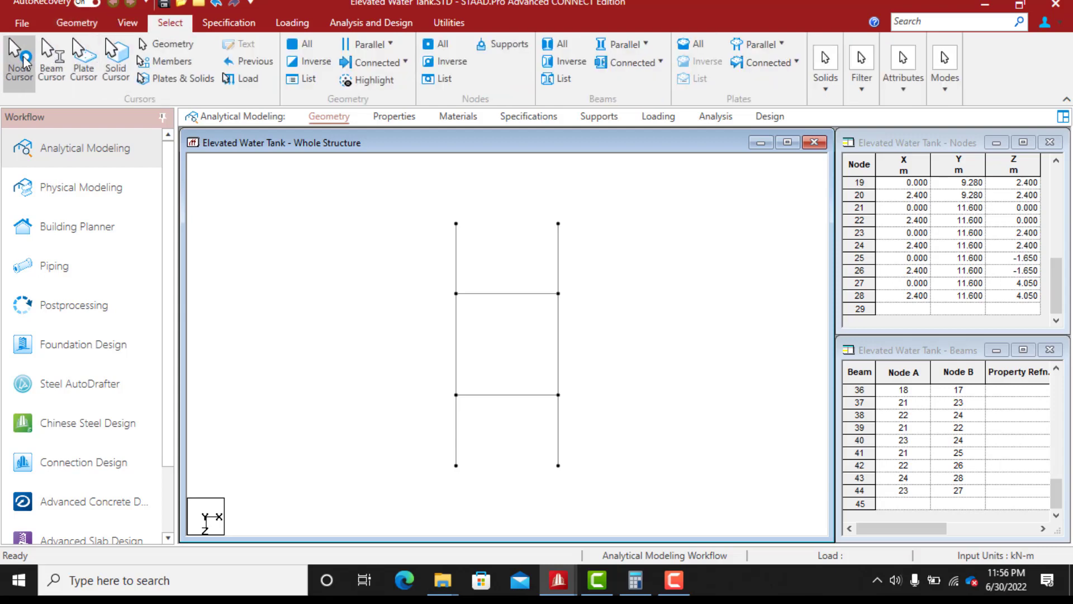
{"action": "left_click", "coordinate": [565, 395]}
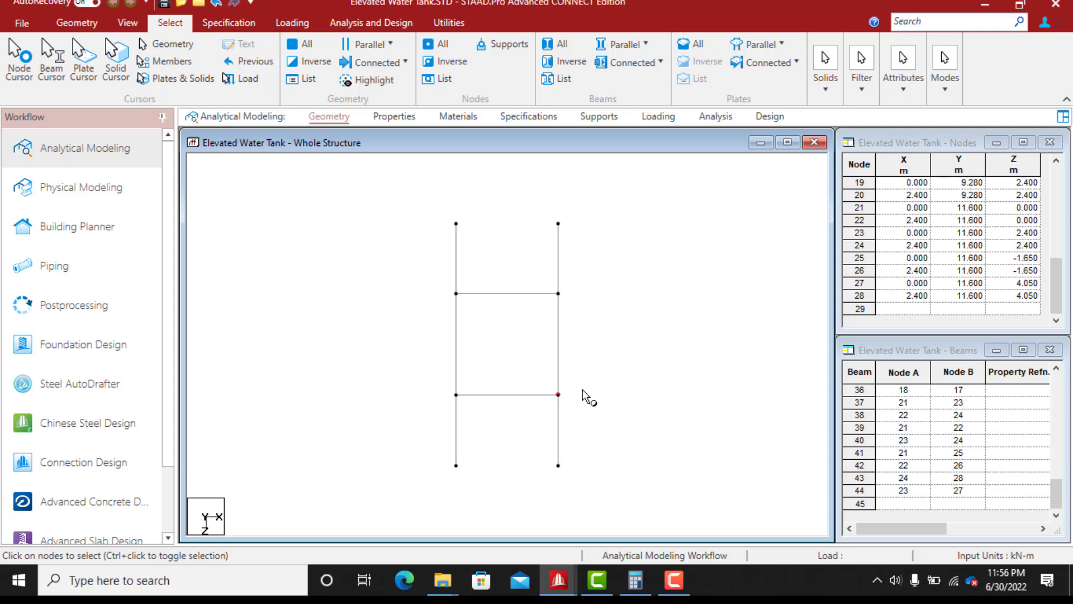
{"action": "left_click", "coordinate": [558, 293], "text": "ctrl"}
{"action": "key", "text": "ctrl+v"}
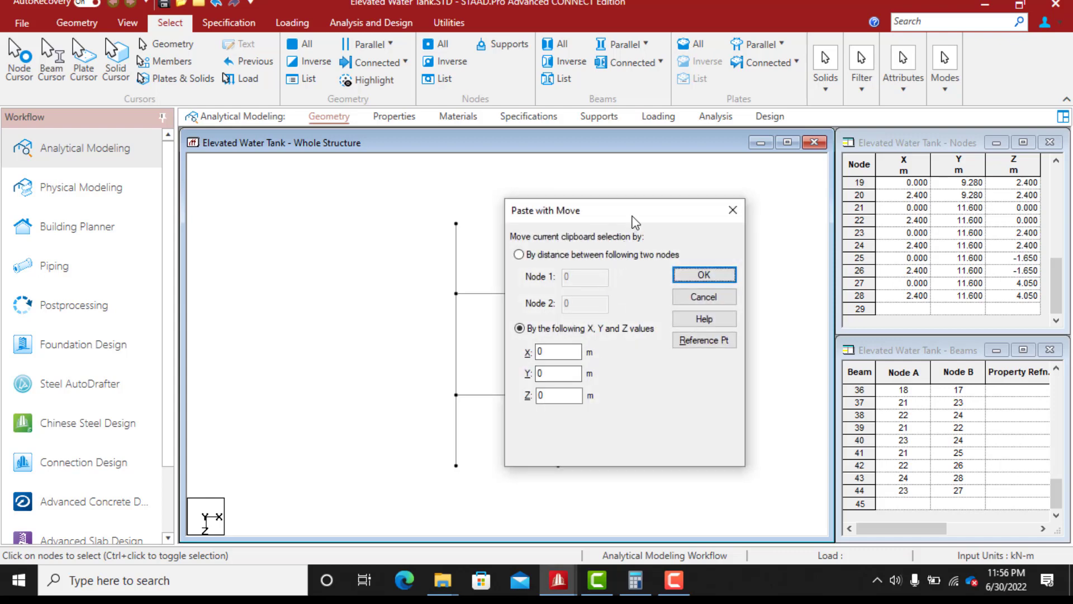
{"action": "left_click_drag", "start_coordinate": [635, 223], "coordinate": [733, 221]}
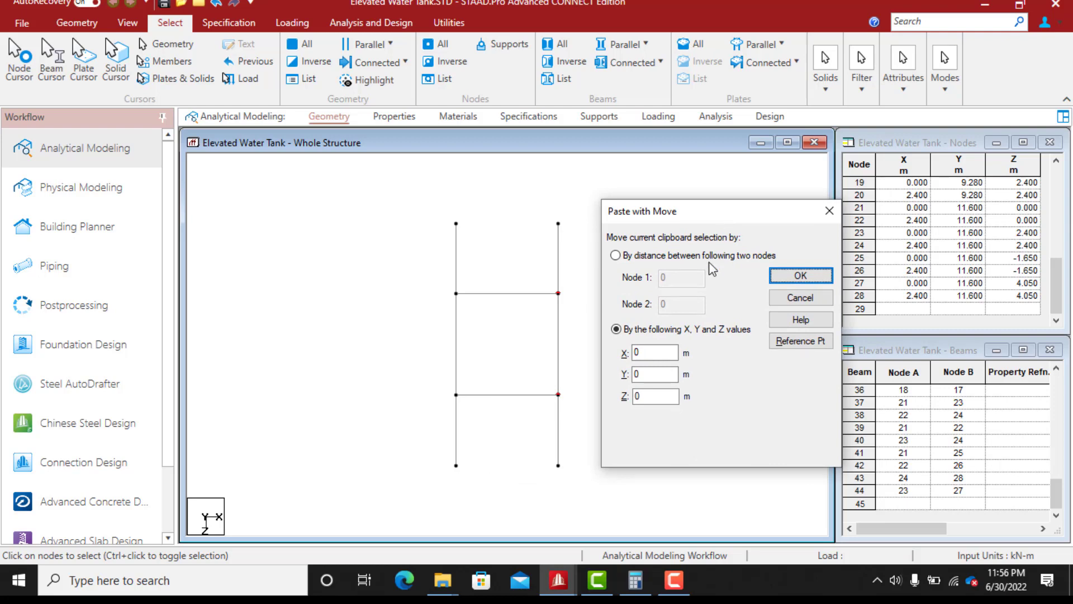
{"action": "left_click", "coordinate": [829, 210]}
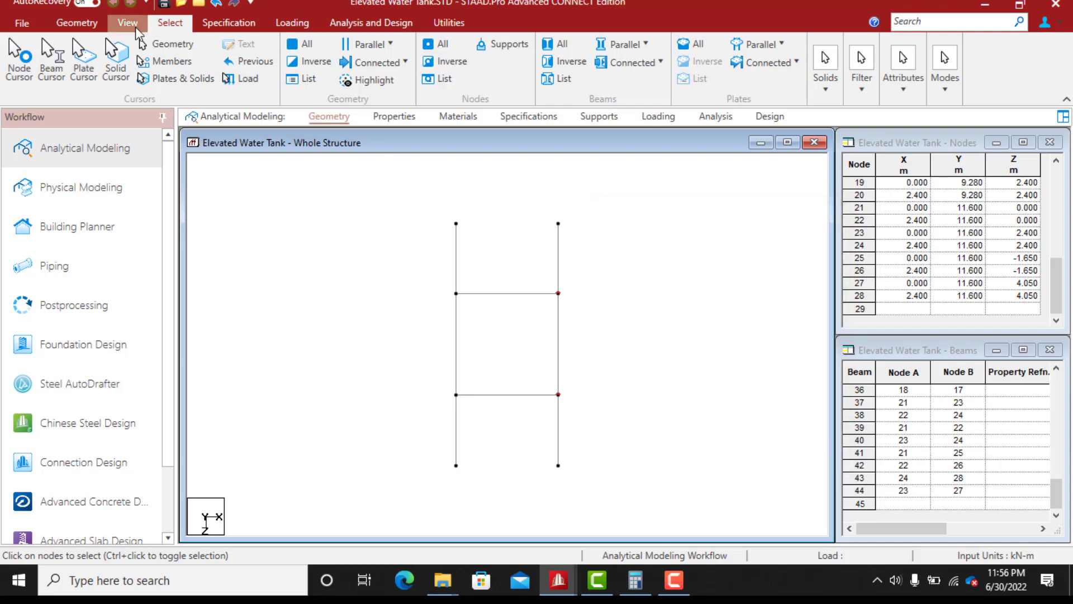
Copy the two column-top nodes at X = 2.4 m by 1 m in the X direction, working in isometric view
{"action": "left_click", "coordinate": [132, 23]}
{"action": "left_click", "coordinate": [304, 49]}
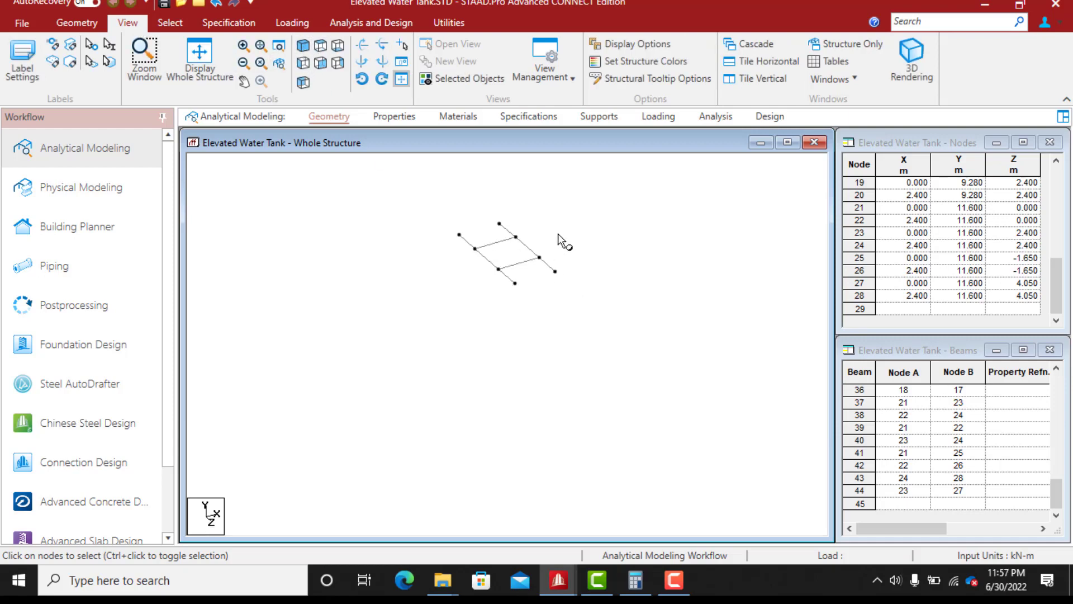
{"action": "left_click", "coordinate": [520, 239]}
{"action": "left_click", "coordinate": [539, 257], "text": "ctrl"}
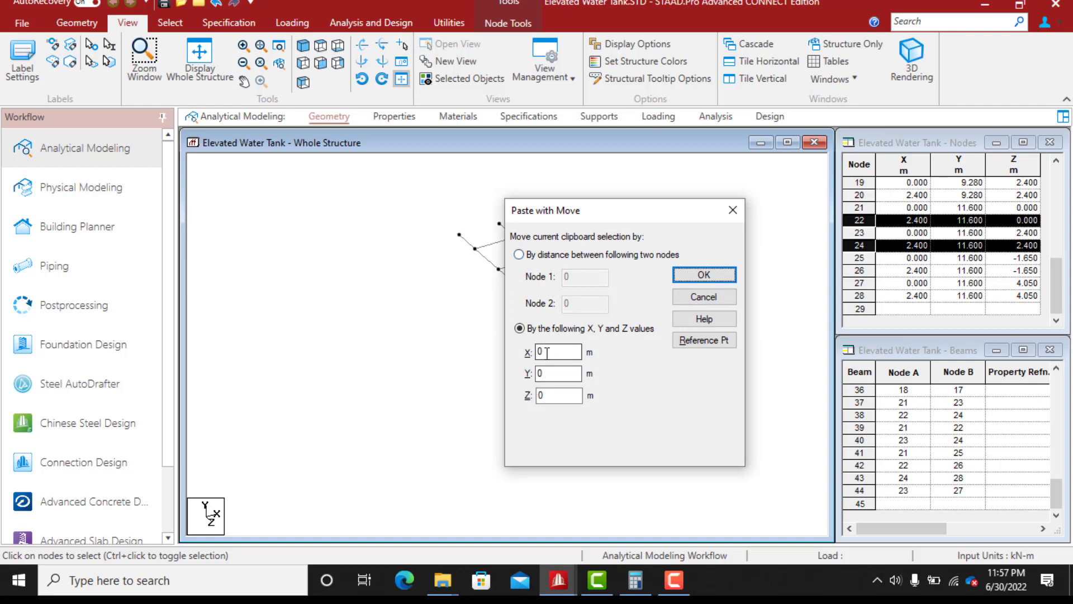
{"action": "double_click", "coordinate": [547, 352]}
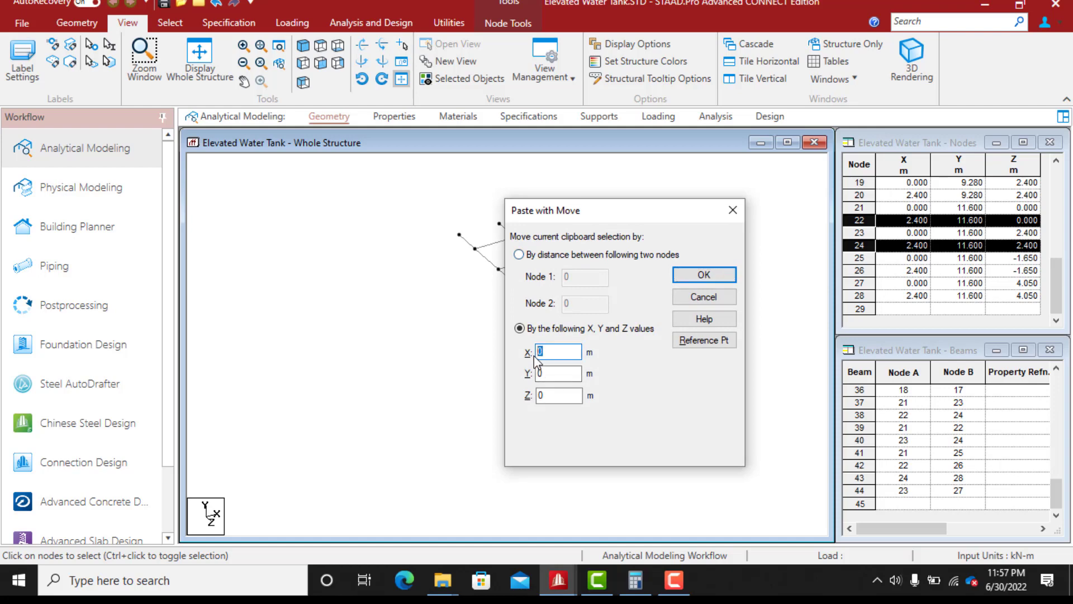
{"action": "type", "text": "1"}
{"action": "left_click", "coordinate": [704, 275]}
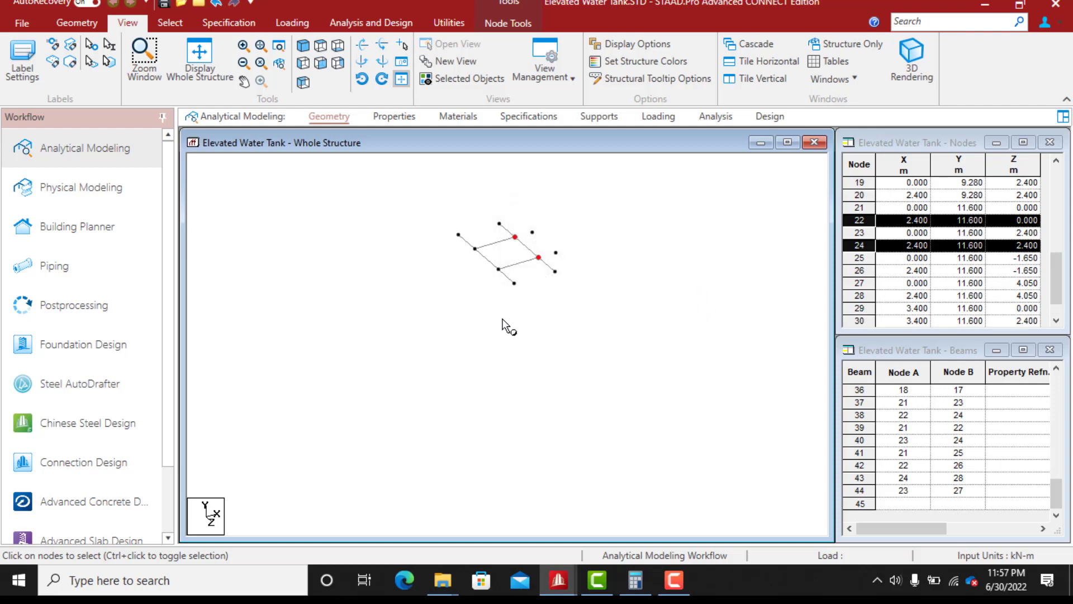
Copy the two column-top nodes at X = 0 by -1 m in the X direction
{"action": "left_click", "coordinate": [498, 270]}
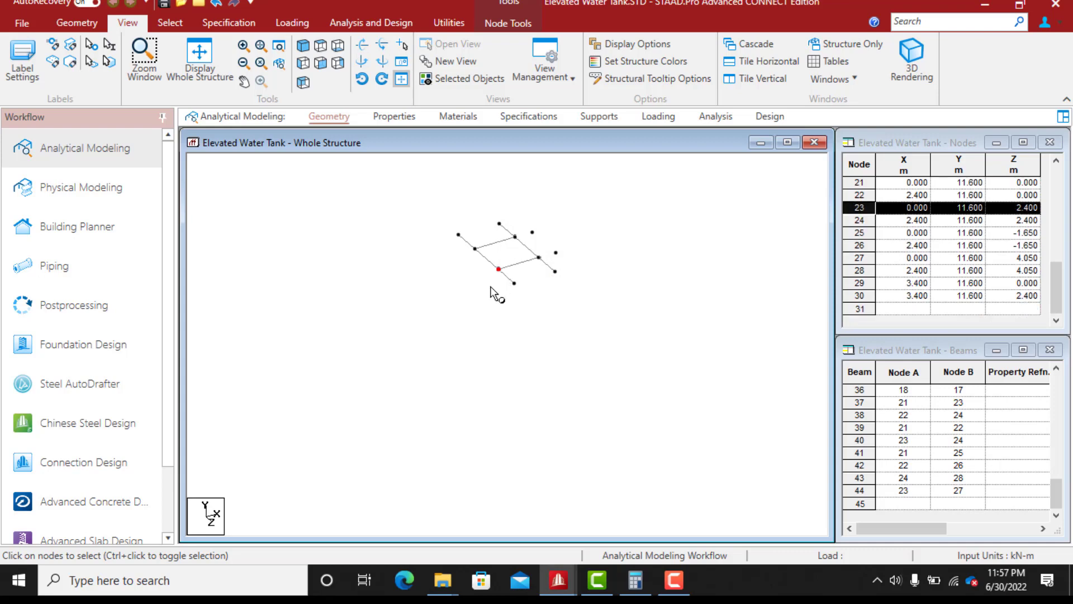
{"action": "left_click", "coordinate": [475, 249], "text": "ctrl"}
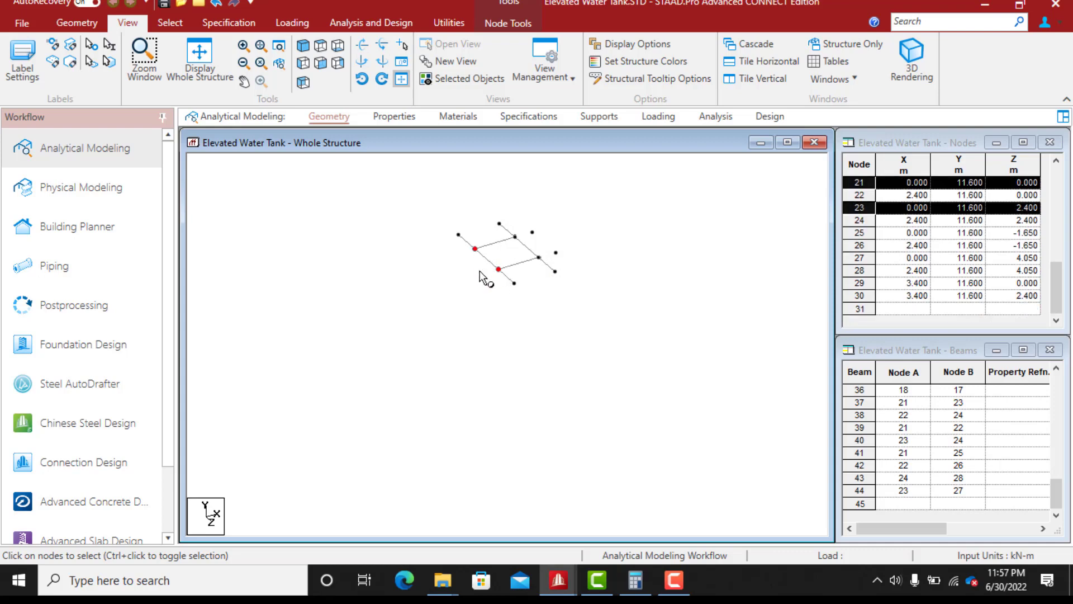
{"action": "key", "text": "ctrl+v"}
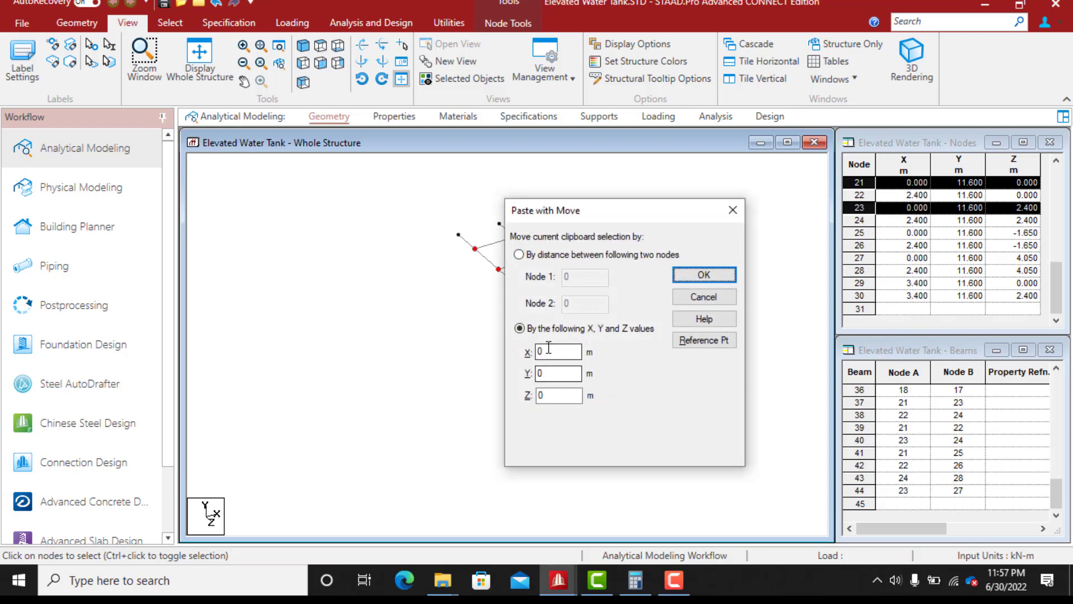
{"action": "left_click_drag", "start_coordinate": [547, 351], "coordinate": [535, 351]}
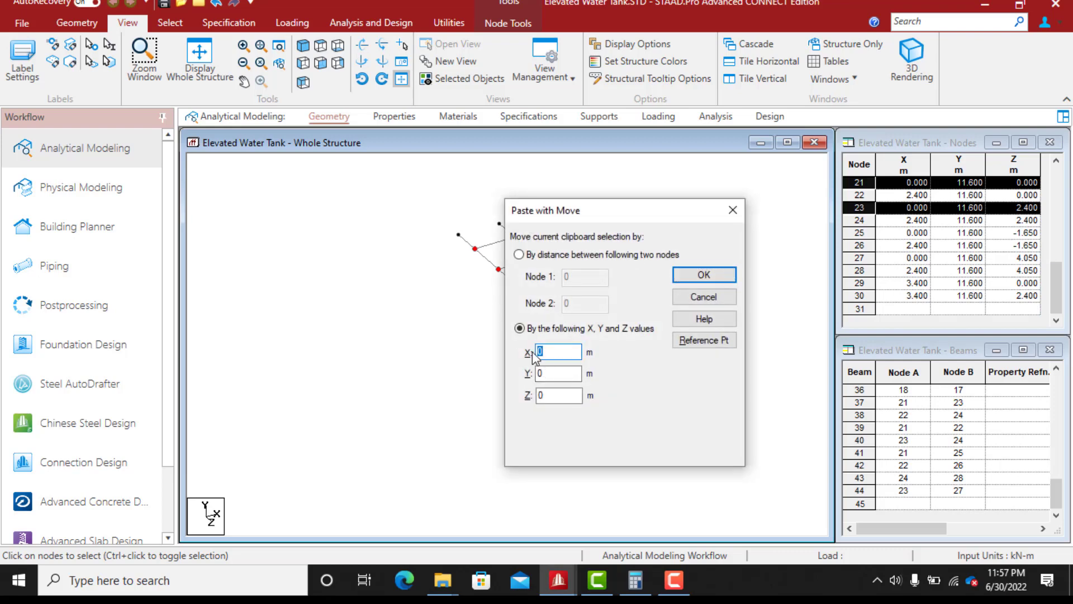
{"action": "type", "text": "-1"}
{"action": "left_click", "coordinate": [703, 276]}
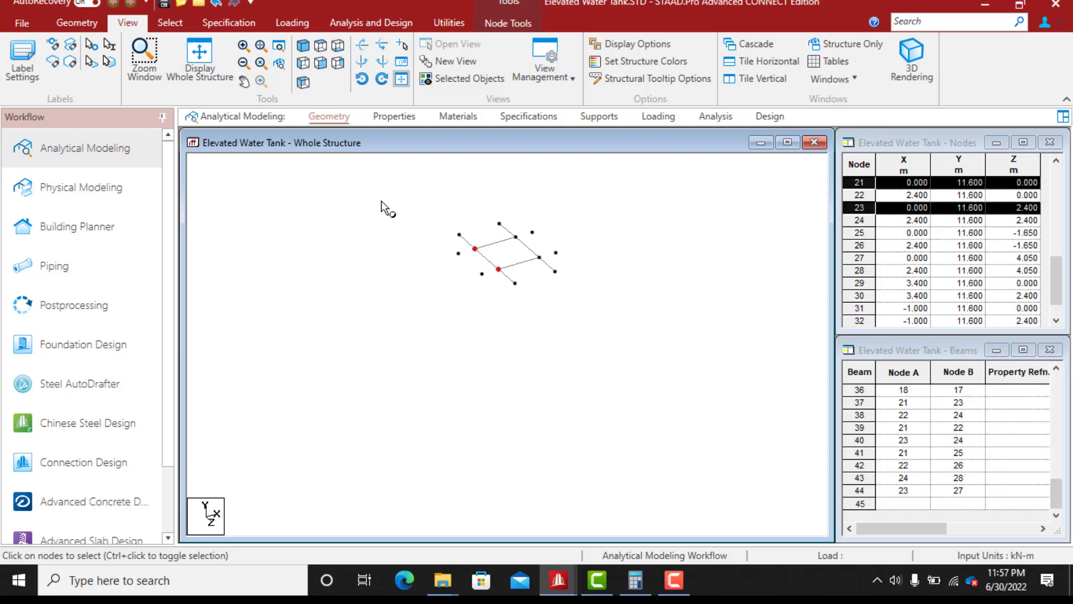
Add overhang beams connecting each of the four copied nodes to its adjacent column-top node
{"action": "left_click", "coordinate": [100, 23]}
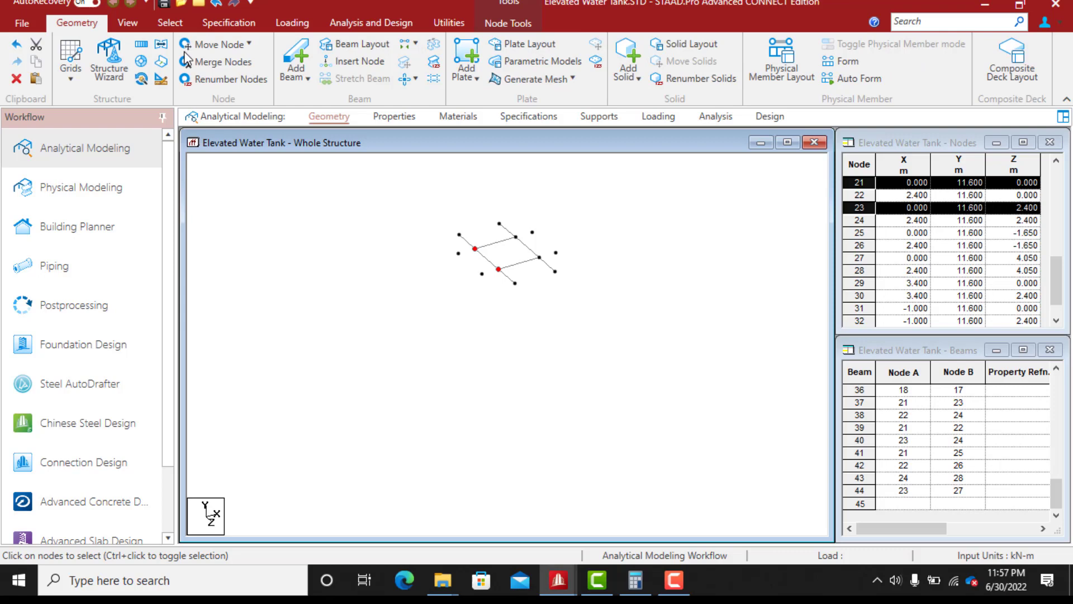
{"action": "left_click", "coordinate": [296, 59]}
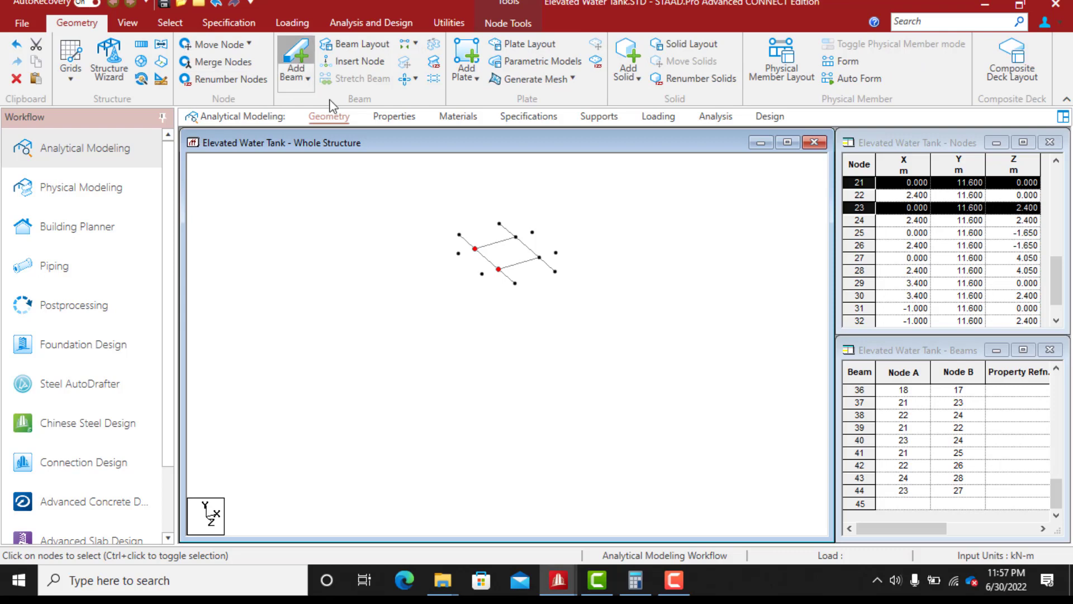
{"action": "left_click", "coordinate": [475, 249]}
{"action": "left_click", "coordinate": [458, 254]}
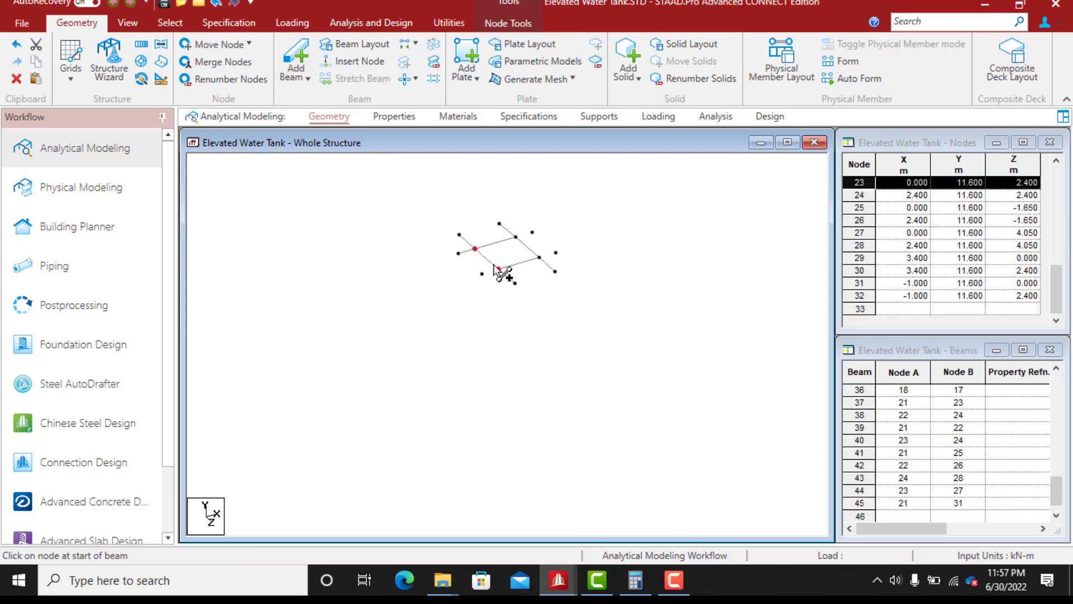
{"action": "left_click_drag", "start_coordinate": [498, 270], "coordinate": [482, 273]}
{"action": "left_click_drag", "start_coordinate": [523, 236], "coordinate": [557, 253]}
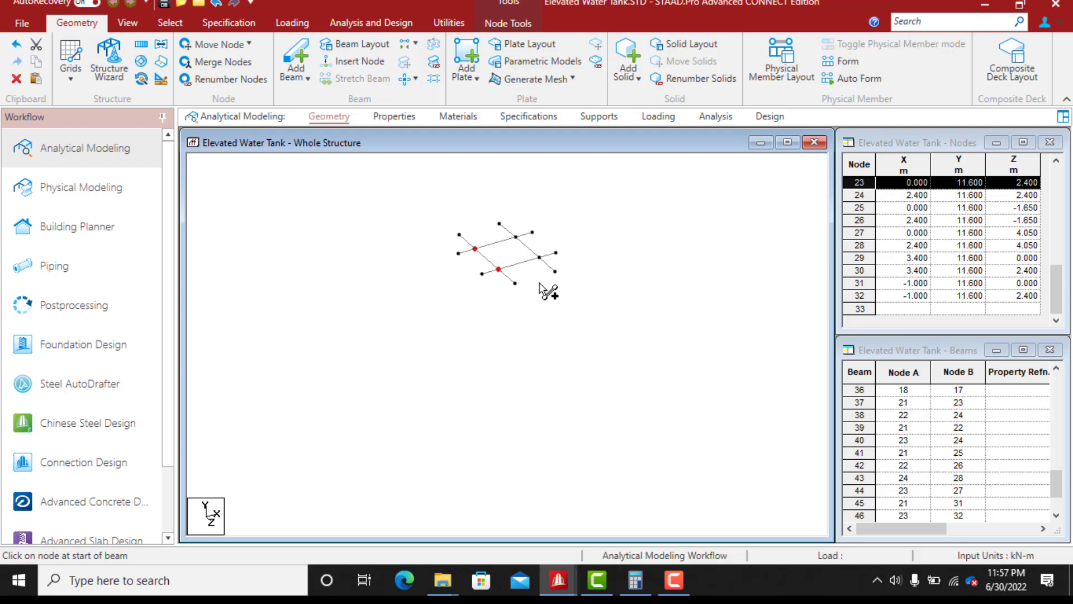
{"action": "key", "text": "Escape"}
{"action": "left_click", "coordinate": [492, 224]}
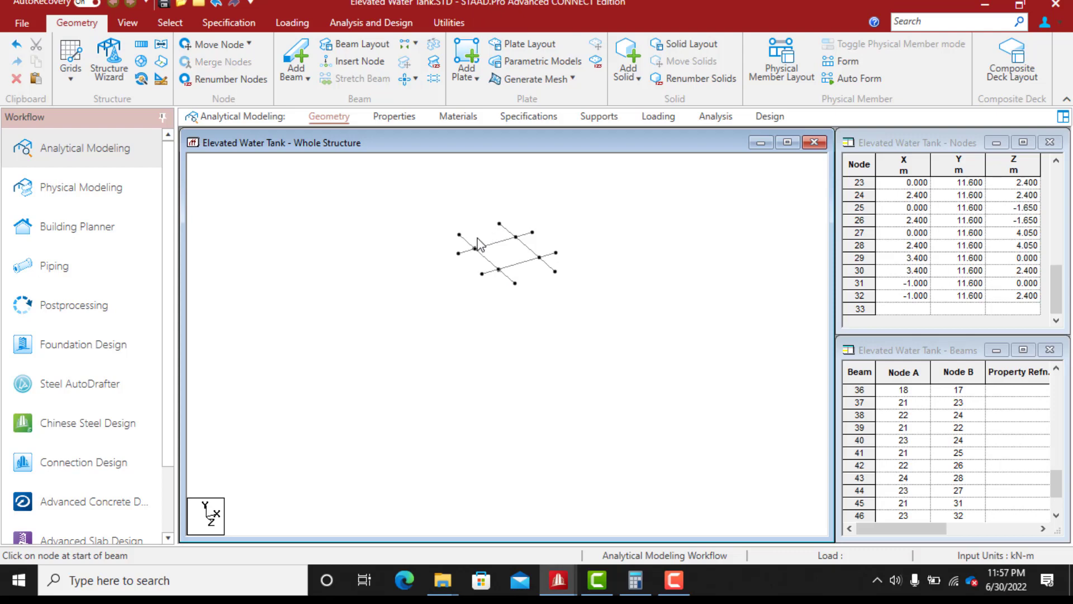
Add two edge beams in the X direction joining the outer ends of the Z-direction overhangs at Z = -1.65 m and Z = 4.05 m
{"action": "scroll", "coordinate": [477, 235], "scroll_direction": "up", "scroll_amount": 2}
{"action": "middle_click_drag", "start_coordinate": [488, 189], "coordinate": [471, 300]}
{"action": "scroll", "coordinate": [471, 300], "scroll_direction": "up", "scroll_amount": 7}
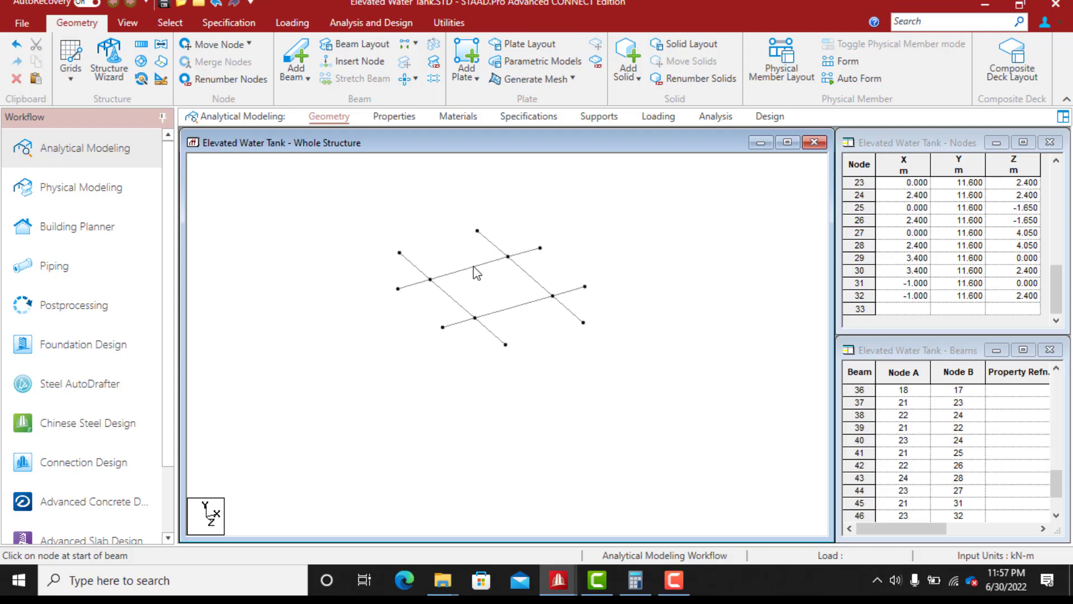
{"action": "scroll", "coordinate": [477, 196], "scroll_direction": "up", "scroll_amount": 1}
{"action": "middle_click_drag", "start_coordinate": [485, 200], "coordinate": [488, 315]}
{"action": "scroll", "coordinate": [471, 298], "scroll_direction": "up", "scroll_amount": 4}
{"action": "scroll", "coordinate": [471, 299], "scroll_direction": "up", "scroll_amount": 2}
{"action": "middle_click_drag", "start_coordinate": [463, 221], "coordinate": [462, 304]}
{"action": "scroll", "coordinate": [463, 304], "scroll_direction": "up", "scroll_amount": 2}
{"action": "scroll", "coordinate": [464, 304], "scroll_direction": "up", "scroll_amount": 1}
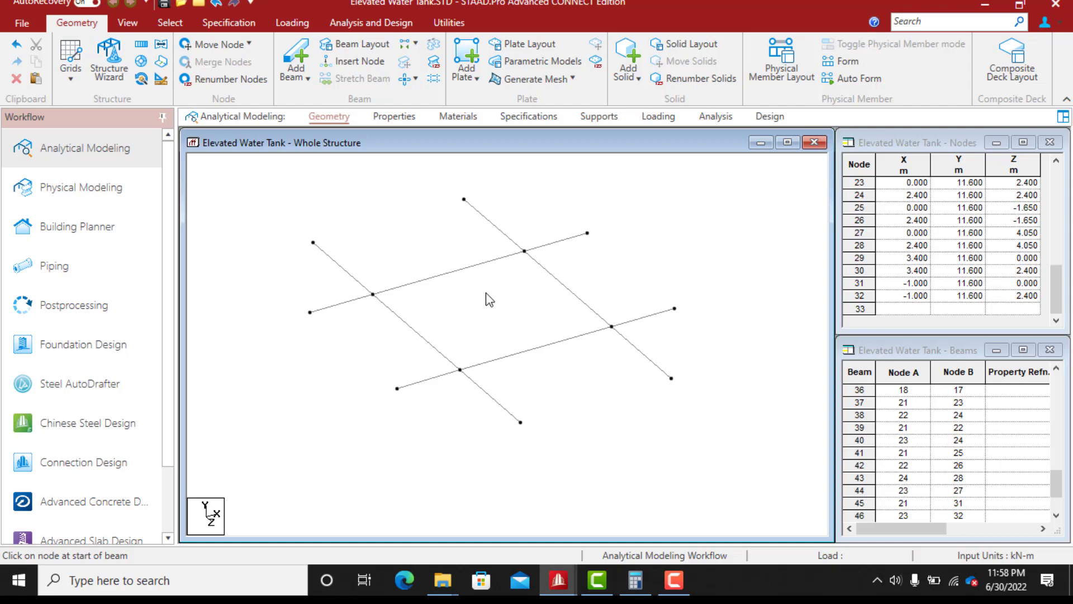
{"action": "left_click", "coordinate": [304, 54]}
{"action": "left_click_drag", "start_coordinate": [313, 243], "coordinate": [465, 199]}
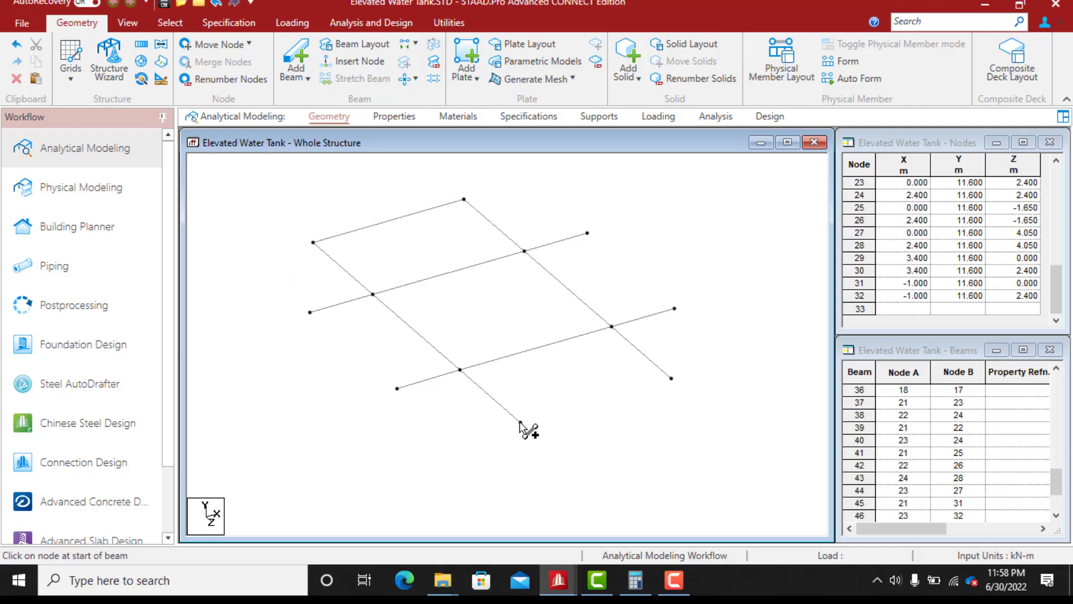
{"action": "left_click_drag", "start_coordinate": [520, 422], "coordinate": [671, 378]}
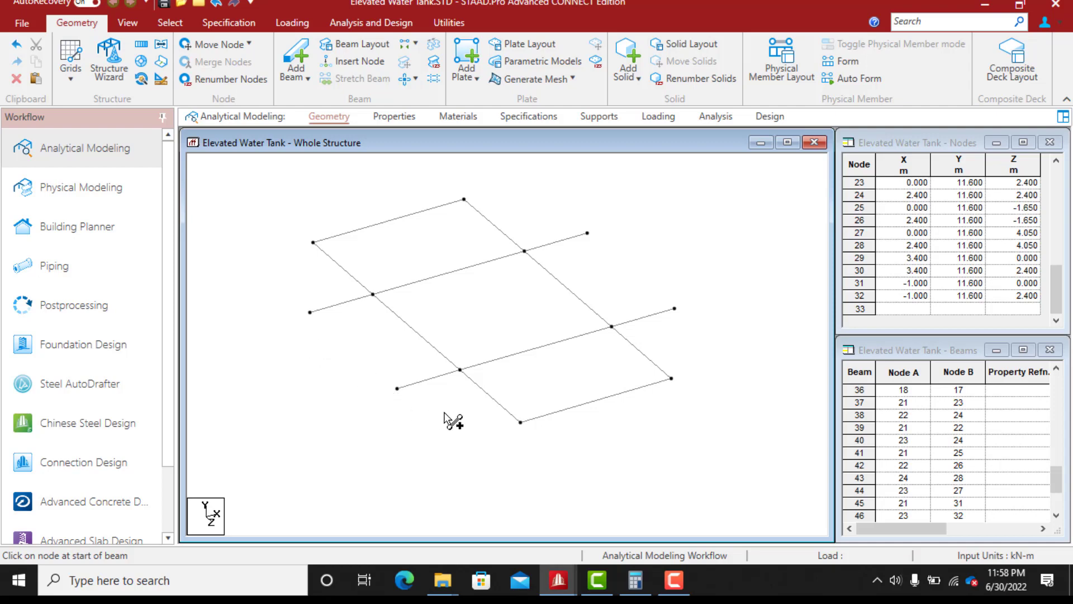
Turn on node number labels for the displayed platform beams
{"action": "right_click", "coordinate": [526, 393]}
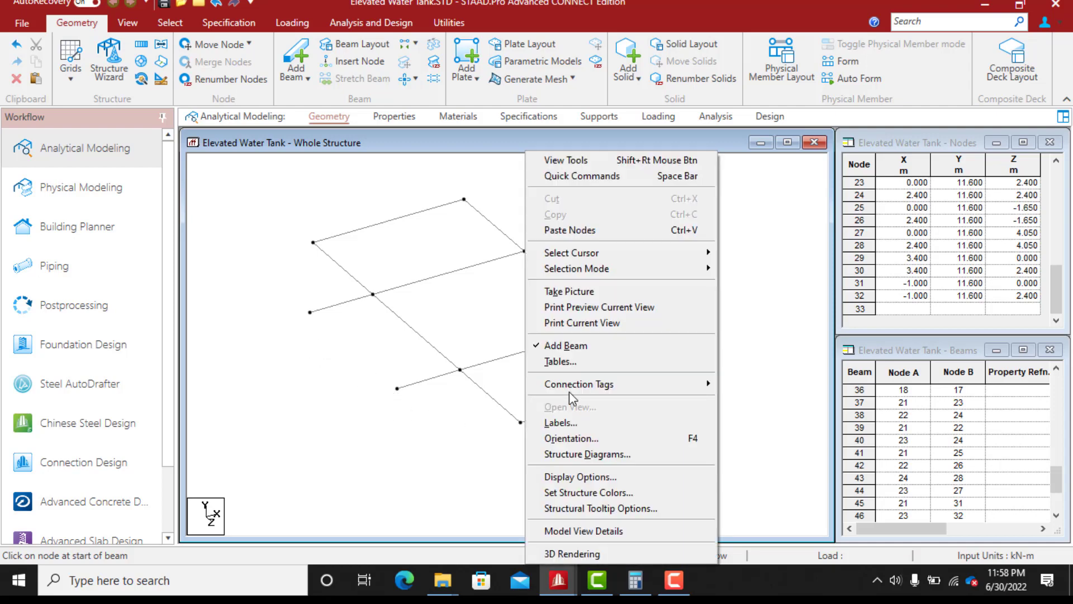
{"action": "left_click", "coordinate": [478, 280]}
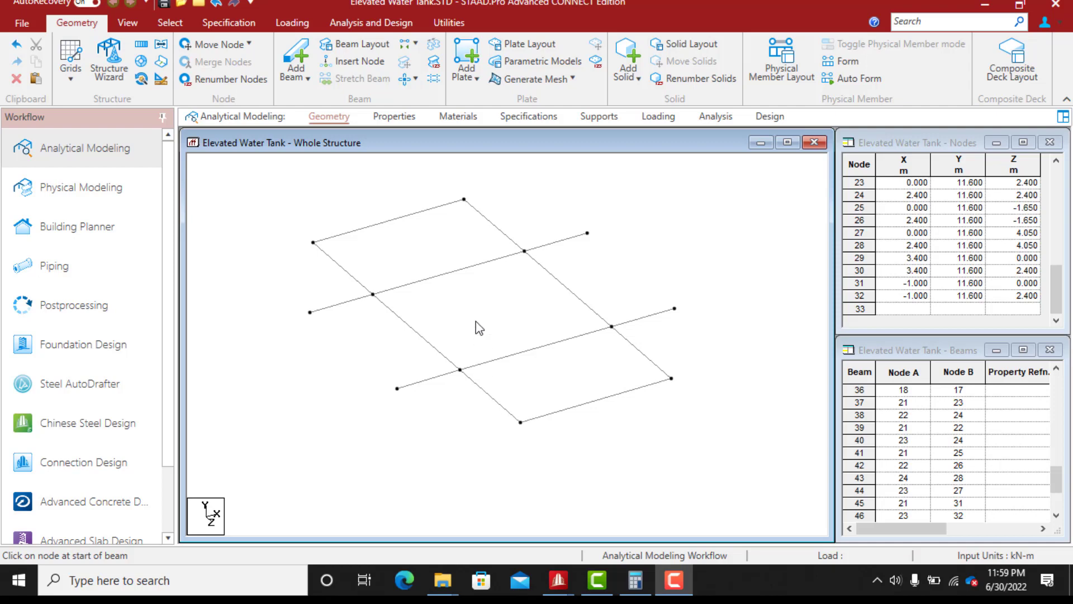
{"action": "right_click", "coordinate": [503, 297]}
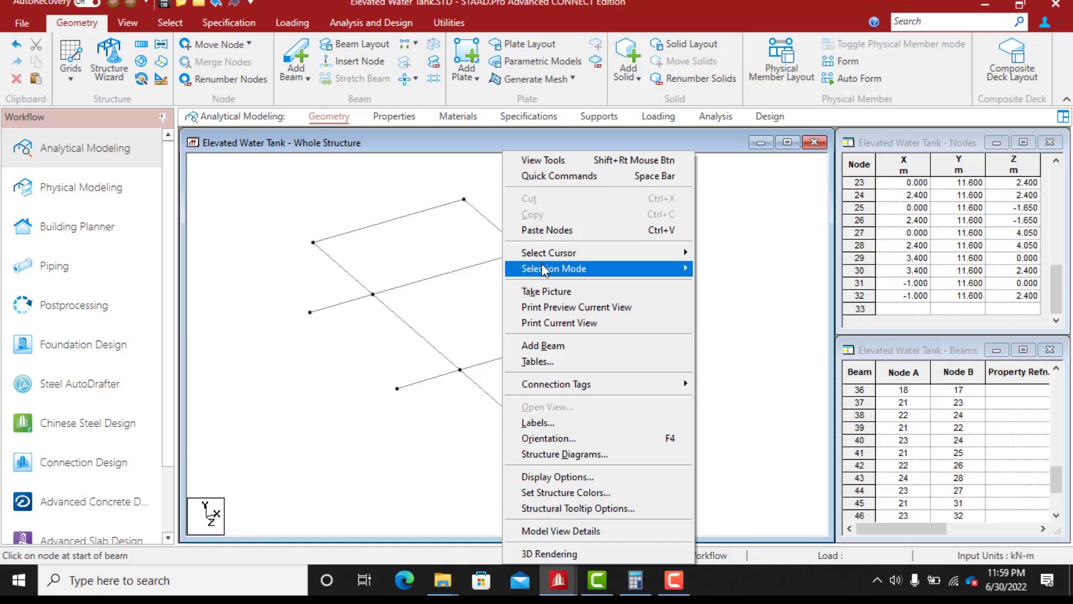
{"action": "left_click", "coordinate": [534, 424]}
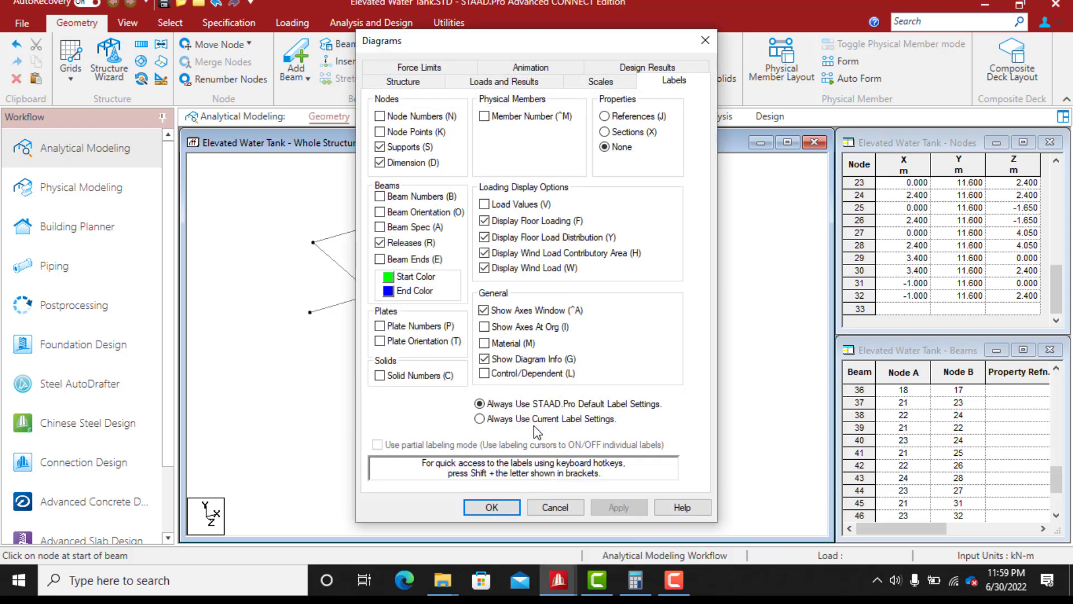
{"action": "left_click", "coordinate": [380, 117]}
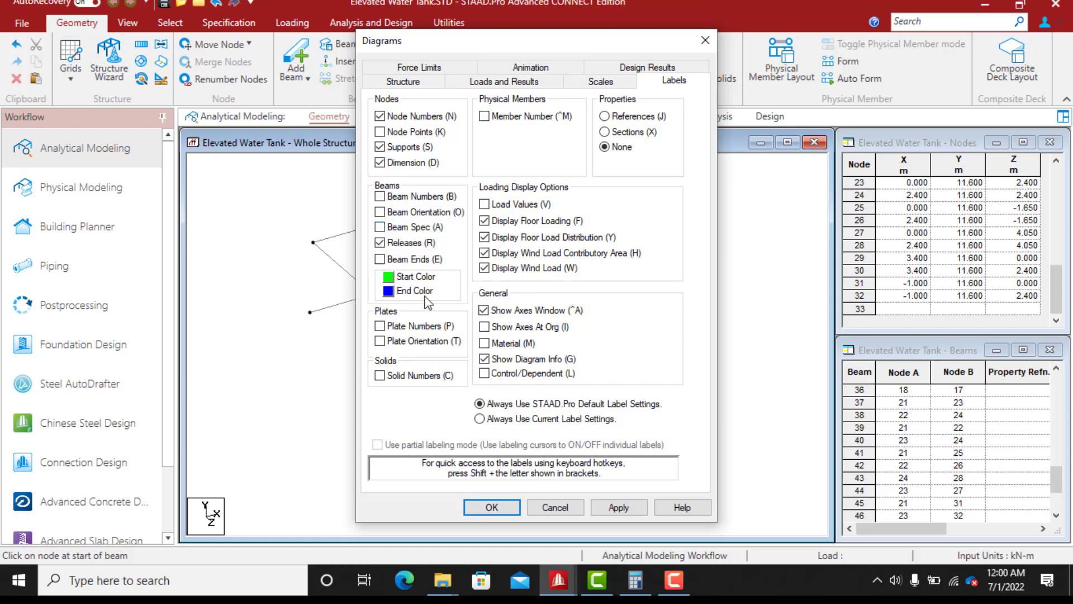
{"action": "left_click", "coordinate": [496, 503]}
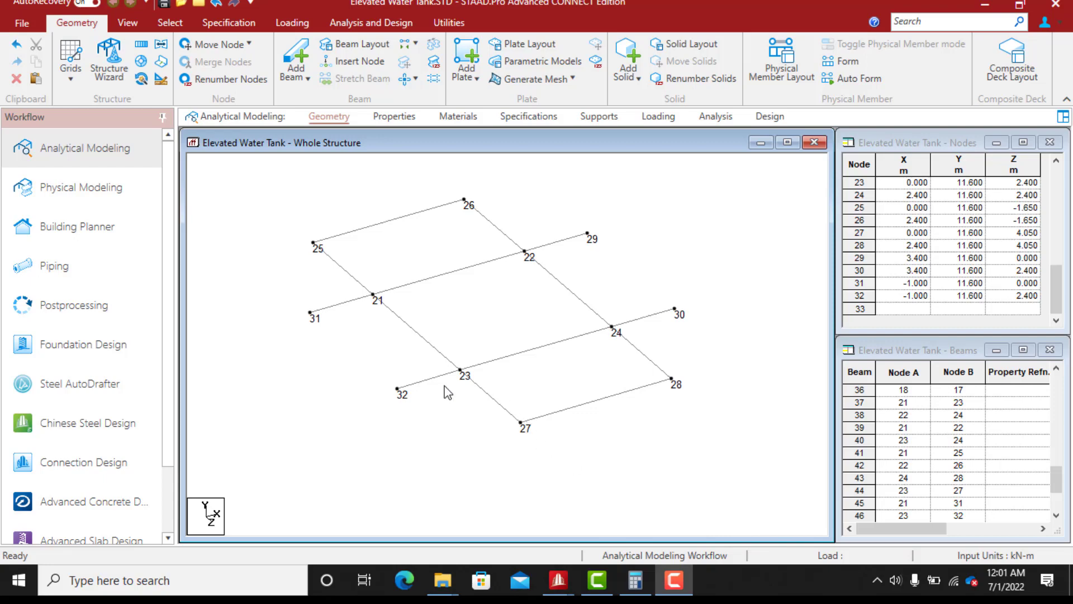
Insert a node into the overhang beam between nodes 23 and 27, at a distance of 0.63 m from node 23
{"action": "left_click", "coordinate": [492, 400]}
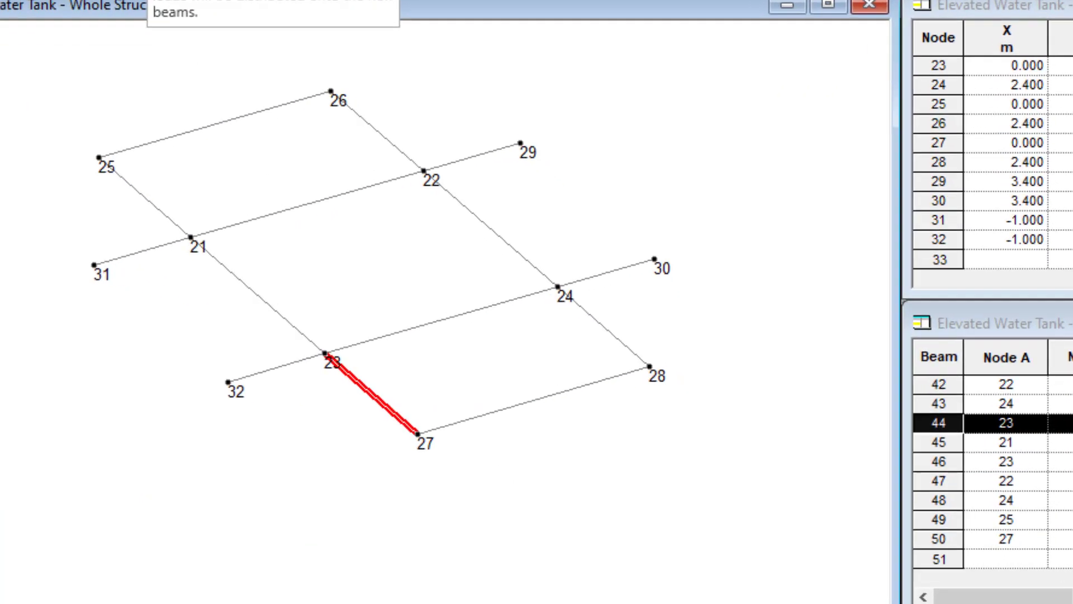
{"action": "left_click", "coordinate": [345, 66]}
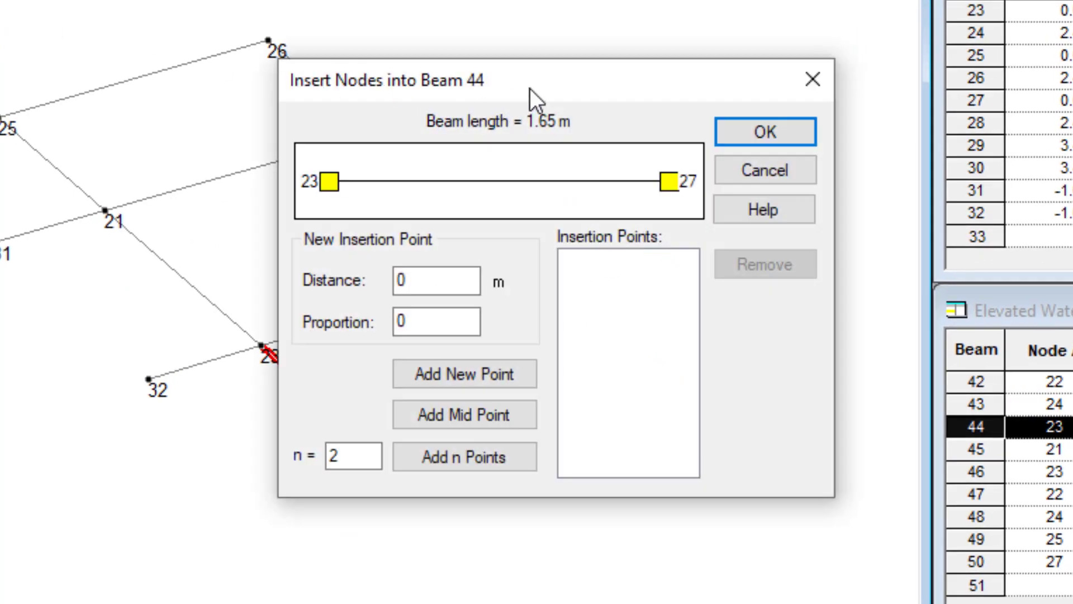
{"action": "left_click_drag", "start_coordinate": [530, 89], "coordinate": [830, 40]}
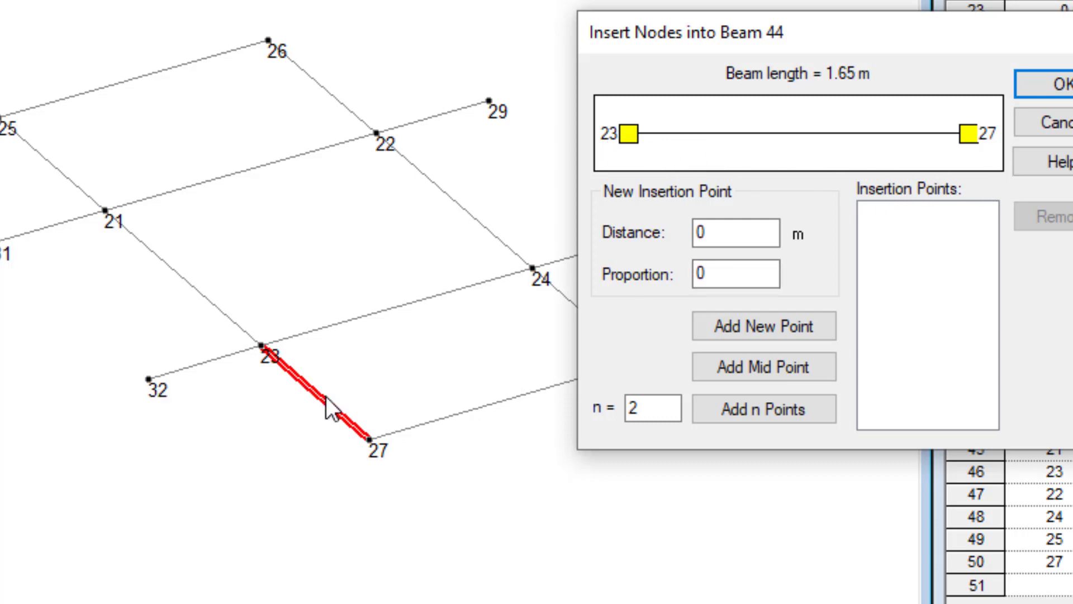
{"action": "left_click", "coordinate": [701, 232]}
{"action": "left_click_drag", "start_coordinate": [700, 233], "coordinate": [649, 235]}
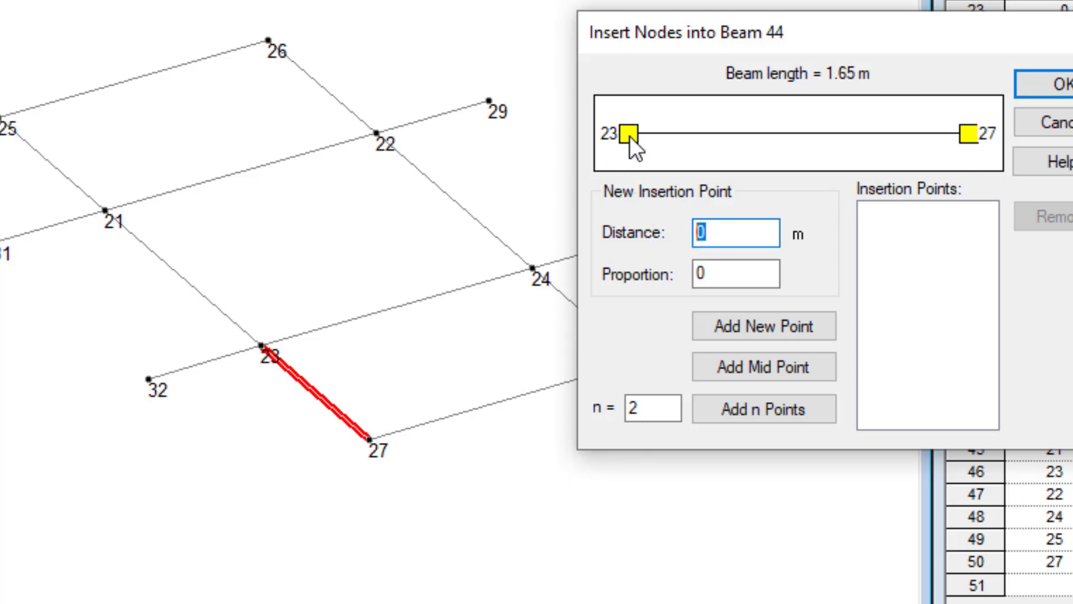
{"action": "left_click", "coordinate": [839, 601]}
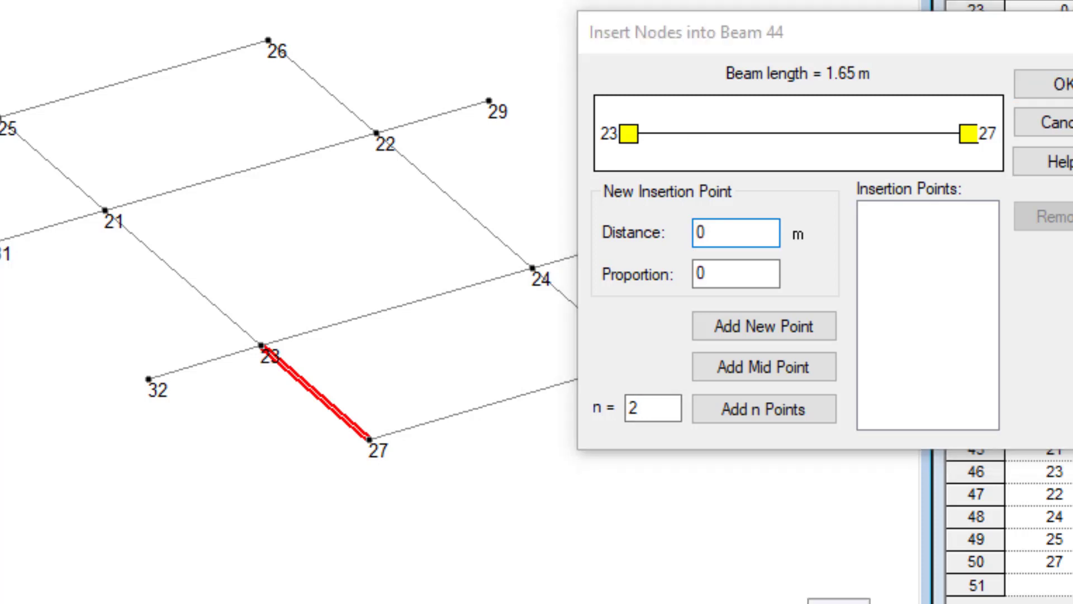
{"action": "left_click", "coordinate": [716, 234]}
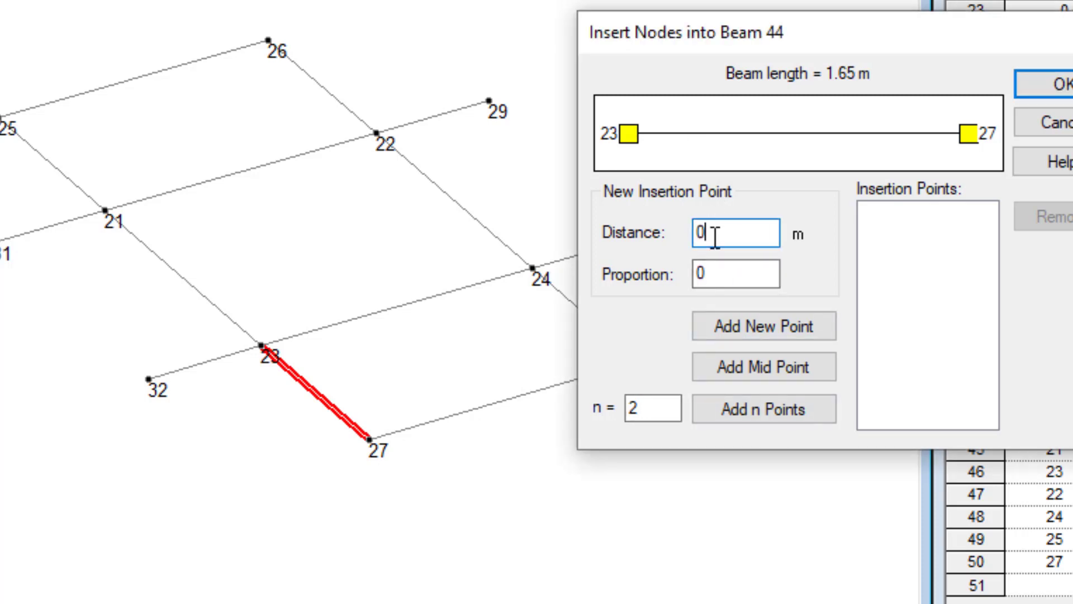
{"action": "type", "text": ".63"}
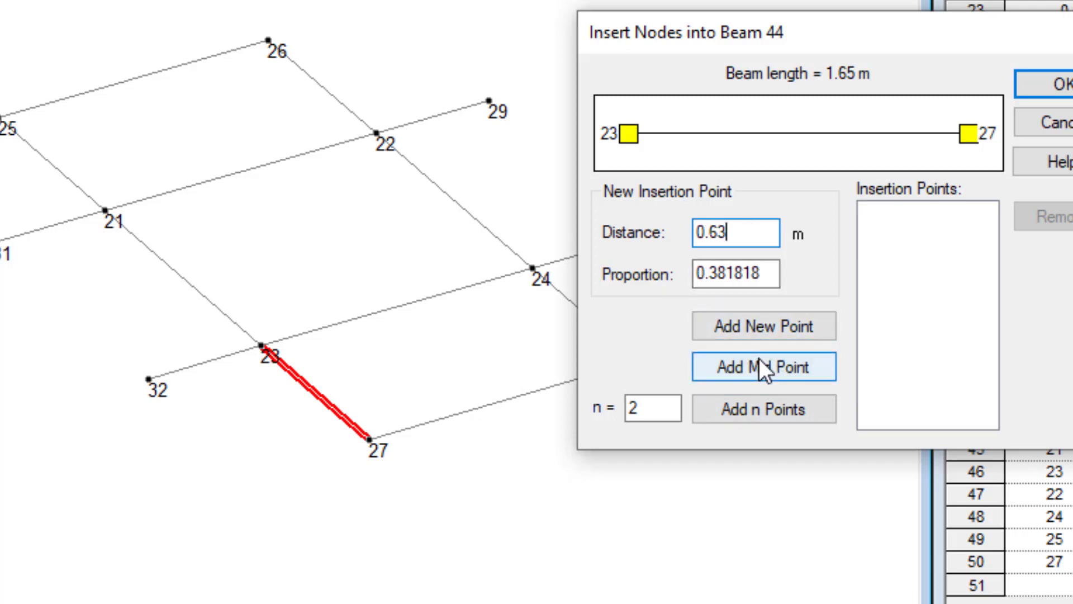
{"action": "left_click", "coordinate": [759, 331]}
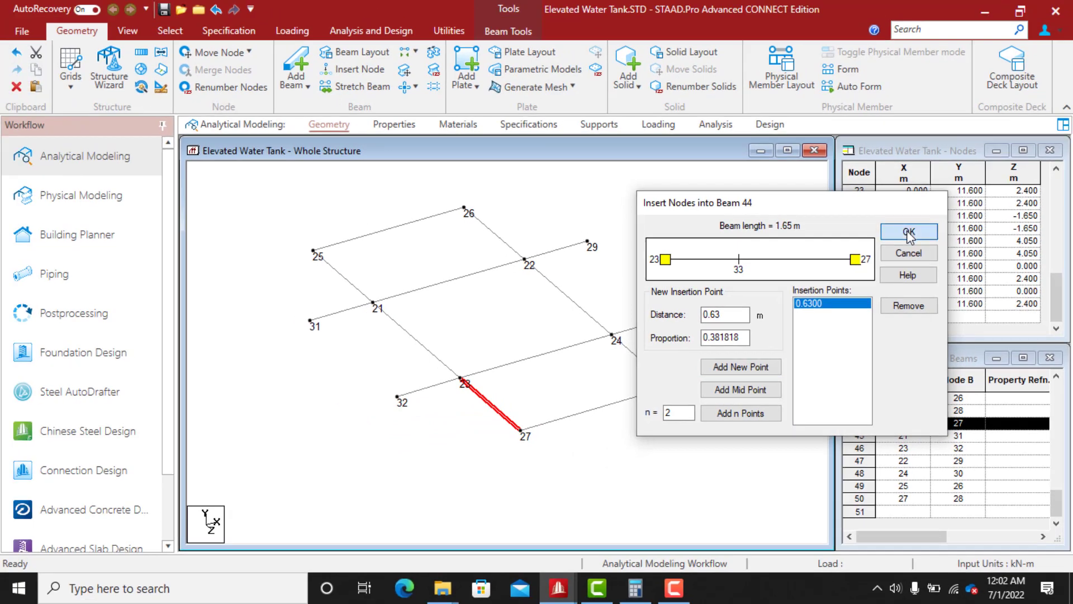
{"action": "left_click", "coordinate": [907, 230]}
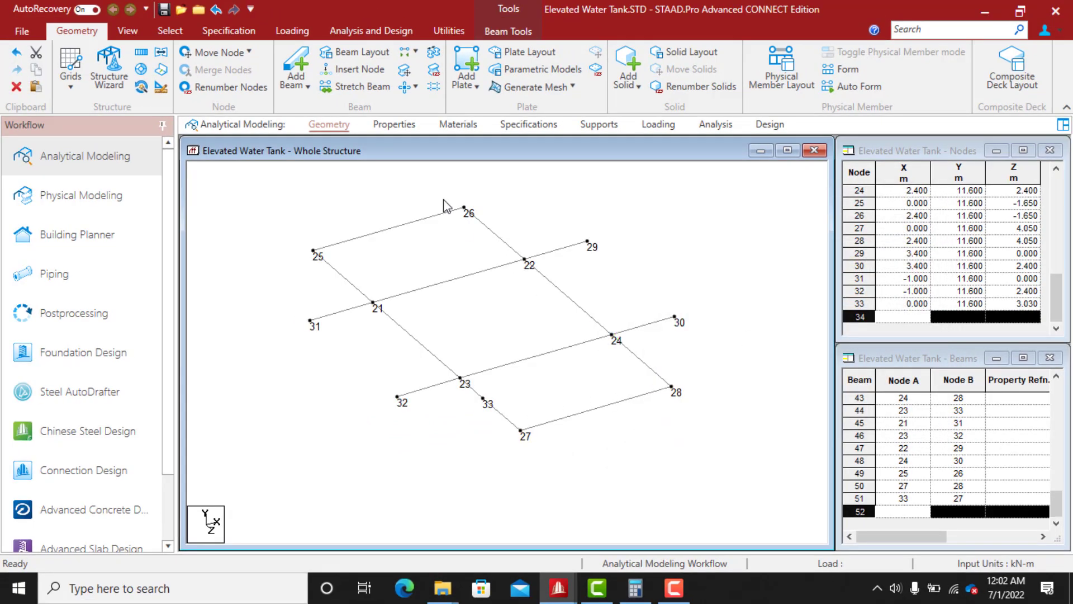
Insert a node 0.63 m from node 24 into the overhang beam 24–28 and connect it to node 33 with a beam
{"action": "left_click", "coordinate": [642, 361]}
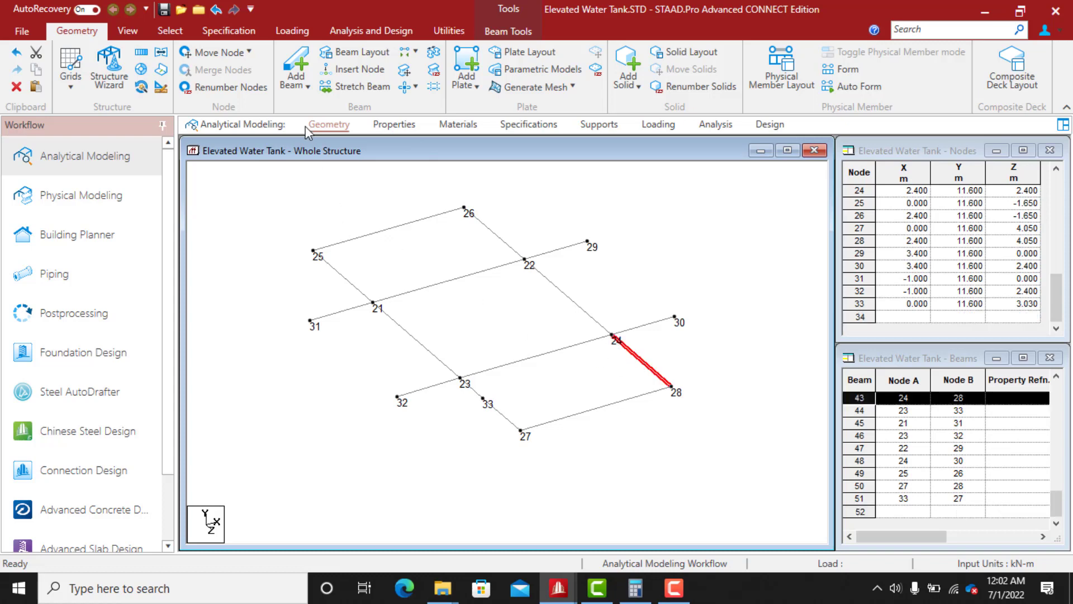
{"action": "left_click", "coordinate": [360, 71]}
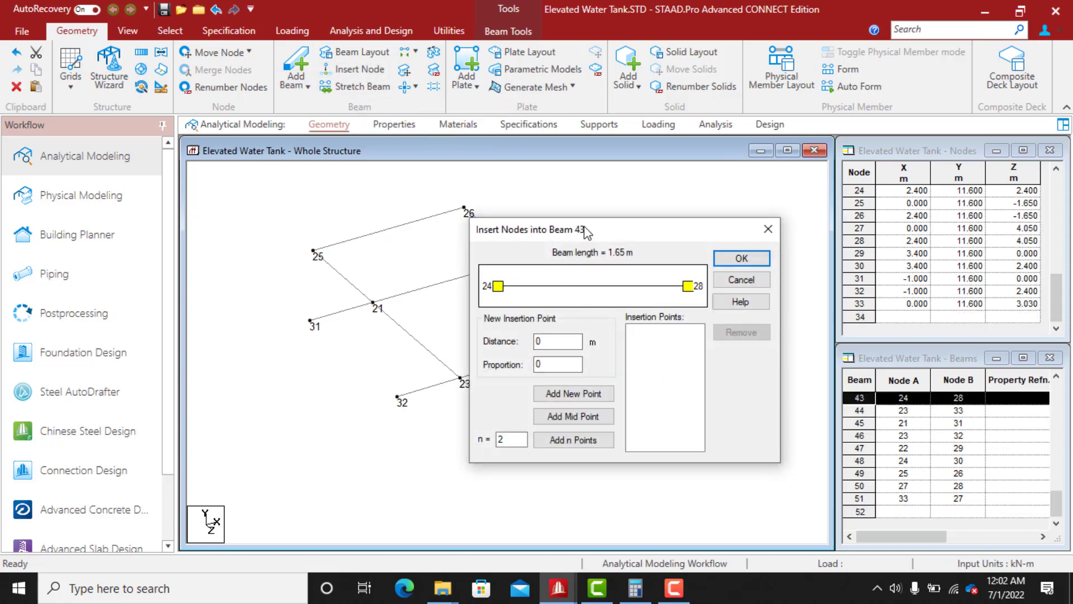
{"action": "left_click_drag", "start_coordinate": [596, 229], "coordinate": [905, 233]}
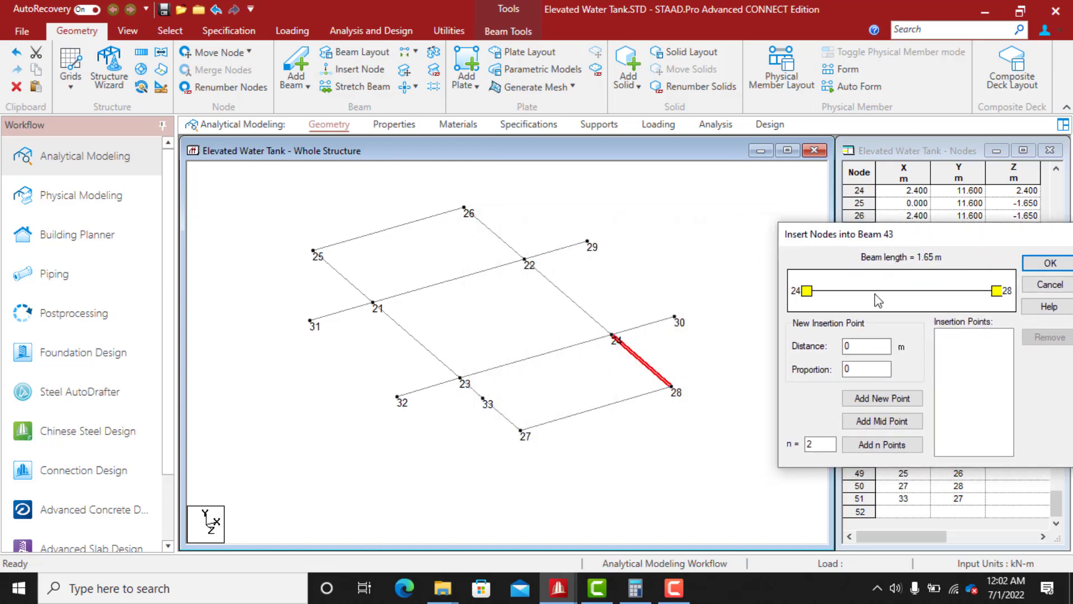
{"action": "double_click", "coordinate": [844, 347]}
{"action": "left_click", "coordinate": [753, 544]}
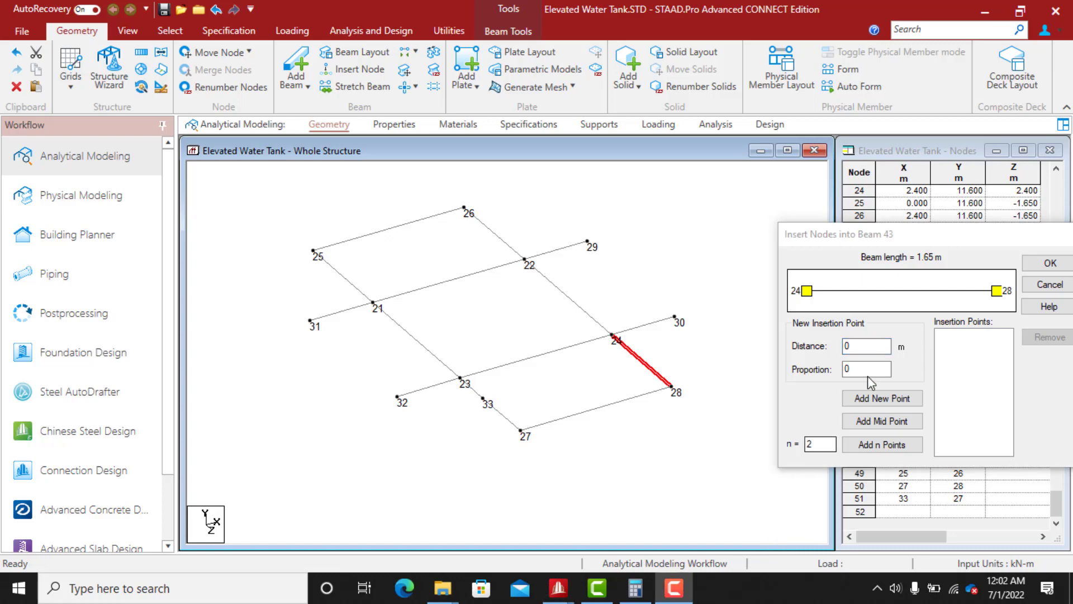
{"action": "double_click", "coordinate": [861, 347]}
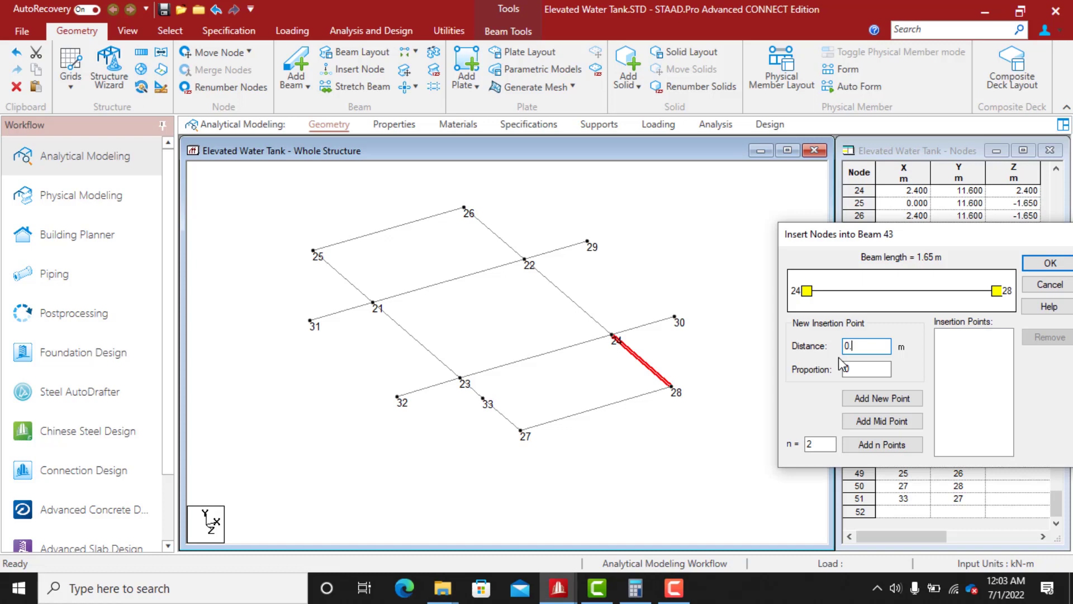
{"action": "type", "text": "0.63"}
{"action": "left_click", "coordinate": [885, 400]}
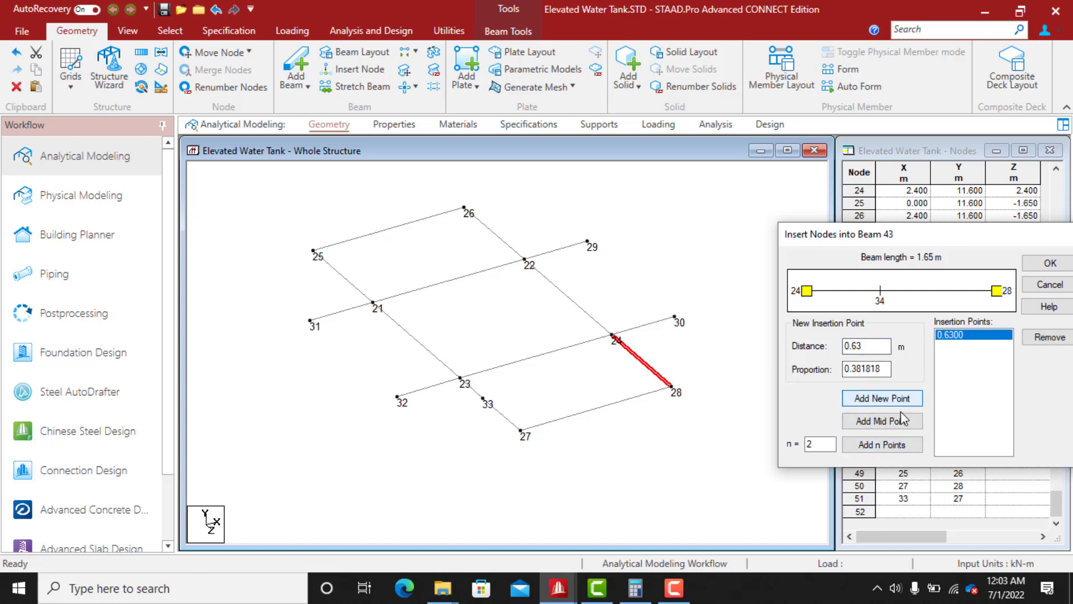
{"action": "left_click", "coordinate": [1047, 267]}
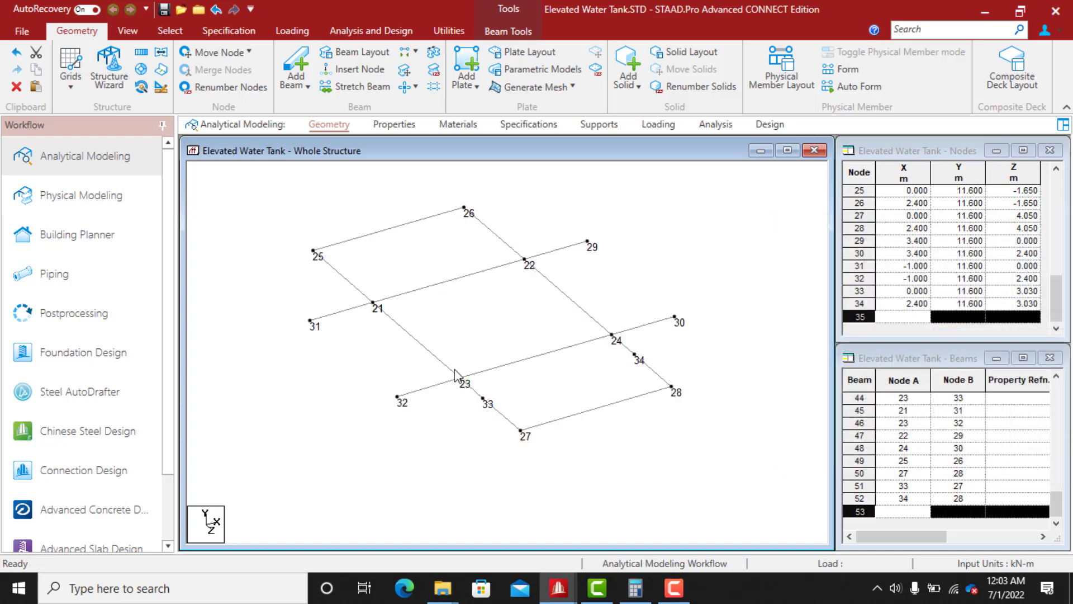
{"action": "left_click", "coordinate": [296, 66]}
{"action": "left_click_drag", "start_coordinate": [483, 399], "coordinate": [636, 355]}
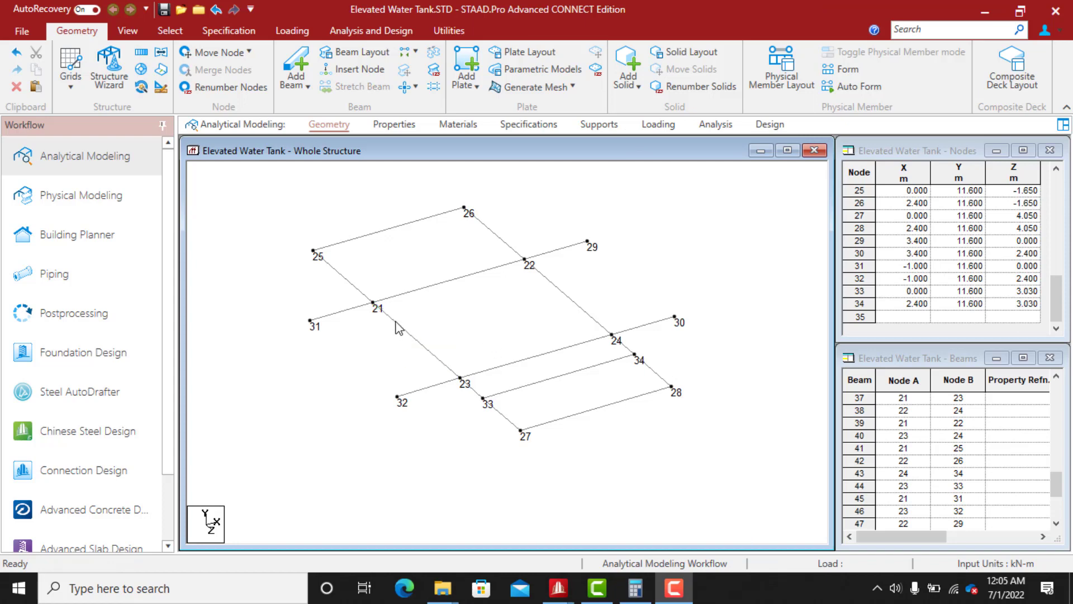
Insert a node into the beam between nodes 21 and 23, at a distance of 0.59 m from node 21
{"action": "left_click", "coordinate": [397, 324]}
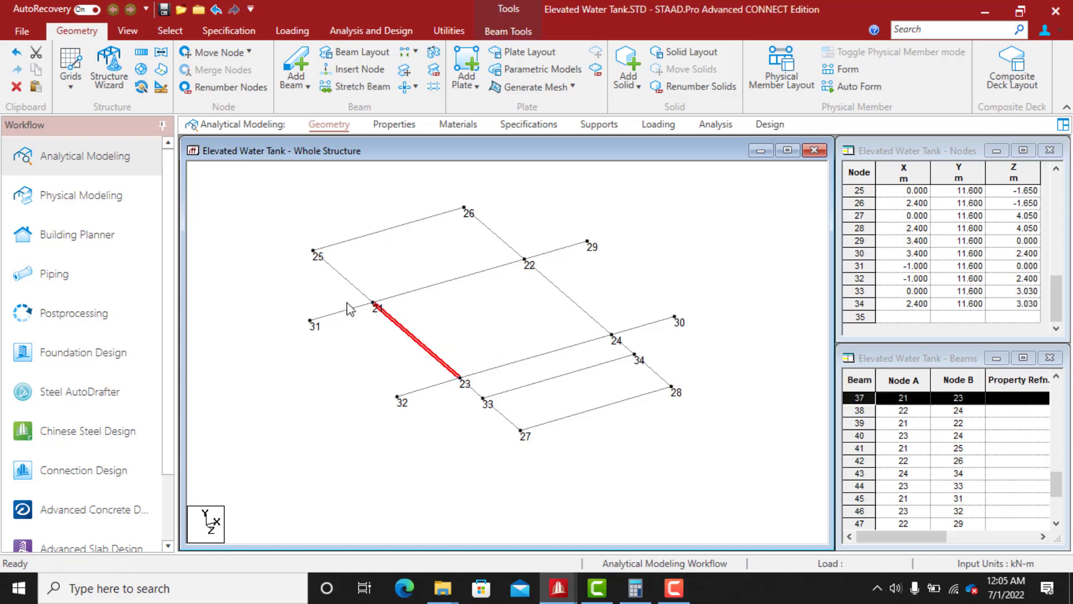
{"action": "left_click", "coordinate": [360, 69]}
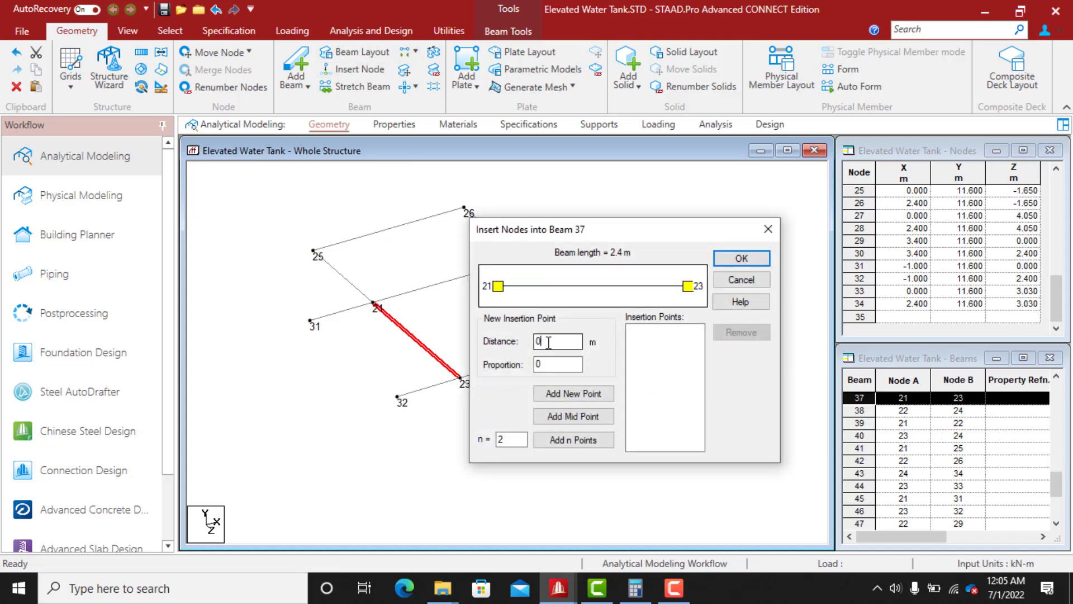
{"action": "left_click", "coordinate": [548, 343]}
{"action": "type", "text": ".59"}
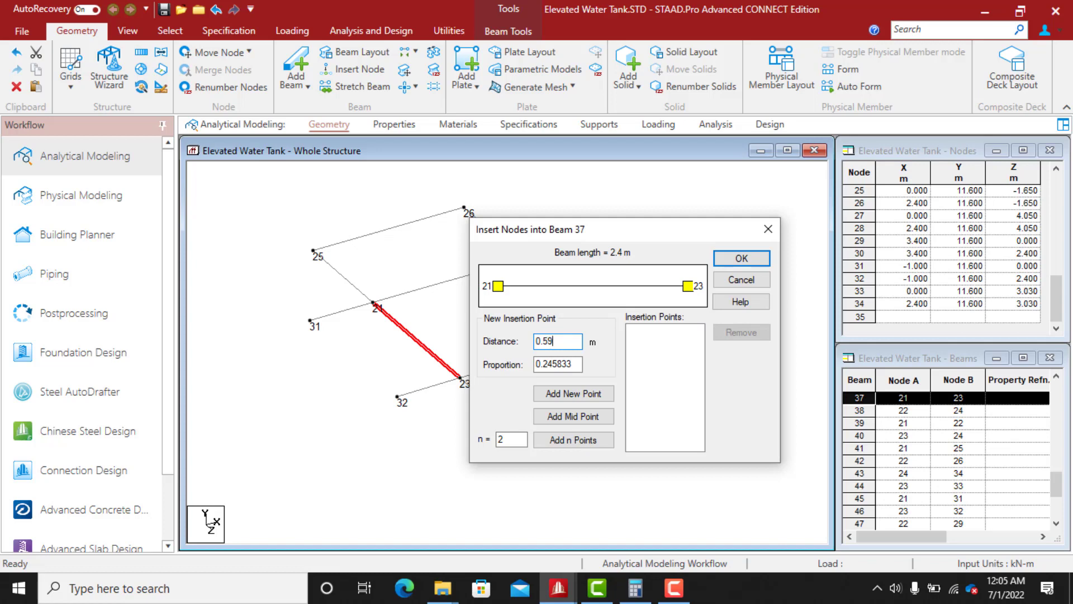
{"action": "left_click", "coordinate": [576, 394]}
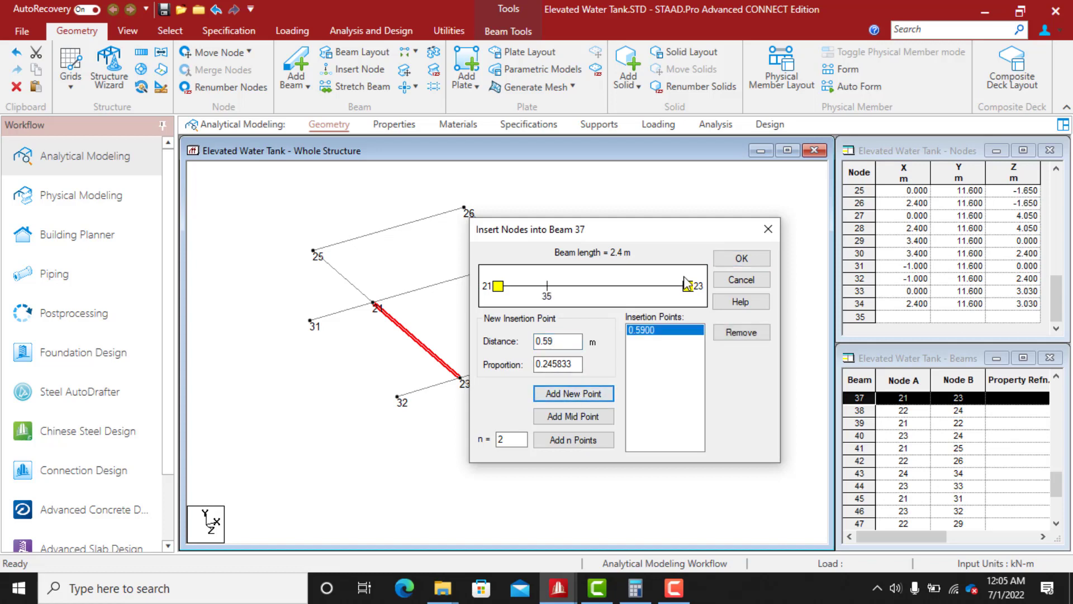
{"action": "left_click", "coordinate": [734, 260]}
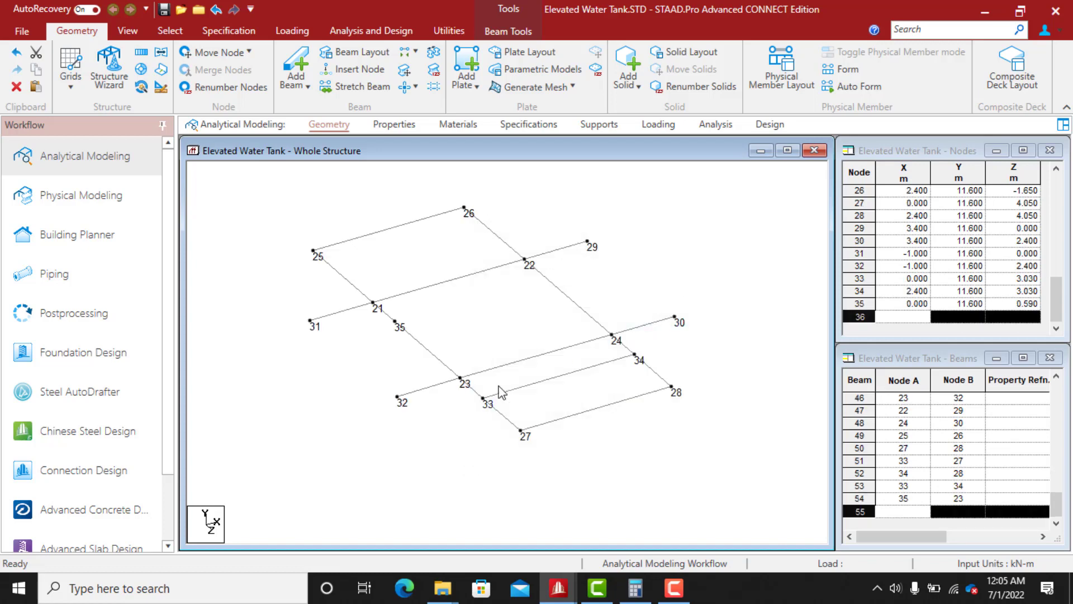
Insert a node into the beam between nodes 22 and 24, at a distance of 0.59 m from node 22
{"action": "left_click", "coordinate": [557, 290]}
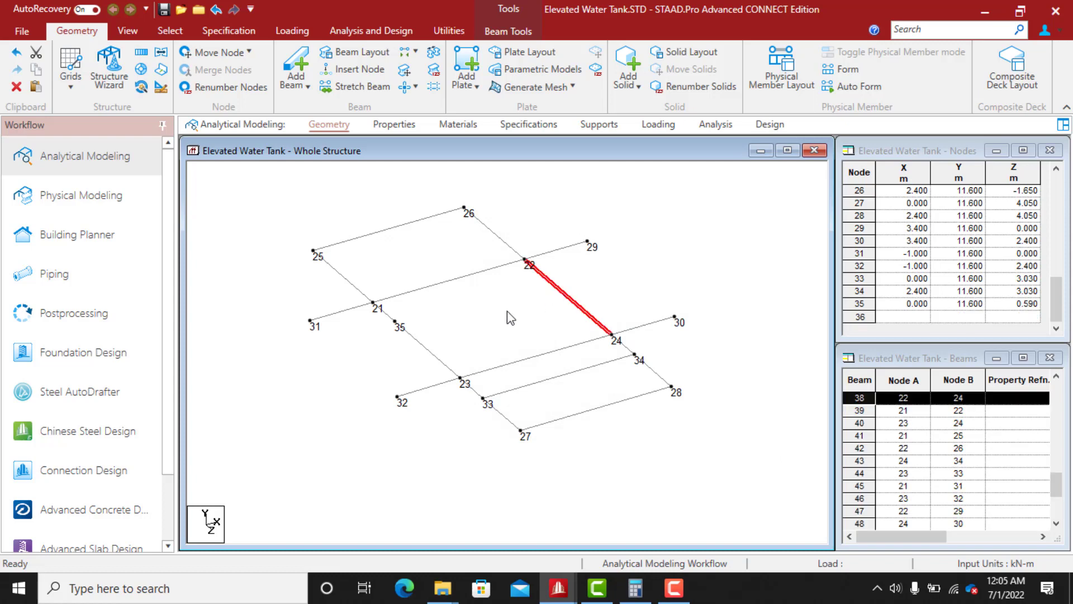
{"action": "left_click", "coordinate": [354, 70]}
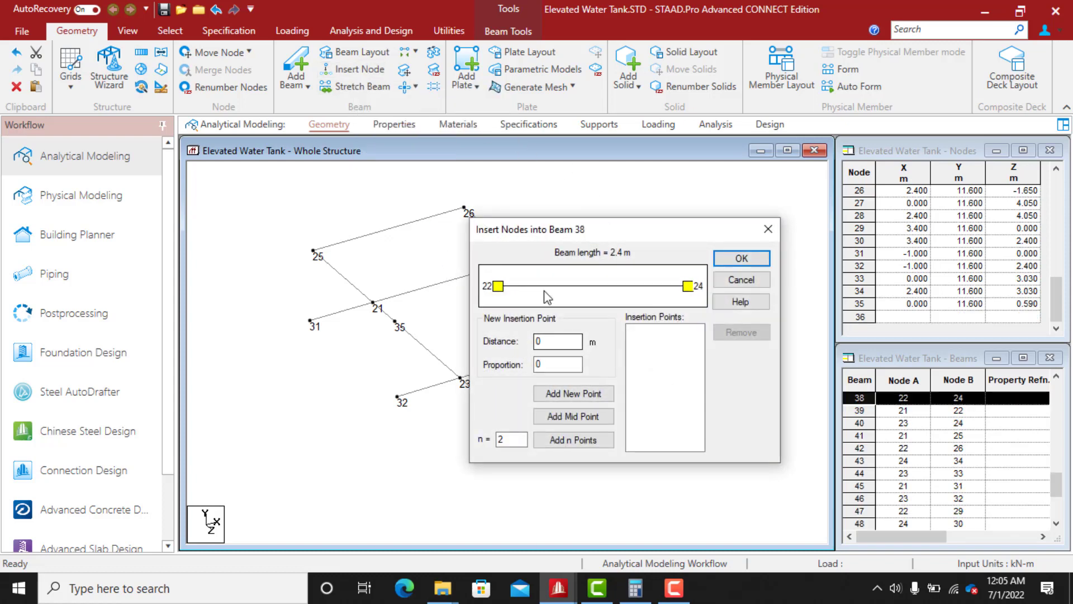
{"action": "left_click_drag", "start_coordinate": [602, 232], "coordinate": [769, 227]}
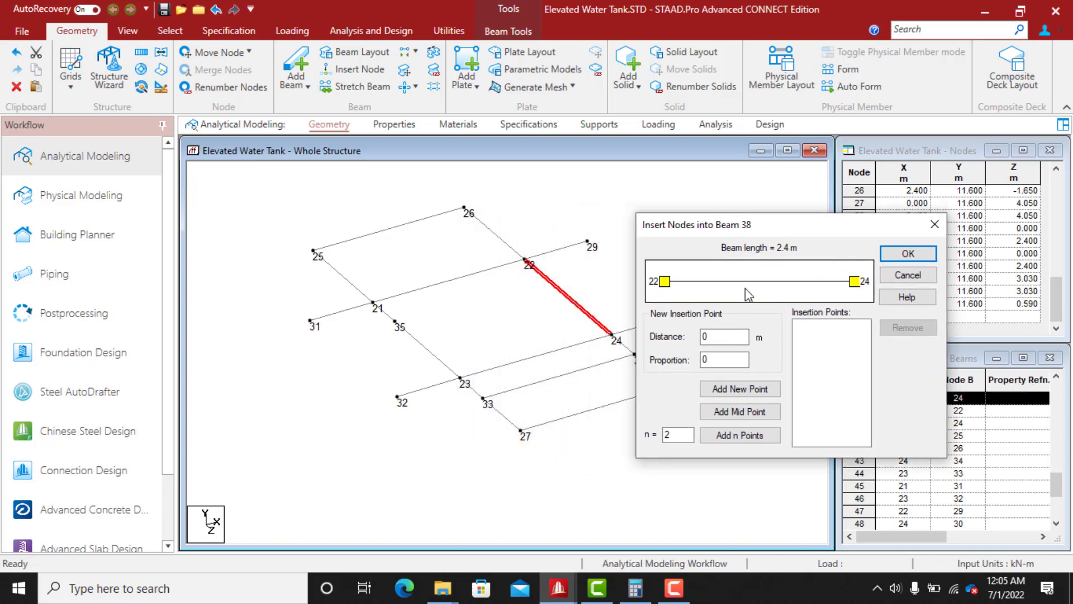
{"action": "double_click", "coordinate": [703, 336]}
{"action": "type", "text": "0.59"}
{"action": "left_click", "coordinate": [733, 389]}
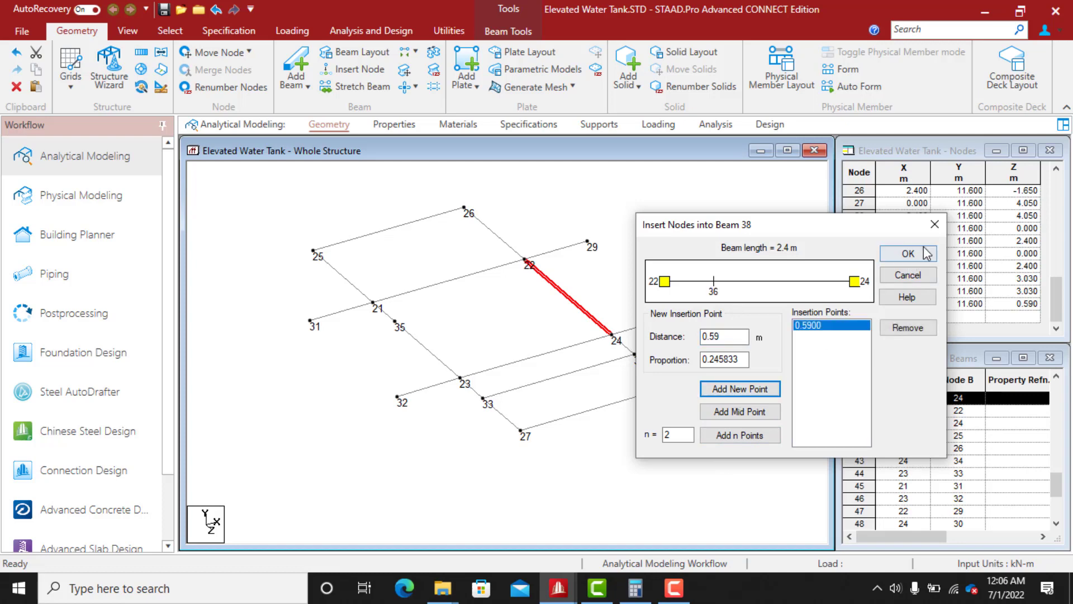
{"action": "left_click", "coordinate": [908, 253]}
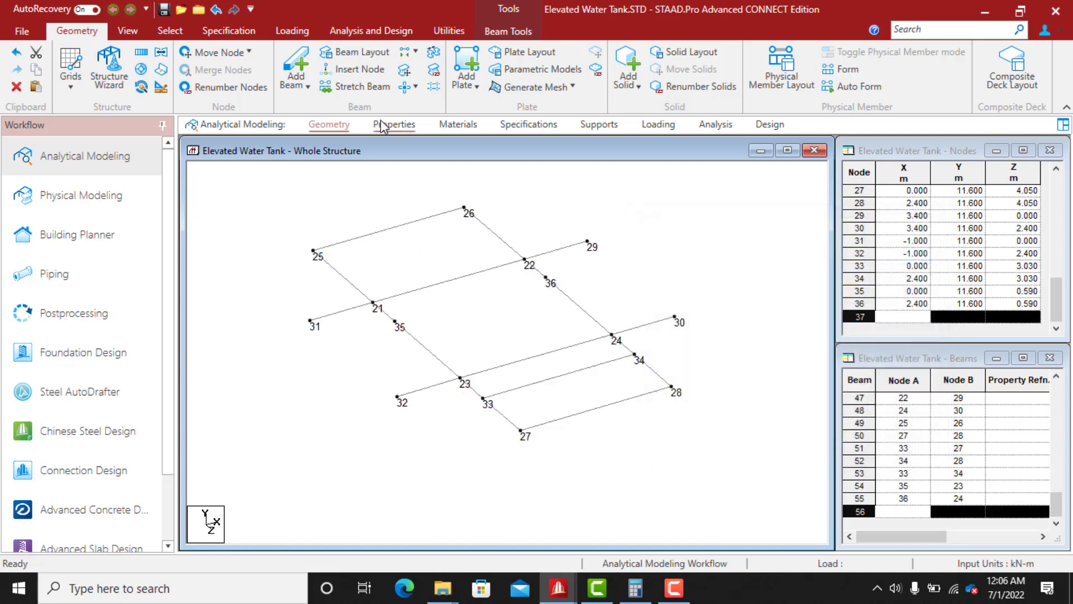
Add a secondary beam in the X direction connecting nodes 35 and 36 at Z = 0.59 m
{"action": "left_click", "coordinate": [289, 66]}
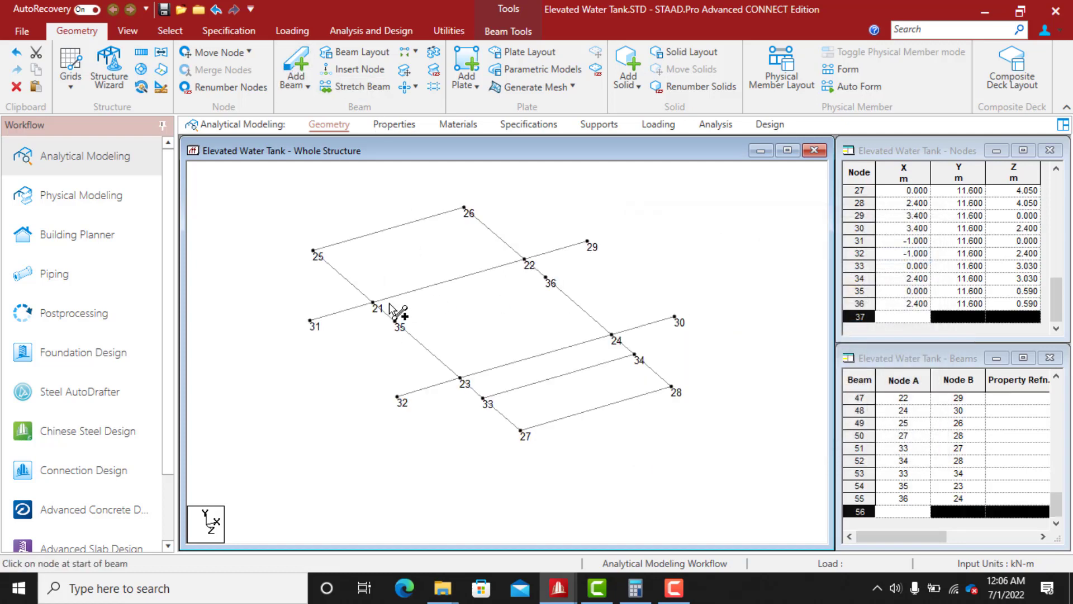
{"action": "left_click_drag", "start_coordinate": [395, 321], "coordinate": [548, 281]}
{"action": "right_click", "coordinate": [591, 273]}
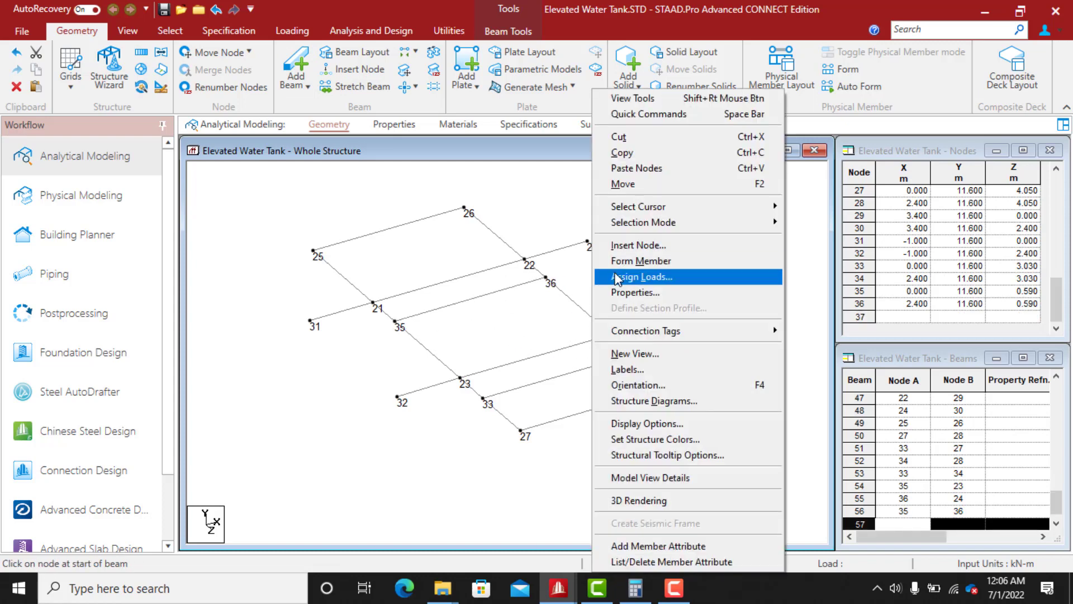
{"action": "left_click", "coordinate": [590, 254]}
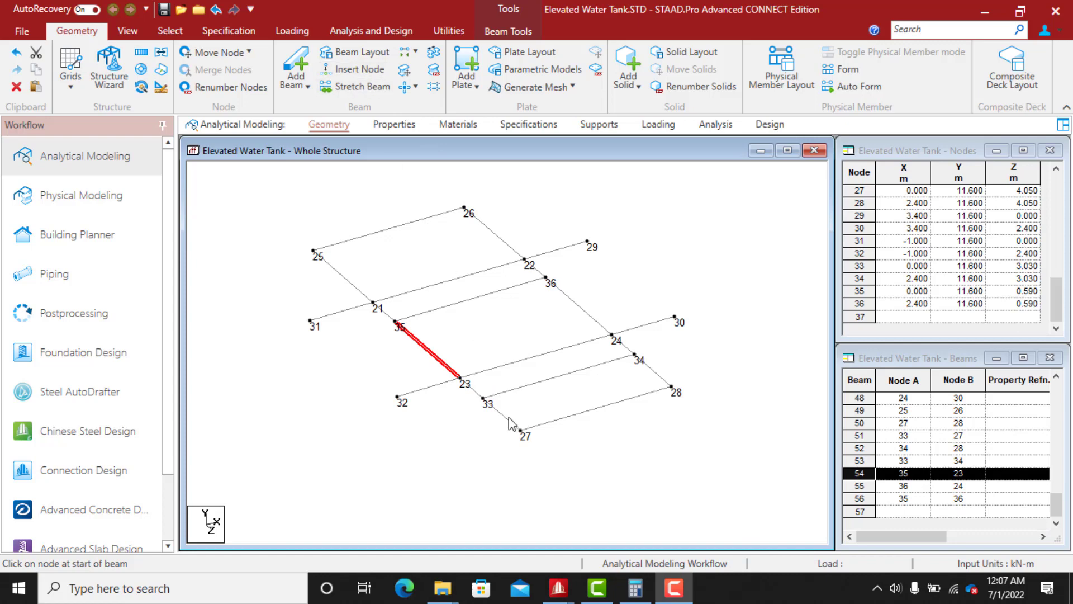
Insert a node into the beam between nodes 35 and 23, at a distance of 0.606 m from node 35
{"action": "left_click", "coordinate": [427, 358]}
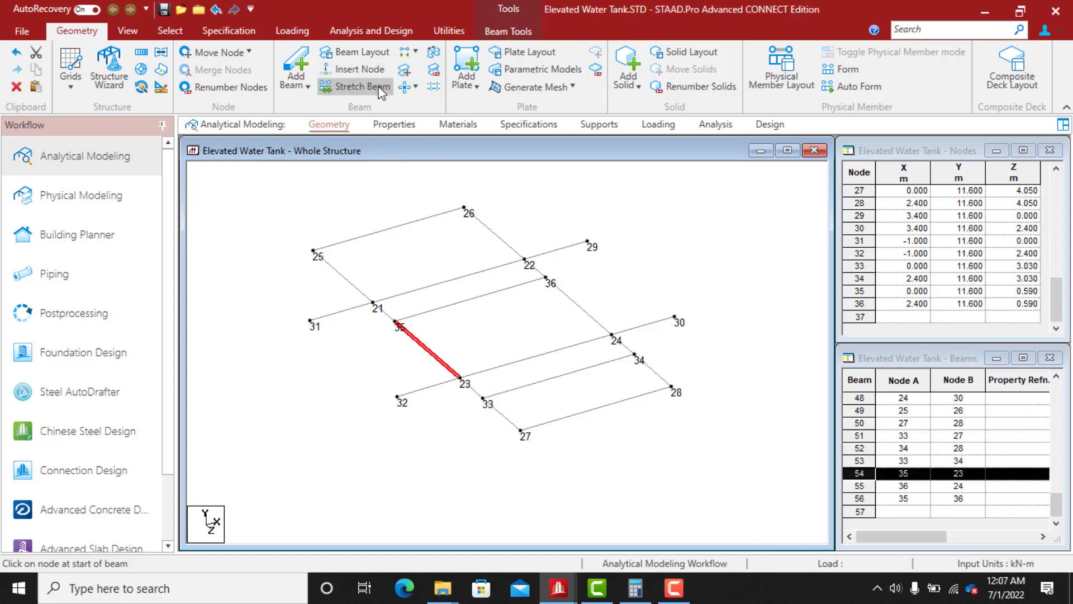
{"action": "left_click", "coordinate": [362, 69]}
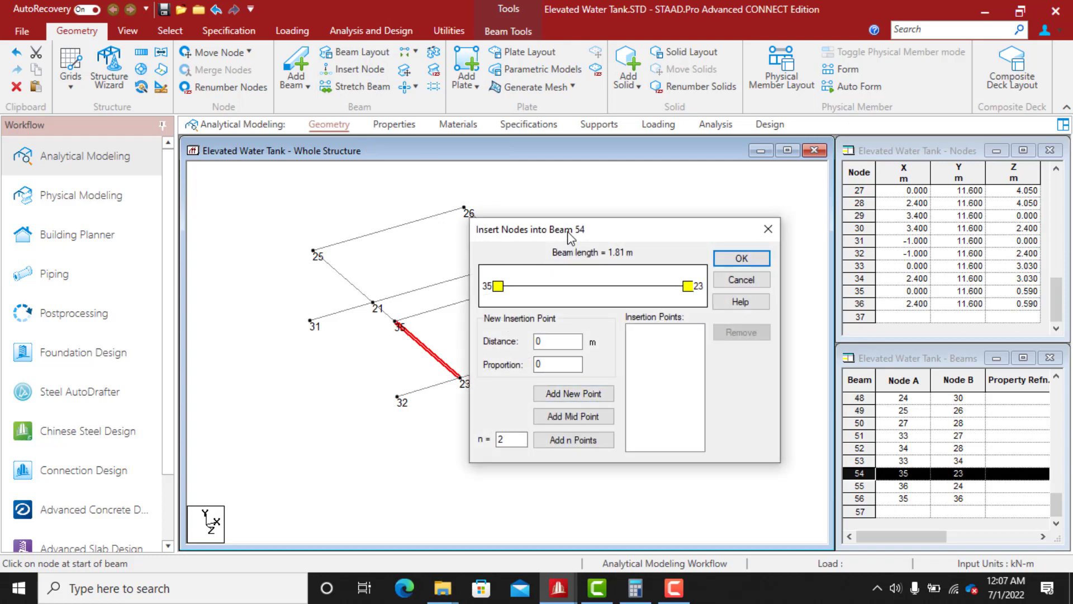
{"action": "left_click_drag", "start_coordinate": [567, 229], "coordinate": [731, 250]}
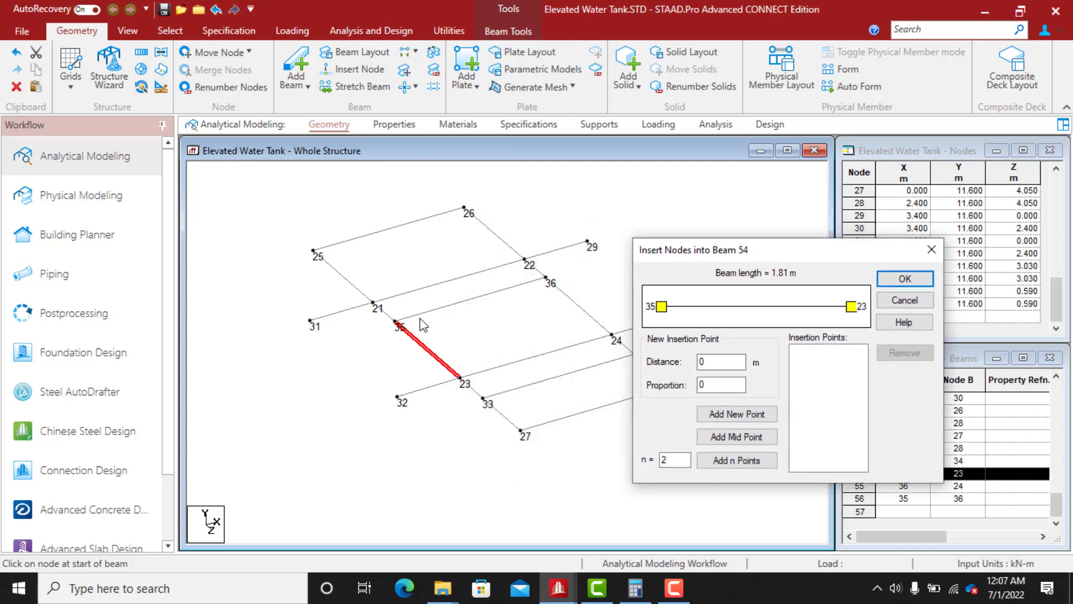
{"action": "left_click", "coordinate": [708, 361]}
{"action": "type", "text": ".606"}
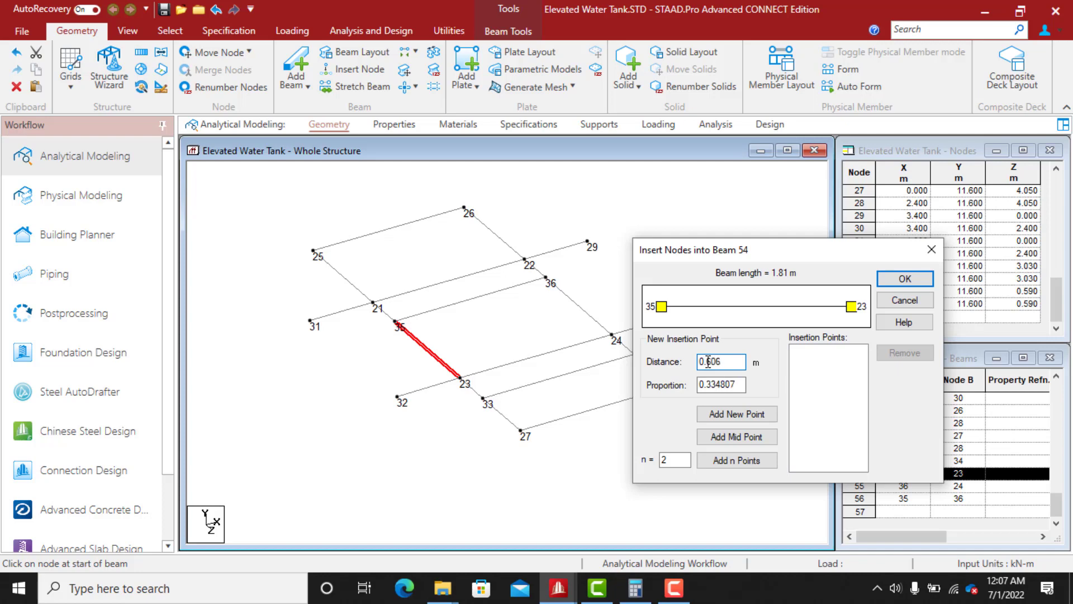
{"action": "left_click", "coordinate": [736, 413]}
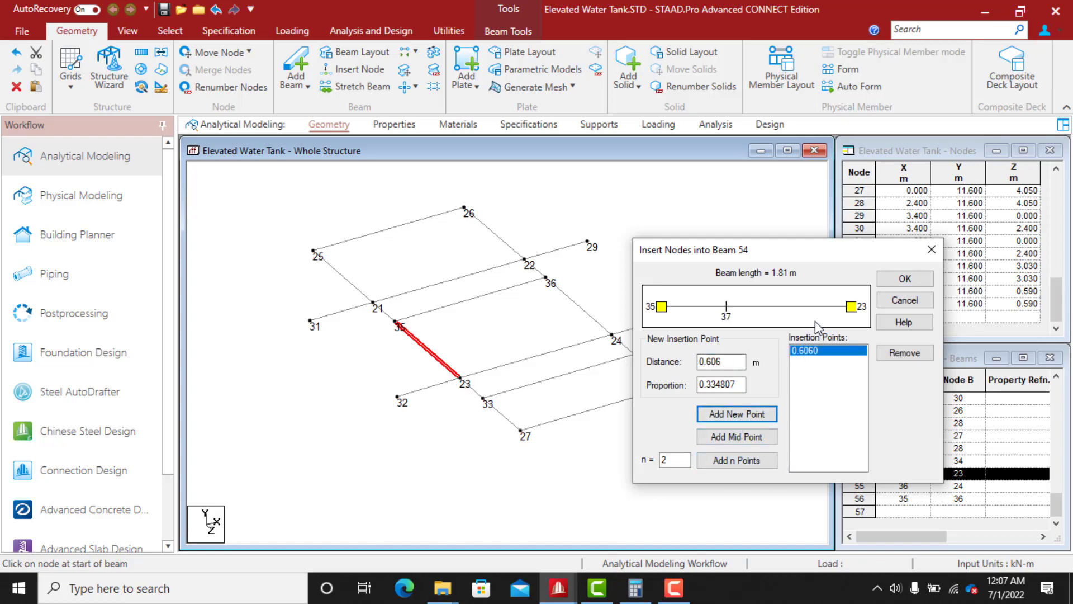
{"action": "left_click", "coordinate": [905, 279]}
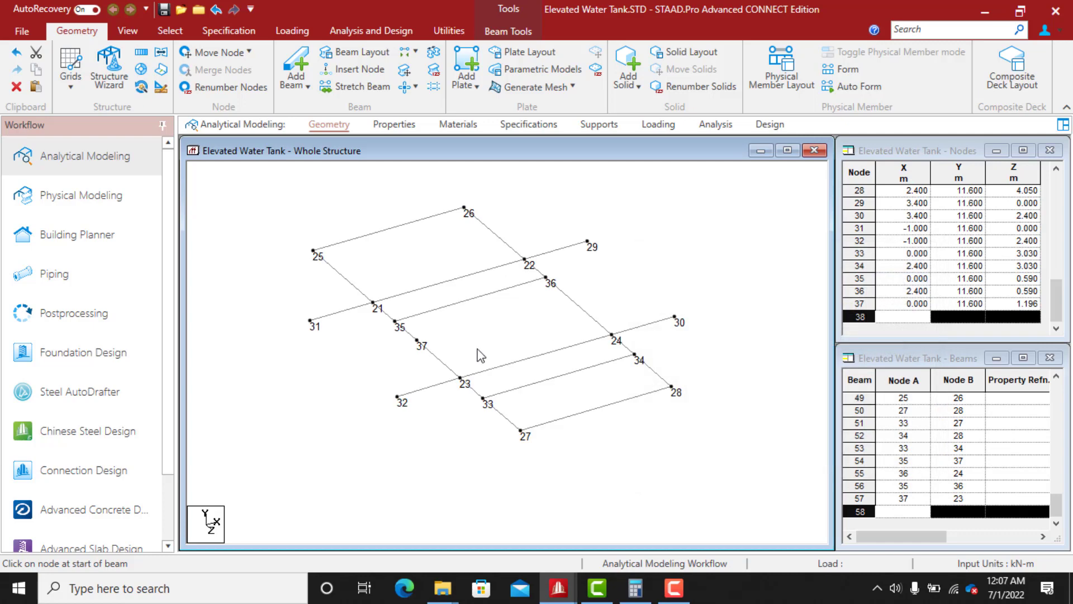
Insert a node into the beam between nodes 36 and 24, at a distance of 0.606 m from node 36
{"action": "left_click", "coordinate": [574, 305]}
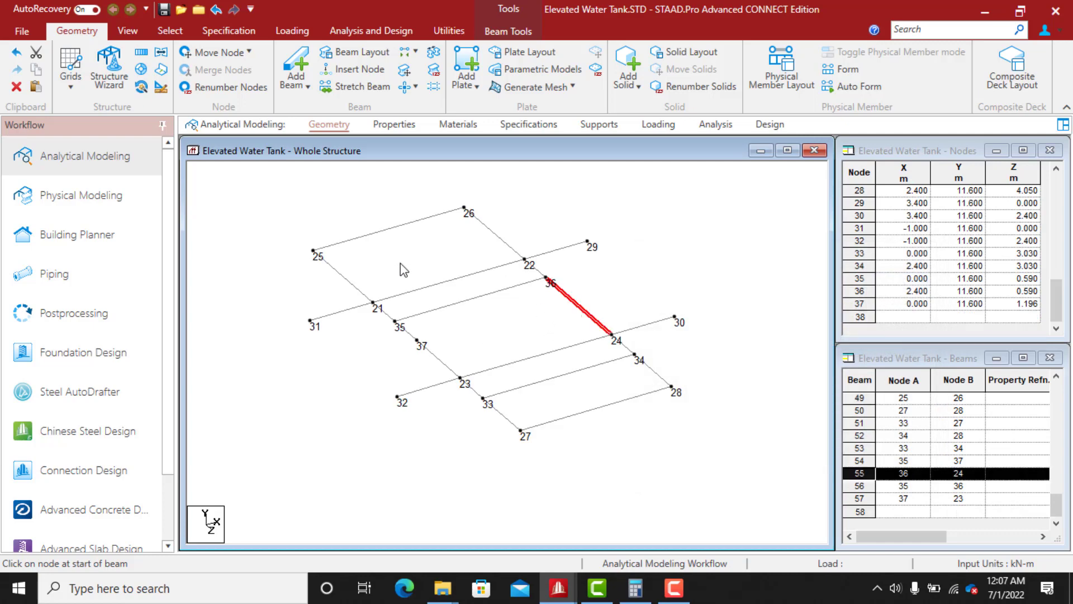
{"action": "left_click", "coordinate": [357, 68]}
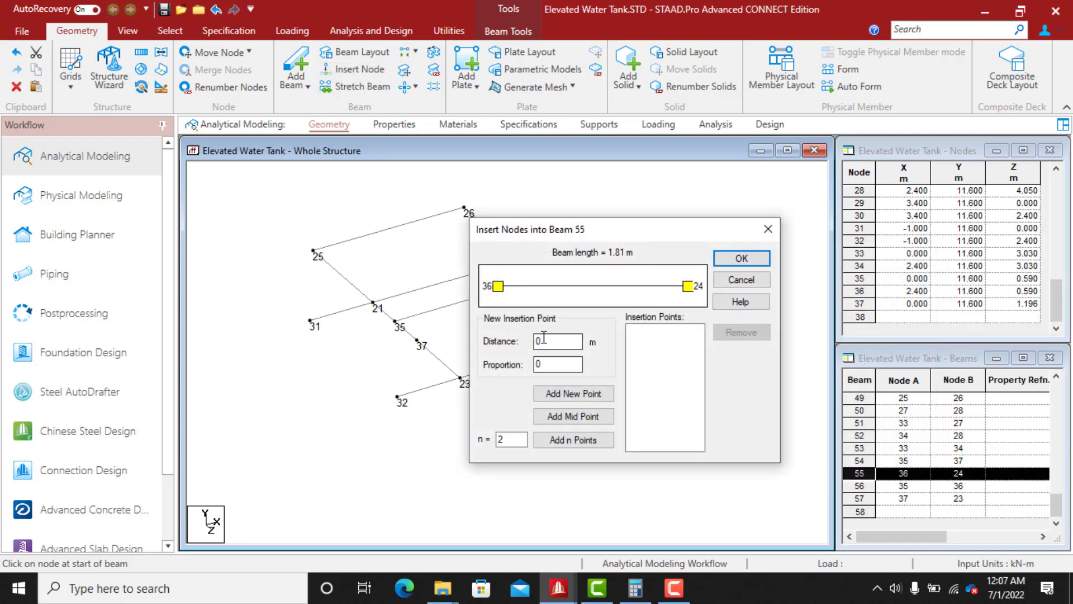
{"action": "left_click_drag", "start_coordinate": [606, 234], "coordinate": [692, 246]}
{"action": "left_click", "coordinate": [647, 357]}
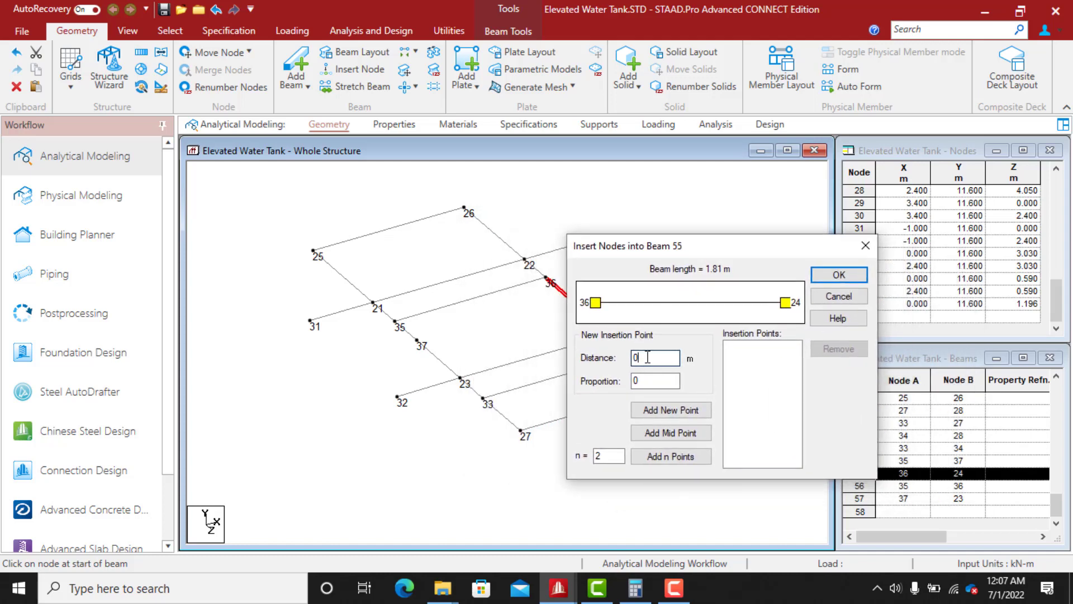
{"action": "type", "text": ".606"}
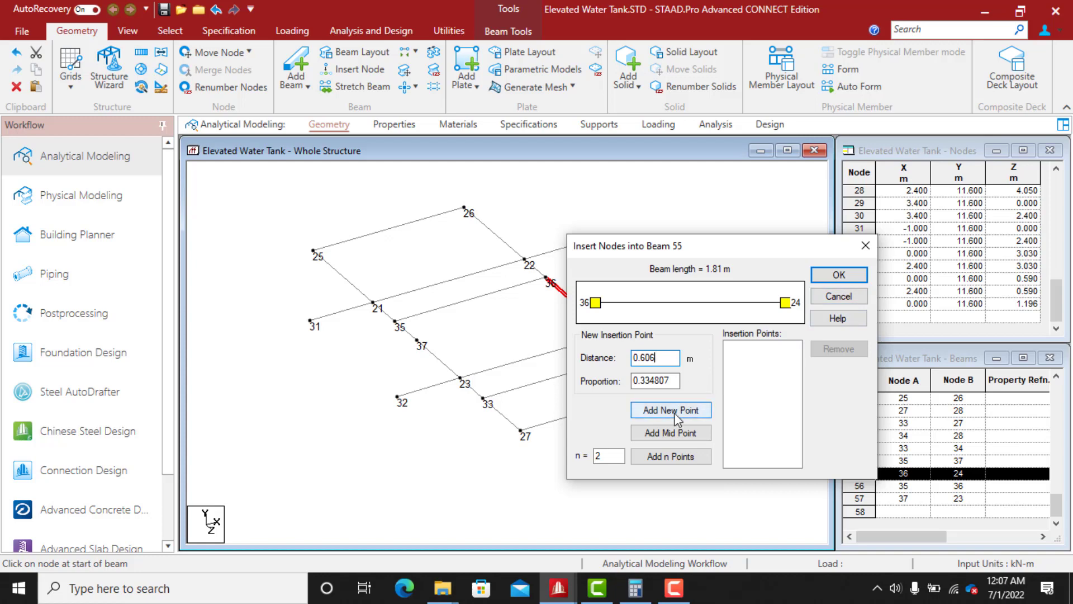
{"action": "left_click", "coordinate": [674, 410]}
{"action": "left_click", "coordinate": [837, 276]}
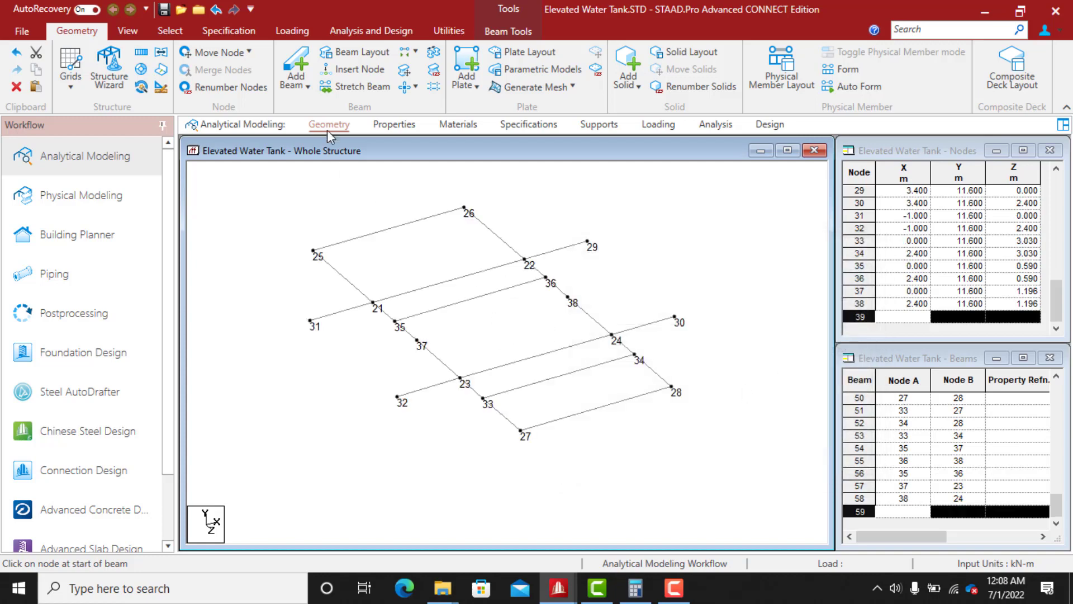
Add a secondary beam in the X direction connecting nodes 37 and 38
{"action": "left_click", "coordinate": [296, 70]}
{"action": "left_click", "coordinate": [416, 341]}
{"action": "left_click", "coordinate": [570, 298]}
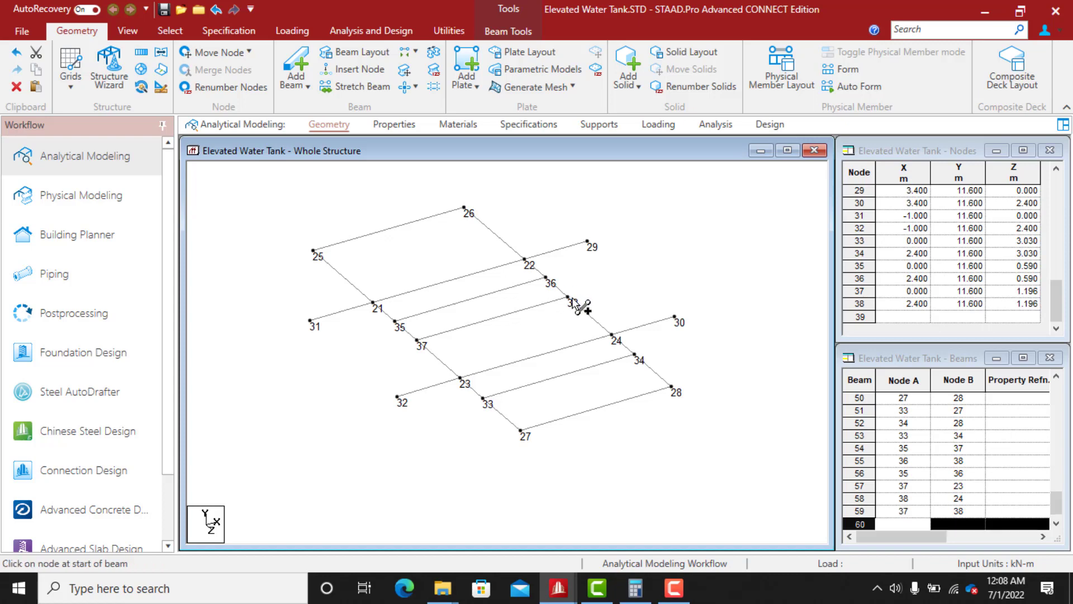
{"action": "right_click", "coordinate": [514, 330]}
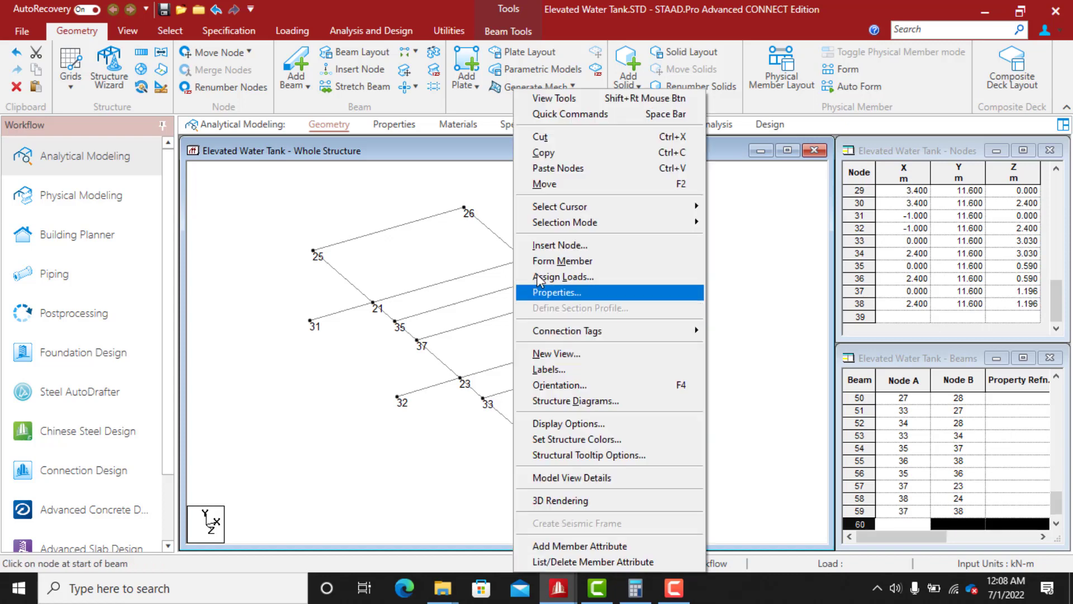
{"action": "left_click", "coordinate": [483, 272]}
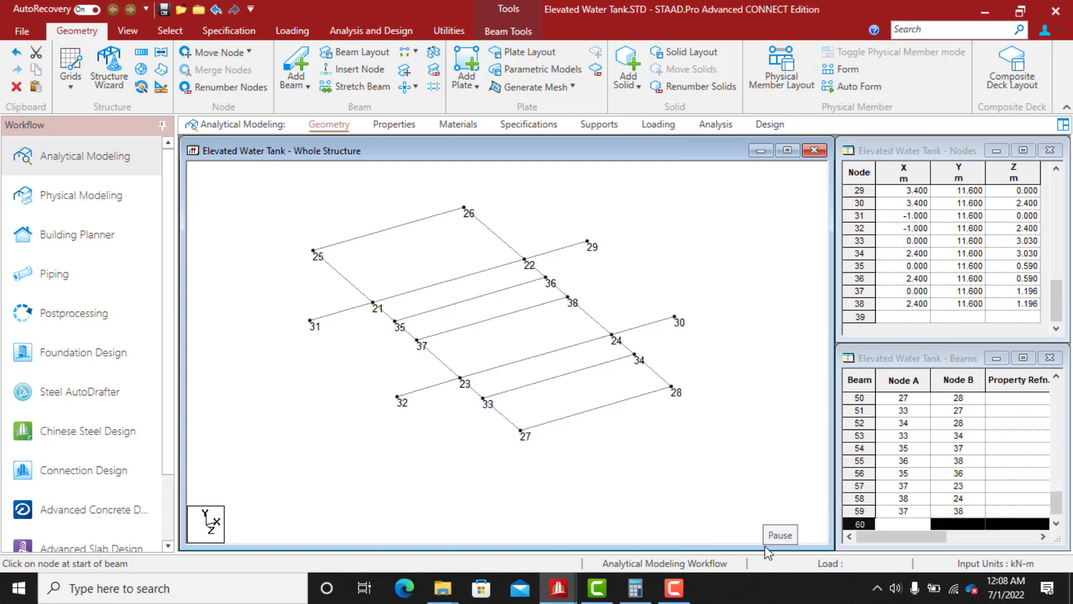
Insert a node into the beam between nodes 37 and 23, at a distance of 0.614 m from node 37
{"action": "left_click", "coordinate": [452, 371]}
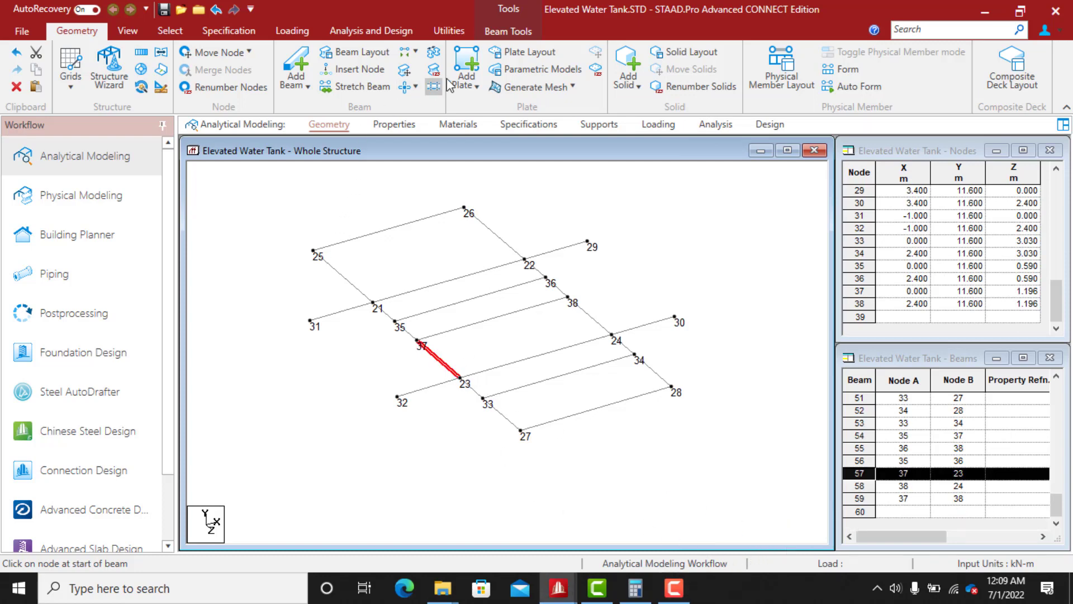
{"action": "left_click", "coordinate": [363, 70]}
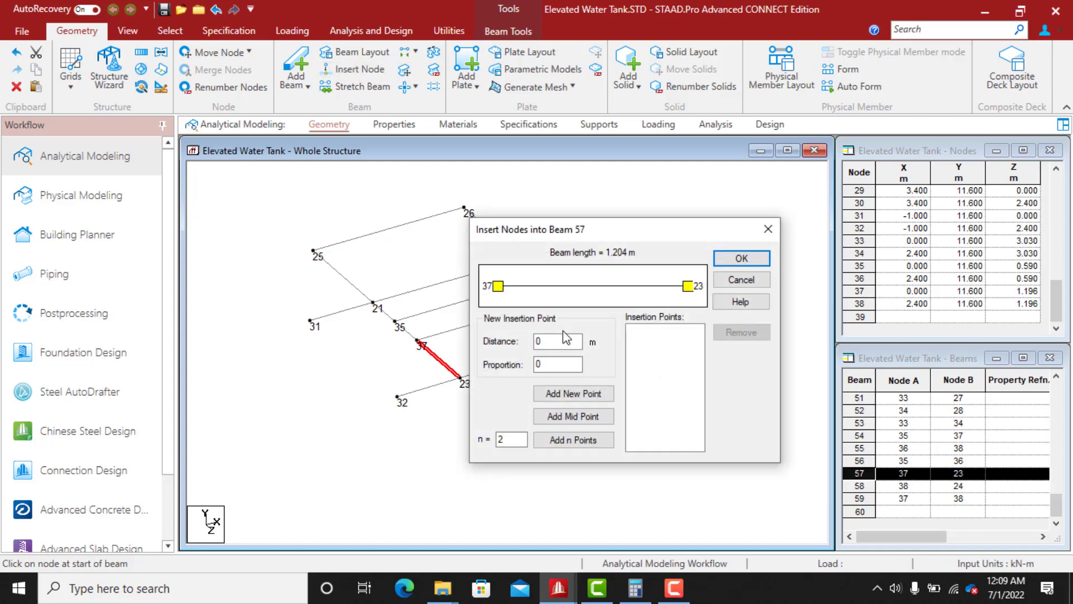
{"action": "left_click", "coordinate": [551, 342]}
{"action": "type", "text": ".614"}
{"action": "left_click", "coordinate": [584, 393]}
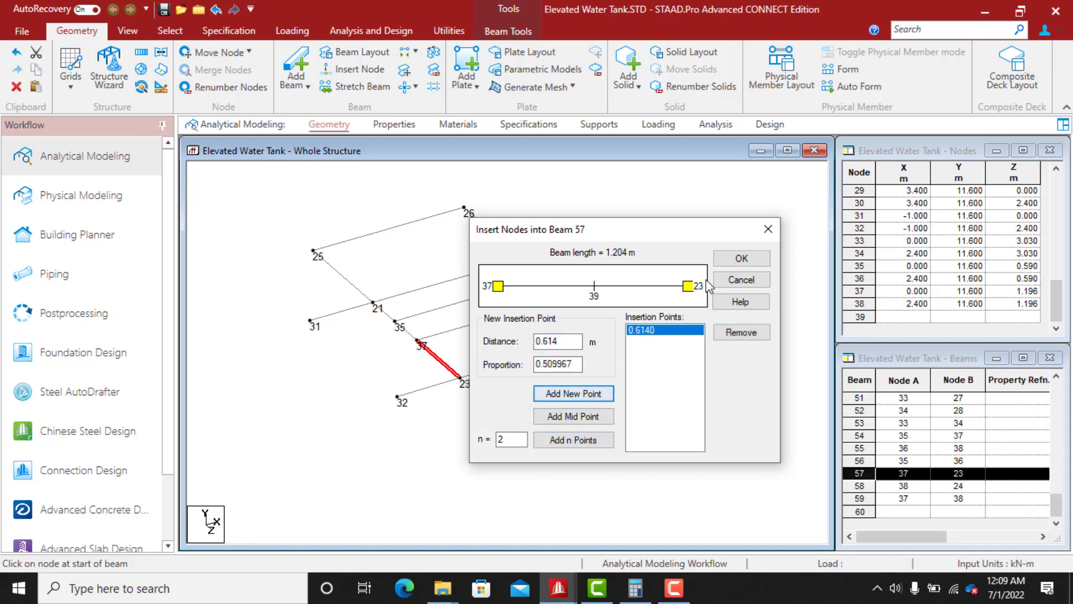
{"action": "left_click", "coordinate": [743, 260]}
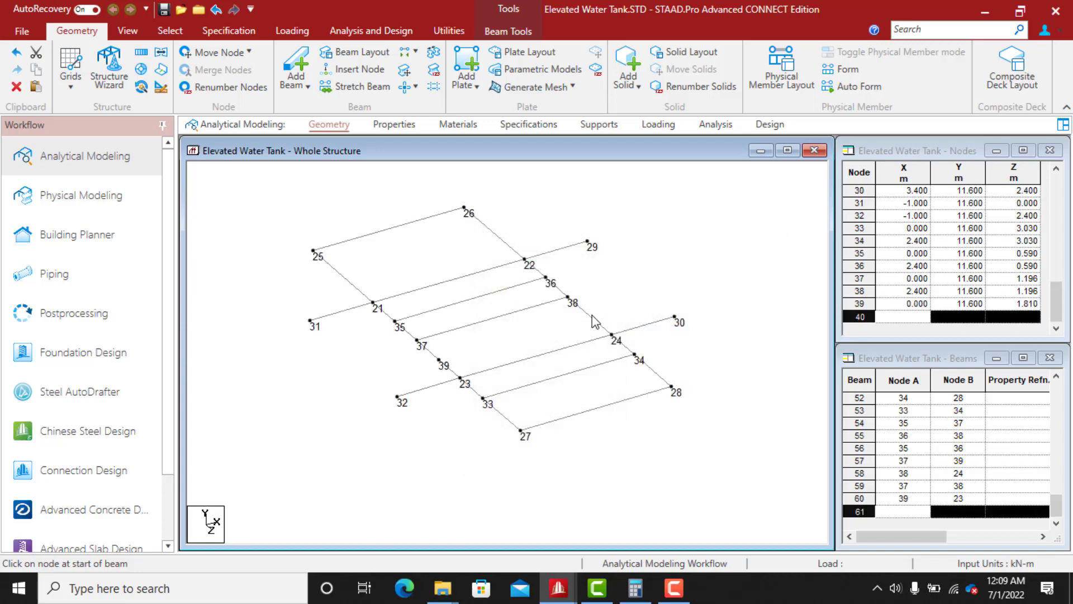
Insert a node 0.614 m from node 38 into the beam 38–24 and connect it to node 39 with a beam
{"action": "left_click", "coordinate": [593, 320]}
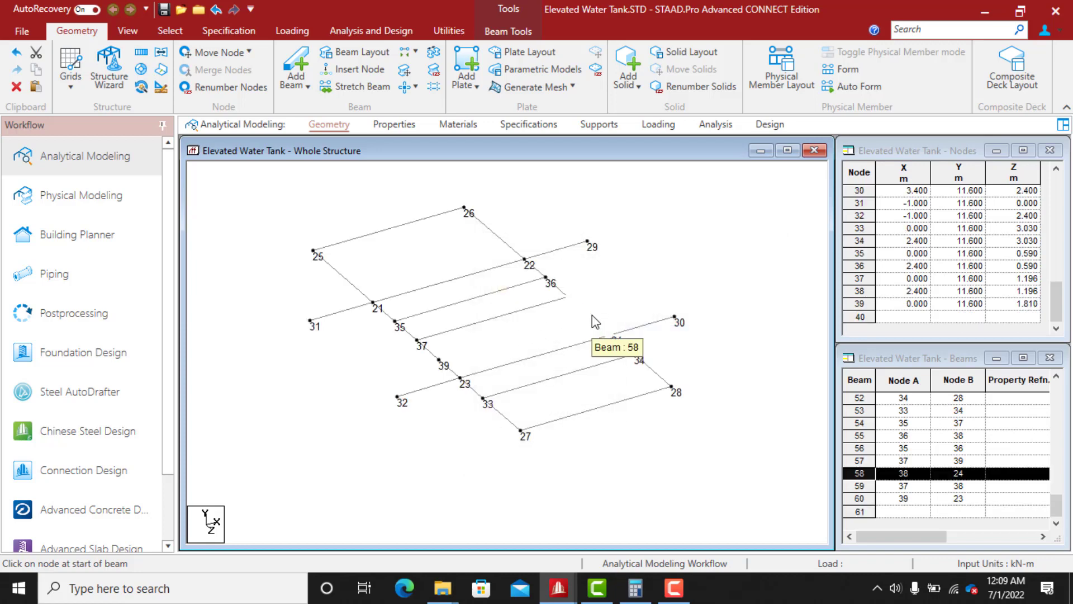
{"action": "left_click", "coordinate": [362, 71]}
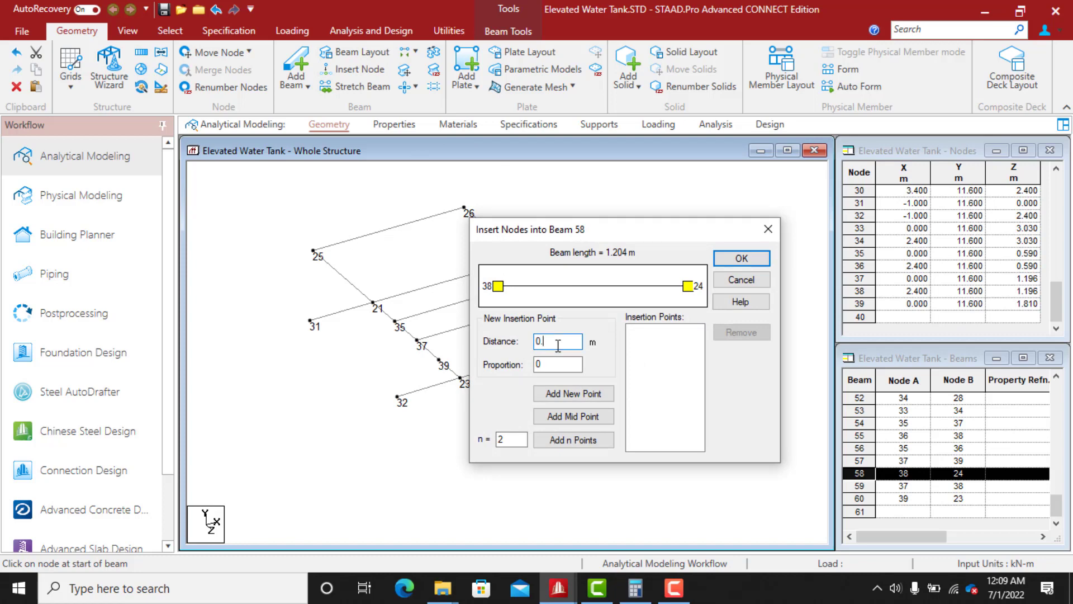
{"action": "type", "text": ".62"}
{"action": "key", "text": "BackSpace"}
{"action": "type", "text": "14"}
{"action": "left_click", "coordinate": [573, 394]}
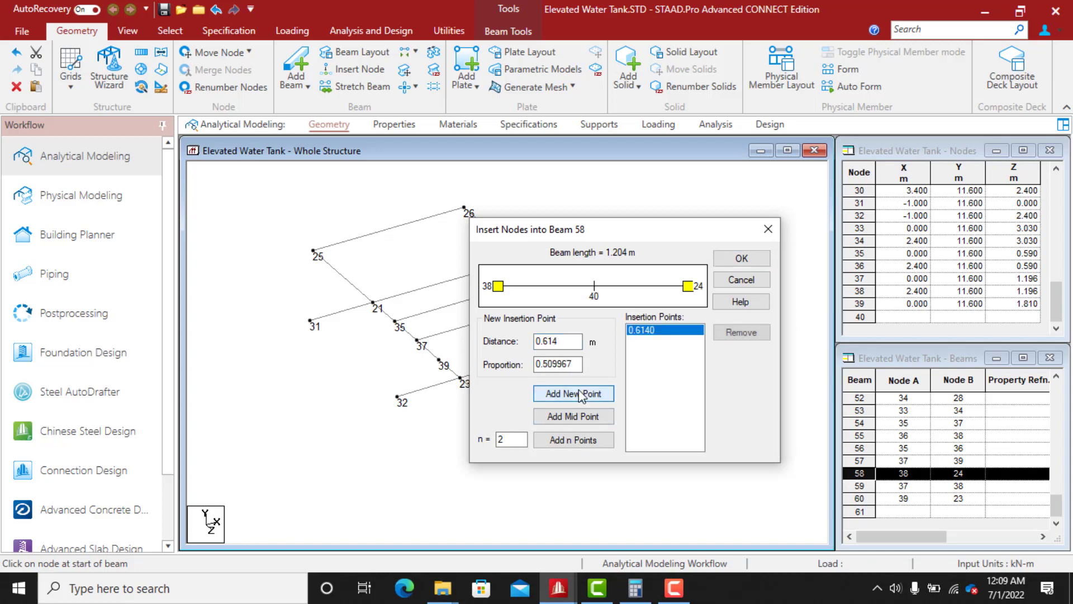
{"action": "left_click", "coordinate": [742, 258]}
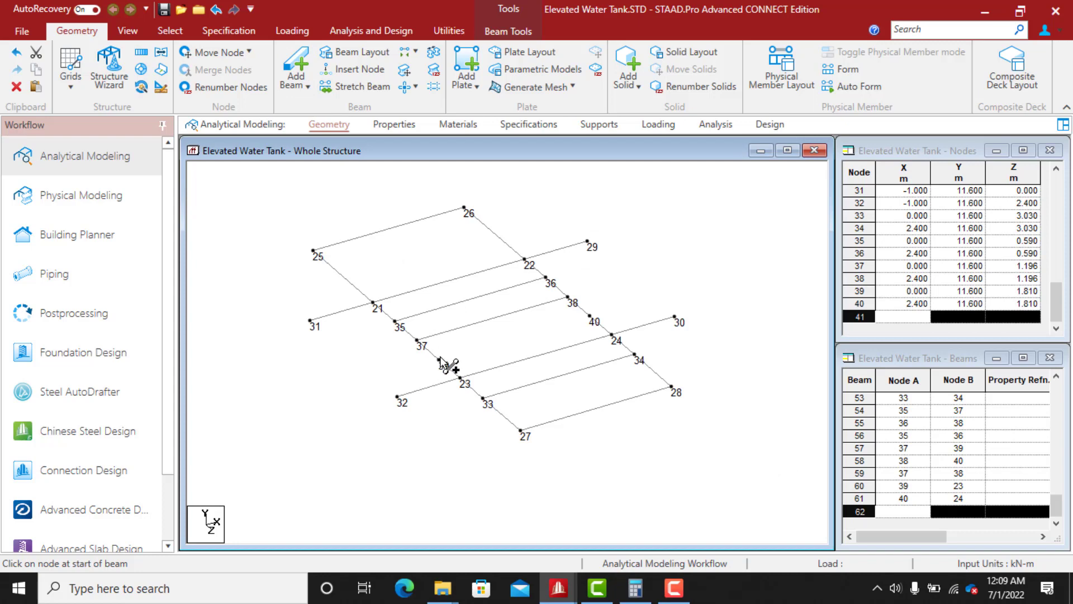
{"action": "left_click_drag", "start_coordinate": [438, 361], "coordinate": [591, 321]}
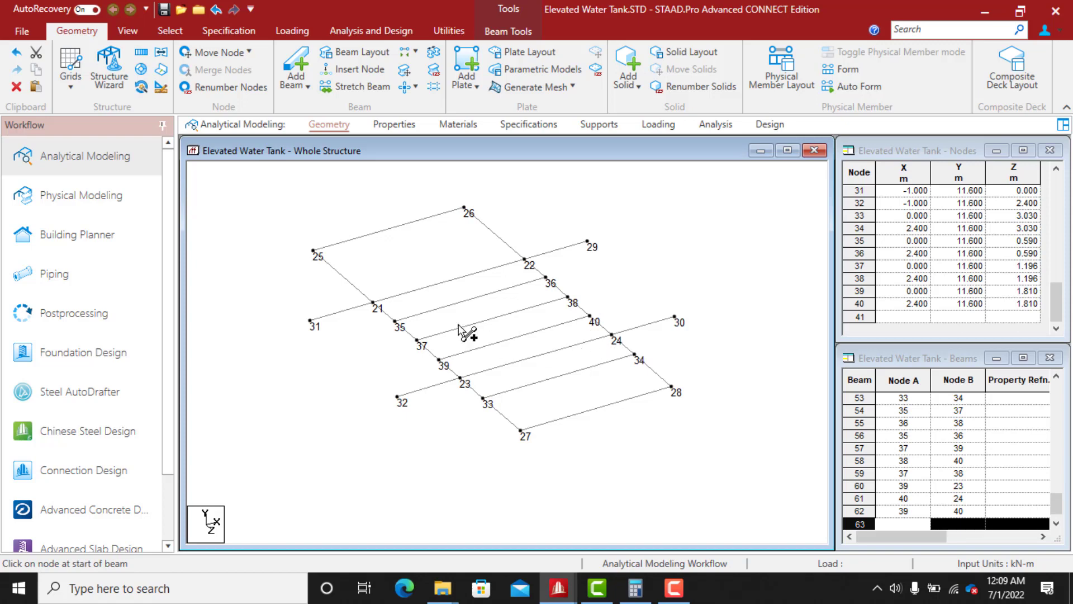
Measure the node-to-node distances between nodes 33 and 27 and between nodes 23 and 33
{"action": "left_click", "coordinate": [439, 34]}
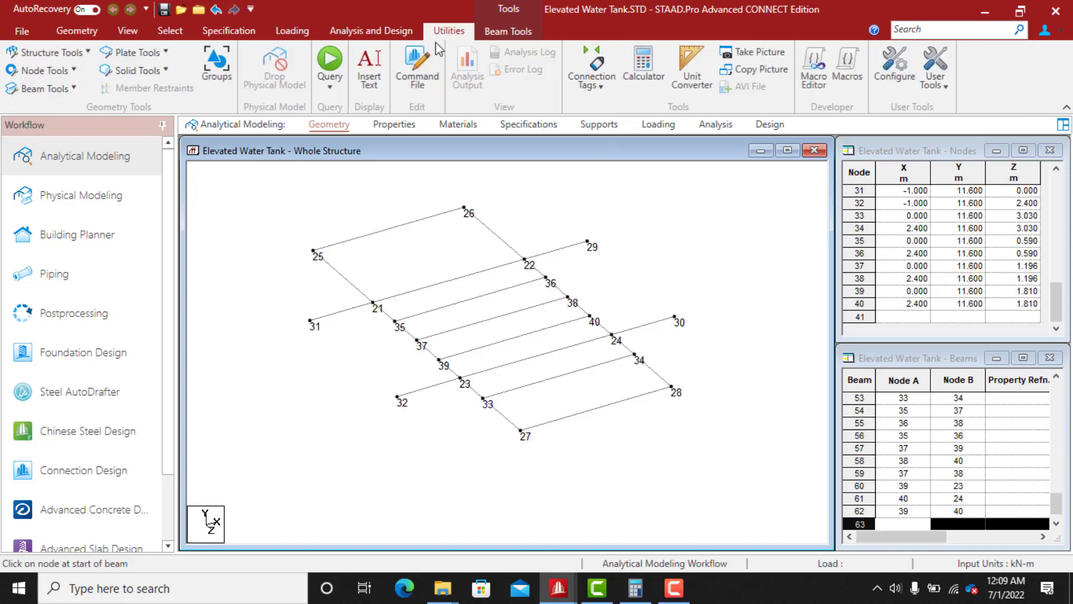
{"action": "left_click", "coordinate": [71, 72]}
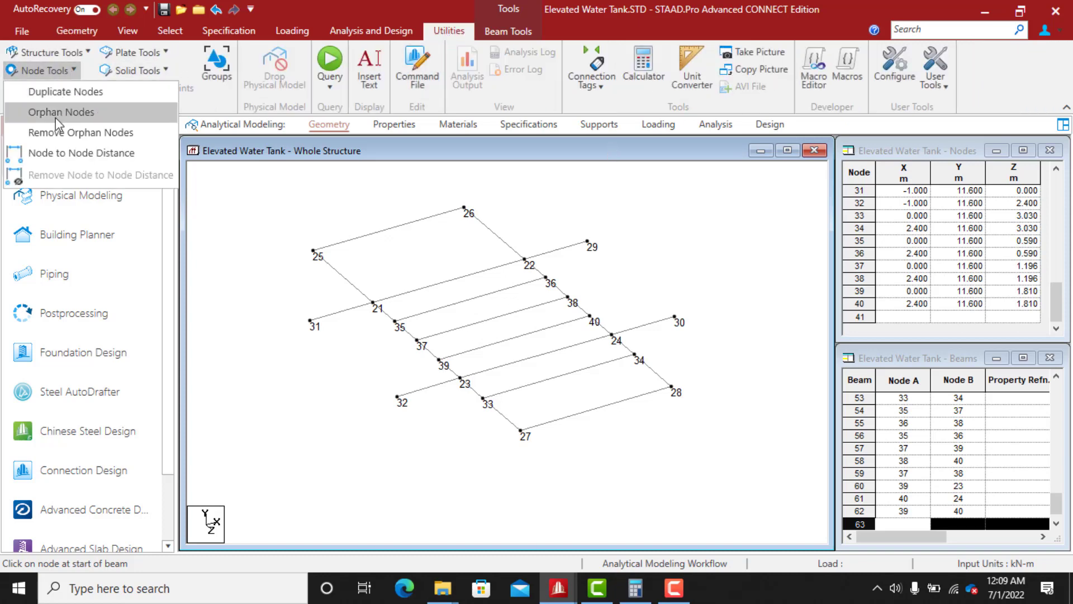
{"action": "left_click", "coordinate": [52, 149]}
{"action": "left_click", "coordinate": [483, 400]}
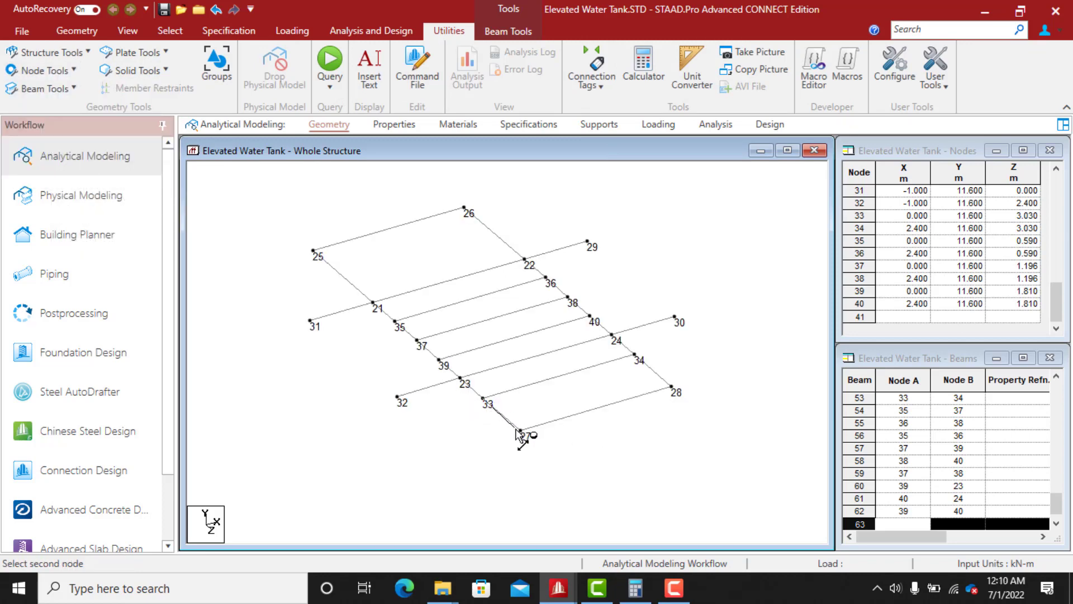
{"action": "left_click", "coordinate": [521, 430]}
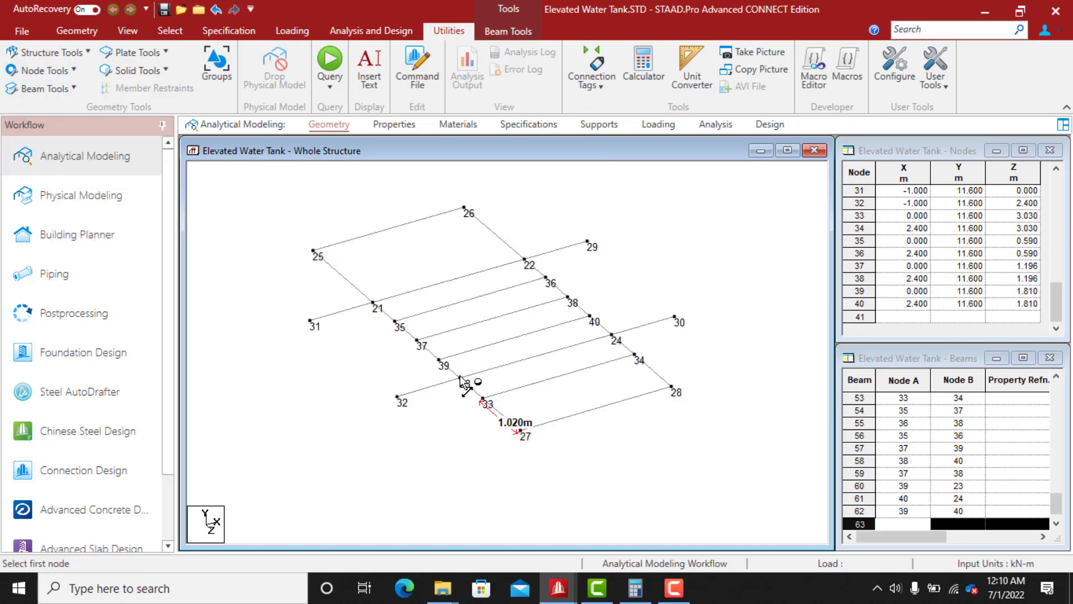
{"action": "left_click", "coordinate": [461, 380]}
{"action": "left_click", "coordinate": [483, 398]}
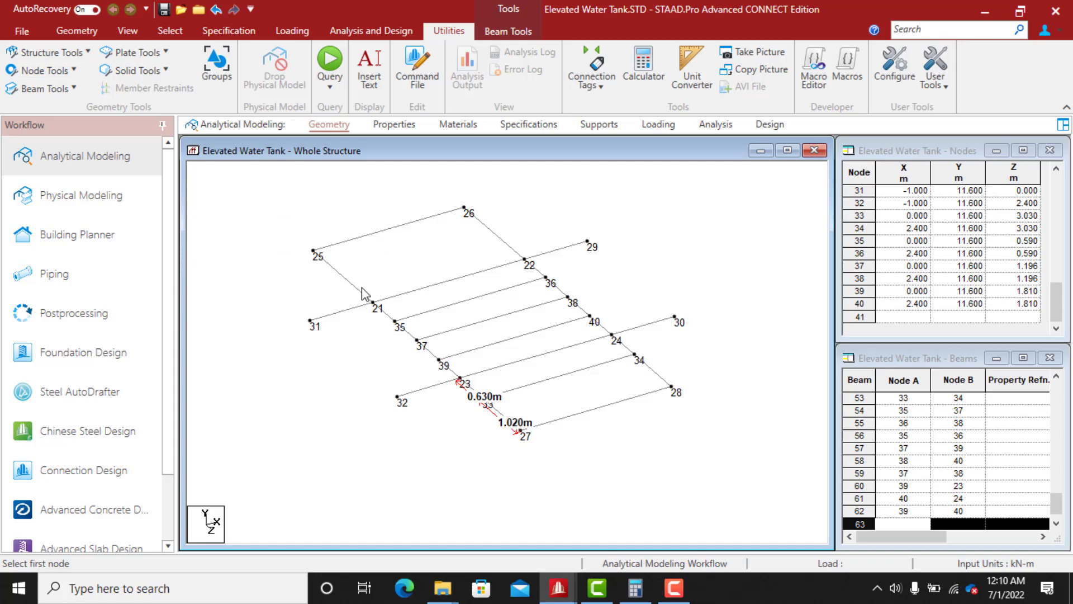
Insert a node into the beam between nodes 21 and 25, at a distance of 0.630 m from node 21
{"action": "left_click", "coordinate": [344, 277]}
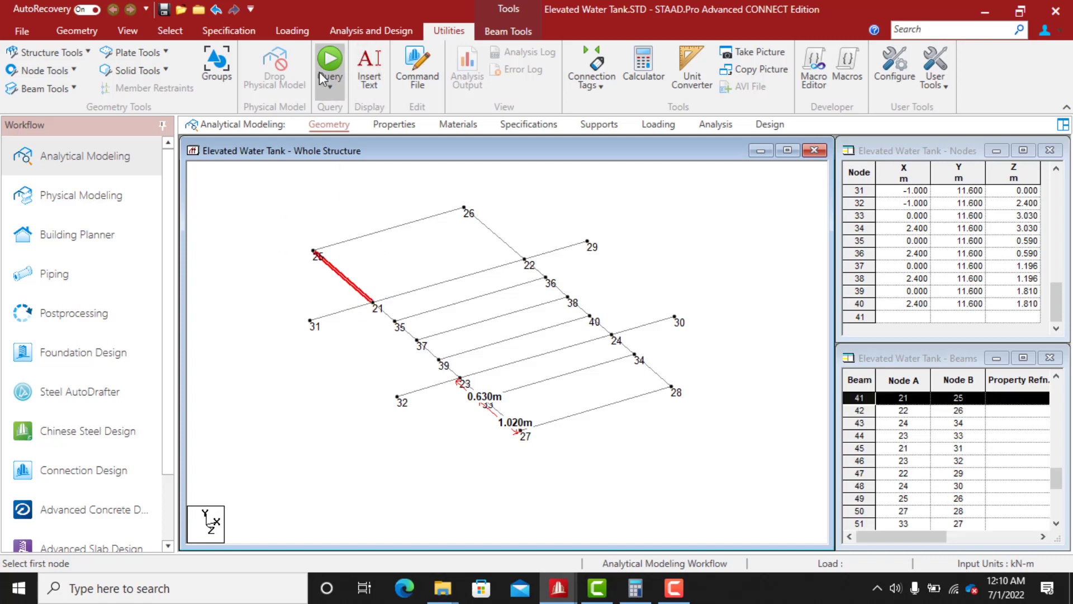
{"action": "left_click", "coordinate": [88, 35]}
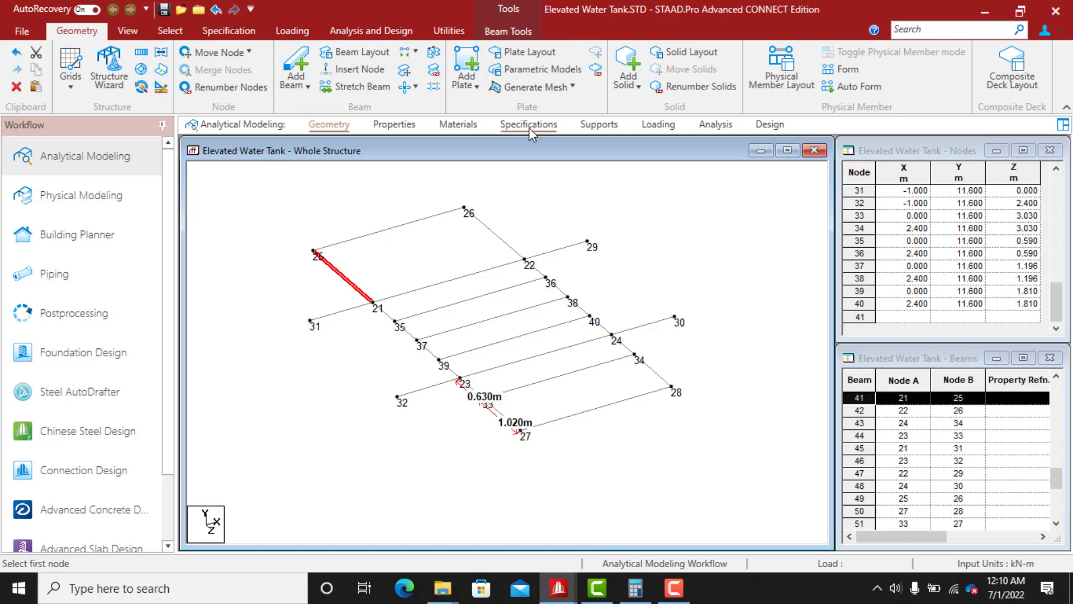
{"action": "left_click", "coordinate": [358, 71]}
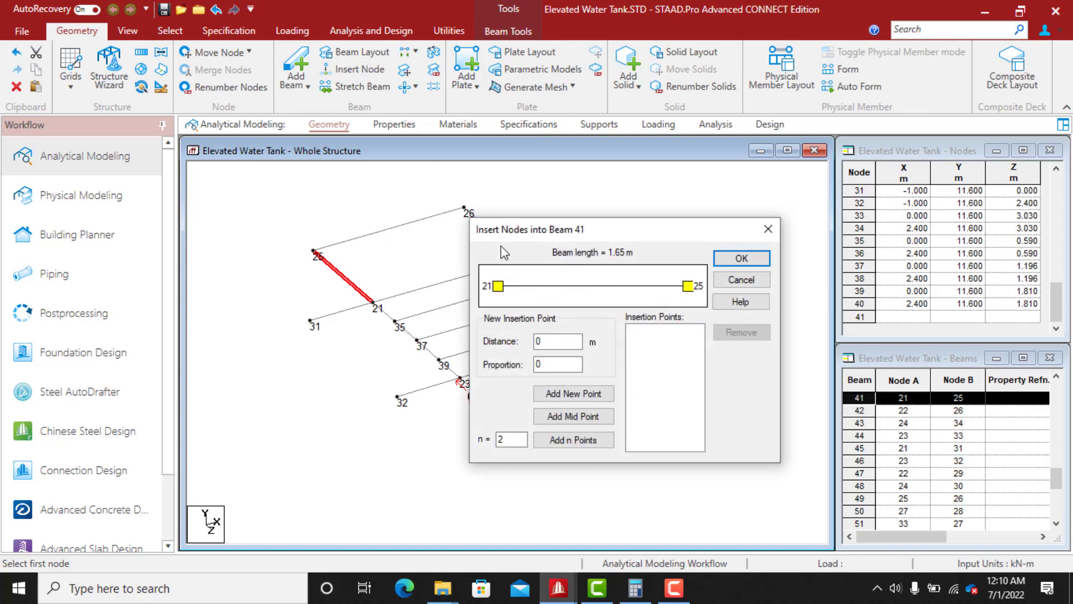
{"action": "left_click_drag", "start_coordinate": [509, 230], "coordinate": [673, 224]}
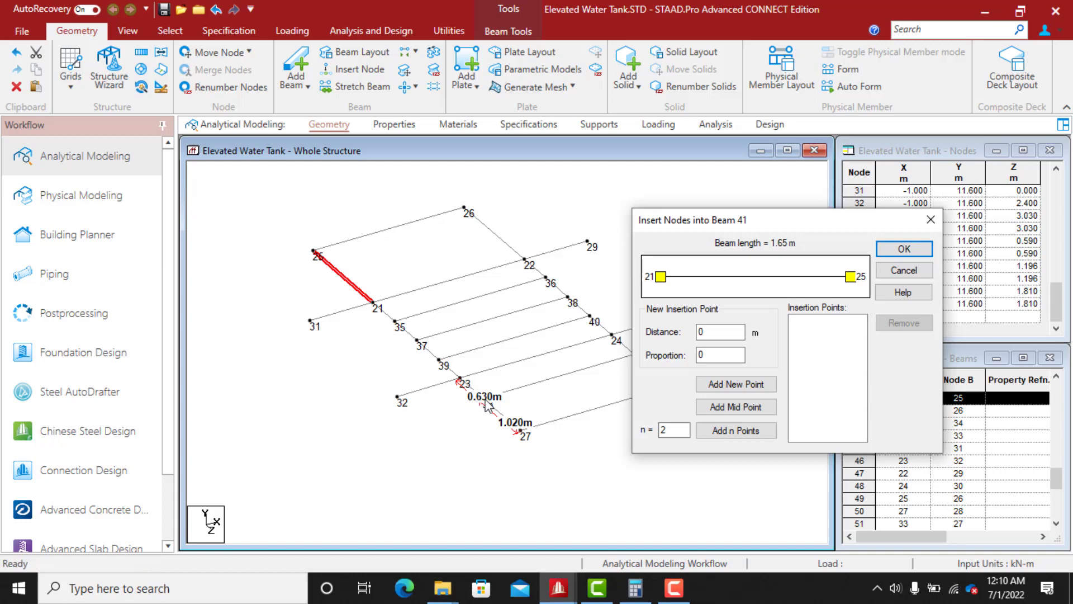
{"action": "left_click", "coordinate": [716, 333]}
{"action": "type", "text": ".6"}
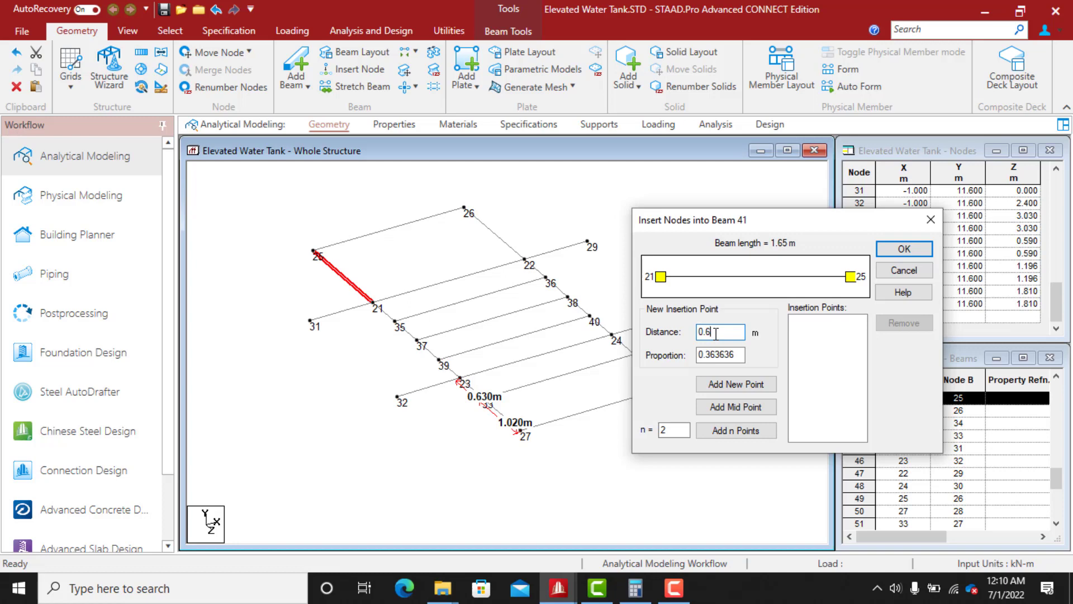
{"action": "type", "text": "30"}
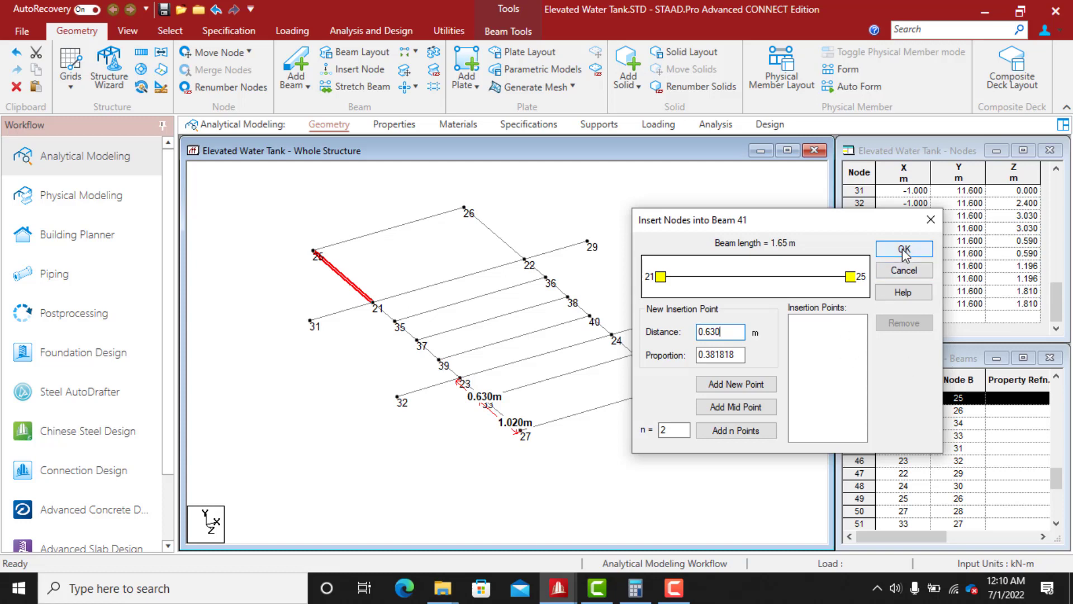
{"action": "left_click", "coordinate": [724, 385]}
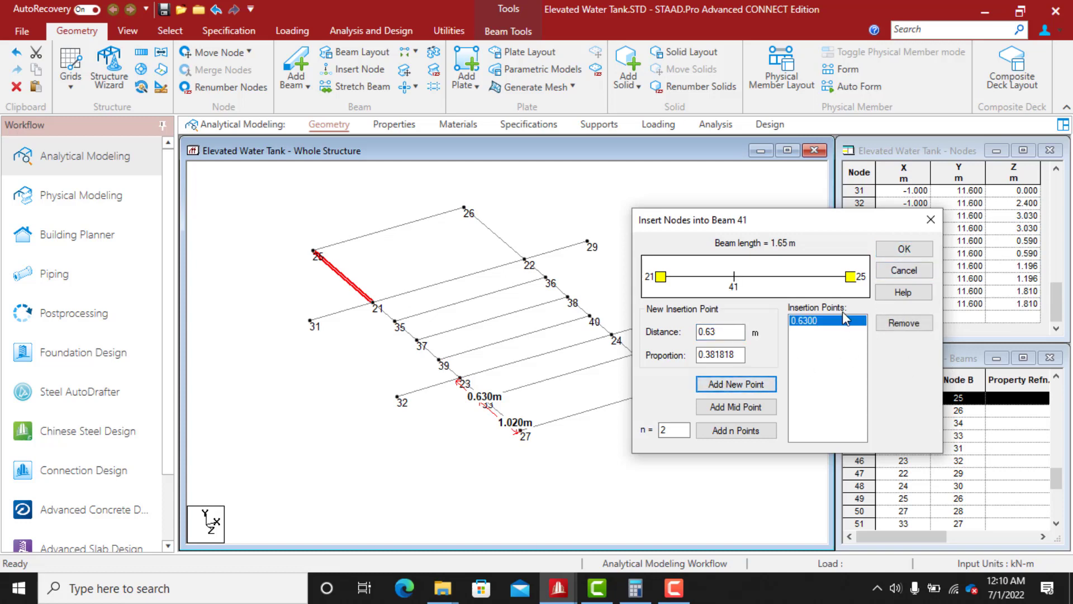
{"action": "left_click", "coordinate": [903, 249]}
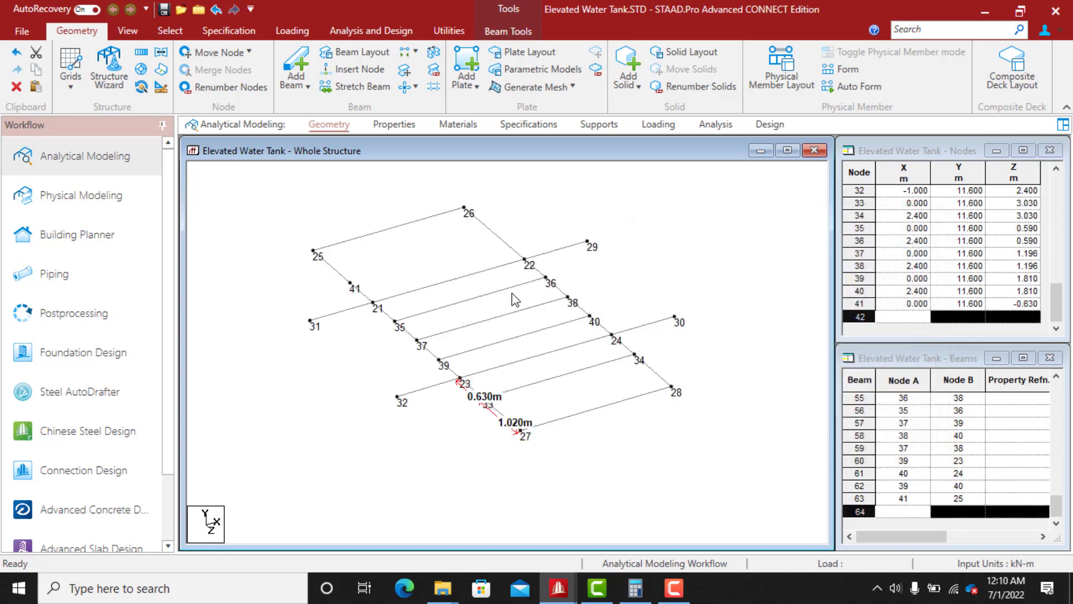
Insert a node 0.630 m from node 22 into the beam 22–26 and connect it to node 41 with a beam
{"action": "left_click", "coordinate": [512, 251]}
{"action": "left_click", "coordinate": [371, 75]}
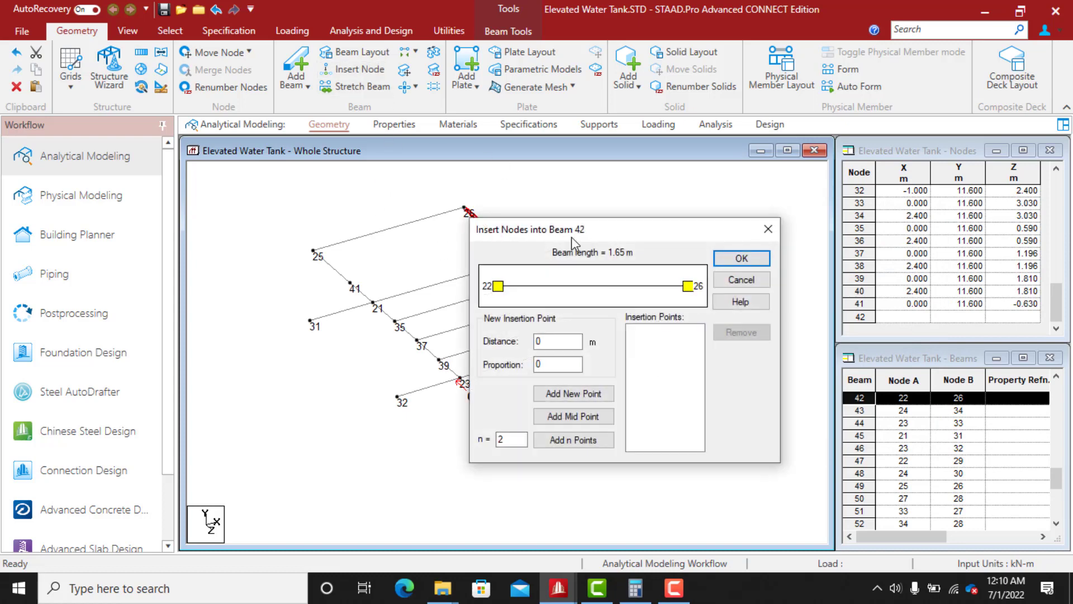
{"action": "left_click_drag", "start_coordinate": [601, 230], "coordinate": [771, 231]}
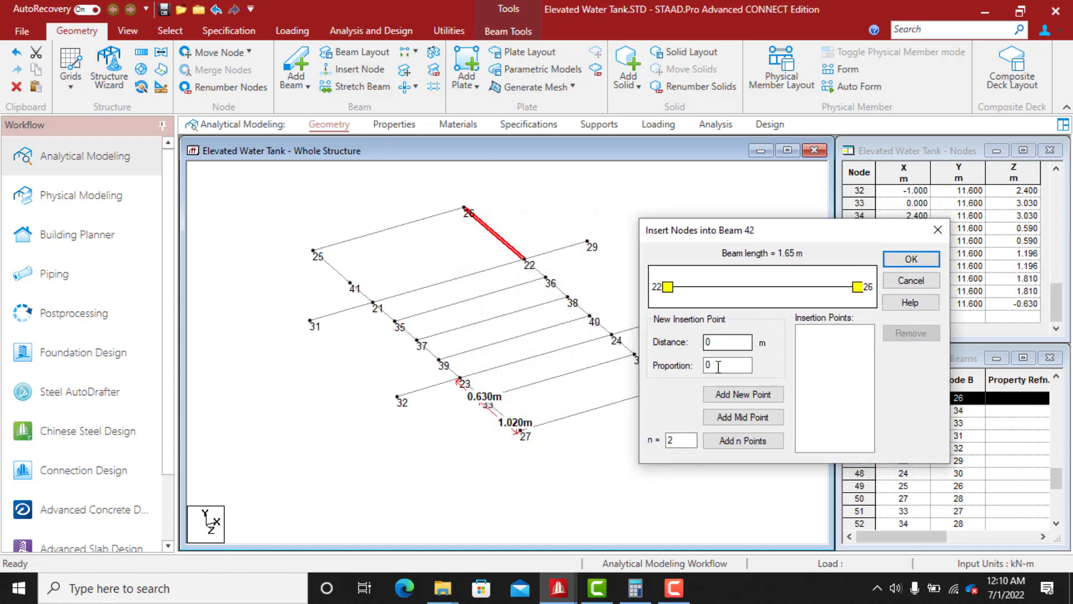
{"action": "left_click", "coordinate": [719, 344]}
{"action": "type", "text": ".63"}
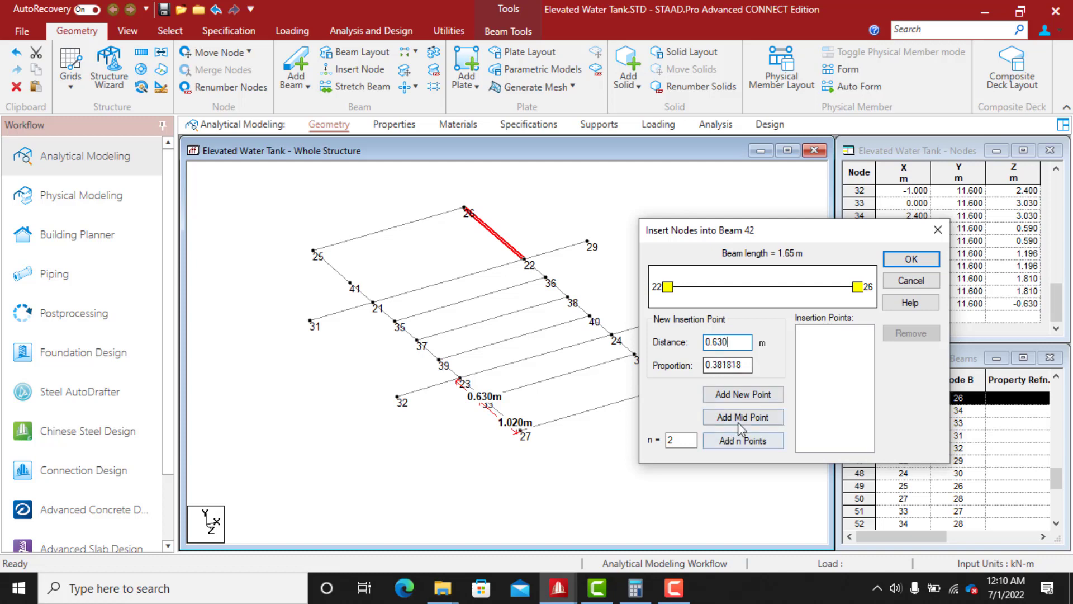
{"action": "left_click", "coordinate": [744, 395]}
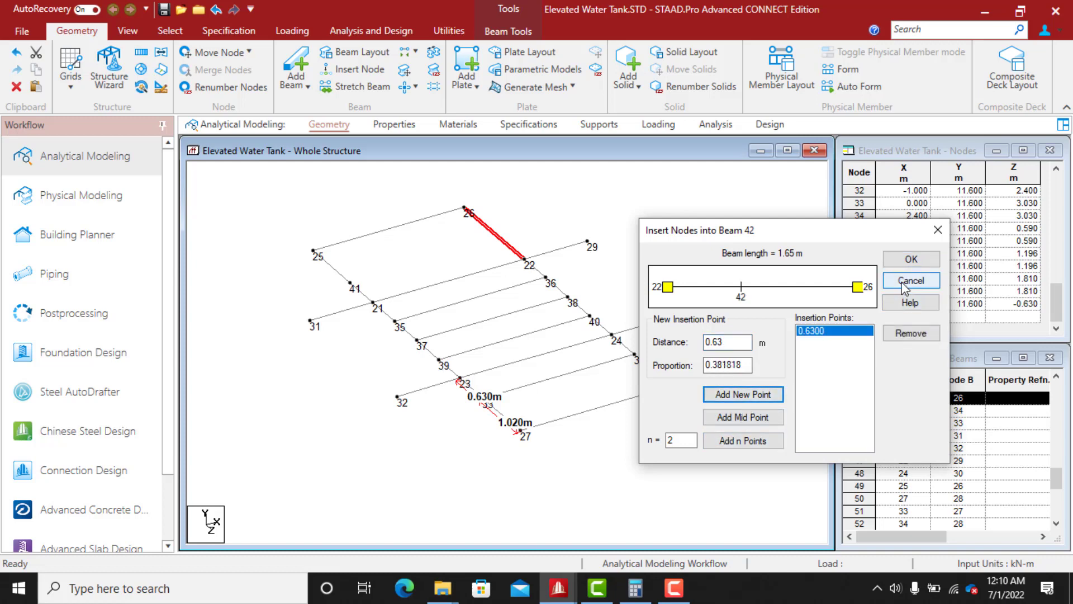
{"action": "left_click", "coordinate": [911, 260]}
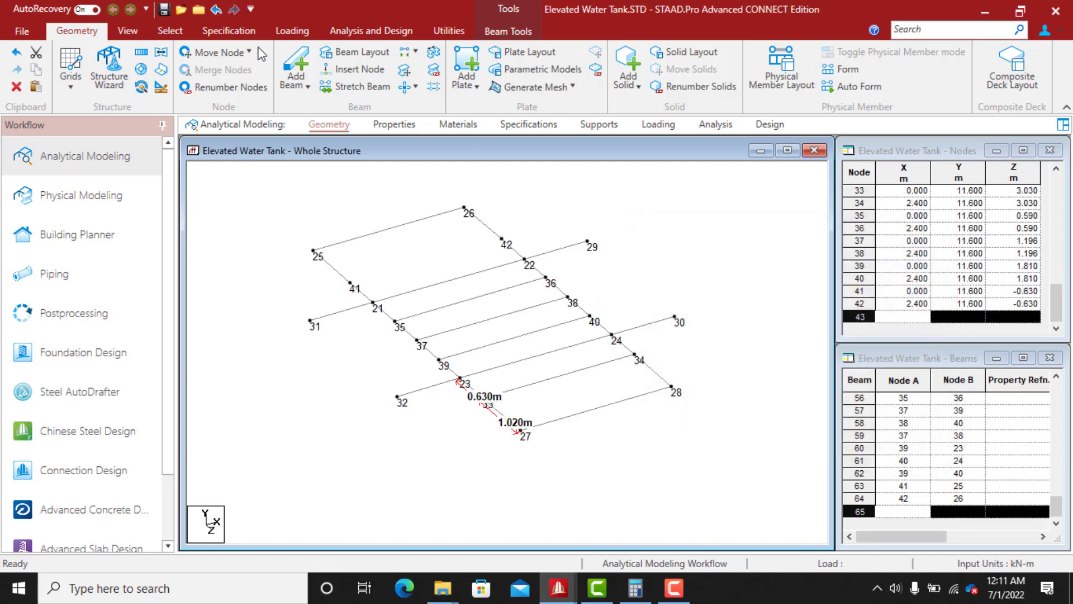
{"action": "left_click", "coordinate": [296, 66]}
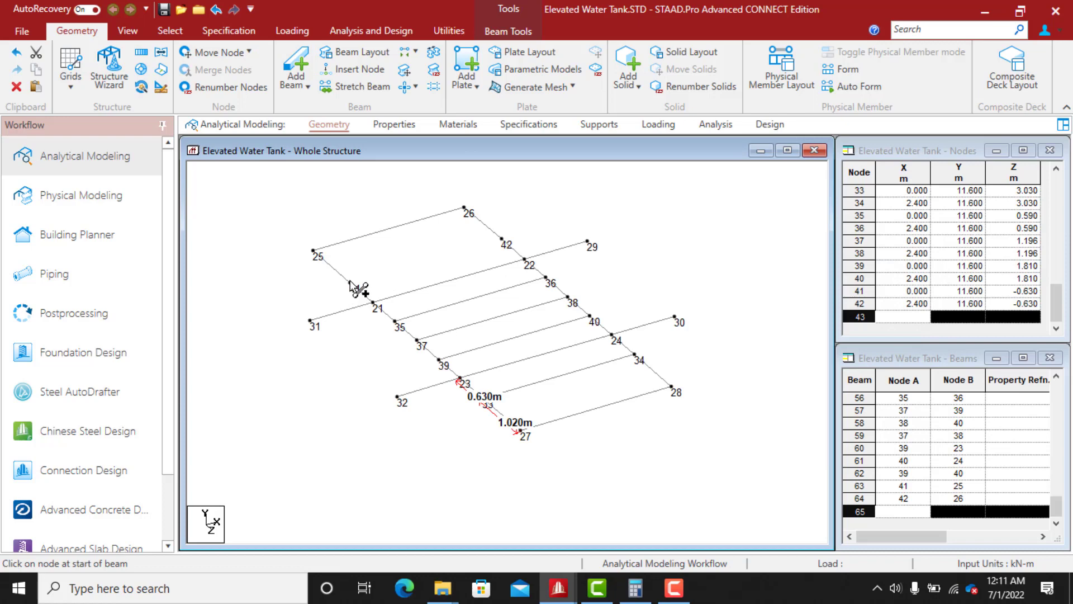
{"action": "left_click_drag", "start_coordinate": [351, 282], "coordinate": [502, 240]}
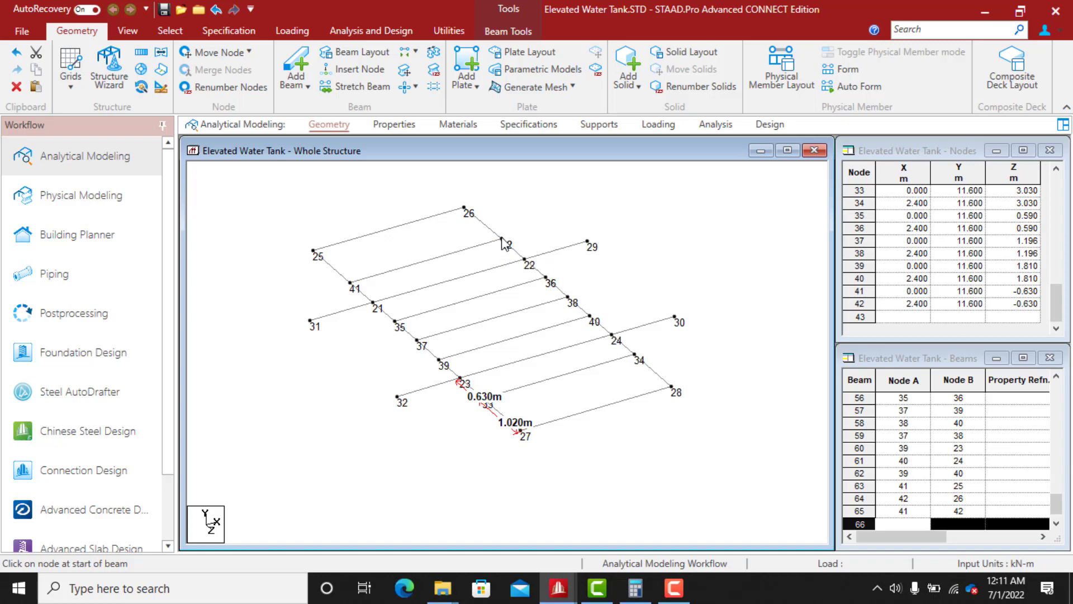
Copy nodes 42, 36, 38, 40 and 34 and paste them with an X offset of 1 m
{"action": "left_click", "coordinate": [169, 31]}
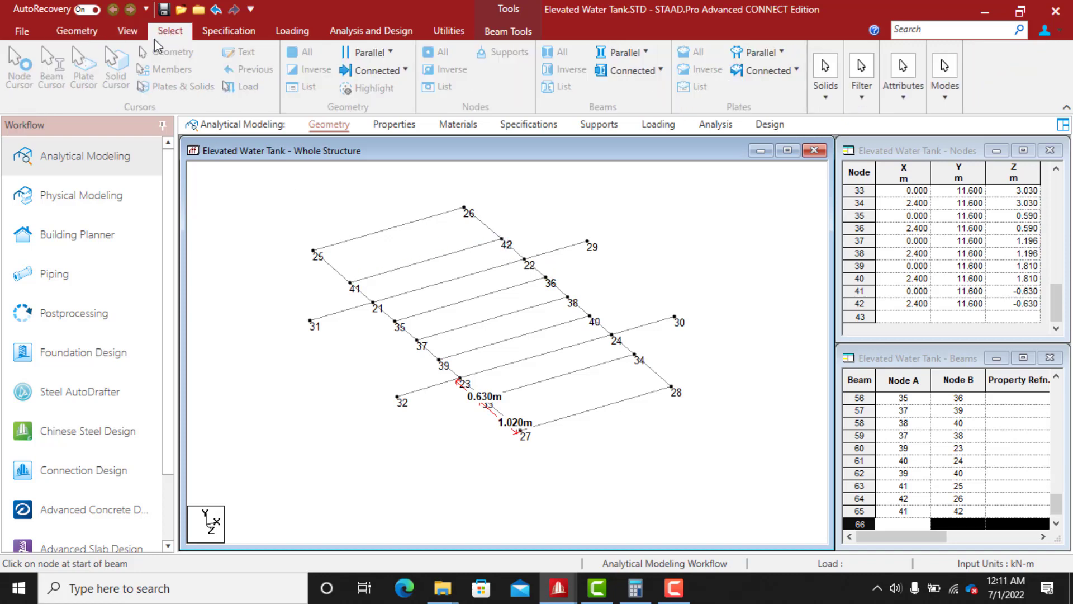
{"action": "left_click", "coordinate": [26, 67]}
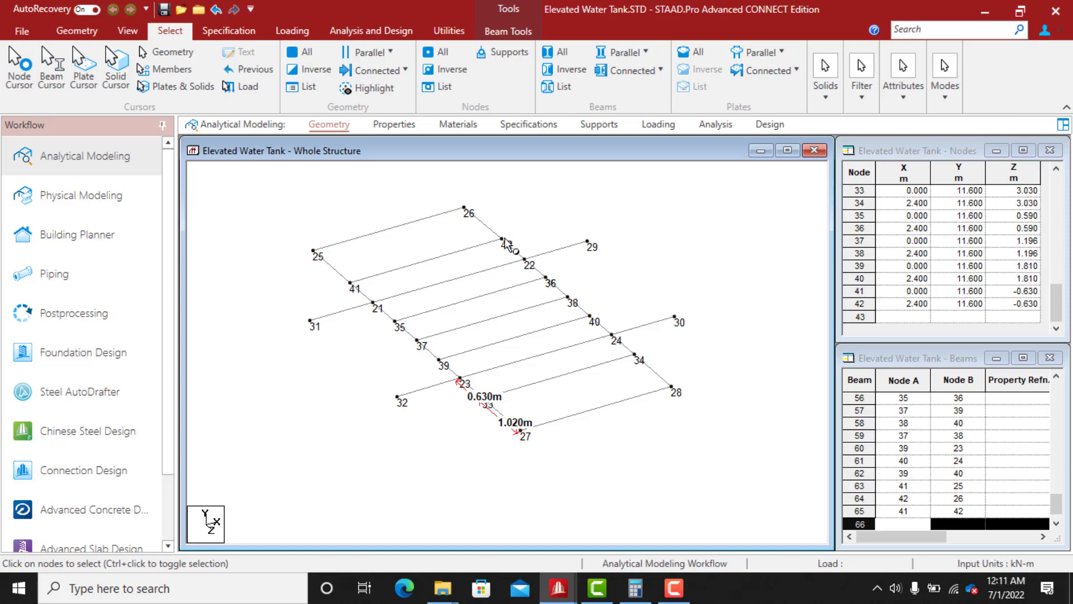
{"action": "left_click", "coordinate": [501, 240]}
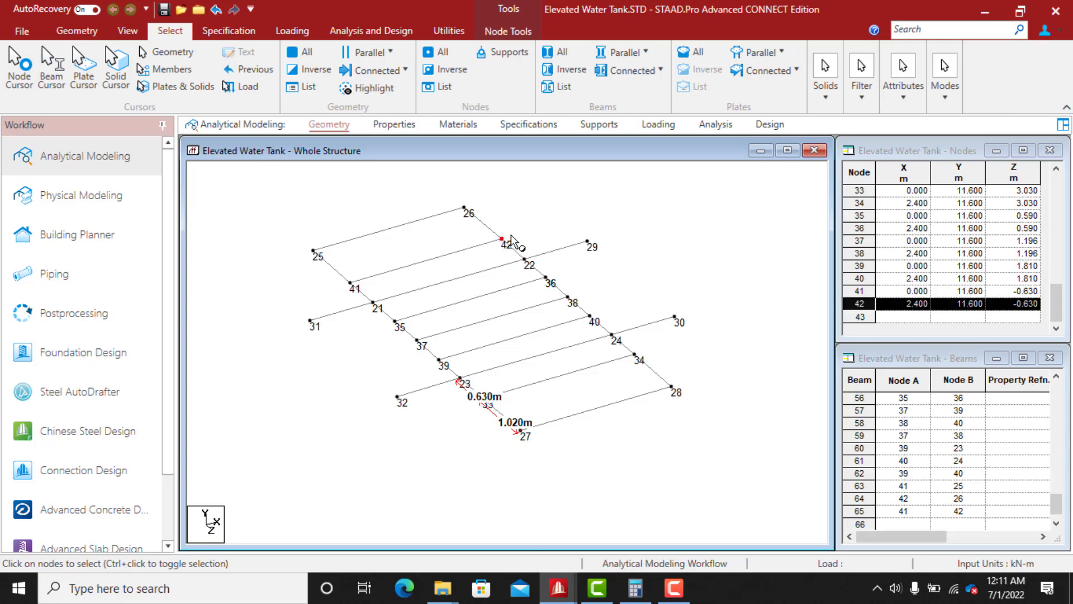
{"action": "left_click", "coordinate": [545, 277], "text": "ctrl"}
{"action": "left_click", "coordinate": [568, 297], "text": "ctrl"}
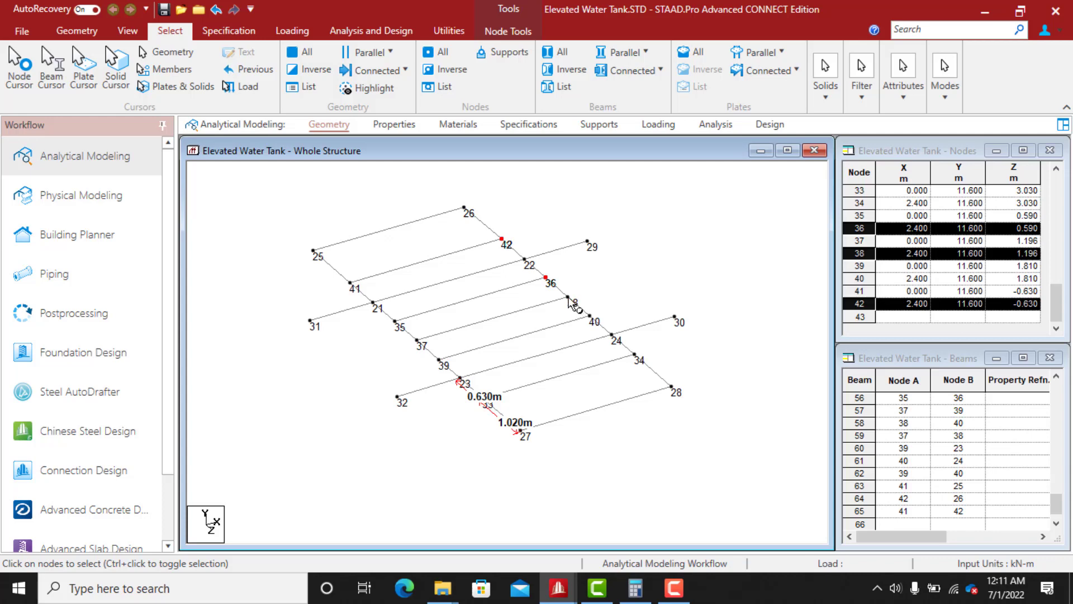
{"action": "left_click", "coordinate": [590, 317], "text": "ctrl"}
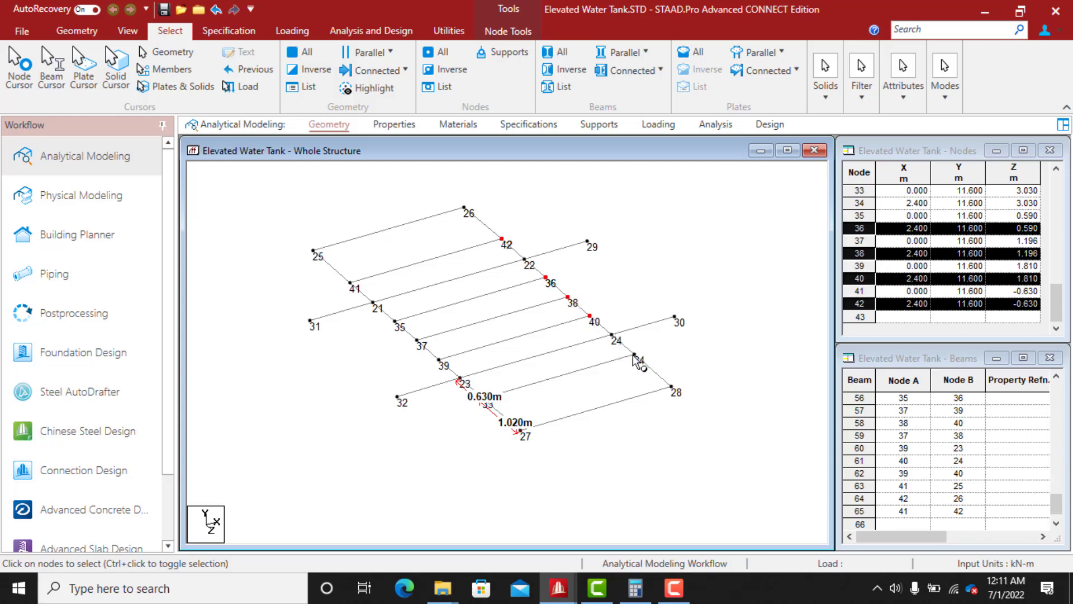
{"action": "left_click", "coordinate": [634, 354], "text": "ctrl"}
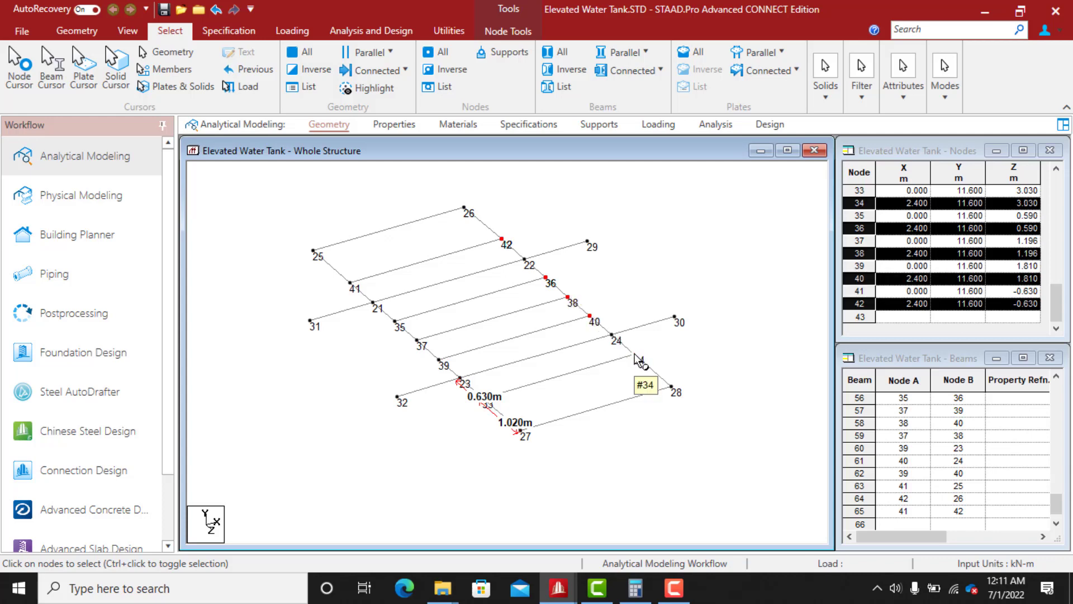
{"action": "left_click", "coordinate": [672, 387], "text": "ctrl"}
{"action": "key", "text": "ctrl+v"}
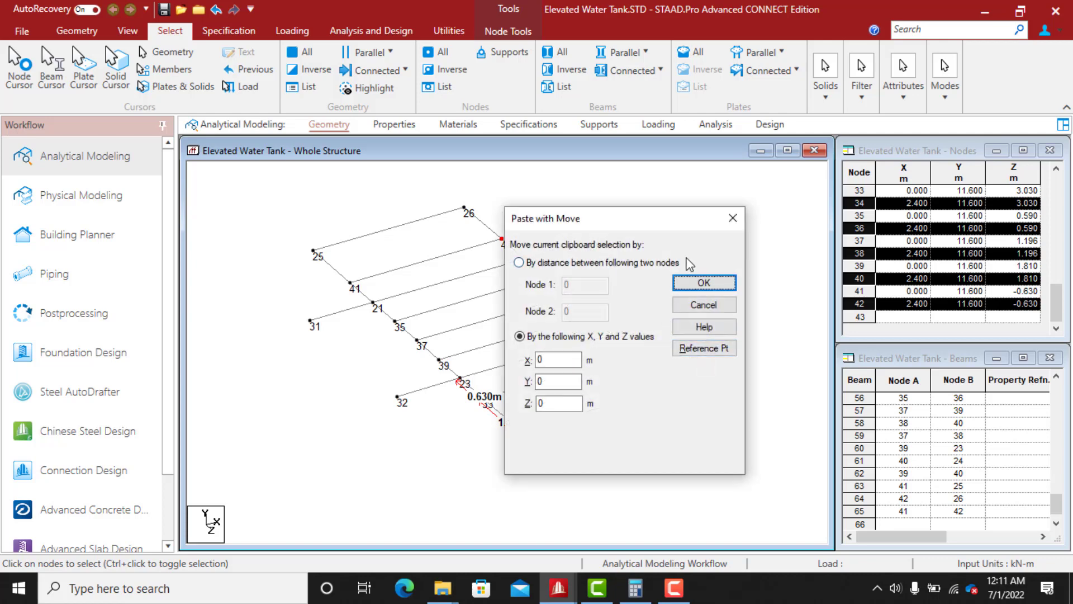
{"action": "double_click", "coordinate": [556, 359]}
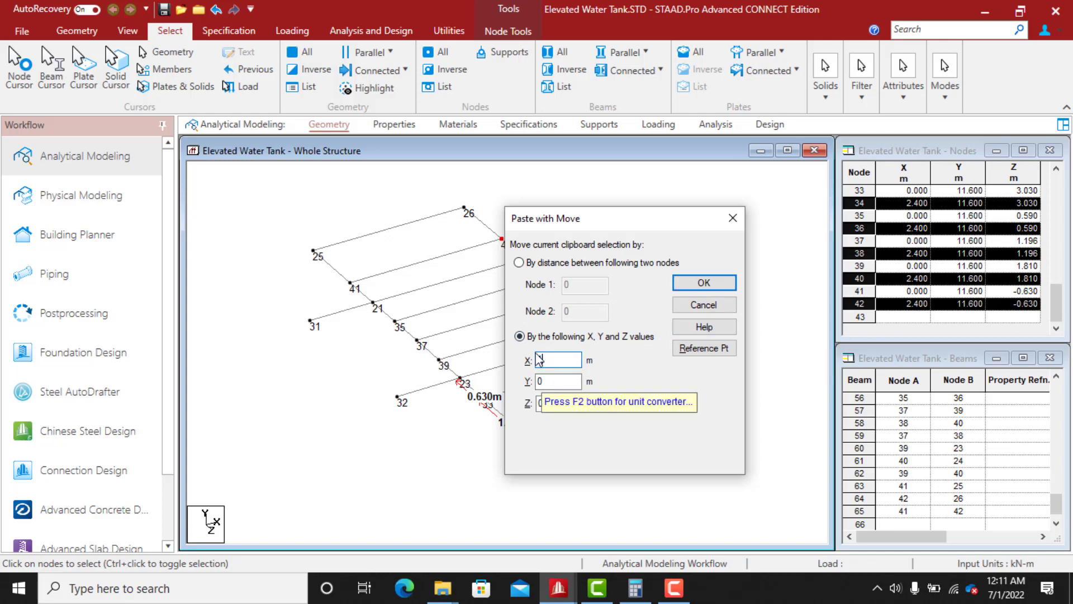
{"action": "type", "text": "1"}
{"action": "left_click", "coordinate": [704, 284]}
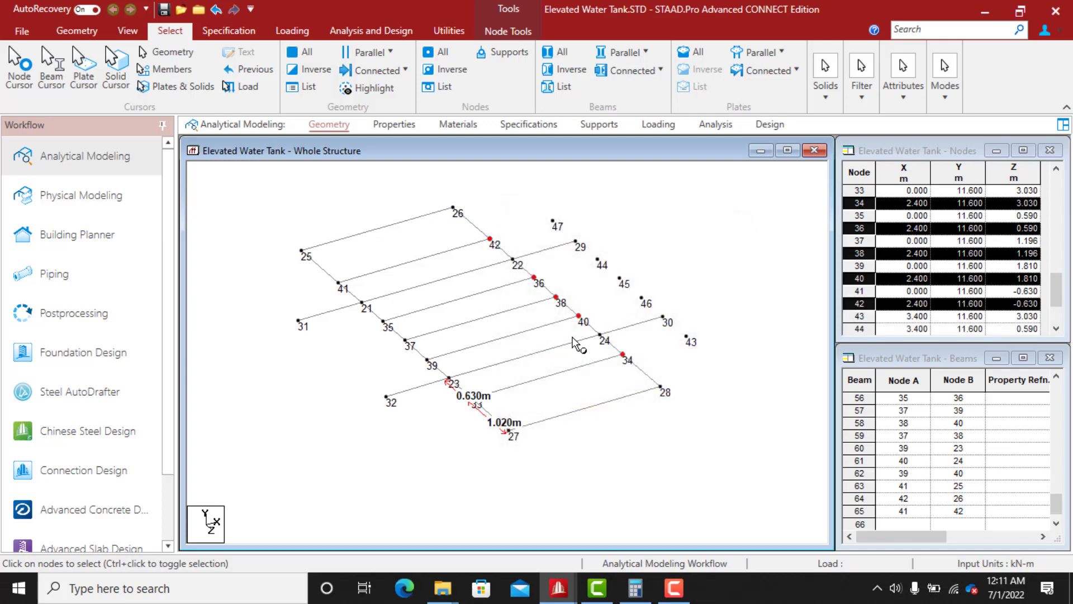
Copy nodes 41, 35, 37, 39 and 33 and paste them with an X offset of -1 m
{"action": "left_click", "coordinate": [338, 283]}
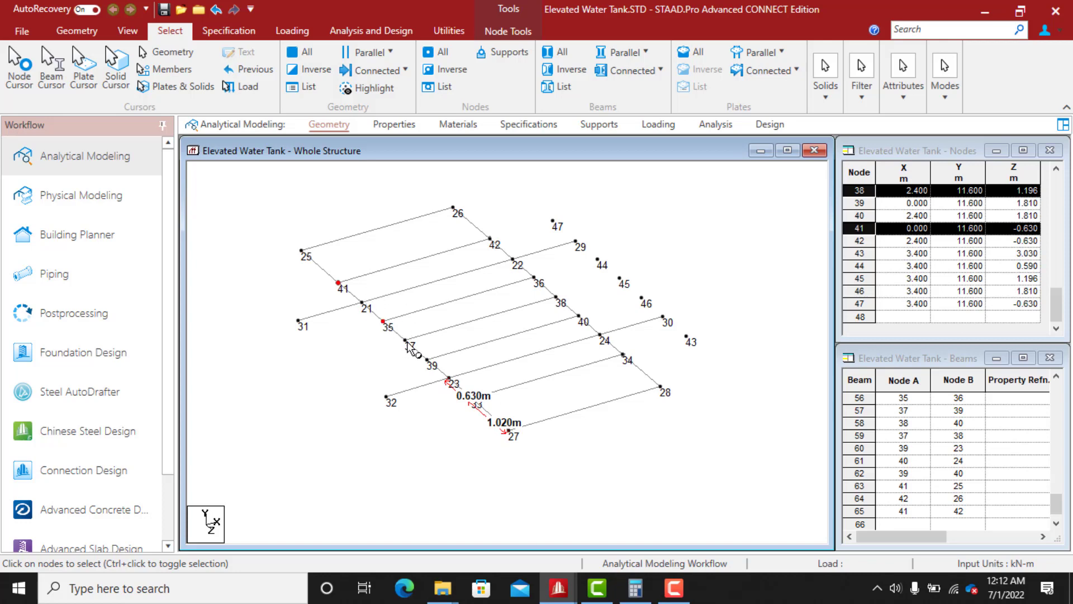
{"action": "left_click", "coordinate": [428, 360], "text": "ctrl"}
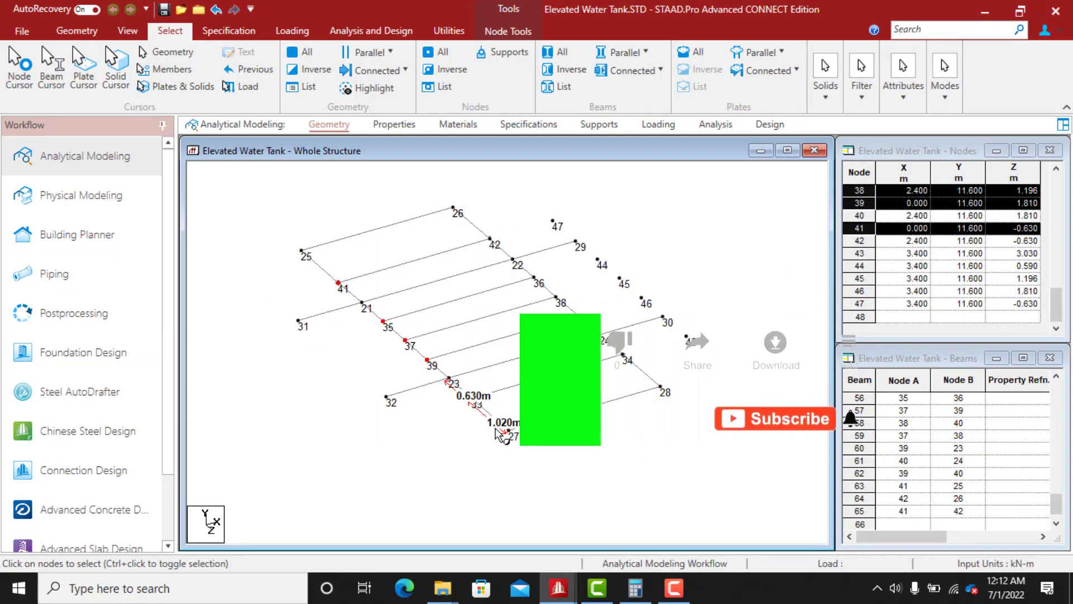
{"action": "key", "text": "ctrl+v"}
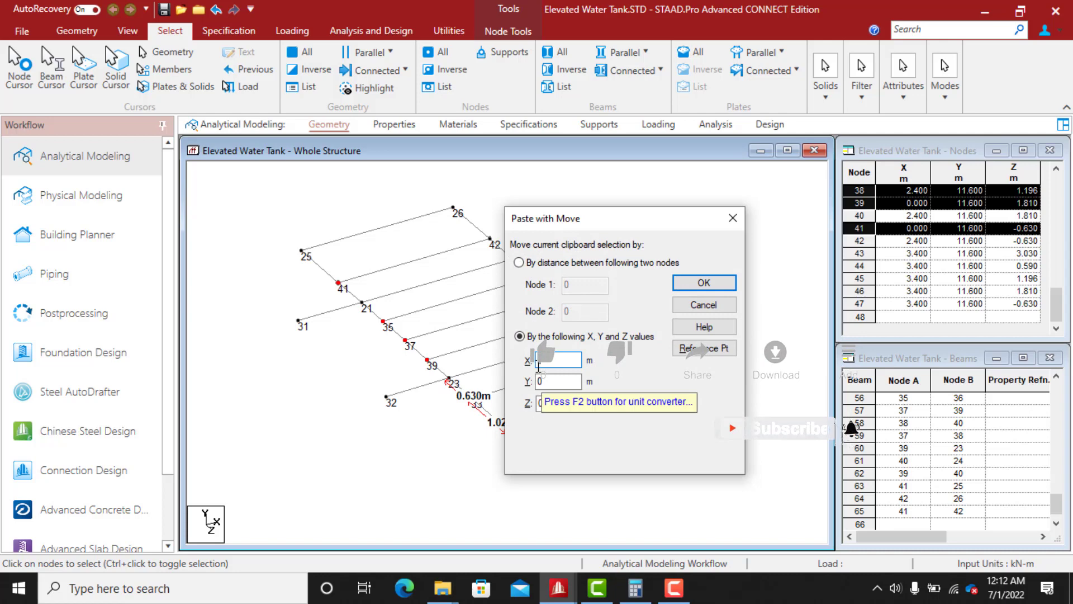
{"action": "type", "text": "-1"}
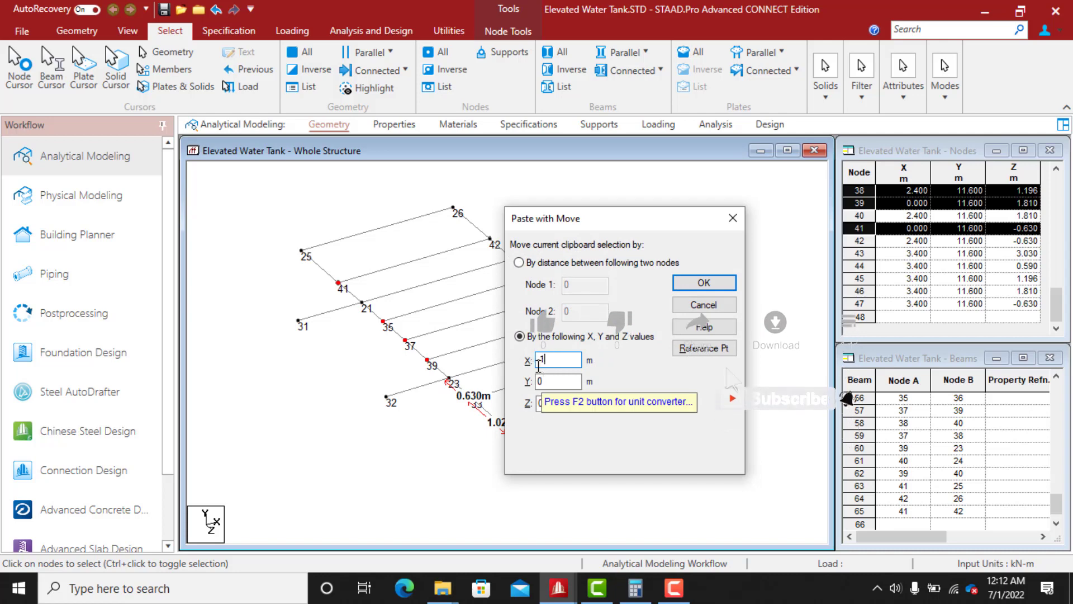
{"action": "left_click", "coordinate": [703, 284]}
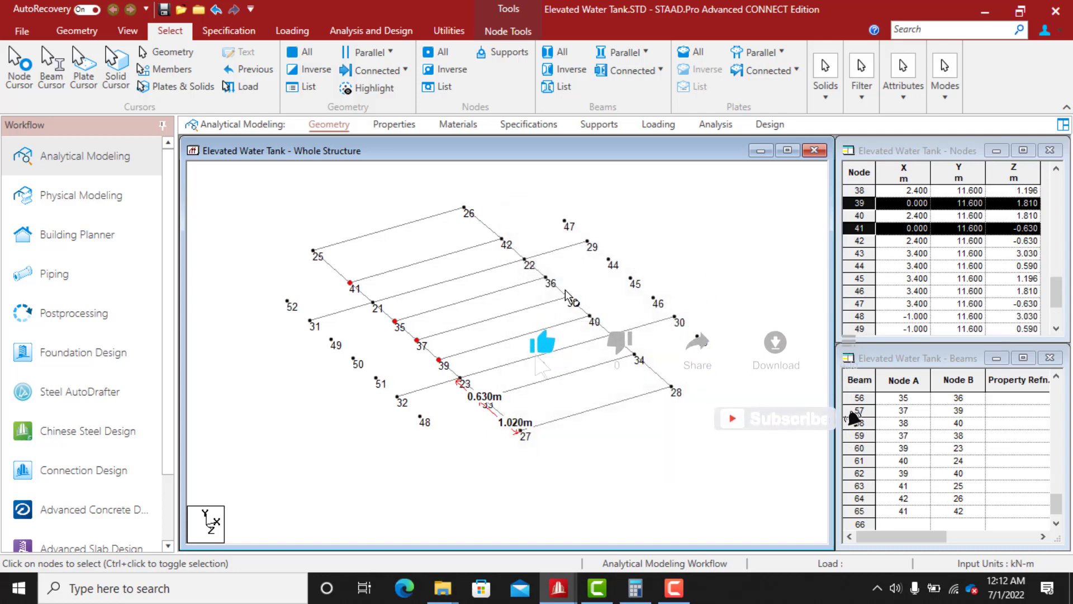
Add overhang beams between nodes 42–47, 36–44, 38–45 and 40–46
{"action": "left_click", "coordinate": [92, 32]}
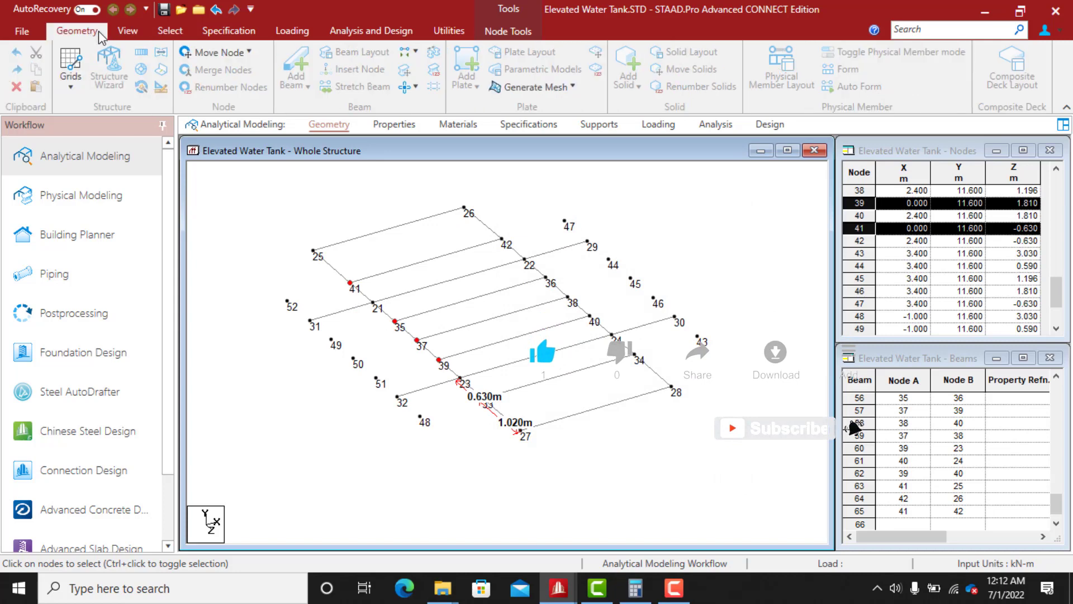
{"action": "left_click", "coordinate": [300, 63]}
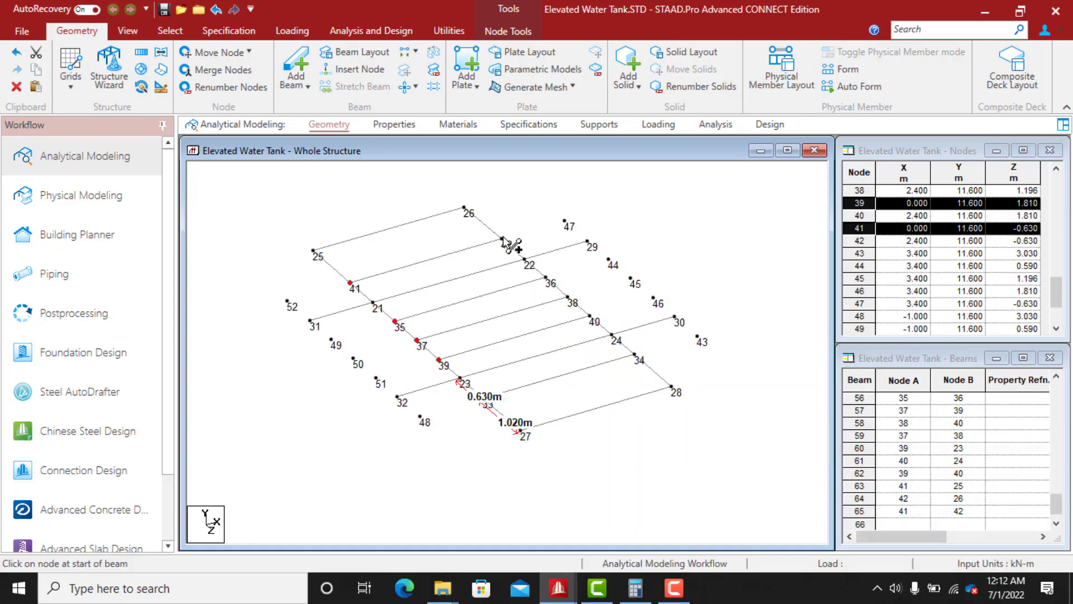
{"action": "left_click_drag", "start_coordinate": [503, 240], "coordinate": [566, 222]}
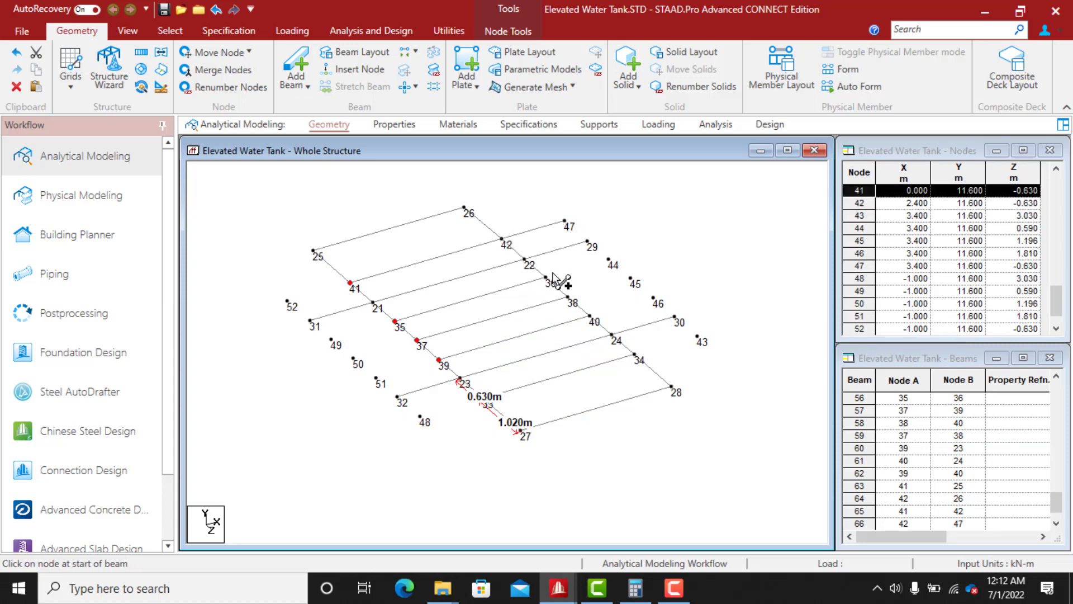
{"action": "left_click_drag", "start_coordinate": [546, 278], "coordinate": [610, 261]}
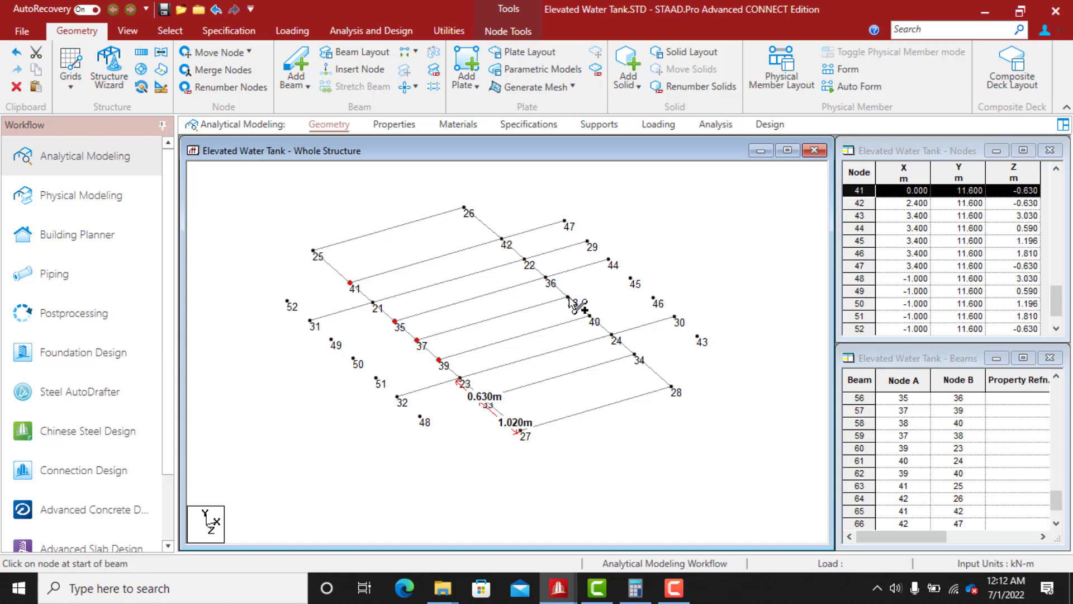
{"action": "left_click_drag", "start_coordinate": [570, 299], "coordinate": [631, 279]}
{"action": "left_click_drag", "start_coordinate": [591, 316], "coordinate": [653, 298]}
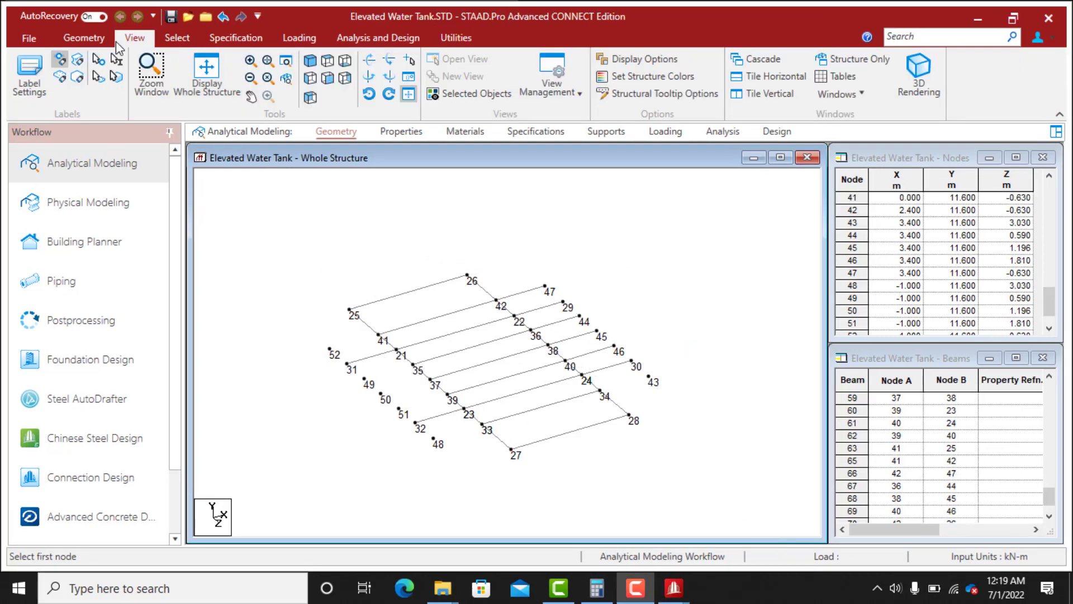
Add overhang beams from node 41 to 52, node 33 to 48 and node 34 to 43
{"action": "left_click", "coordinate": [84, 38]}
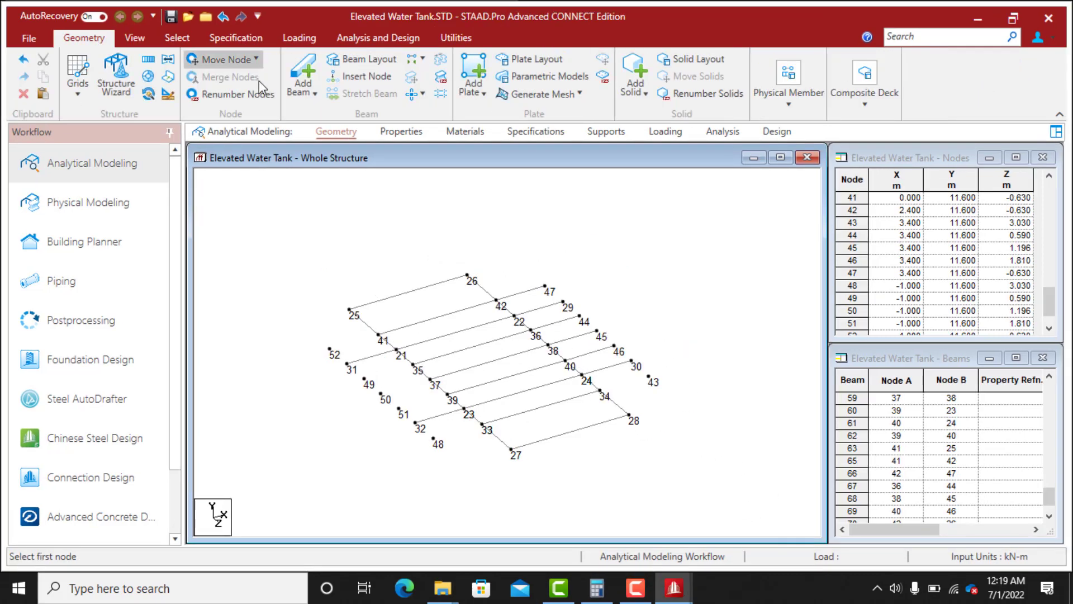
{"action": "left_click", "coordinate": [303, 68]}
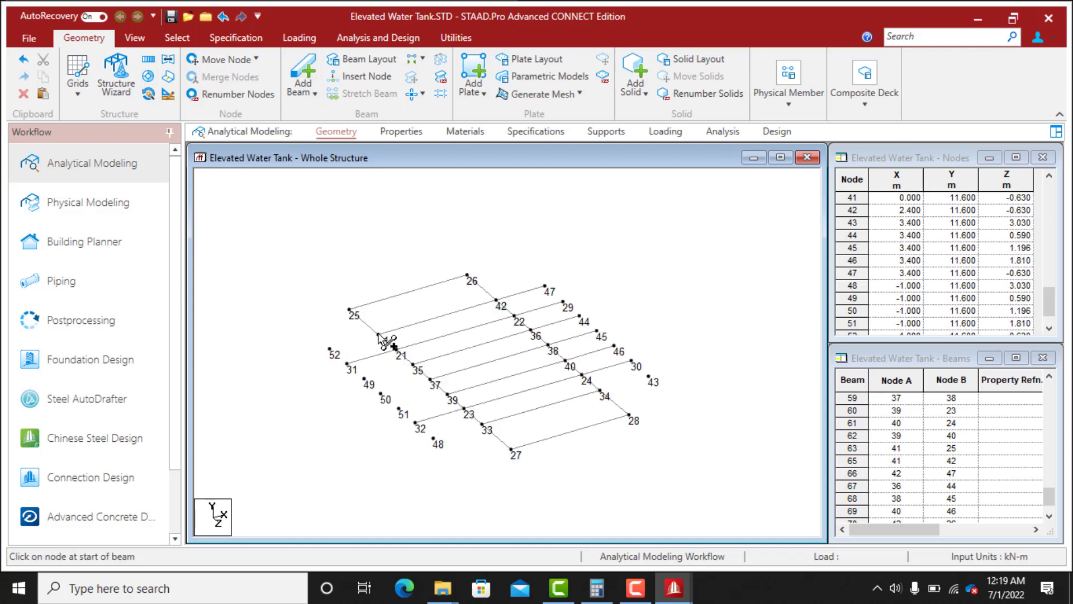
{"action": "left_click_drag", "start_coordinate": [378, 334], "coordinate": [329, 350]}
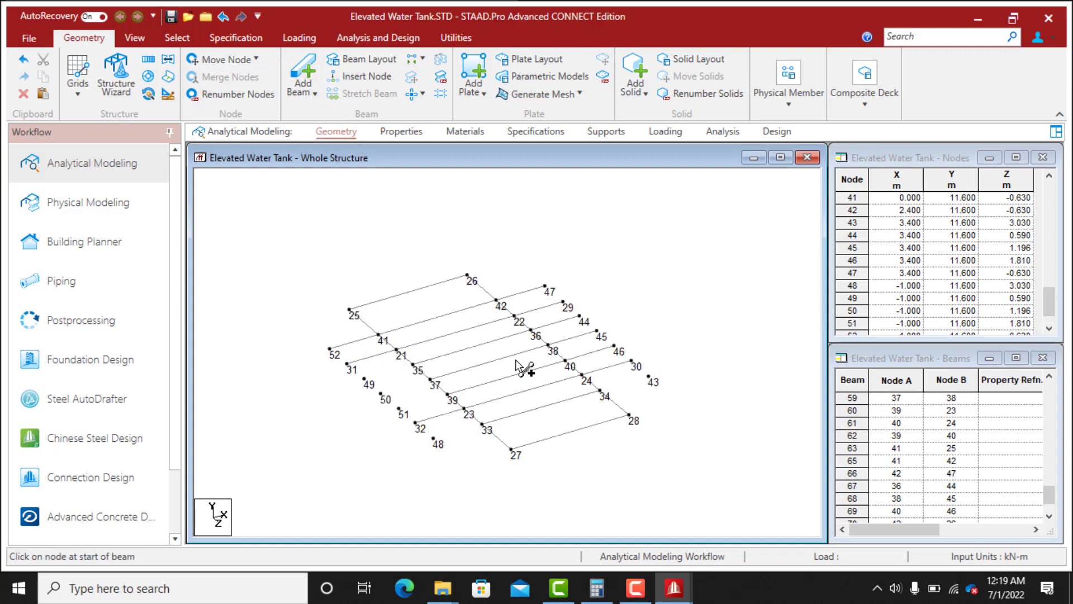
{"action": "left_click_drag", "start_coordinate": [482, 425], "coordinate": [433, 439]}
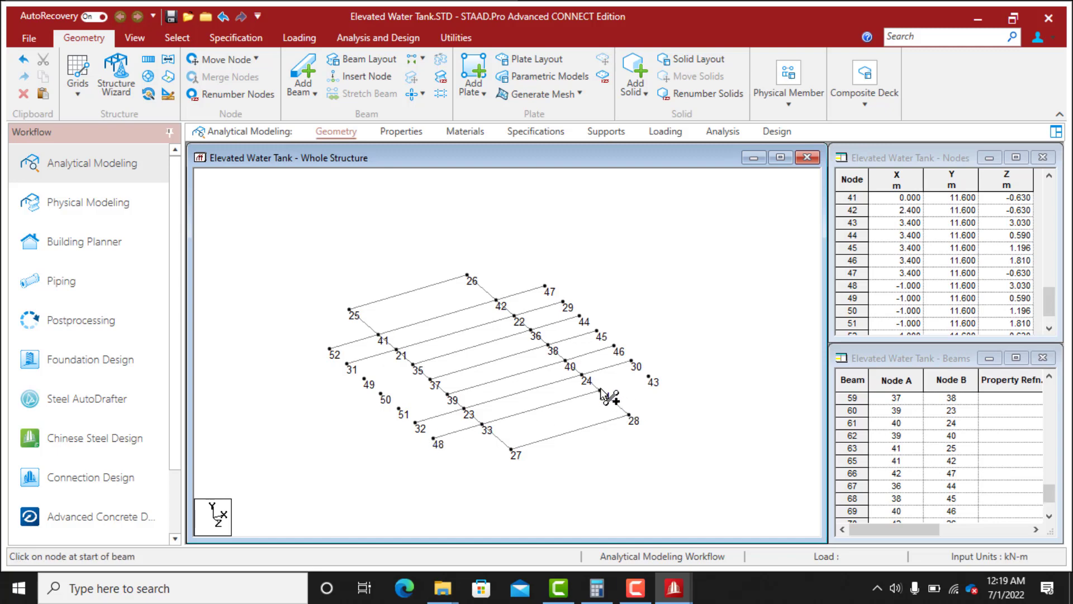
{"action": "left_click_drag", "start_coordinate": [600, 391], "coordinate": [650, 378]}
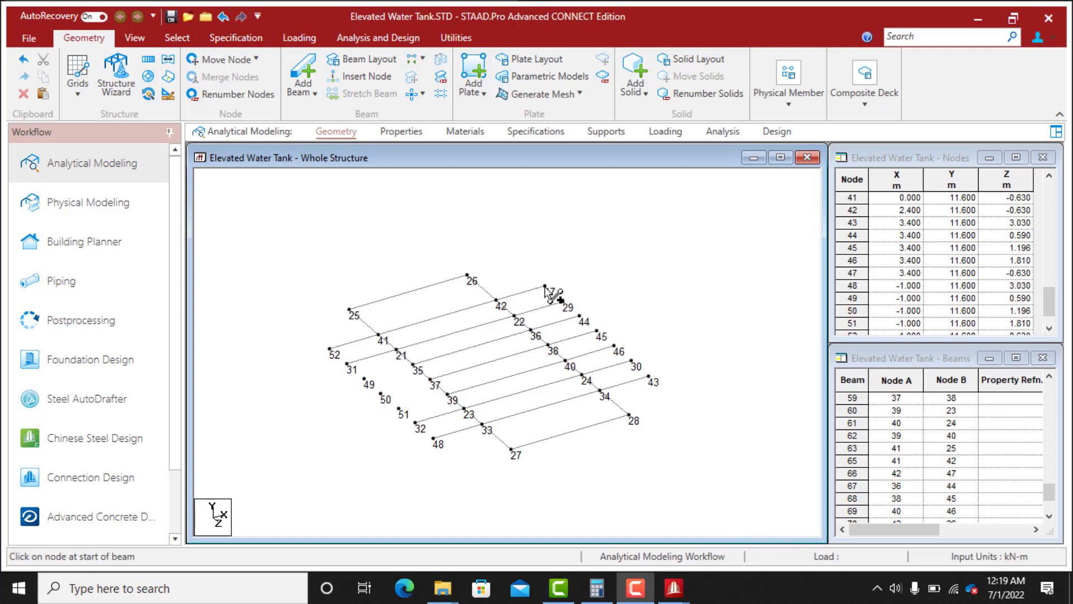
Add edge beams from node 47 to 43 and from node 52 to 48, plus overhang beams 35–49, 37–50 and 39–51
{"action": "left_click_drag", "start_coordinate": [545, 286], "coordinate": [648, 378]}
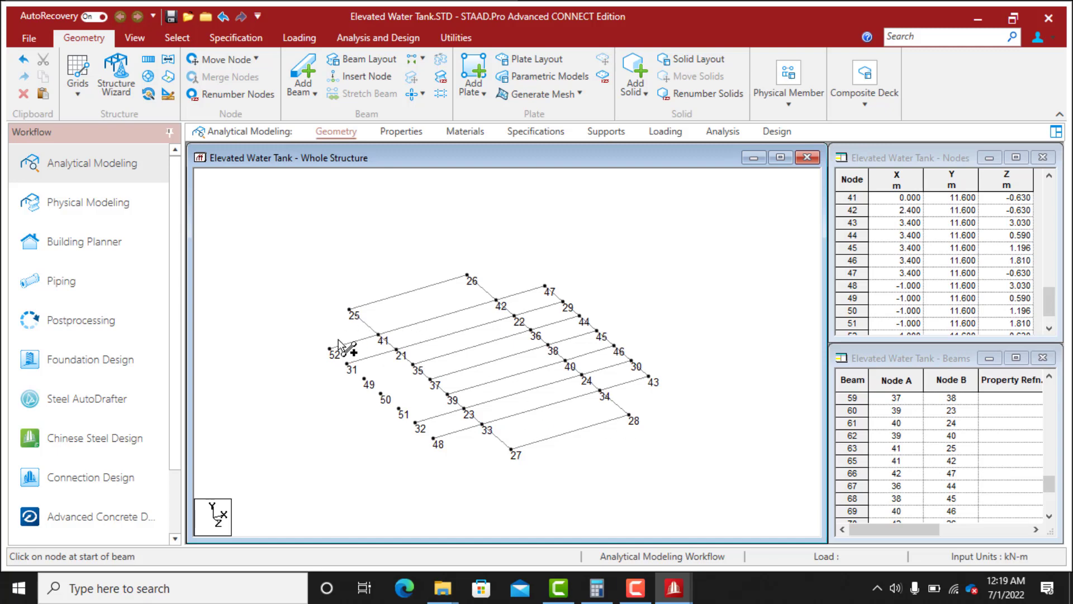
{"action": "mouse_move", "coordinate": [331, 350]}
{"action": "left_mouse_down"}
{"action": "mouse_move", "coordinate": [364, 380]}
{"action": "mouse_move", "coordinate": [414, 367]}
{"action": "mouse_move", "coordinate": [364, 380]}
{"action": "left_mouse_up"}
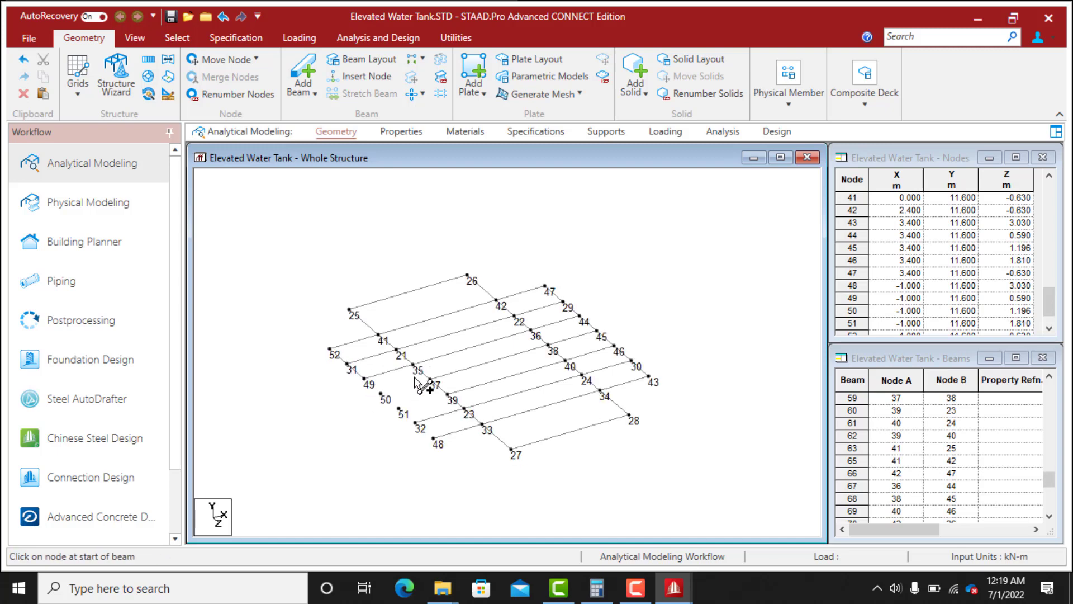
{"action": "left_click_drag", "start_coordinate": [430, 381], "coordinate": [382, 394]}
{"action": "left_click_drag", "start_coordinate": [448, 394], "coordinate": [400, 409]}
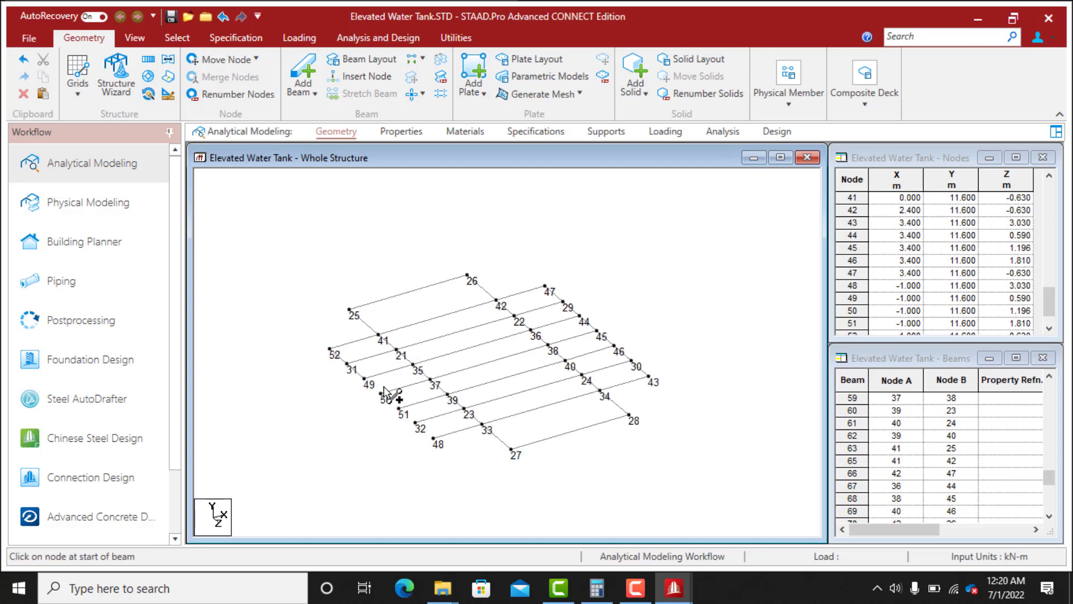
{"action": "left_click_drag", "start_coordinate": [366, 381], "coordinate": [433, 439]}
Hide the node number labels in the structure view
{"action": "right_click", "coordinate": [570, 276]}
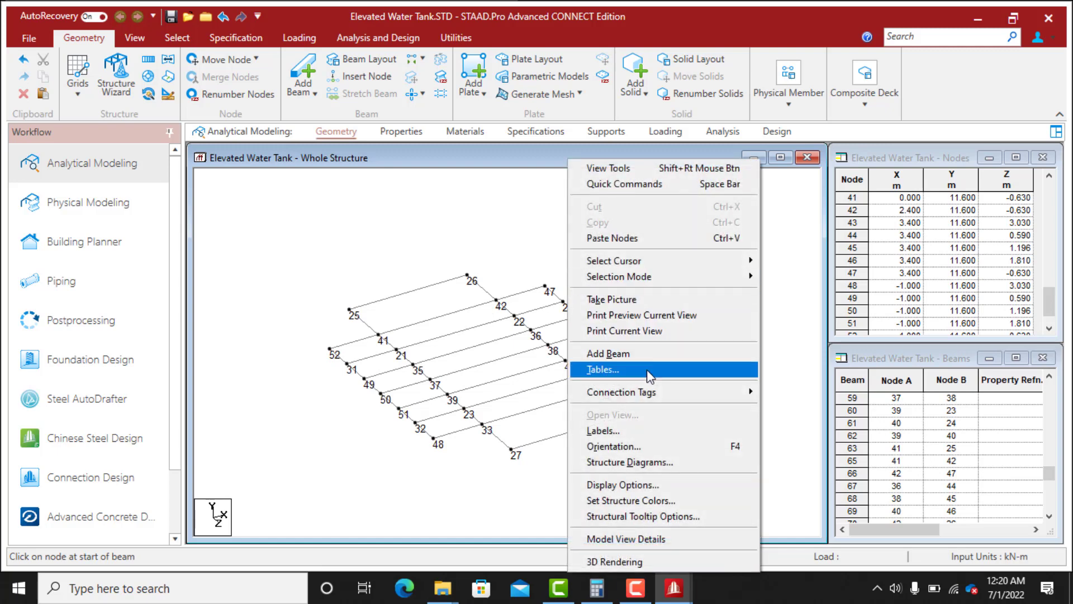
{"action": "left_click", "coordinate": [625, 432]}
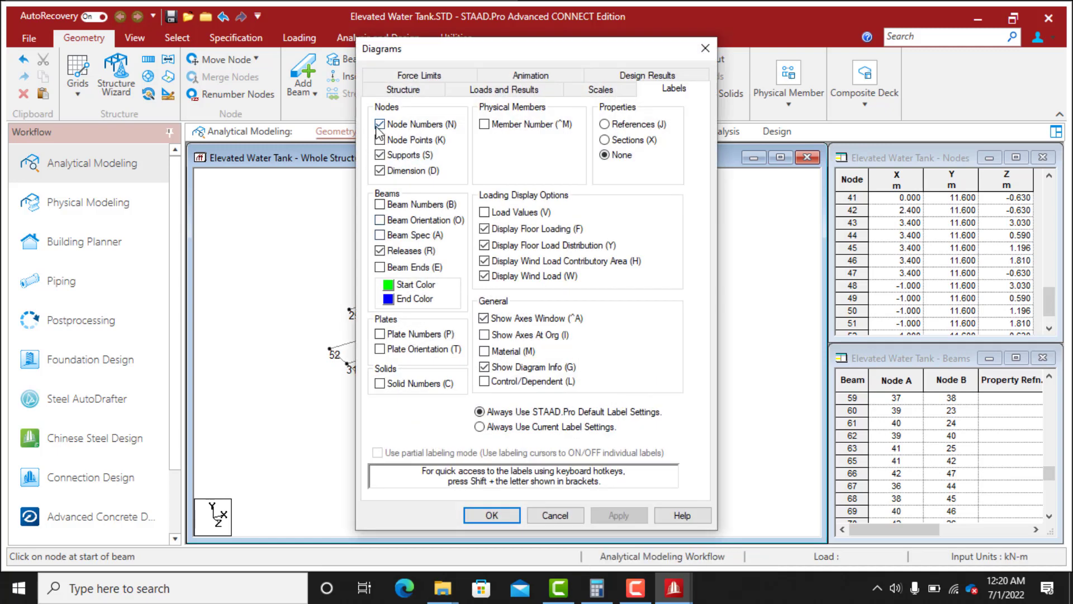
{"action": "left_click", "coordinate": [380, 125]}
{"action": "left_click", "coordinate": [491, 514]}
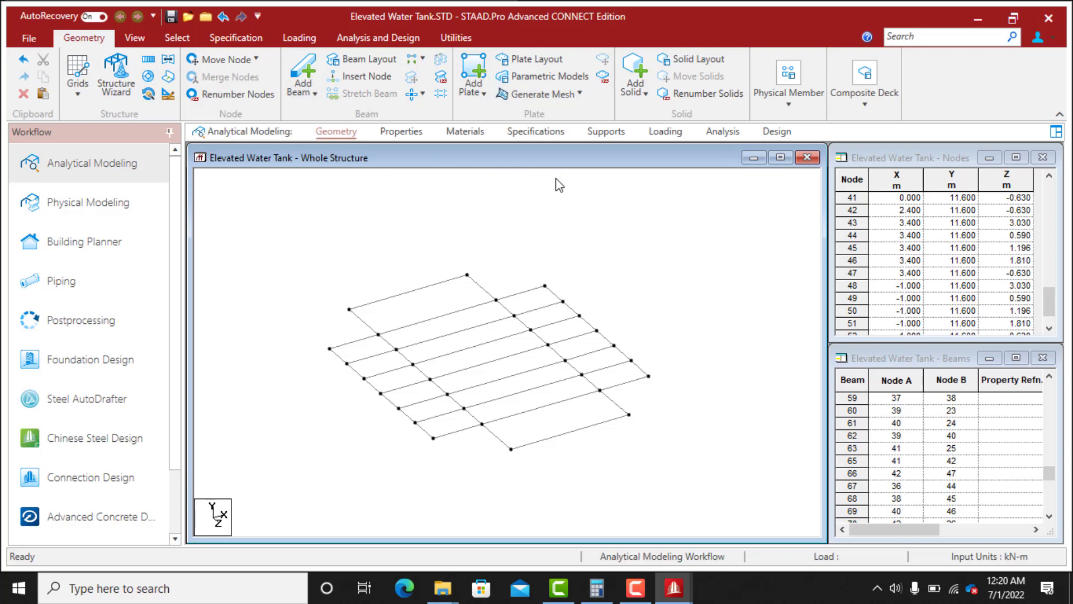
Measure the node-to-node distances from node 42 to the overhang end node 47 and to the corner node 26
{"action": "left_click", "coordinate": [457, 38]}
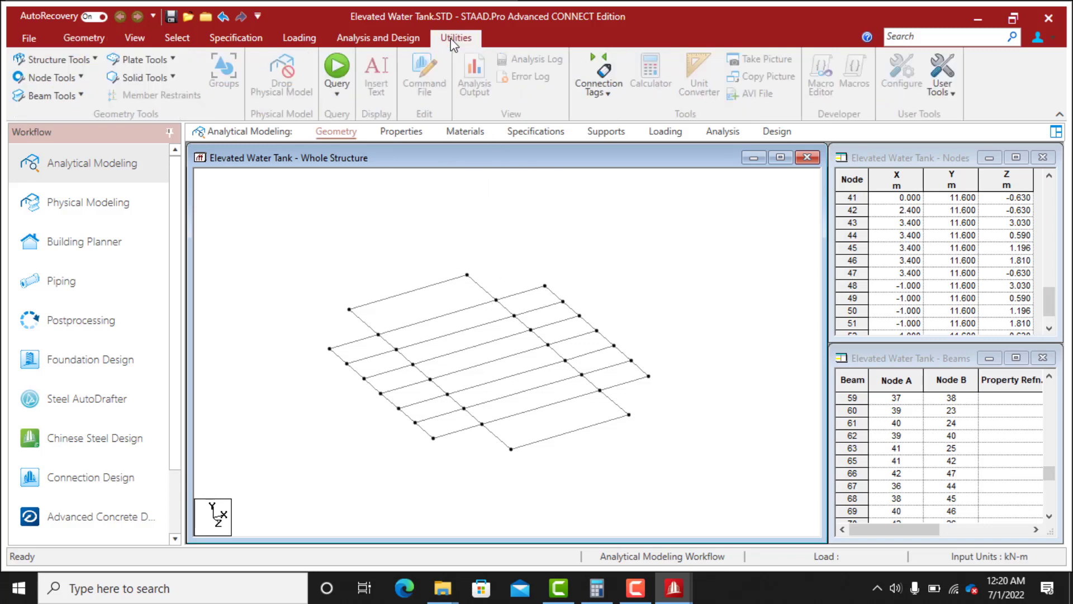
{"action": "left_click", "coordinate": [81, 79]}
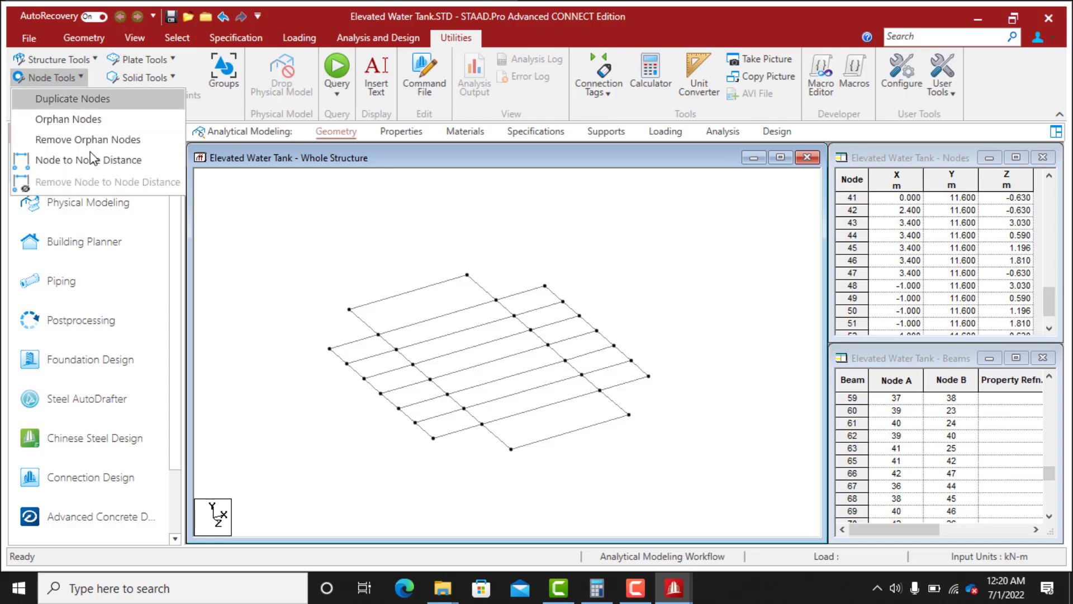
{"action": "left_click", "coordinate": [72, 159]}
{"action": "left_click", "coordinate": [496, 300]}
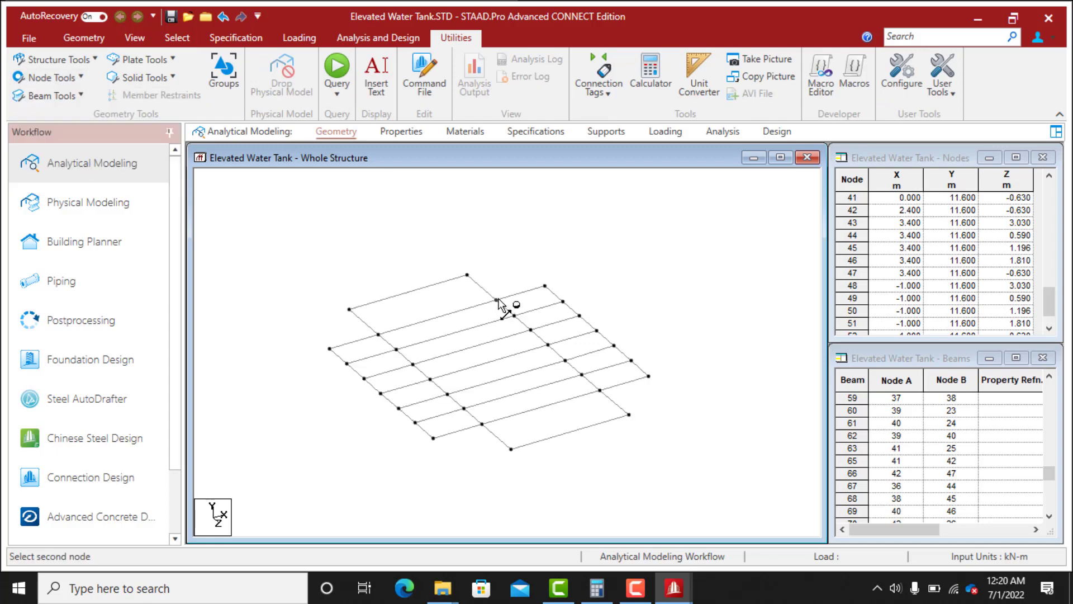
{"action": "left_click", "coordinate": [547, 285]}
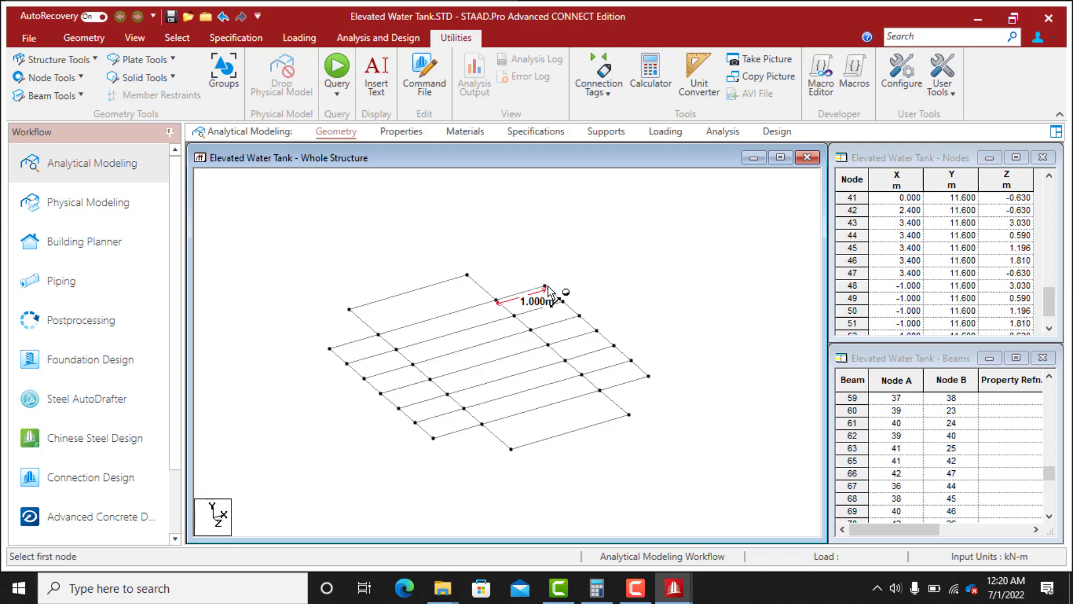
{"action": "left_click", "coordinate": [496, 301]}
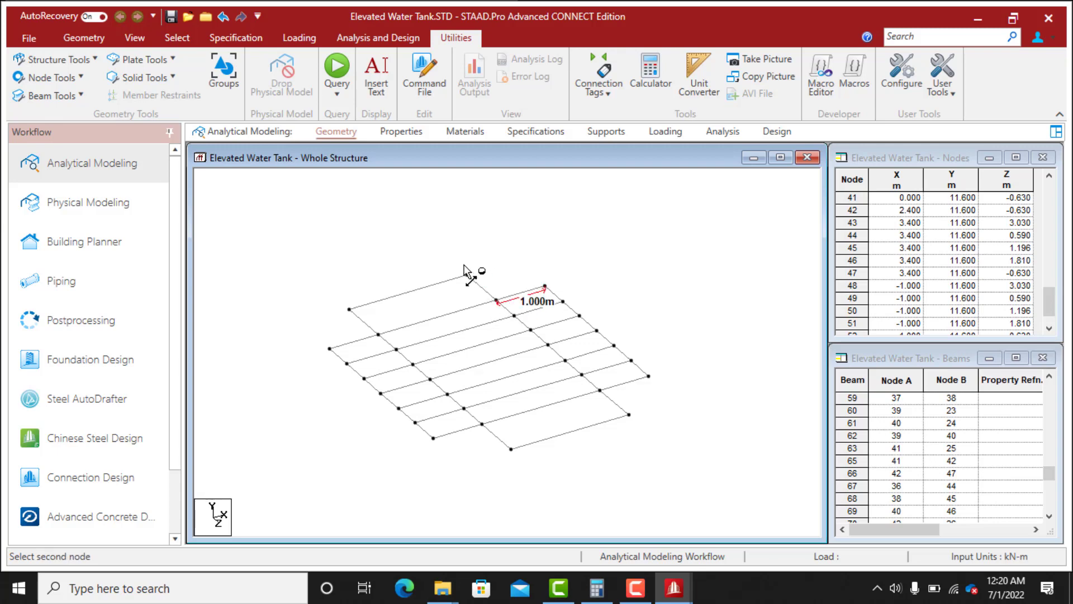
{"action": "left_click", "coordinate": [467, 274]}
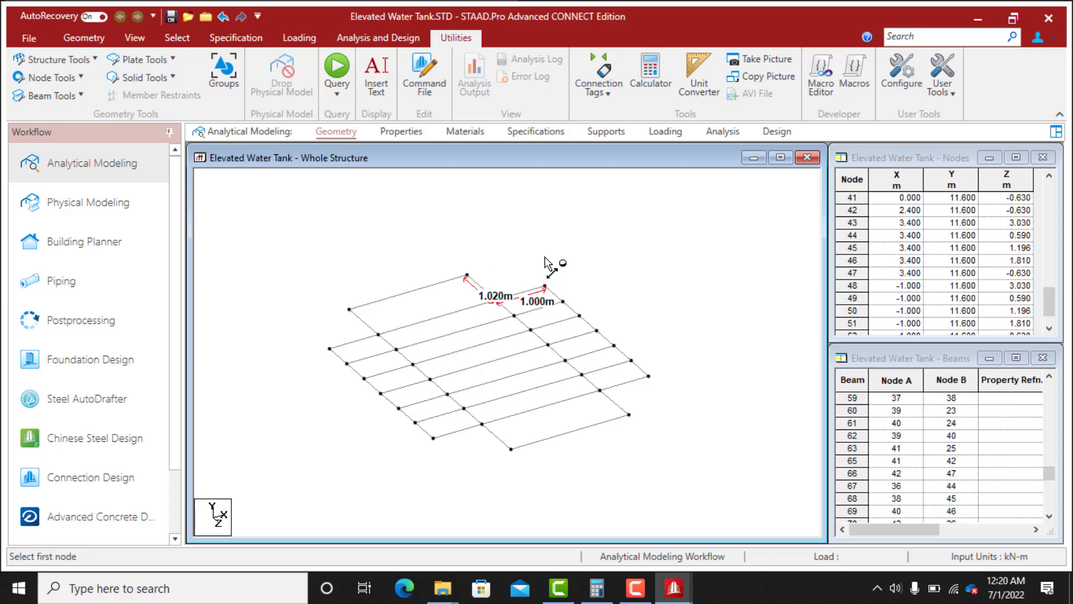
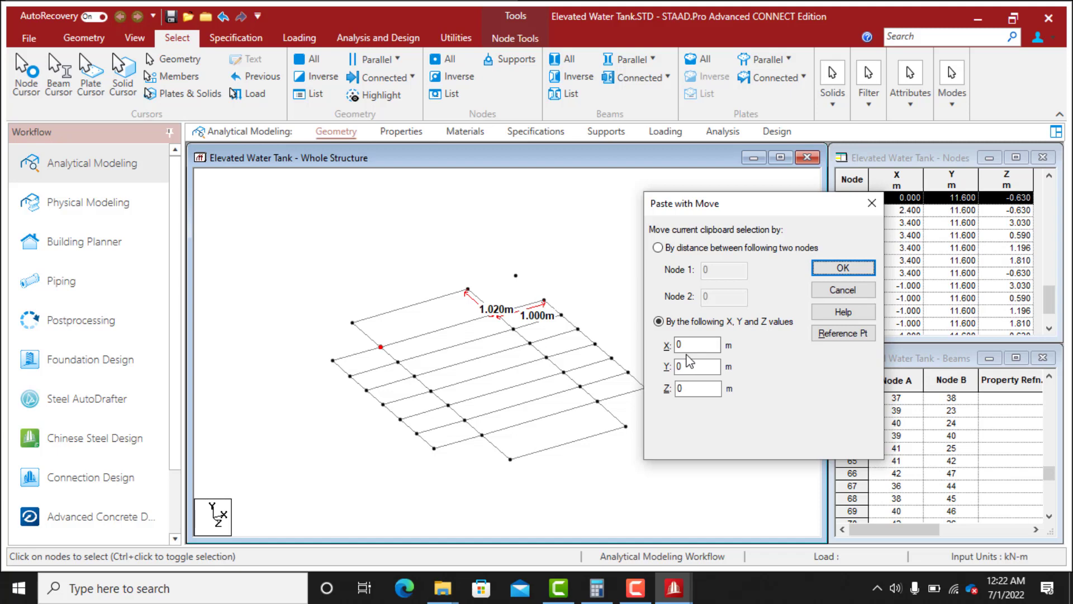
Paste the copied node 41 with an X offset of -1 m and a Z offset of -1.02 m
{"action": "left_click", "coordinate": [679, 365]}
{"action": "left_click", "coordinate": [687, 345]}
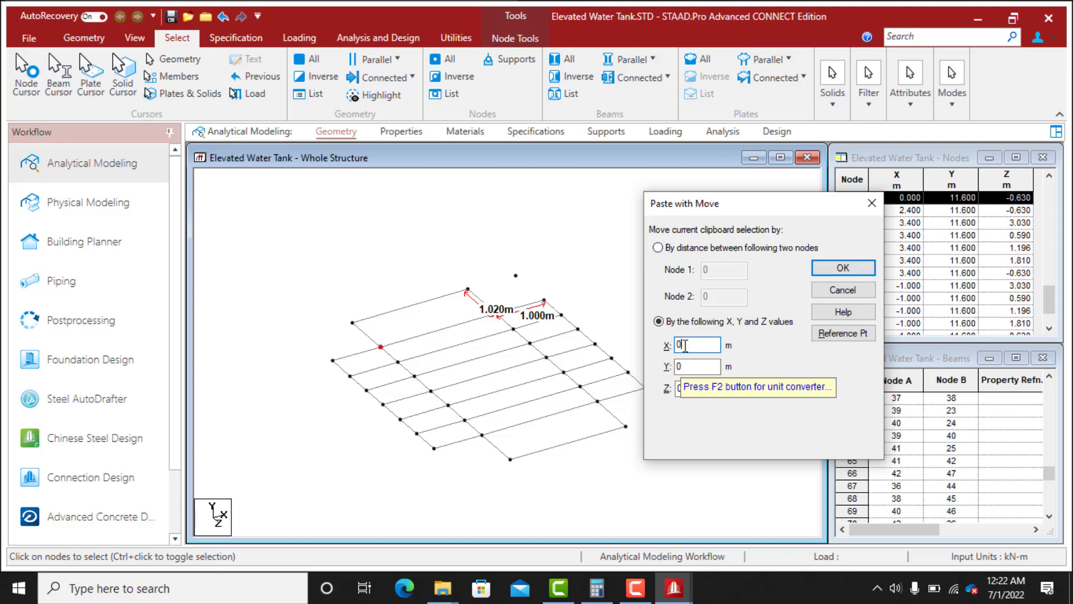
{"action": "double_click", "coordinate": [678, 345]}
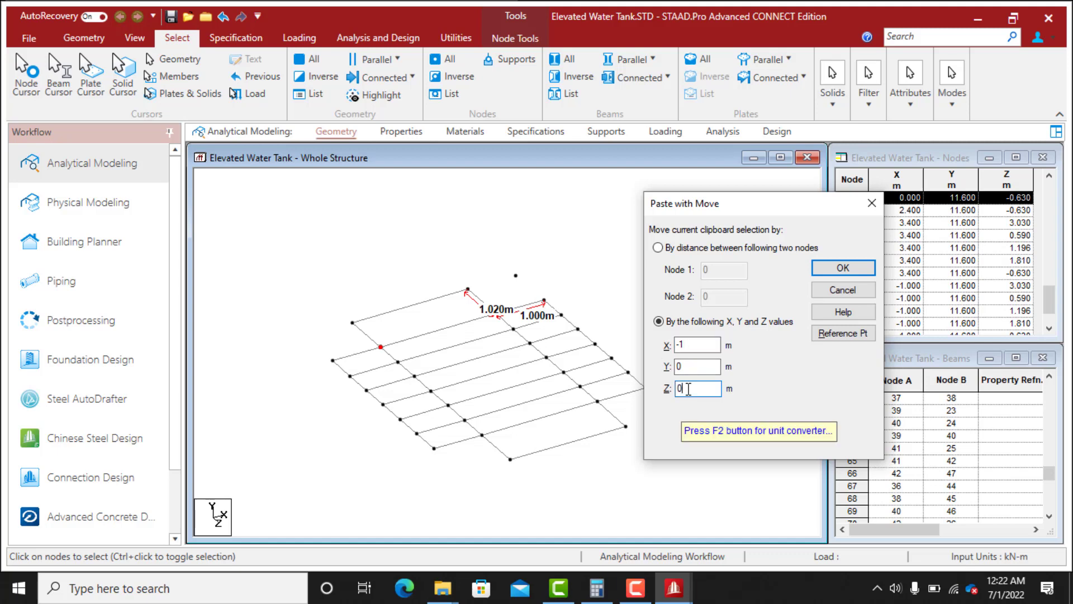
{"action": "left_click", "coordinate": [683, 390]}
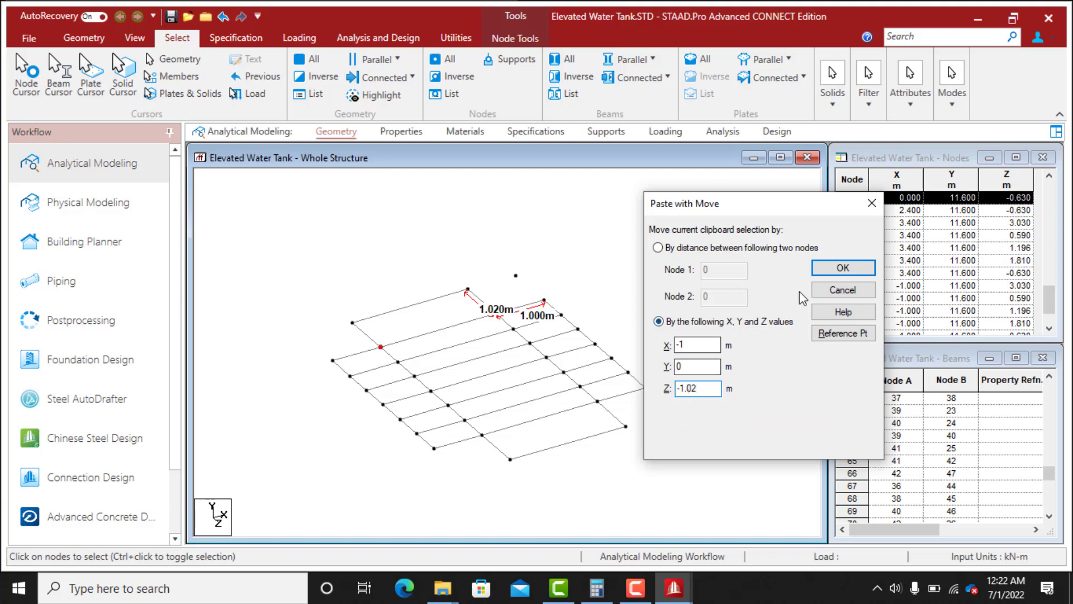
{"action": "left_click", "coordinate": [843, 269]}
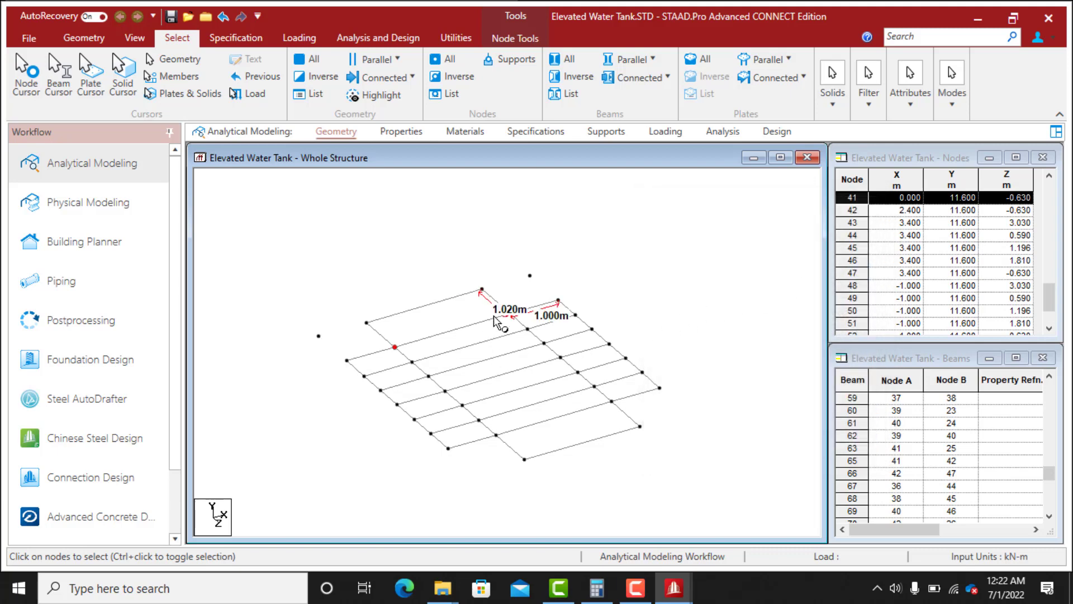
Copy node 33 and paste it with an X offset of -1 m and a positive Z offset, in line with end beam 27–28
{"action": "left_click", "coordinate": [496, 435]}
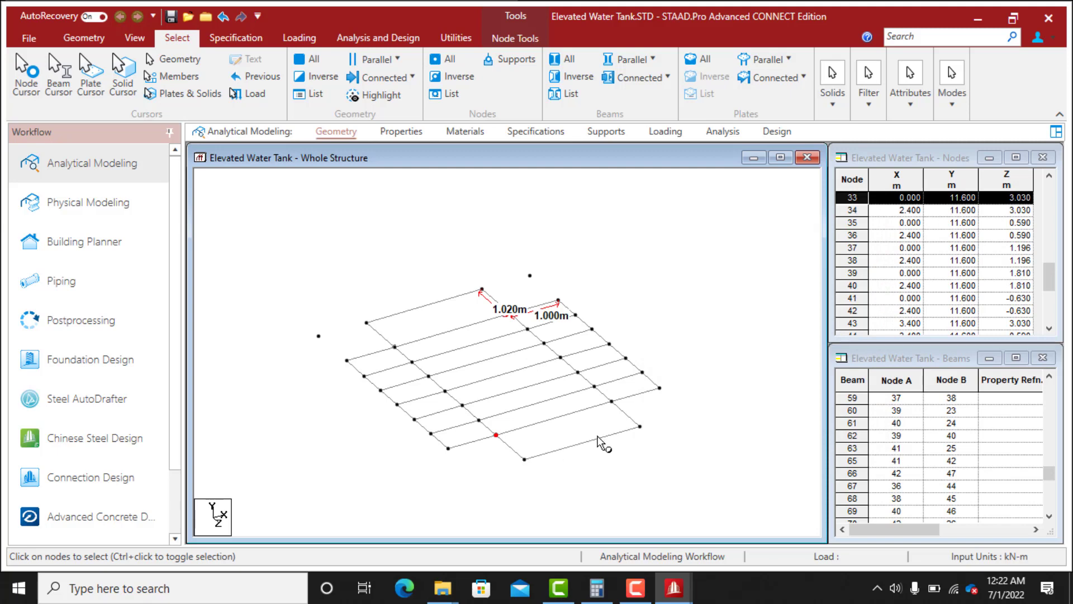
{"action": "key", "text": "ctrl+v"}
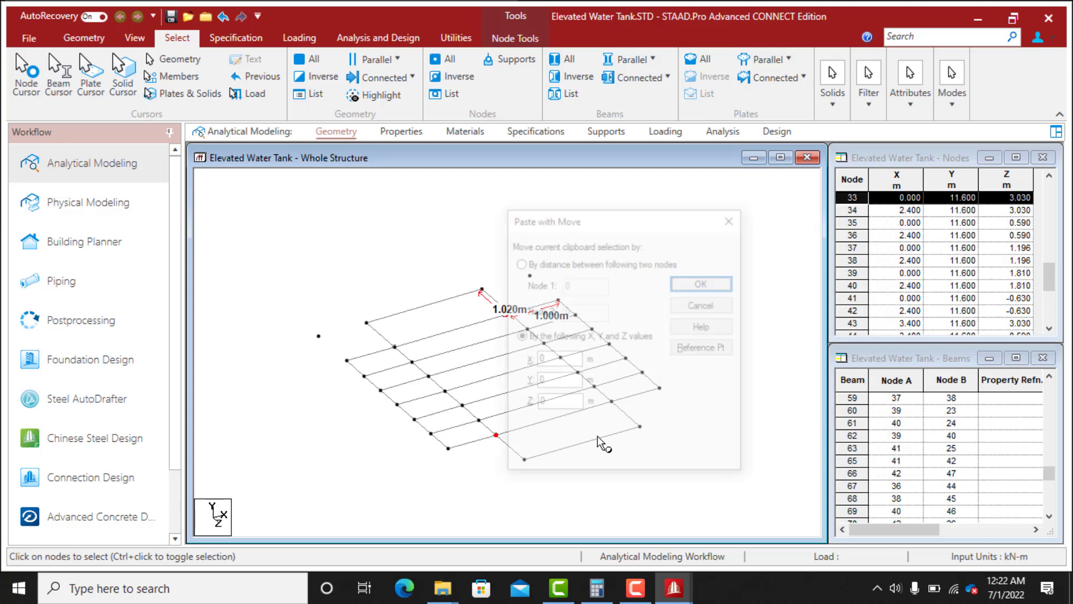
{"action": "left_click_drag", "start_coordinate": [597, 223], "coordinate": [725, 213]}
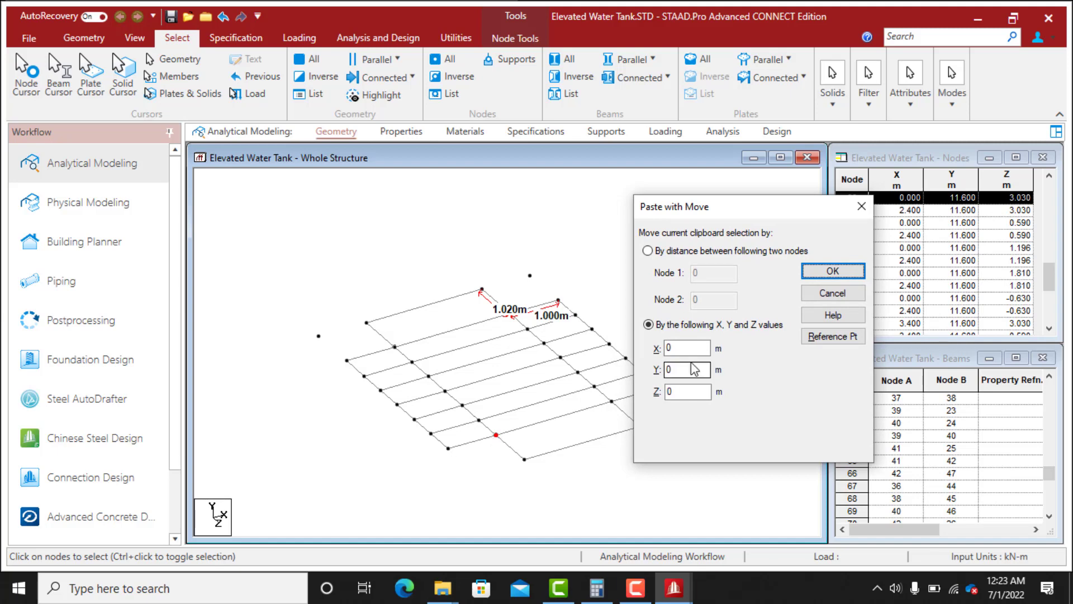
{"action": "left_click", "coordinate": [676, 348]}
{"action": "left_click_drag", "start_coordinate": [676, 348], "coordinate": [657, 354]}
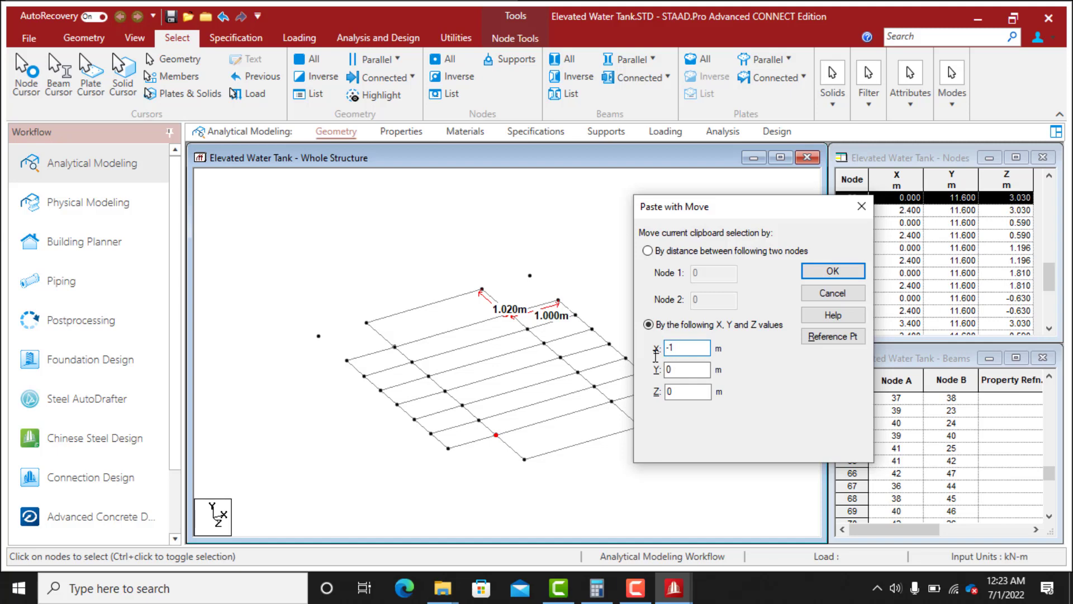
{"action": "left_click", "coordinate": [705, 391]}
{"action": "left_click_drag", "start_coordinate": [682, 395], "coordinate": [664, 400]}
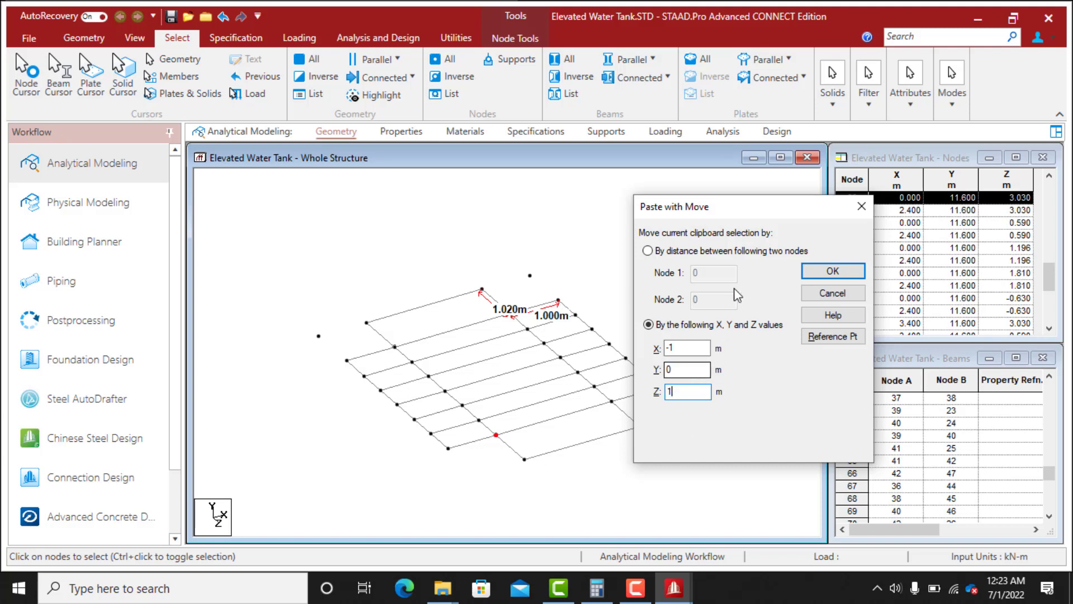
{"action": "left_click", "coordinate": [833, 271]}
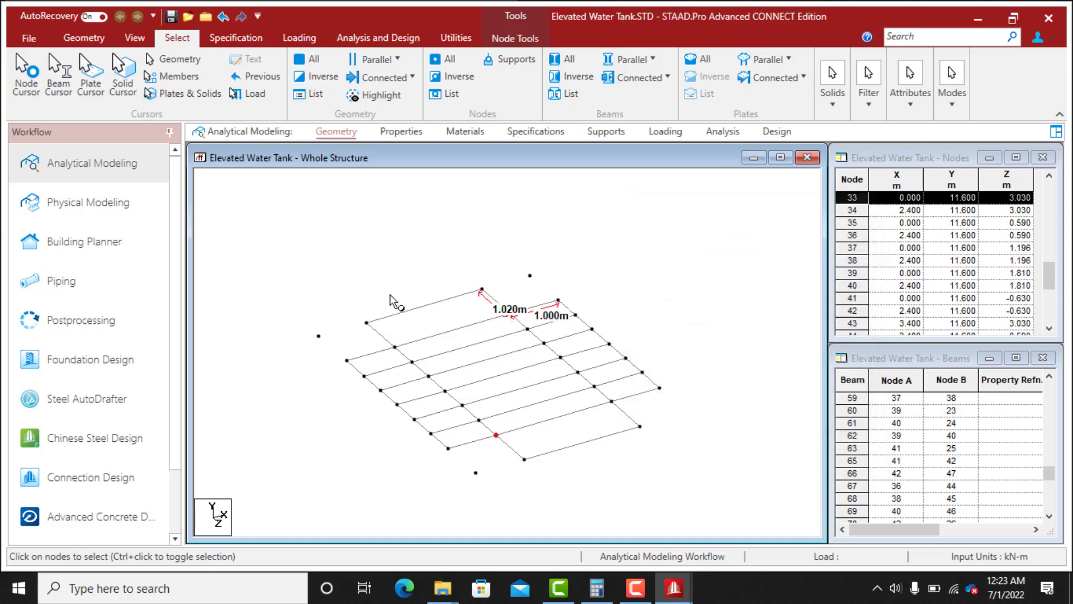
Copy node 34 and paste it with an X offset of 1 m and a Z offset of 1.02 m
{"action": "left_click", "coordinate": [612, 402]}
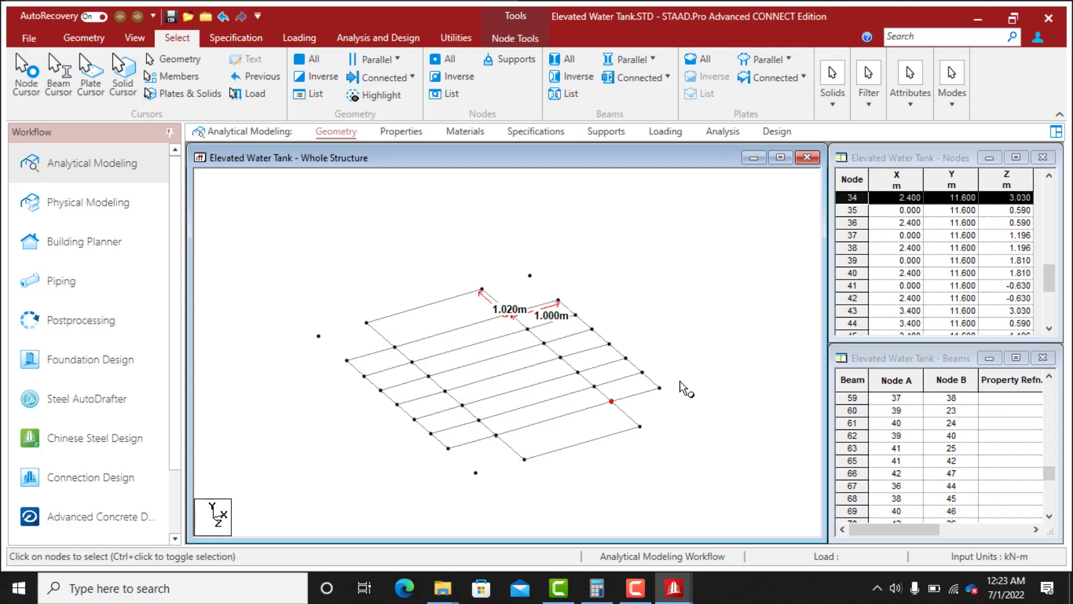
{"action": "key", "text": "ctrl+v"}
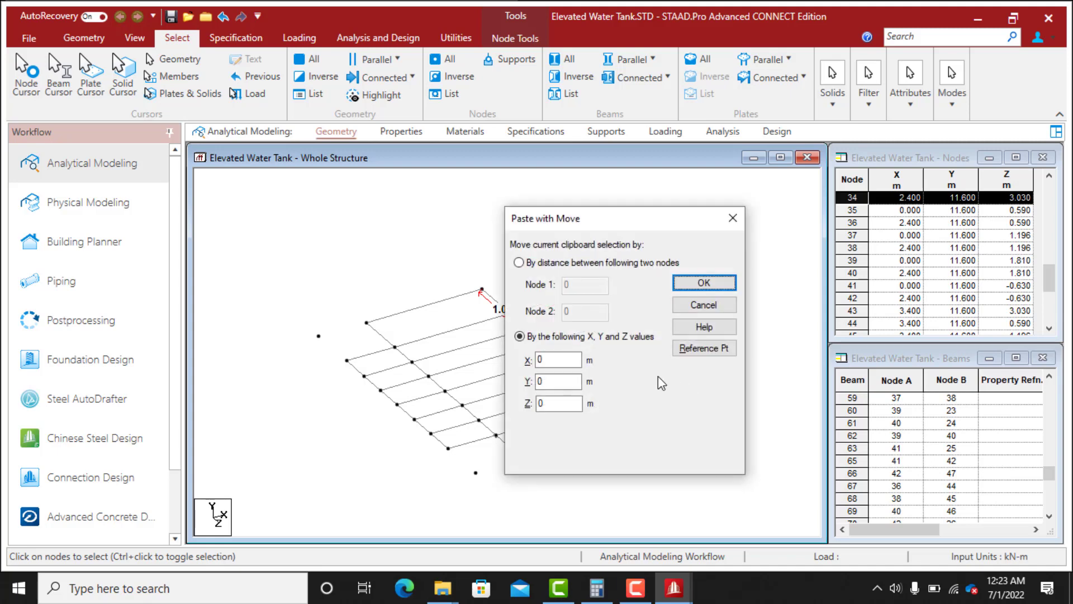
{"action": "left_click_drag", "start_coordinate": [648, 220], "coordinate": [850, 242]}
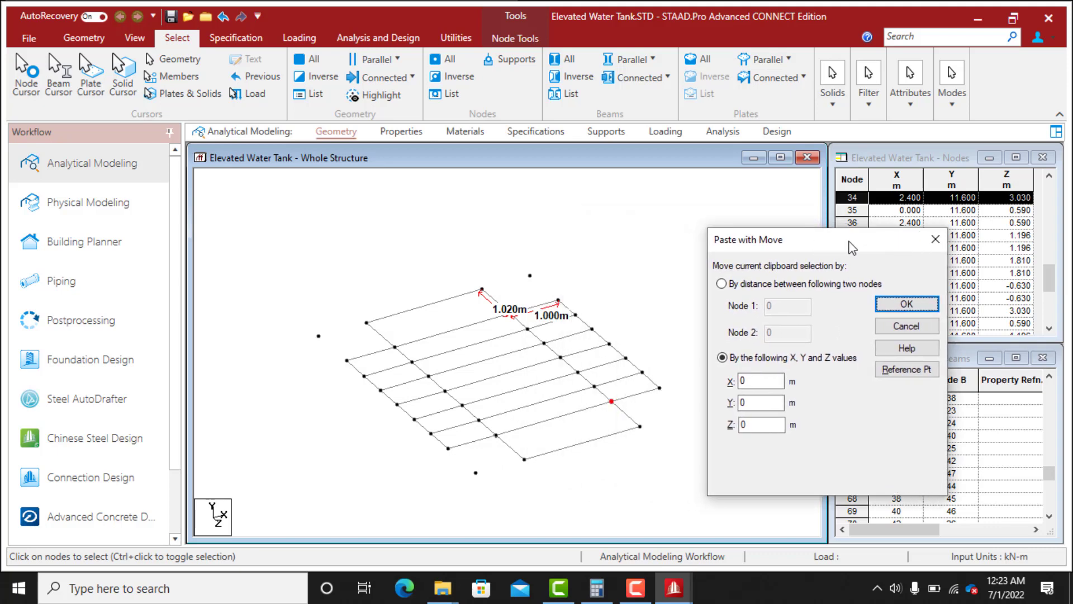
{"action": "left_click", "coordinate": [753, 403]}
{"action": "left_click", "coordinate": [752, 383]}
{"action": "double_click", "coordinate": [744, 381]}
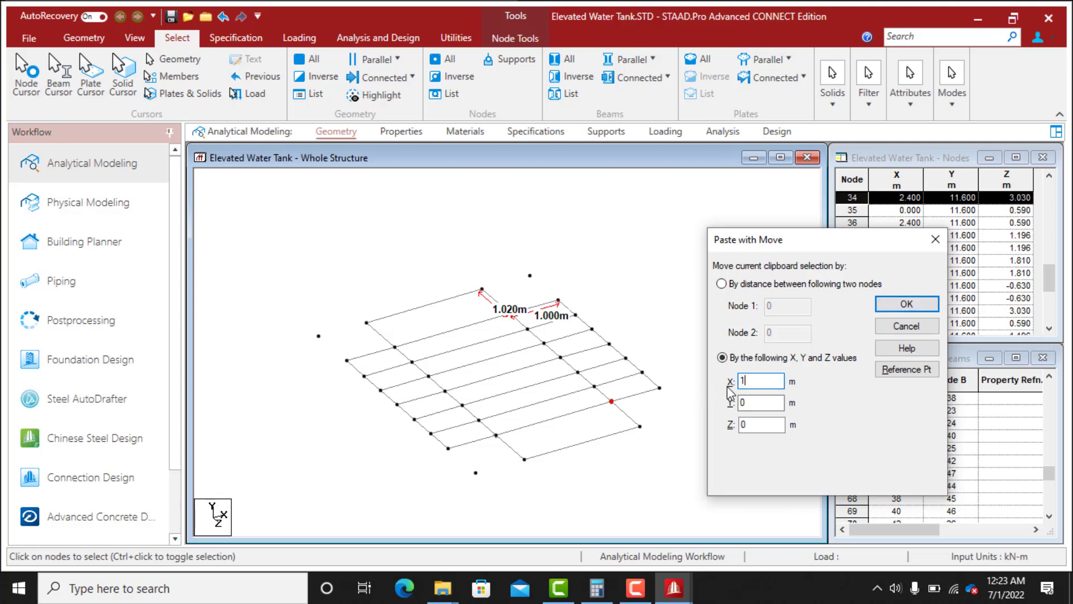
{"action": "type", "text": "1"}
{"action": "double_click", "coordinate": [746, 424]}
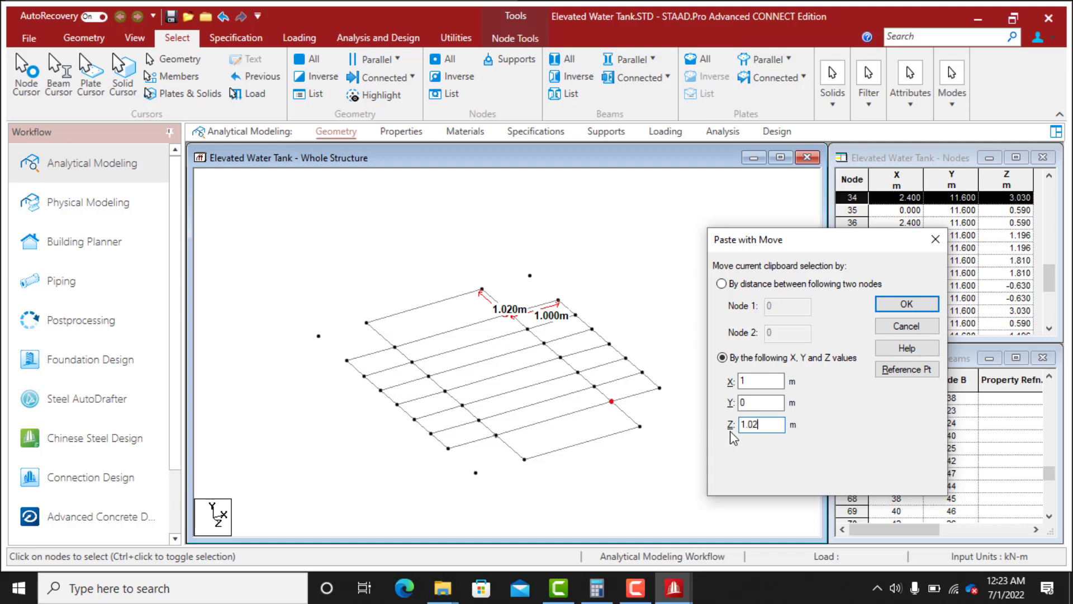
{"action": "left_click", "coordinate": [906, 304]}
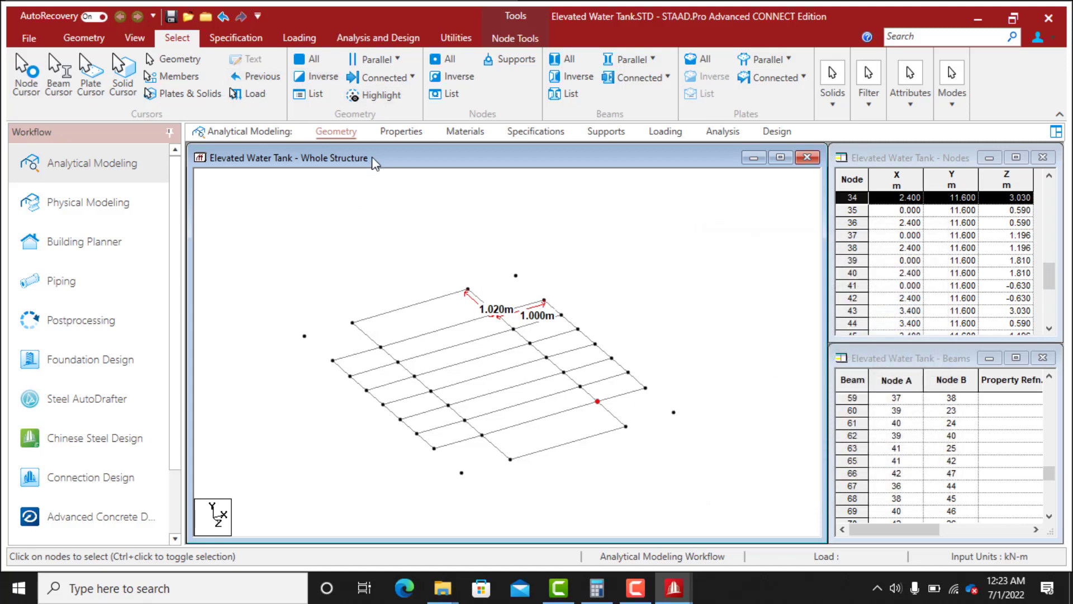
Add beams from the four new corner nodes to the adjacent overhang edge nodes, closing the platform outline at every corner
{"action": "left_click", "coordinate": [81, 37]}
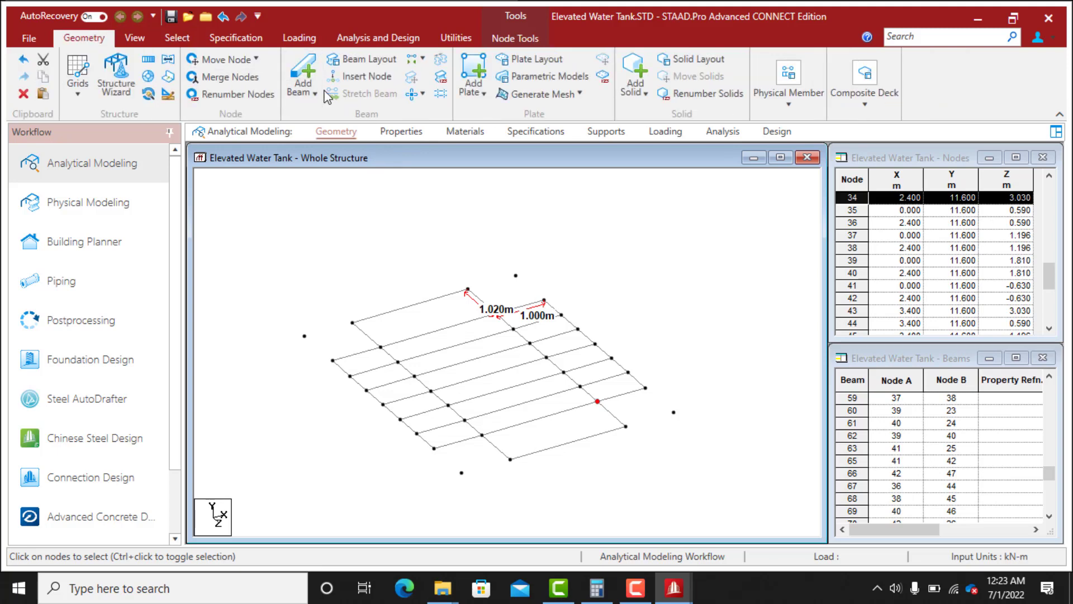
{"action": "left_click", "coordinate": [303, 72]}
{"action": "left_click_drag", "start_coordinate": [353, 322], "coordinate": [333, 361]}
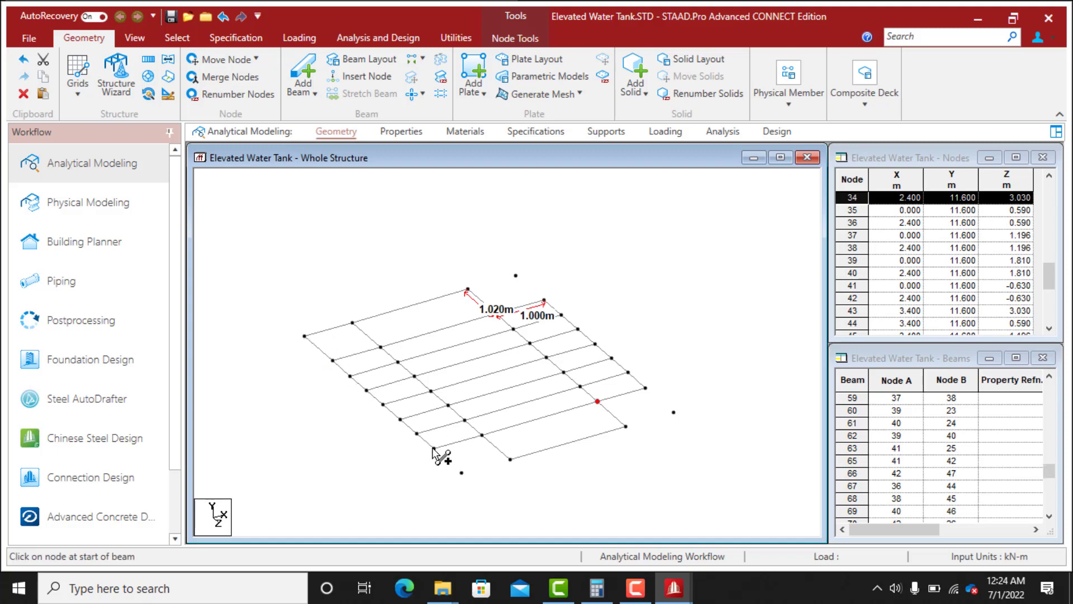
{"action": "left_click_drag", "start_coordinate": [434, 448], "coordinate": [510, 460]}
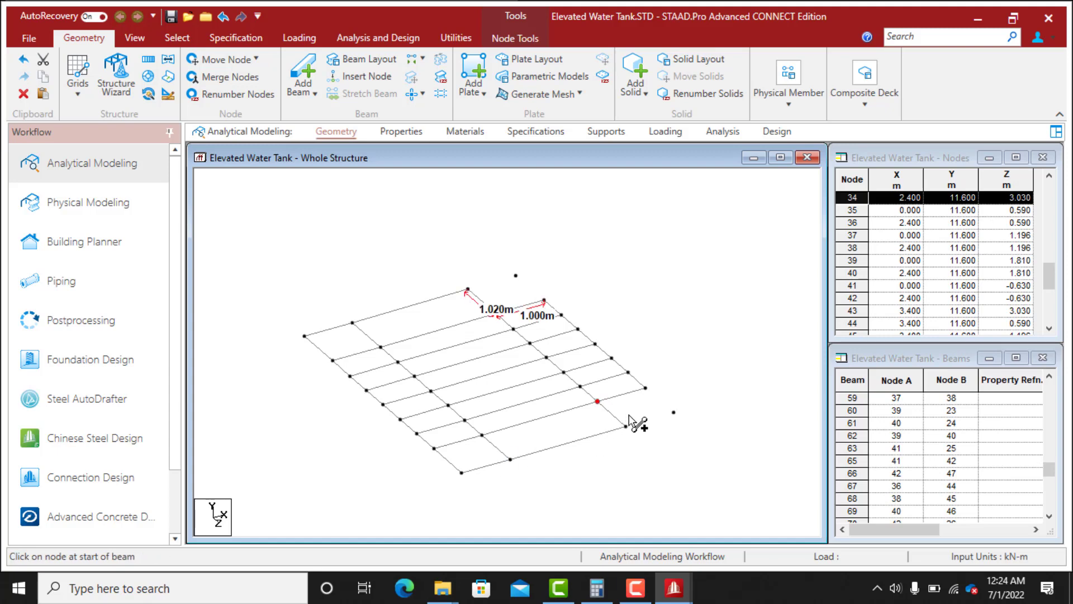
{"action": "left_click_drag", "start_coordinate": [625, 426], "coordinate": [645, 388]}
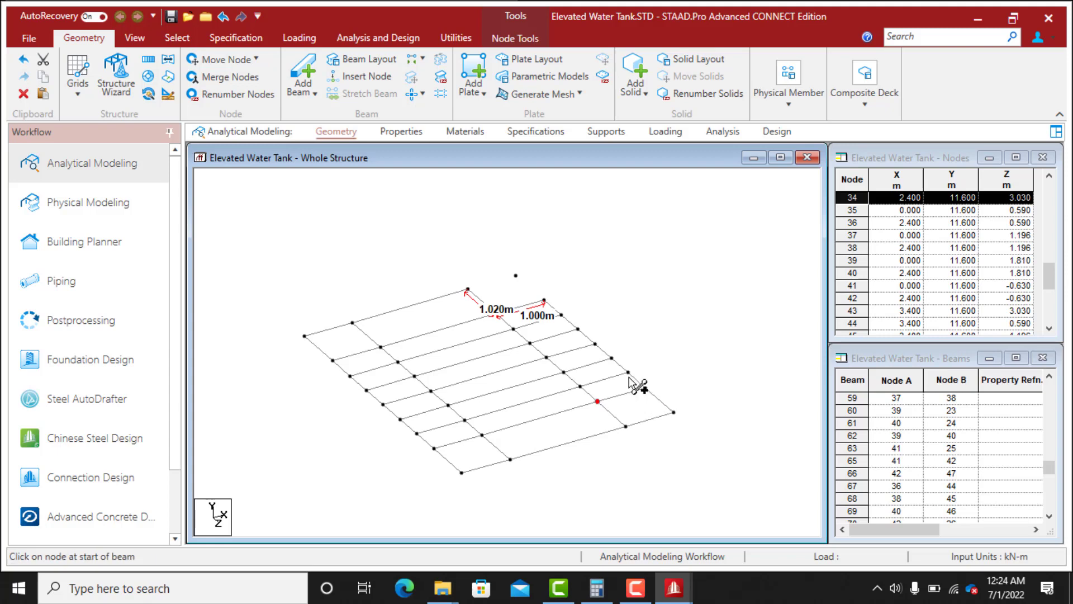
{"action": "left_click_drag", "start_coordinate": [468, 290], "coordinate": [544, 300]}
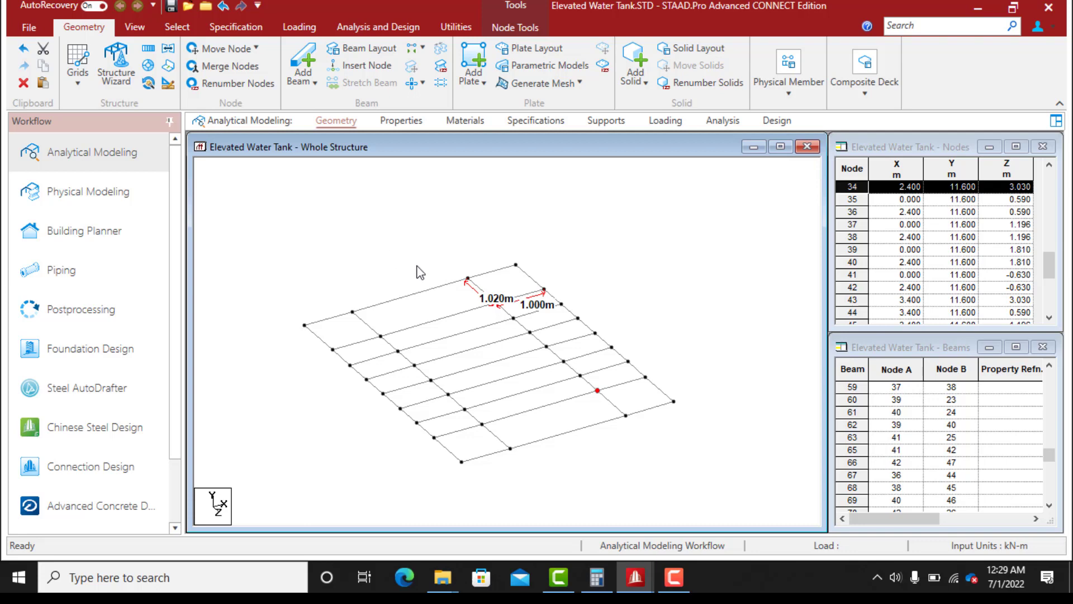
Copy all perimeter nodes of the top platform and paste them with a Y offset of 1 m
{"action": "left_click", "coordinate": [178, 28]}
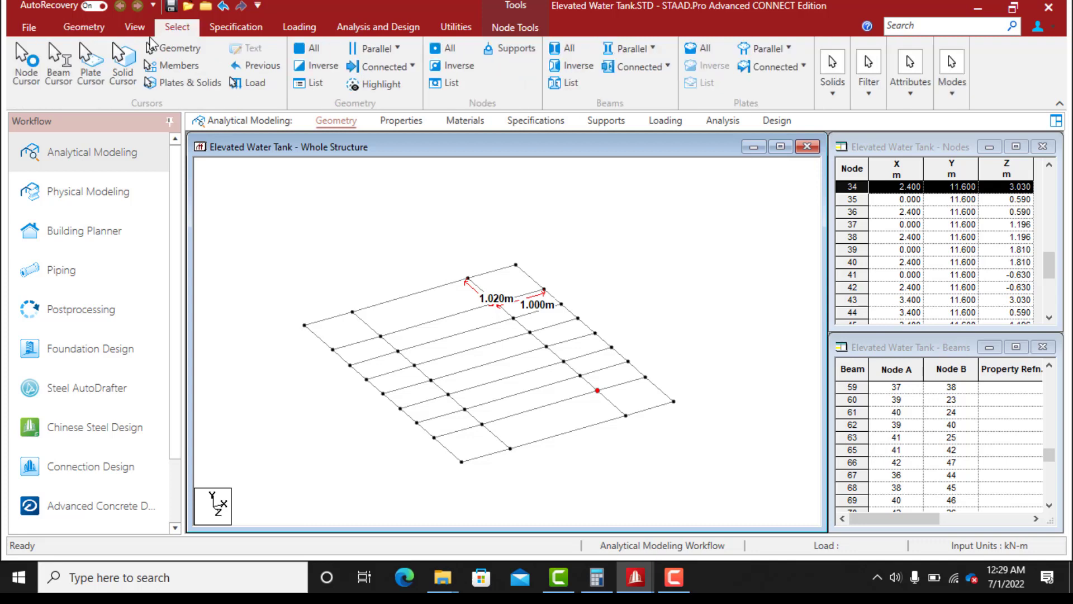
{"action": "left_click", "coordinate": [27, 63]}
{"action": "left_click", "coordinate": [304, 325]}
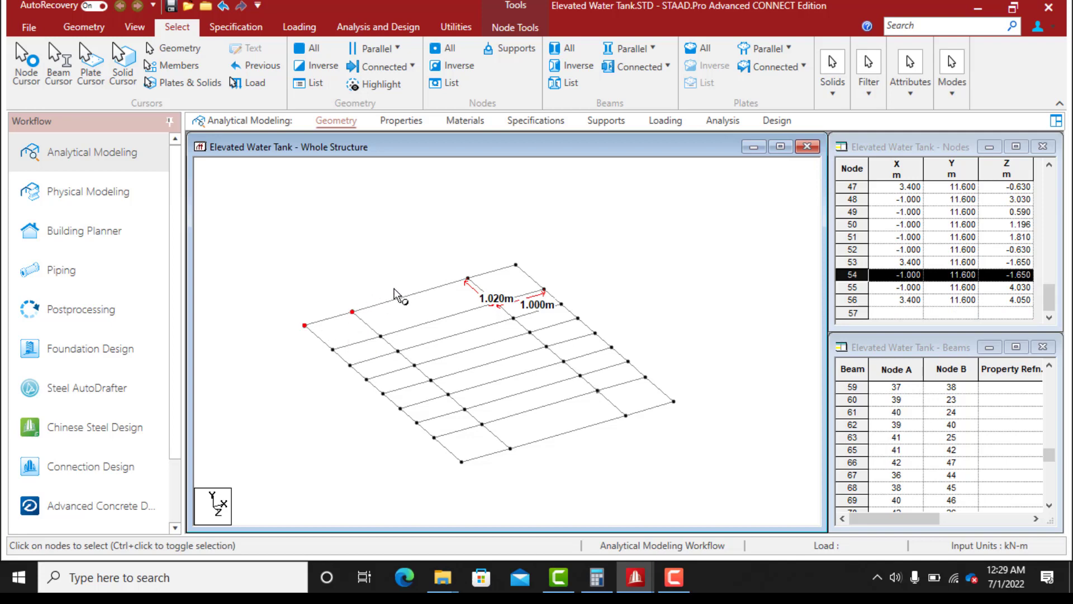
{"action": "left_click", "coordinate": [515, 265], "text": "ctrl"}
{"action": "left_click", "coordinate": [545, 290], "text": "ctrl"}
{"action": "left_click", "coordinate": [578, 318], "text": "ctrl"}
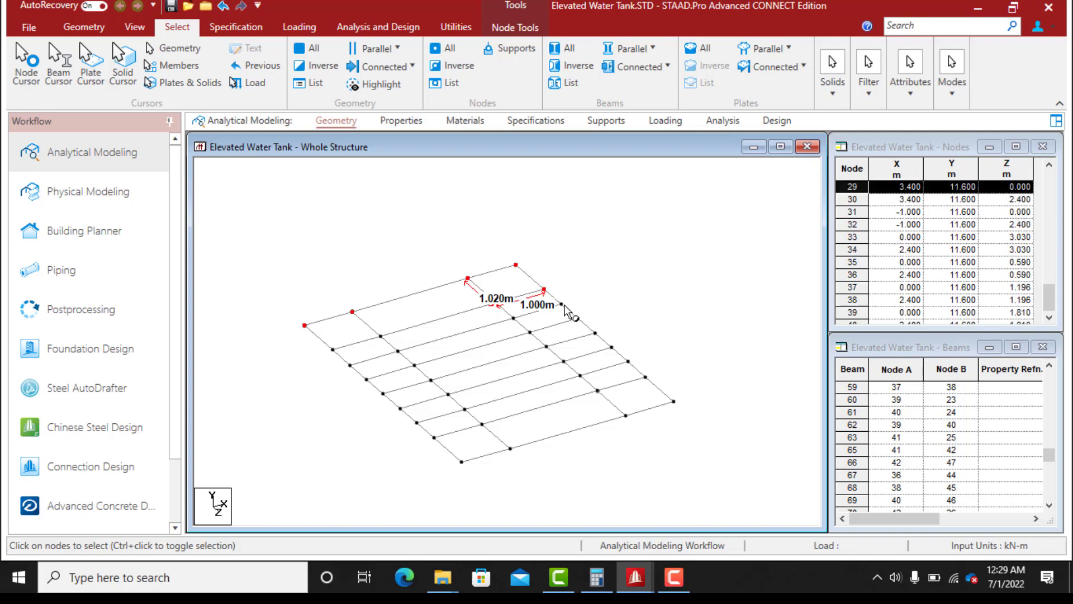
{"action": "left_click", "coordinate": [596, 335], "text": "ctrl"}
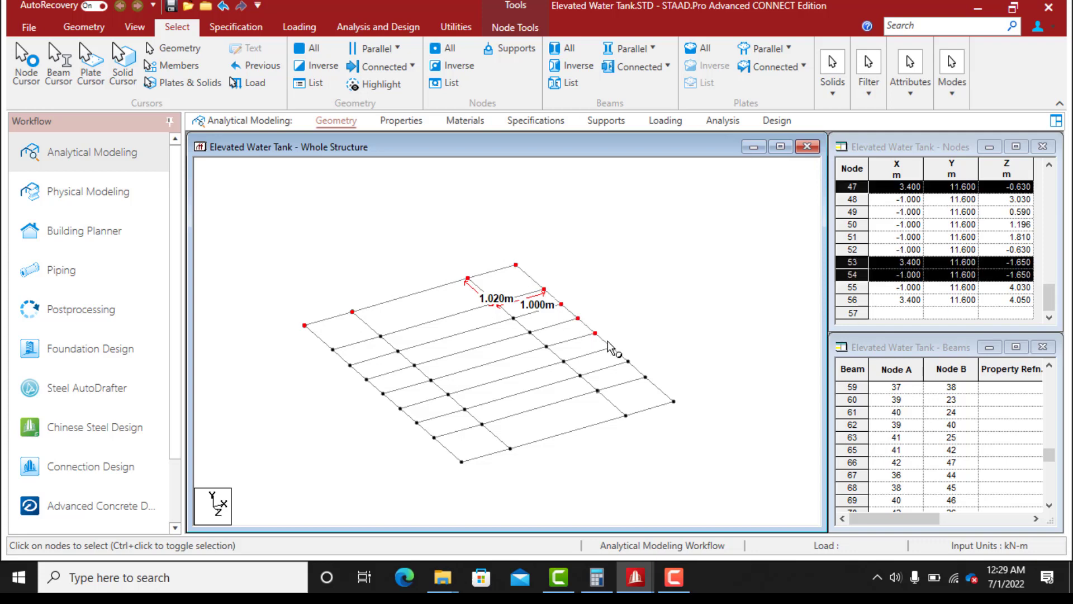
{"action": "left_click", "coordinate": [612, 348], "text": "ctrl"}
{"action": "left_click", "coordinate": [628, 362], "text": "ctrl"}
{"action": "left_click", "coordinate": [646, 377], "text": "ctrl"}
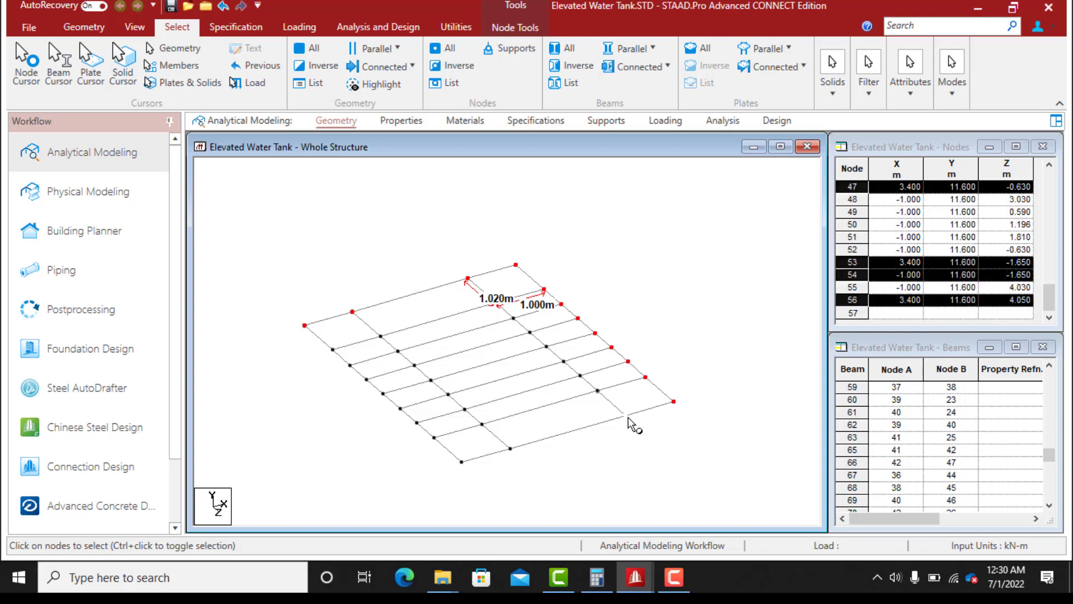
{"action": "left_click", "coordinate": [461, 462], "text": "ctrl"}
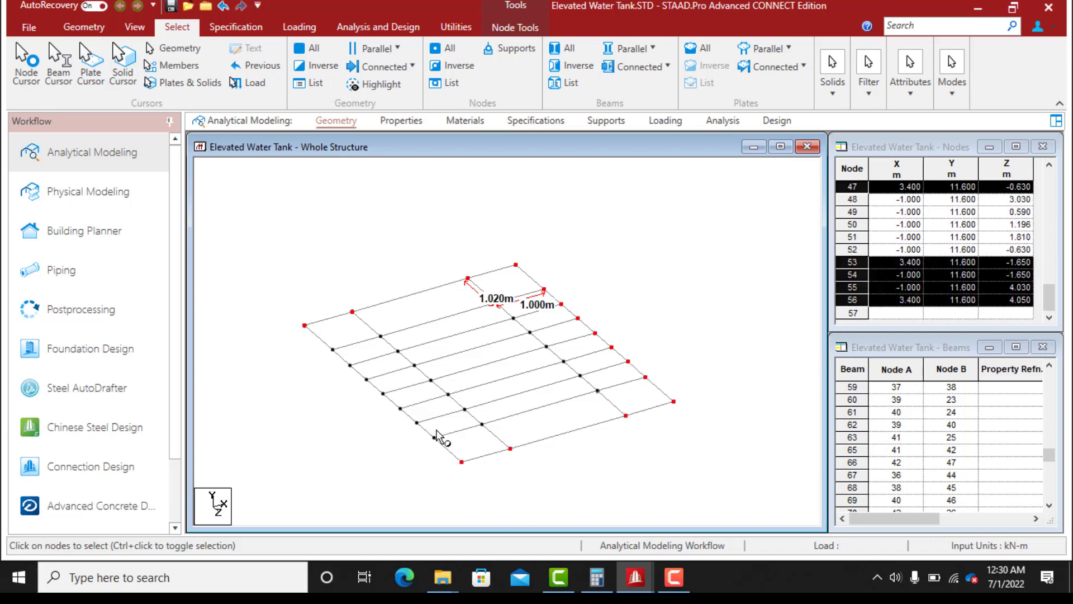
{"action": "left_click", "coordinate": [432, 438], "text": "ctrl"}
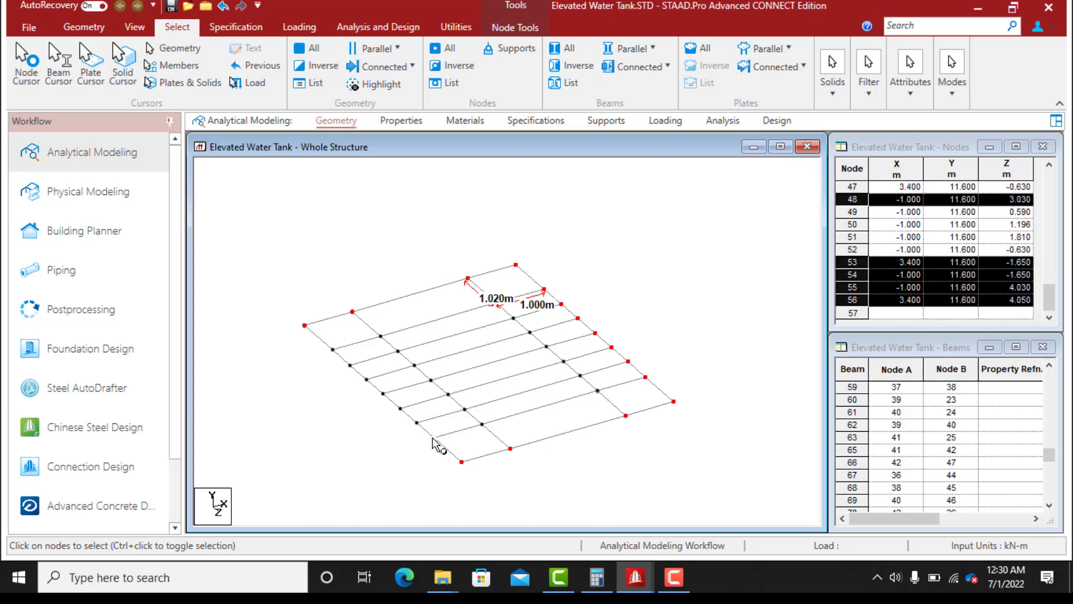
{"action": "left_click", "coordinate": [400, 408], "text": "ctrl"}
{"action": "left_click", "coordinate": [382, 393], "text": "ctrl"}
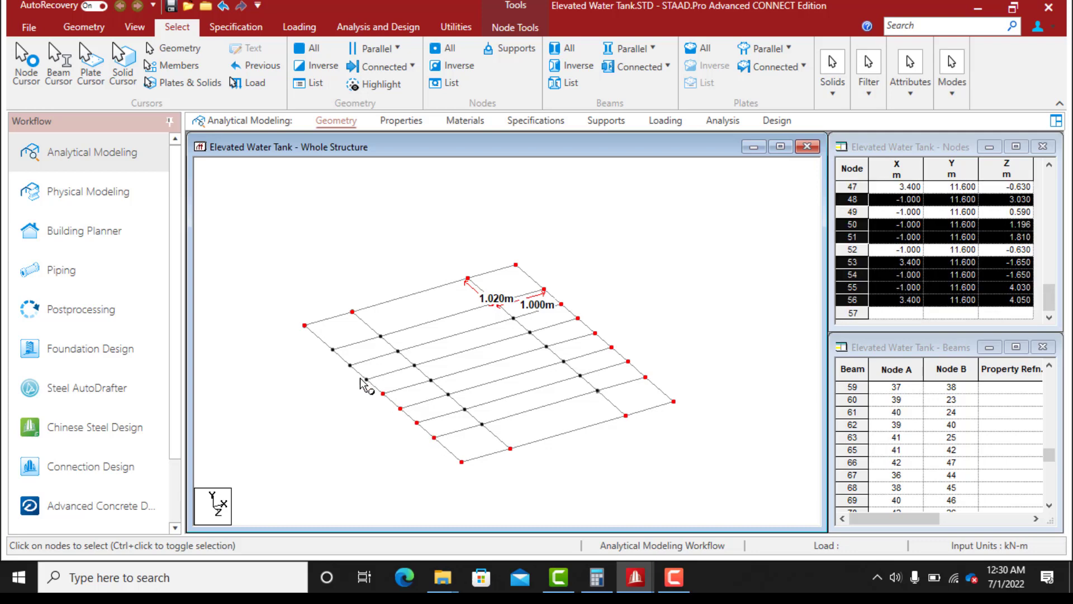
{"action": "left_click", "coordinate": [366, 379], "text": "ctrl"}
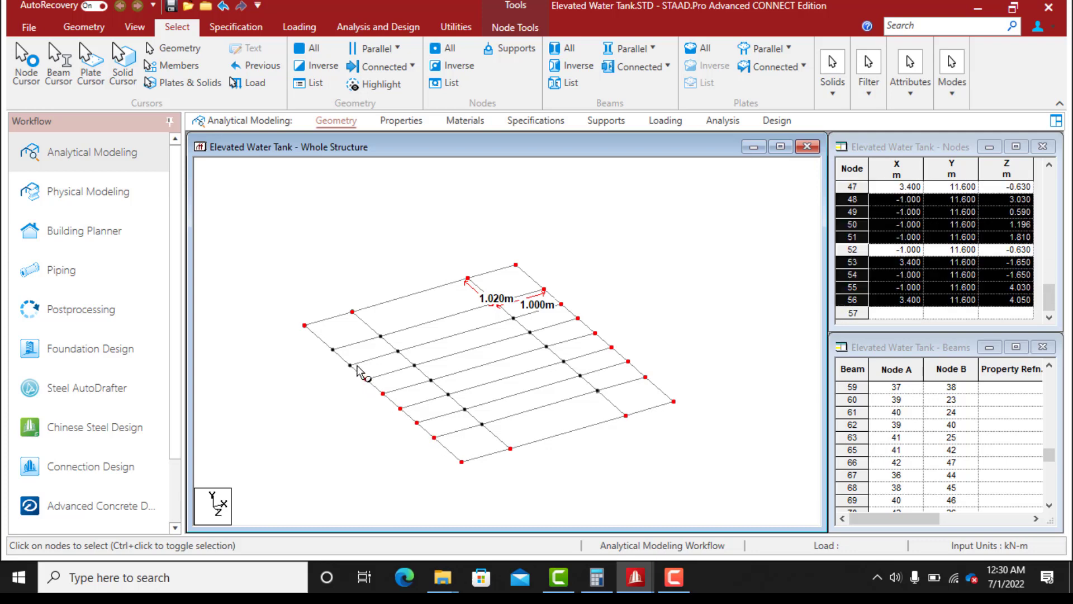
{"action": "left_click", "coordinate": [333, 350], "text": "ctrl"}
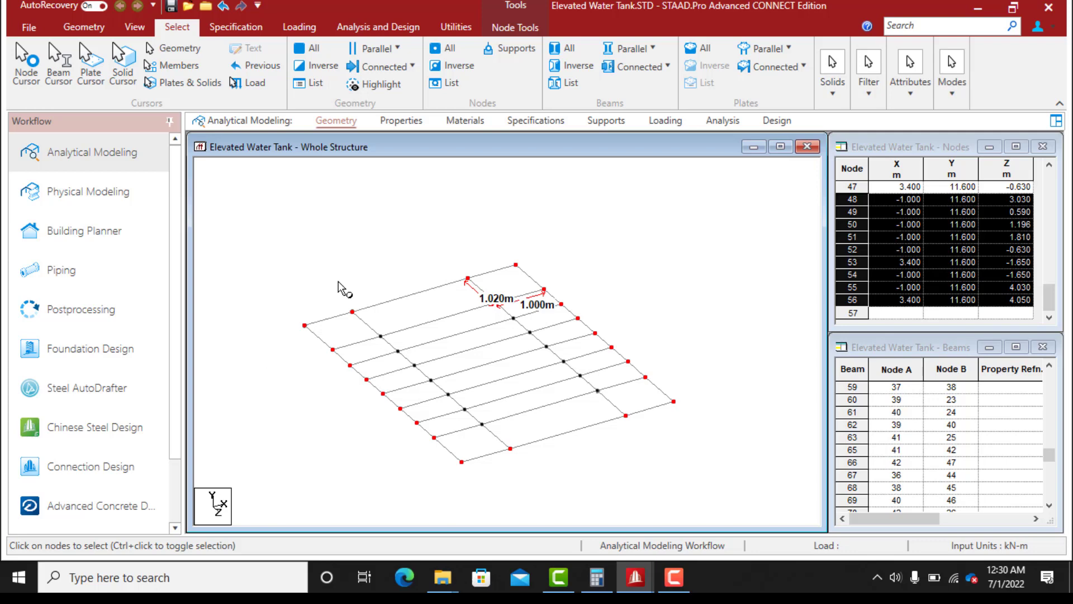
{"action": "key", "text": "ctrl+v"}
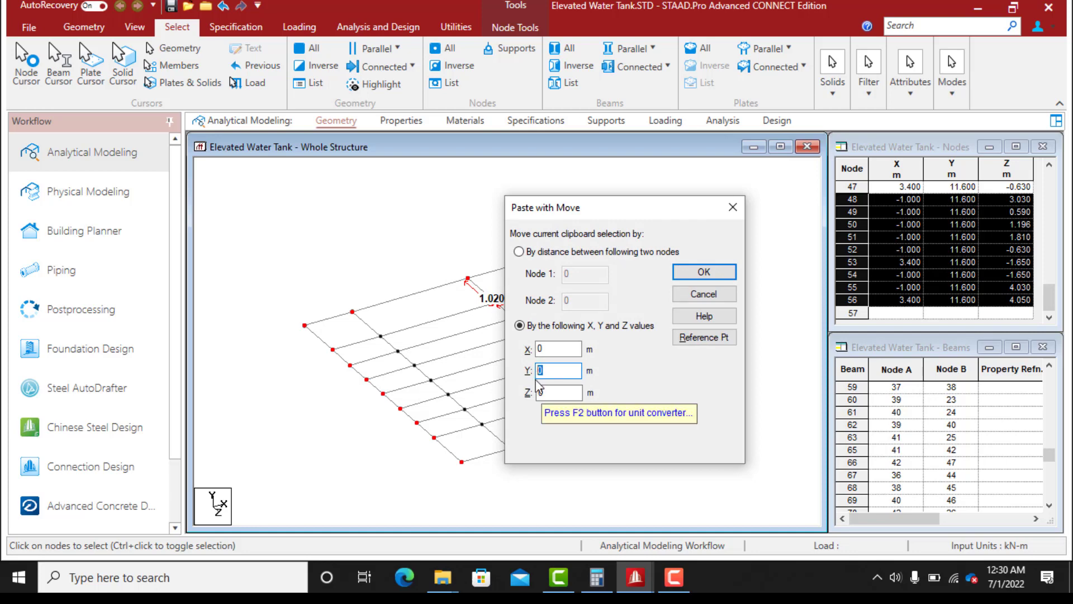
{"action": "left_click", "coordinate": [704, 272]}
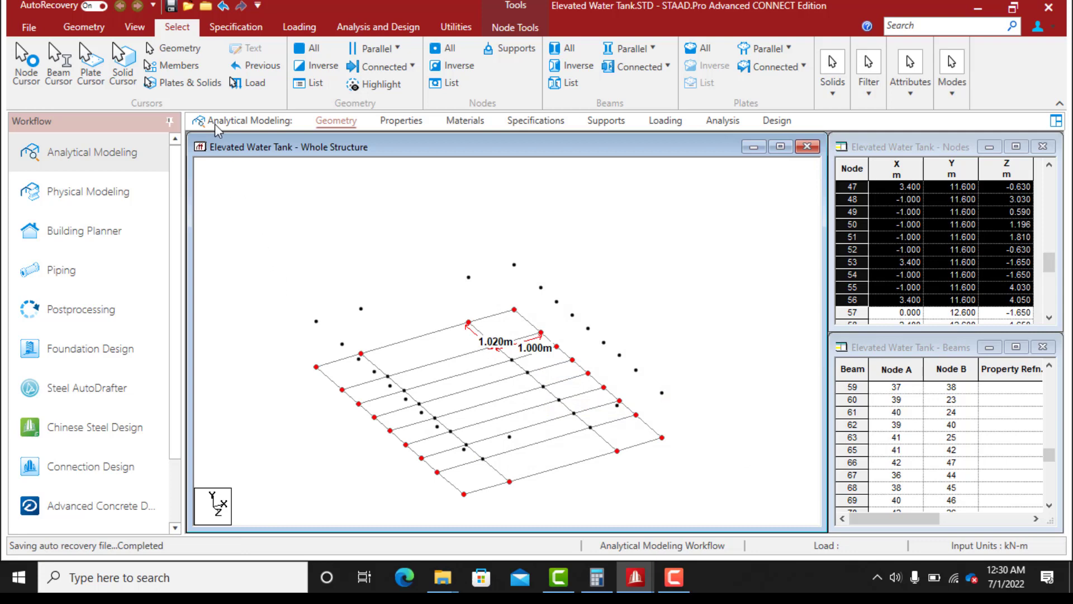
Add vertical post beams up to the raised nodes along the Z = -1.65 m edge and at node 52
{"action": "left_click", "coordinate": [84, 27]}
{"action": "left_click", "coordinate": [302, 63]}
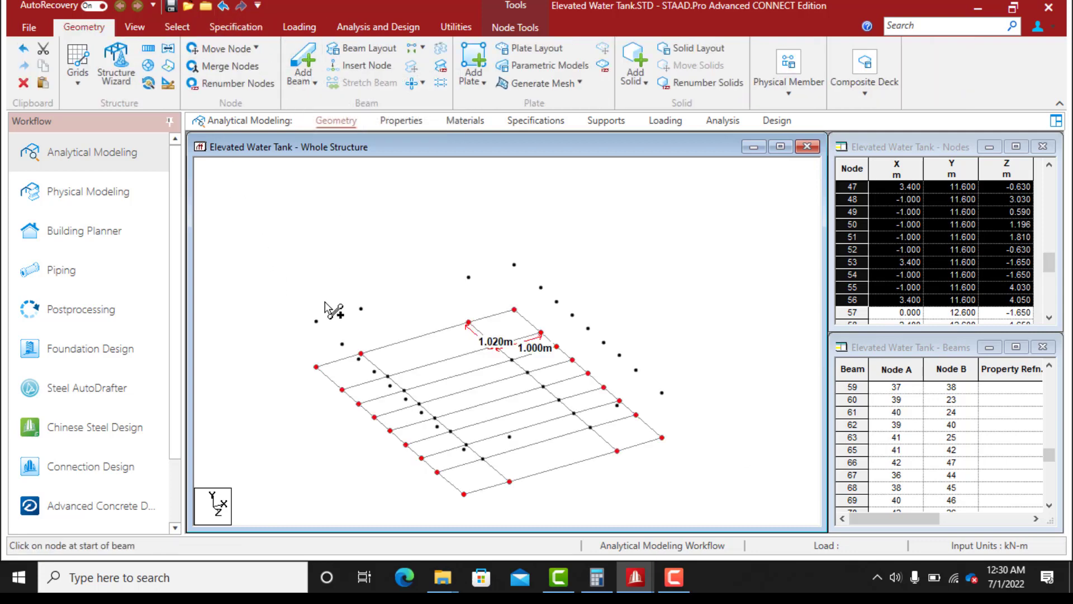
{"action": "left_click_drag", "start_coordinate": [316, 367], "coordinate": [313, 317]}
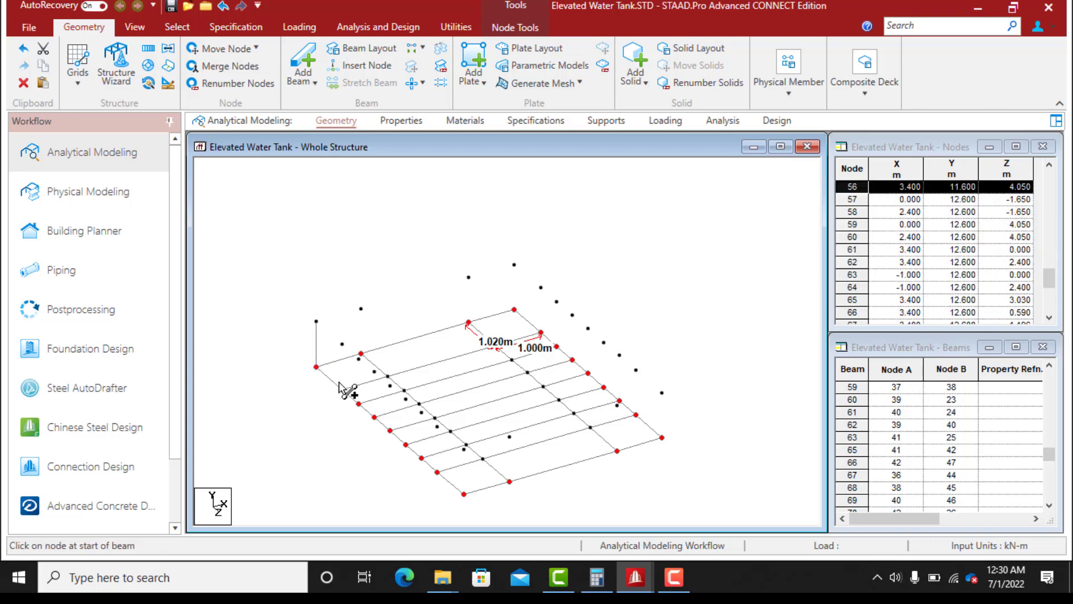
{"action": "left_click_drag", "start_coordinate": [342, 389], "coordinate": [361, 308]}
{"action": "left_click_drag", "start_coordinate": [469, 323], "coordinate": [468, 275]}
{"action": "left_click_drag", "start_coordinate": [514, 309], "coordinate": [514, 265]}
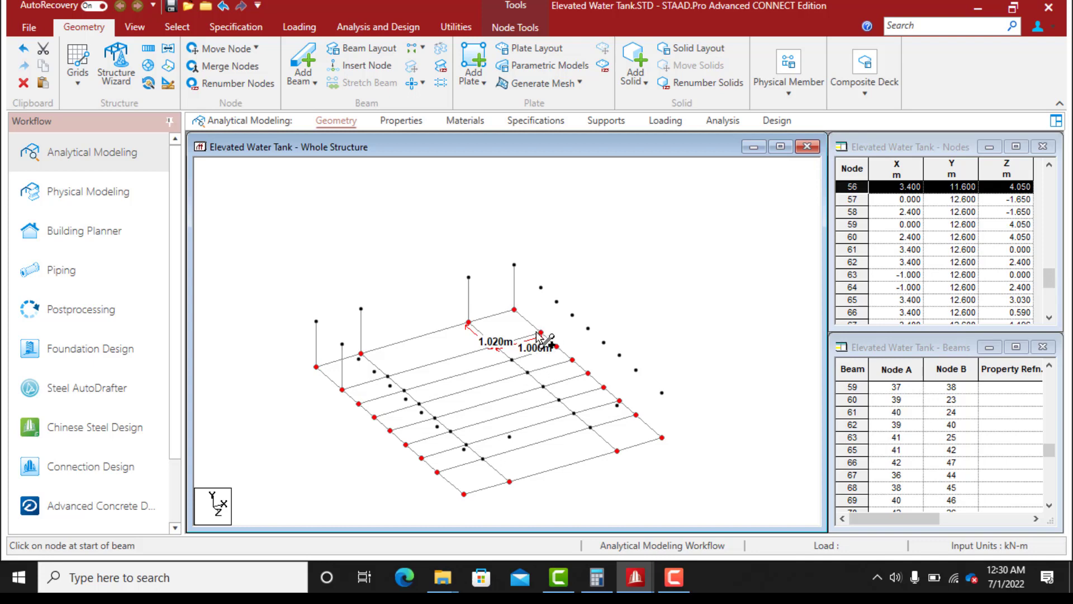
Add vertical post beams up to the raised nodes along the X = 3.4 m edge, including corner node 56
{"action": "left_click_drag", "start_coordinate": [541, 334], "coordinate": [541, 288]}
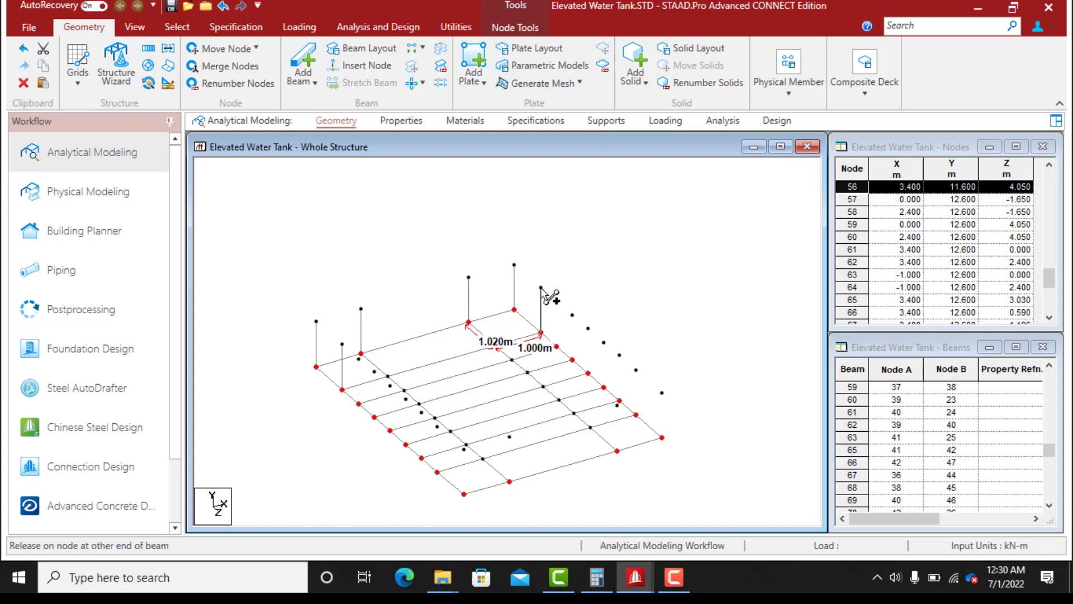
{"action": "left_click_drag", "start_coordinate": [558, 347], "coordinate": [557, 302]}
{"action": "left_click_drag", "start_coordinate": [572, 358], "coordinate": [571, 315]}
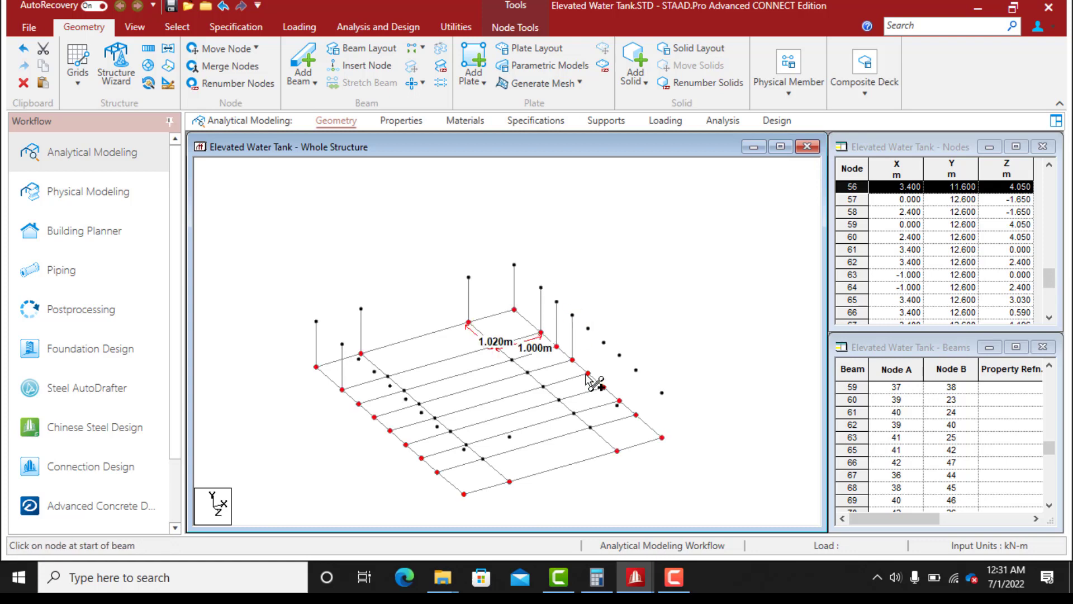
{"action": "left_click_drag", "start_coordinate": [588, 371], "coordinate": [588, 329]}
{"action": "left_click_drag", "start_coordinate": [605, 386], "coordinate": [603, 341]}
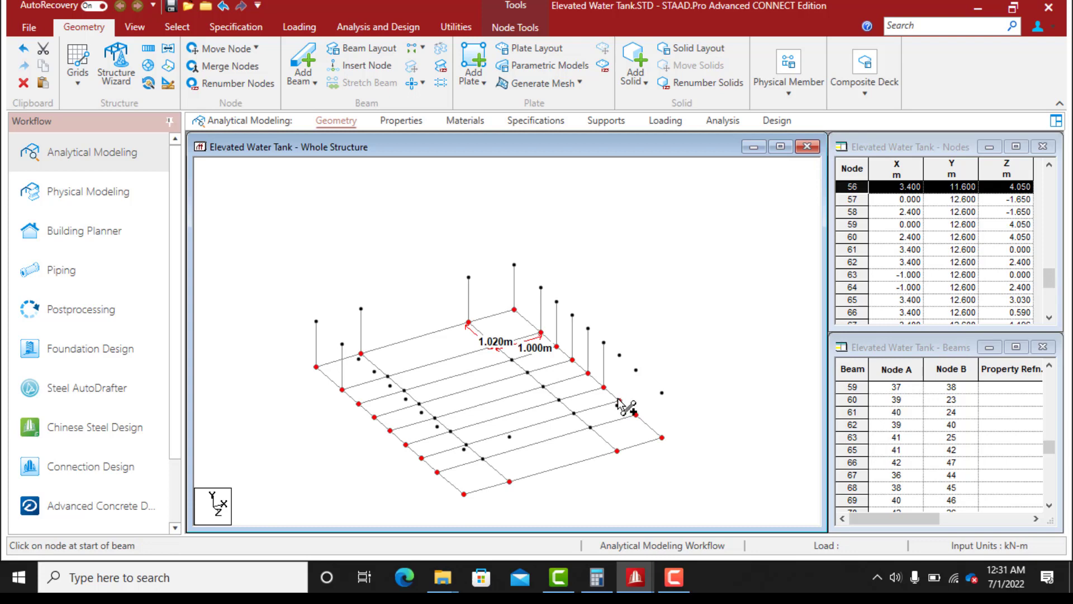
{"action": "left_click_drag", "start_coordinate": [618, 400], "coordinate": [619, 355]}
{"action": "left_click_drag", "start_coordinate": [636, 414], "coordinate": [636, 369]}
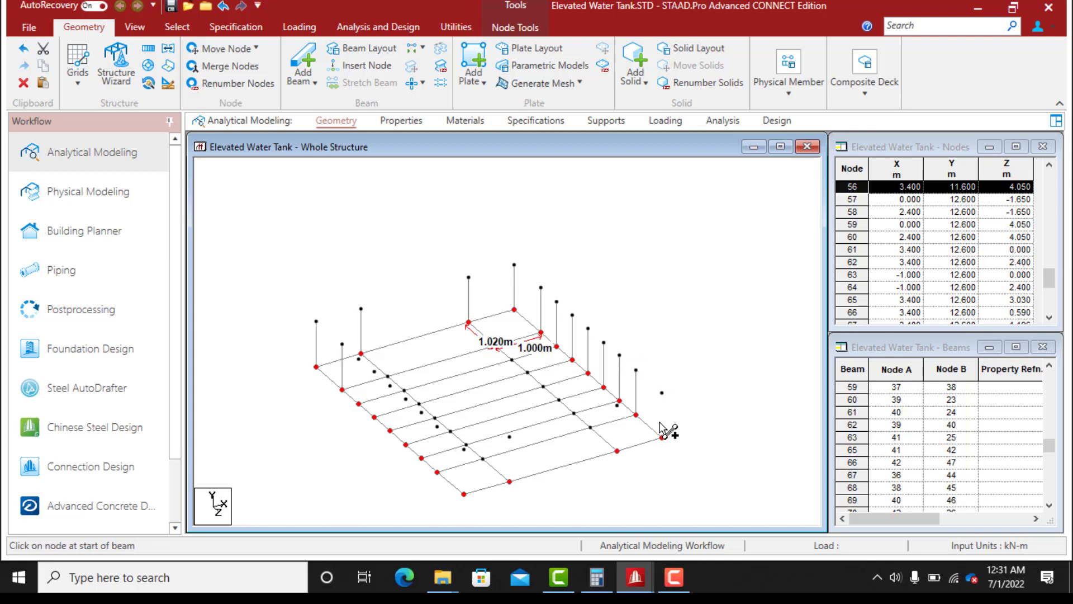
{"action": "left_click_drag", "start_coordinate": [661, 437], "coordinate": [662, 393]}
Add vertical post beams up to the raised nodes at the remaining intermediate nodes of the X = -1 m edge
{"action": "scroll", "coordinate": [652, 342], "scroll_direction": "down", "scroll_amount": 3}
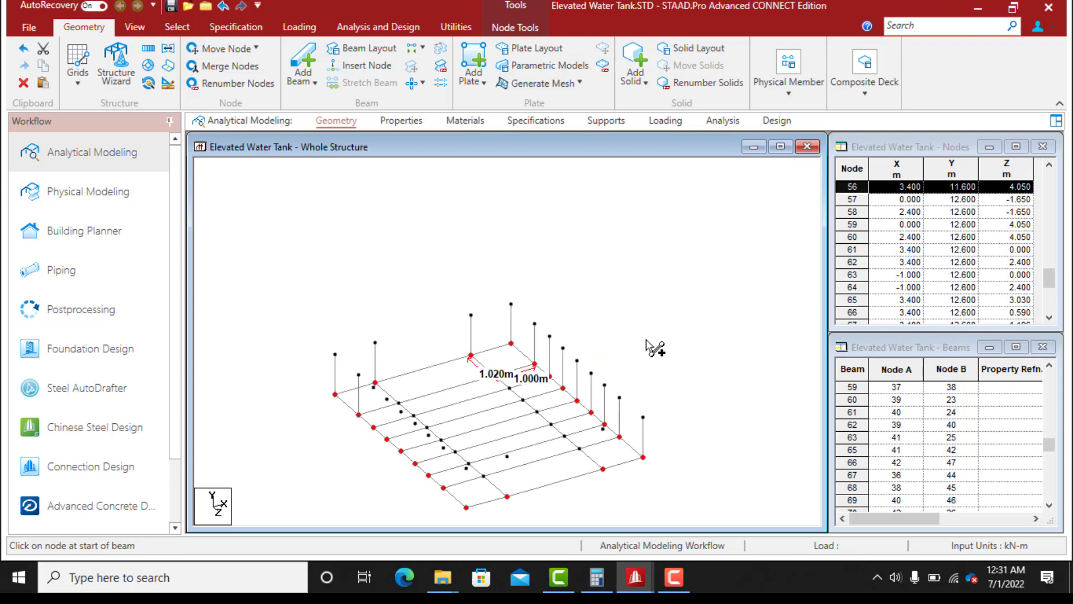
{"action": "scroll", "coordinate": [649, 339], "scroll_direction": "up", "scroll_amount": 4}
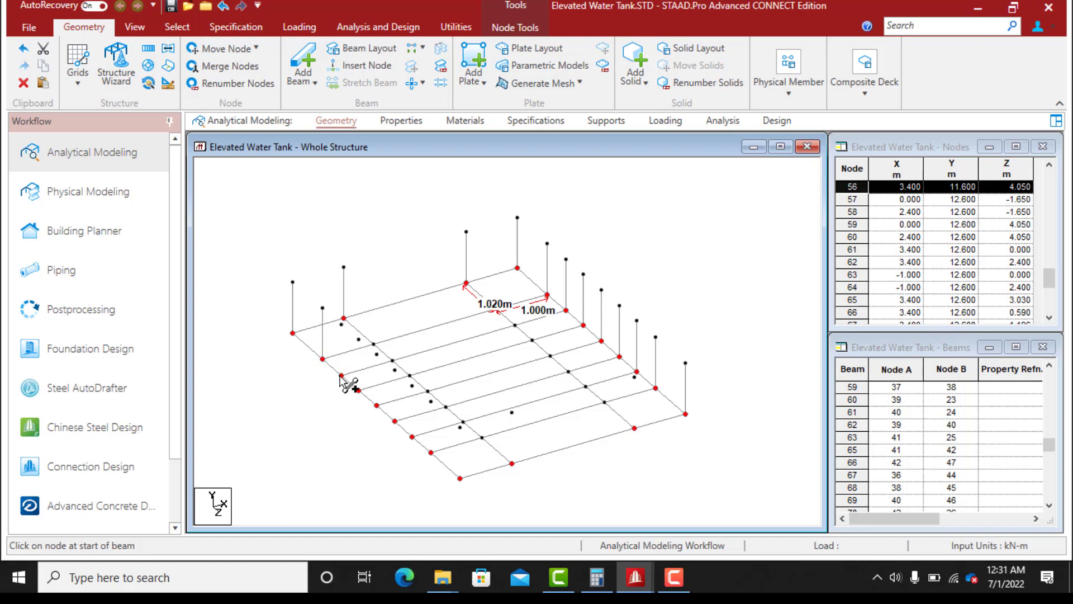
{"action": "left_click_drag", "start_coordinate": [341, 375], "coordinate": [342, 324]}
{"action": "left_click_drag", "start_coordinate": [359, 391], "coordinate": [359, 339]}
{"action": "left_click_drag", "start_coordinate": [377, 406], "coordinate": [377, 355]}
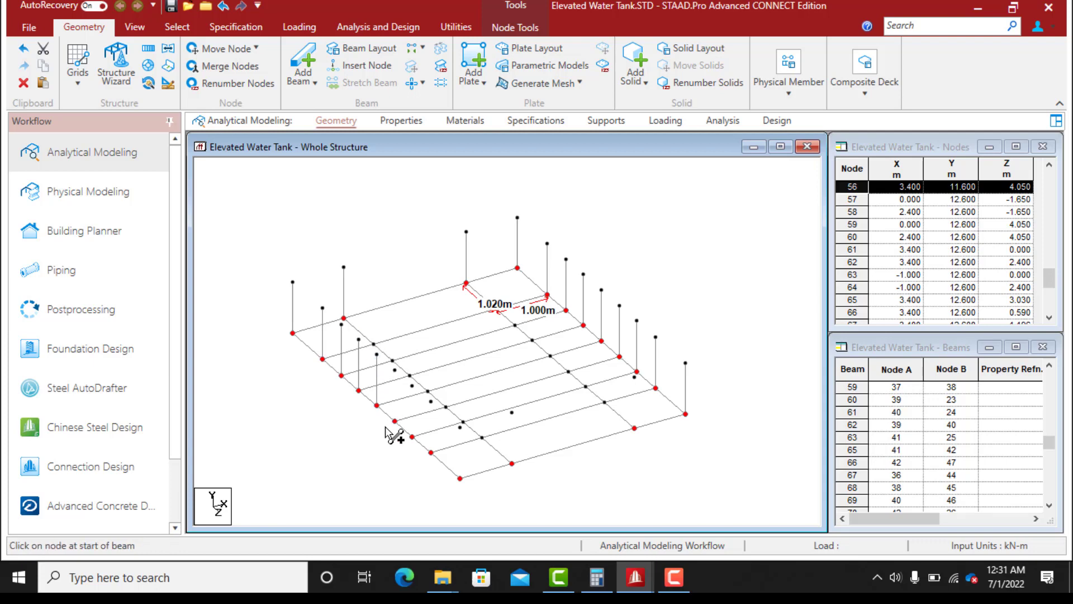
{"action": "left_click_drag", "start_coordinate": [395, 421], "coordinate": [395, 370]}
{"action": "left_click_drag", "start_coordinate": [409, 435], "coordinate": [412, 386]}
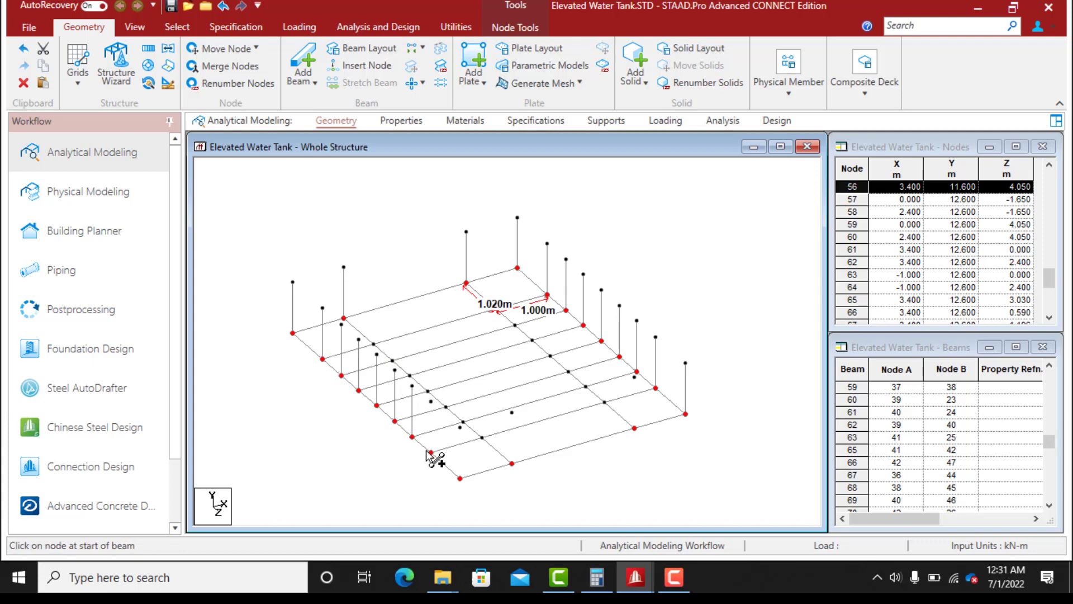
{"action": "left_click_drag", "start_coordinate": [430, 452], "coordinate": [431, 402]}
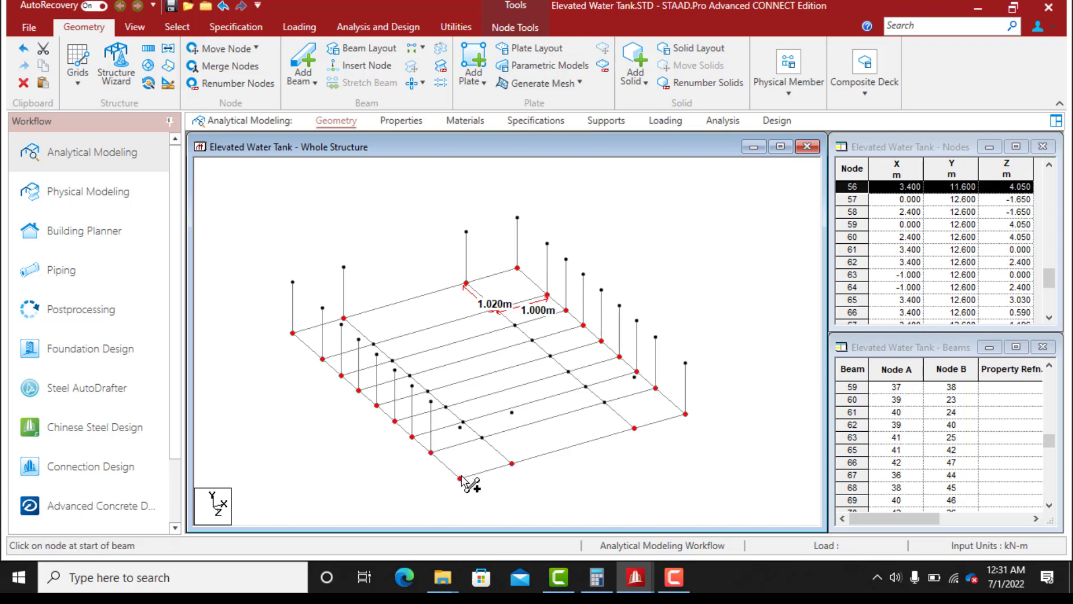
Add vertical post beams up to the raised nodes at the three remaining nodes of the Z = 4.05 m edge
{"action": "left_click_drag", "start_coordinate": [460, 478], "coordinate": [459, 427]}
{"action": "left_click_drag", "start_coordinate": [513, 459], "coordinate": [512, 412]}
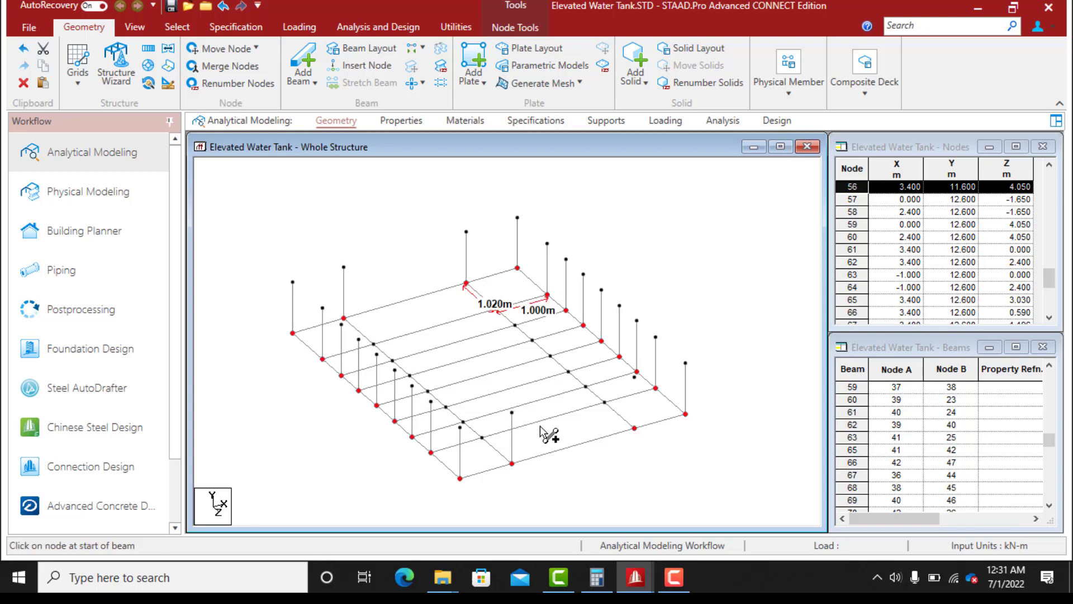
{"action": "left_click_drag", "start_coordinate": [635, 428], "coordinate": [635, 377]}
Add top rail beams between the post tops around the whole platform perimeter at Y = 12.6 m
{"action": "mouse_move", "coordinate": [292, 282]}
{"action": "left_mouse_down"}
{"action": "mouse_move", "coordinate": [517, 218]}
{"action": "mouse_move", "coordinate": [587, 283]}
{"action": "left_mouse_up"}
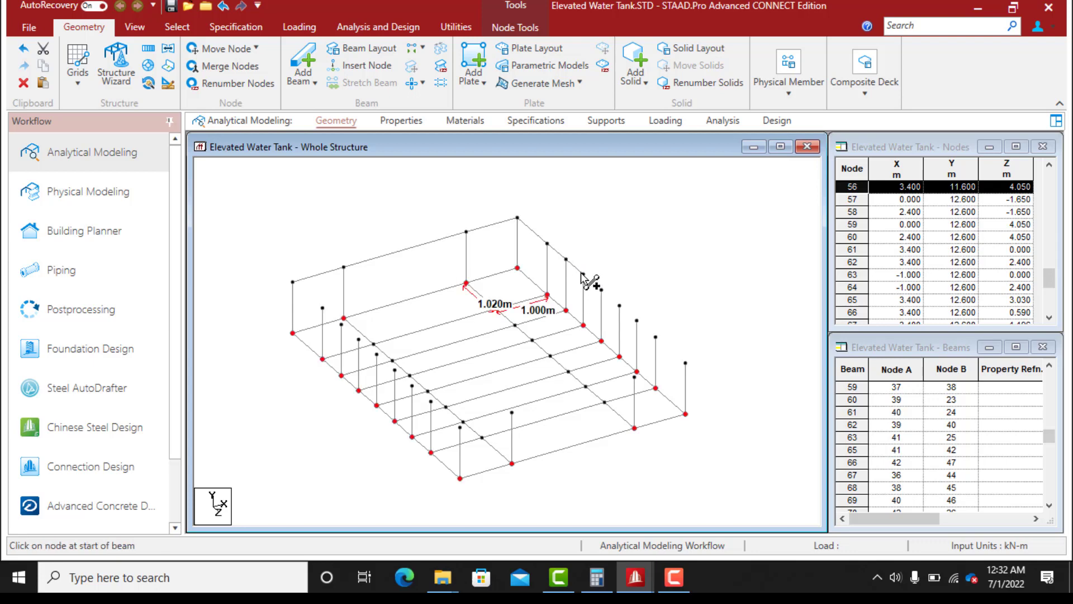
{"action": "left_click_drag", "start_coordinate": [584, 275], "coordinate": [670, 383]}
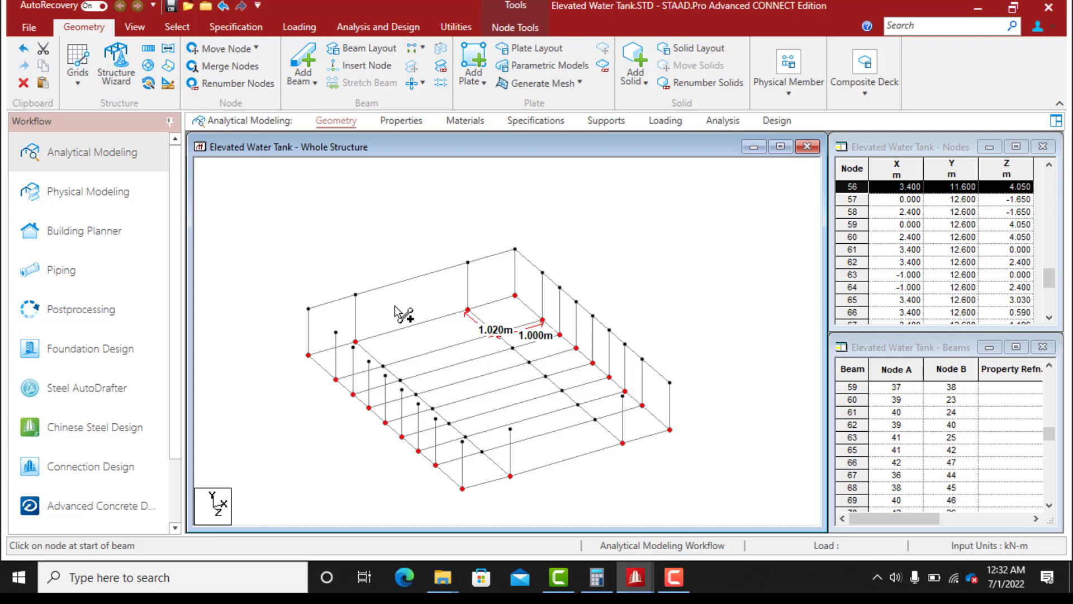
{"action": "scroll", "coordinate": [456, 301], "scroll_direction": "down", "scroll_amount": 2}
{"action": "middle_click_drag", "start_coordinate": [473, 398], "coordinate": [480, 289]}
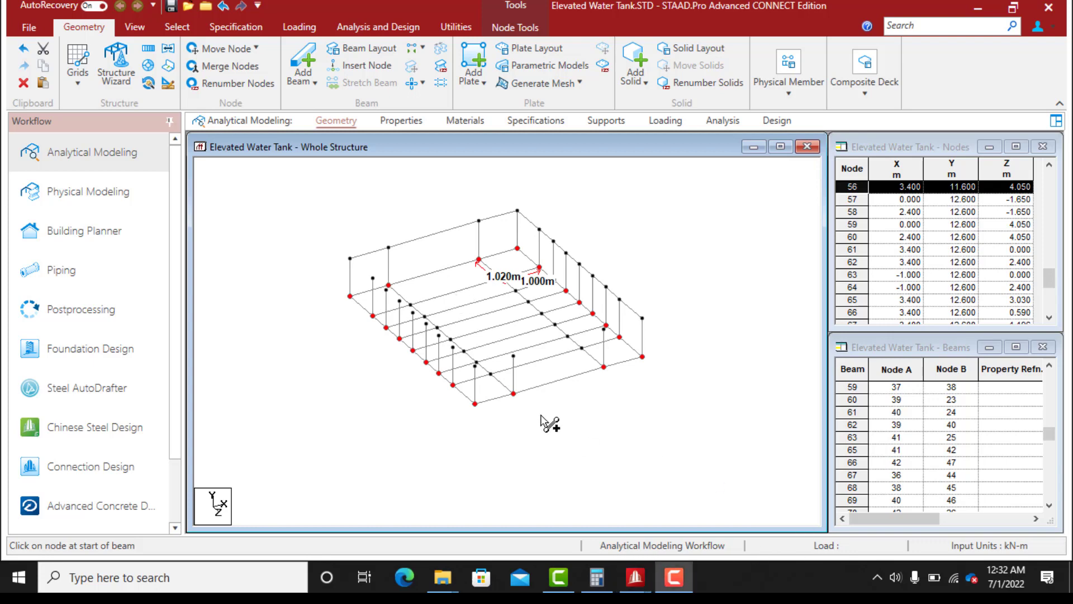
{"action": "left_click", "coordinate": [351, 259]}
{"action": "mouse_move", "coordinate": [350, 259]}
{"action": "left_mouse_down"}
{"action": "mouse_move", "coordinate": [477, 366]}
{"action": "mouse_move", "coordinate": [641, 318]}
{"action": "left_mouse_up"}
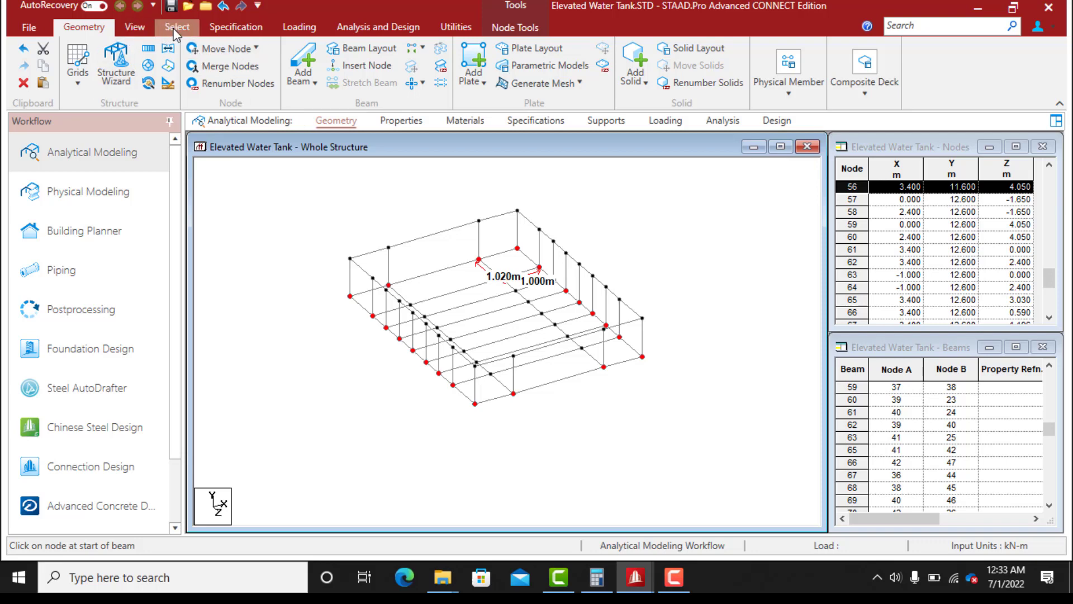
Select all the railing posts in the front view and insert a mid point node in each one
{"action": "left_click", "coordinate": [134, 28]}
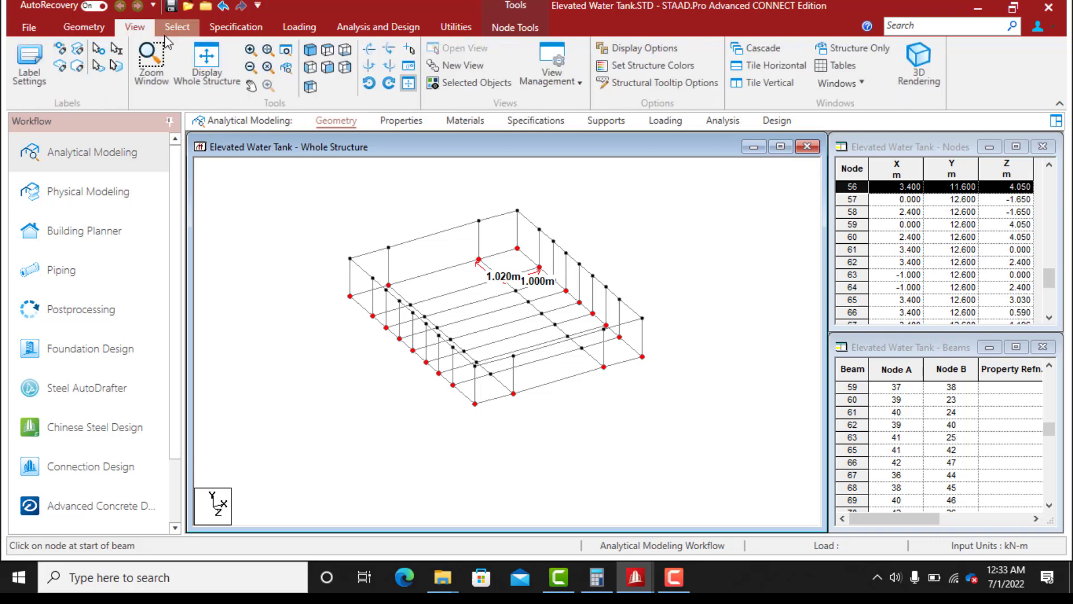
{"action": "left_click", "coordinate": [327, 67]}
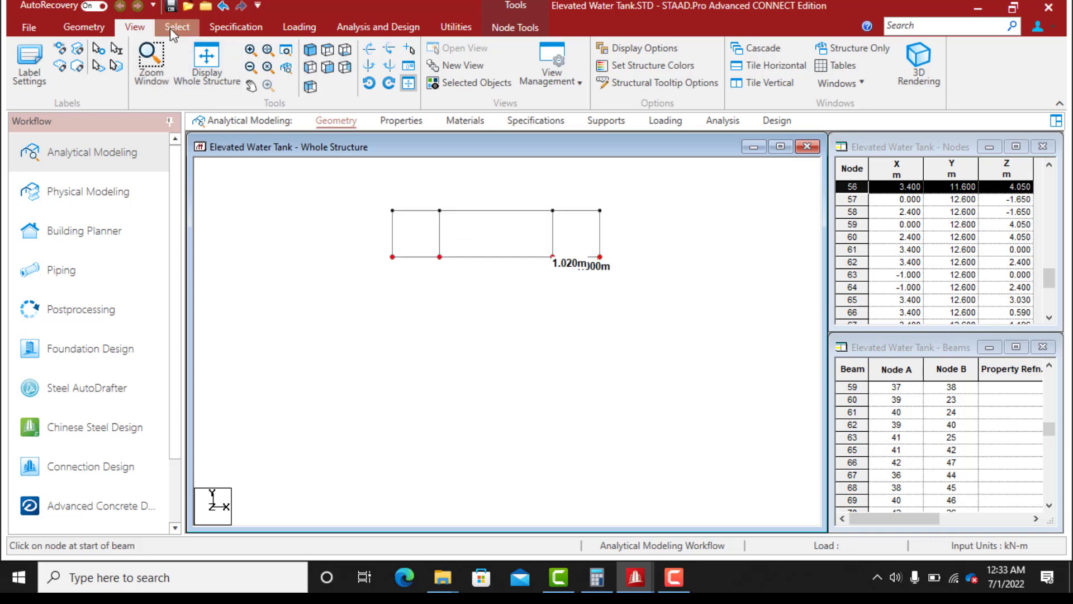
{"action": "left_click_drag", "start_coordinate": [608, 240], "coordinate": [370, 234]}
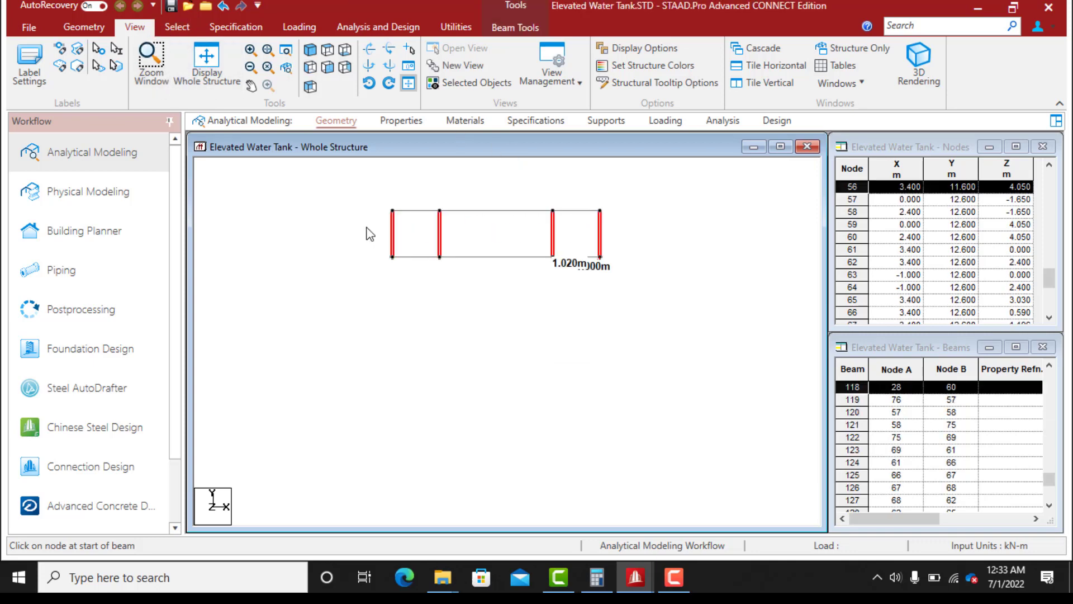
{"action": "left_click", "coordinate": [308, 51]}
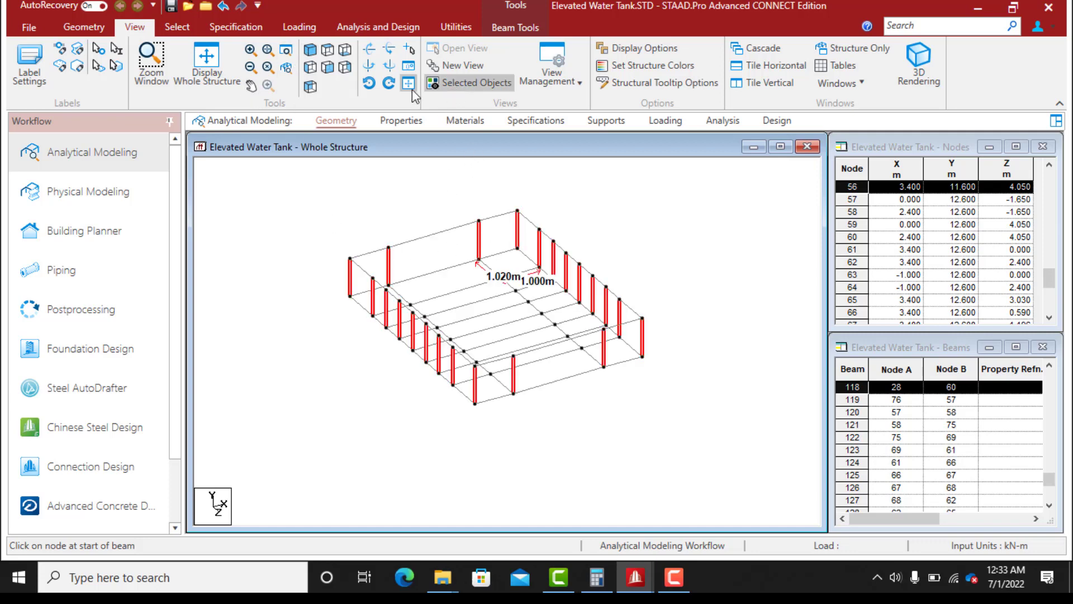
{"action": "left_click", "coordinate": [92, 29]}
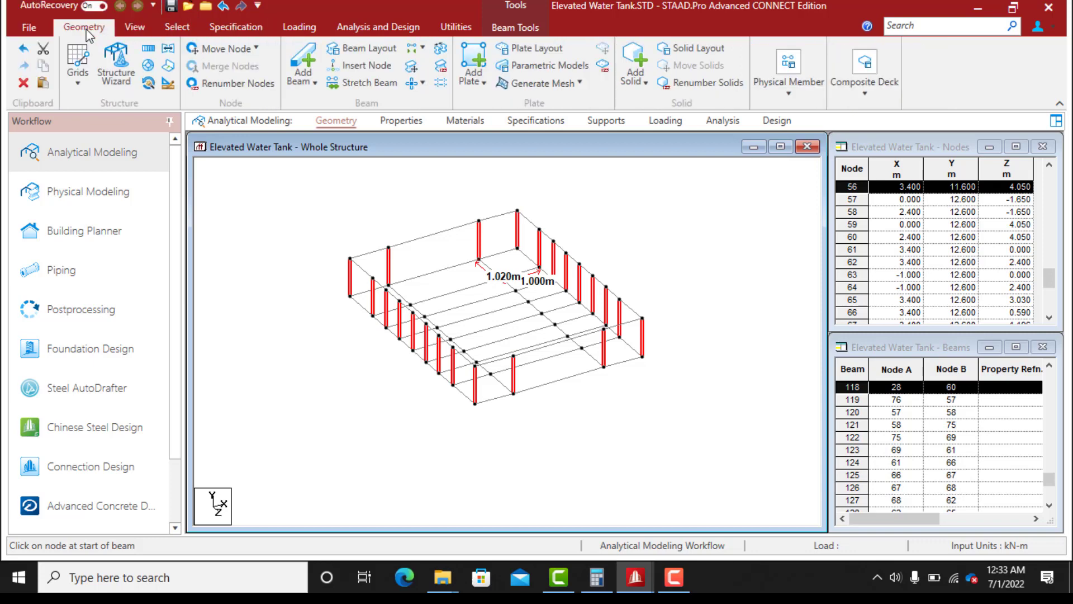
{"action": "left_click", "coordinate": [360, 65]}
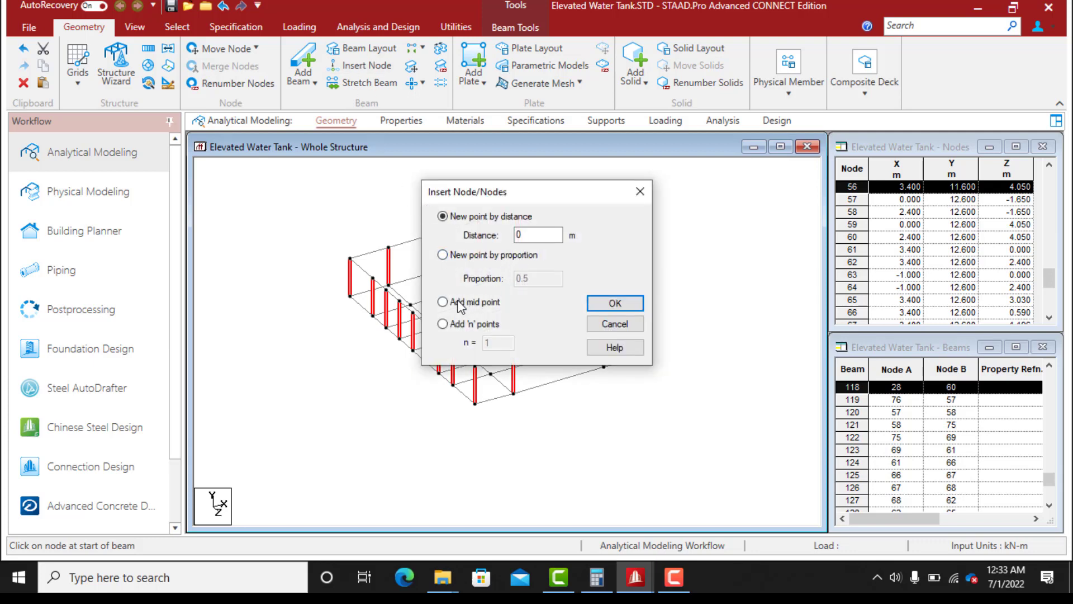
{"action": "left_click", "coordinate": [444, 303]}
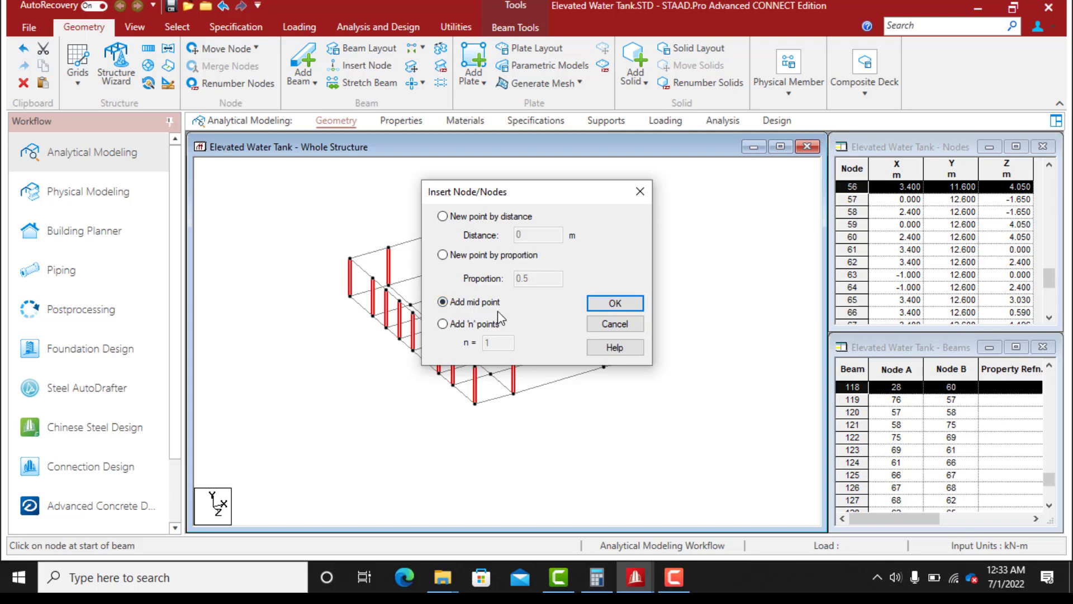
{"action": "left_click", "coordinate": [615, 304]}
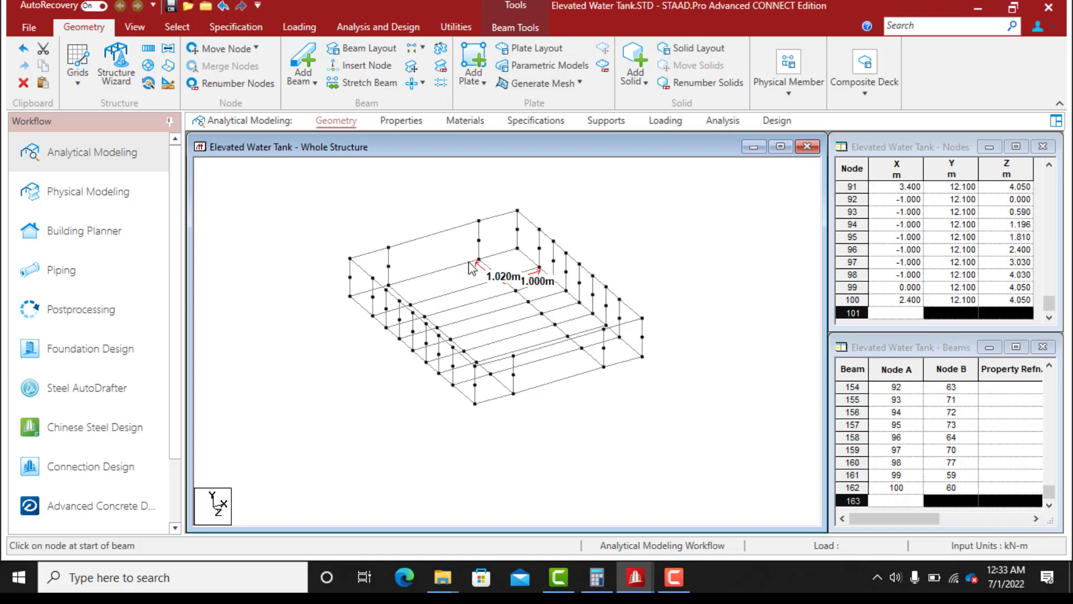
Add mid rail beams between the post mid point nodes around the platform perimeter at Y = 12.1 m
{"action": "left_click", "coordinate": [304, 66]}
{"action": "mouse_move", "coordinate": [354, 278]}
{"action": "left_mouse_down"}
{"action": "mouse_move", "coordinate": [517, 229]}
{"action": "mouse_move", "coordinate": [577, 282]}
{"action": "left_mouse_up"}
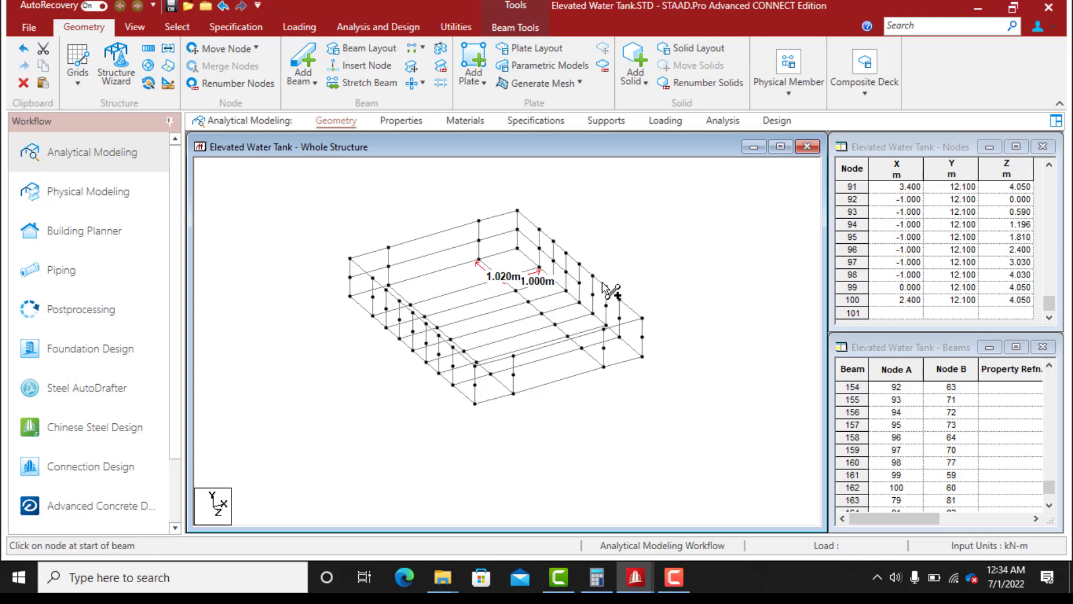
{"action": "left_click_drag", "start_coordinate": [584, 286], "coordinate": [408, 325]}
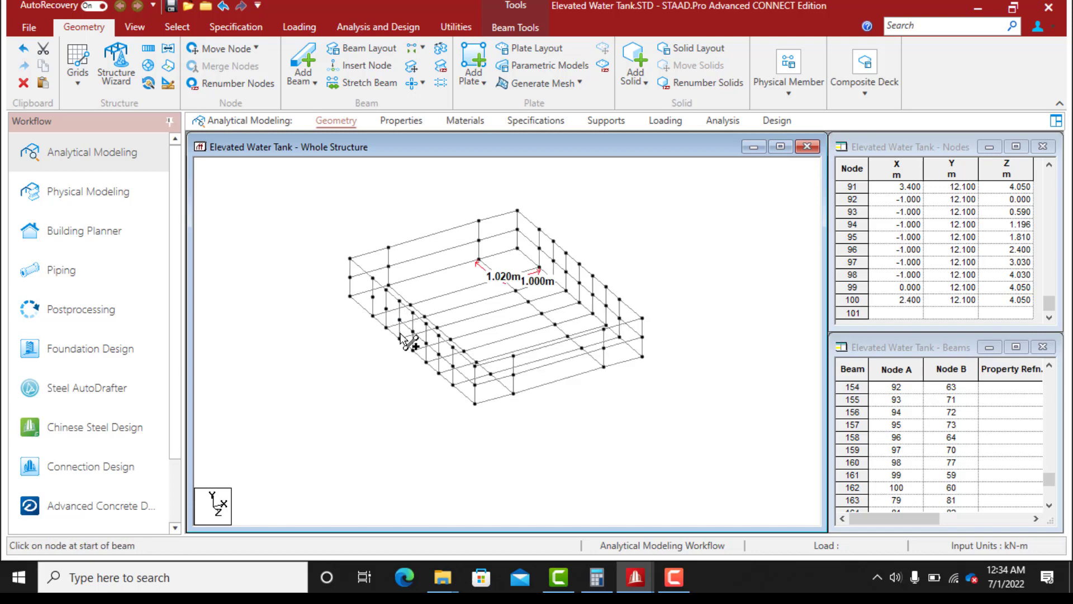
{"action": "left_click_drag", "start_coordinate": [399, 319], "coordinate": [352, 284]}
{"action": "left_click", "coordinate": [467, 285]}
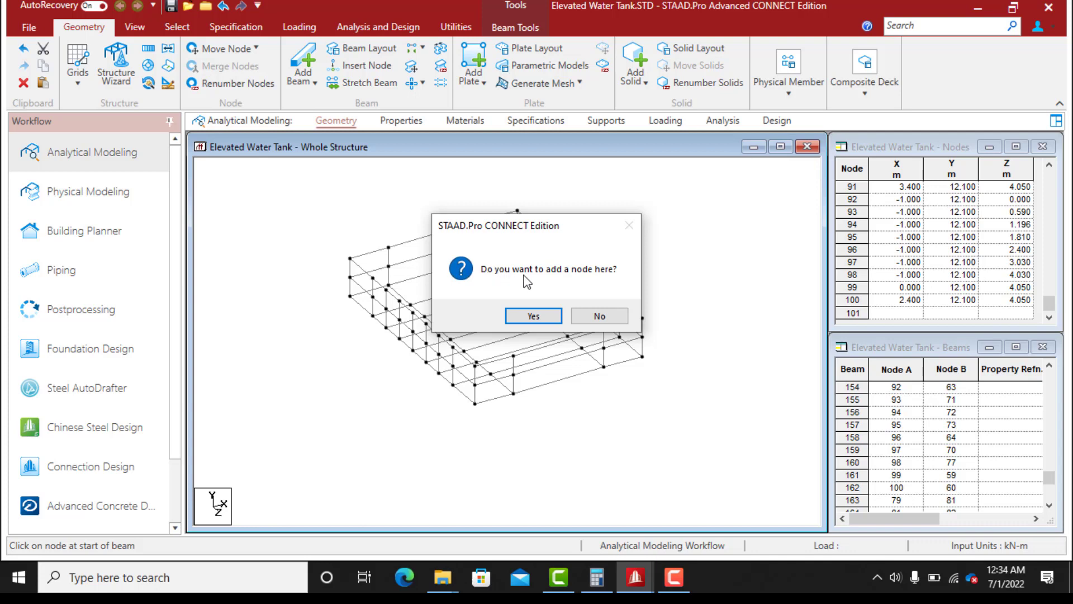
{"action": "left_click", "coordinate": [606, 317]}
{"action": "right_click", "coordinate": [627, 231]}
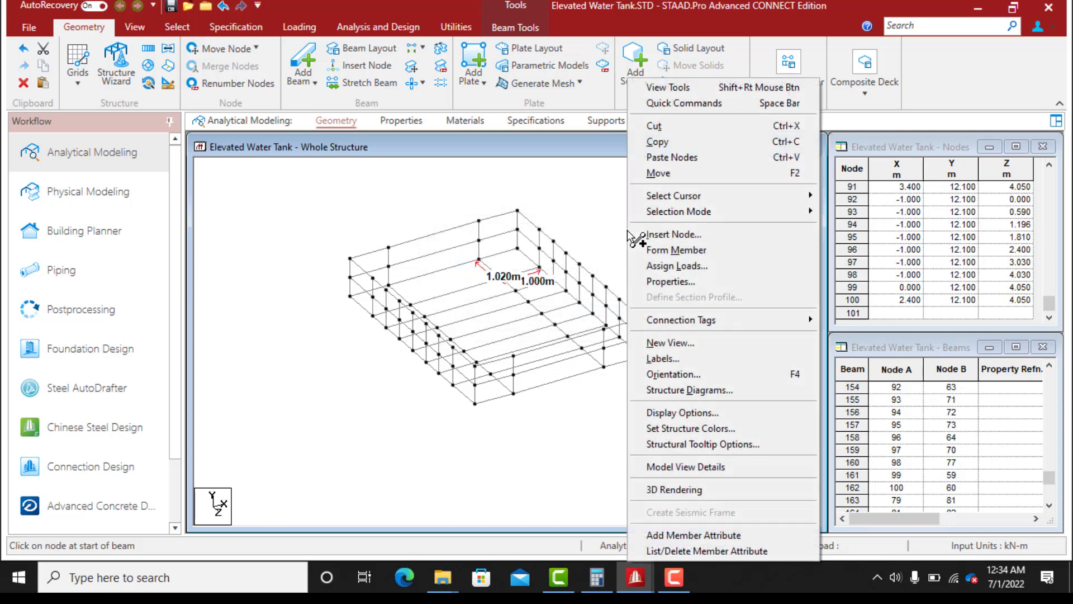
{"action": "key", "text": "Escape"}
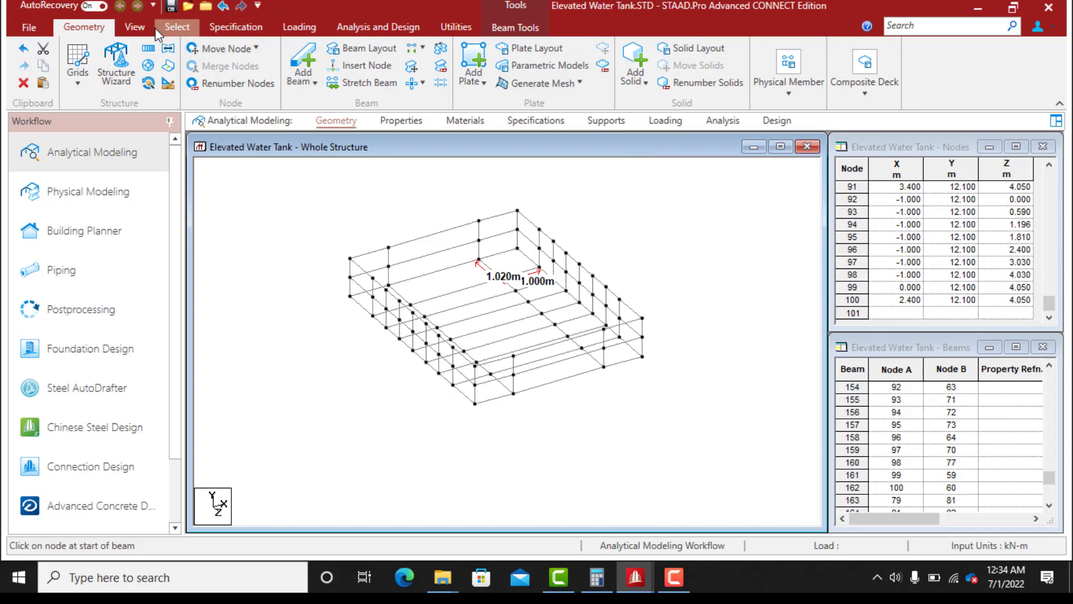
Display the whole structure and remove the node-to-node distance dimensions from the view
{"action": "left_click", "coordinate": [135, 28]}
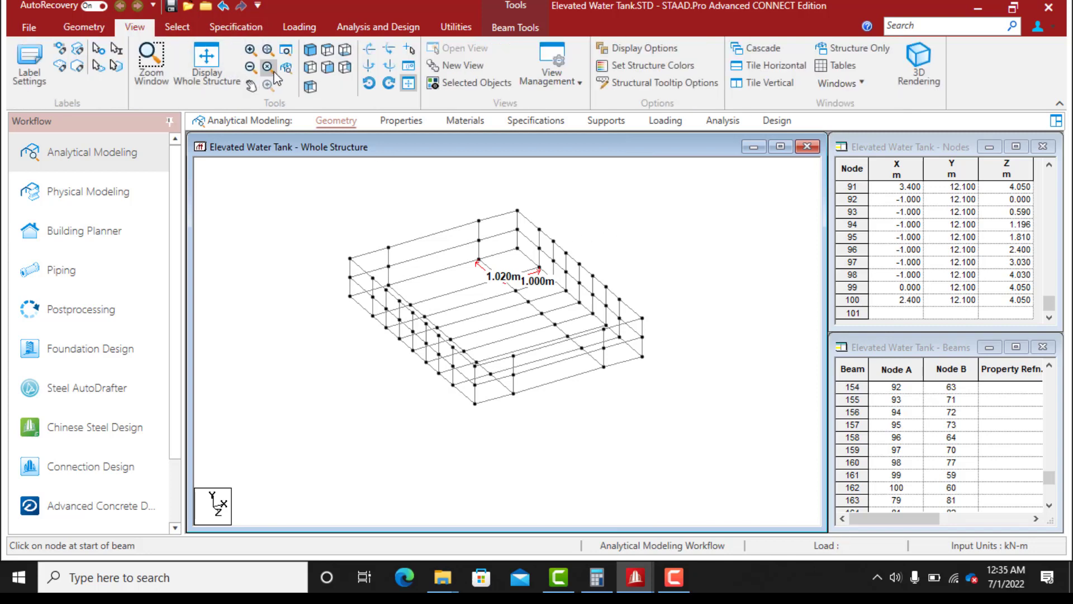
{"action": "left_click", "coordinate": [203, 71]}
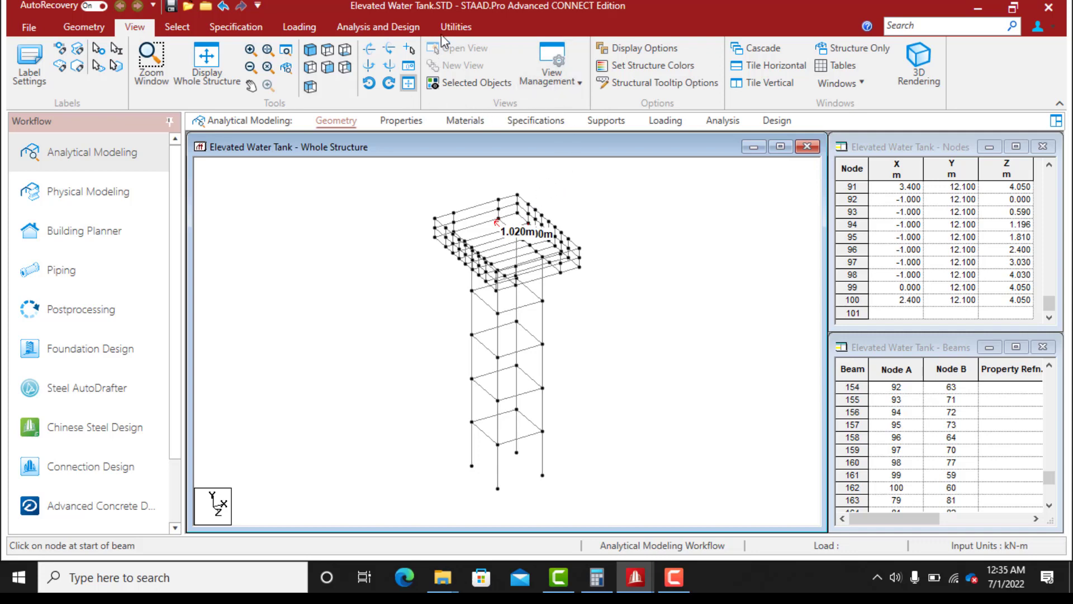
{"action": "left_click", "coordinate": [456, 26]}
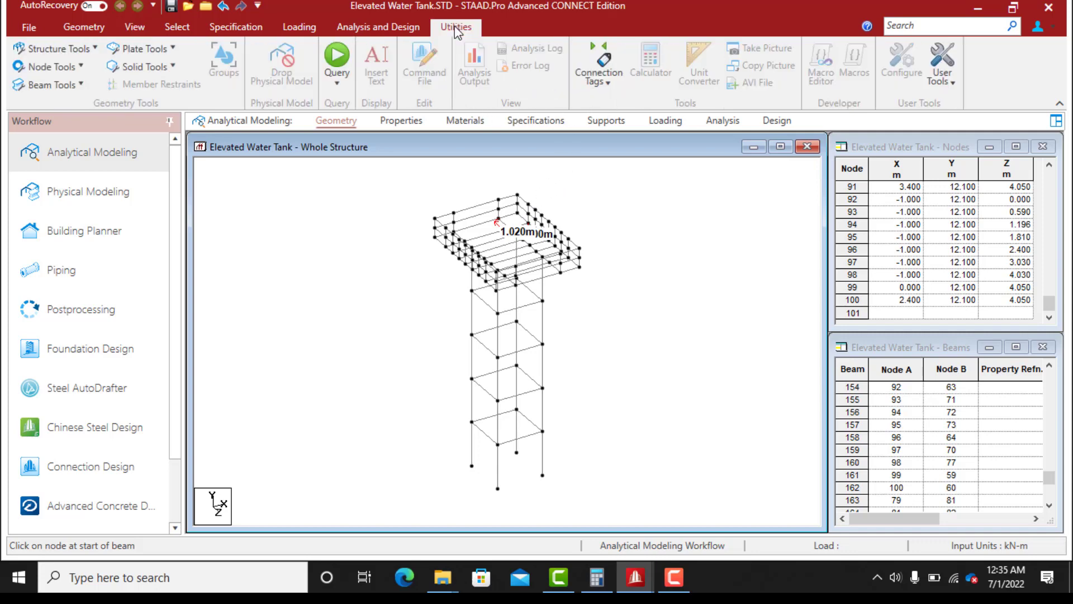
{"action": "left_click", "coordinate": [78, 67]}
{"action": "left_click", "coordinate": [86, 171]}
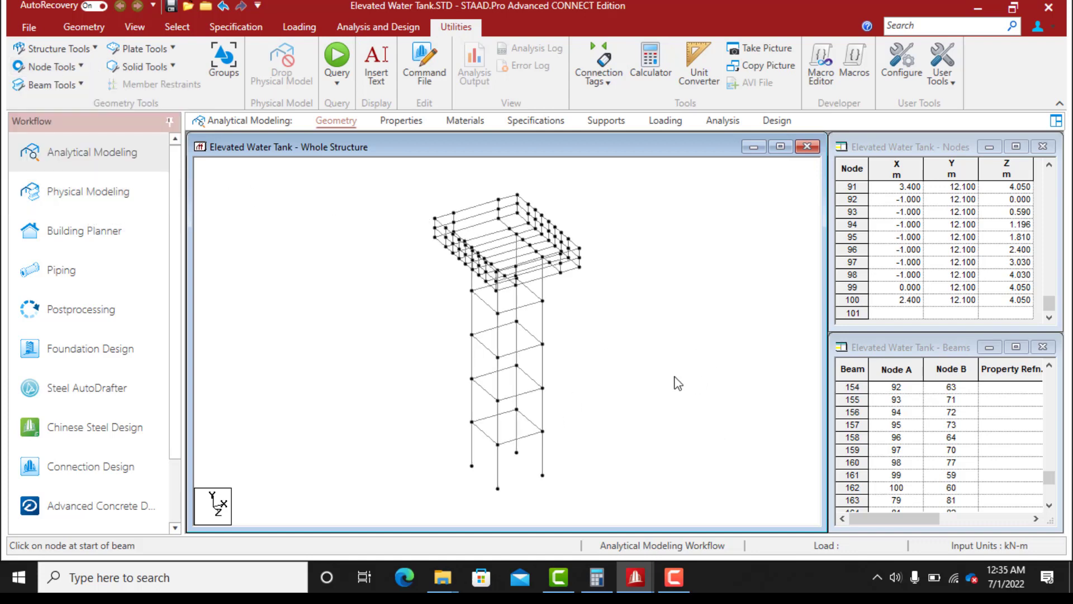
{"action": "scroll", "coordinate": [547, 275], "scroll_direction": "down", "scroll_amount": 2}
{"action": "scroll", "coordinate": [528, 401], "scroll_direction": "up", "scroll_amount": 4}
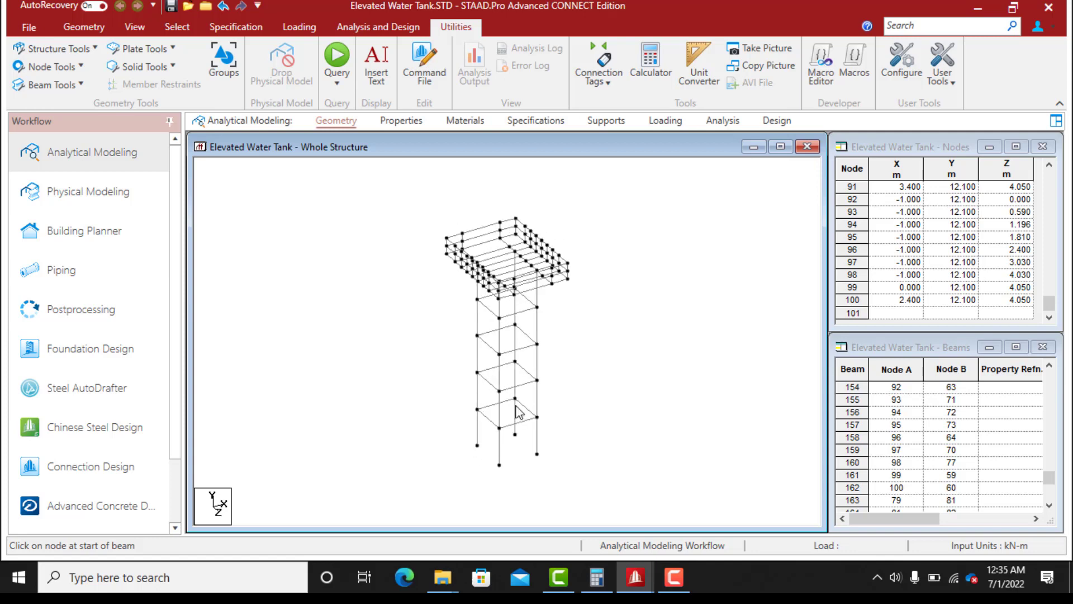
{"action": "middle_click_drag", "start_coordinate": [517, 405], "coordinate": [536, 390]}
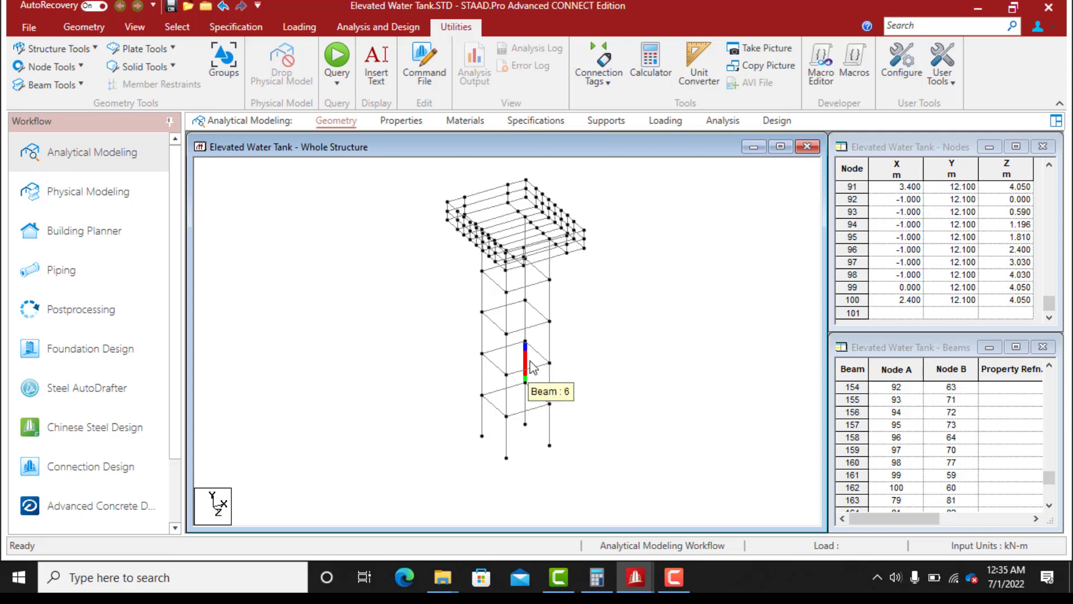
{"action": "left_click", "coordinate": [782, 510]}
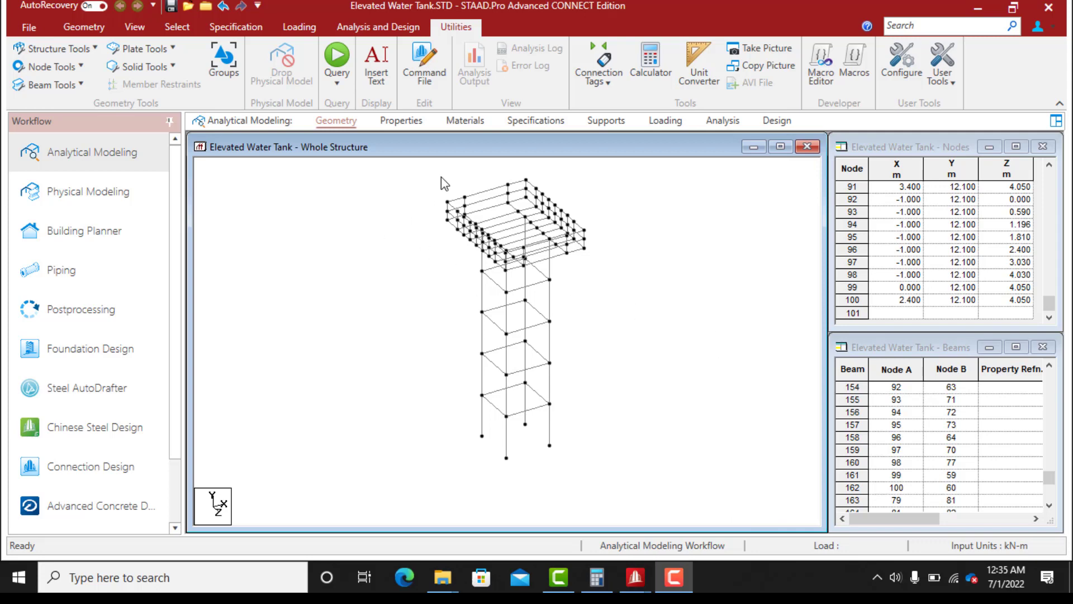
Create a fixed support definition for the structure
{"action": "left_click", "coordinate": [601, 121]}
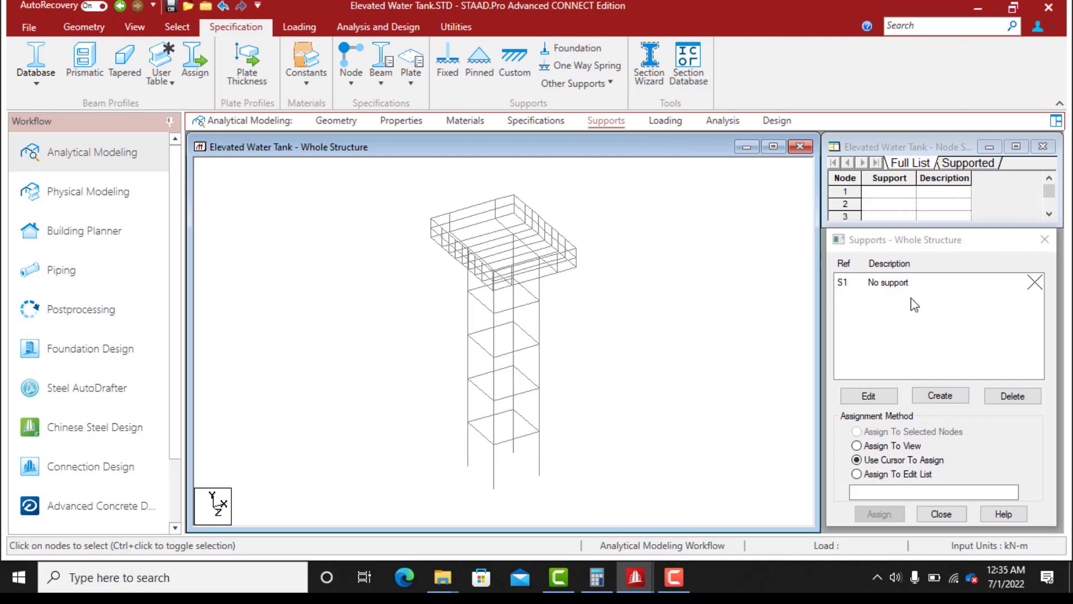
{"action": "left_click", "coordinate": [940, 395]}
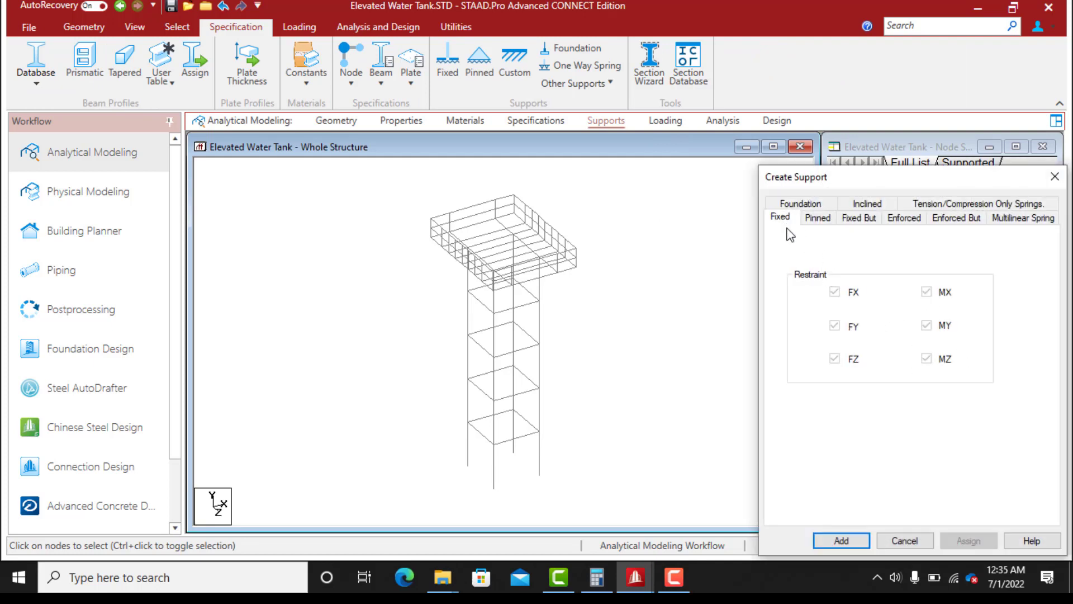
{"action": "left_click", "coordinate": [841, 540]}
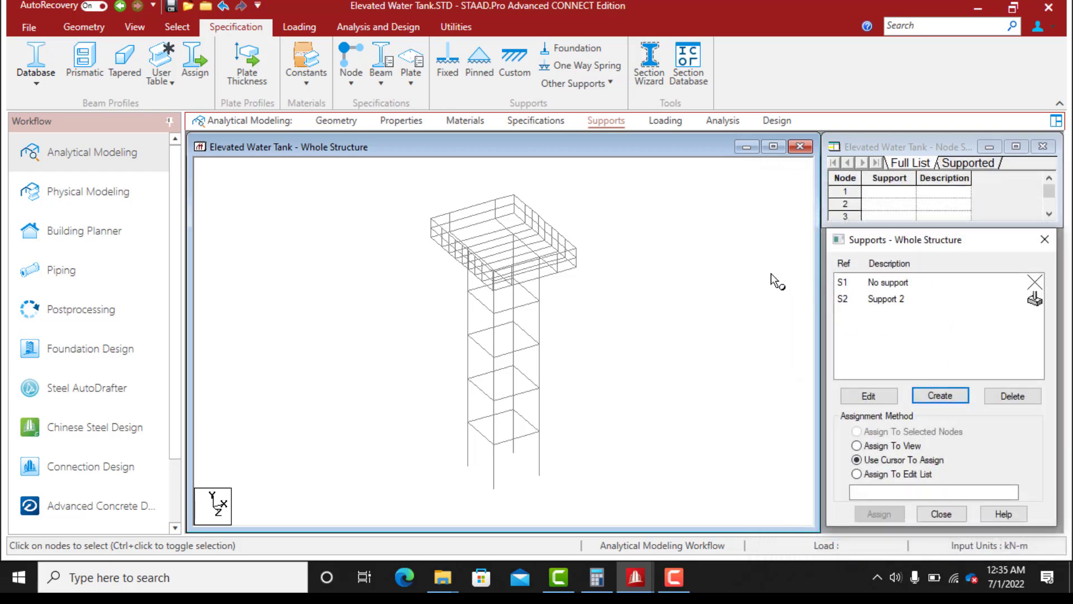
Assign the fixed support S2 to the four selected column base nodes of the tower
{"action": "left_click", "coordinate": [889, 299]}
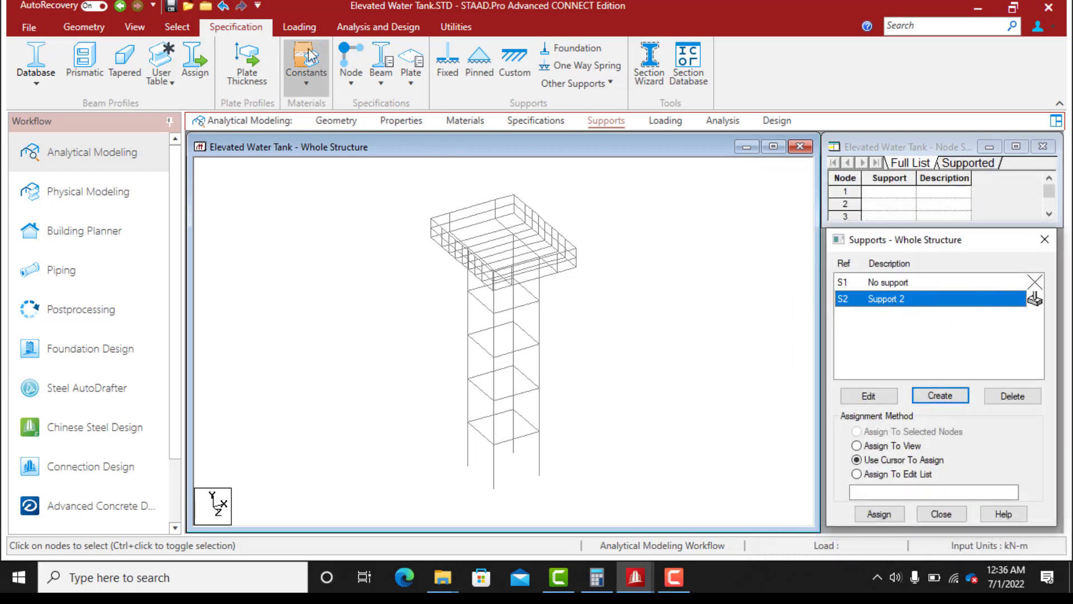
{"action": "left_click", "coordinate": [177, 27]}
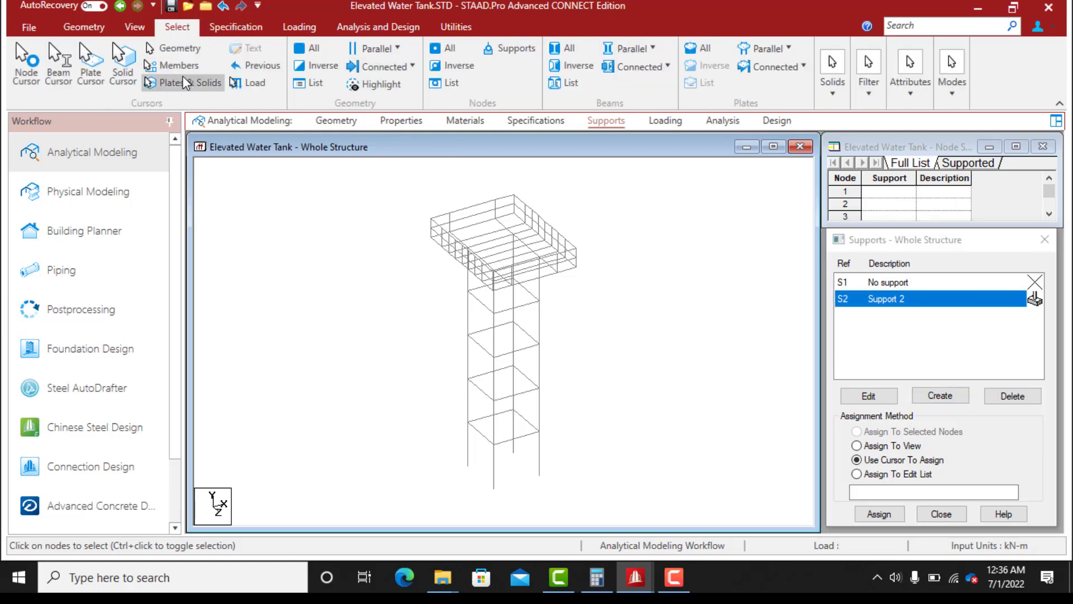
{"action": "left_click", "coordinate": [135, 27]}
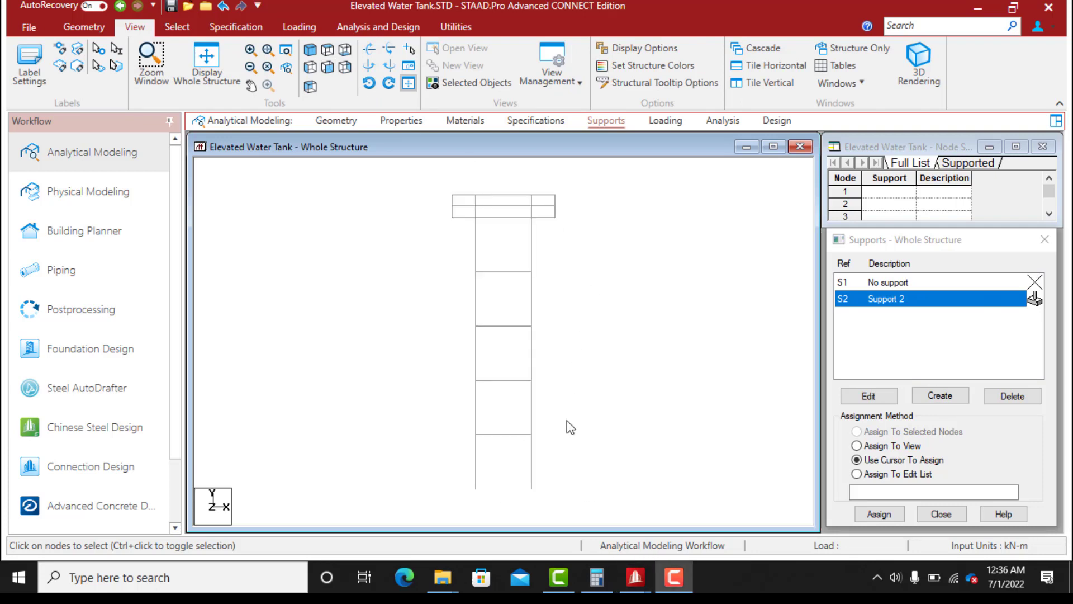
{"action": "left_click_drag", "start_coordinate": [566, 498], "coordinate": [468, 484]}
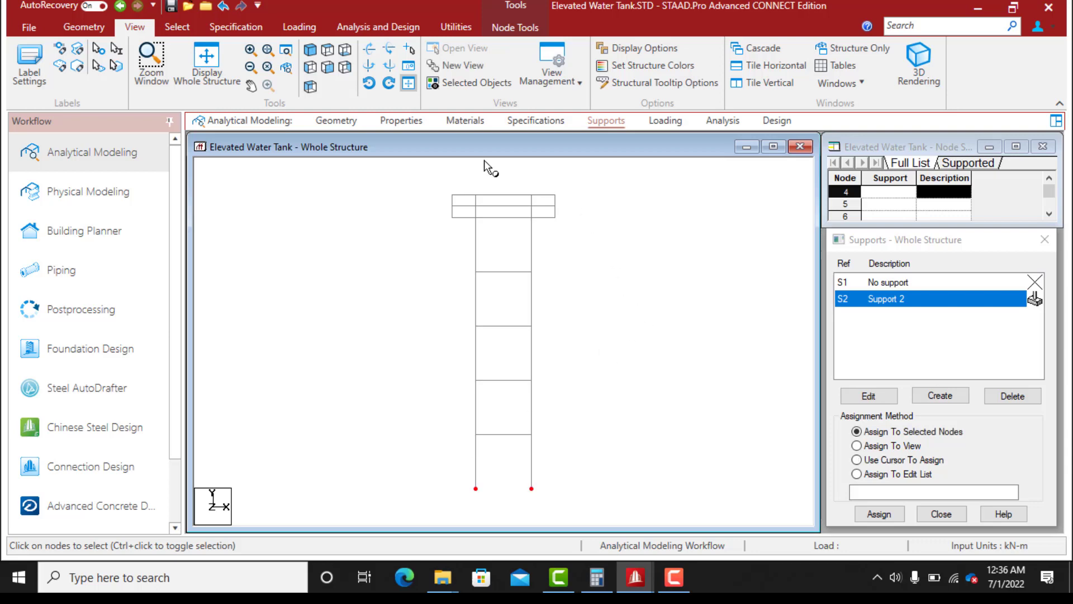
{"action": "left_click", "coordinate": [310, 50]}
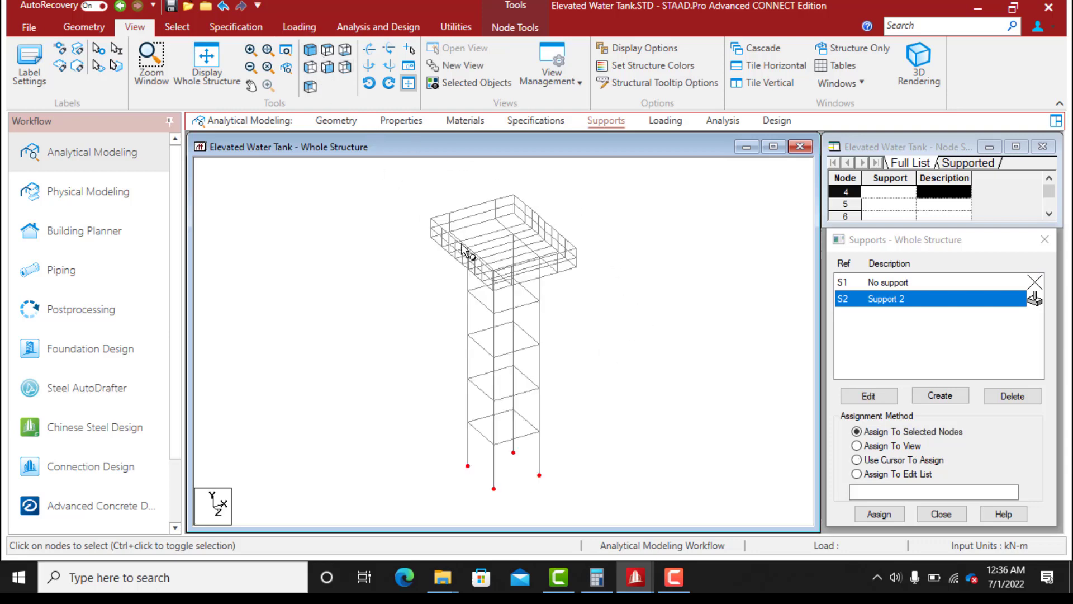
{"action": "key", "text": "F9"}
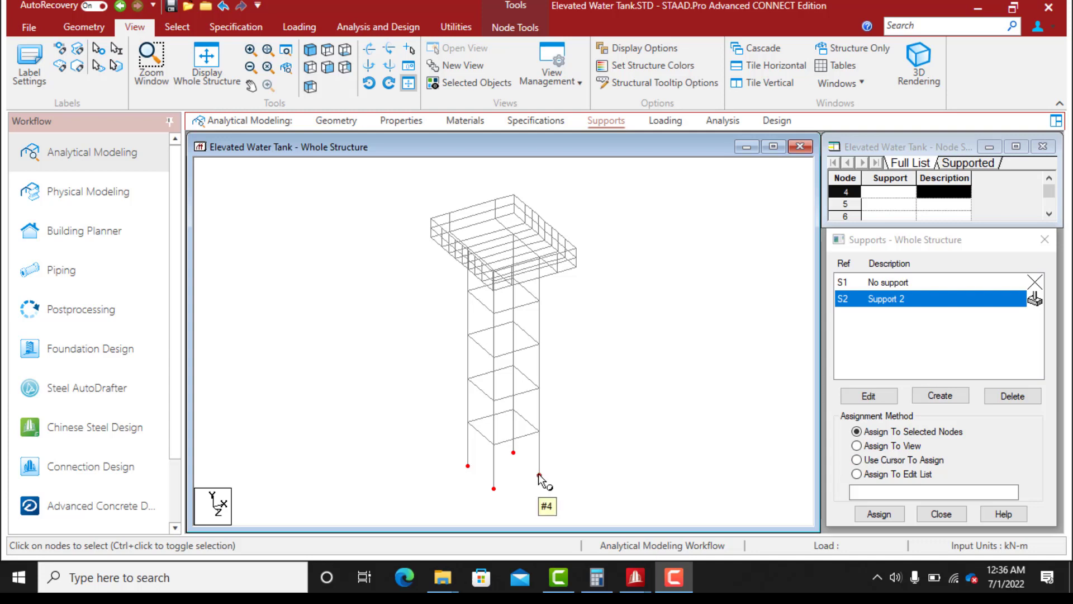
{"action": "left_click", "coordinate": [857, 460]}
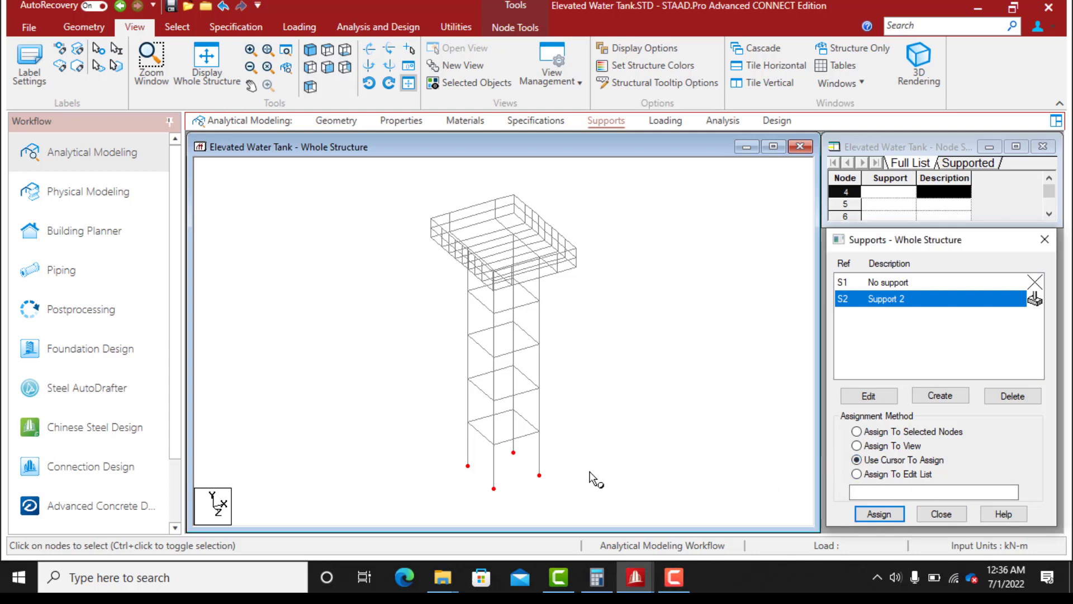
{"action": "left_click", "coordinate": [857, 432]}
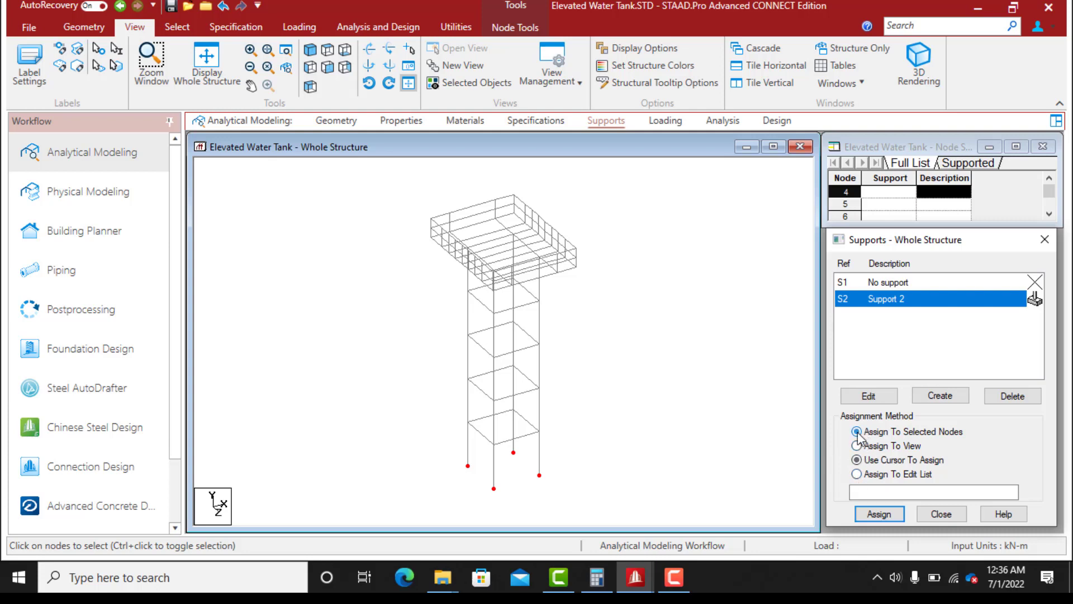
{"action": "left_click", "coordinate": [883, 515]}
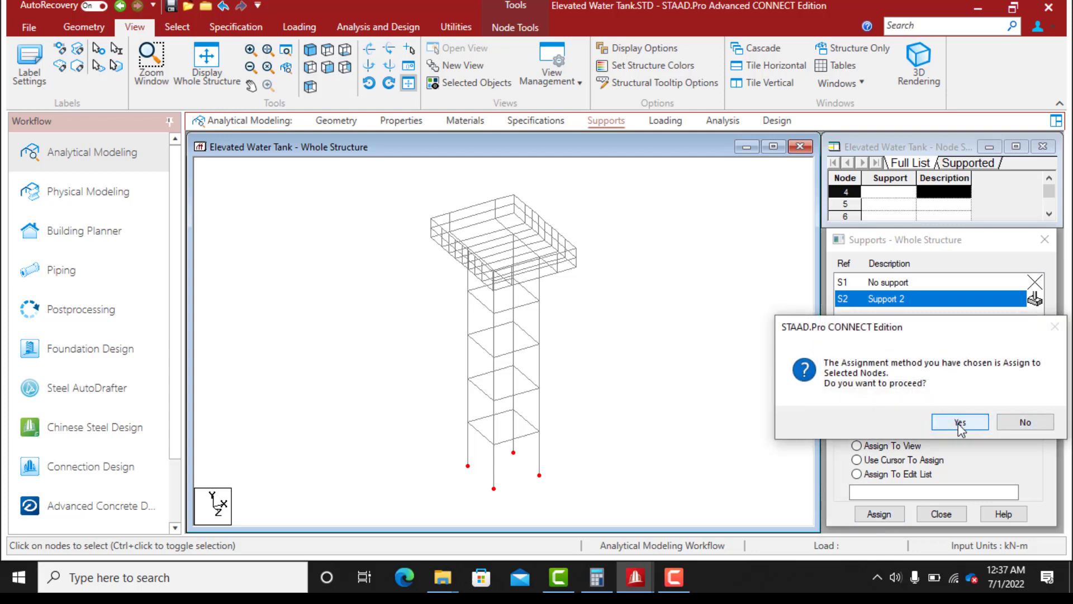
{"action": "left_click", "coordinate": [960, 422]}
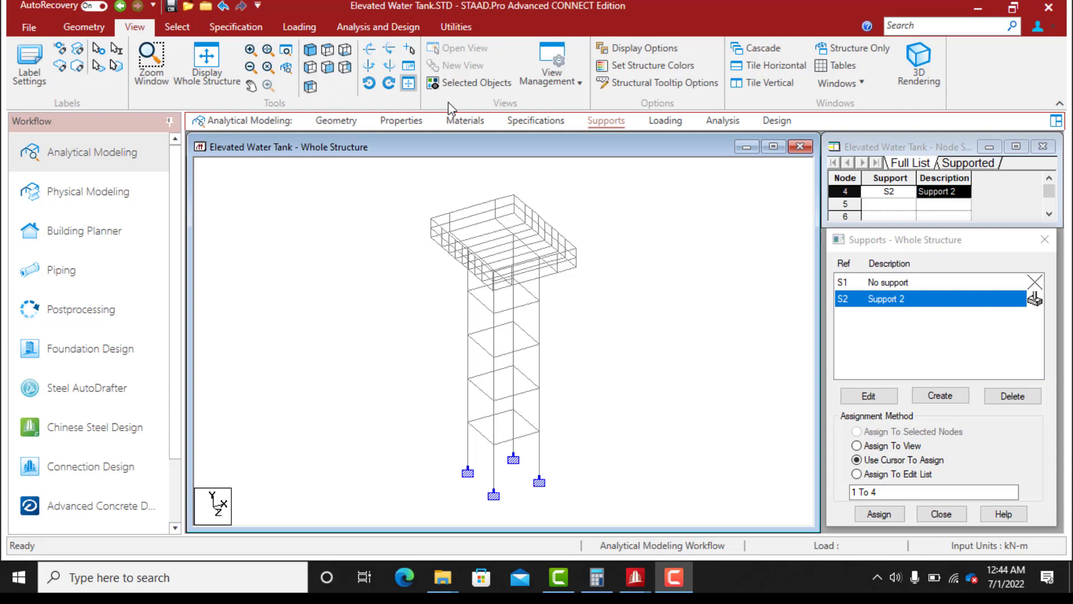
Isolate the four horizontal beams at the tower's second bracing level and show only them in isometric view
{"action": "left_click", "coordinate": [328, 68]}
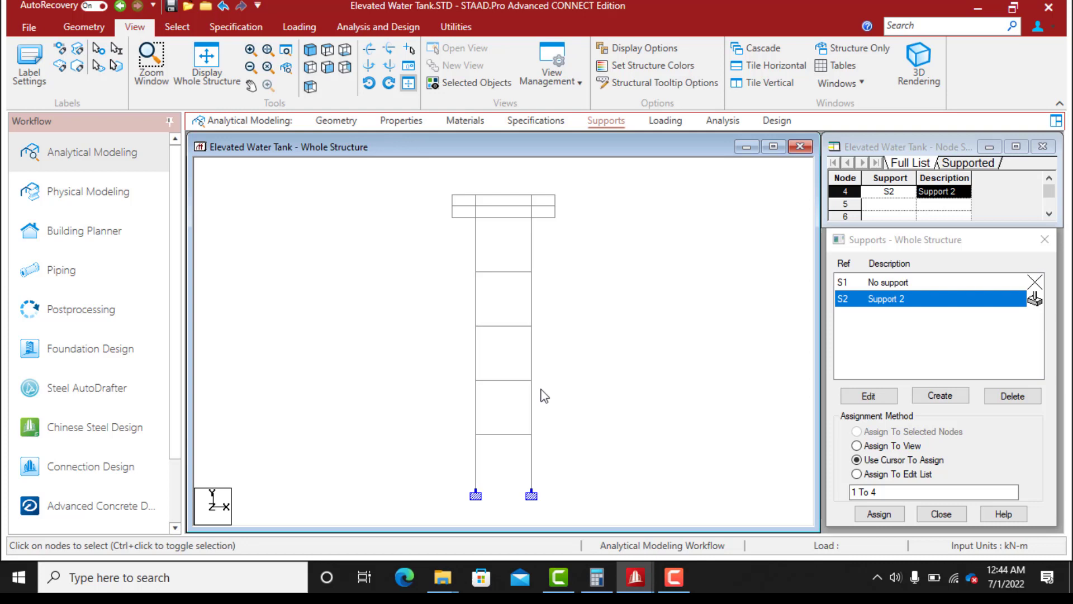
{"action": "left_click", "coordinate": [455, 375]}
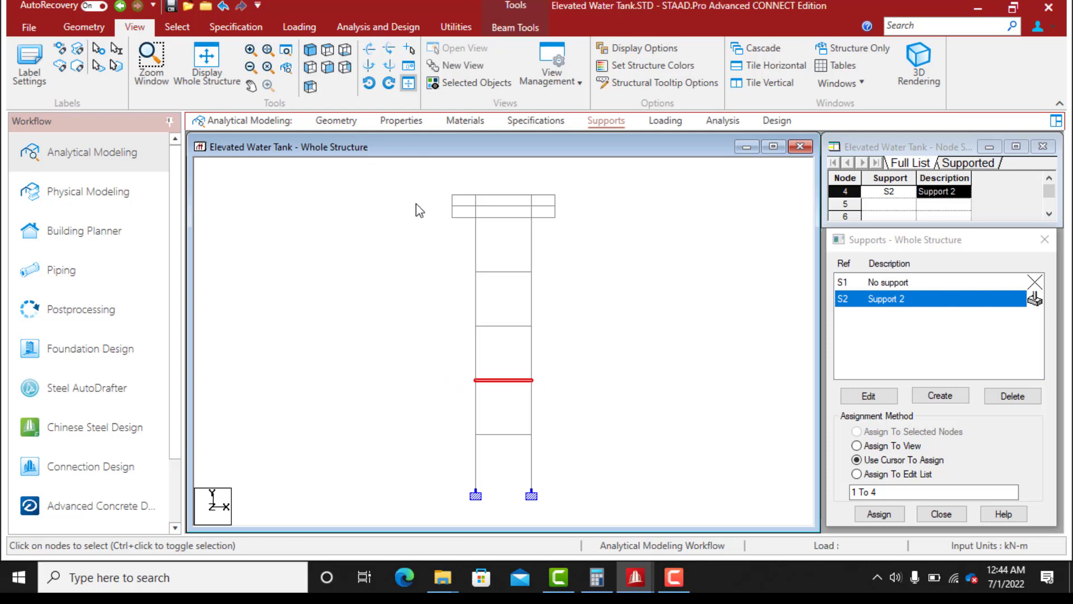
{"action": "left_click", "coordinate": [462, 85]}
{"action": "left_click", "coordinate": [310, 50]}
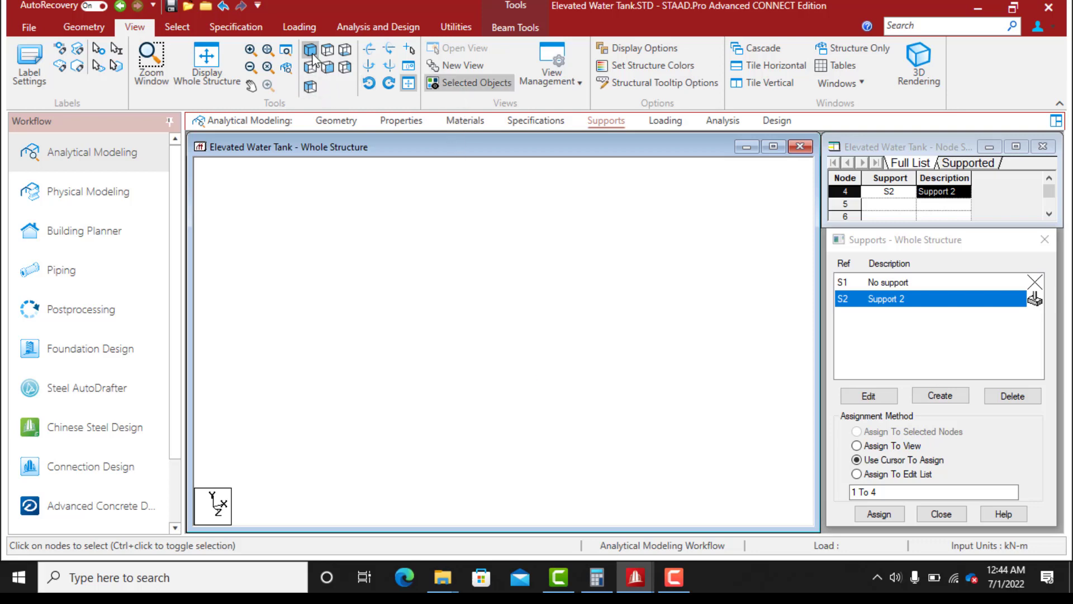
{"action": "left_click", "coordinate": [558, 425]}
{"action": "scroll", "coordinate": [511, 395], "scroll_direction": "up", "scroll_amount": 6}
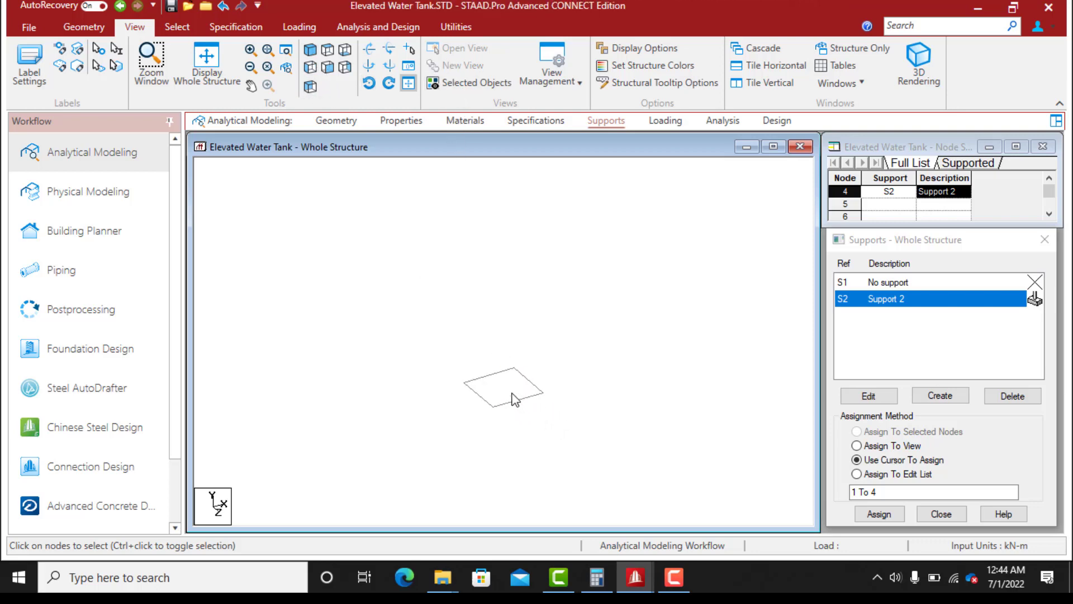
{"action": "scroll", "coordinate": [510, 434], "scroll_direction": "up", "scroll_amount": 2}
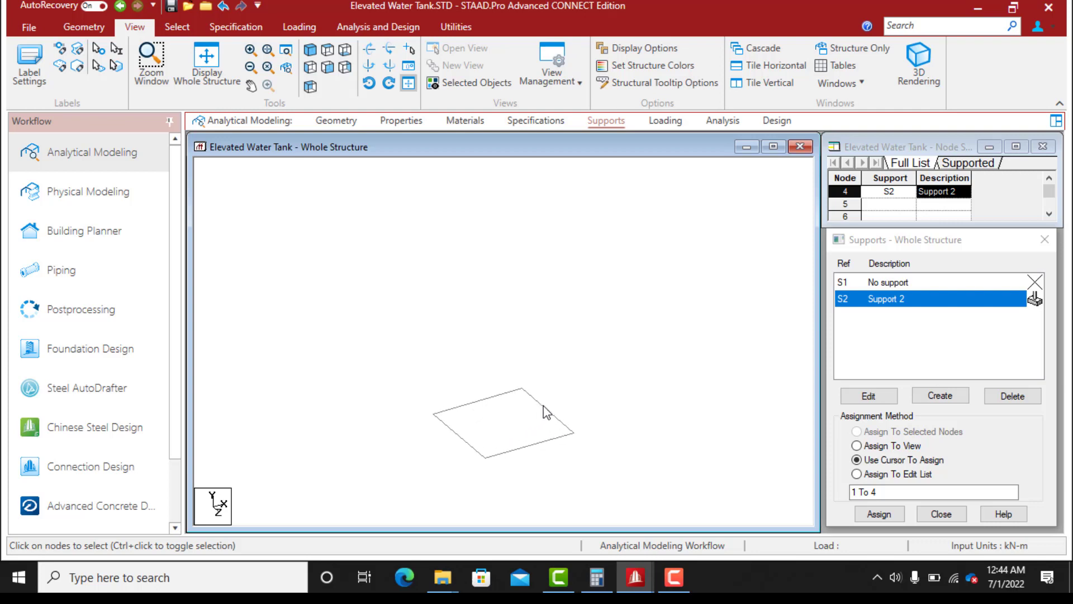
Display the node numbers on the isolated beam level
{"action": "right_click", "coordinate": [569, 294]}
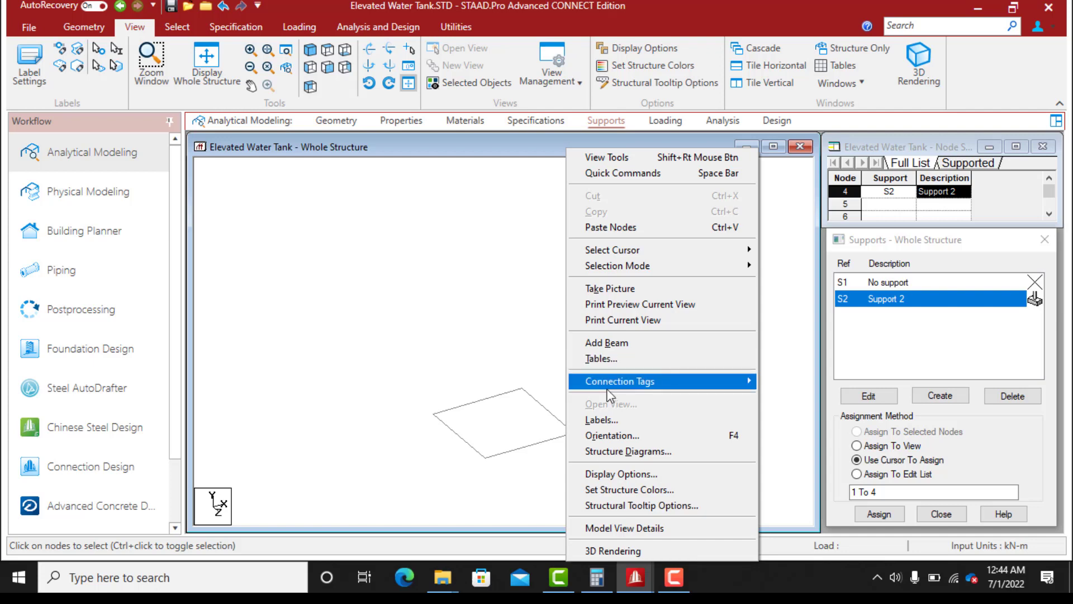
{"action": "left_click", "coordinate": [605, 421]}
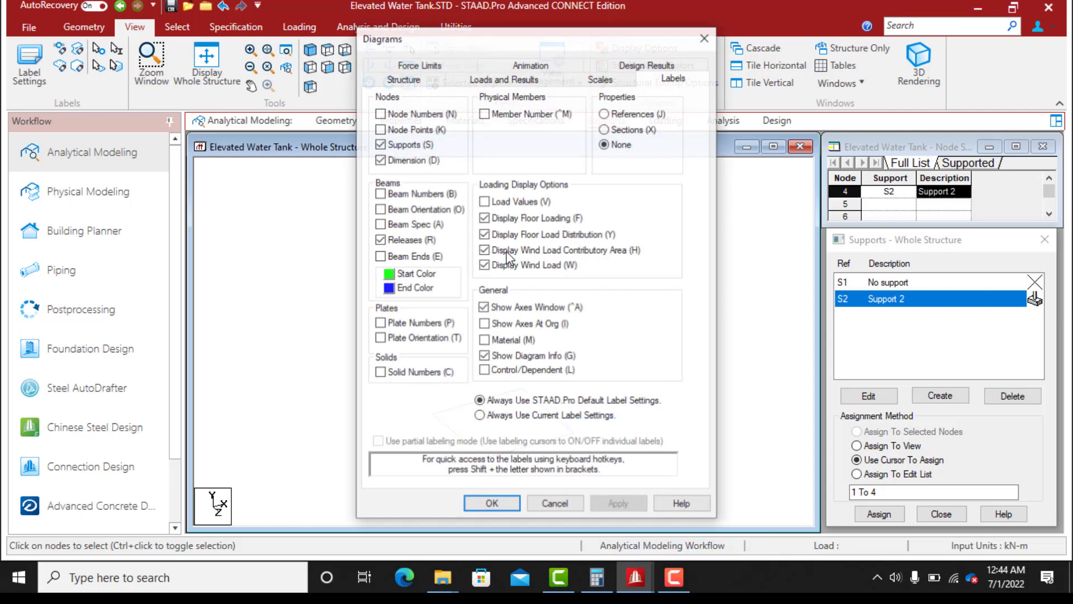
{"action": "left_click", "coordinate": [381, 114]}
{"action": "left_click", "coordinate": [492, 505]}
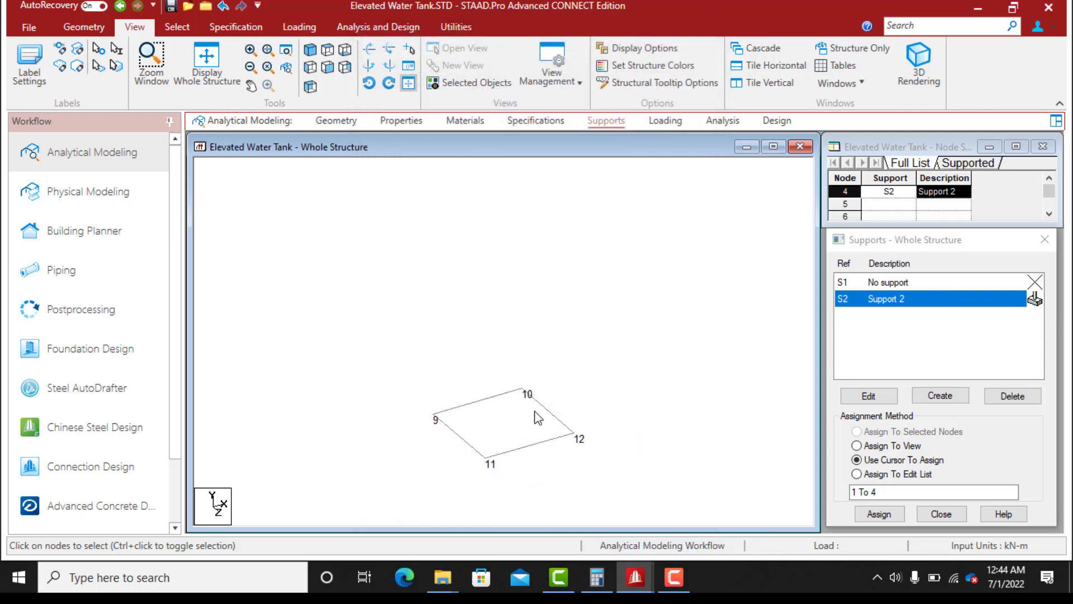
Insert a node at 0.27 m from node 12 in the beam between nodes 12 and 10
{"action": "scroll", "coordinate": [545, 462], "scroll_direction": "up", "scroll_amount": 2}
{"action": "middle_click_drag", "start_coordinate": [534, 481], "coordinate": [534, 431]}
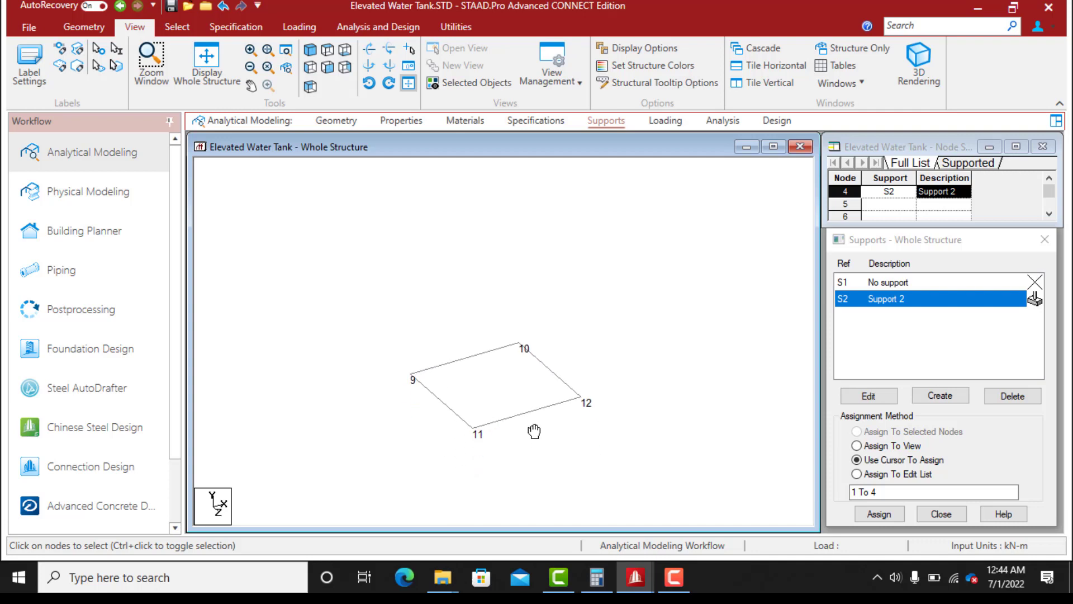
{"action": "scroll", "coordinate": [533, 431], "scroll_direction": "up", "scroll_amount": 5}
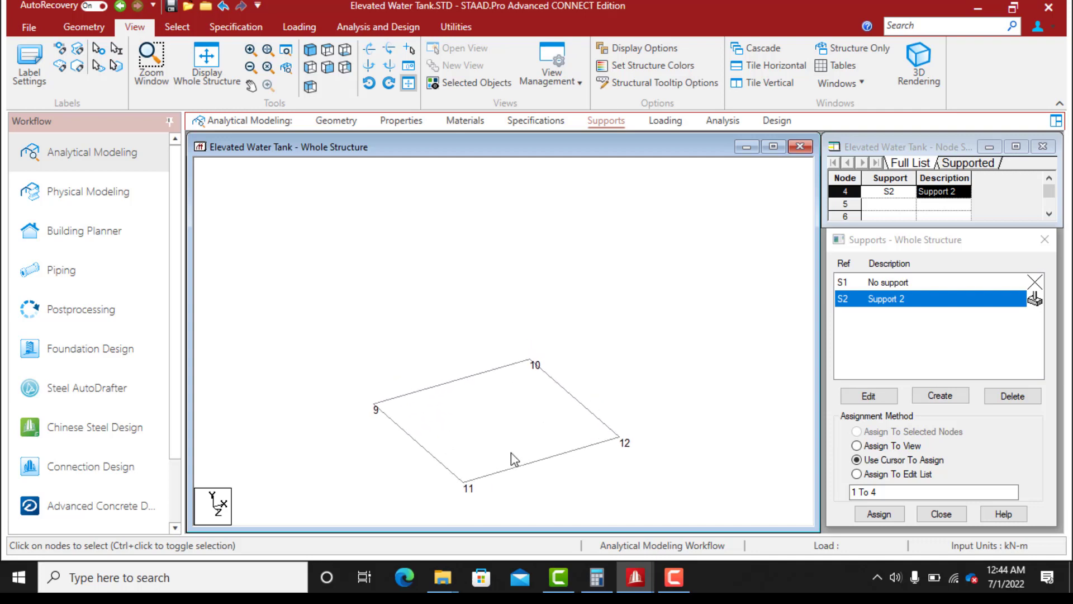
{"action": "scroll", "coordinate": [514, 459], "scroll_direction": "up", "scroll_amount": 1}
{"action": "middle_click_drag", "start_coordinate": [535, 482], "coordinate": [543, 419]}
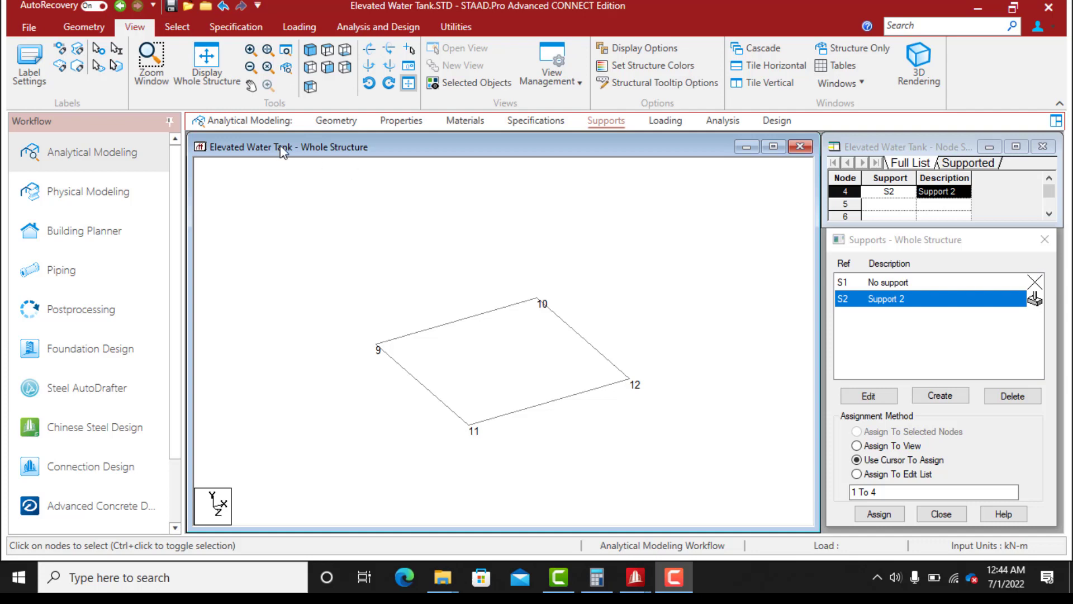
{"action": "left_click", "coordinate": [84, 27]}
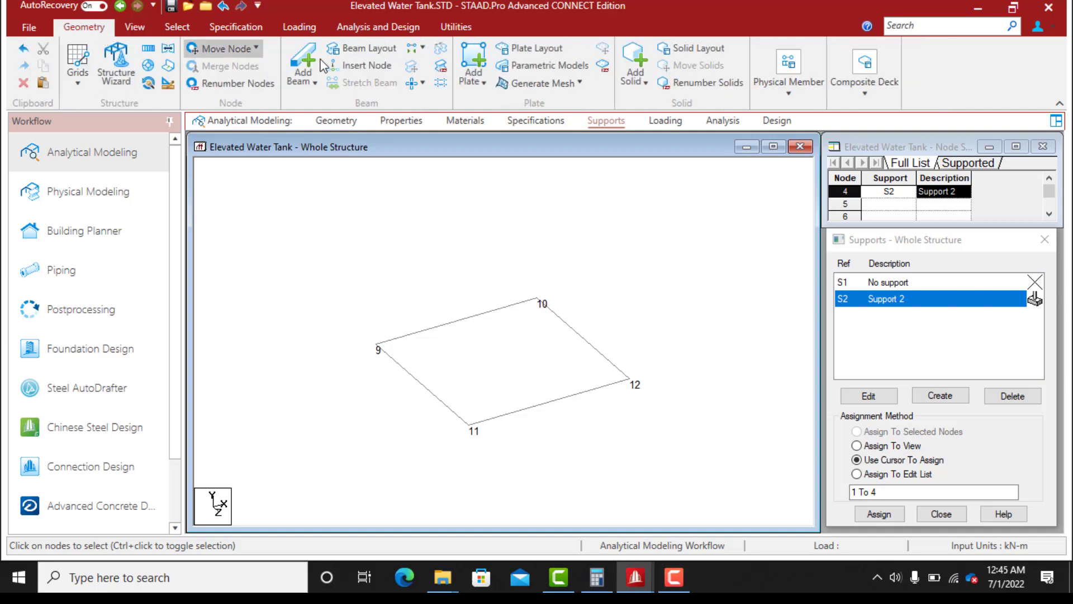
{"action": "left_click", "coordinate": [573, 330]}
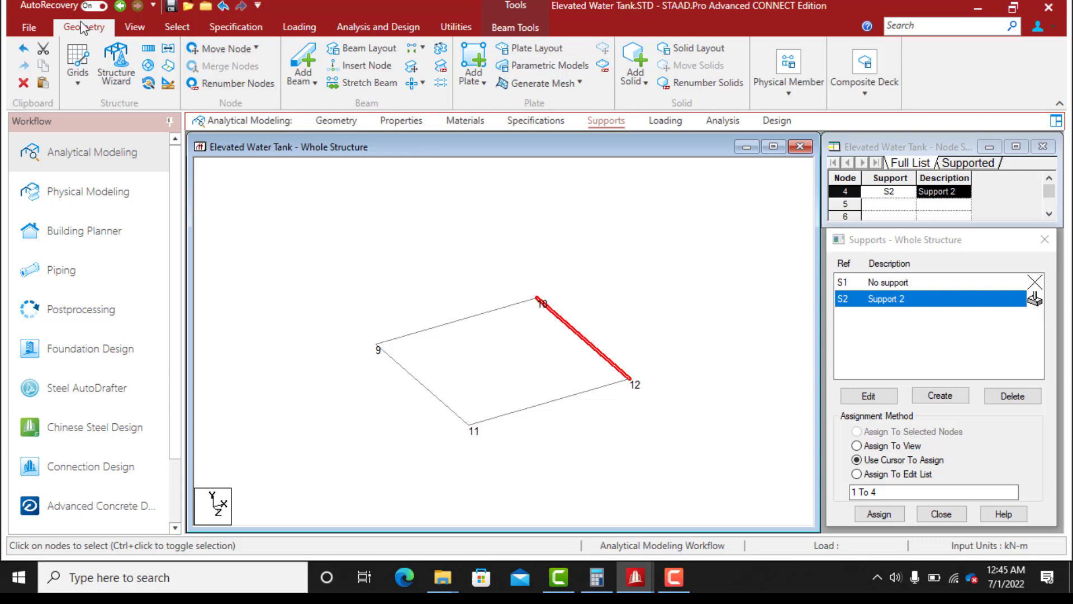
{"action": "left_click", "coordinate": [370, 70]}
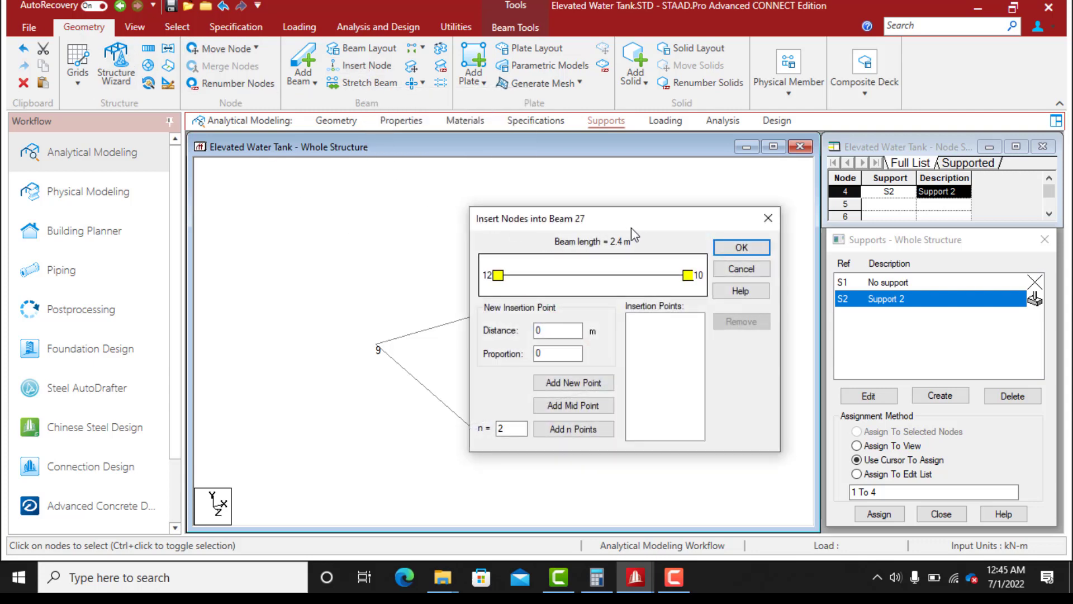
{"action": "left_click_drag", "start_coordinate": [649, 219], "coordinate": [884, 262]}
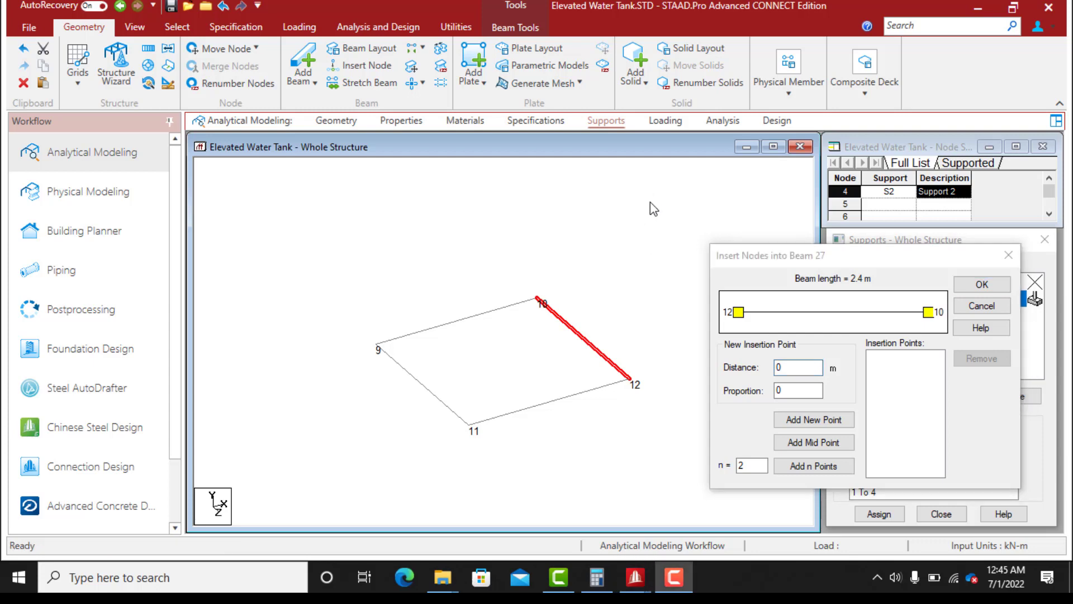
{"action": "left_click", "coordinate": [790, 369]}
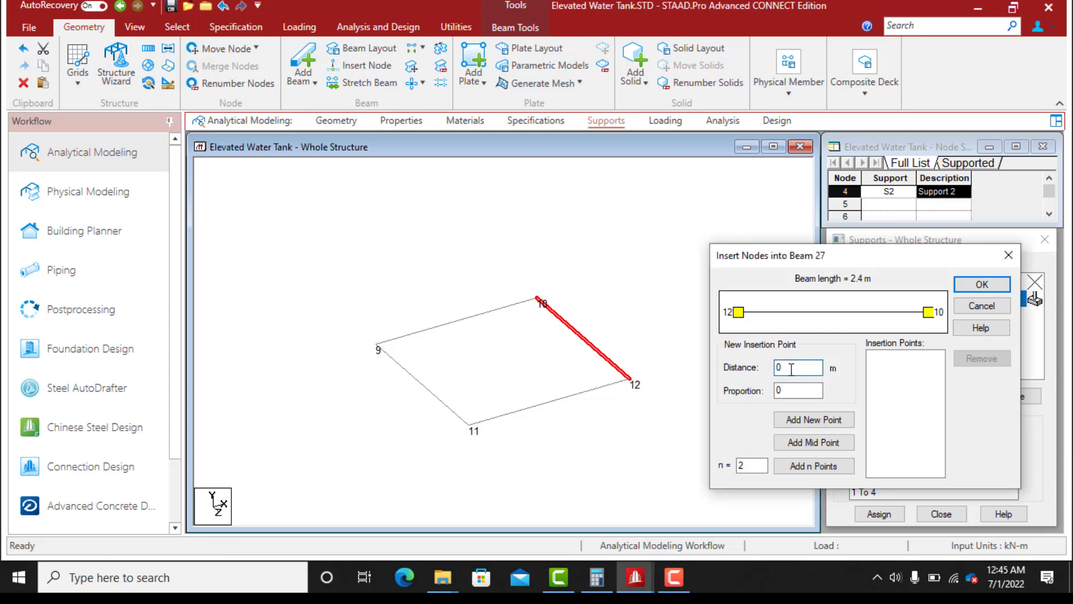
{"action": "type", "text": ".27"}
{"action": "left_click", "coordinate": [827, 428]}
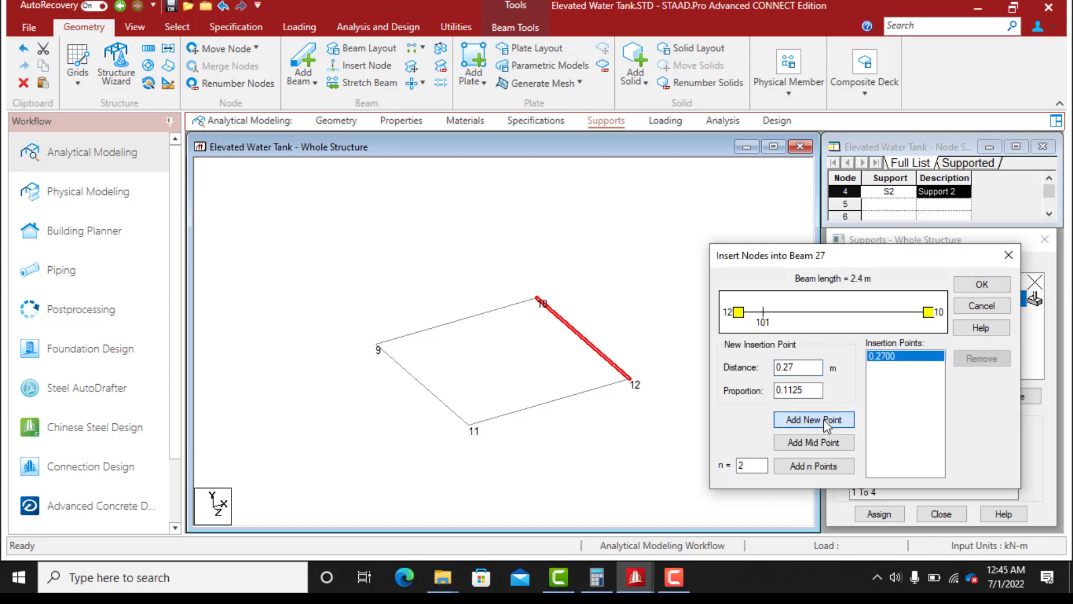
{"action": "left_click", "coordinate": [978, 285]}
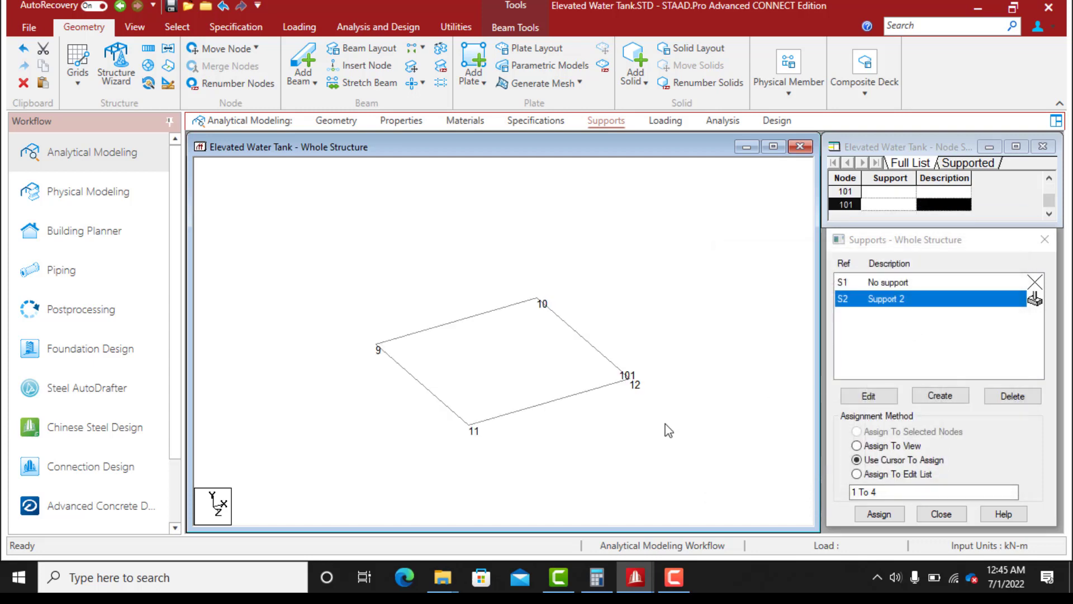
Insert a node at 1.13 m from node 9 in the beam between nodes 9 and 11
{"action": "left_click", "coordinate": [458, 424]}
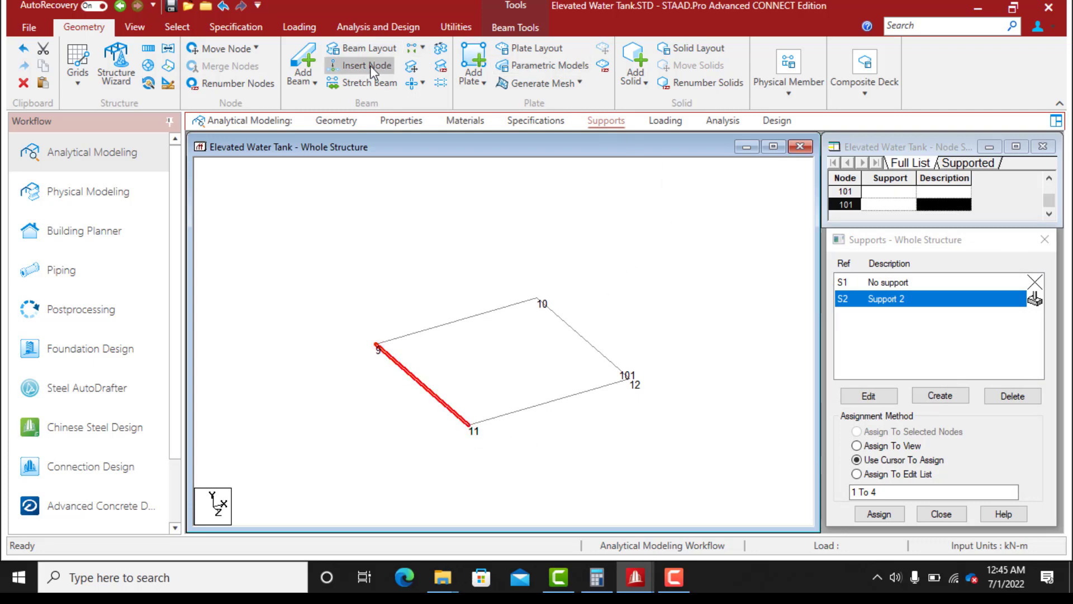
{"action": "left_click", "coordinate": [364, 65]}
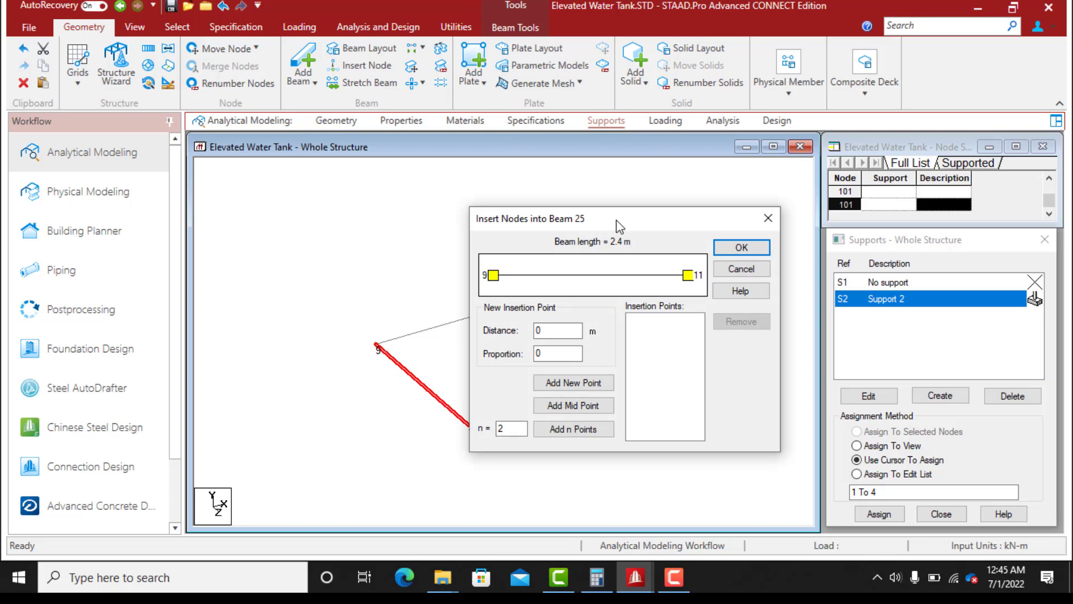
{"action": "left_click_drag", "start_coordinate": [612, 221], "coordinate": [889, 229]}
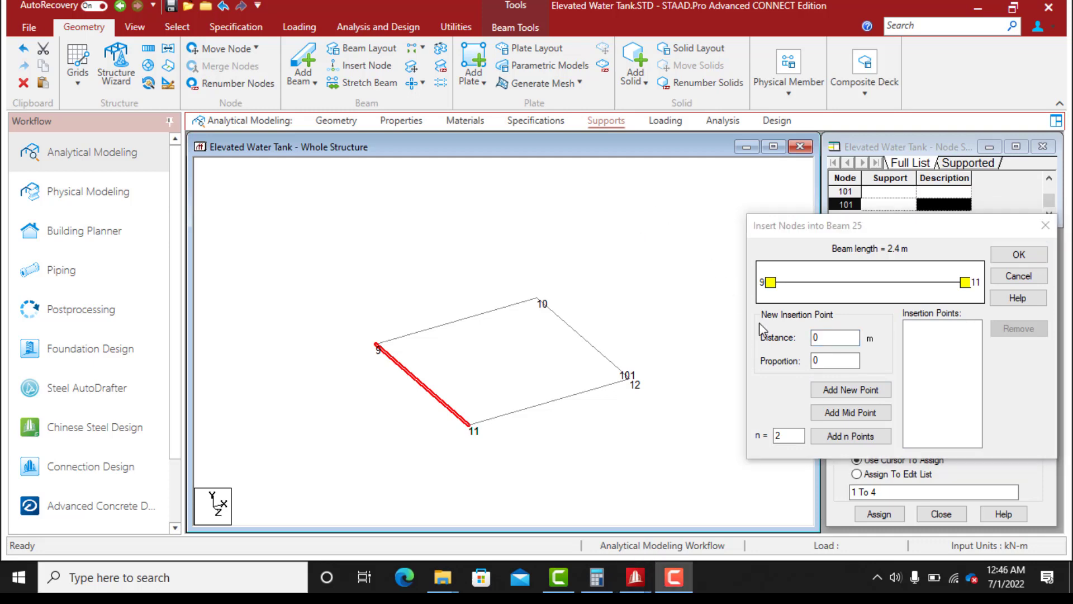
{"action": "left_click", "coordinate": [815, 338]}
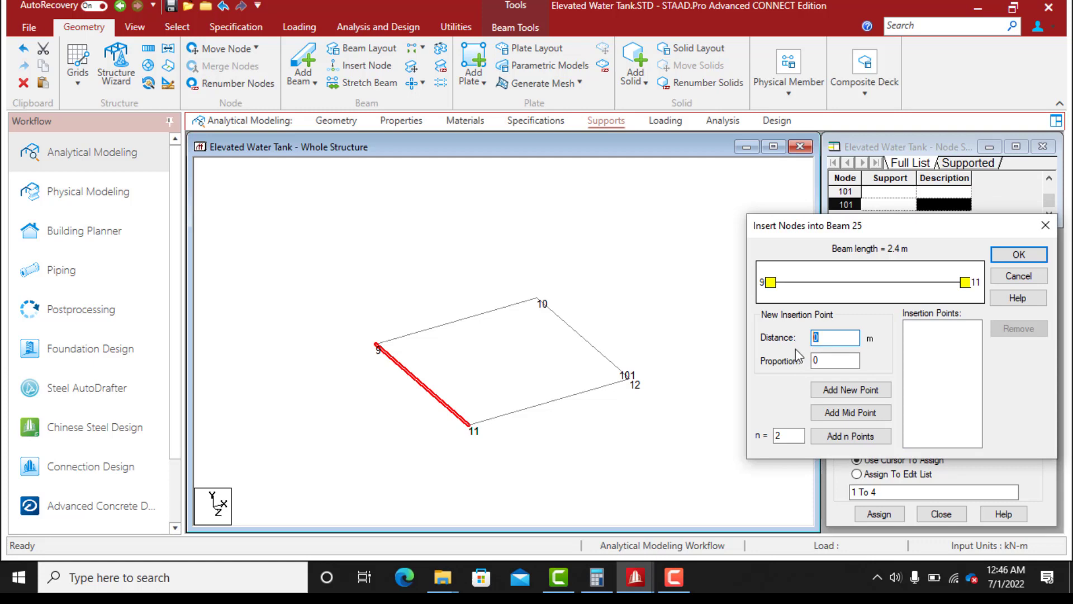
{"action": "type", "text": "1.13"}
{"action": "left_click", "coordinate": [850, 391]}
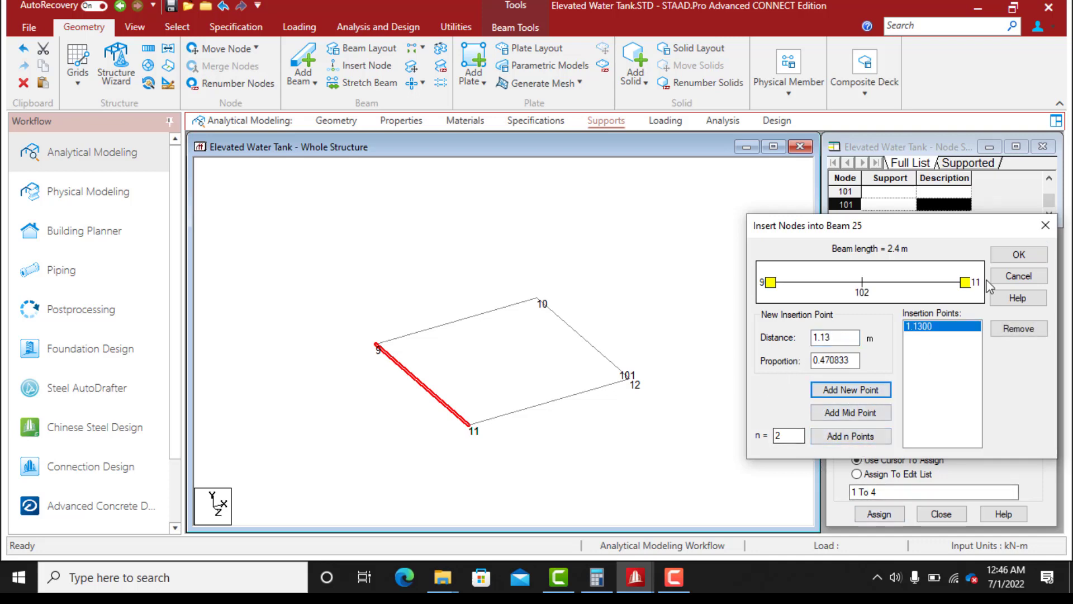
{"action": "left_click", "coordinate": [1022, 255]}
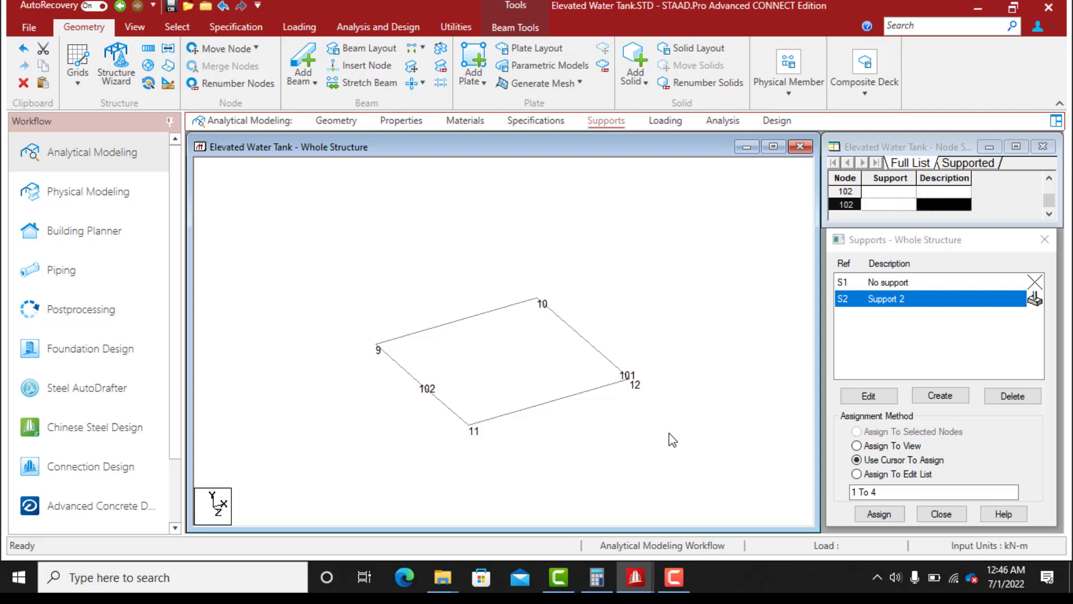
Insert a node at 1 m from node 101 in the beam between nodes 101 and 10
{"action": "left_click", "coordinate": [599, 354]}
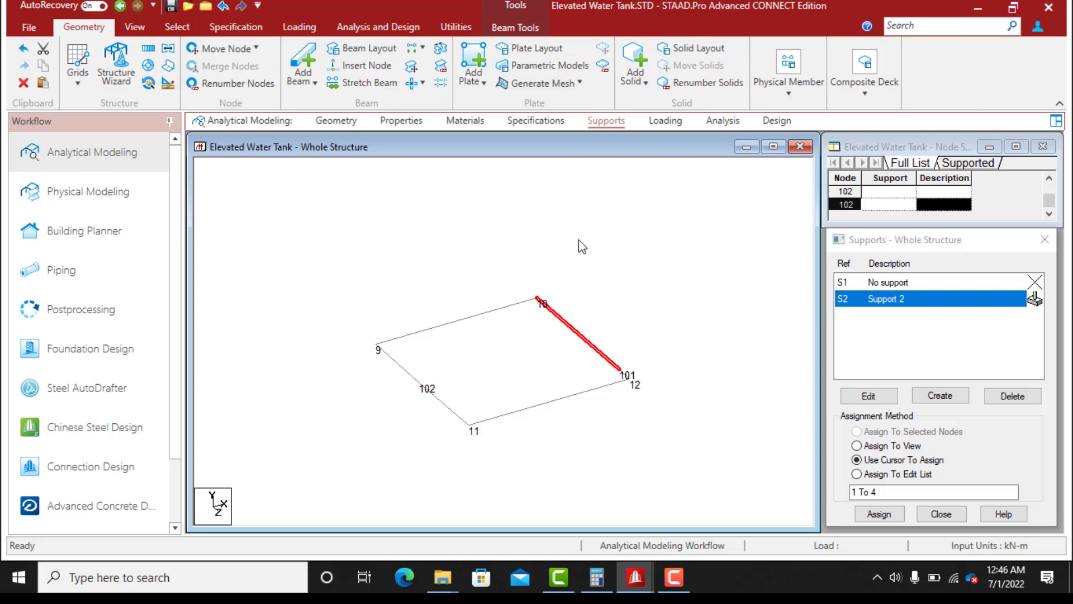
{"action": "left_click", "coordinate": [364, 64]}
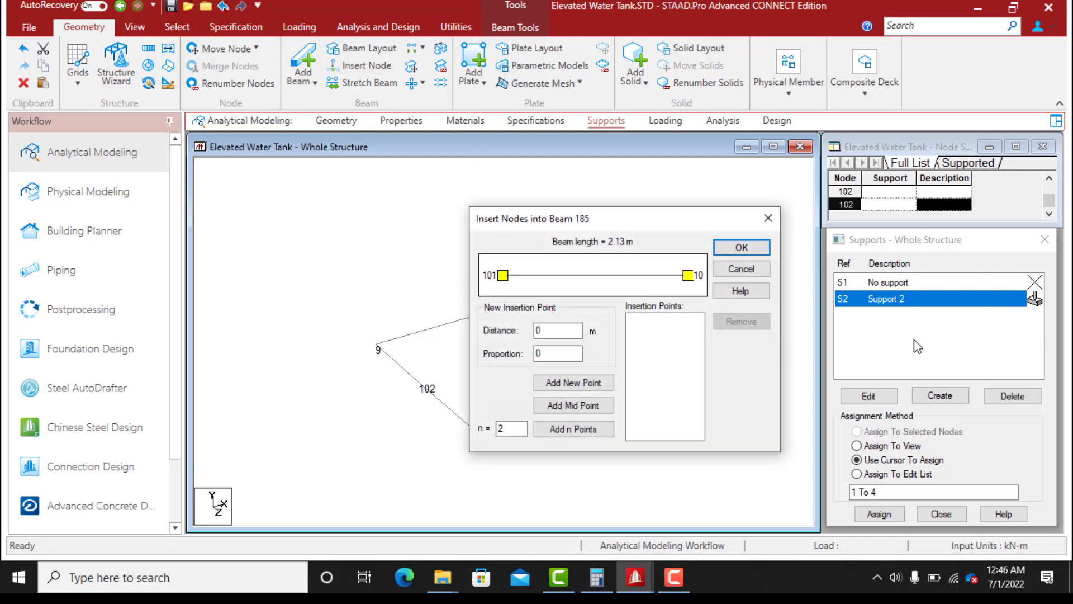
{"action": "left_click_drag", "start_coordinate": [612, 226], "coordinate": [870, 266]}
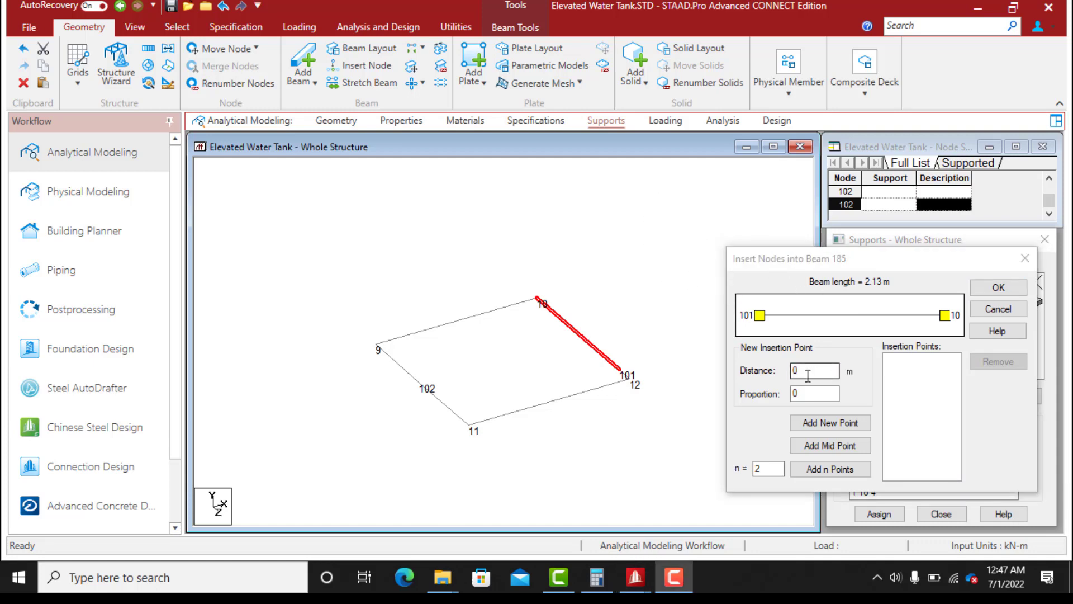
{"action": "left_click", "coordinate": [772, 382]}
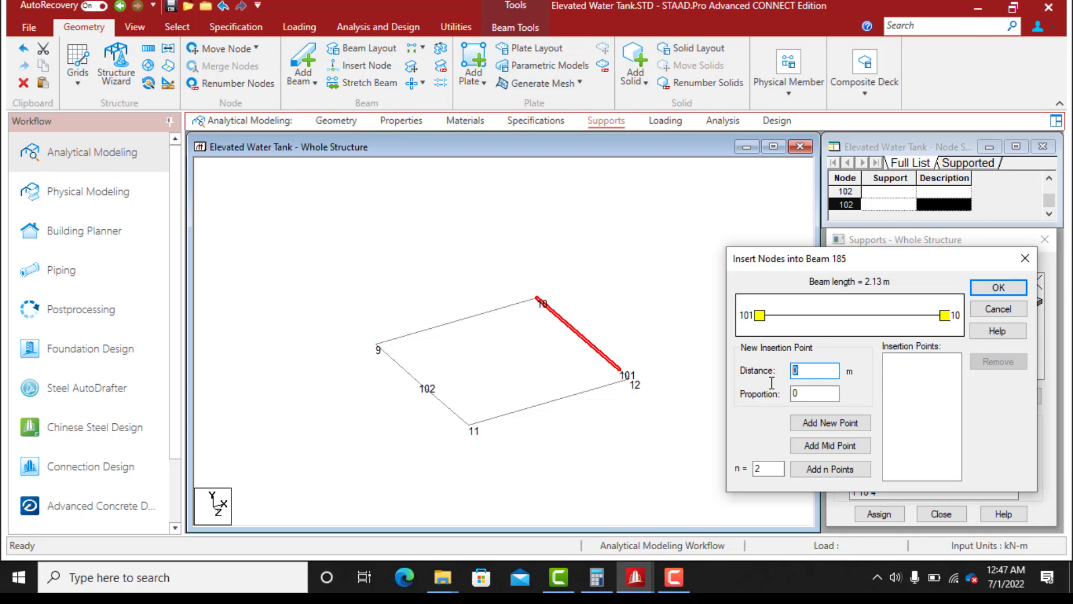
{"action": "type", "text": "1"}
{"action": "left_click", "coordinate": [636, 184]}
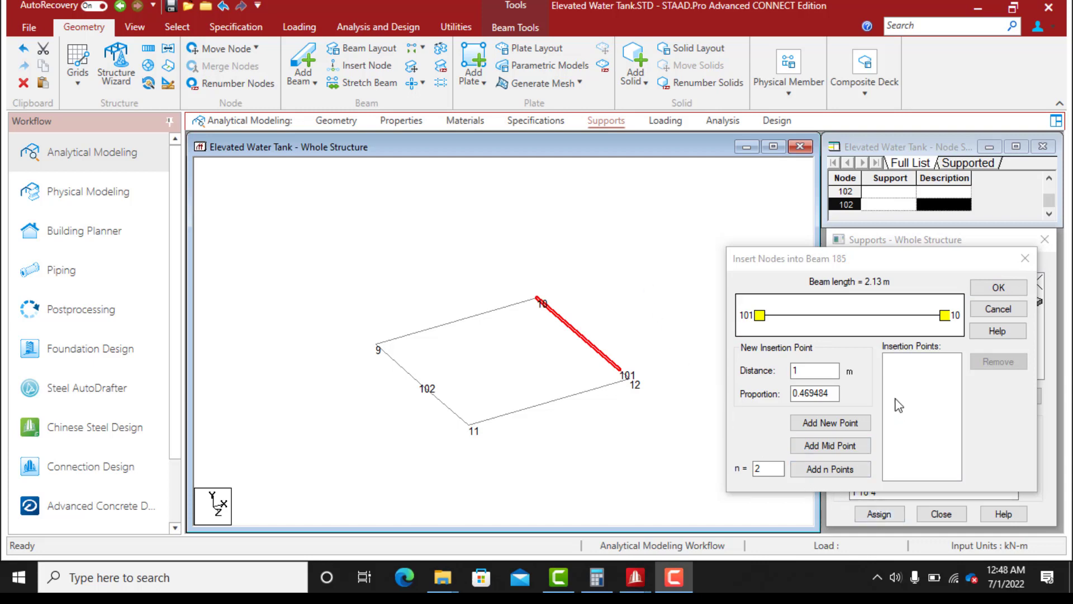
{"action": "left_click", "coordinate": [824, 424]}
{"action": "left_click", "coordinate": [997, 290]}
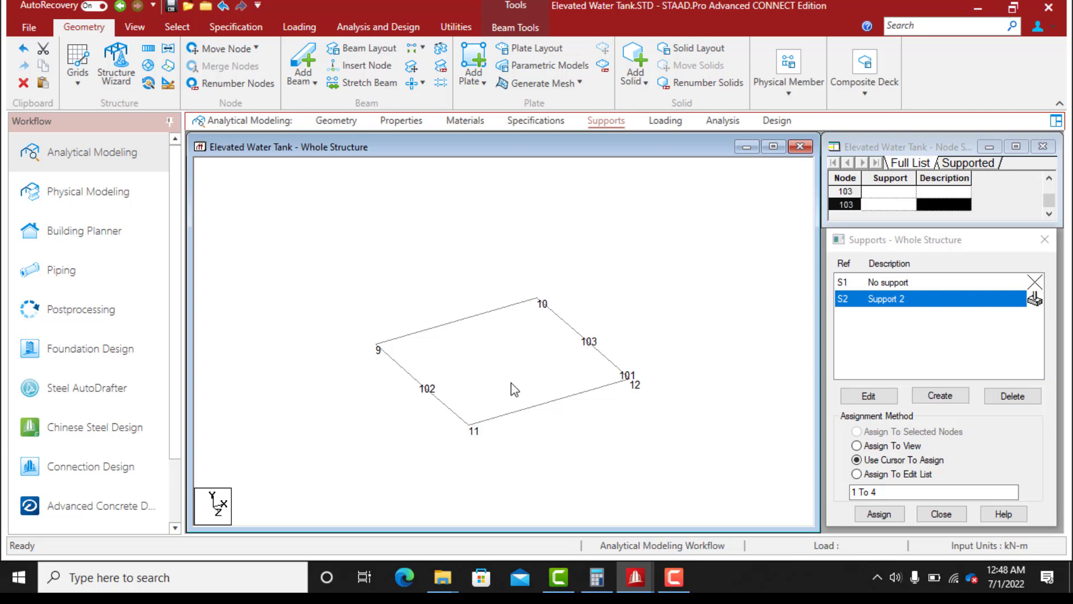
Insert a node at 1 m from node 102 in the beam between nodes 102 and 11
{"action": "left_click", "coordinate": [443, 405]}
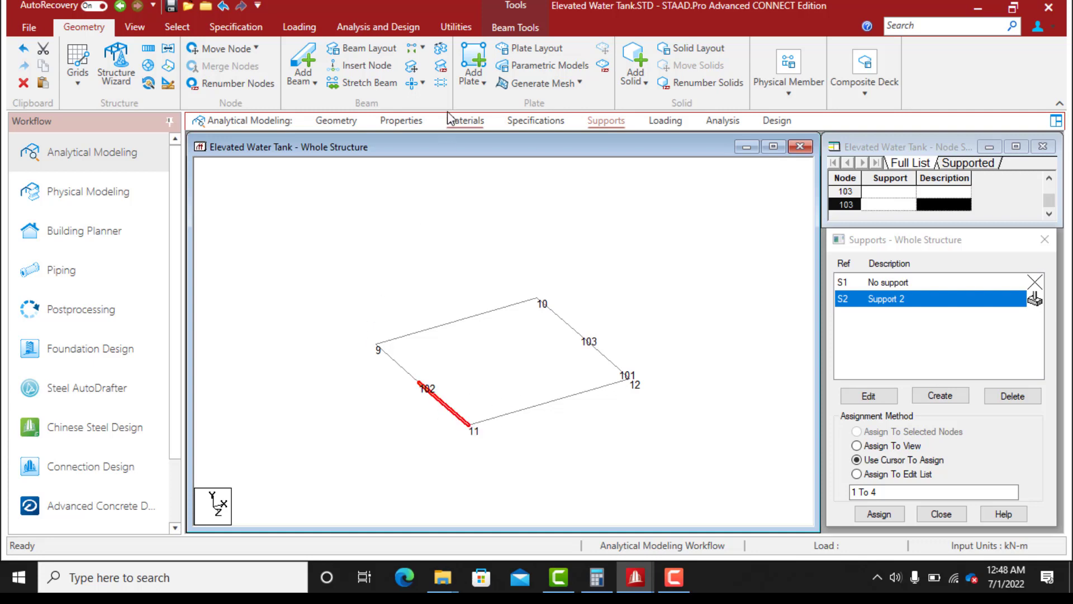
{"action": "left_click", "coordinate": [370, 68]}
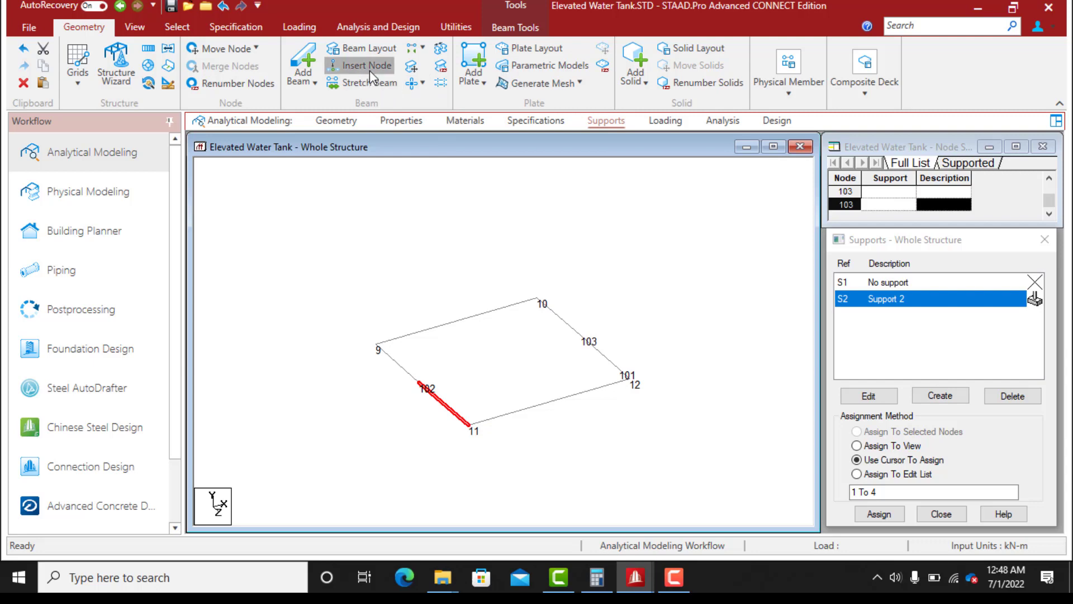
{"action": "left_click", "coordinate": [551, 331]}
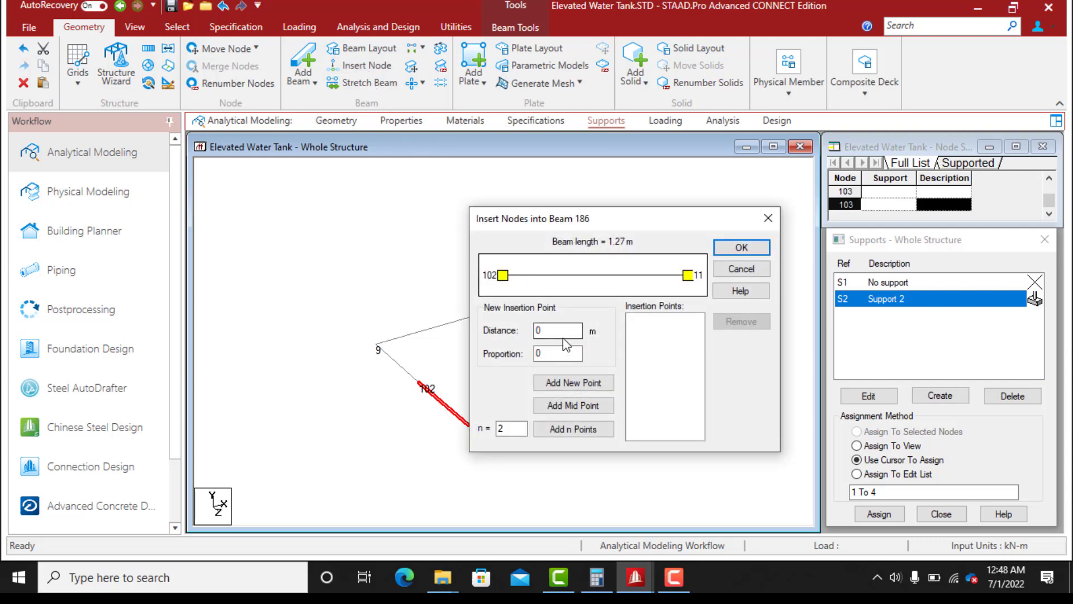
{"action": "left_click_drag", "start_coordinate": [551, 331], "coordinate": [521, 336]}
{"action": "type", "text": "1"}
{"action": "left_click", "coordinate": [573, 385]}
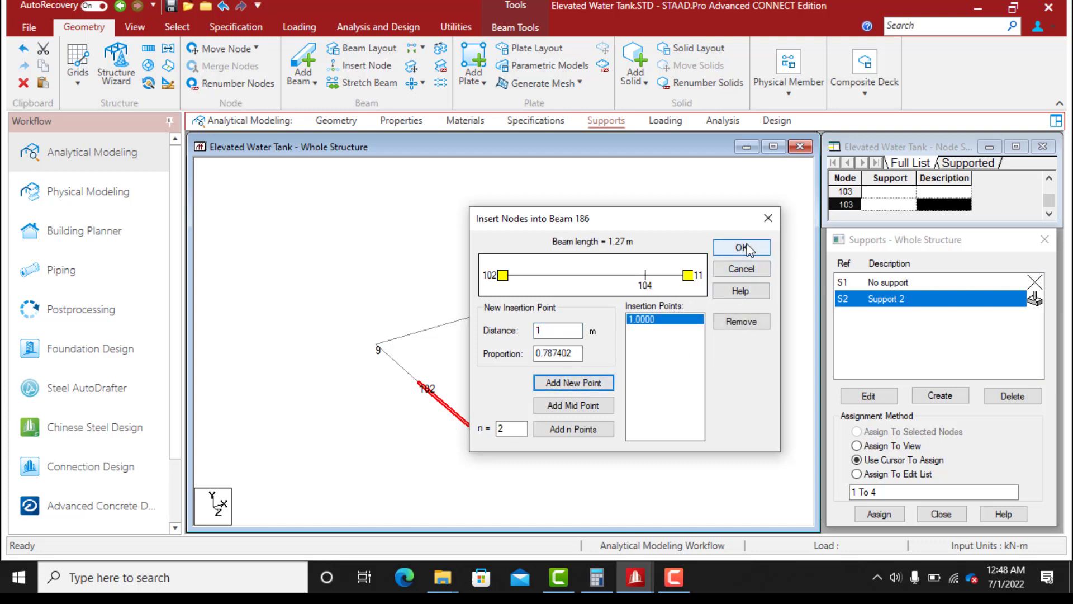
{"action": "left_click", "coordinate": [741, 248]}
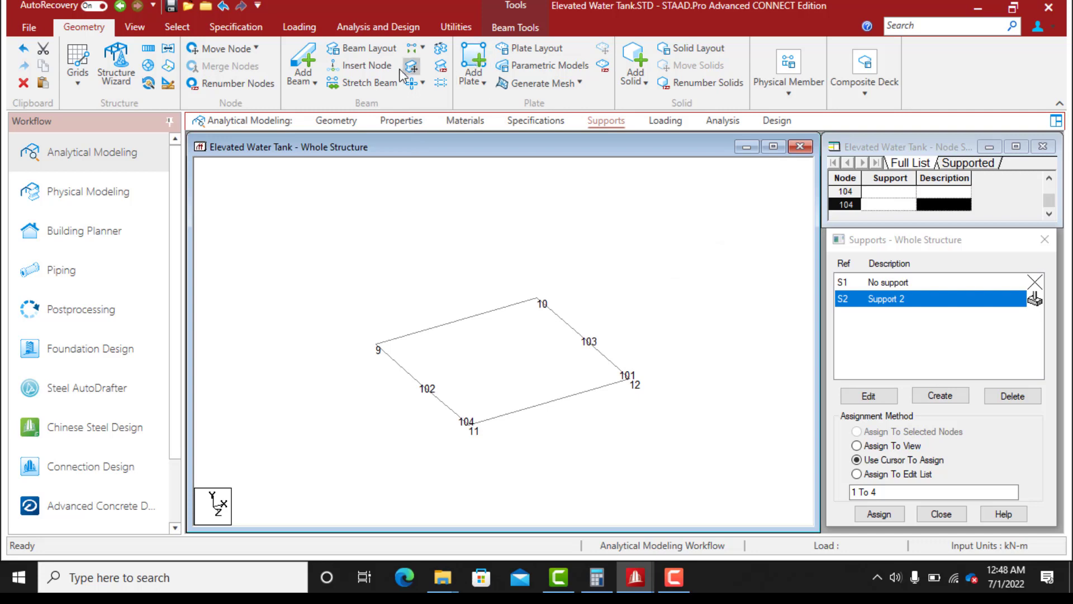
Add two parallel beams across the frame, from node 103 to node 102 and from node 101 to node 104
{"action": "left_click", "coordinate": [298, 57]}
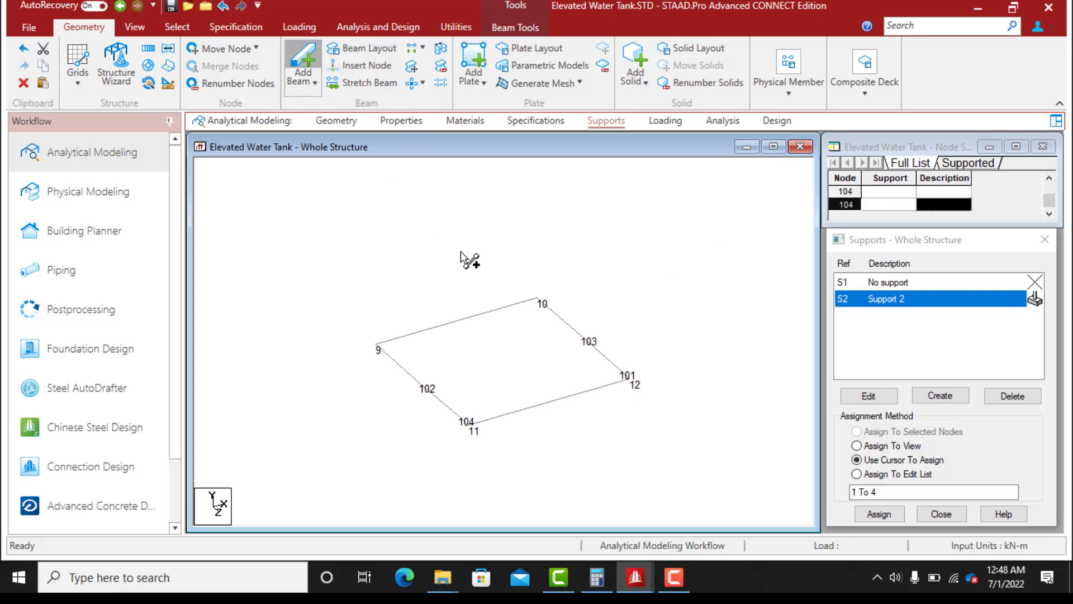
{"action": "left_click", "coordinate": [582, 337]}
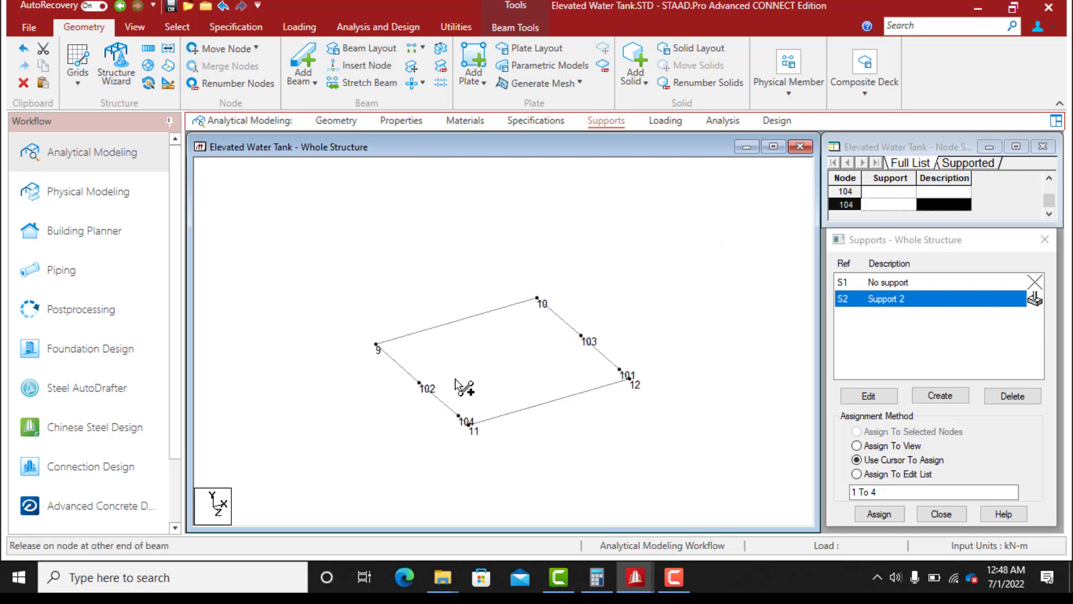
{"action": "left_click", "coordinate": [421, 384]}
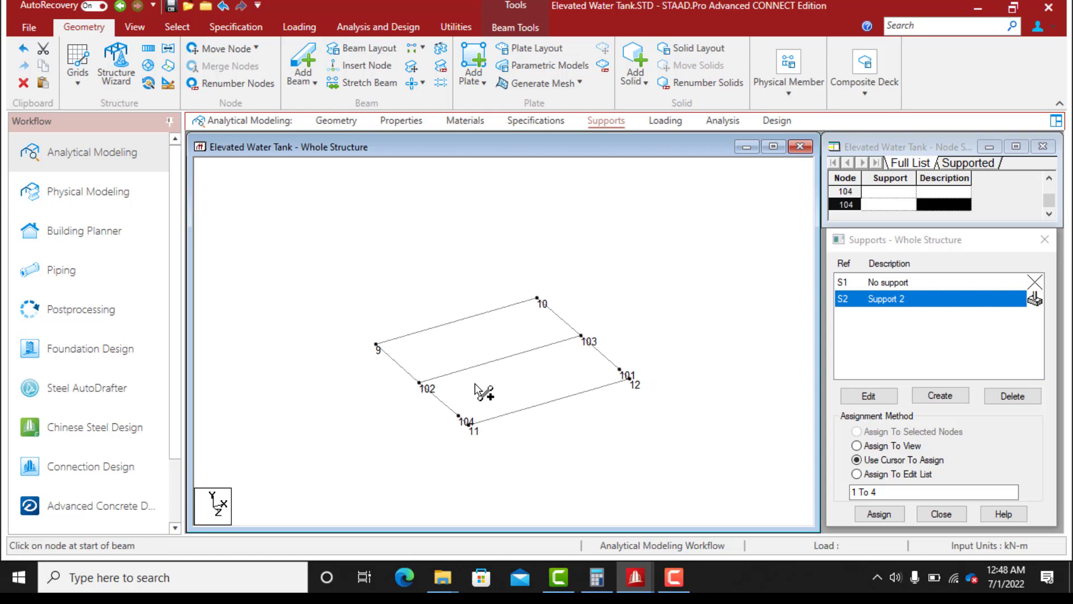
{"action": "left_click", "coordinate": [619, 370]}
{"action": "left_click_drag", "start_coordinate": [620, 371], "coordinate": [465, 424]}
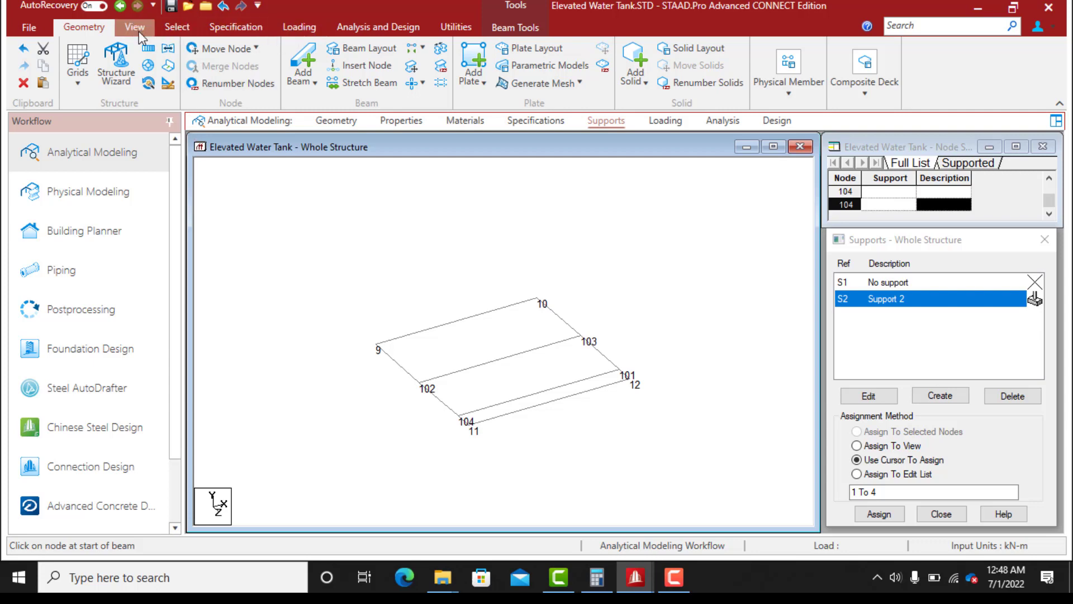
Copy nodes 102 and 104 and paste them with a move of -1 m in X
{"action": "left_click", "coordinate": [174, 27]}
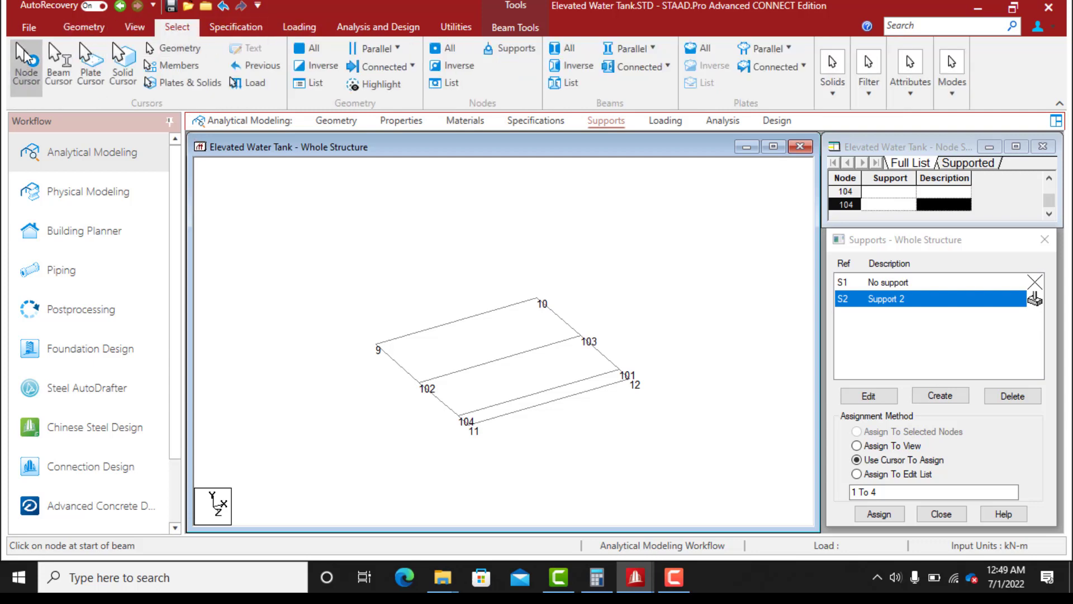
{"action": "left_click", "coordinate": [26, 63]}
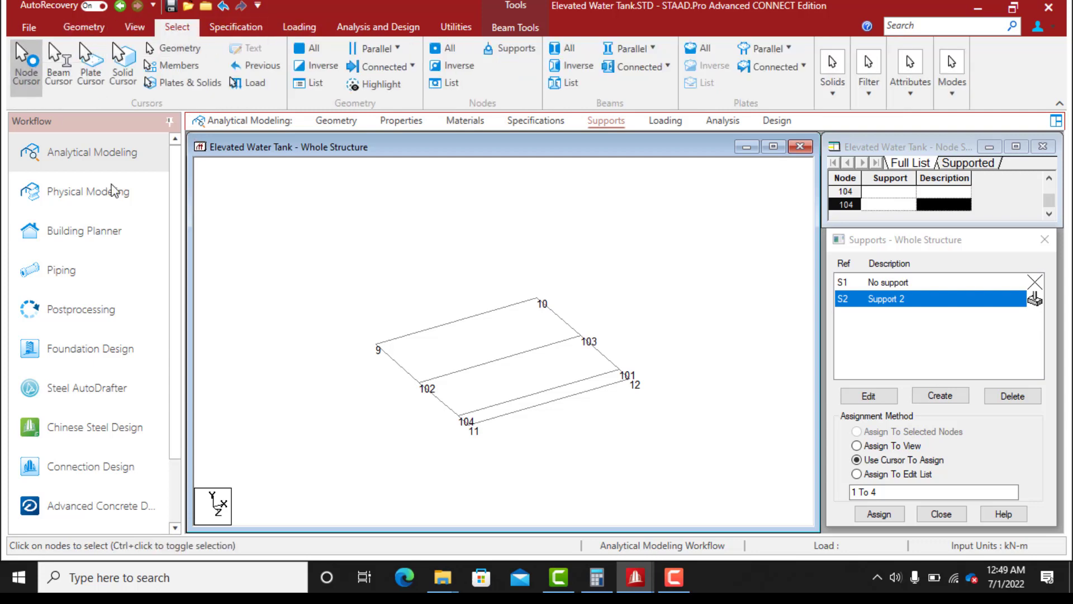
{"action": "left_click", "coordinate": [421, 385]}
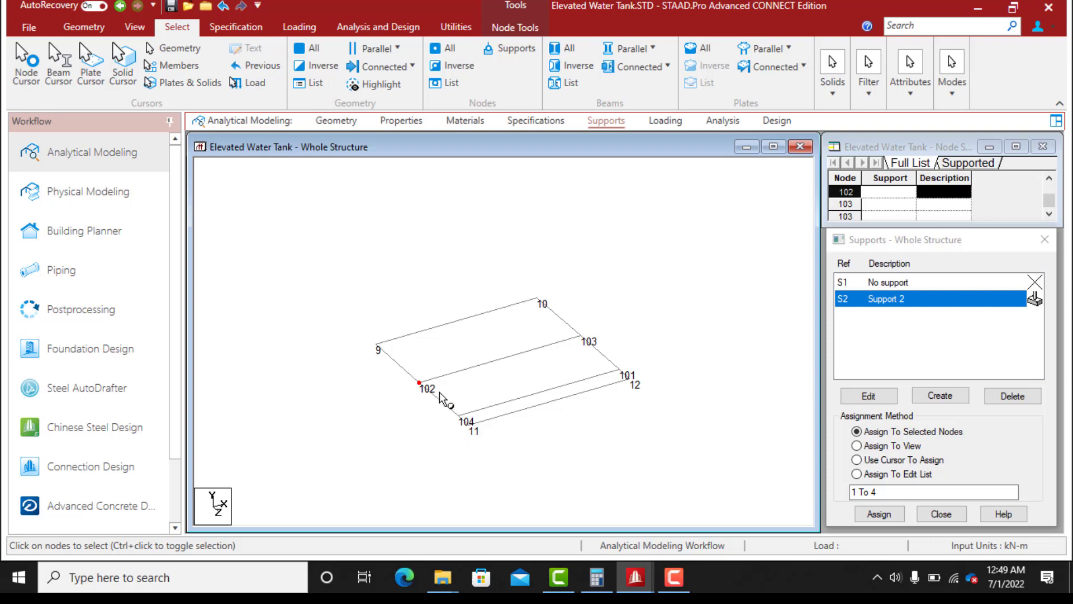
{"action": "left_click_drag", "start_coordinate": [447, 405], "coordinate": [464, 430]}
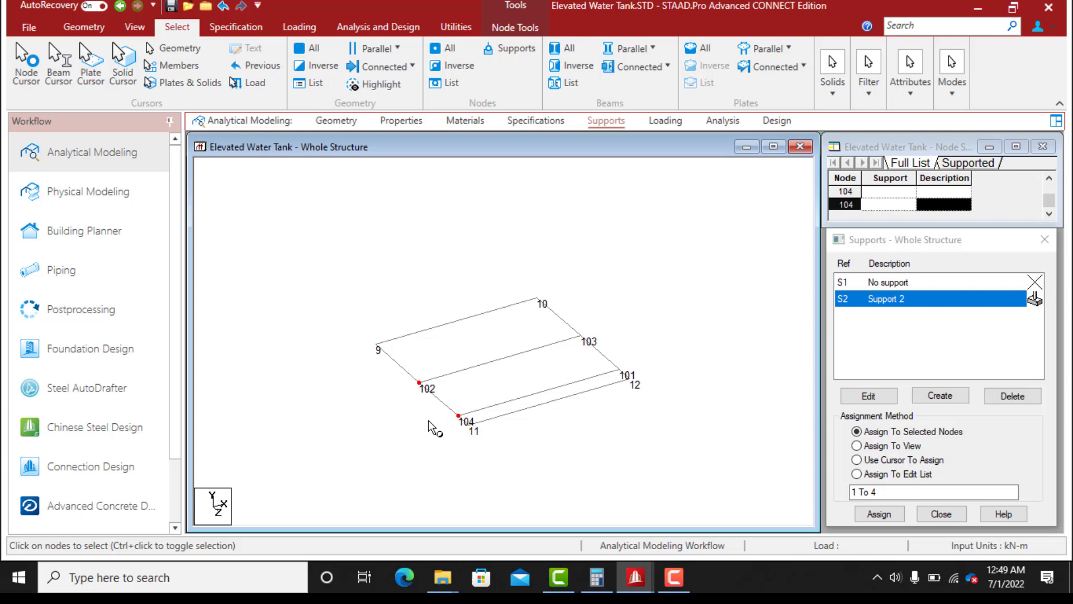
{"action": "key", "text": "ctrl+v"}
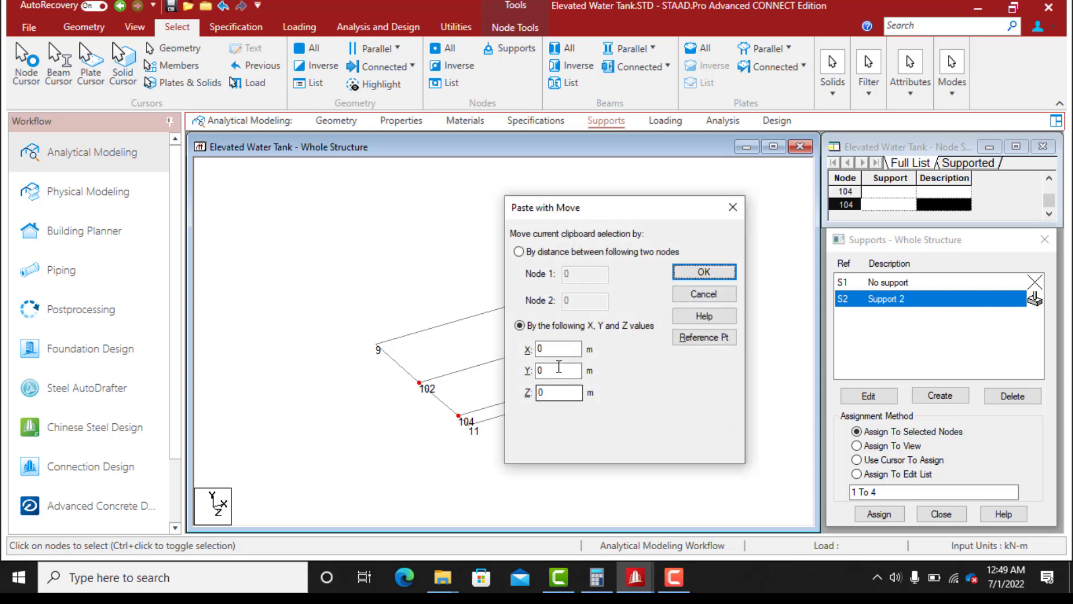
{"action": "left_click", "coordinate": [547, 350]}
{"action": "left_click_drag", "start_coordinate": [547, 350], "coordinate": [530, 360]}
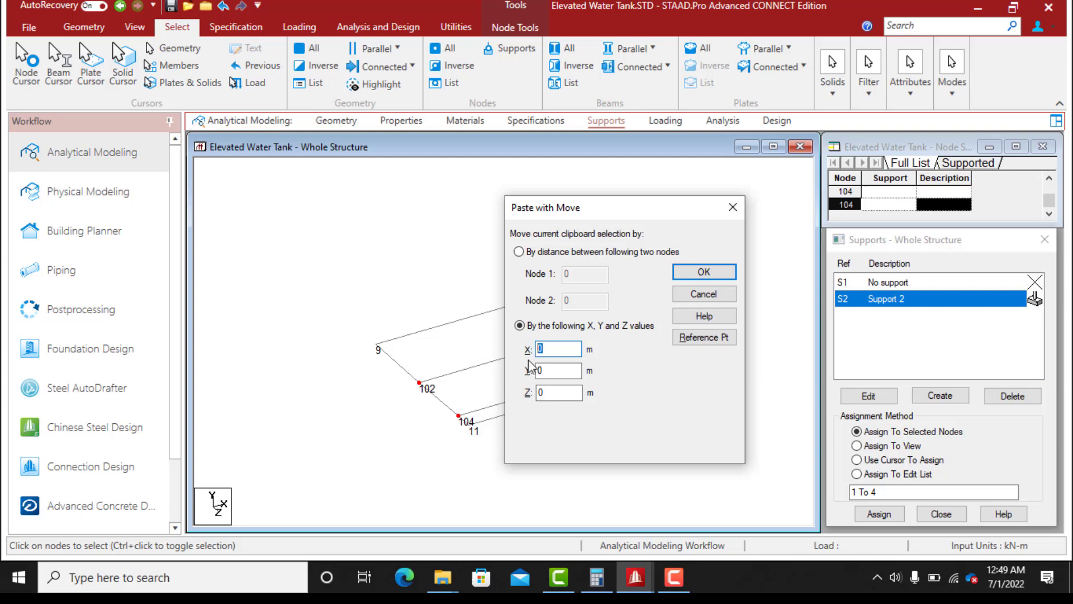
{"action": "type", "text": "-1"}
{"action": "left_click", "coordinate": [718, 275]}
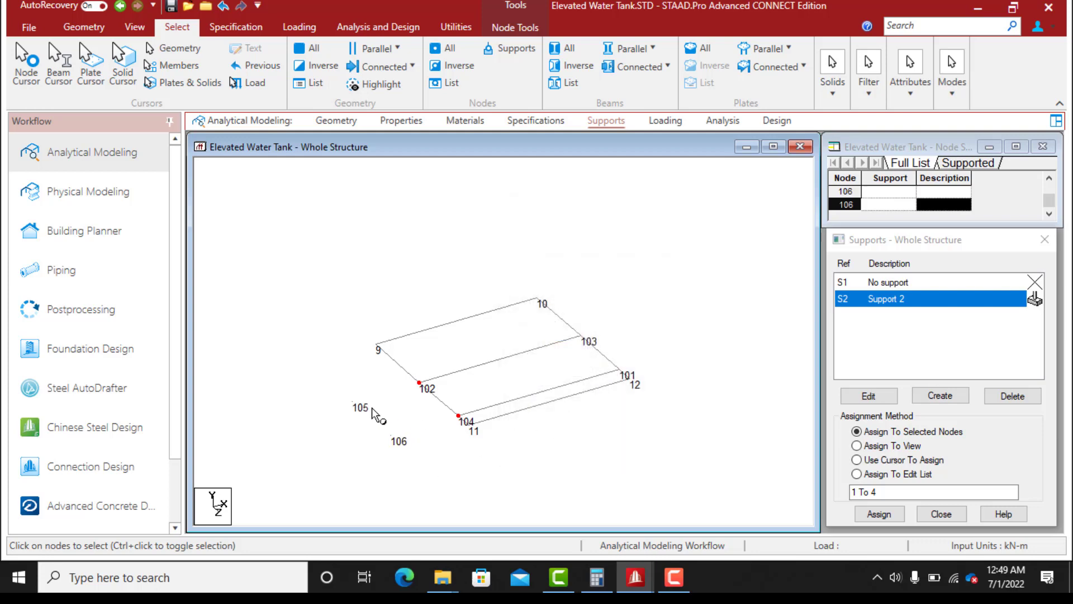
Add beams from node 102 through nodes 105 and 106 to node 104 to form the projecting landing
{"action": "left_click", "coordinate": [84, 27]}
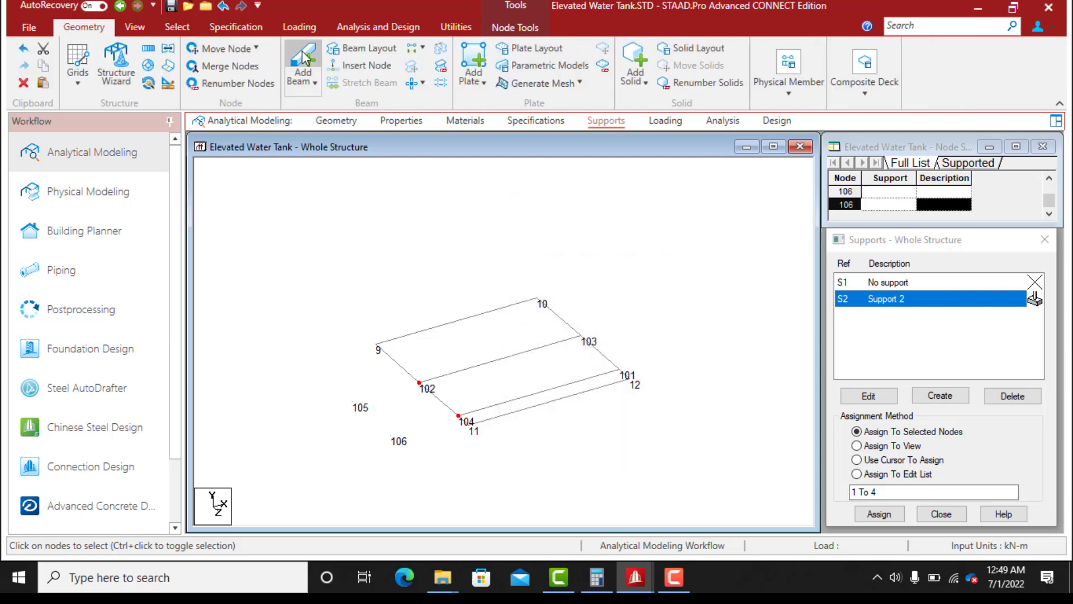
{"action": "left_click", "coordinate": [305, 59]}
{"action": "left_click_drag", "start_coordinate": [418, 386], "coordinate": [419, 387]}
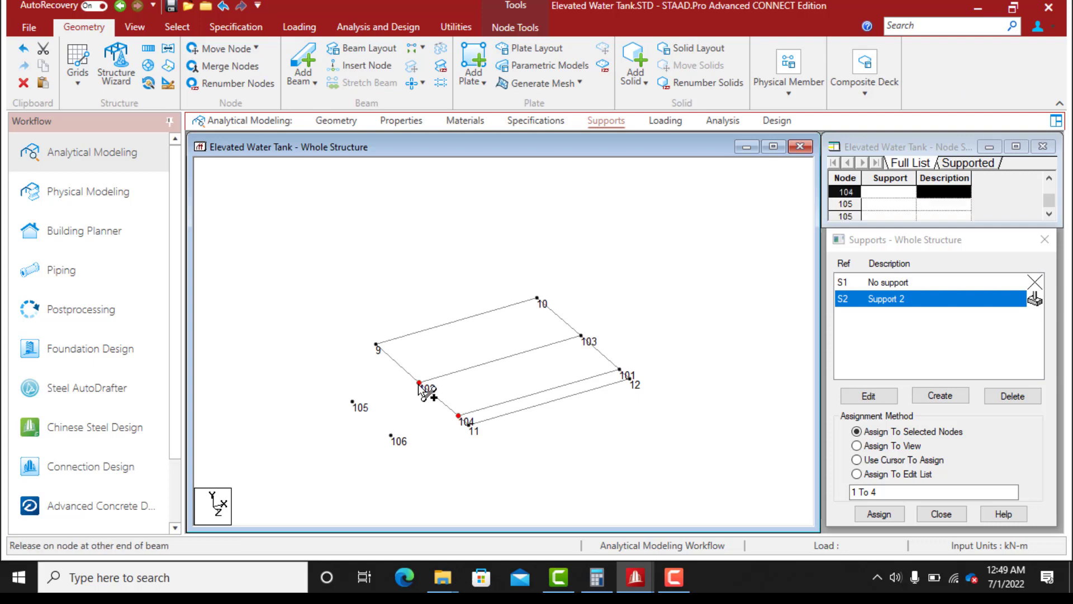
{"action": "left_click_drag", "start_coordinate": [347, 400], "coordinate": [464, 419]}
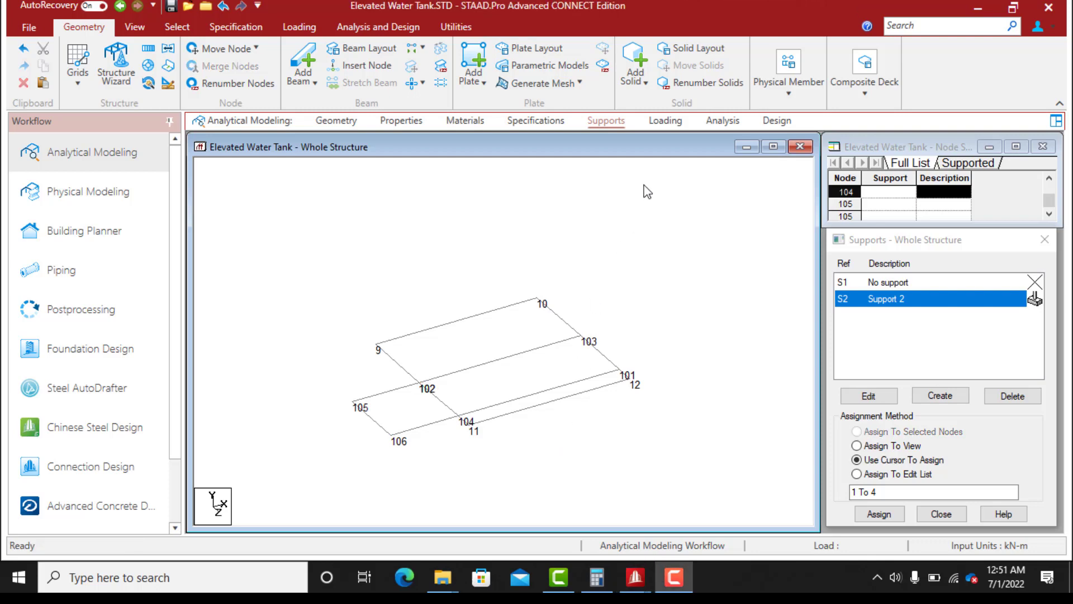
Open node insertion for the beam between nodes 9 and 102
{"action": "left_click", "coordinate": [403, 371]}
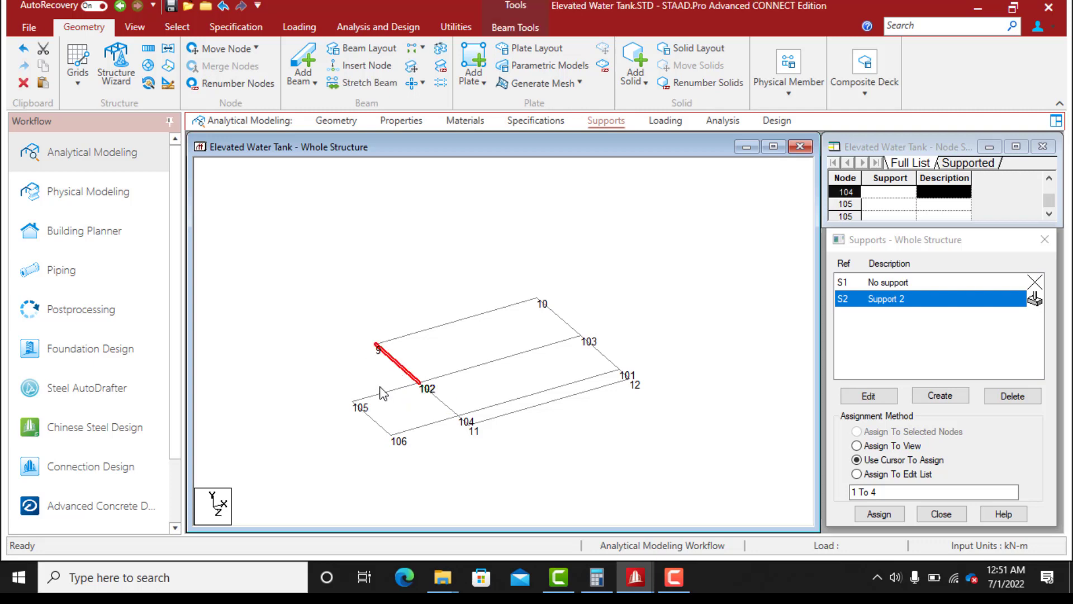
{"action": "left_click", "coordinate": [360, 69]}
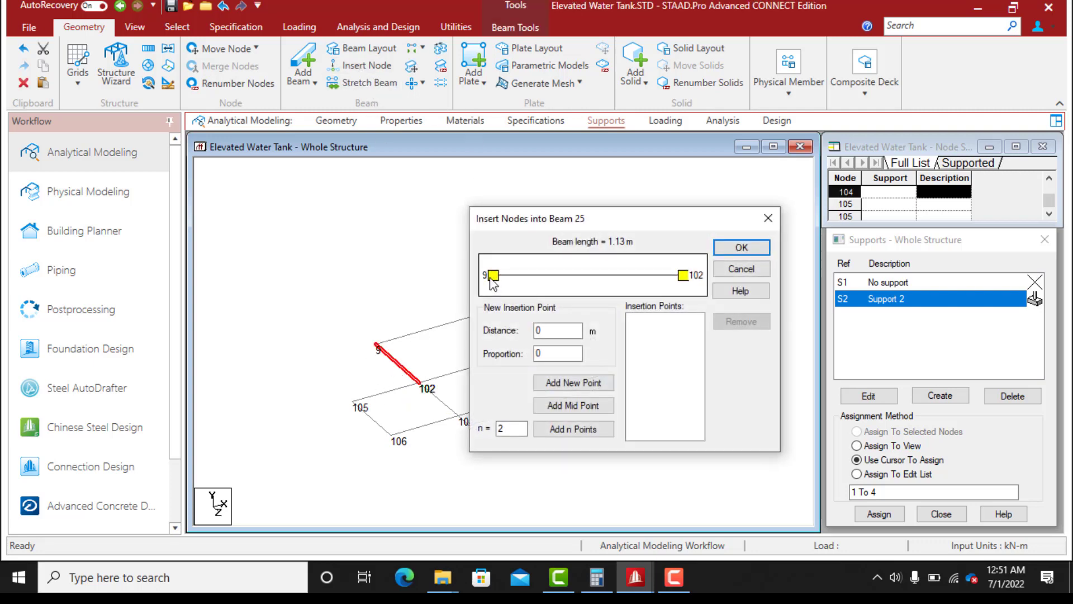
{"action": "left_click", "coordinate": [644, 189]}
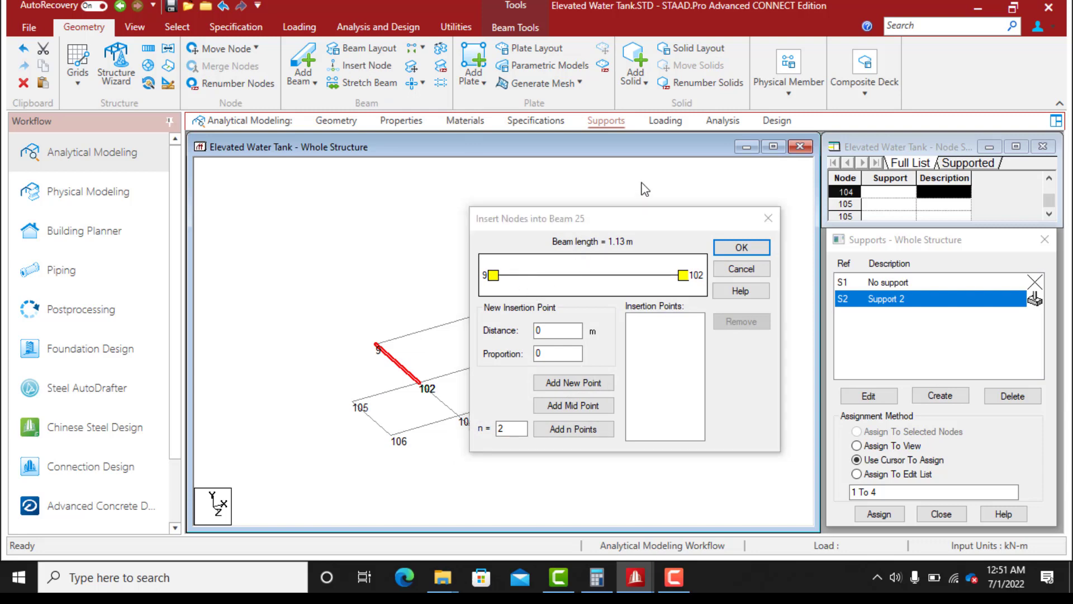
Insert a node into the beam between nodes 9 and 102 at a distance of 0.58 m from node 9
{"action": "left_click", "coordinate": [552, 330]}
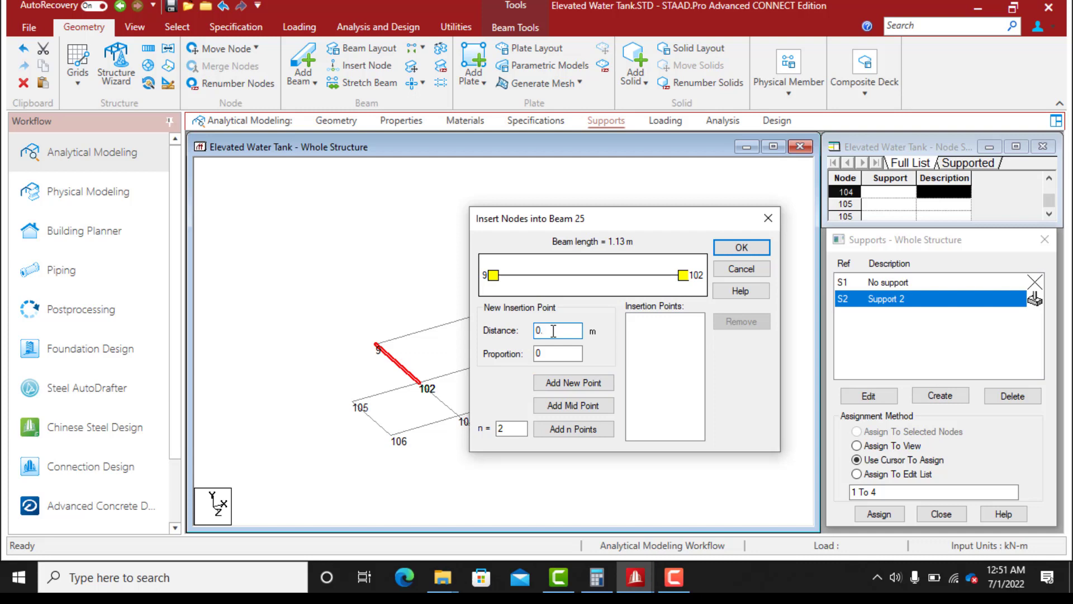
{"action": "type", "text": ".58"}
{"action": "left_click", "coordinate": [593, 383]}
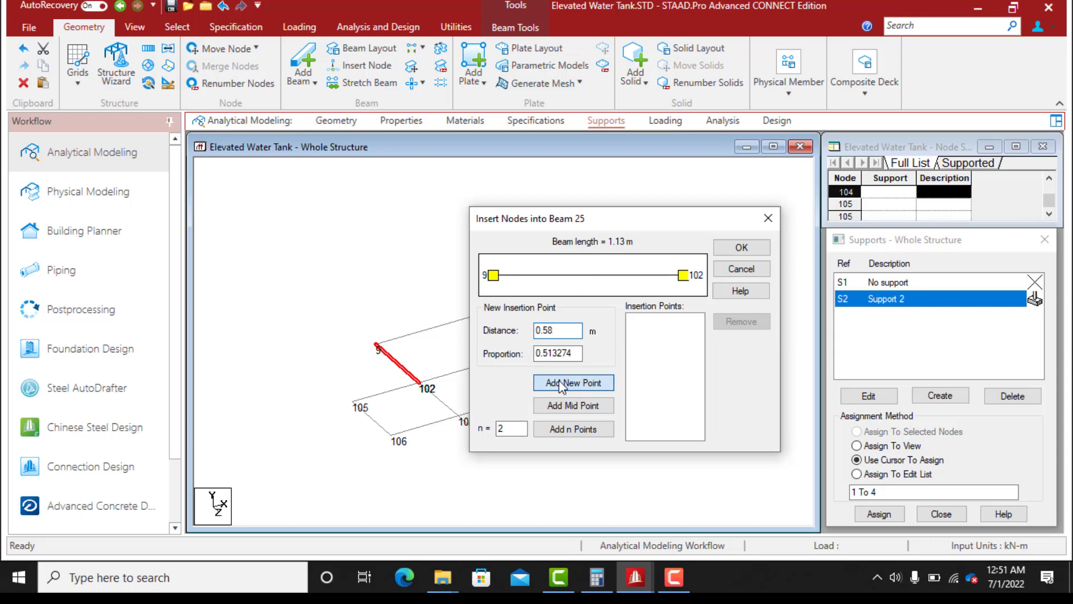
{"action": "left_click", "coordinate": [734, 247]}
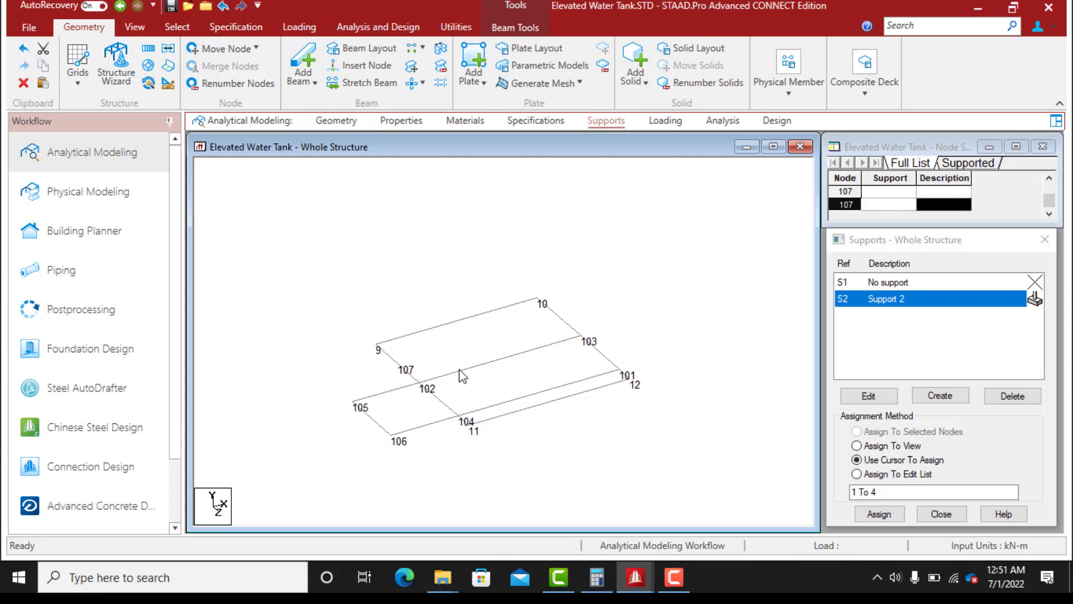
Insert a node into the beam between nodes 107 and 102 at a distance of 0.4 m from node 107
{"action": "scroll", "coordinate": [403, 419], "scroll_direction": "up", "scroll_amount": 2}
{"action": "scroll", "coordinate": [405, 442], "scroll_direction": "up", "scroll_amount": 1}
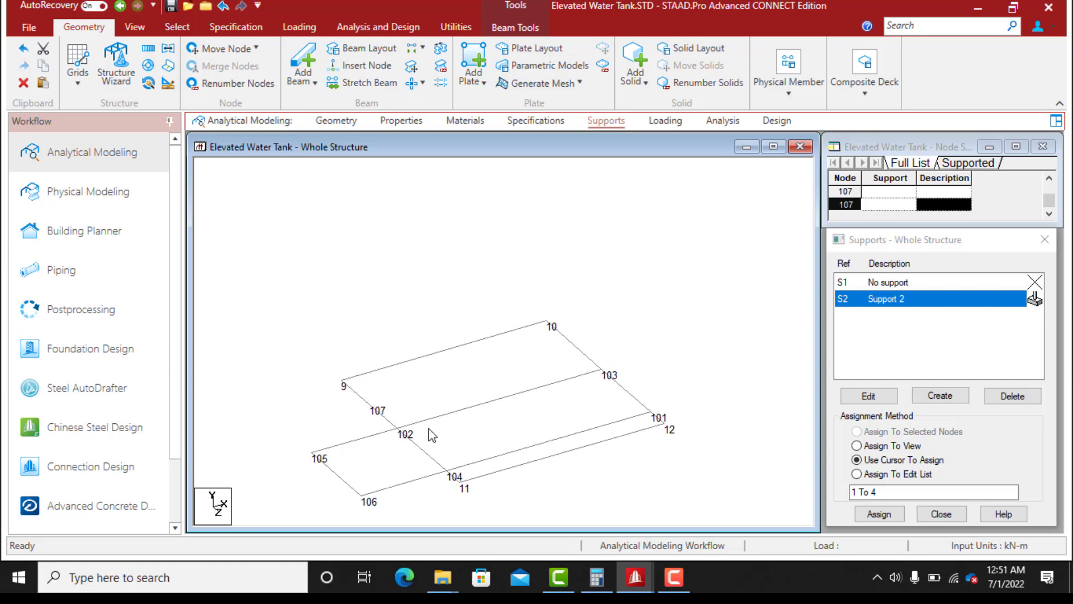
{"action": "scroll", "coordinate": [385, 437], "scroll_direction": "up", "scroll_amount": 1}
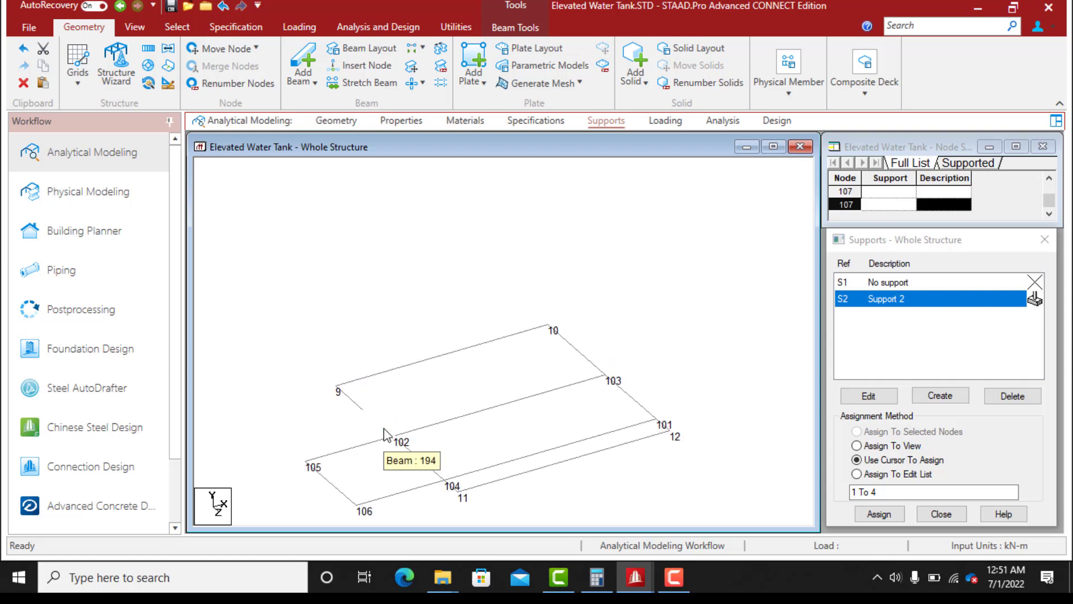
{"action": "left_click", "coordinate": [385, 432]}
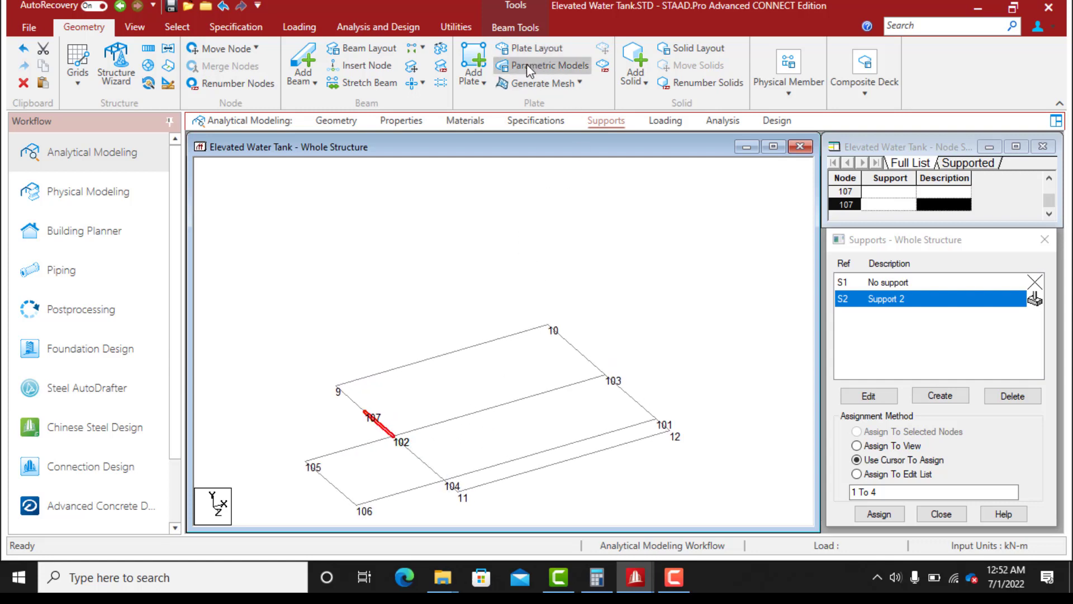
{"action": "left_click", "coordinate": [367, 67]}
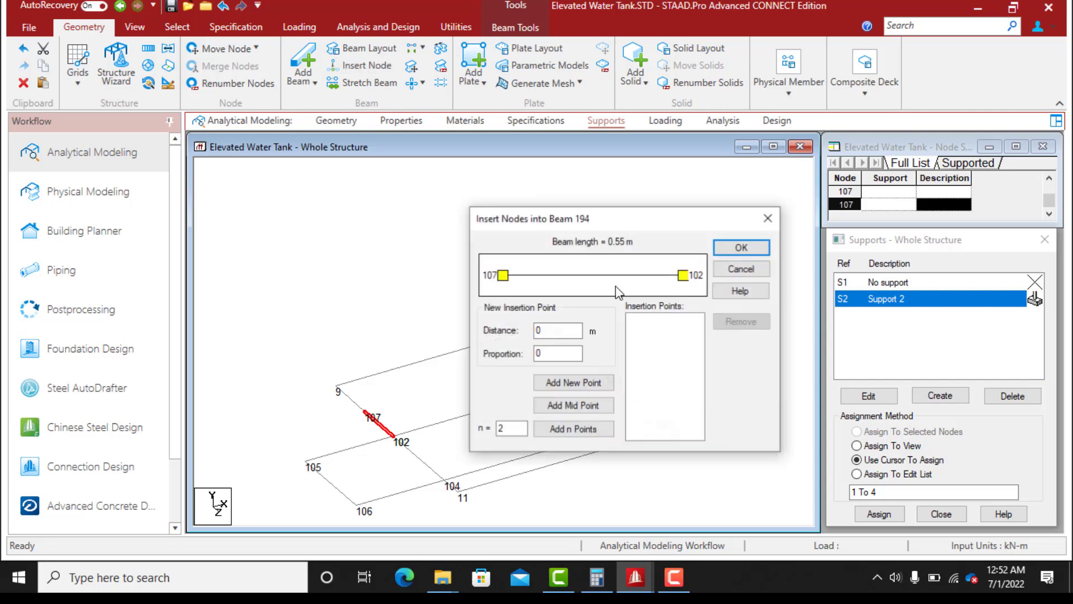
{"action": "left_click", "coordinate": [551, 333]}
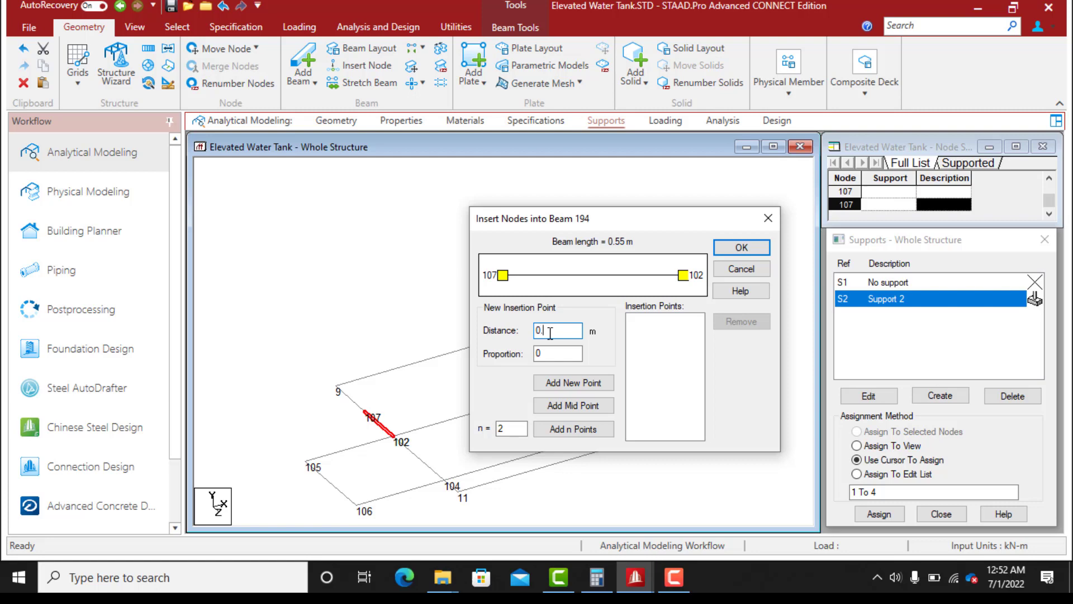
{"action": "type", "text": ".4"}
{"action": "left_click", "coordinate": [575, 386]}
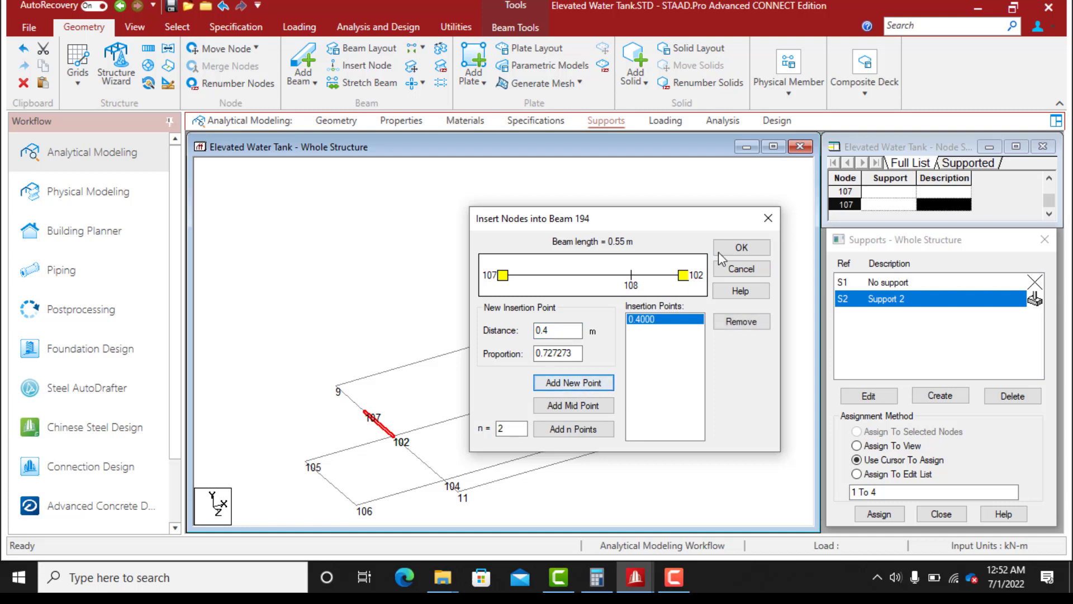
{"action": "left_click", "coordinate": [744, 248]}
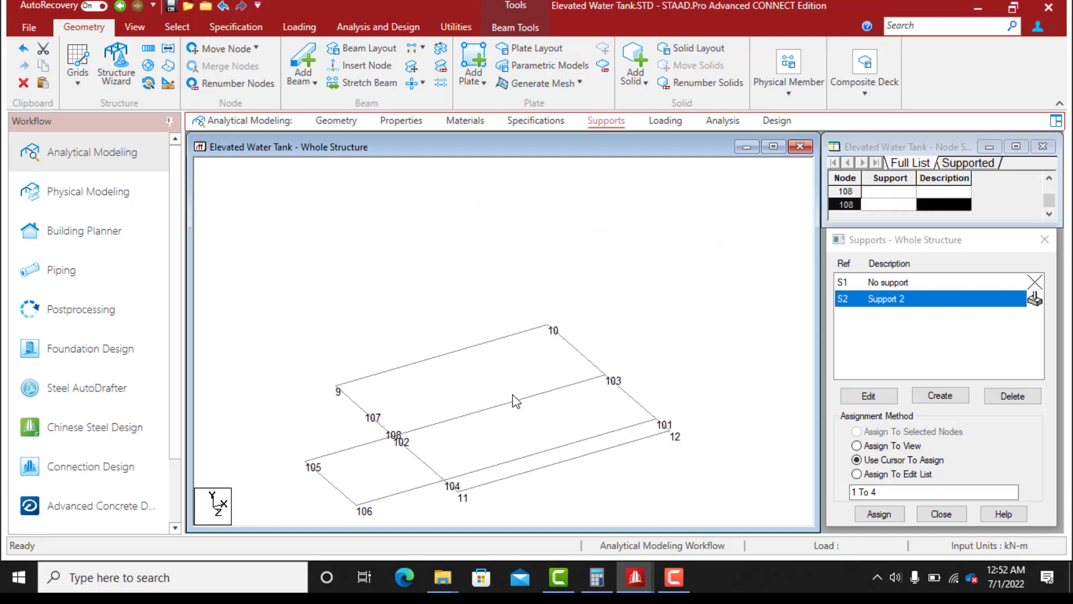
Copy nodes 107 and 108 with an X offset of -0.37 m
{"action": "scroll", "coordinate": [513, 395], "scroll_direction": "down", "scroll_amount": 1}
{"action": "left_click", "coordinate": [638, 186]}
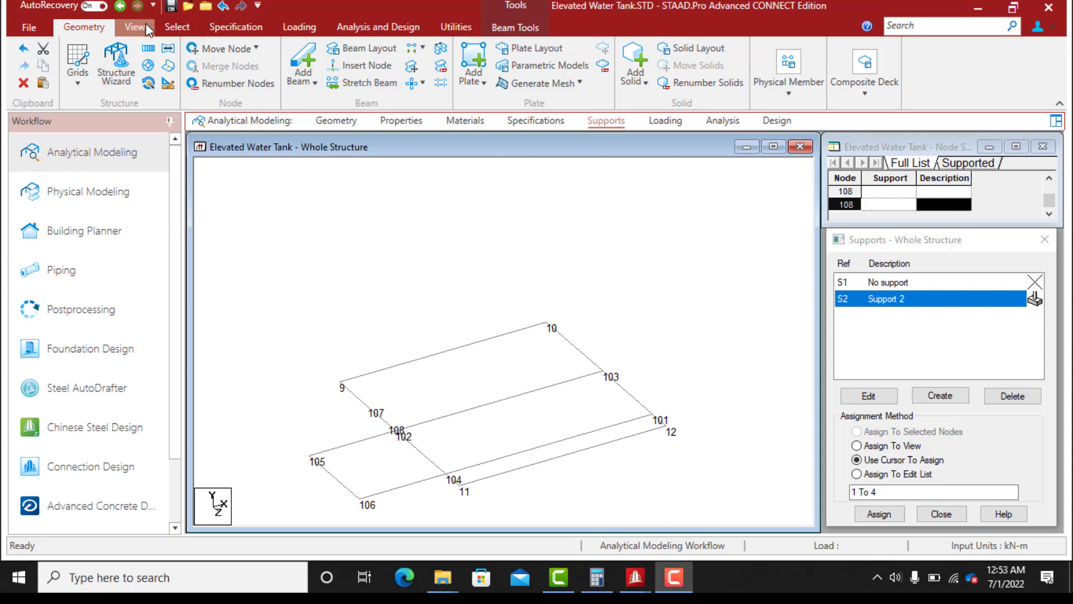
{"action": "left_click", "coordinate": [177, 27]}
{"action": "left_click", "coordinate": [26, 62]}
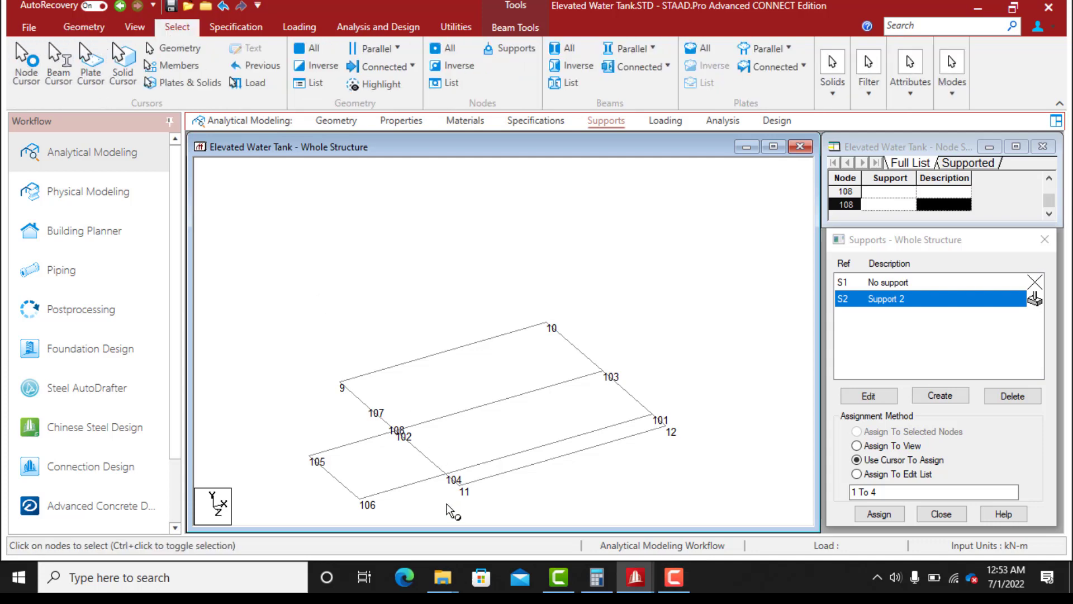
{"action": "left_click_drag", "start_coordinate": [363, 404], "coordinate": [389, 423]}
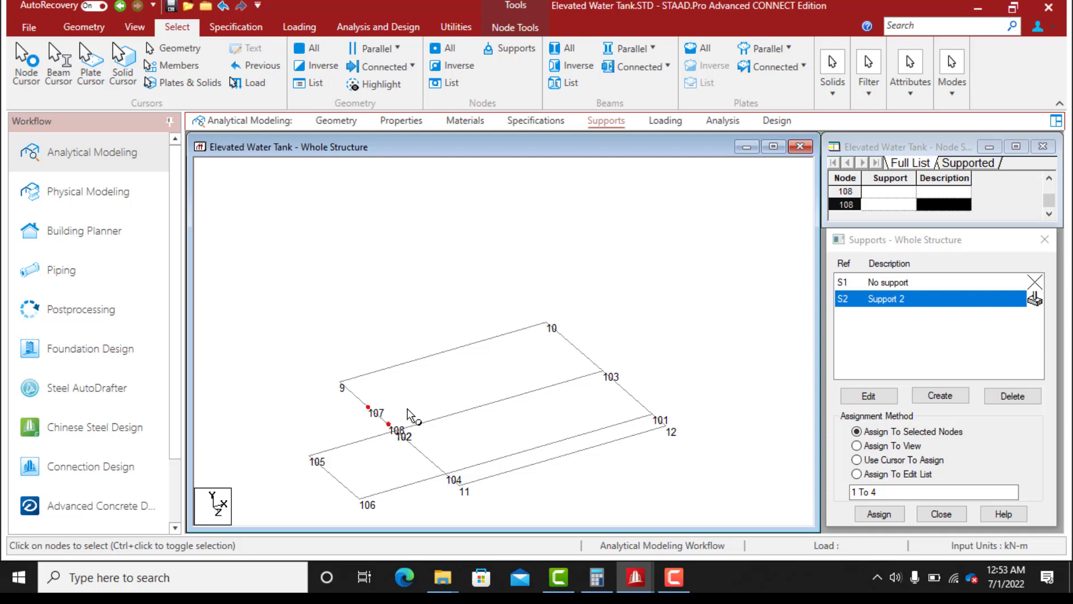
{"action": "key", "text": "ctrl+v"}
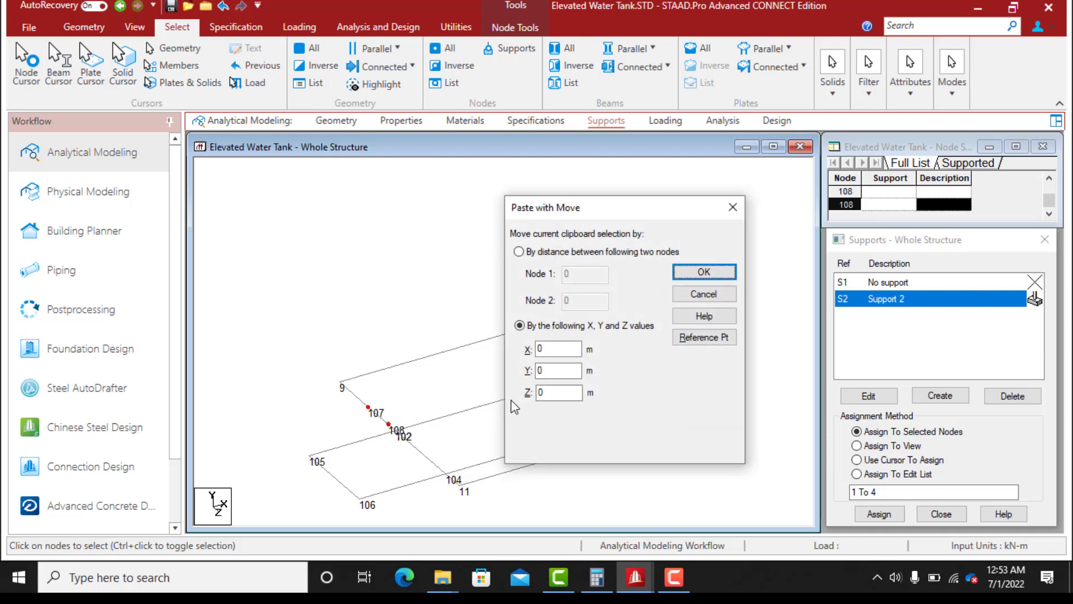
{"action": "double_click", "coordinate": [540, 349]}
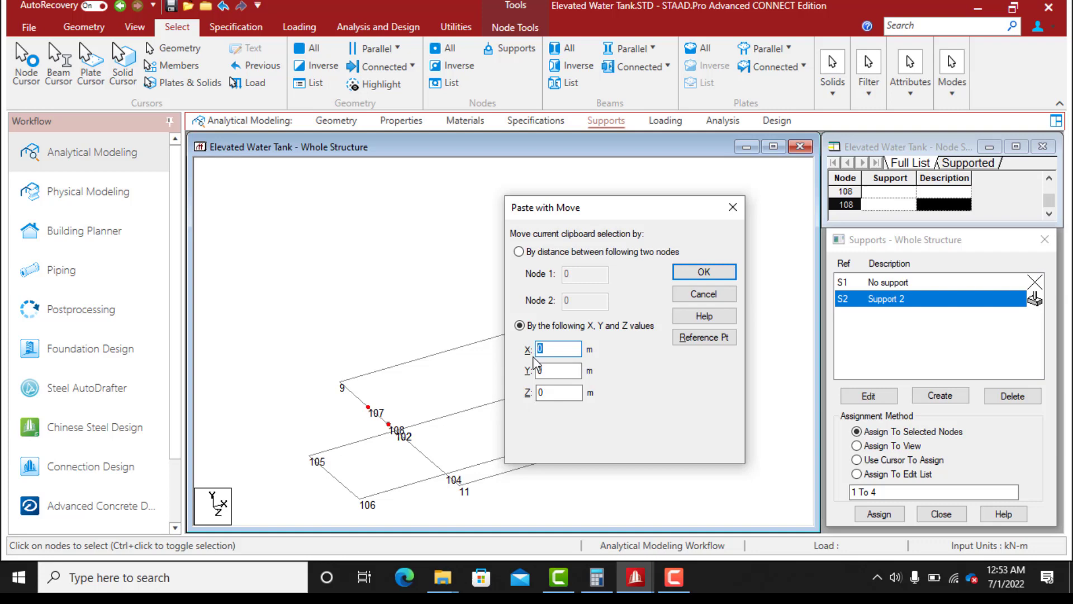
{"action": "type", "text": "-0.37"}
{"action": "left_click", "coordinate": [706, 273]}
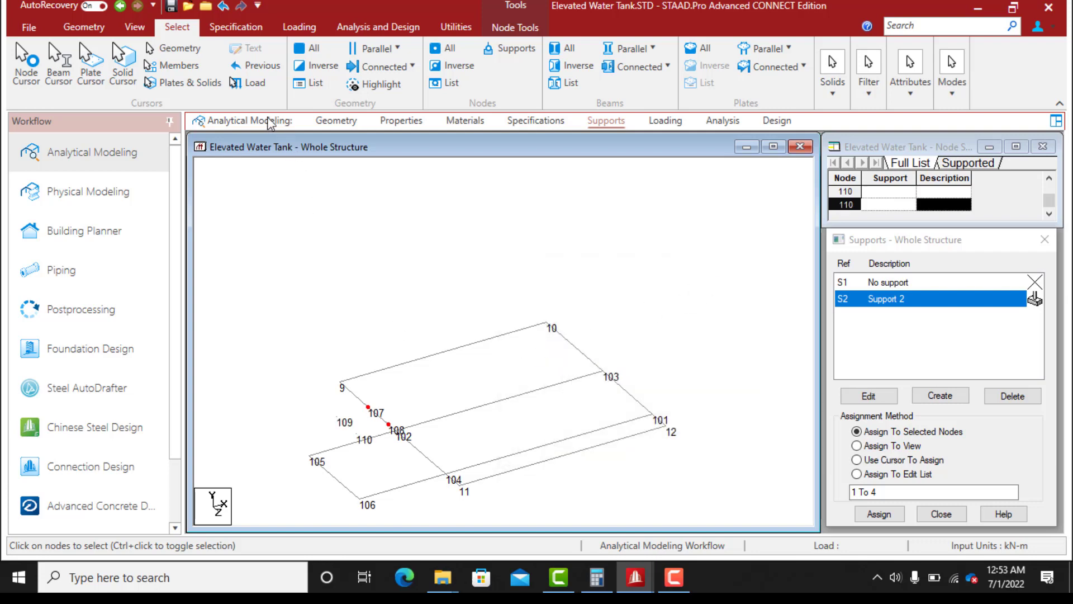
Add beams connecting nodes 107, 109, 110 and 108 in sequence
{"action": "left_click", "coordinate": [81, 27]}
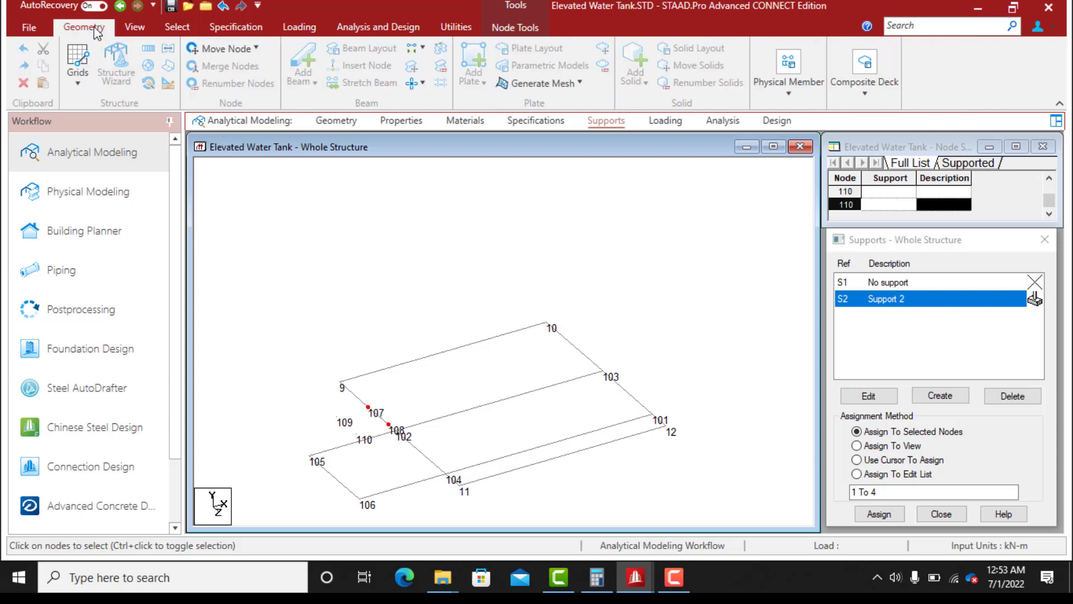
{"action": "left_click", "coordinate": [302, 55]}
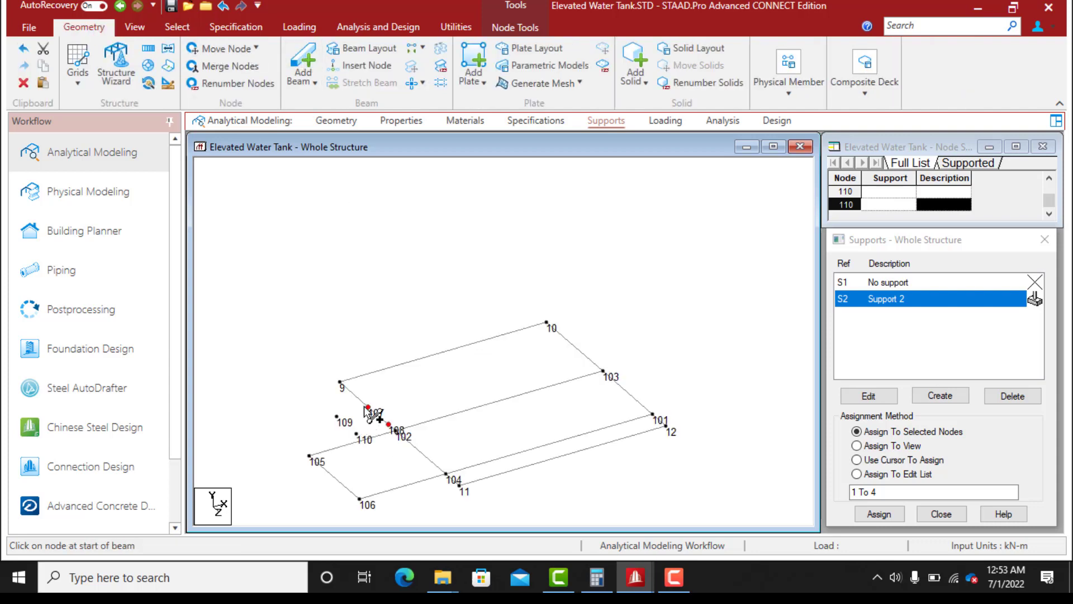
{"action": "mouse_move", "coordinate": [368, 408]}
{"action": "left_mouse_down"}
{"action": "mouse_move", "coordinate": [331, 417]}
{"action": "mouse_move", "coordinate": [366, 437]}
{"action": "mouse_move", "coordinate": [356, 434]}
{"action": "mouse_move", "coordinate": [390, 425]}
{"action": "left_mouse_up"}
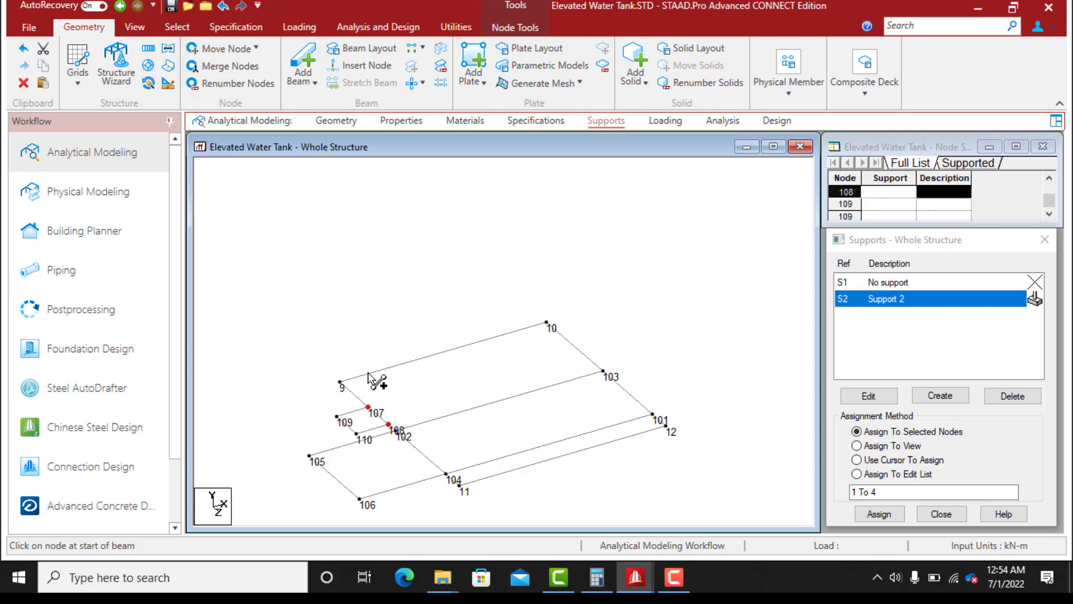
{"action": "scroll", "coordinate": [398, 414], "scroll_direction": "down", "scroll_amount": 1}
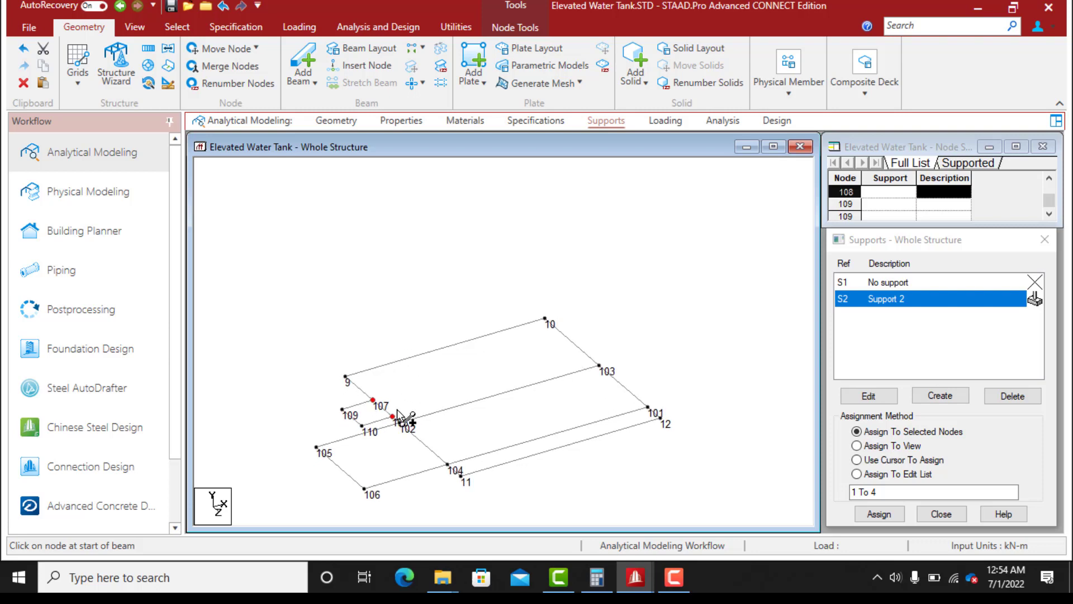
{"action": "scroll", "coordinate": [378, 437], "scroll_direction": "up", "scroll_amount": 3}
{"action": "scroll", "coordinate": [434, 372], "scroll_direction": "down", "scroll_amount": 3}
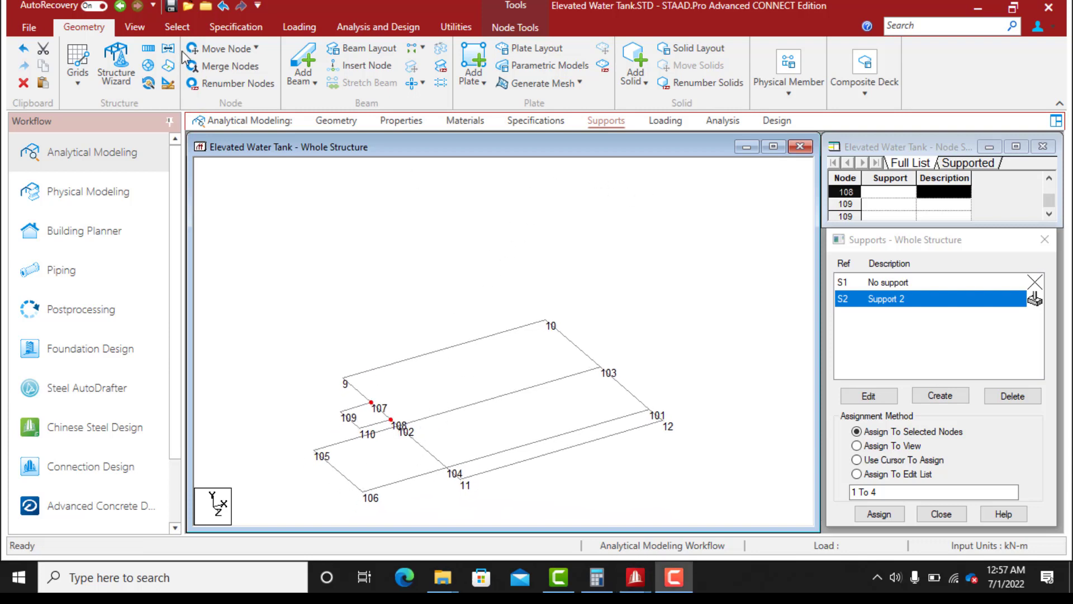
Copy nodes 102 and 104 with an X offset of -0.37 m
{"action": "left_click", "coordinate": [167, 26]}
{"action": "left_click", "coordinate": [25, 61]}
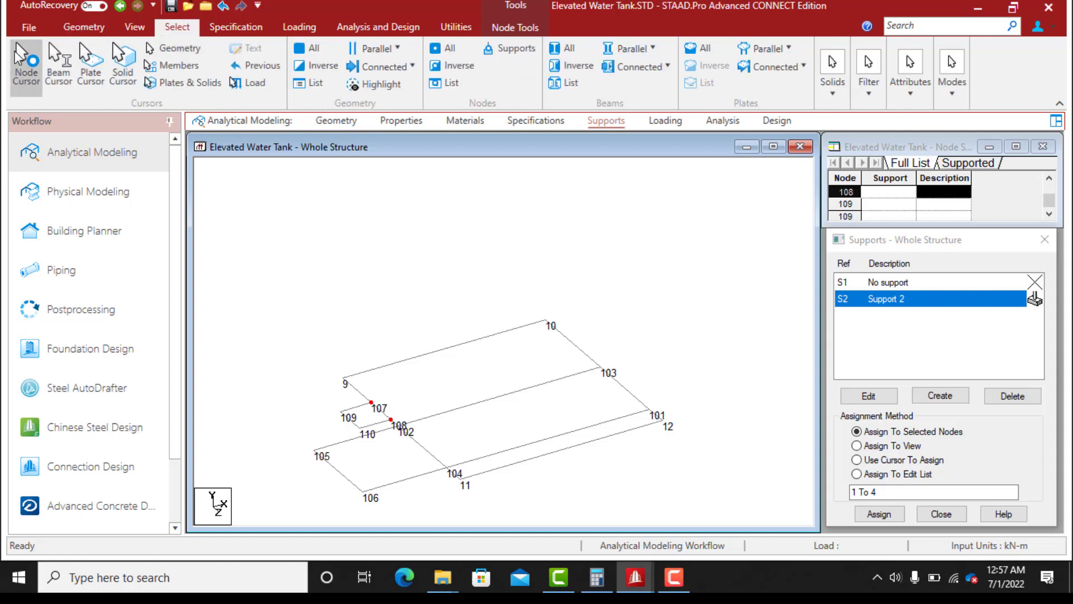
{"action": "left_click", "coordinate": [438, 458]}
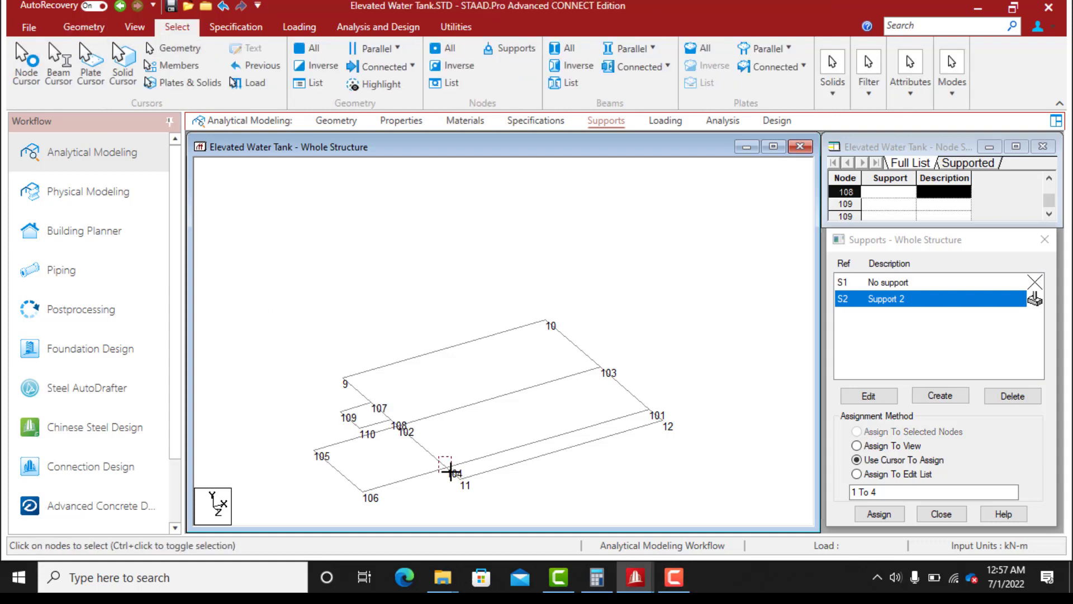
{"action": "left_click", "coordinate": [446, 467]}
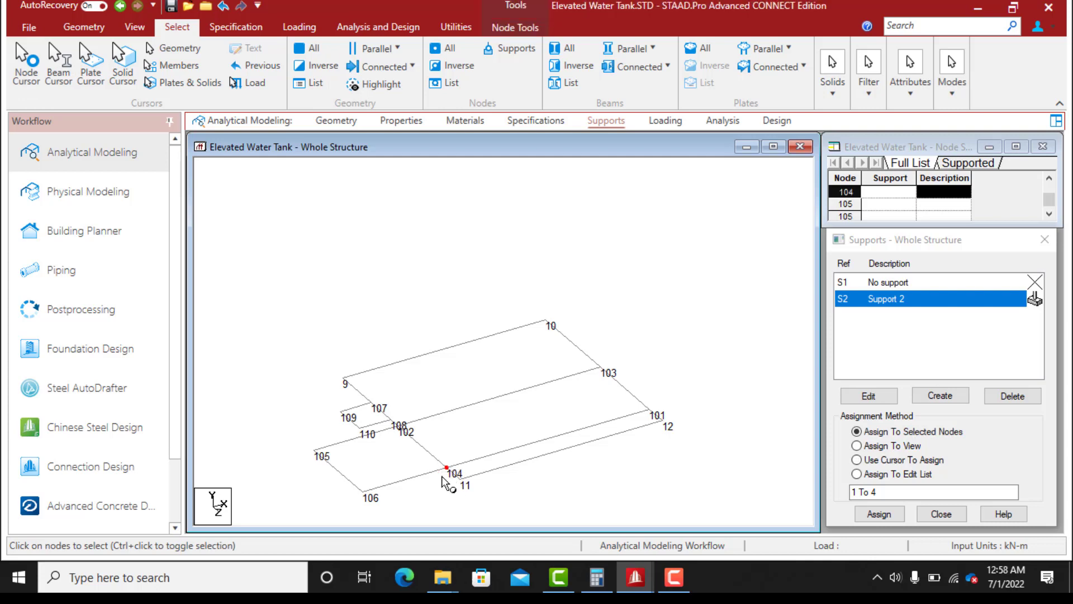
{"action": "left_click", "coordinate": [399, 426], "text": "ctrl"}
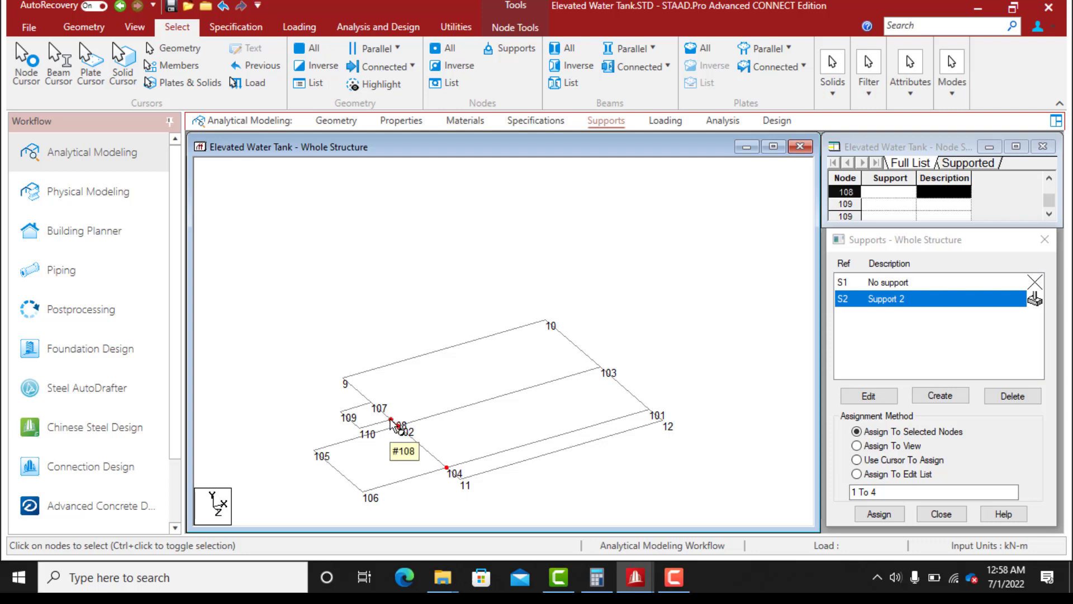
{"action": "left_click", "coordinate": [401, 426]}
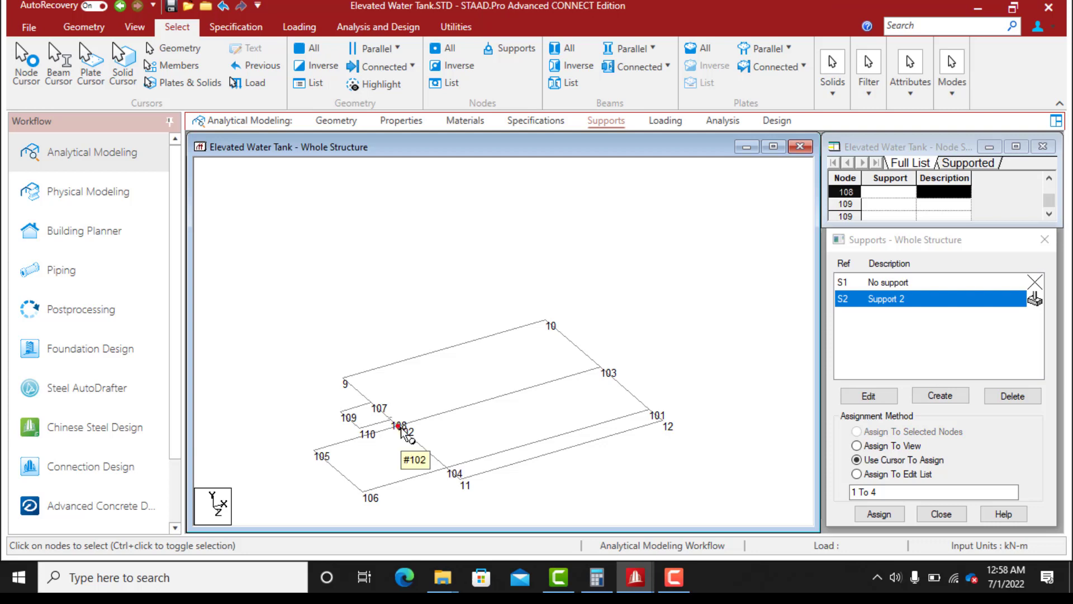
{"action": "left_click", "coordinate": [402, 432]}
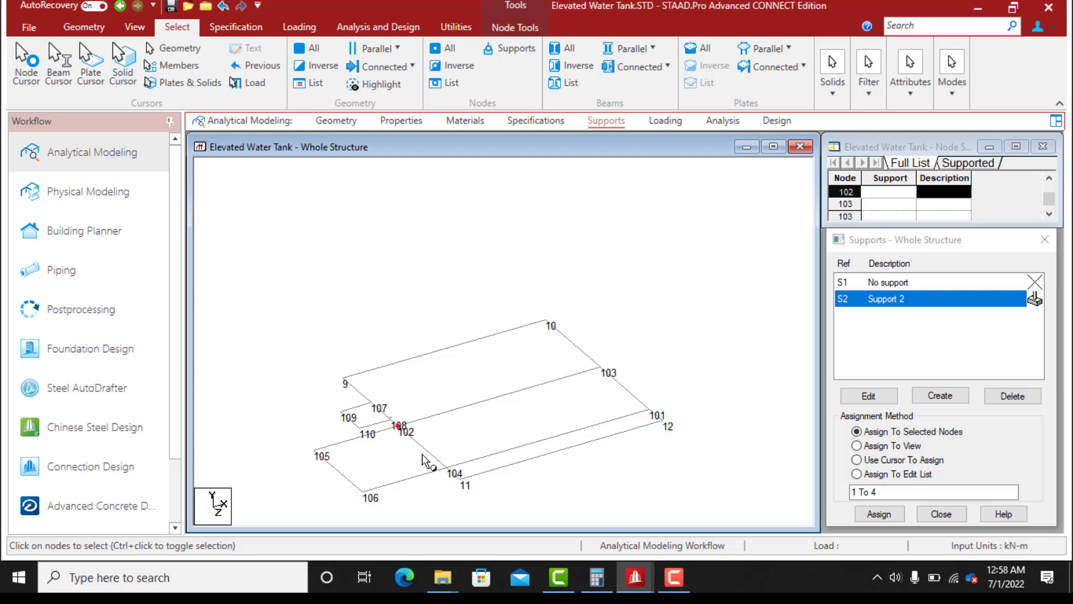
{"action": "left_click", "coordinate": [448, 469], "text": "ctrl"}
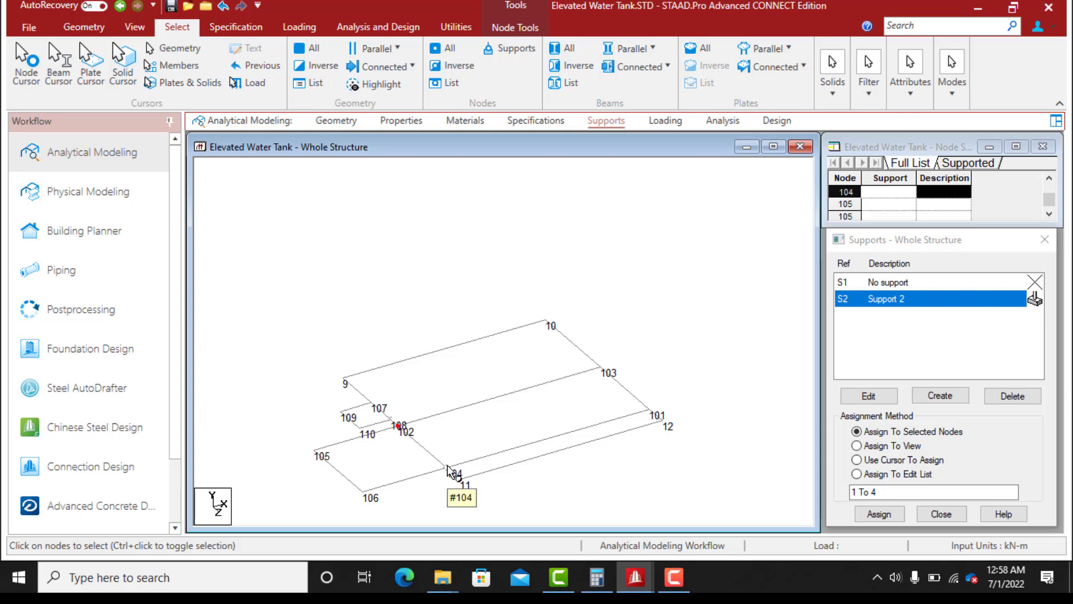
{"action": "right_click", "coordinate": [452, 437]}
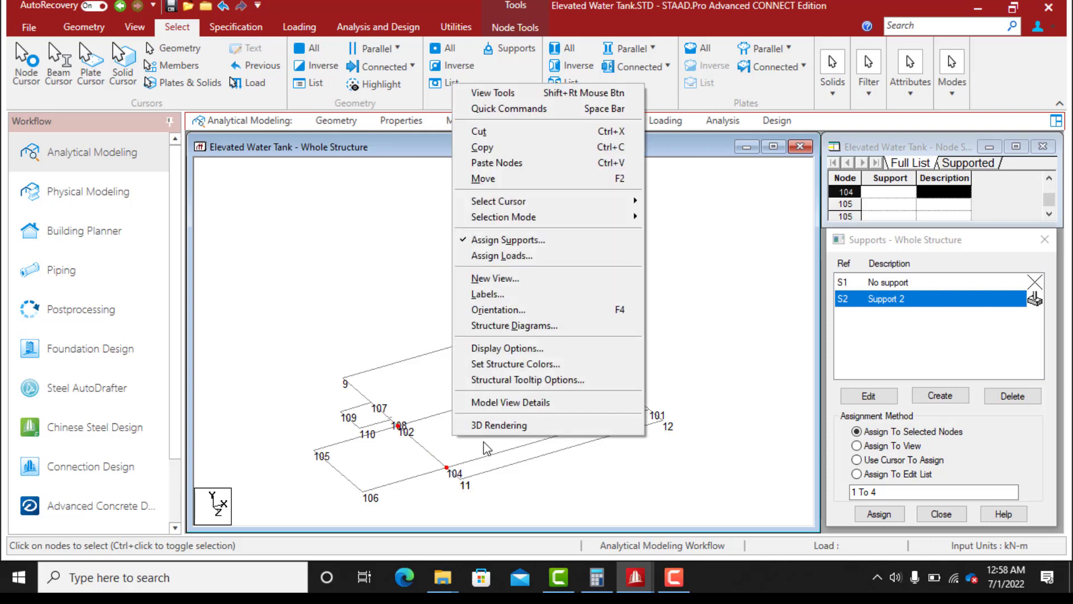
{"action": "left_click", "coordinate": [447, 445]}
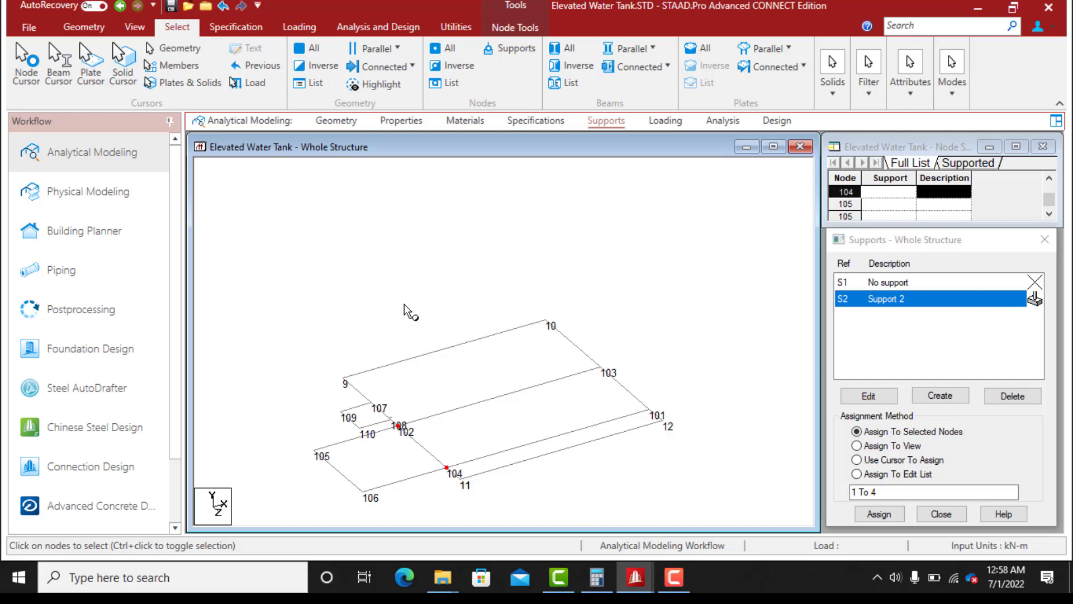
{"action": "key", "text": "ctrl+v"}
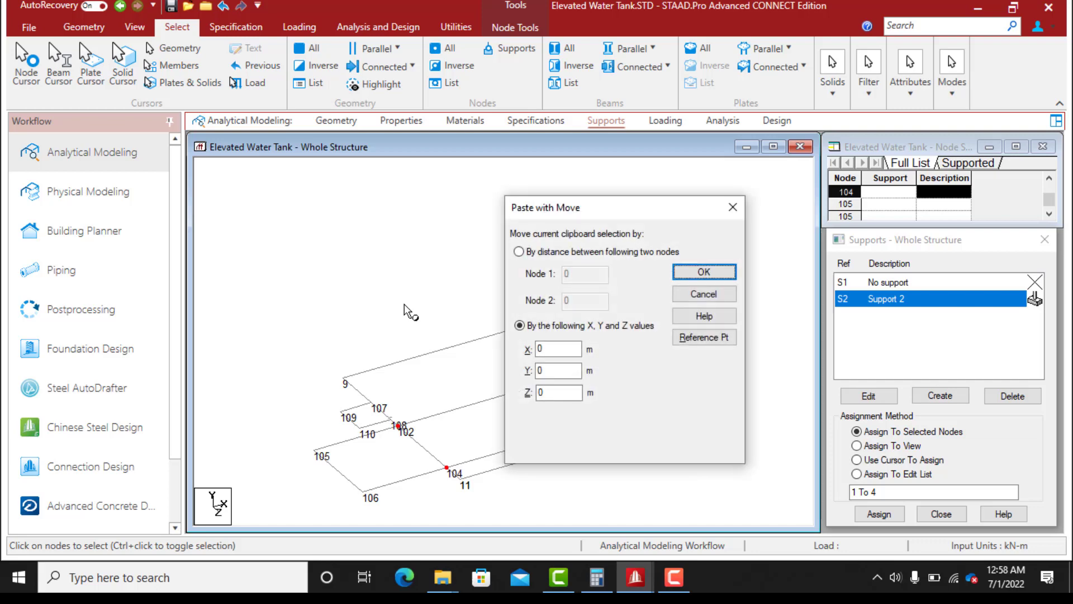
{"action": "left_click", "coordinate": [547, 351]}
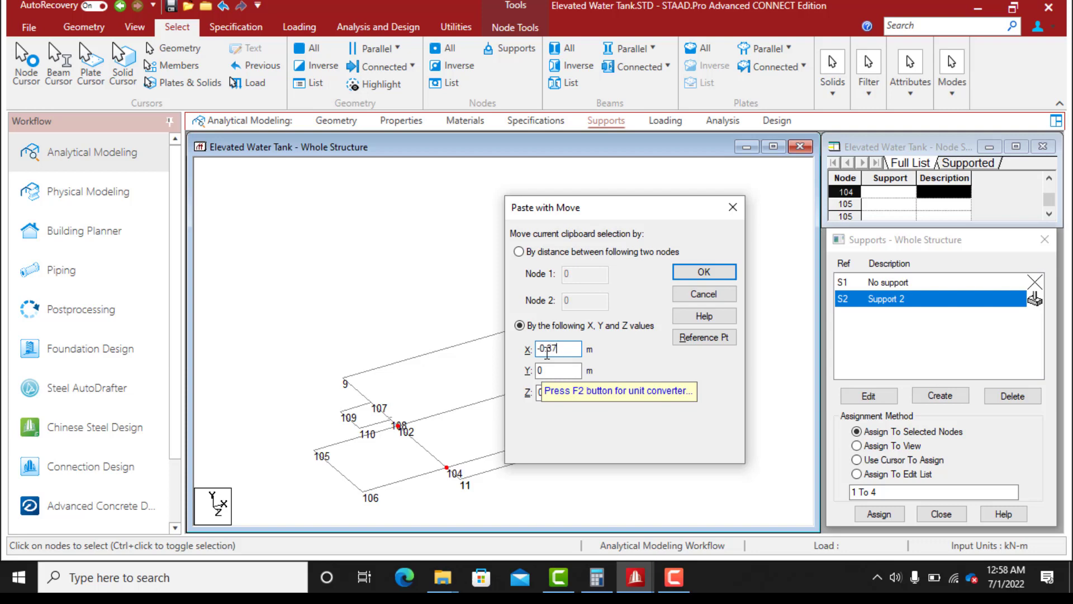
{"action": "left_click", "coordinate": [704, 274]}
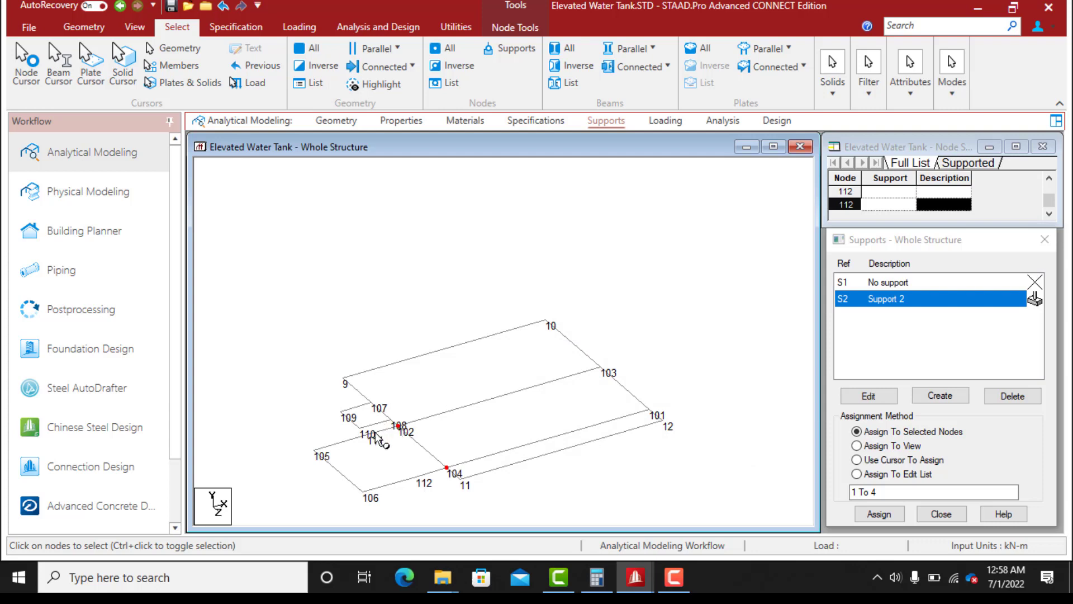
Copy node 111 with a Z offset of 0.45 m
{"action": "left_click", "coordinate": [387, 448]}
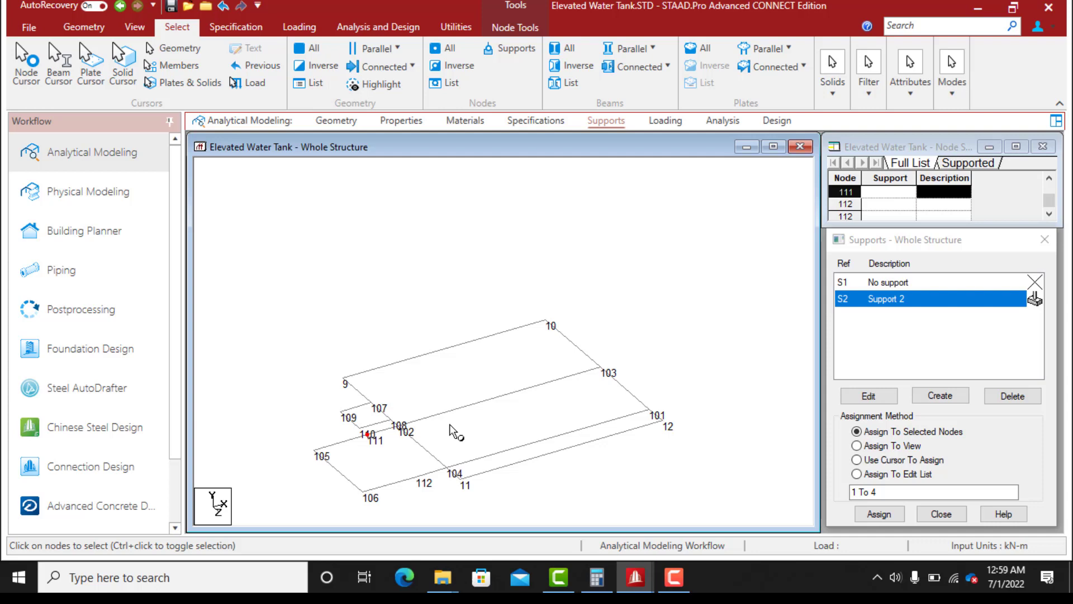
{"action": "key", "text": "ctrl+v"}
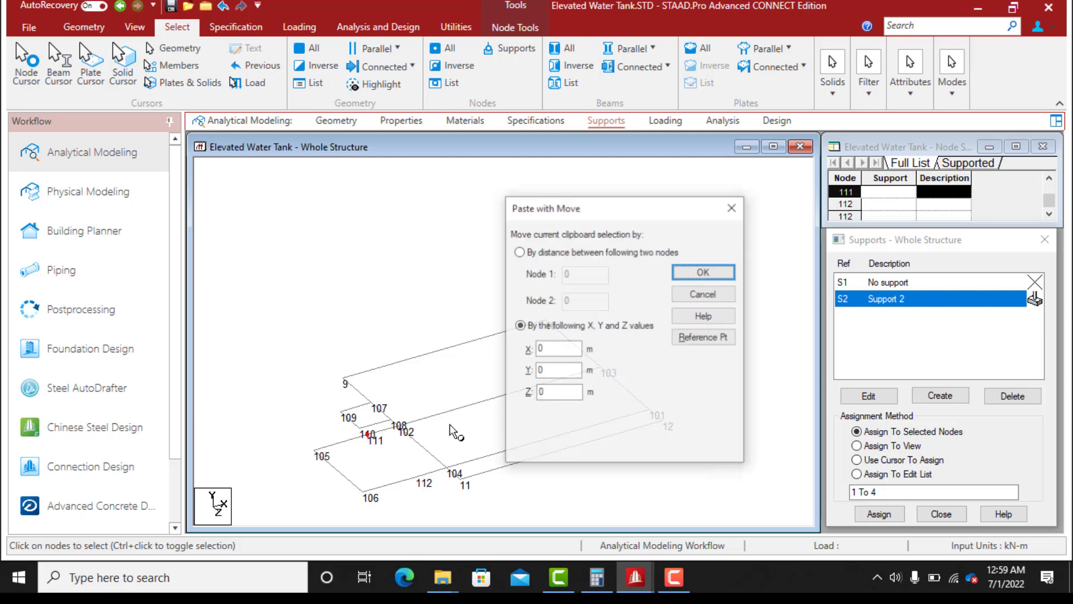
{"action": "left_click", "coordinate": [548, 394]}
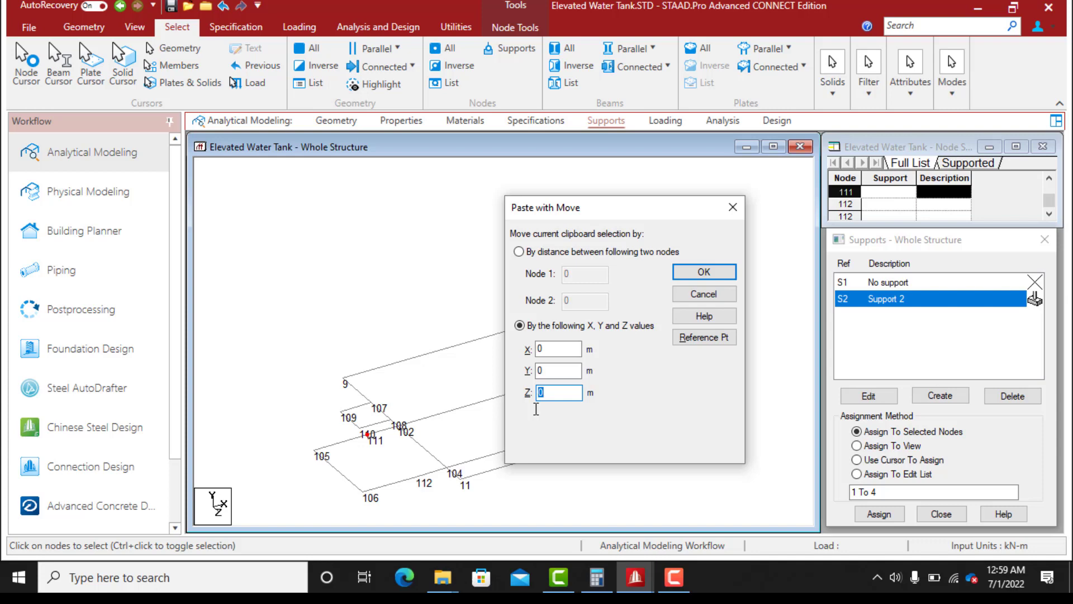
{"action": "type", "text": ".45"}
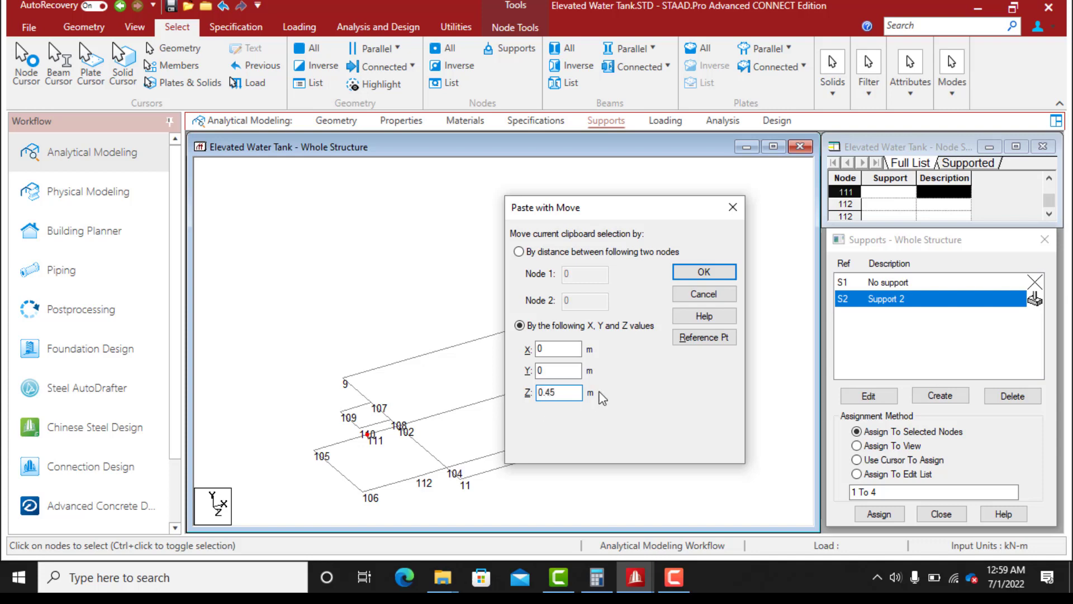
{"action": "left_click", "coordinate": [699, 274]}
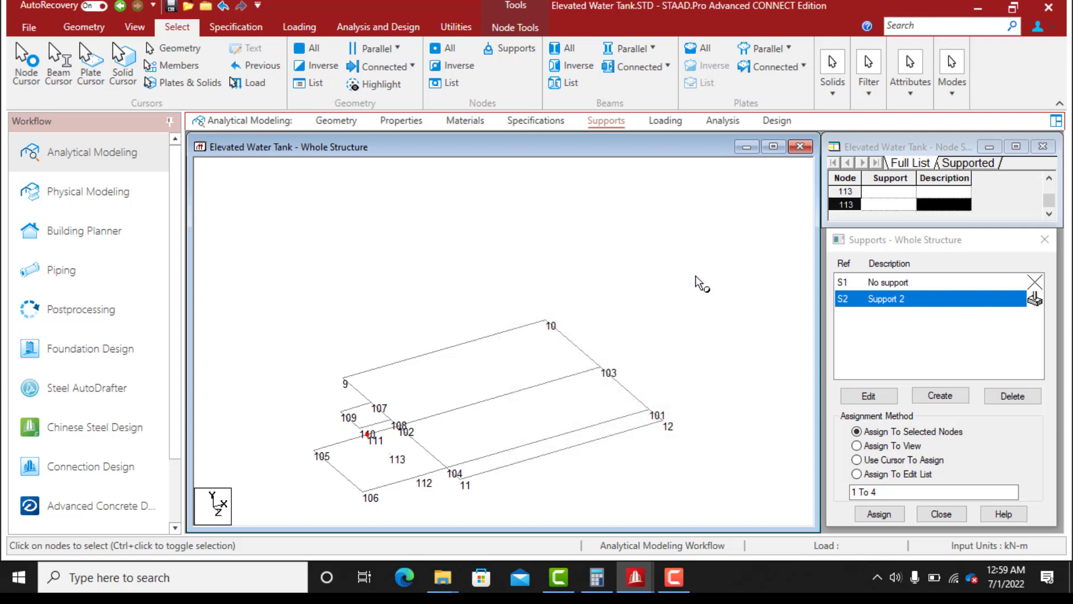
Copy node 113 with a Z offset of 0.4 m
{"action": "left_click", "coordinate": [391, 455]}
{"action": "key", "text": "ctrl+v"}
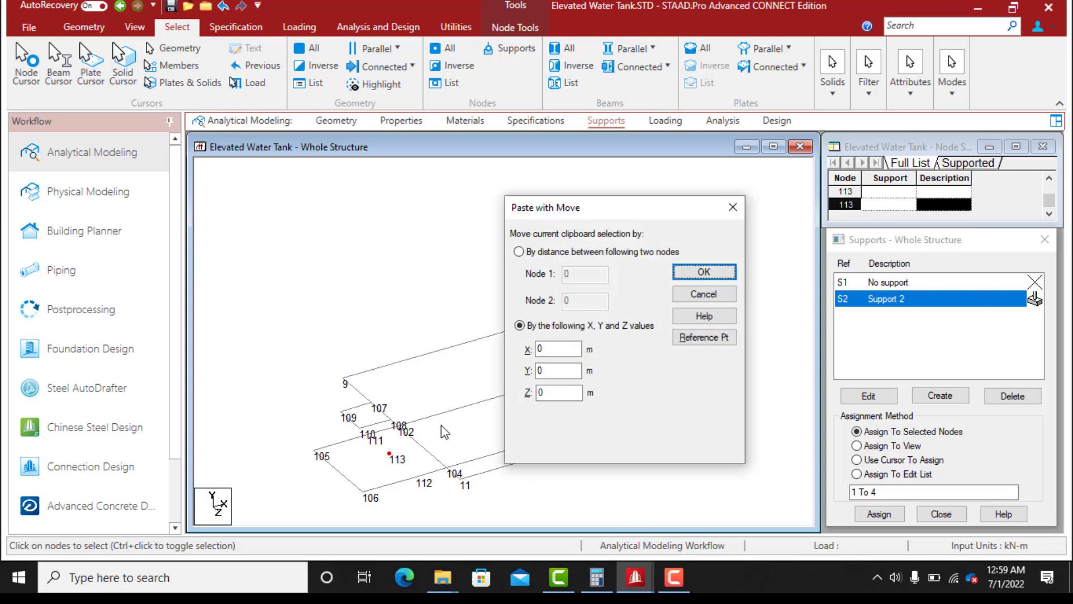
{"action": "double_click", "coordinate": [551, 393]}
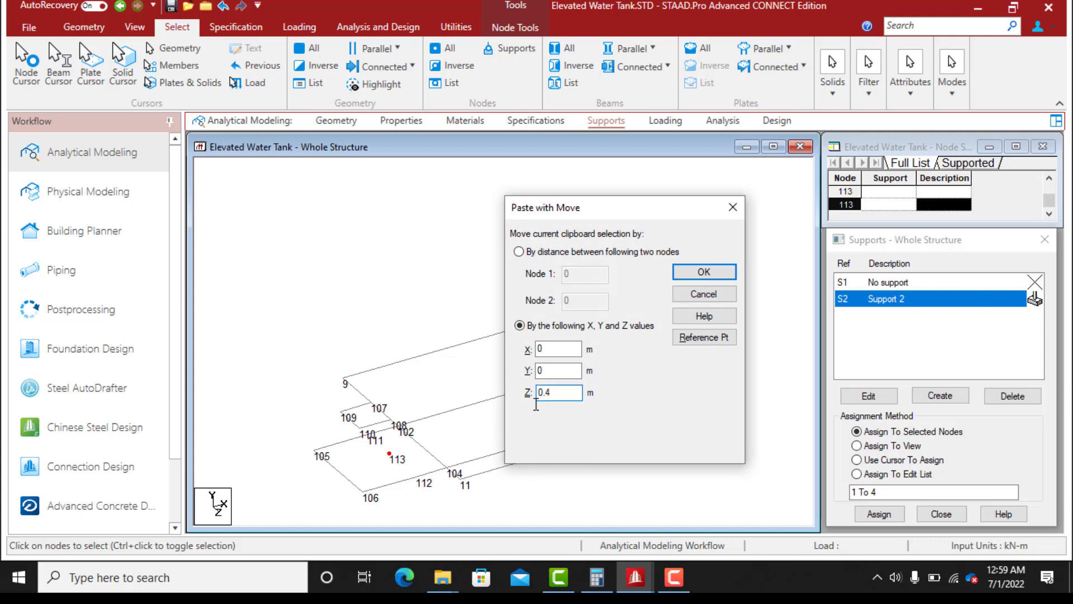
{"action": "left_click", "coordinate": [692, 272]}
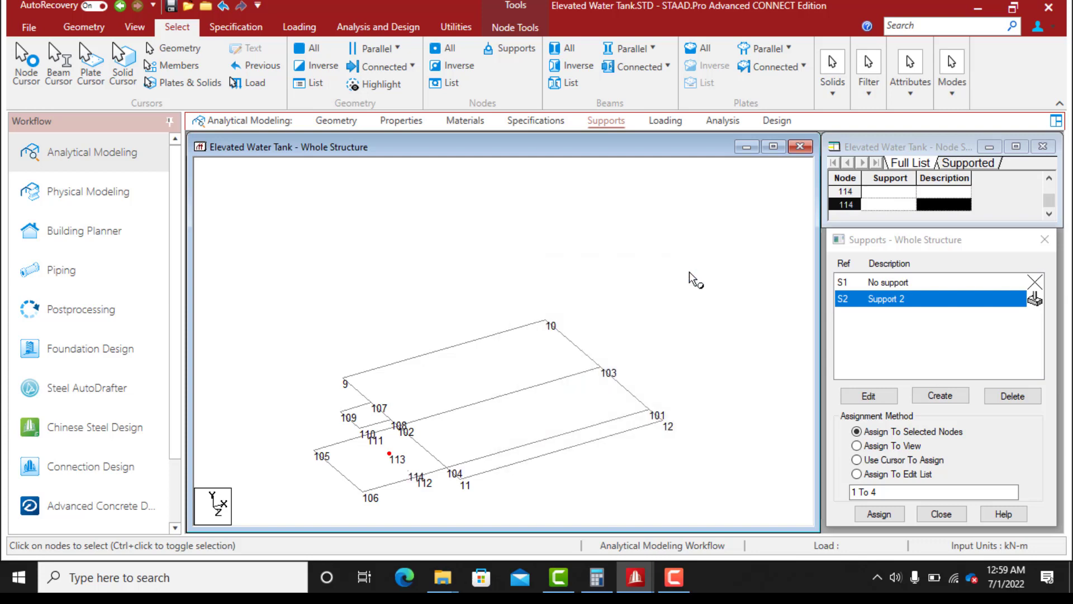
Add beams connecting nodes 111, 113, 114 and 112 in sequence
{"action": "left_click", "coordinate": [102, 29]}
{"action": "left_click", "coordinate": [303, 63]}
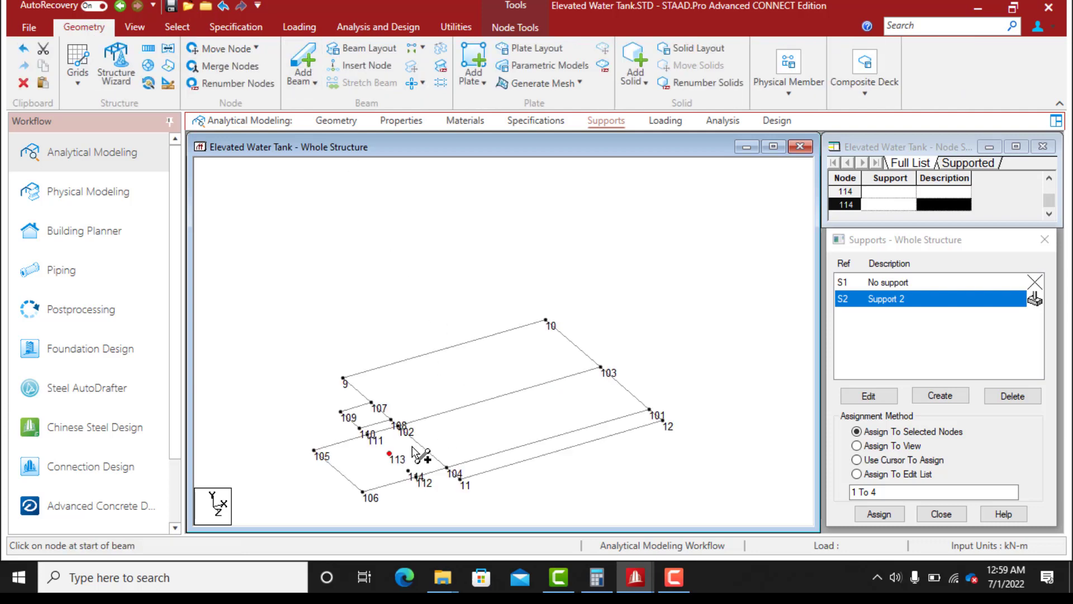
{"action": "scroll", "coordinate": [370, 456], "scroll_direction": "up", "scroll_amount": 3}
{"action": "middle_click_drag", "start_coordinate": [384, 499], "coordinate": [459, 340]}
{"action": "scroll", "coordinate": [423, 283], "scroll_direction": "up", "scroll_amount": 5}
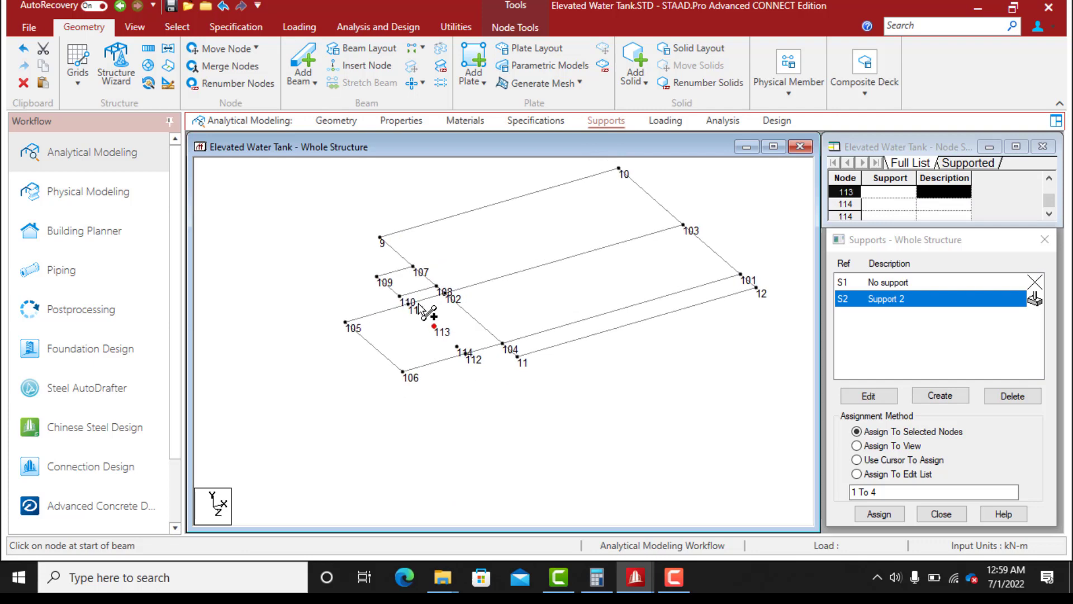
{"action": "scroll", "coordinate": [425, 310], "scroll_direction": "up", "scroll_amount": 5}
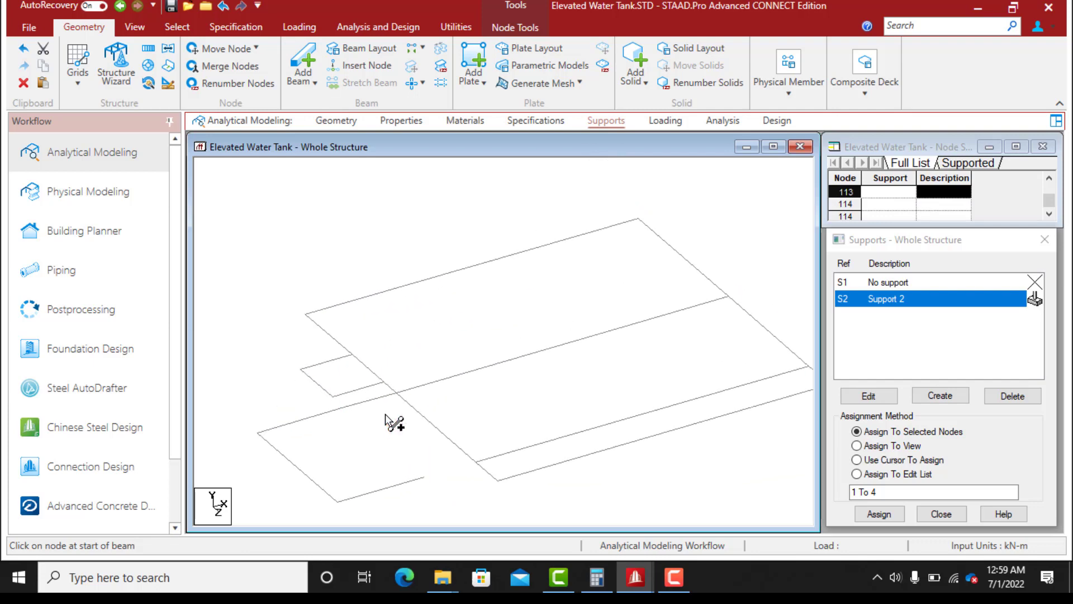
{"action": "scroll", "coordinate": [436, 366], "scroll_direction": "up", "scroll_amount": 5}
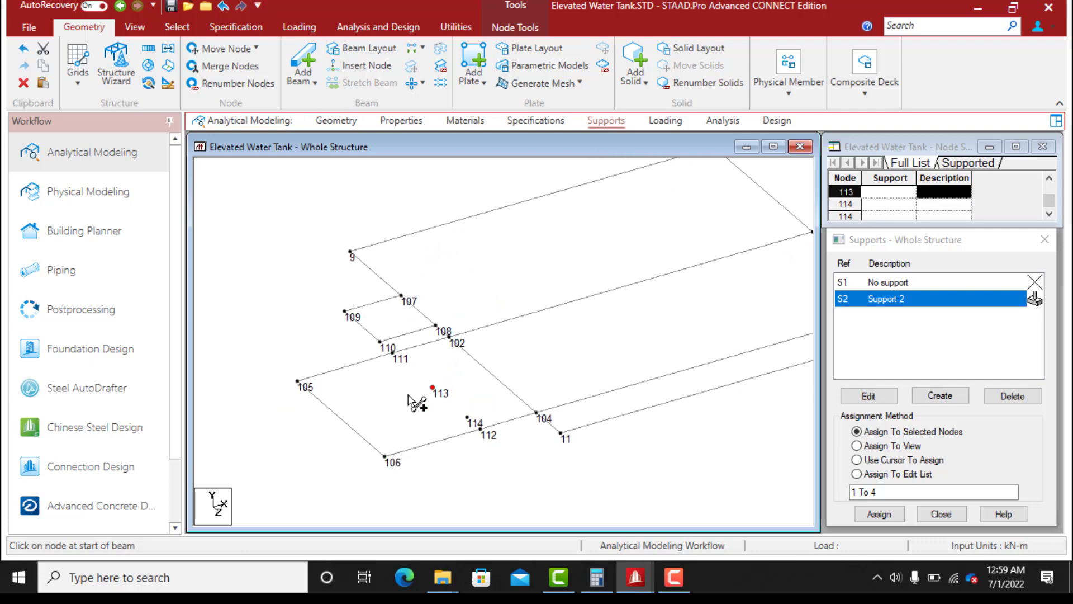
{"action": "scroll", "coordinate": [411, 401], "scroll_direction": "up", "scroll_amount": 3}
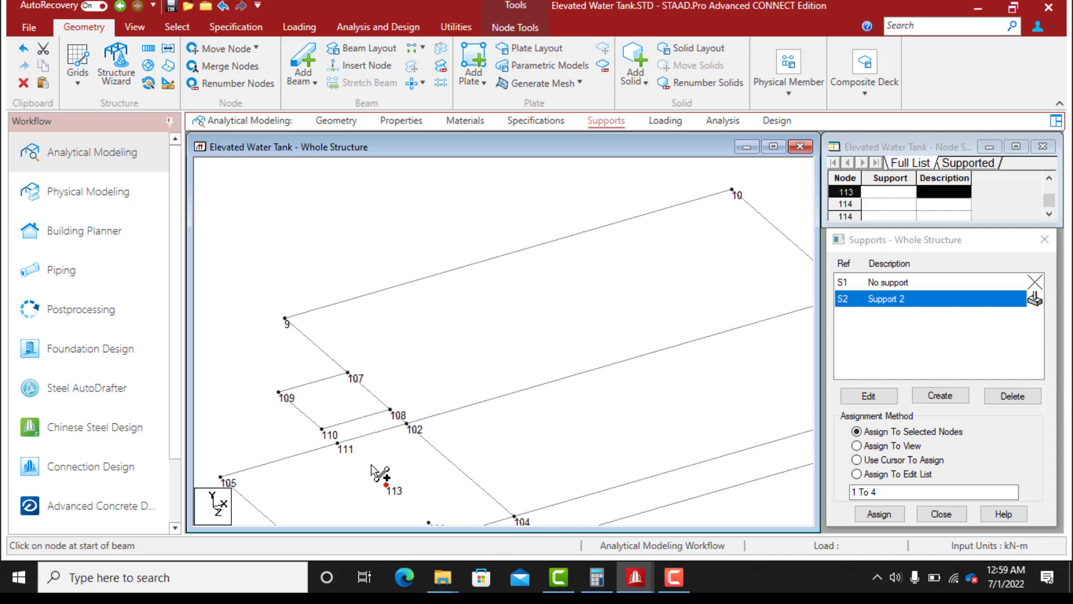
{"action": "middle_click_drag", "start_coordinate": [380, 474], "coordinate": [419, 336]}
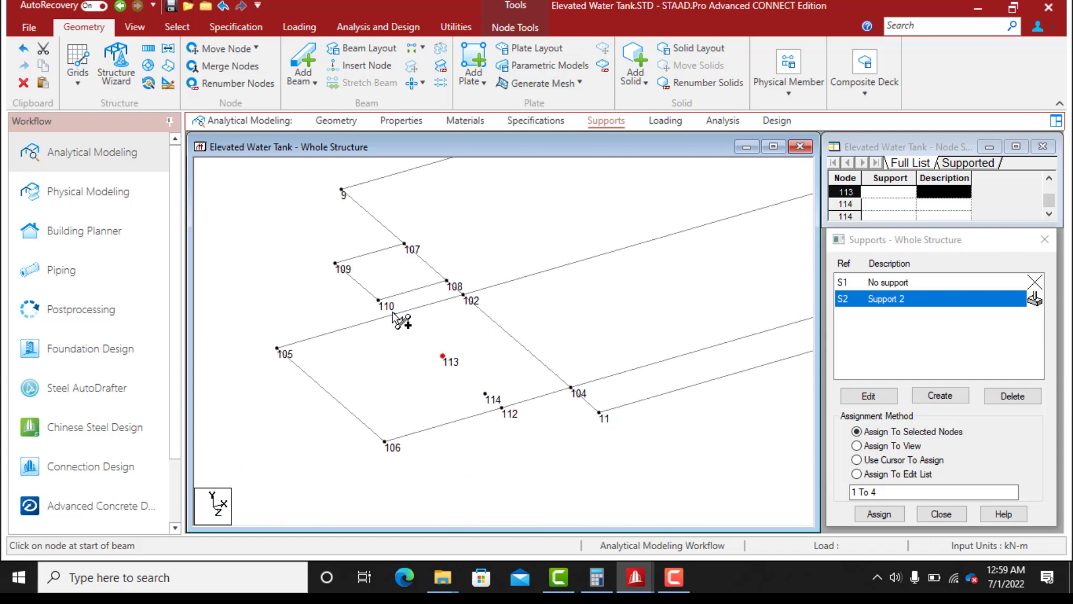
{"action": "left_click", "coordinate": [394, 314]}
{"action": "left_click", "coordinate": [443, 356]}
{"action": "left_click_drag", "start_coordinate": [442, 357], "coordinate": [502, 409]}
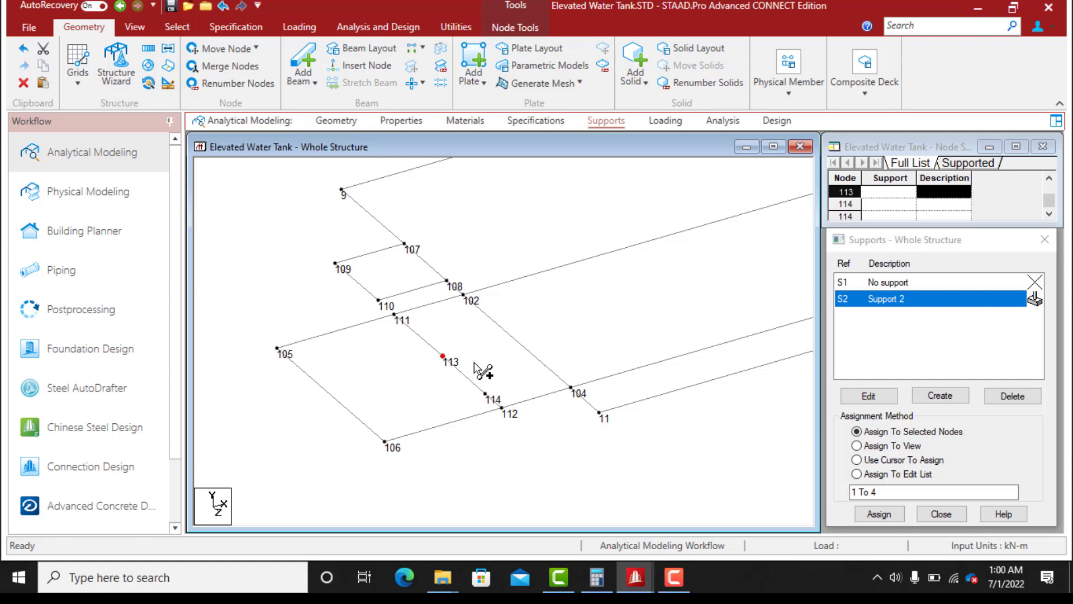
Display the whole water tank structure again instead of only the isolated floor level
{"action": "scroll", "coordinate": [475, 364], "scroll_direction": "down", "scroll_amount": 5}
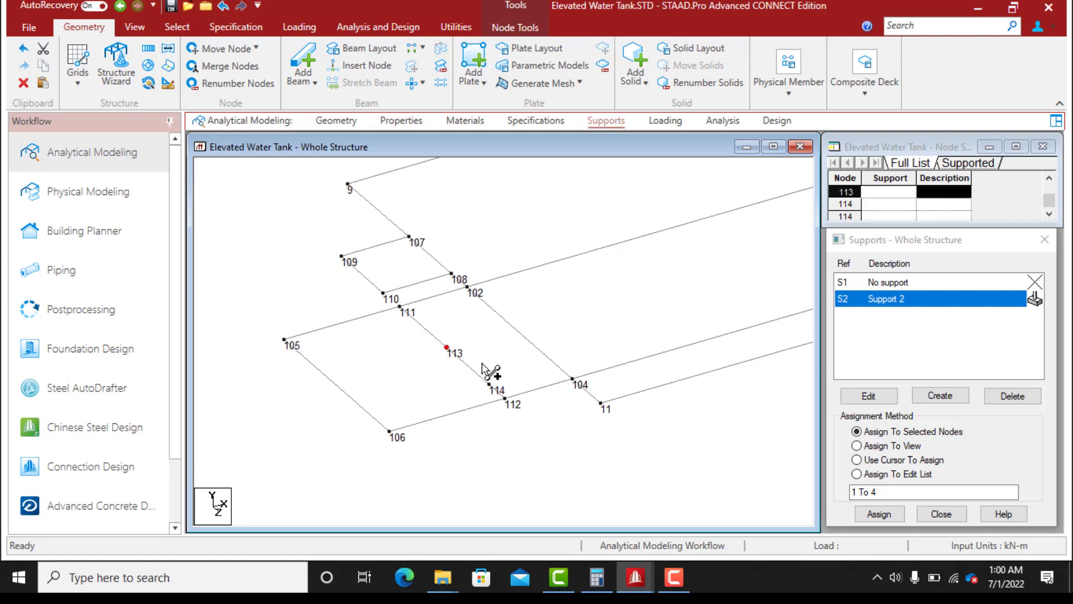
{"action": "scroll", "coordinate": [489, 374], "scroll_direction": "down", "scroll_amount": 3}
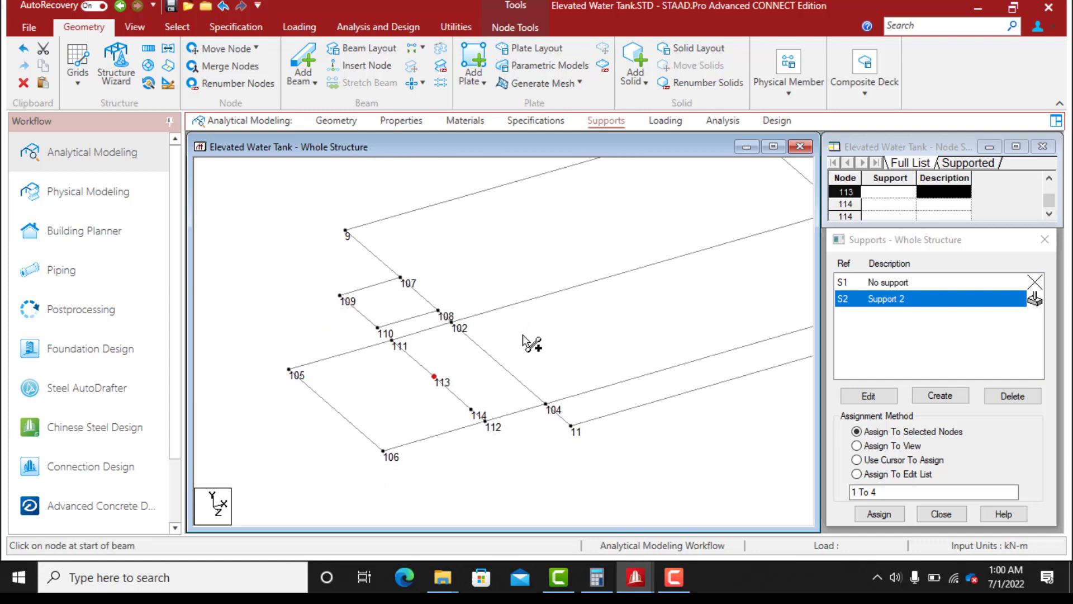
{"action": "scroll", "coordinate": [523, 351], "scroll_direction": "down", "scroll_amount": 4}
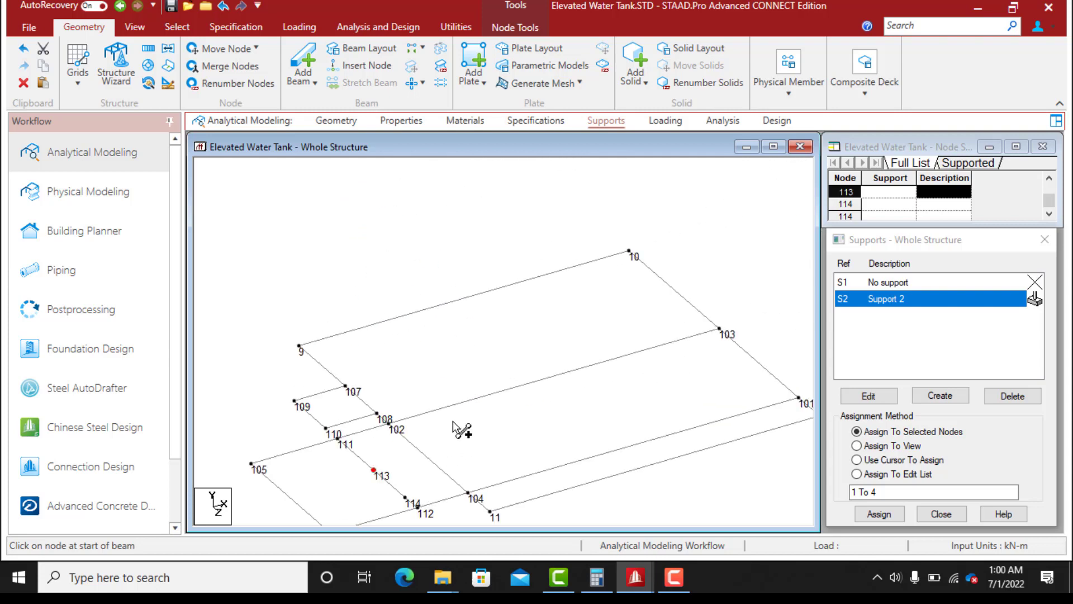
{"action": "scroll", "coordinate": [516, 388], "scroll_direction": "down", "scroll_amount": 4}
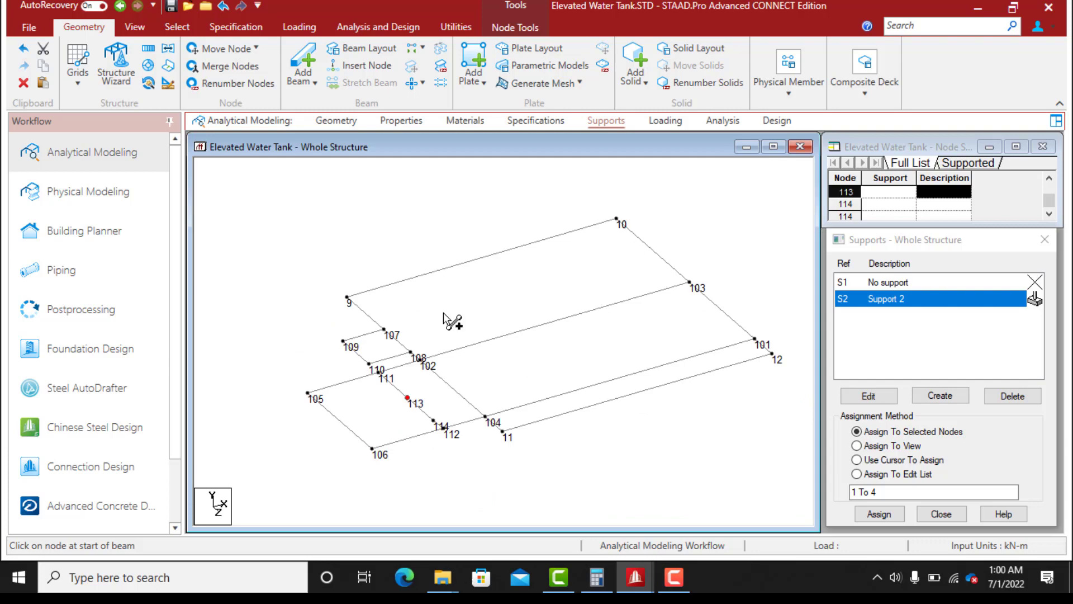
{"action": "left_click", "coordinate": [147, 30]}
{"action": "left_click", "coordinate": [202, 63]}
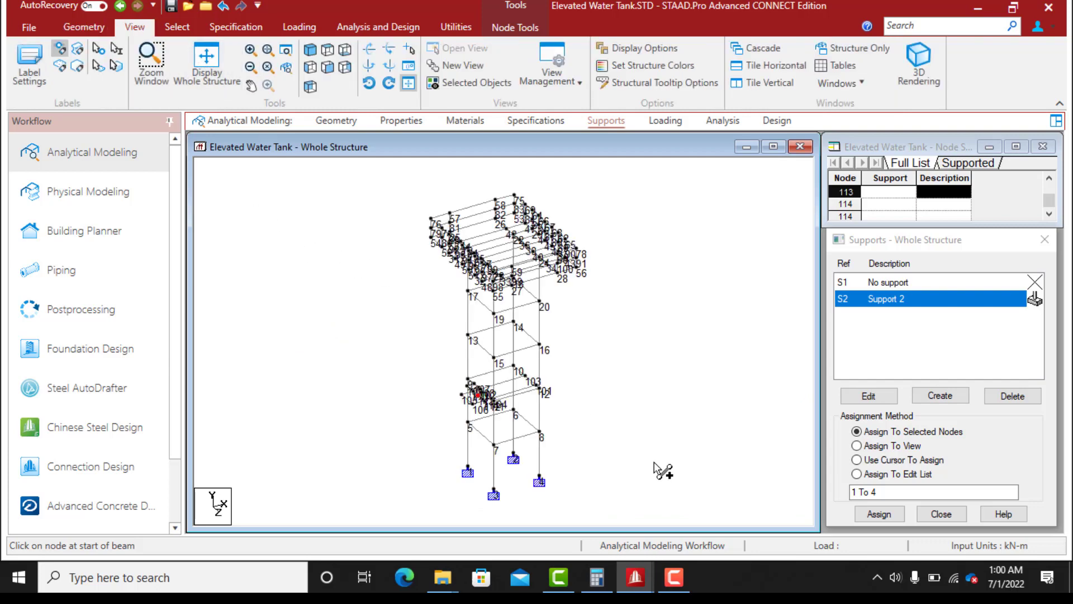
{"action": "scroll", "coordinate": [486, 425], "scroll_direction": "up", "scroll_amount": 3}
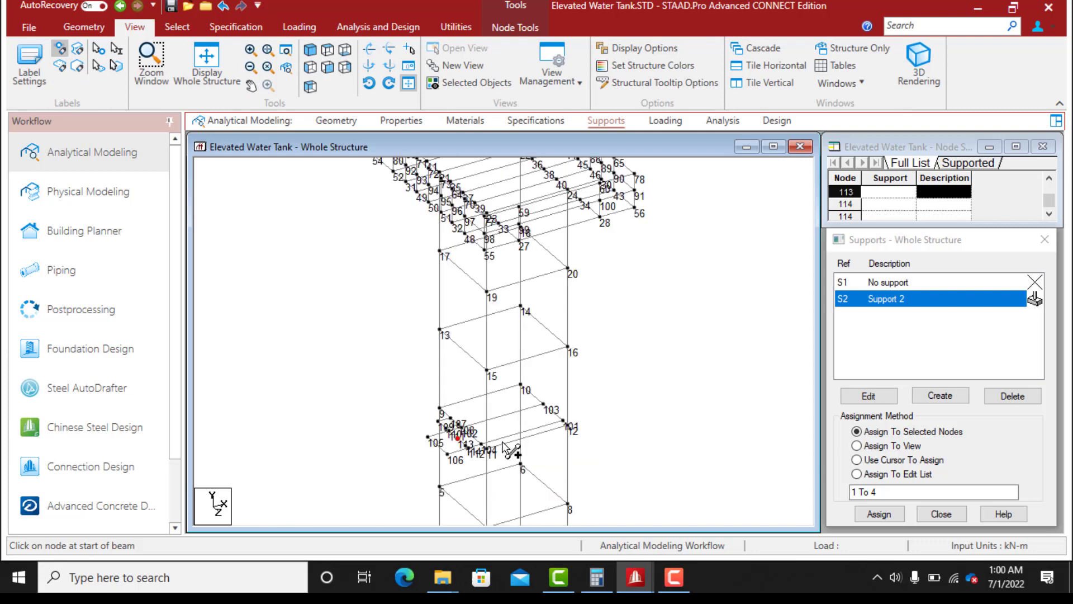
{"action": "scroll", "coordinate": [537, 431], "scroll_direction": "down", "scroll_amount": 2}
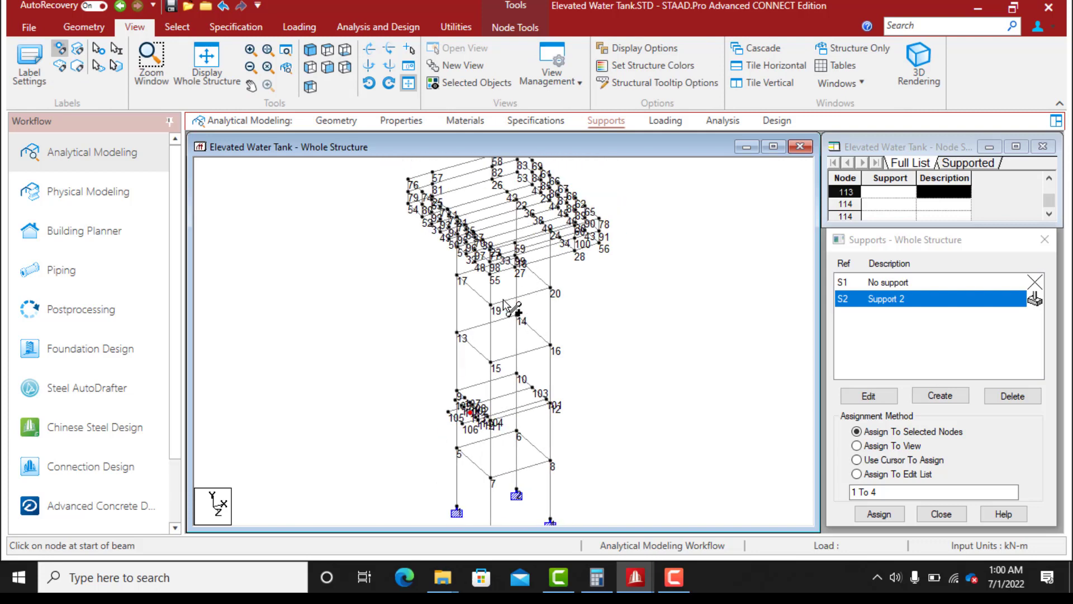
{"action": "scroll", "coordinate": [557, 359], "scroll_direction": "down", "scroll_amount": 2}
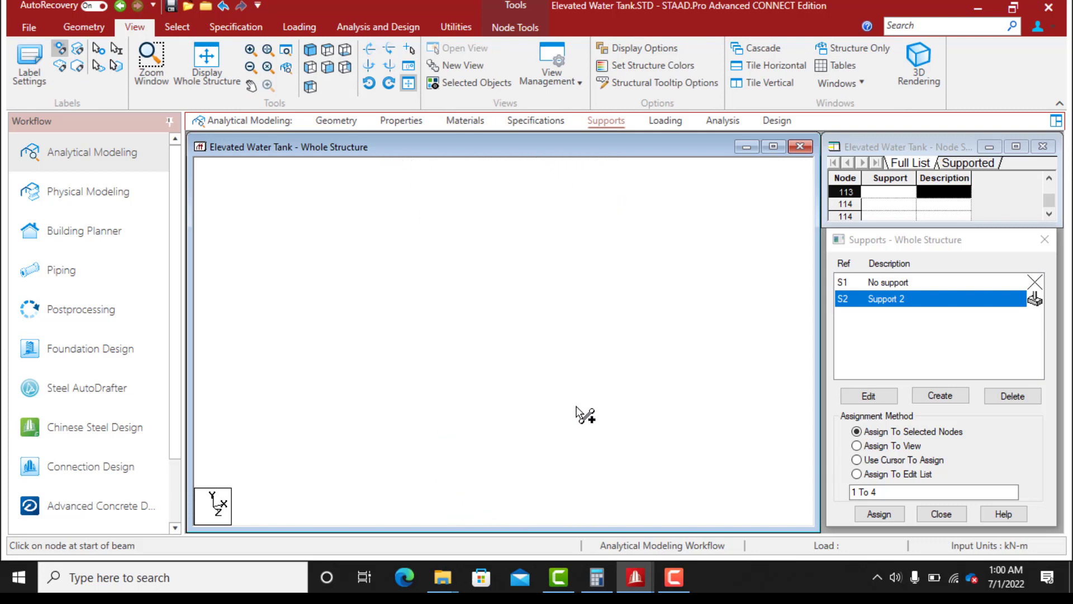
{"action": "scroll", "coordinate": [522, 385], "scroll_direction": "up", "scroll_amount": 2}
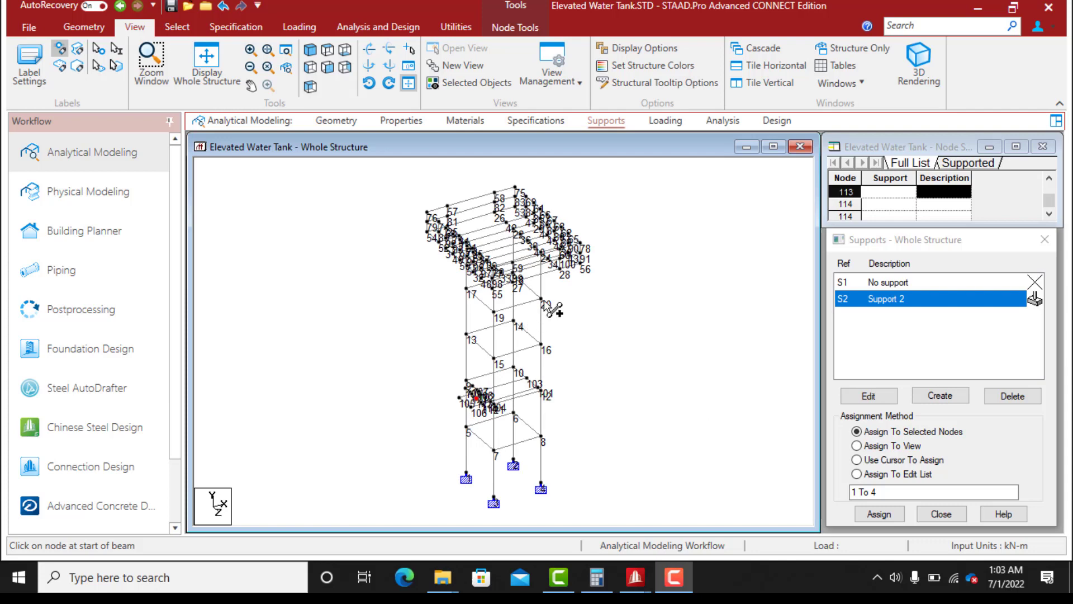
Isolate the four beams between nodes 17, 18, 20 and 19 using the front view, and show them in isometric view
{"action": "left_click", "coordinate": [327, 68]}
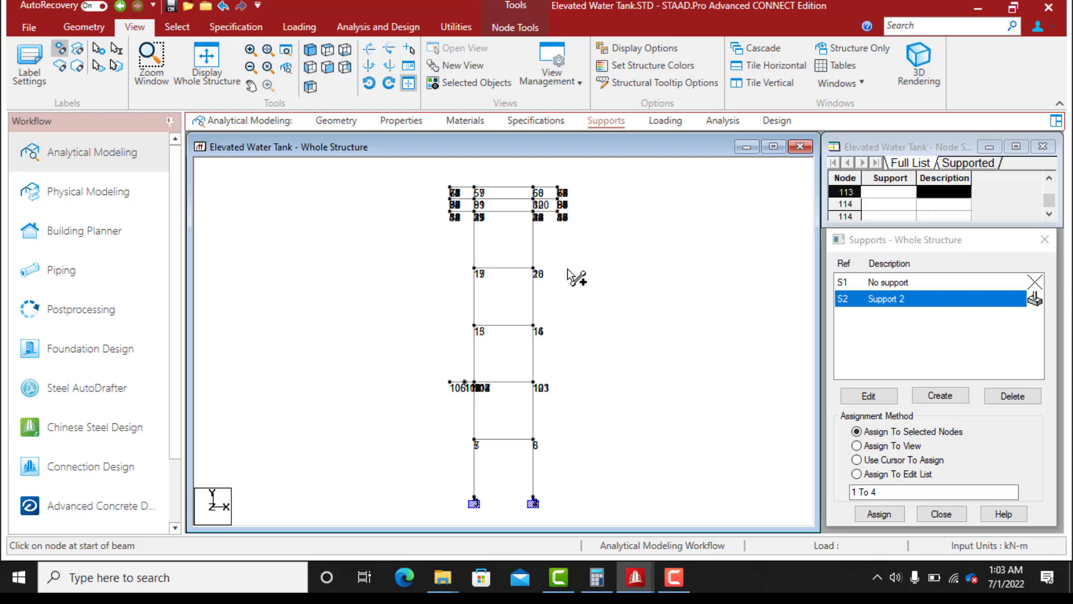
{"action": "left_click_drag", "start_coordinate": [455, 254], "coordinate": [549, 280]}
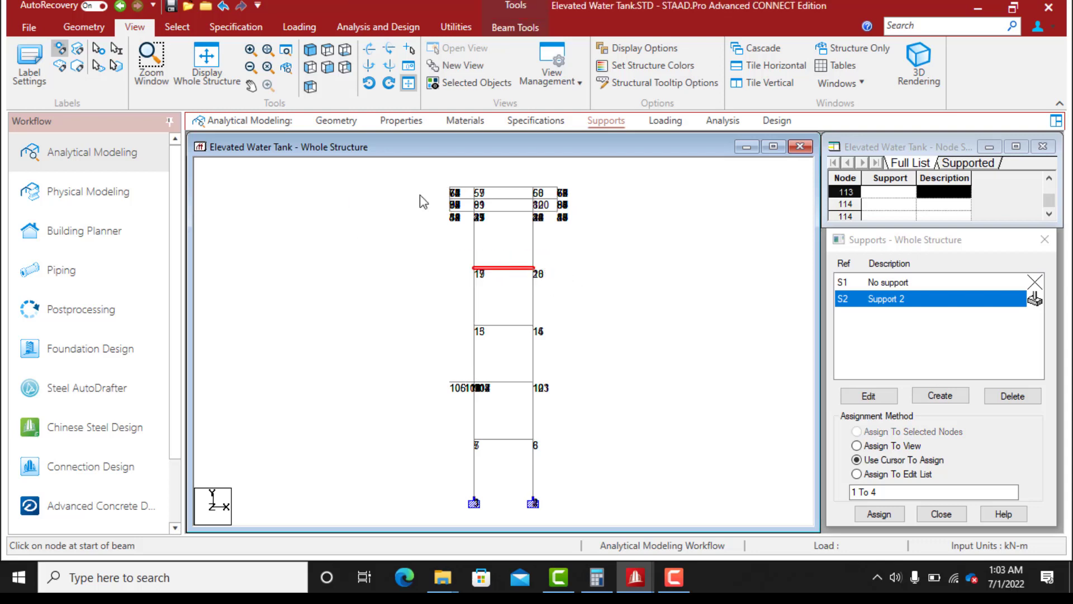
{"action": "left_click", "coordinate": [462, 84]}
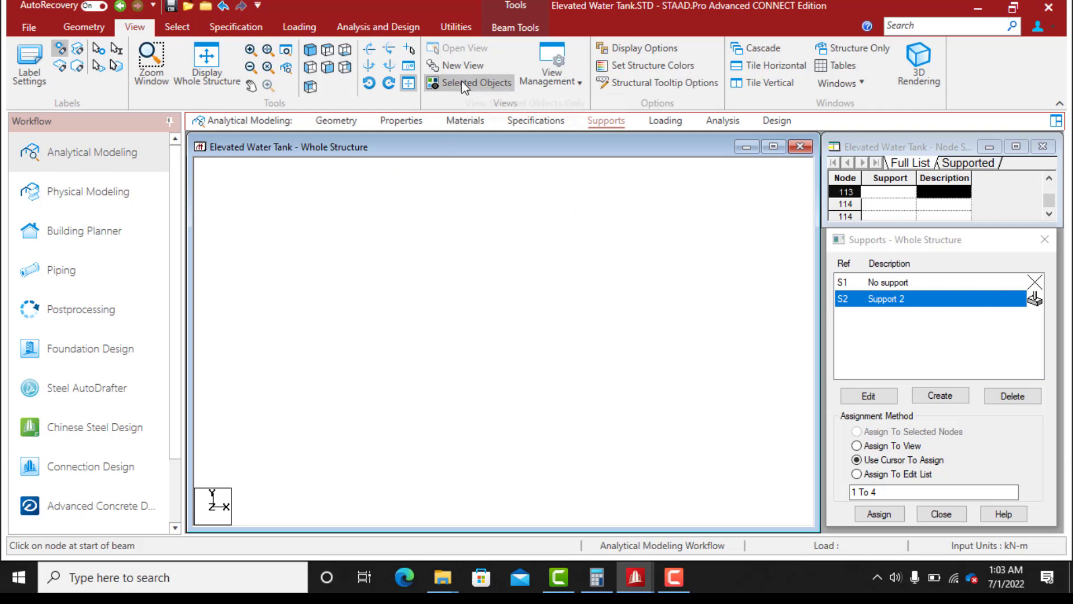
{"action": "left_click", "coordinate": [310, 51]}
{"action": "scroll", "coordinate": [501, 259], "scroll_direction": "up", "scroll_amount": 3}
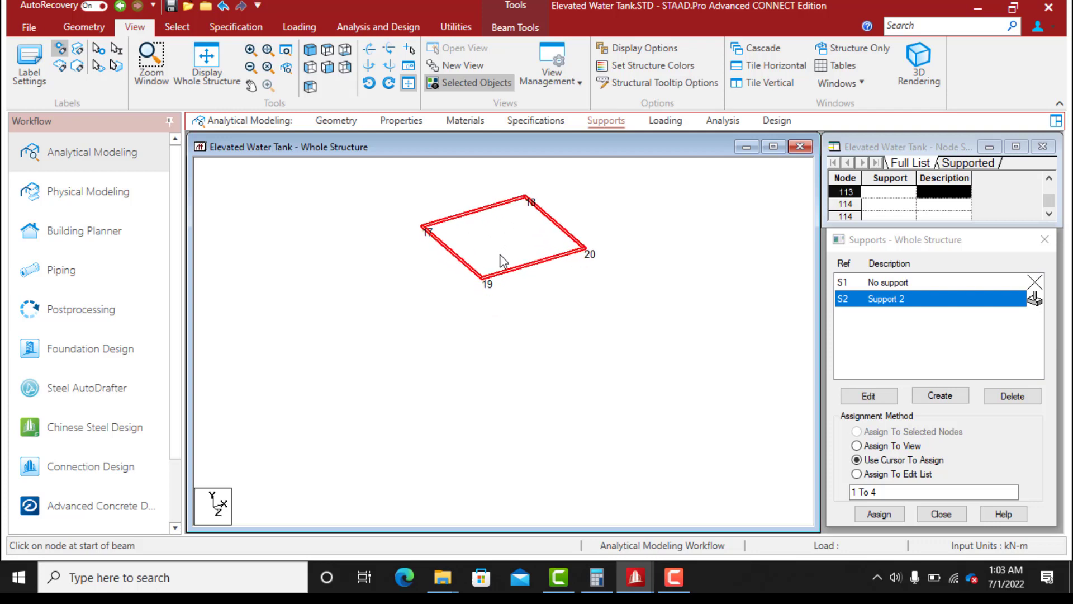
{"action": "middle_click_drag", "start_coordinate": [491, 243], "coordinate": [495, 318]}
{"action": "scroll", "coordinate": [495, 319], "scroll_direction": "up", "scroll_amount": 1}
{"action": "scroll", "coordinate": [498, 324], "scroll_direction": "up", "scroll_amount": 3}
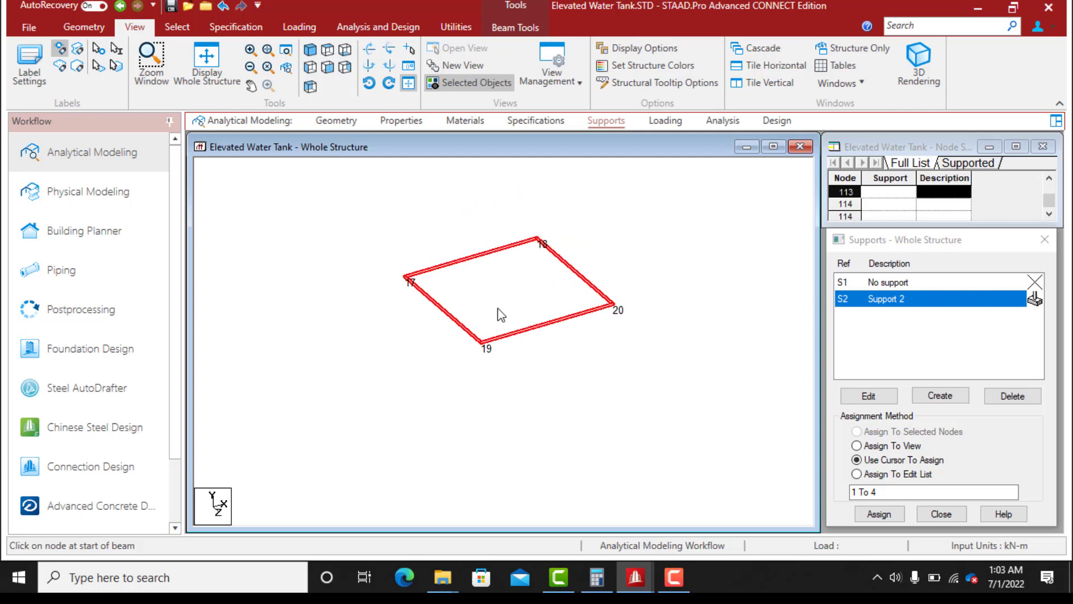
{"action": "middle_click_drag", "start_coordinate": [502, 235], "coordinate": [512, 336]}
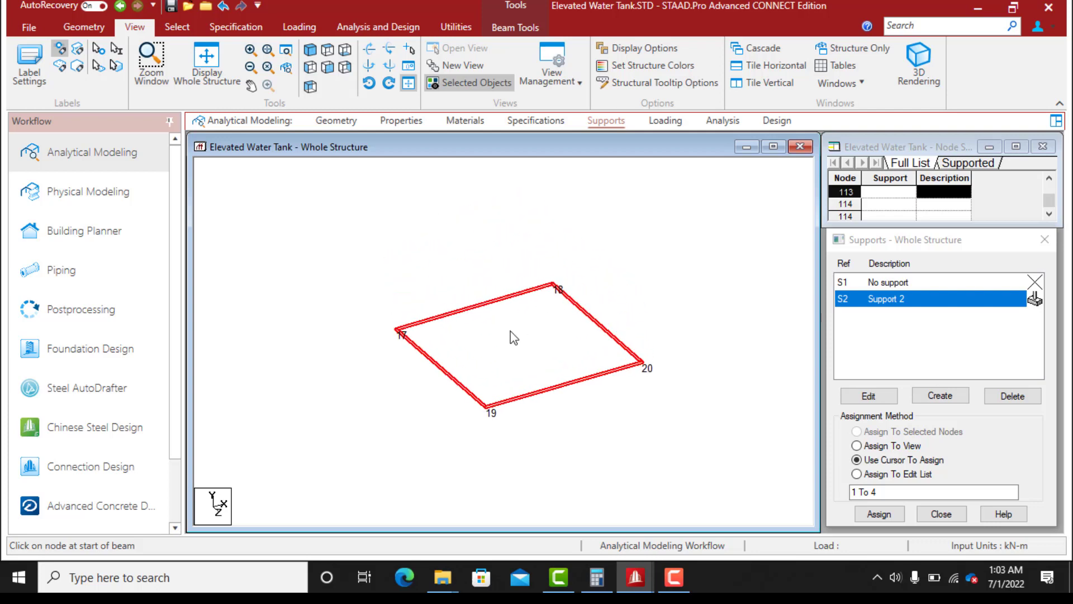
{"action": "scroll", "coordinate": [513, 335], "scroll_direction": "up", "scroll_amount": 3}
{"action": "middle_click_drag", "start_coordinate": [514, 294], "coordinate": [504, 326]}
{"action": "scroll", "coordinate": [493, 310], "scroll_direction": "up", "scroll_amount": 1}
{"action": "left_click", "coordinate": [660, 293]}
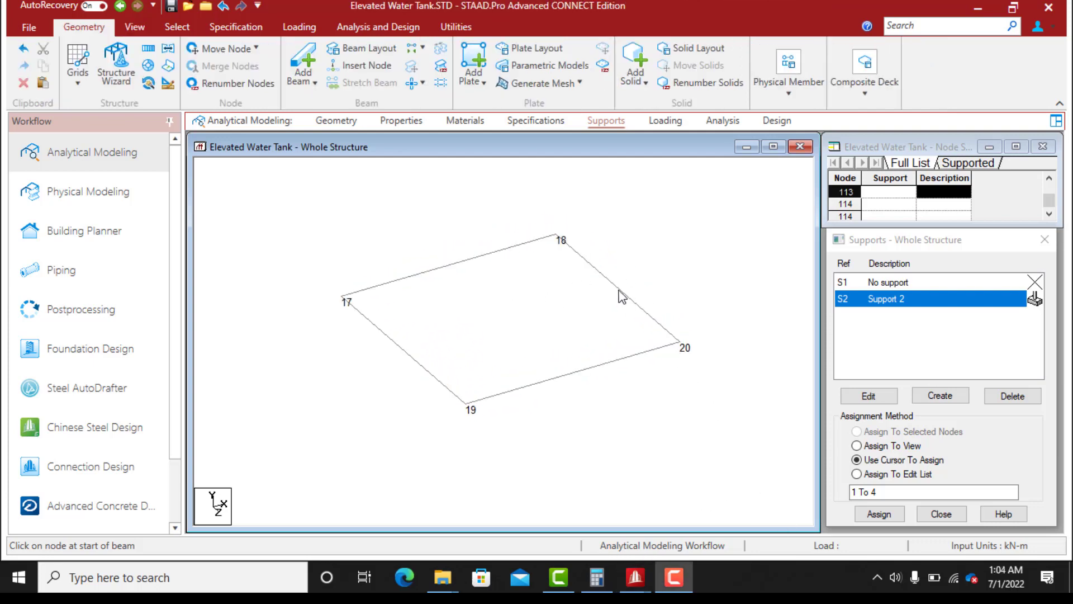
Insert a node into the beam between nodes 20 and 18 at a distance of 0.97 m from node 20
{"action": "left_click", "coordinate": [628, 298]}
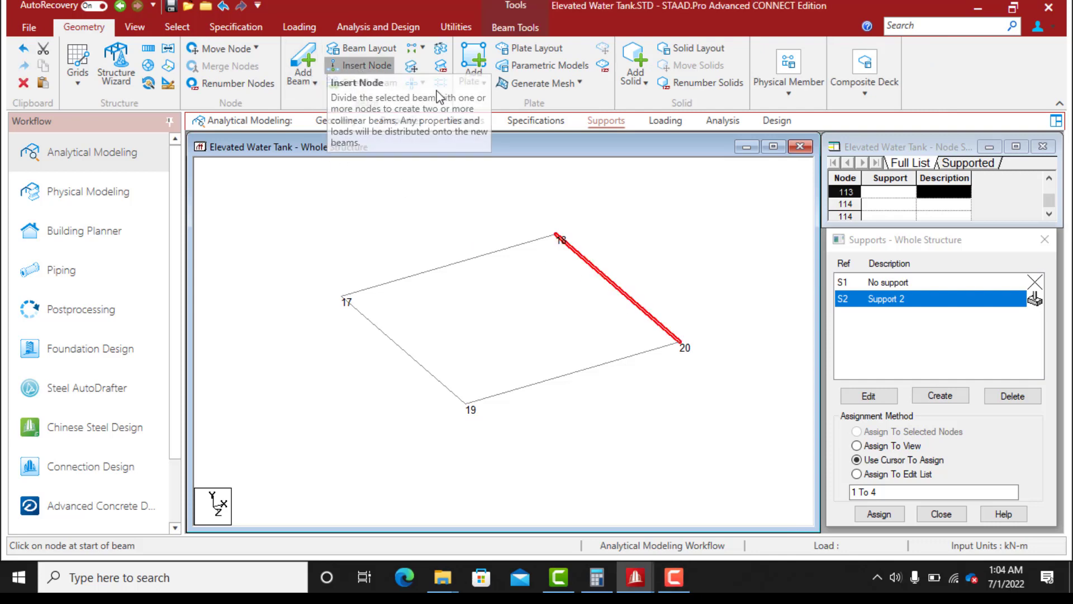
{"action": "left_click", "coordinate": [357, 66]}
{"action": "left_click_drag", "start_coordinate": [609, 221], "coordinate": [863, 231]}
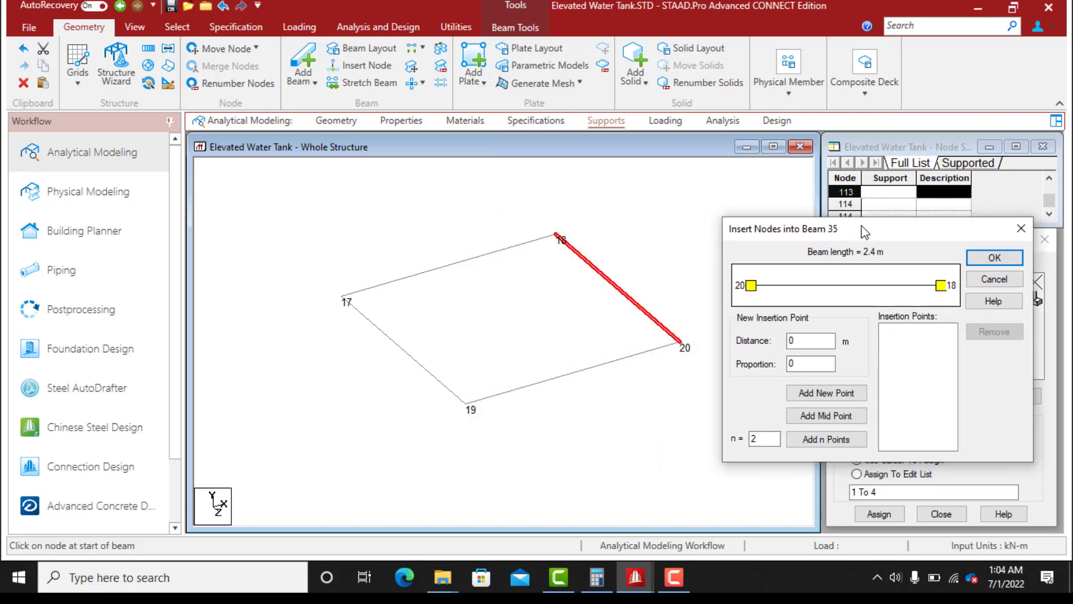
{"action": "left_click", "coordinate": [810, 337]}
{"action": "type", "text": ".97"}
{"action": "left_click", "coordinate": [846, 394]}
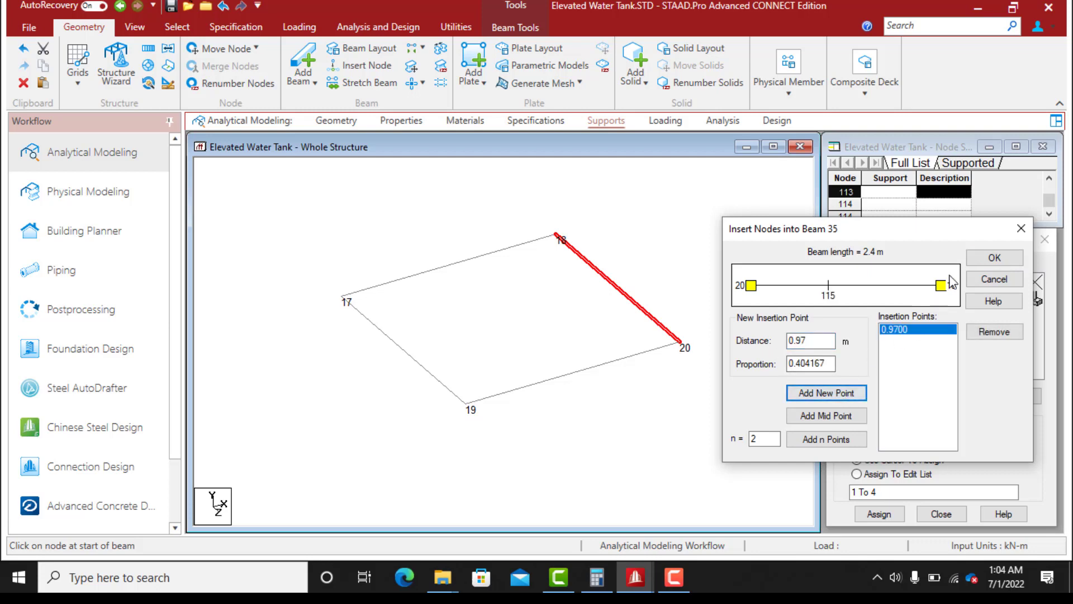
{"action": "left_click", "coordinate": [995, 258]}
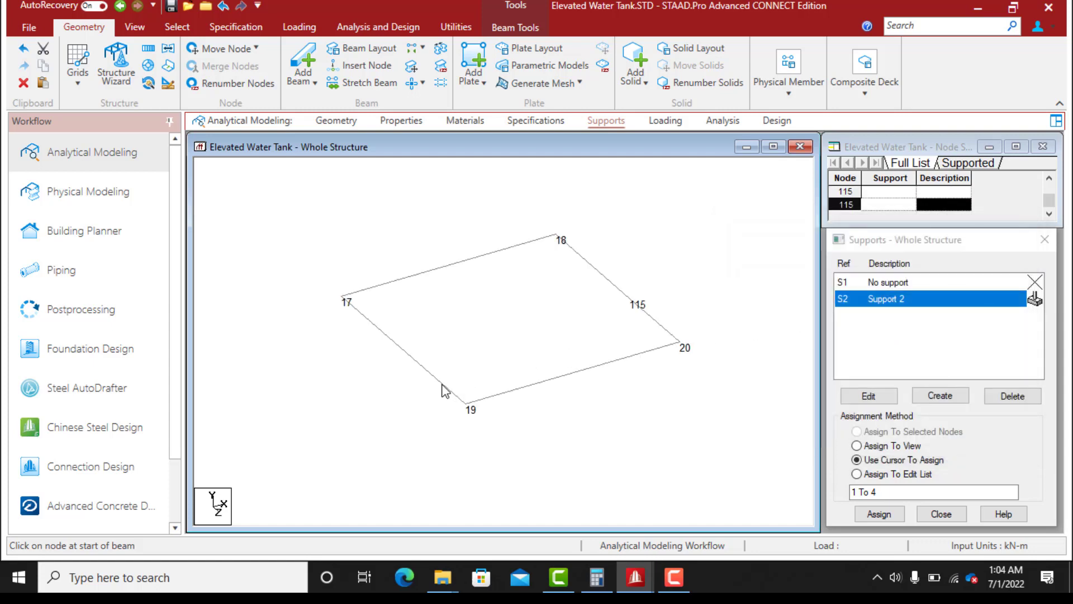
Insert a node into the beam between nodes 17 and 19 at a distance of 0.43 m from node 17
{"action": "left_click", "coordinate": [430, 374]}
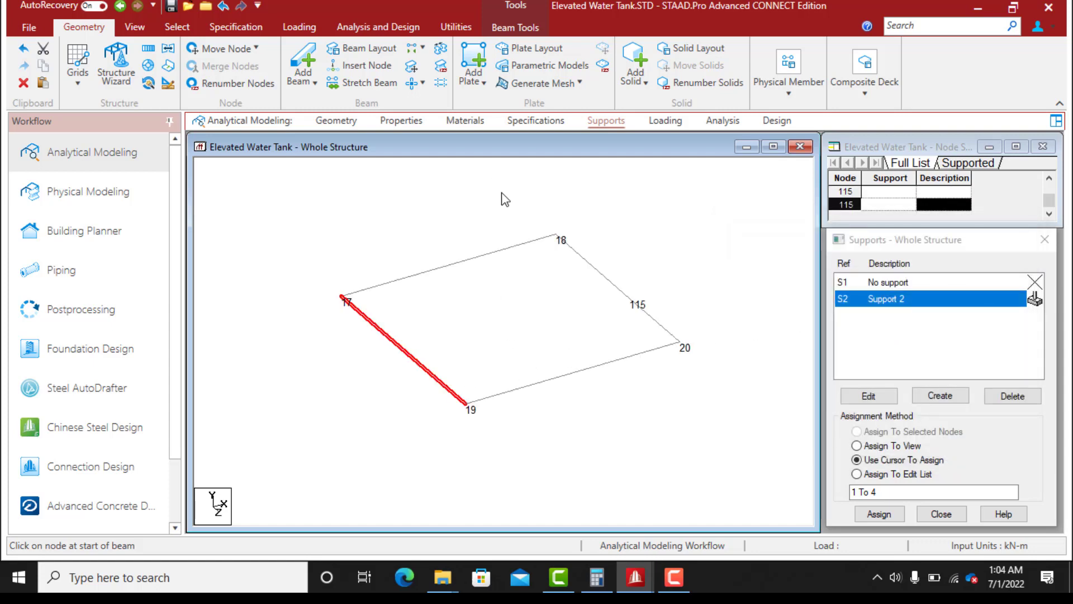
{"action": "left_click", "coordinate": [364, 70]}
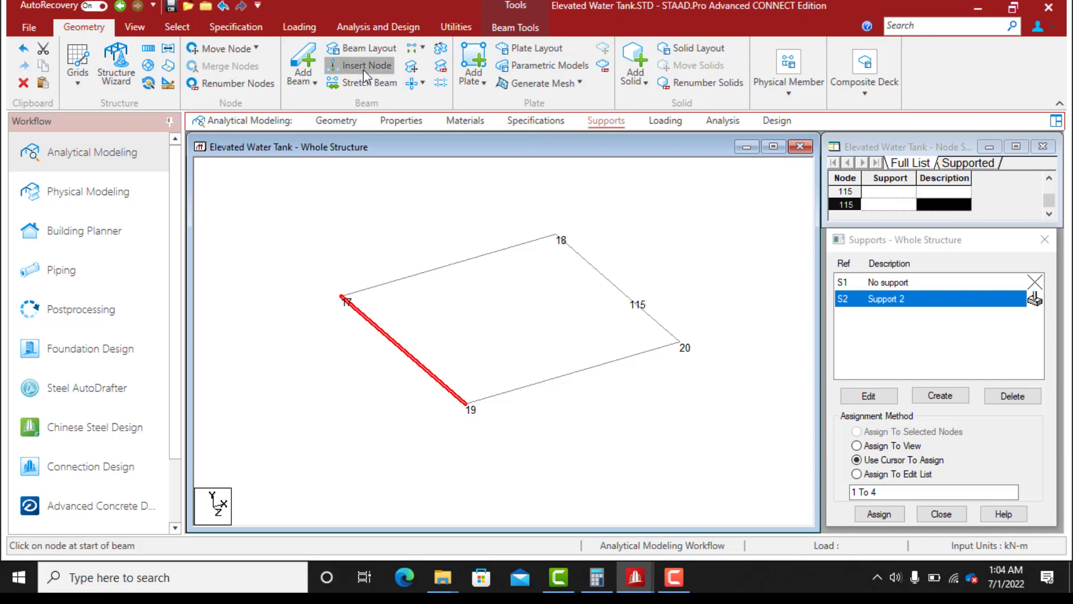
{"action": "left_click_drag", "start_coordinate": [590, 220], "coordinate": [648, 202]}
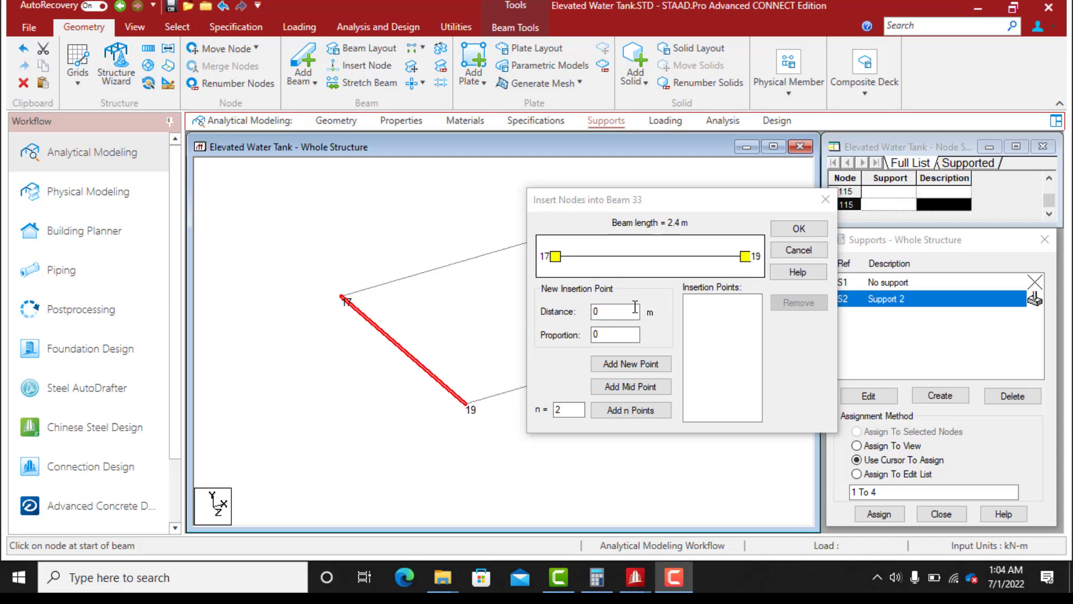
{"action": "left_click", "coordinate": [618, 314]}
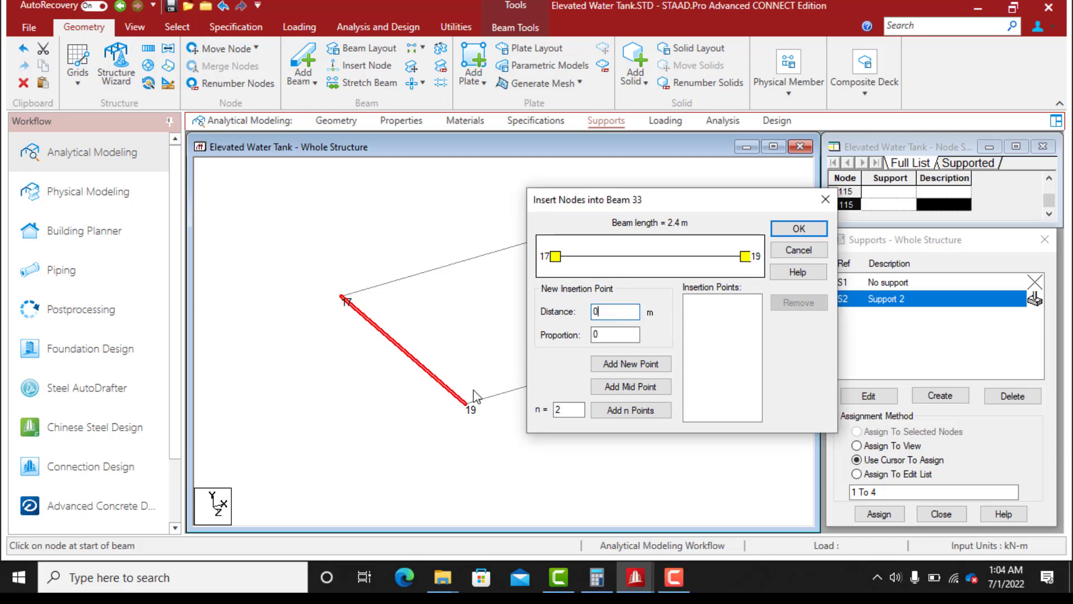
{"action": "type", "text": ".4"}
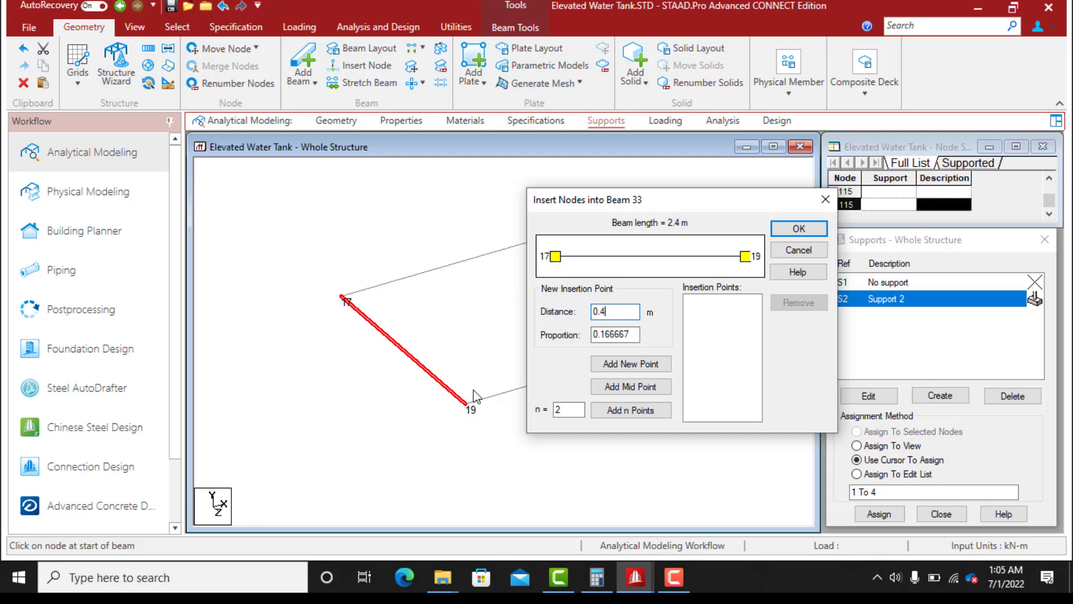
{"action": "type", "text": "3"}
{"action": "left_click", "coordinate": [631, 367]}
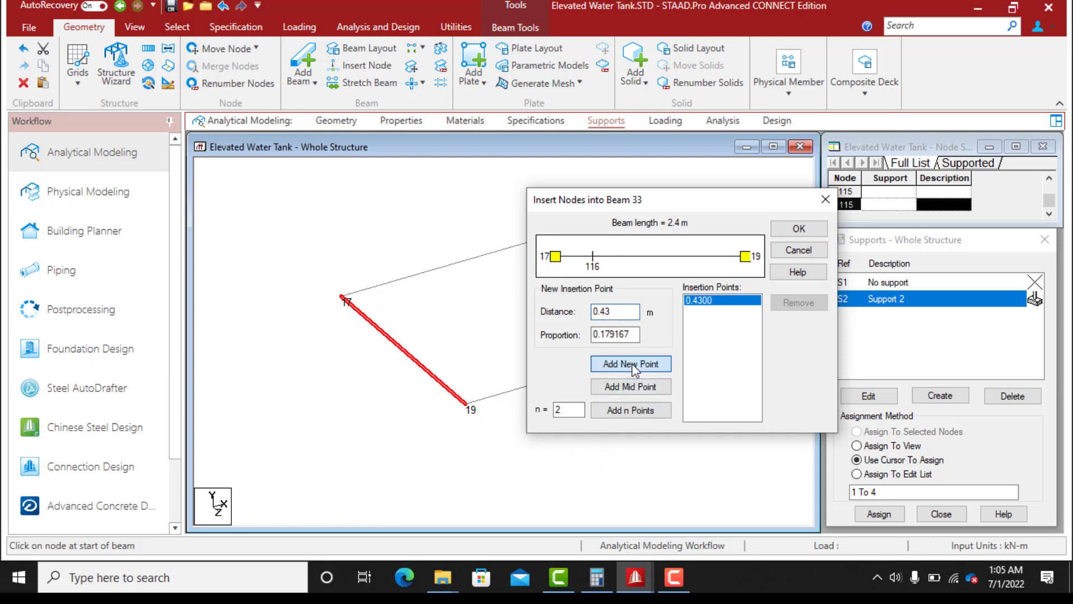
{"action": "left_click", "coordinate": [797, 229]}
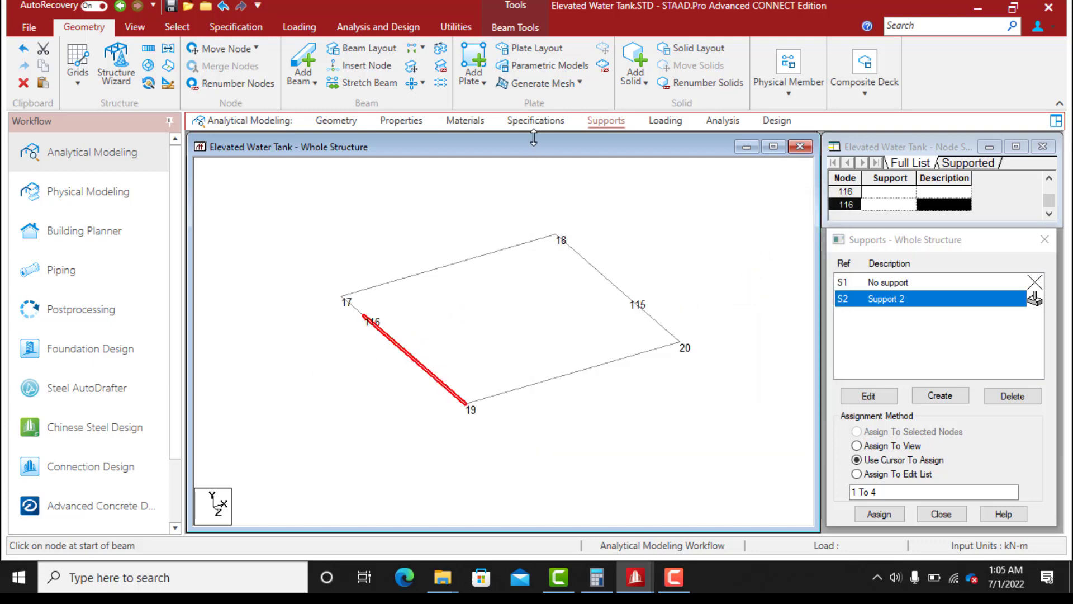
Insert a node into the beam between nodes 116 and 19 at a distance of 1 m from node 116
{"action": "left_click", "coordinate": [352, 65]}
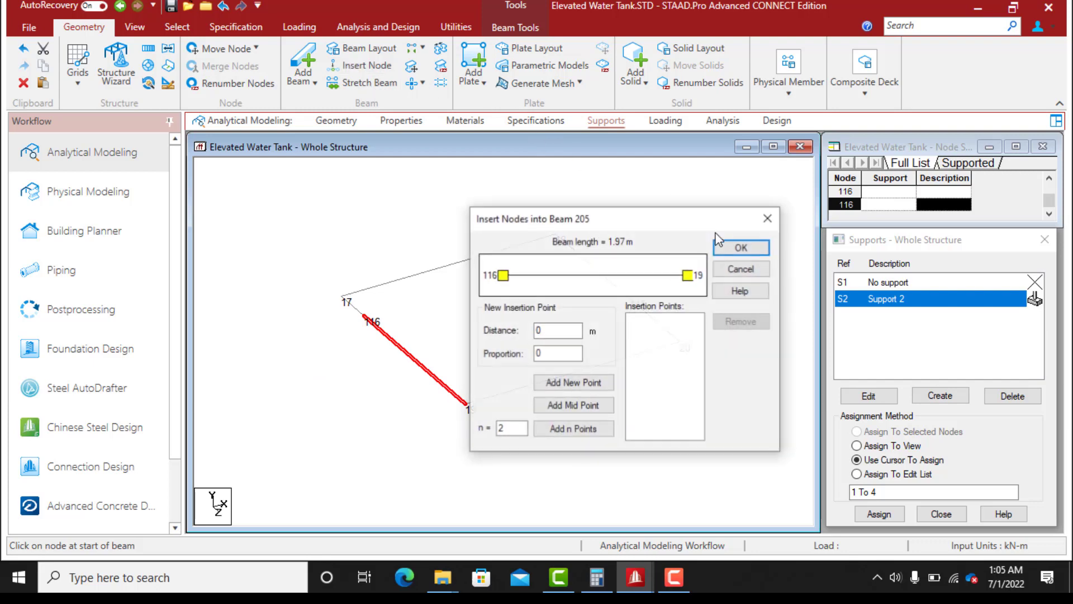
{"action": "left_click", "coordinate": [552, 334]}
{"action": "left_click_drag", "start_coordinate": [531, 339], "coordinate": [517, 341]}
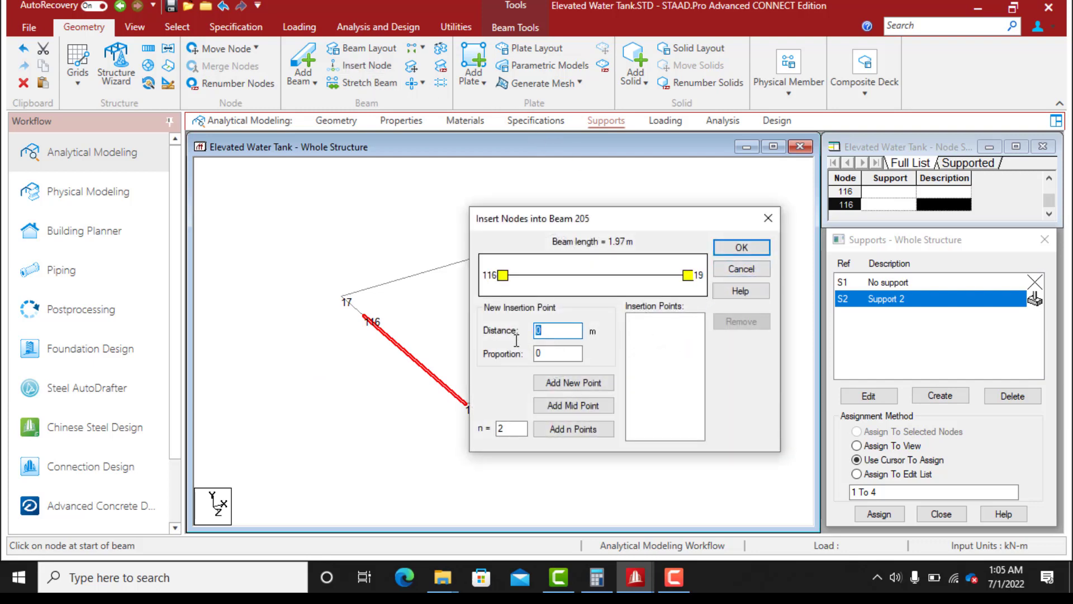
{"action": "type", "text": "1"}
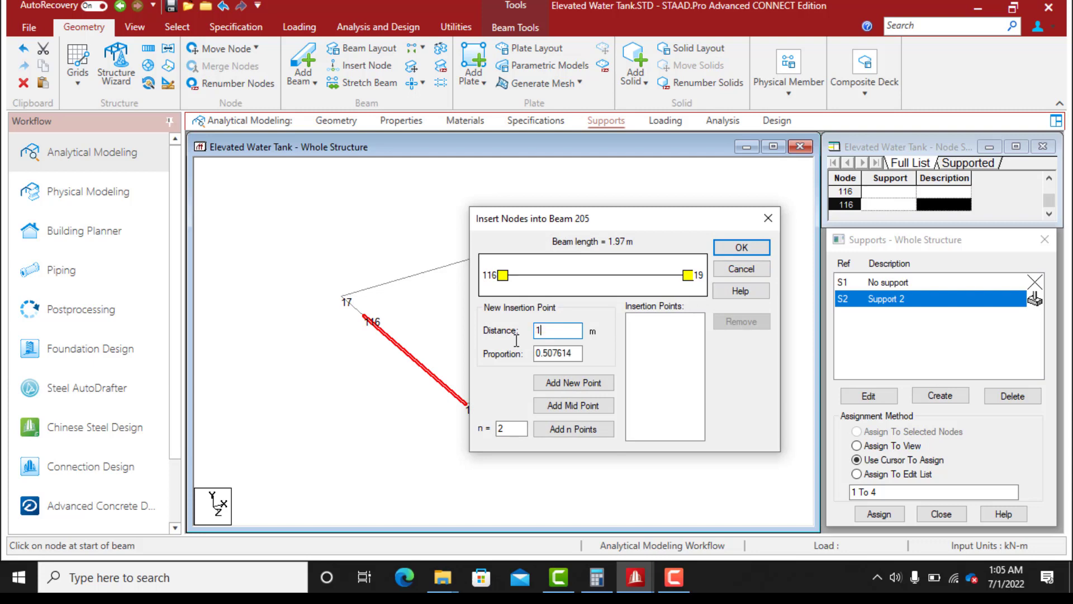
{"action": "left_click", "coordinate": [575, 383]}
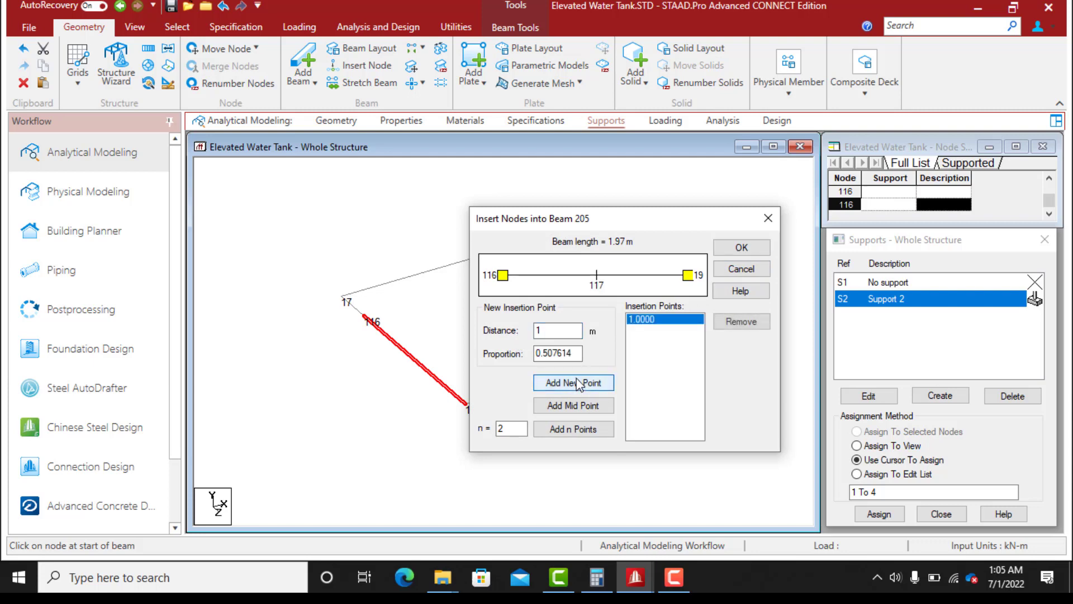
{"action": "left_click", "coordinate": [739, 249]}
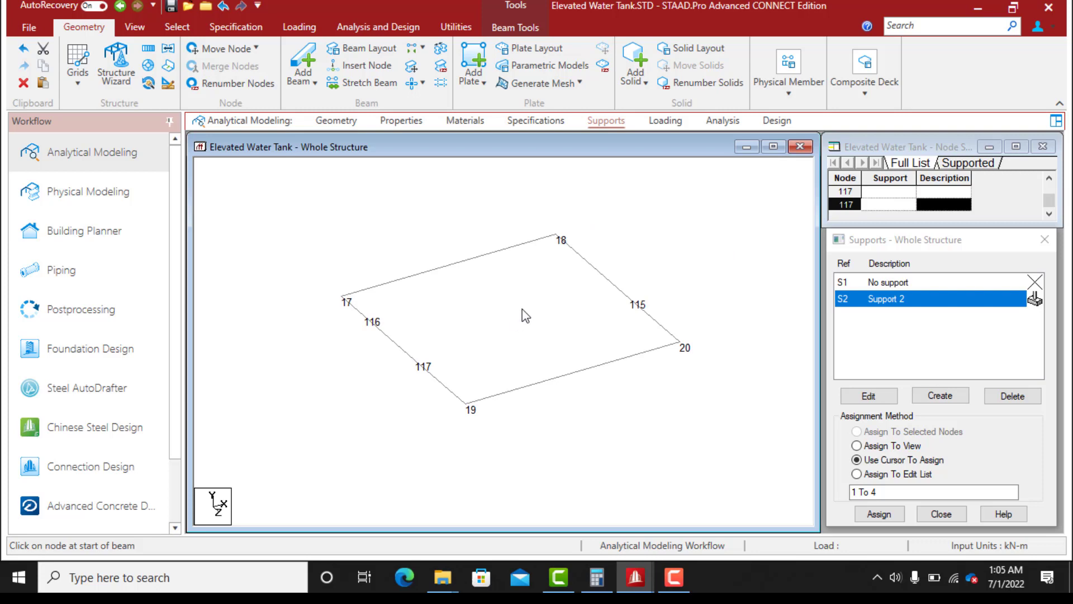
Insert a node into the beam between nodes 115 and 18 at a distance of 1 m from node 115
{"action": "left_click", "coordinate": [600, 280]}
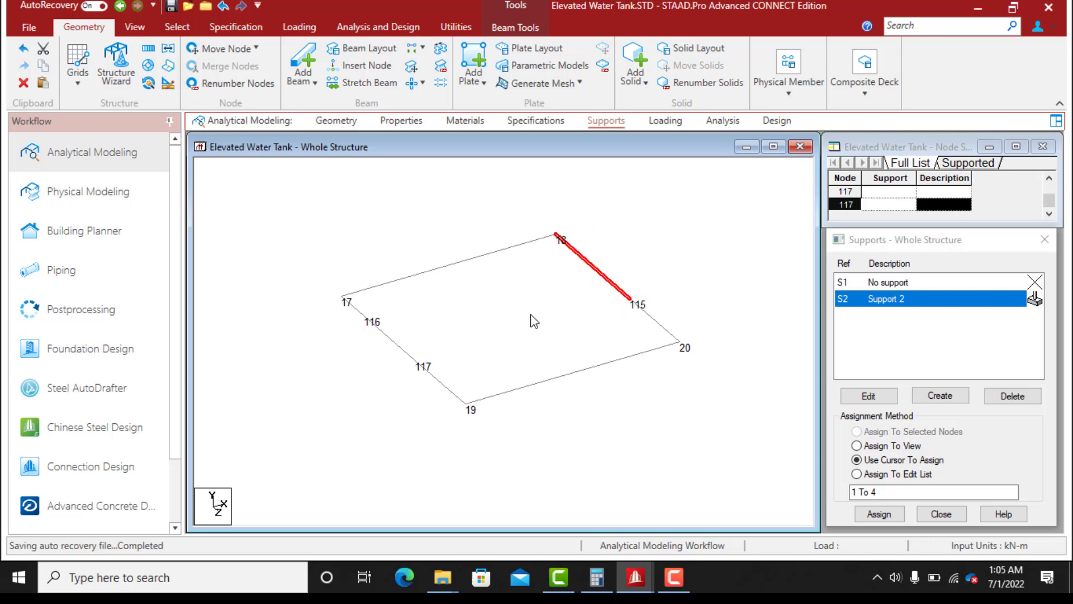
{"action": "left_click", "coordinate": [366, 67]}
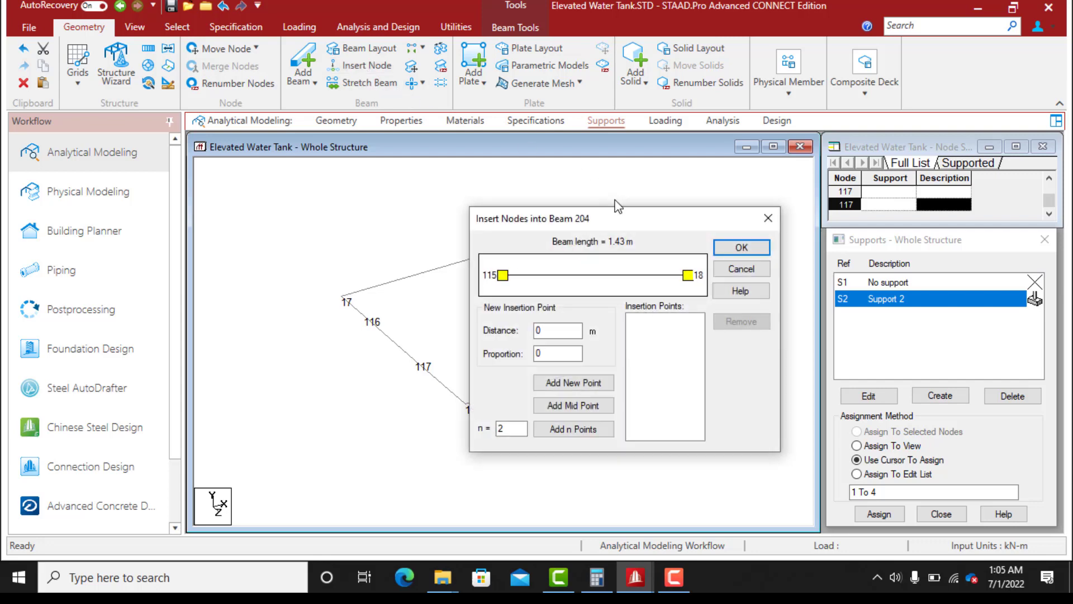
{"action": "left_click_drag", "start_coordinate": [630, 224], "coordinate": [660, 263]}
{"action": "double_click", "coordinate": [566, 370]}
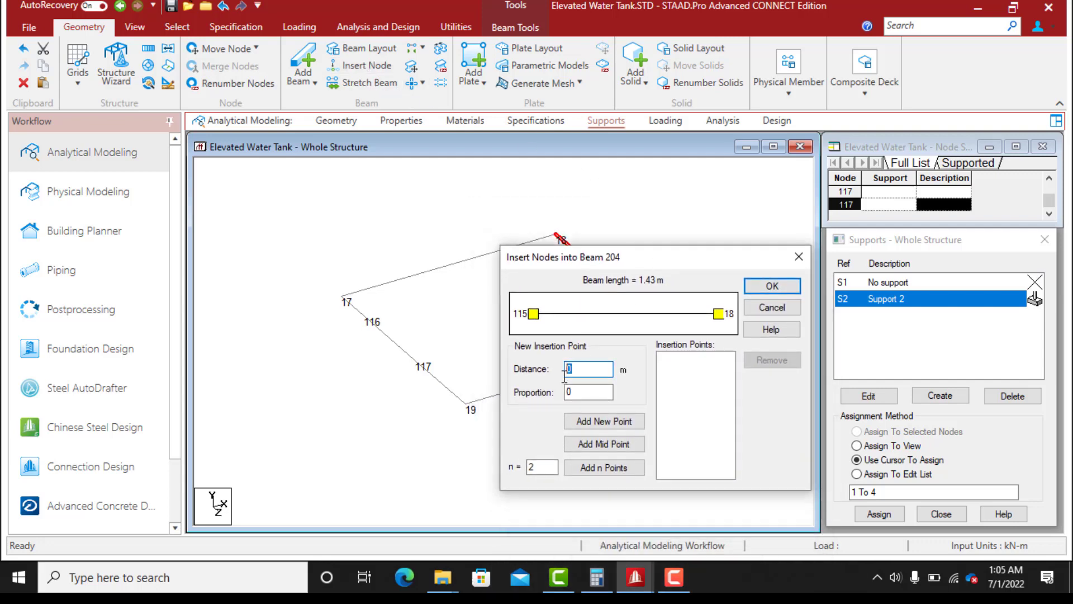
{"action": "type", "text": "1"}
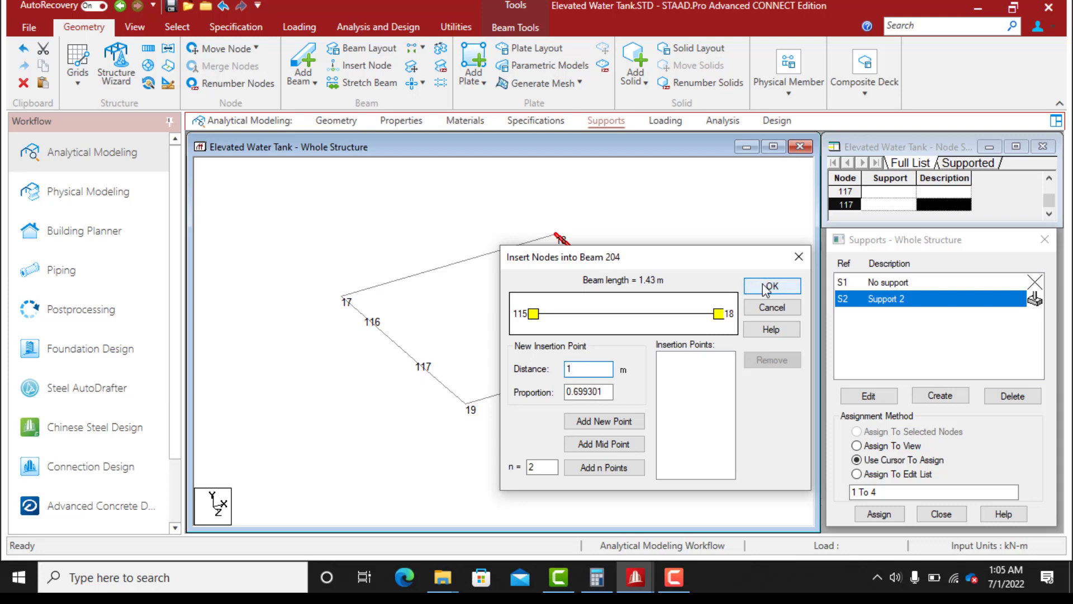
{"action": "left_click", "coordinate": [605, 424]}
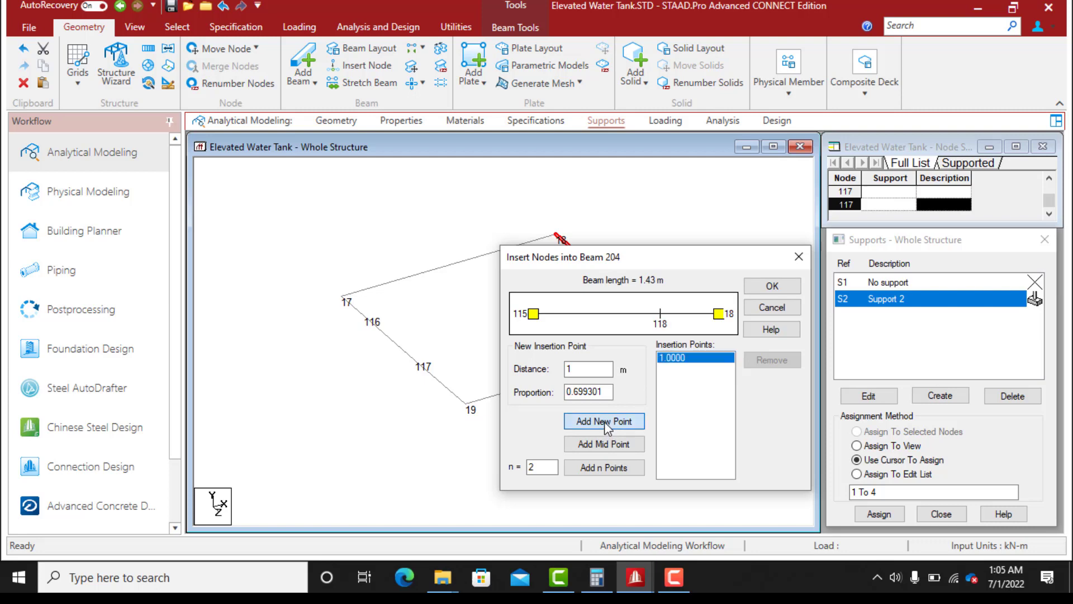
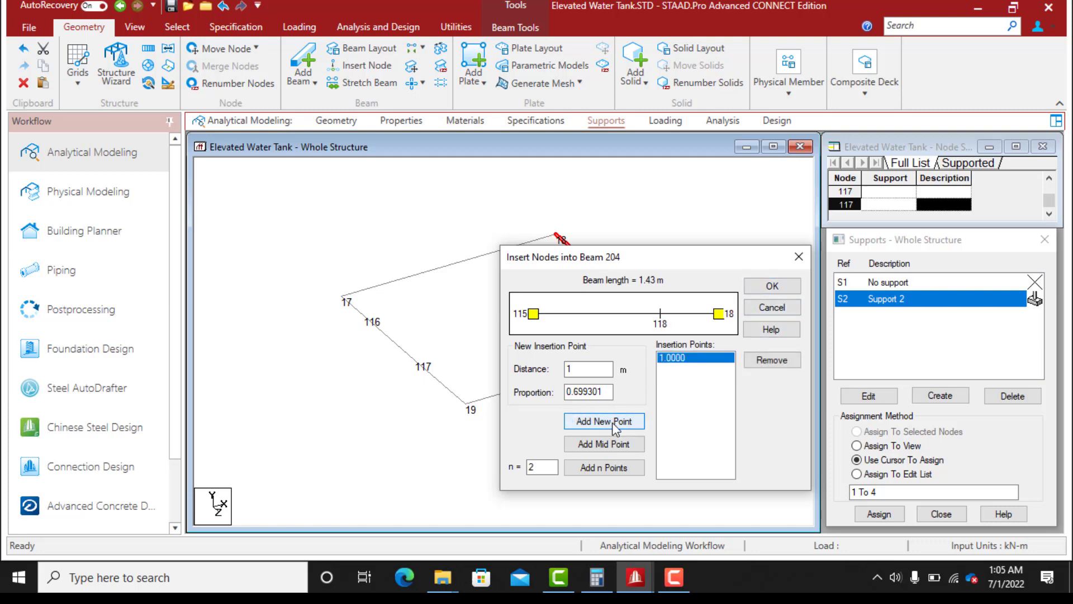
{"action": "left_click", "coordinate": [772, 287]}
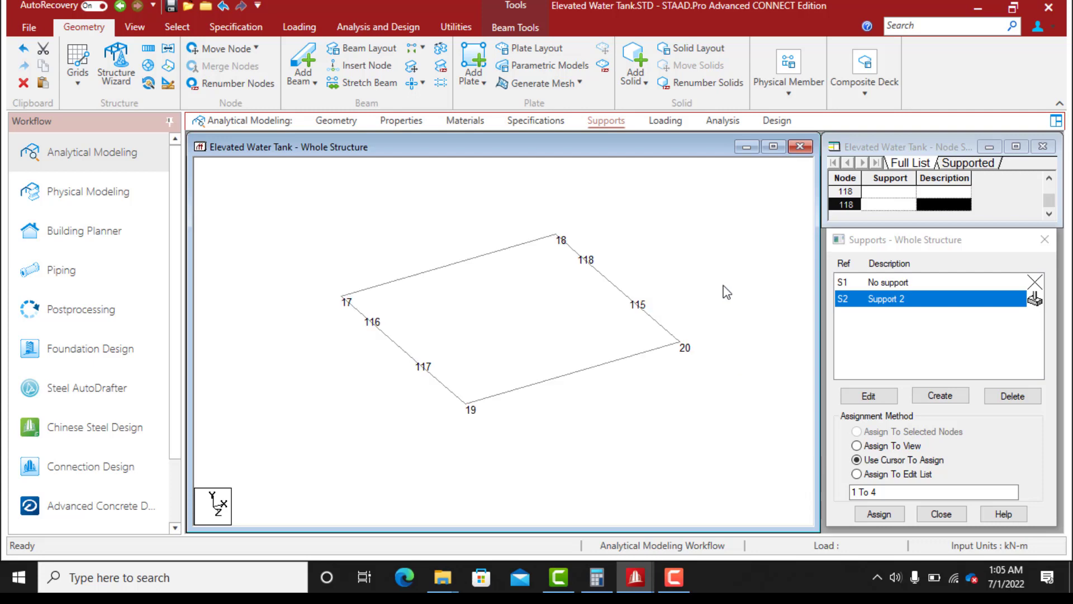
Add a beam connecting nodes 116 and 118 and another connecting nodes 117 and 115
{"action": "left_click", "coordinate": [316, 63]}
{"action": "left_click_drag", "start_coordinate": [364, 317], "coordinate": [578, 255]}
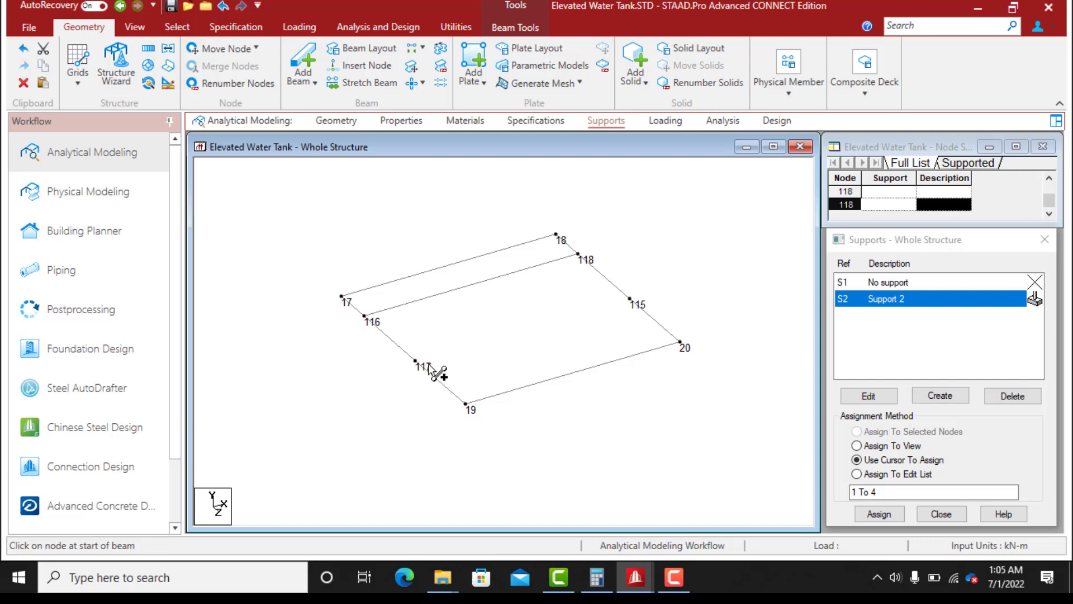
{"action": "left_click_drag", "start_coordinate": [416, 362], "coordinate": [630, 297]}
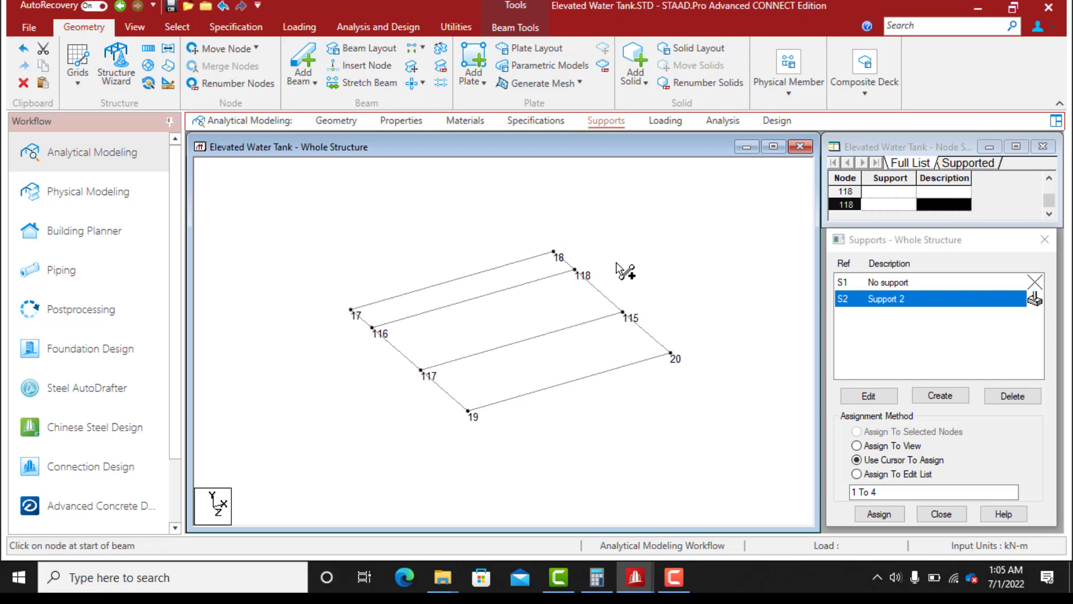
{"action": "middle_click_drag", "start_coordinate": [549, 395], "coordinate": [582, 327]}
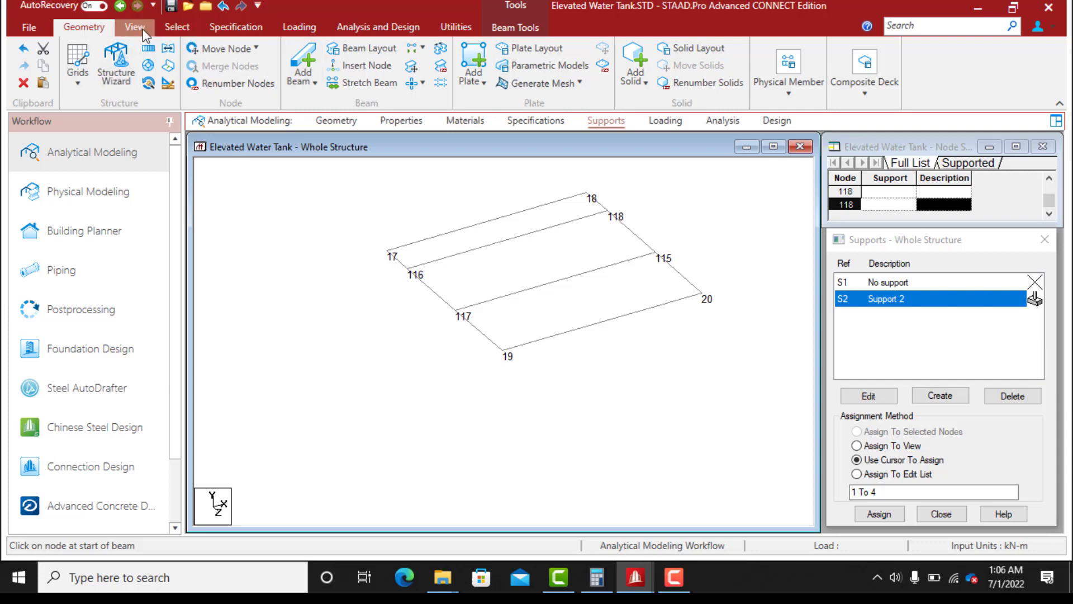
Try copying nodes 116 and 117 by 1 m in the X direction, and undo the copy
{"action": "left_click", "coordinate": [178, 29]}
{"action": "left_click", "coordinate": [21, 60]}
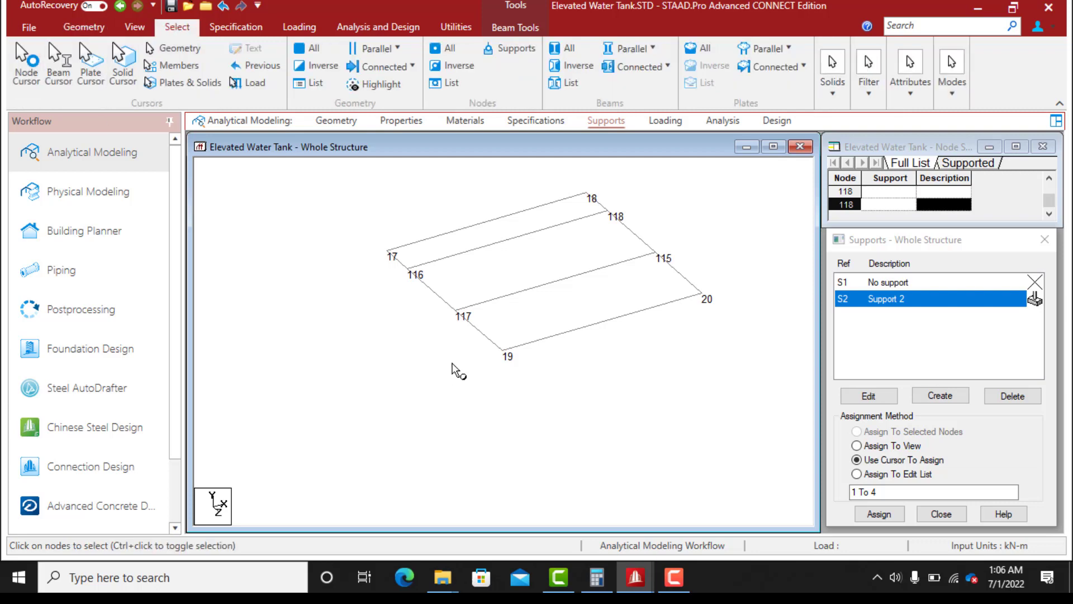
{"action": "left_click", "coordinate": [404, 268]}
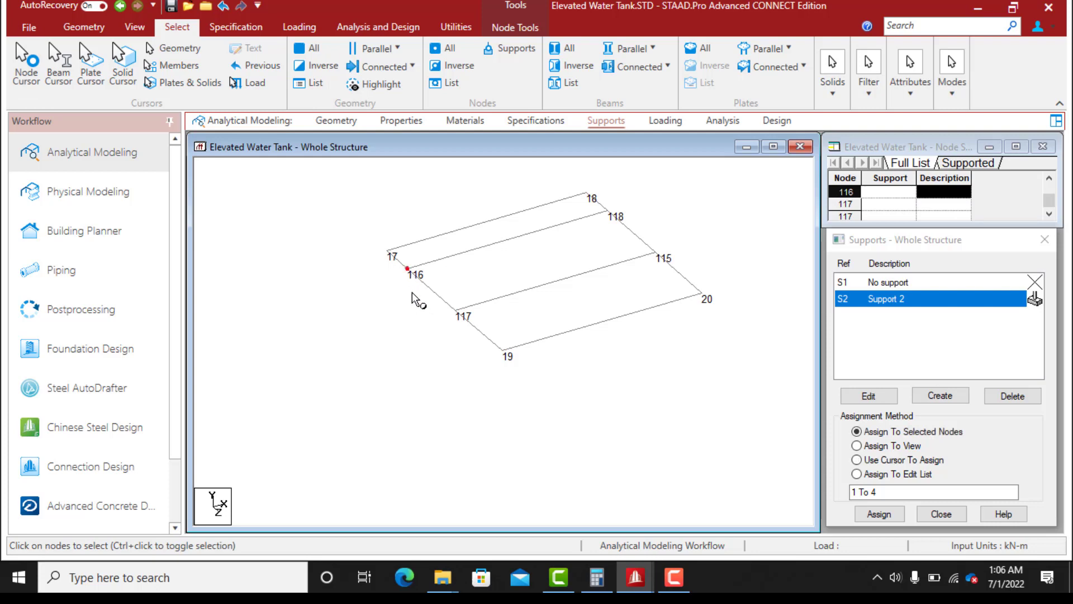
{"action": "left_click", "coordinate": [457, 311], "text": "ctrl"}
{"action": "right_click", "coordinate": [466, 271]}
{"action": "left_click", "coordinate": [414, 354]}
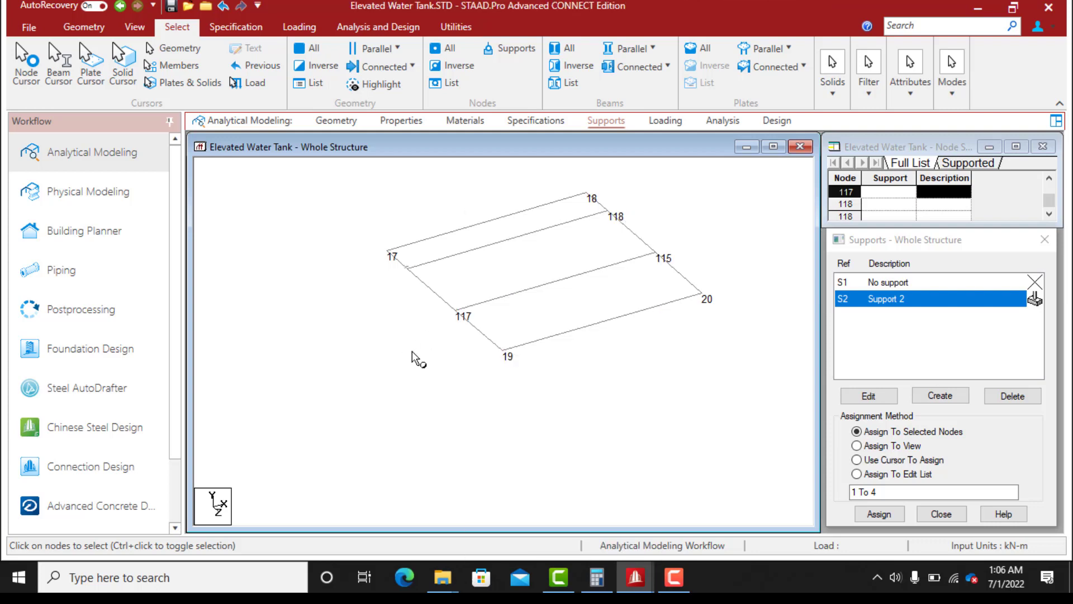
{"action": "left_click_drag", "start_coordinate": [402, 267], "coordinate": [471, 334]}
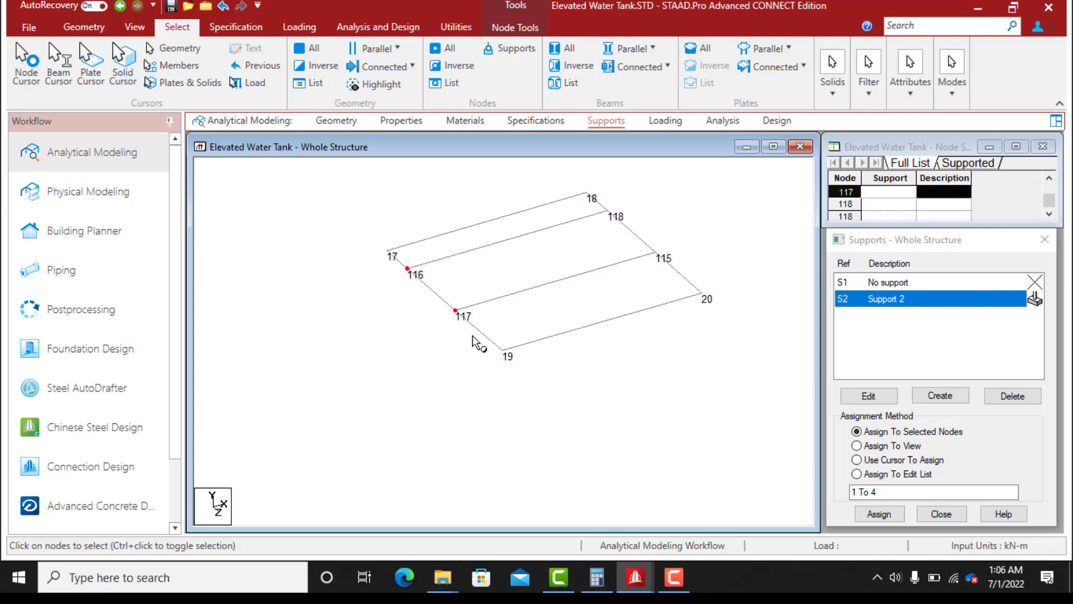
{"action": "key", "text": "ctrl+v"}
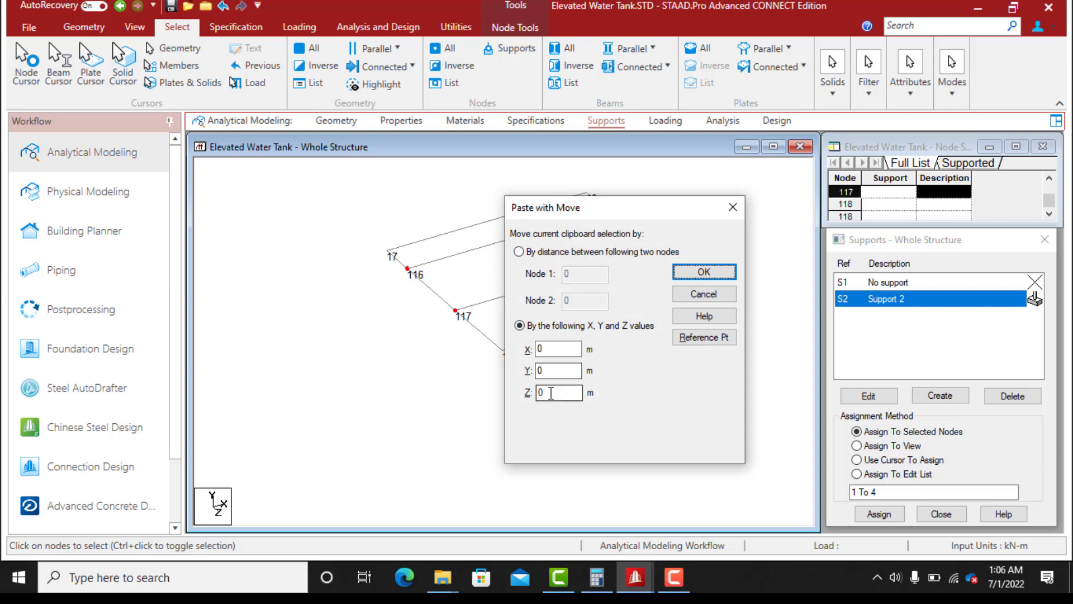
{"action": "double_click", "coordinate": [539, 350]}
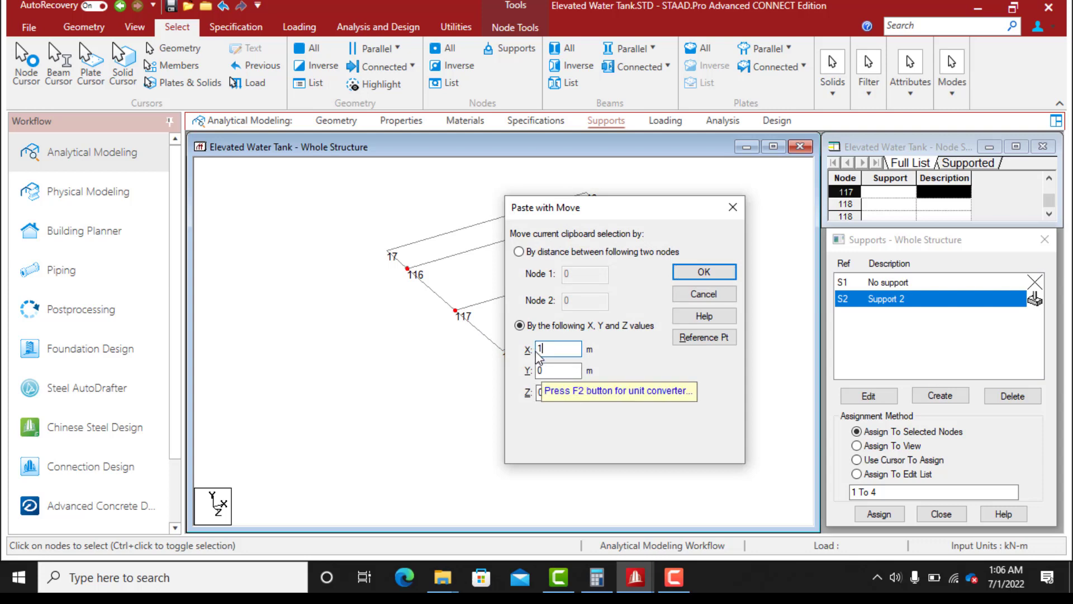
{"action": "left_click", "coordinate": [700, 272]}
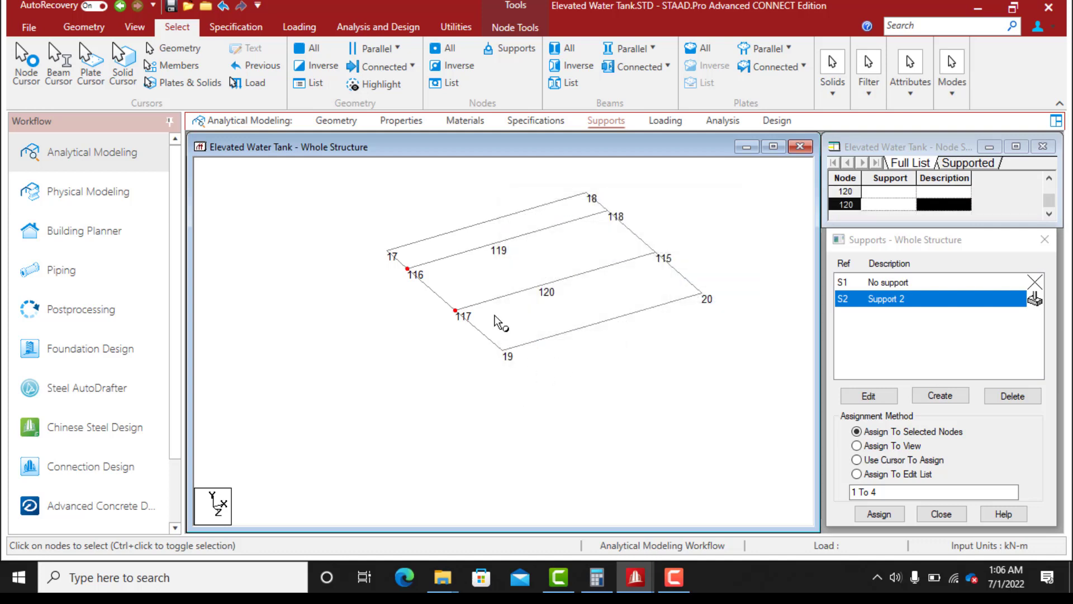
{"action": "left_click", "coordinate": [525, 319]}
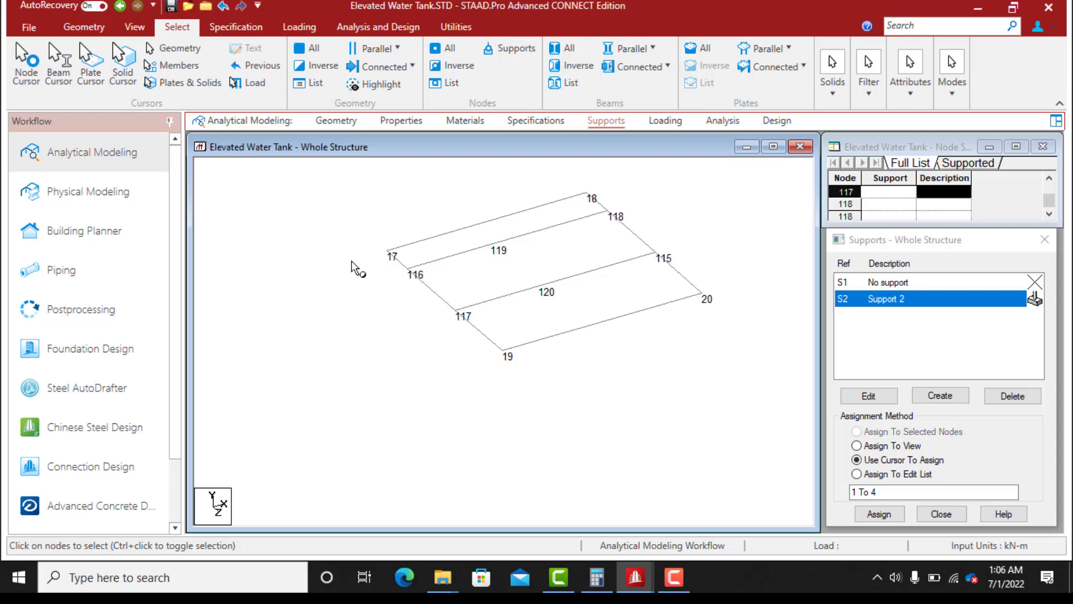
{"action": "left_click", "coordinate": [224, 8]}
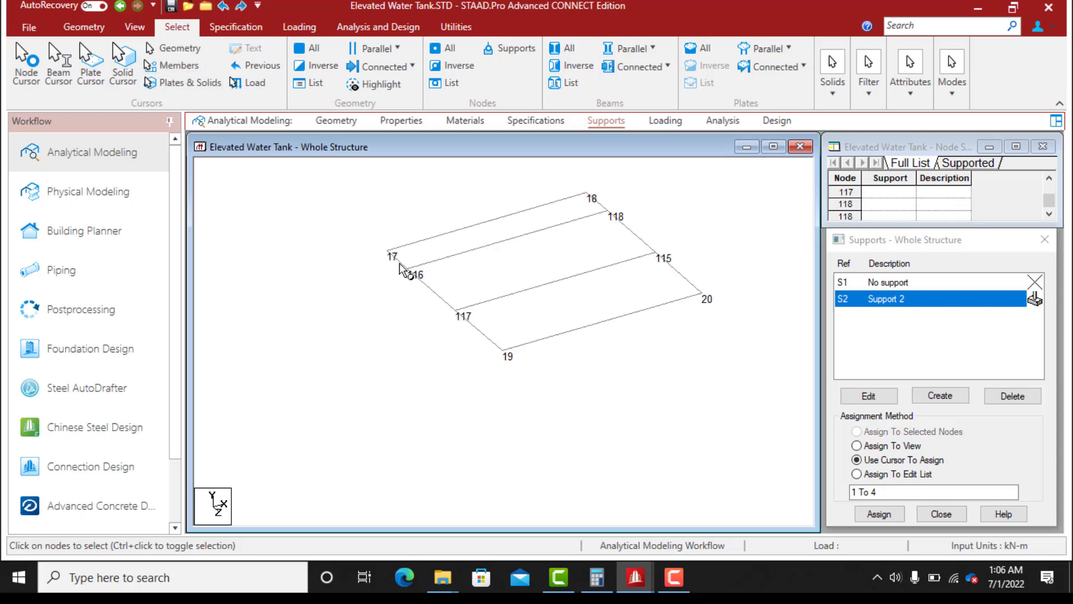
Copy nodes 116 and 117 with an offset of -1 m in the X direction
{"action": "left_click_drag", "start_coordinate": [400, 257], "coordinate": [485, 330]}
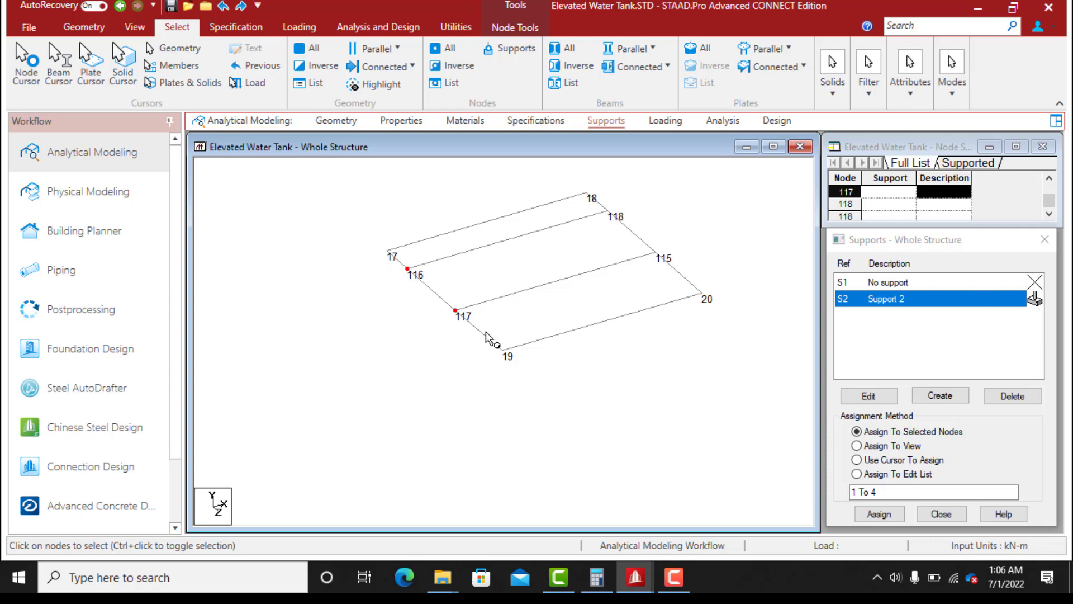
{"action": "key", "text": "ctrl+v"}
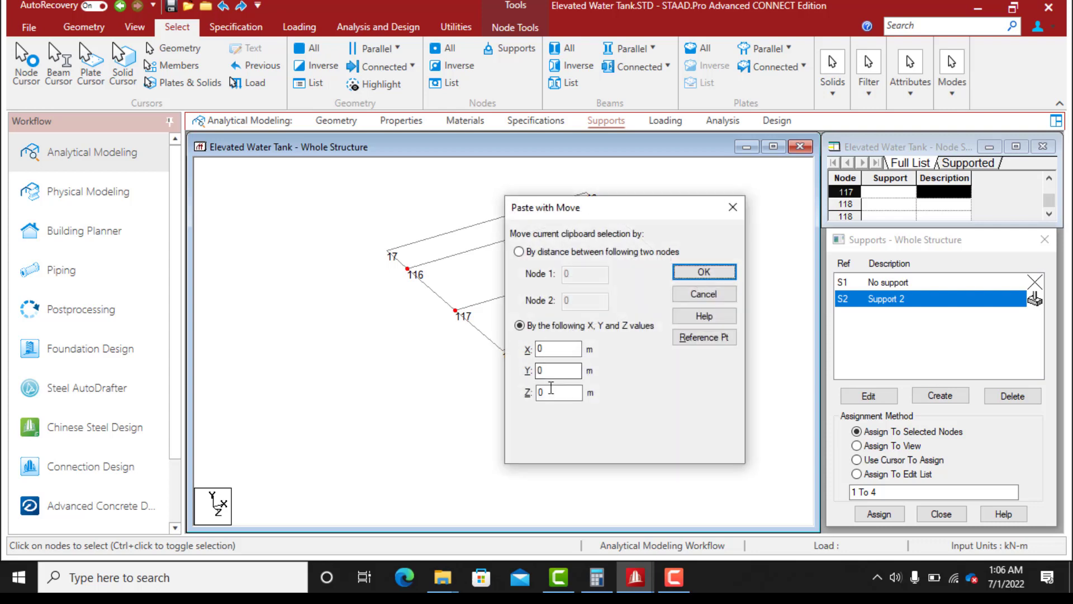
{"action": "left_click_drag", "start_coordinate": [545, 350], "coordinate": [529, 357]}
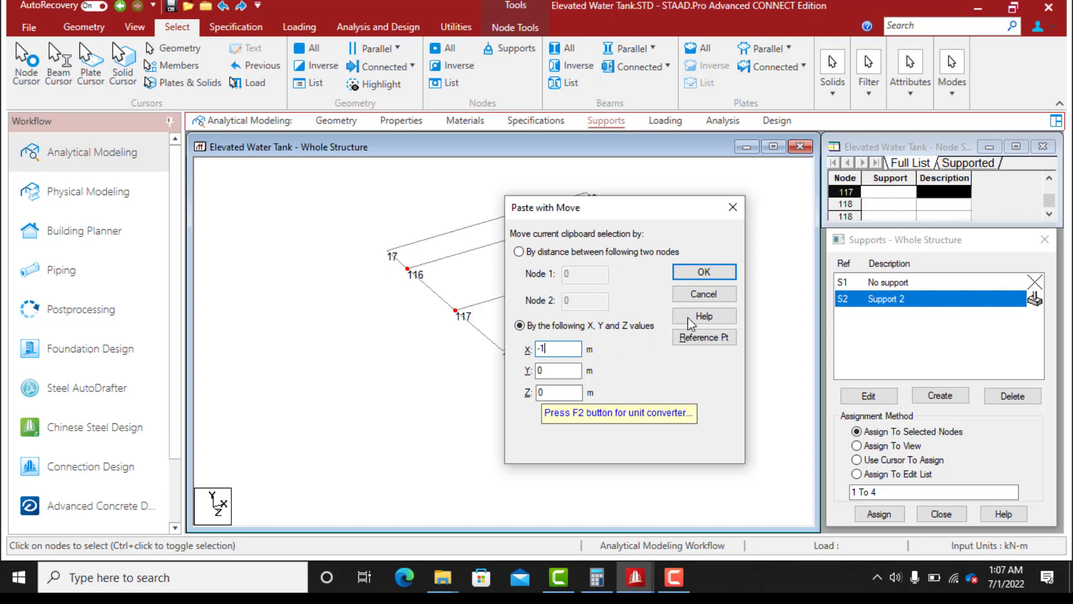
{"action": "left_click", "coordinate": [704, 272]}
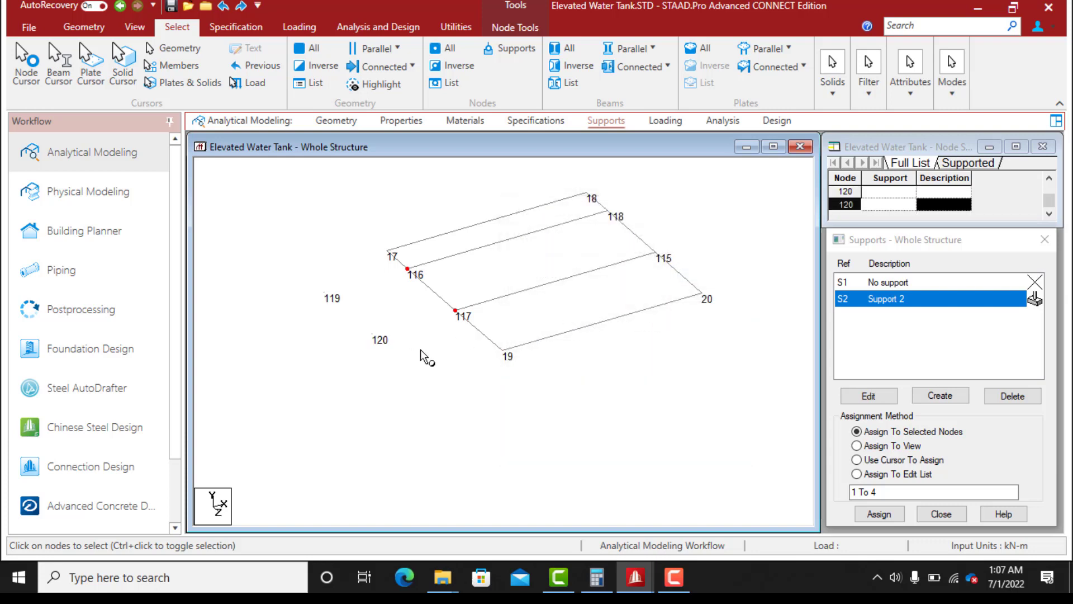
Add beams connecting node 116 to 119, node 117 to 120, and node 119 to 120
{"action": "left_click", "coordinate": [83, 27]}
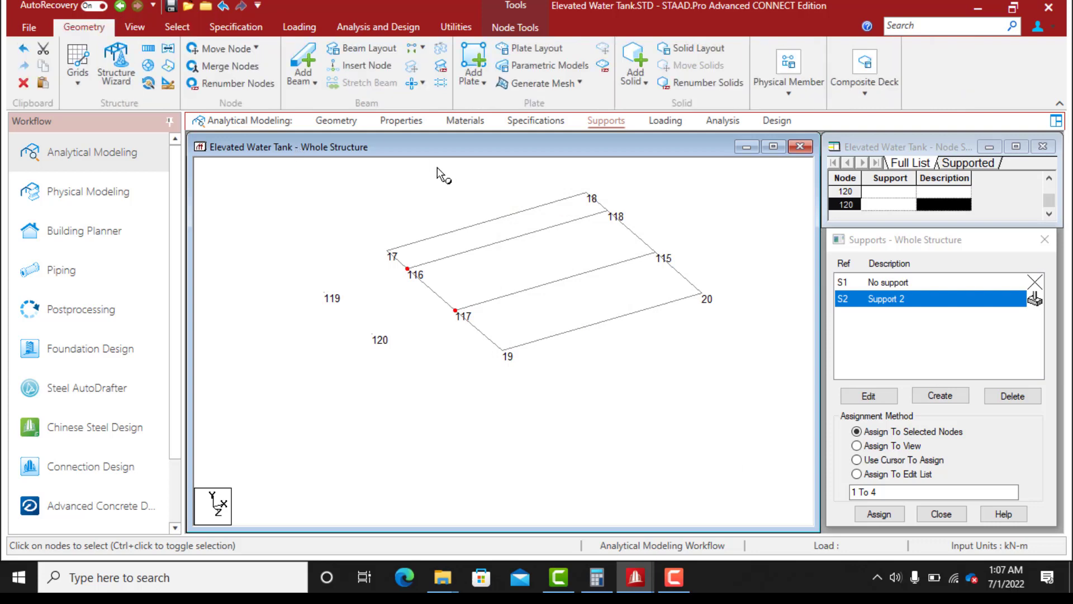
{"action": "left_click", "coordinate": [303, 60]}
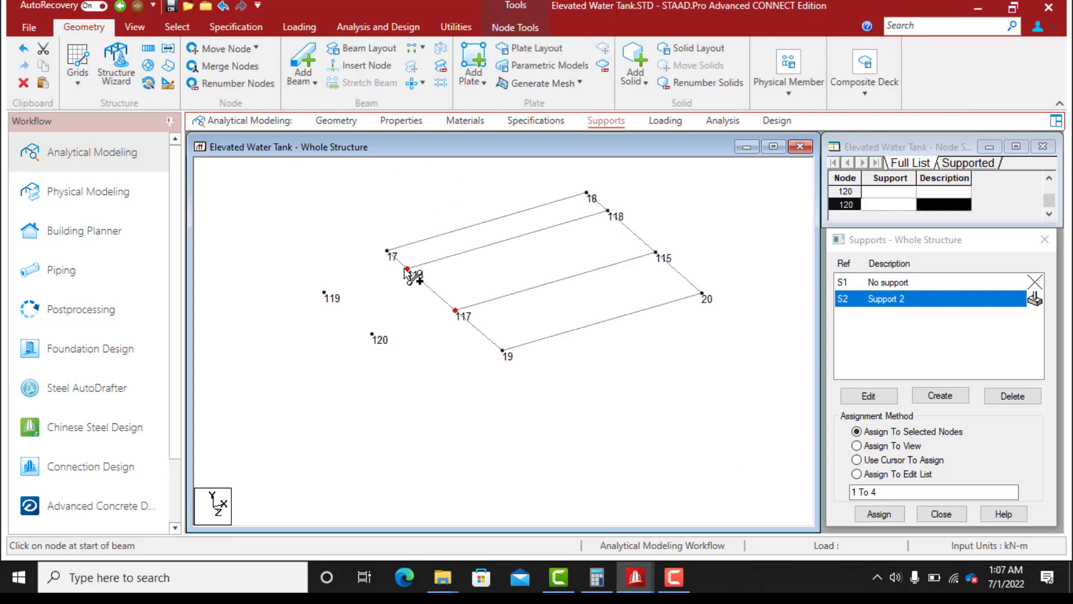
{"action": "mouse_move", "coordinate": [408, 267]}
{"action": "left_mouse_down"}
{"action": "mouse_move", "coordinate": [412, 275]}
{"action": "mouse_move", "coordinate": [326, 293]}
{"action": "left_mouse_up"}
{"action": "left_click_drag", "start_coordinate": [455, 311], "coordinate": [373, 335]}
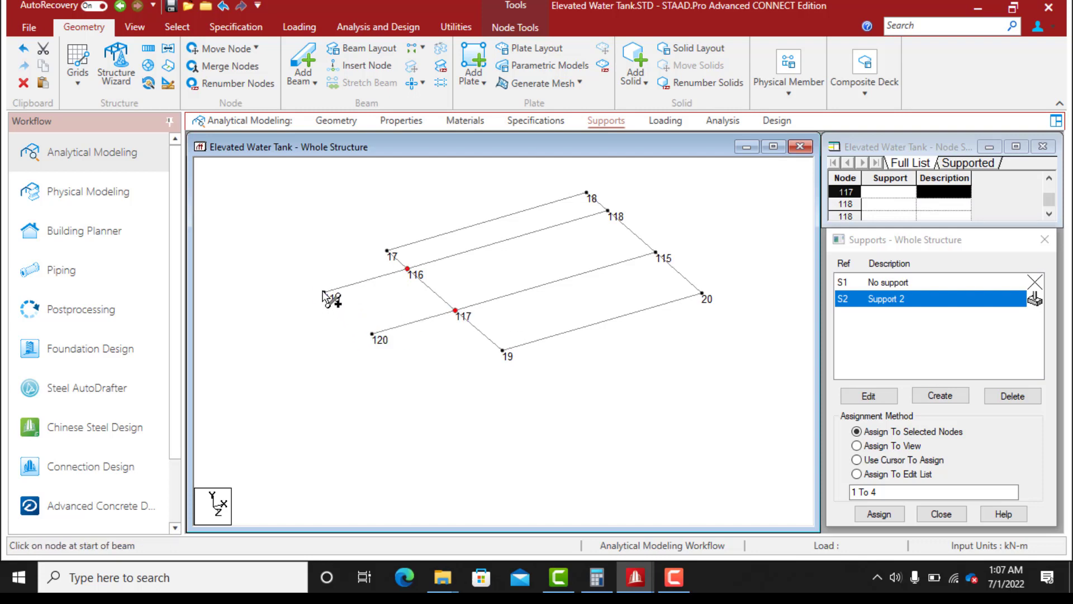
{"action": "left_click_drag", "start_coordinate": [325, 293], "coordinate": [374, 334]}
{"action": "right_click", "coordinate": [428, 350]}
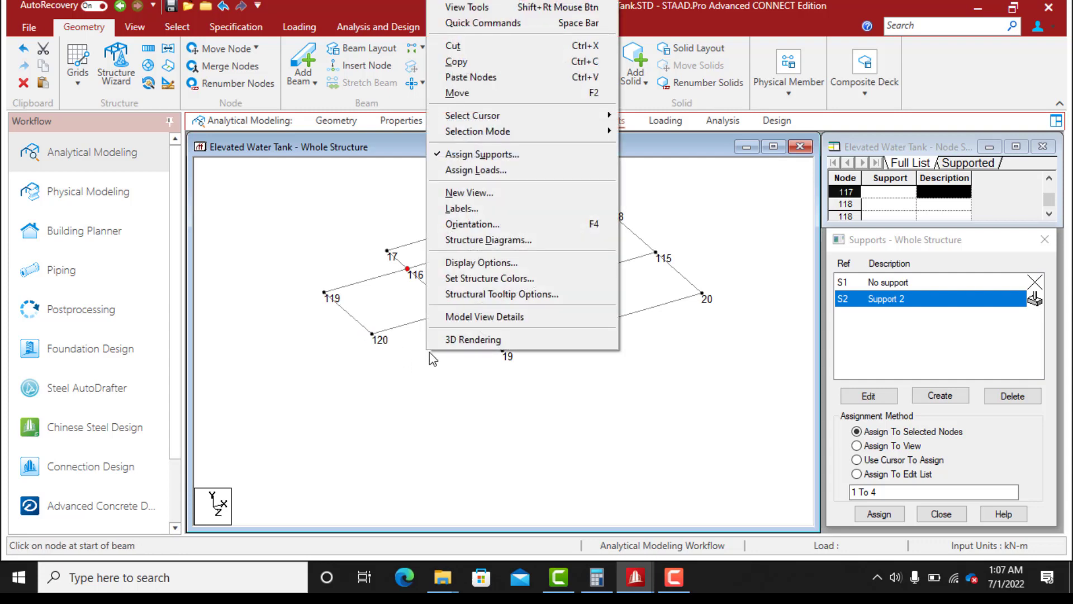
{"action": "key", "text": "Escape"}
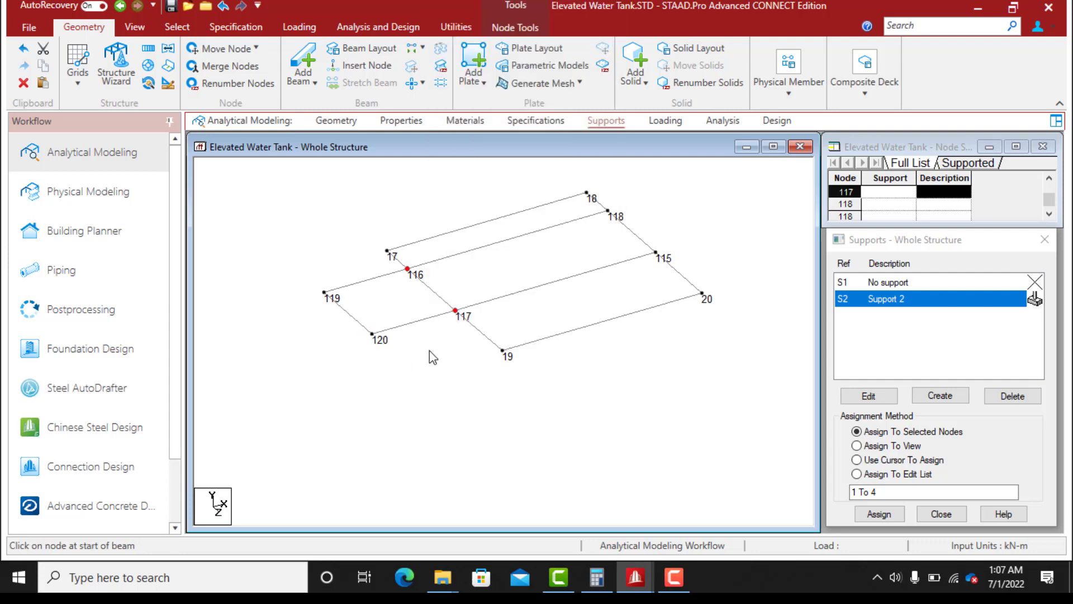
{"action": "key", "text": "Escape"}
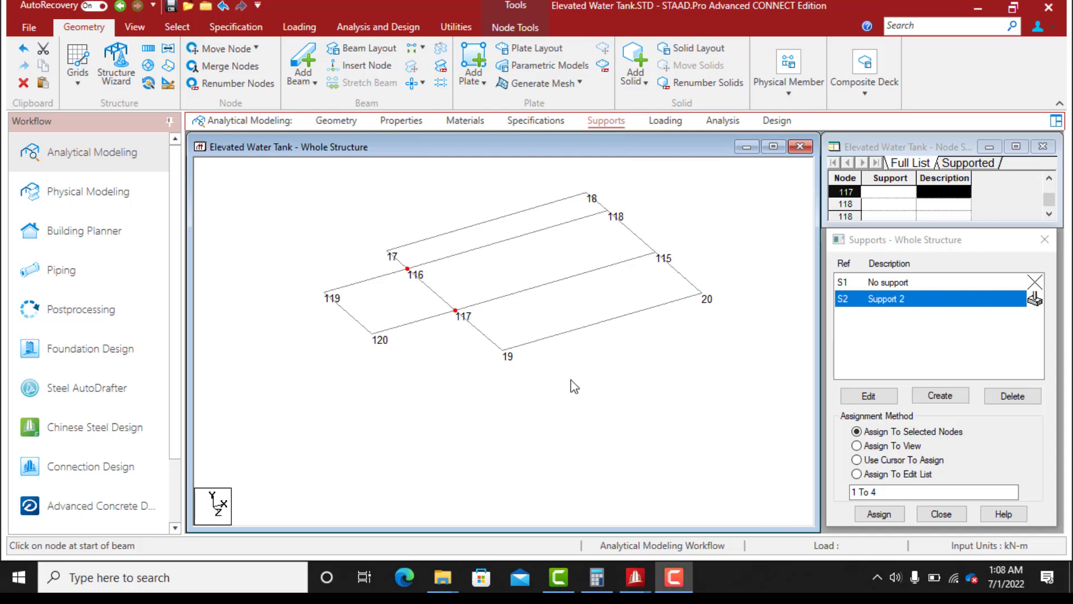
{"action": "left_click", "coordinate": [335, 256]}
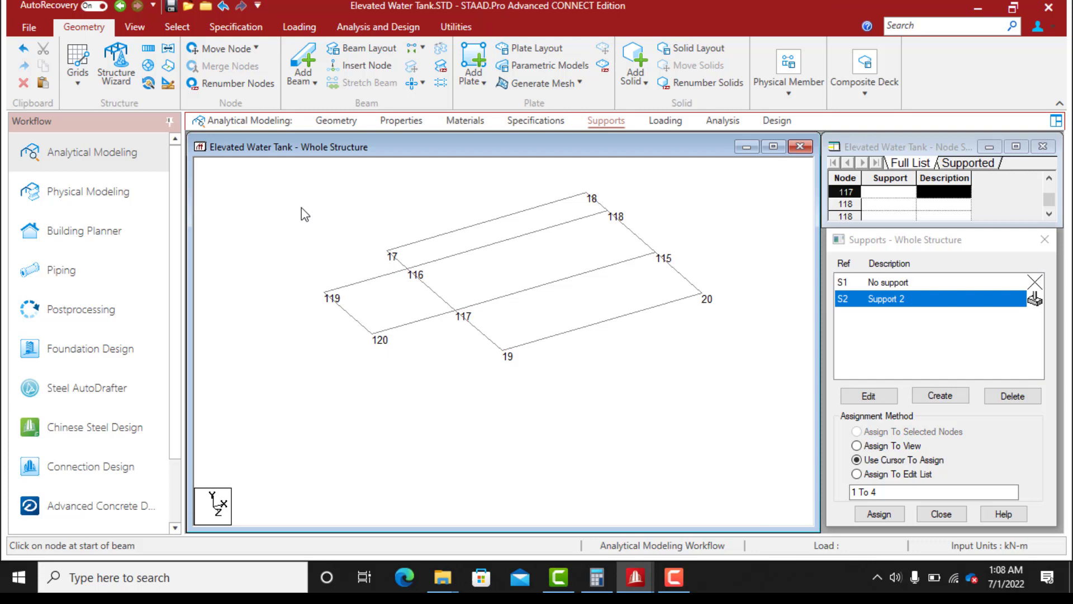
Copy nodes 116 and 117 with an offset of -0.37 m in the X direction
{"action": "left_click", "coordinate": [174, 28]}
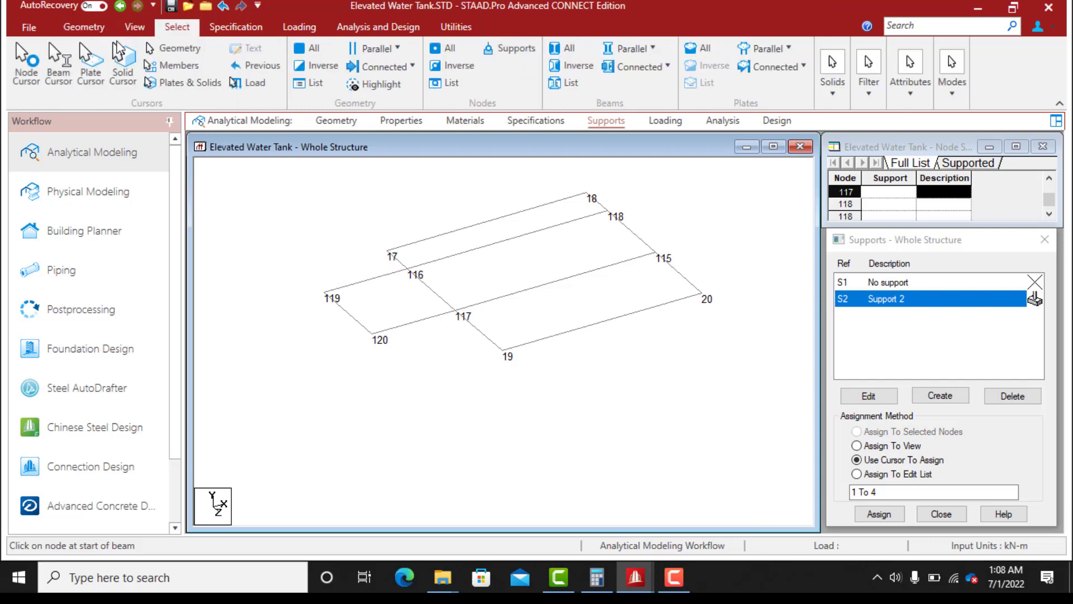
{"action": "left_click", "coordinate": [20, 53]}
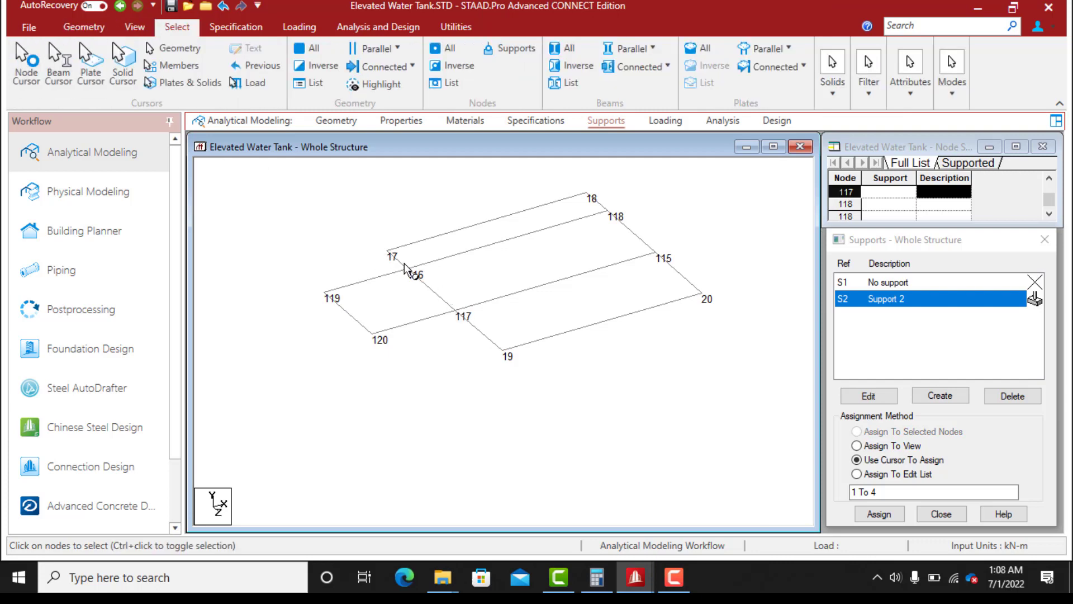
{"action": "left_click", "coordinate": [412, 283]}
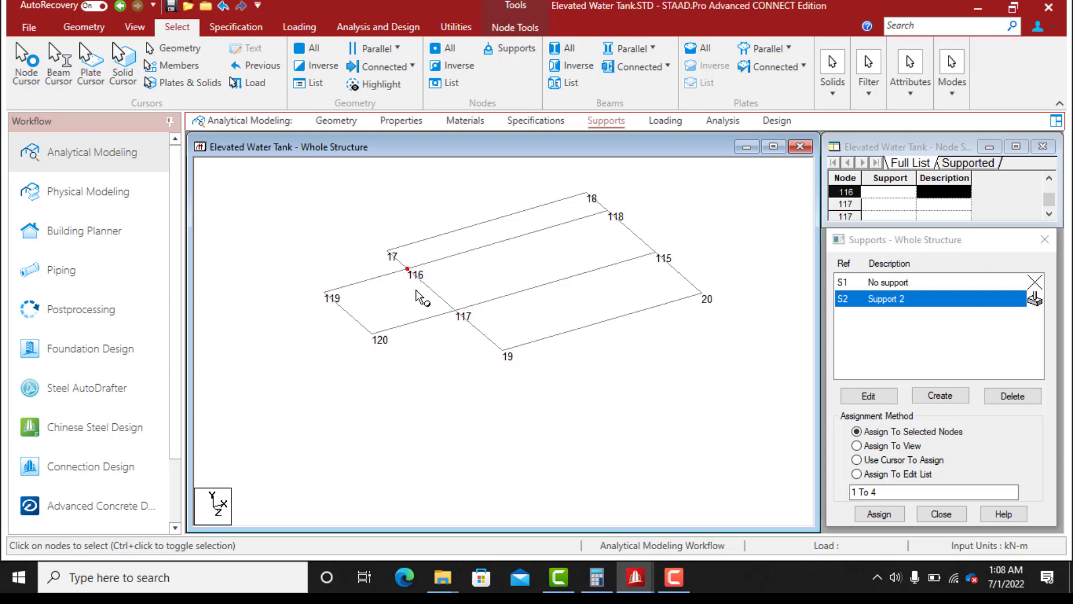
{"action": "left_click_drag", "start_coordinate": [447, 293], "coordinate": [465, 333]}
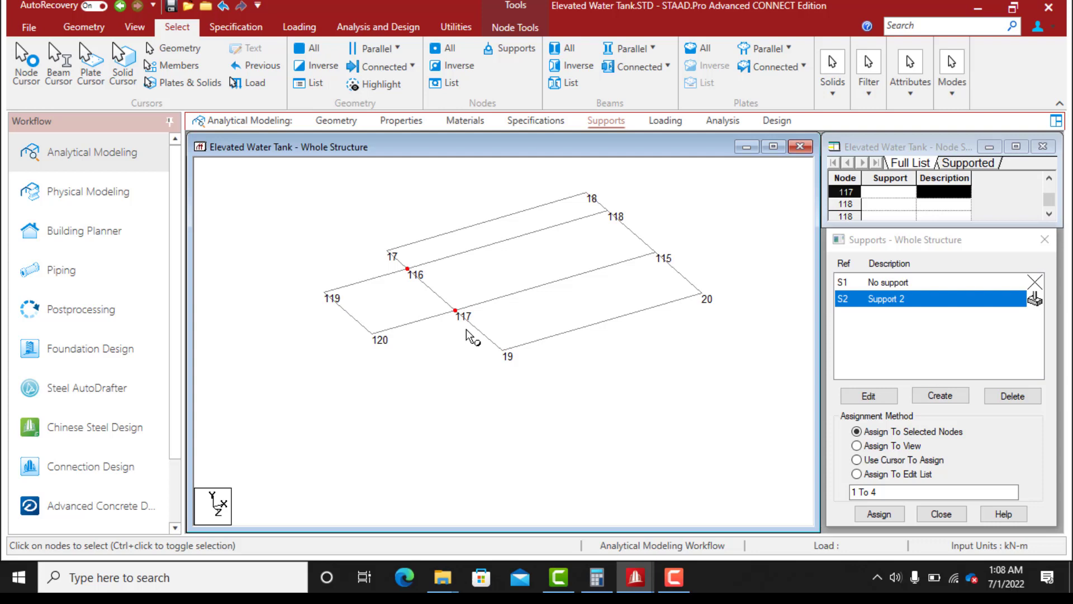
{"action": "key", "text": "ctrl+v"}
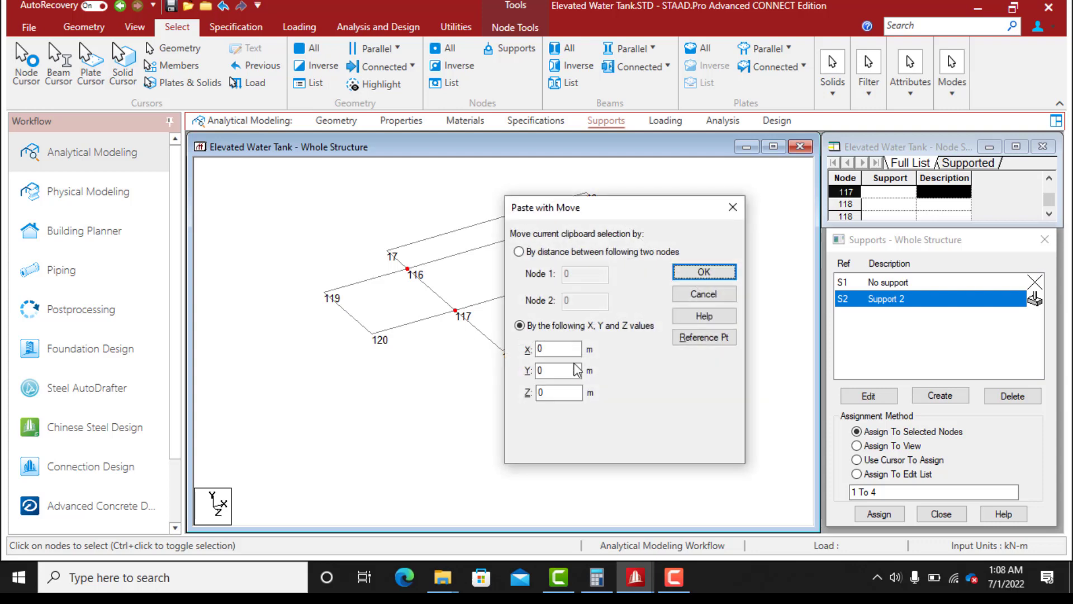
{"action": "left_click", "coordinate": [539, 371]}
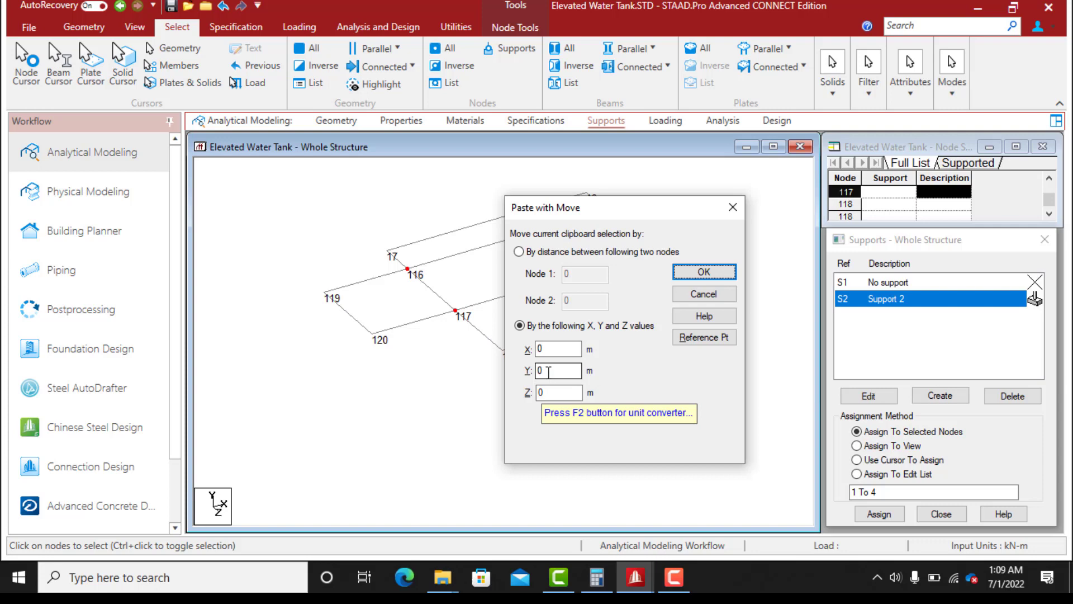
{"action": "key", "text": "Tab"}
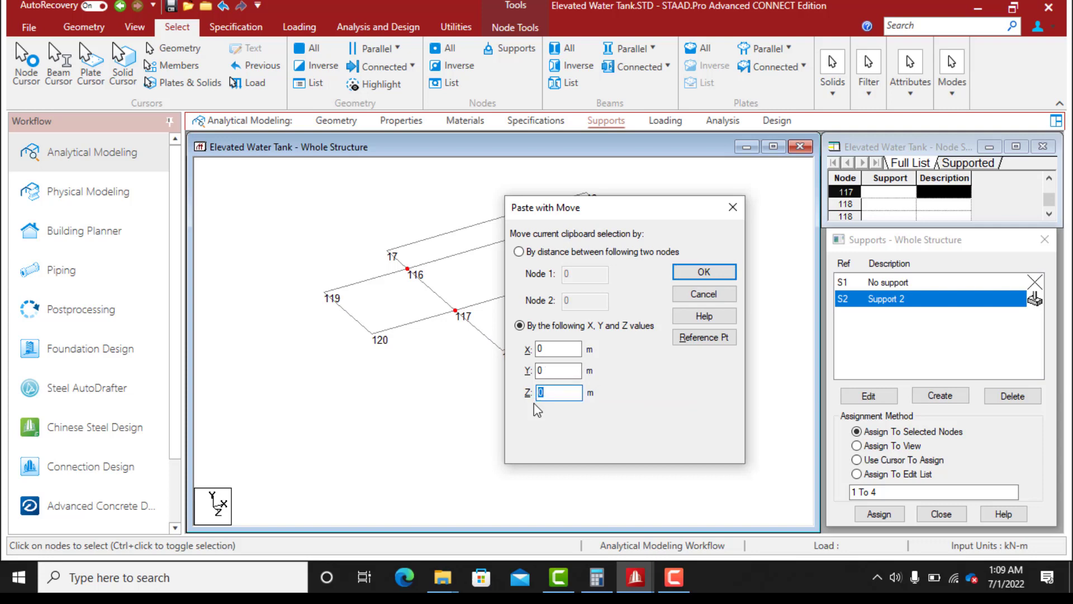
{"action": "key", "text": "shift+Tab"}
{"action": "key", "text": "shift+Tab"}
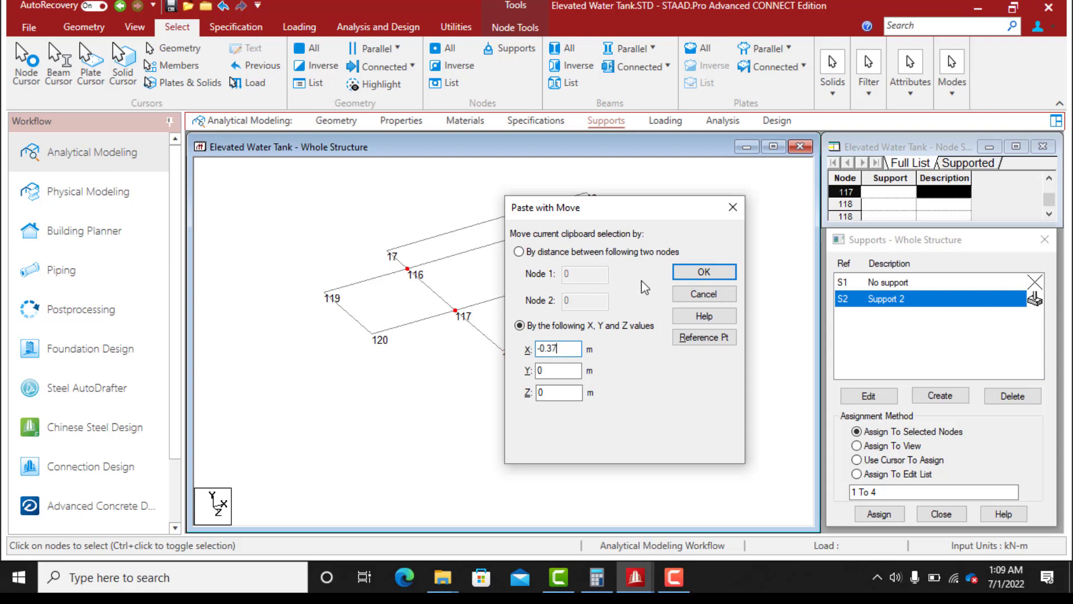
{"action": "left_click", "coordinate": [704, 272]}
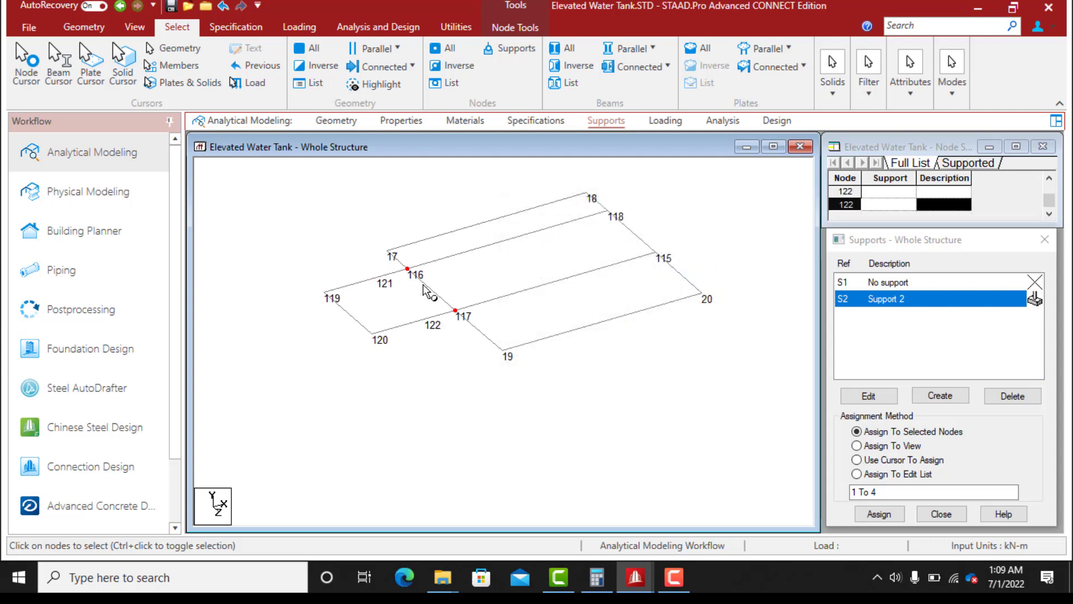
Copy node 121 with an offset of 0.45 m in the Z direction
{"action": "left_click", "coordinate": [392, 298]}
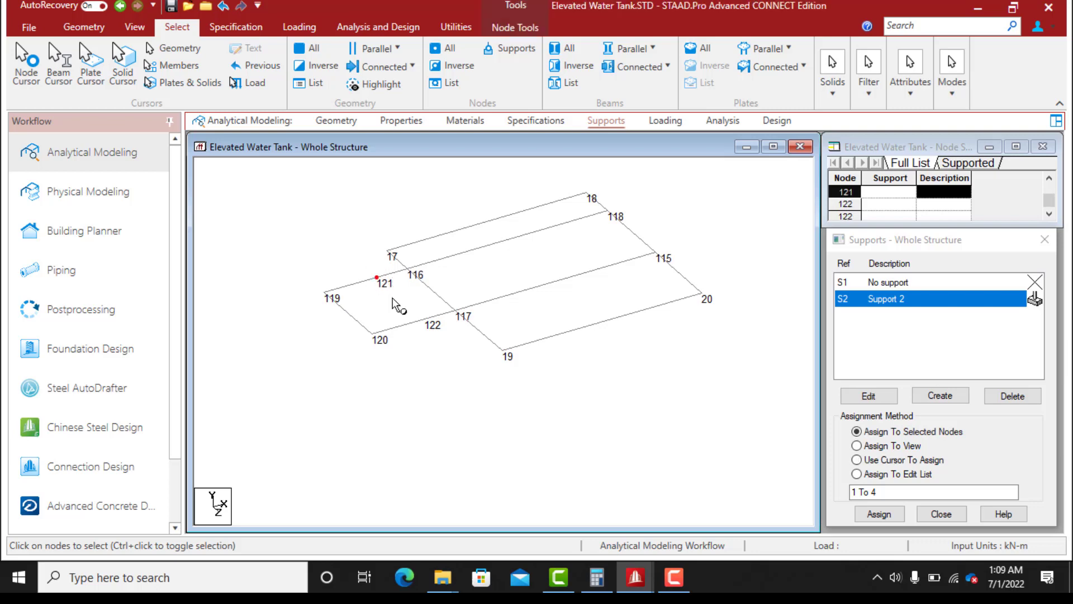
{"action": "key", "text": "ctrl+v"}
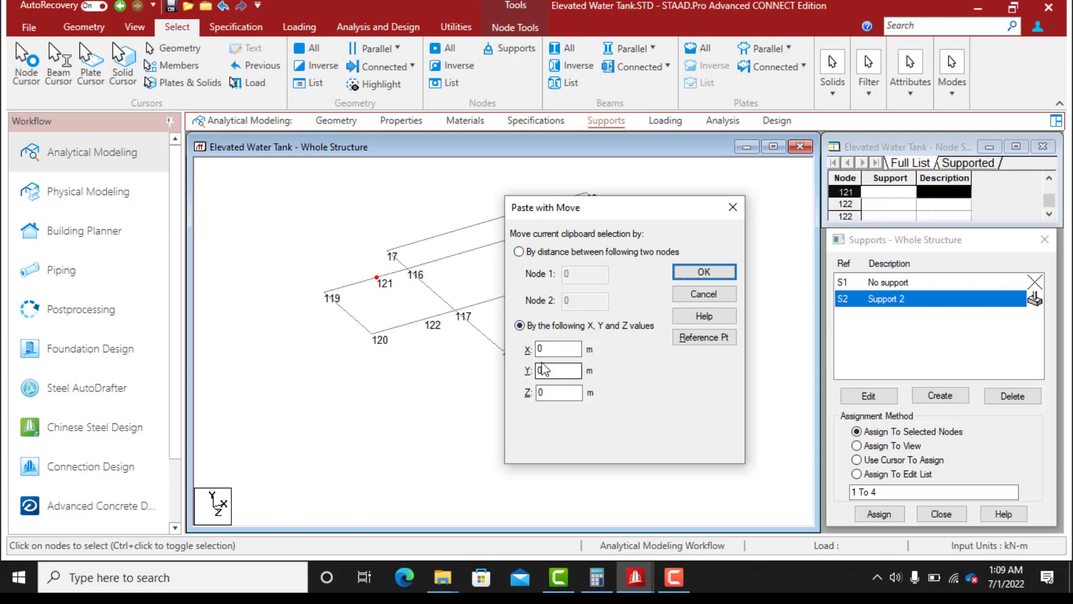
{"action": "left_click_drag", "start_coordinate": [547, 393], "coordinate": [535, 401]}
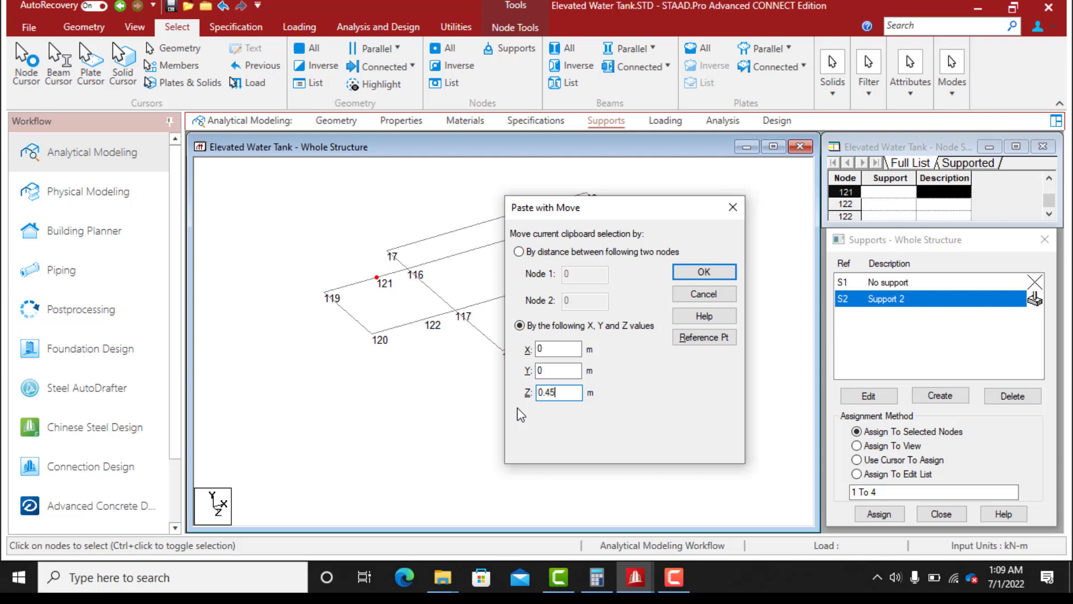
{"action": "left_click", "coordinate": [696, 271]}
Copy node 123 with an offset of 0.4 m in the Z direction
{"action": "left_click", "coordinate": [397, 294]}
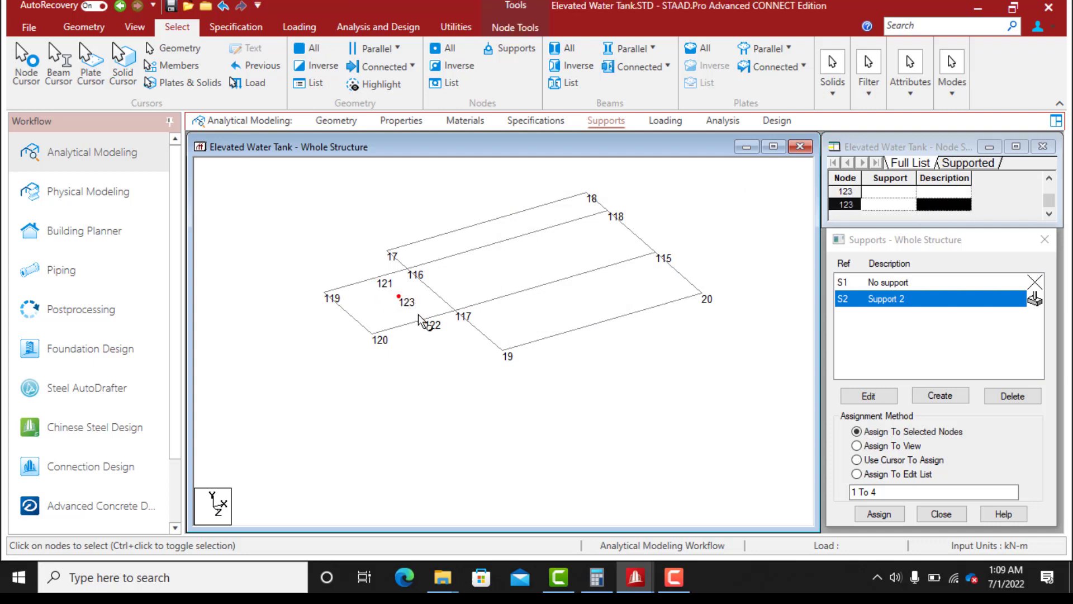
{"action": "key", "text": "ctrl+v"}
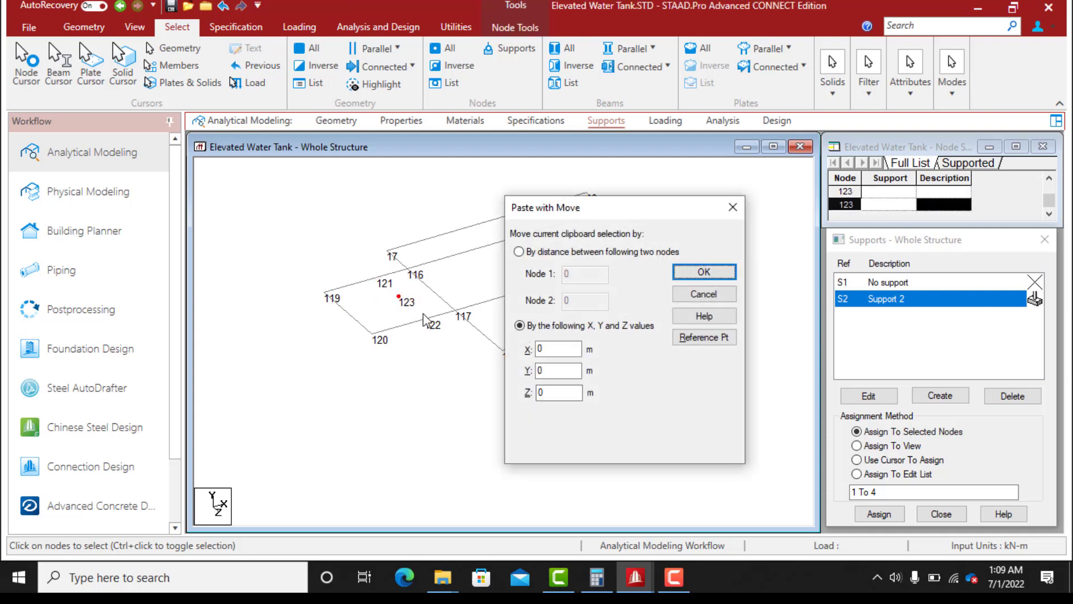
{"action": "double_click", "coordinate": [548, 393]}
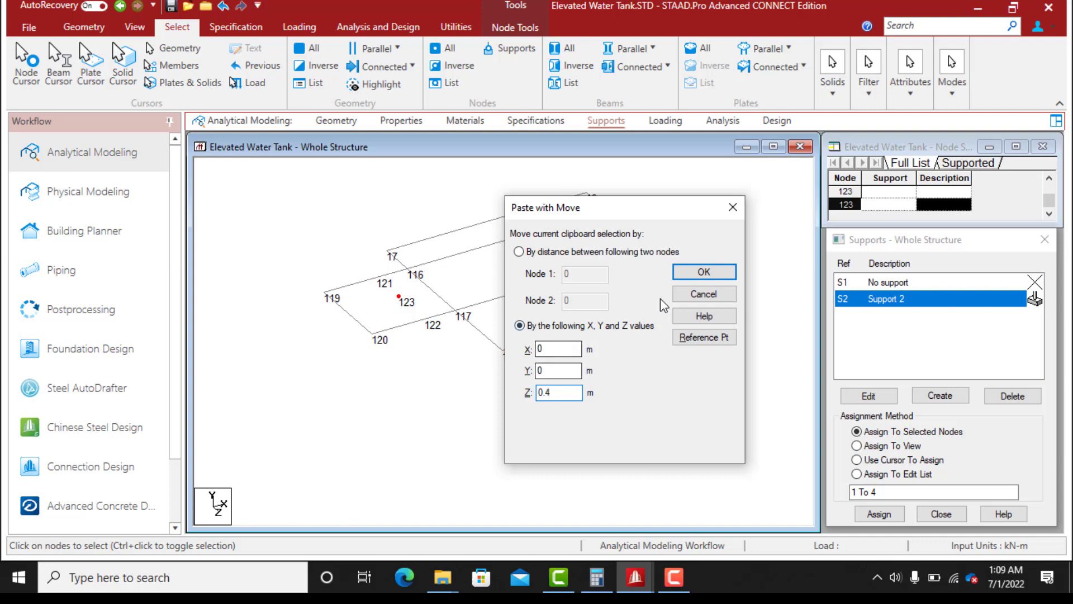
{"action": "left_click", "coordinate": [704, 271]}
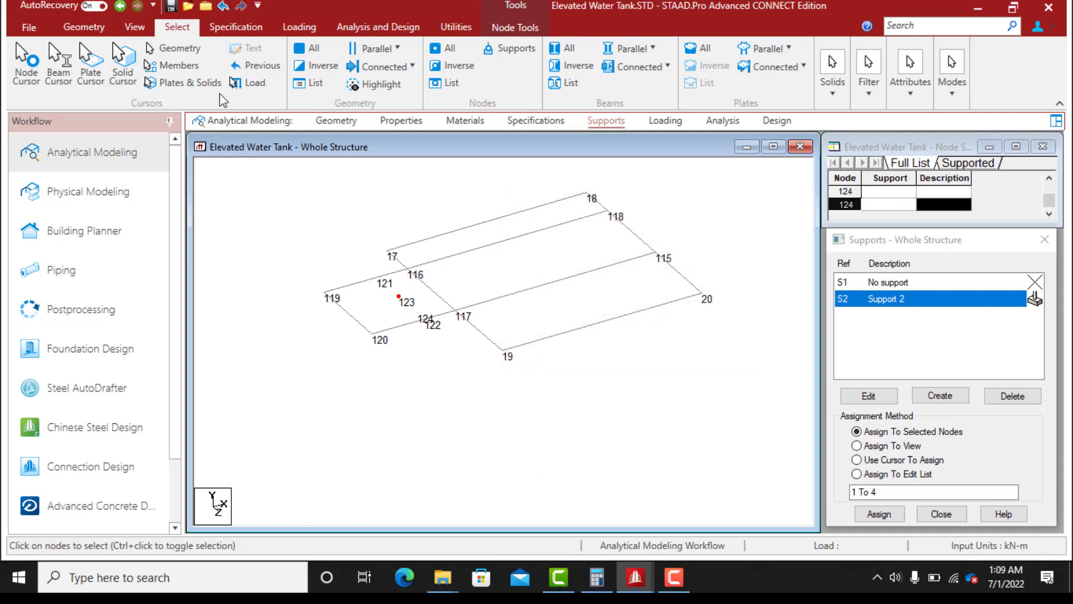
Add a beam line from node 121 to node 122 along nodes 123 and 124
{"action": "left_click", "coordinate": [83, 27]}
{"action": "left_click", "coordinate": [309, 56]}
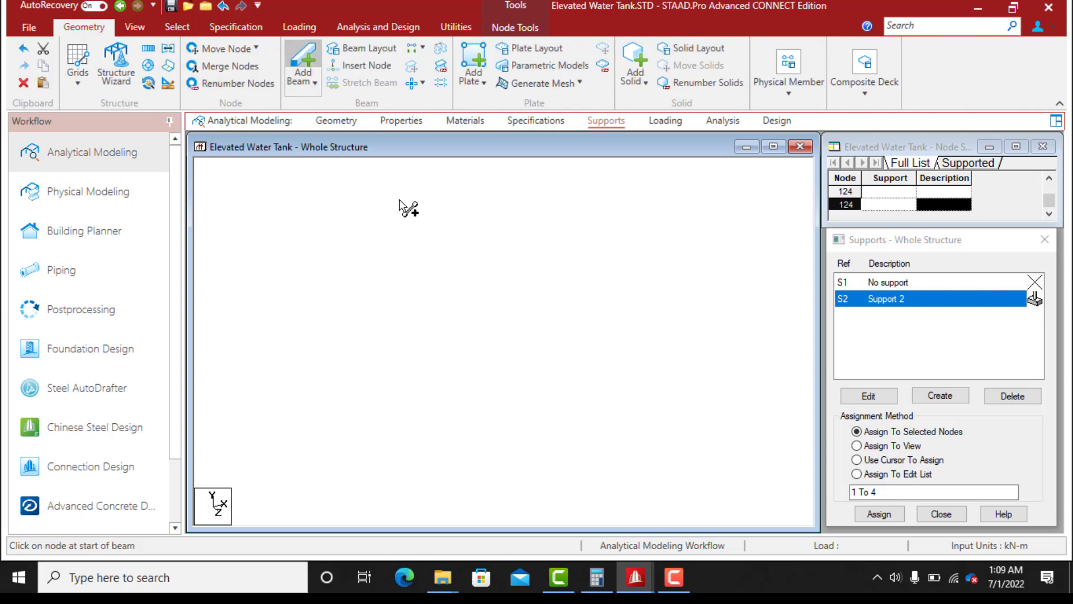
{"action": "left_click_drag", "start_coordinate": [373, 273], "coordinate": [423, 317]}
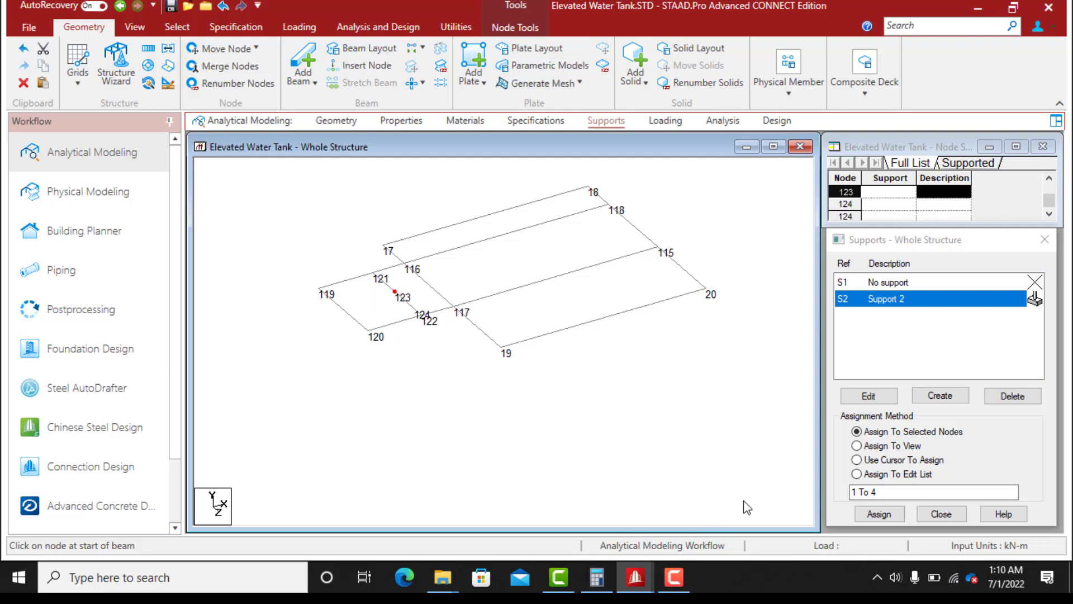
{"action": "left_click", "coordinate": [857, 459]}
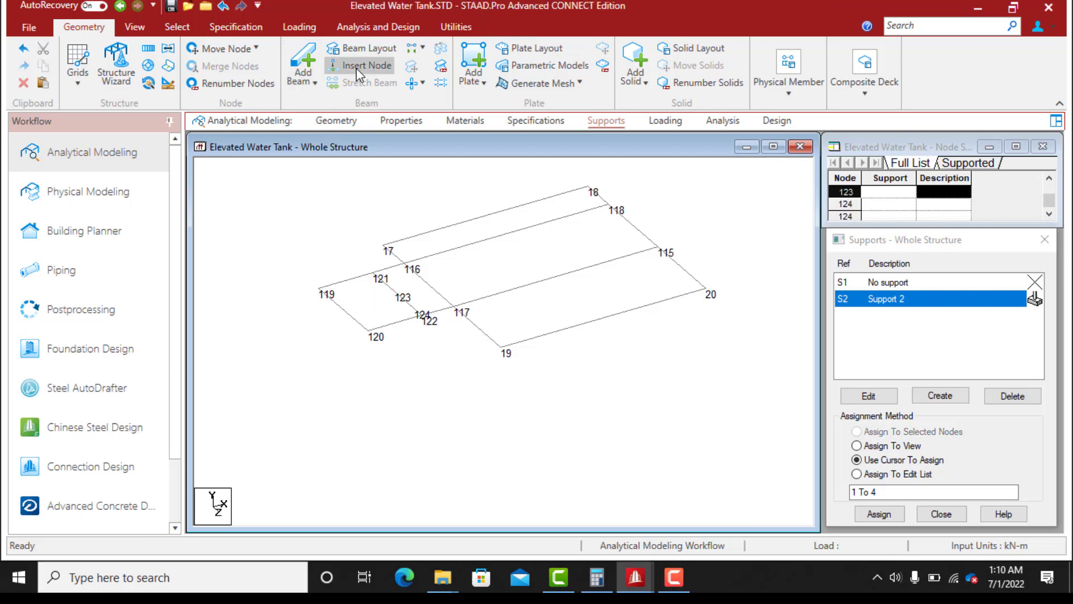
Insert a node into the beam between nodes 117 and 19 at a distance of 0.15 m from node 117
{"action": "left_click", "coordinate": [479, 331]}
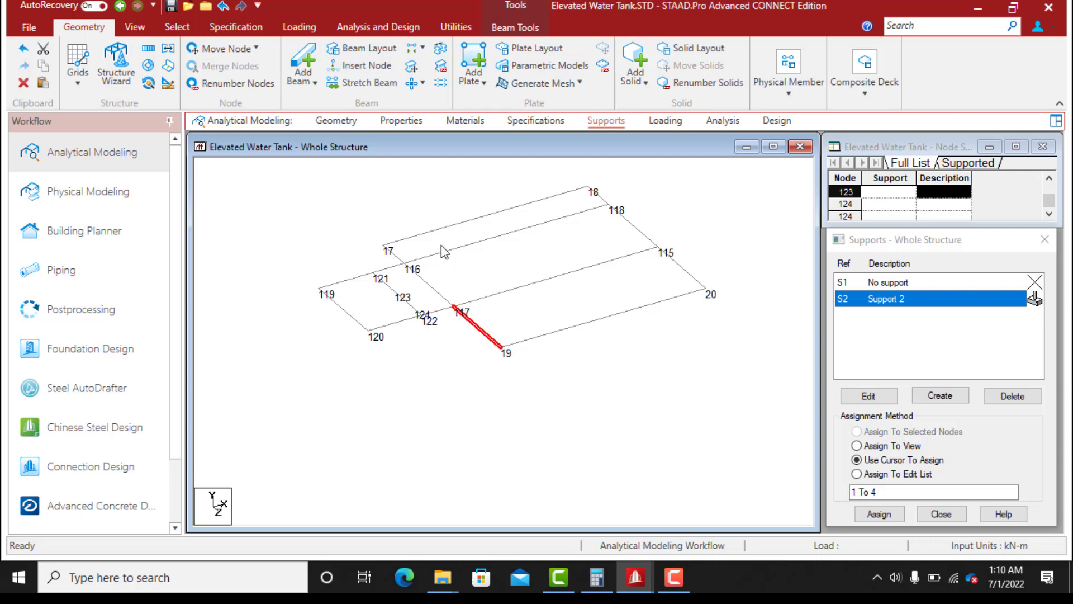
{"action": "left_click", "coordinate": [358, 65]}
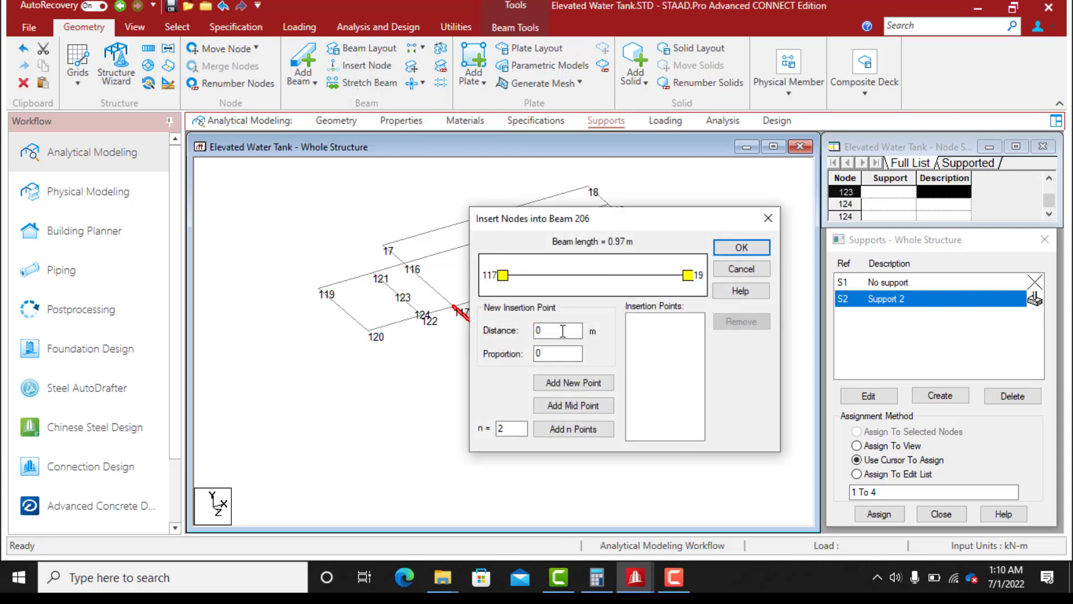
{"action": "left_click_drag", "start_coordinate": [597, 219], "coordinate": [731, 231]}
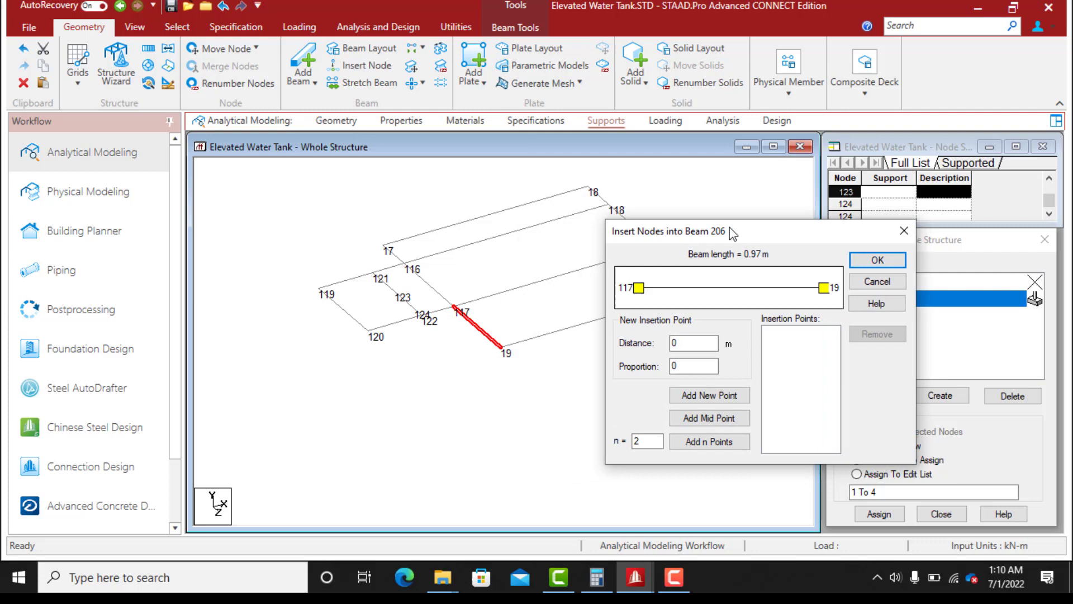
{"action": "left_click", "coordinate": [684, 340]}
{"action": "type", "text": ".15"}
{"action": "left_click", "coordinate": [720, 397]}
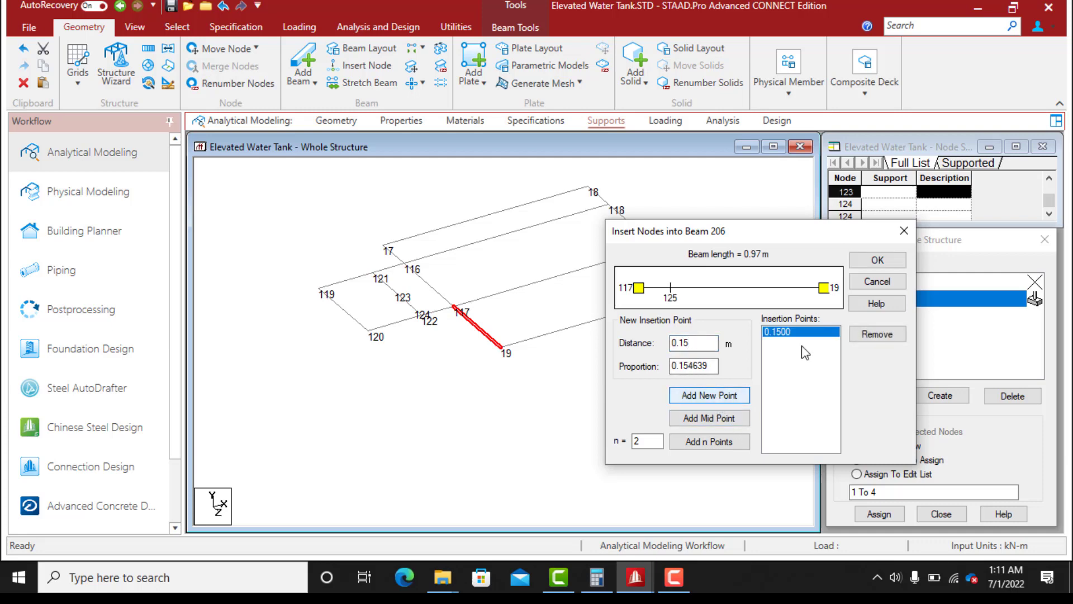
{"action": "left_click", "coordinate": [875, 261]}
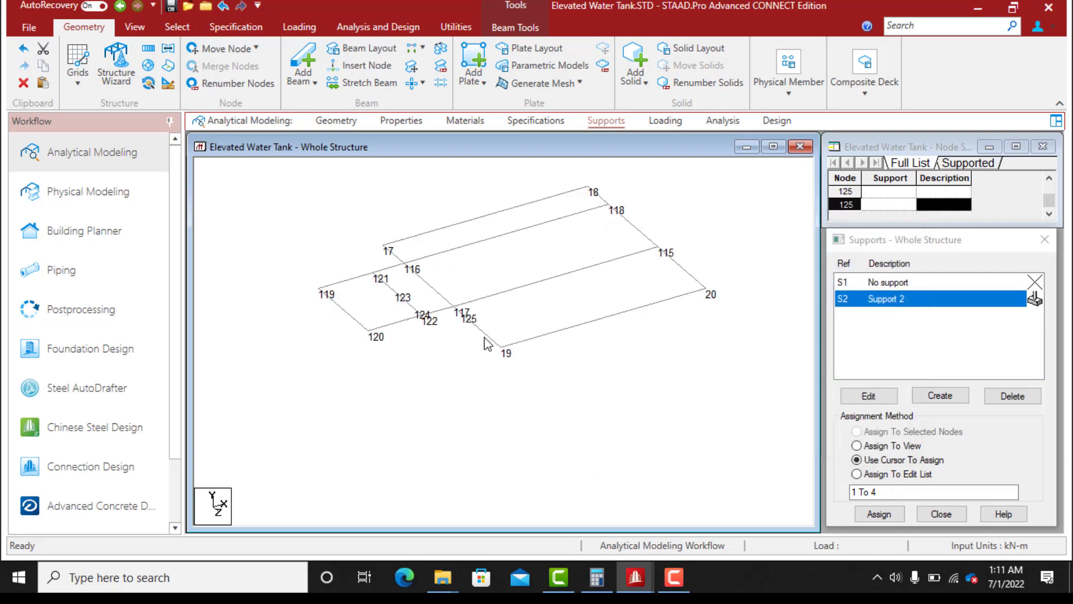
Insert a node into the beam between nodes 125 and 19 at a distance of 0.4 m from node 125
{"action": "left_click", "coordinate": [488, 338]}
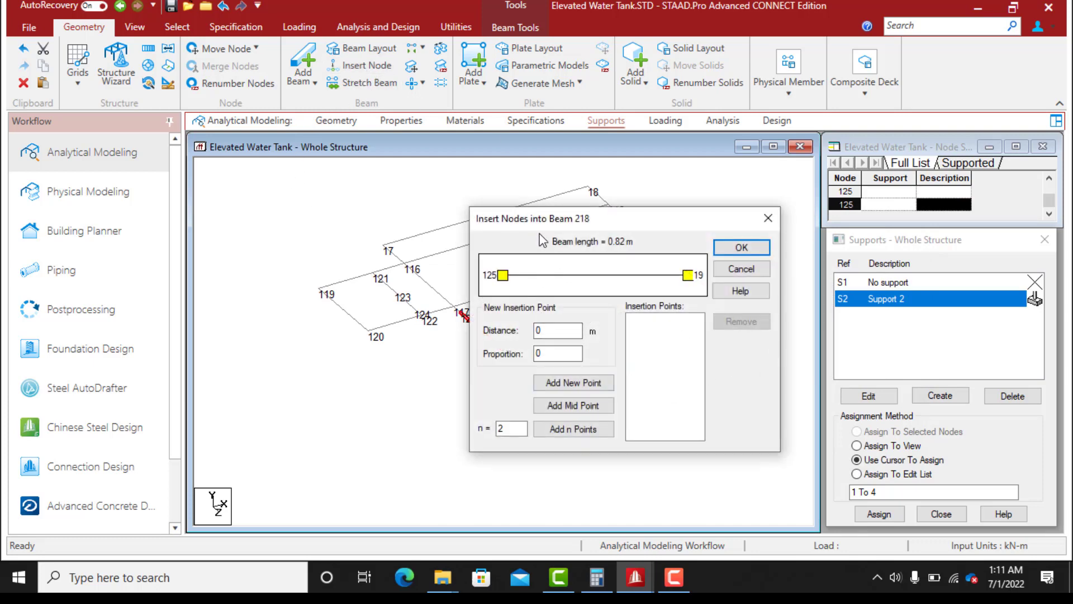
{"action": "left_click_drag", "start_coordinate": [626, 214], "coordinate": [801, 225]}
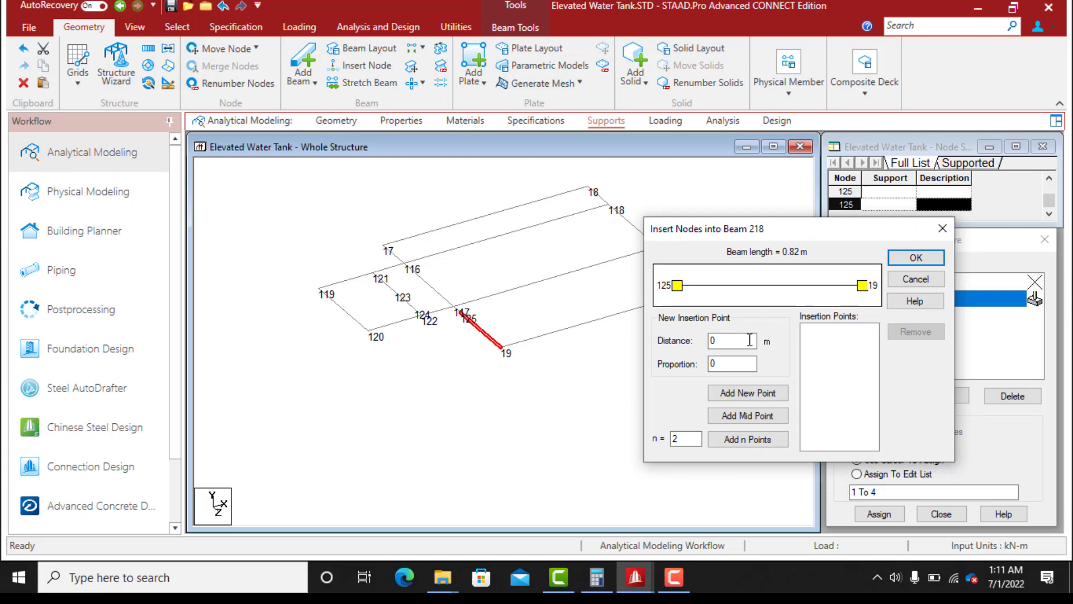
{"action": "left_click", "coordinate": [721, 342]}
{"action": "type", "text": ".4"}
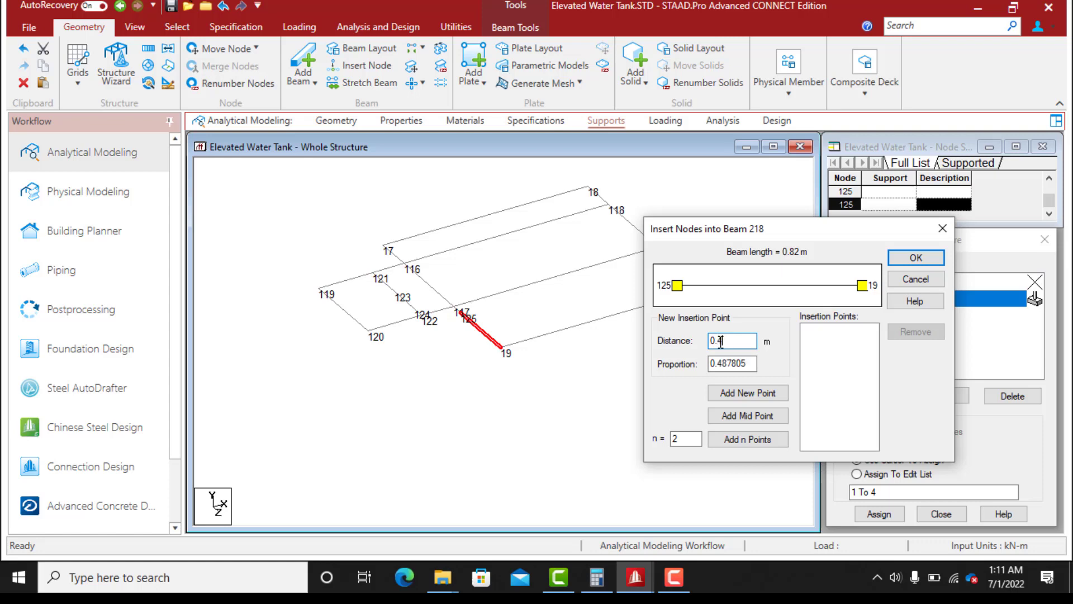
{"action": "left_click", "coordinate": [748, 393]}
{"action": "left_click", "coordinate": [915, 258]}
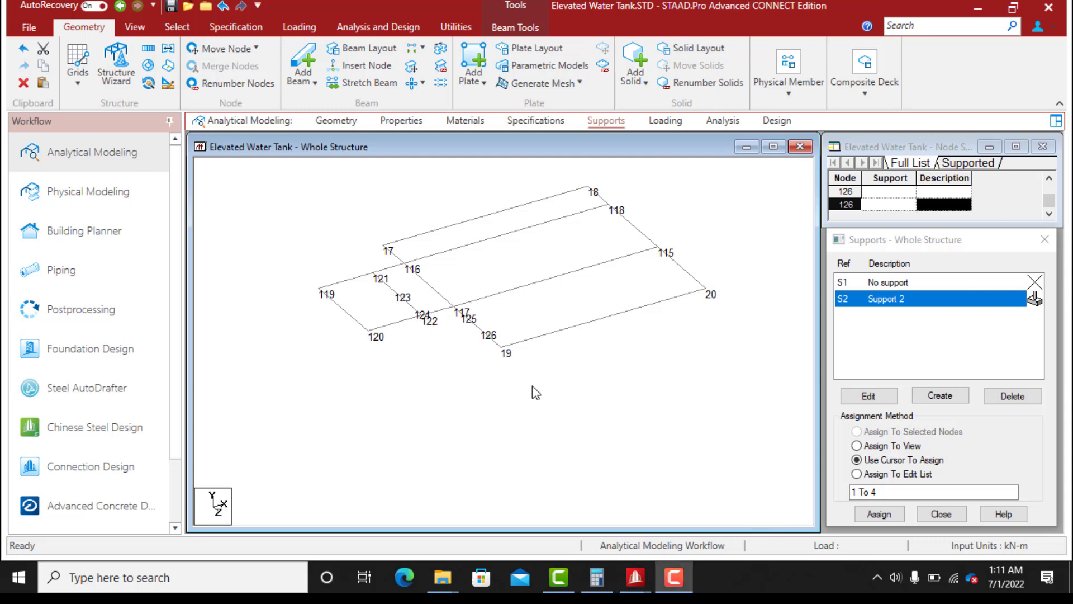
Copy nodes 125 and 126 with an offset of -0.37 m in the X direction
{"action": "left_click", "coordinate": [468, 363]}
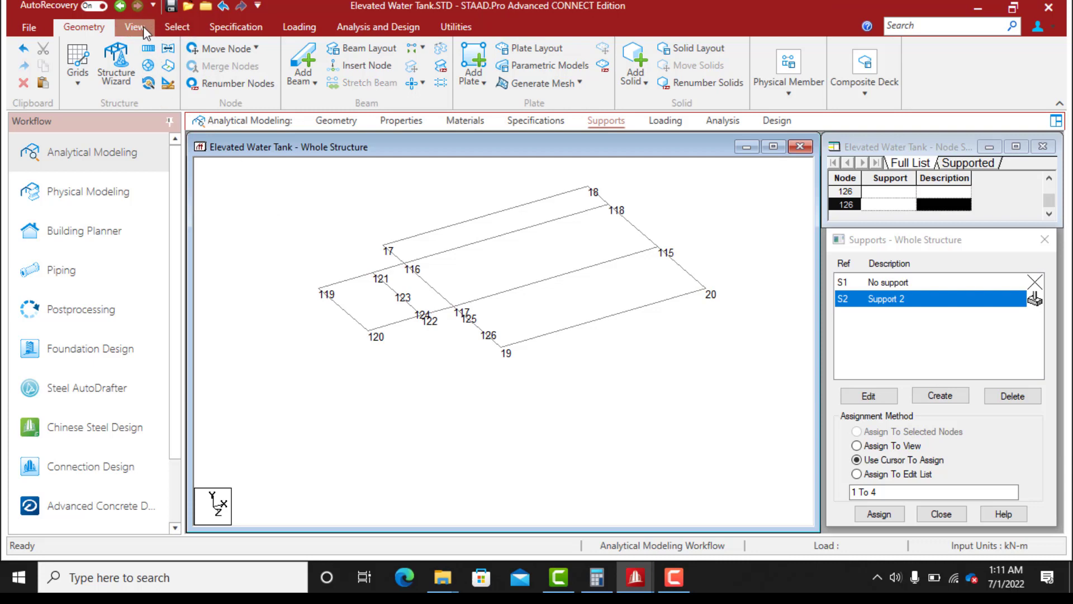
{"action": "left_click", "coordinate": [177, 27]}
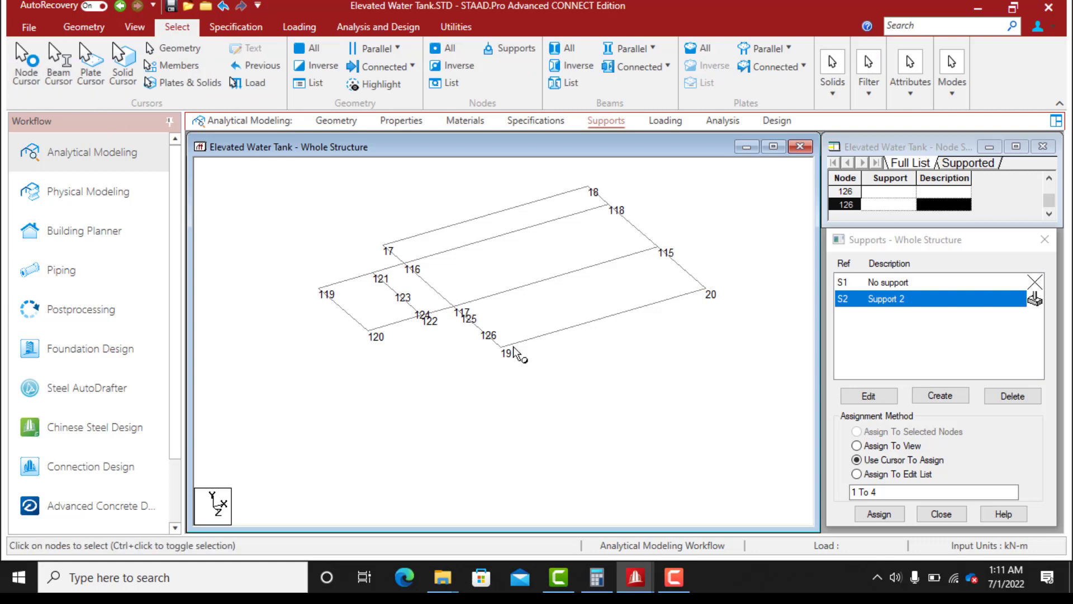
{"action": "scroll", "coordinate": [488, 335], "scroll_direction": "up", "scroll_amount": 1}
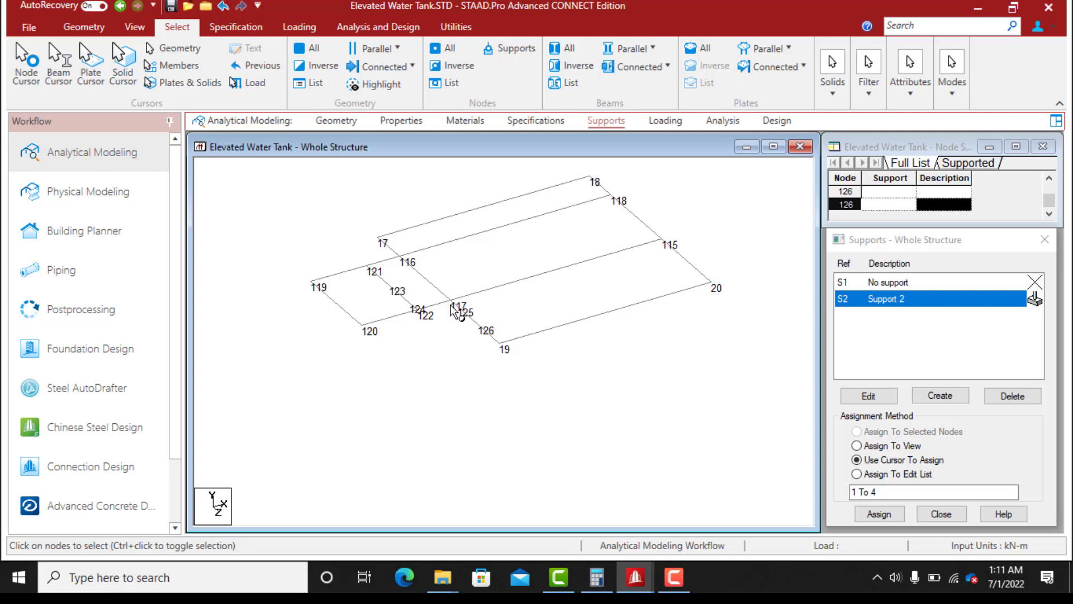
{"action": "left_click", "coordinate": [450, 301]}
{"action": "left_click", "coordinate": [464, 311]}
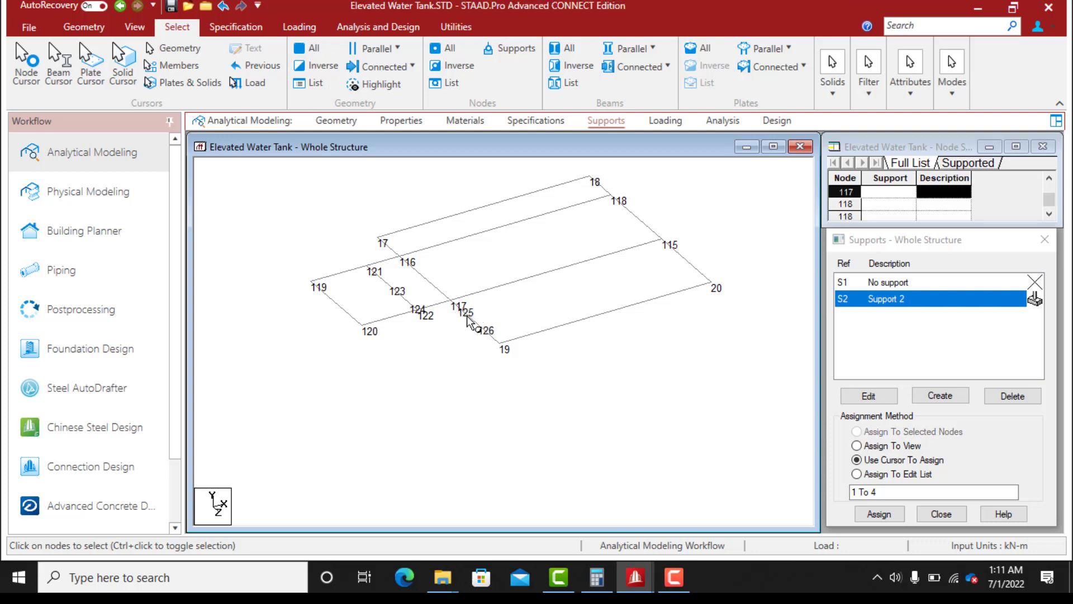
{"action": "scroll", "coordinate": [459, 311], "scroll_direction": "up", "scroll_amount": 1}
{"action": "scroll", "coordinate": [460, 315], "scroll_direction": "up", "scroll_amount": 3}
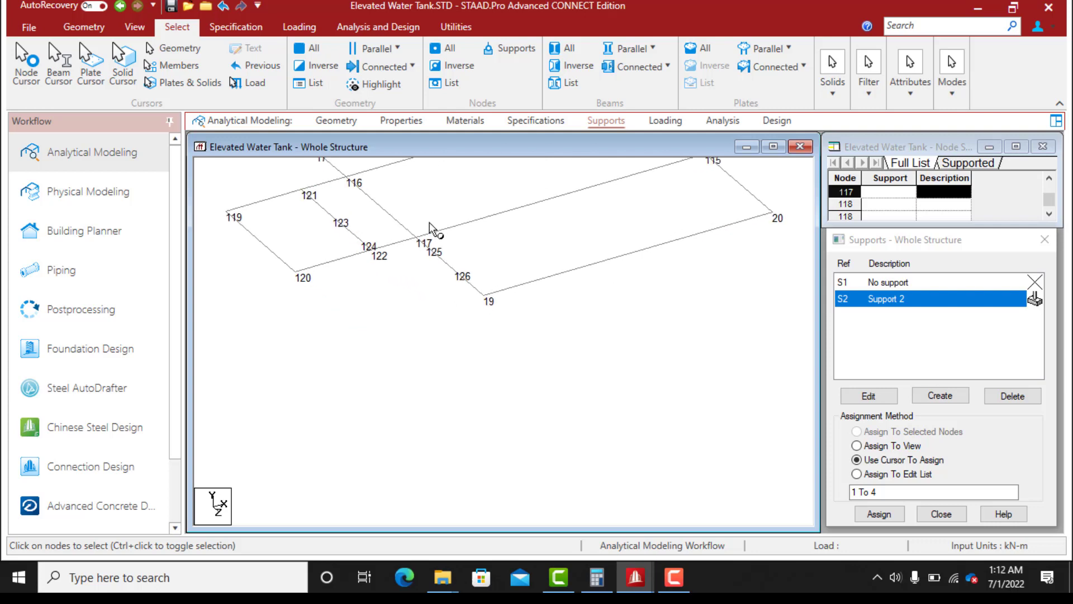
{"action": "scroll", "coordinate": [427, 216], "scroll_direction": "up", "scroll_amount": 2}
{"action": "middle_click_drag", "start_coordinate": [438, 230], "coordinate": [443, 315]}
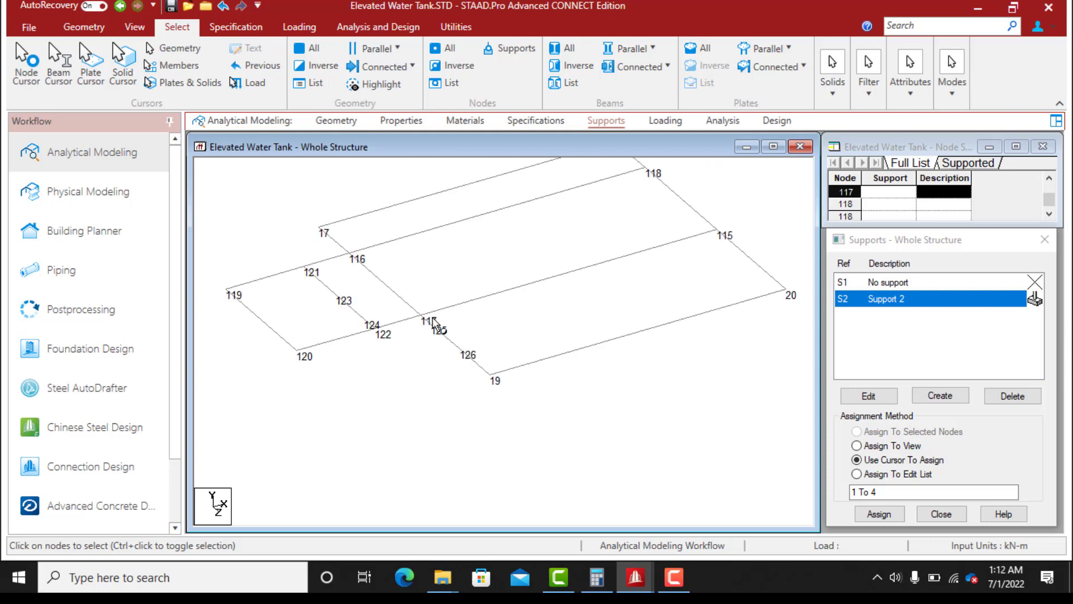
{"action": "scroll", "coordinate": [434, 318], "scroll_direction": "up", "scroll_amount": 3}
{"action": "scroll", "coordinate": [433, 319], "scroll_direction": "up", "scroll_amount": 5}
{"action": "middle_click_drag", "start_coordinate": [390, 202], "coordinate": [425, 334]}
{"action": "scroll", "coordinate": [441, 390], "scroll_direction": "up", "scroll_amount": 5}
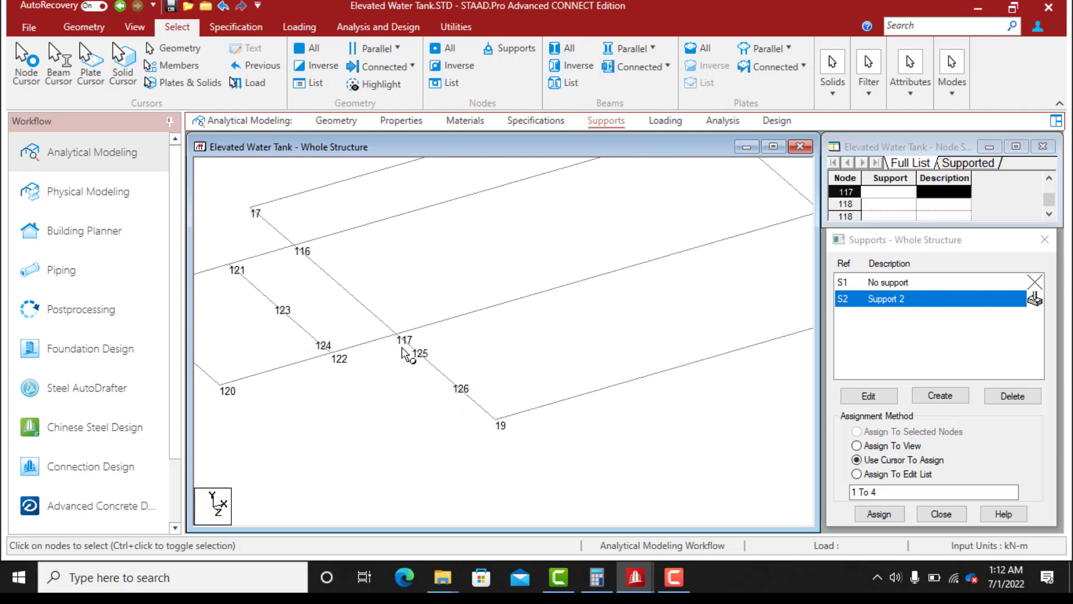
{"action": "left_click", "coordinate": [412, 347]}
{"action": "left_click", "coordinate": [453, 383], "text": "ctrl"}
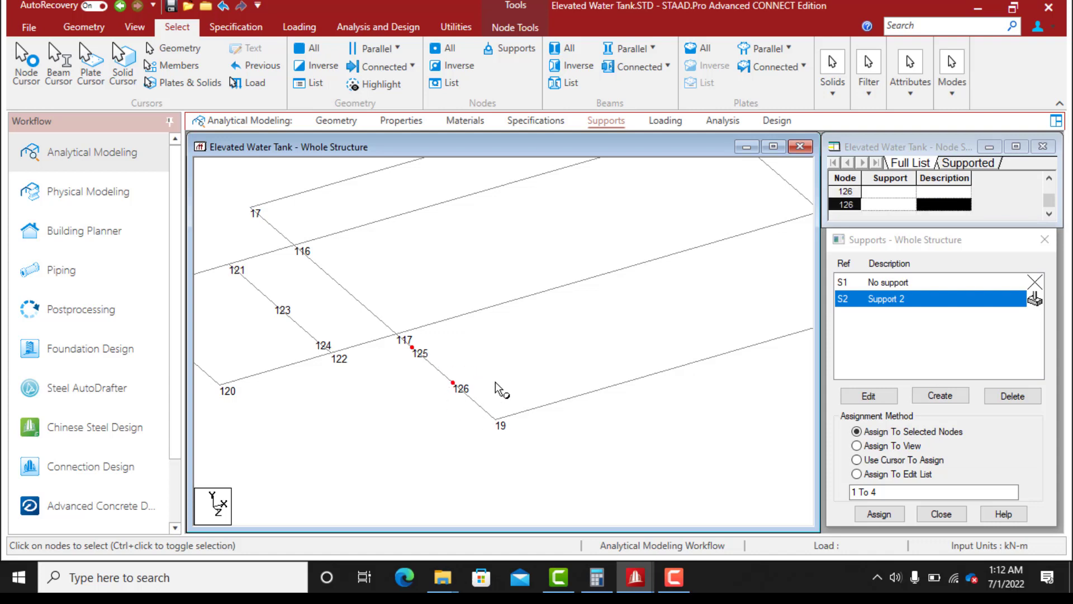
{"action": "key", "text": "ctrl+v"}
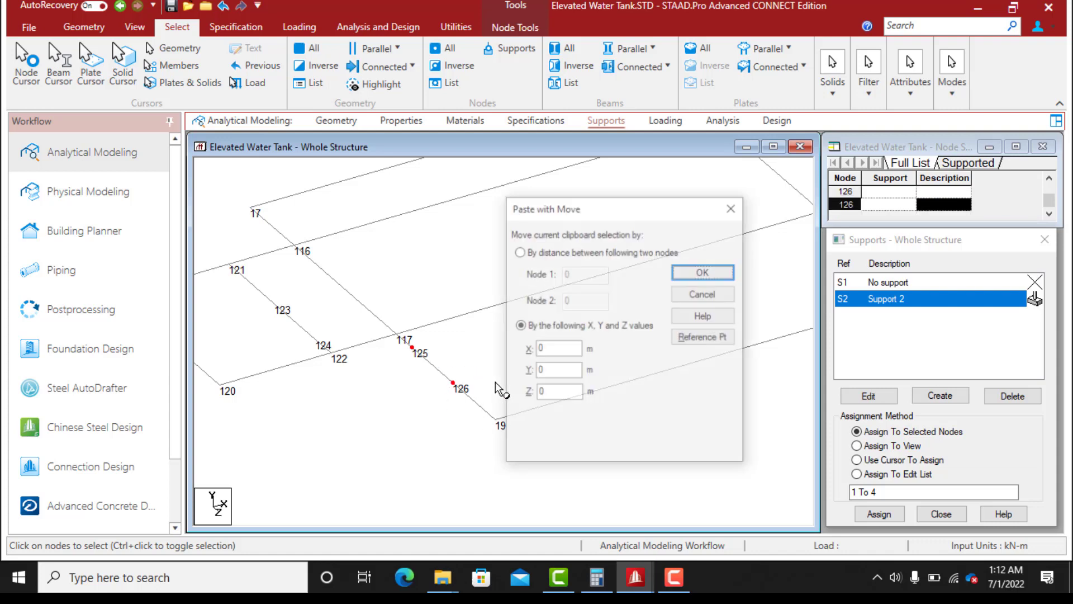
{"action": "double_click", "coordinate": [541, 348]}
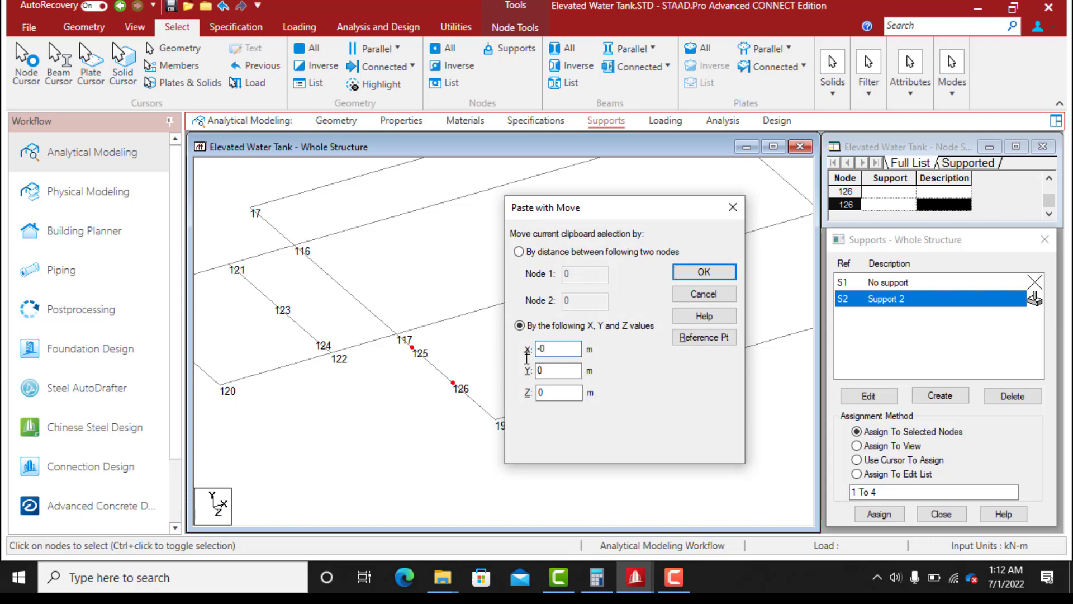
{"action": "type", "text": "-0.37"}
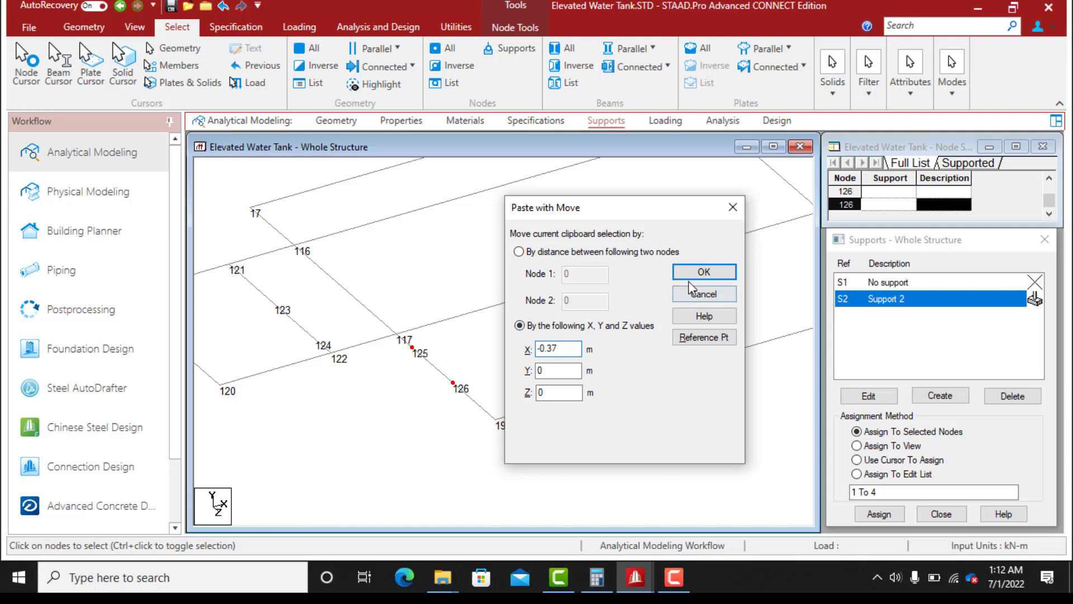
{"action": "left_click", "coordinate": [703, 274]}
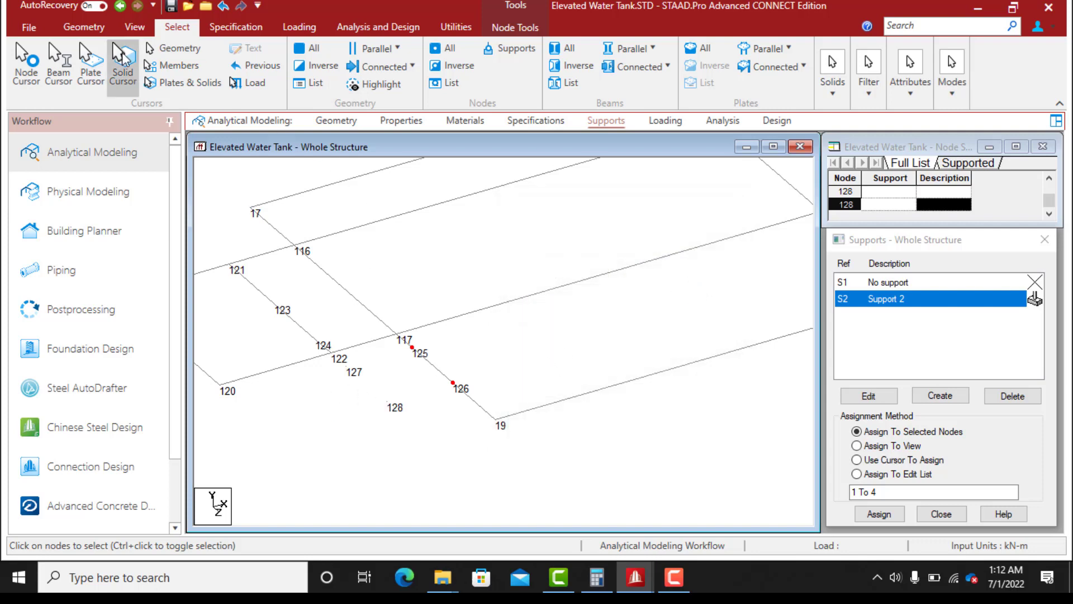
Add beams from node 125 to 127, from 127 to 128 and from 128 to 126
{"action": "left_click", "coordinate": [100, 27]}
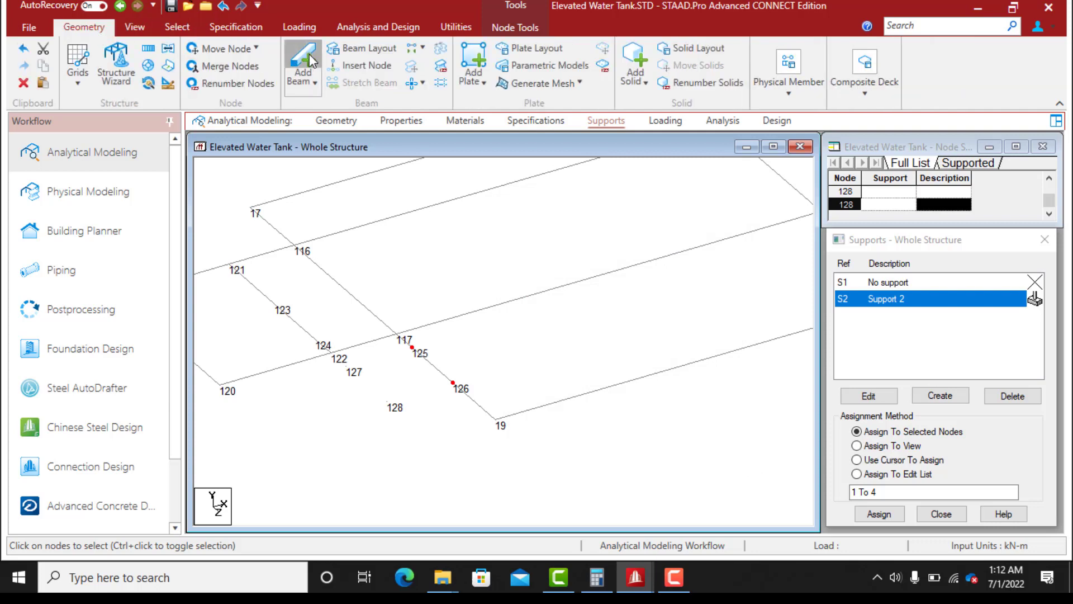
{"action": "left_click", "coordinate": [309, 55]}
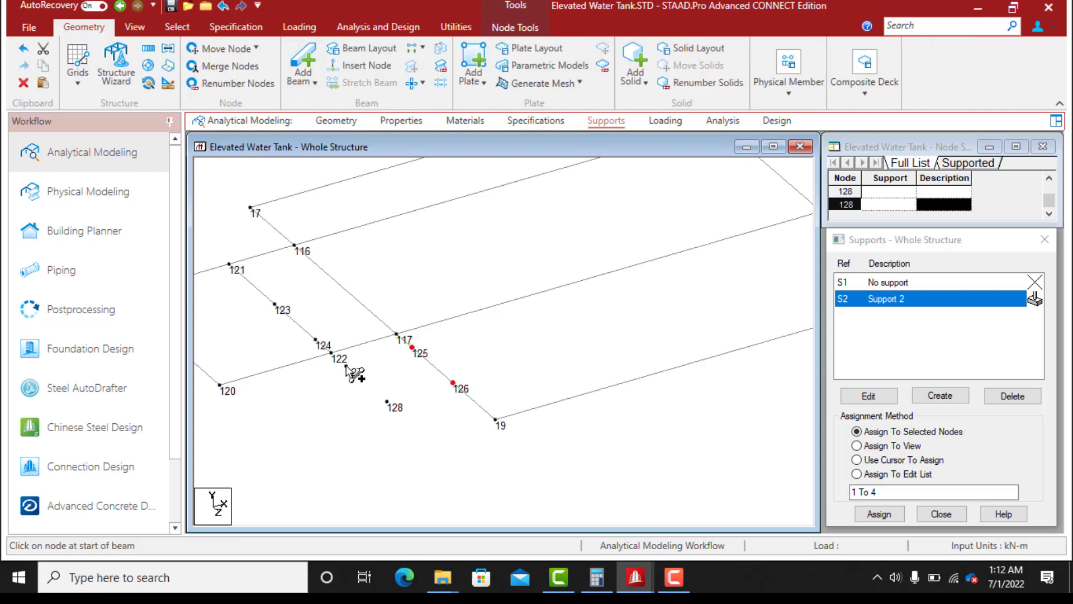
{"action": "left_click_drag", "start_coordinate": [346, 366], "coordinate": [412, 348]}
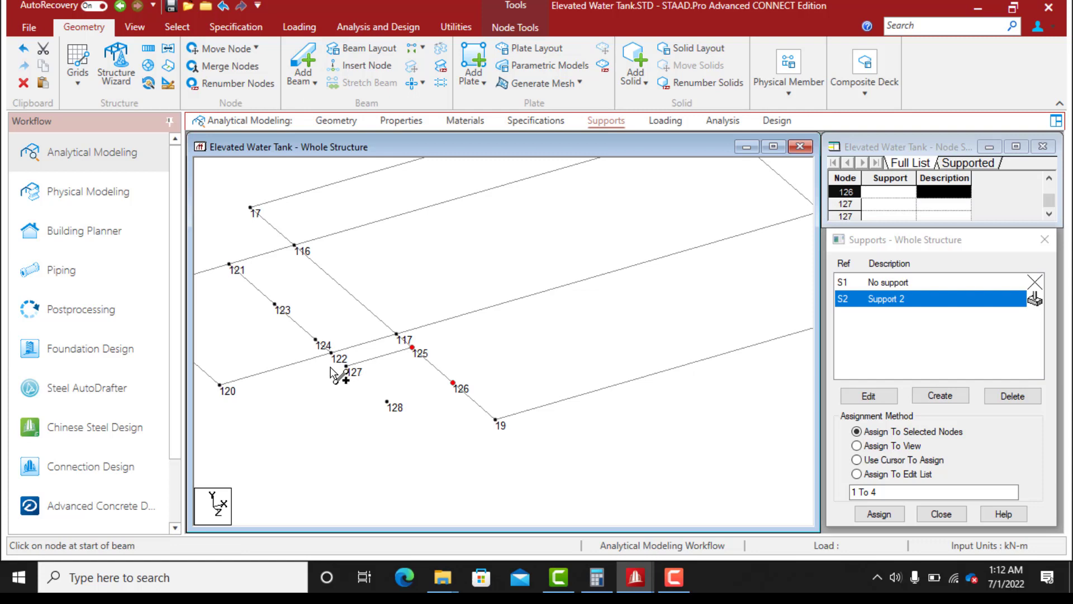
{"action": "left_click_drag", "start_coordinate": [347, 366], "coordinate": [453, 384]}
{"action": "scroll", "coordinate": [683, 294], "scroll_direction": "down", "scroll_amount": 2}
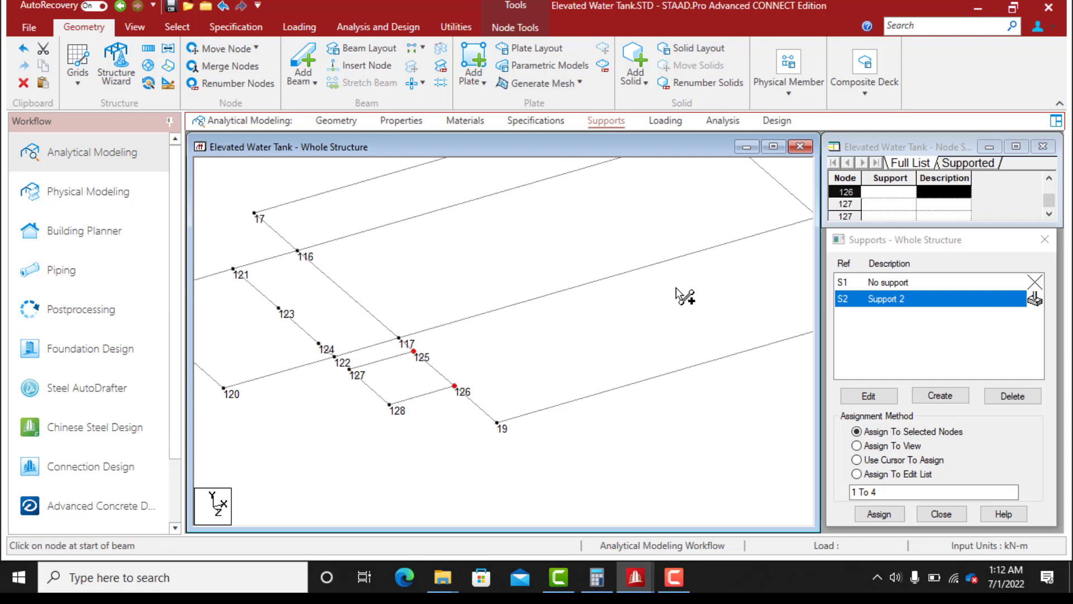
{"action": "scroll", "coordinate": [601, 343], "scroll_direction": "down", "scroll_amount": 4}
{"action": "middle_click_drag", "start_coordinate": [536, 401], "coordinate": [615, 325]}
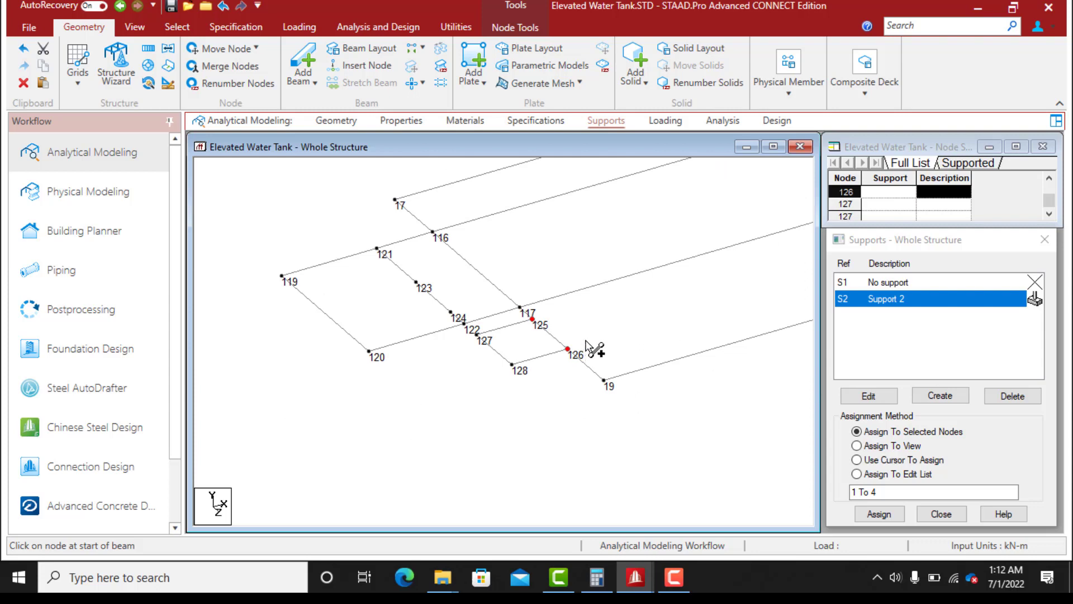
Copy nodes 116, 117, 119 and 120 with an offset of 0.6 m in the Y direction
{"action": "left_click", "coordinate": [293, 288]}
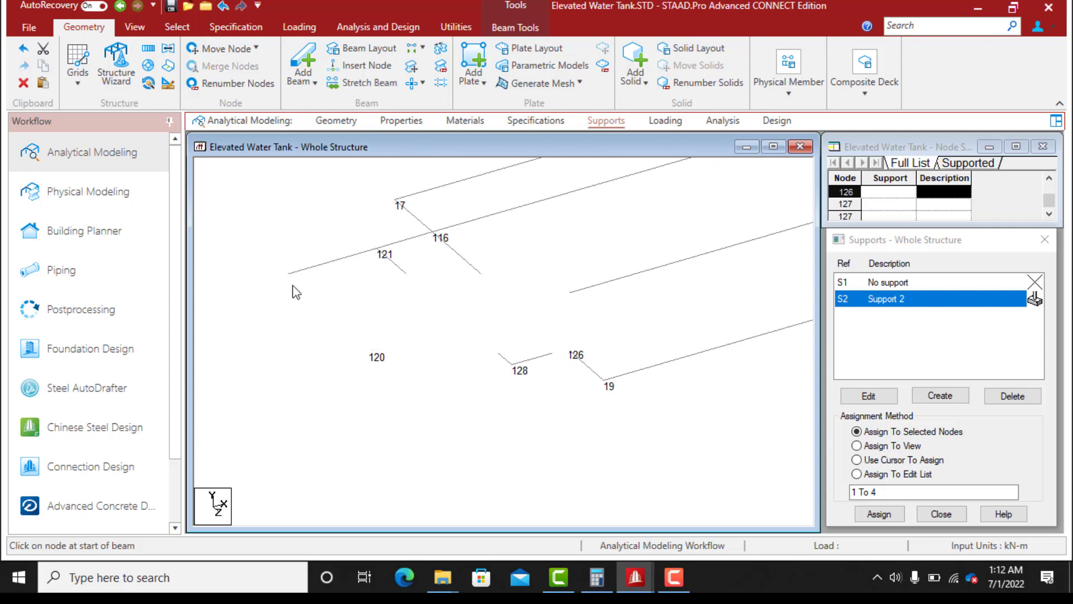
{"action": "left_click", "coordinate": [300, 274]}
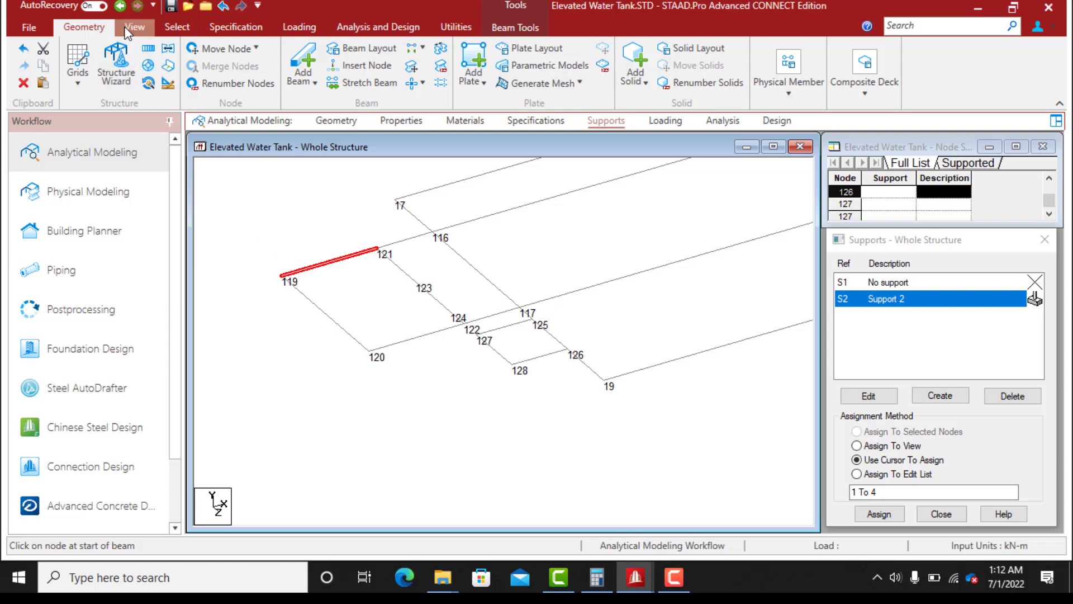
{"action": "left_click", "coordinate": [178, 27]}
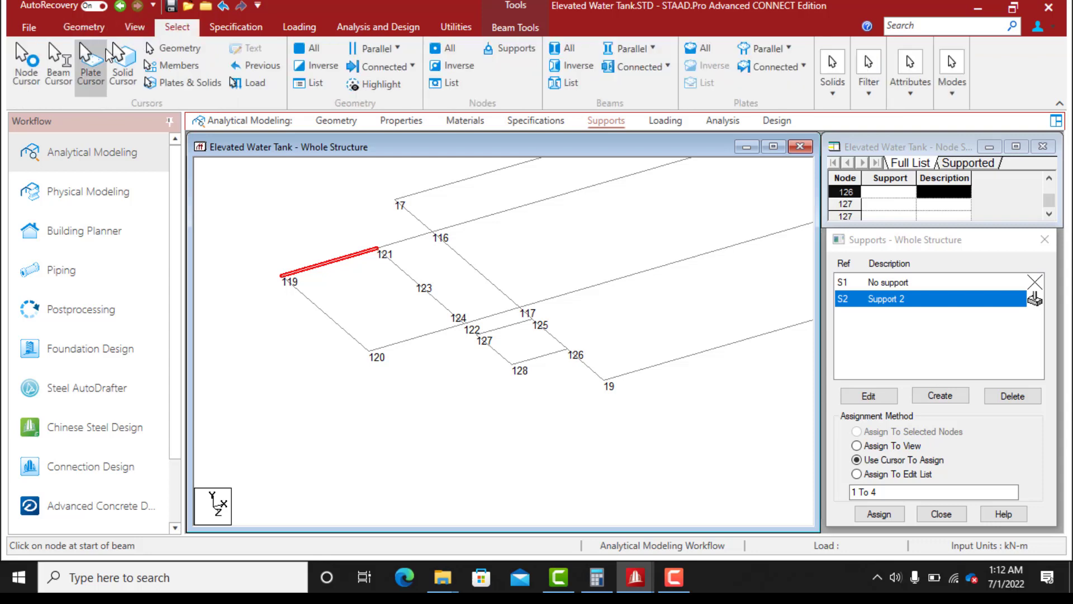
{"action": "left_click", "coordinate": [25, 63]}
{"action": "left_click", "coordinate": [282, 275]}
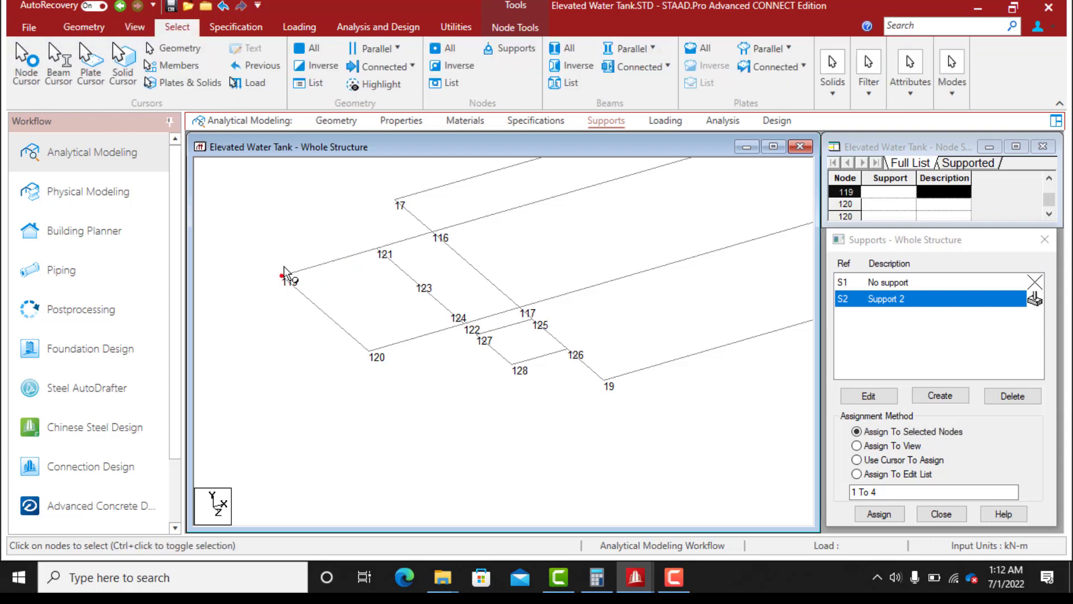
{"action": "left_click", "coordinate": [369, 351], "text": "ctrl"}
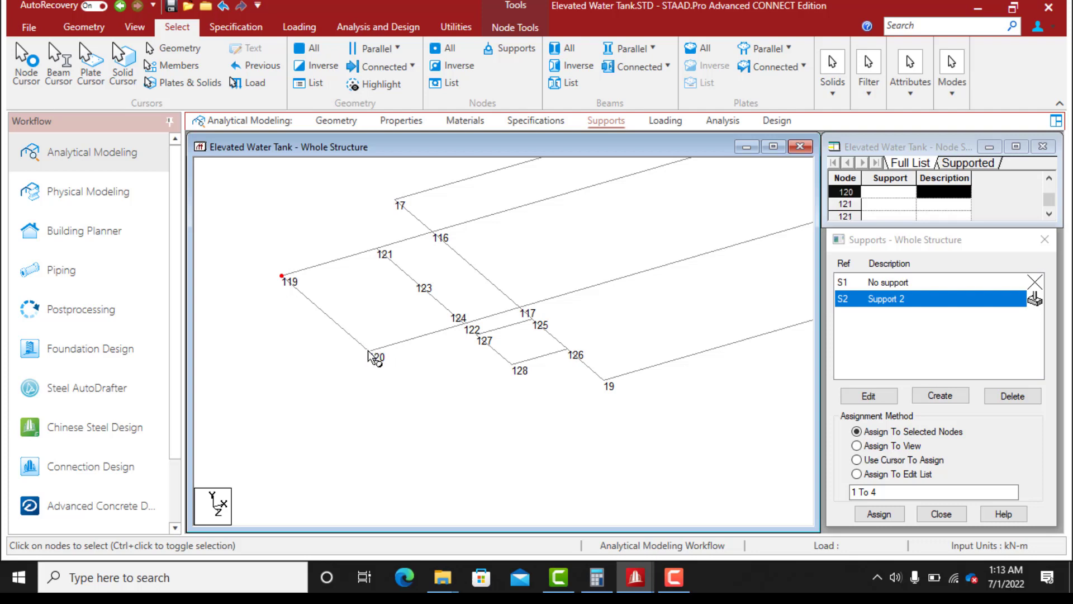
{"action": "left_click", "coordinate": [433, 232], "text": "ctrl"}
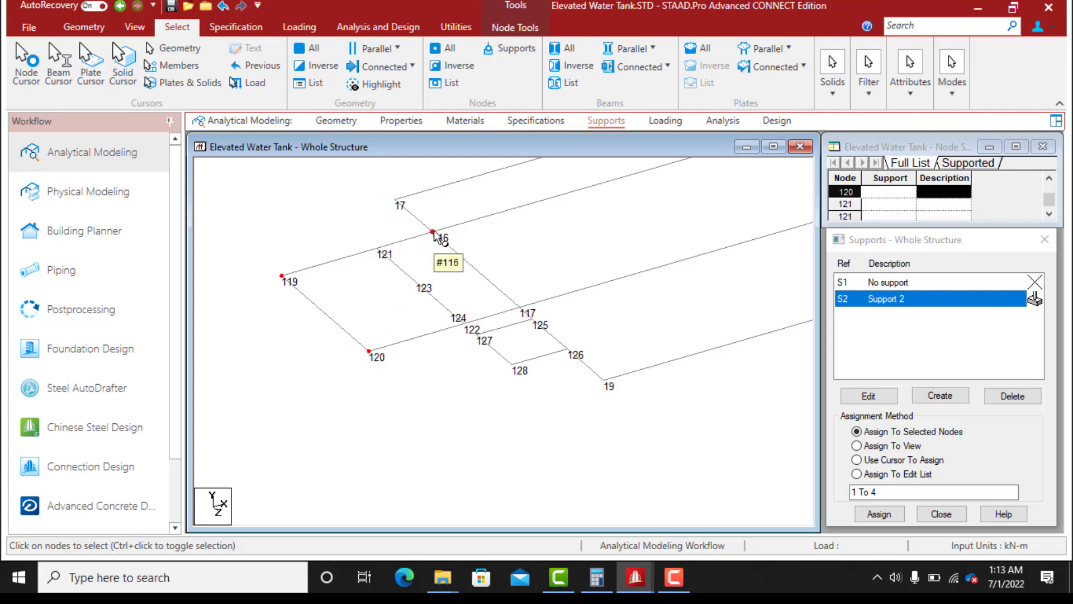
{"action": "left_click", "coordinate": [521, 308]}
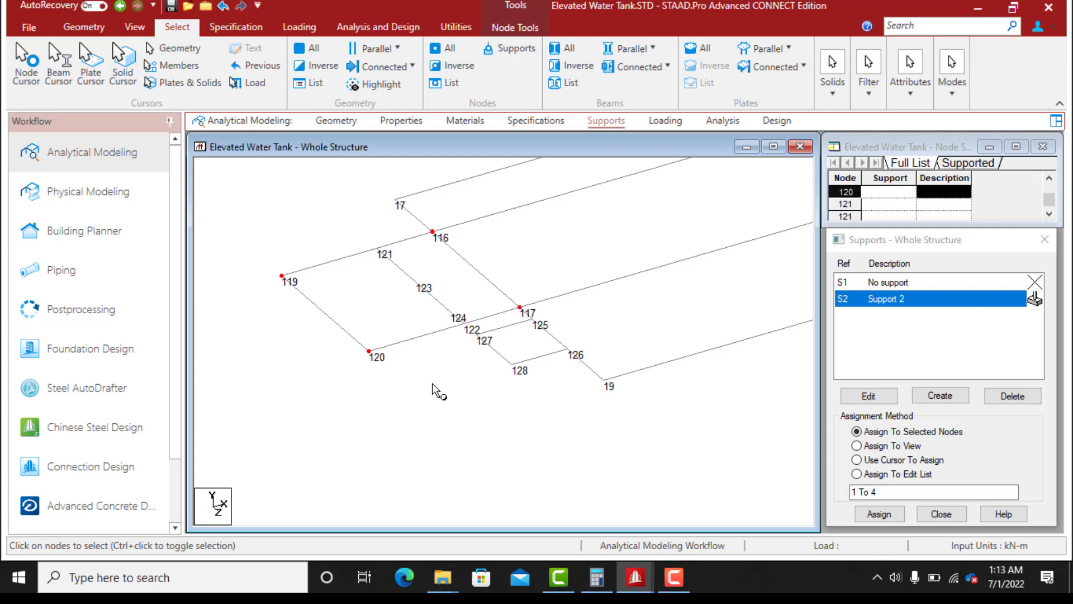
{"action": "key", "text": "ctrl+v"}
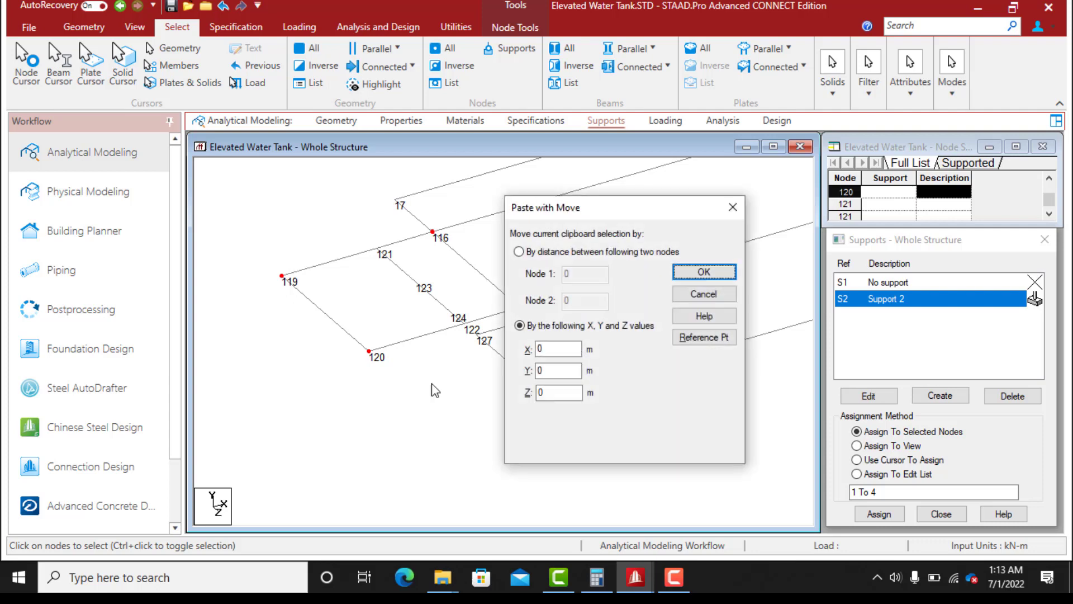
{"action": "double_click", "coordinate": [540, 371]}
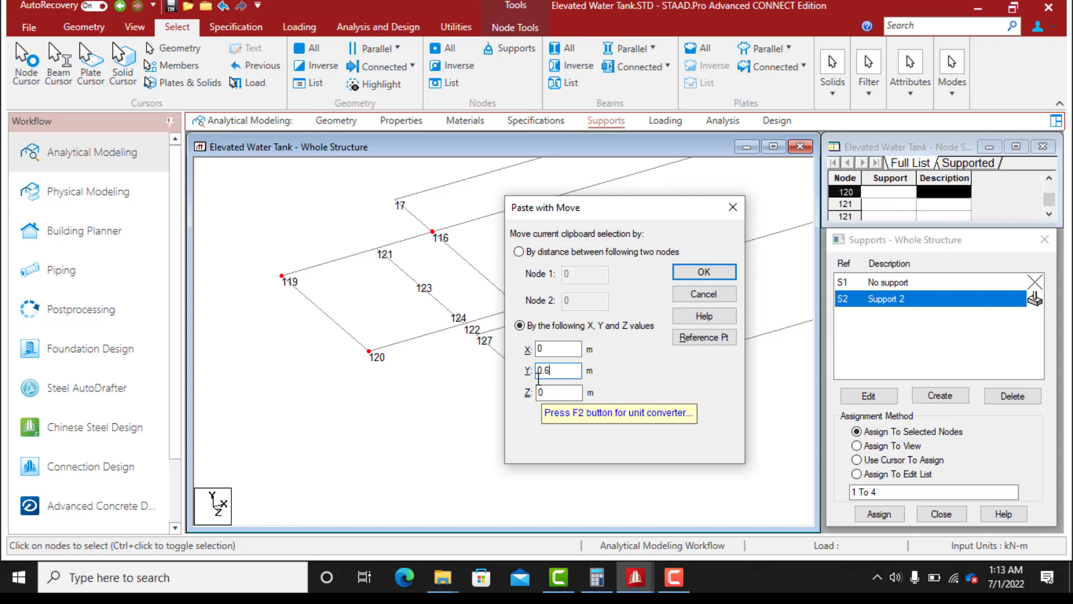
{"action": "left_click", "coordinate": [705, 273]}
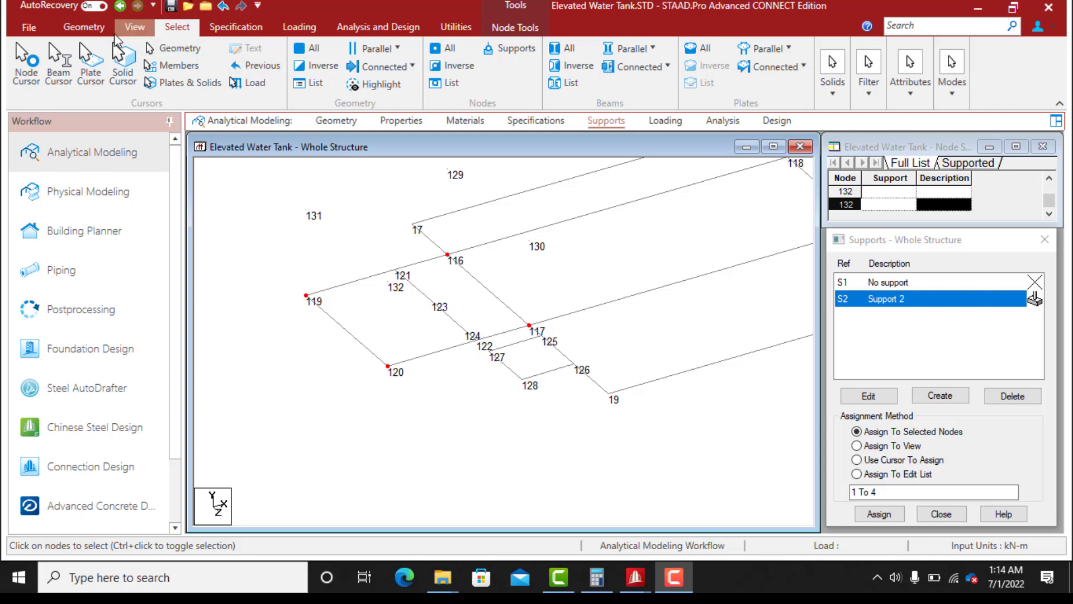
Add vertical beams from nodes 119, 120, 117 and 116 up to nodes 131, 132, 130 and 129 respectively
{"action": "left_click", "coordinate": [83, 27]}
{"action": "left_click", "coordinate": [304, 64]}
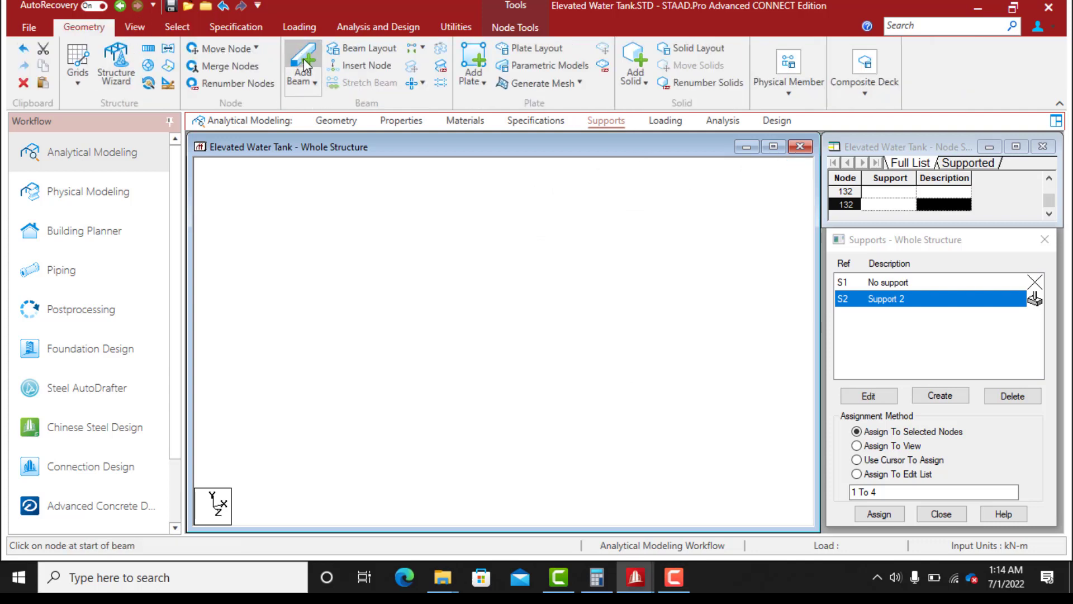
{"action": "left_click_drag", "start_coordinate": [307, 292], "coordinate": [305, 209]}
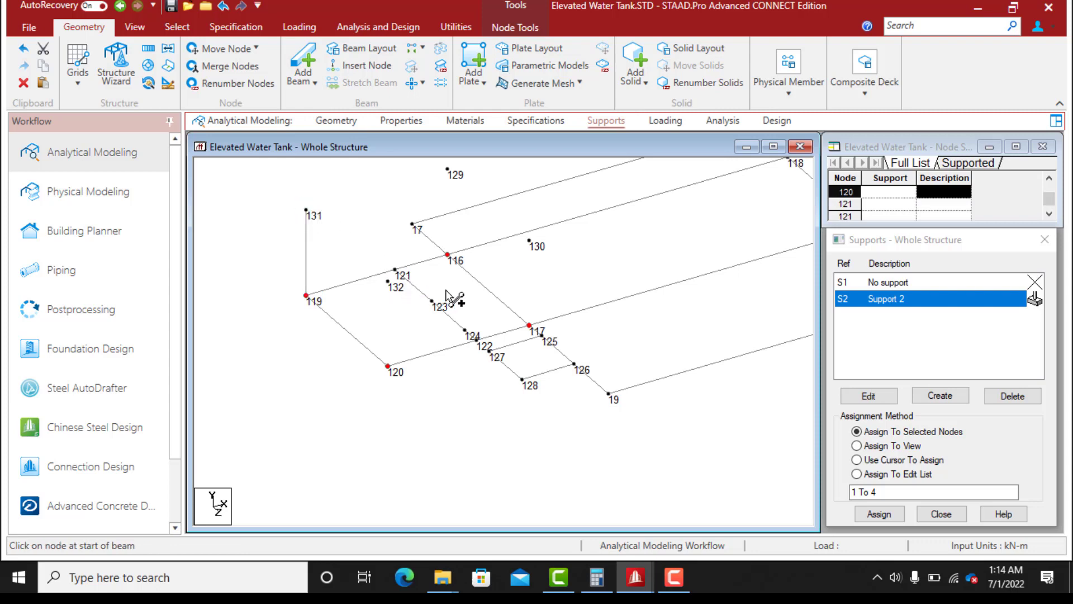
{"action": "left_click_drag", "start_coordinate": [387, 366], "coordinate": [388, 284]}
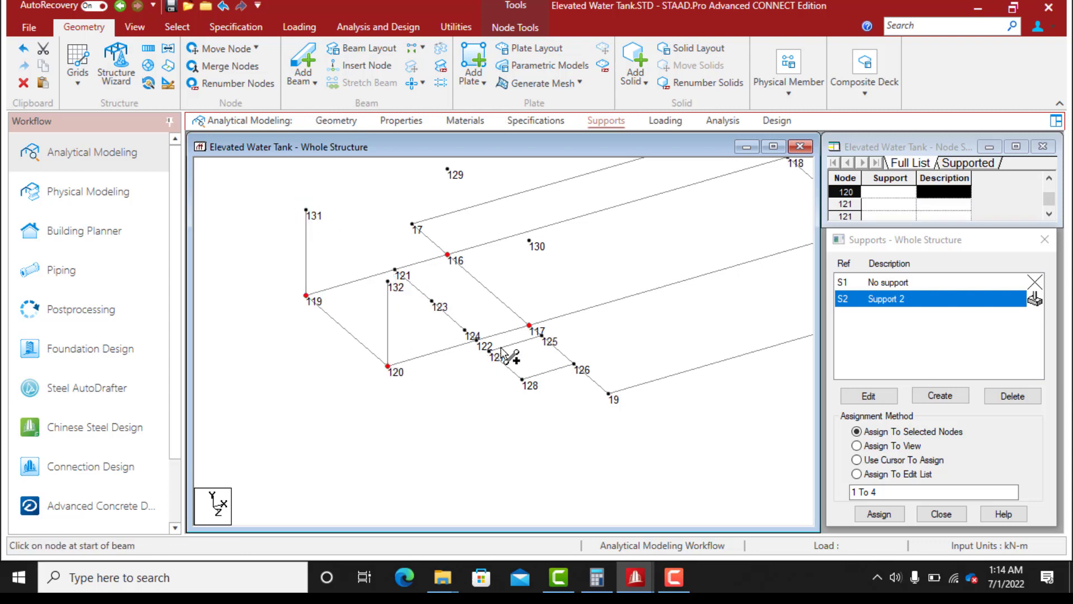
{"action": "left_click_drag", "start_coordinate": [529, 326], "coordinate": [530, 241]}
{"action": "left_click_drag", "start_coordinate": [448, 255], "coordinate": [448, 169]}
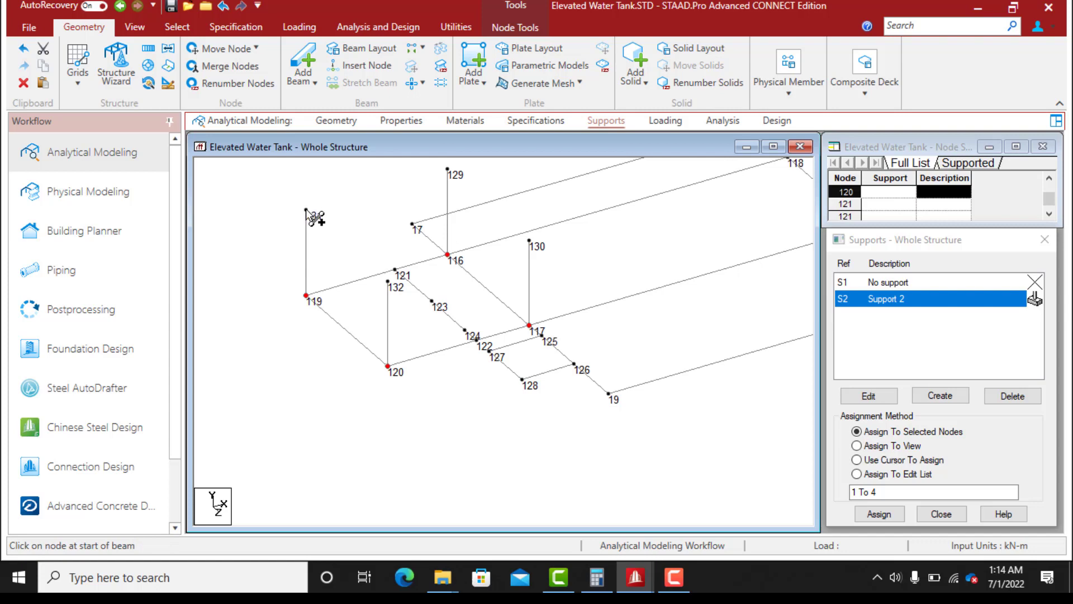
Connect the upper nodes 129, 131, 132 and 130 with beams into a closed rectangle
{"action": "left_click_drag", "start_coordinate": [306, 210], "coordinate": [448, 169]}
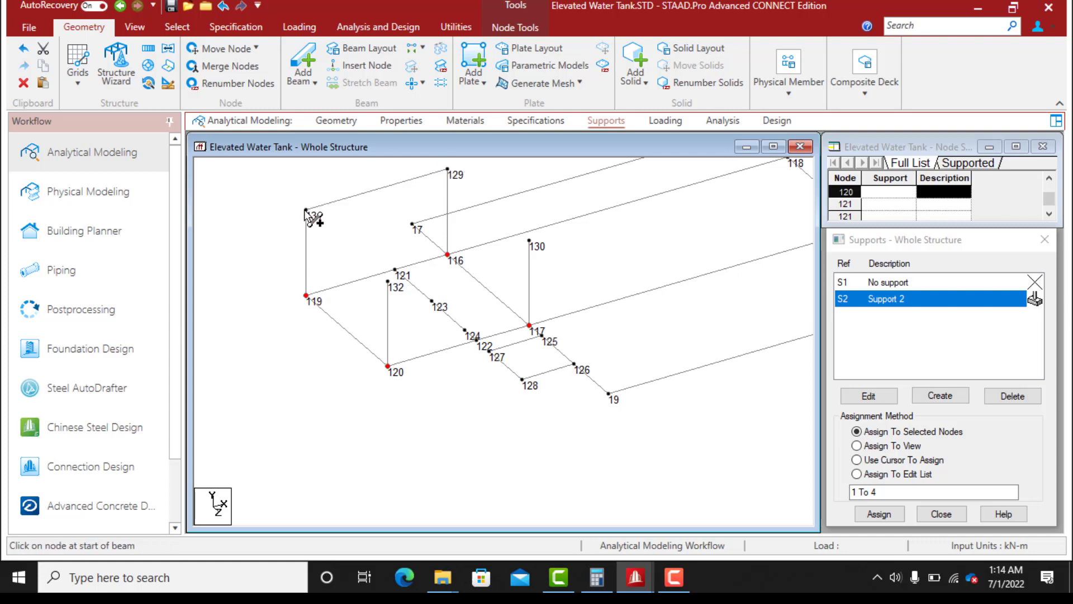
{"action": "left_click_drag", "start_coordinate": [306, 210], "coordinate": [387, 281]}
{"action": "left_click_drag", "start_coordinate": [530, 242], "coordinate": [447, 168]}
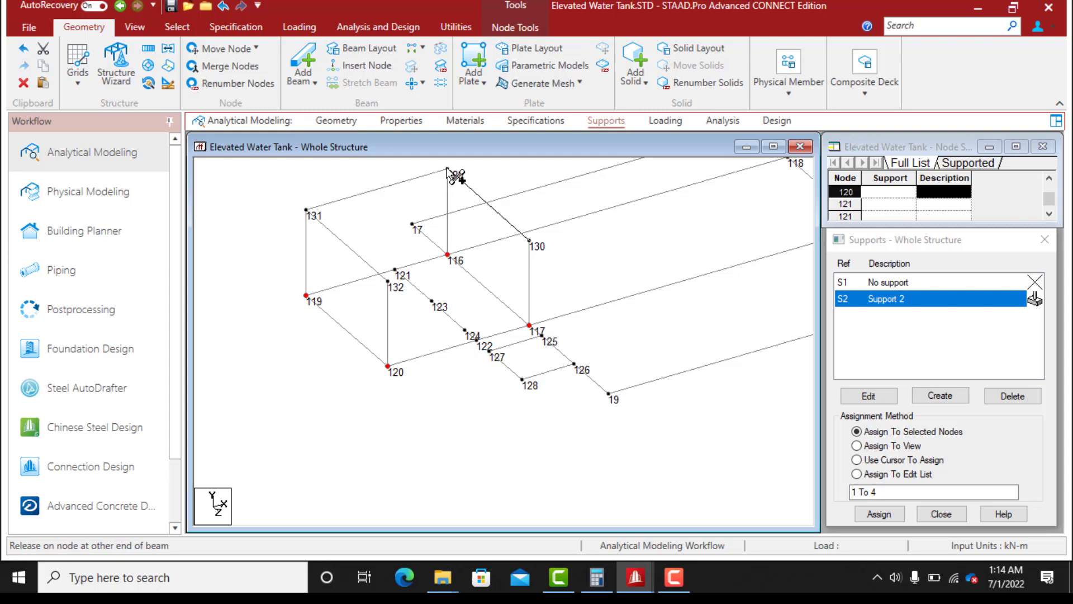
{"action": "mouse_move", "coordinate": [447, 168]}
{"action": "left_mouse_down"}
{"action": "mouse_move", "coordinate": [580, 286]}
{"action": "mouse_move", "coordinate": [447, 170]}
{"action": "left_mouse_up"}
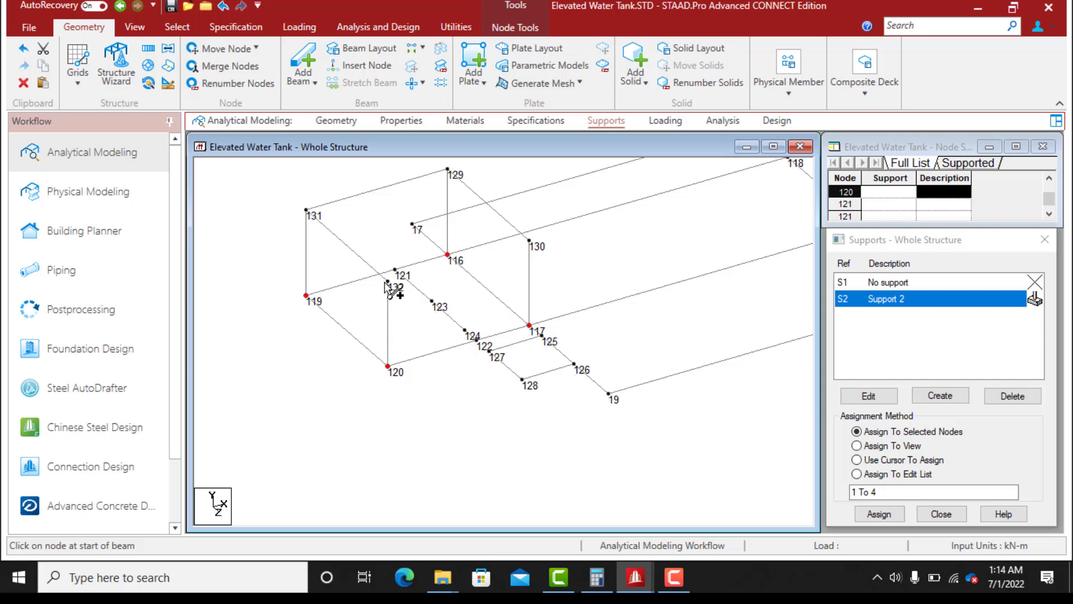
{"action": "left_click_drag", "start_coordinate": [387, 282], "coordinate": [530, 242]}
{"action": "scroll", "coordinate": [508, 363], "scroll_direction": "down", "scroll_amount": 6}
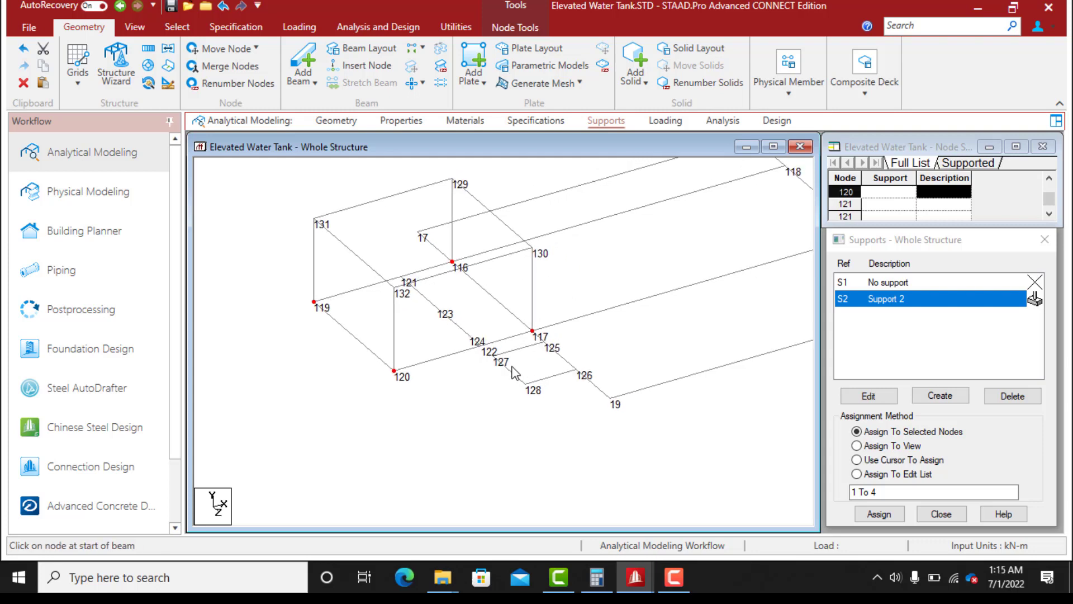
Copy the upper frame nodes 131, 129, 130 and 132 upward with an offset in the Y direction
{"action": "scroll", "coordinate": [509, 362], "scroll_direction": "up", "scroll_amount": 3}
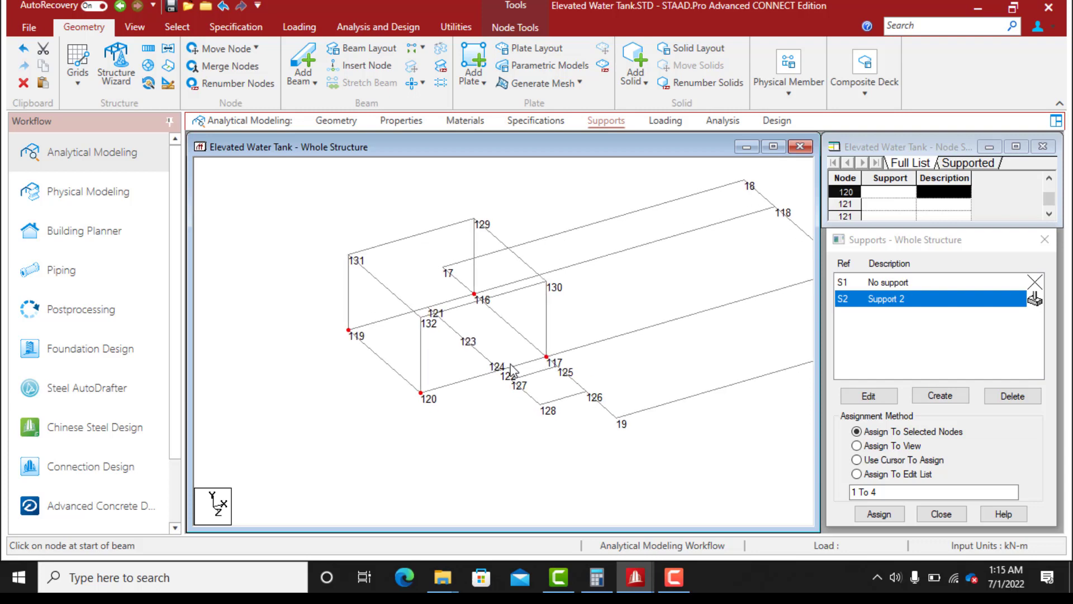
{"action": "key", "text": "Escape"}
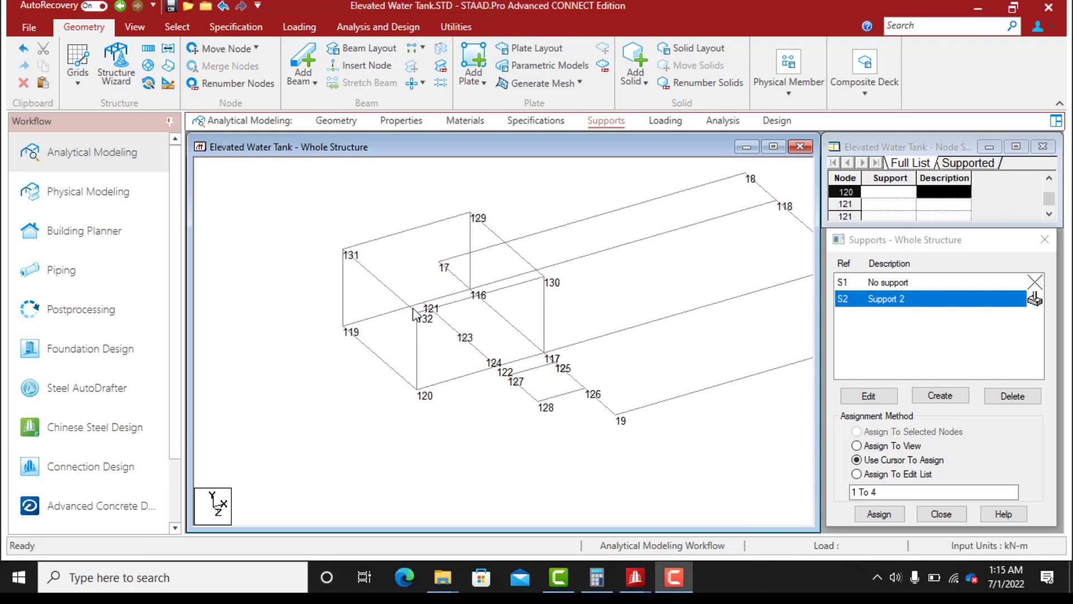
{"action": "left_click", "coordinate": [342, 254]}
{"action": "left_click", "coordinate": [340, 224]}
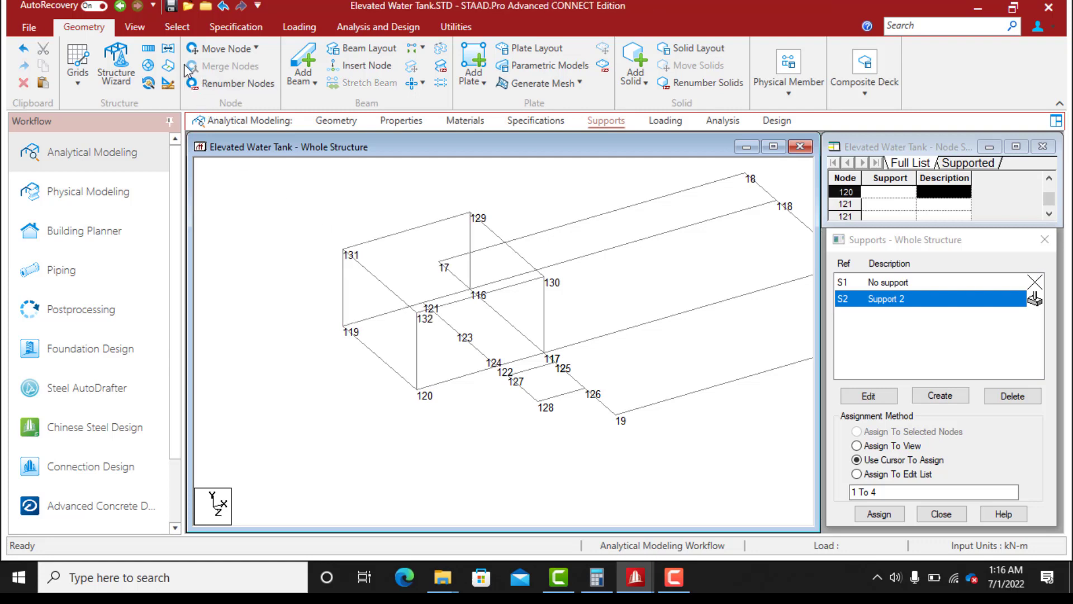
{"action": "left_click", "coordinate": [177, 27]}
{"action": "left_click", "coordinate": [26, 64]}
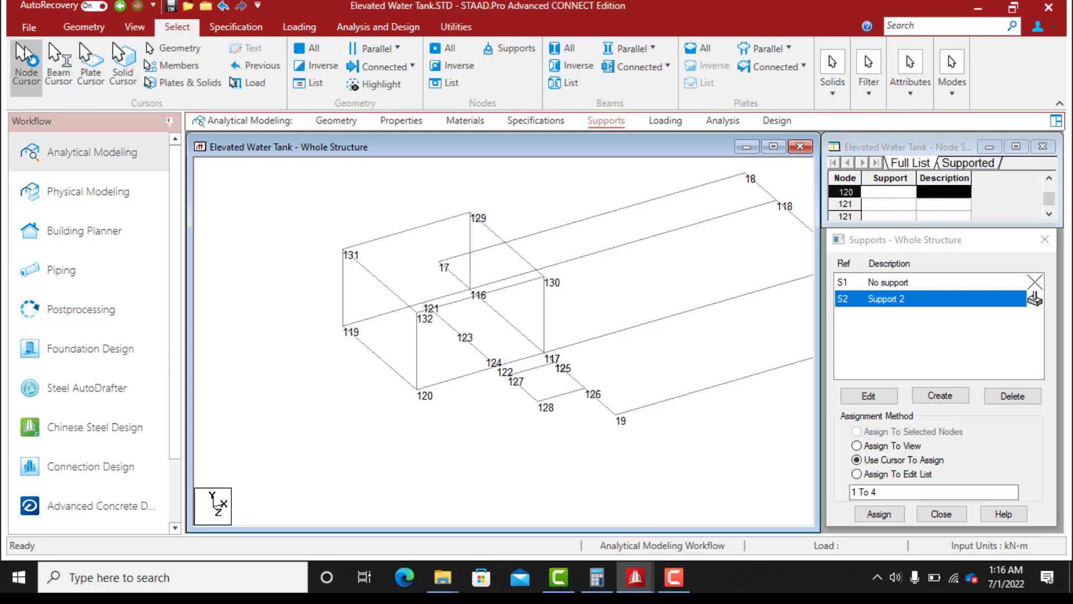
{"action": "left_click", "coordinate": [343, 251]}
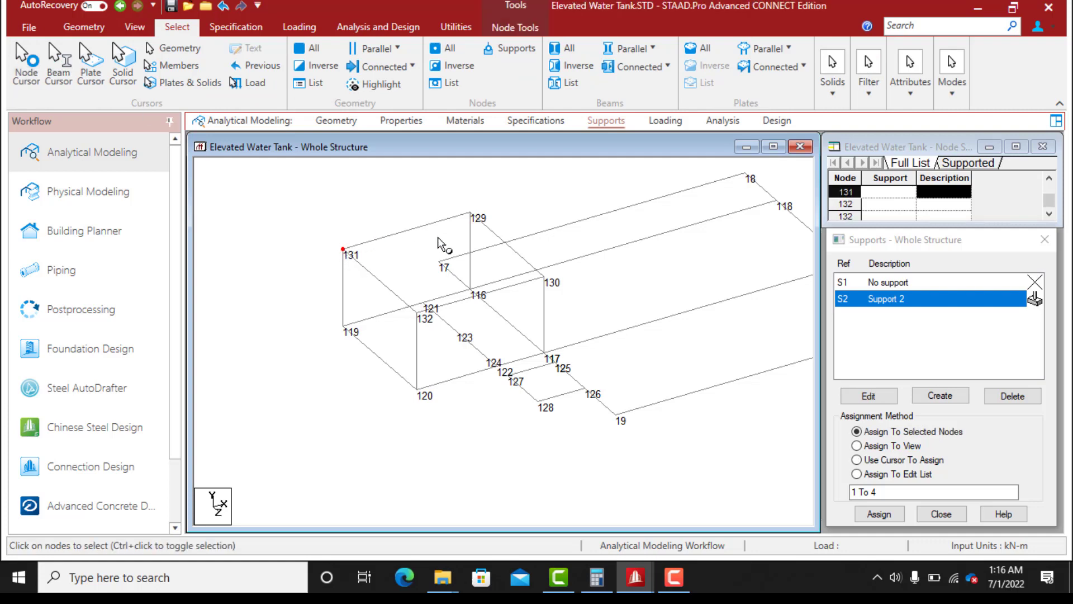
{"action": "left_click", "coordinate": [471, 213], "text": "ctrl"}
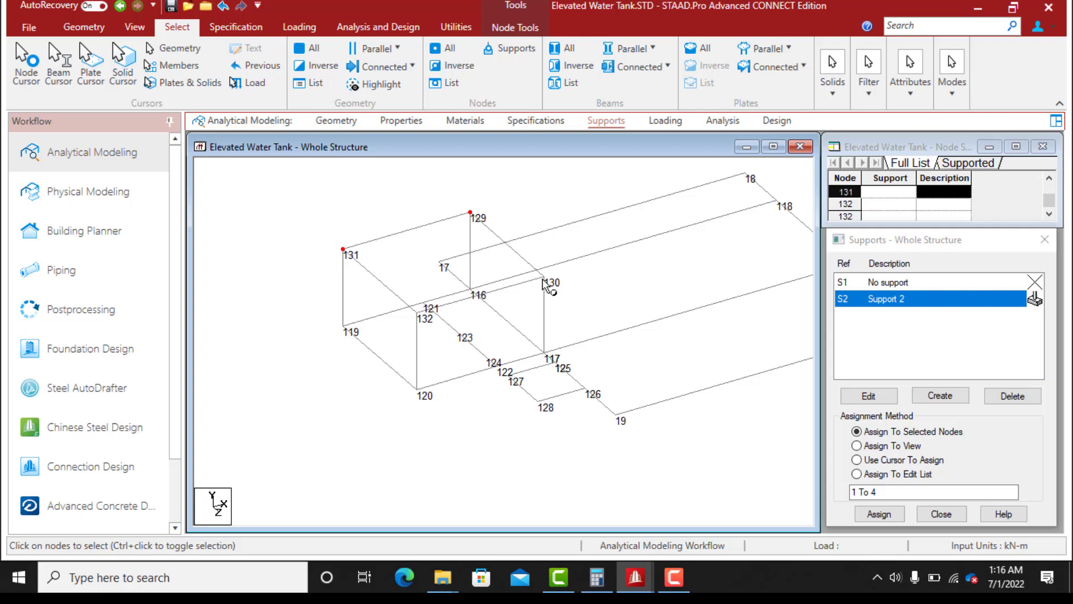
{"action": "left_click", "coordinate": [543, 278], "text": "ctrl"}
{"action": "left_click", "coordinate": [417, 313], "text": "ctrl"}
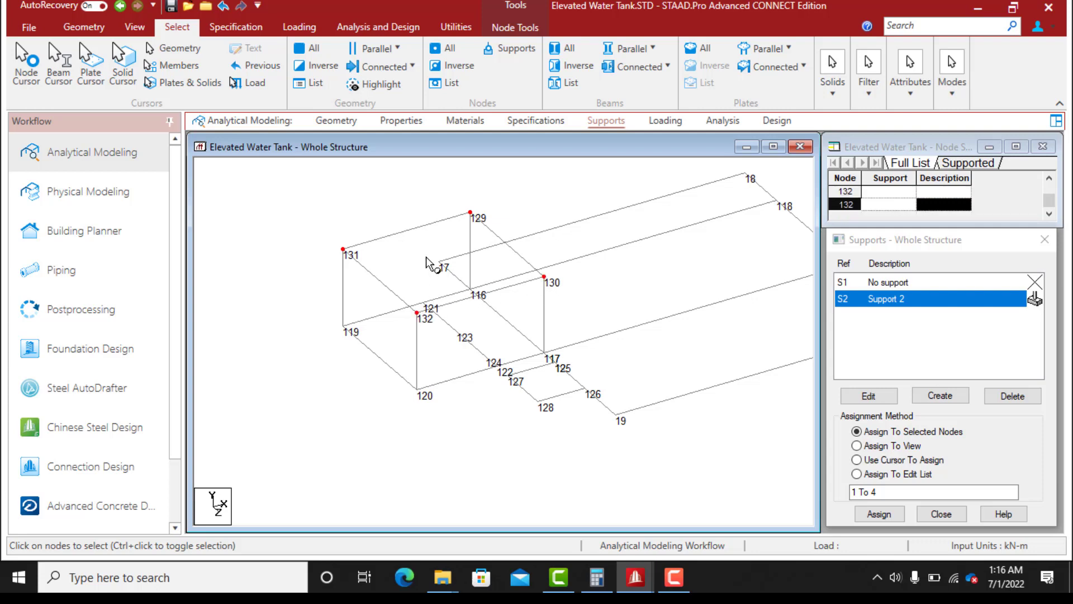
{"action": "key", "text": "ctrl+v"}
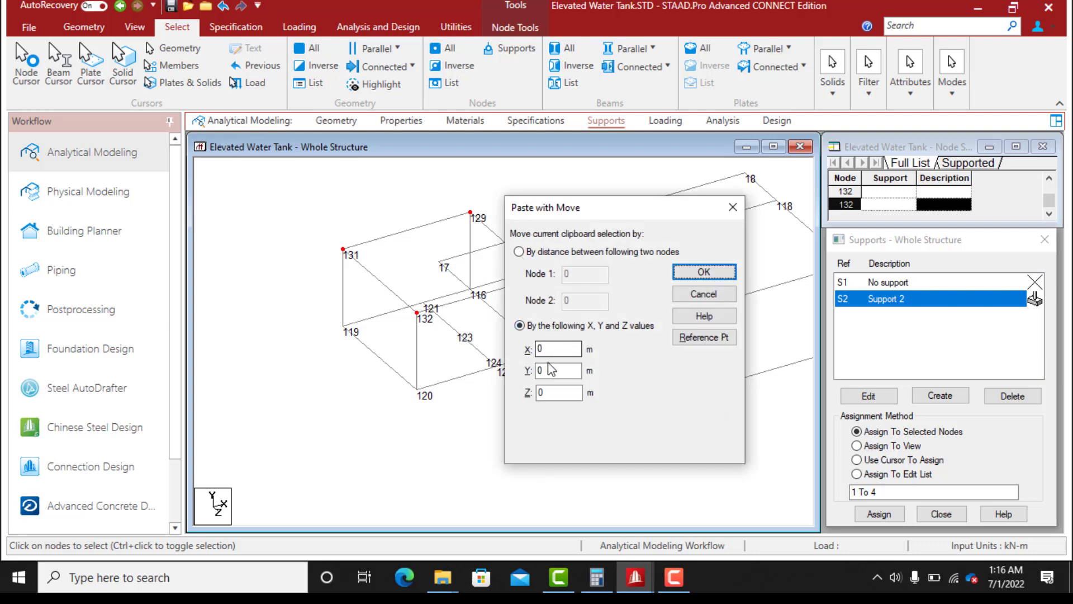
{"action": "left_click", "coordinate": [550, 369]}
{"action": "left_click_drag", "start_coordinate": [549, 369], "coordinate": [535, 371]}
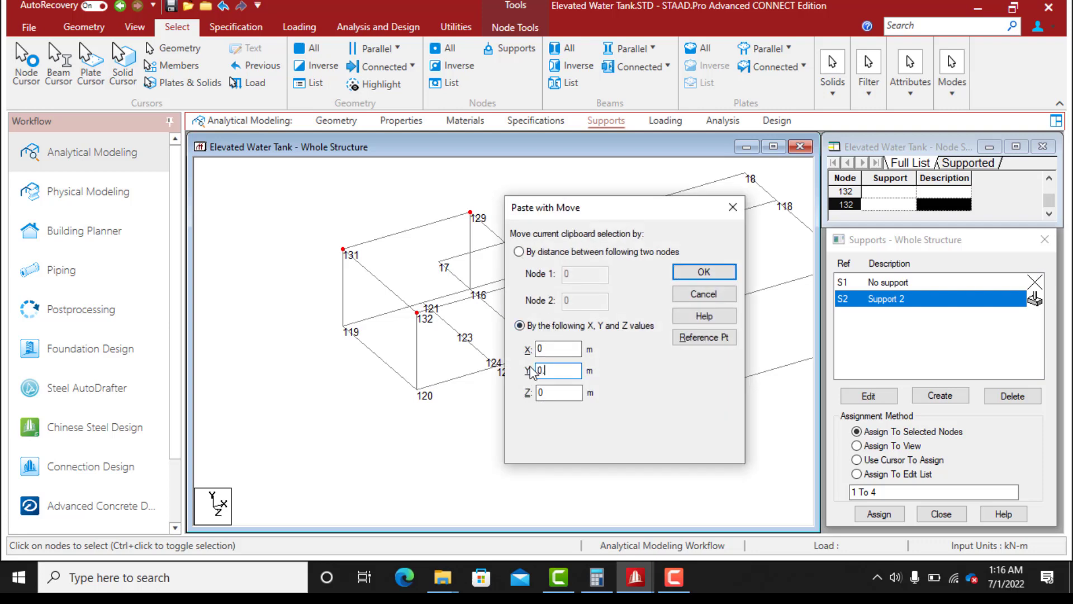
{"action": "left_click", "coordinate": [703, 272]}
{"action": "scroll", "coordinate": [547, 440], "scroll_direction": "down", "scroll_amount": 3}
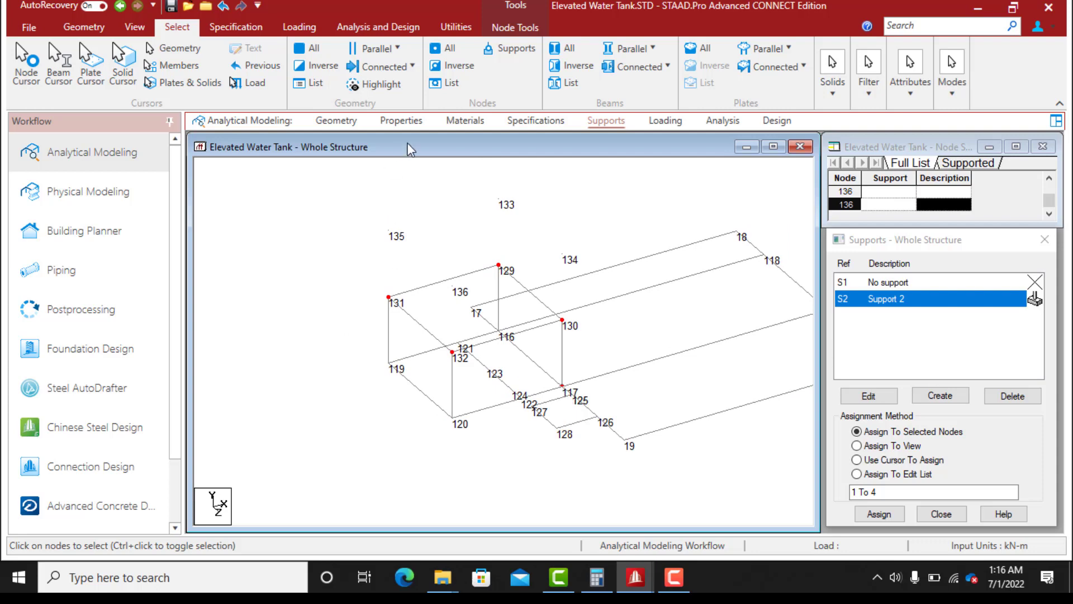
Add vertical beams from nodes 131, 129, 130 and 132 to 135, 133, 134 and 136, and connect those top nodes into a closed rectangle
{"action": "left_click", "coordinate": [84, 26]}
{"action": "left_click", "coordinate": [389, 299]}
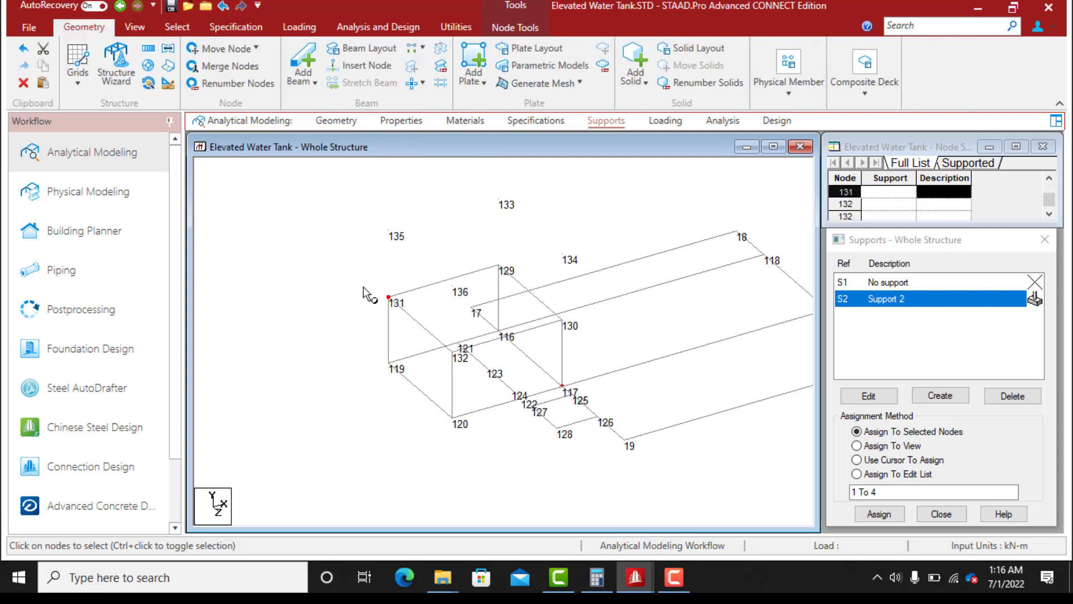
{"action": "left_click", "coordinate": [307, 60]}
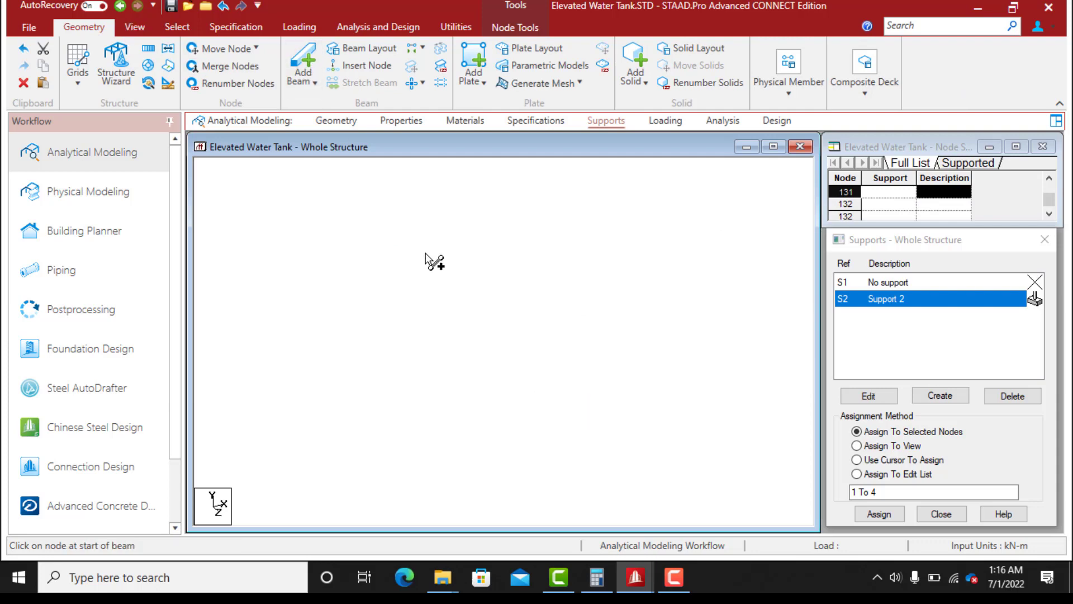
{"action": "mouse_move", "coordinate": [389, 297]}
{"action": "left_mouse_down"}
{"action": "mouse_move", "coordinate": [388, 229]}
{"action": "mouse_move", "coordinate": [501, 202]}
{"action": "mouse_move", "coordinate": [499, 265]}
{"action": "left_mouse_up"}
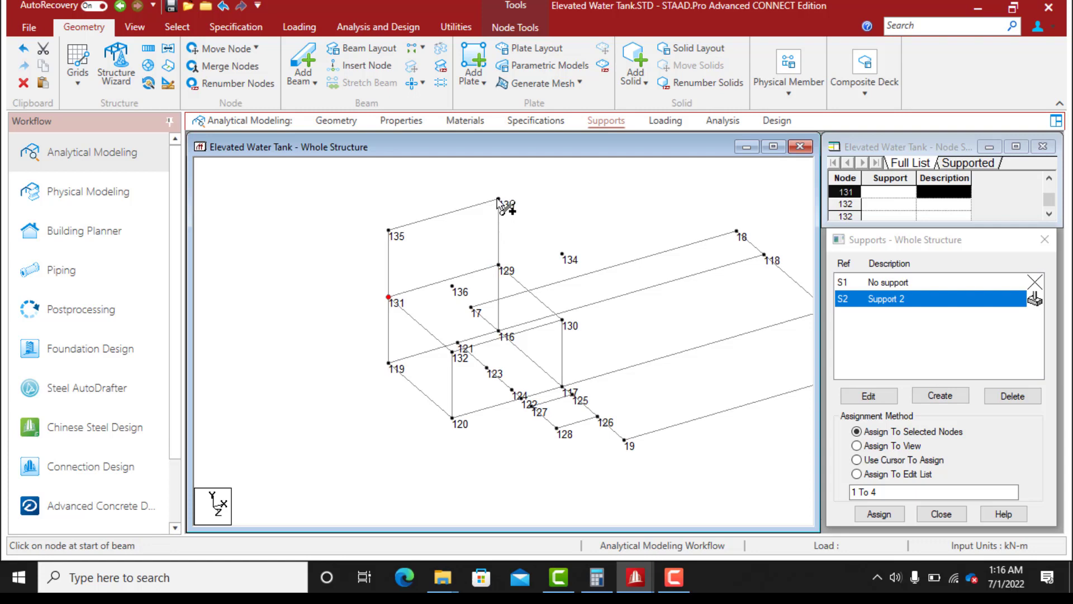
{"action": "mouse_move", "coordinate": [501, 202]}
{"action": "left_mouse_down"}
{"action": "mouse_move", "coordinate": [563, 254]}
{"action": "mouse_move", "coordinate": [562, 320]}
{"action": "left_mouse_up"}
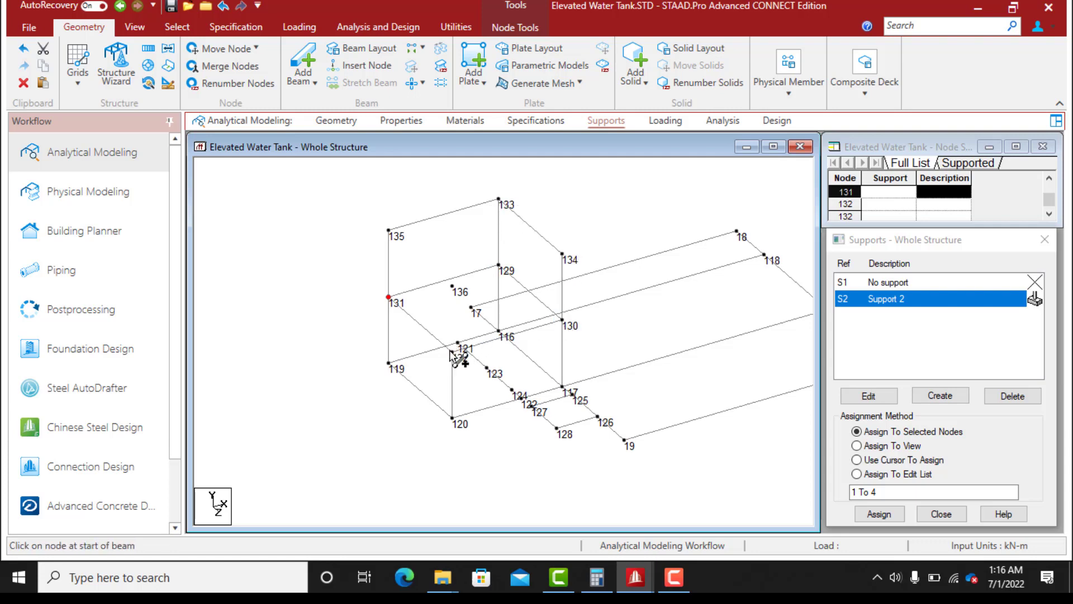
{"action": "left_click_drag", "start_coordinate": [454, 353], "coordinate": [390, 234]}
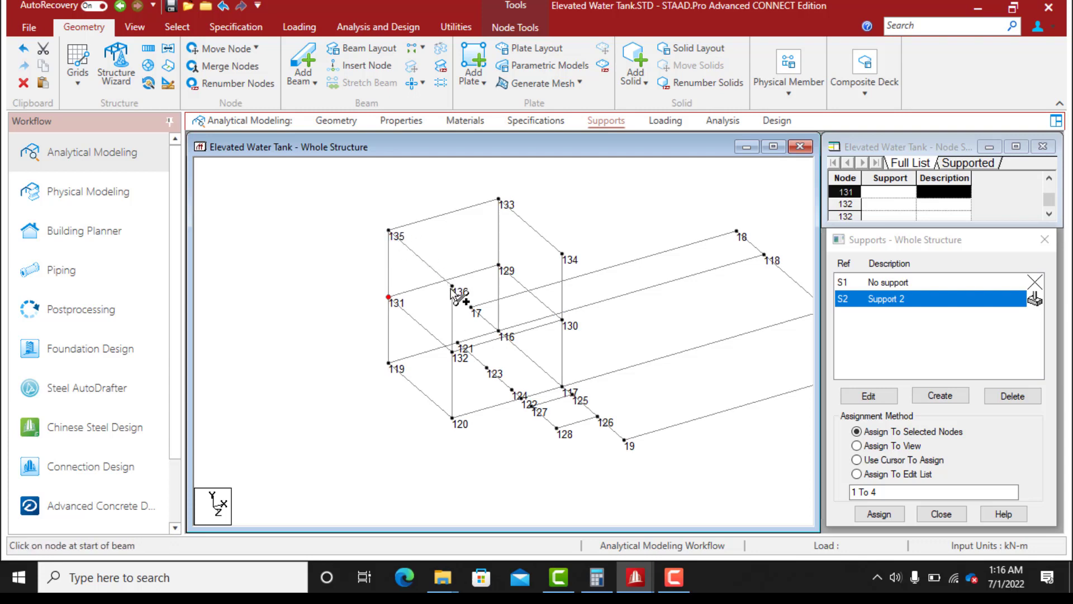
{"action": "left_click_drag", "start_coordinate": [454, 288], "coordinate": [562, 256]}
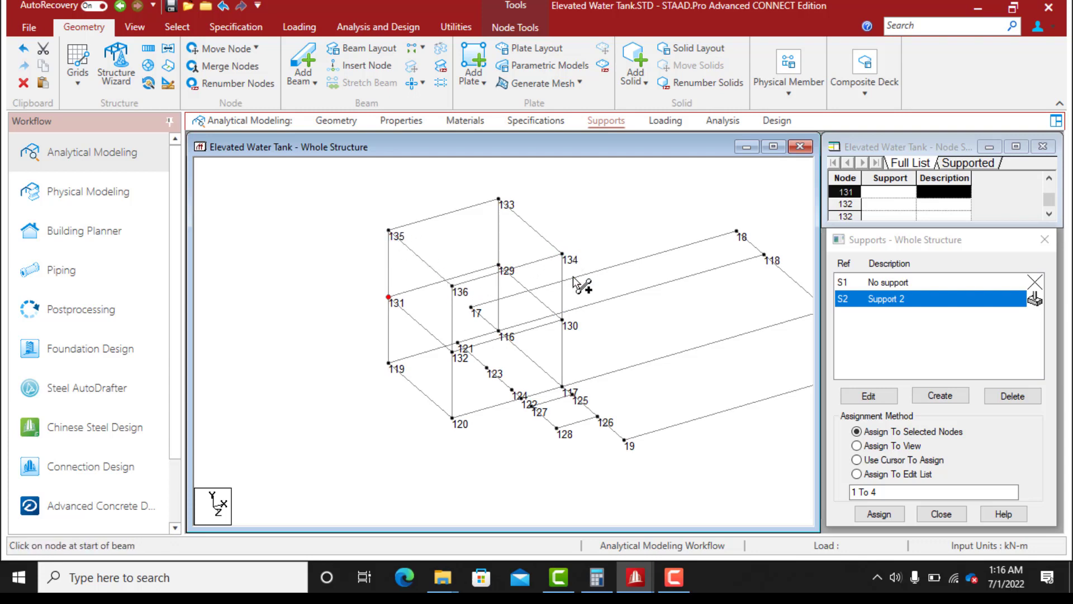
Delete the horizontal beam between nodes 132 and 130
{"action": "left_click", "coordinate": [501, 337]}
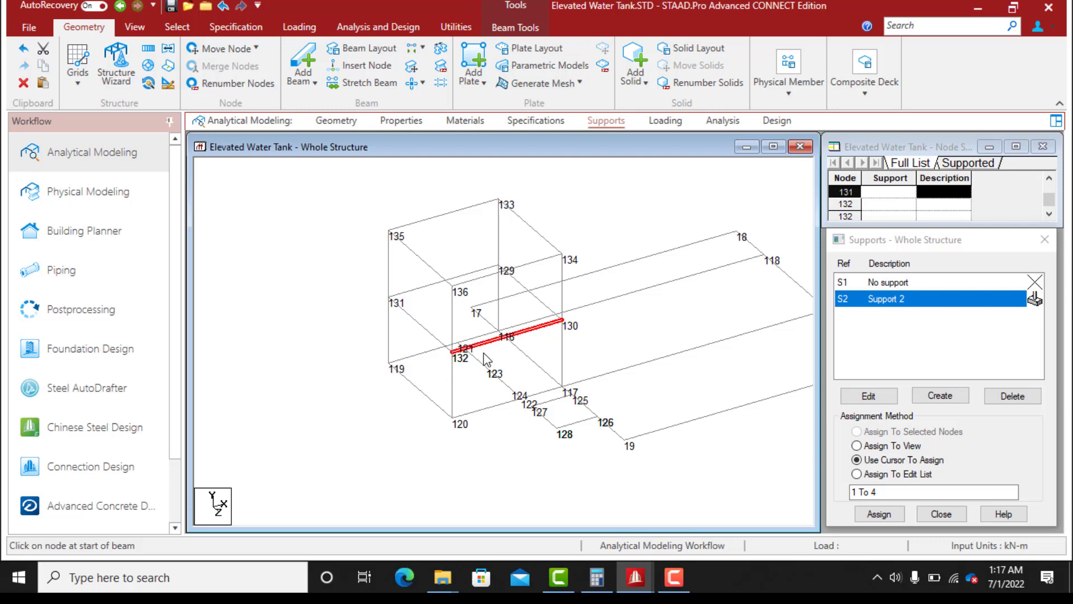
{"action": "key", "text": "Delete"}
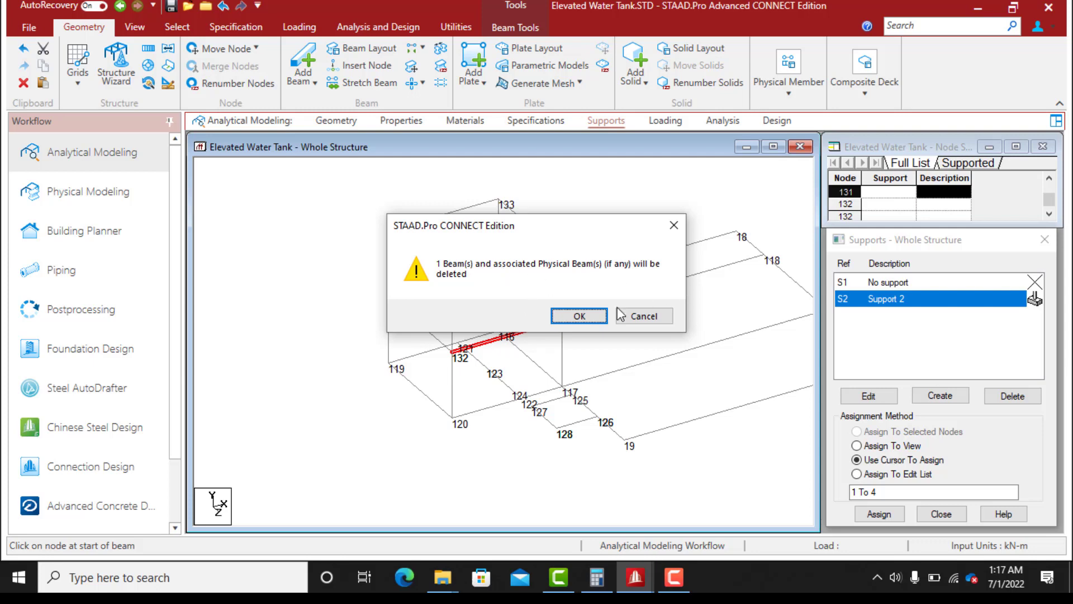
{"action": "left_click", "coordinate": [586, 318]}
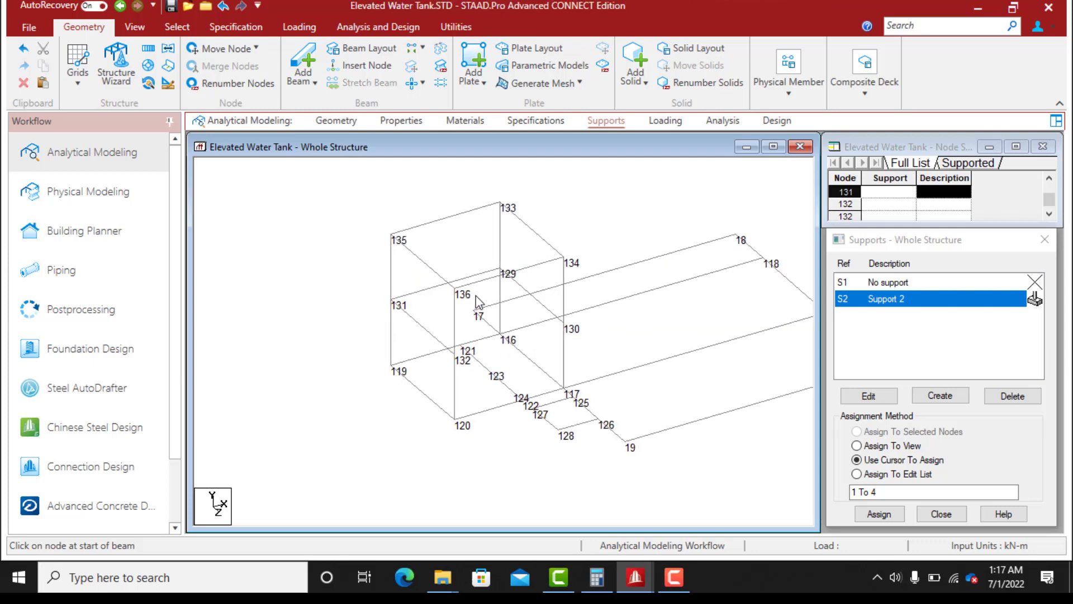
Bring the whole structure back into display
{"action": "scroll", "coordinate": [524, 325], "scroll_direction": "down", "scroll_amount": 4}
{"action": "middle_click_drag", "start_coordinate": [520, 322], "coordinate": [423, 225]}
{"action": "scroll", "coordinate": [420, 274], "scroll_direction": "down", "scroll_amount": 3}
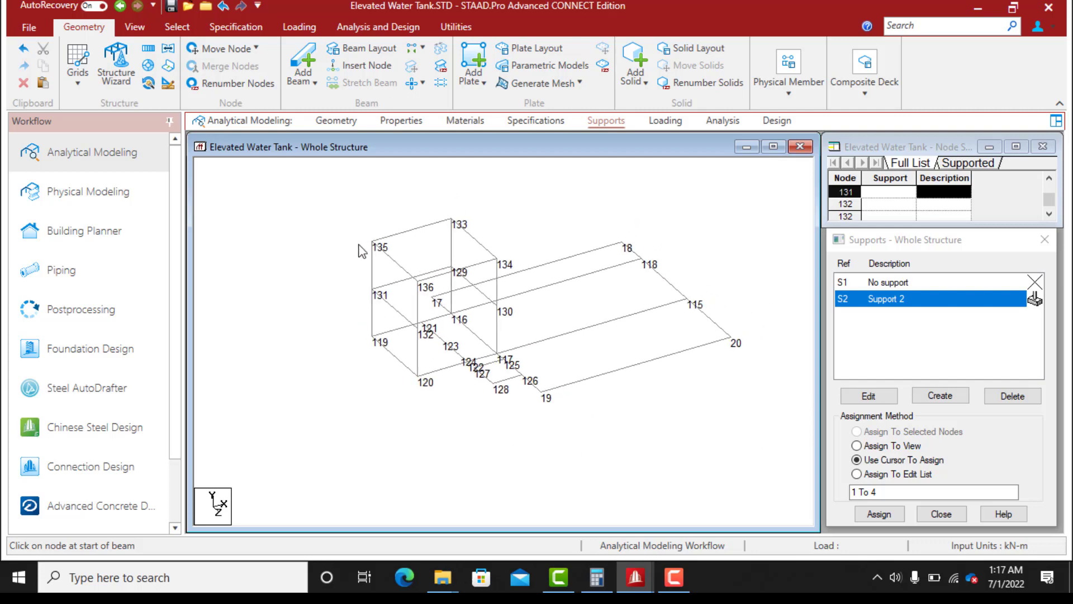
{"action": "left_click", "coordinate": [181, 32]}
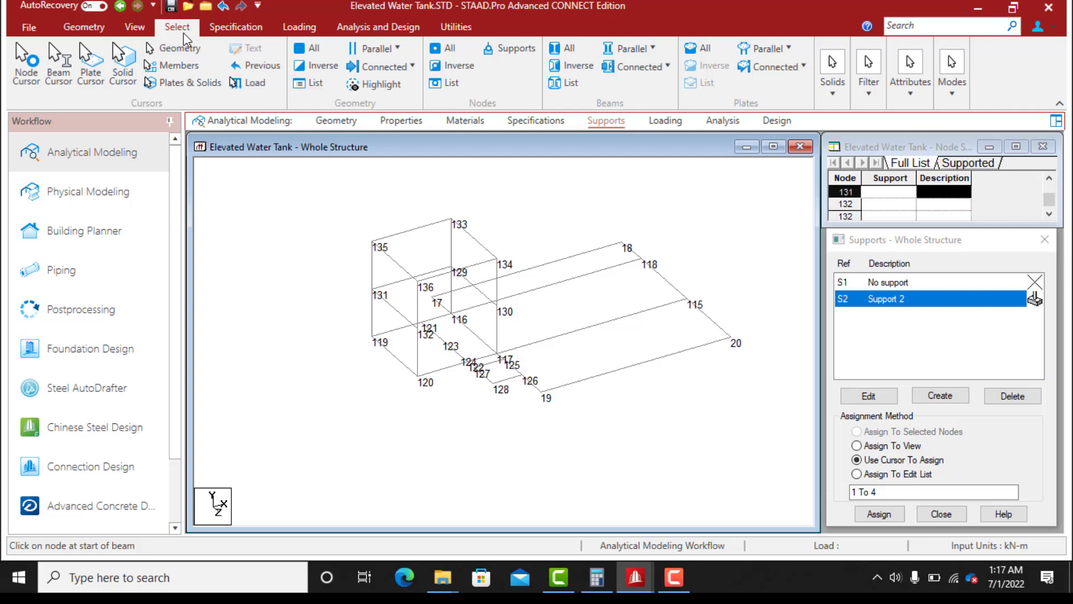
{"action": "left_click", "coordinate": [135, 27]}
{"action": "left_click", "coordinate": [209, 69]}
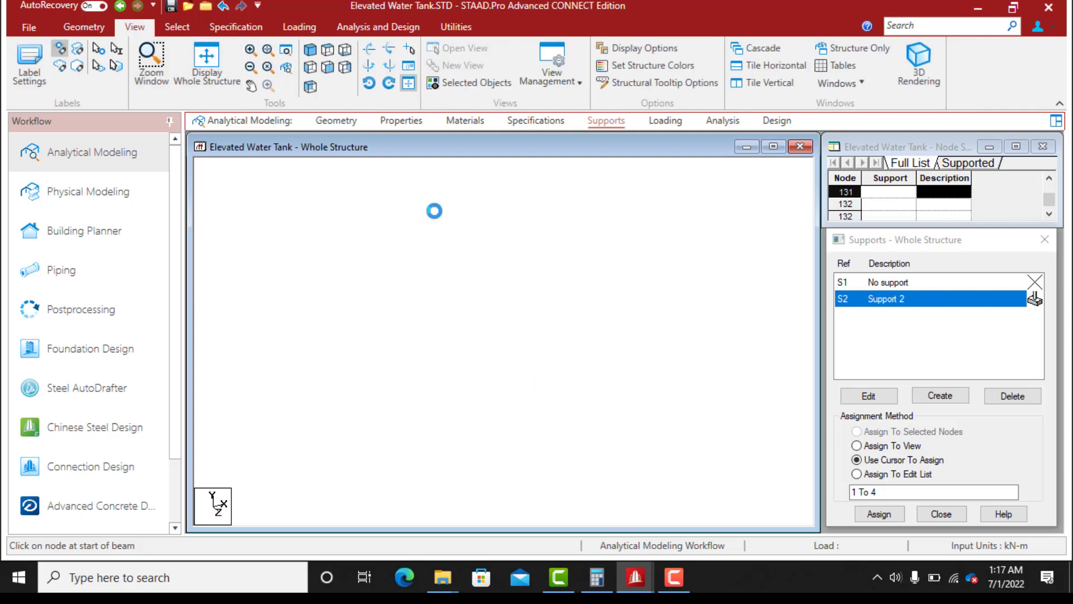
Examine the lower platform frame around nodes 105, 106, 104 and 102
{"action": "scroll", "coordinate": [468, 313], "scroll_direction": "up", "scroll_amount": 6}
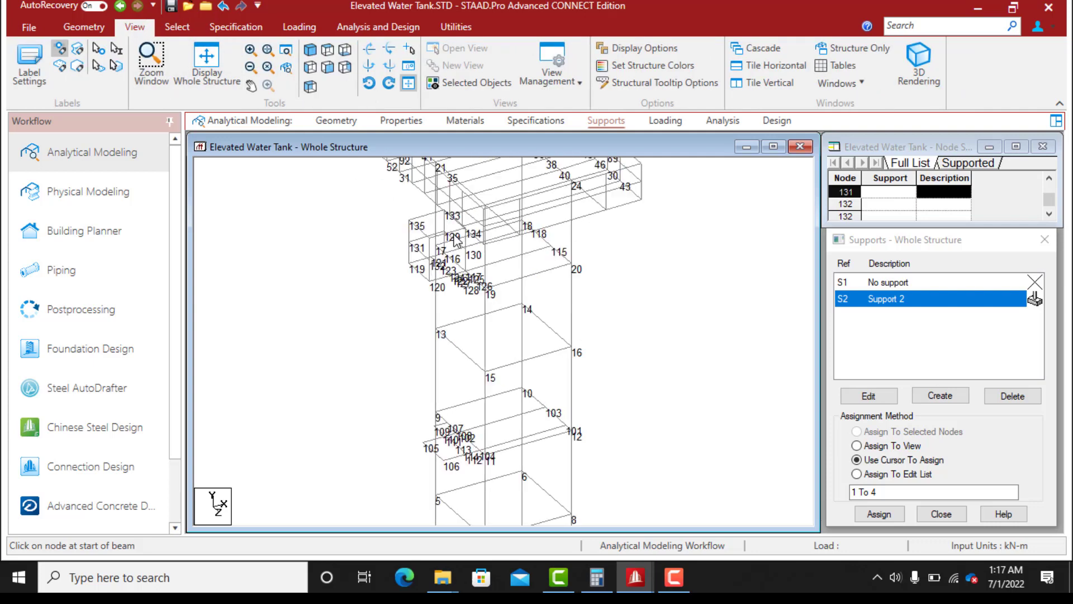
{"action": "scroll", "coordinate": [511, 311], "scroll_direction": "down", "scroll_amount": 3}
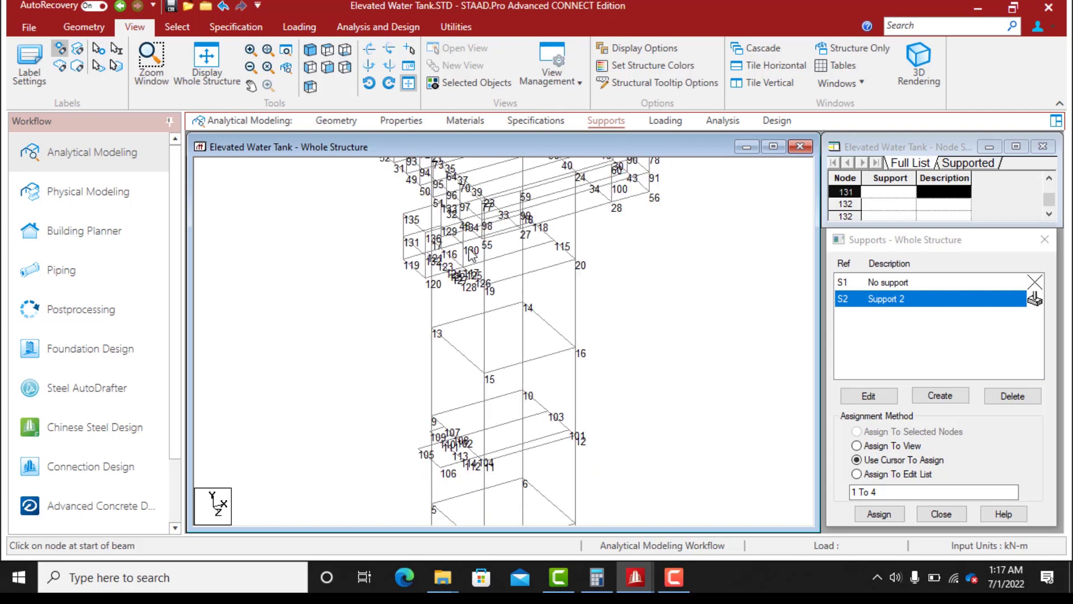
{"action": "scroll", "coordinate": [496, 299], "scroll_direction": "down", "scroll_amount": 2}
{"action": "middle_click_drag", "start_coordinate": [496, 326], "coordinate": [516, 266]}
{"action": "scroll", "coordinate": [499, 328], "scroll_direction": "up", "scroll_amount": 1}
{"action": "scroll", "coordinate": [501, 333], "scroll_direction": "up", "scroll_amount": 3}
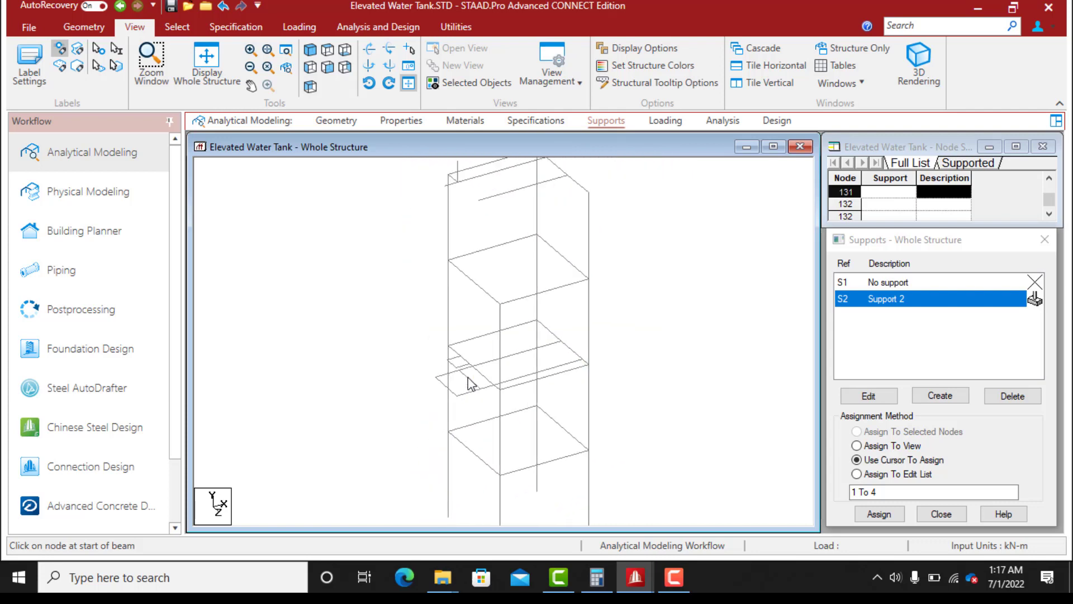
{"action": "scroll", "coordinate": [468, 392], "scroll_direction": "down", "scroll_amount": 2}
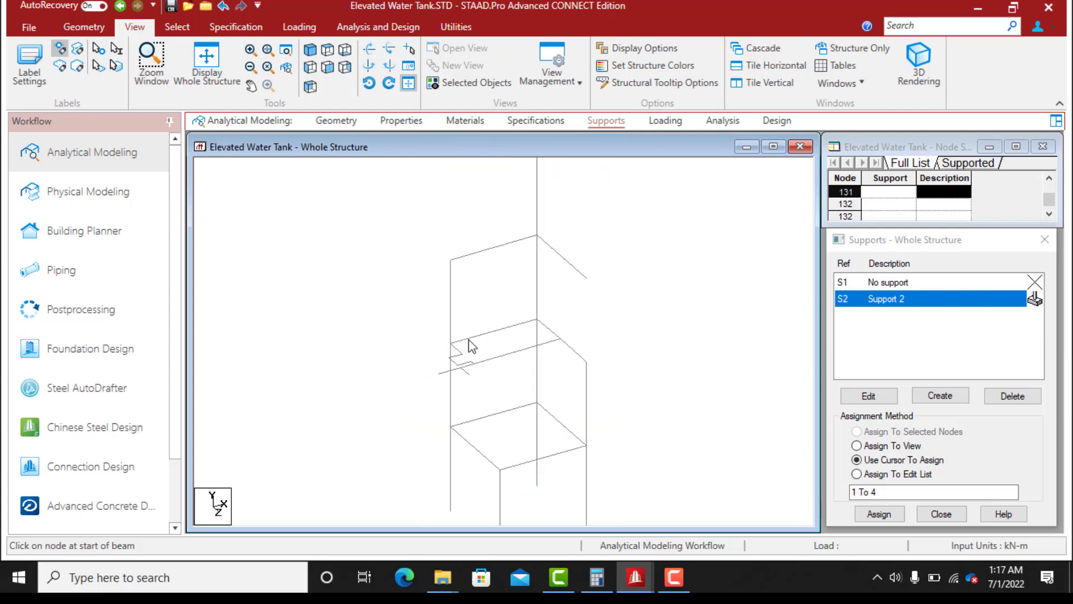
{"action": "scroll", "coordinate": [462, 394], "scroll_direction": "up", "scroll_amount": 1}
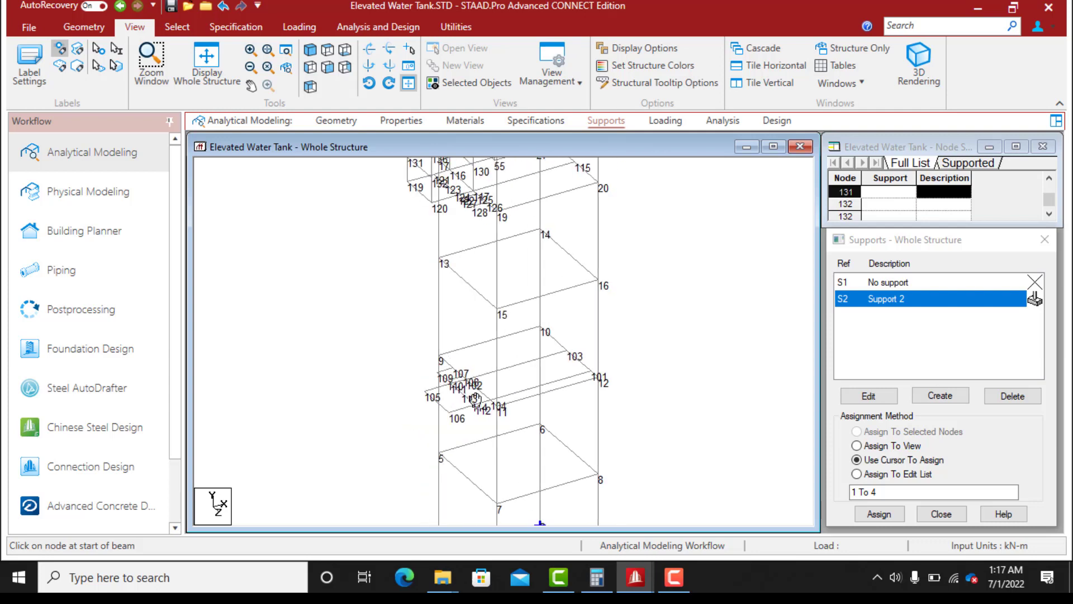
{"action": "middle_click_drag", "start_coordinate": [475, 400], "coordinate": [524, 315]}
{"action": "scroll", "coordinate": [508, 317], "scroll_direction": "up", "scroll_amount": 4}
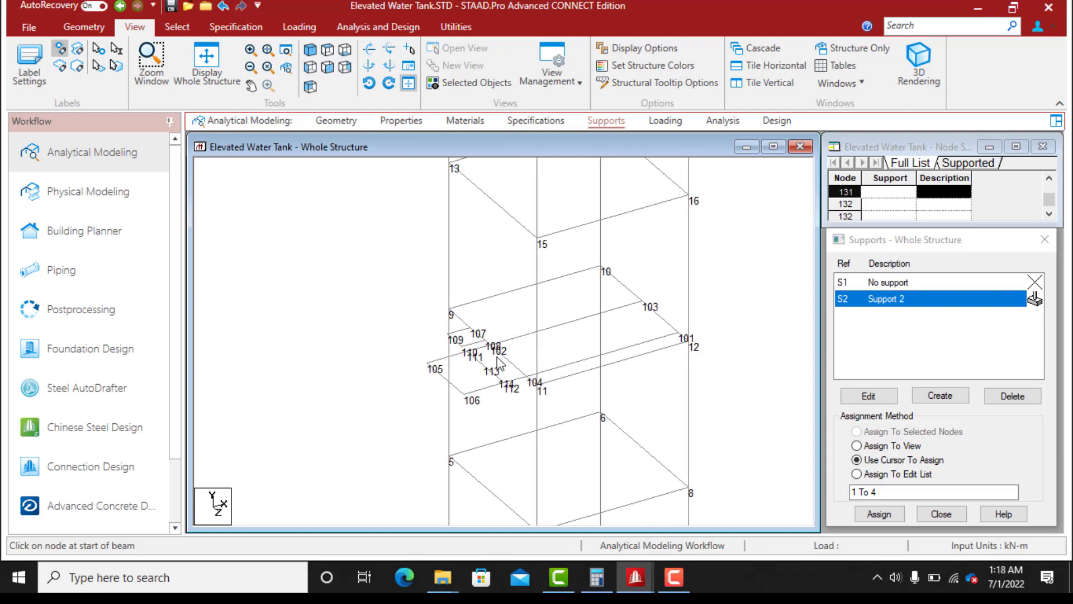
{"action": "scroll", "coordinate": [497, 358], "scroll_direction": "up", "scroll_amount": 1}
{"action": "mouse_move", "coordinate": [497, 357]}
{"action": "middle_mouse_down"}
{"action": "mouse_move", "coordinate": [479, 383]}
{"action": "mouse_move", "coordinate": [499, 314]}
{"action": "mouse_move", "coordinate": [483, 355]}
{"action": "middle_mouse_up"}
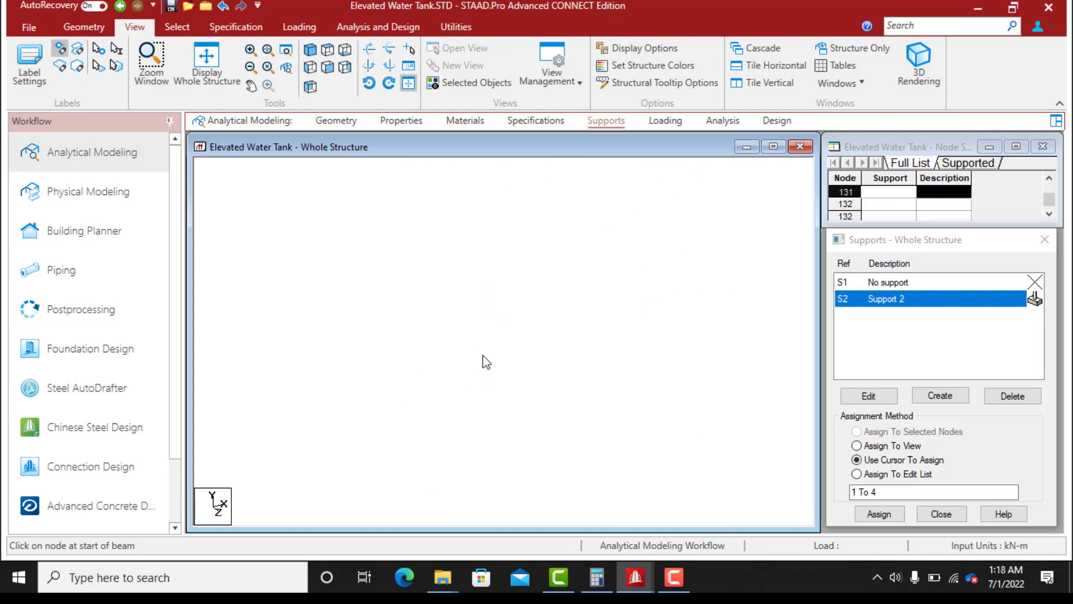
{"action": "scroll", "coordinate": [482, 349], "scroll_direction": "up", "scroll_amount": 1}
{"action": "scroll", "coordinate": [481, 354], "scroll_direction": "down", "scroll_amount": 1}
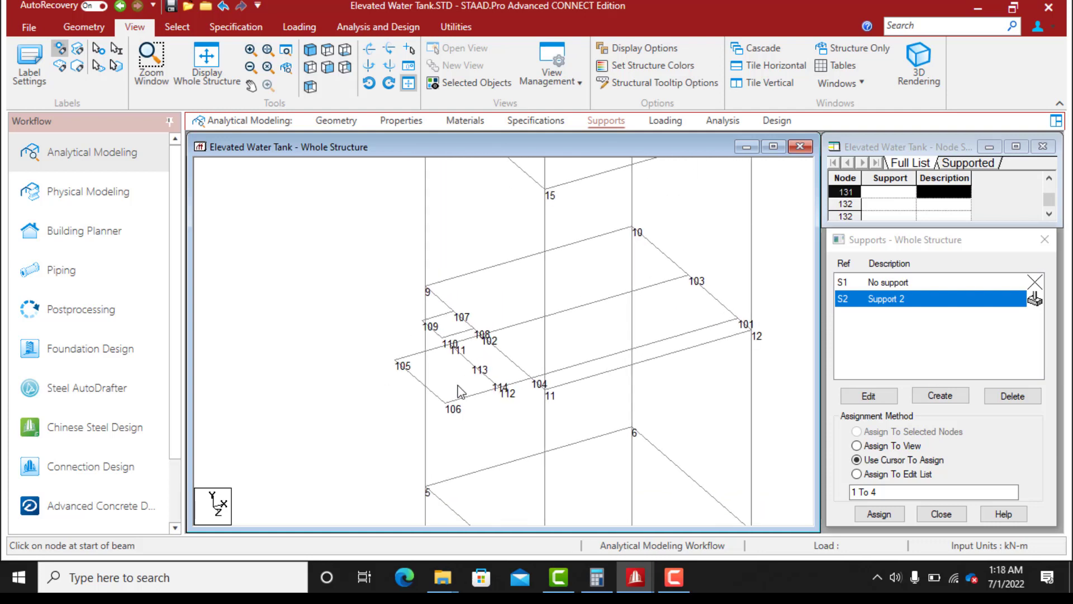
{"action": "scroll", "coordinate": [450, 393], "scroll_direction": "up", "scroll_amount": 1}
{"action": "middle_click_drag", "start_coordinate": [474, 387], "coordinate": [517, 282]}
{"action": "scroll", "coordinate": [498, 291], "scroll_direction": "up", "scroll_amount": 1}
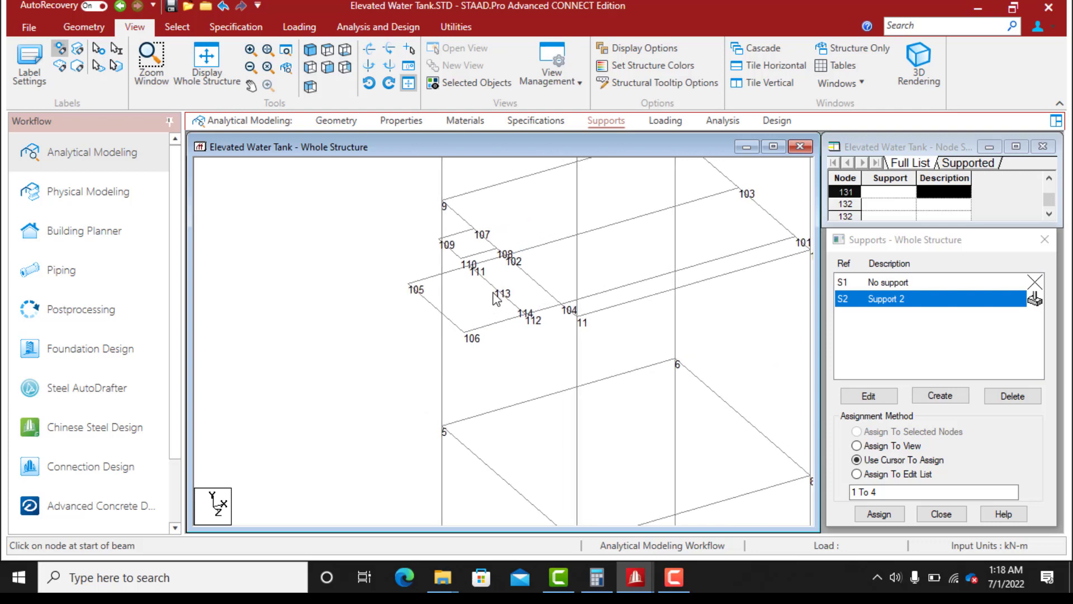
{"action": "scroll", "coordinate": [491, 296], "scroll_direction": "up", "scroll_amount": 3}
{"action": "scroll", "coordinate": [468, 380], "scroll_direction": "up", "scroll_amount": 3}
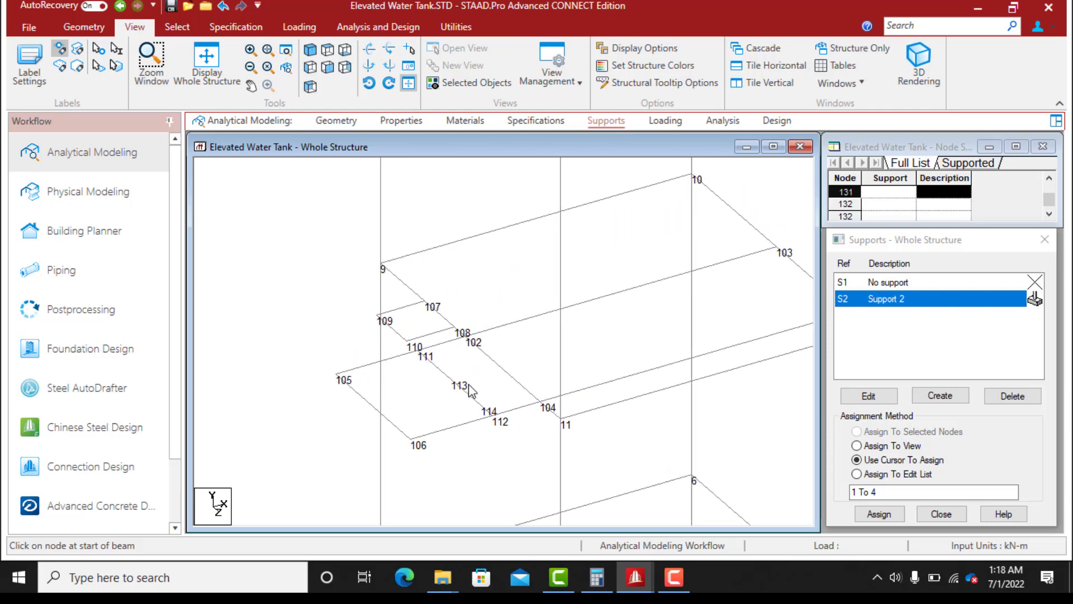
{"action": "middle_click_drag", "start_coordinate": [472, 384], "coordinate": [525, 239]}
{"action": "scroll", "coordinate": [446, 288], "scroll_direction": "up", "scroll_amount": 1}
{"action": "scroll", "coordinate": [447, 294], "scroll_direction": "up", "scroll_amount": 2}
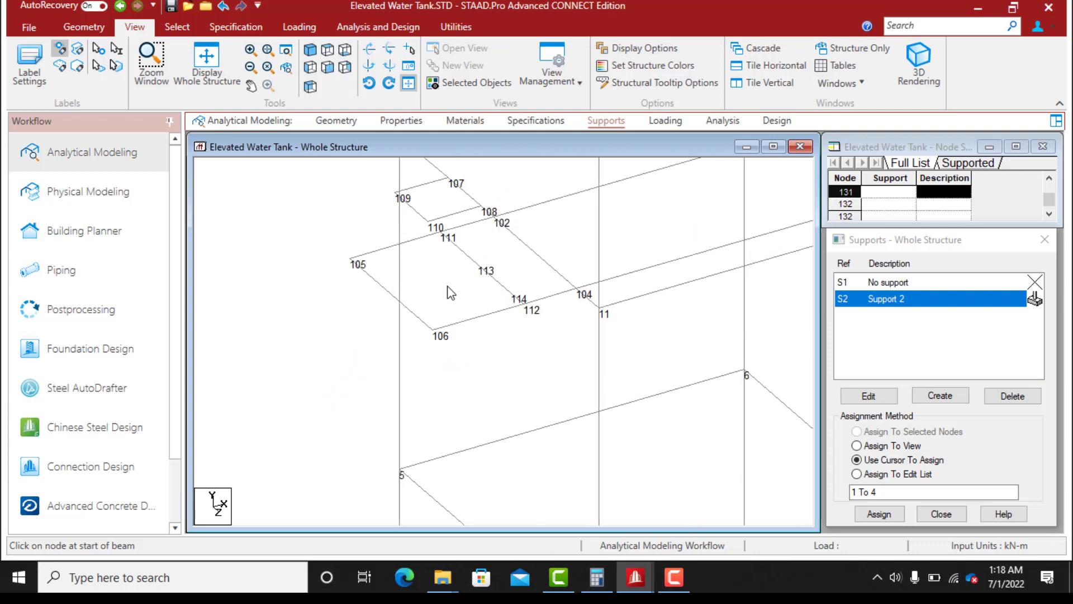
Select the lower platform's corner nodes 105, 102, 104 and 106
{"action": "left_click", "coordinate": [178, 31]}
{"action": "left_click", "coordinate": [23, 51]}
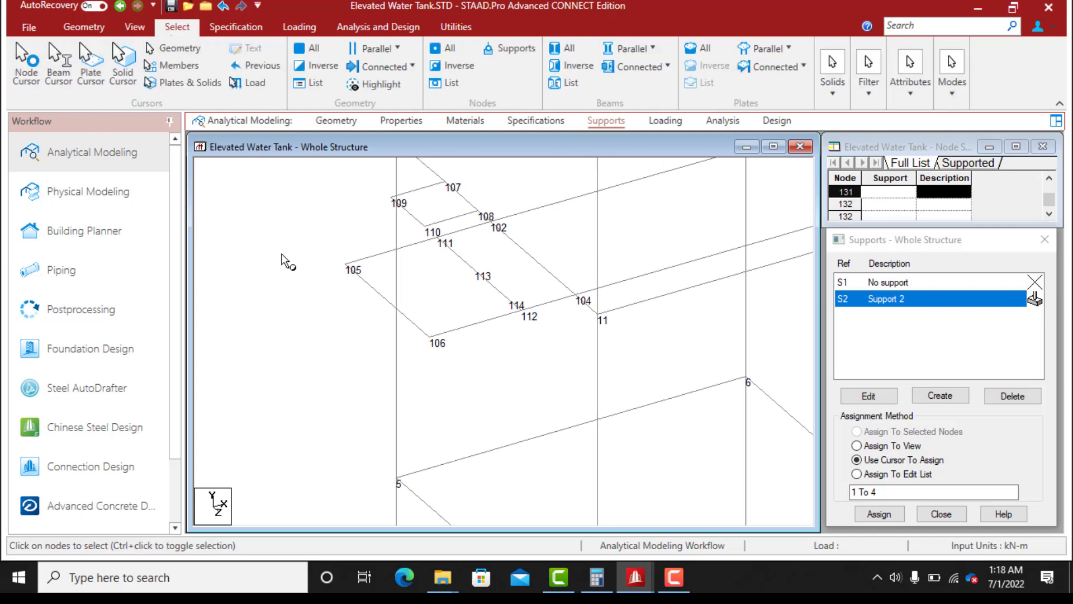
{"action": "left_click", "coordinate": [345, 265]}
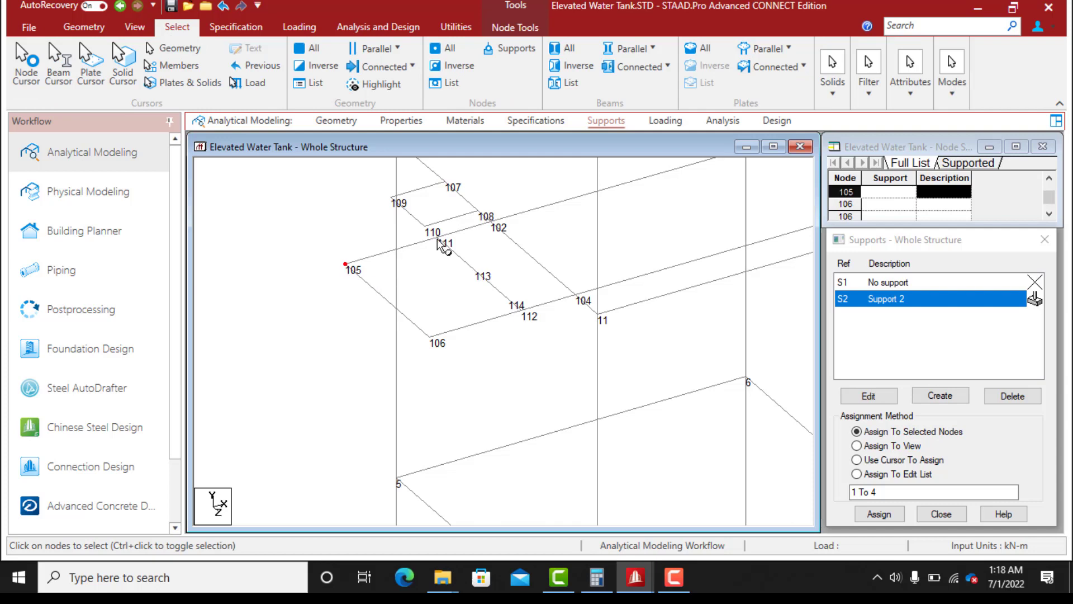
{"action": "left_click", "coordinate": [491, 222], "text": "ctrl"}
{"action": "left_click", "coordinate": [576, 295], "text": "ctrl"}
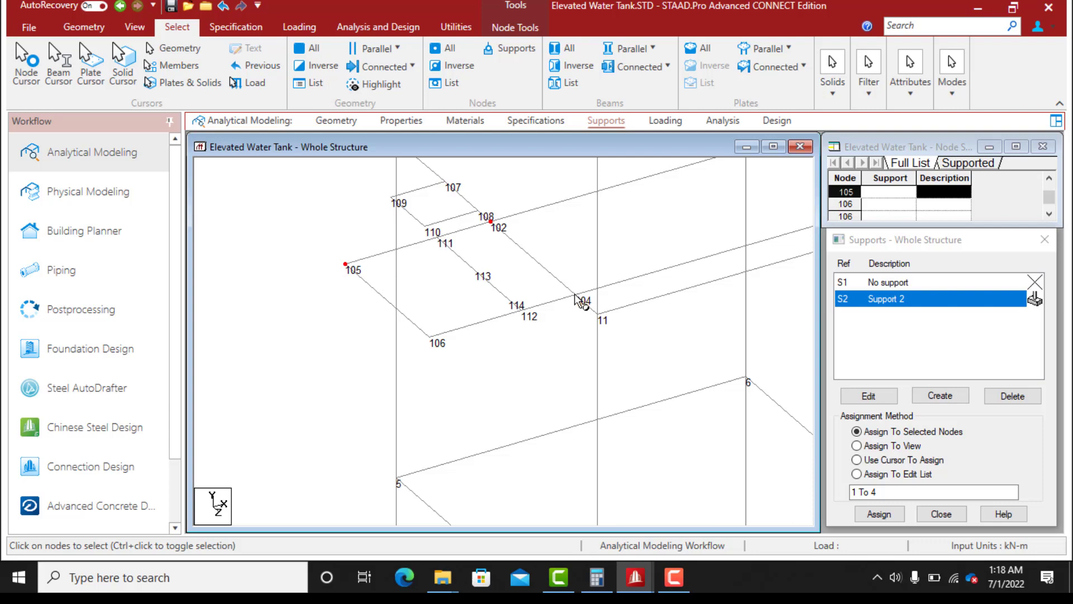
{"action": "left_click", "coordinate": [432, 338], "text": "ctrl"}
{"action": "key", "text": "ctrl+v"}
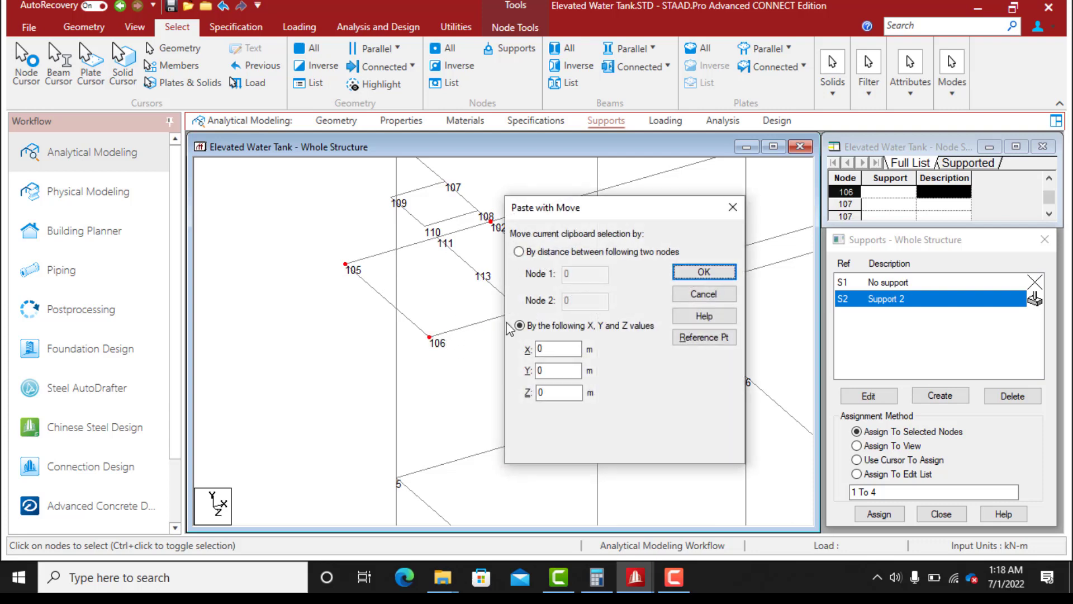
{"action": "left_click", "coordinate": [547, 369]}
{"action": "left_click_drag", "start_coordinate": [548, 370], "coordinate": [522, 375]}
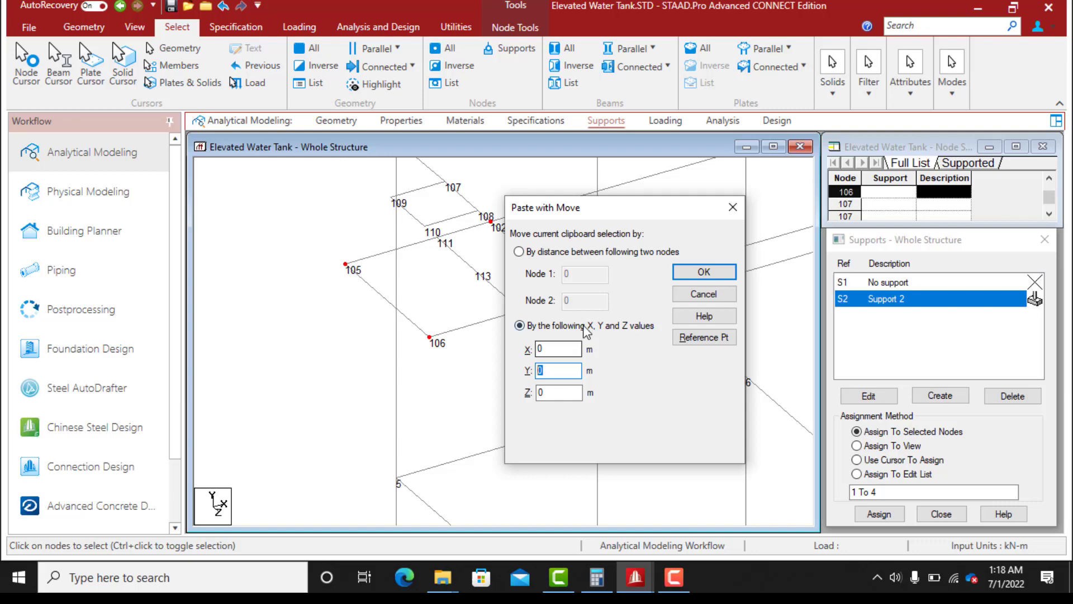
{"action": "left_click", "coordinate": [733, 208]}
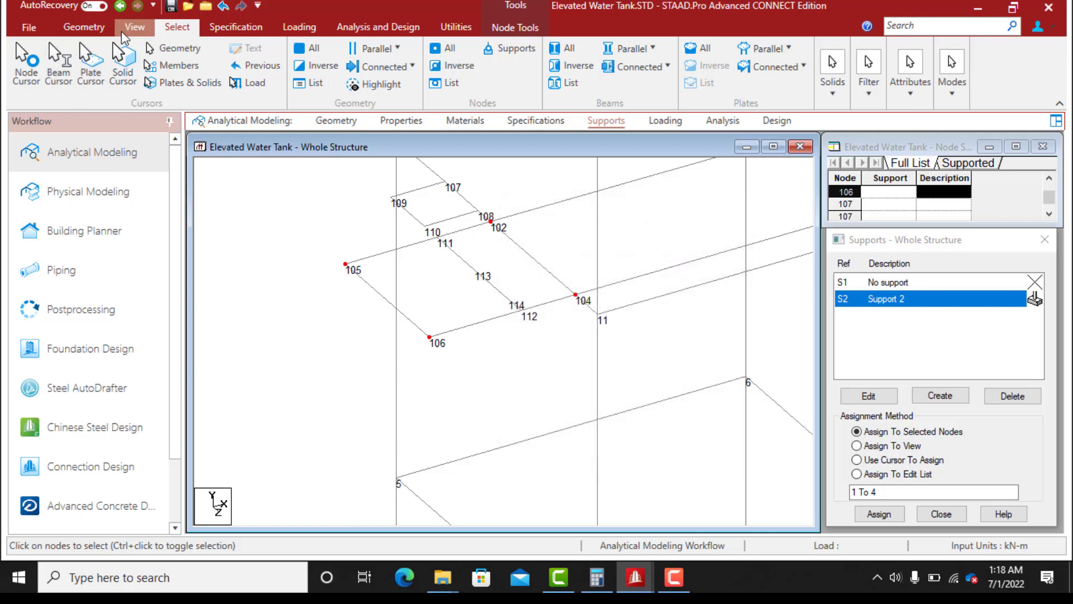
Apply a Translational Repeat to the selected corner nodes in the global Y direction, with 2 steps and linked steps
{"action": "left_click", "coordinate": [85, 27]}
{"action": "left_click", "coordinate": [149, 50]}
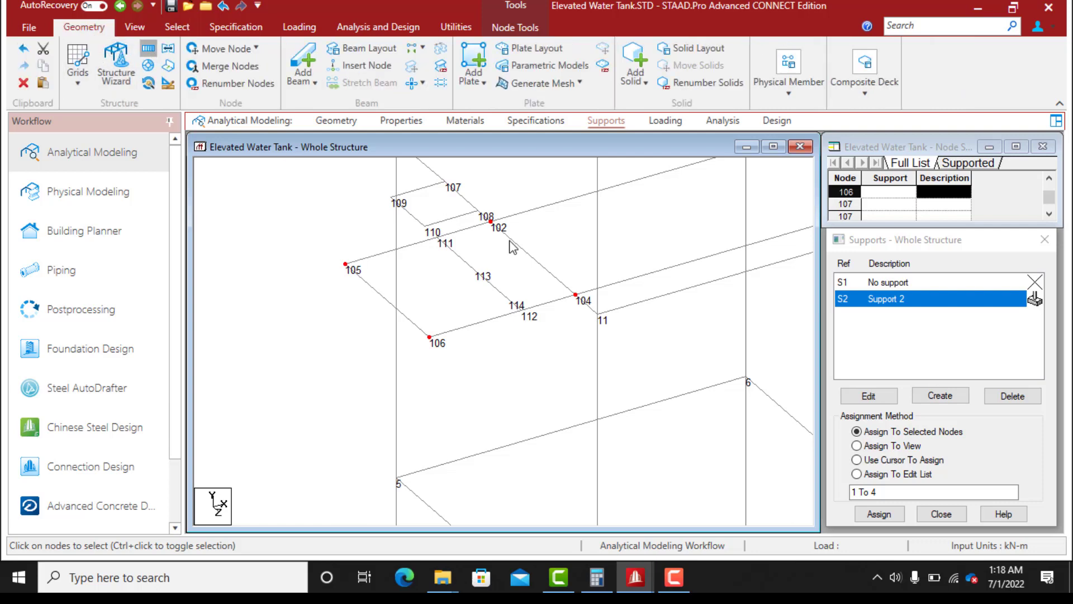
{"action": "left_click_drag", "start_coordinate": [627, 245], "coordinate": [788, 199]}
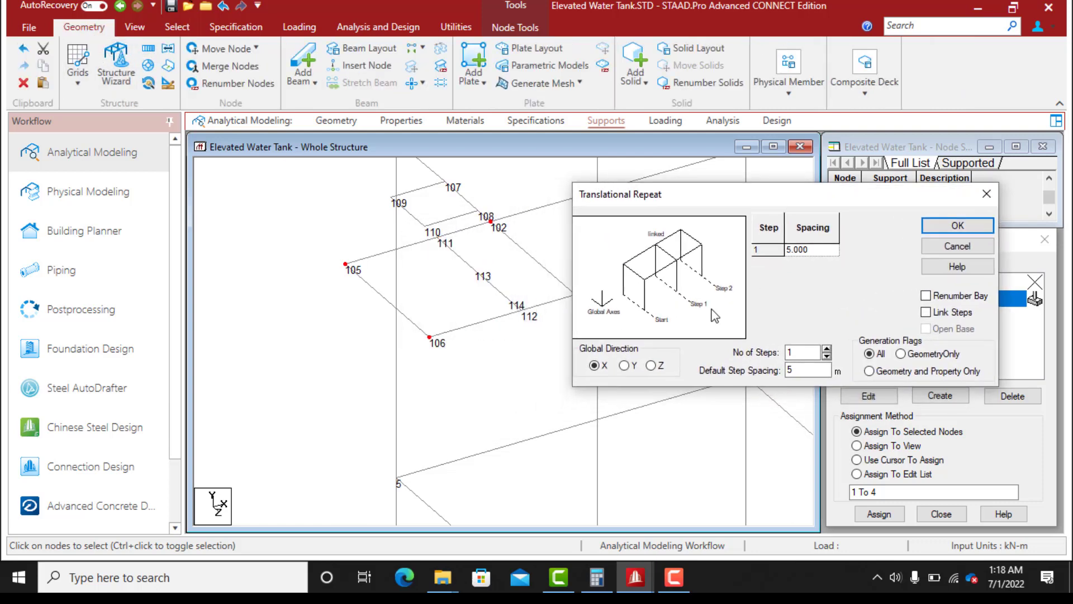
{"action": "left_click", "coordinate": [624, 365]}
{"action": "left_click", "coordinate": [791, 353]}
{"action": "type", "text": "2"}
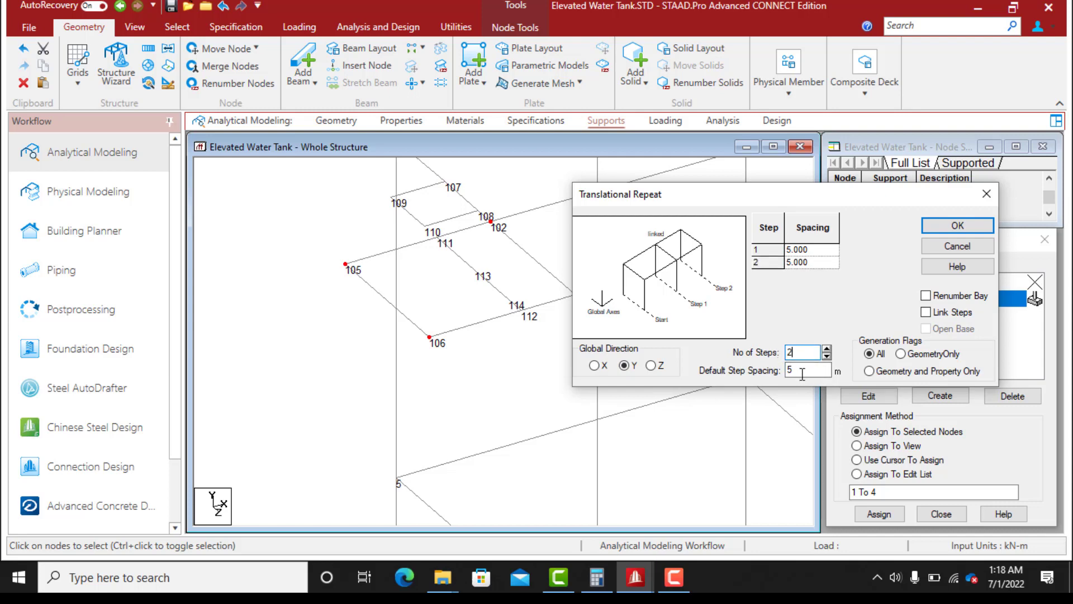
{"action": "left_click", "coordinate": [795, 371]}
{"action": "left_click", "coordinate": [925, 313]}
{"action": "left_click", "coordinate": [958, 226]}
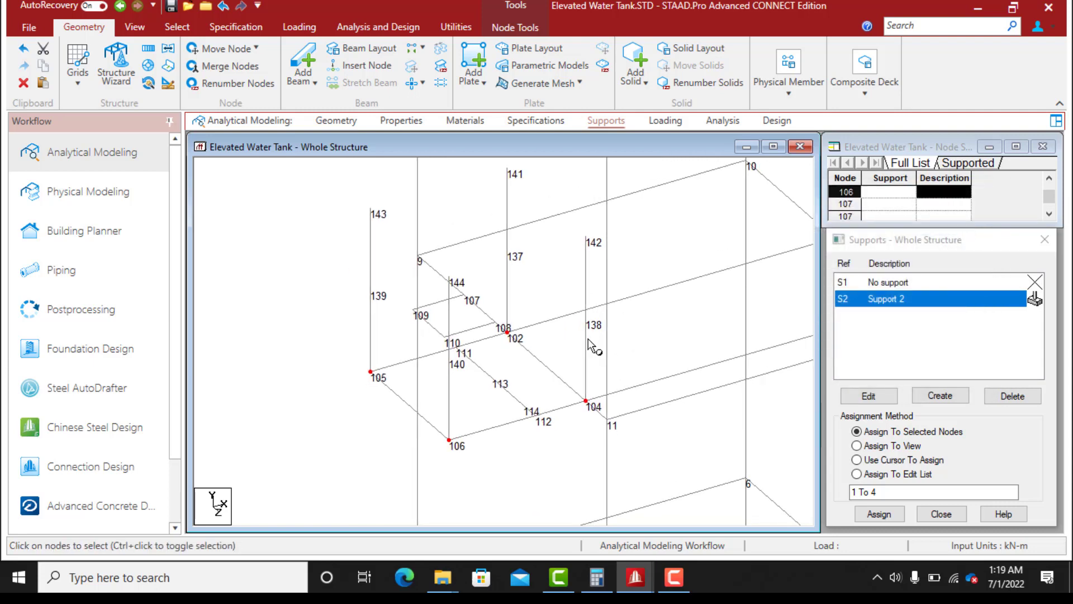
Add beams joining top nodes 143, 141, 142 and 144 into a closed rectangle above the lower platform
{"action": "left_click", "coordinate": [369, 307]}
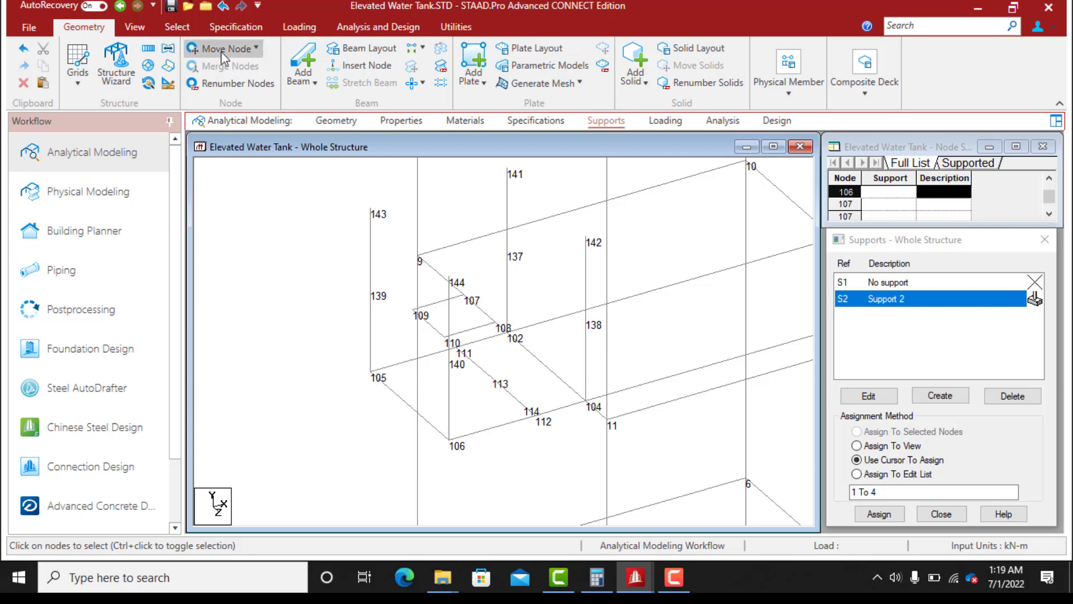
{"action": "left_click", "coordinate": [305, 62]}
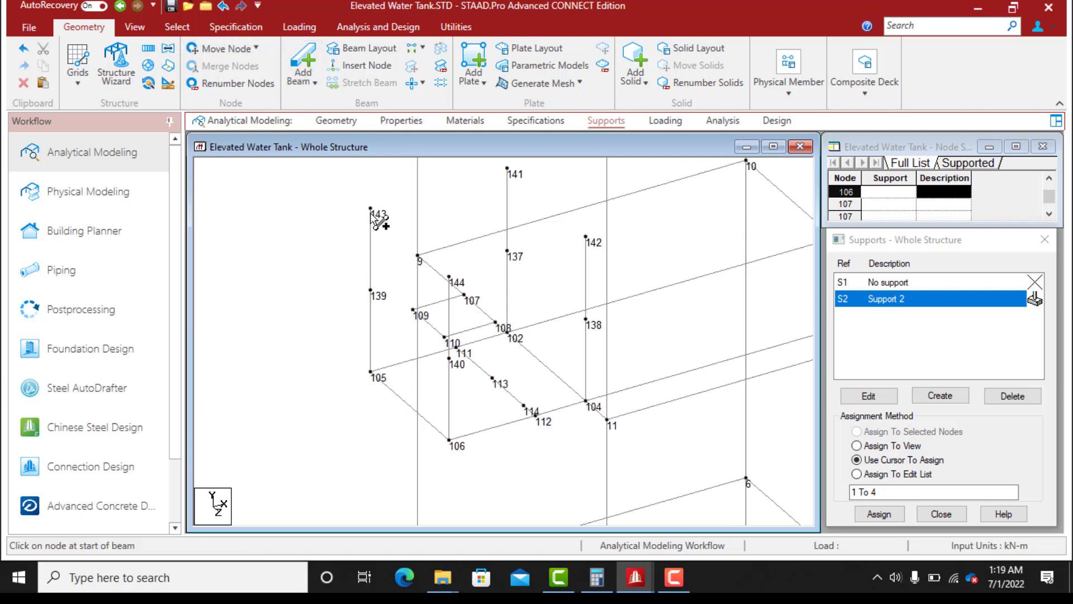
{"action": "mouse_move", "coordinate": [371, 208]}
{"action": "left_mouse_down"}
{"action": "mouse_move", "coordinate": [508, 167]}
{"action": "mouse_move", "coordinate": [590, 240]}
{"action": "mouse_move", "coordinate": [451, 280]}
{"action": "mouse_move", "coordinate": [374, 210]}
{"action": "left_mouse_up"}
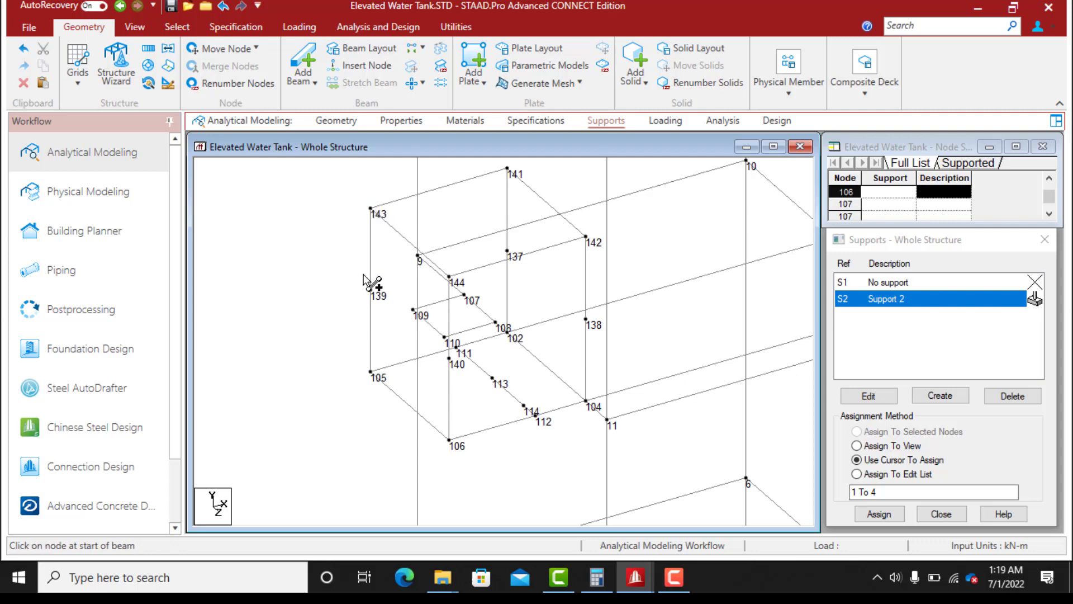
Add mid-height railing beams from node 139 to 140, 140 to 138, and 138 to 137
{"action": "mouse_move", "coordinate": [370, 291]}
{"action": "left_mouse_down"}
{"action": "mouse_move", "coordinate": [405, 286]}
{"action": "mouse_move", "coordinate": [384, 296]}
{"action": "mouse_move", "coordinate": [407, 346]}
{"action": "mouse_move", "coordinate": [449, 359]}
{"action": "left_mouse_up"}
{"action": "scroll", "coordinate": [395, 308], "scroll_direction": "down", "scroll_amount": 6}
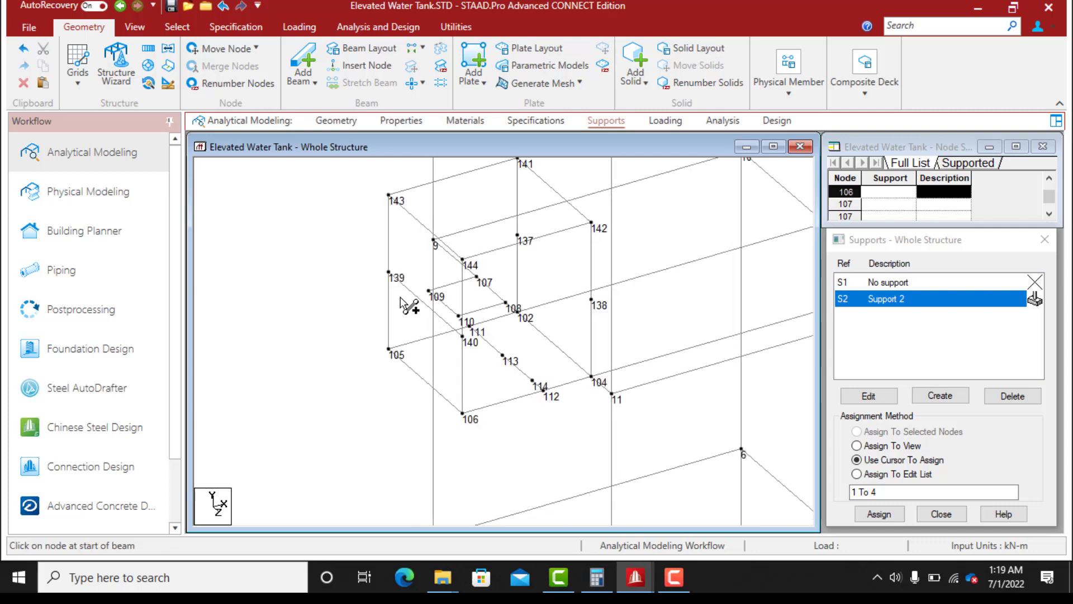
{"action": "middle_click_drag", "start_coordinate": [619, 261], "coordinate": [533, 330]}
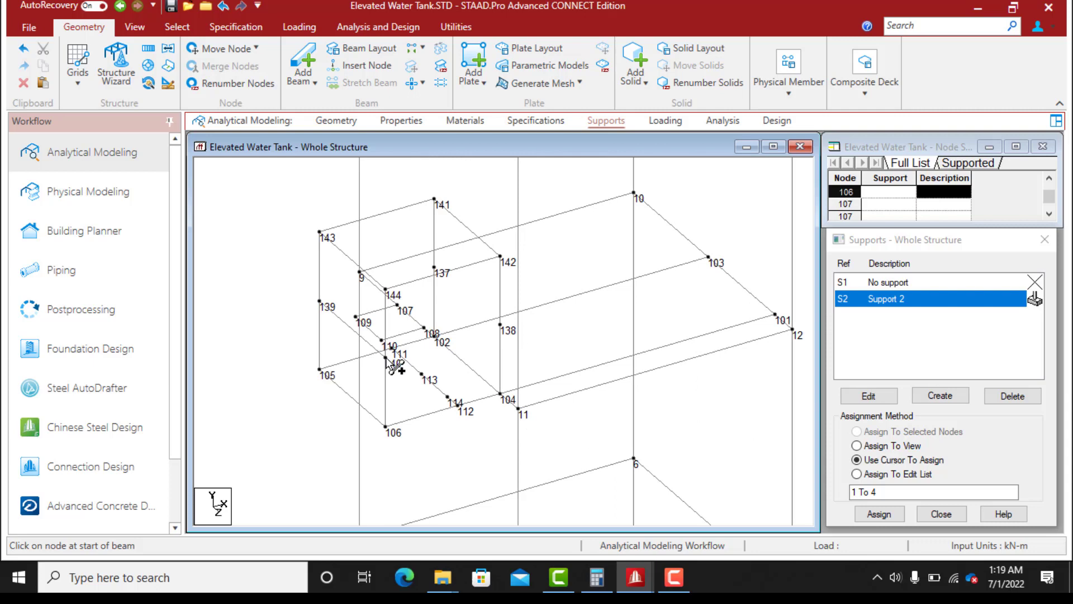
{"action": "left_click_drag", "start_coordinate": [386, 357], "coordinate": [433, 269]}
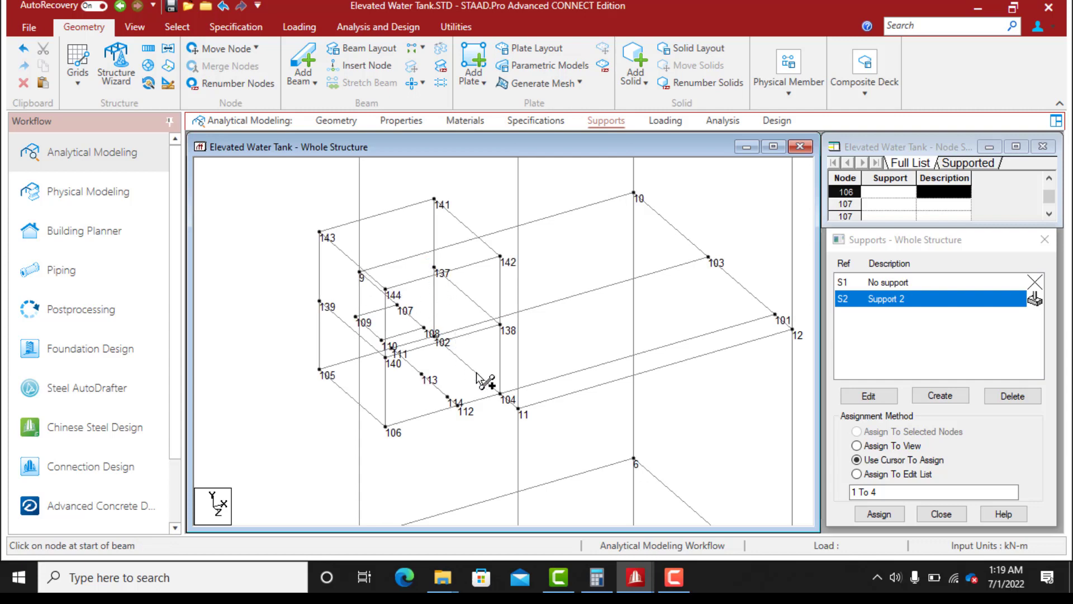
Examine the whole water tank structure, including both railing frames, the top platform and the base supports
{"action": "scroll", "coordinate": [482, 347], "scroll_direction": "down", "scroll_amount": 7}
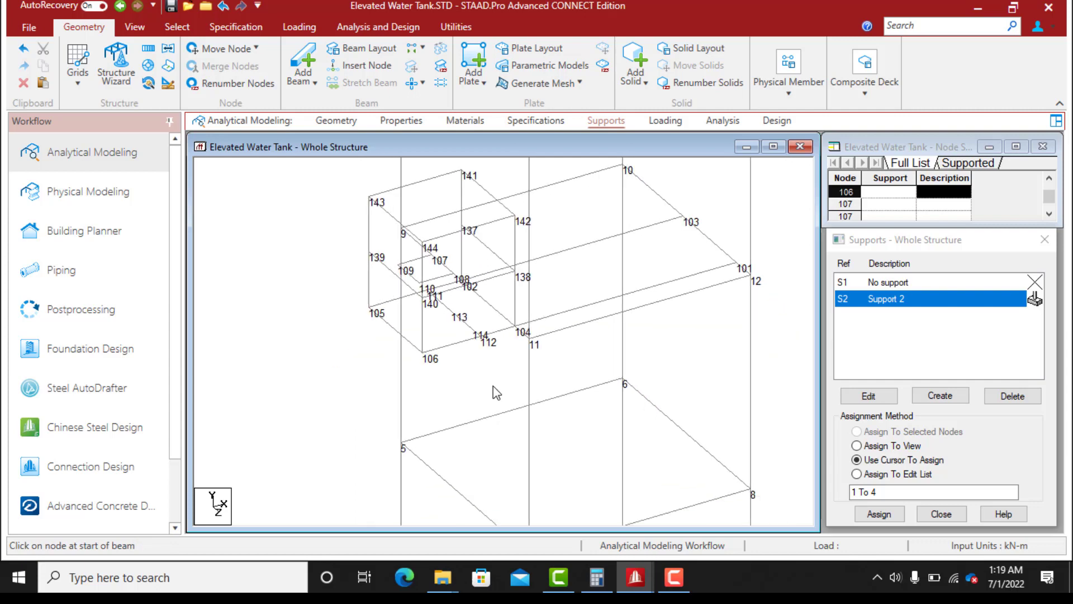
{"action": "middle_click_drag", "start_coordinate": [561, 294], "coordinate": [529, 351]}
{"action": "scroll", "coordinate": [529, 352], "scroll_direction": "down", "scroll_amount": 6}
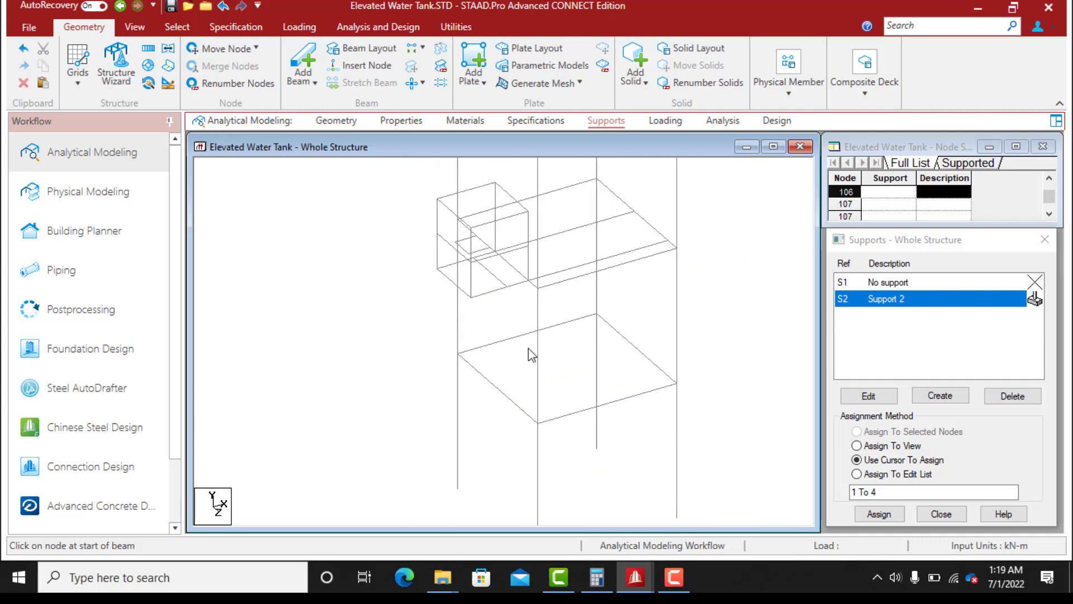
{"action": "middle_click_drag", "start_coordinate": [627, 271], "coordinate": [628, 345]}
{"action": "scroll", "coordinate": [599, 360], "scroll_direction": "down", "scroll_amount": 5}
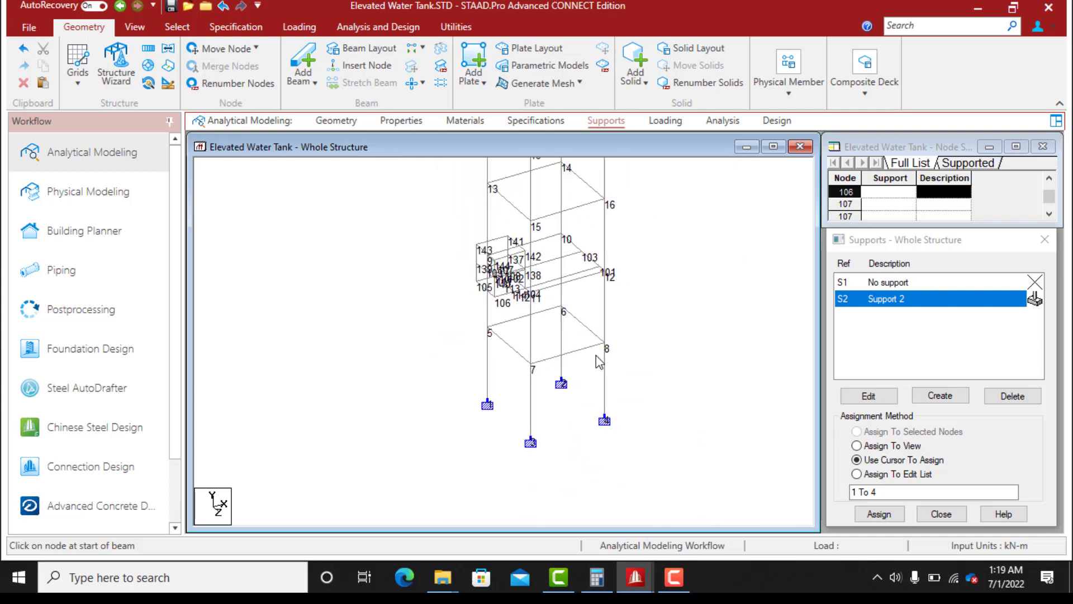
{"action": "middle_click_drag", "start_coordinate": [621, 262], "coordinate": [578, 327]}
{"action": "scroll", "coordinate": [553, 304], "scroll_direction": "down", "scroll_amount": 2}
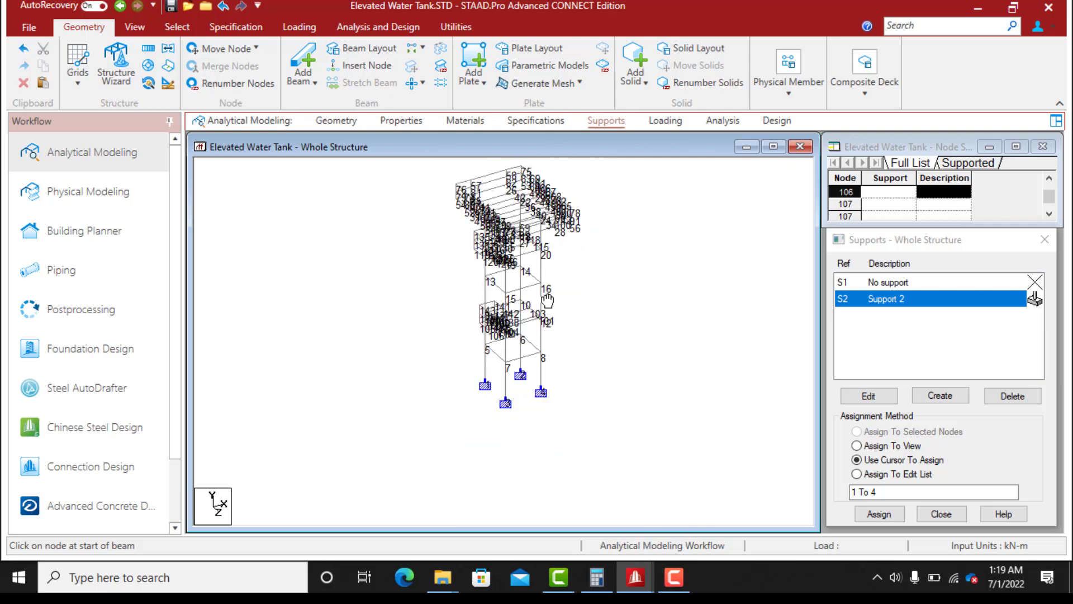
{"action": "scroll", "coordinate": [618, 339], "scroll_direction": "up", "scroll_amount": 3}
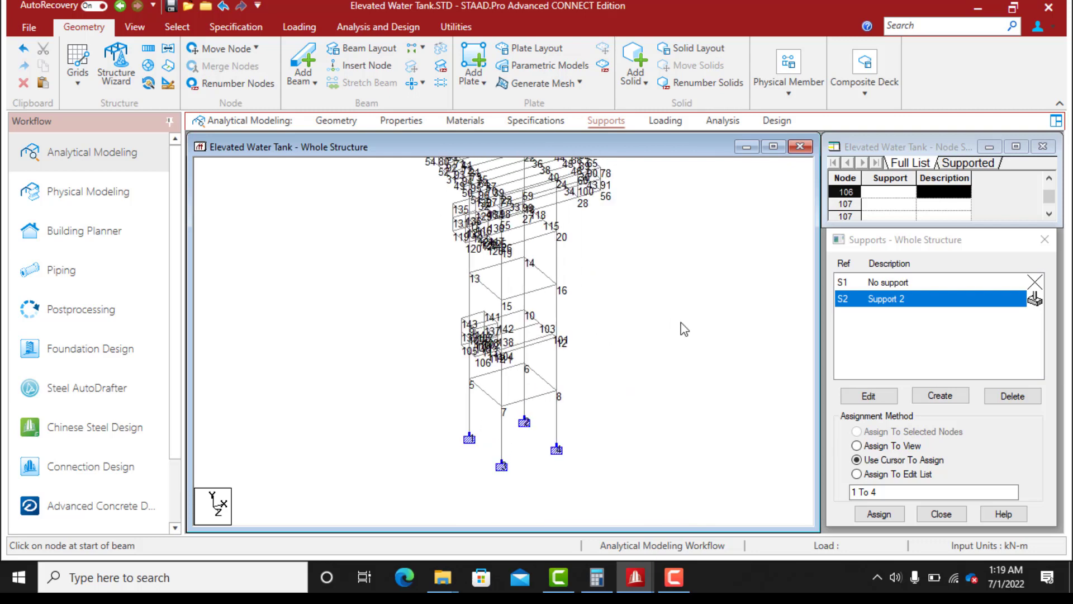
{"action": "scroll", "coordinate": [692, 339], "scroll_direction": "down", "scroll_amount": 2}
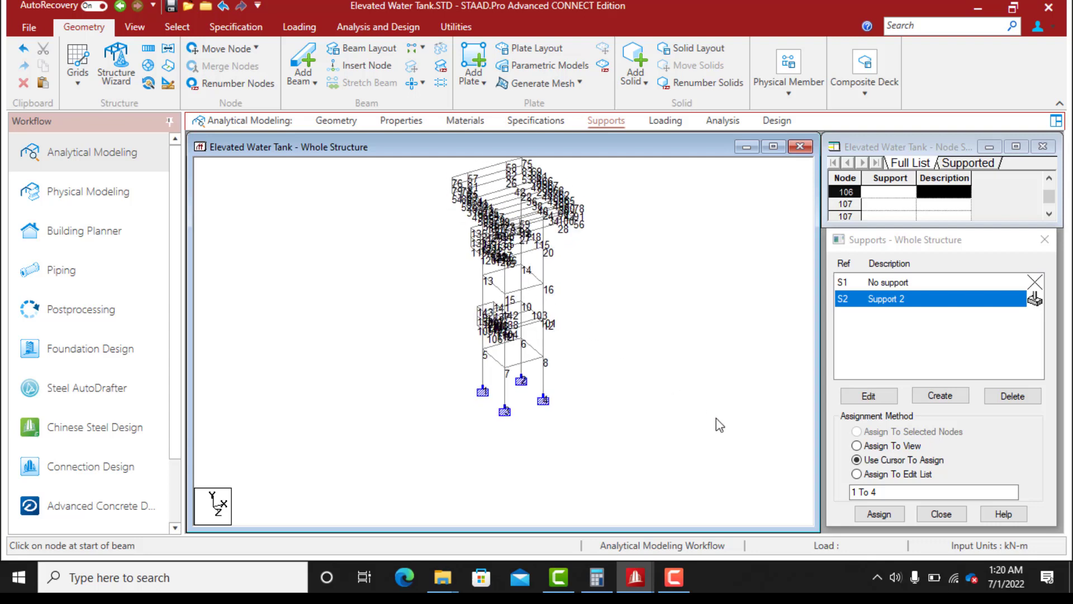
{"action": "scroll", "coordinate": [603, 370], "scroll_direction": "down", "scroll_amount": 2}
{"action": "scroll", "coordinate": [521, 198], "scroll_direction": "up", "scroll_amount": 1}
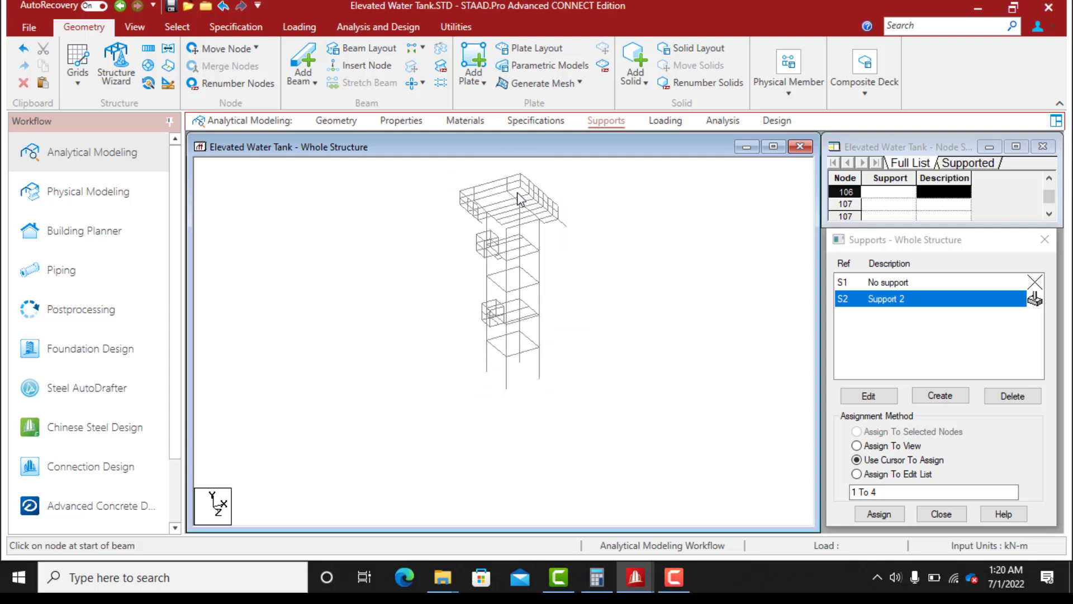
{"action": "scroll", "coordinate": [639, 316], "scroll_direction": "down", "scroll_amount": 1}
{"action": "scroll", "coordinate": [644, 324], "scroll_direction": "up", "scroll_amount": 2}
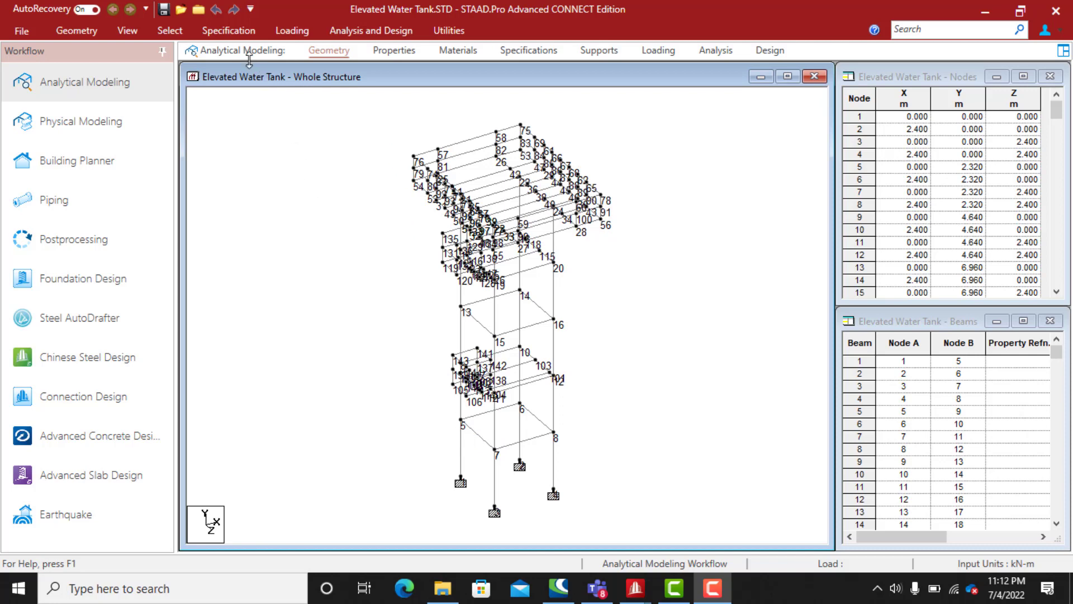
Insert a node into the lower beam between nodes 5 and 7, at a distance of 0.58 m from node 5
{"action": "left_click", "coordinate": [128, 30]}
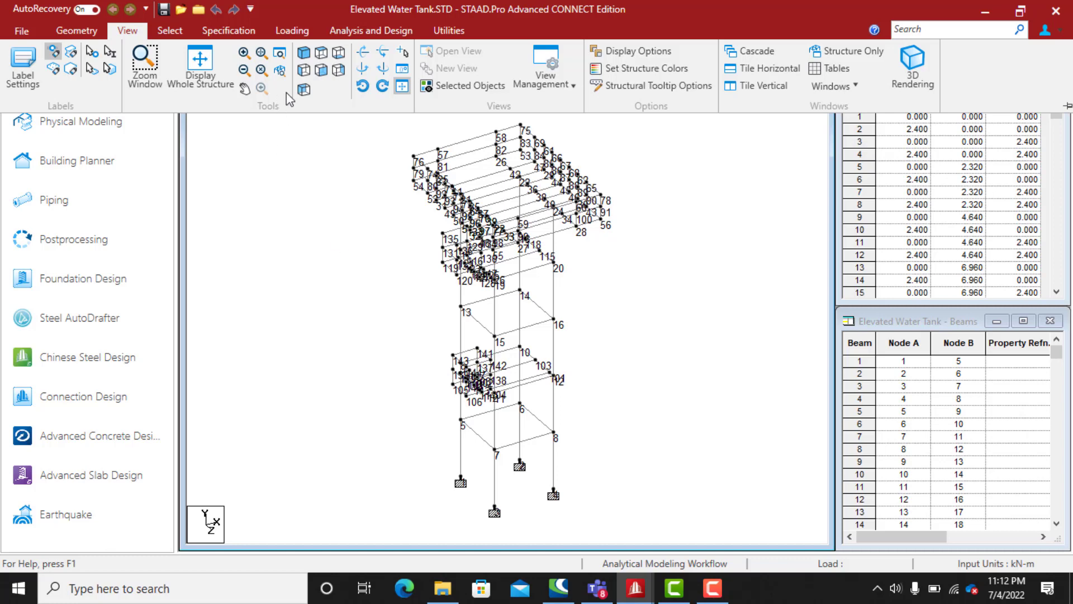
{"action": "left_click", "coordinate": [320, 70]}
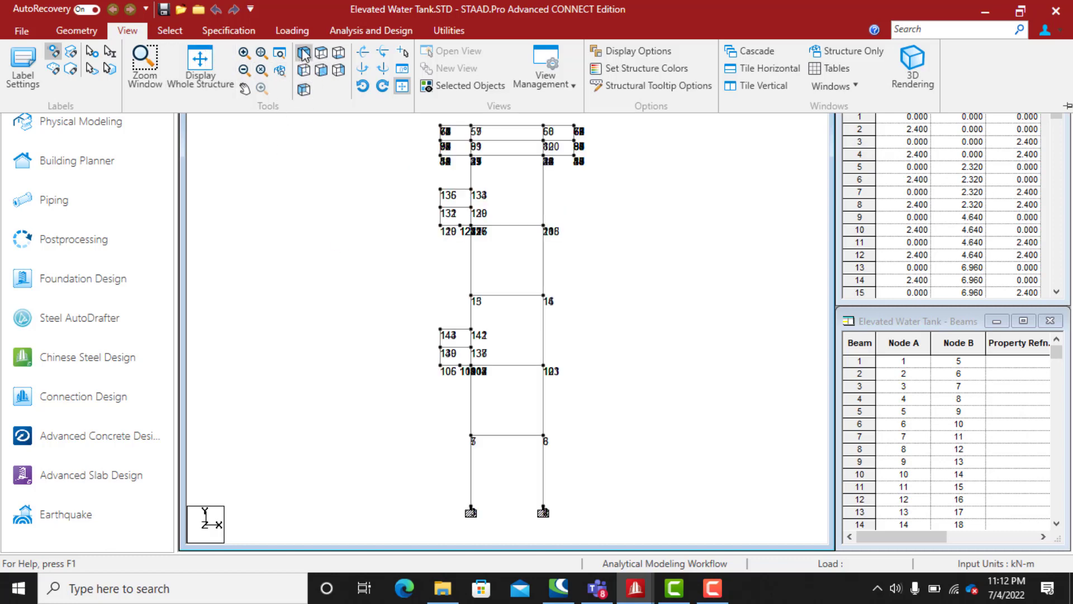
{"action": "left_click", "coordinate": [303, 54]}
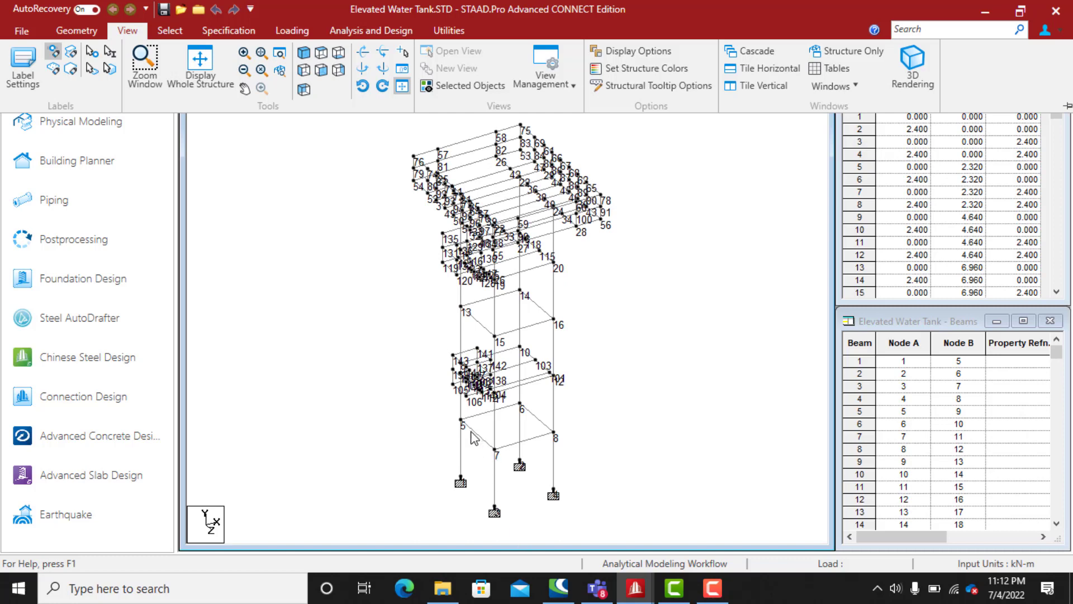
{"action": "left_click", "coordinate": [471, 430]}
{"action": "left_click", "coordinate": [473, 433]}
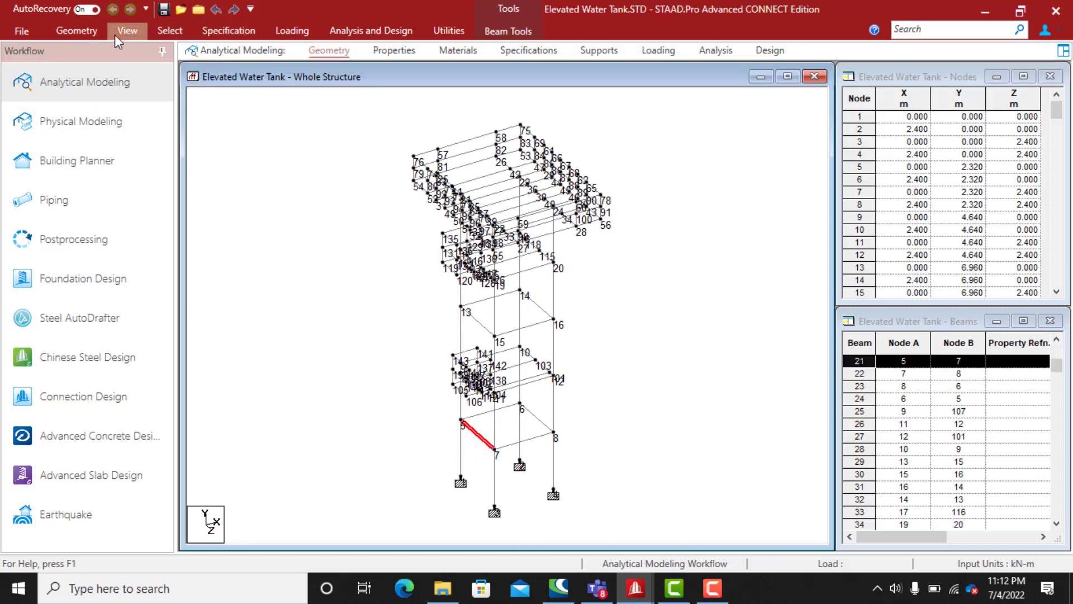
{"action": "left_click", "coordinate": [83, 30]}
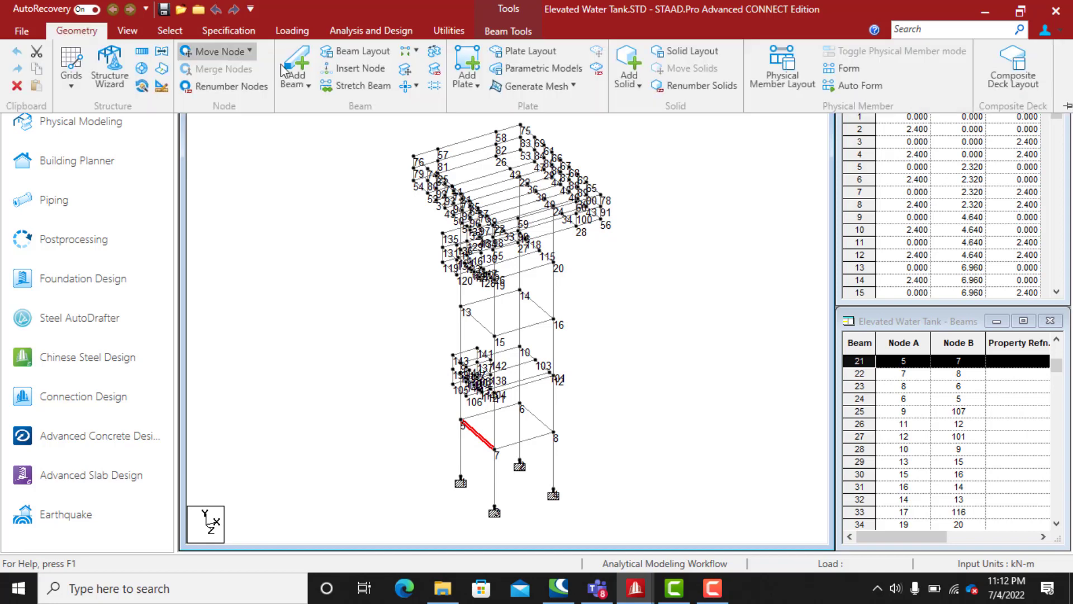
{"action": "left_click", "coordinate": [361, 70]}
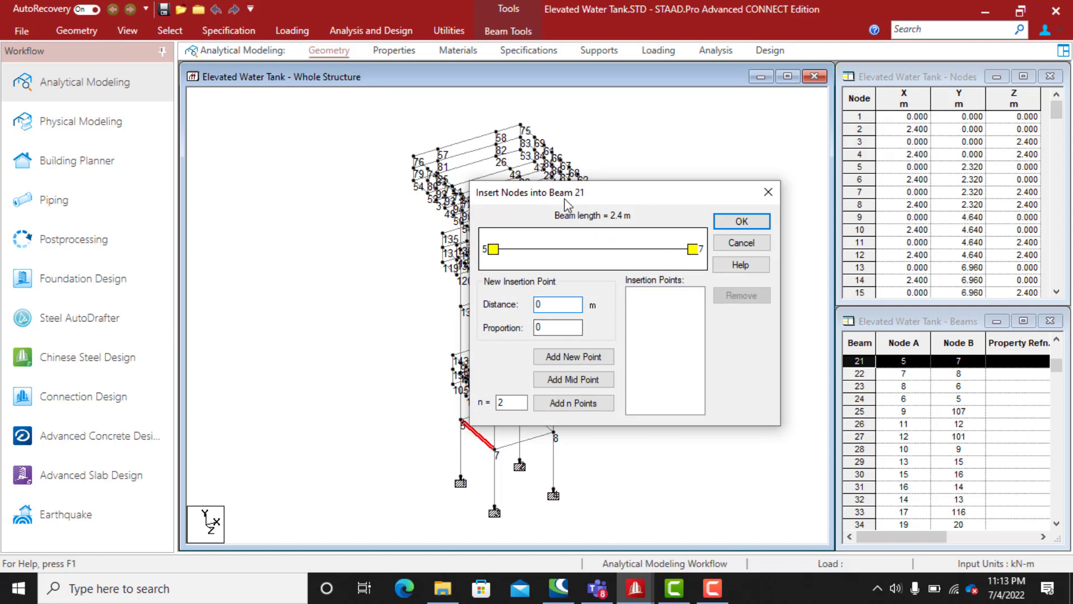
{"action": "left_click_drag", "start_coordinate": [565, 201], "coordinate": [725, 211]}
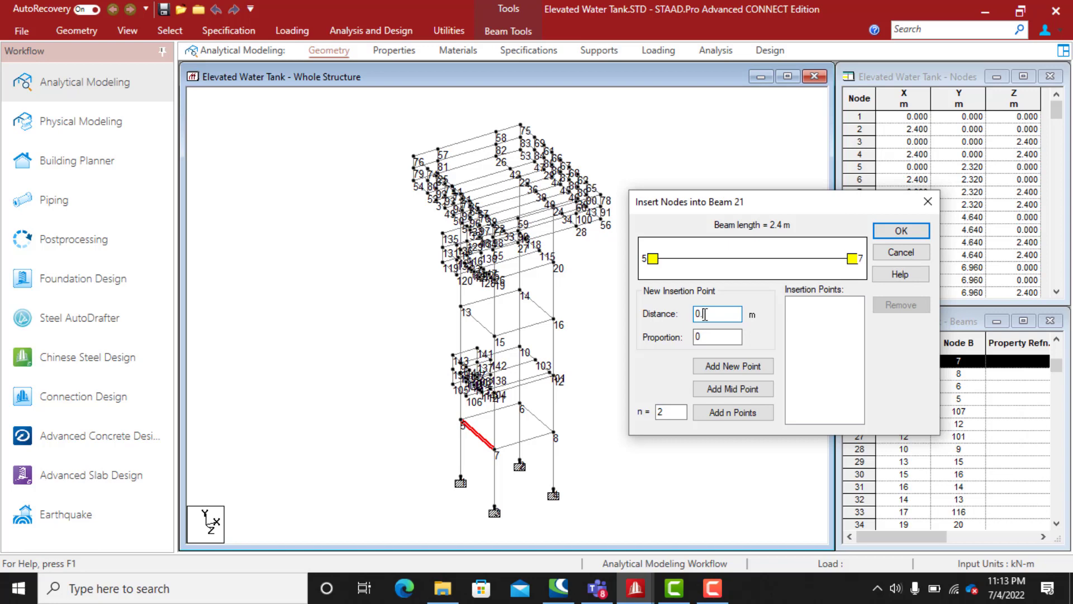
{"action": "type", "text": "58"}
{"action": "left_click", "coordinate": [725, 368]}
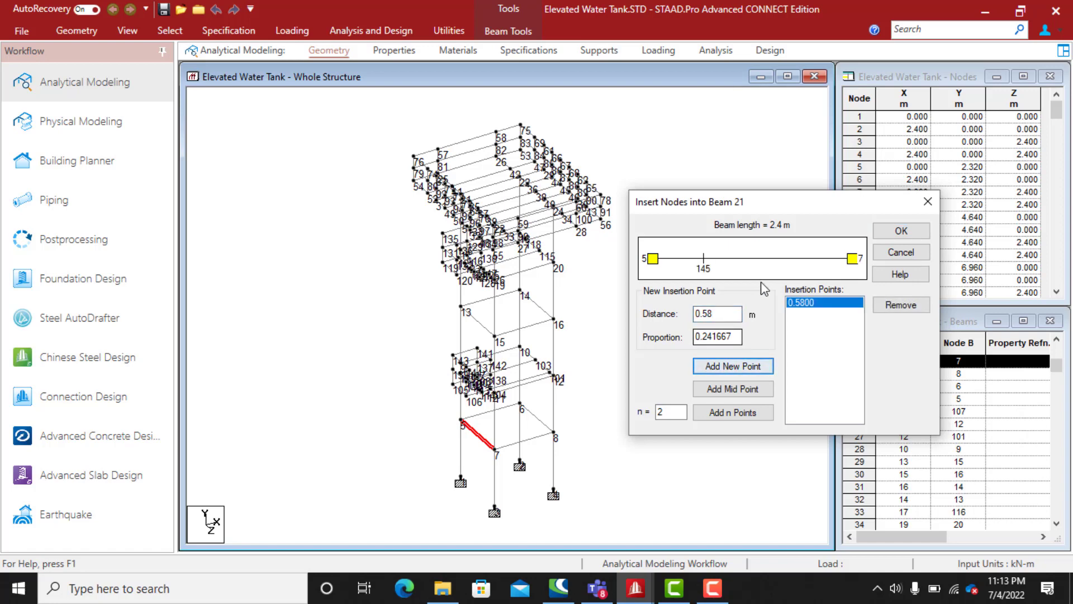
{"action": "left_click", "coordinate": [901, 231]}
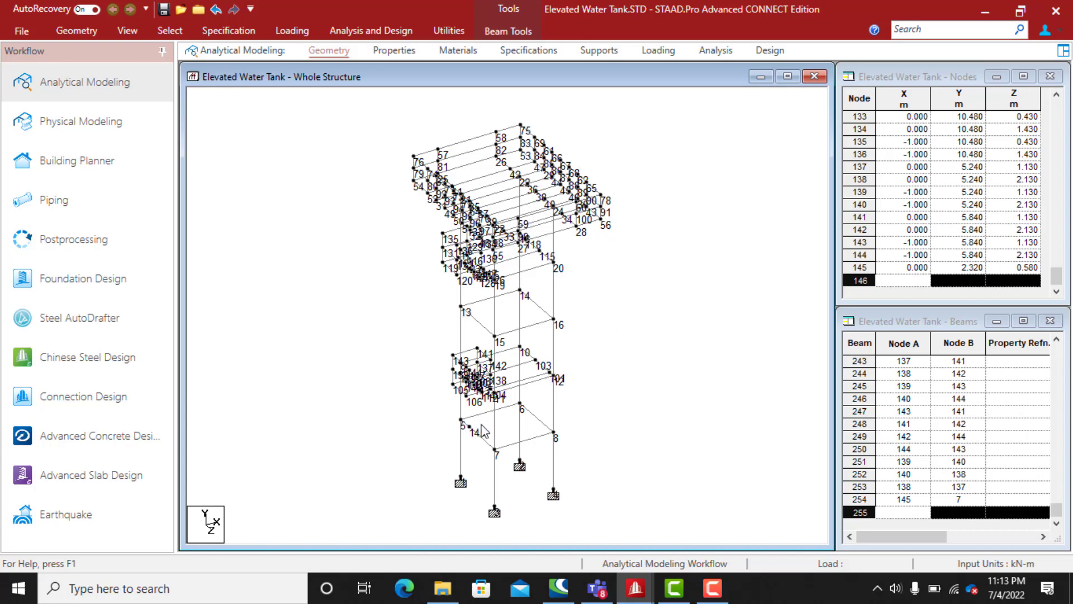
Insert a node into the beam between nodes 145 and 7, at a distance of 0.4 m from node 145
{"action": "left_click", "coordinate": [488, 444]}
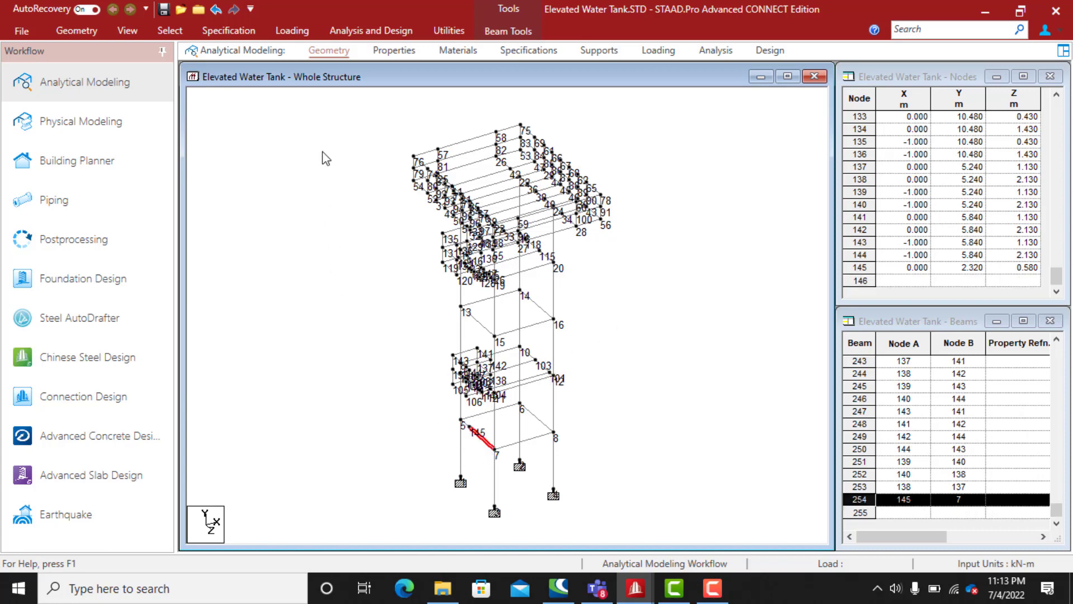
{"action": "left_click", "coordinate": [103, 32]}
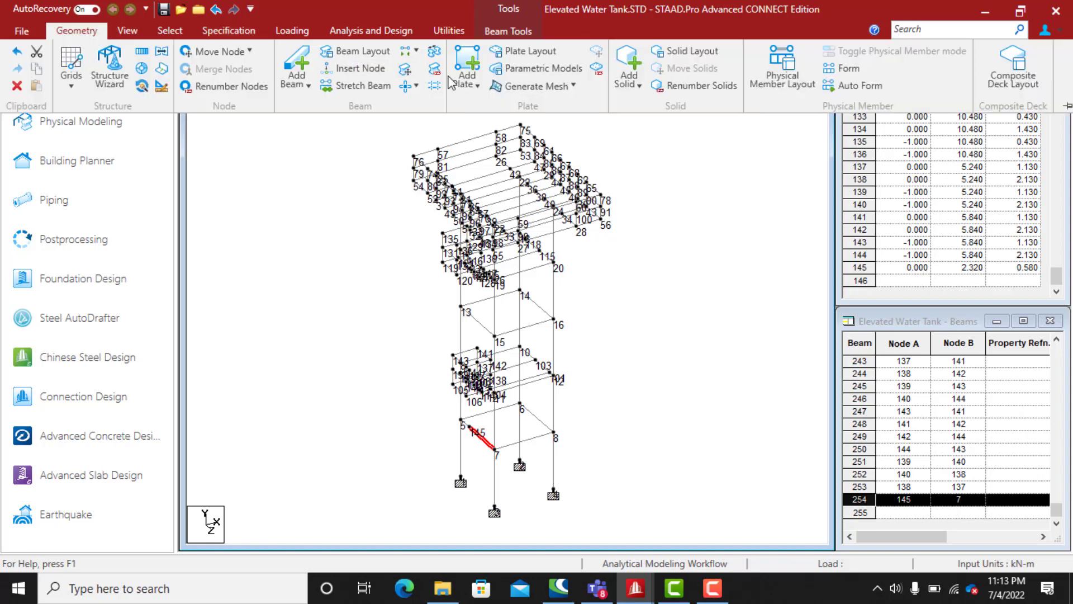
{"action": "left_click", "coordinate": [394, 94]}
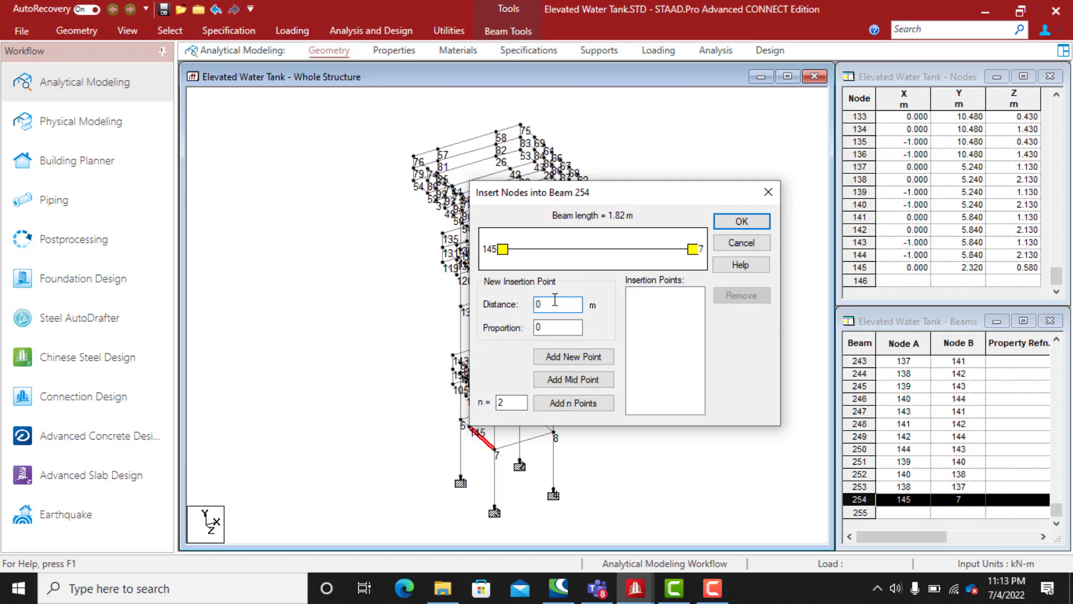
{"action": "type", "text": "4"}
{"action": "left_click", "coordinate": [571, 356]}
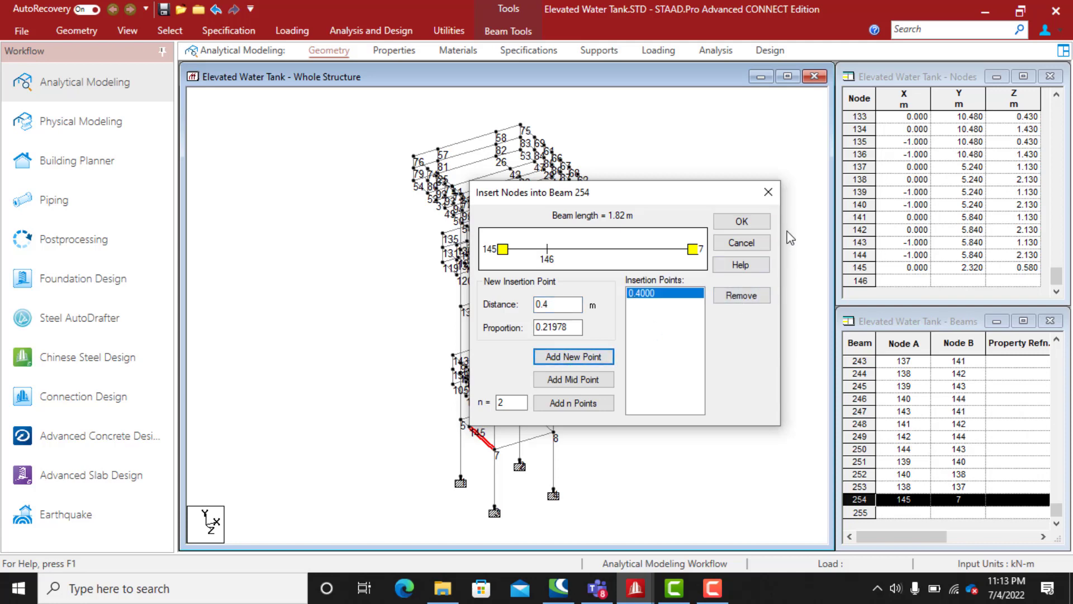
{"action": "left_click", "coordinate": [742, 222]}
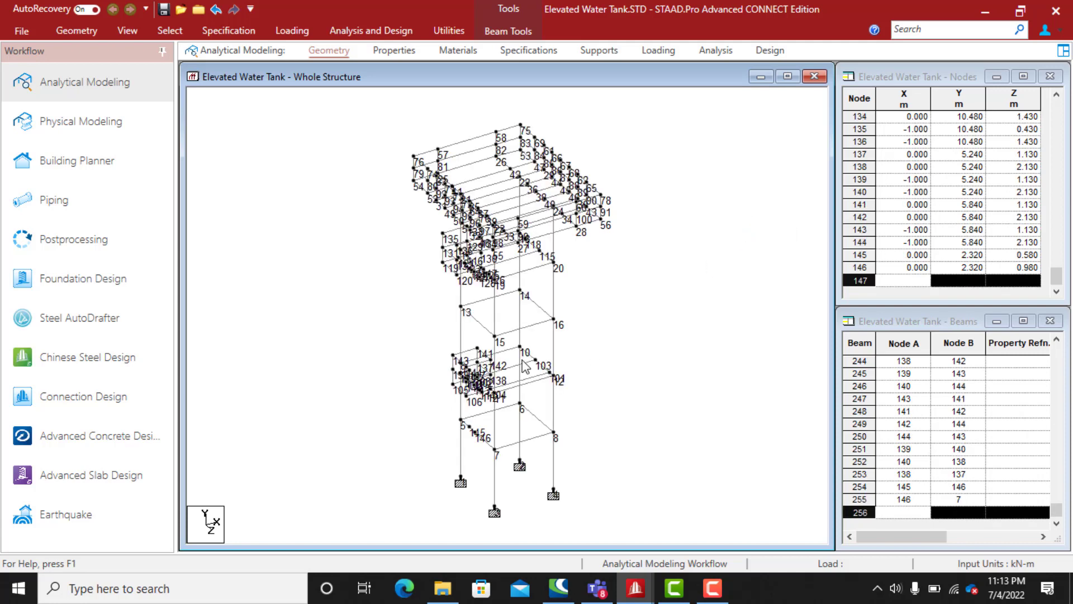
Examine the two inserted nodes on the beam between nodes 5 and 7 near the base of the tower
{"action": "scroll", "coordinate": [475, 462], "scroll_direction": "up", "scroll_amount": 4}
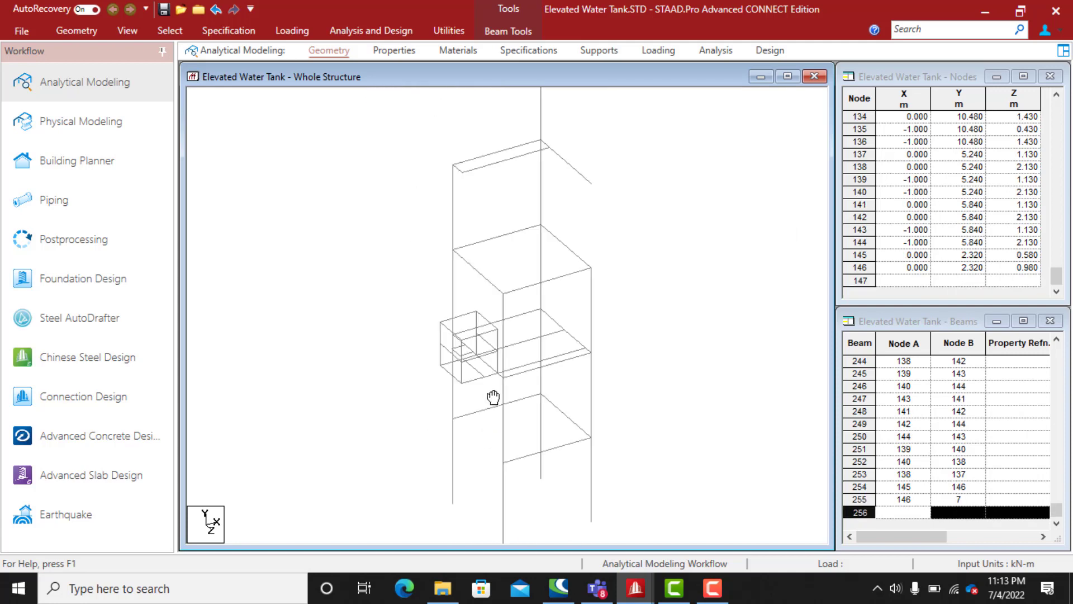
{"action": "scroll", "coordinate": [491, 400], "scroll_direction": "down", "scroll_amount": 2}
{"action": "scroll", "coordinate": [484, 380], "scroll_direction": "up", "scroll_amount": 4}
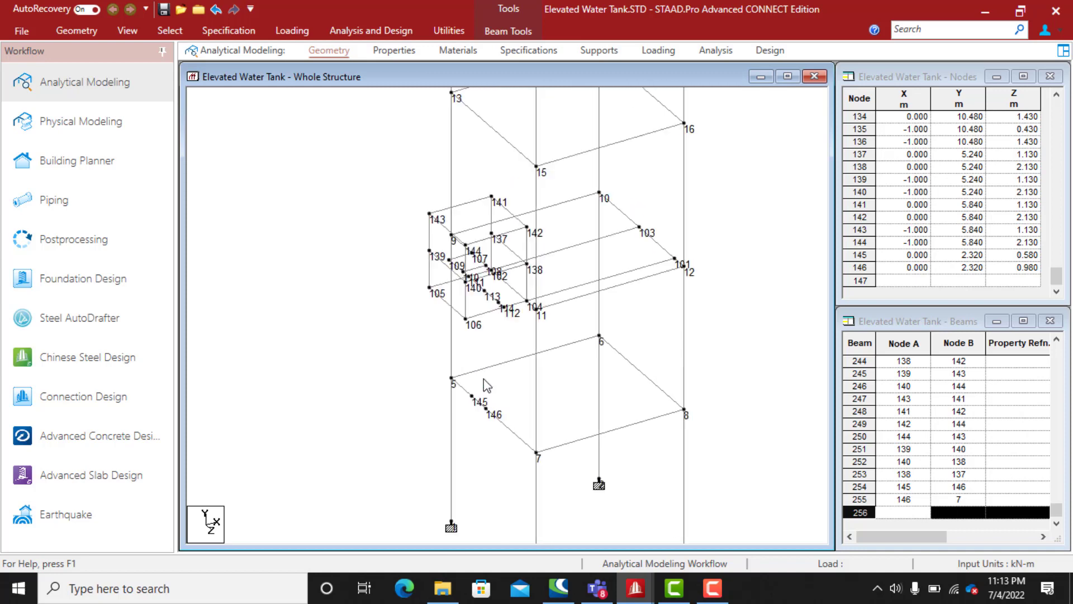
{"action": "scroll", "coordinate": [539, 288], "scroll_direction": "up", "scroll_amount": 3}
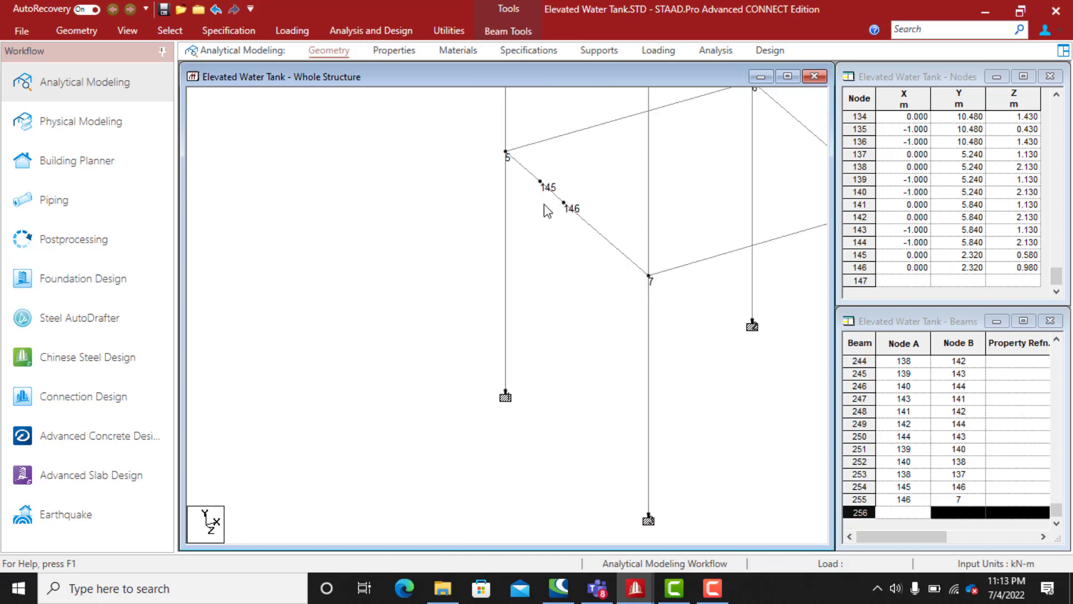
{"action": "scroll", "coordinate": [548, 209], "scroll_direction": "up", "scroll_amount": 5}
{"action": "scroll", "coordinate": [493, 323], "scroll_direction": "up", "scroll_amount": 1}
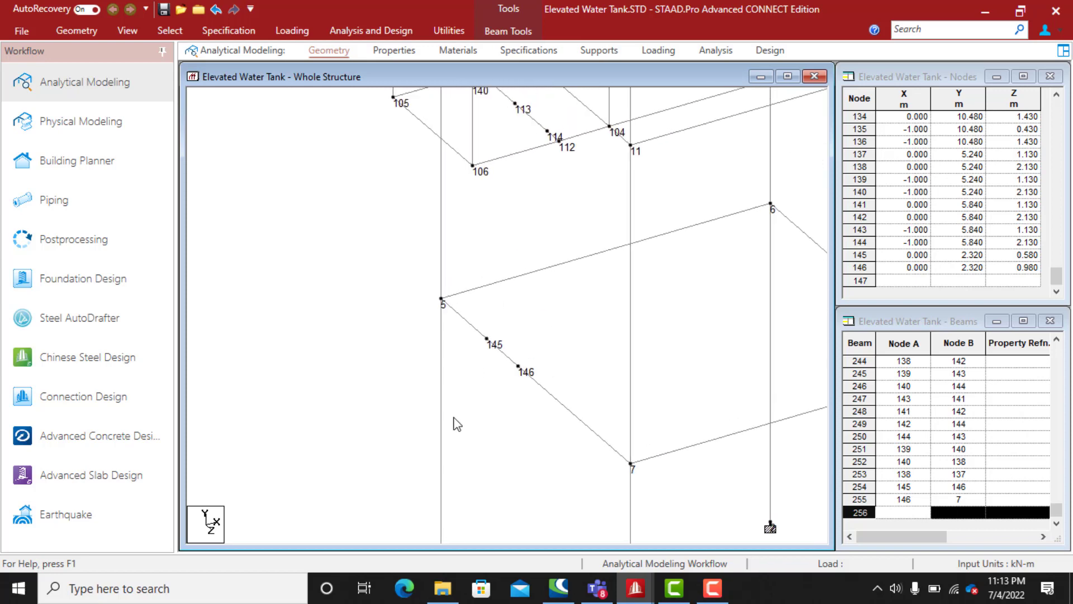
{"action": "middle_click_drag", "start_coordinate": [483, 405], "coordinate": [540, 298]}
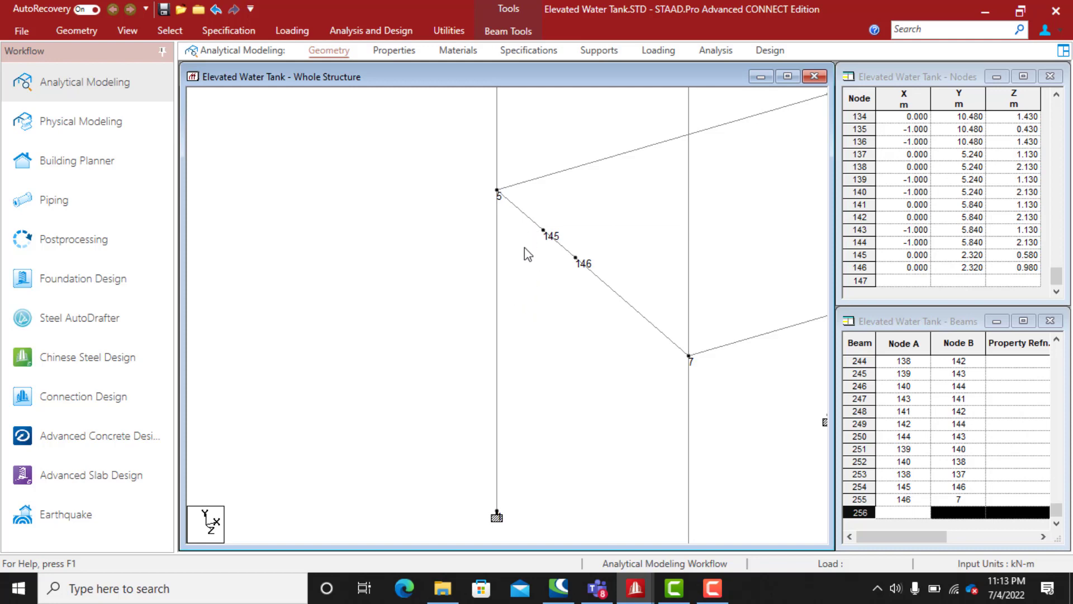
{"action": "left_click", "coordinate": [527, 254]}
{"action": "left_click", "coordinate": [531, 219]}
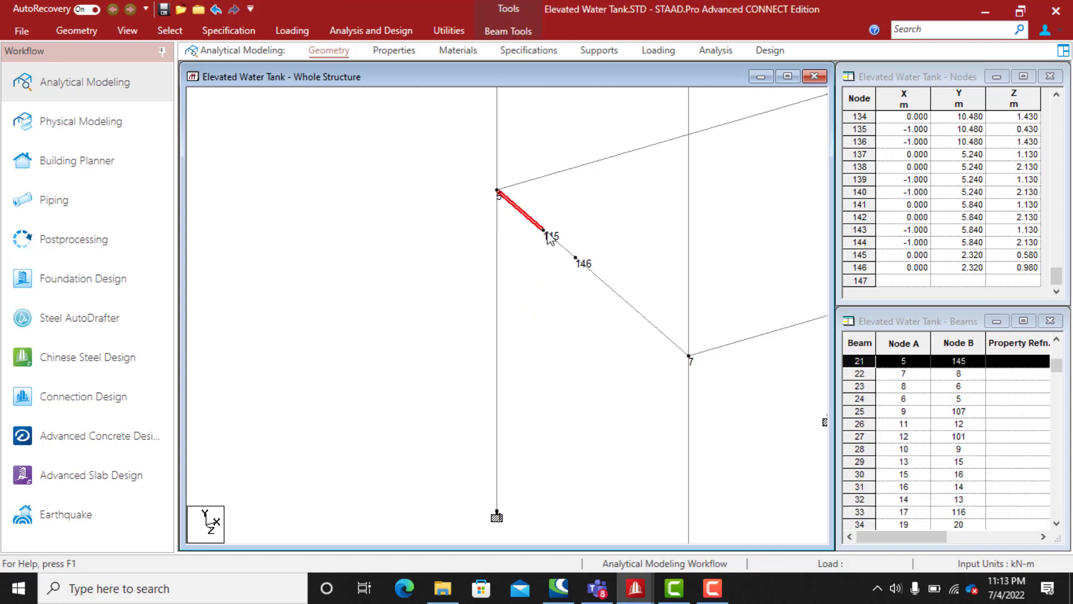
{"action": "left_click", "coordinate": [553, 238]}
{"action": "left_click", "coordinate": [366, 181]}
{"action": "left_click", "coordinate": [62, 32]}
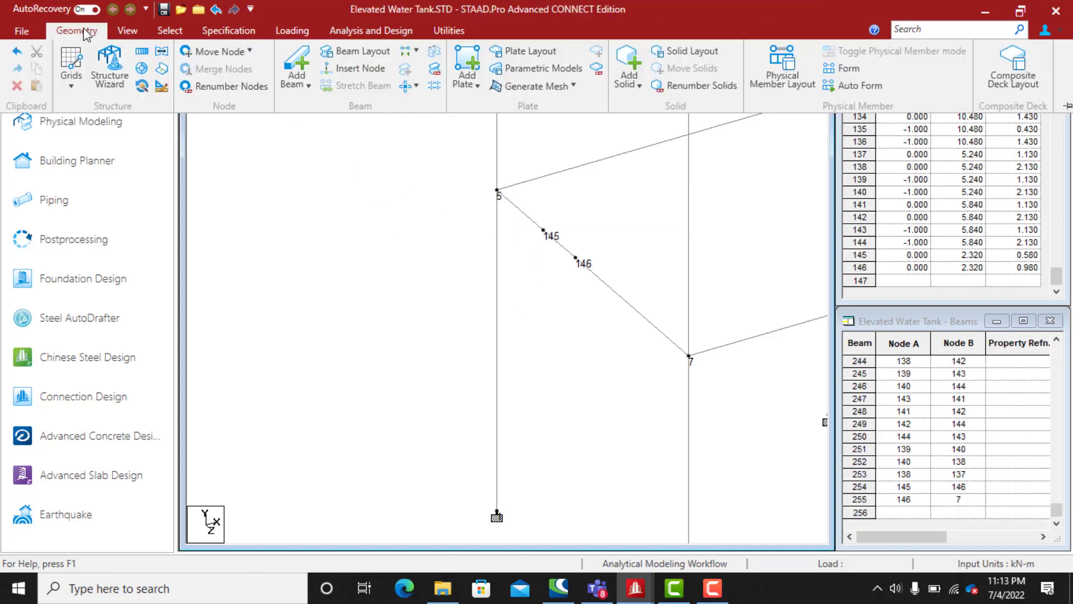
{"action": "left_click", "coordinate": [450, 30]}
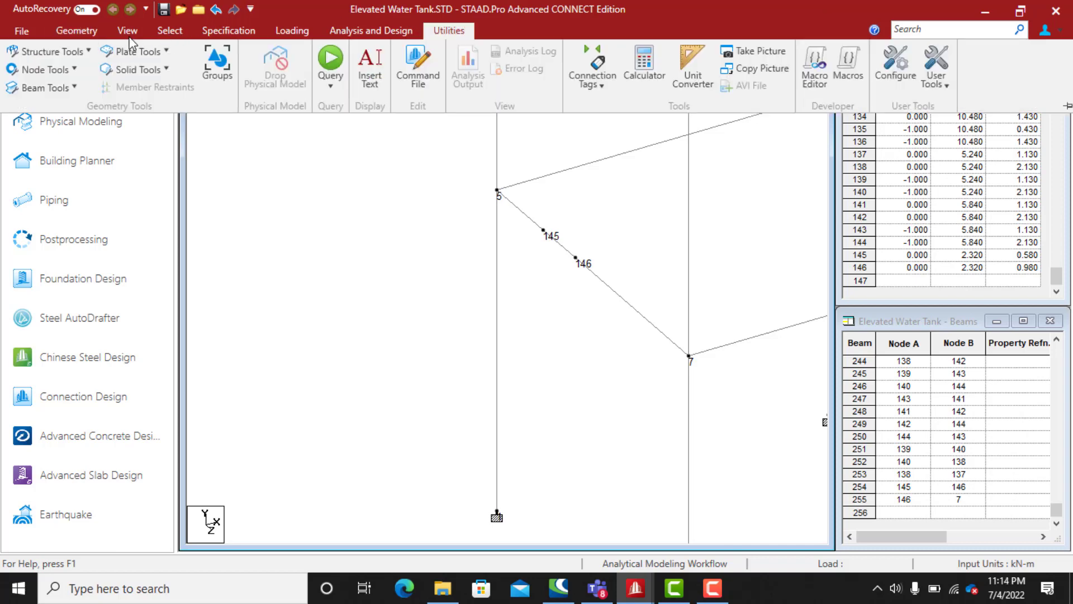
{"action": "left_click", "coordinate": [84, 32]}
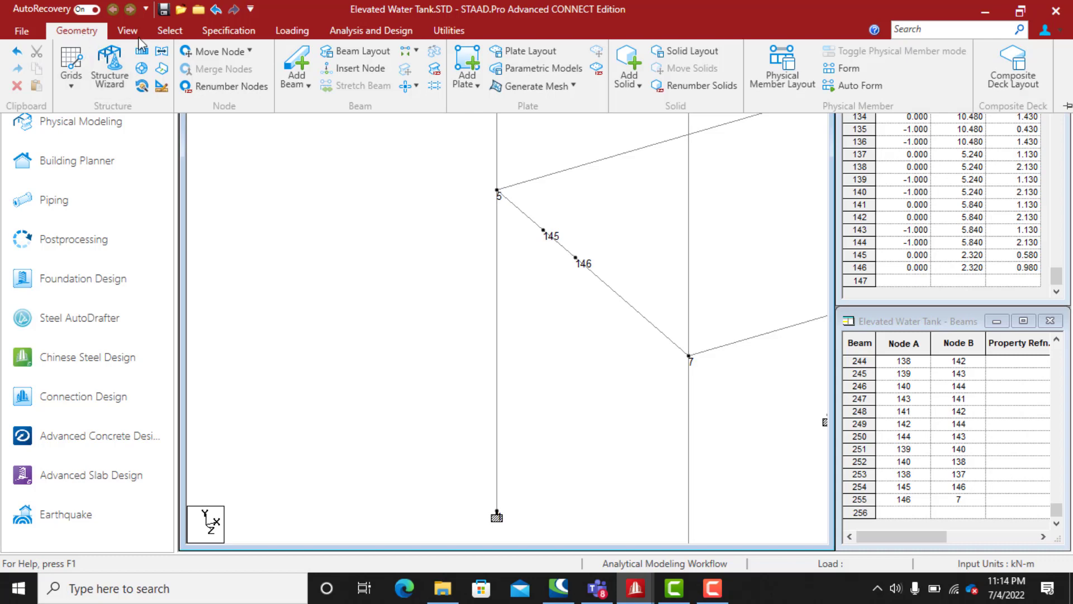
Select nodes 145 and 146 and paste a copy of them moved by -0.37 m in X
{"action": "left_click", "coordinate": [170, 30]}
{"action": "left_click", "coordinate": [25, 64]}
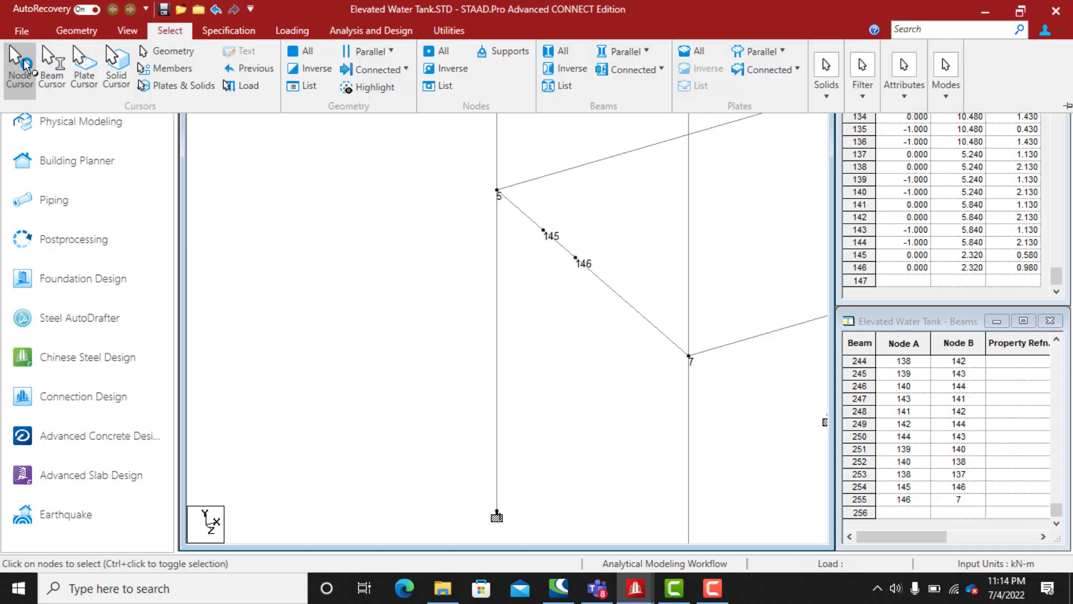
{"action": "left_click", "coordinate": [536, 219]}
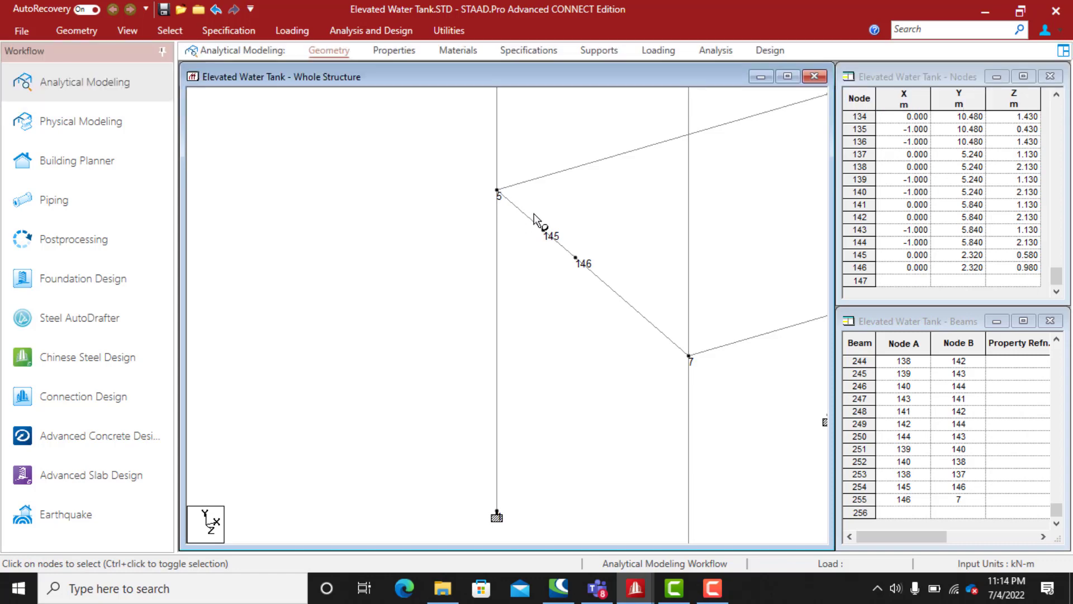
{"action": "left_click_drag", "start_coordinate": [528, 212], "coordinate": [597, 288]}
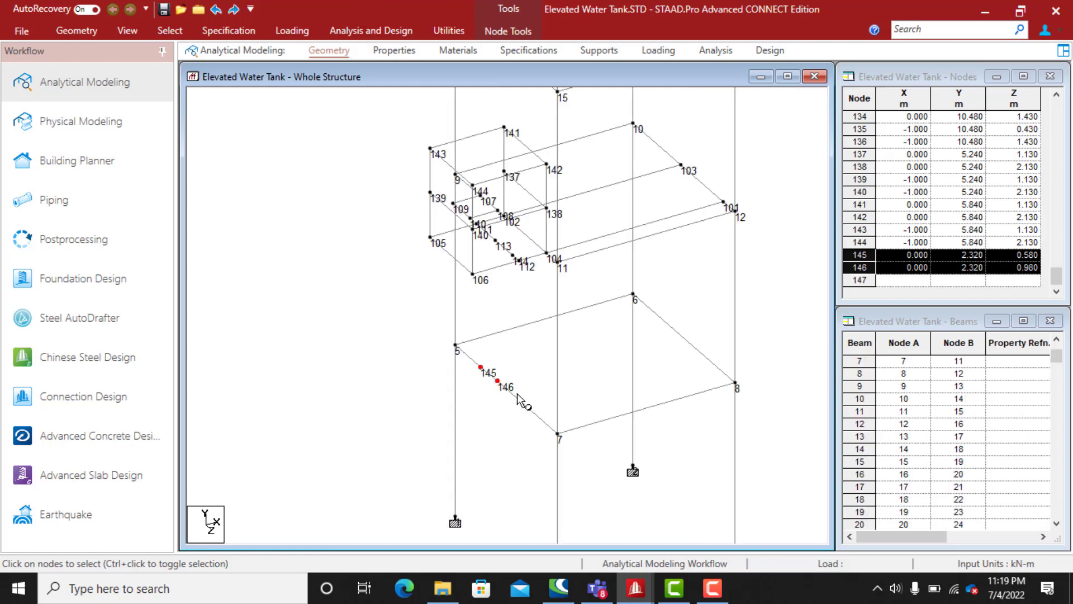
{"action": "key", "text": "shift+Tab"}
{"action": "key", "text": "shift+Tab"}
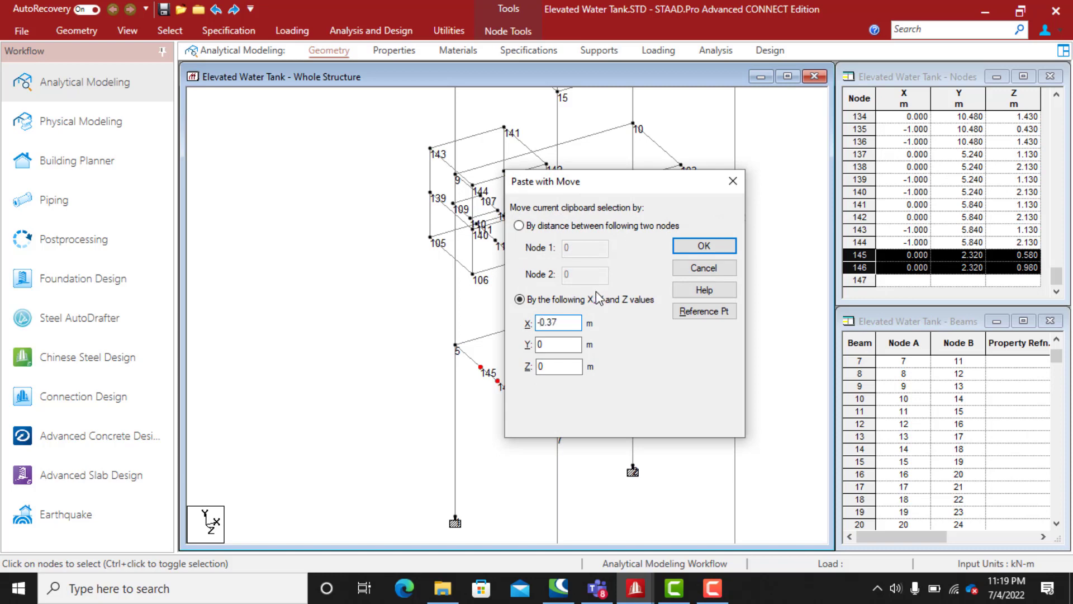
{"action": "left_click", "coordinate": [703, 246]}
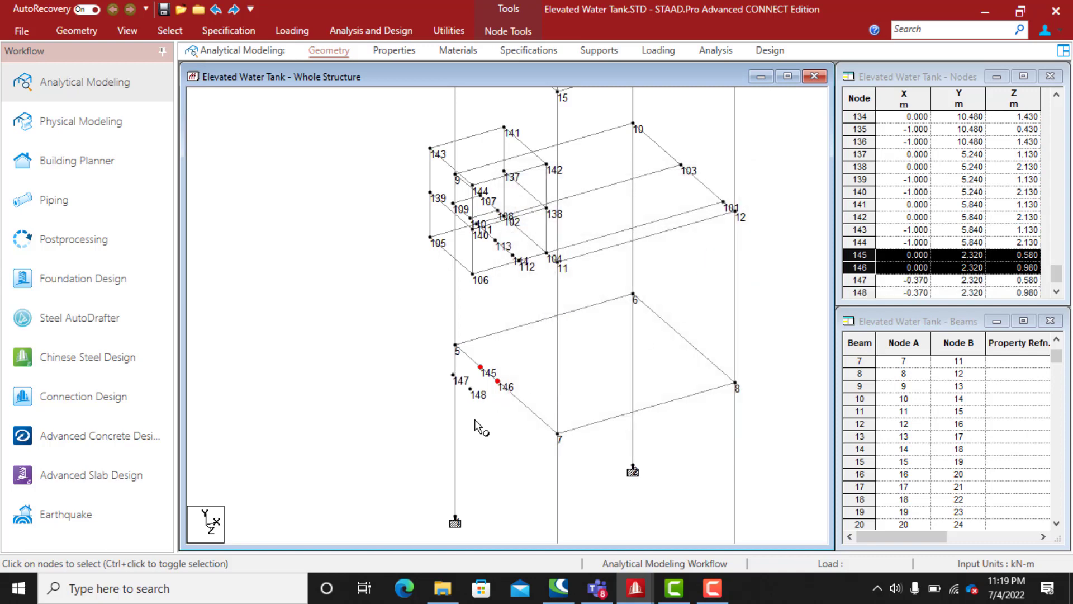
Select nodes 147 and 148 and paste a copy of them moved by -2.32 m in Y
{"action": "left_click", "coordinate": [396, 329]}
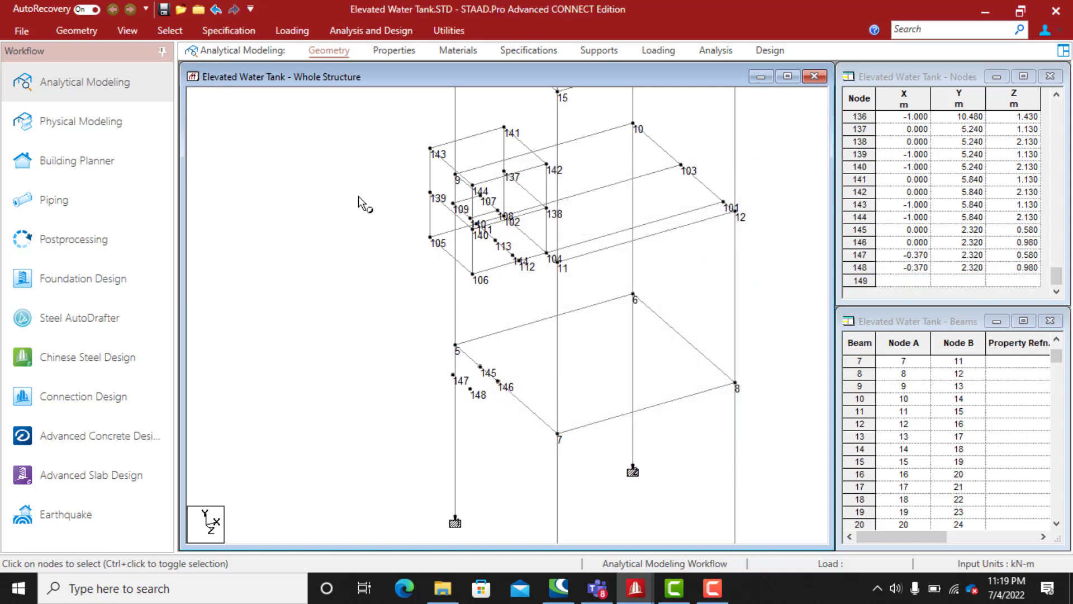
{"action": "left_click_drag", "start_coordinate": [446, 361], "coordinate": [484, 413]}
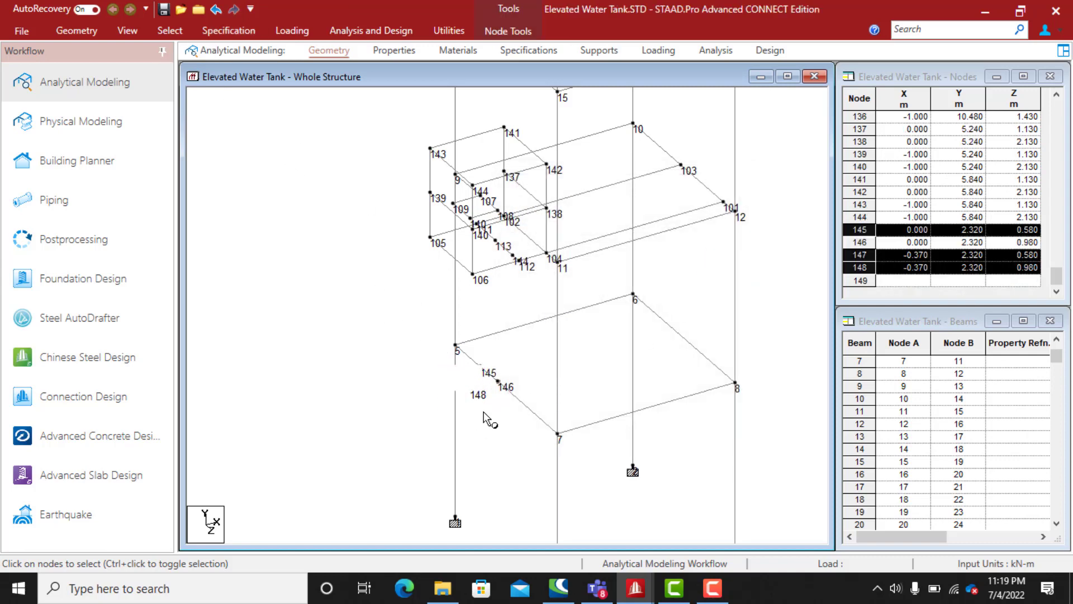
{"action": "left_click", "coordinate": [446, 374]}
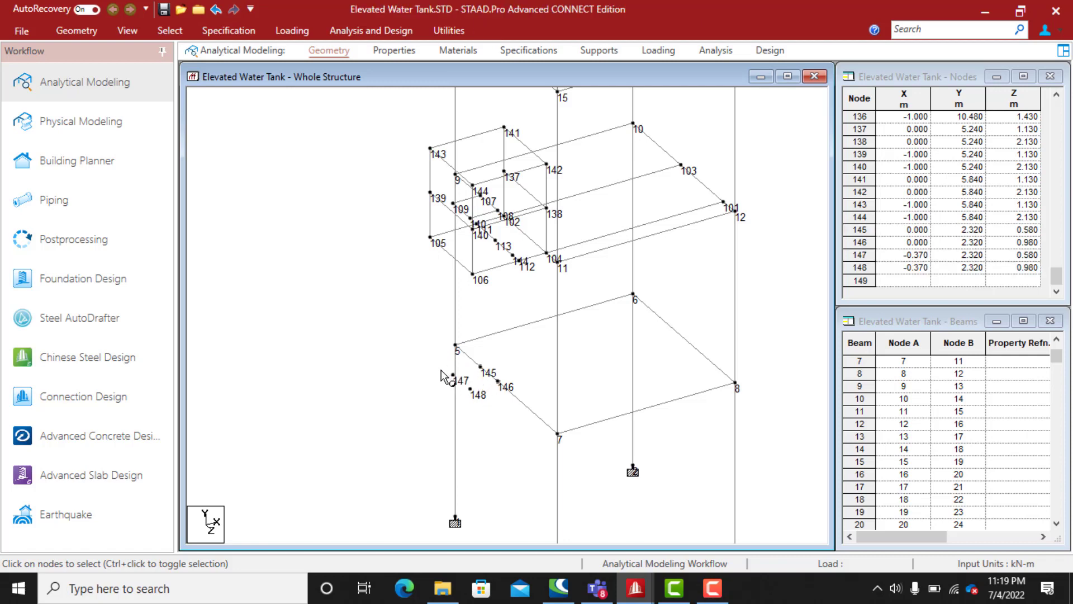
{"action": "left_click", "coordinate": [450, 375]}
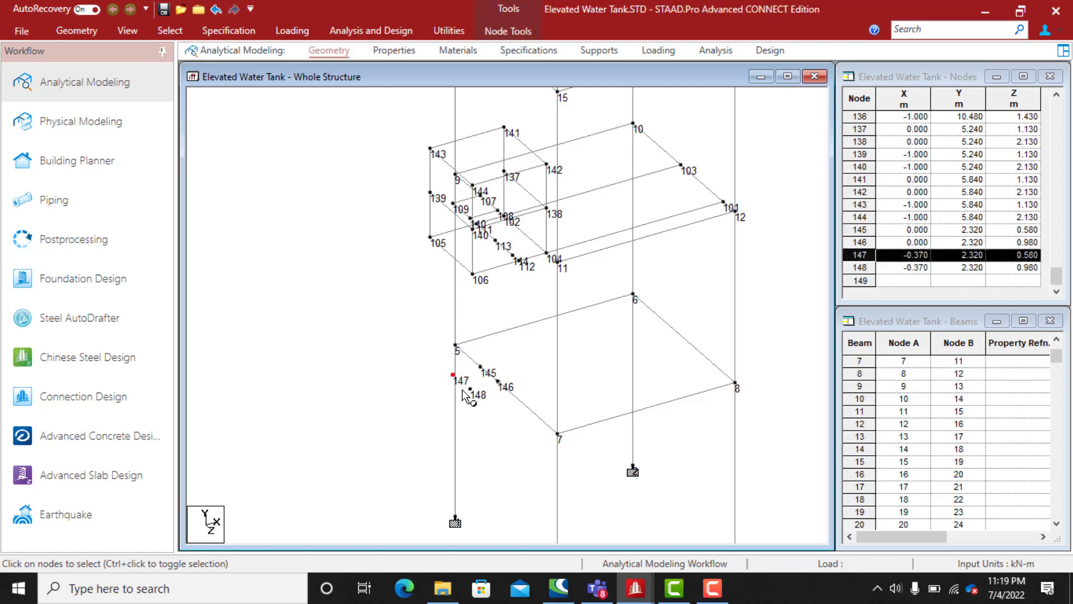
{"action": "left_click_drag", "start_coordinate": [465, 381], "coordinate": [482, 402]}
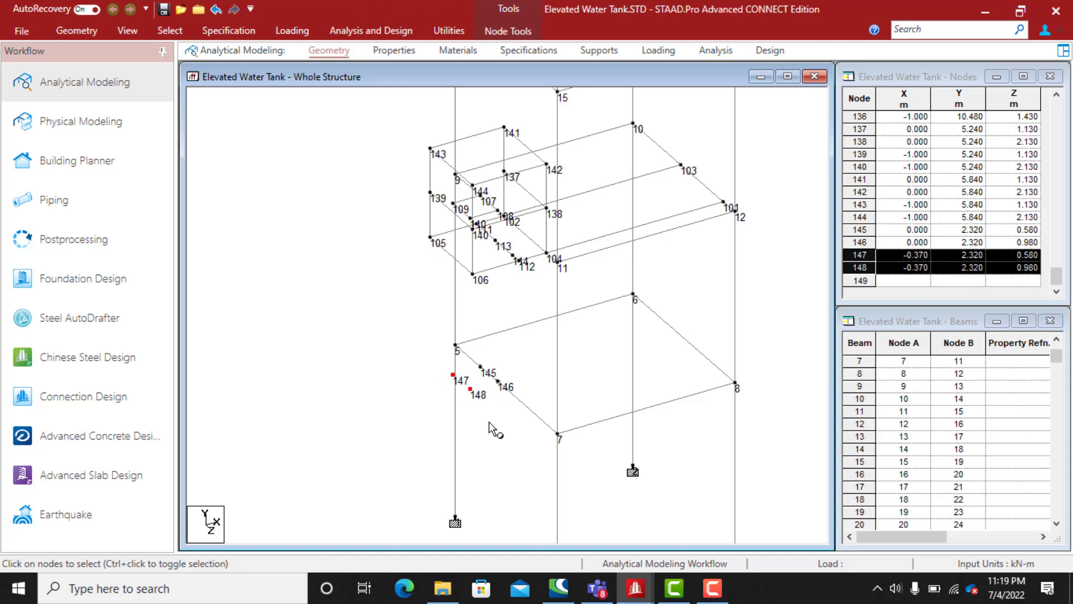
{"action": "key", "text": "ctrl+v"}
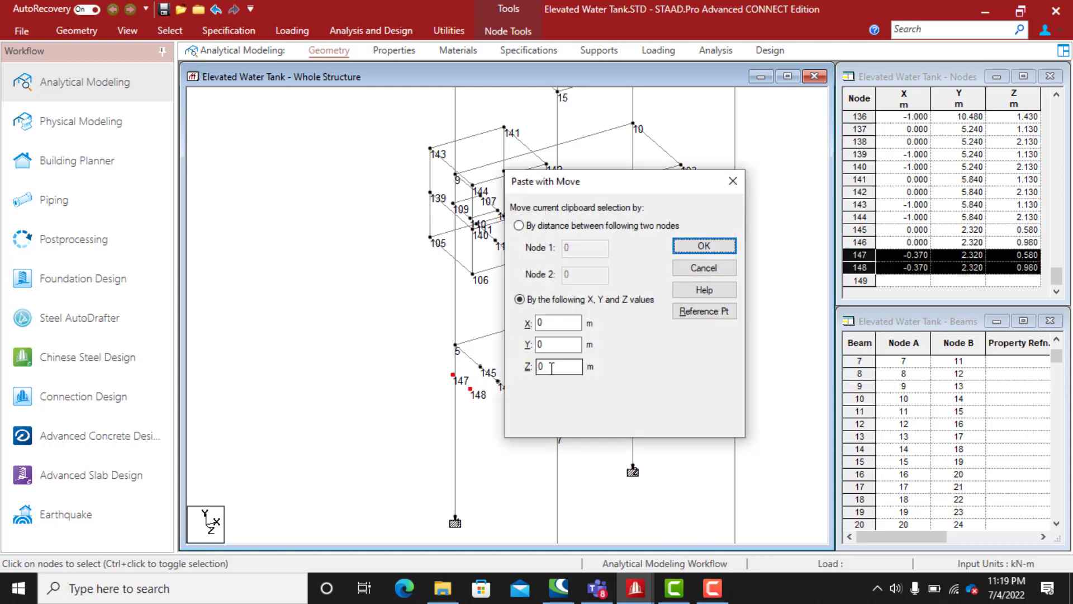
{"action": "left_click_drag", "start_coordinate": [551, 346], "coordinate": [523, 348]}
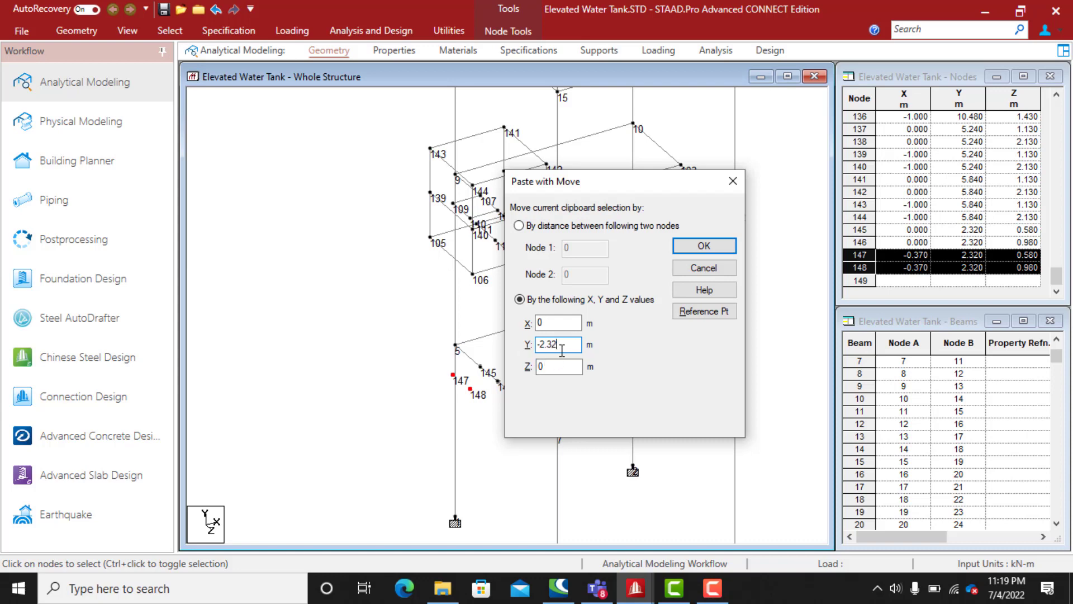
{"action": "left_click", "coordinate": [703, 247]}
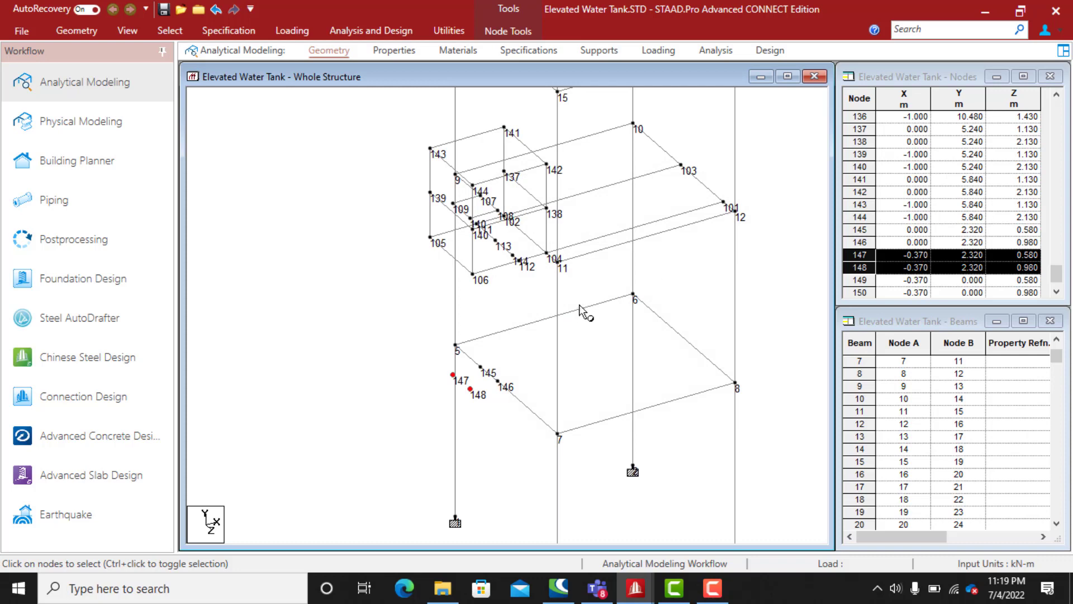
Add beams between nodes 149–147, 150–148, 147–145, 148–146, 147–148, 147–109 and 148–110
{"action": "scroll", "coordinate": [580, 306], "scroll_direction": "down", "scroll_amount": 2}
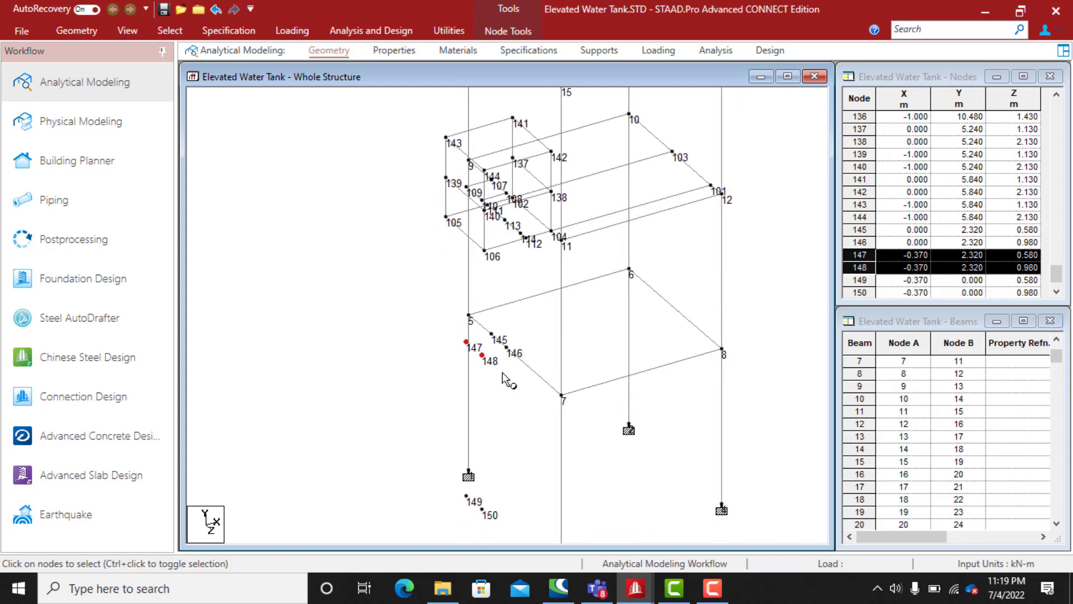
{"action": "left_click", "coordinate": [425, 363]}
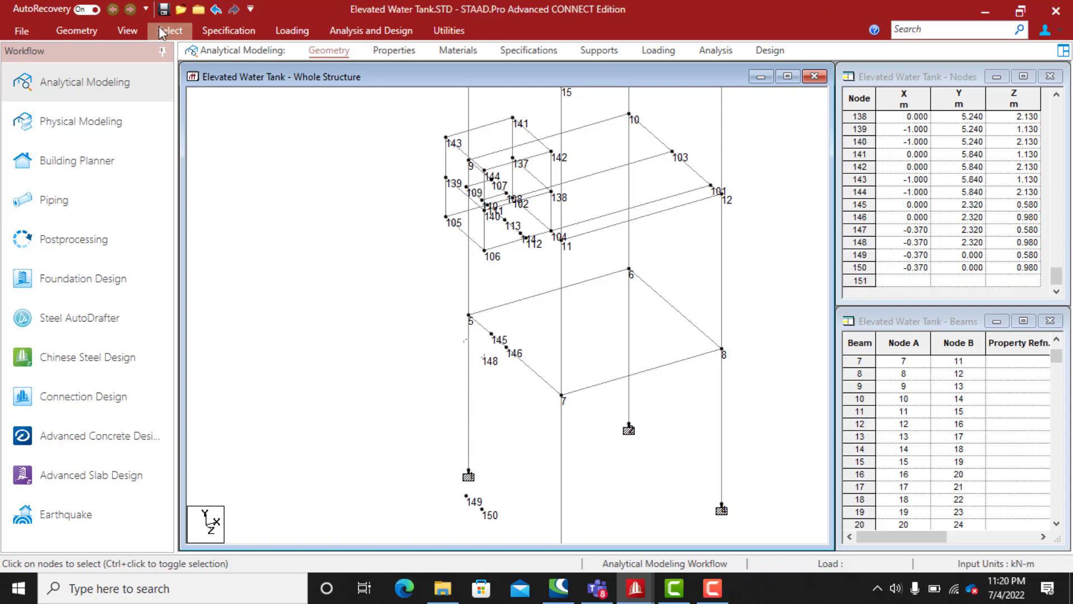
{"action": "left_click", "coordinate": [83, 35]}
{"action": "left_click", "coordinate": [289, 79]}
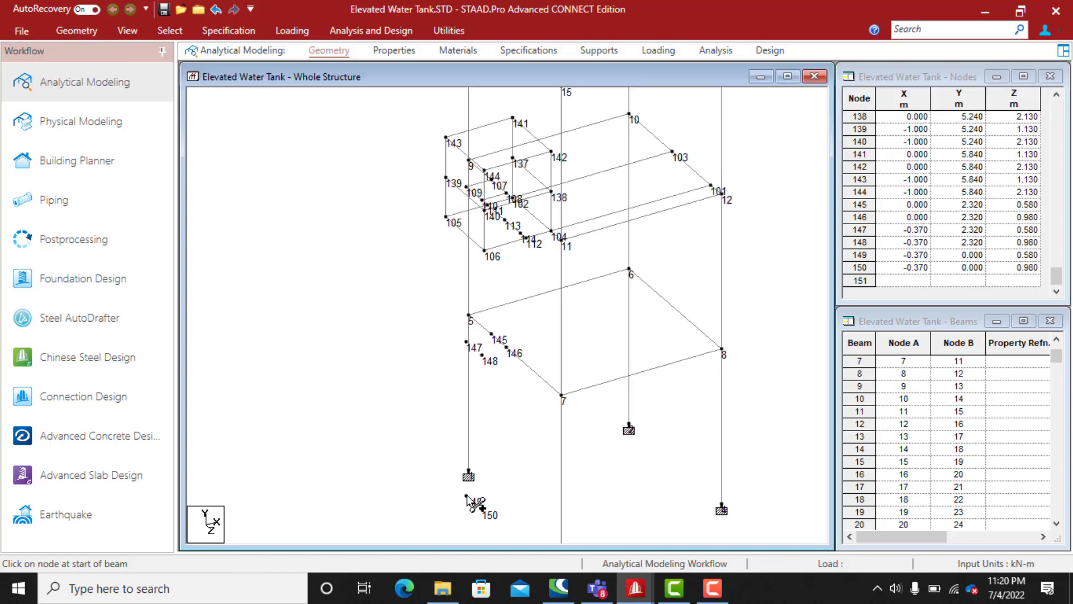
{"action": "left_click_drag", "start_coordinate": [466, 496], "coordinate": [467, 343]}
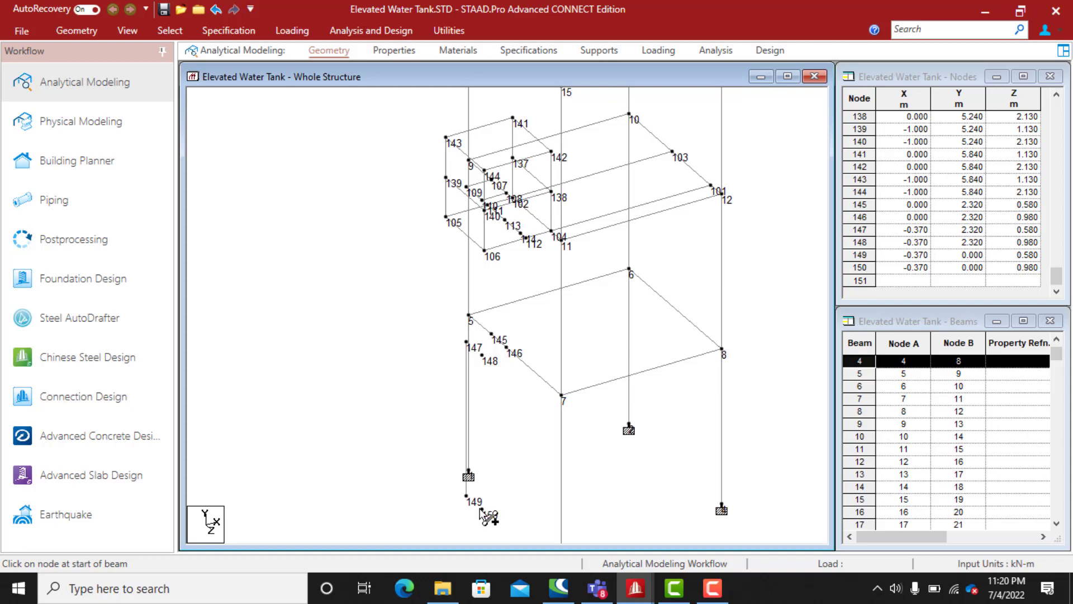
{"action": "mouse_move", "coordinate": [483, 509]}
{"action": "left_mouse_down"}
{"action": "mouse_move", "coordinate": [480, 337]}
{"action": "mouse_move", "coordinate": [507, 349]}
{"action": "mouse_move", "coordinate": [482, 355]}
{"action": "left_mouse_up"}
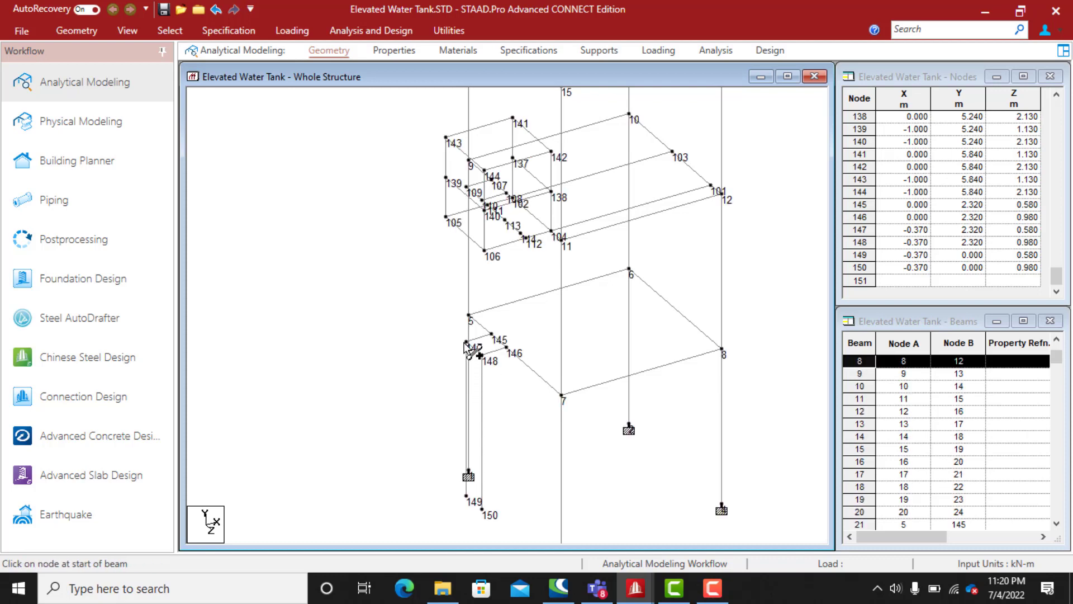
{"action": "left_click_drag", "start_coordinate": [466, 342], "coordinate": [480, 198]}
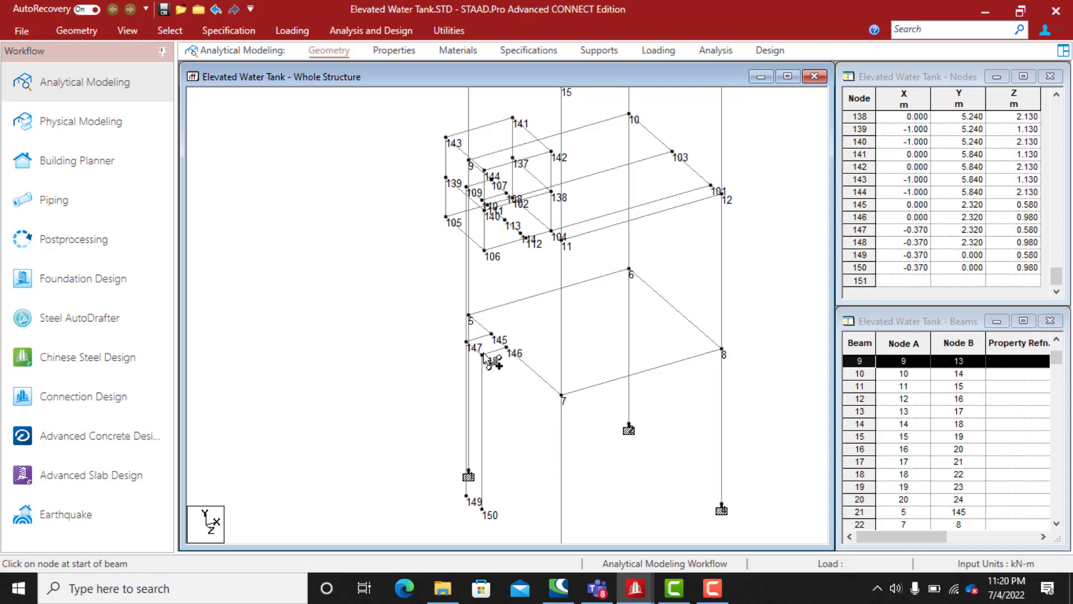
{"action": "left_click_drag", "start_coordinate": [484, 356], "coordinate": [485, 212]}
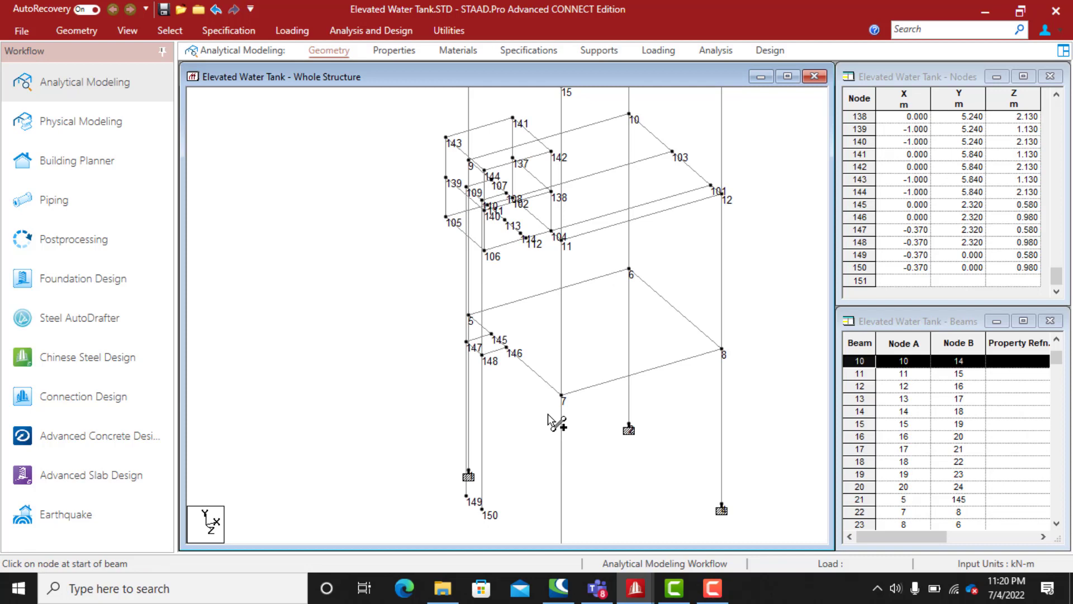
Select the vertical beams 147–109 and 148–110 and display only these two members
{"action": "scroll", "coordinate": [610, 424], "scroll_direction": "down", "scroll_amount": 2}
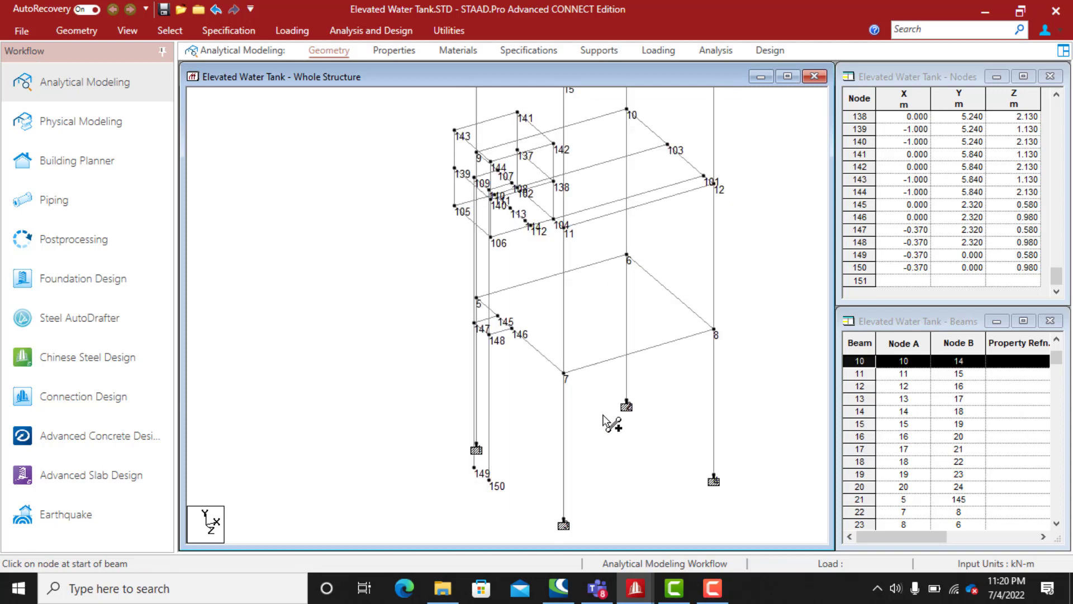
{"action": "scroll", "coordinate": [528, 339], "scroll_direction": "up", "scroll_amount": 3}
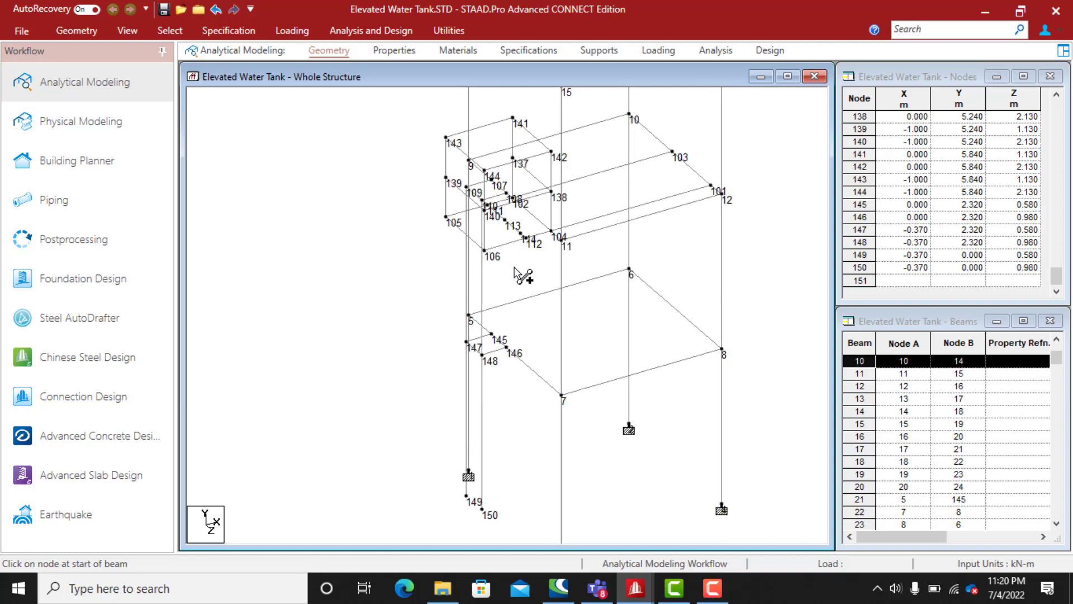
{"action": "middle_click_drag", "start_coordinate": [524, 291], "coordinate": [534, 330]}
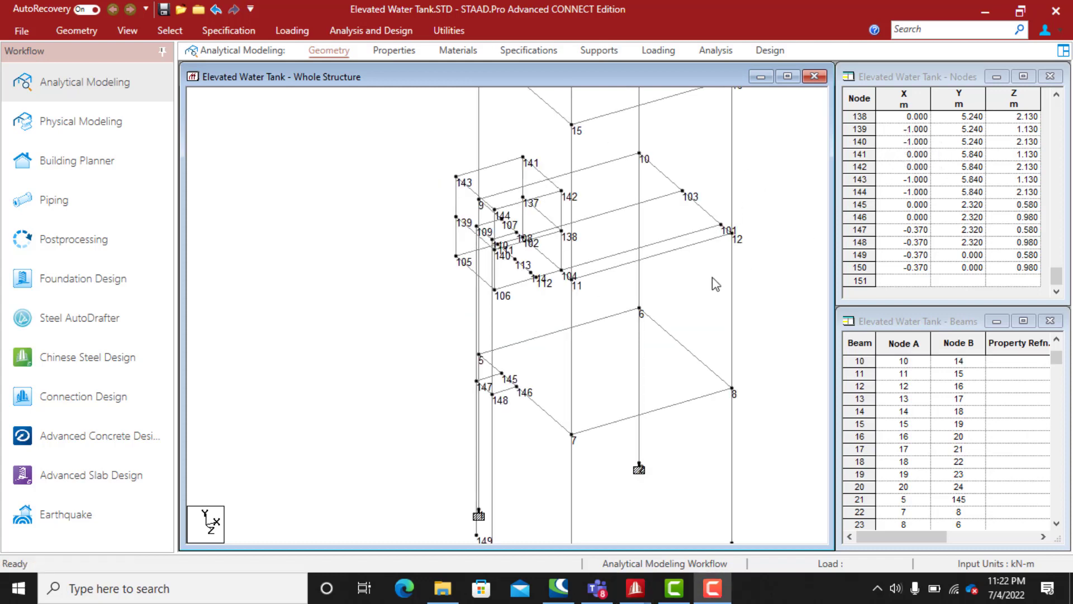
{"action": "scroll", "coordinate": [671, 300], "scroll_direction": "down", "scroll_amount": 2}
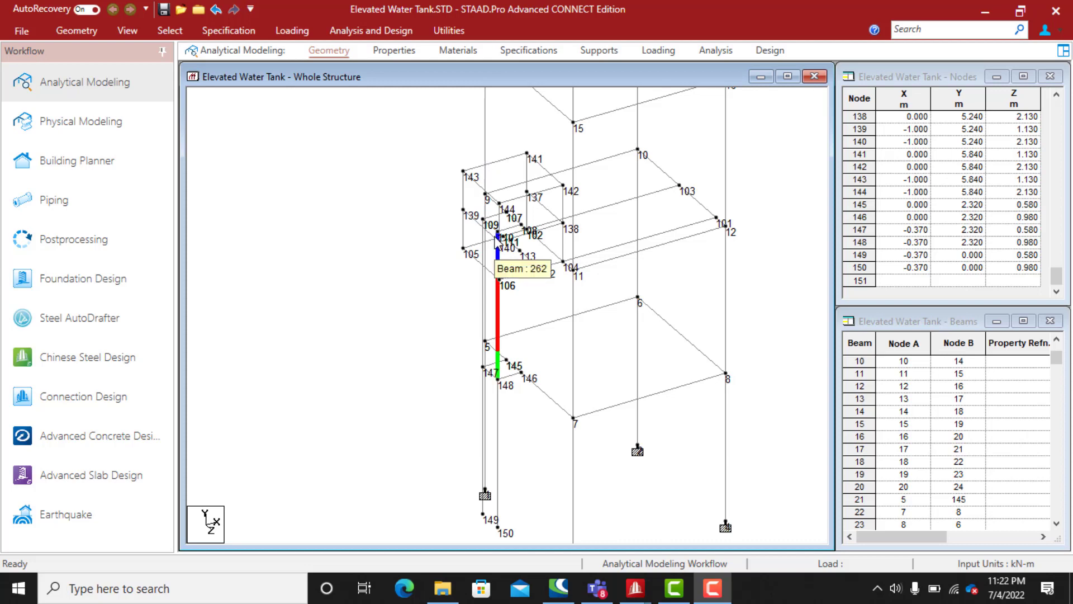
{"action": "left_click", "coordinate": [498, 329]}
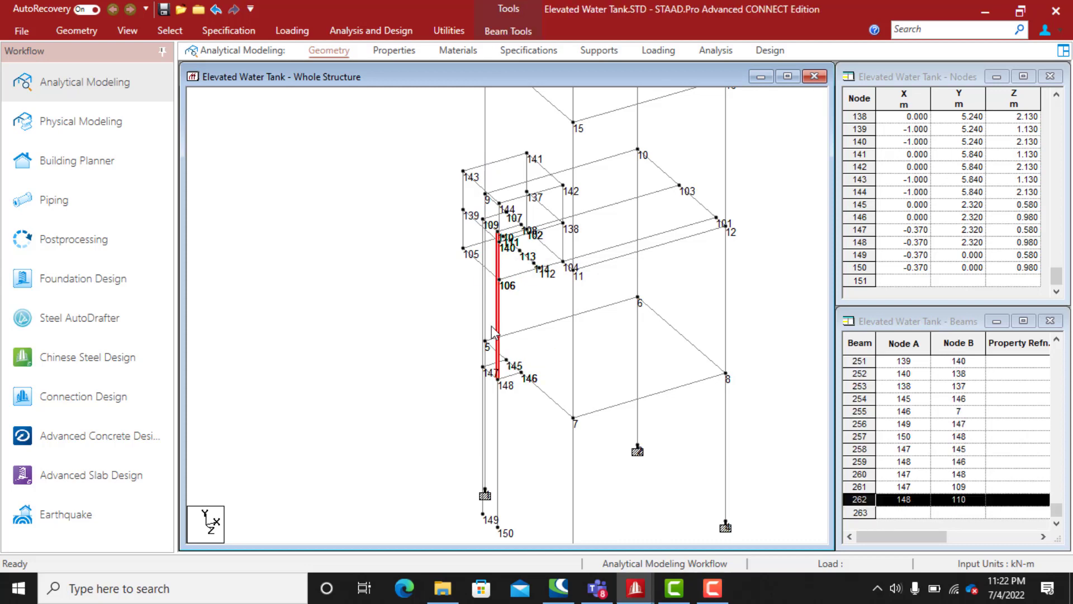
{"action": "left_click", "coordinate": [482, 316], "text": "ctrl"}
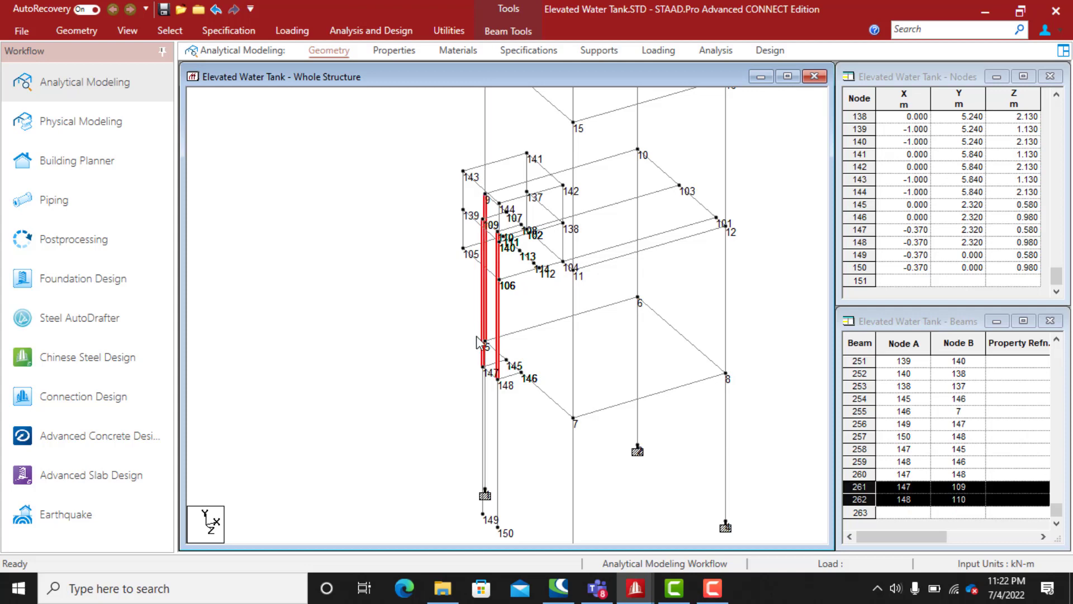
{"action": "left_click", "coordinate": [497, 313]}
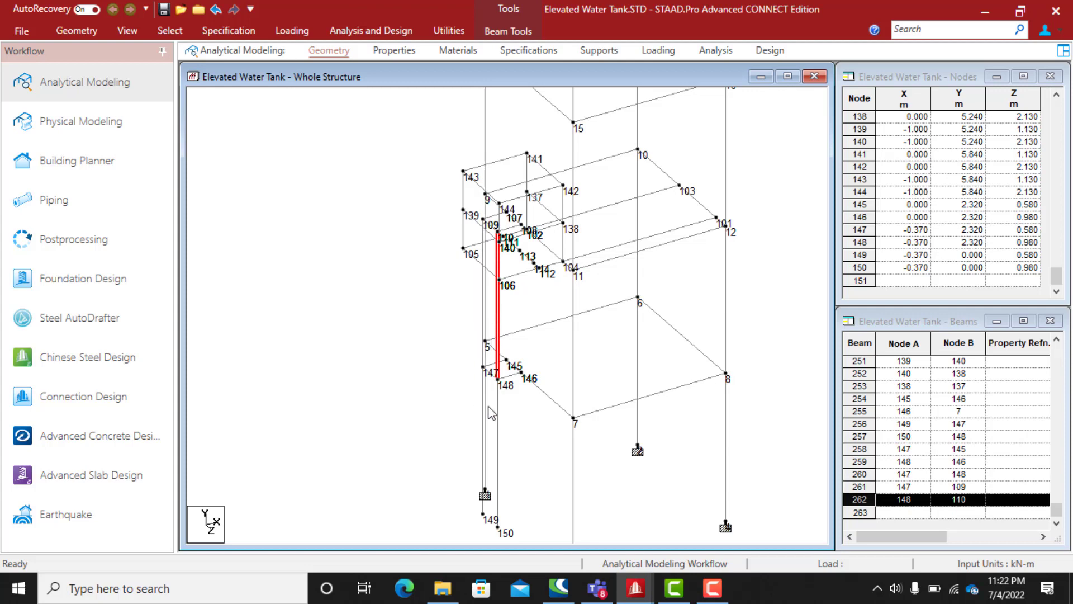
{"action": "left_click", "coordinate": [480, 307], "text": "ctrl"}
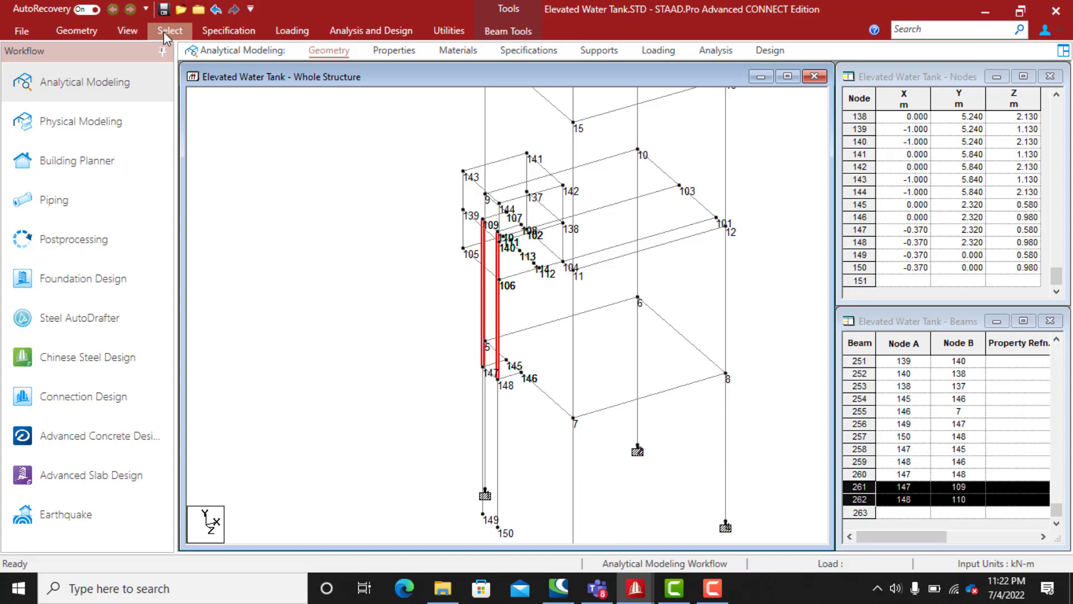
{"action": "left_click", "coordinate": [134, 32]}
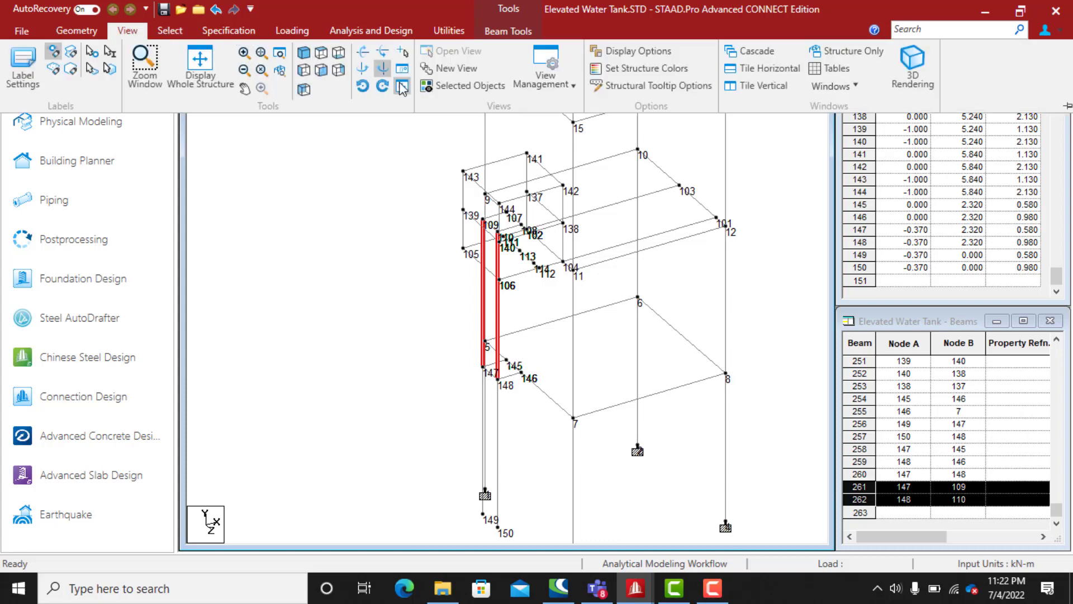
{"action": "left_click", "coordinate": [460, 96]}
{"action": "left_click", "coordinate": [524, 249]}
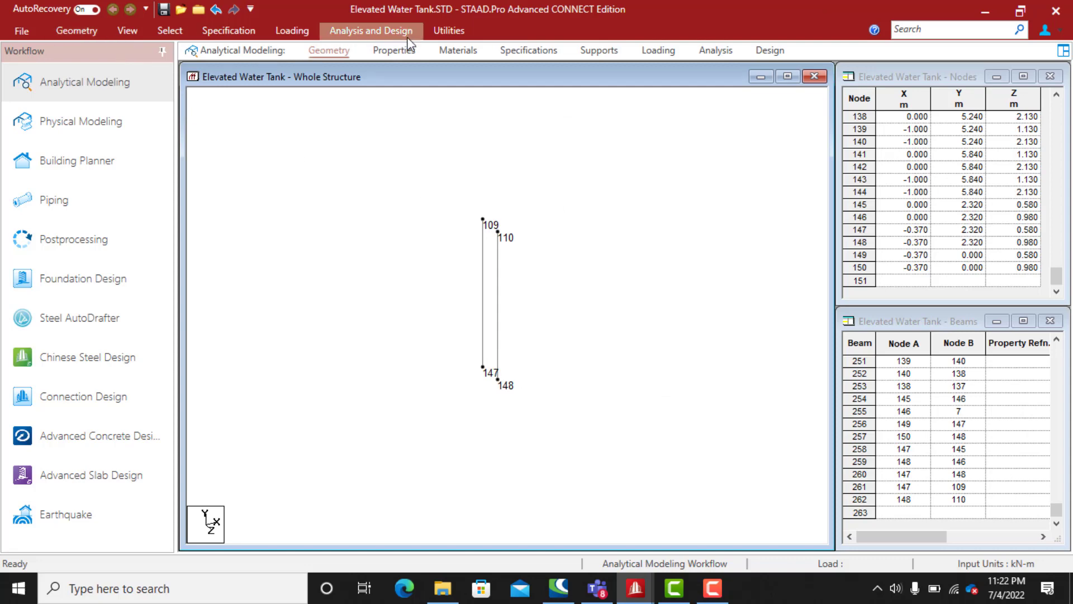
Select nodes 109 and 110 and paste a copy of them moved by 0.81 m in Y
{"action": "left_click", "coordinate": [169, 30]}
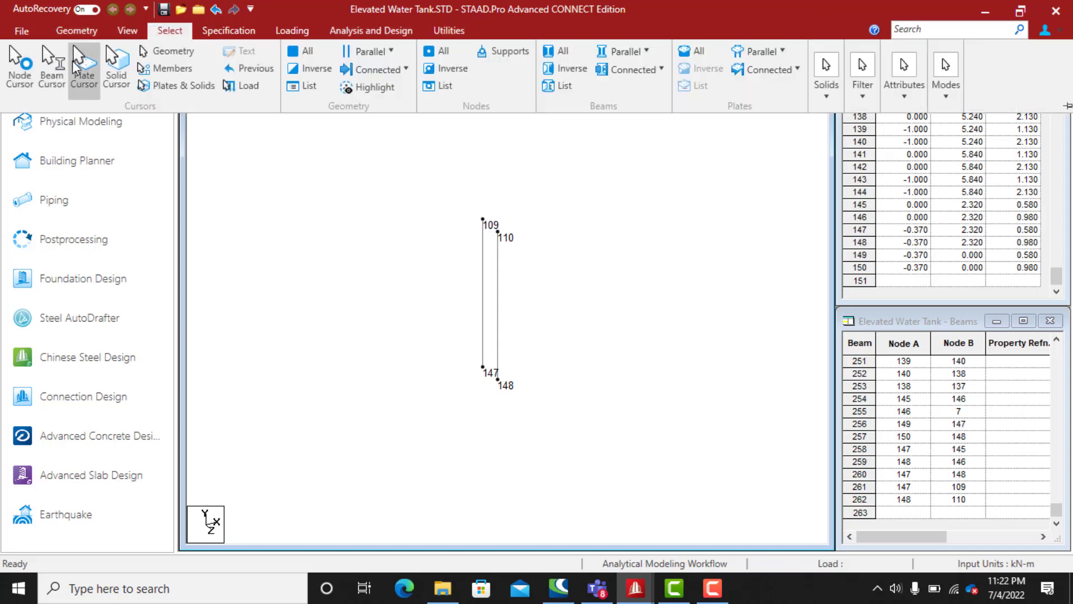
{"action": "left_click", "coordinate": [19, 61]}
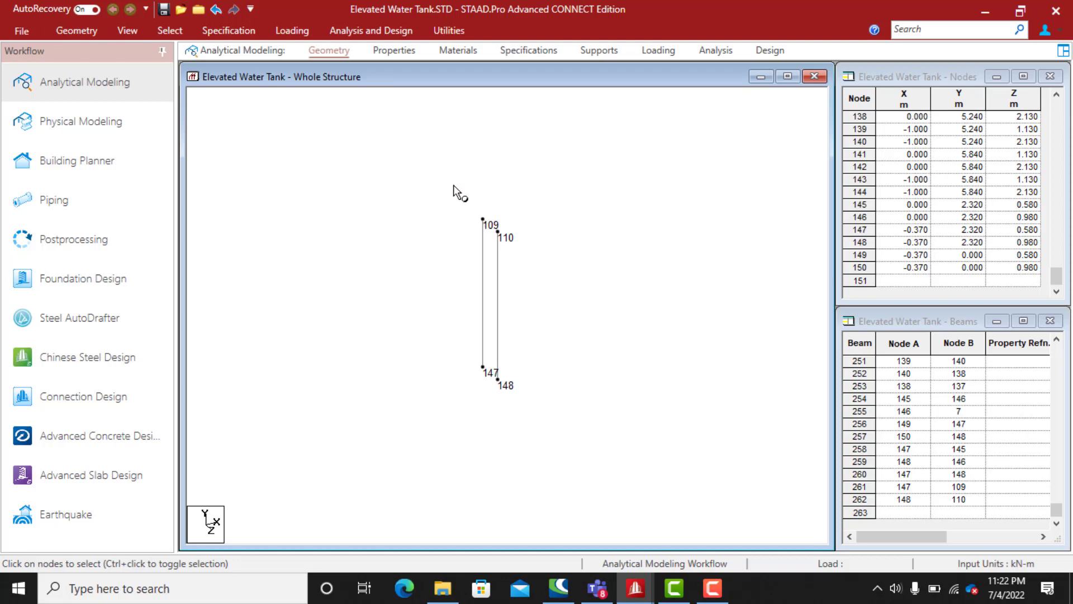
{"action": "left_click_drag", "start_coordinate": [455, 191], "coordinate": [522, 263]}
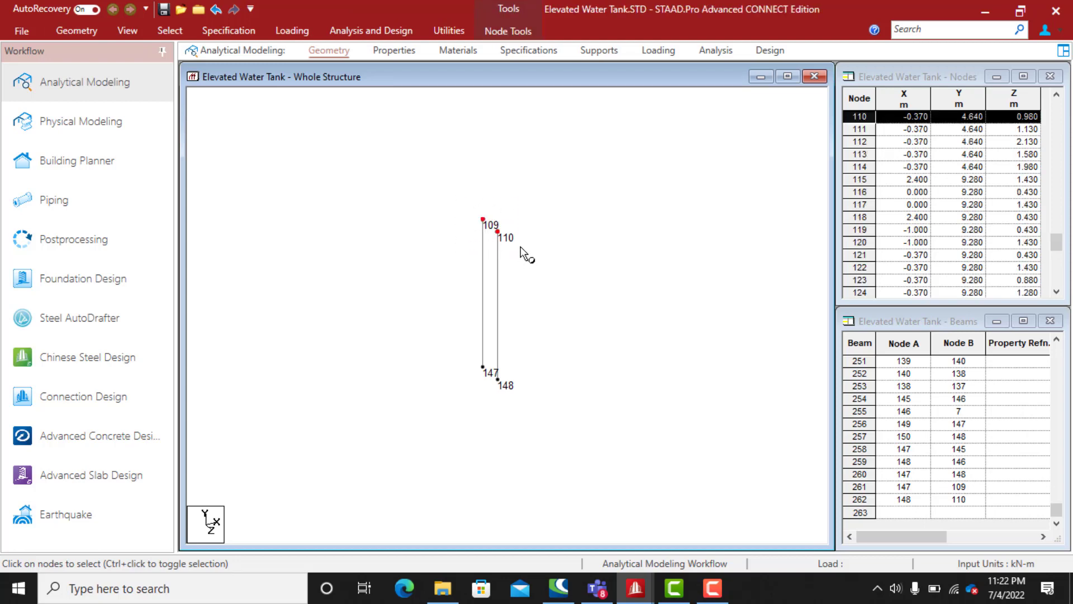
{"action": "key", "text": "ctrl+v"}
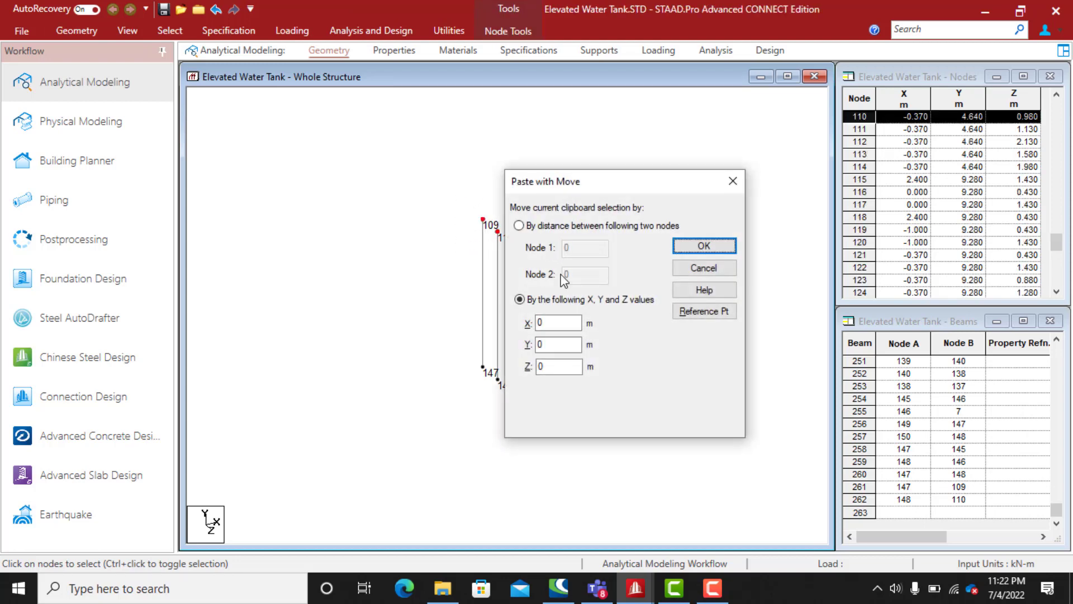
{"action": "left_click", "coordinate": [541, 345]}
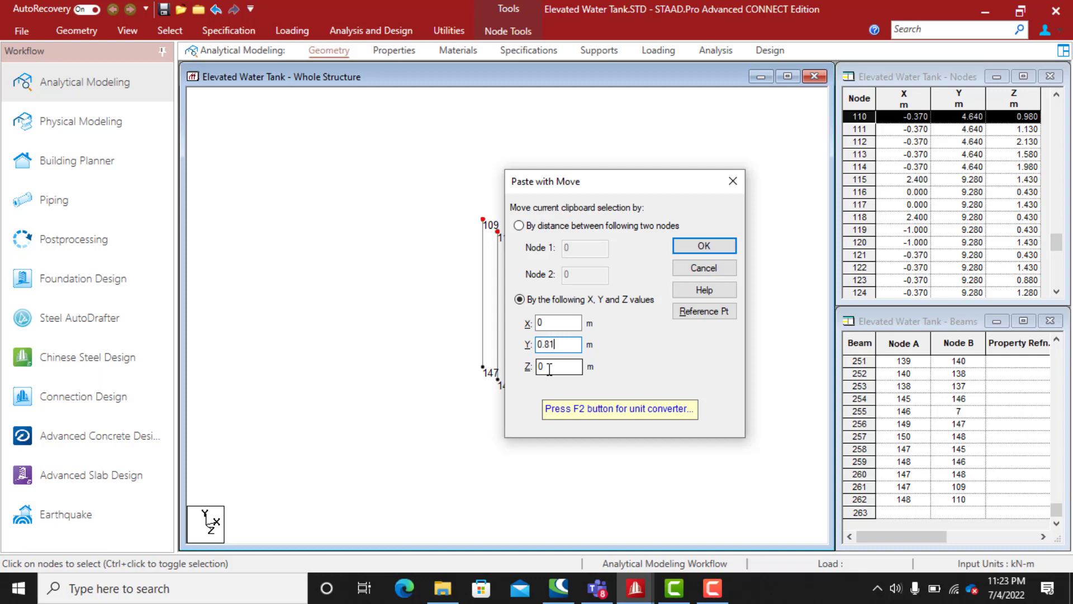
{"action": "left_click", "coordinate": [698, 247]}
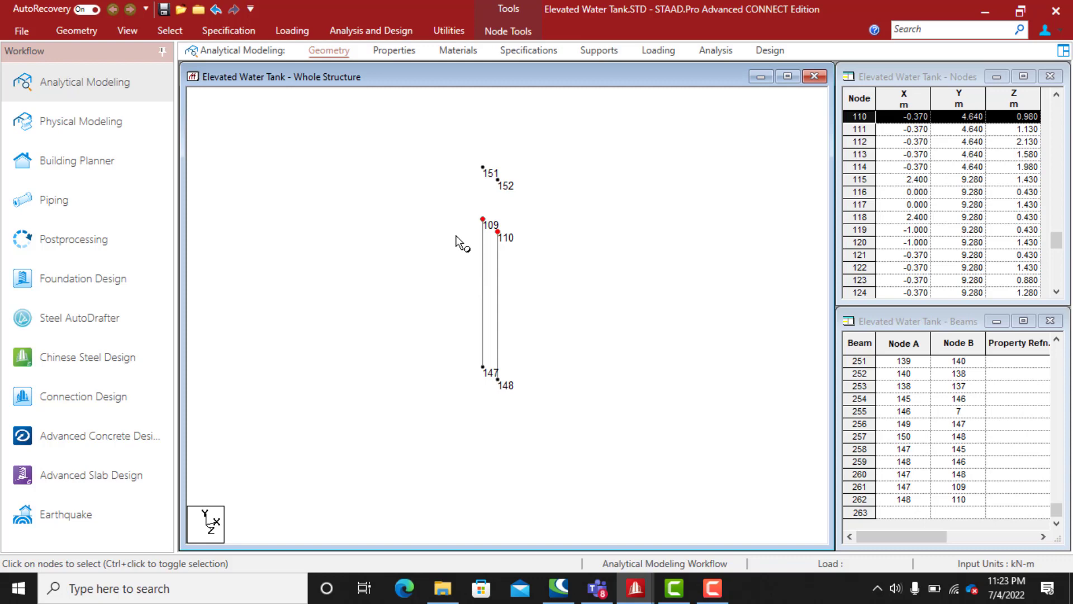
Add vertical beams from node 109 to node 151 and from node 110 to node 152
{"action": "left_click", "coordinate": [72, 33]}
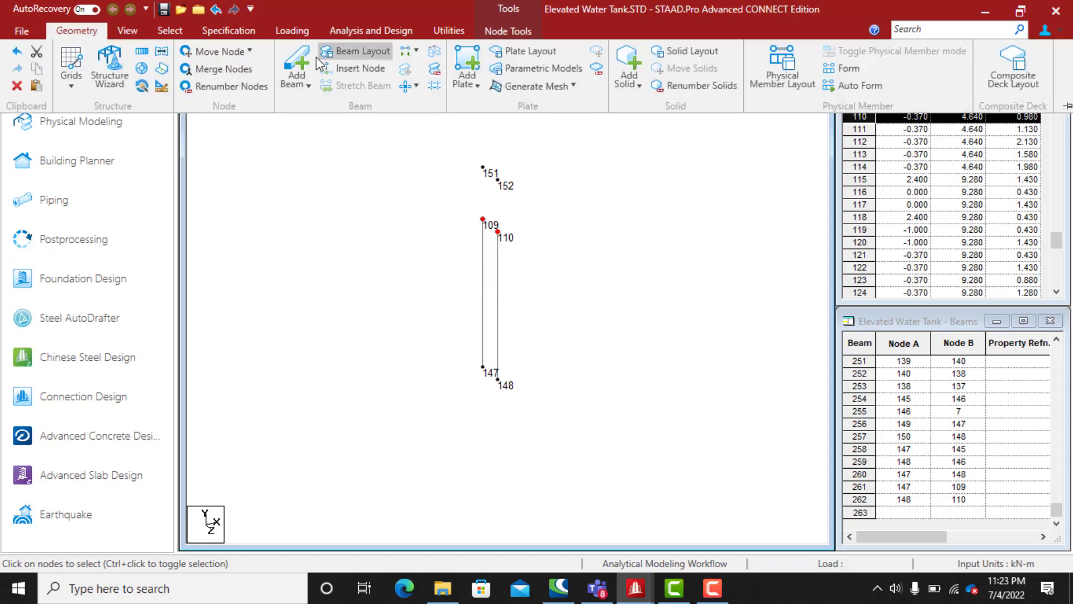
{"action": "left_click", "coordinate": [322, 54]}
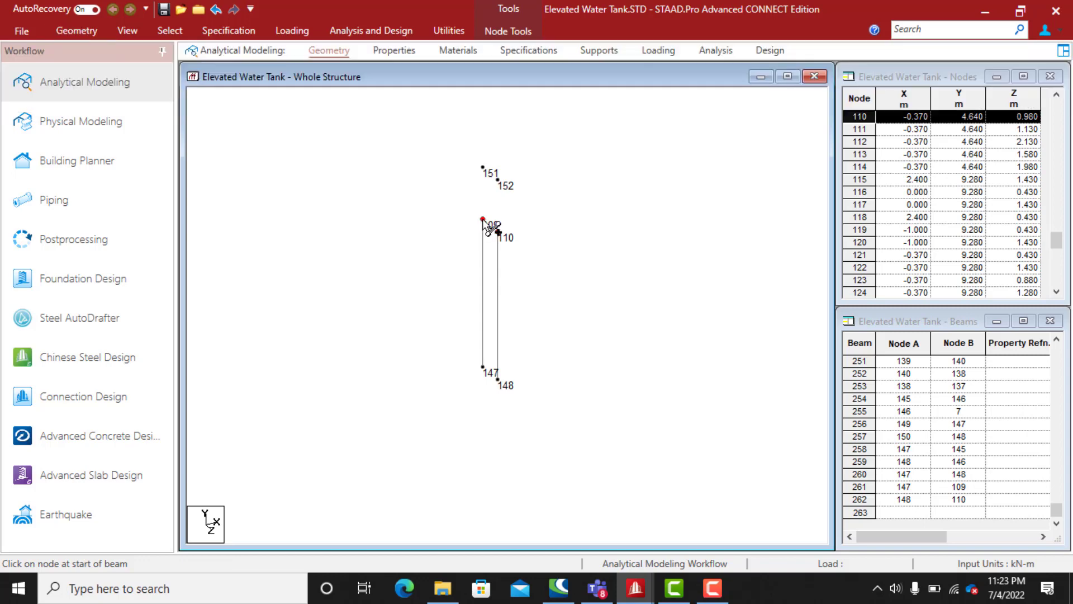
{"action": "left_click_drag", "start_coordinate": [482, 219], "coordinate": [498, 178]}
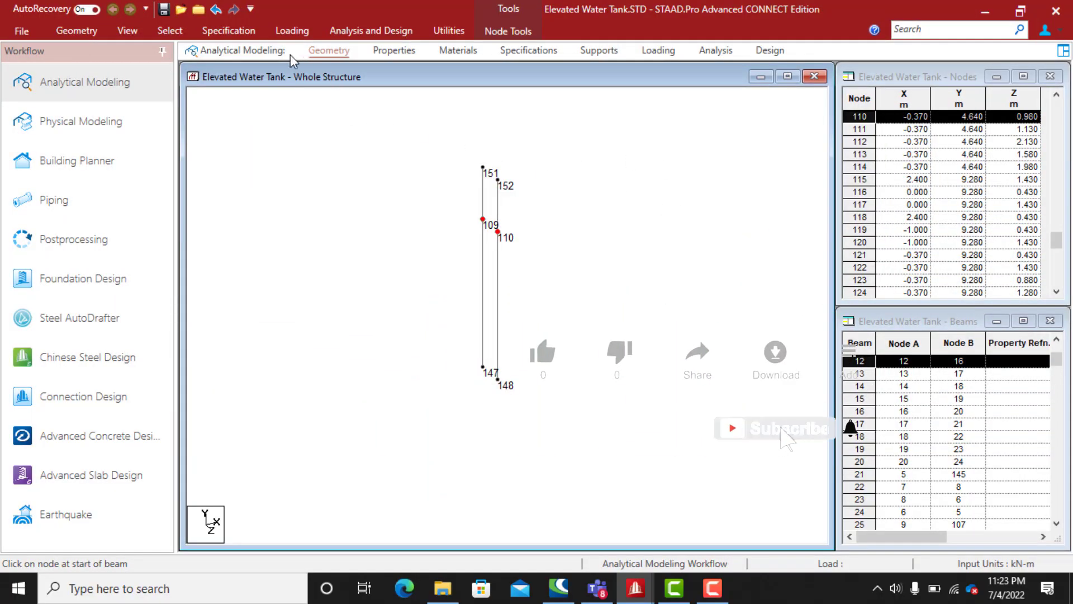
Display the whole structure again with the node numbers shown
{"action": "left_click", "coordinate": [174, 35]}
{"action": "left_click", "coordinate": [130, 31]}
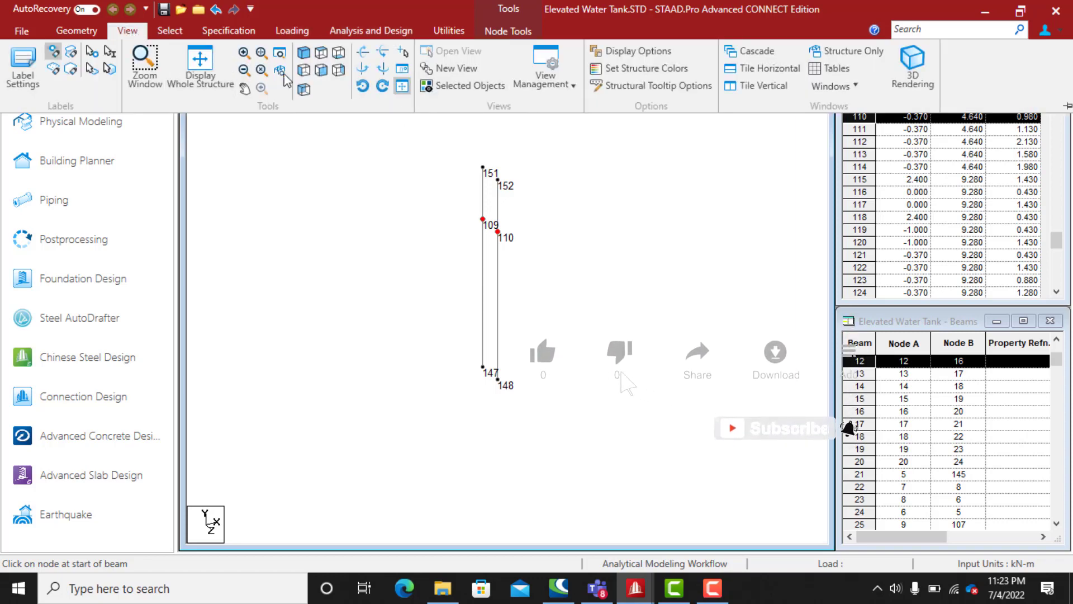
{"action": "left_click", "coordinate": [214, 80]}
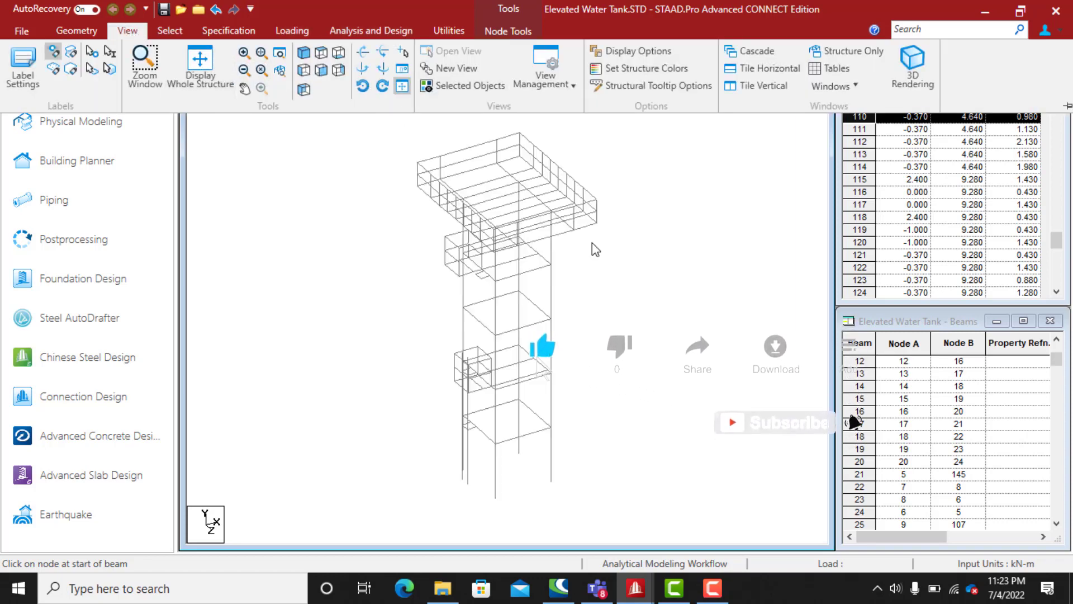
{"action": "scroll", "coordinate": [456, 394], "scroll_direction": "up", "scroll_amount": 5}
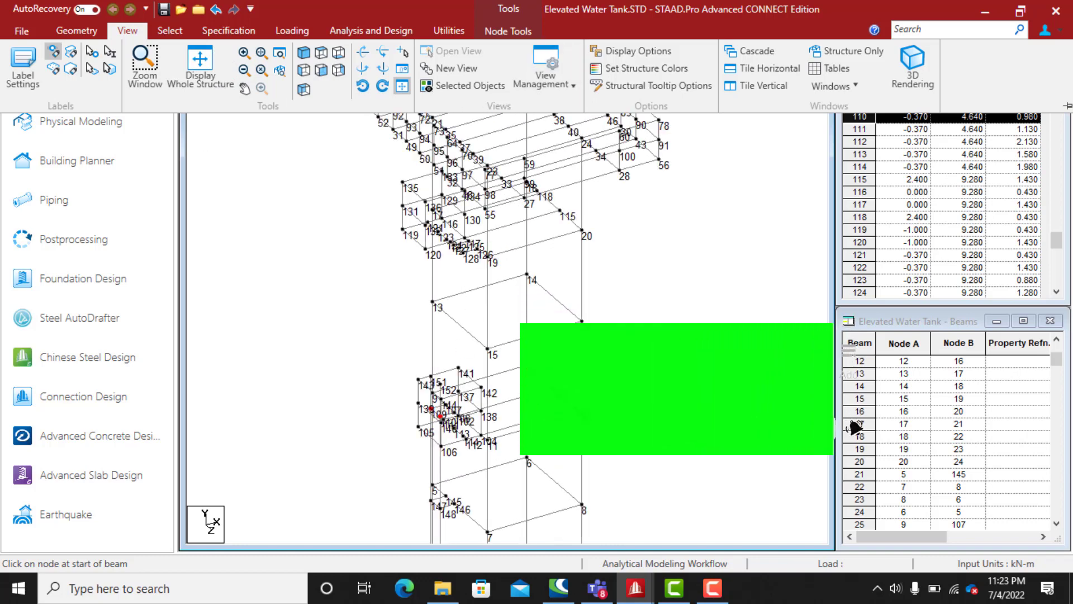
{"action": "scroll", "coordinate": [521, 398], "scroll_direction": "down", "scroll_amount": 1}
{"action": "scroll", "coordinate": [585, 391], "scroll_direction": "down", "scroll_amount": 5}
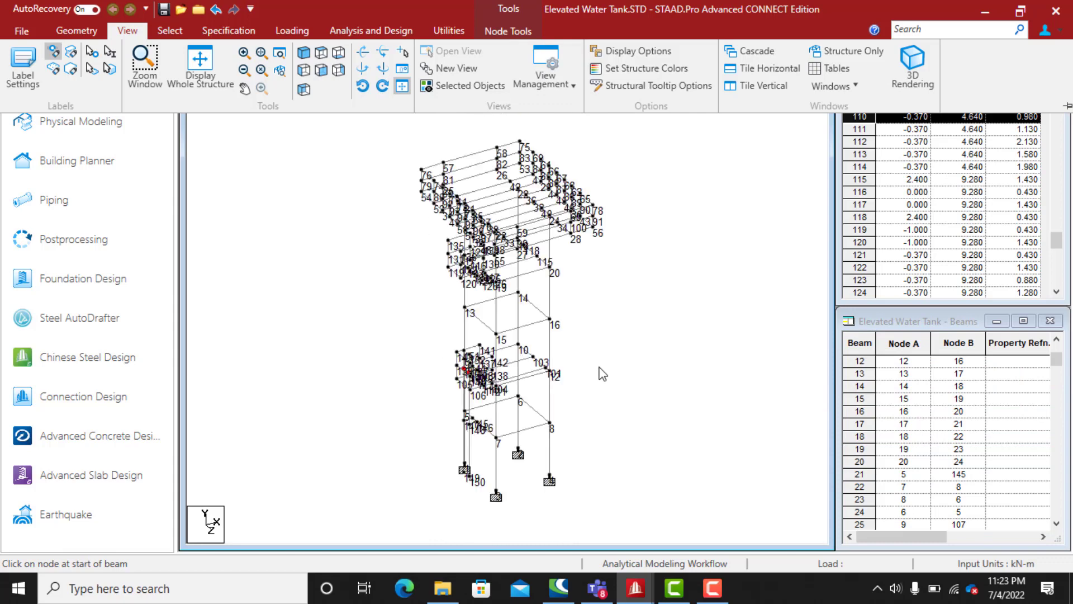
{"action": "scroll", "coordinate": [511, 442], "scroll_direction": "up", "scroll_amount": 1}
{"action": "scroll", "coordinate": [515, 450], "scroll_direction": "up", "scroll_amount": 2}
{"action": "scroll", "coordinate": [578, 235], "scroll_direction": "down", "scroll_amount": 3}
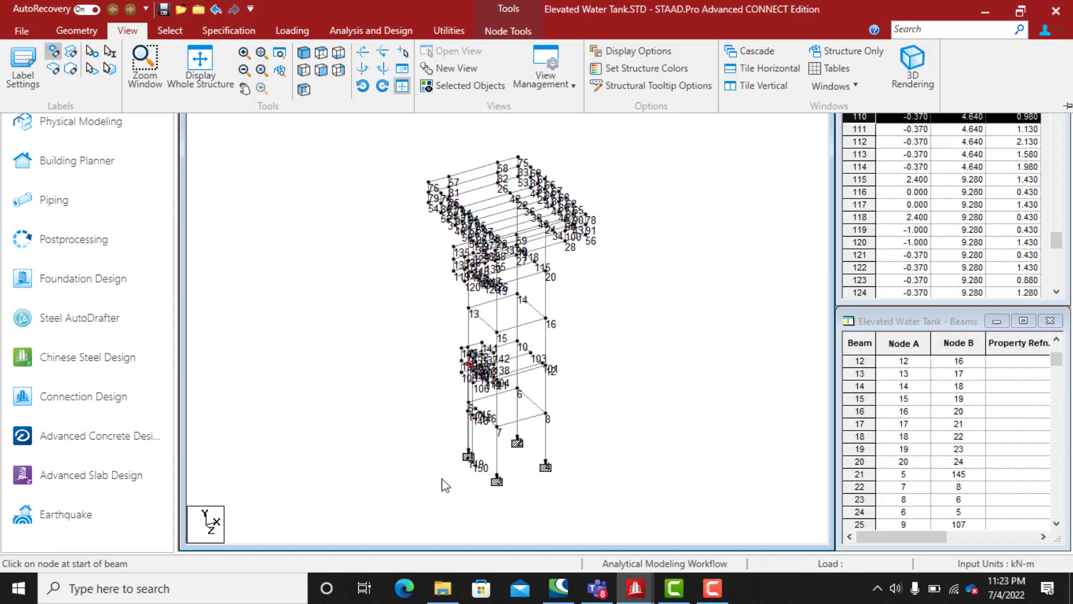
Select the lower ladder's vertical beams 150–148, 149–147, 147–109 and 148–110
{"action": "scroll", "coordinate": [512, 320], "scroll_direction": "up", "scroll_amount": 4}
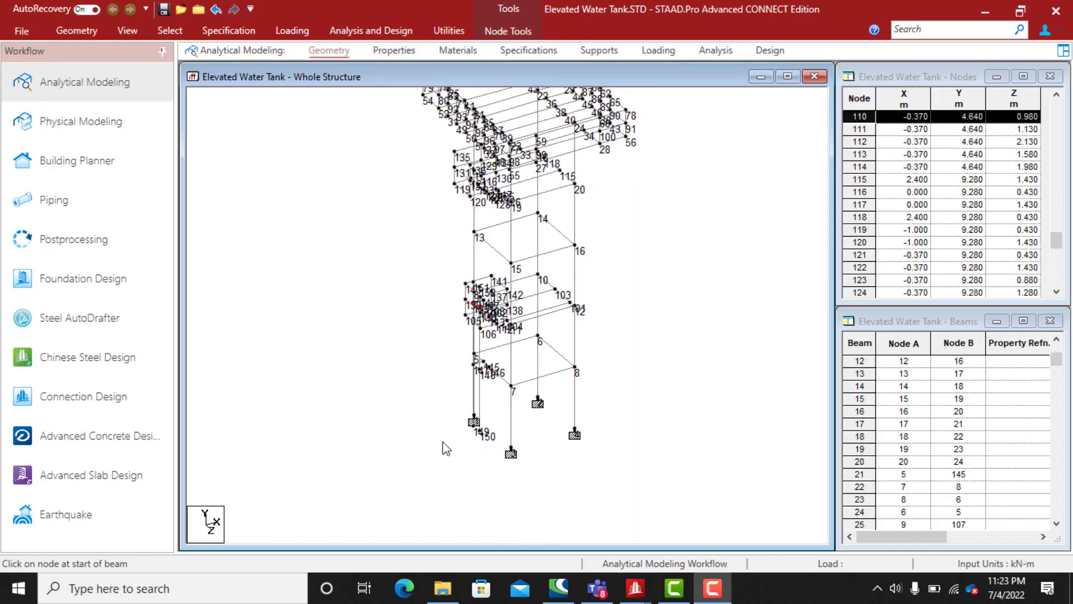
{"action": "scroll", "coordinate": [471, 454], "scroll_direction": "up", "scroll_amount": 4}
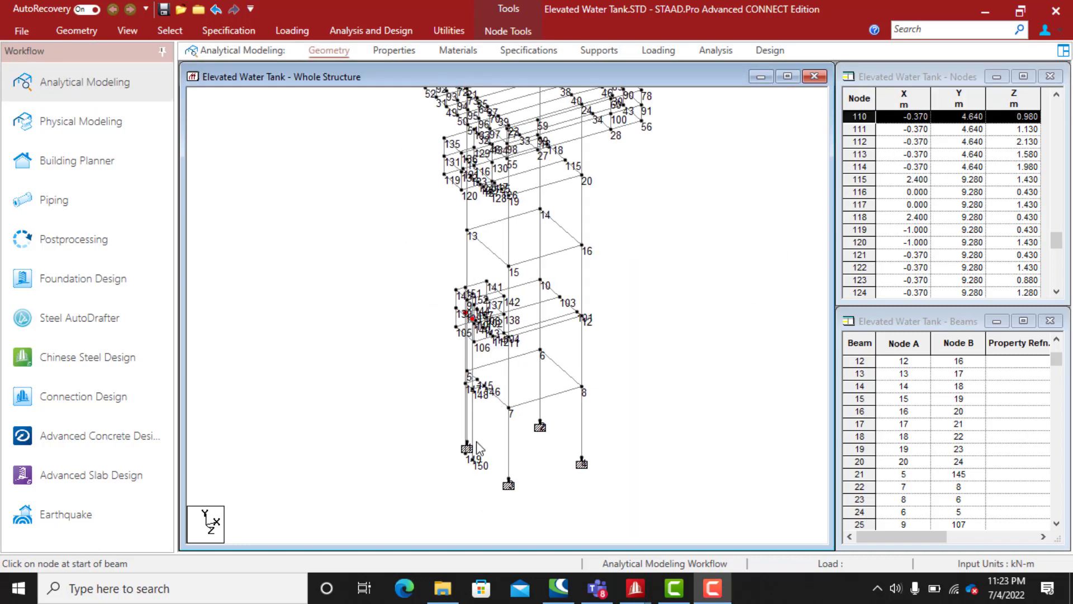
{"action": "middle_click_drag", "start_coordinate": [472, 478], "coordinate": [509, 344]}
{"action": "scroll", "coordinate": [495, 334], "scroll_direction": "up", "scroll_amount": 5}
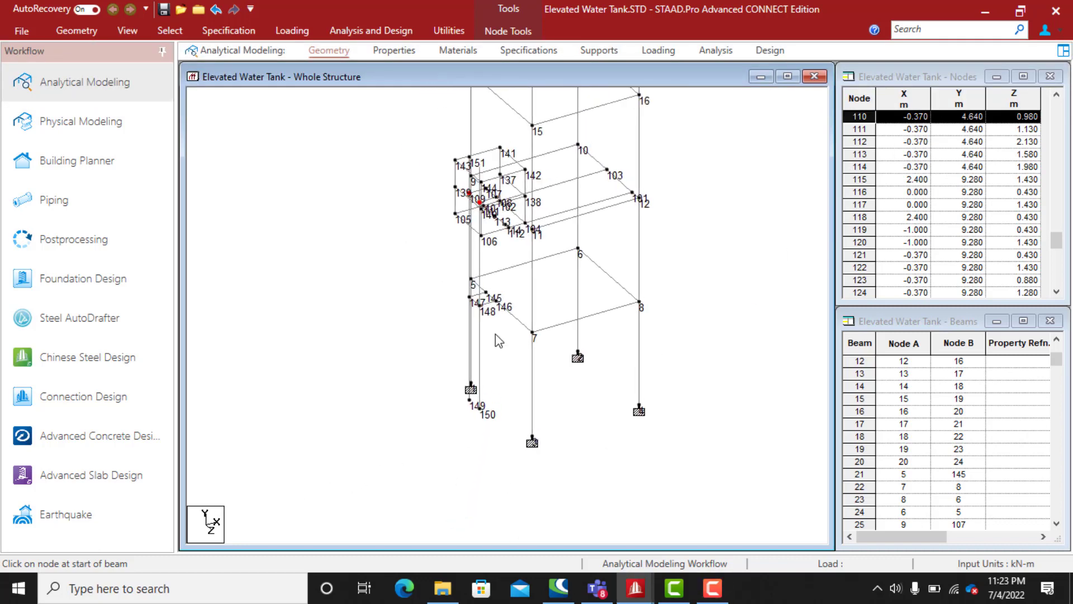
{"action": "middle_click_drag", "start_coordinate": [434, 445], "coordinate": [478, 371]}
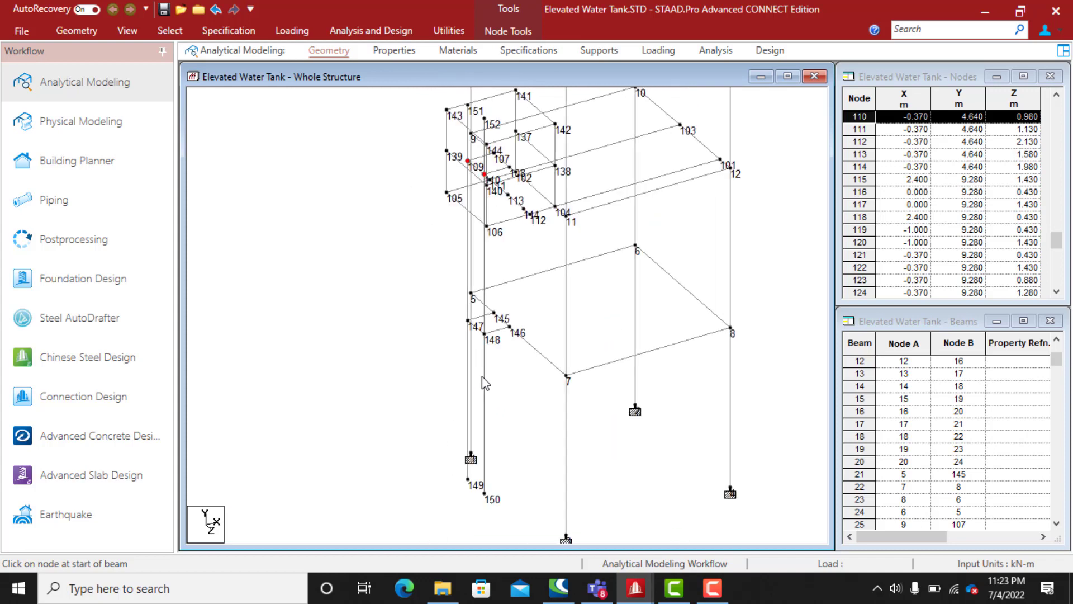
{"action": "scroll", "coordinate": [492, 377], "scroll_direction": "up", "scroll_amount": 2}
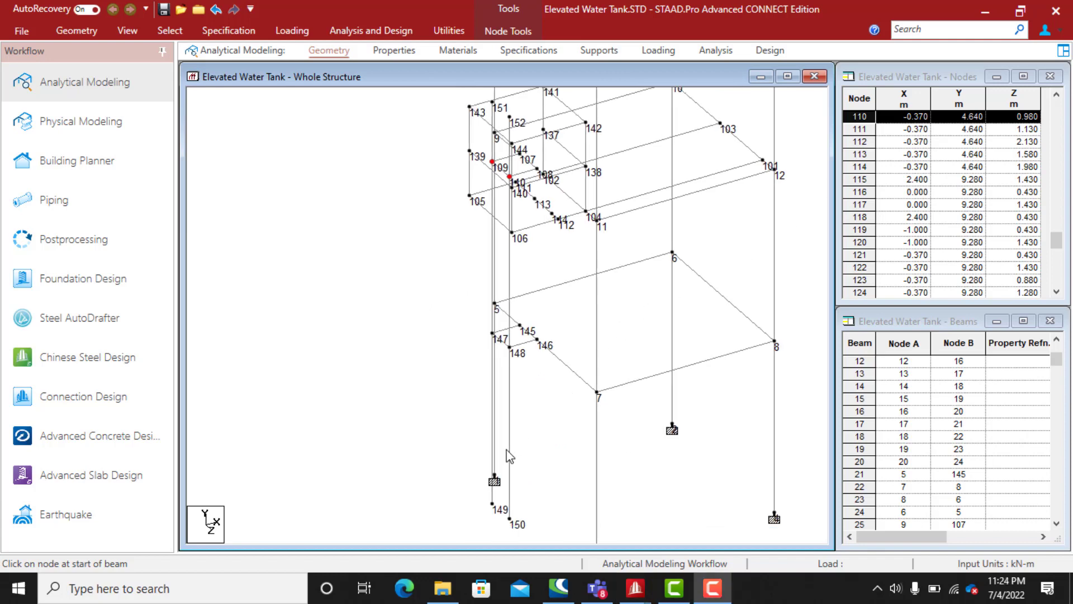
{"action": "left_click", "coordinate": [509, 452]}
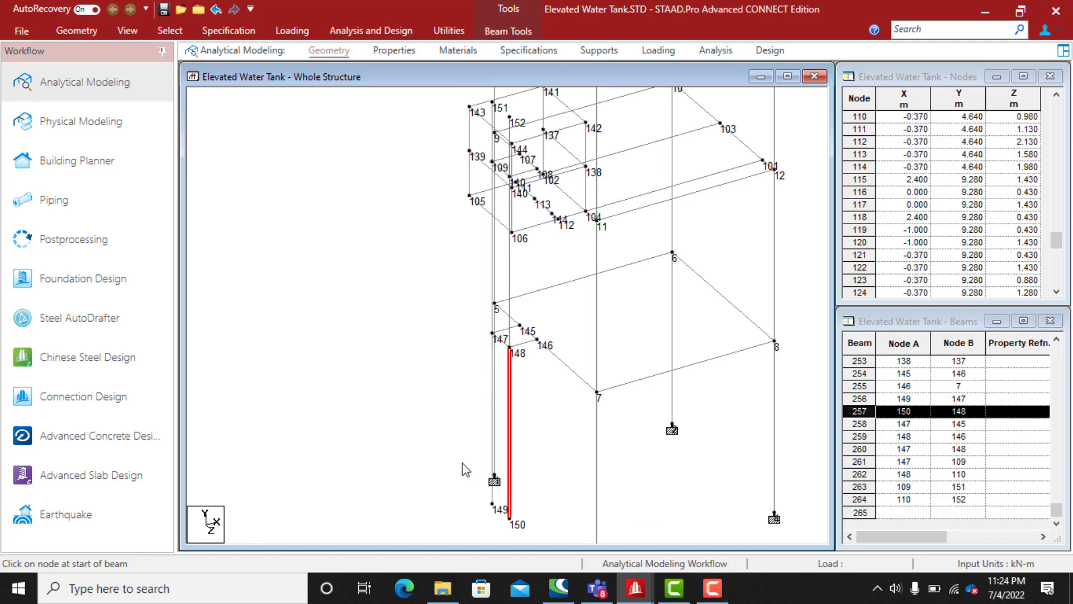
{"action": "left_click", "coordinate": [486, 429]}
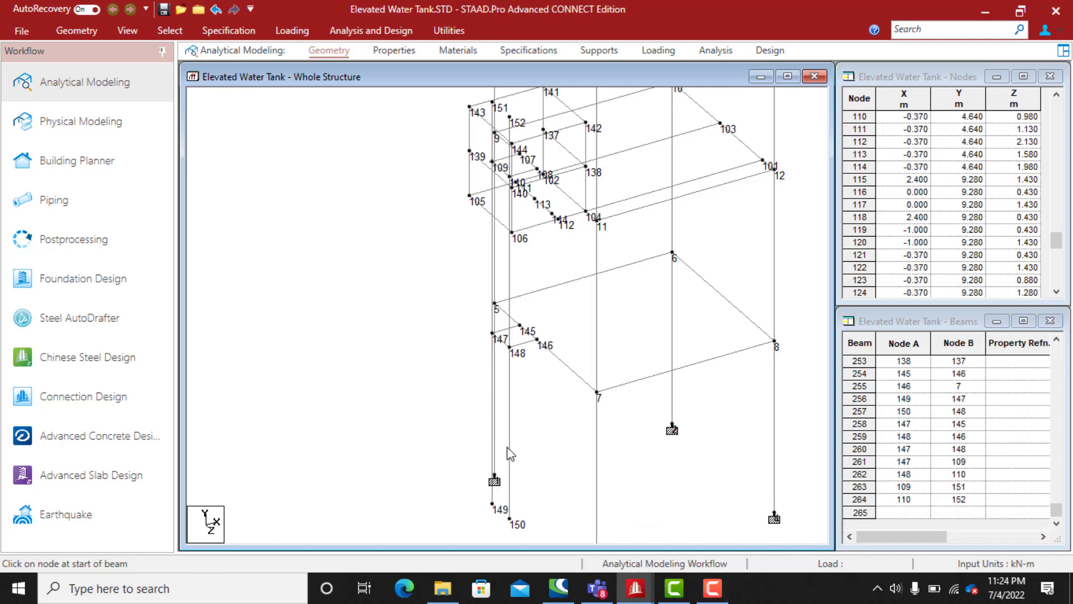
{"action": "left_click", "coordinate": [509, 428]}
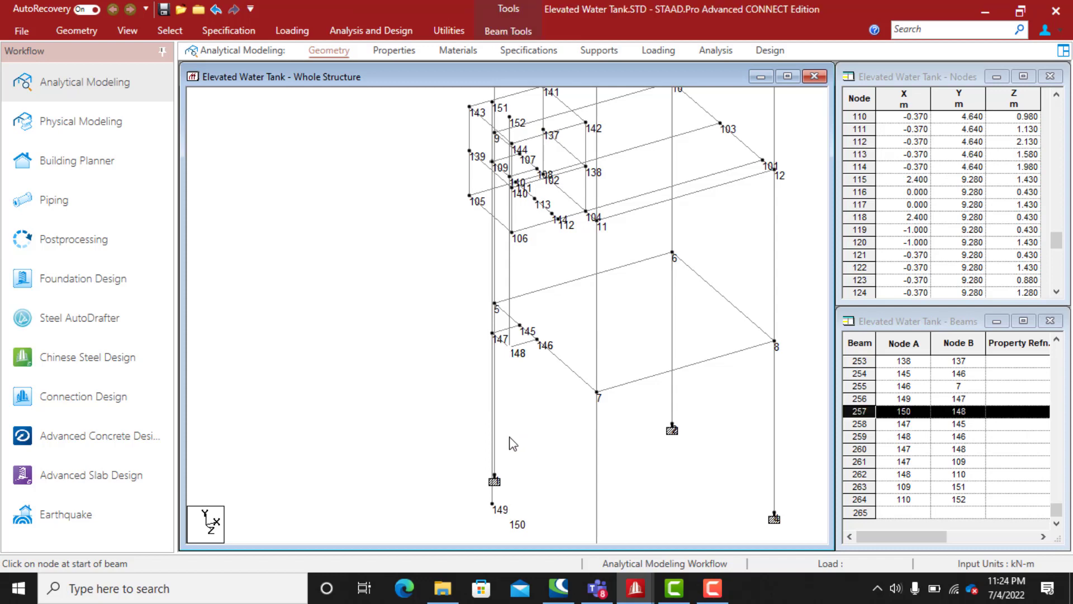
{"action": "left_click", "coordinate": [492, 438], "text": "ctrl"}
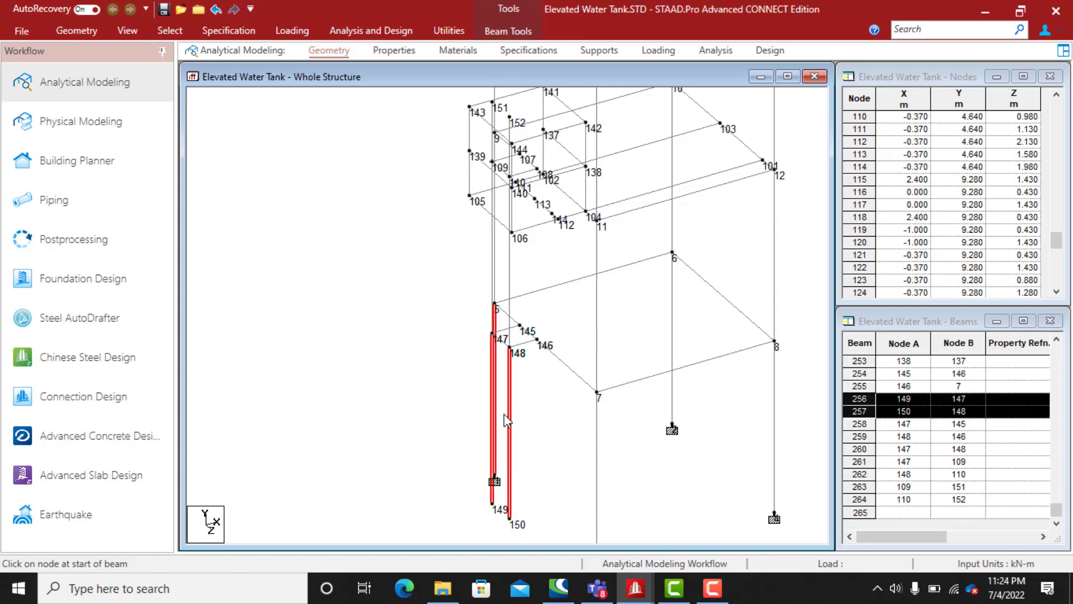
{"action": "left_click", "coordinate": [493, 287], "text": "ctrl"}
{"action": "left_click", "coordinate": [510, 282], "text": "ctrl"}
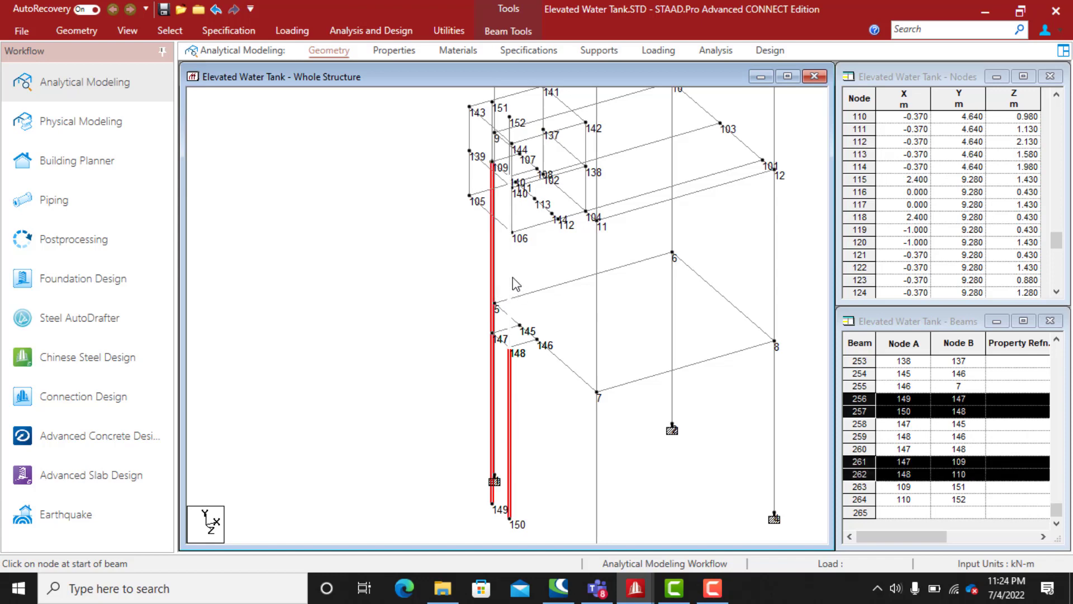
Add the short horizontal beams 147–148, 148–146 and 147–145 to the selection
{"action": "left_click", "coordinate": [502, 341], "text": "ctrl"}
{"action": "left_click", "coordinate": [525, 344], "text": "ctrl"}
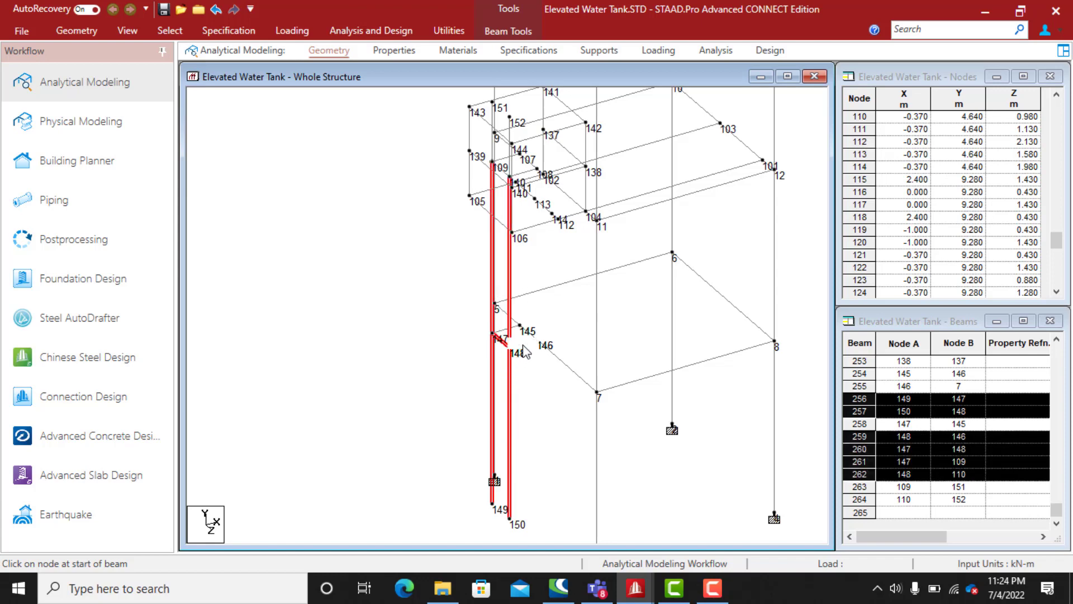
{"action": "left_click", "coordinate": [506, 329], "text": "ctrl"}
Extend the selection with horizontal beams 110–108, 109–110 and 109–107 and vertical beams 109–151 and 110–152
{"action": "middle_click_drag", "start_coordinate": [553, 328], "coordinate": [570, 411]}
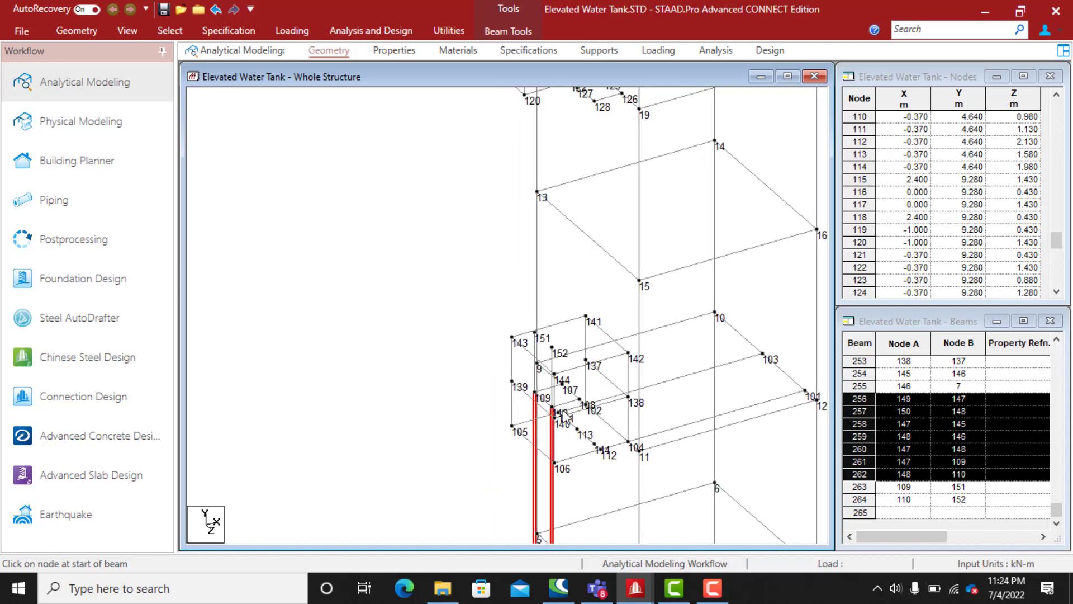
{"action": "left_click", "coordinate": [566, 404], "text": "ctrl"}
{"action": "left_click", "coordinate": [546, 390], "text": "ctrl"}
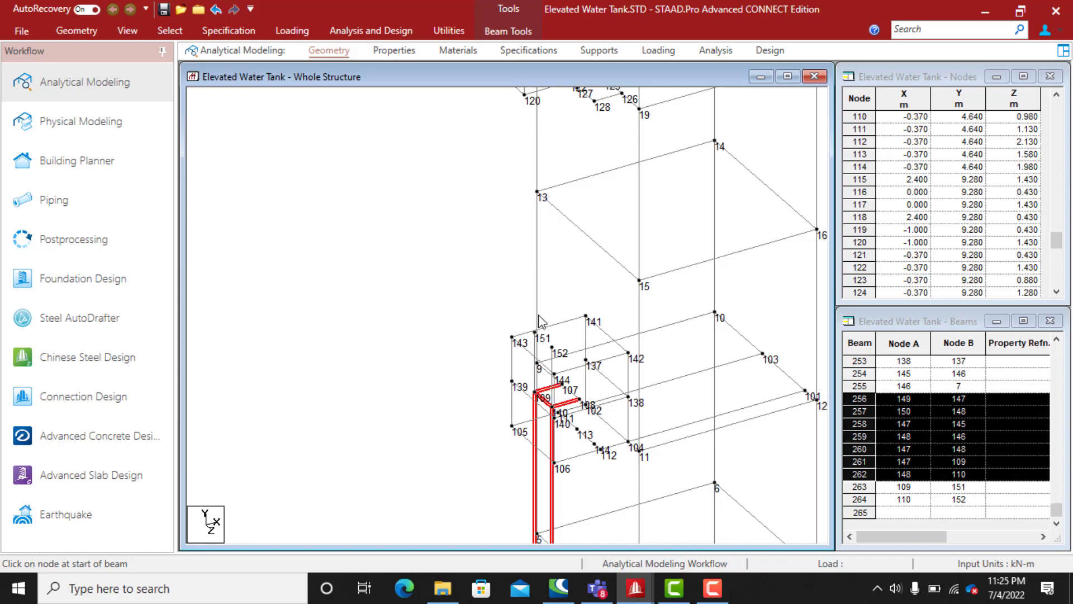
{"action": "left_click", "coordinate": [535, 385], "text": "ctrl"}
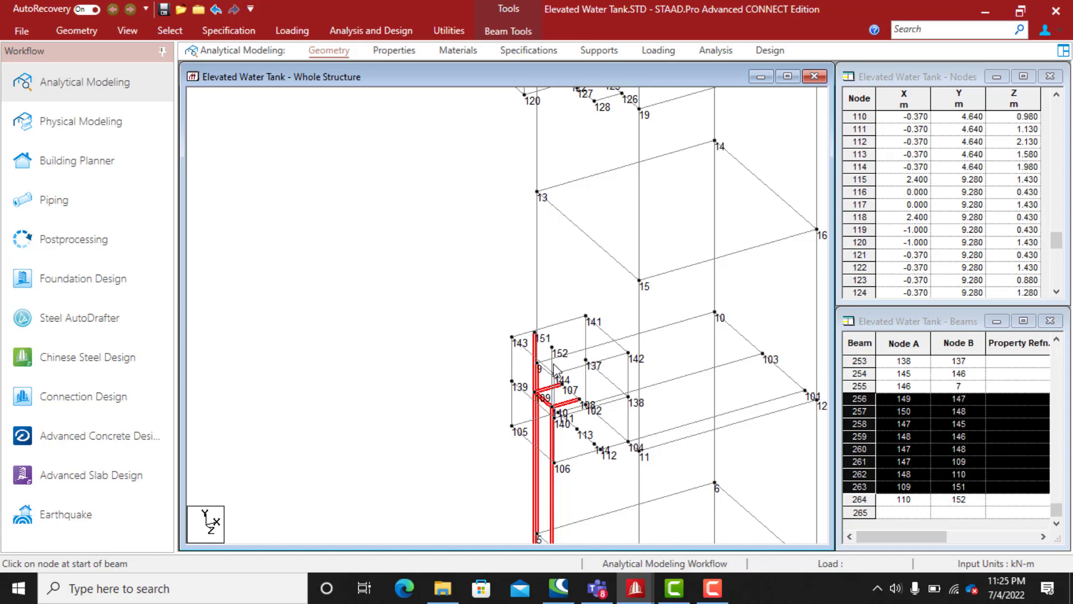
{"action": "left_click", "coordinate": [553, 369], "text": "ctrl"}
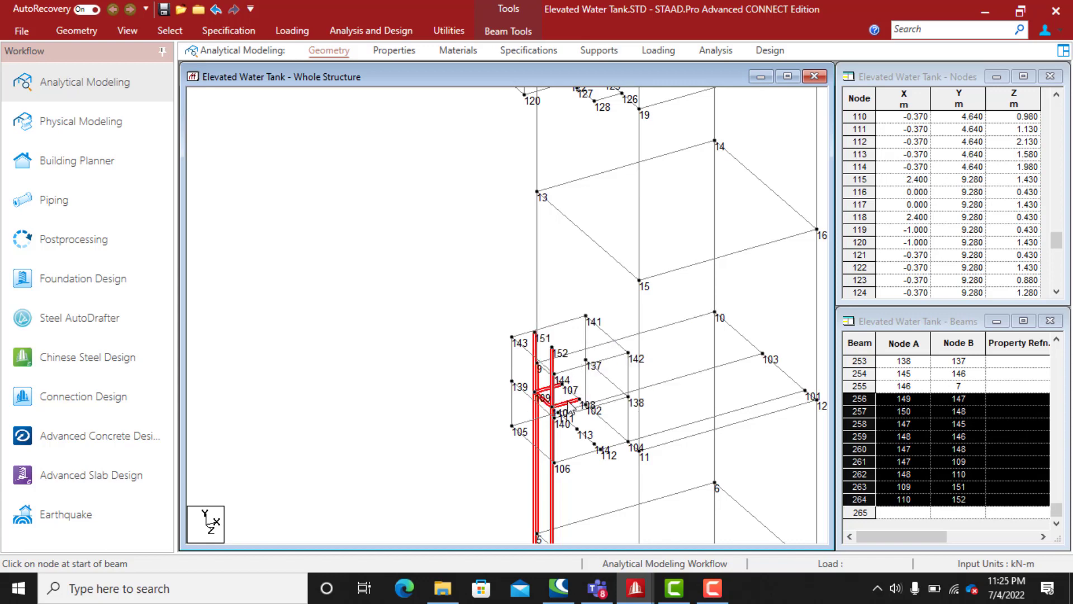
Display only the selected ladder beams and clear the selection
{"action": "middle_click_drag", "start_coordinate": [572, 421], "coordinate": [611, 308]}
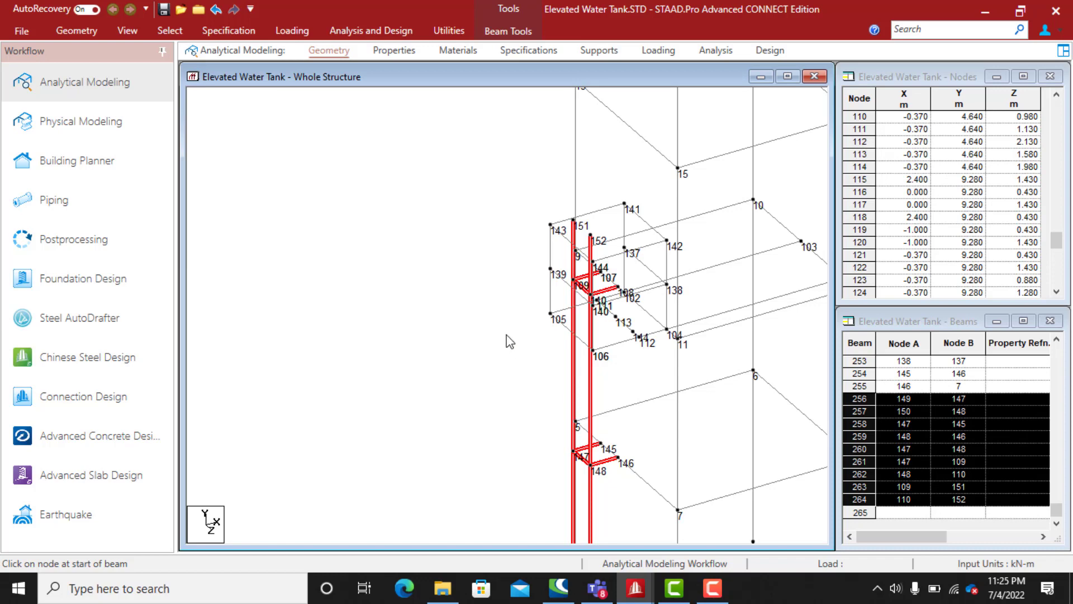
{"action": "middle_click_drag", "start_coordinate": [484, 304], "coordinate": [471, 222]}
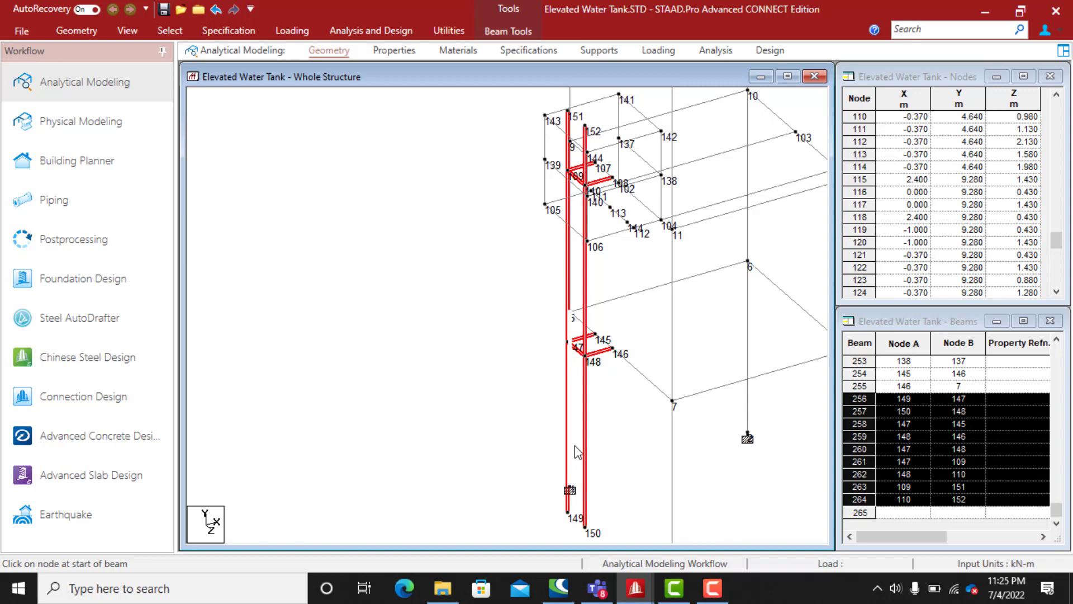
{"action": "middle_click_drag", "start_coordinate": [514, 355], "coordinate": [482, 455]}
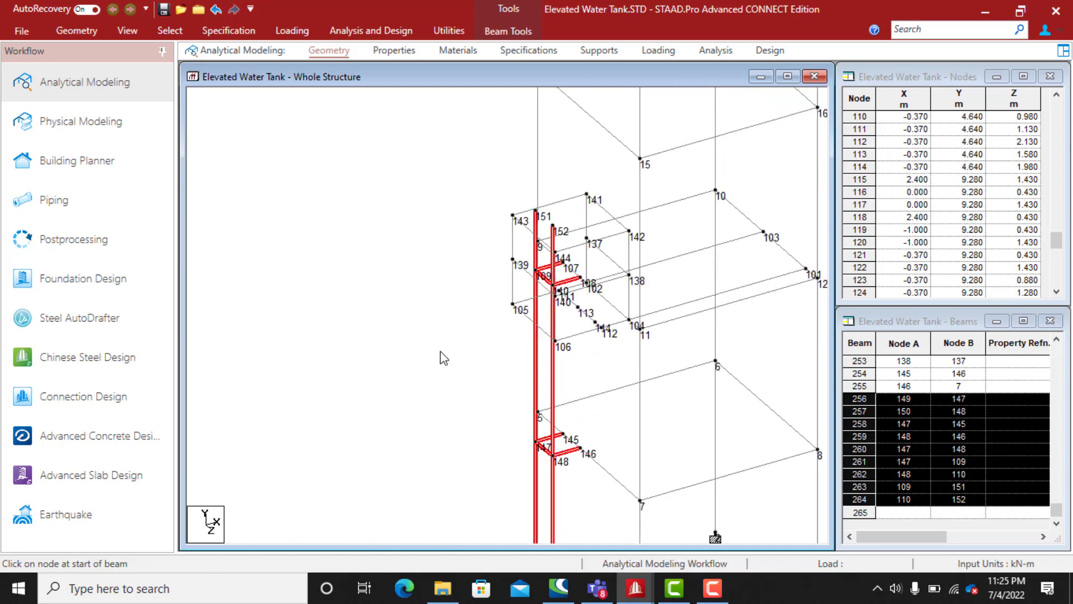
{"action": "left_click", "coordinate": [170, 30]}
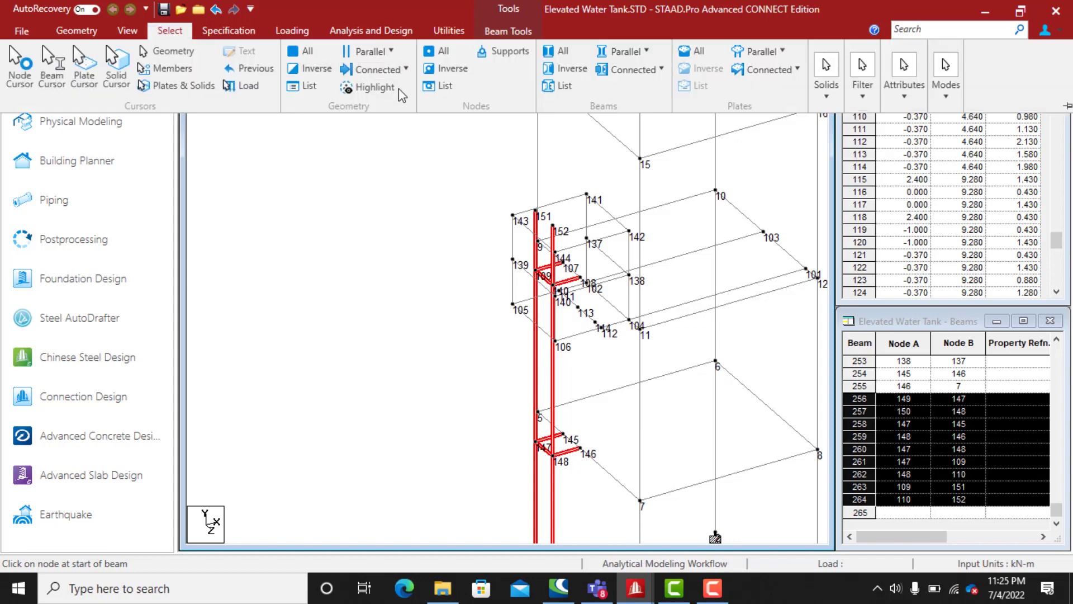
{"action": "left_click", "coordinate": [126, 33]}
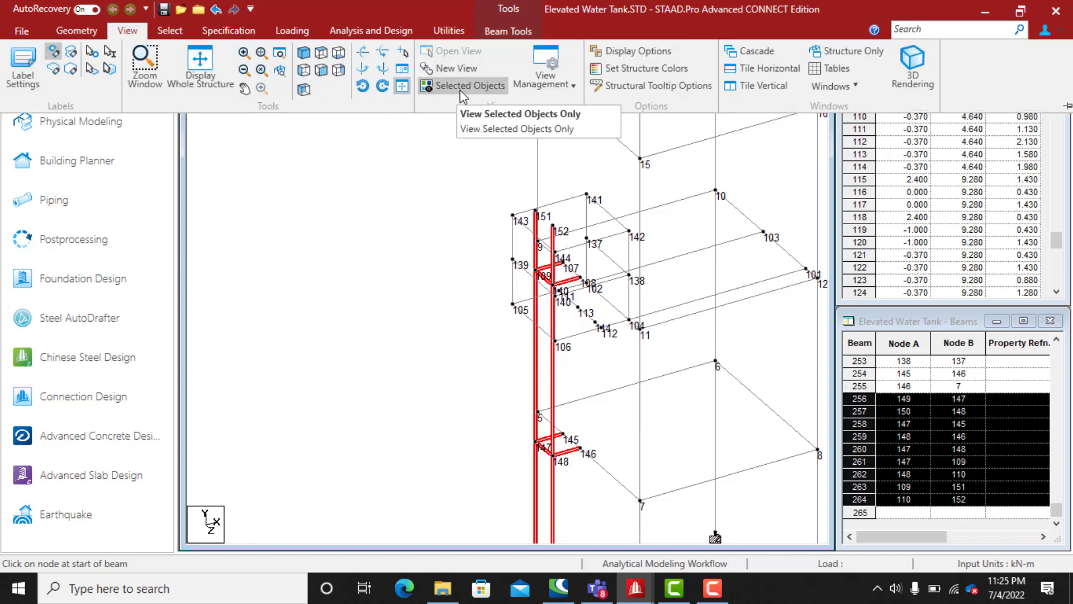
{"action": "left_click", "coordinate": [460, 92]}
{"action": "scroll", "coordinate": [610, 343], "scroll_direction": "down", "scroll_amount": 3}
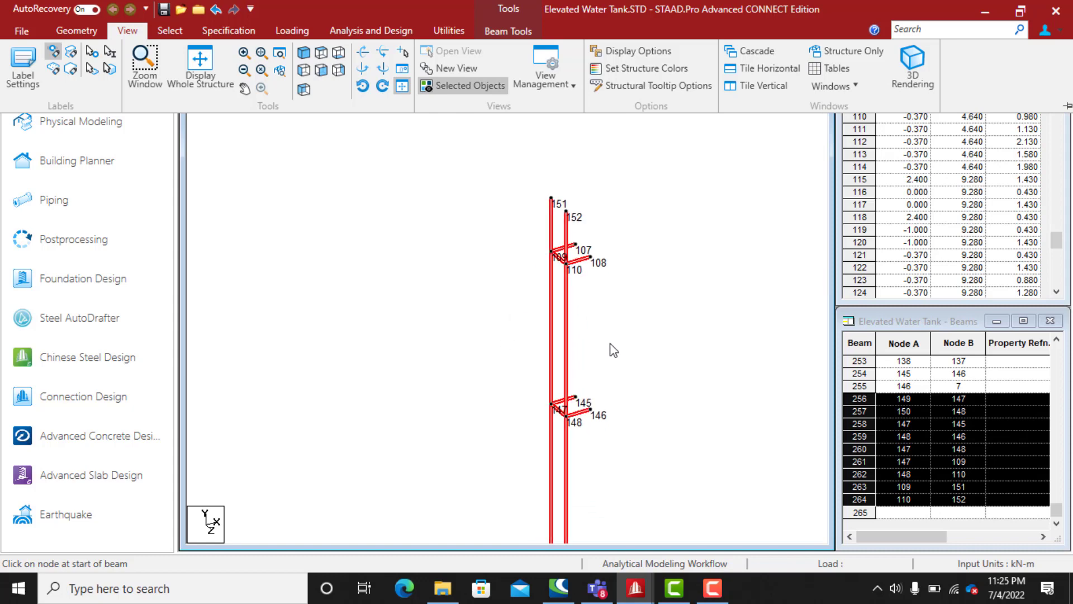
{"action": "left_click", "coordinate": [631, 354]}
{"action": "left_click", "coordinate": [616, 297]}
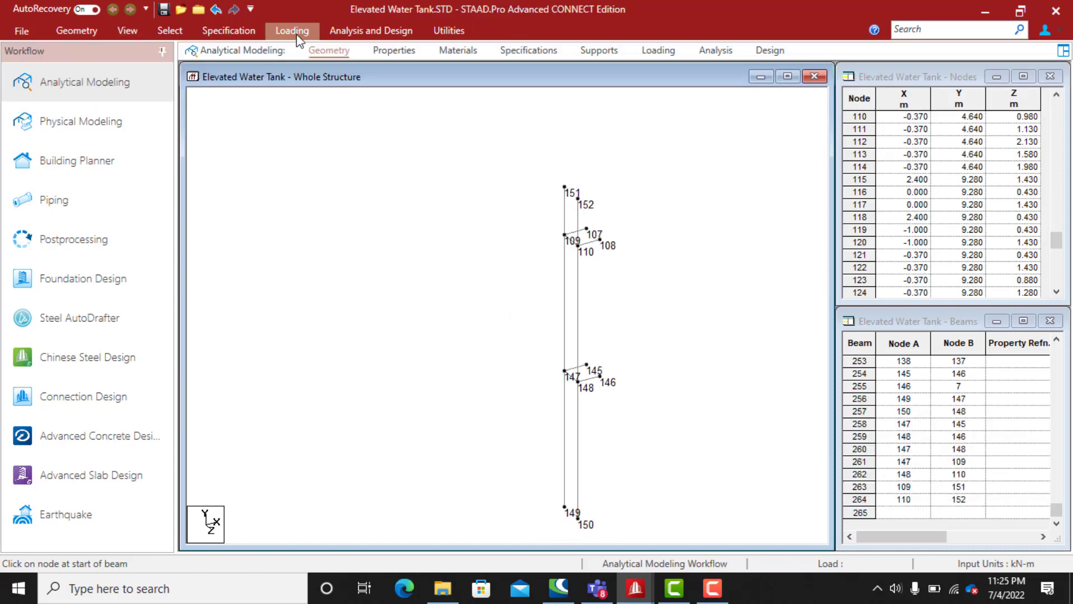
Show the isolated ladder in a side view along the X axis, with its two vertical rails side by side
{"action": "left_click", "coordinate": [170, 31]}
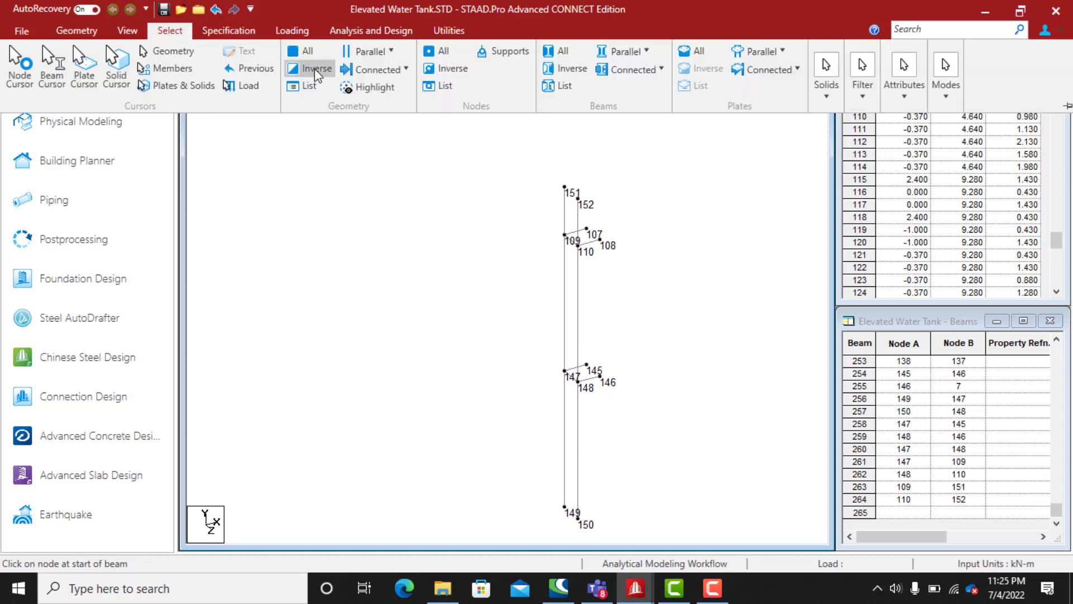
{"action": "left_click", "coordinate": [128, 32]}
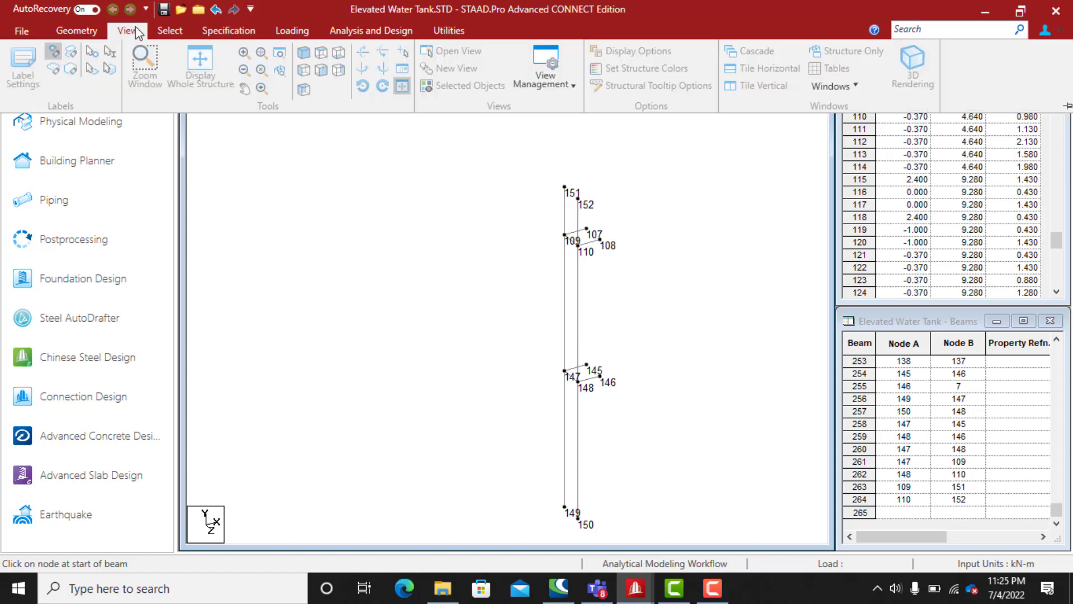
{"action": "left_click", "coordinate": [322, 70]}
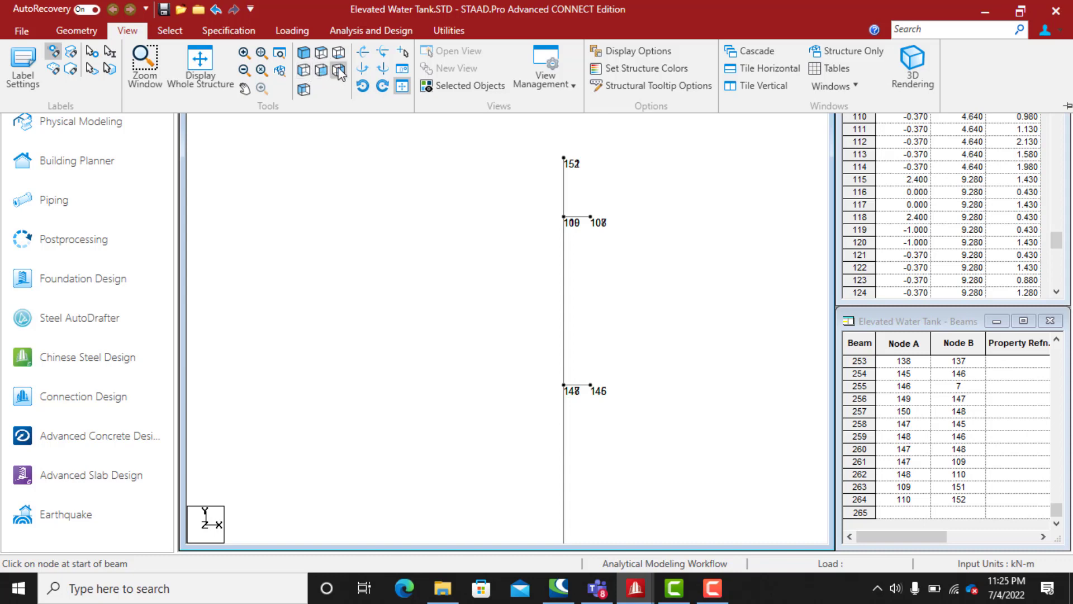
{"action": "left_click", "coordinate": [339, 72]}
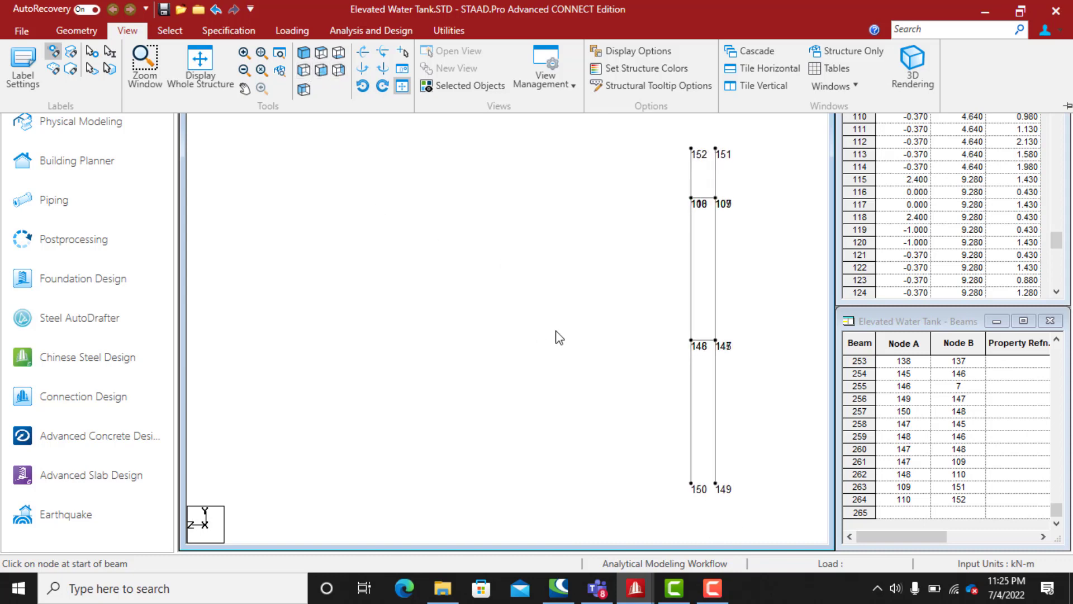
{"action": "scroll", "coordinate": [683, 478], "scroll_direction": "up", "scroll_amount": 1}
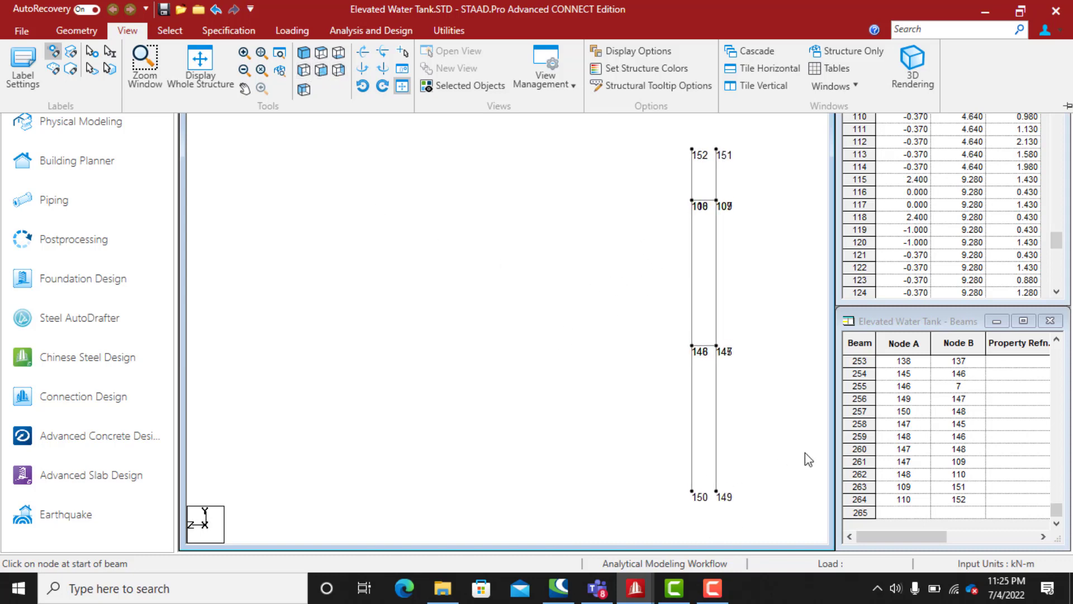
{"action": "scroll", "coordinate": [756, 448], "scroll_direction": "up", "scroll_amount": 2}
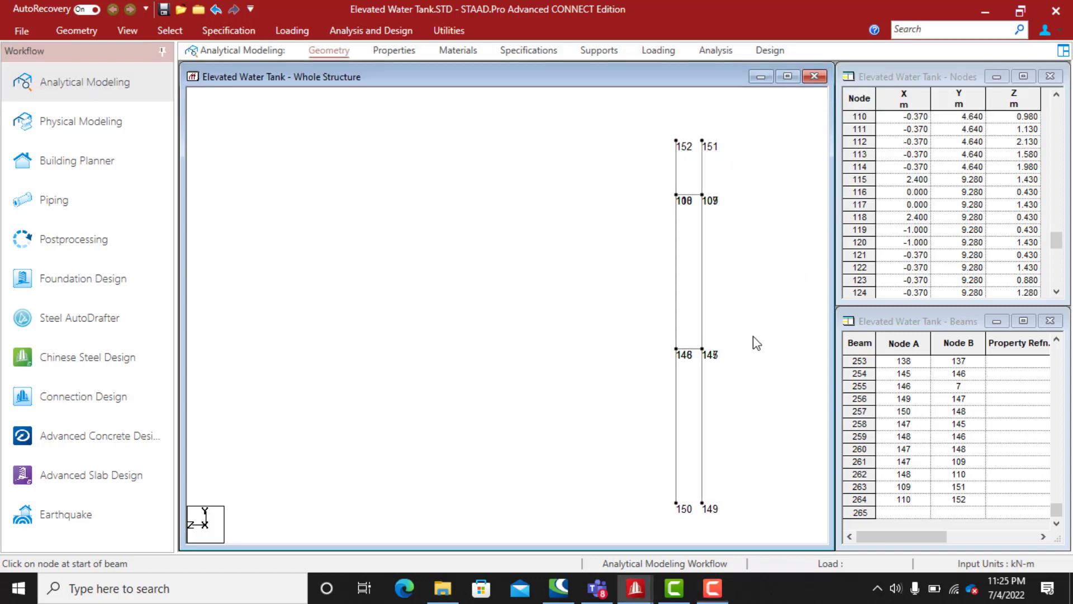
{"action": "mouse_move", "coordinate": [756, 343]}
{"action": "middle_mouse_down"}
{"action": "mouse_move", "coordinate": [643, 371]}
{"action": "mouse_move", "coordinate": [573, 362]}
{"action": "mouse_move", "coordinate": [562, 345]}
{"action": "middle_mouse_up"}
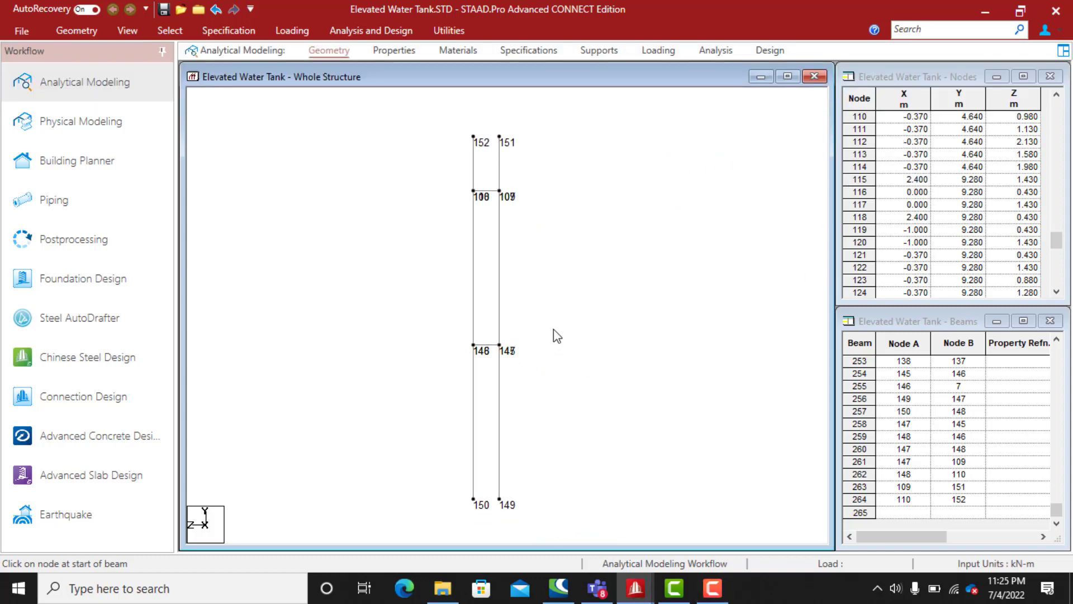
{"action": "scroll", "coordinate": [485, 424], "scroll_direction": "up", "scroll_amount": 3}
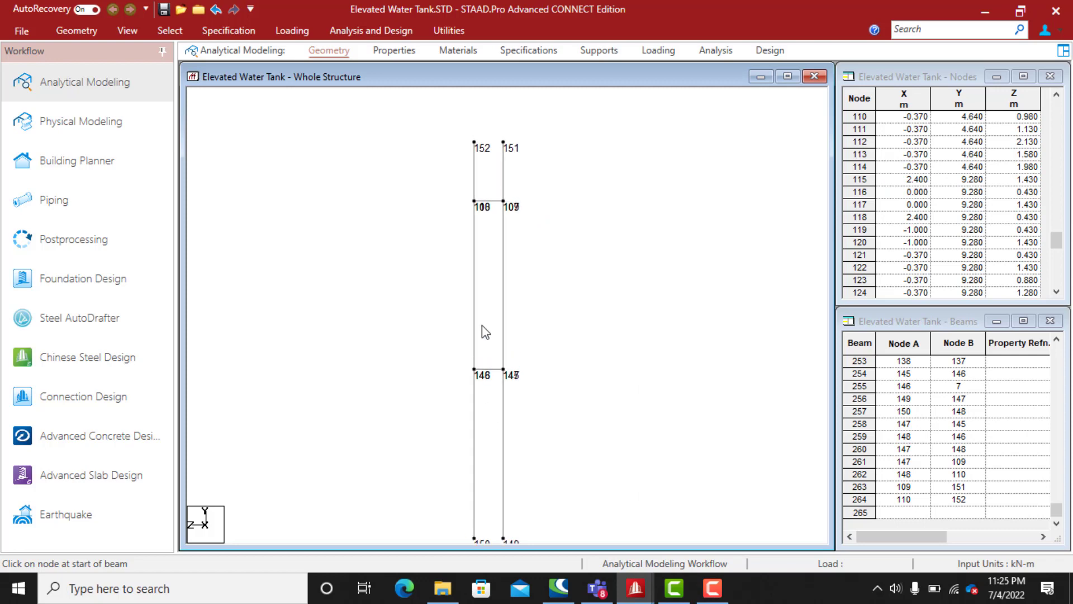
Measure the node-to-node heights of the ladder's lowest rail segment and the segment directly above it
{"action": "middle_click_drag", "start_coordinate": [485, 332], "coordinate": [487, 278]}
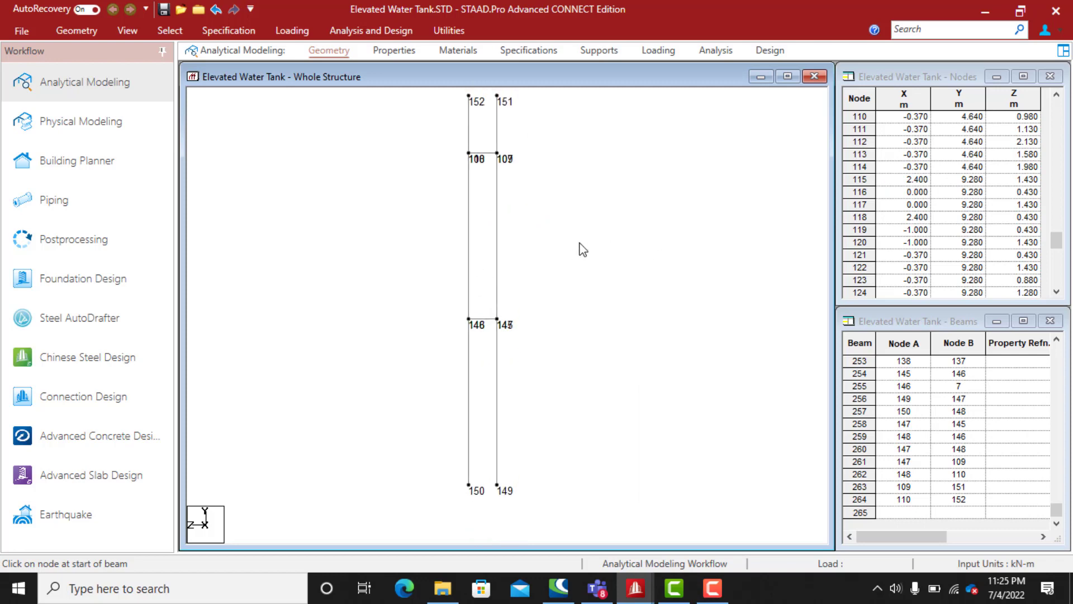
{"action": "middle_click_drag", "start_coordinate": [535, 246], "coordinate": [540, 278]}
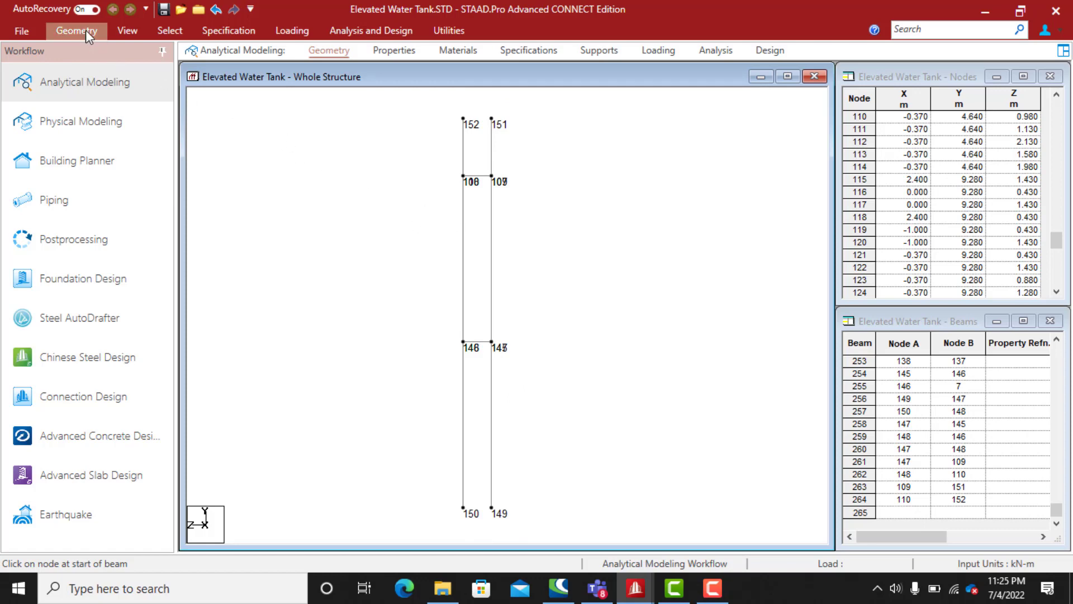
{"action": "left_click", "coordinate": [441, 33]}
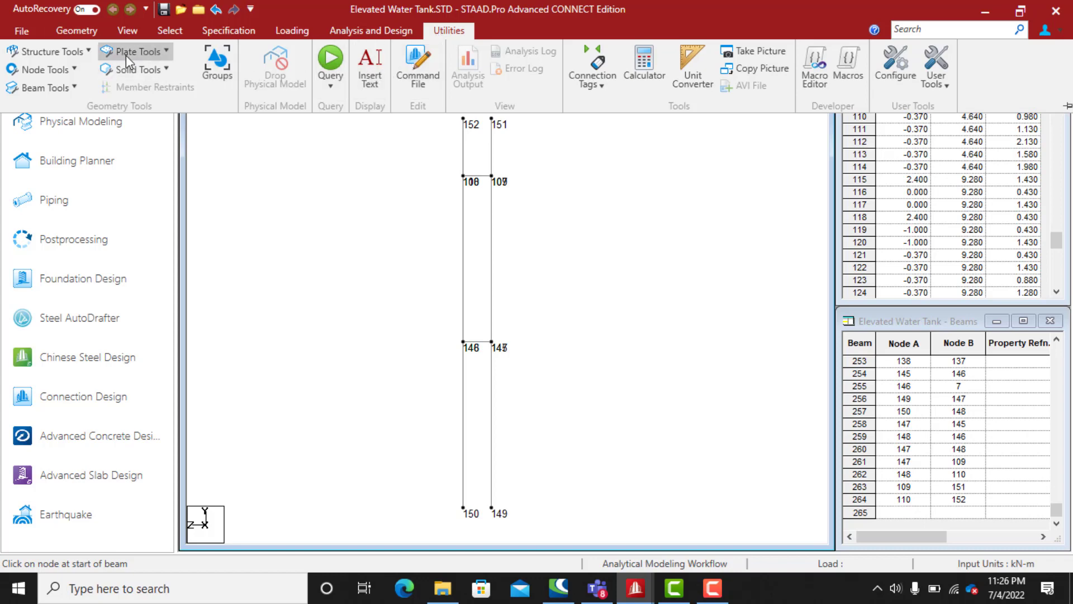
{"action": "left_click", "coordinate": [74, 68]}
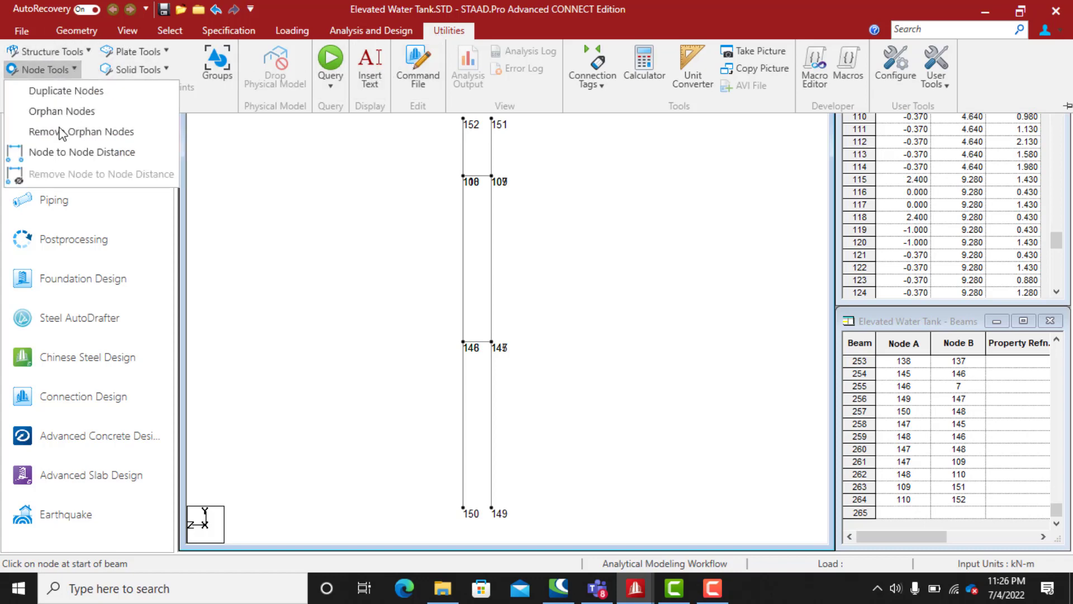
{"action": "left_click", "coordinate": [53, 148]}
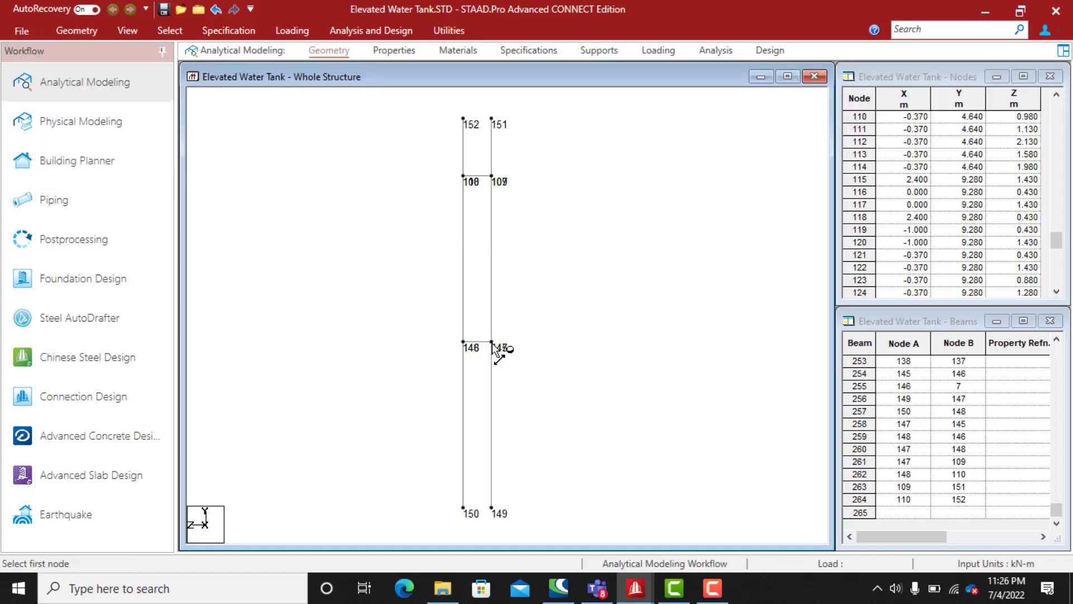
{"action": "left_click", "coordinate": [492, 343]}
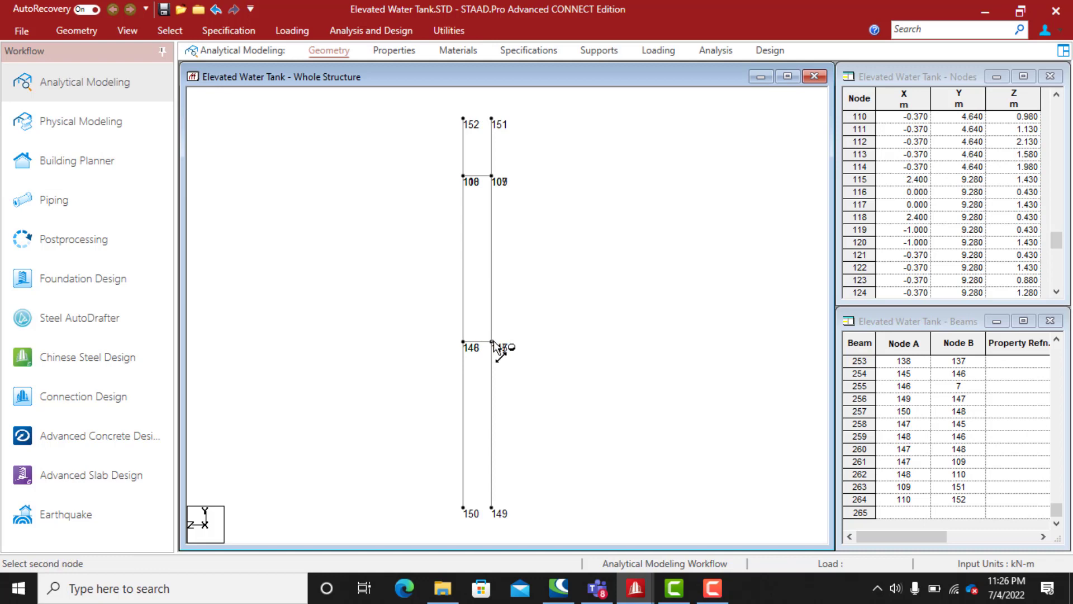
{"action": "left_click", "coordinate": [493, 507]}
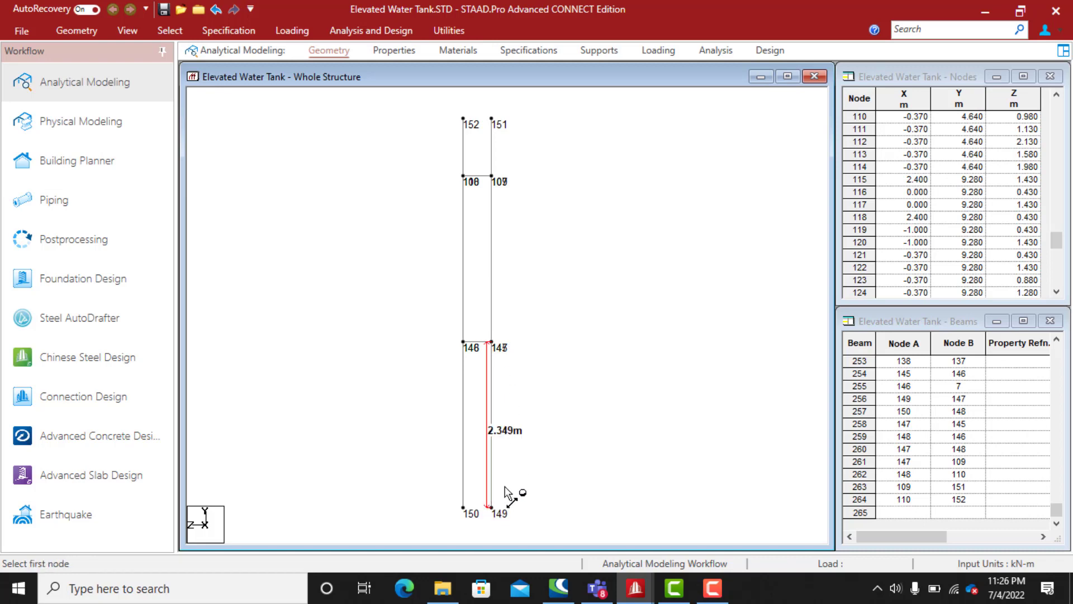
{"action": "left_click", "coordinate": [496, 182]}
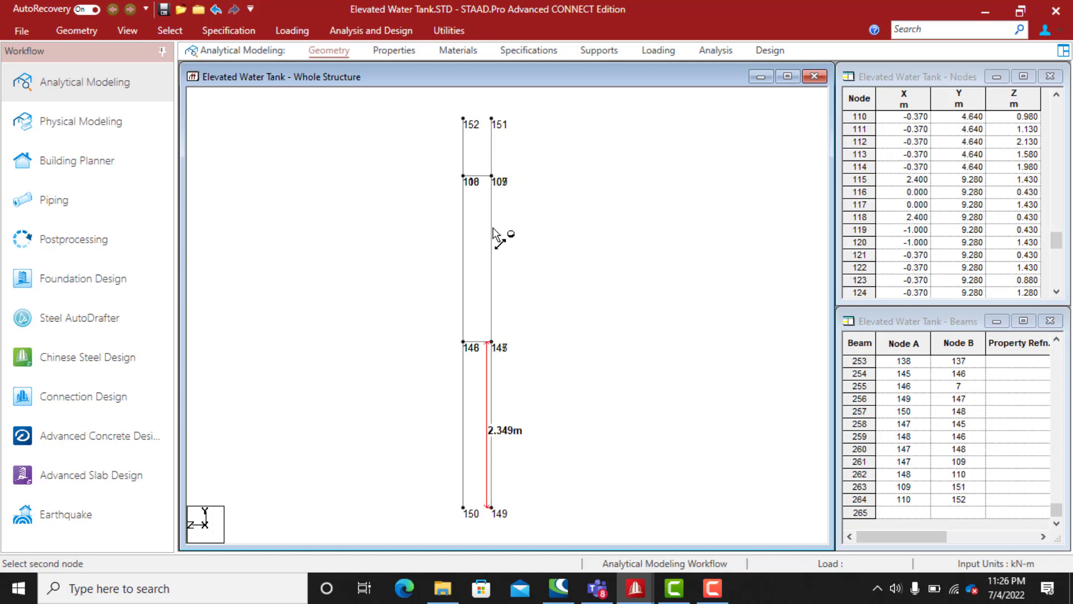
{"action": "left_click", "coordinate": [492, 344]}
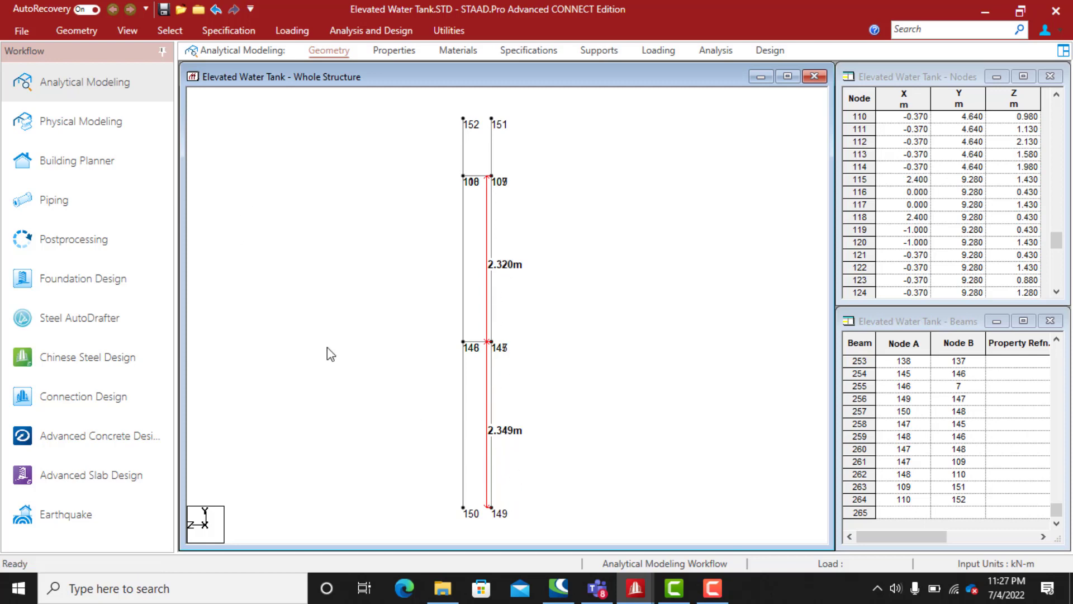
Delete the two lowest ladder rail beams, 149–147 and 150–148, together with the nodes left unattached
{"action": "left_click", "coordinate": [462, 479]}
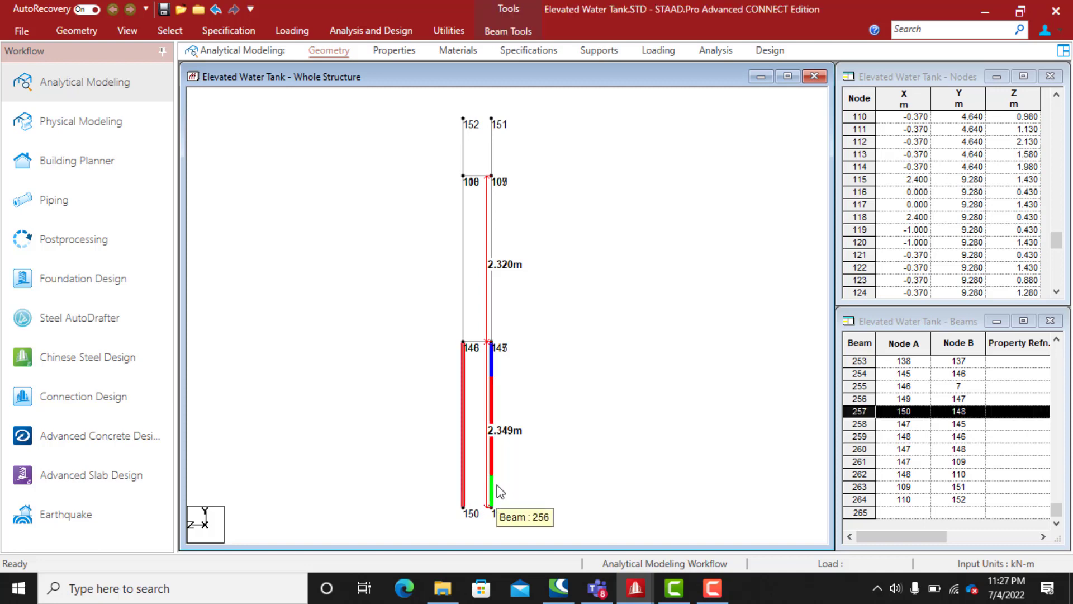
{"action": "left_click", "coordinate": [491, 472], "text": "ctrl"}
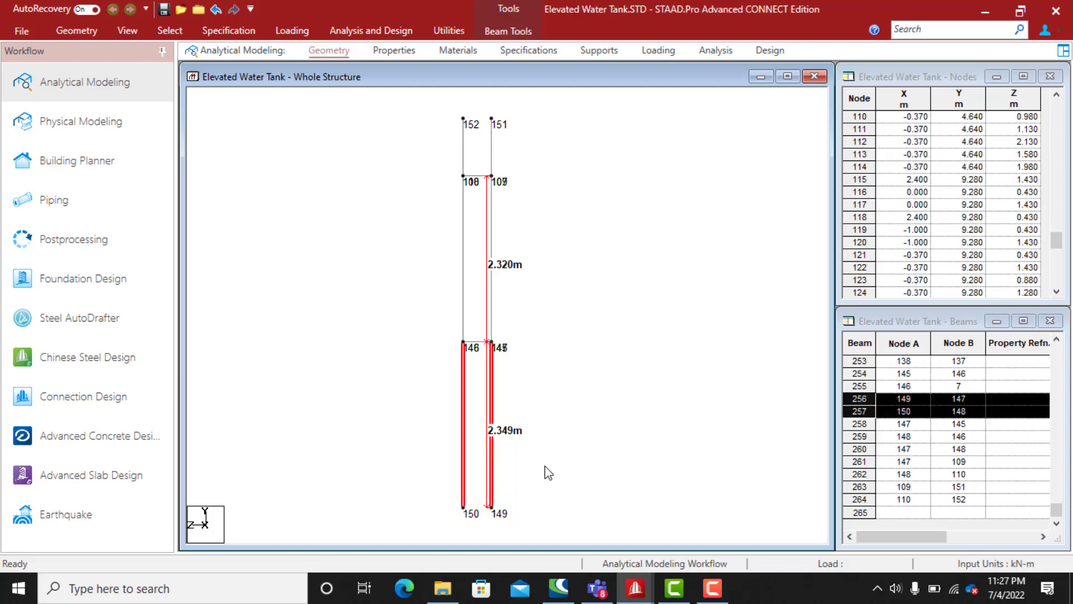
{"action": "key", "text": "Delete"}
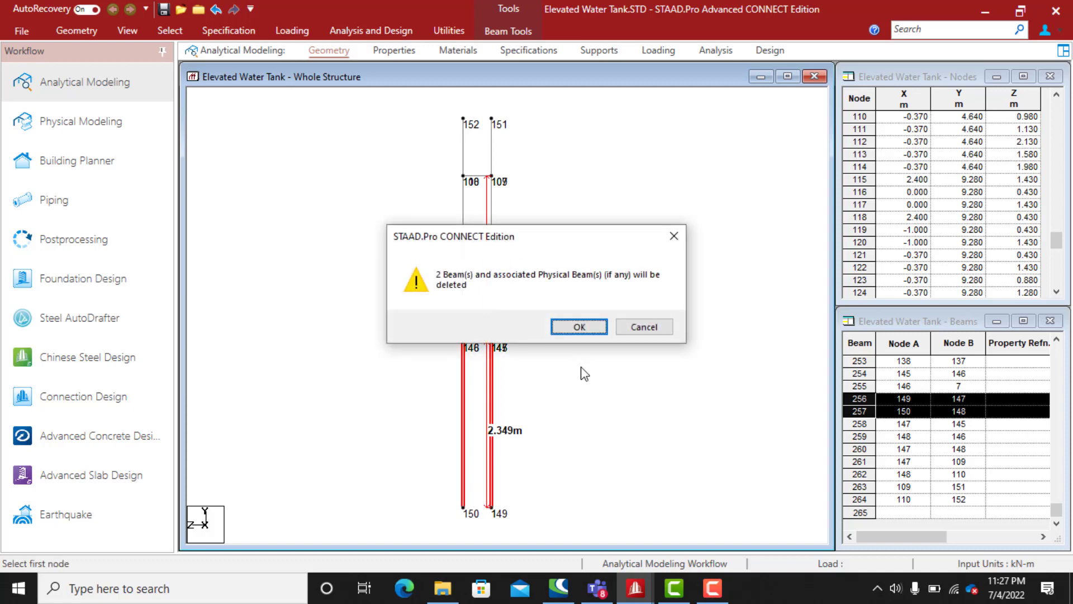
{"action": "left_click", "coordinate": [579, 327]}
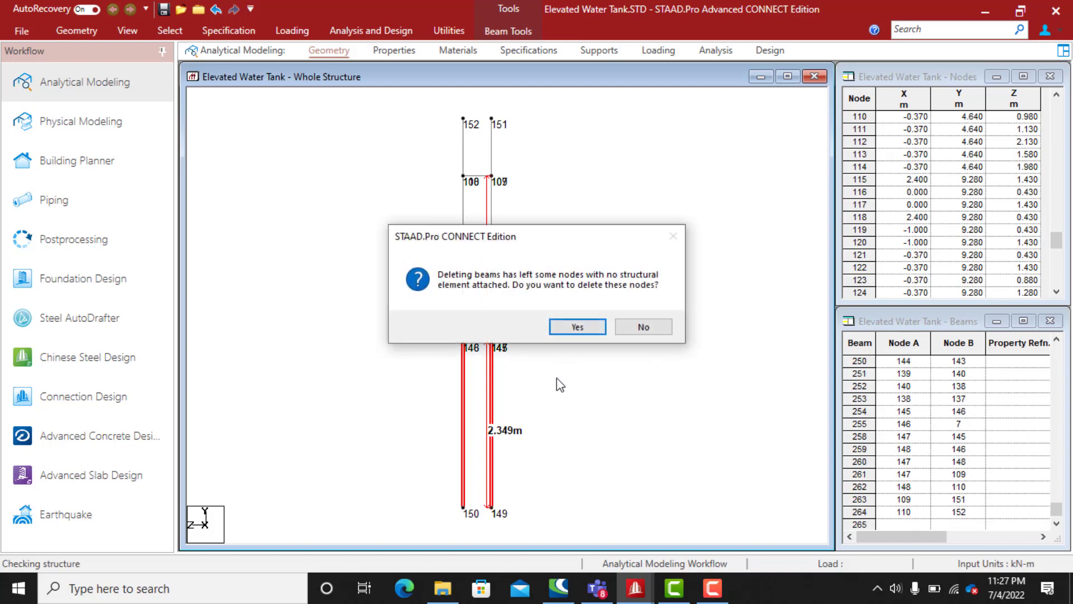
{"action": "left_click", "coordinate": [575, 327]}
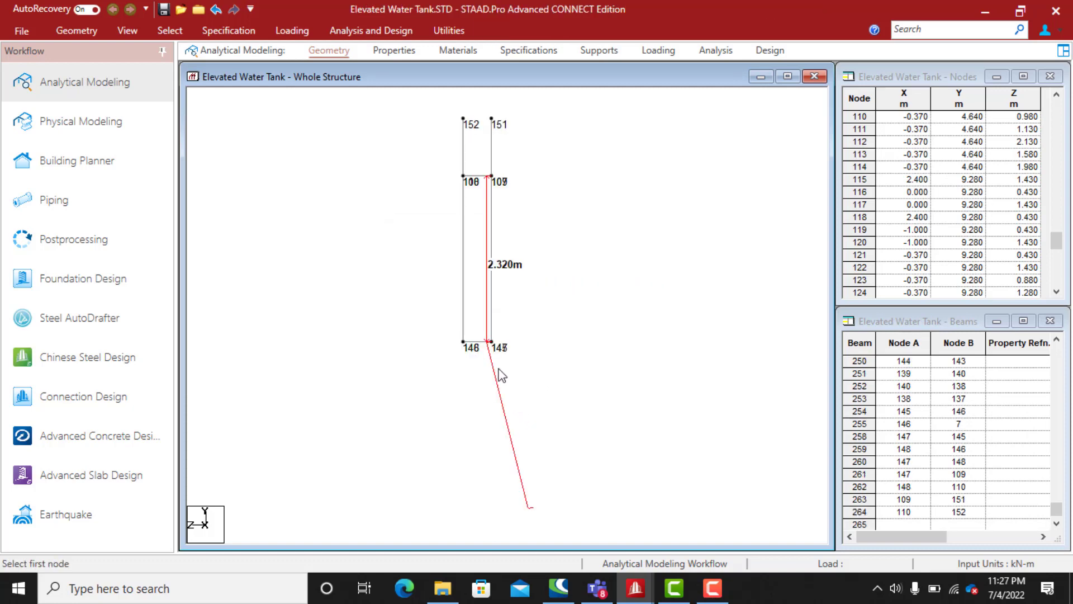
Copy nodes 145–148 and paste them straight down in Y to the 0 m level
{"action": "left_click", "coordinate": [168, 32]}
{"action": "left_click", "coordinate": [28, 67]}
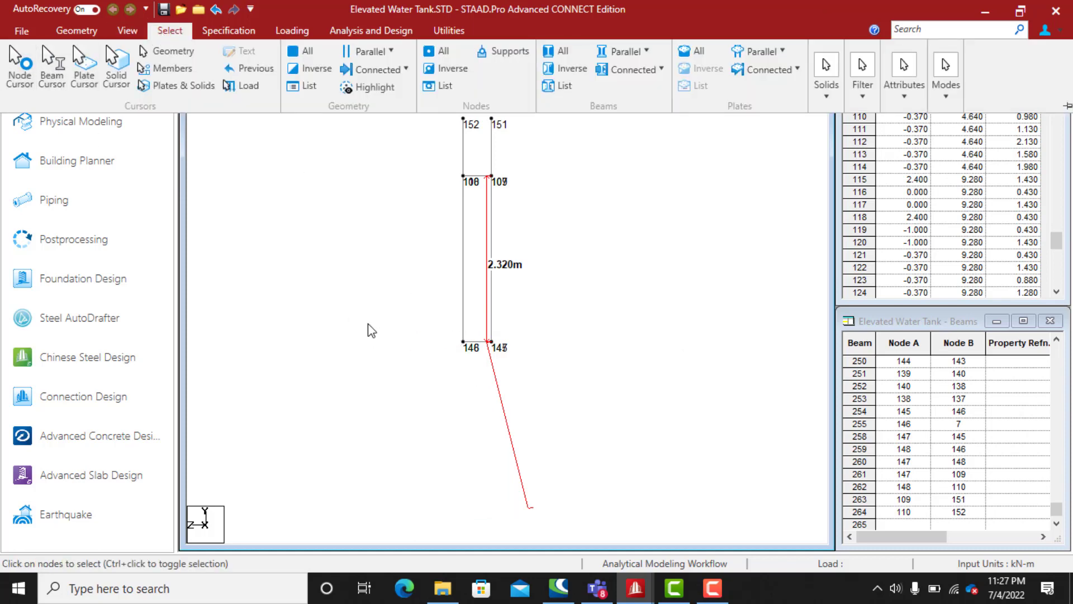
{"action": "left_click", "coordinate": [471, 363]}
{"action": "left_click_drag", "start_coordinate": [447, 330], "coordinate": [507, 359]}
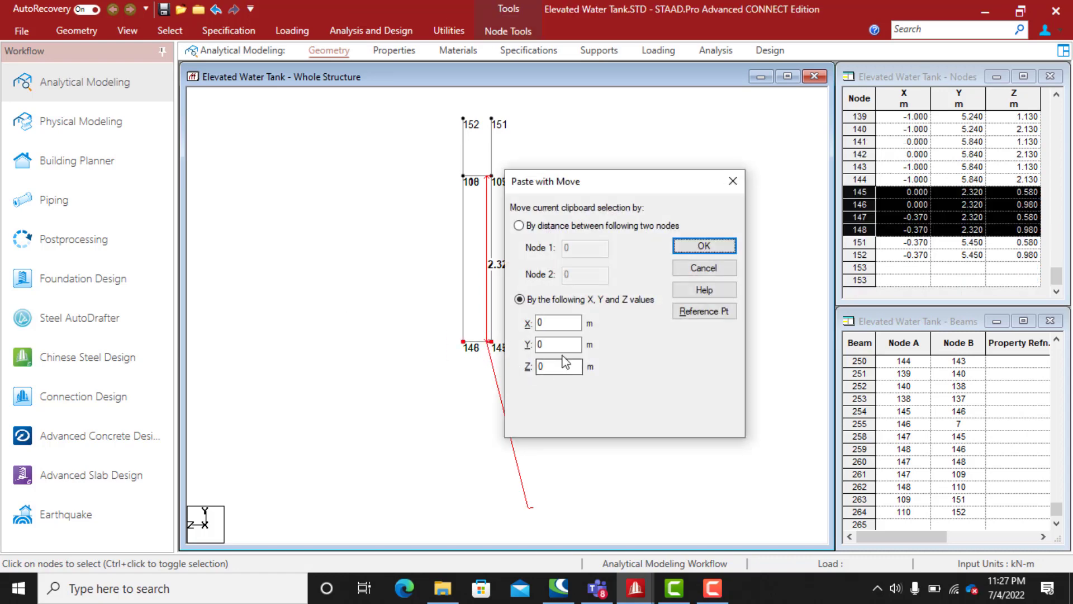
{"action": "left_click_drag", "start_coordinate": [546, 180], "coordinate": [652, 225]}
{"action": "left_click_drag", "start_coordinate": [659, 382], "coordinate": [626, 385]}
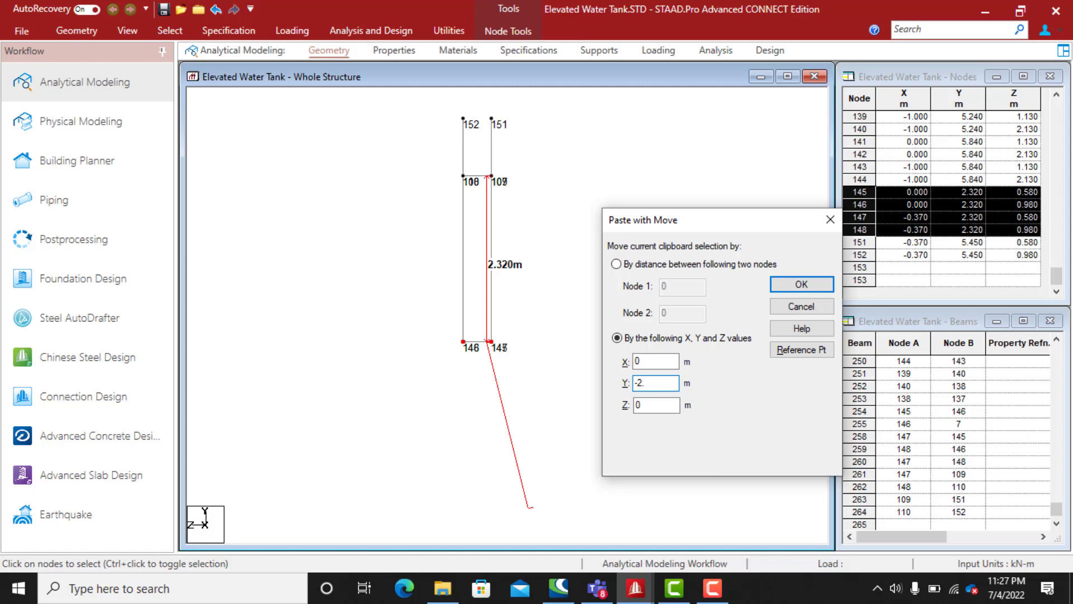
{"action": "left_click", "coordinate": [797, 286]}
{"action": "left_click", "coordinate": [320, 233]}
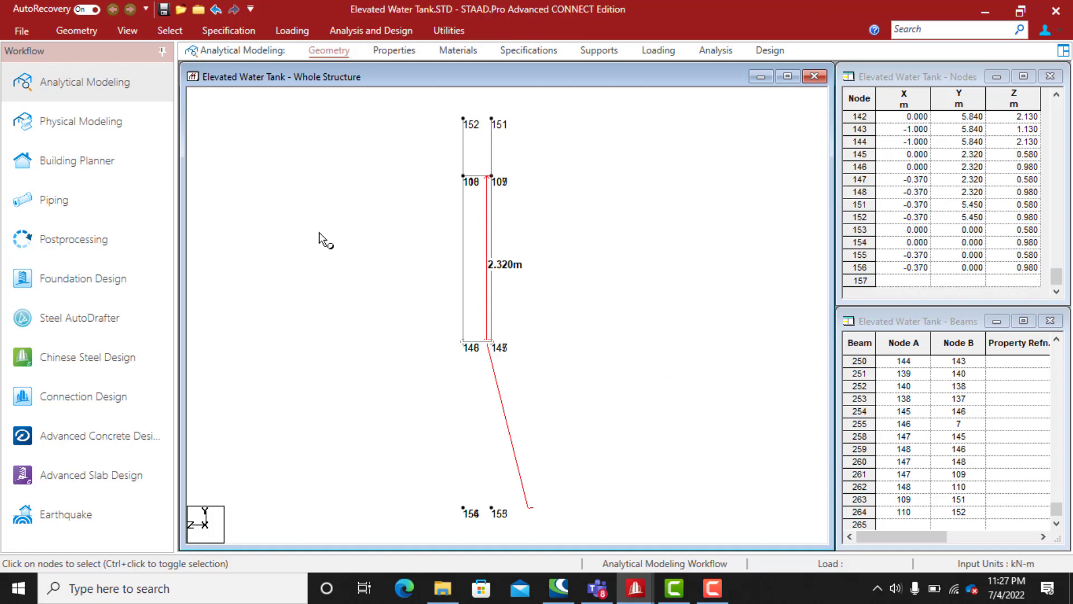
Add two vertical beams for the lower ladder rails, from node 146 to 154 and from node 145 to 153
{"action": "left_click", "coordinate": [84, 31]}
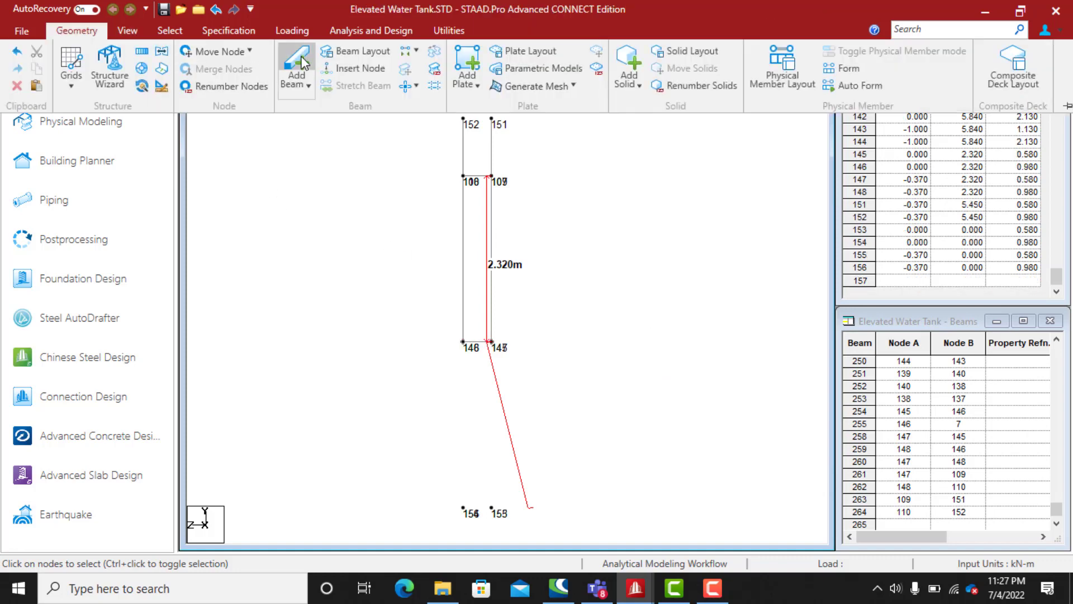
{"action": "left_click", "coordinate": [296, 62]}
{"action": "left_click", "coordinate": [461, 345]}
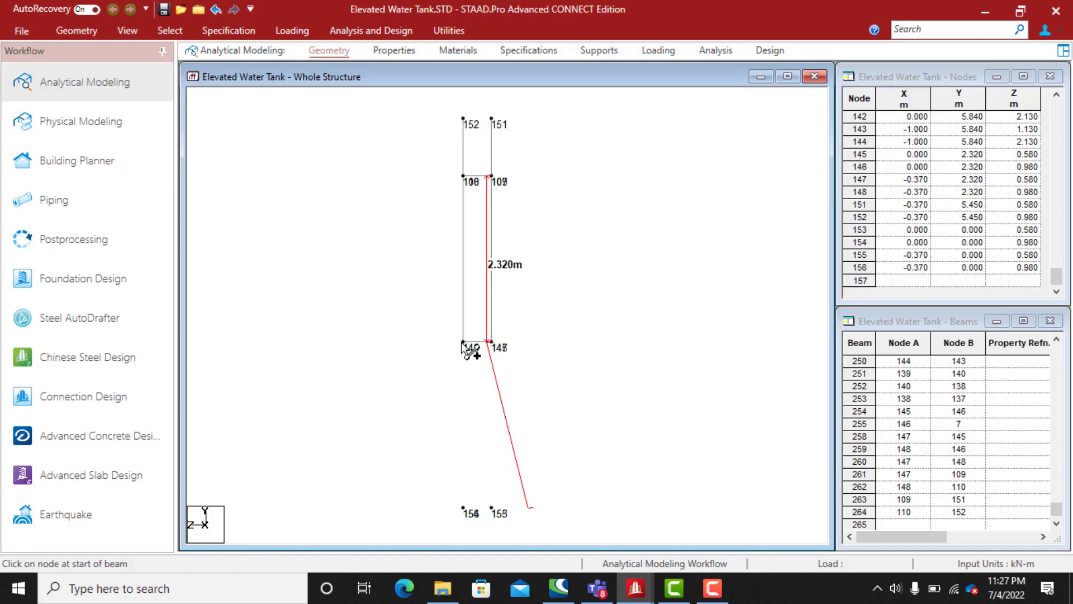
{"action": "left_click", "coordinate": [463, 342]}
{"action": "left_click_drag", "start_coordinate": [467, 420], "coordinate": [463, 509]}
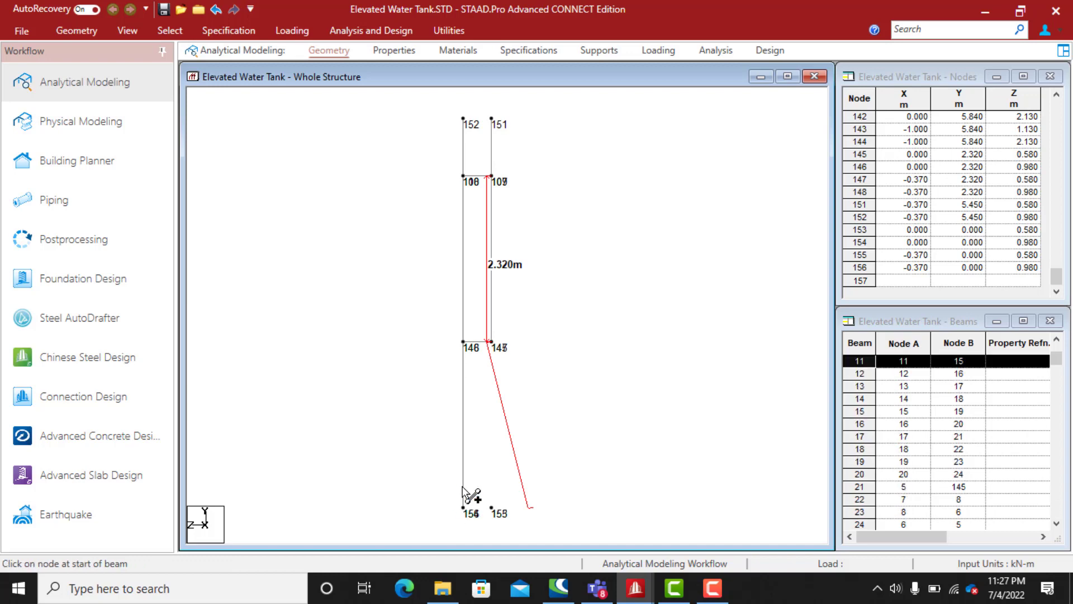
{"action": "left_click_drag", "start_coordinate": [492, 344], "coordinate": [491, 509]}
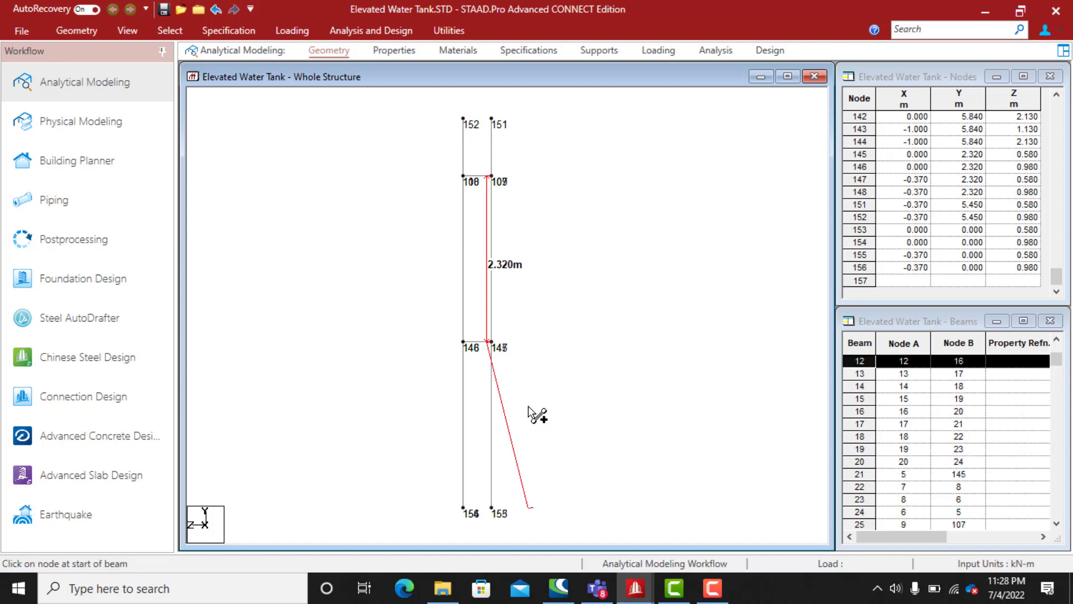
Insert 9 evenly spaced nodes on each of the lower rail beams 146–154 and 145–153
{"action": "left_click", "coordinate": [463, 414]}
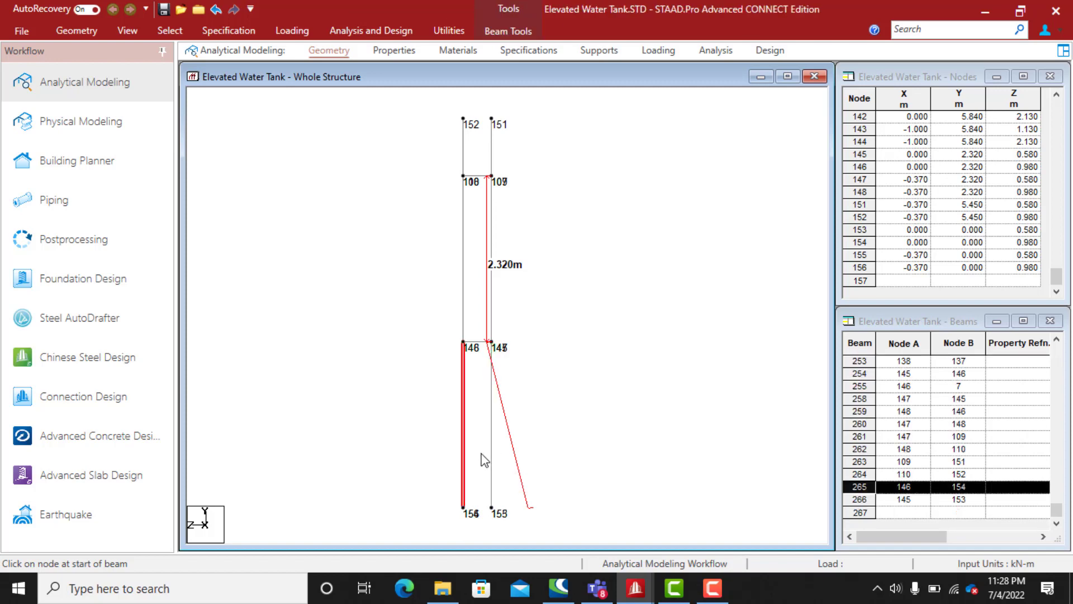
{"action": "left_click", "coordinate": [491, 435], "text": "ctrl"}
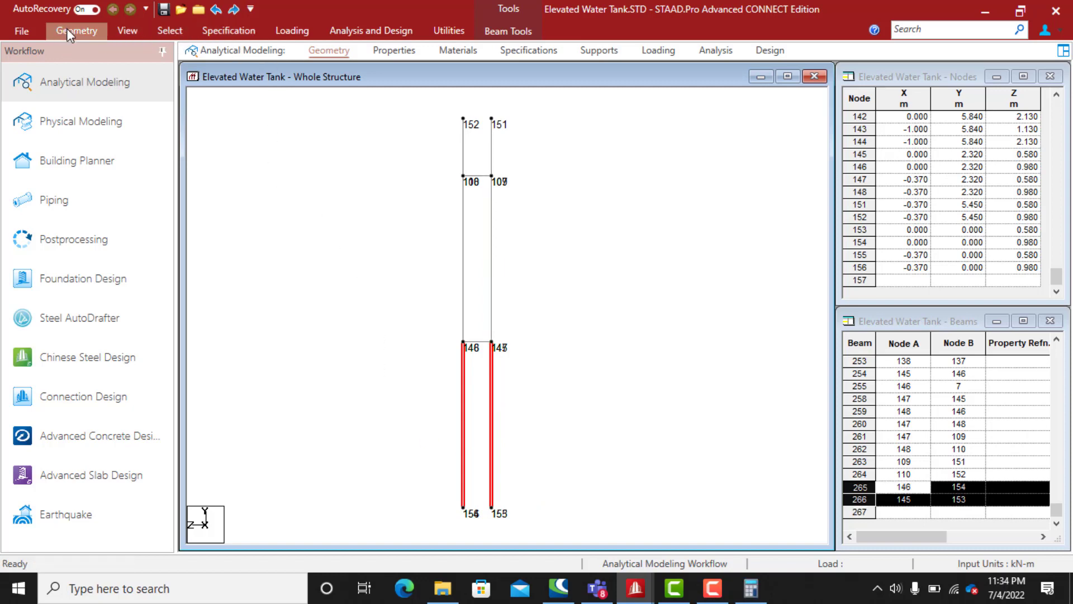
{"action": "left_click", "coordinate": [69, 31]}
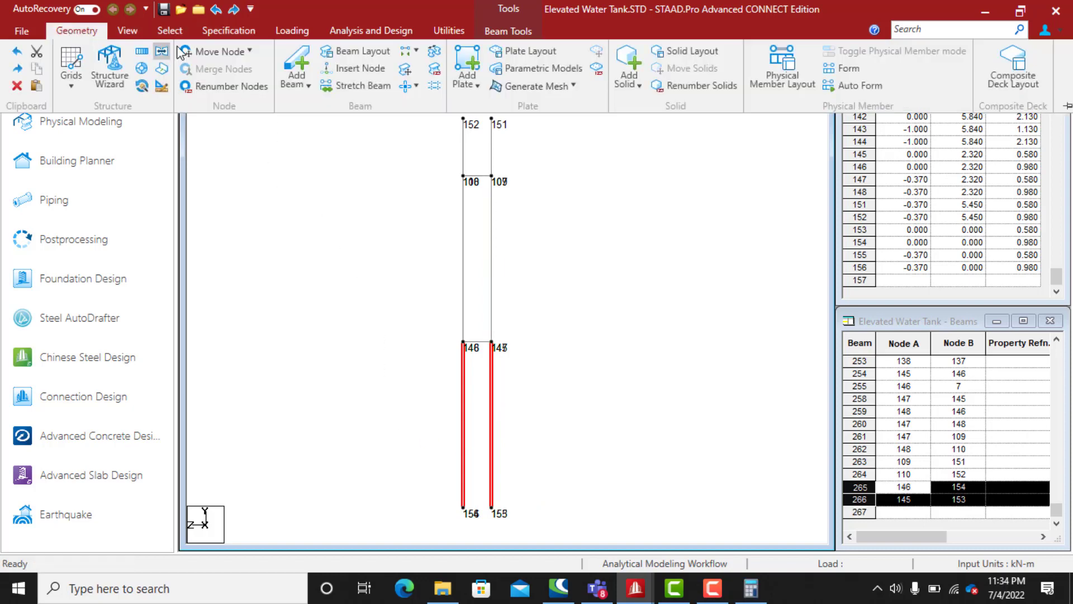
{"action": "left_click", "coordinate": [358, 69]}
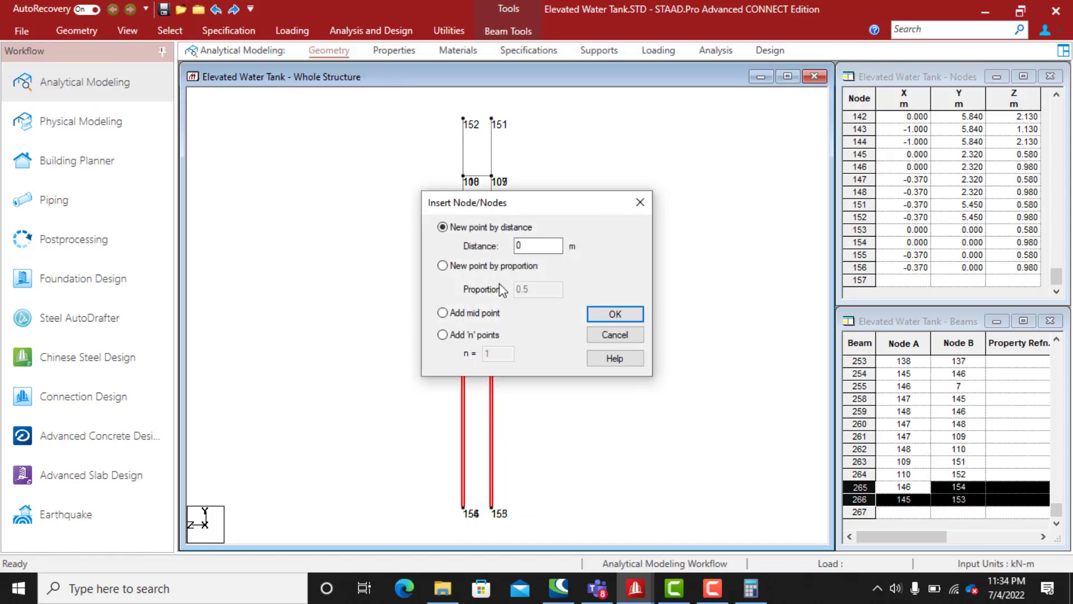
{"action": "left_click", "coordinate": [443, 334]}
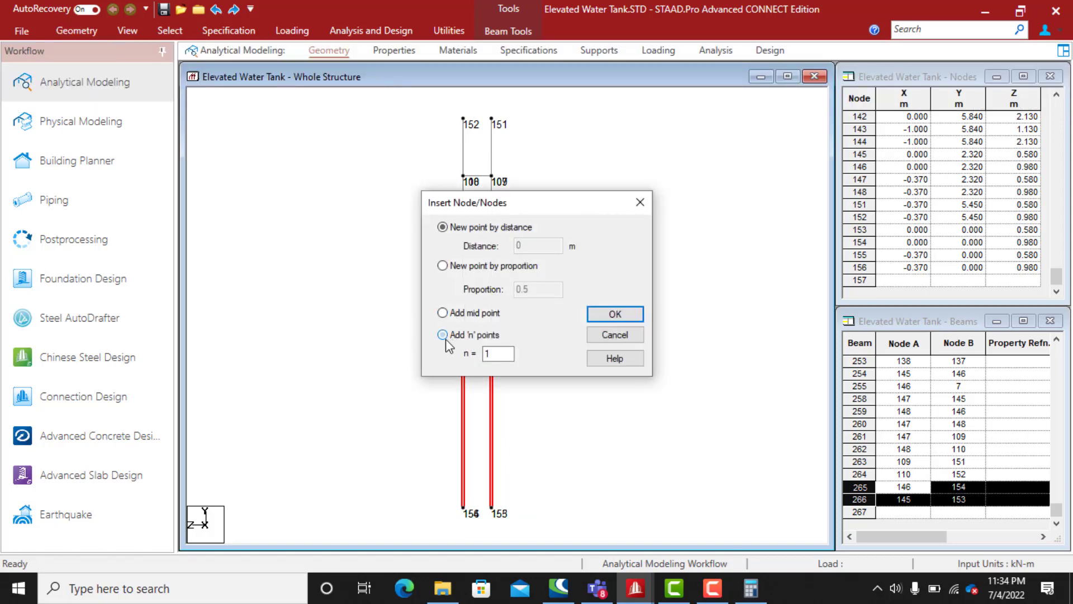
{"action": "double_click", "coordinate": [498, 355]}
{"action": "type", "text": "9"}
{"action": "left_click", "coordinate": [615, 314]}
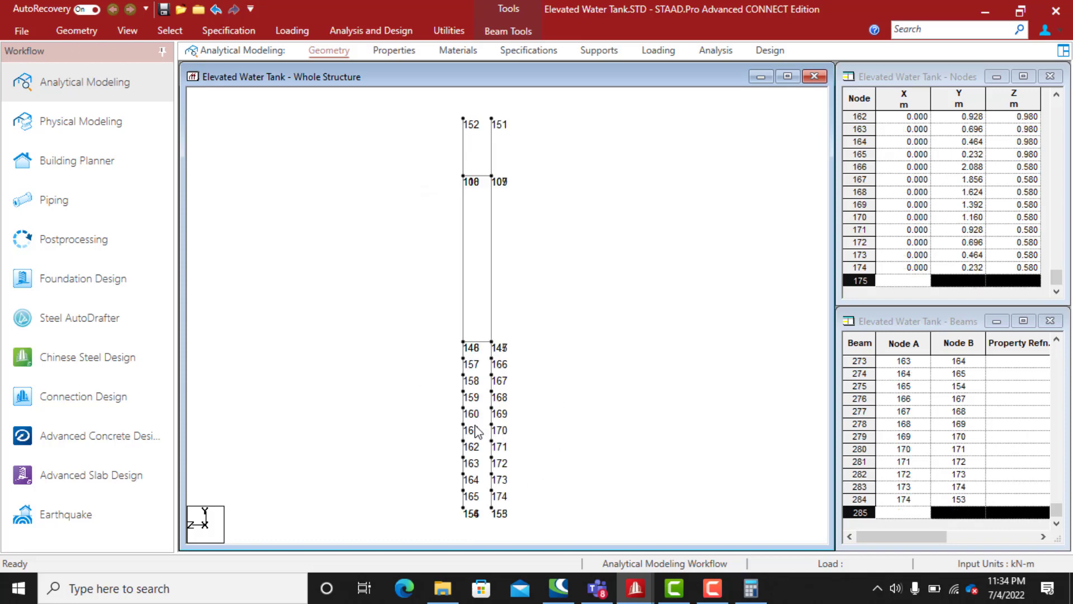
Insert 9 evenly spaced nodes on each of the middle rail beams 148–110 and 147–109
{"action": "left_click", "coordinate": [462, 240]}
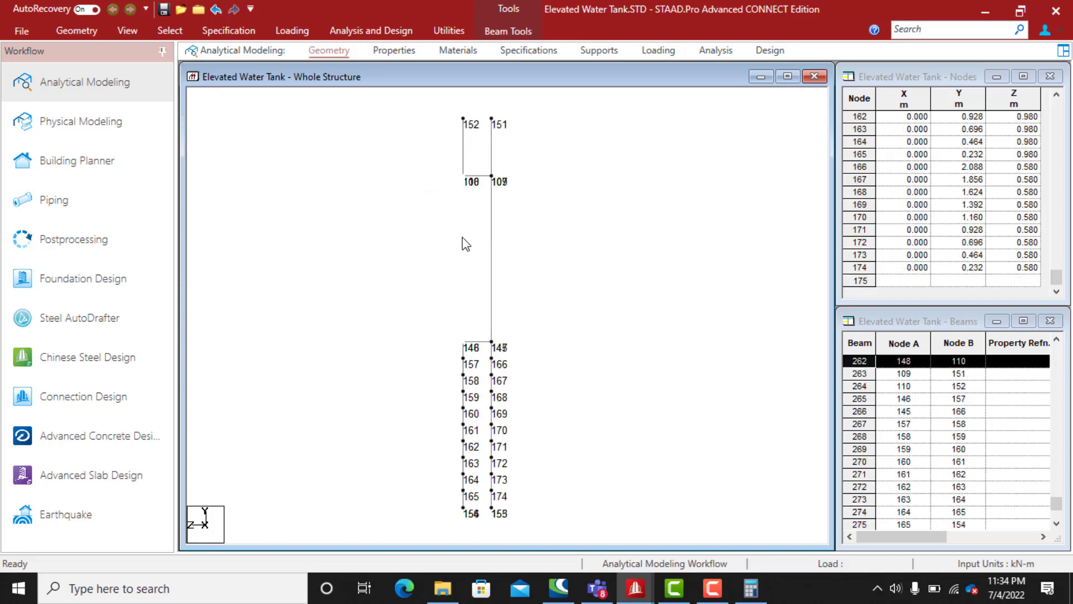
{"action": "left_click", "coordinate": [493, 266], "text": "ctrl"}
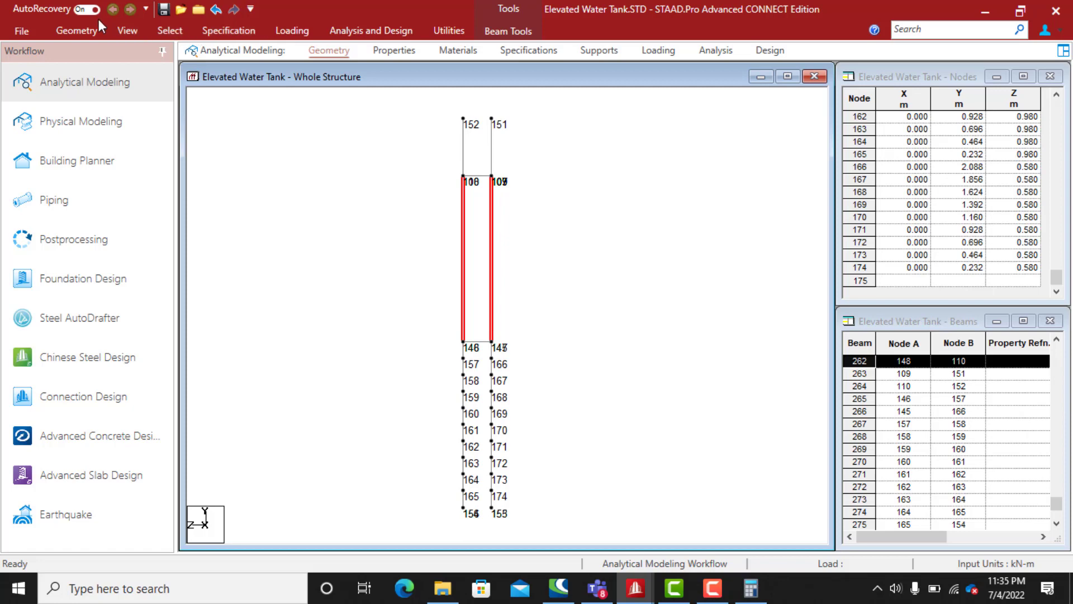
{"action": "left_click", "coordinate": [97, 33]}
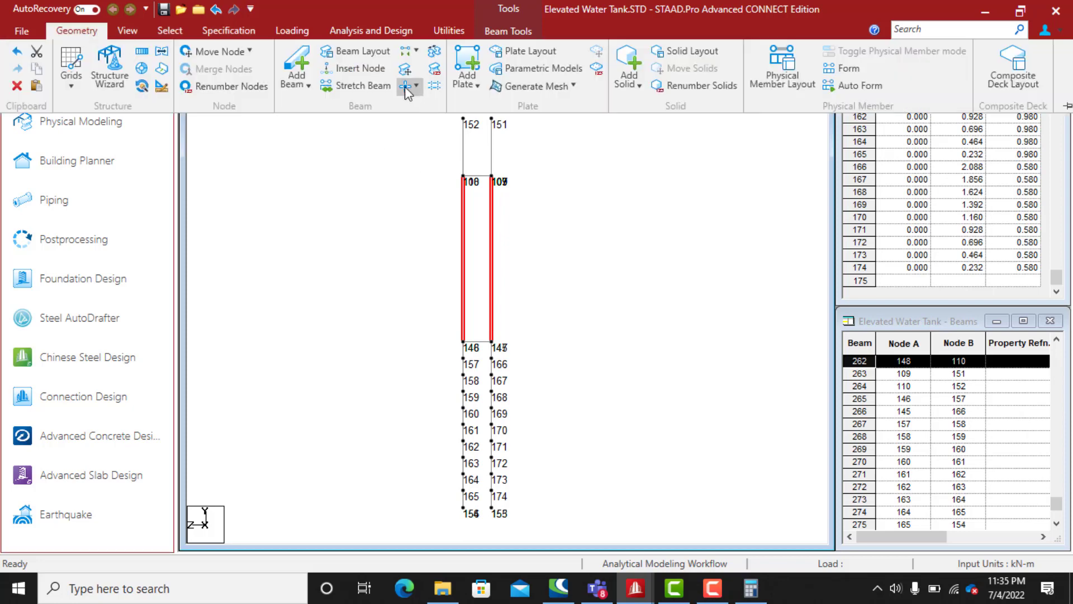
{"action": "left_click", "coordinate": [363, 70]}
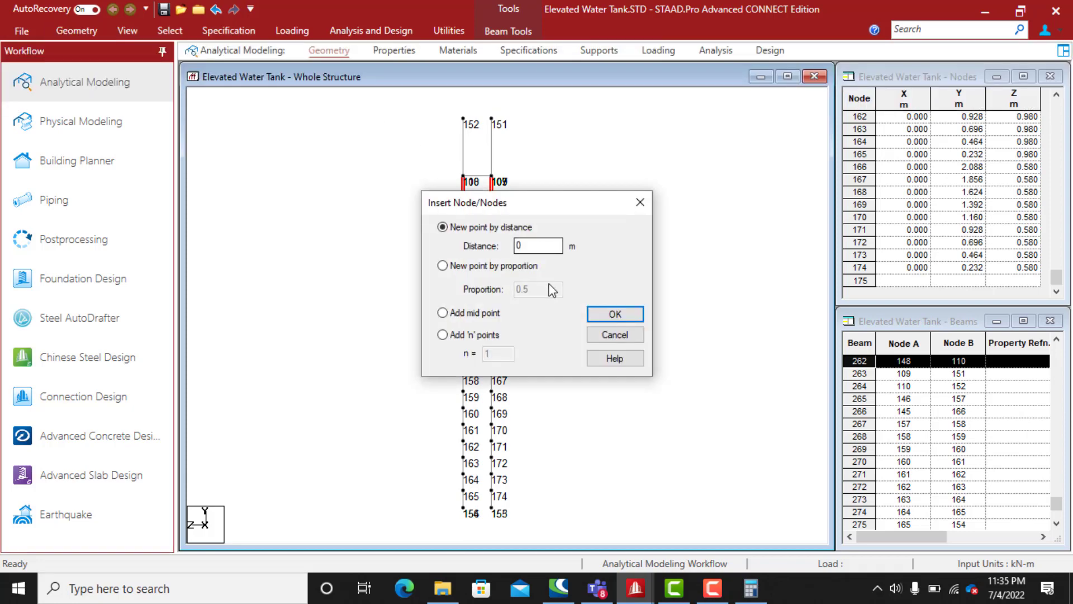
{"action": "left_click", "coordinate": [443, 335]}
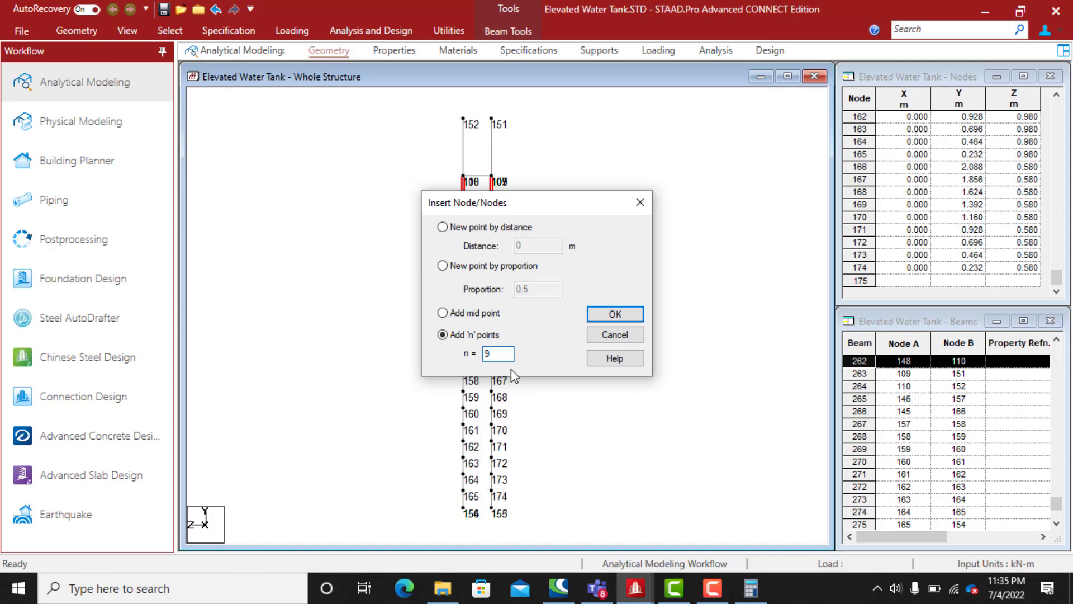
{"action": "left_click", "coordinate": [615, 315]}
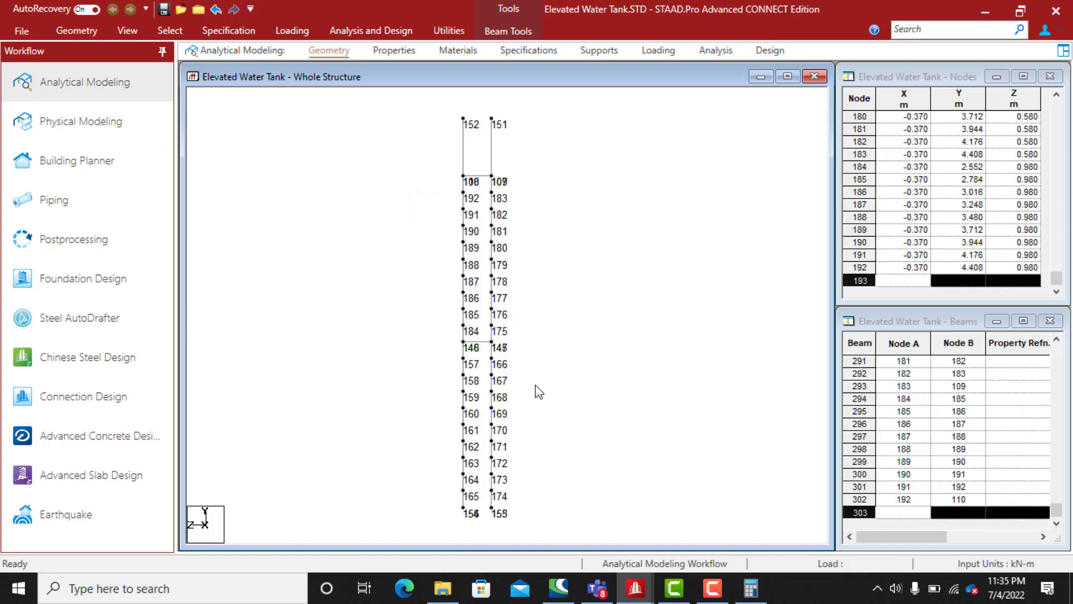
Try dividing the upper rail beams 110–152 and 109–151 by inserting 4 evenly spaced nodes on each
{"action": "left_click", "coordinate": [463, 147]}
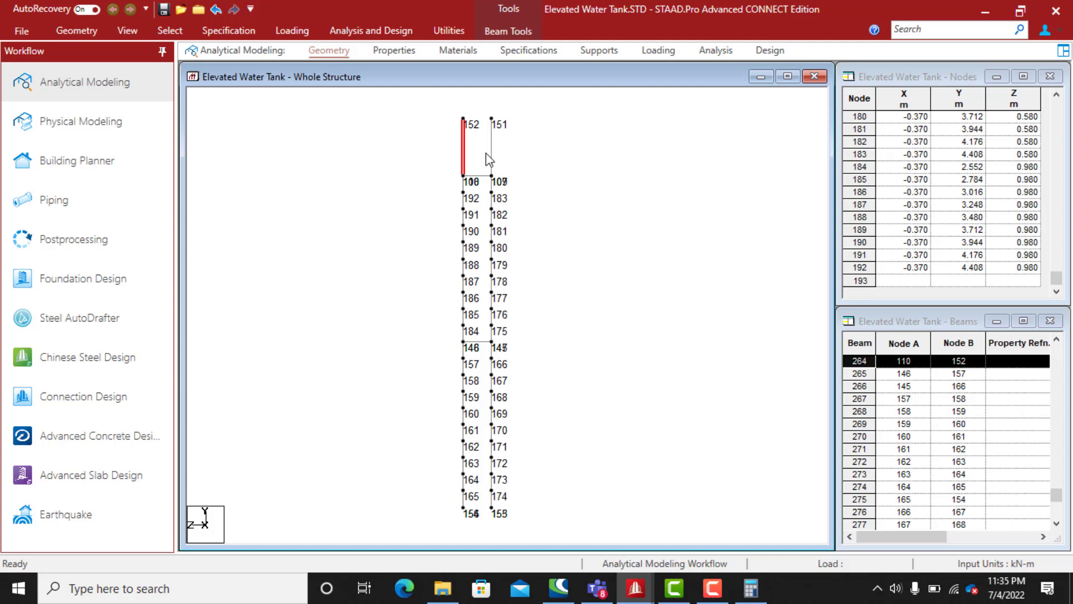
{"action": "left_click", "coordinate": [492, 156], "text": "ctrl"}
{"action": "left_click", "coordinate": [99, 29]}
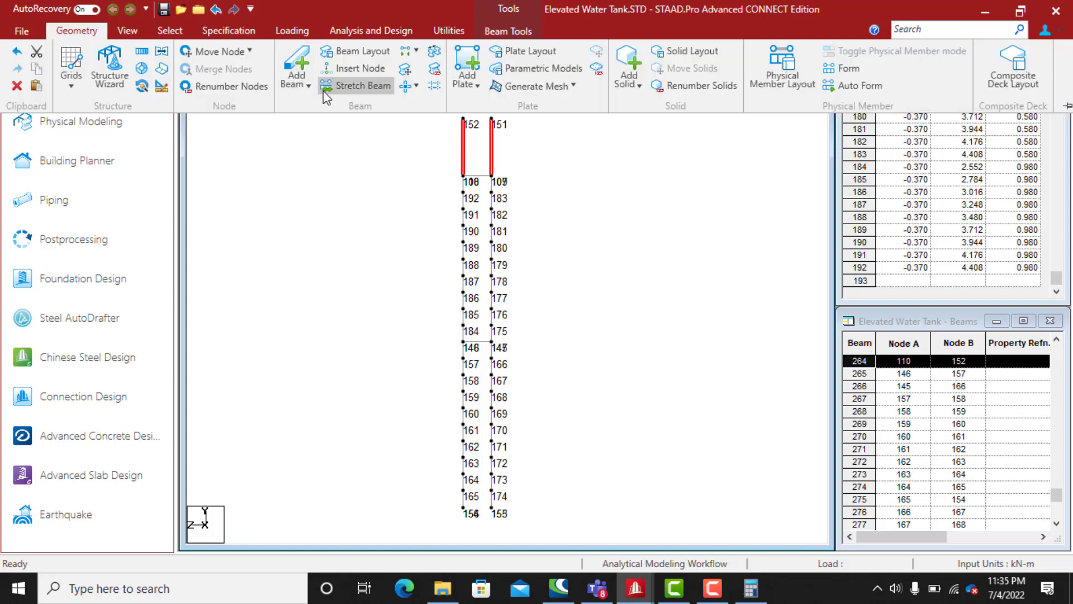
{"action": "left_click", "coordinate": [357, 71]}
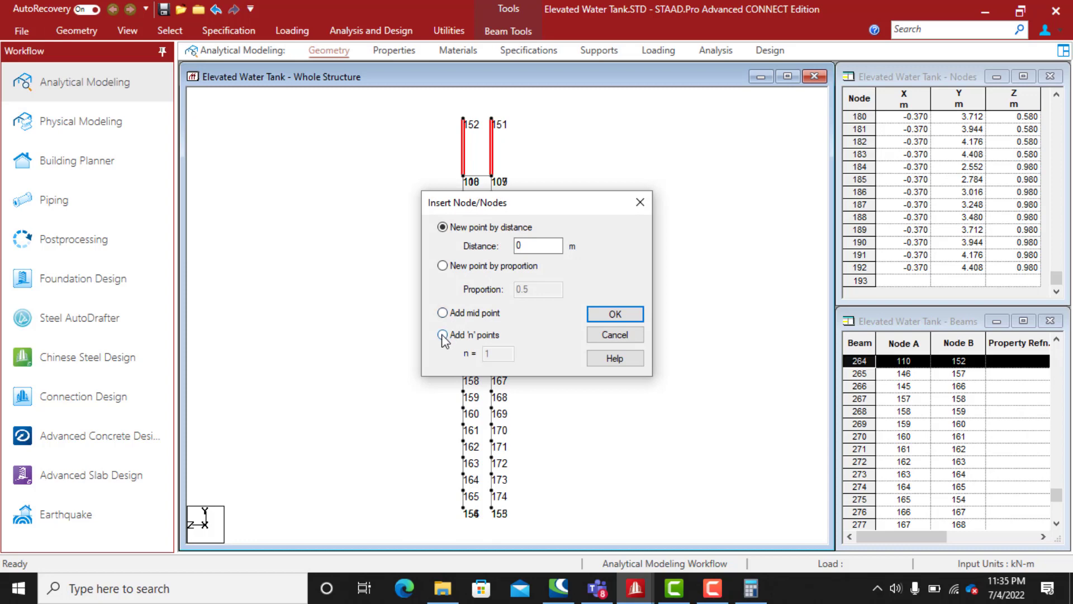
{"action": "left_click", "coordinate": [443, 335]}
{"action": "left_click_drag", "start_coordinate": [490, 353], "coordinate": [484, 356]}
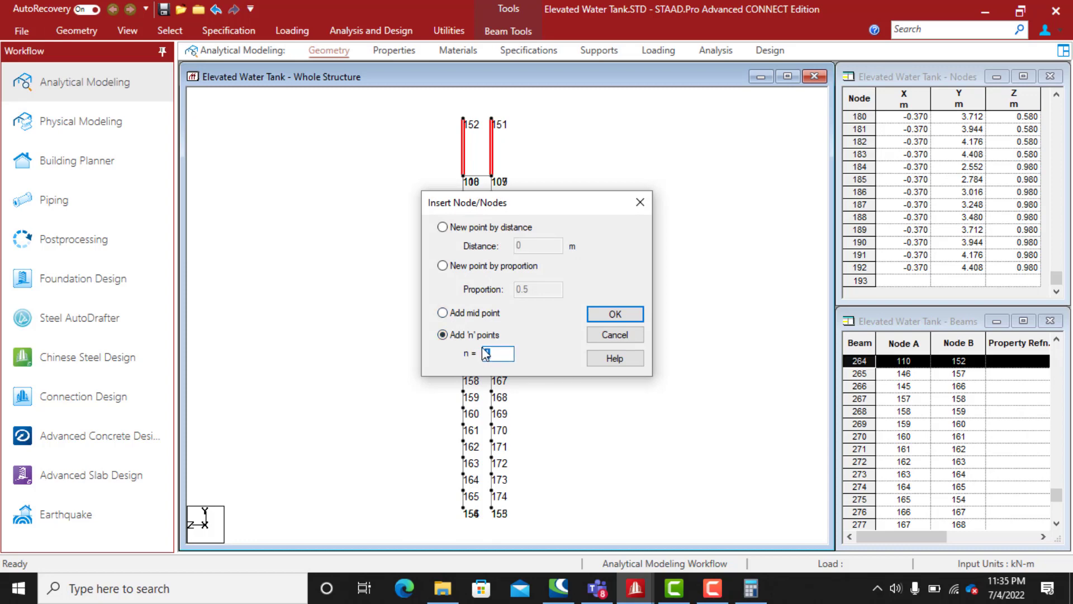
{"action": "type", "text": "4"}
{"action": "left_click", "coordinate": [602, 316]}
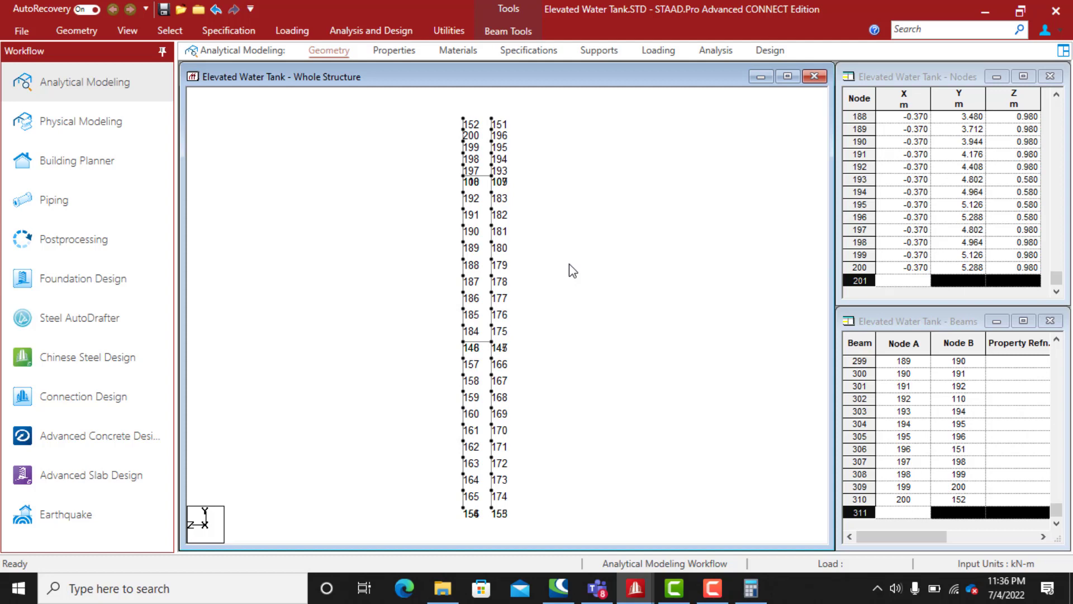
Undo the node insertion on both upper rail beams
{"action": "key", "text": "ctrl+z"}
{"action": "key", "text": "ctrl+z"}
{"action": "key", "text": "ctrl+z"}
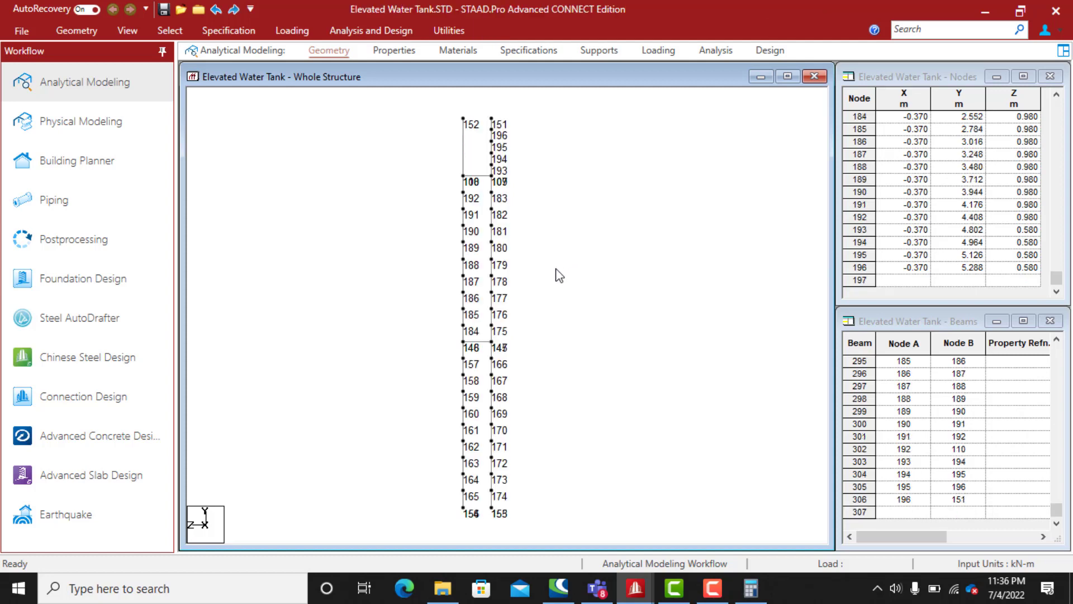
Select the two upper rail beams 110–152 and 109–151 together for node insertion
{"action": "left_click", "coordinate": [466, 152]}
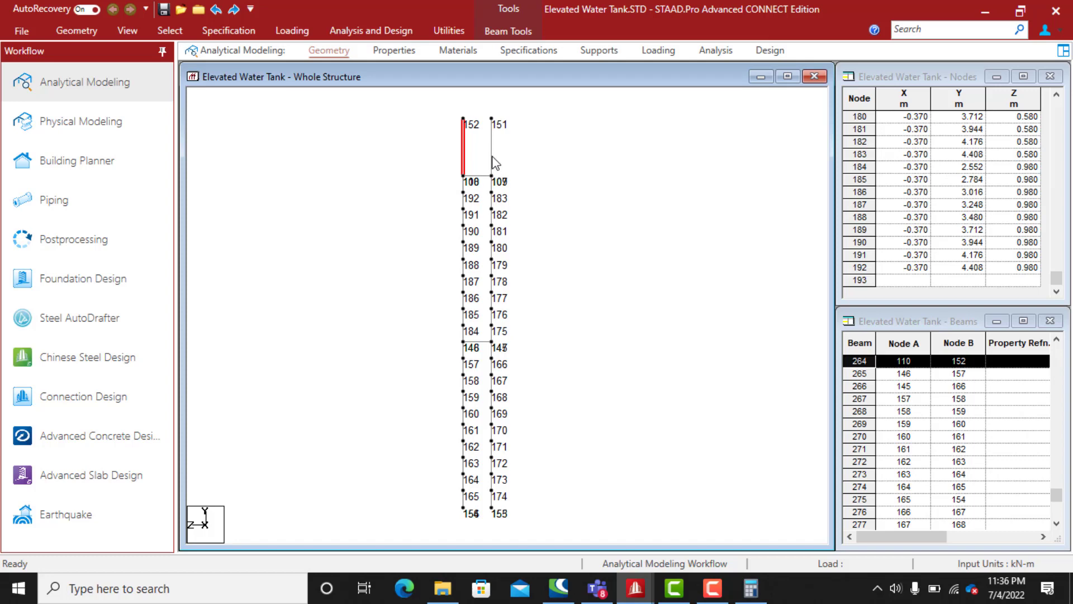
{"action": "left_click", "coordinate": [492, 157], "text": "ctrl"}
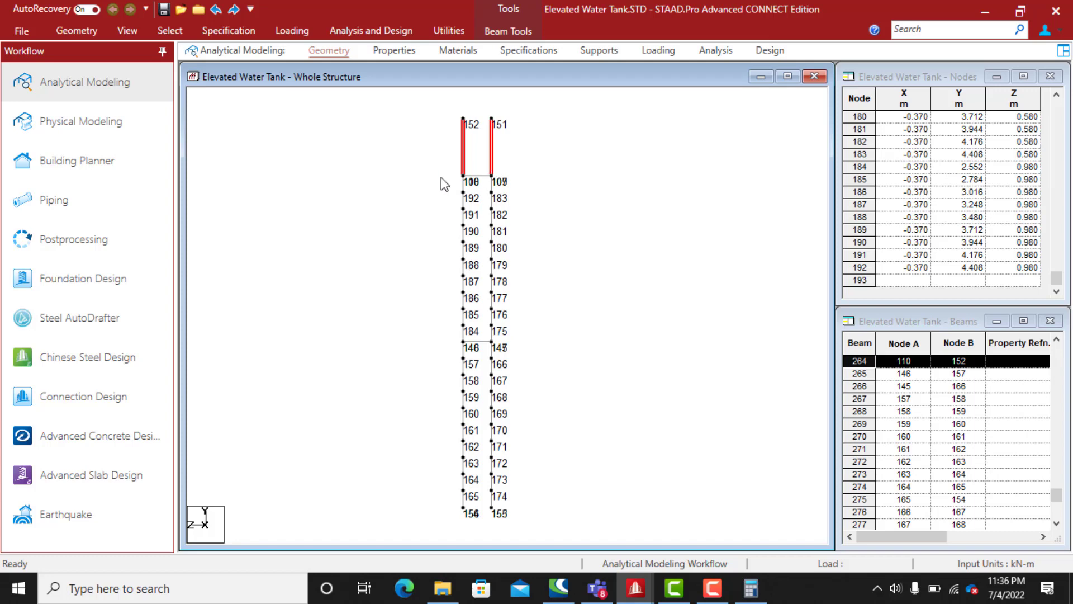
Insert three equally spaced nodes on each of the two selected upper rail beams below nodes 151 and 152
{"action": "left_click", "coordinate": [95, 28]}
{"action": "left_click", "coordinate": [368, 68]}
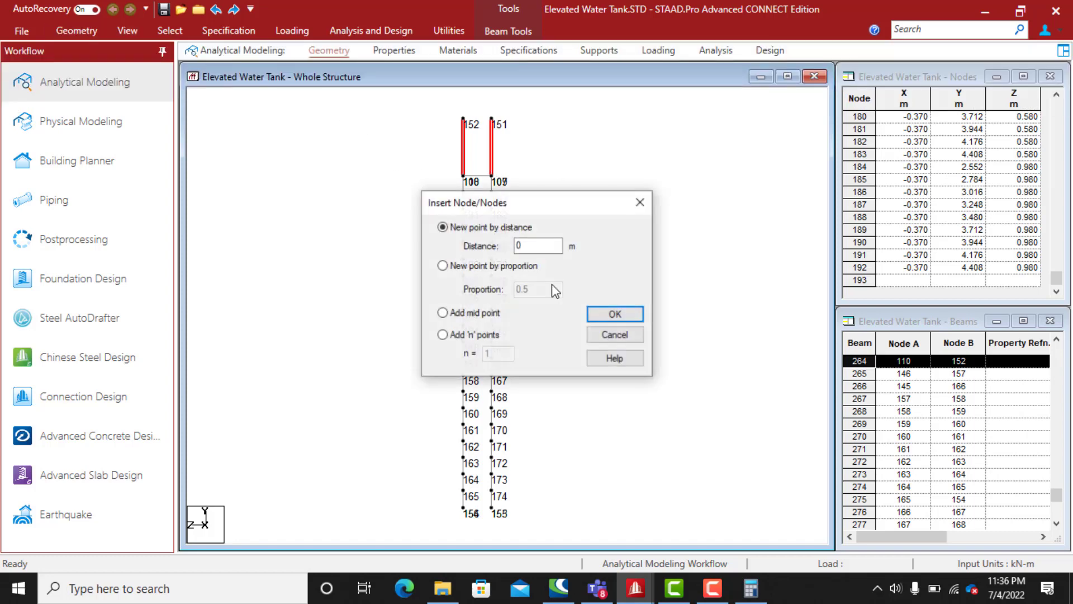
{"action": "left_click", "coordinate": [446, 336]}
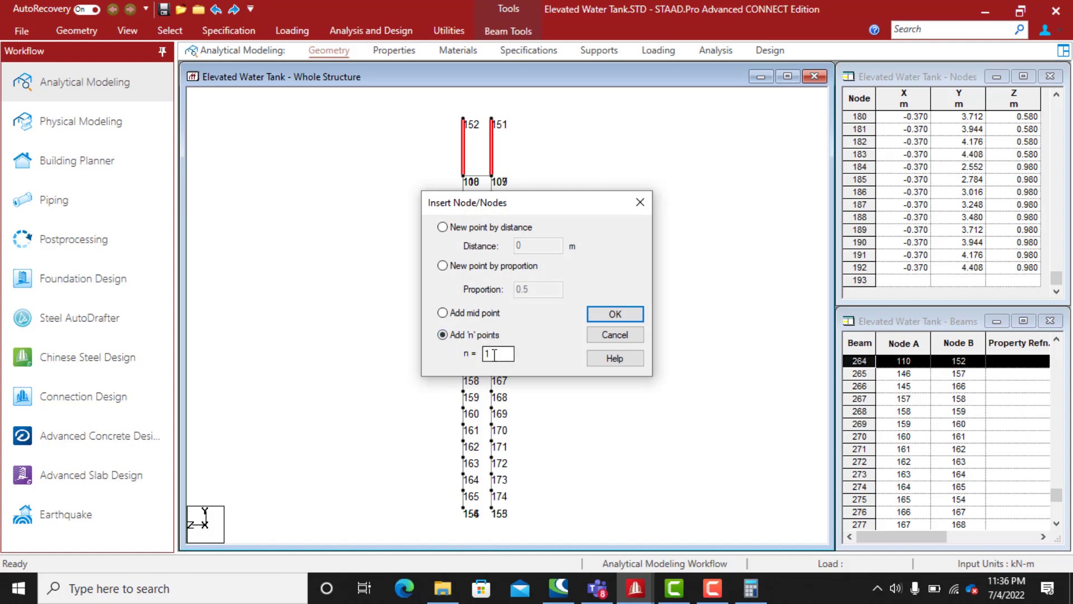
{"action": "double_click", "coordinate": [485, 354]}
{"action": "left_click", "coordinate": [614, 315]}
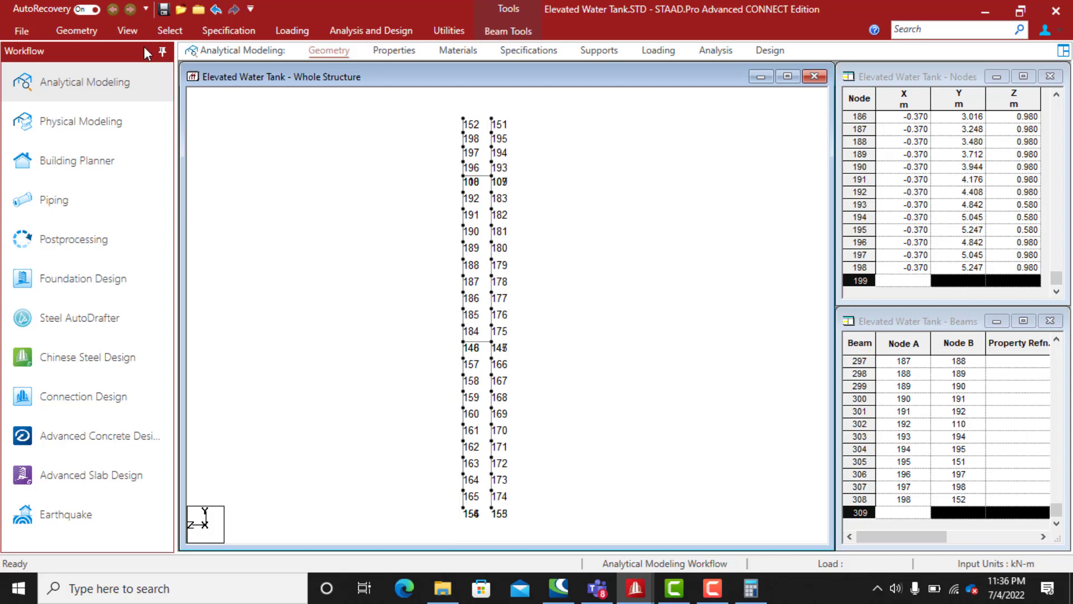
Add horizontal rung beams between the paired nodes of the two ladder rails, from nodes 165 and 174 up to 198 and 195
{"action": "left_click", "coordinate": [76, 30]}
{"action": "left_click", "coordinate": [297, 67]}
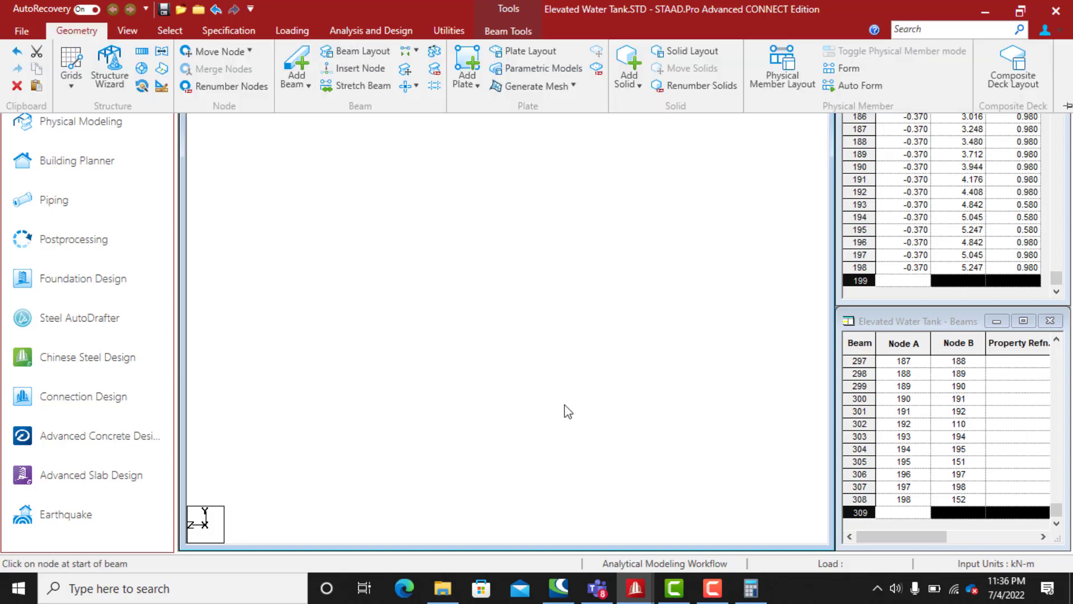
{"action": "left_click", "coordinate": [467, 493]}
{"action": "left_click", "coordinate": [464, 491]}
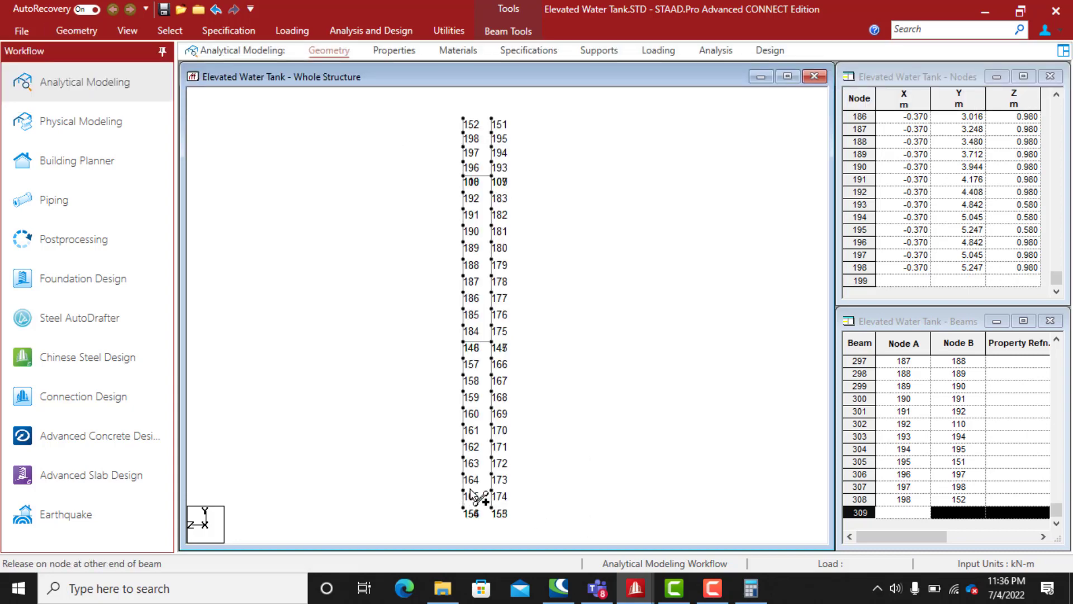
{"action": "left_click_drag", "start_coordinate": [471, 495], "coordinate": [493, 138]}
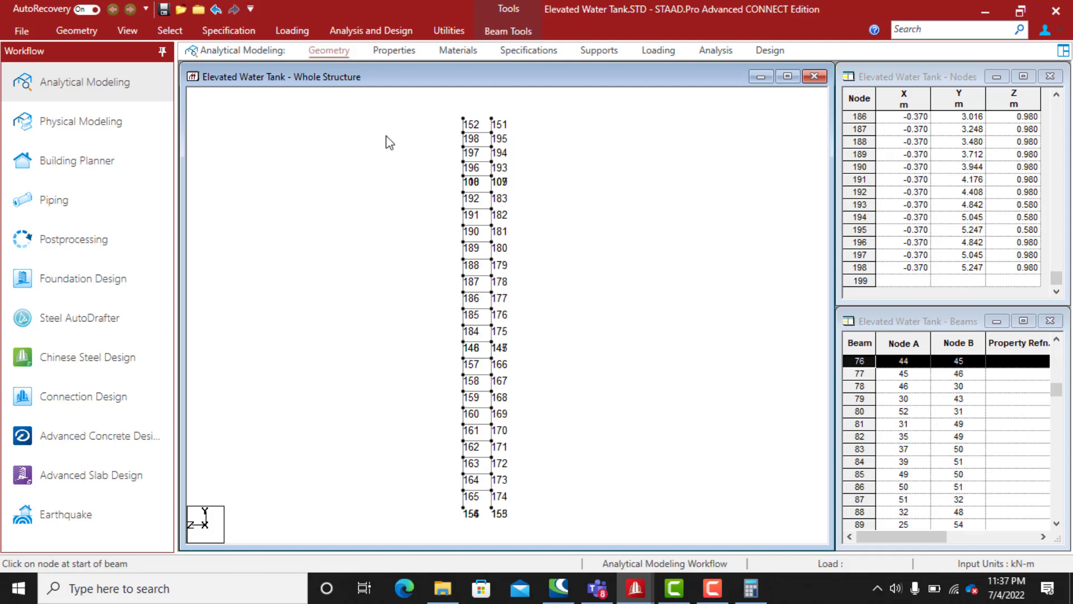
Examine the ladders, landing platforms and tower frame of the water tank in an isometric view
{"action": "left_click", "coordinate": [121, 29]}
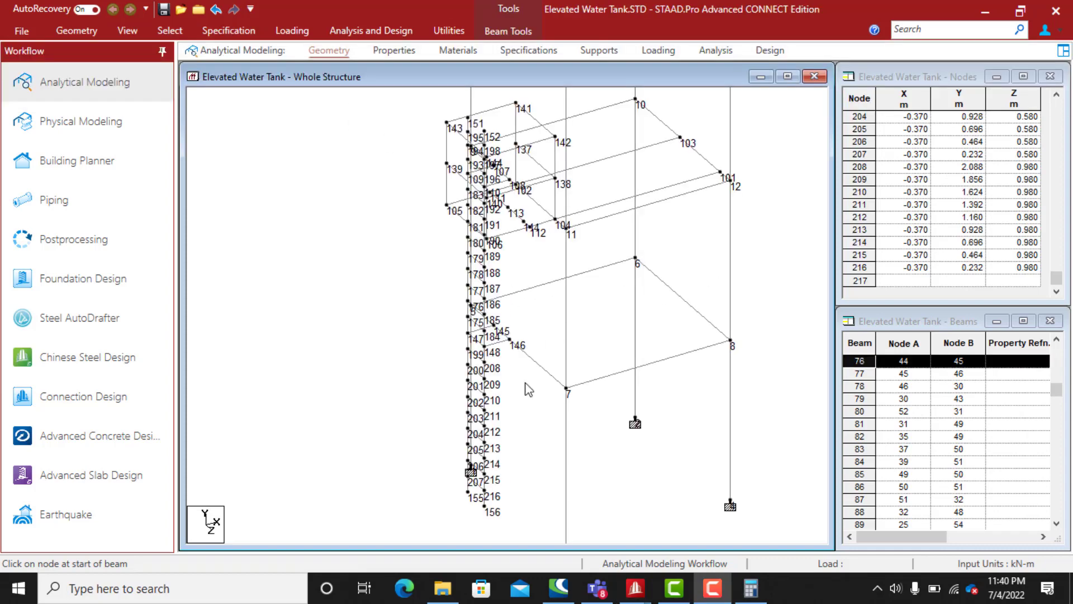
{"action": "left_click", "coordinate": [526, 425]}
{"action": "scroll", "coordinate": [544, 428], "scroll_direction": "down", "scroll_amount": 2}
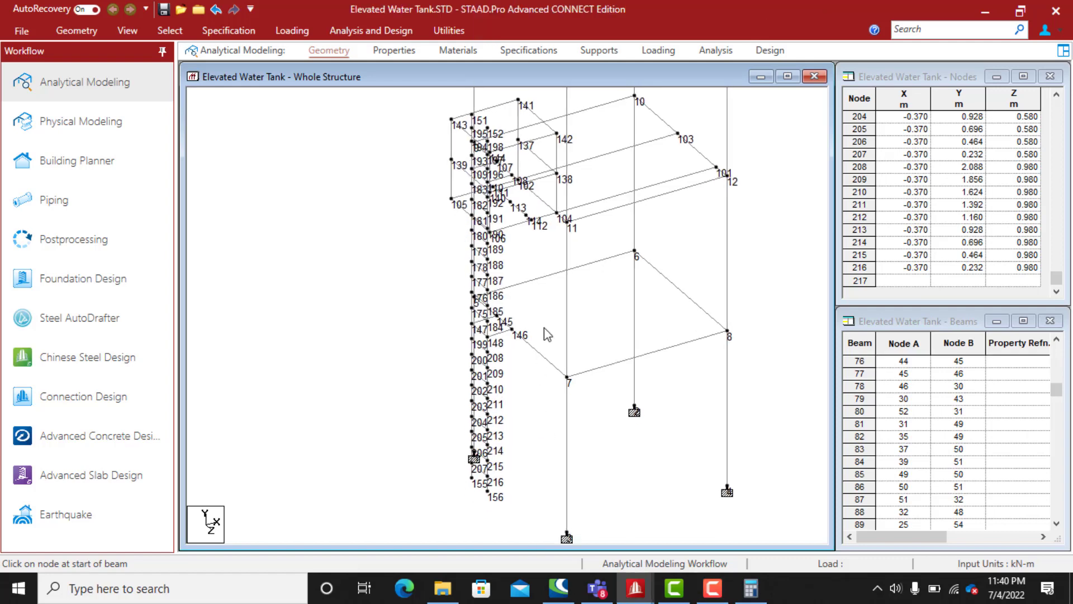
{"action": "middle_click_drag", "start_coordinate": [551, 330], "coordinate": [549, 391]}
{"action": "scroll", "coordinate": [533, 354], "scroll_direction": "down", "scroll_amount": 4}
{"action": "scroll", "coordinate": [548, 393], "scroll_direction": "down", "scroll_amount": 2}
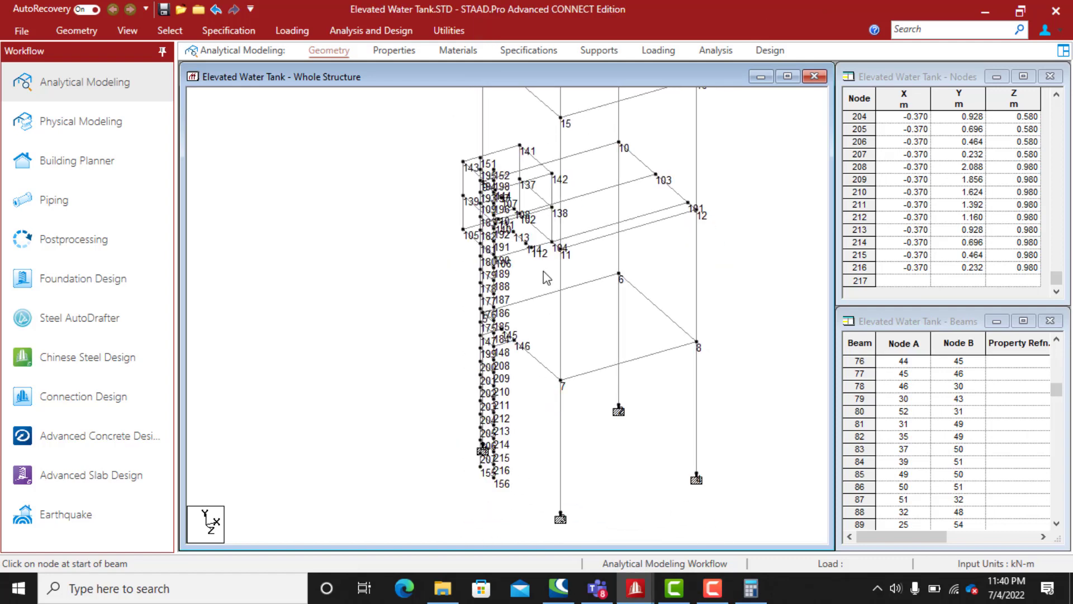
{"action": "middle_click_drag", "start_coordinate": [546, 278], "coordinate": [539, 410]}
{"action": "scroll", "coordinate": [531, 342], "scroll_direction": "down", "scroll_amount": 2}
{"action": "scroll", "coordinate": [535, 332], "scroll_direction": "down", "scroll_amount": 2}
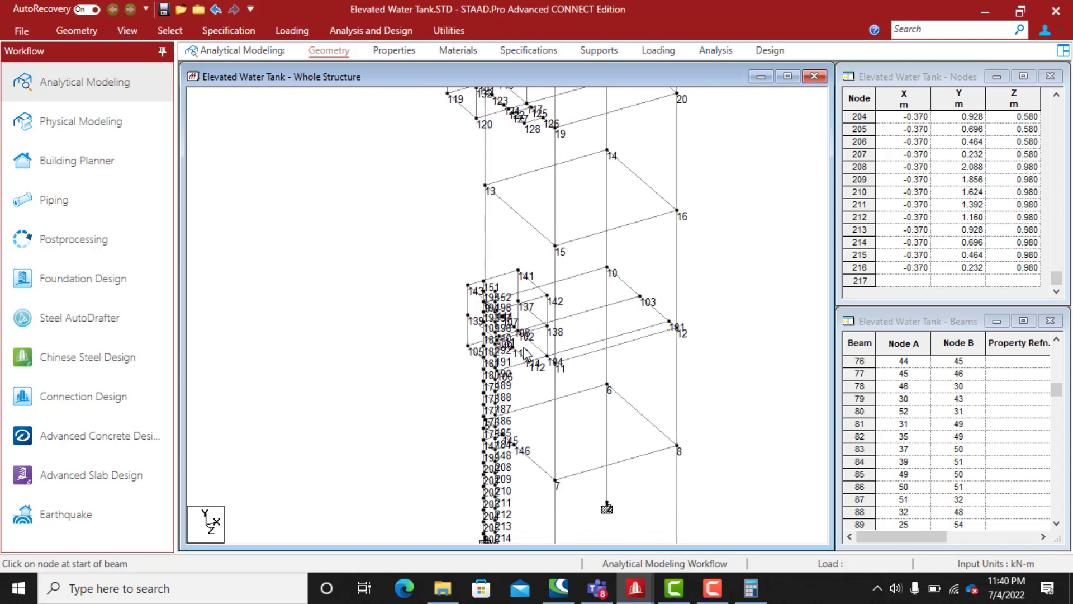
{"action": "middle_click_drag", "start_coordinate": [532, 318], "coordinate": [515, 354]}
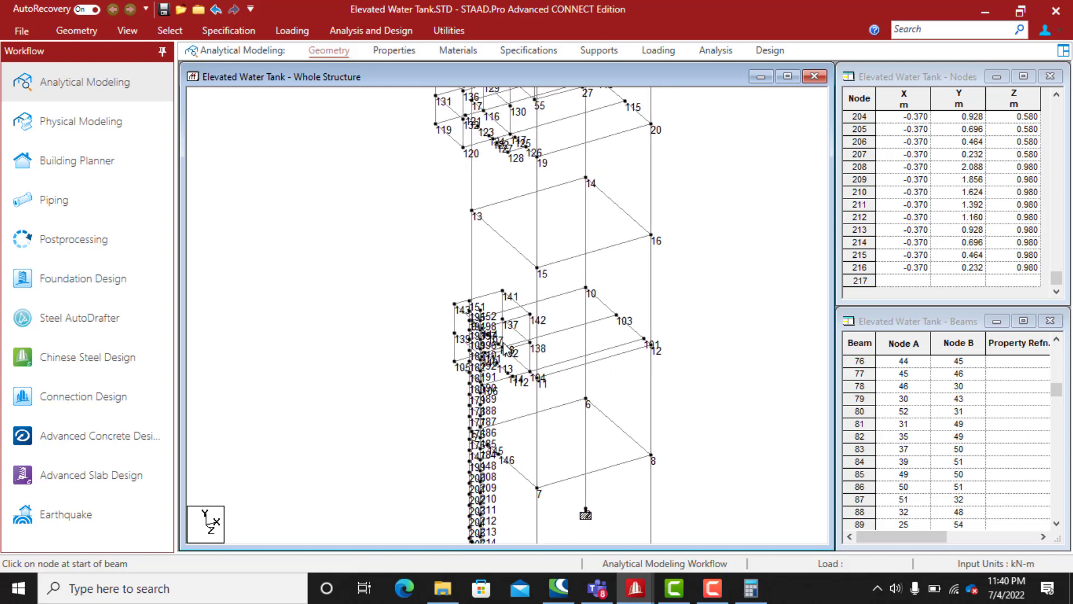
{"action": "scroll", "coordinate": [482, 289], "scroll_direction": "down", "scroll_amount": 3}
{"action": "scroll", "coordinate": [508, 267], "scroll_direction": "up", "scroll_amount": 1}
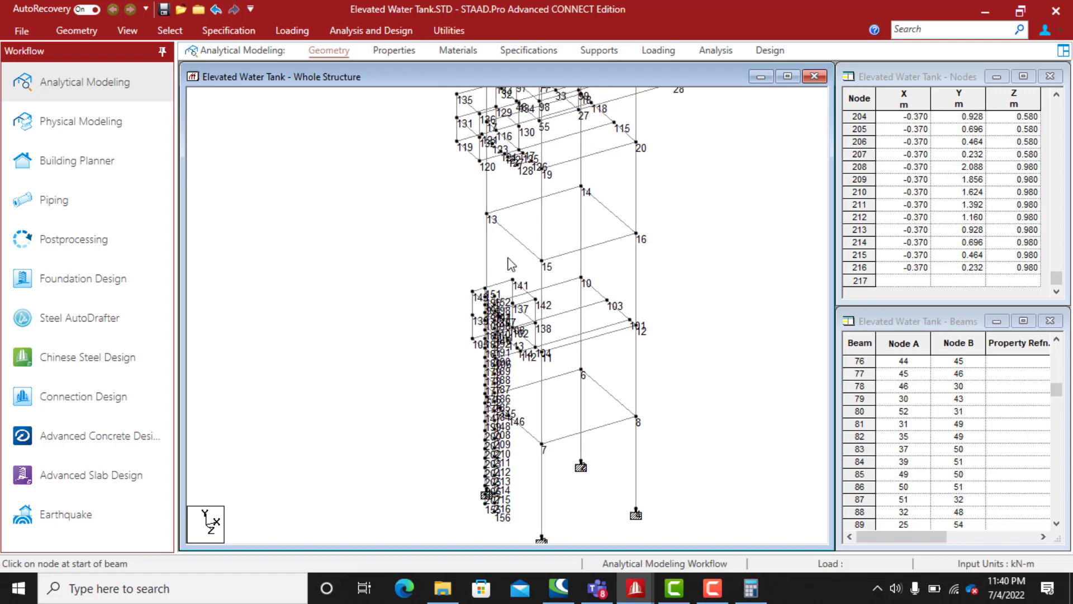
{"action": "scroll", "coordinate": [515, 445], "scroll_direction": "up", "scroll_amount": 1}
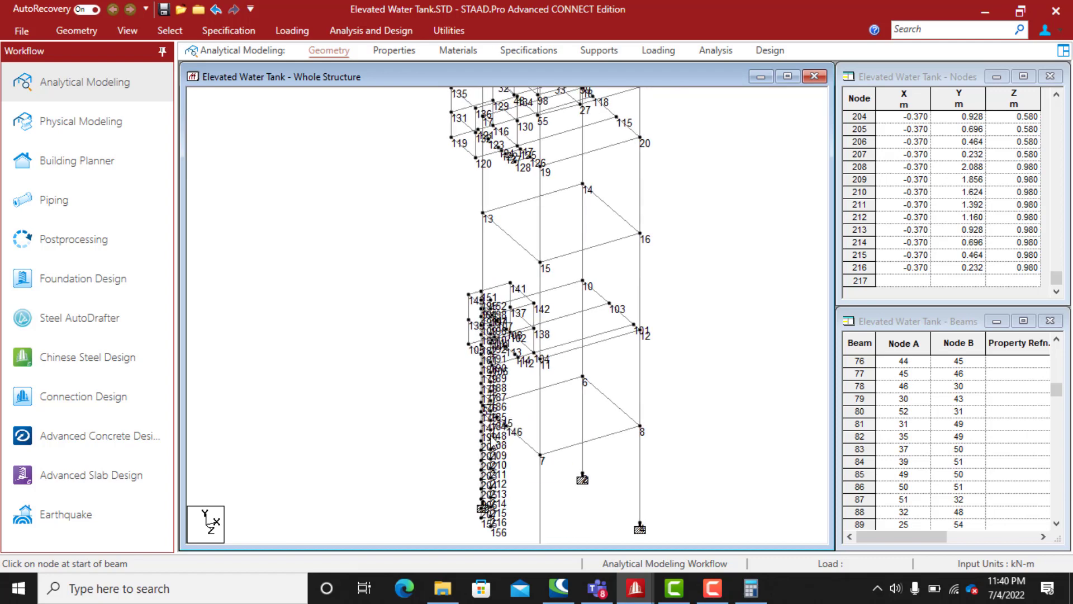
{"action": "scroll", "coordinate": [489, 483], "scroll_direction": "up", "scroll_amount": 1}
{"action": "scroll", "coordinate": [480, 291], "scroll_direction": "down", "scroll_amount": 2}
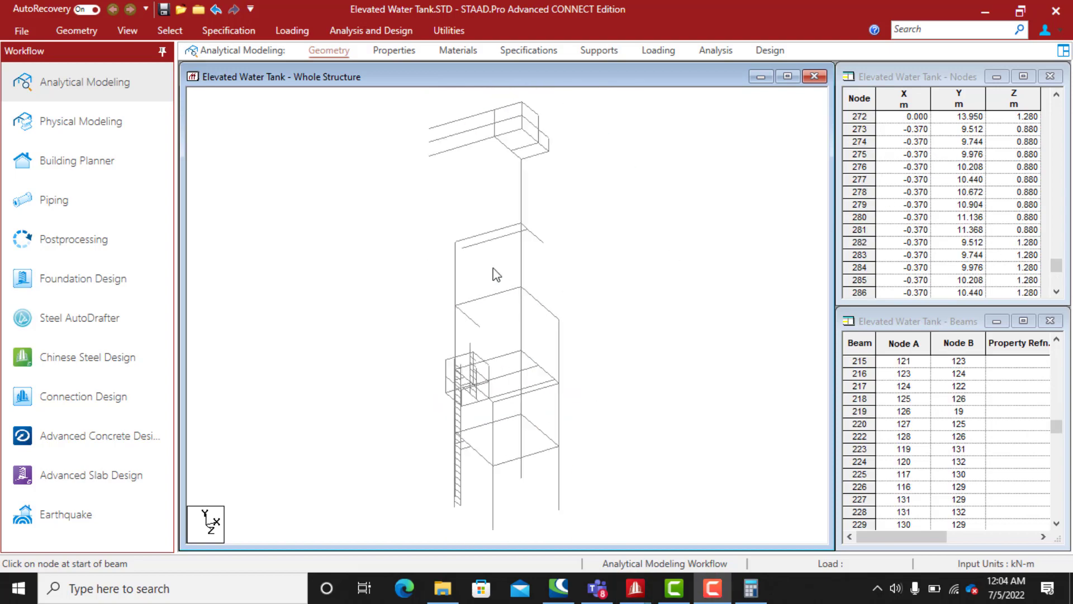
{"action": "scroll", "coordinate": [489, 391], "scroll_direction": "up", "scroll_amount": 5}
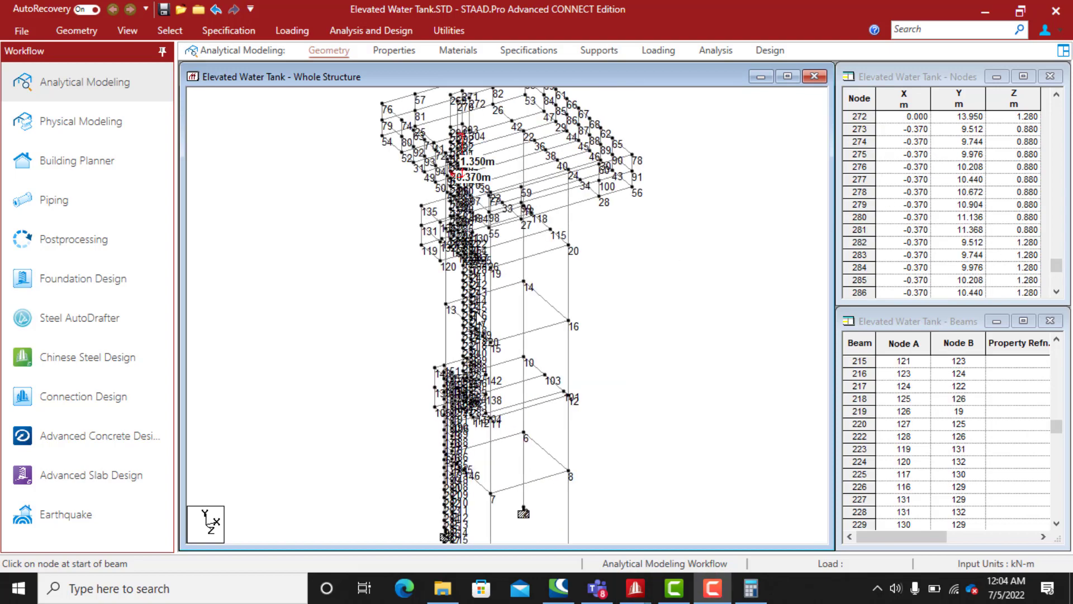
{"action": "scroll", "coordinate": [474, 313], "scroll_direction": "down", "scroll_amount": 3}
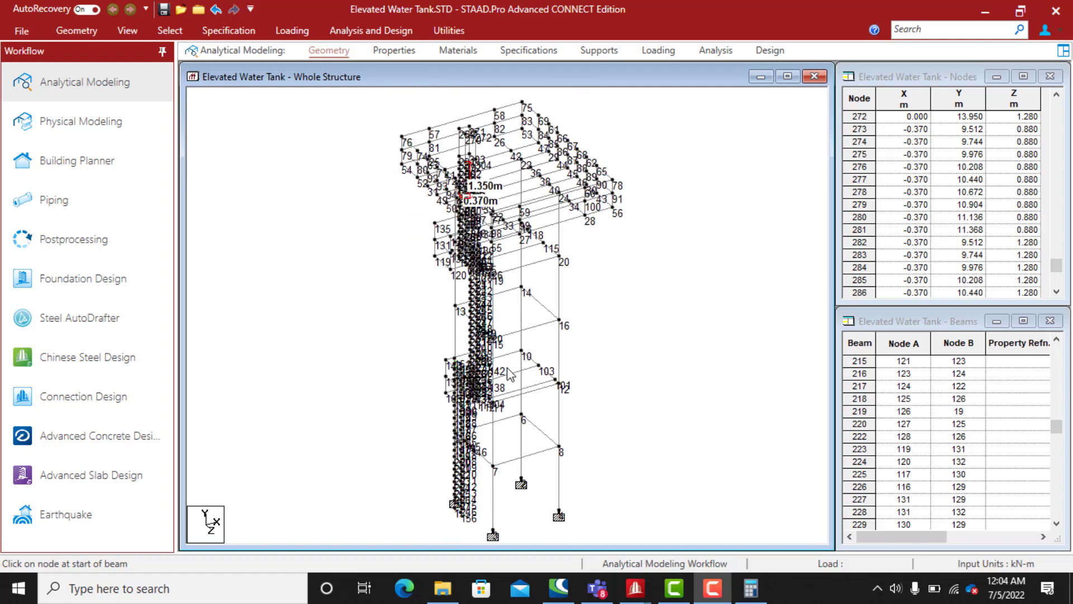
{"action": "scroll", "coordinate": [419, 300], "scroll_direction": "down", "scroll_amount": 1}
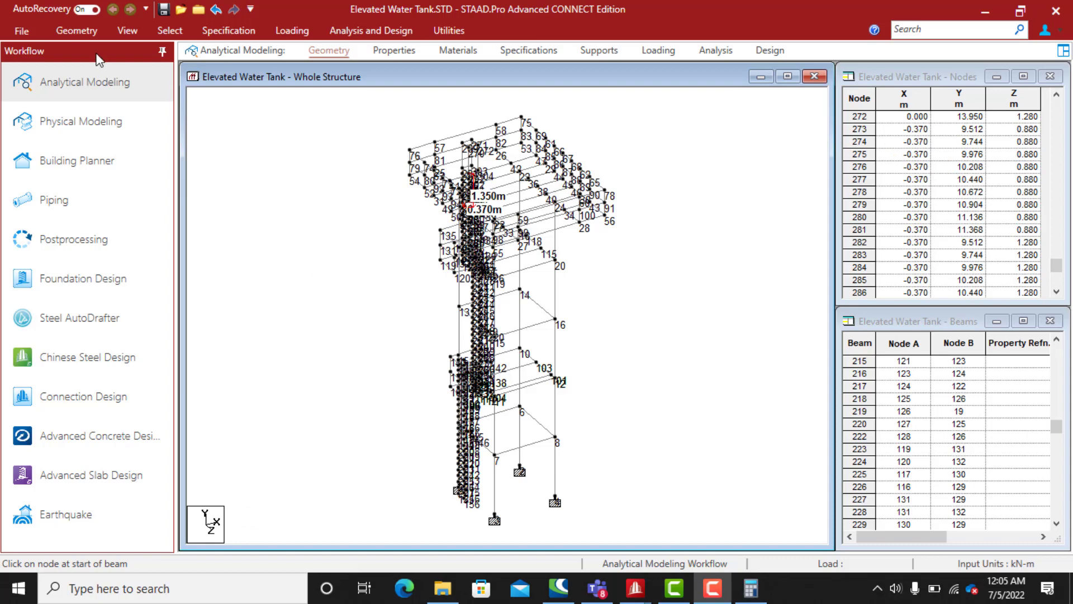
Cross-brace the lowest front panel with beams from the support below node 7 to node 8 and from node 7 to the support below node 8
{"action": "left_click", "coordinate": [80, 31]}
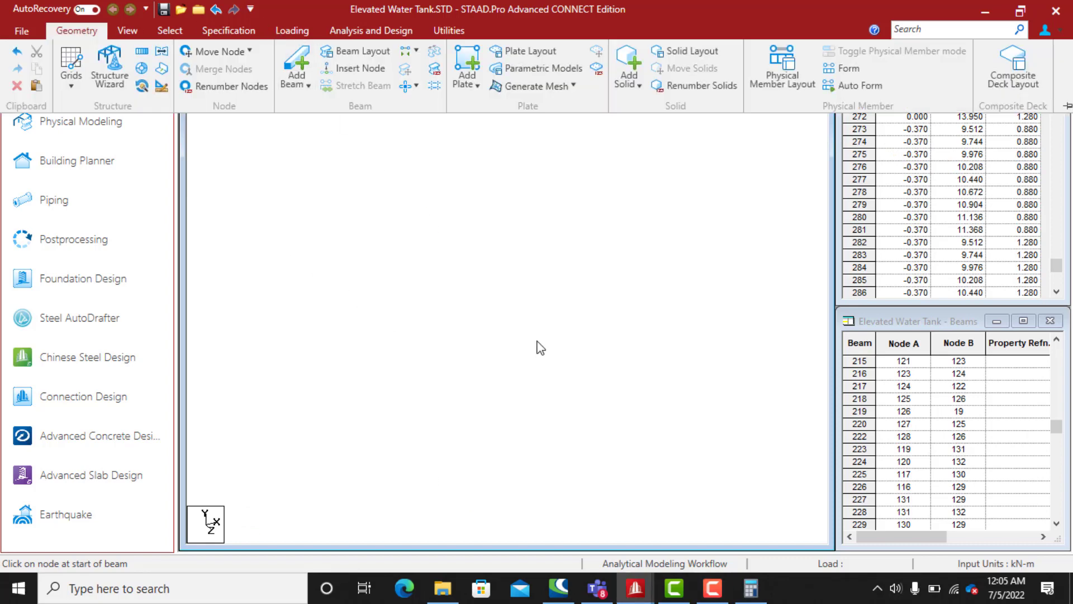
{"action": "left_click", "coordinate": [367, 279]}
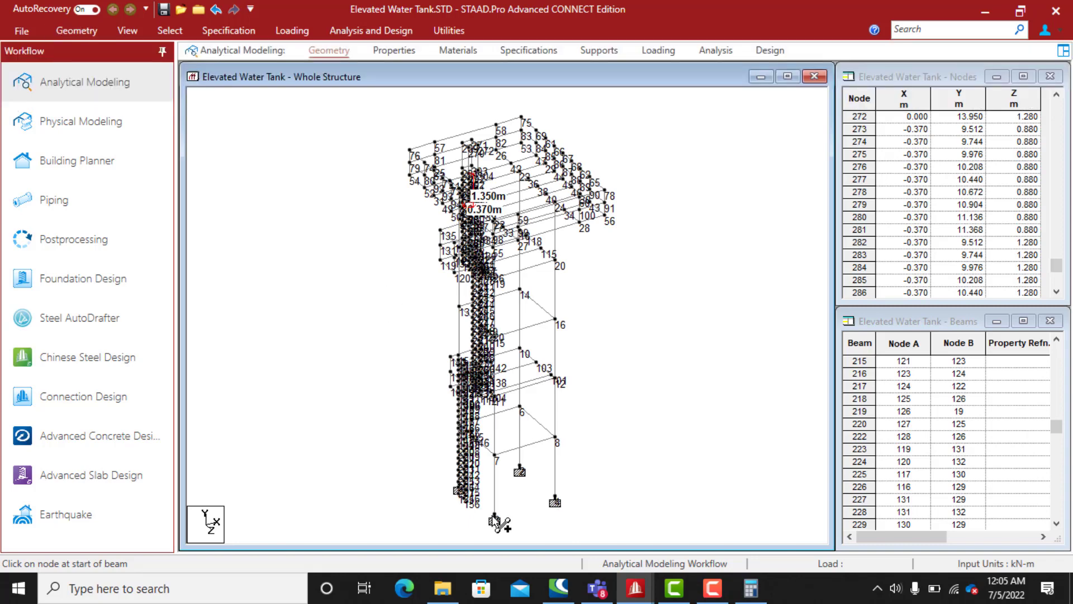
{"action": "left_click_drag", "start_coordinate": [494, 515], "coordinate": [555, 437]}
{"action": "left_click_drag", "start_coordinate": [494, 456], "coordinate": [555, 497]}
{"action": "left_click_drag", "start_coordinate": [557, 497], "coordinate": [555, 497]}
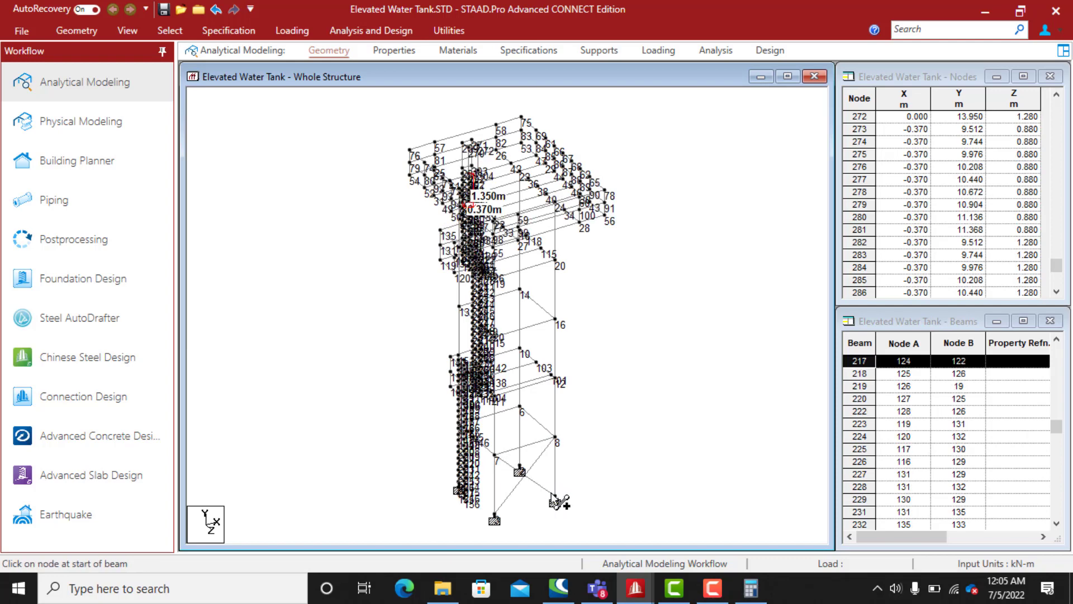
Cross-brace the second front panel with diagonal beams from node 7 to 12 and from node 11 to 8
{"action": "scroll", "coordinate": [550, 453], "scroll_direction": "up", "scroll_amount": 3}
{"action": "middle_click_drag", "start_coordinate": [559, 456], "coordinate": [423, 334]}
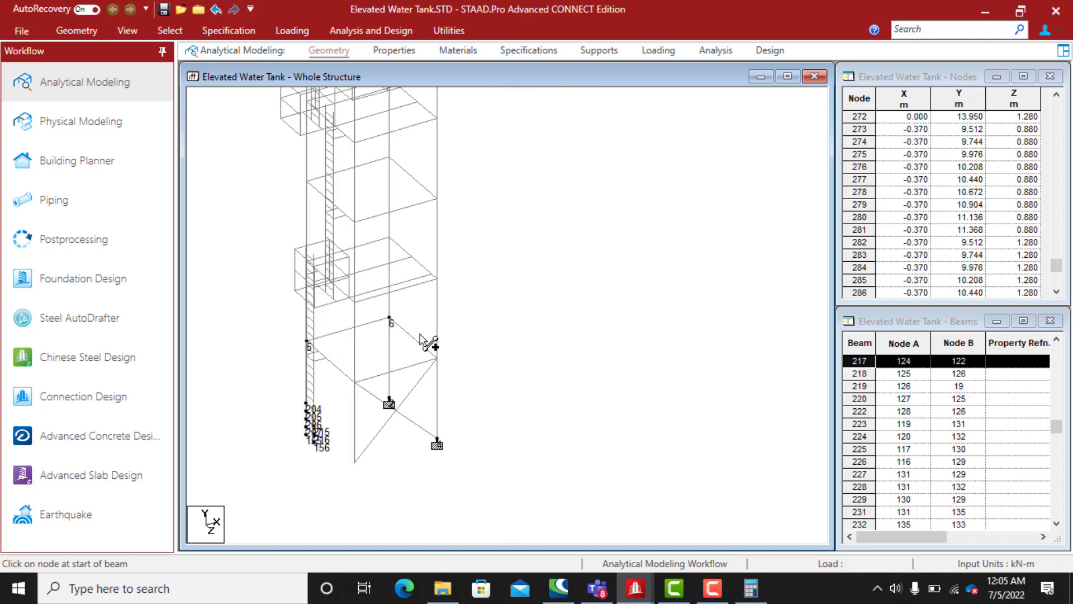
{"action": "left_click_drag", "start_coordinate": [355, 381], "coordinate": [439, 280]}
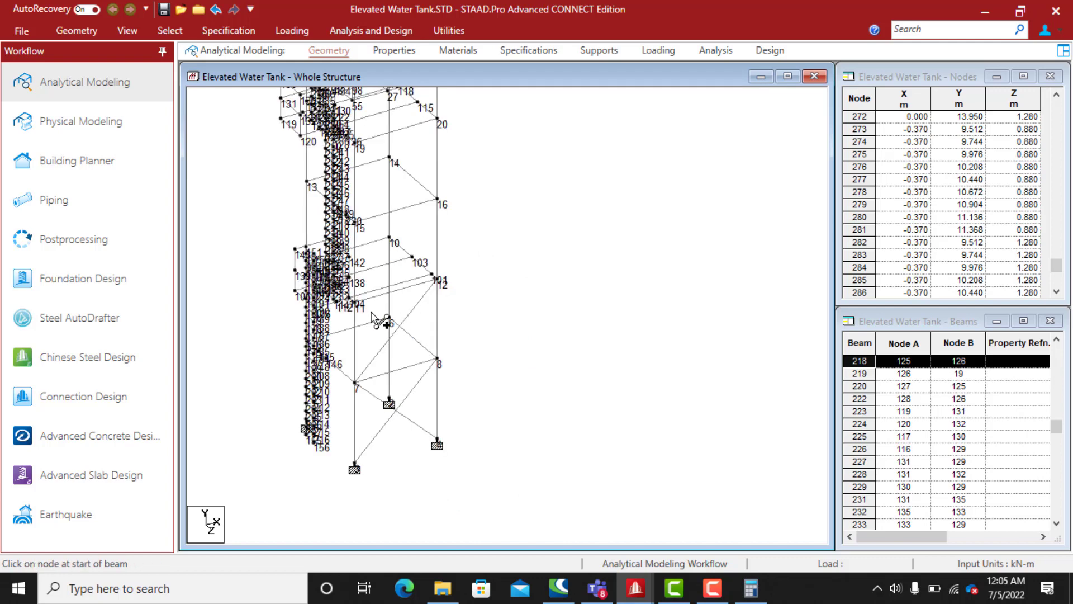
{"action": "left_click_drag", "start_coordinate": [359, 306], "coordinate": [437, 358]}
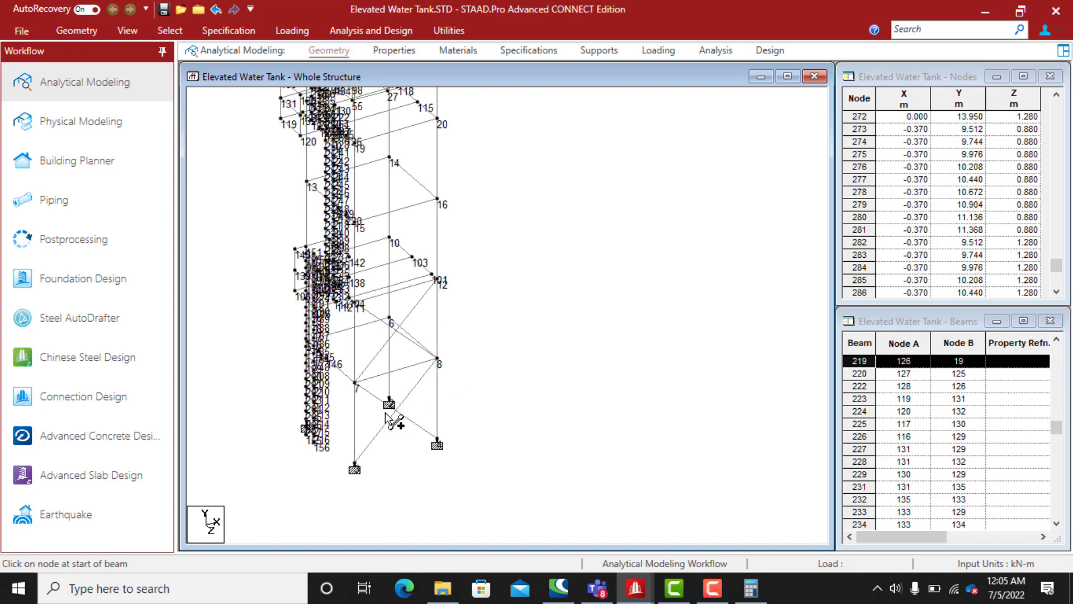
Cross-brace the two lowest side panels between the columns through nodes 6 and 8, up to nodes 10 and 12
{"action": "left_click_drag", "start_coordinate": [389, 401], "coordinate": [437, 361]}
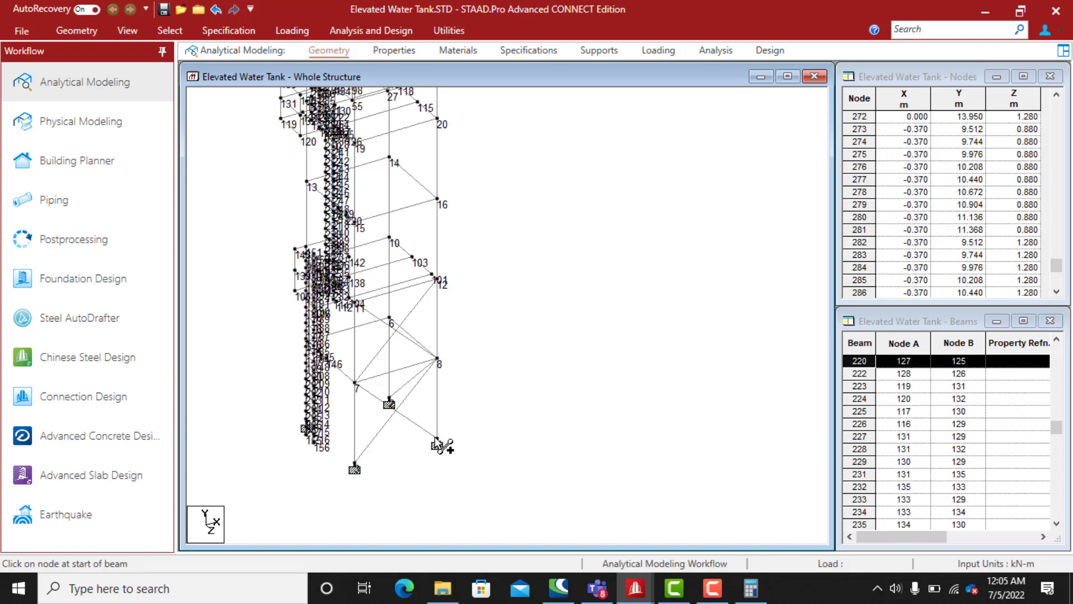
{"action": "left_click_drag", "start_coordinate": [437, 440], "coordinate": [437, 279]}
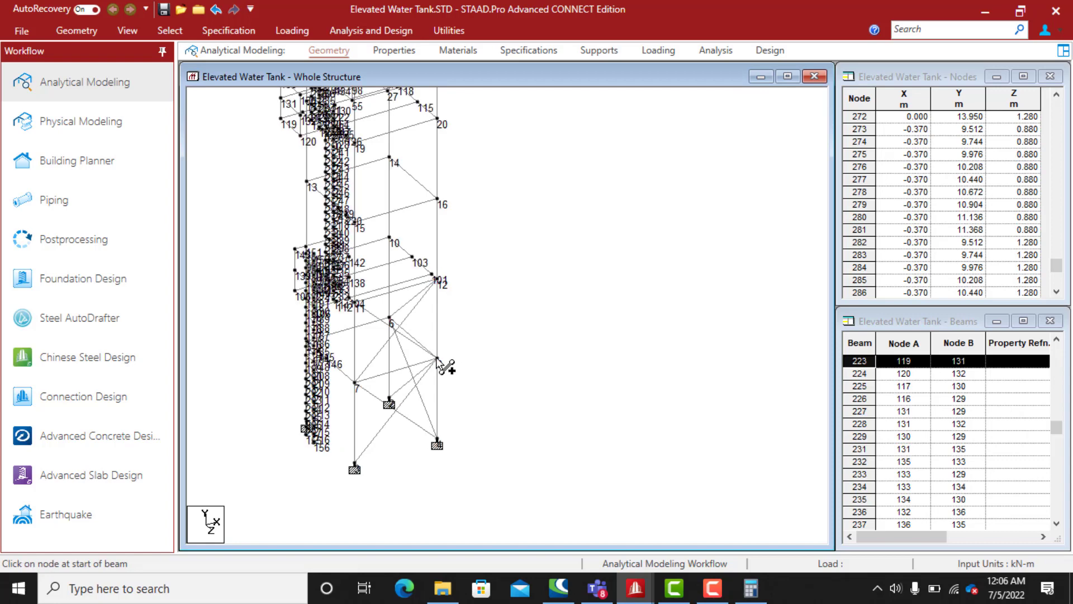
{"action": "left_click_drag", "start_coordinate": [437, 358], "coordinate": [390, 240]}
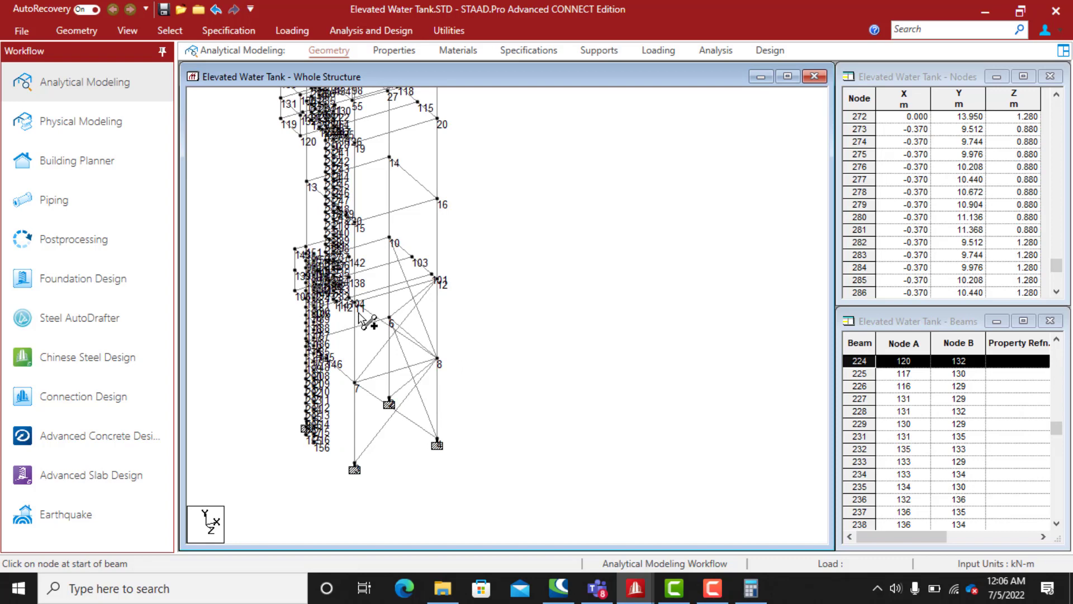
Cross-brace the third front panel with diagonal beams from node 11 to 16 and from node 15 to 12
{"action": "scroll", "coordinate": [359, 312], "scroll_direction": "up", "scroll_amount": 1}
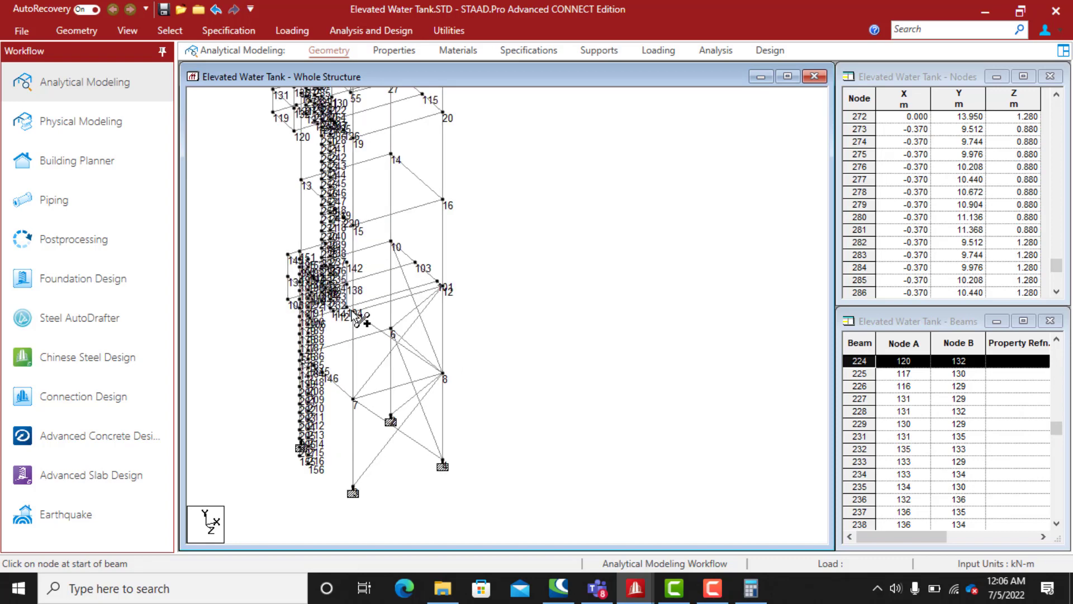
{"action": "left_click_drag", "start_coordinate": [353, 312], "coordinate": [444, 200]}
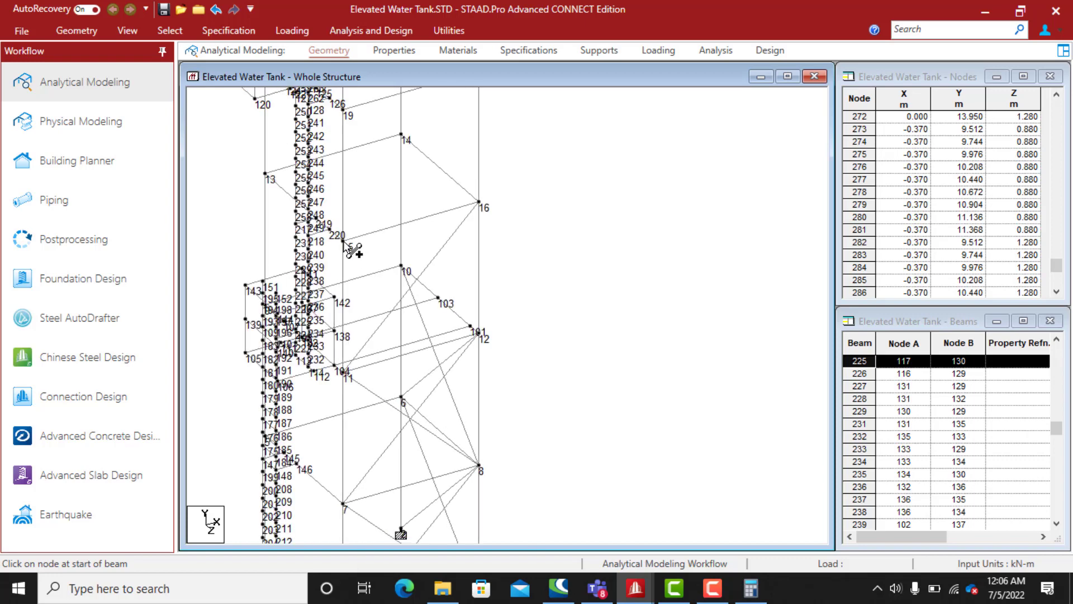
{"action": "left_click_drag", "start_coordinate": [344, 242], "coordinate": [481, 335]}
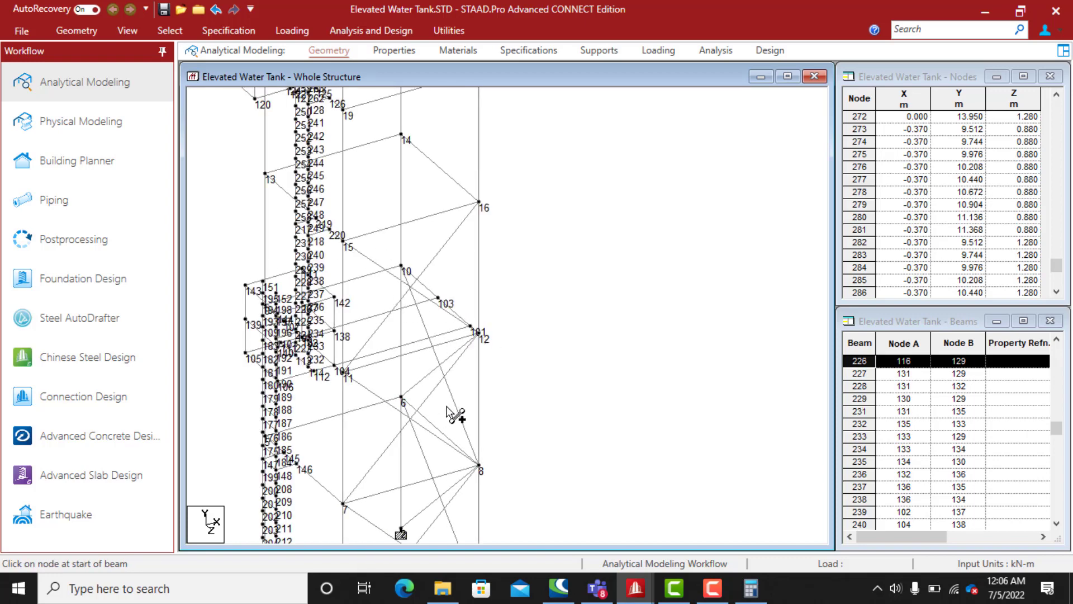
Cross-brace the third side panel with diagonal beams from node 10 to 16 and from node 12 to 14
{"action": "middle_click_drag", "start_coordinate": [424, 236], "coordinate": [424, 318]}
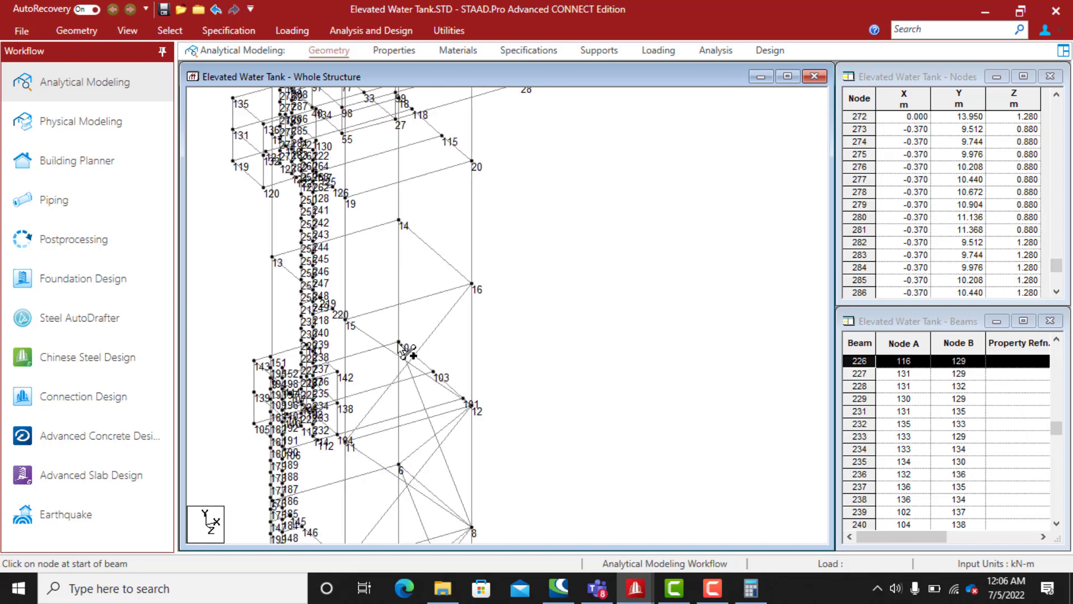
{"action": "left_click_drag", "start_coordinate": [399, 342], "coordinate": [473, 285]}
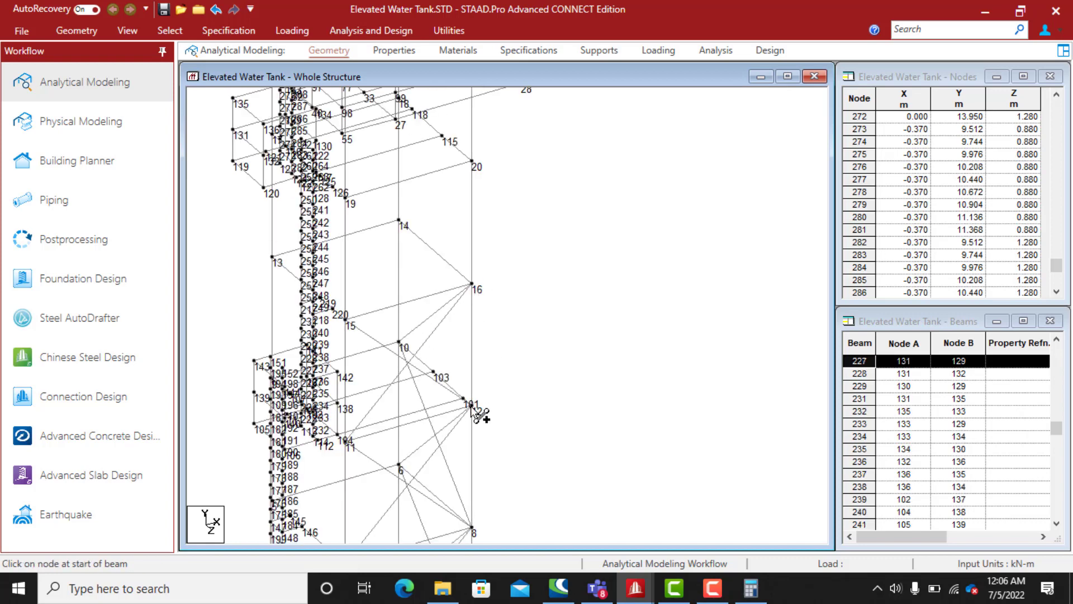
{"action": "left_click_drag", "start_coordinate": [473, 407], "coordinate": [399, 219]}
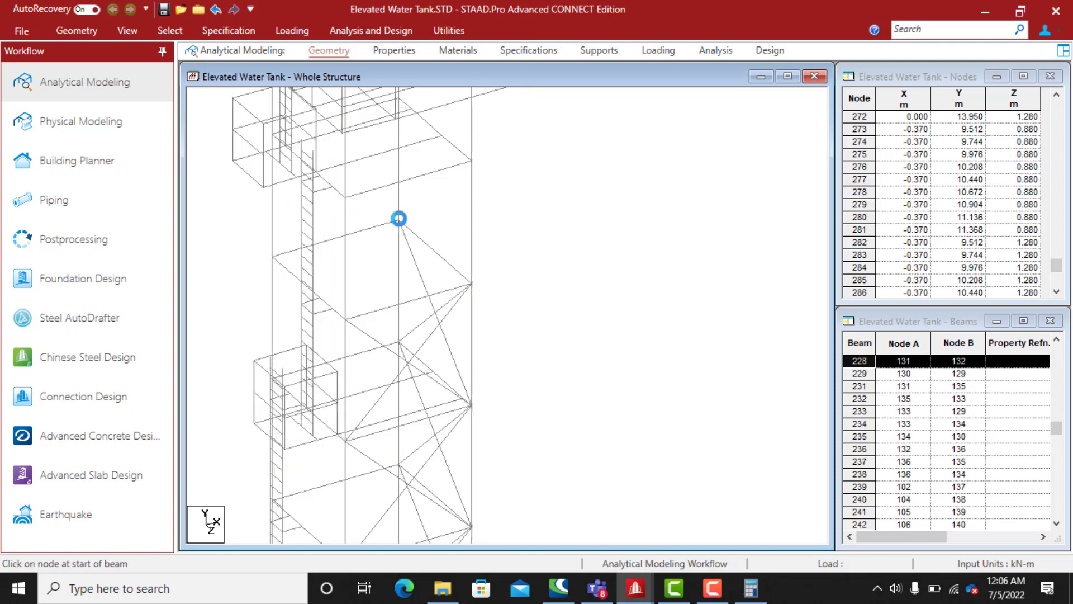
Add front-face diagonal beams from node 15 to 20, from node 19 to 16, and from node 19 to 24
{"action": "left_click_drag", "start_coordinate": [347, 317], "coordinate": [472, 163]}
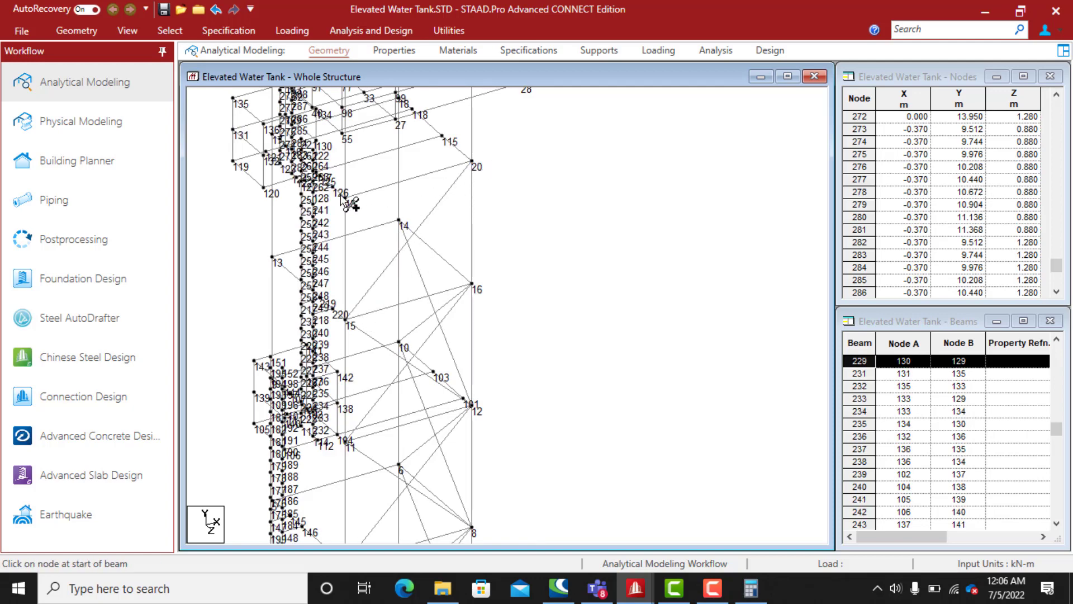
{"action": "left_click_drag", "start_coordinate": [345, 197], "coordinate": [472, 285]}
{"action": "middle_click_drag", "start_coordinate": [419, 267], "coordinate": [440, 430]}
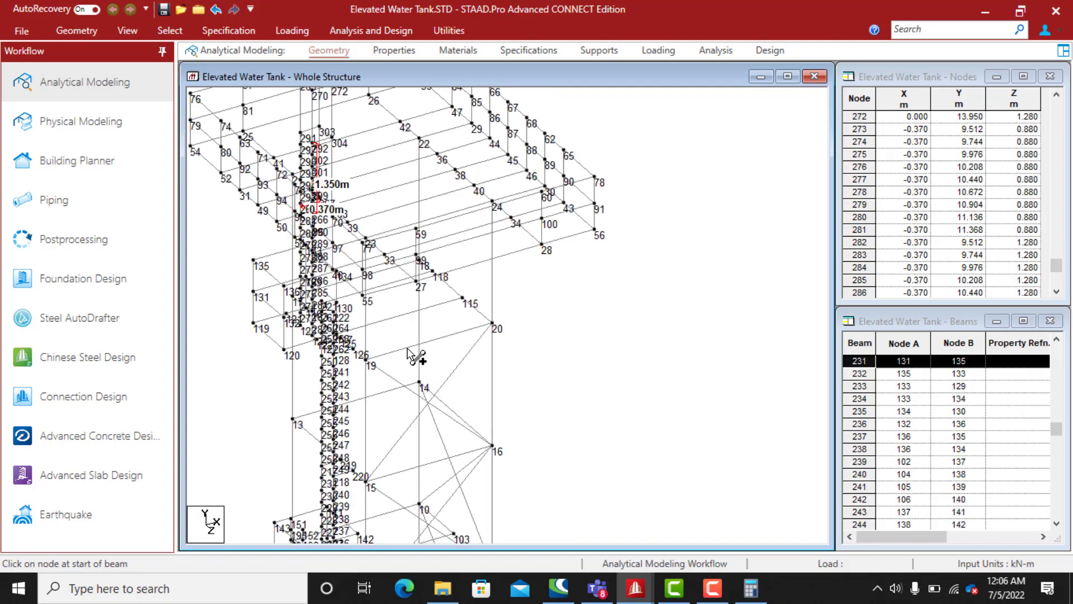
{"action": "left_click_drag", "start_coordinate": [368, 361], "coordinate": [492, 199]}
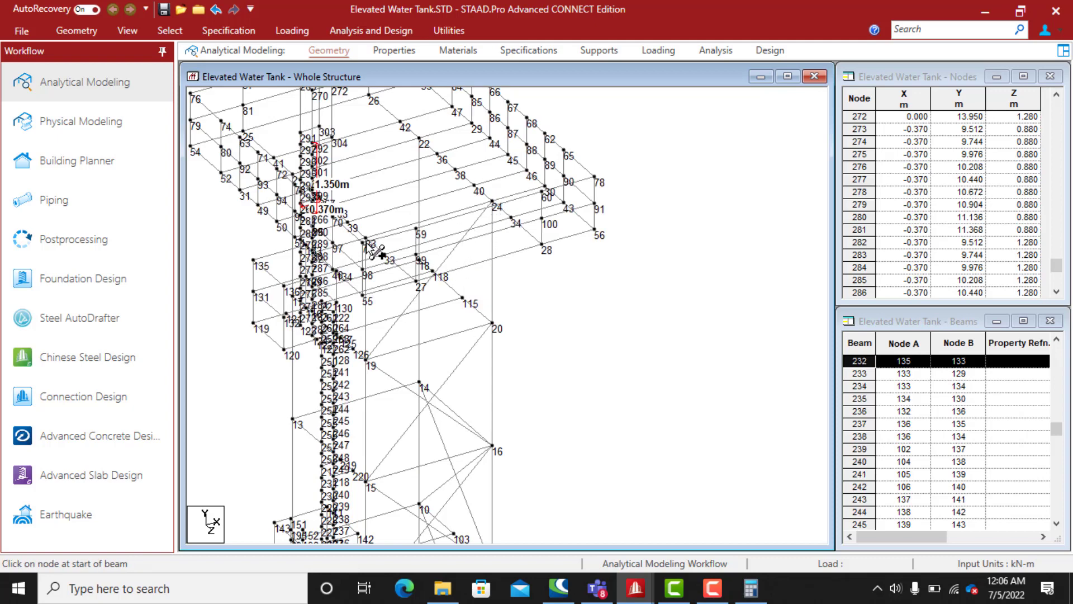
Add the remaining diagonal beams near the tower top from node 23 to 20, from node 20 to 22, and from node 24 to 18
{"action": "scroll", "coordinate": [374, 247], "scroll_direction": "up", "scroll_amount": 1}
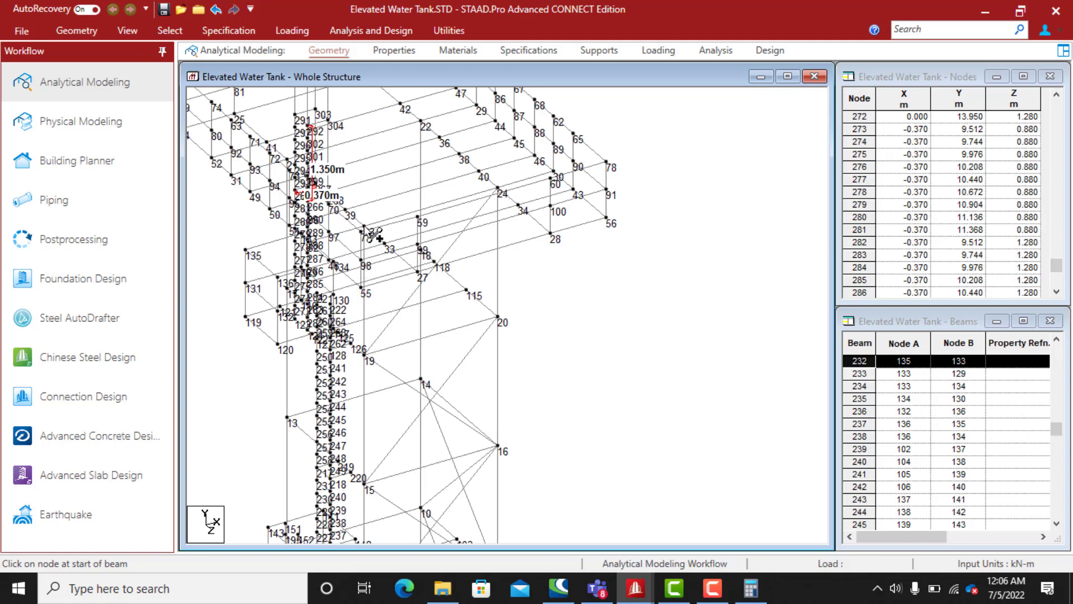
{"action": "left_click_drag", "start_coordinate": [369, 232], "coordinate": [498, 318]}
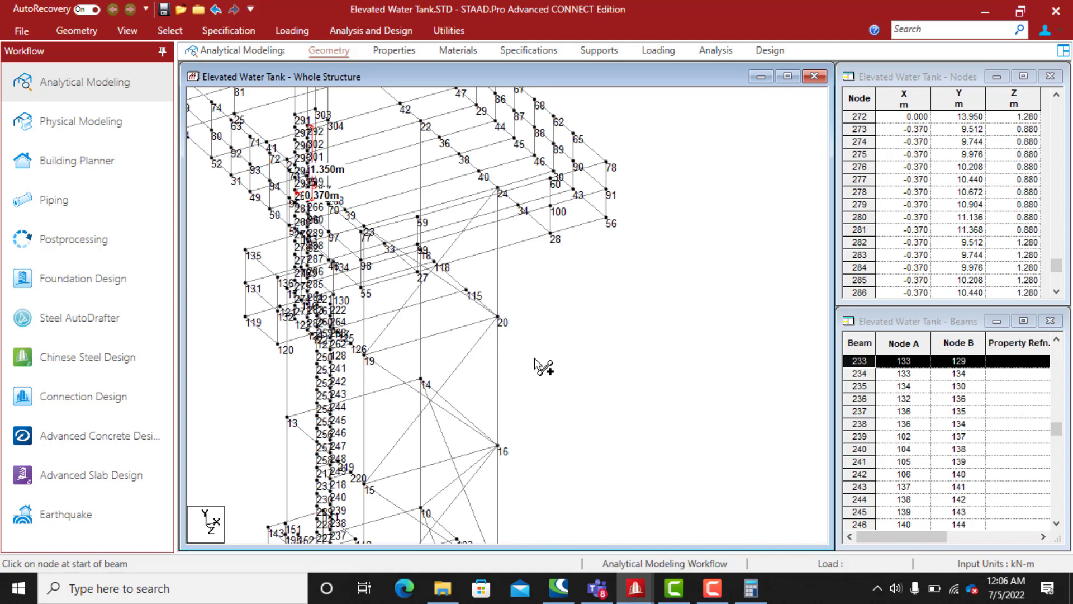
{"action": "left_click_drag", "start_coordinate": [498, 317], "coordinate": [421, 123]}
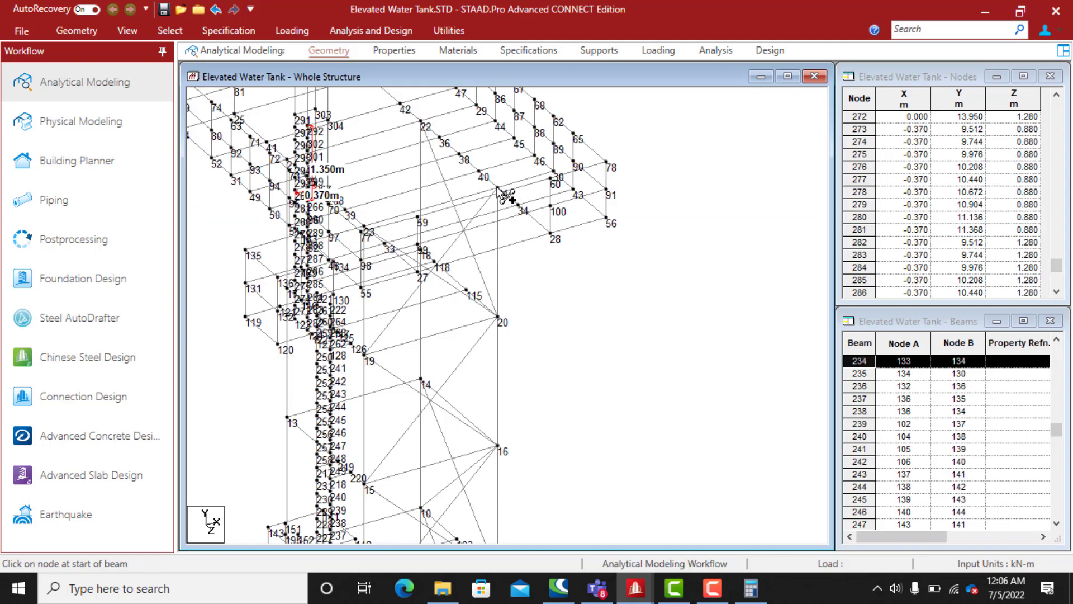
{"action": "left_click_drag", "start_coordinate": [499, 189], "coordinate": [423, 250]}
Examine the cross bracing on the front and side faces from the tower top down to the supports
{"action": "scroll", "coordinate": [492, 293], "scroll_direction": "down", "scroll_amount": 2}
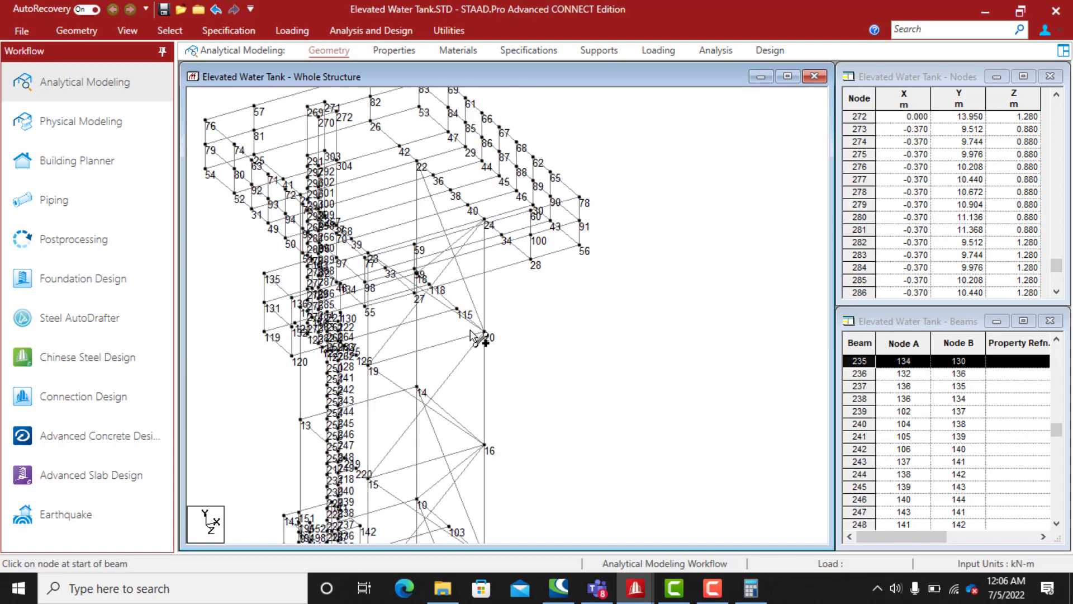
{"action": "middle_click_drag", "start_coordinate": [478, 335], "coordinate": [447, 201]}
{"action": "middle_click_drag", "start_coordinate": [449, 369], "coordinate": [451, 228]}
{"action": "middle_click_drag", "start_coordinate": [443, 389], "coordinate": [440, 370]}
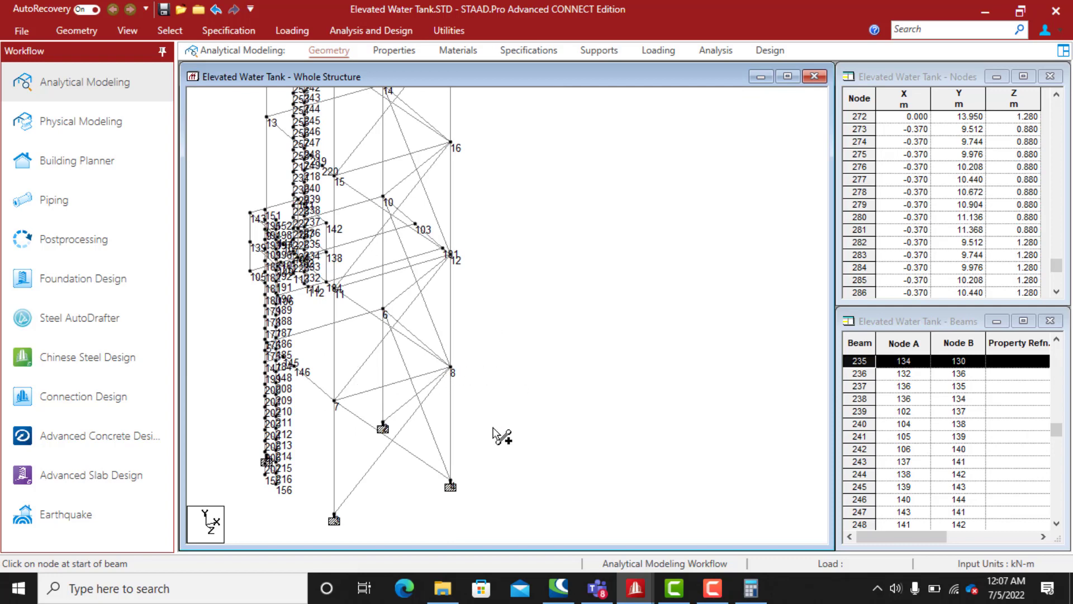
{"action": "middle_click_drag", "start_coordinate": [468, 430], "coordinate": [574, 424]}
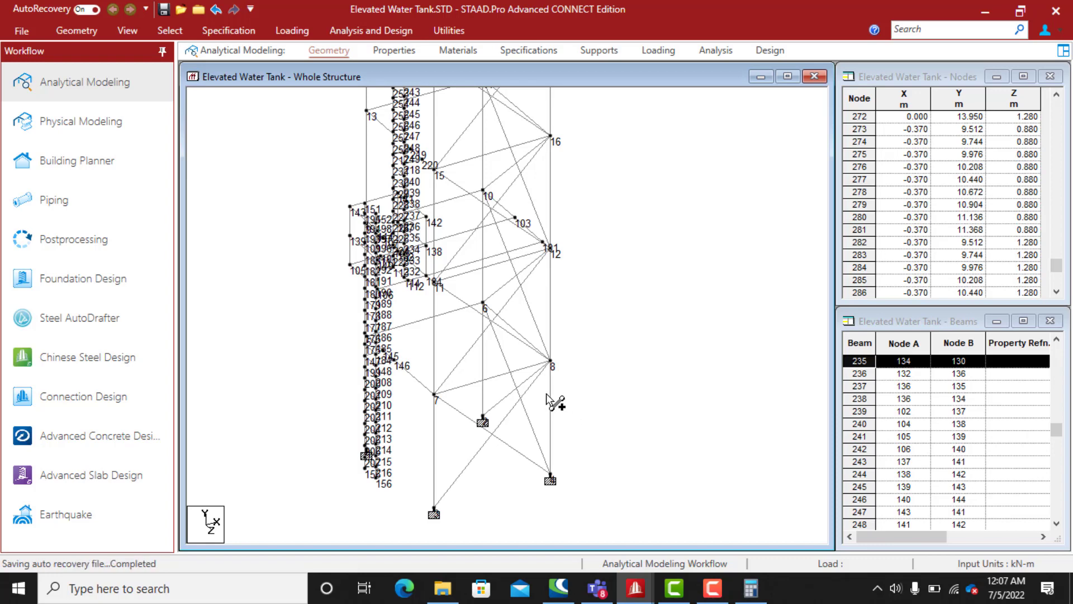
{"action": "scroll", "coordinate": [548, 397], "scroll_direction": "down", "scroll_amount": 2}
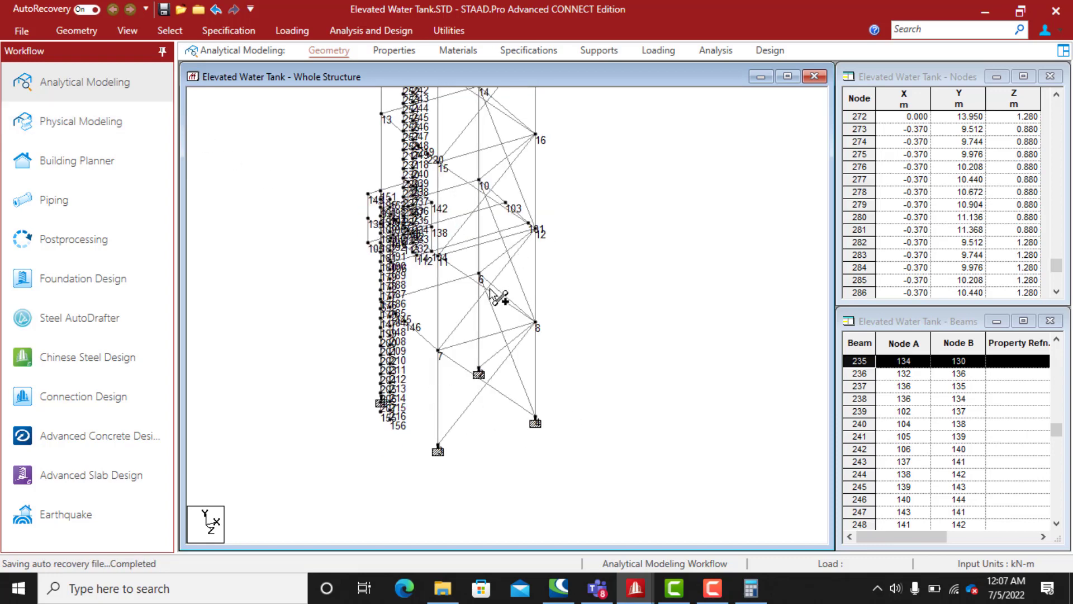
{"action": "scroll", "coordinate": [467, 326], "scroll_direction": "down", "scroll_amount": 1}
{"action": "middle_click_drag", "start_coordinate": [521, 210], "coordinate": [475, 353]}
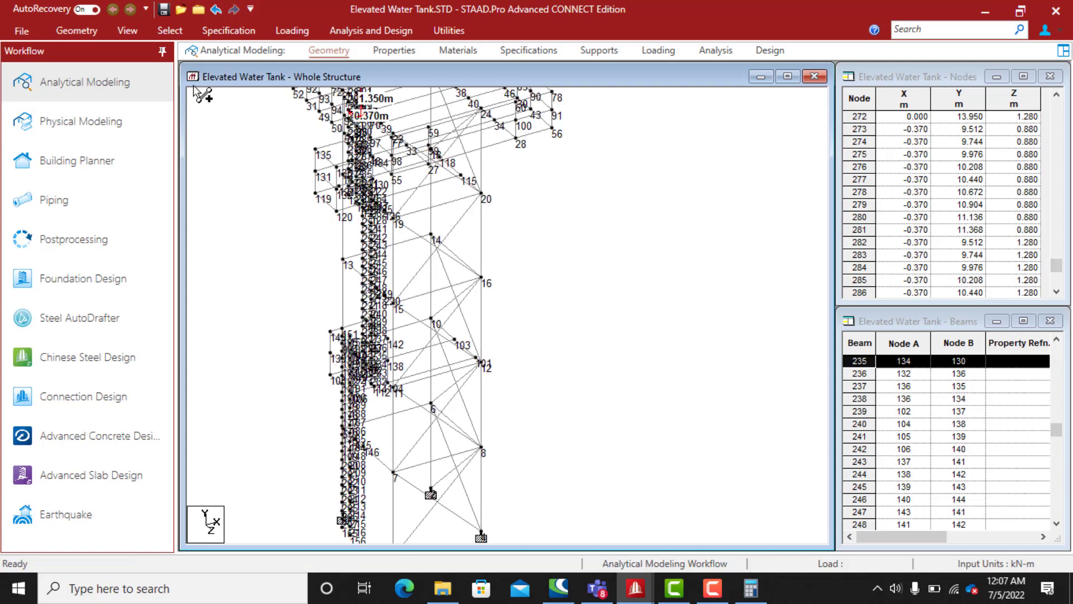
Activate the Beam Cursor and select the column members running from node 4 through nodes 8, 12, 16 and 20 to node 24
{"action": "left_click", "coordinate": [127, 30]}
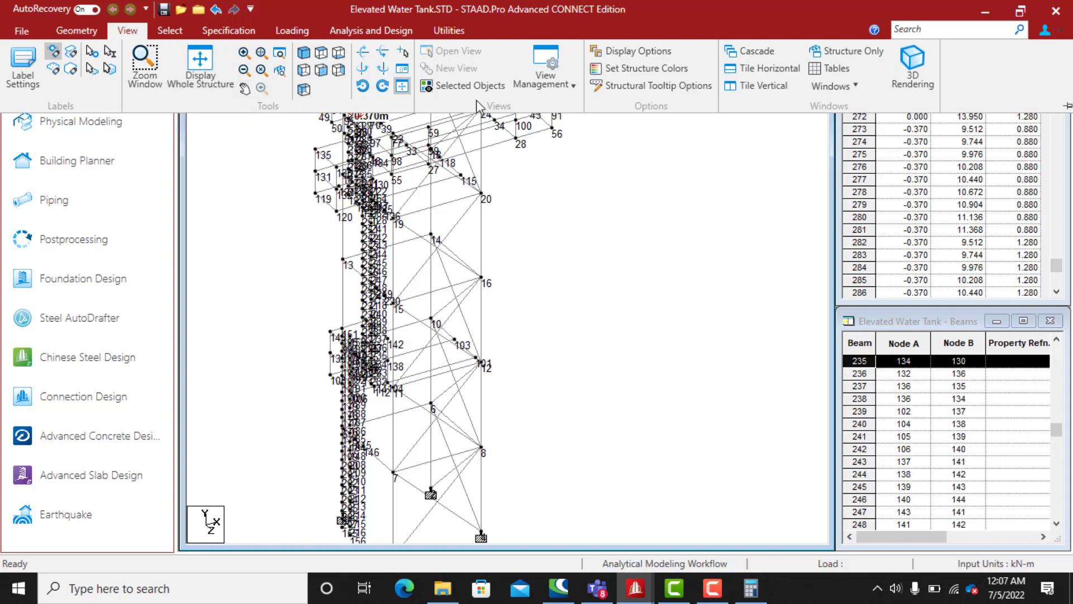
{"action": "left_click", "coordinate": [170, 31]}
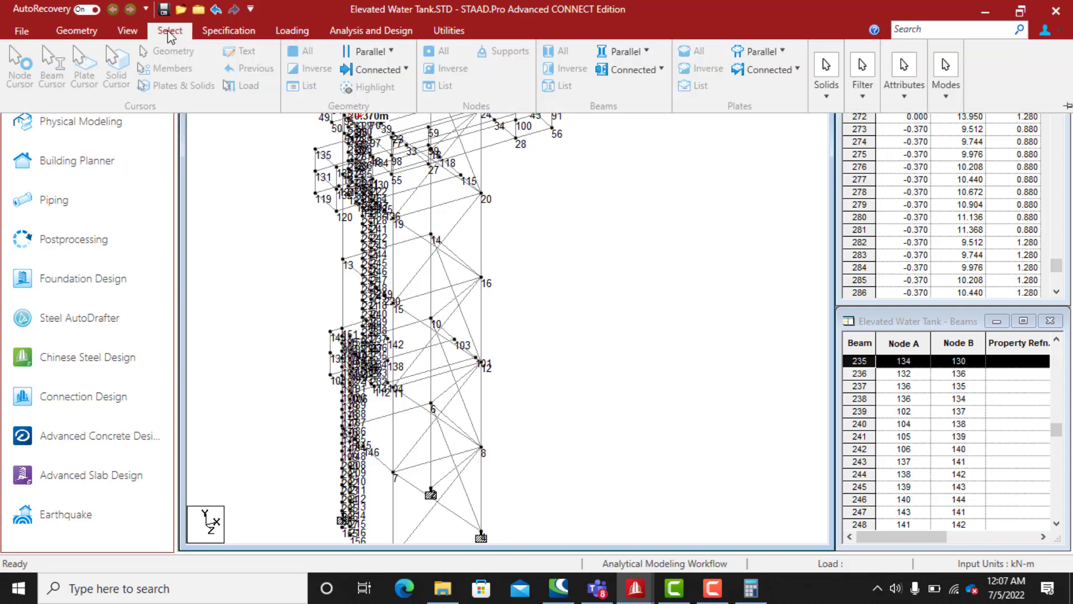
{"action": "left_click", "coordinate": [50, 63]}
{"action": "left_click", "coordinate": [561, 297]}
{"action": "scroll", "coordinate": [532, 214], "scroll_direction": "down", "scroll_amount": 1}
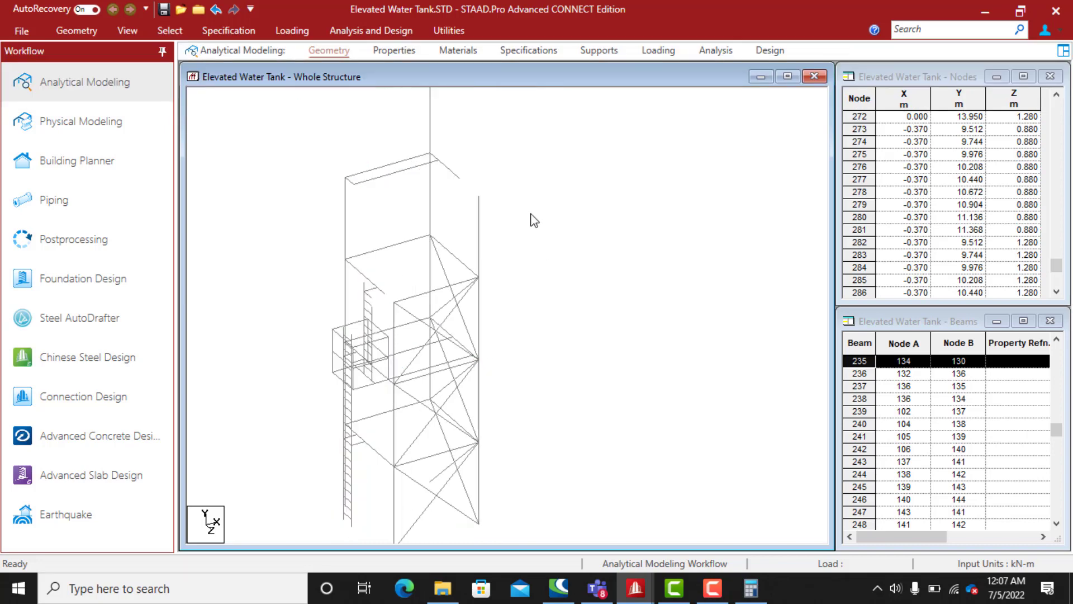
{"action": "scroll", "coordinate": [541, 288], "scroll_direction": "down", "scroll_amount": 1}
{"action": "left_click", "coordinate": [473, 453]}
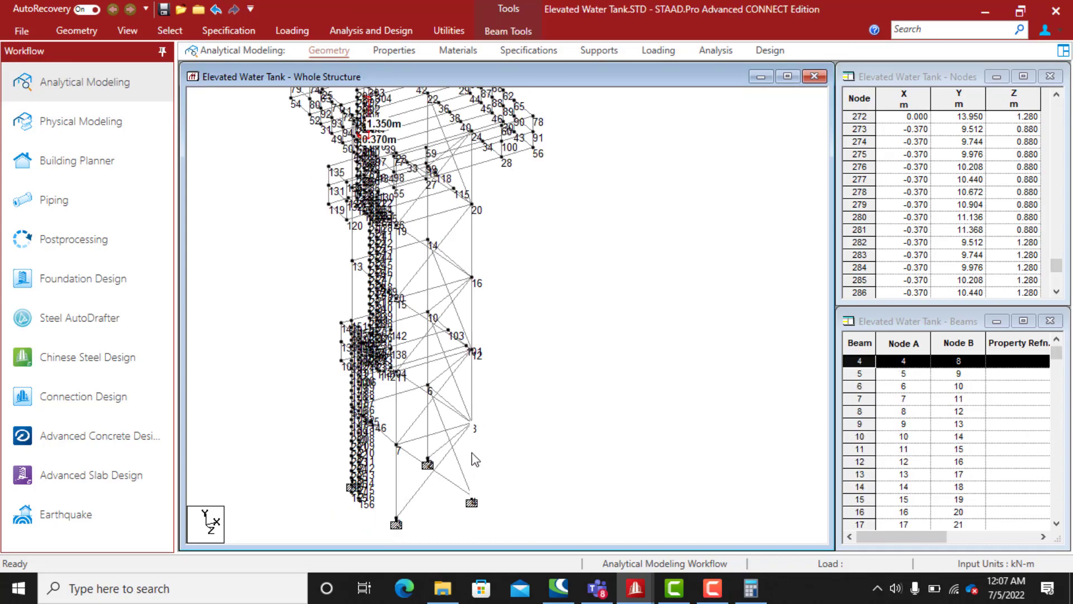
{"action": "left_click", "coordinate": [472, 388], "text": "ctrl"}
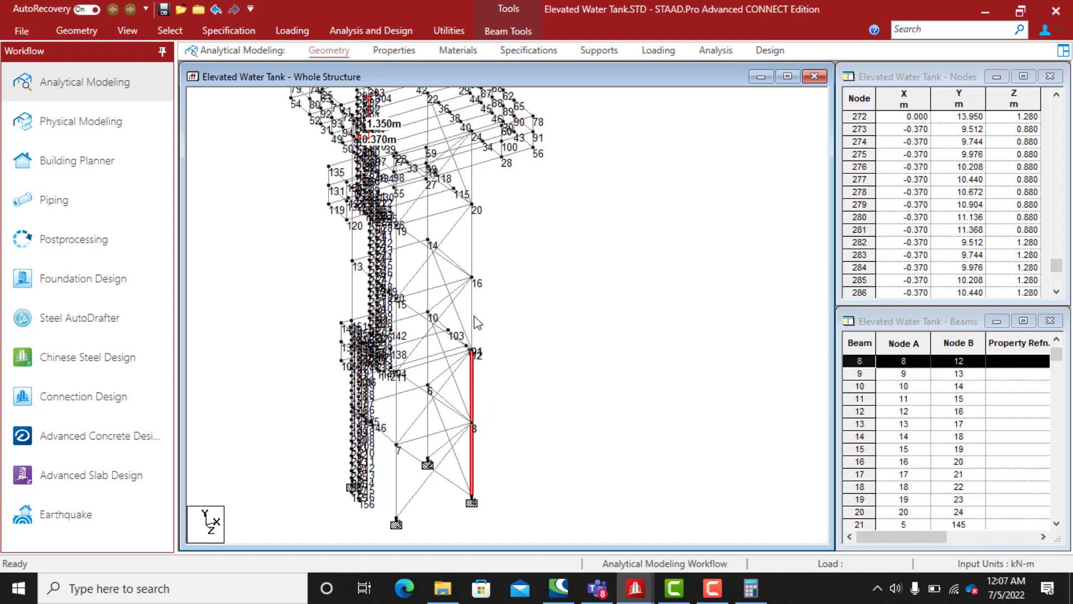
{"action": "left_click", "coordinate": [472, 313], "text": "ctrl"}
{"action": "left_click", "coordinate": [472, 242], "text": "ctrl"}
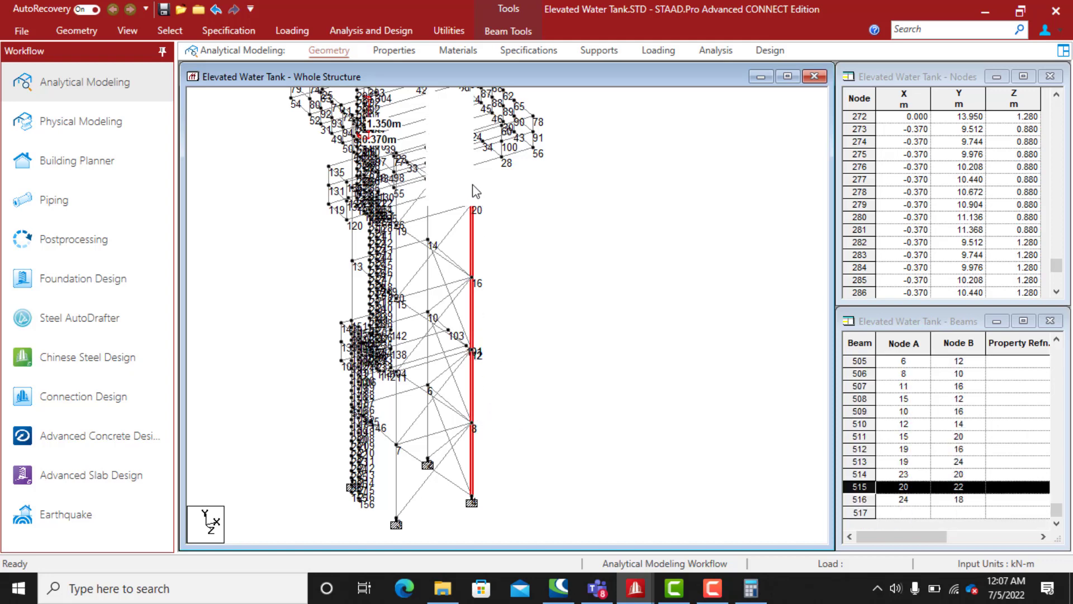
{"action": "left_click", "coordinate": [466, 192], "text": "ctrl"}
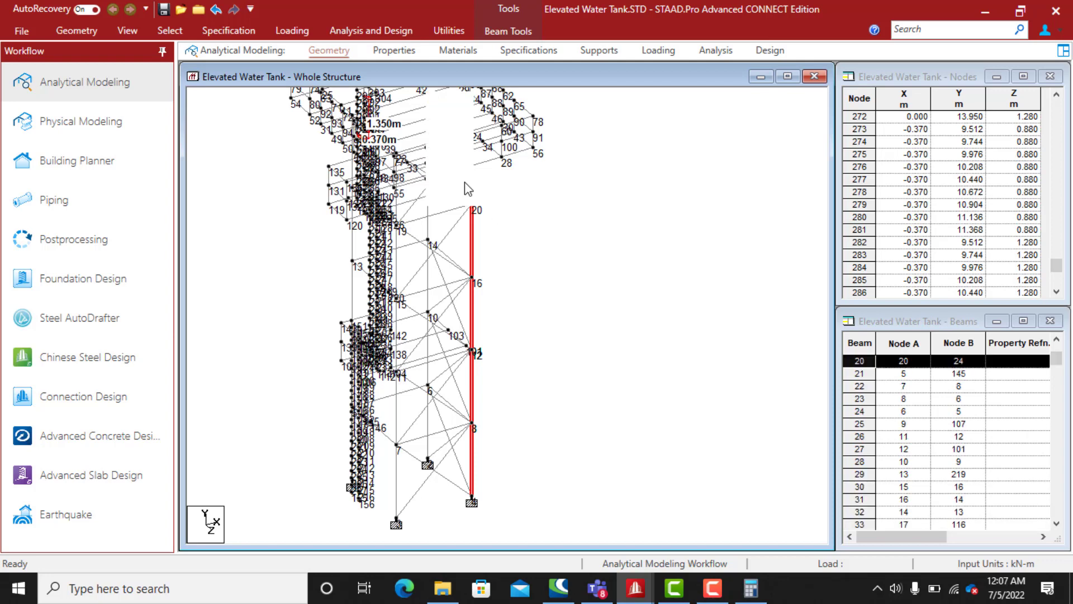
Add the column members from node 22 down through nodes 18, 14, 10 and 6 to the base support to the selection
{"action": "left_click", "coordinate": [428, 211], "text": "ctrl"}
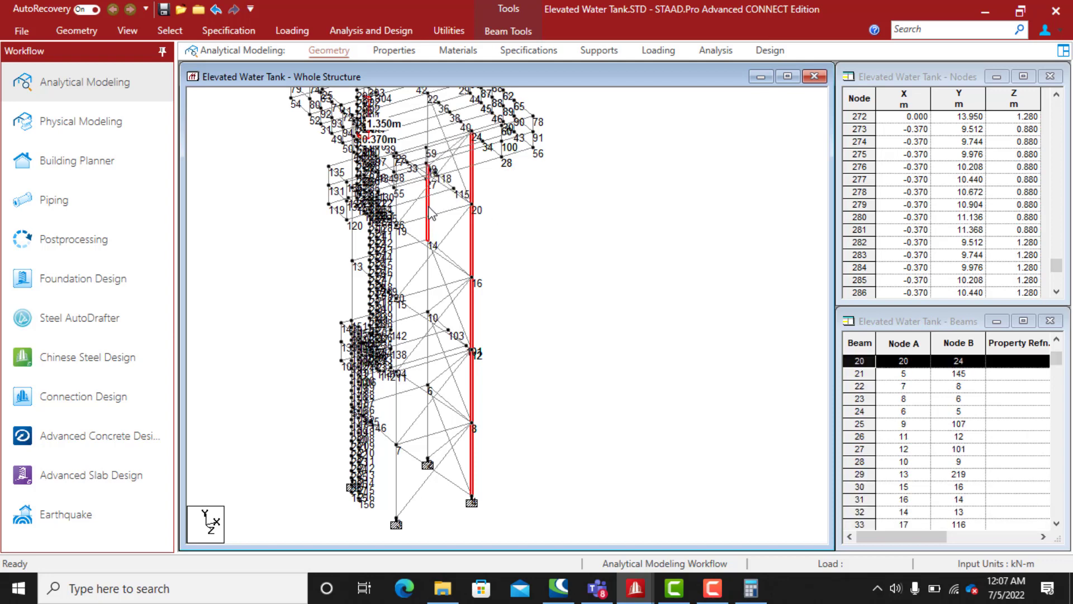
{"action": "left_click", "coordinate": [431, 132], "text": "ctrl"}
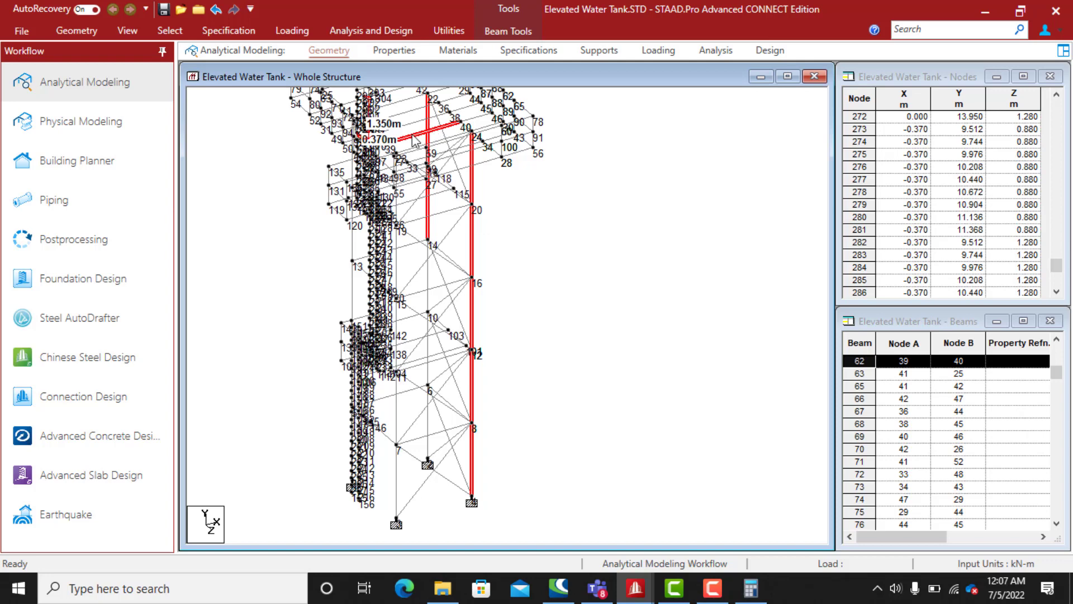
{"action": "left_click", "coordinate": [414, 139], "text": "ctrl"}
{"action": "left_click", "coordinate": [427, 274], "text": "ctrl"}
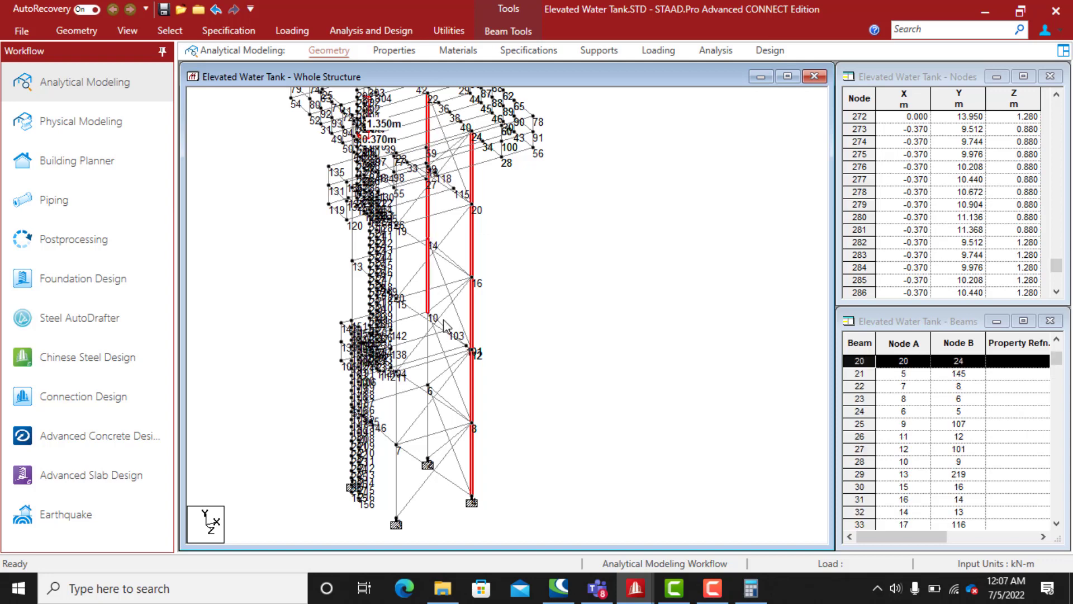
{"action": "left_click", "coordinate": [428, 358], "text": "ctrl"}
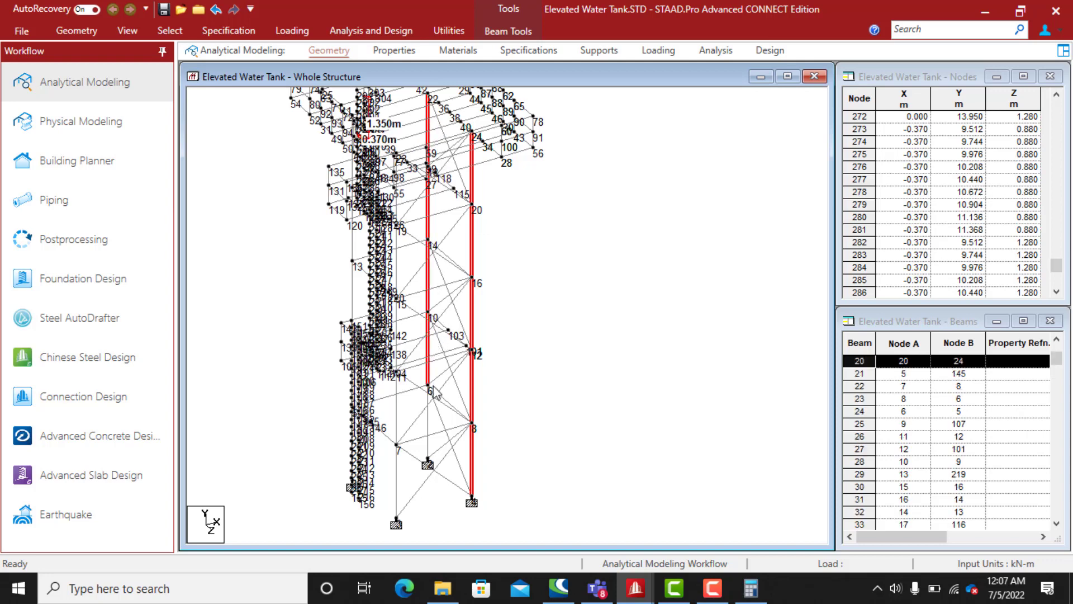
{"action": "left_click", "coordinate": [428, 421], "text": "ctrl"}
Add the column members from the base support up through nodes 7, 11, 15 and 19 to node 23 to the selection
{"action": "left_click", "coordinate": [397, 474], "text": "ctrl"}
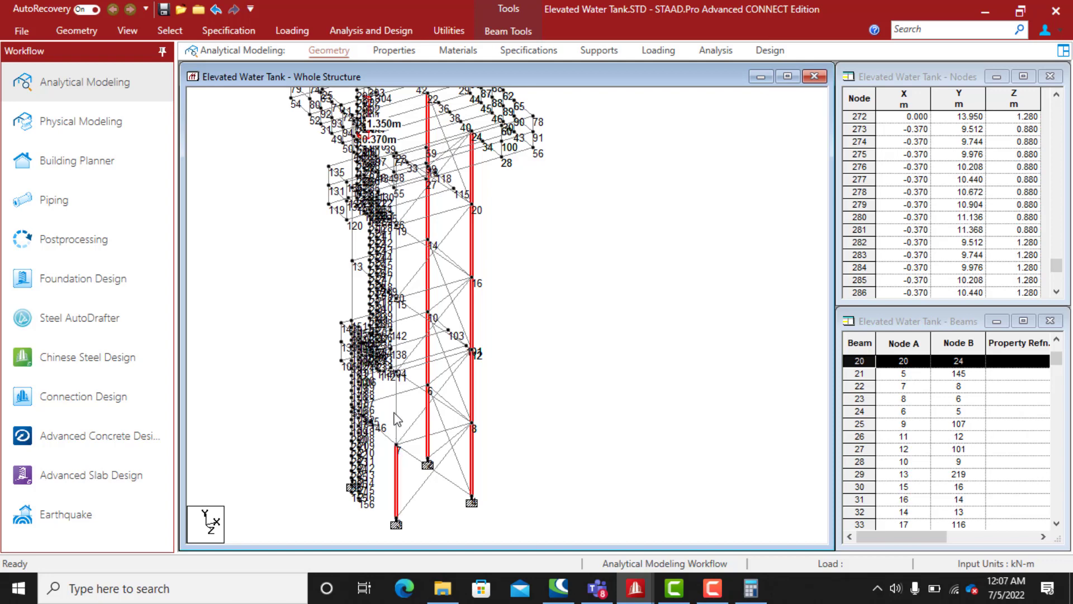
{"action": "left_click", "coordinate": [398, 415], "text": "ctrl"}
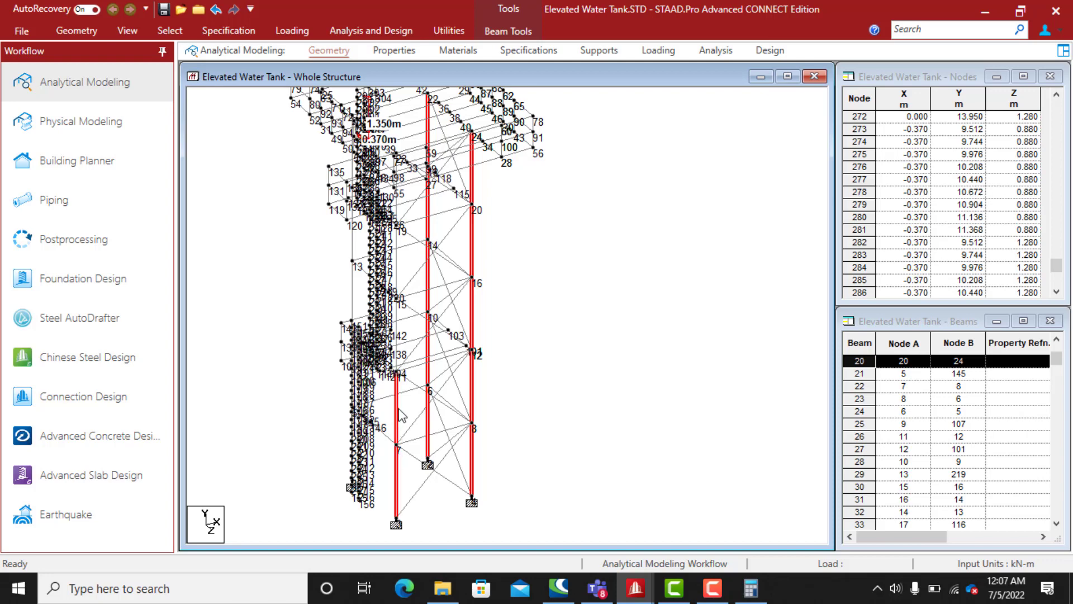
{"action": "left_click", "coordinate": [399, 347], "text": "ctrl"}
{"action": "left_click", "coordinate": [400, 277], "text": "ctrl"}
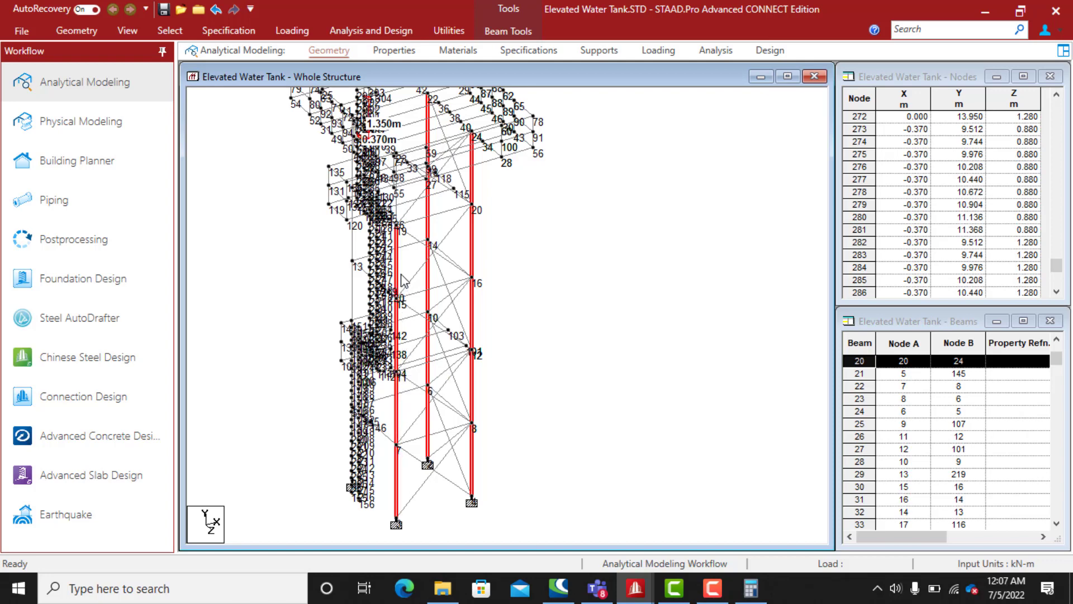
{"action": "left_click", "coordinate": [398, 217], "text": "ctrl"}
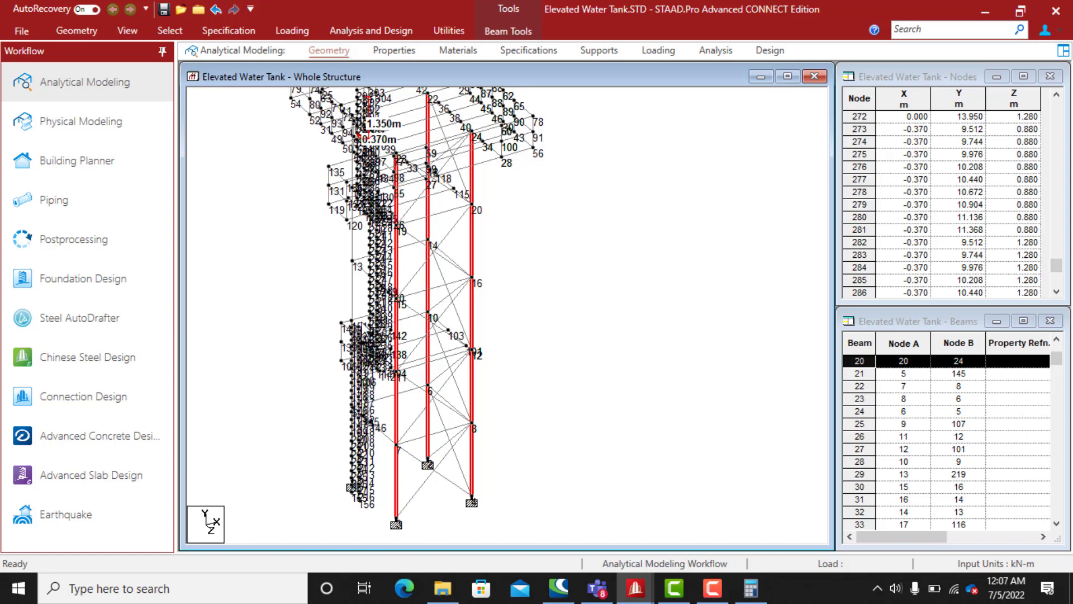
Add the vertical members of the ladder-side column through nodes 5, 13 and 17 to the selection, leaving out the ladder members
{"action": "left_click", "coordinate": [353, 263], "text": "ctrl"}
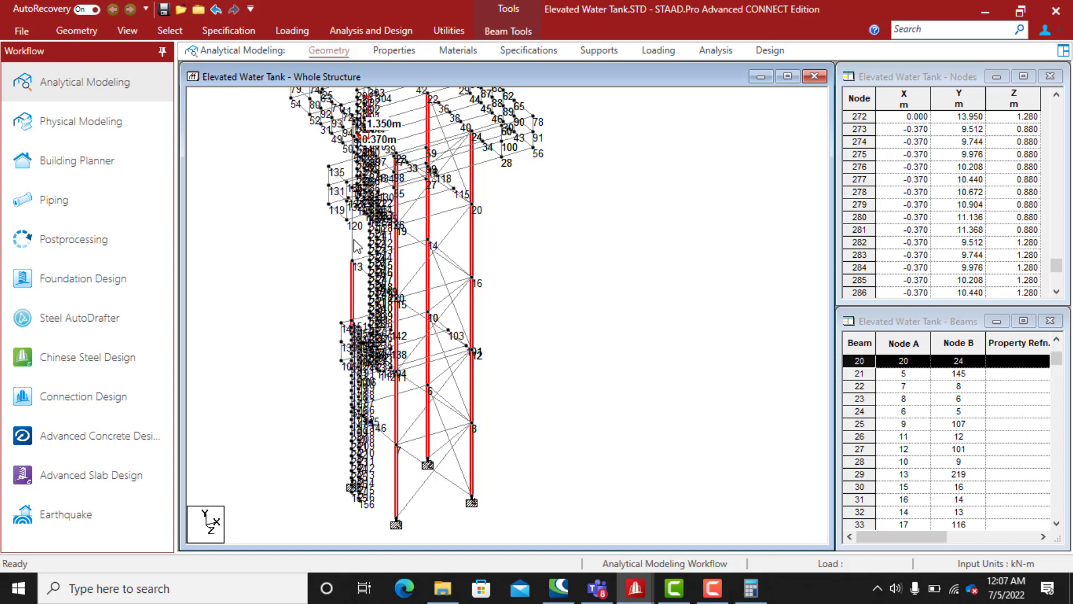
{"action": "left_click", "coordinate": [353, 244], "text": "ctrl"}
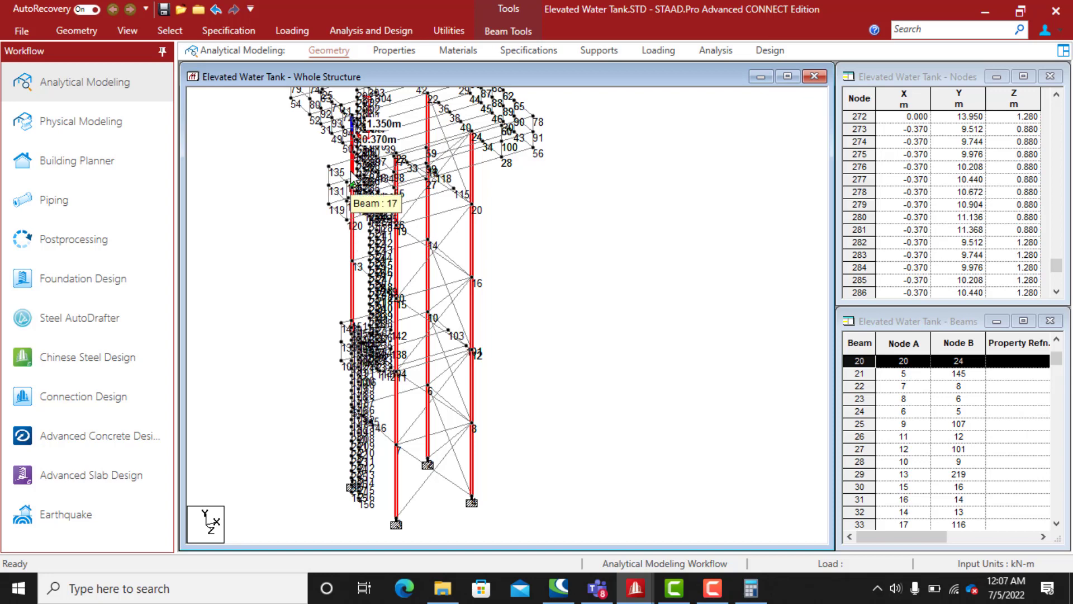
{"action": "middle_click_drag", "start_coordinate": [527, 306], "coordinate": [608, 351]}
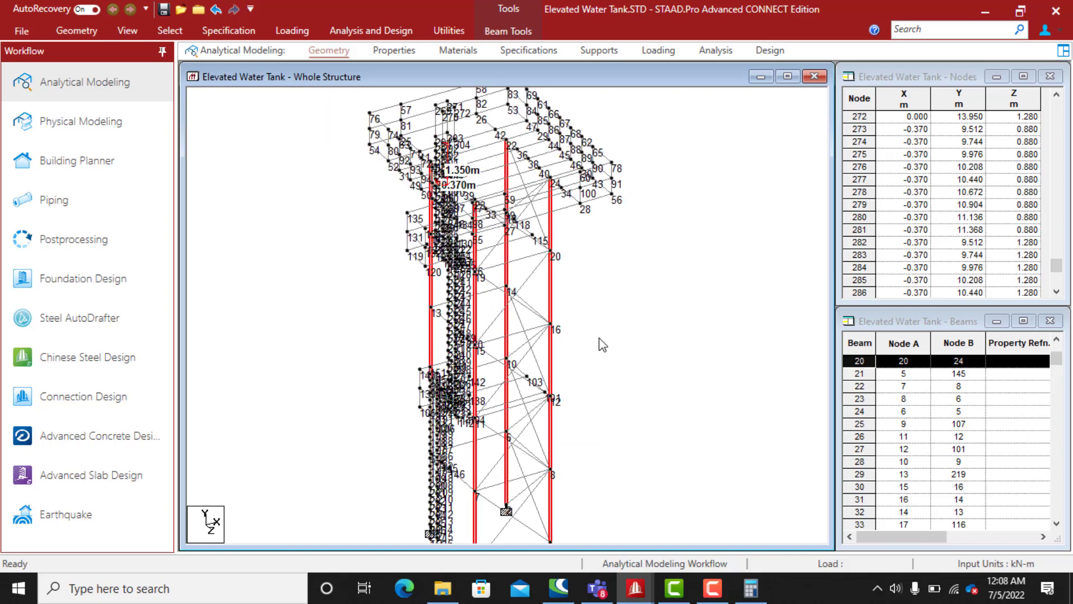
{"action": "middle_click_drag", "start_coordinate": [650, 463], "coordinate": [579, 244]}
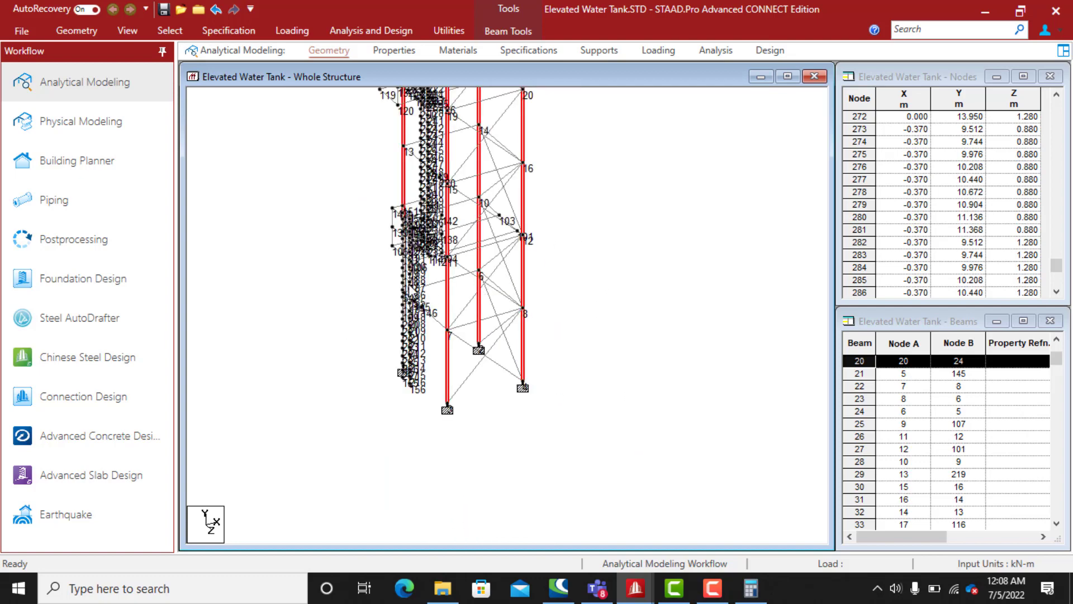
{"action": "scroll", "coordinate": [403, 297], "scroll_direction": "up", "scroll_amount": 3}
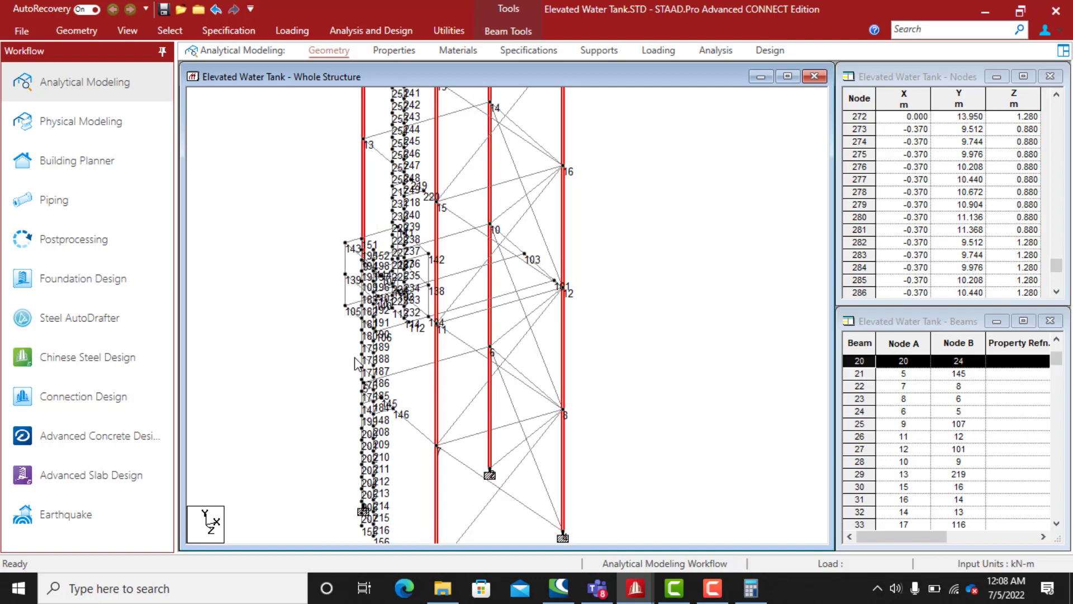
{"action": "middle_click_drag", "start_coordinate": [355, 364], "coordinate": [477, 316]}
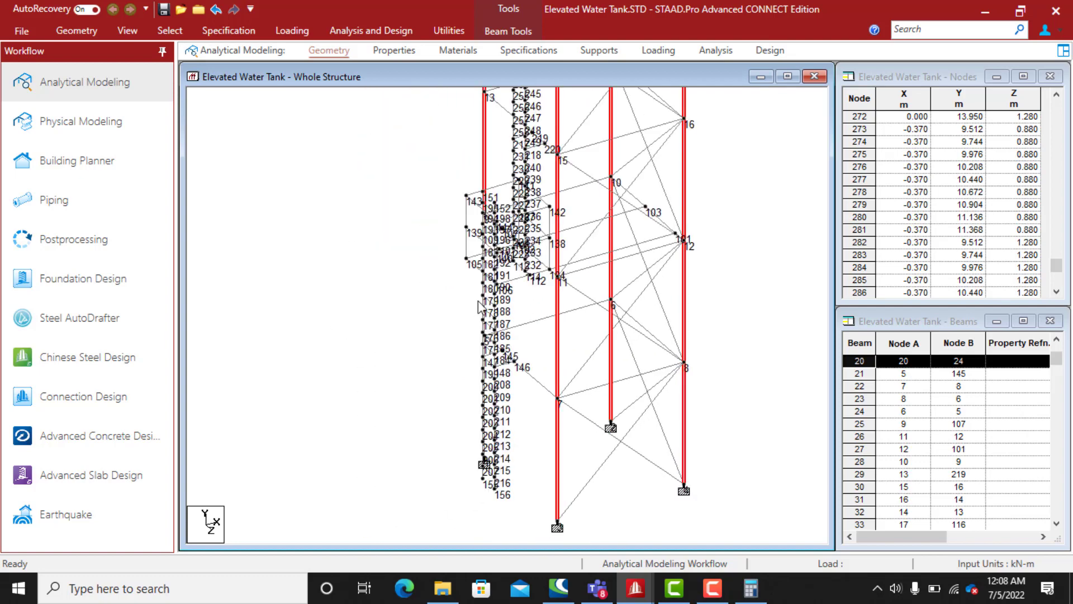
{"action": "scroll", "coordinate": [479, 307], "scroll_direction": "up", "scroll_amount": 3}
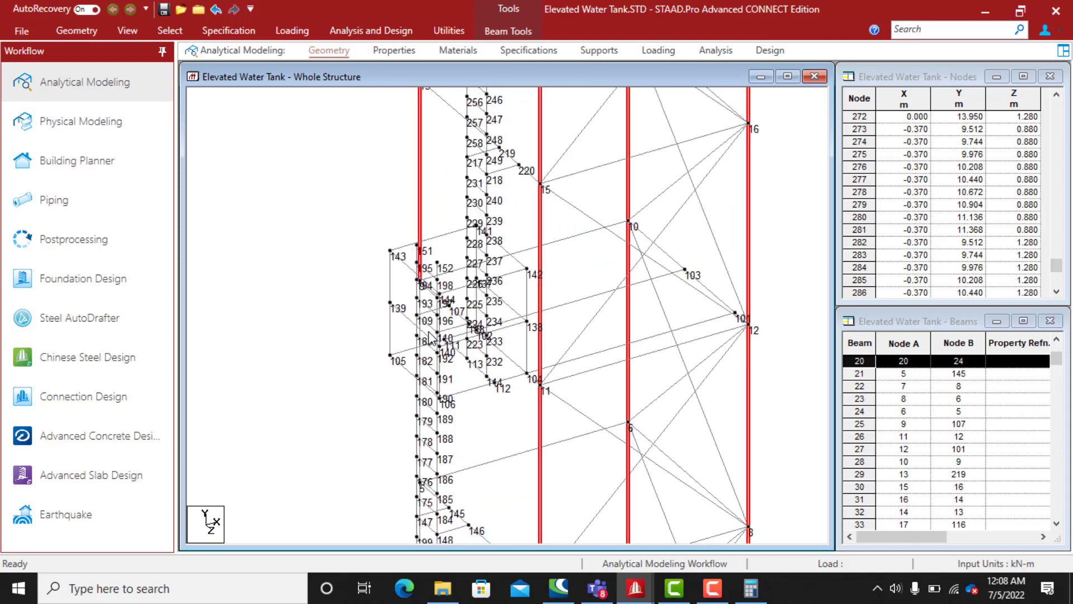
{"action": "scroll", "coordinate": [429, 332], "scroll_direction": "up", "scroll_amount": 3}
{"action": "middle_click_drag", "start_coordinate": [382, 390], "coordinate": [423, 177]}
{"action": "scroll", "coordinate": [436, 247], "scroll_direction": "up", "scroll_amount": 1}
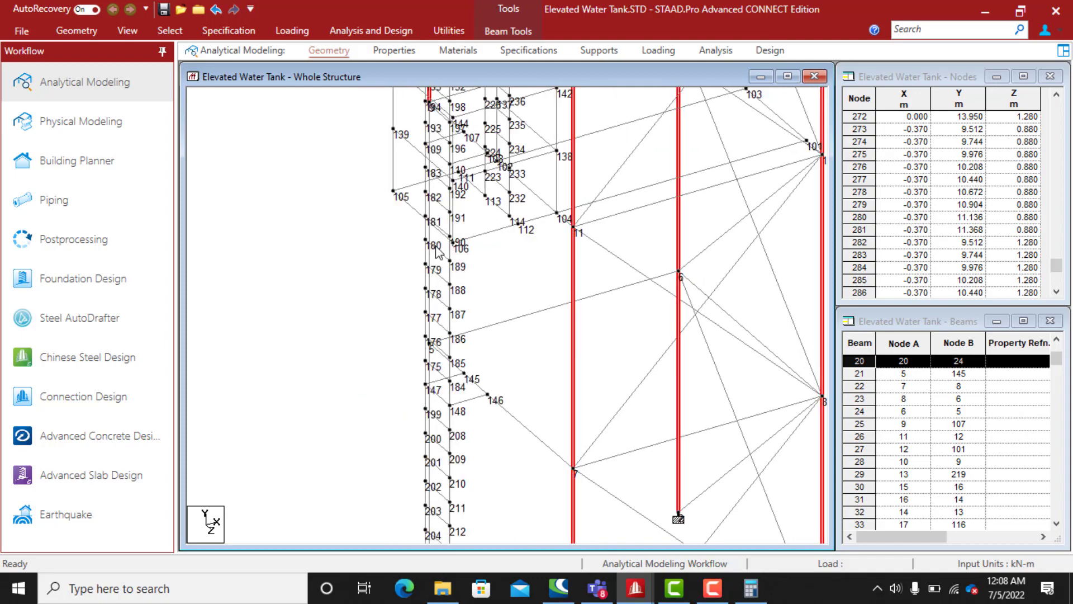
{"action": "scroll", "coordinate": [435, 247], "scroll_direction": "up", "scroll_amount": 5}
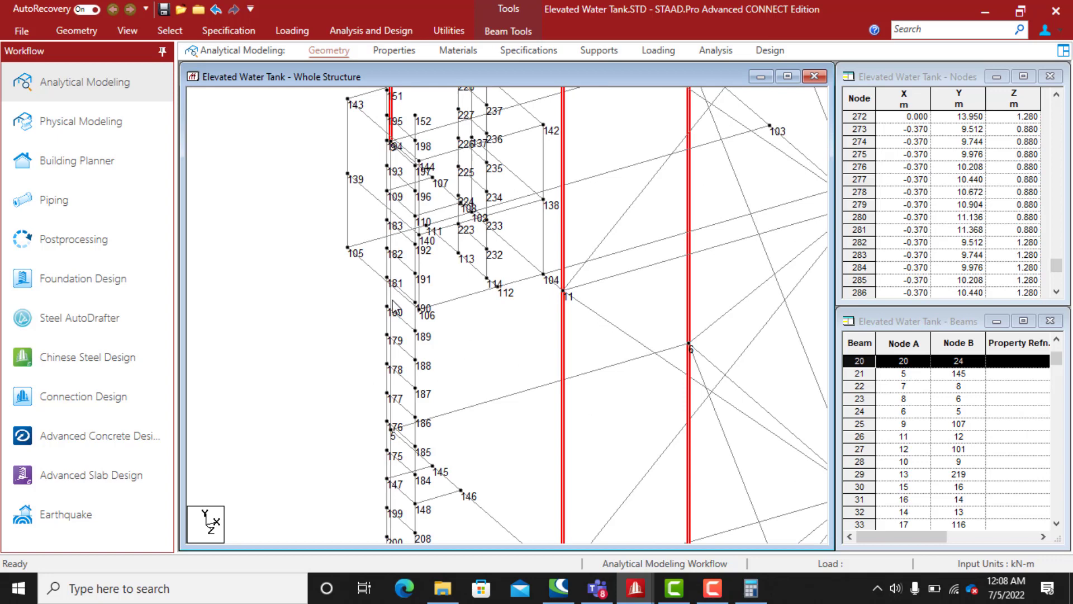
{"action": "left_click", "coordinate": [392, 302]}
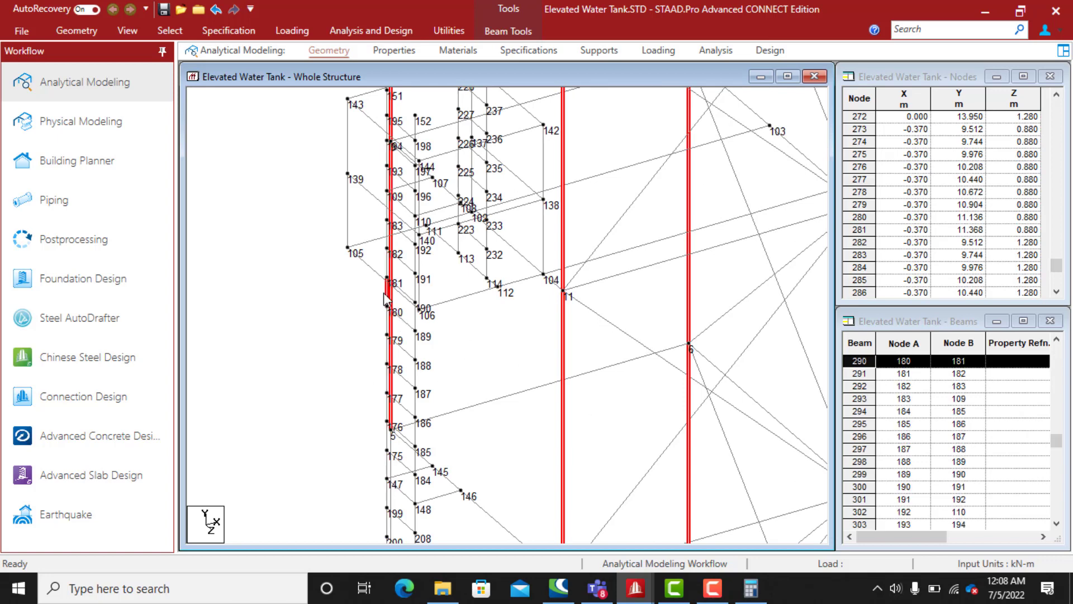
{"action": "middle_click_drag", "start_coordinate": [419, 305], "coordinate": [426, 161]}
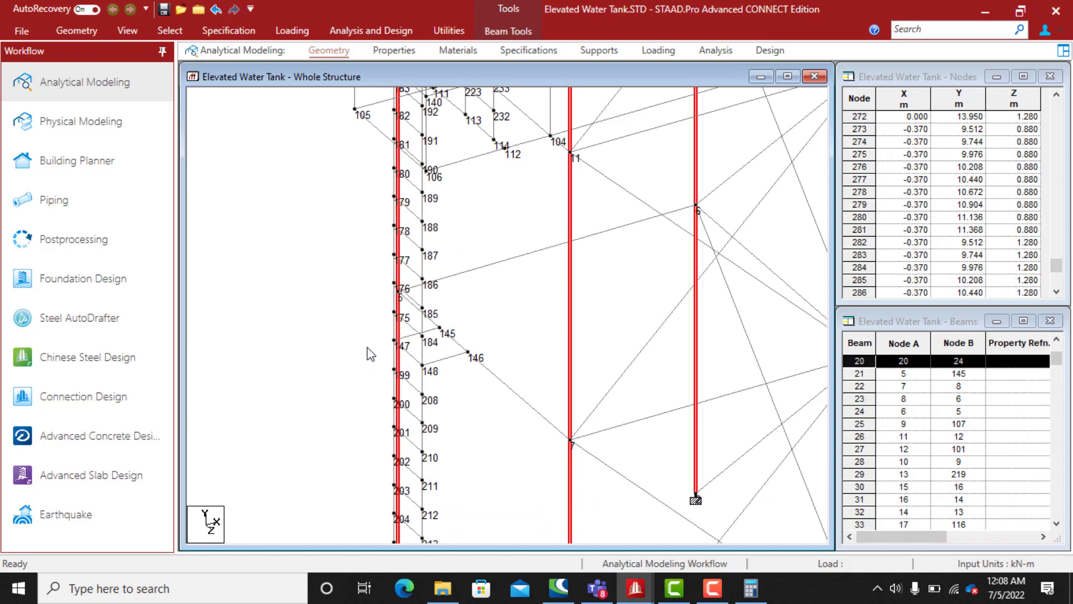
{"action": "scroll", "coordinate": [401, 381], "scroll_direction": "down", "scroll_amount": 3}
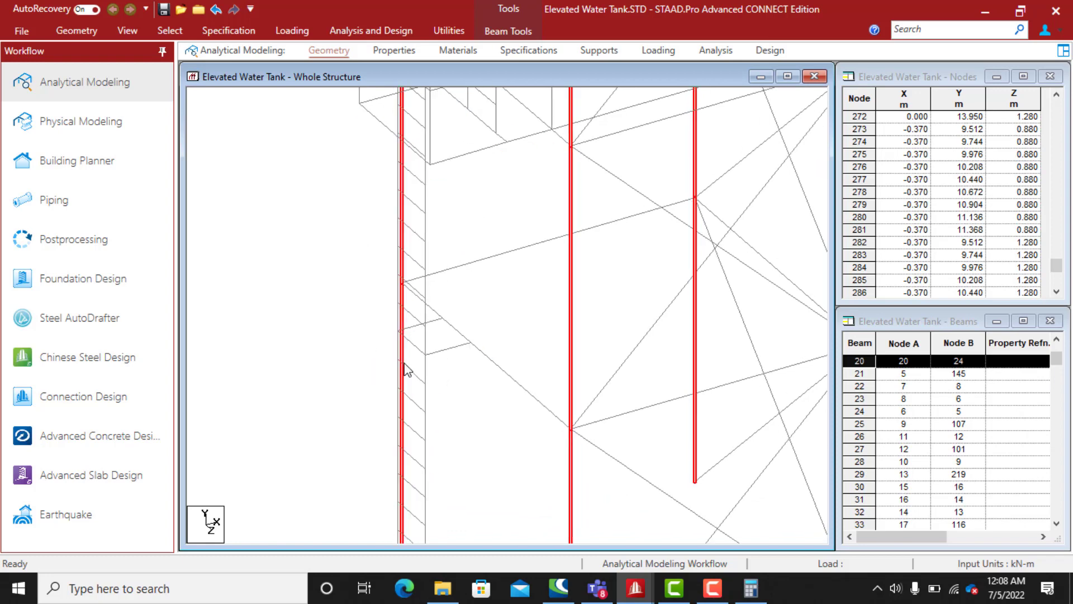
Add the cross-braces in the two lowest bays of the face between the node 7–11 and node 8–12 columns to the selection
{"action": "middle_click_drag", "start_coordinate": [465, 257], "coordinate": [410, 399]}
{"action": "scroll", "coordinate": [411, 311], "scroll_direction": "down", "scroll_amount": 6}
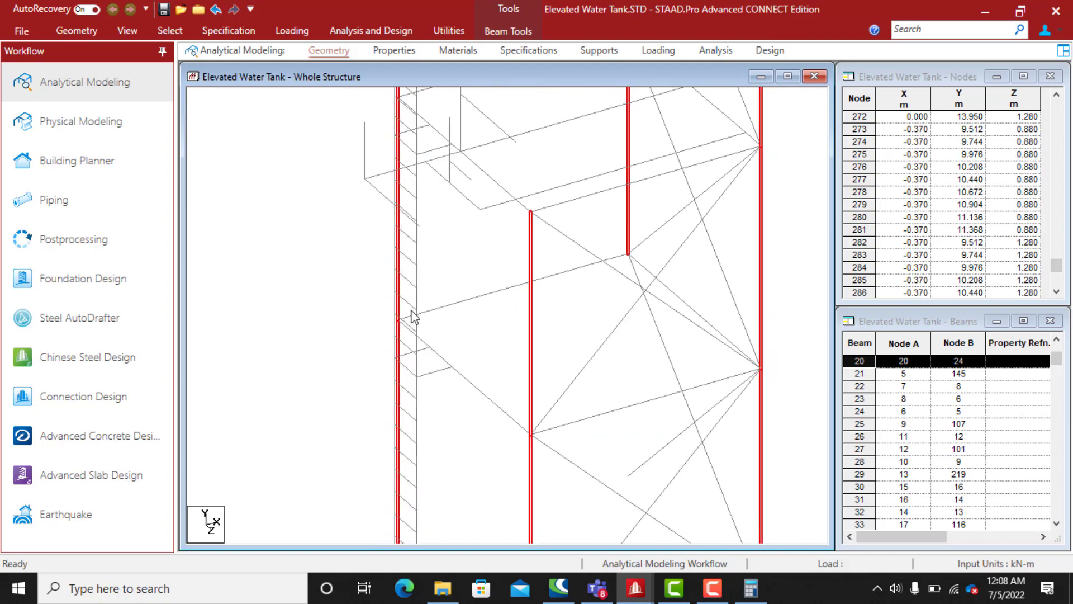
{"action": "scroll", "coordinate": [414, 317], "scroll_direction": "down", "scroll_amount": 1}
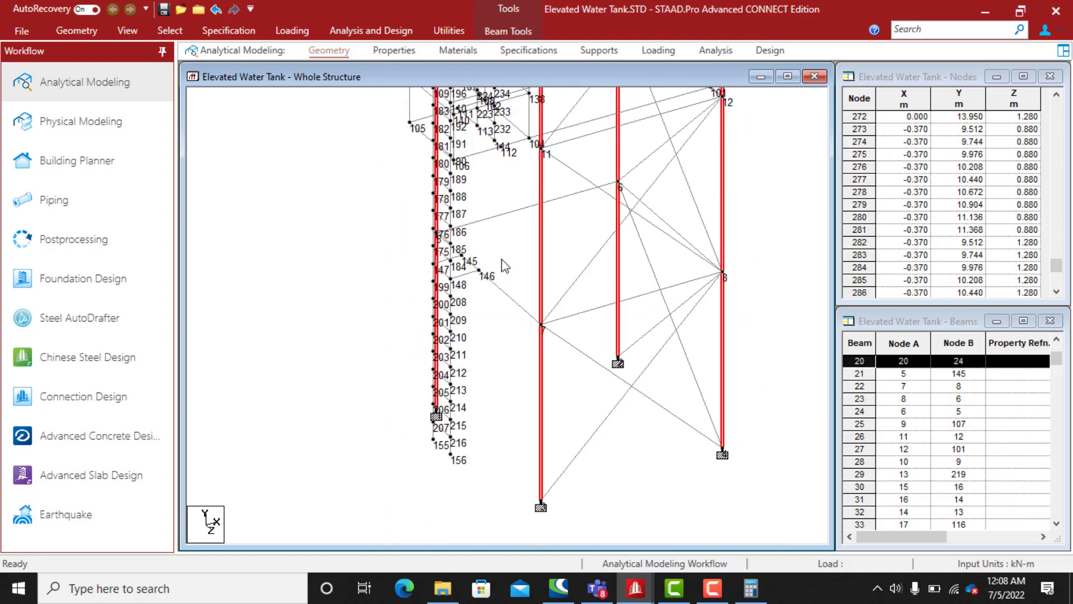
{"action": "middle_click_drag", "start_coordinate": [507, 276], "coordinate": [432, 393]}
{"action": "scroll", "coordinate": [476, 311], "scroll_direction": "down", "scroll_amount": 3}
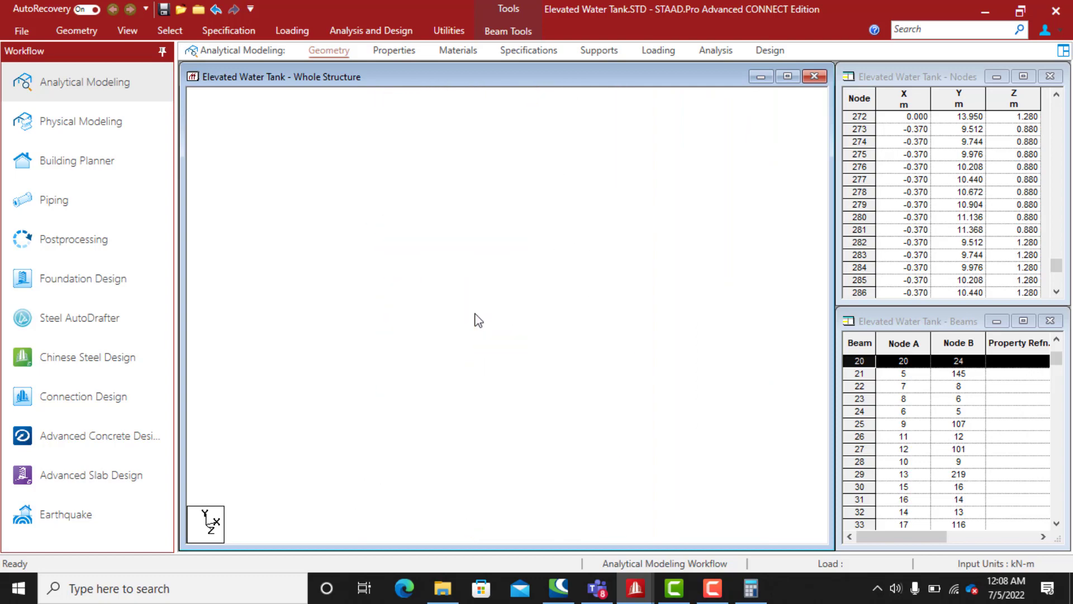
{"action": "middle_click_drag", "start_coordinate": [504, 218], "coordinate": [470, 253]}
{"action": "scroll", "coordinate": [464, 234], "scroll_direction": "down", "scroll_amount": 2}
{"action": "scroll", "coordinate": [469, 280], "scroll_direction": "down", "scroll_amount": 1}
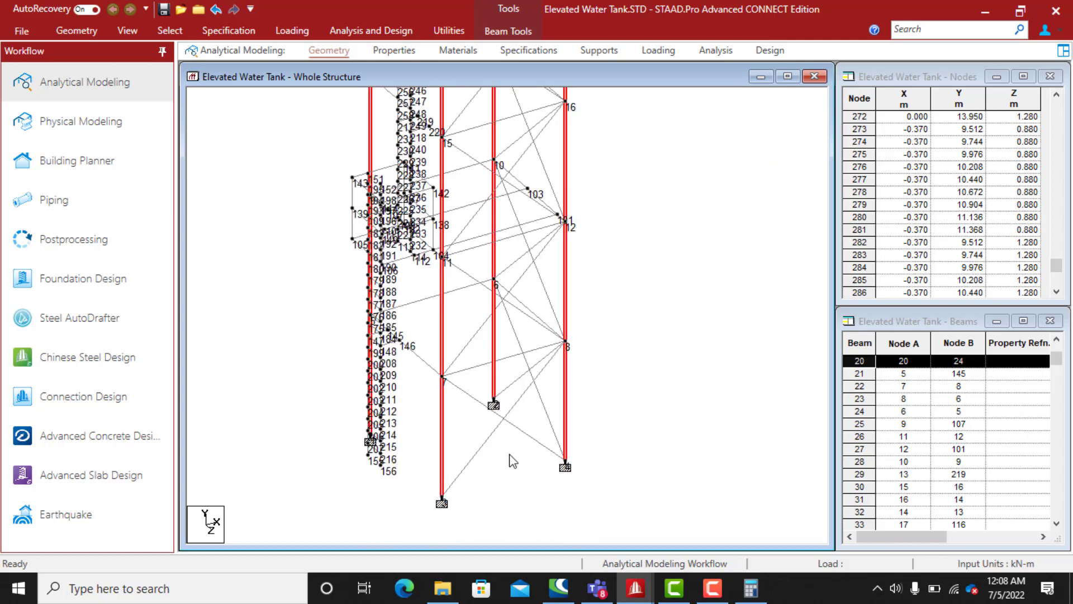
{"action": "left_click", "coordinate": [502, 426]}
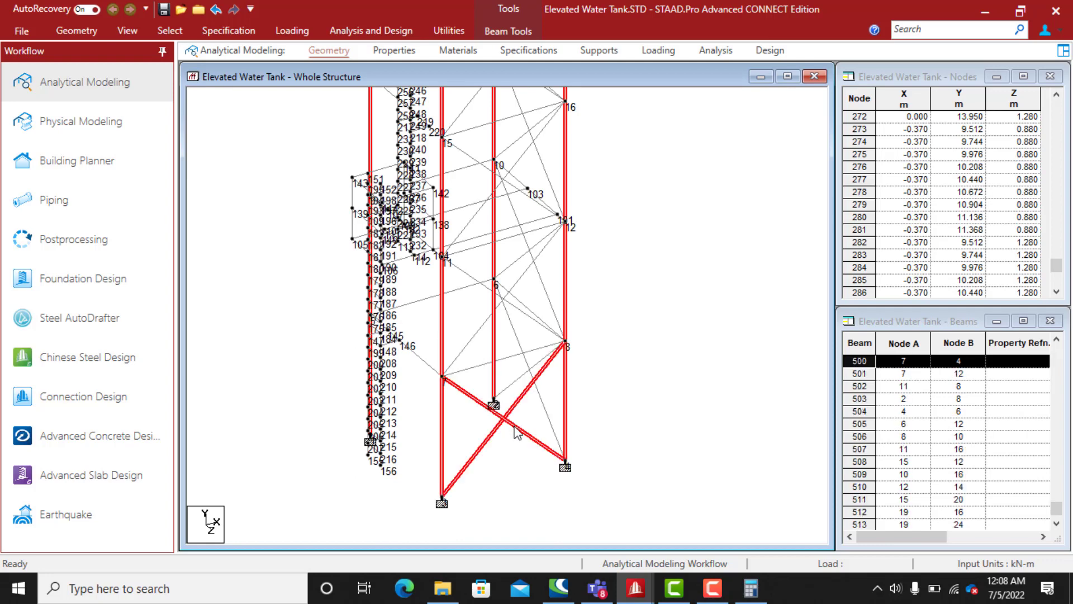
{"action": "left_click", "coordinate": [475, 338]}
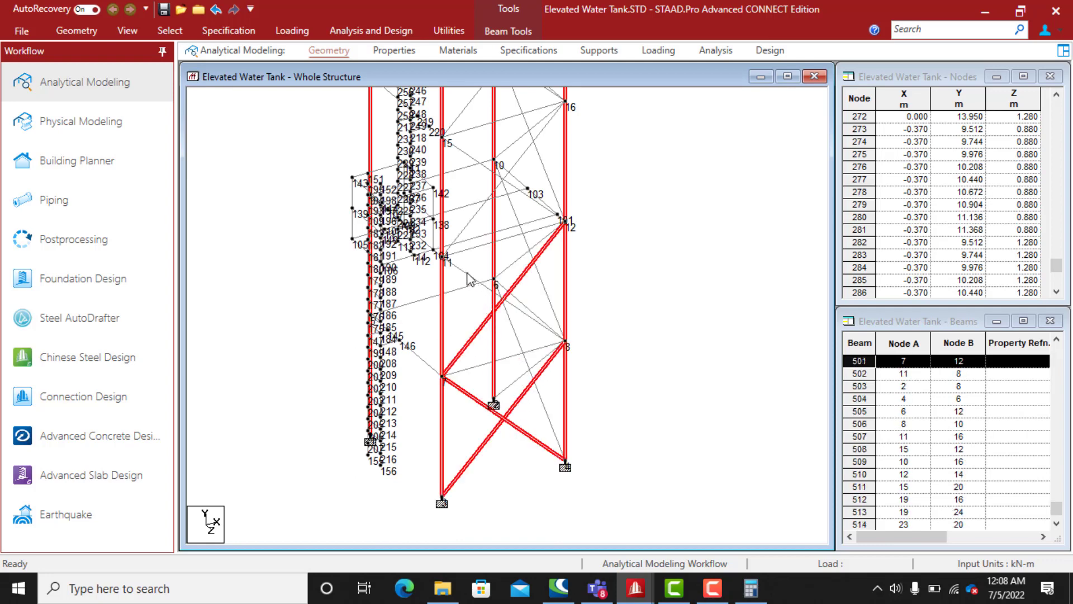
{"action": "left_click", "coordinate": [462, 271]}
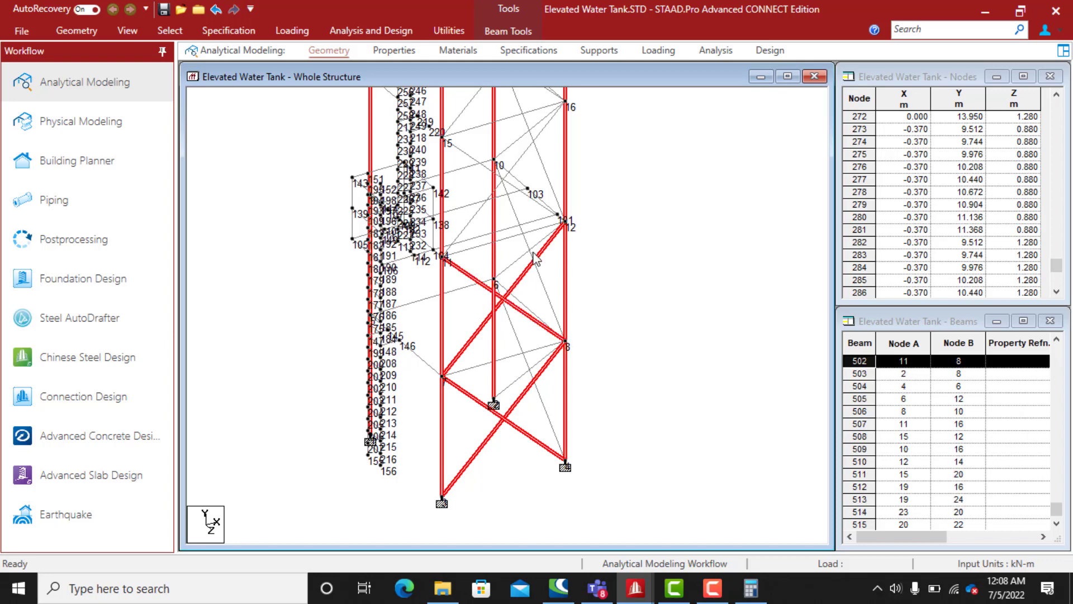
Add the lower three bays' cross-braces between the node 6–14 and node 8–16 columns, plus brace 11–16, to the selection
{"action": "left_click", "coordinate": [522, 351]}
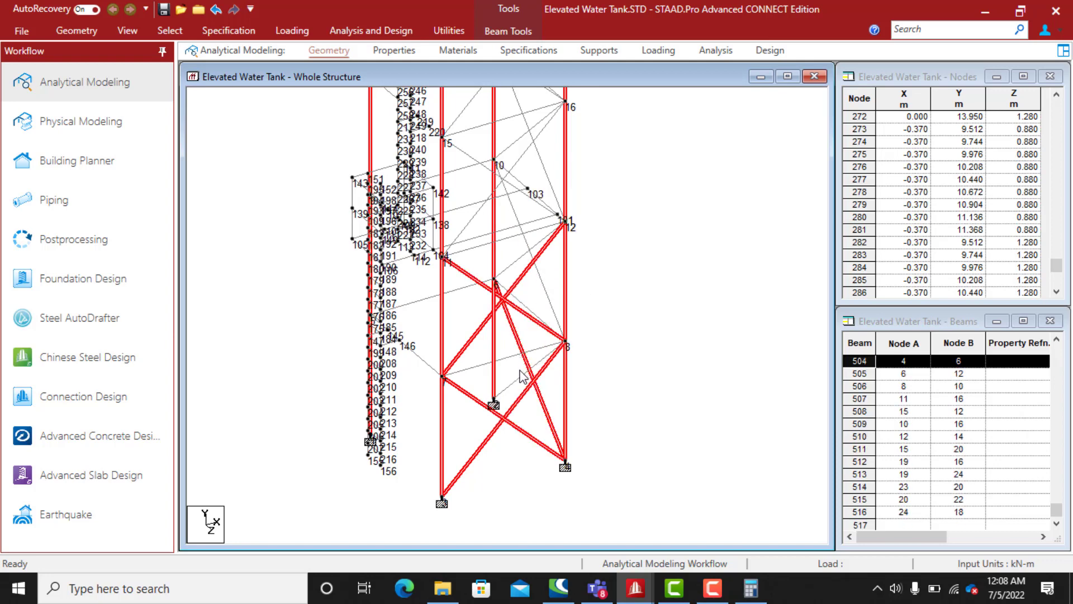
{"action": "left_click", "coordinate": [519, 380]}
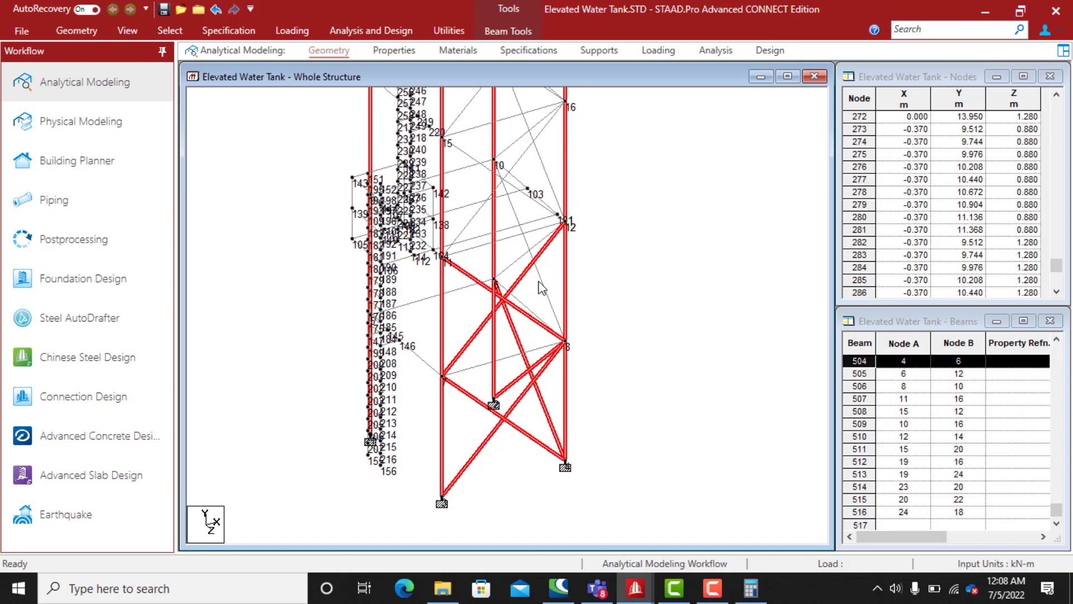
{"action": "left_click", "coordinate": [541, 287]}
{"action": "left_click", "coordinate": [519, 250]}
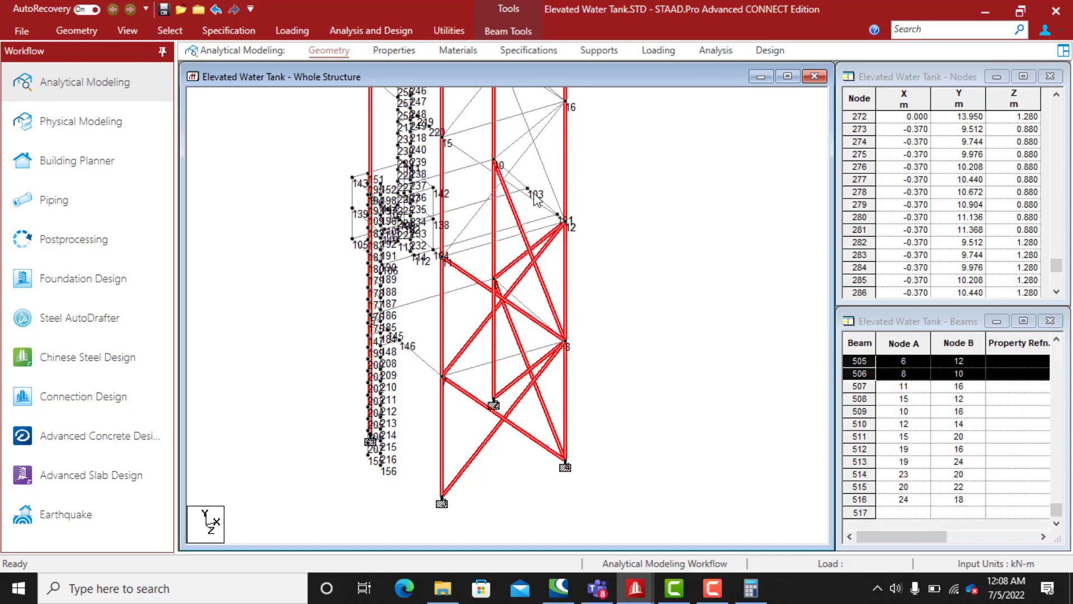
{"action": "left_click", "coordinate": [547, 179]}
{"action": "left_click", "coordinate": [522, 159]}
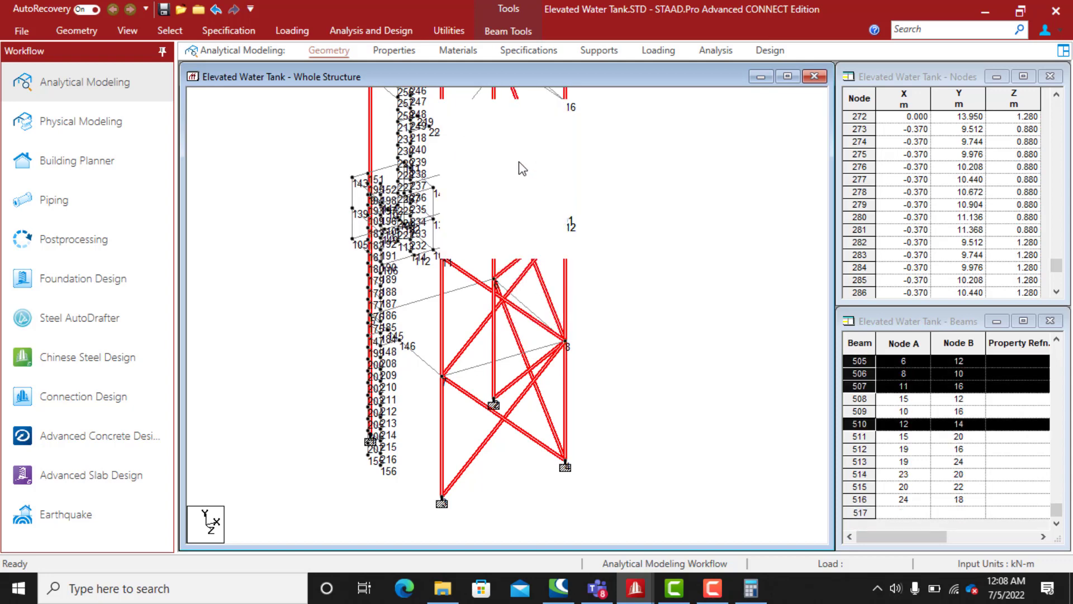
{"action": "left_click", "coordinate": [512, 148], "text": "ctrl"}
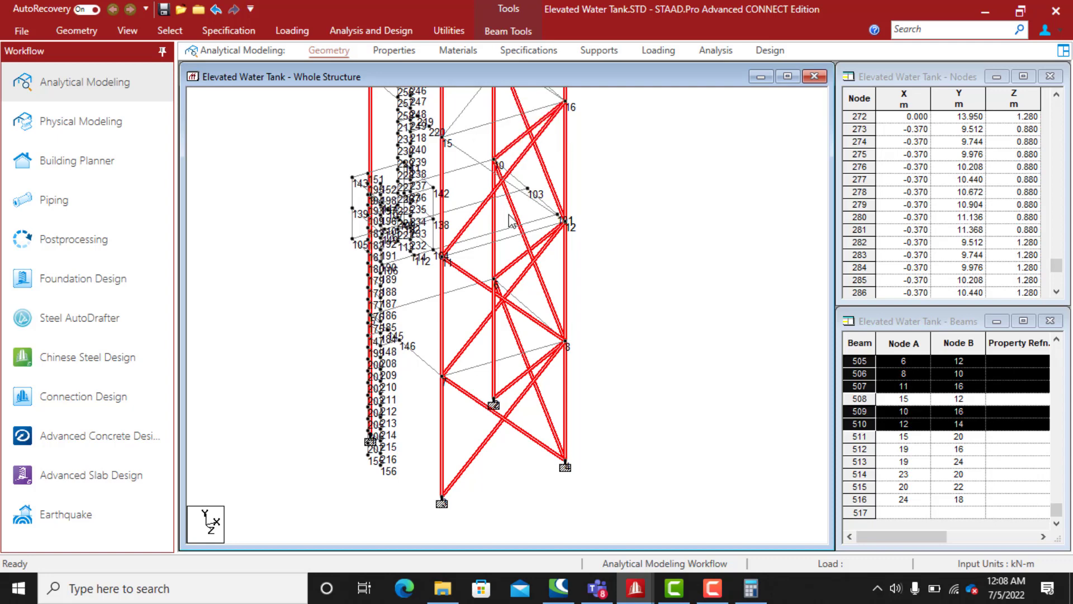
Add the remaining upper braces 15–20, 15–12, 19–16, 19–24, 23–20, 20–22 and 24–18 to the selection
{"action": "middle_click_drag", "start_coordinate": [592, 214], "coordinate": [536, 397]}
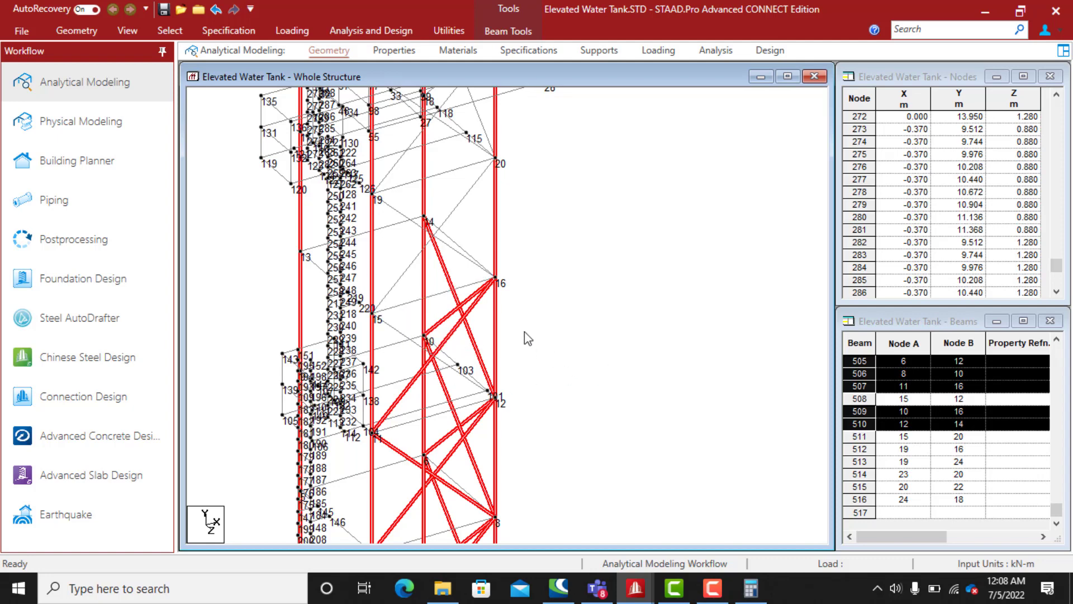
{"action": "left_click", "coordinate": [408, 269], "text": "ctrl"}
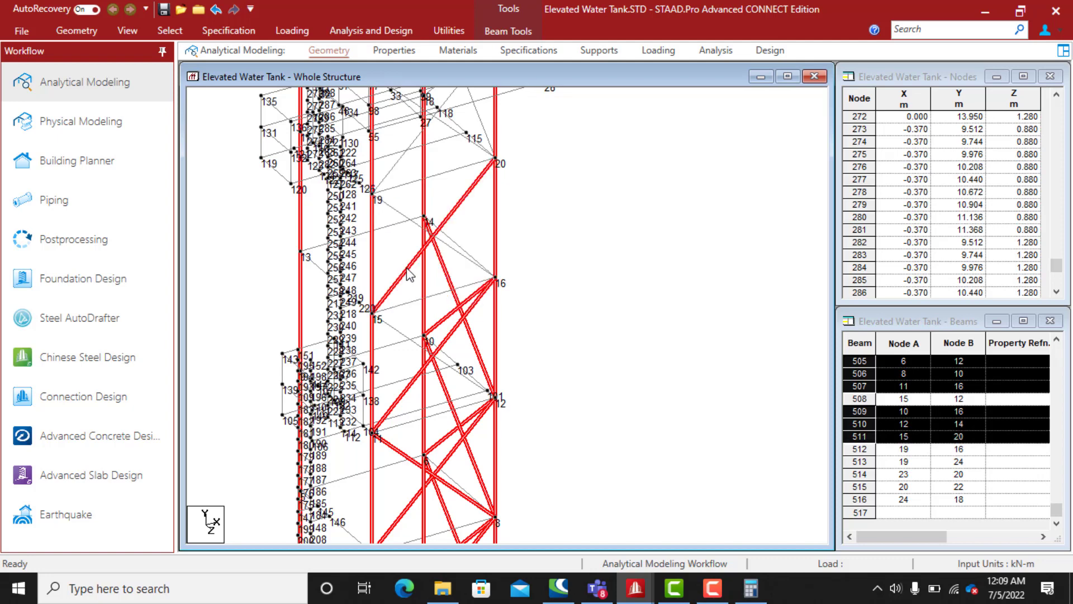
{"action": "left_click", "coordinate": [393, 328], "text": "ctrl"}
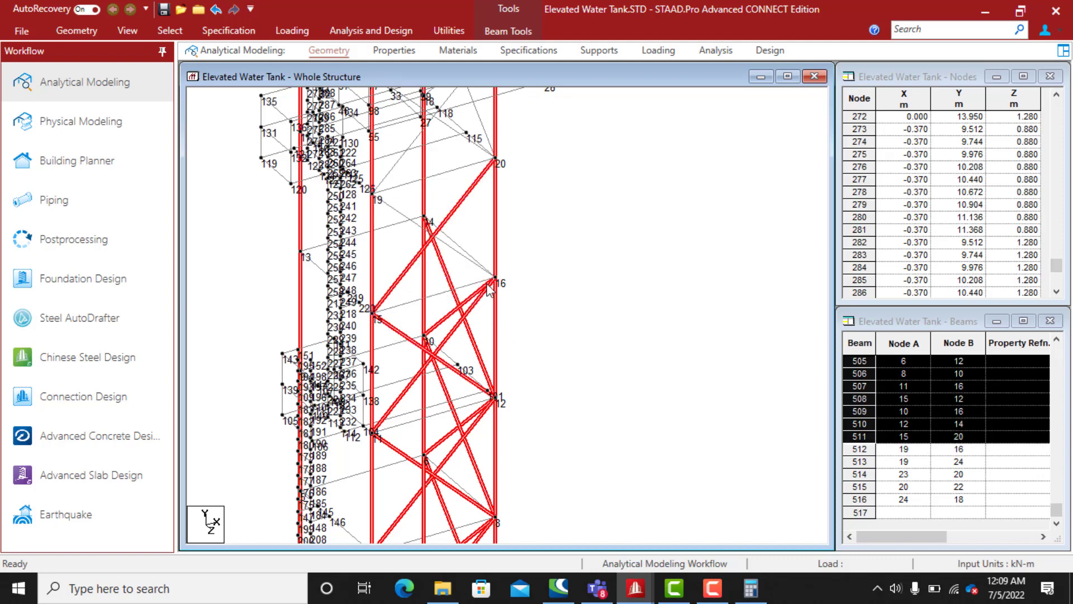
{"action": "left_click", "coordinate": [456, 258], "text": "ctrl"}
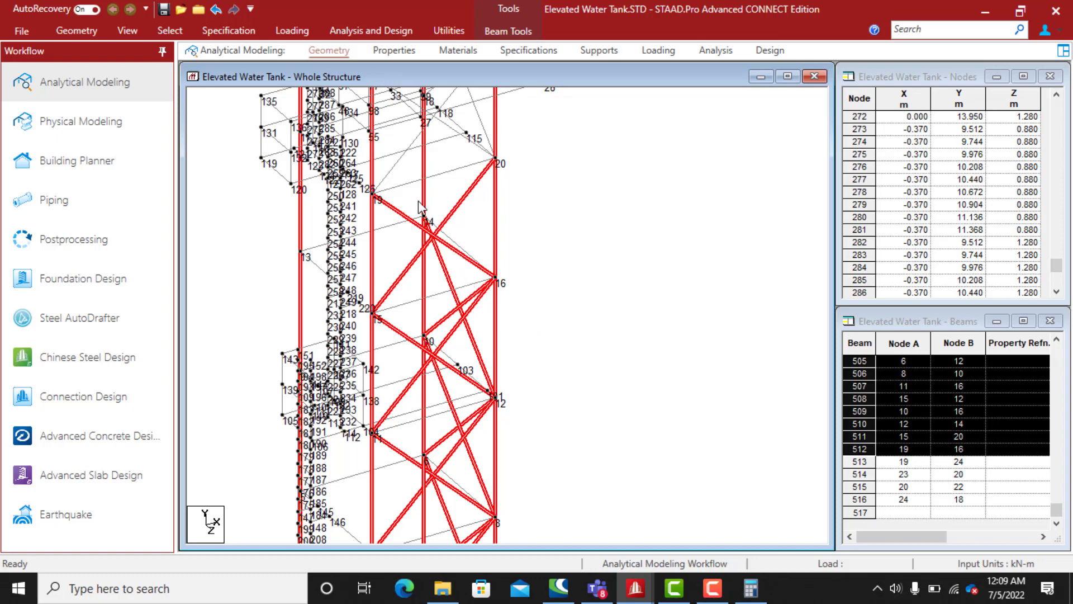
{"action": "left_click", "coordinate": [394, 167], "text": "ctrl"}
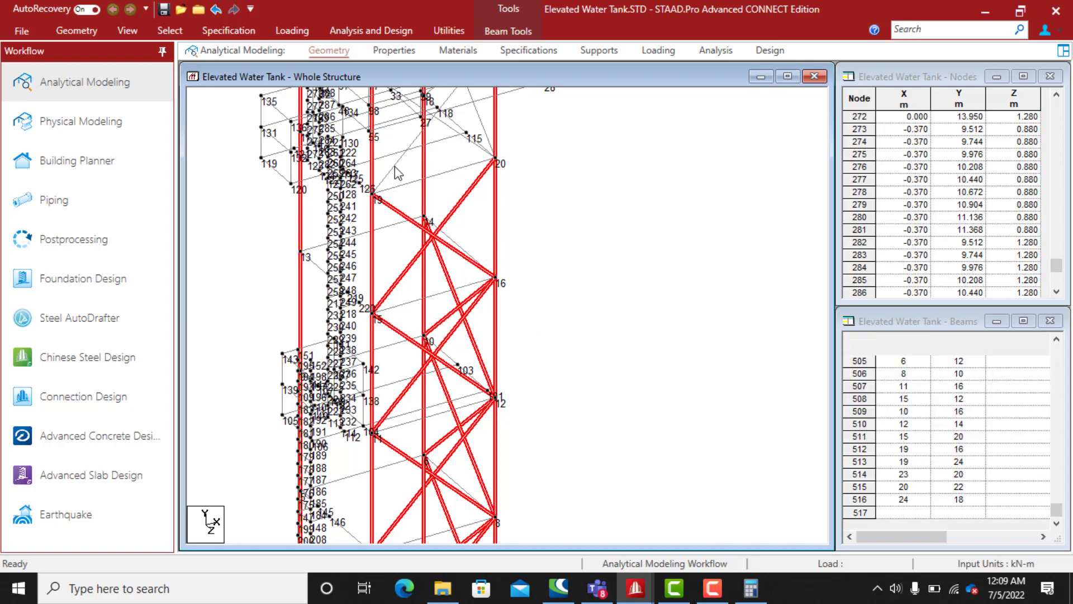
{"action": "left_click", "coordinate": [448, 135], "text": "ctrl"}
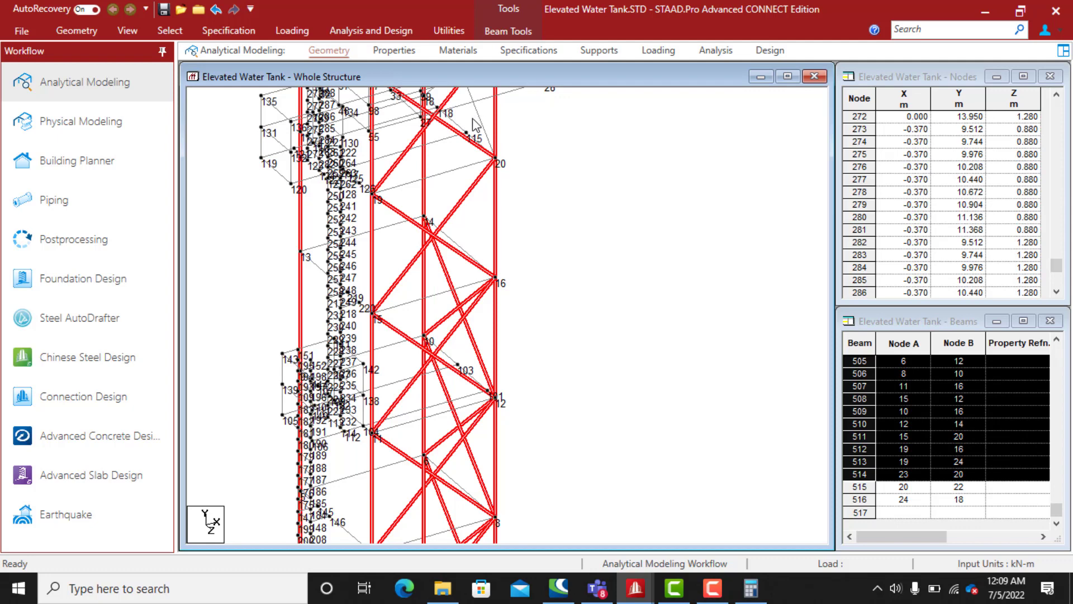
{"action": "left_click", "coordinate": [482, 124], "text": "ctrl"}
{"action": "middle_click_drag", "start_coordinate": [519, 199], "coordinate": [511, 336]}
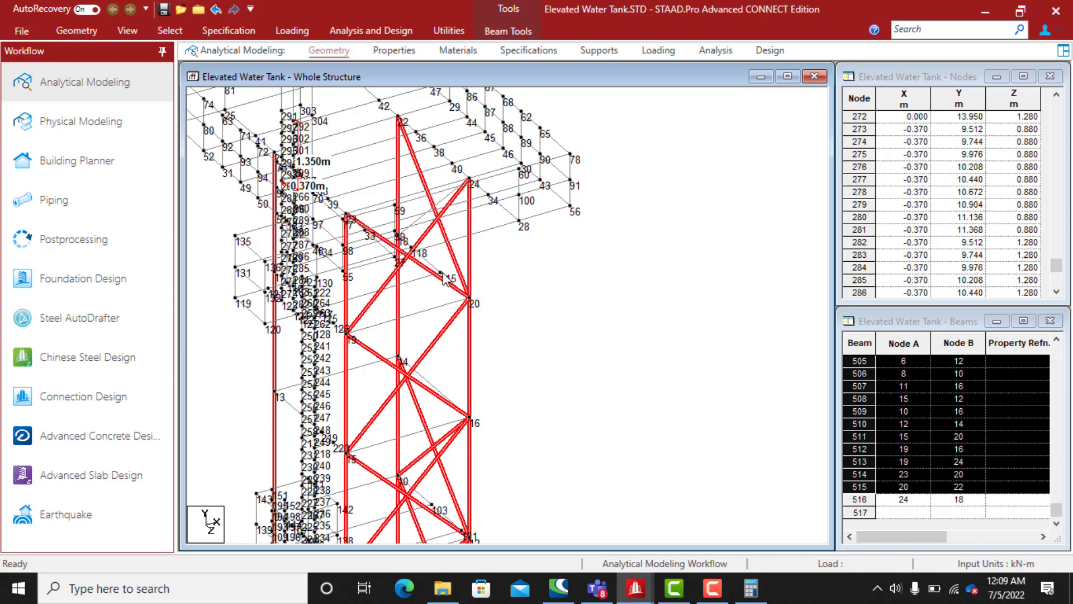
{"action": "left_click", "coordinate": [441, 202], "text": "ctrl"}
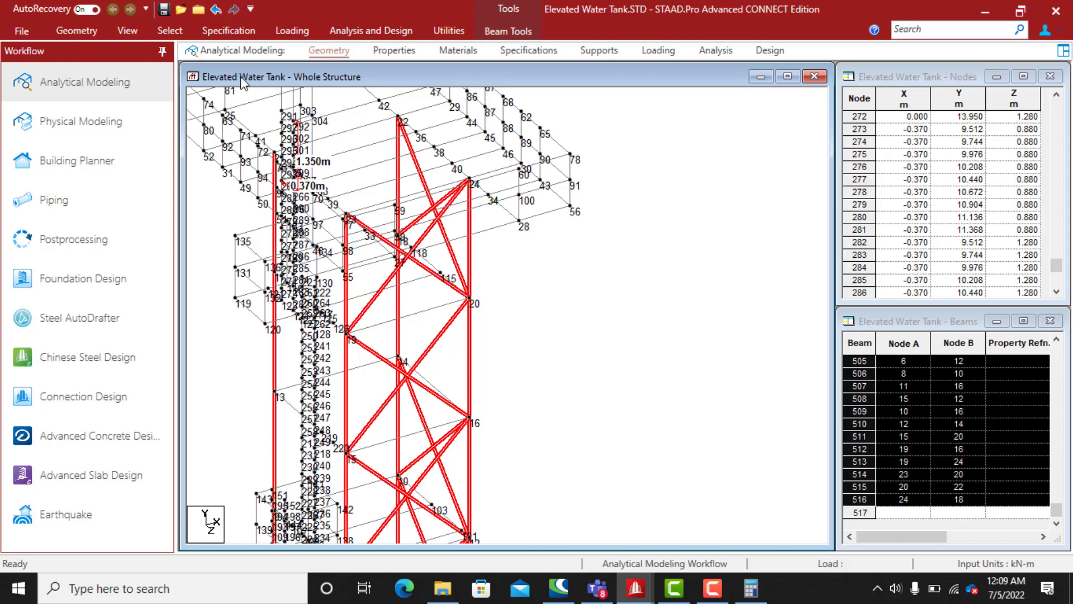
Display only the selected columns and braces, and bring the whole tower into view
{"action": "left_click", "coordinate": [128, 30]}
{"action": "left_click", "coordinate": [447, 85]}
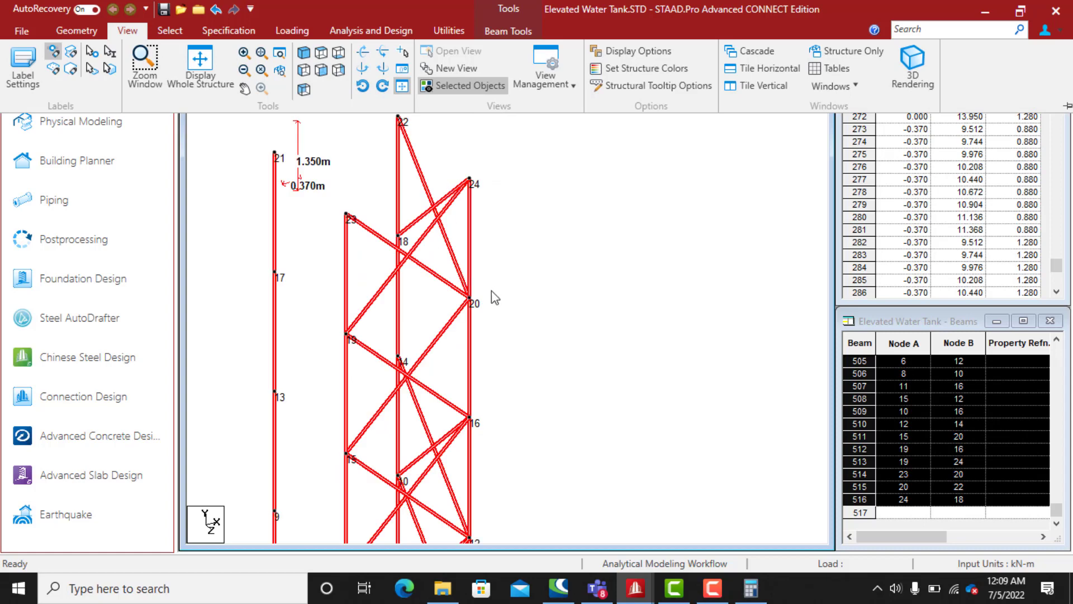
{"action": "left_click", "coordinate": [453, 299]}
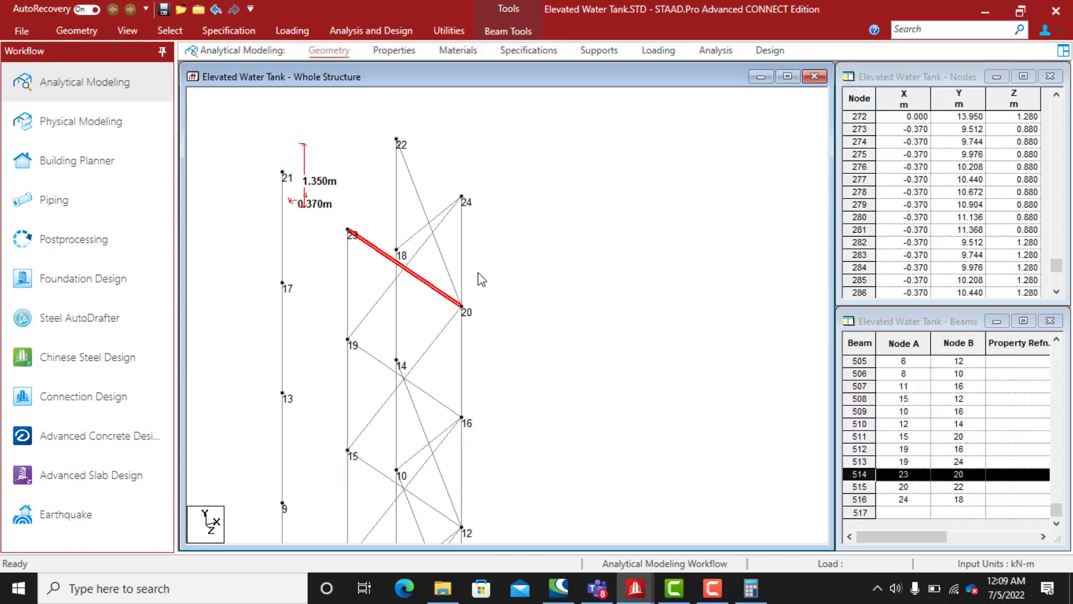
{"action": "scroll", "coordinate": [478, 273], "scroll_direction": "down", "scroll_amount": 5}
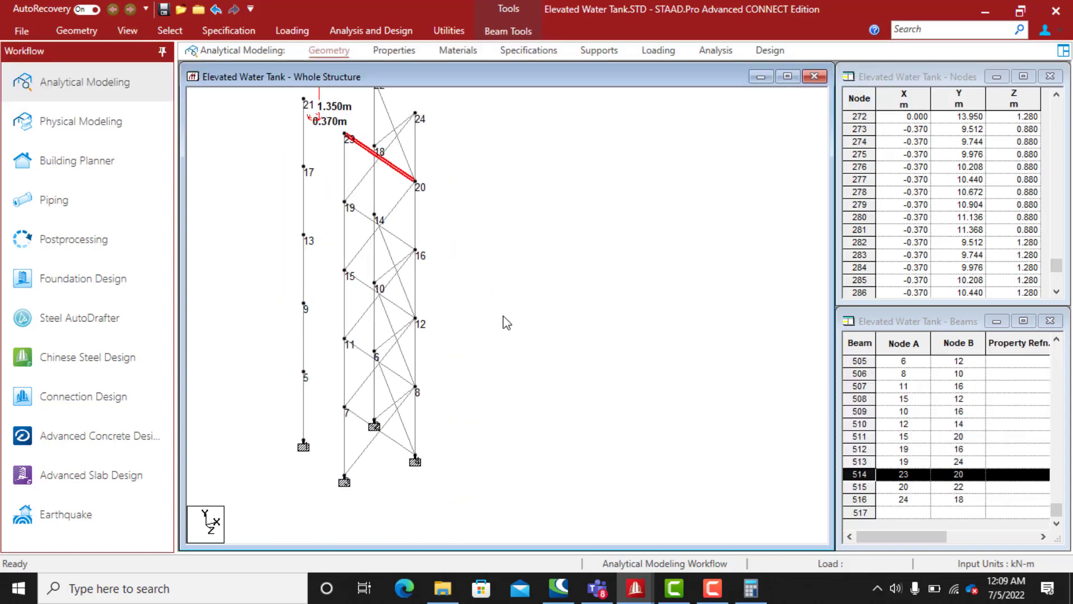
{"action": "scroll", "coordinate": [541, 369], "scroll_direction": "down", "scroll_amount": 2}
{"action": "middle_click_drag", "start_coordinate": [439, 349], "coordinate": [564, 393]}
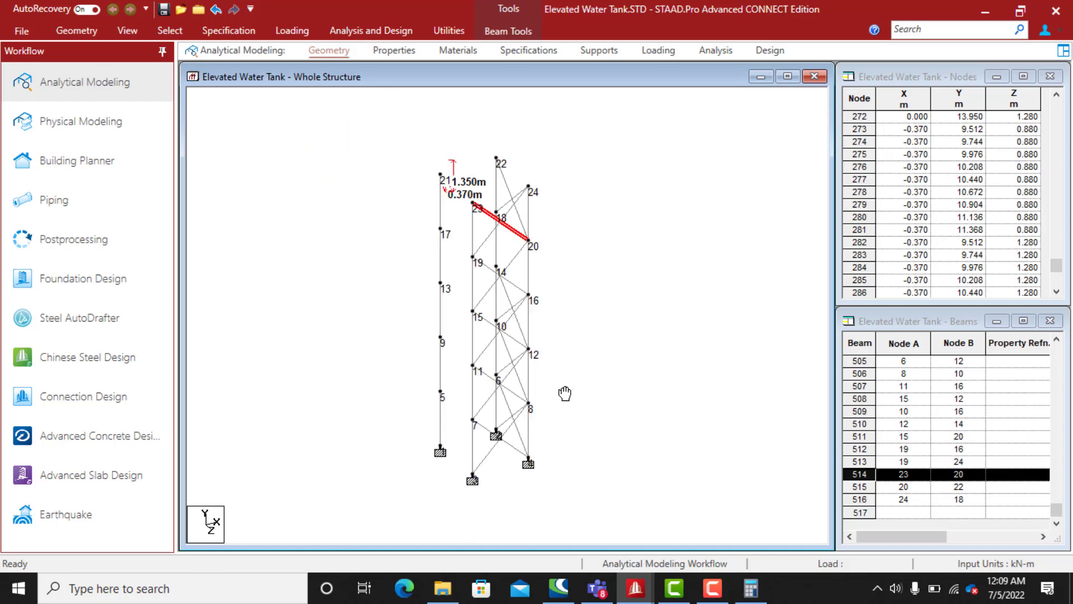
{"action": "scroll", "coordinate": [535, 429], "scroll_direction": "up", "scroll_amount": 2}
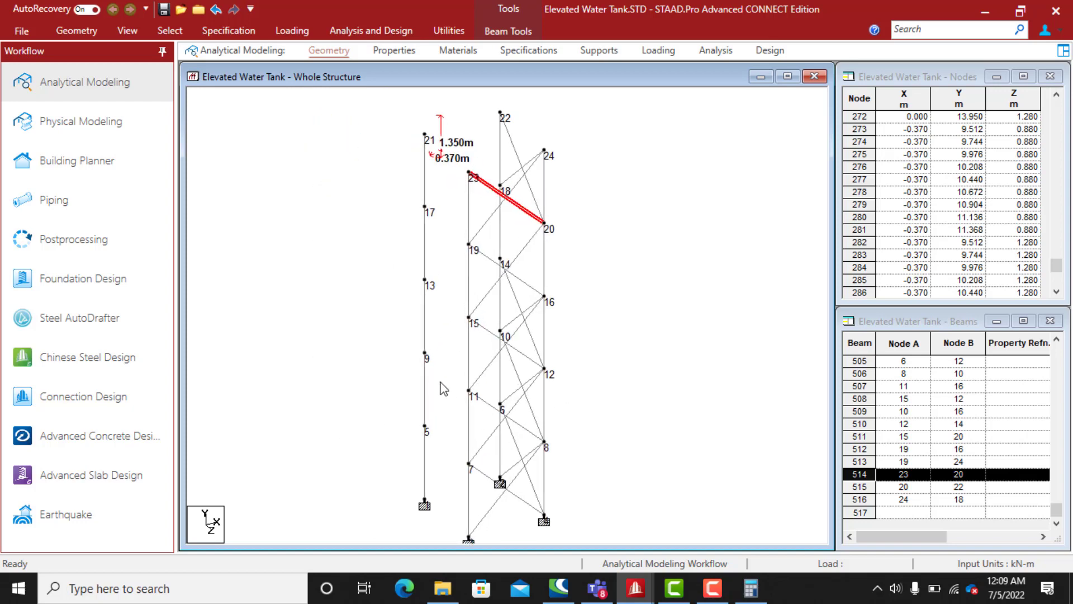
Add crossing beams in the bottom bay from the support below node 5 to node 7 and from the support below node 7 to node 5
{"action": "left_click", "coordinate": [98, 36]}
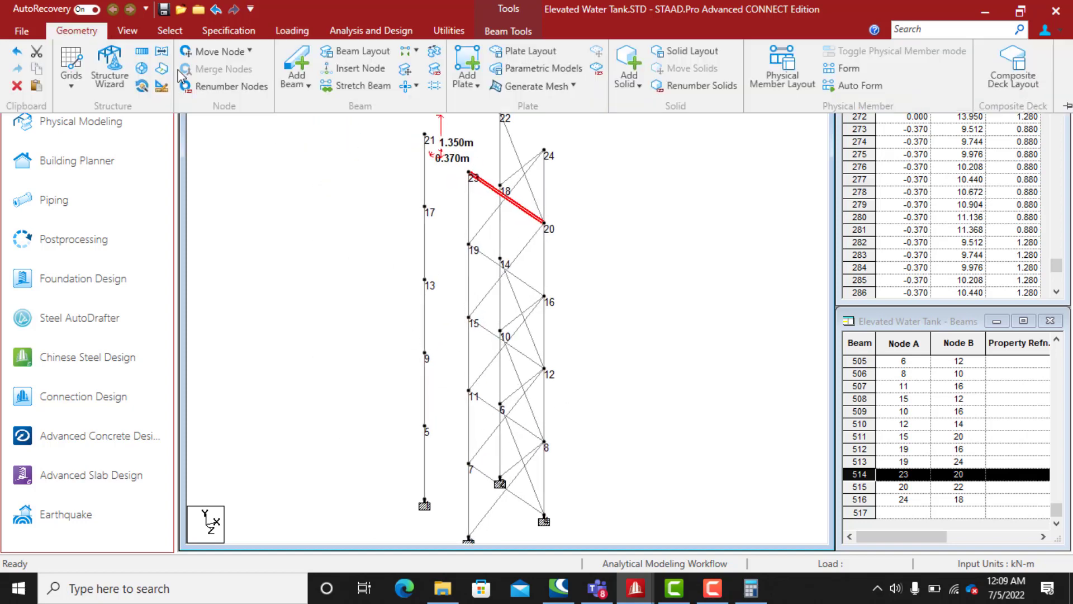
{"action": "left_click", "coordinate": [322, 58]}
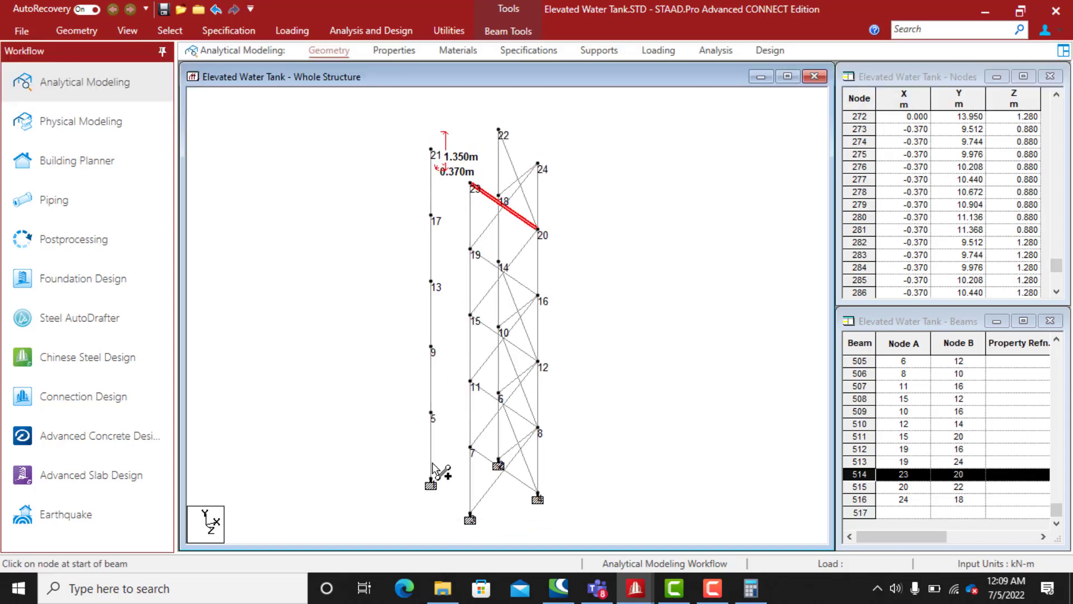
{"action": "left_click", "coordinate": [431, 482]}
{"action": "left_click", "coordinate": [471, 447]}
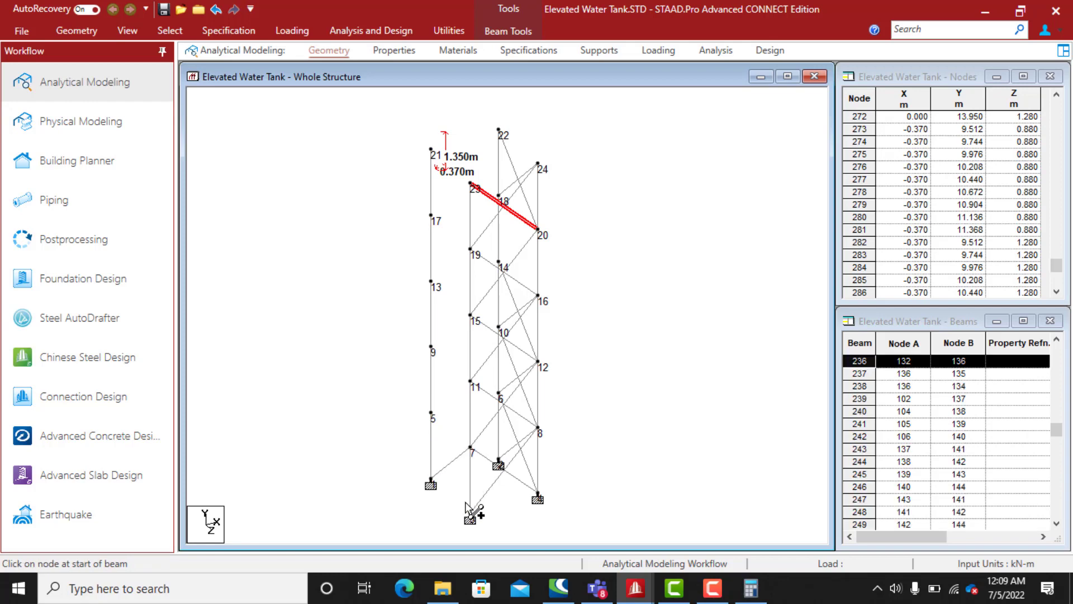
{"action": "left_click", "coordinate": [470, 516]}
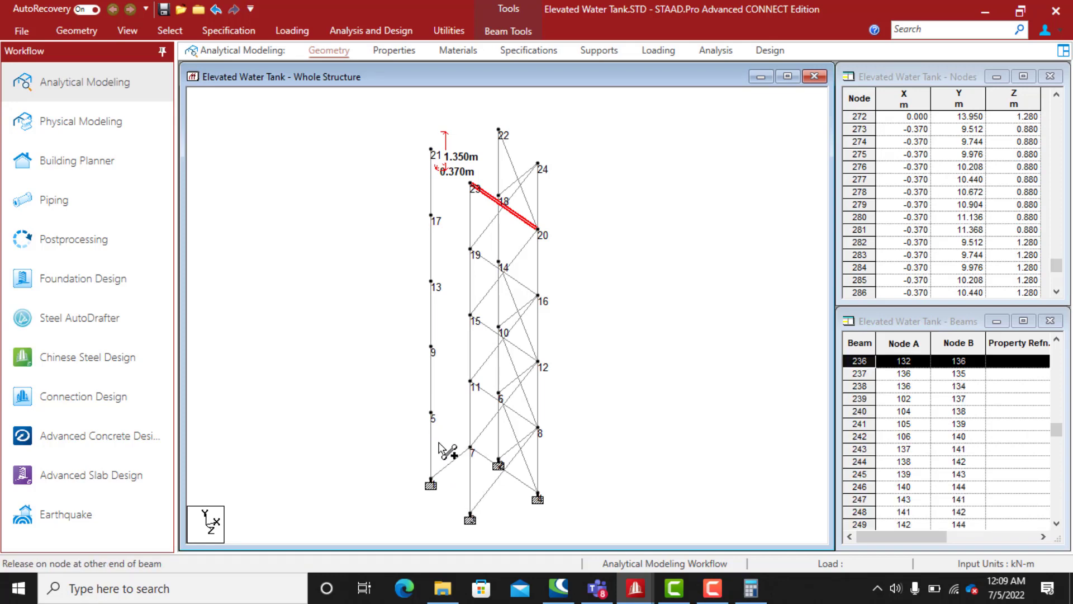
{"action": "left_click", "coordinate": [431, 414]}
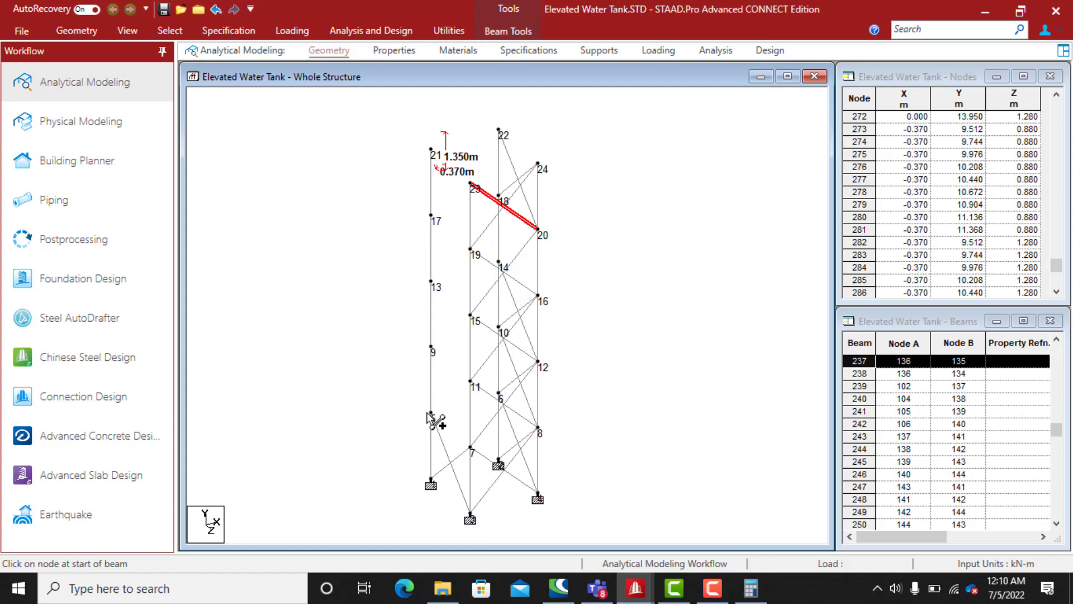
Cross-brace the upper bays between the node 5–21 and node 7–23 columns, from brace 5–11 up to brace 19–21
{"action": "left_click_drag", "start_coordinate": [431, 413], "coordinate": [470, 382]}
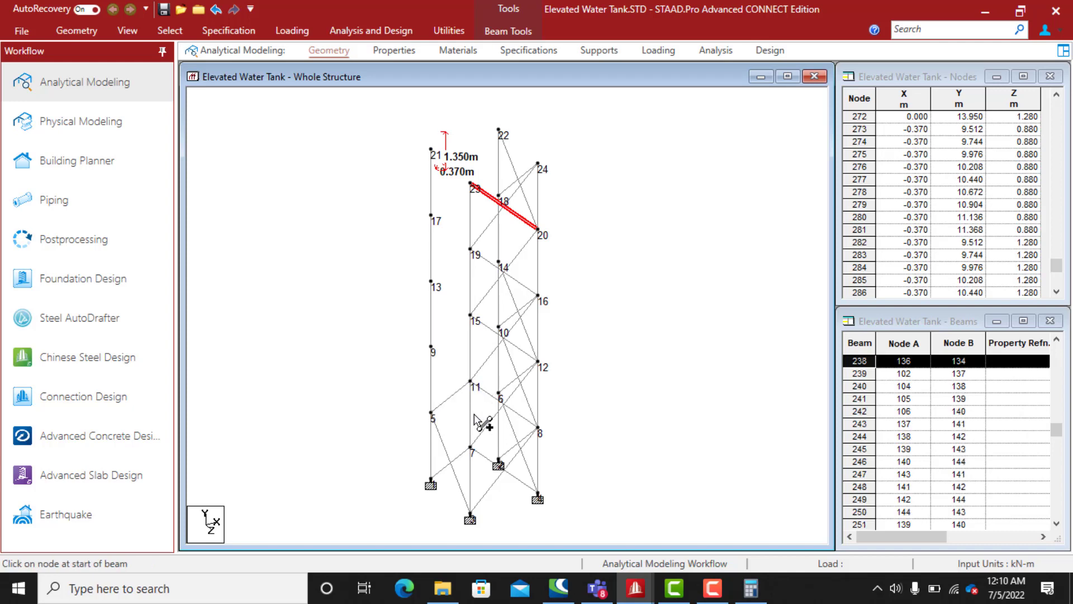
{"action": "left_click_drag", "start_coordinate": [470, 448], "coordinate": [471, 316]}
{"action": "left_click_drag", "start_coordinate": [471, 382], "coordinate": [471, 250]}
{"action": "left_click_drag", "start_coordinate": [470, 316], "coordinate": [471, 185]}
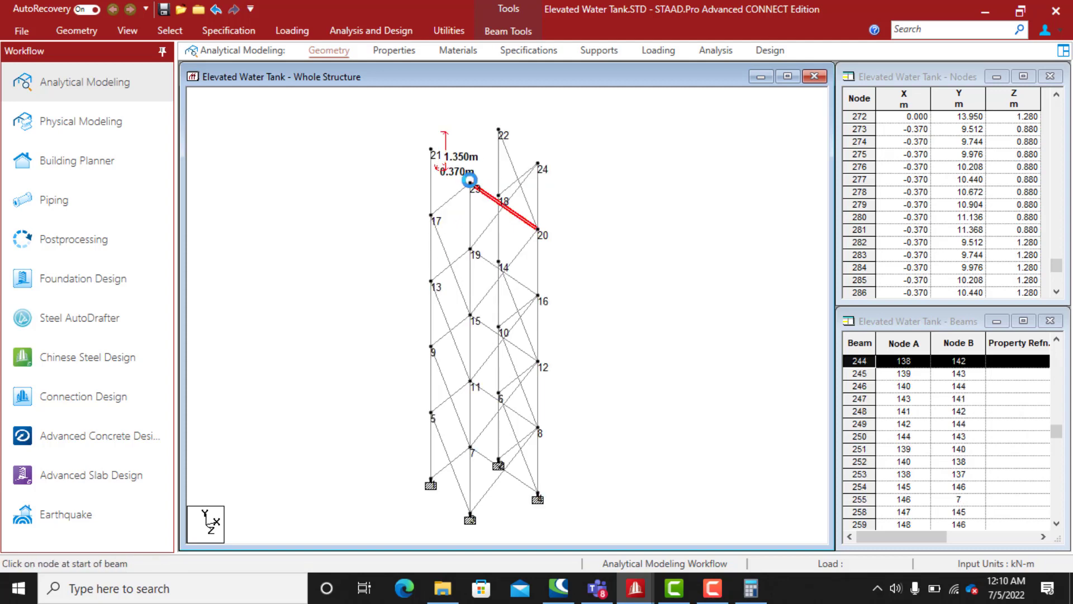
{"action": "left_click_drag", "start_coordinate": [471, 249], "coordinate": [430, 149]}
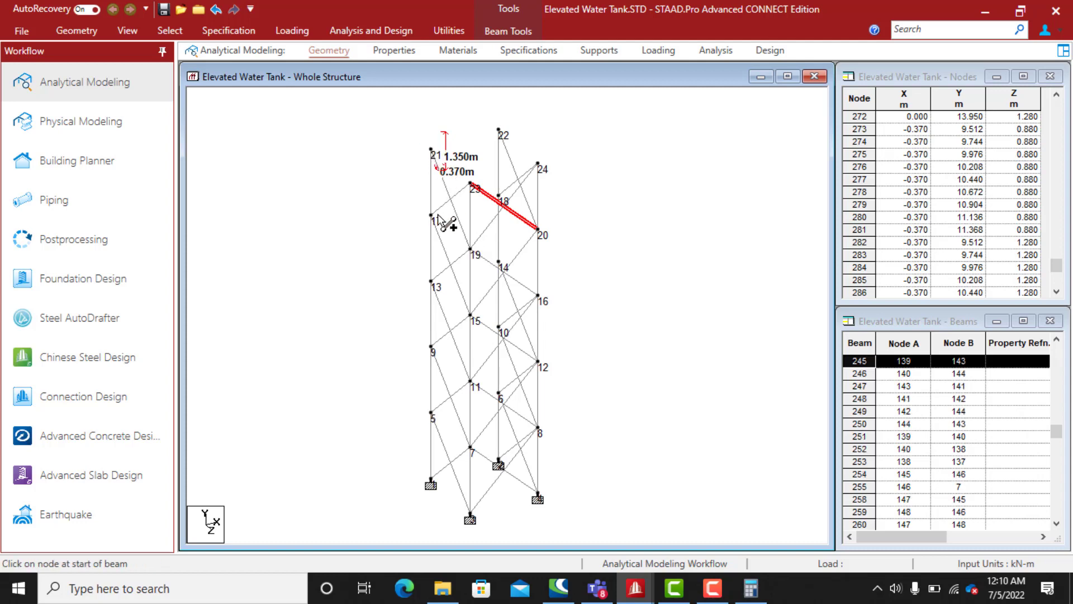
Cross-brace the top two bays between the node 13–21 and node 14–22 columns with beams 17–22, 18–21, 13–18 and 14–17
{"action": "left_click_drag", "start_coordinate": [432, 216], "coordinate": [498, 134]}
{"action": "left_click_drag", "start_coordinate": [498, 196], "coordinate": [431, 150]}
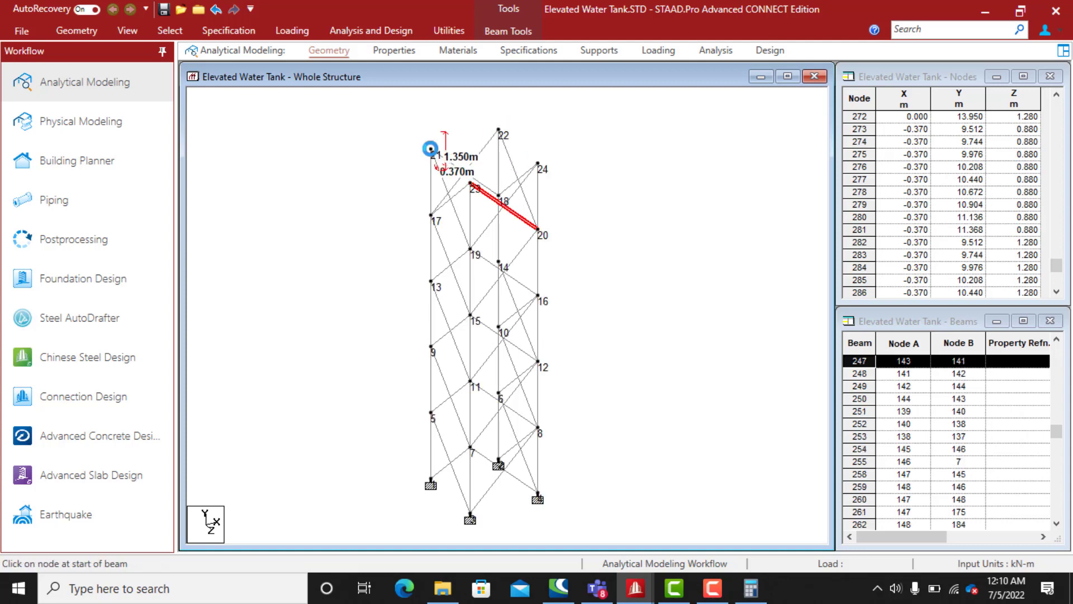
{"action": "left_click_drag", "start_coordinate": [431, 281], "coordinate": [502, 201]}
{"action": "left_click_drag", "start_coordinate": [499, 262], "coordinate": [431, 216]}
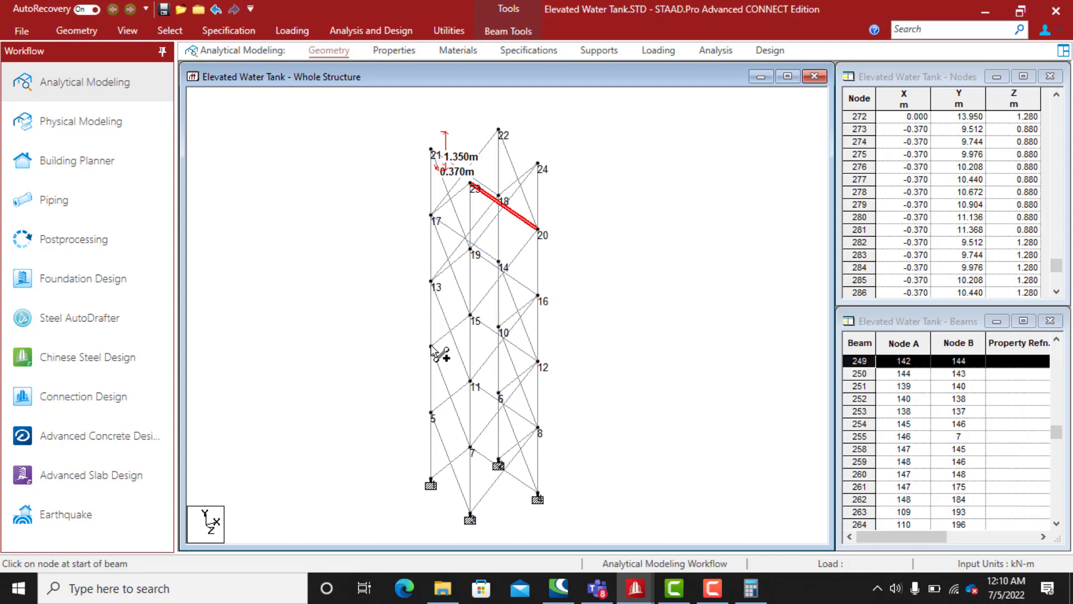
Cross-brace the two bays between the node 5–13 and node 6–14 columns with beams 9–14, 10–13, 5–10 and 6–9
{"action": "left_click_drag", "start_coordinate": [434, 348], "coordinate": [499, 261]}
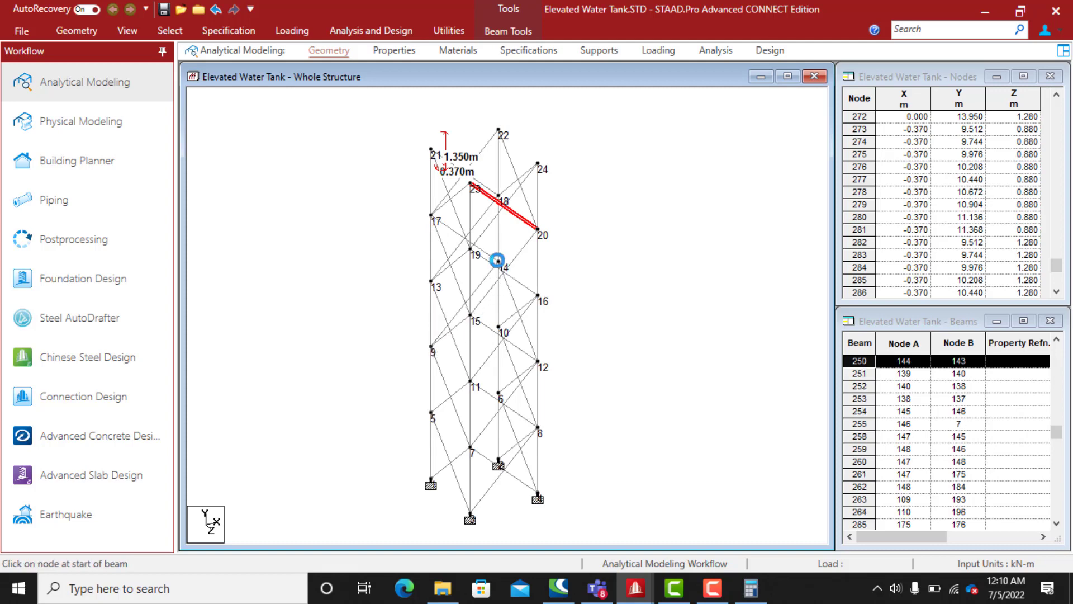
{"action": "left_click_drag", "start_coordinate": [500, 327], "coordinate": [430, 280]}
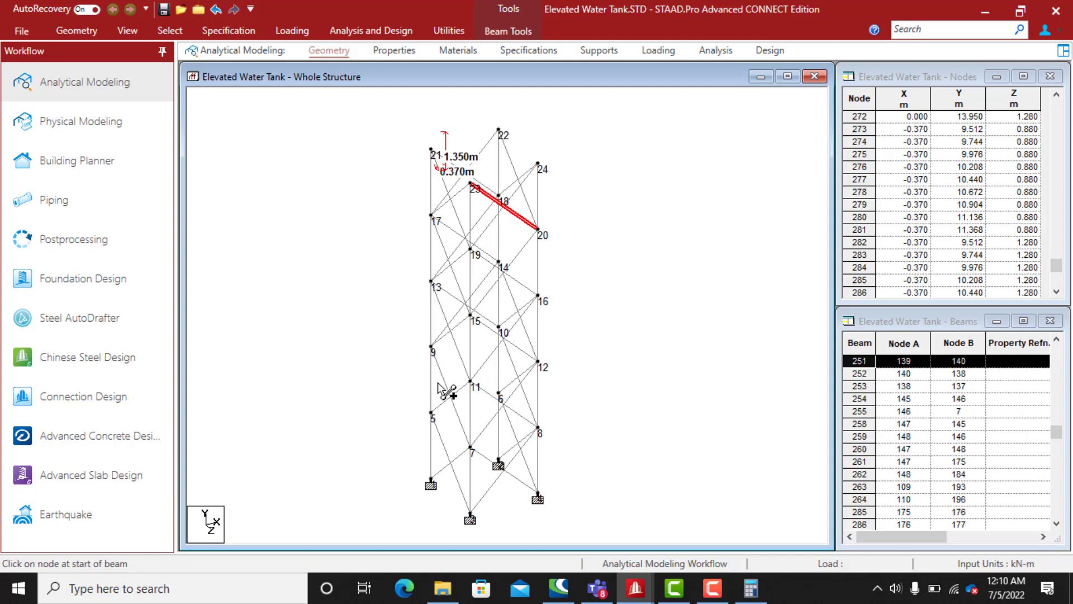
{"action": "left_click_drag", "start_coordinate": [431, 412], "coordinate": [500, 327]}
{"action": "left_click_drag", "start_coordinate": [499, 393], "coordinate": [431, 347]}
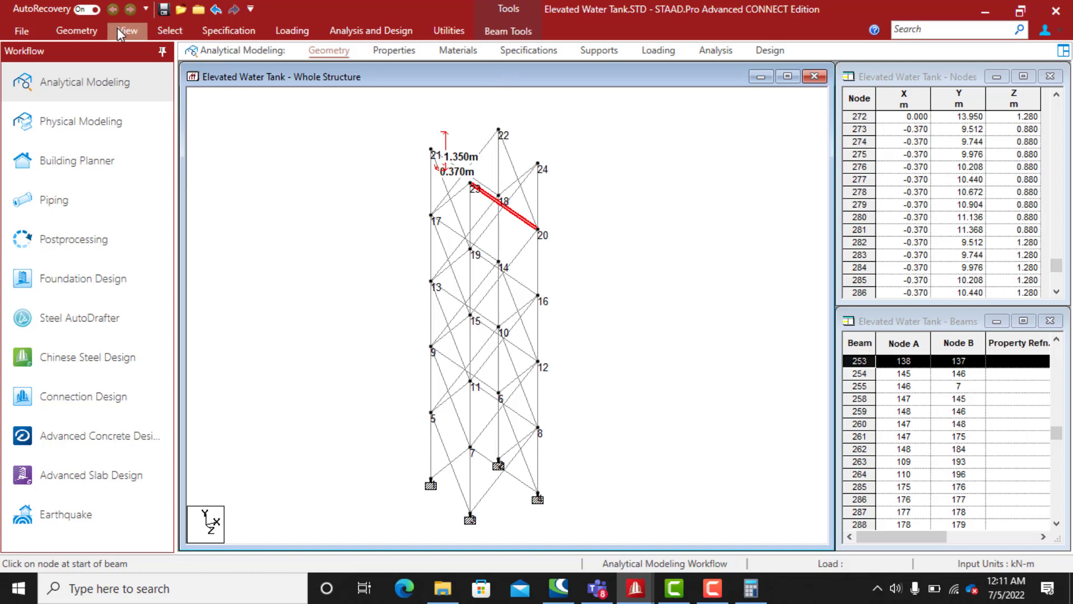
{"action": "left_click", "coordinate": [82, 33]}
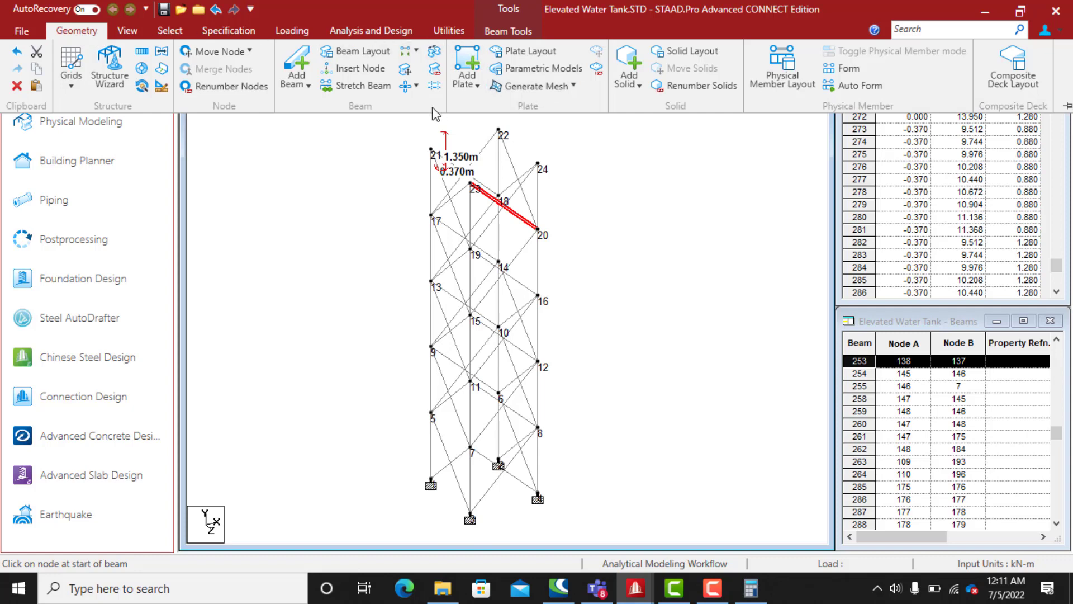
{"action": "left_click", "coordinate": [400, 207]}
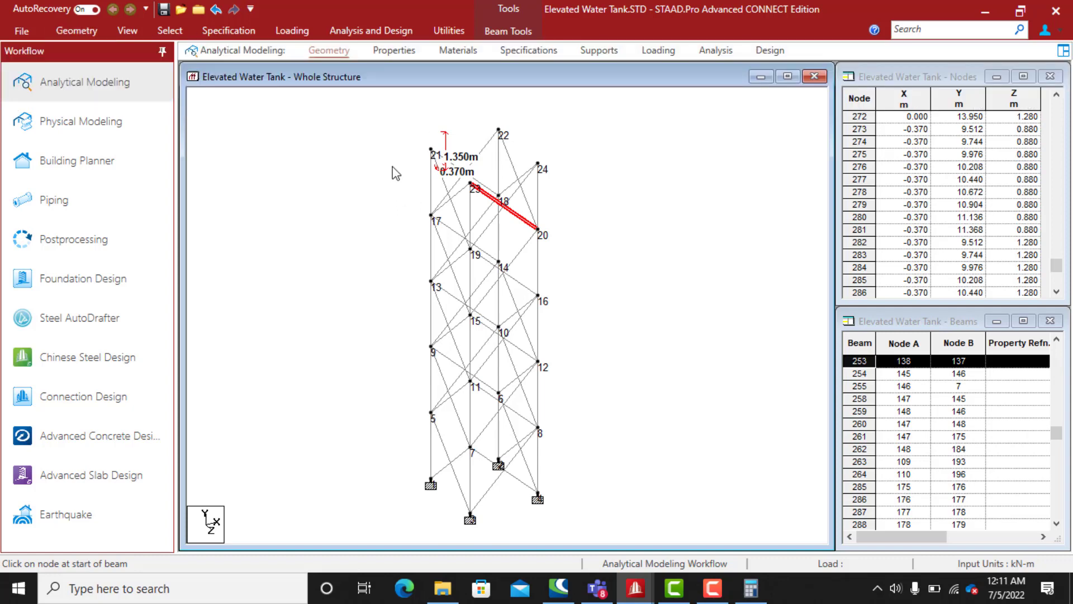
{"action": "left_click", "coordinate": [34, 31]}
{"action": "left_click", "coordinate": [31, 32]}
{"action": "left_click", "coordinate": [516, 121]}
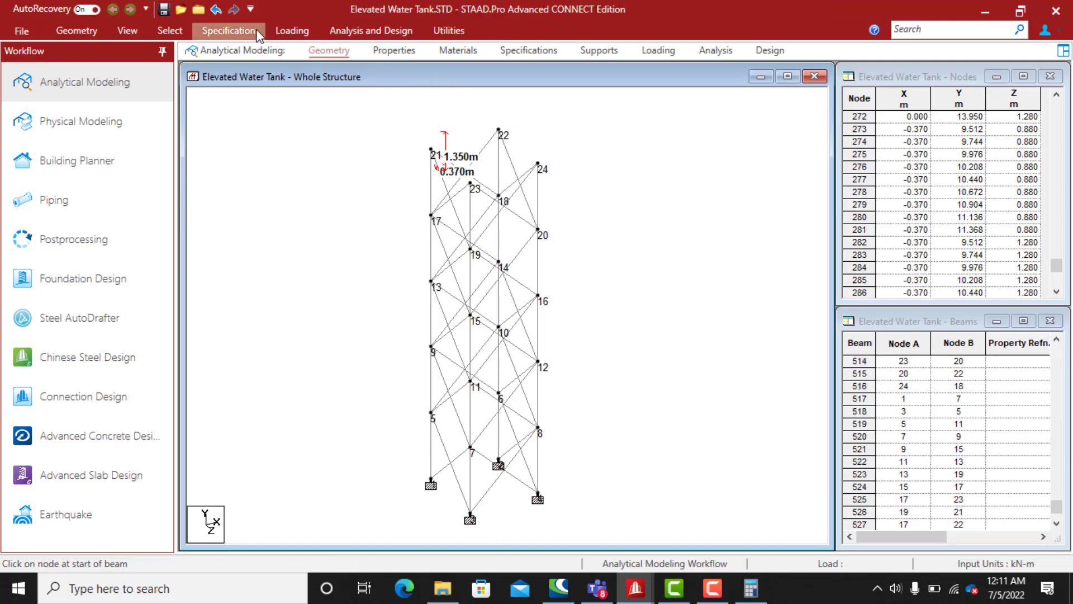
{"action": "left_click", "coordinate": [98, 38]}
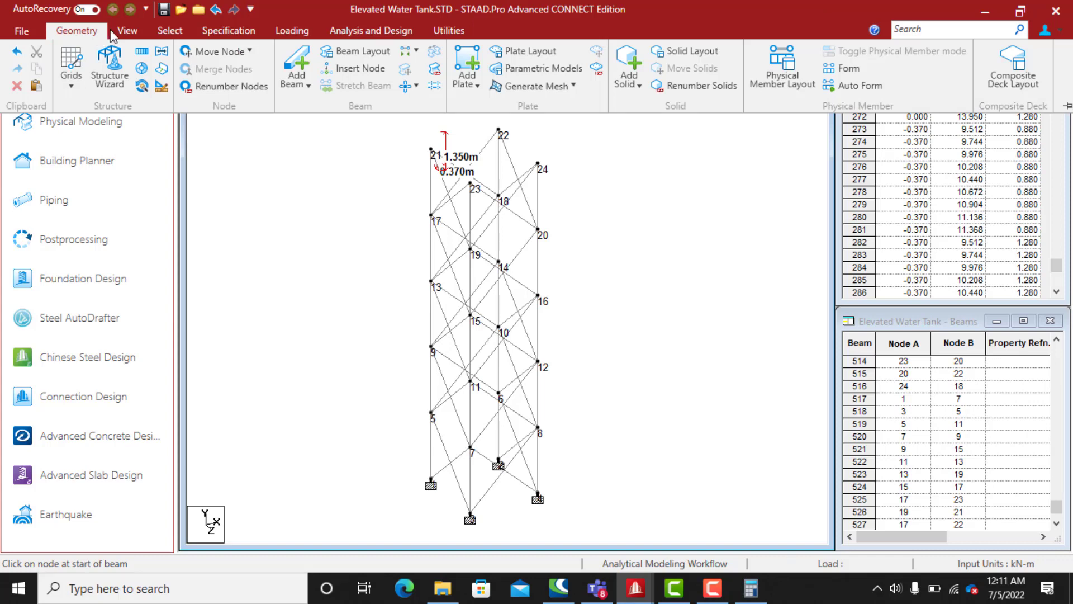
{"action": "left_click", "coordinate": [919, 151]}
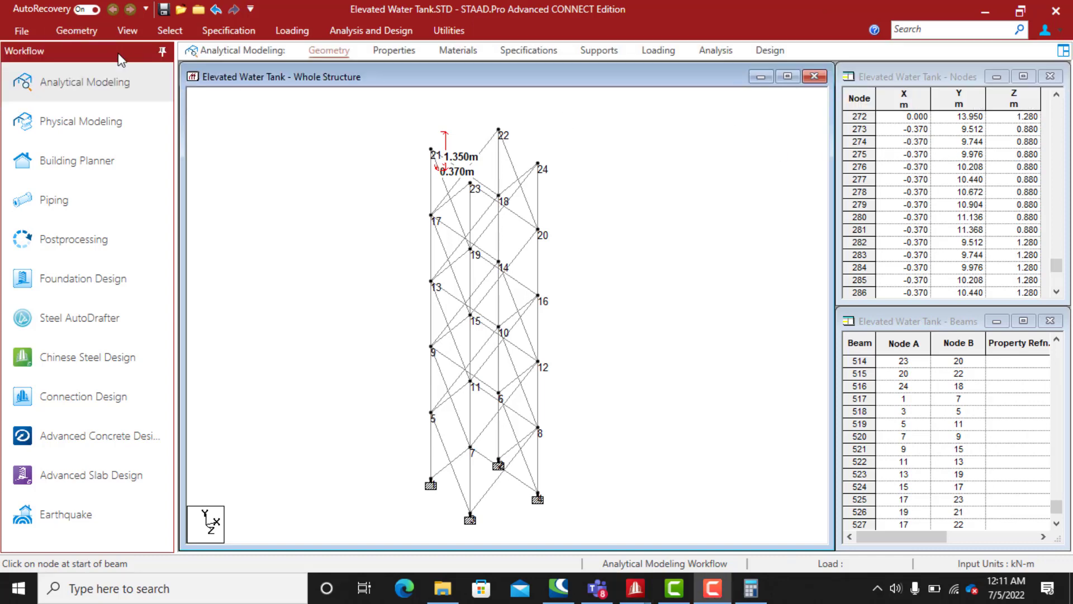
Rotate the isolated tower about its vertical axis to examine the cross-bracing on every face
{"action": "left_click", "coordinate": [128, 31]}
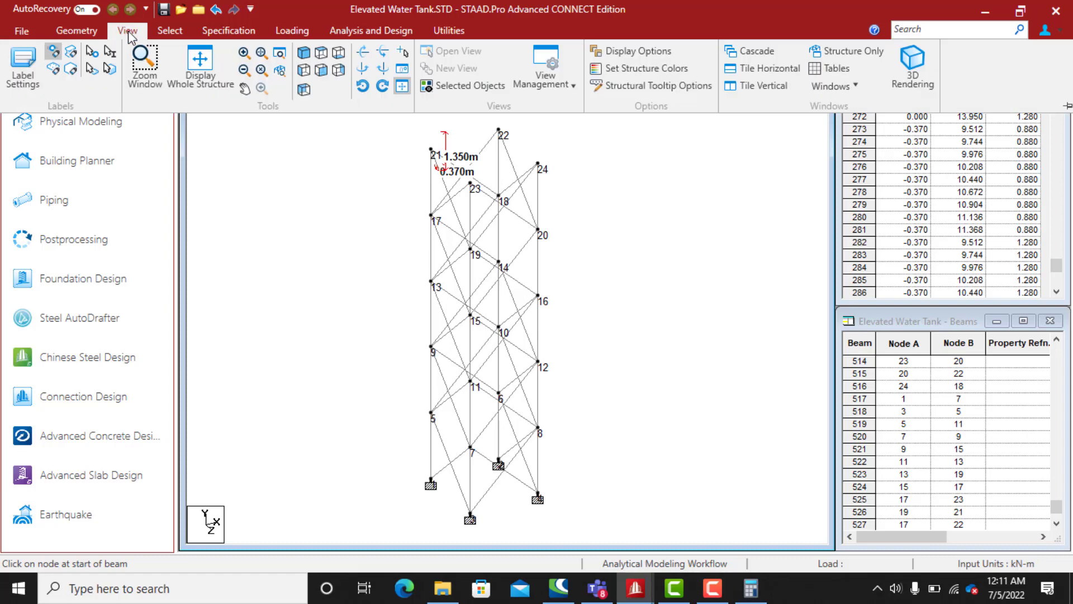
{"action": "left_click", "coordinate": [367, 72]}
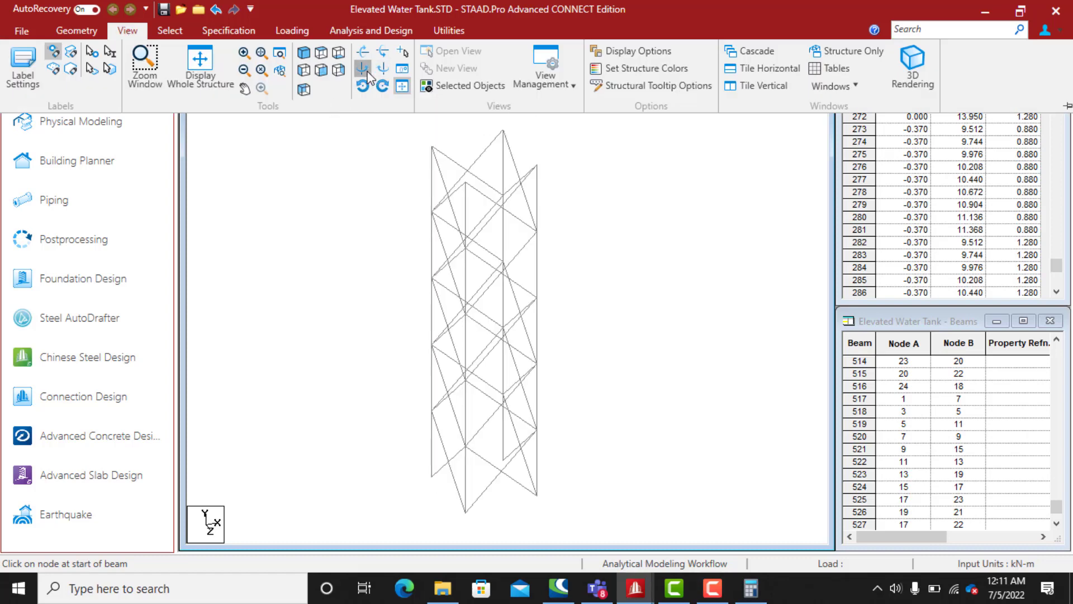
{"action": "left_click", "coordinate": [368, 72]}
{"action": "left_click", "coordinate": [367, 72]}
{"action": "left_click", "coordinate": [367, 73]}
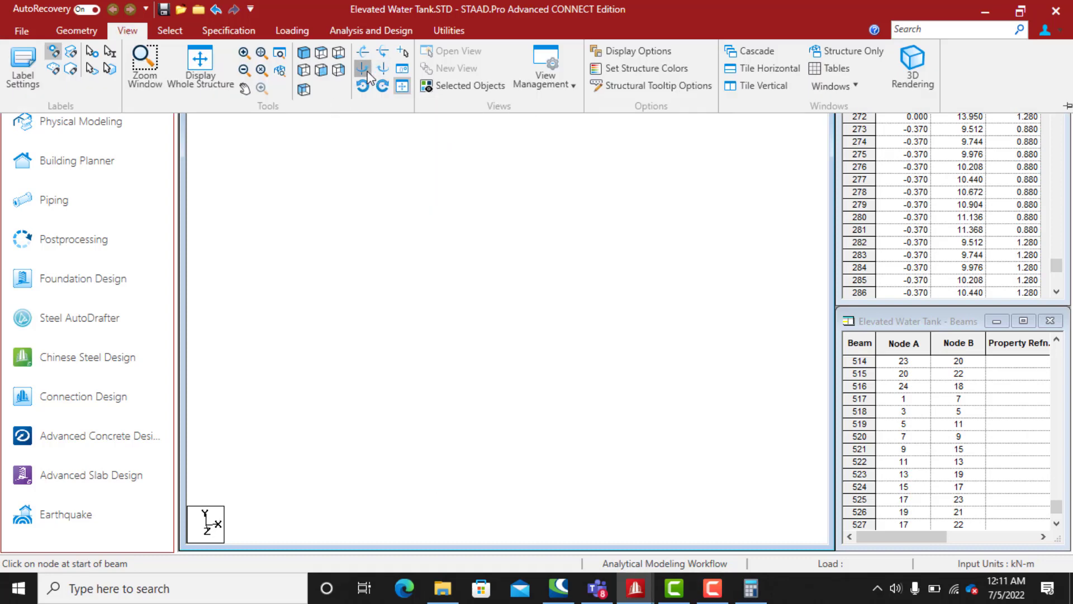
{"action": "left_click", "coordinate": [368, 72]}
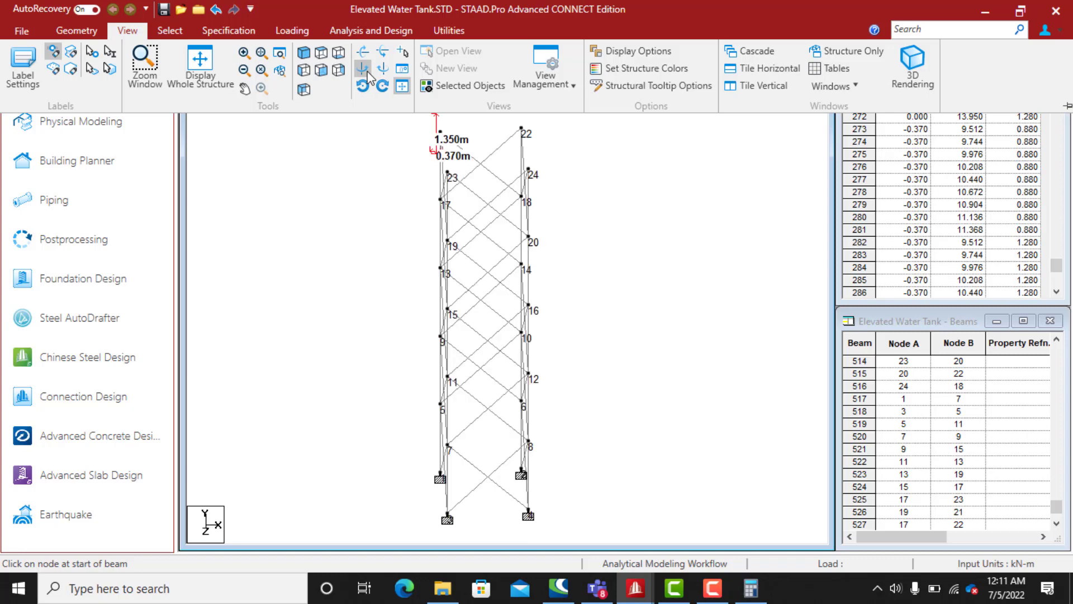
{"action": "left_click", "coordinate": [367, 72]}
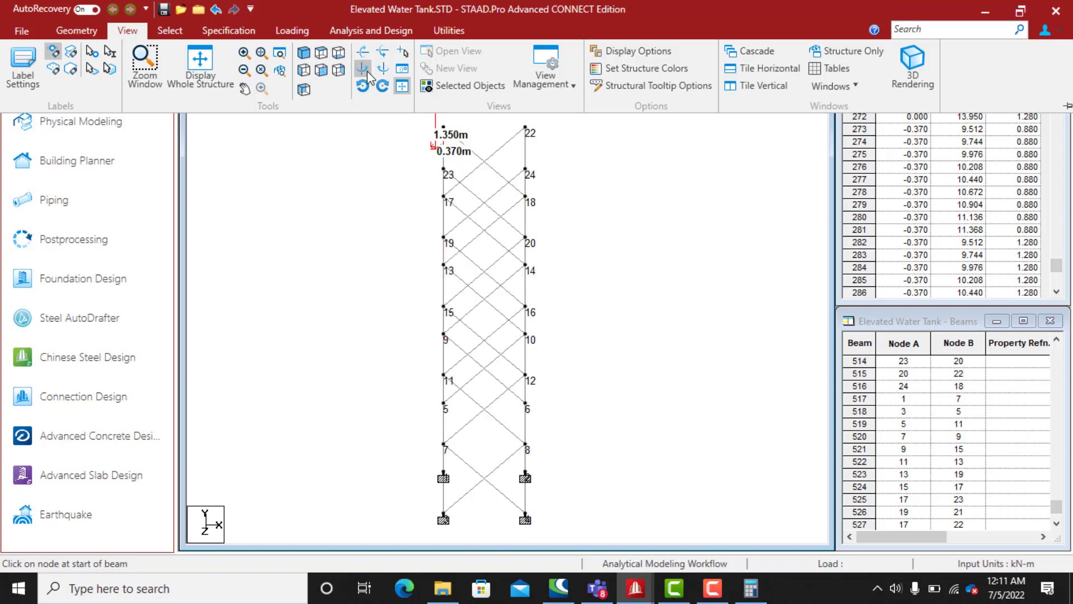
{"action": "left_click", "coordinate": [363, 69]}
{"action": "left_click", "coordinate": [363, 70]}
{"action": "left_click", "coordinate": [363, 69]}
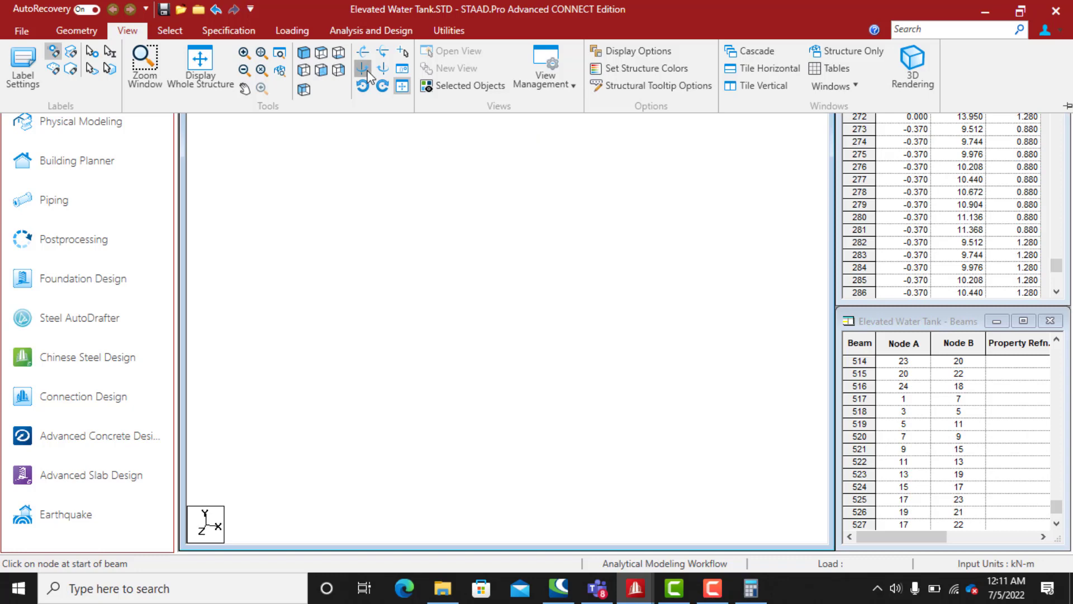
{"action": "left_click", "coordinate": [367, 71]}
{"action": "left_click", "coordinate": [367, 71]}
{"action": "left_click", "coordinate": [367, 71]}
{"action": "left_click", "coordinate": [365, 70]}
{"action": "left_click", "coordinate": [365, 69]}
{"action": "left_click", "coordinate": [365, 70]}
{"action": "left_click", "coordinate": [365, 70]}
{"action": "left_click", "coordinate": [367, 71]}
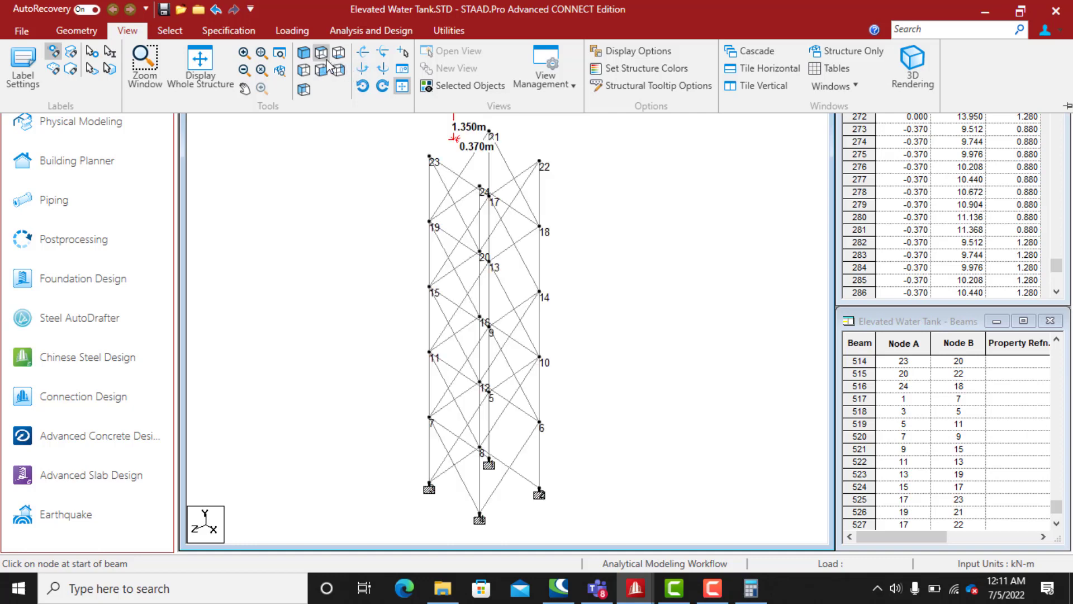
Inspect the tower's bracing in the isometric view, the plan view and the elevation views of all four sides
{"action": "left_click", "coordinate": [306, 54]}
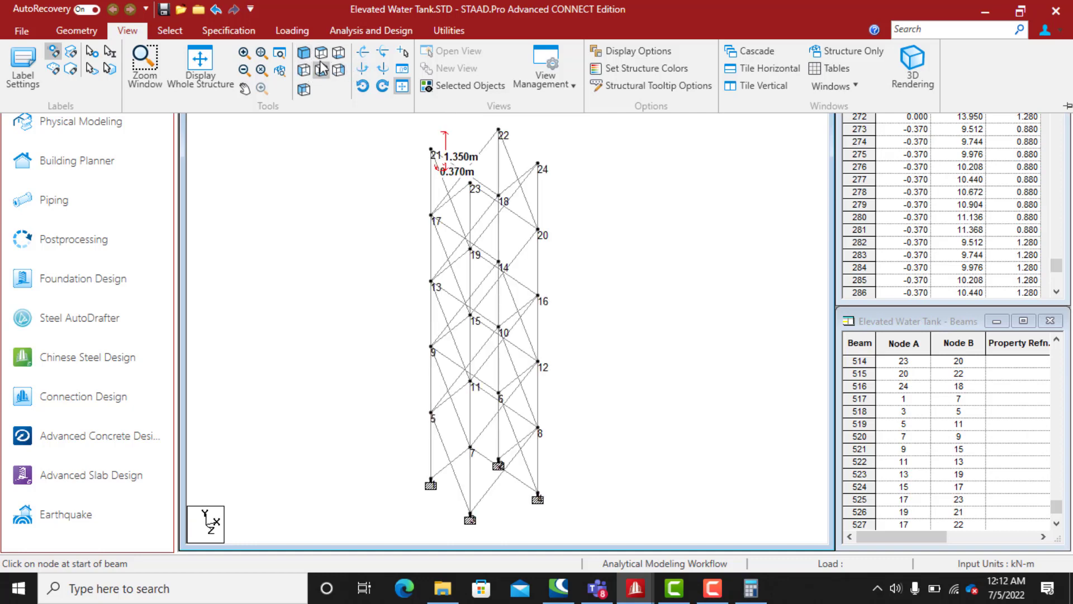
{"action": "left_click", "coordinate": [321, 54]}
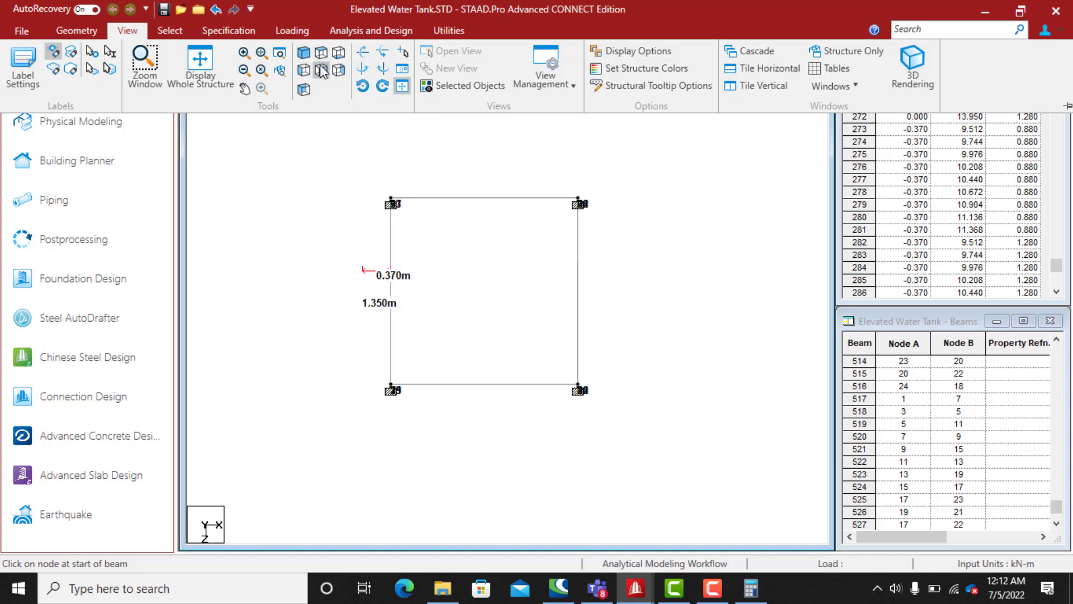
{"action": "left_click", "coordinate": [321, 71]}
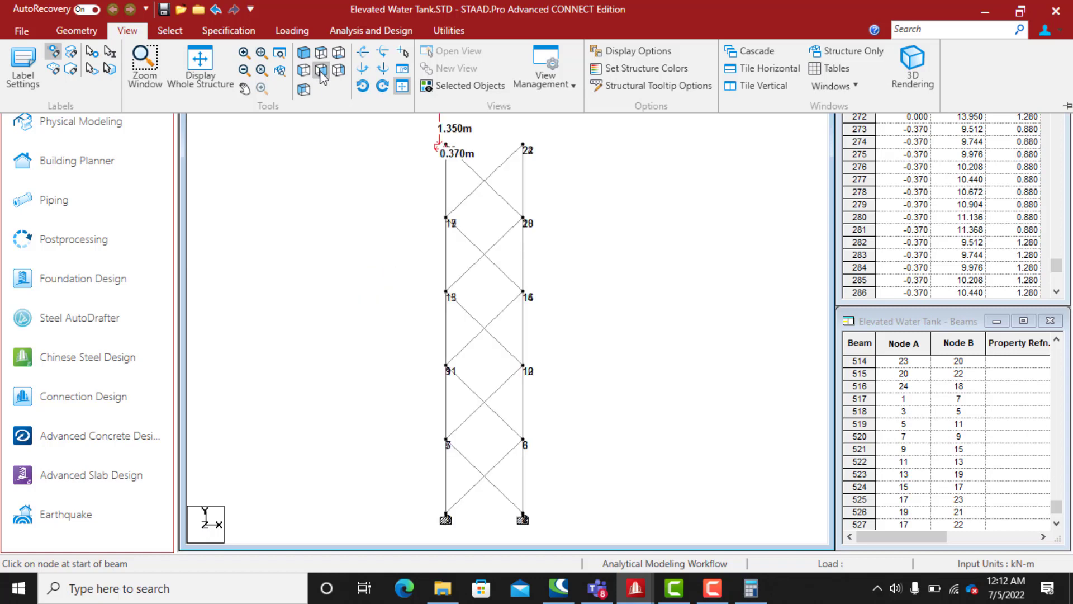
{"action": "left_click", "coordinate": [339, 70]}
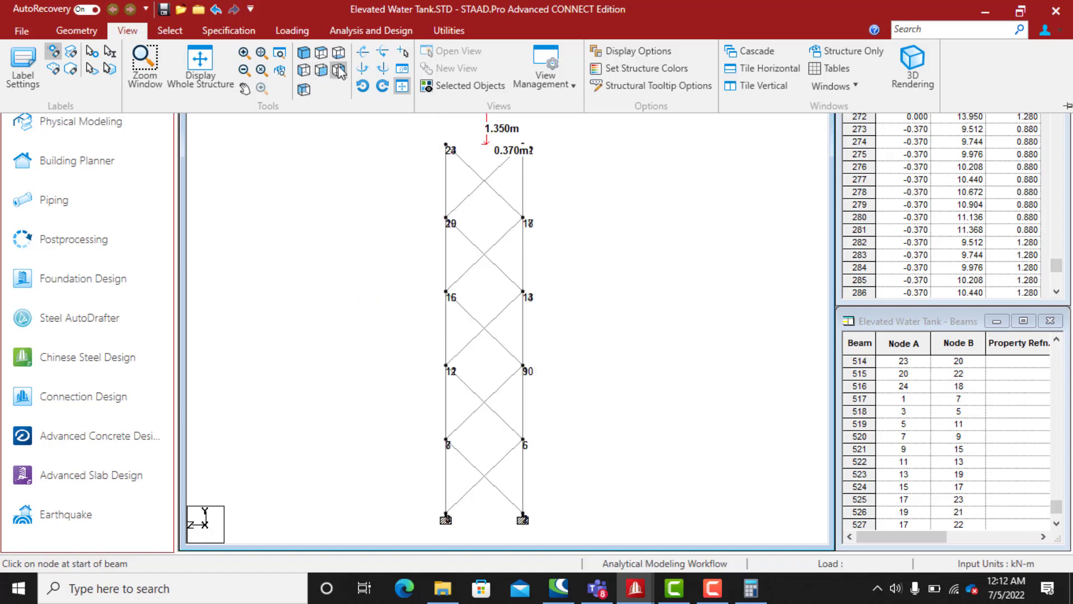
{"action": "left_click", "coordinate": [305, 72]}
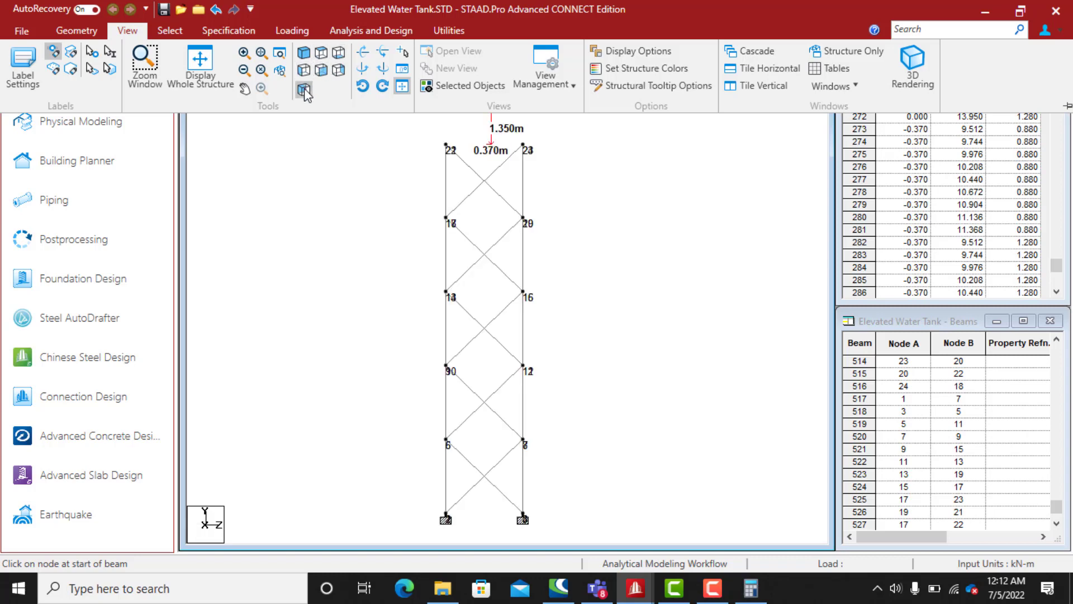
{"action": "left_click", "coordinate": [304, 89]}
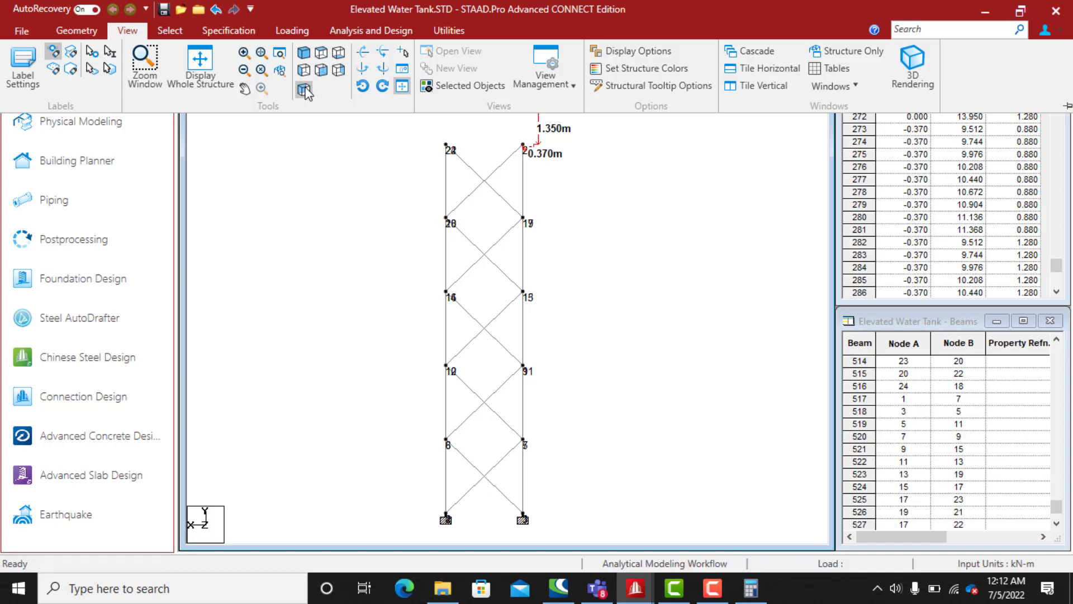
Display the whole water tank structure in the isometric view
{"action": "left_click", "coordinate": [303, 52]}
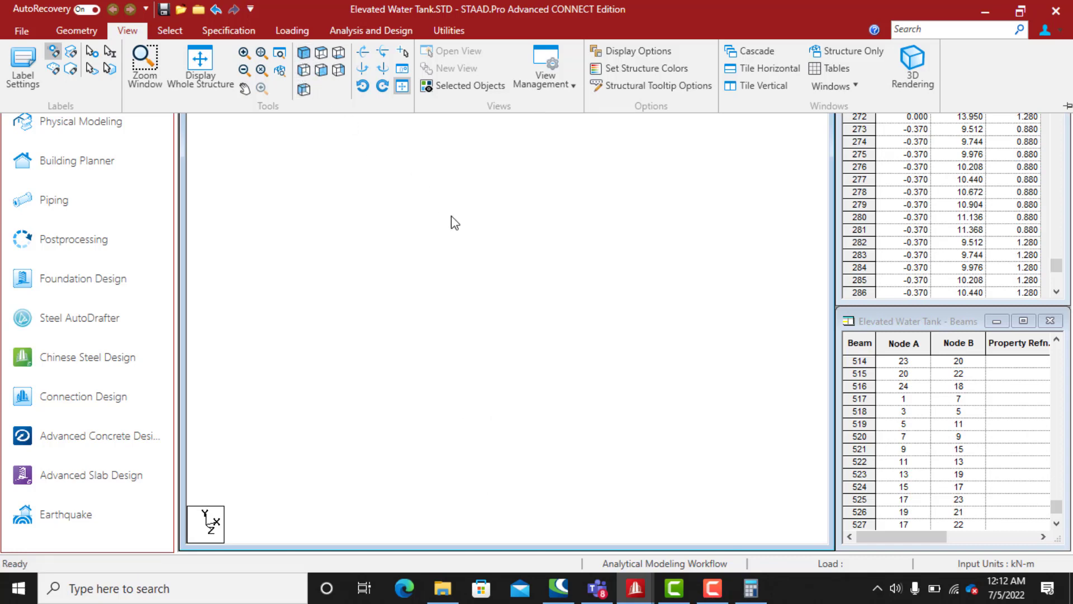
{"action": "left_click", "coordinate": [200, 62]}
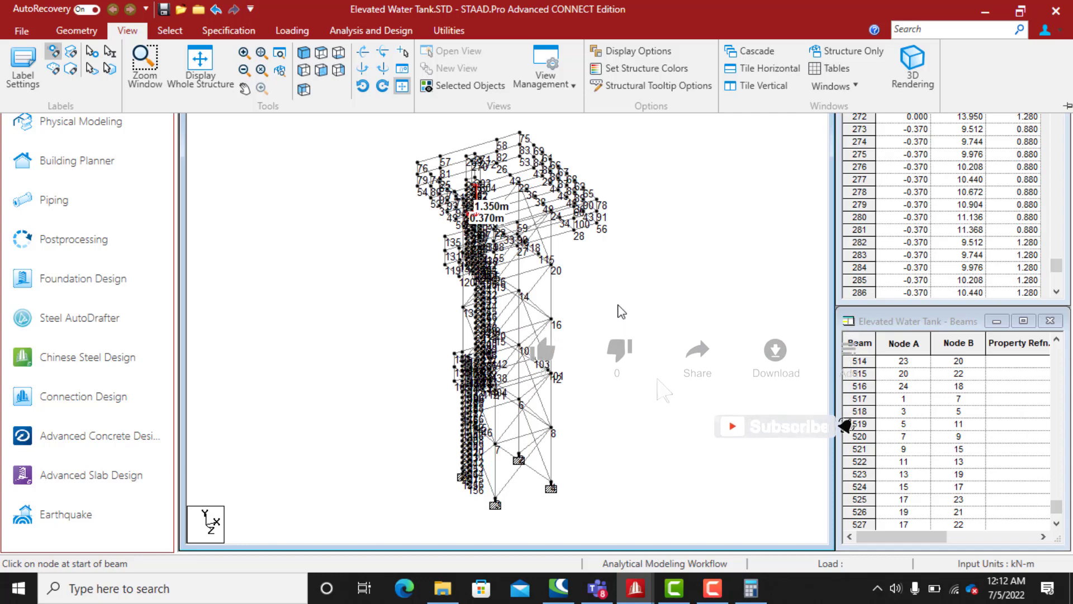
{"action": "scroll", "coordinate": [475, 277], "scroll_direction": "up", "scroll_amount": 1}
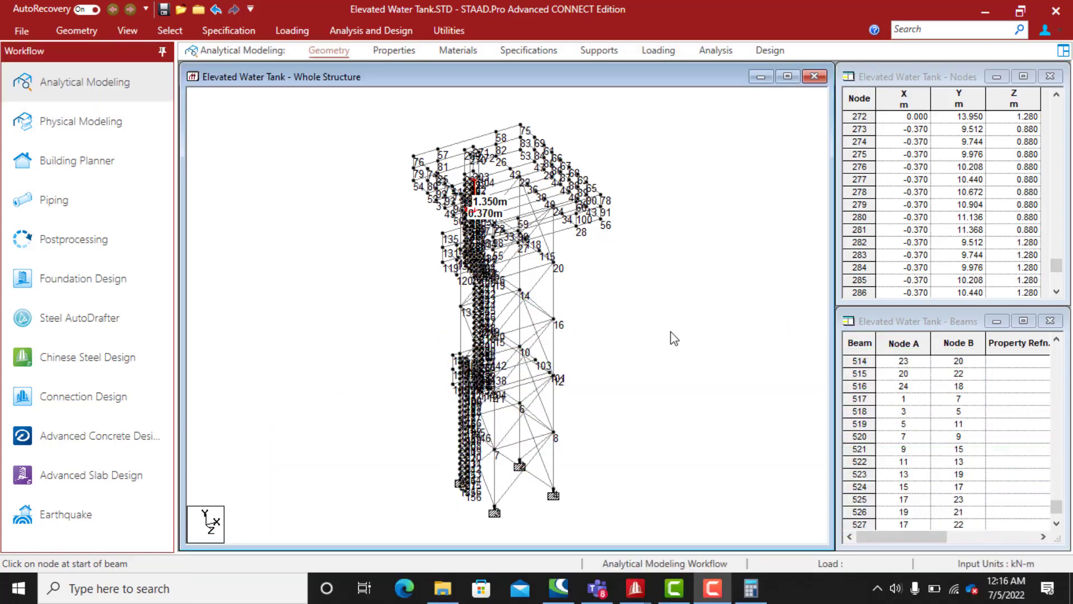
Add the European HE100A section with STEEL material to the model's properties from the section database
{"action": "left_click", "coordinate": [394, 51]}
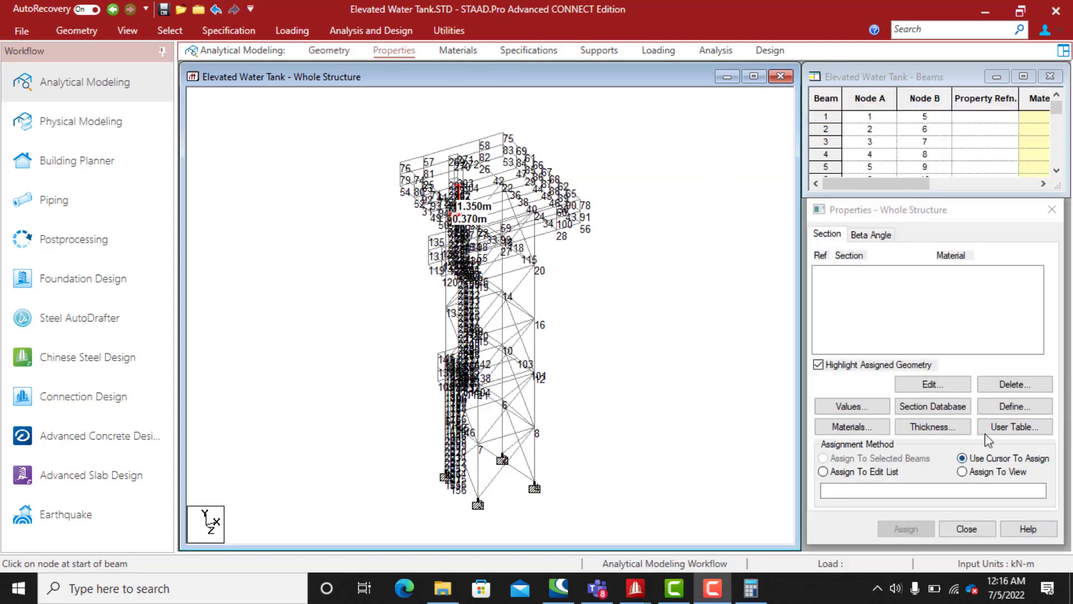
{"action": "left_click", "coordinate": [939, 411]}
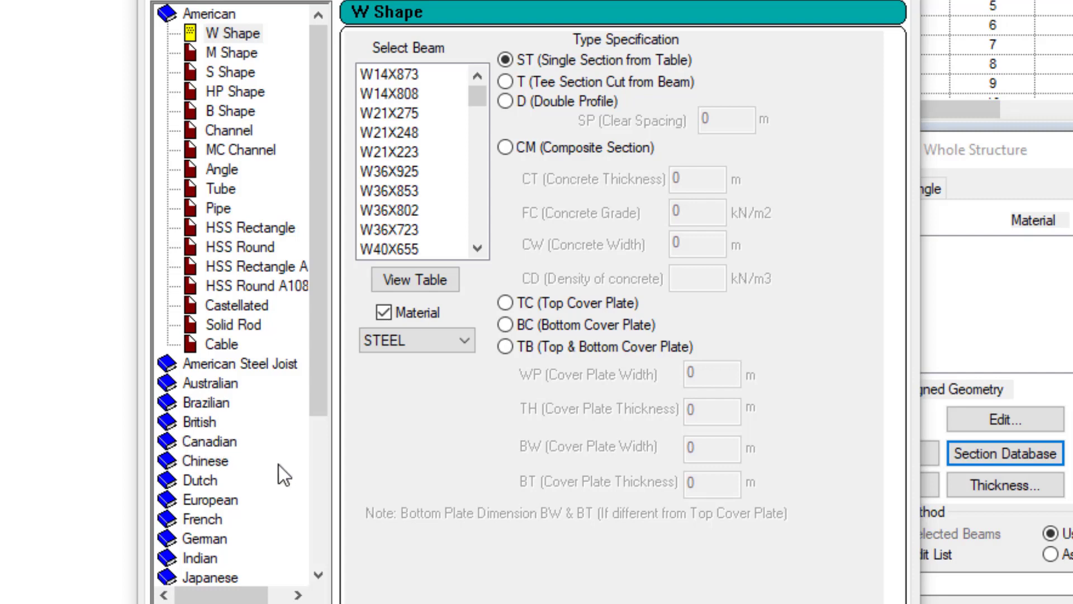
{"action": "left_click", "coordinate": [201, 500]}
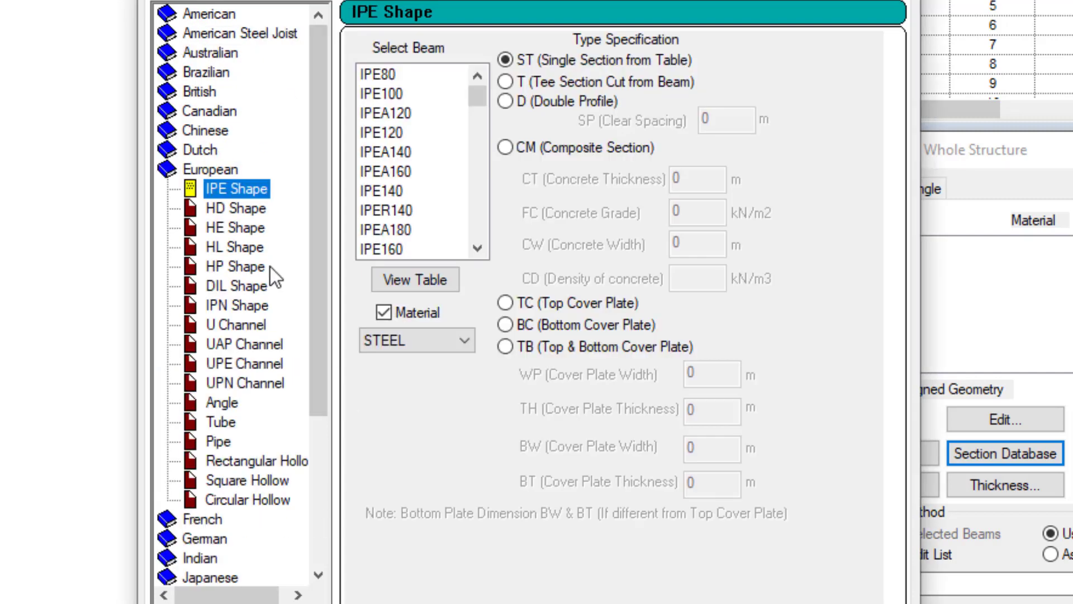
{"action": "left_click", "coordinate": [193, 233]}
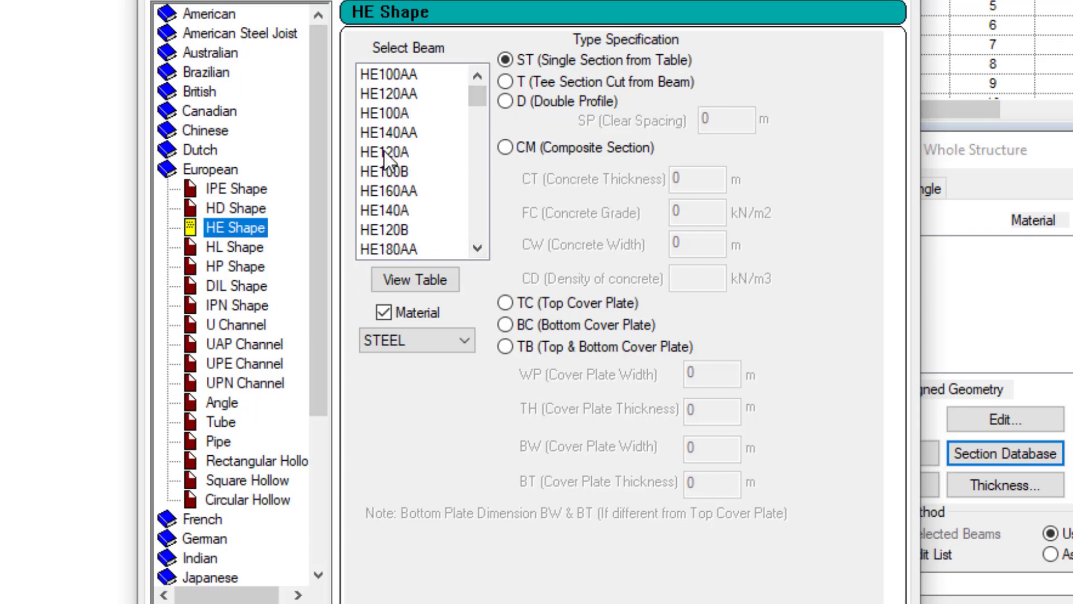
{"action": "left_click", "coordinate": [385, 115]}
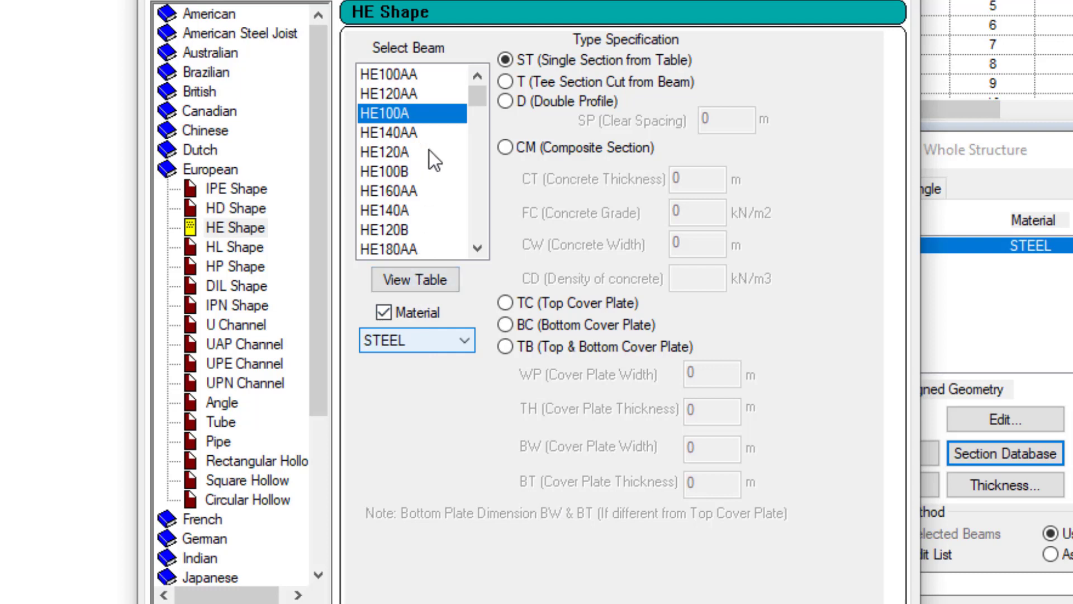
Add the European HE140A section with STEEL material to the property list
{"action": "left_click", "coordinate": [480, 251]}
{"action": "left_click", "coordinate": [479, 250]}
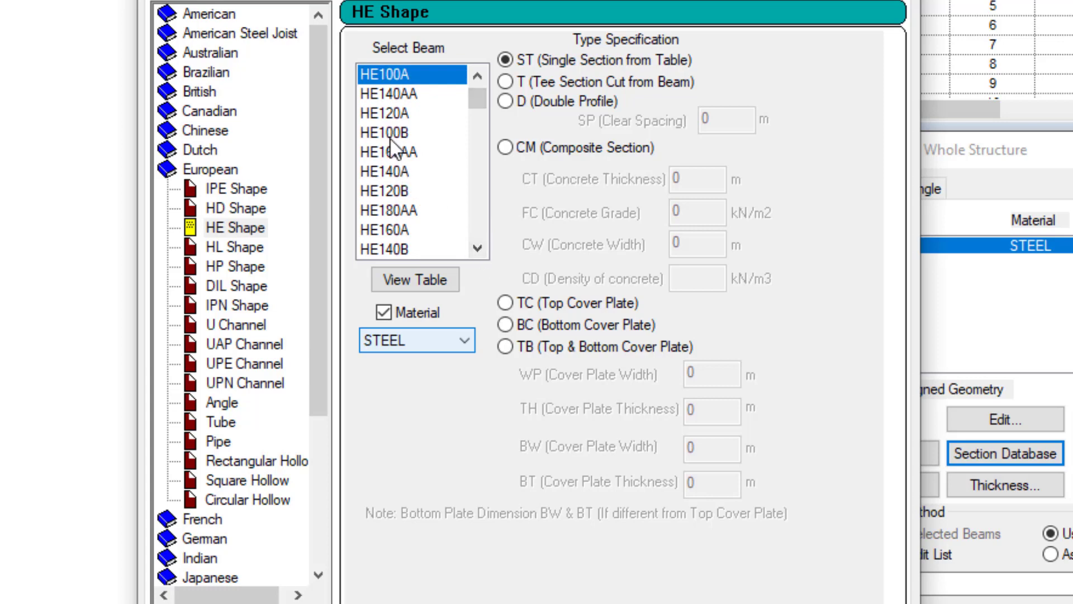
{"action": "left_click", "coordinate": [390, 172]}
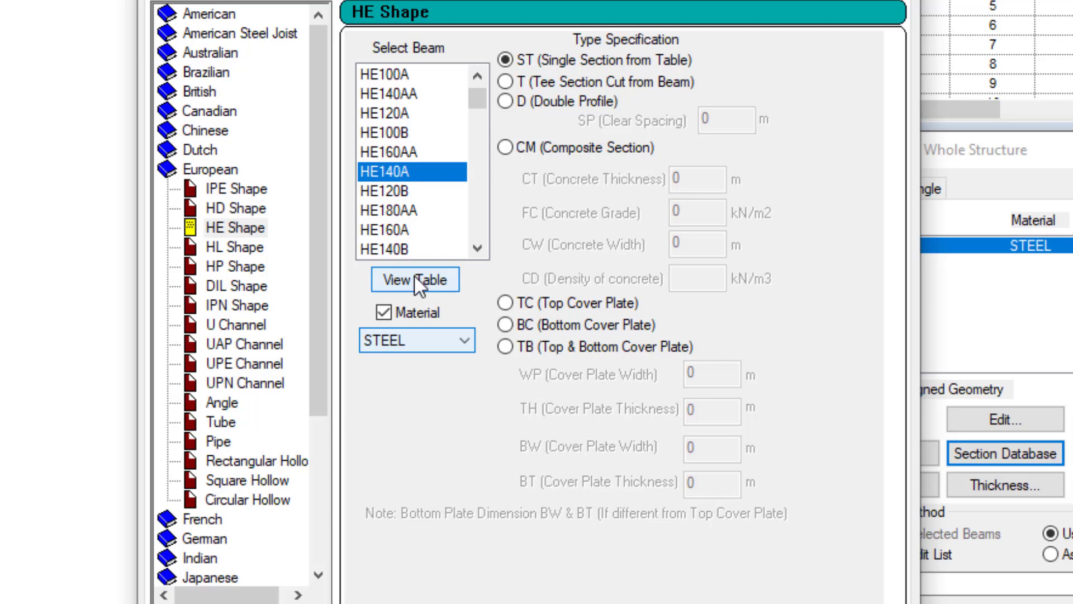
{"action": "left_click", "coordinate": [499, 602]}
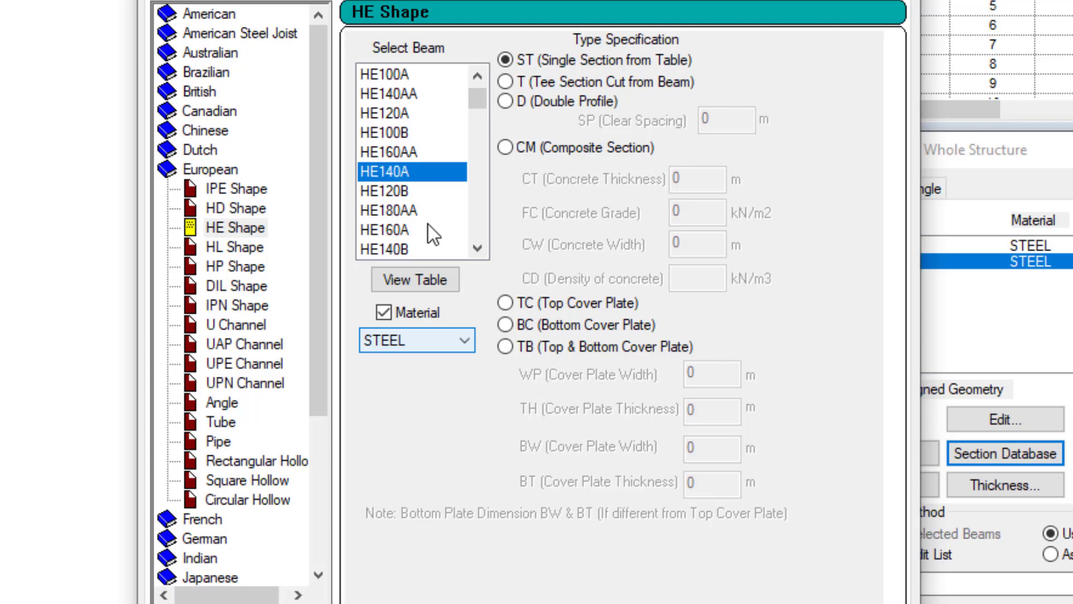
Add the European HE200A section with STEEL material to the property list
{"action": "scroll", "coordinate": [429, 224], "scroll_direction": "down", "scroll_amount": 1}
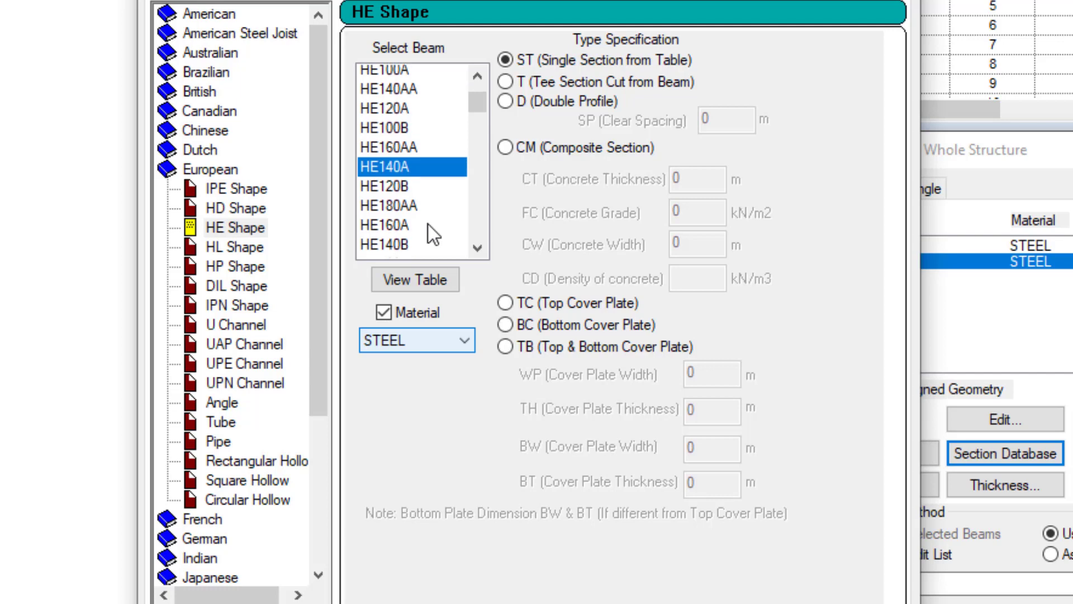
{"action": "scroll", "coordinate": [428, 226], "scroll_direction": "down", "scroll_amount": 1}
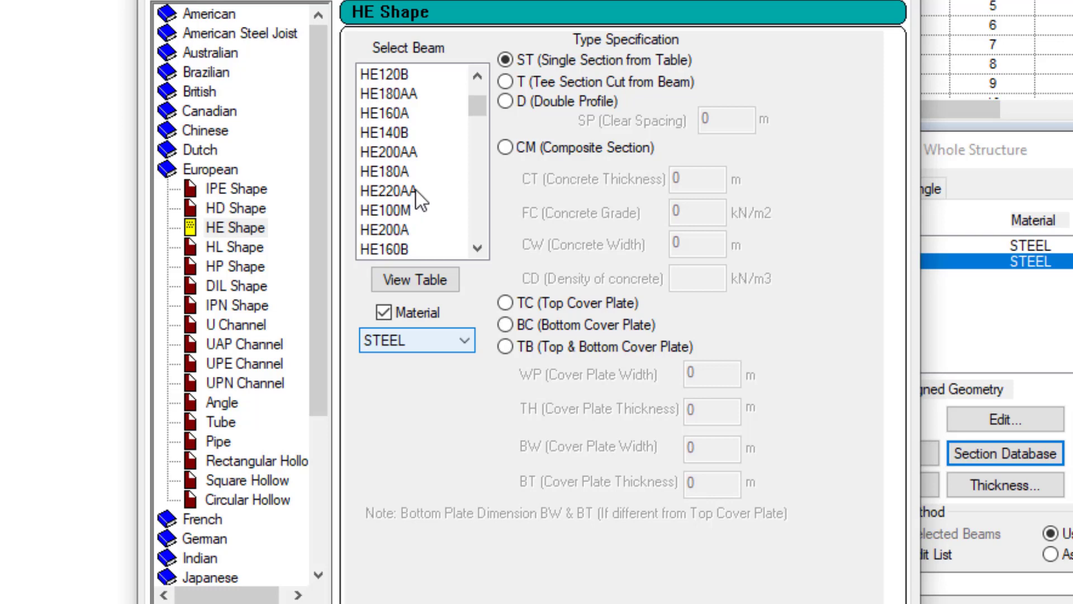
{"action": "left_click", "coordinate": [378, 229]}
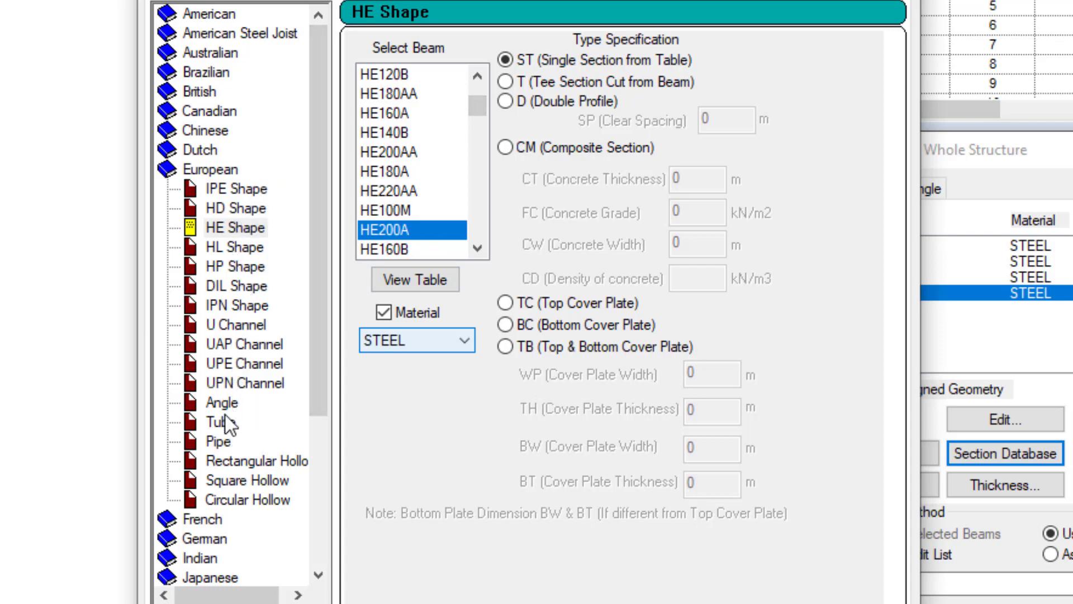
Add the European angle section L90X90X12 as a single section with STEEL material to the property list
{"action": "left_click", "coordinate": [194, 402]}
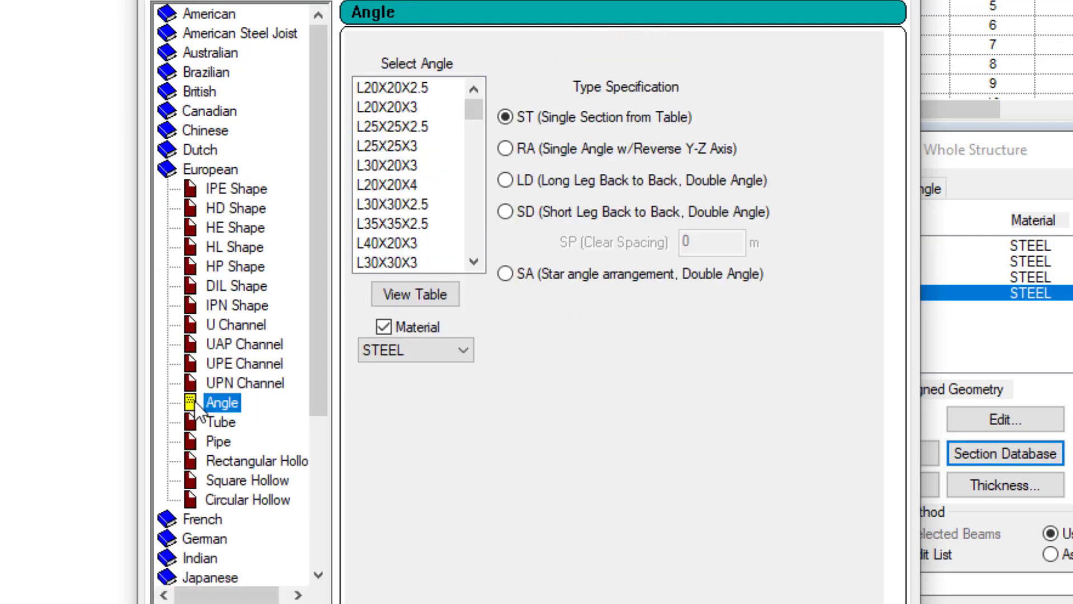
{"action": "left_click", "coordinate": [474, 261]}
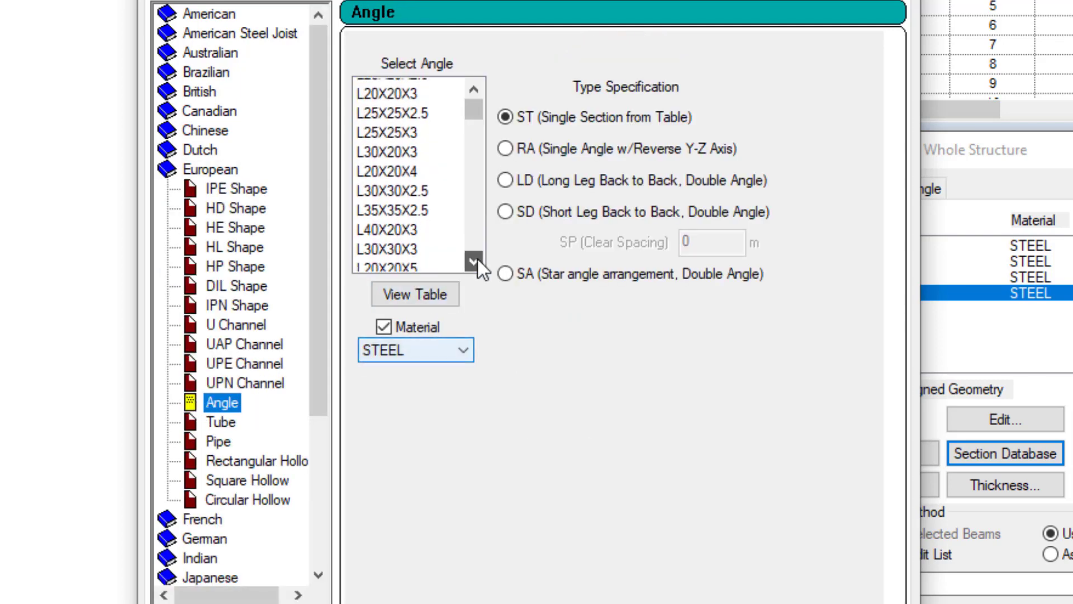
{"action": "left_click", "coordinate": [478, 259]}
{"action": "left_click", "coordinate": [478, 261]}
{"action": "left_click", "coordinate": [469, 264]}
{"action": "left_click", "coordinate": [469, 264]}
{"action": "left_click", "coordinate": [469, 263]}
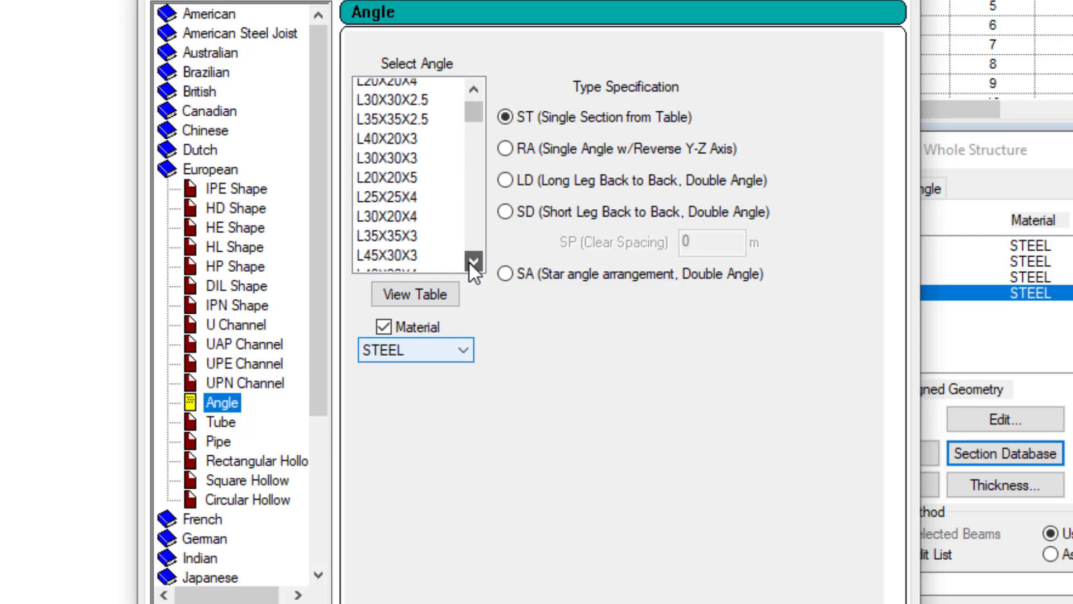
{"action": "left_click", "coordinate": [469, 263]}
{"action": "left_click", "coordinate": [469, 264]}
{"action": "left_click", "coordinate": [469, 264]}
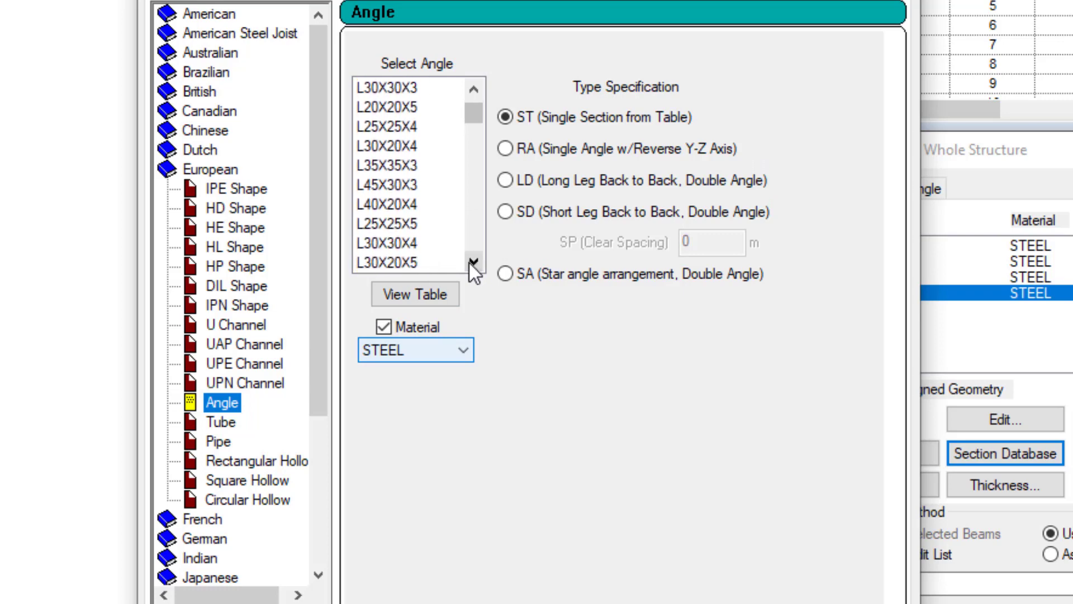
{"action": "left_click", "coordinate": [470, 263]}
{"action": "left_click", "coordinate": [469, 264]}
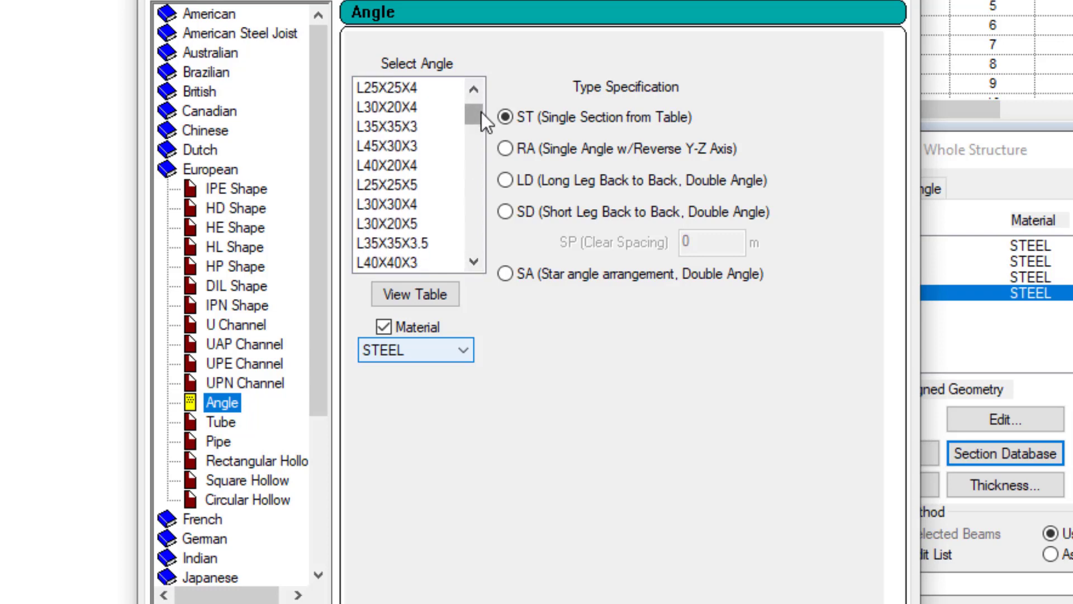
{"action": "left_click_drag", "start_coordinate": [480, 113], "coordinate": [478, 161]}
{"action": "left_click", "coordinate": [472, 264]}
{"action": "left_click", "coordinate": [473, 263]}
{"action": "left_click", "coordinate": [472, 263]}
{"action": "left_click", "coordinate": [473, 263]}
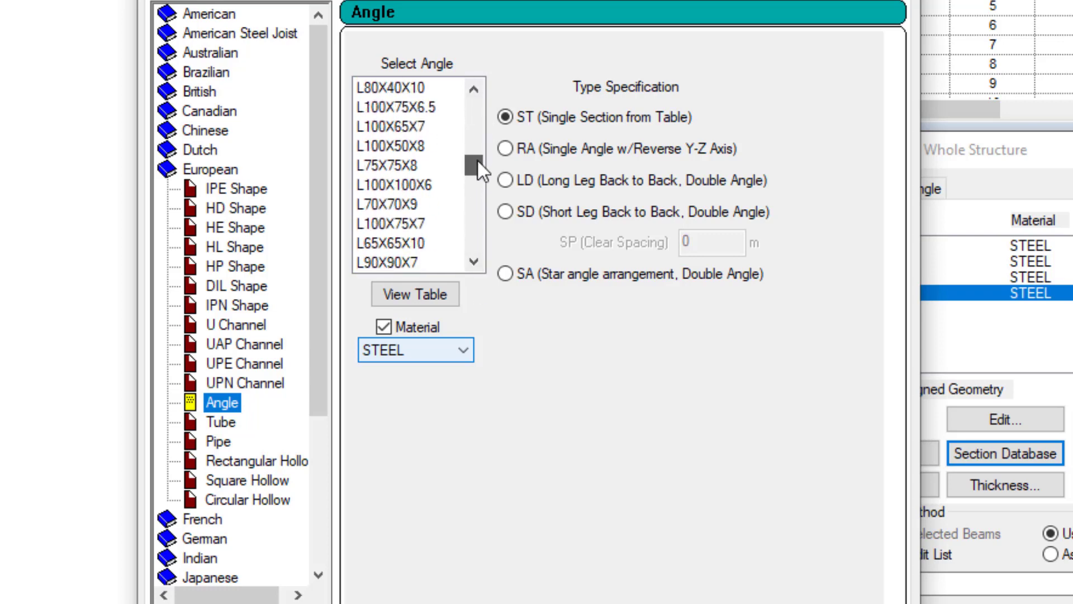
{"action": "left_click", "coordinate": [470, 258]}
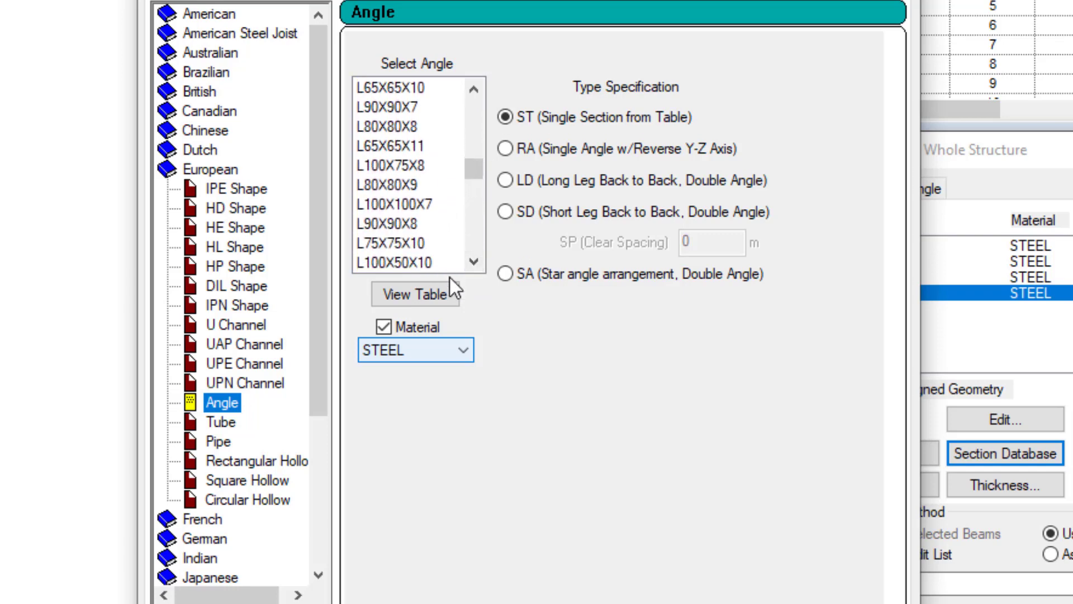
{"action": "left_click", "coordinate": [473, 261]}
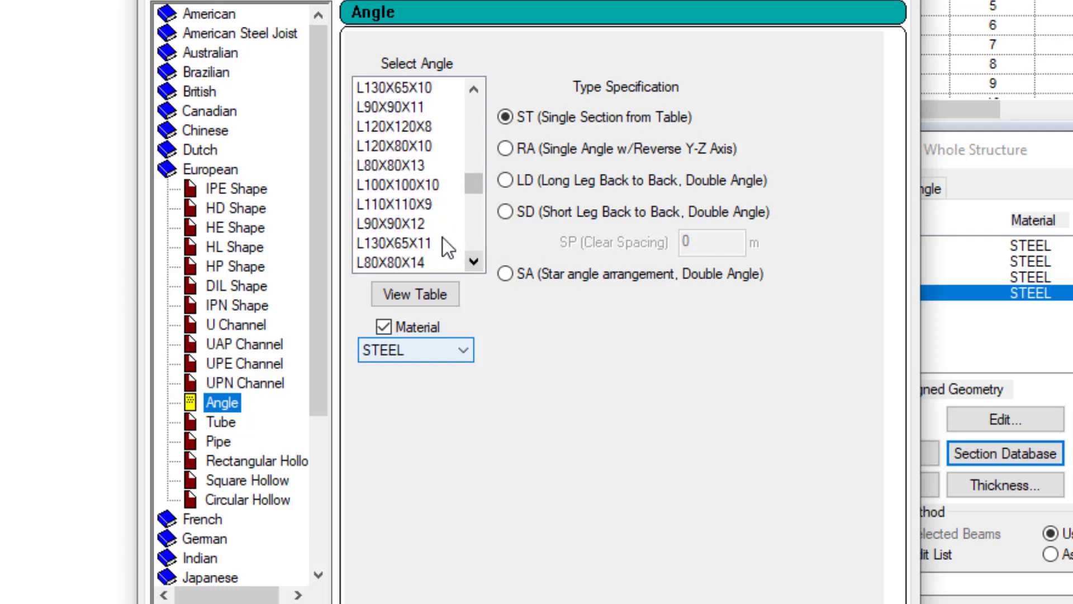
{"action": "left_click", "coordinate": [401, 224]}
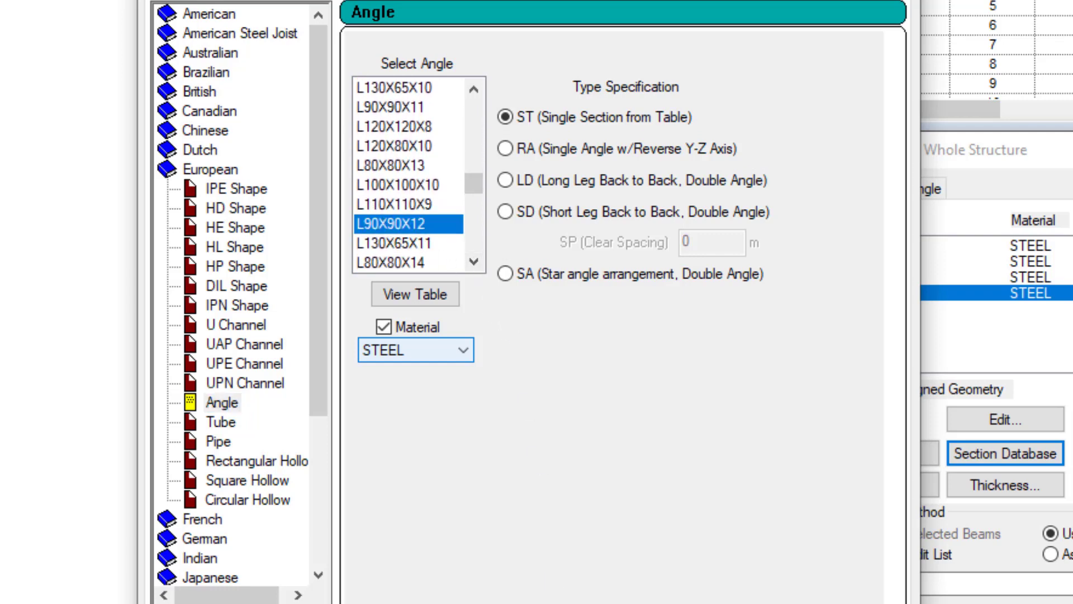
{"action": "left_click", "coordinate": [545, 601]}
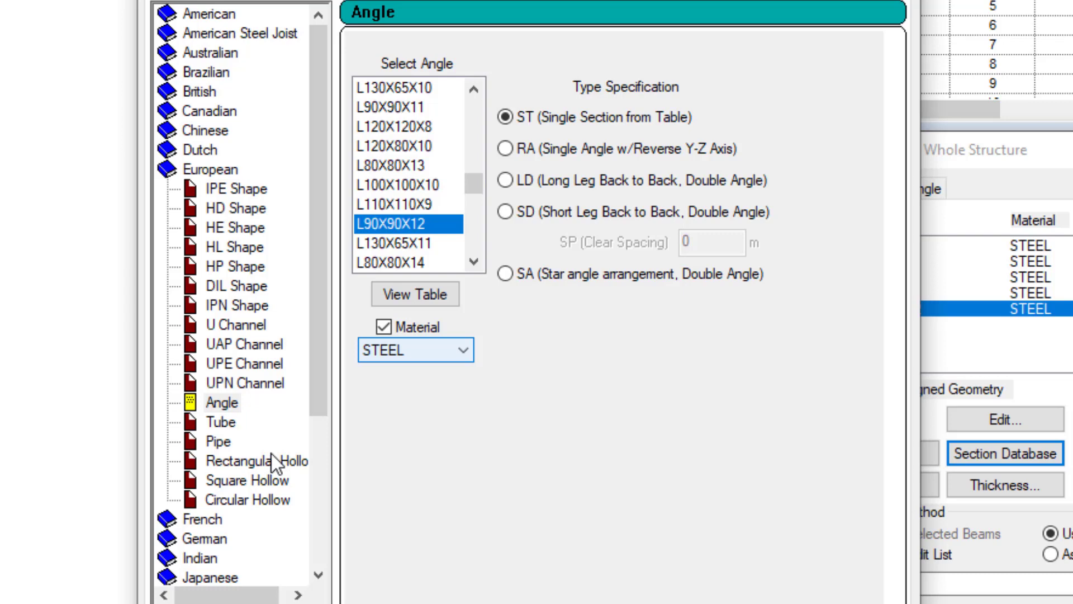
Add the European tube section TUB60603 with STEEL material to the property list
{"action": "left_click", "coordinate": [218, 441]}
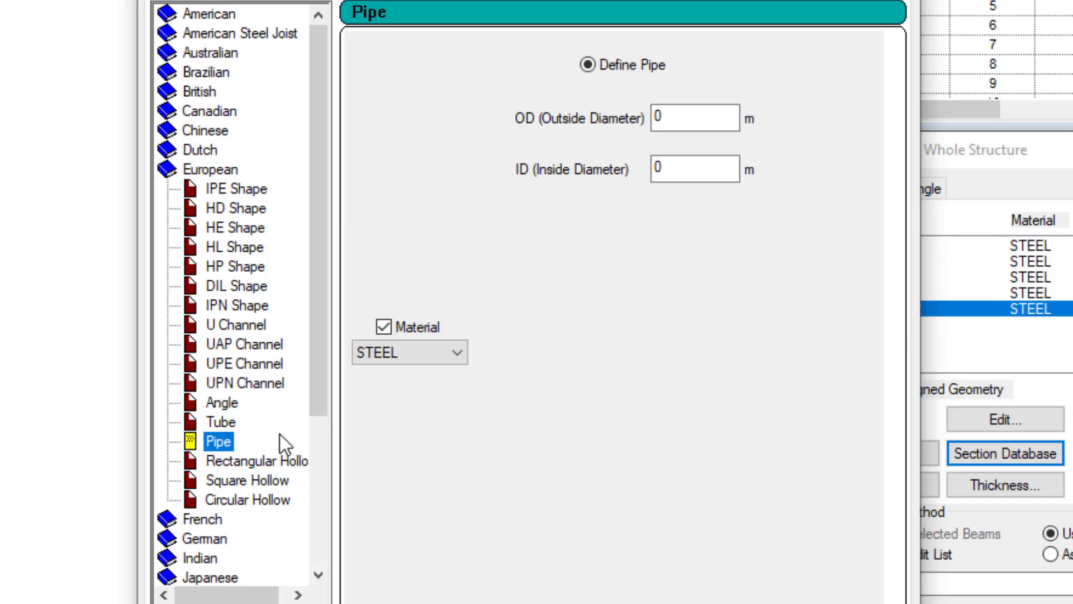
{"action": "left_click", "coordinate": [221, 422]}
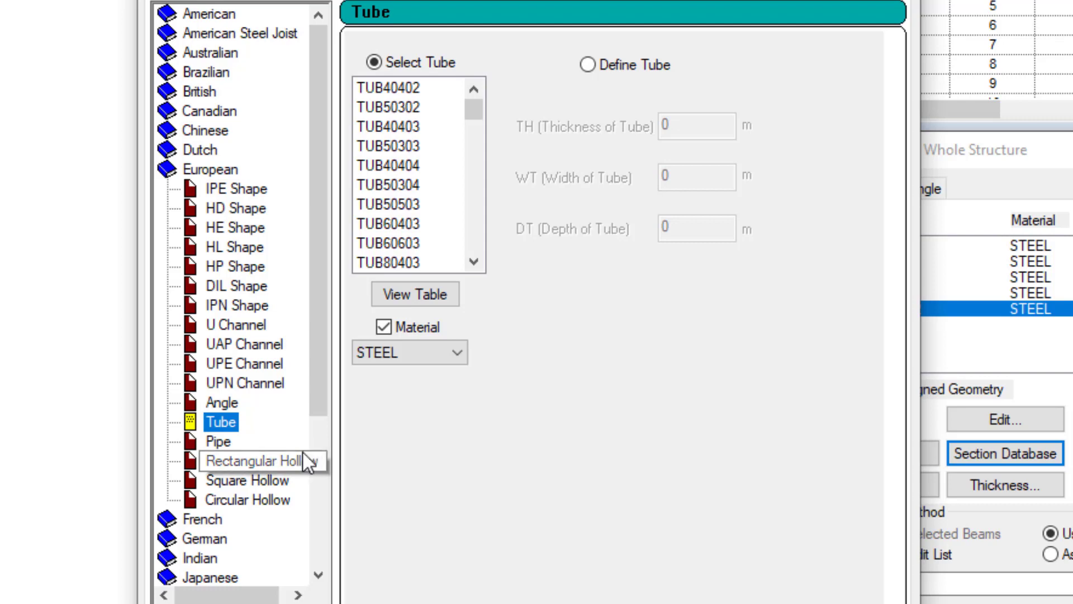
{"action": "left_click_drag", "start_coordinate": [480, 267], "coordinate": [481, 267]}
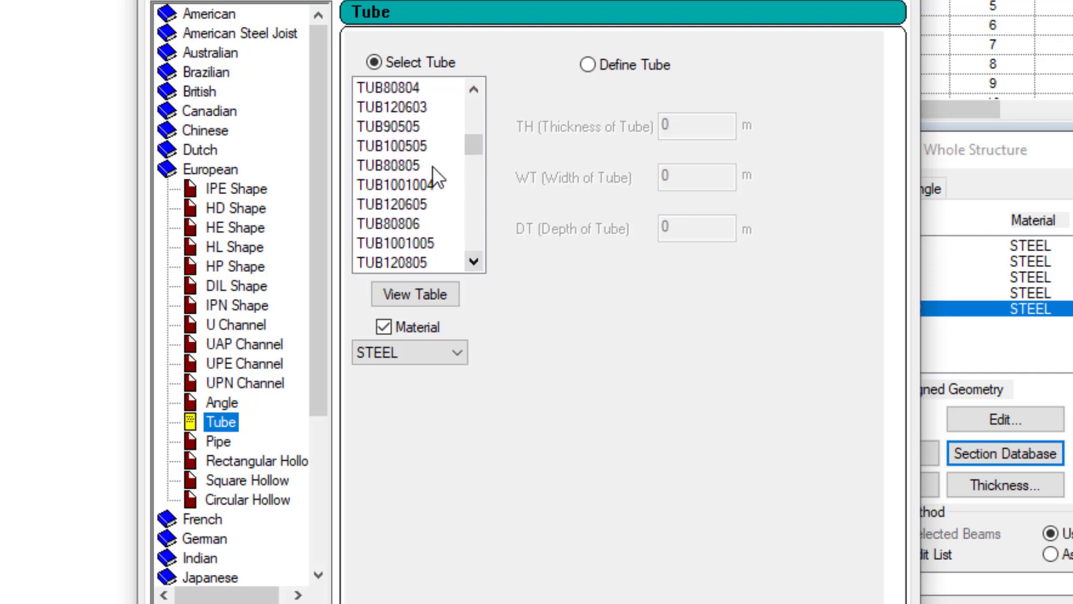
{"action": "left_click_drag", "start_coordinate": [478, 84], "coordinate": [429, 160]}
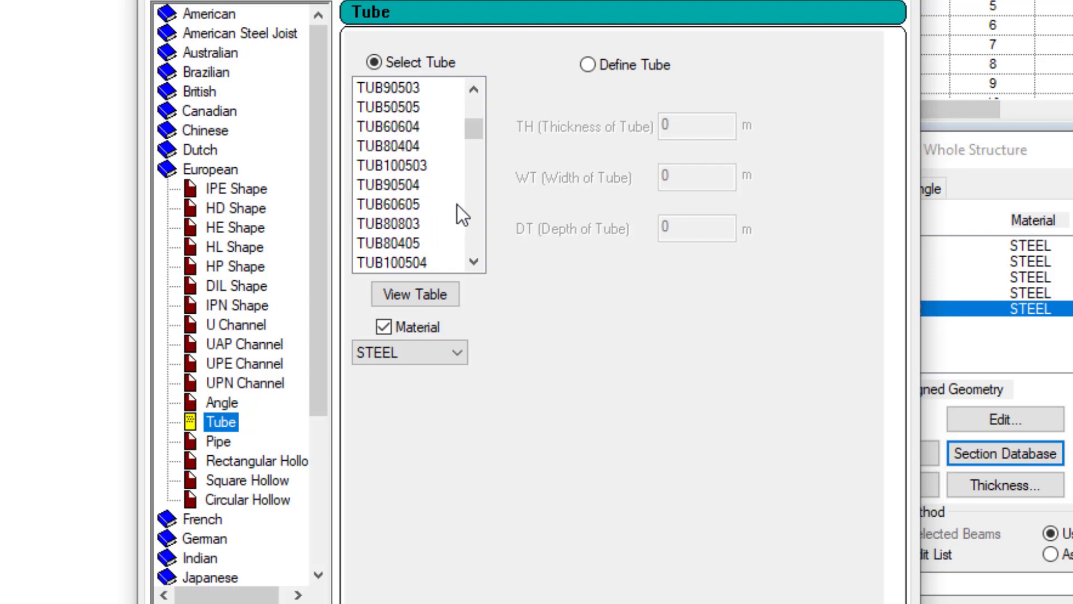
{"action": "left_click_drag", "start_coordinate": [477, 91], "coordinate": [476, 91]}
{"action": "left_click", "coordinate": [415, 168]}
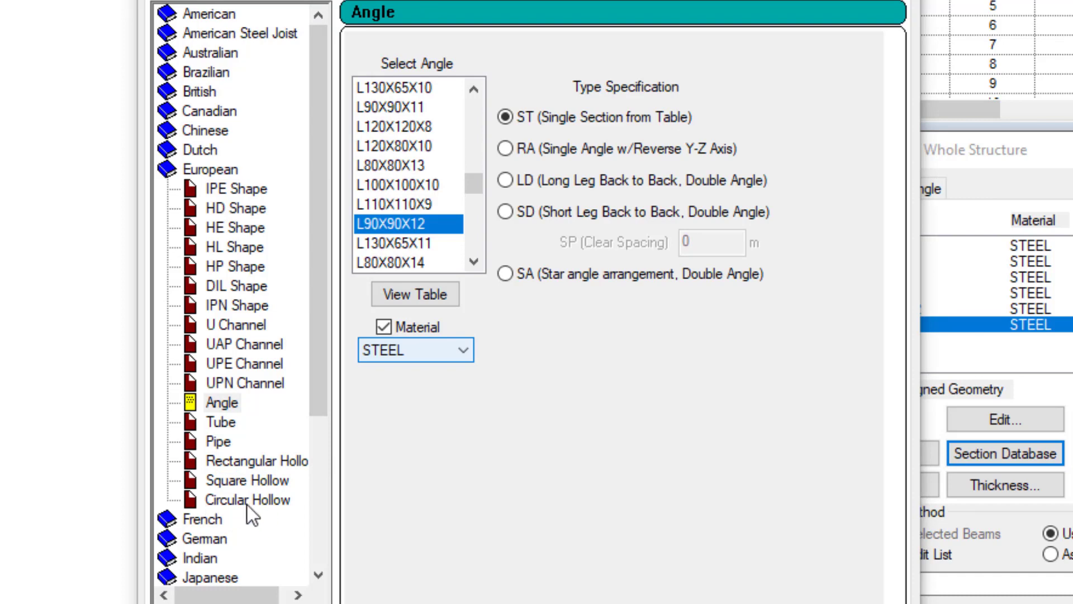
Add the European circular hollow section 21.3x2.3CHS with STEEL material to the property list
{"action": "left_click", "coordinate": [235, 501]}
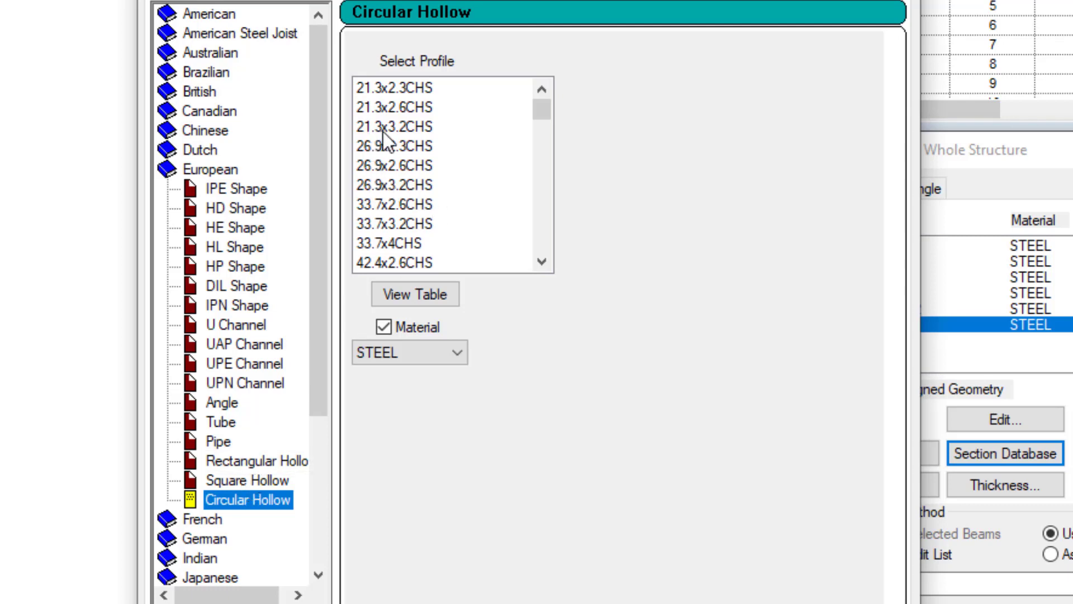
{"action": "left_click", "coordinate": [389, 90]}
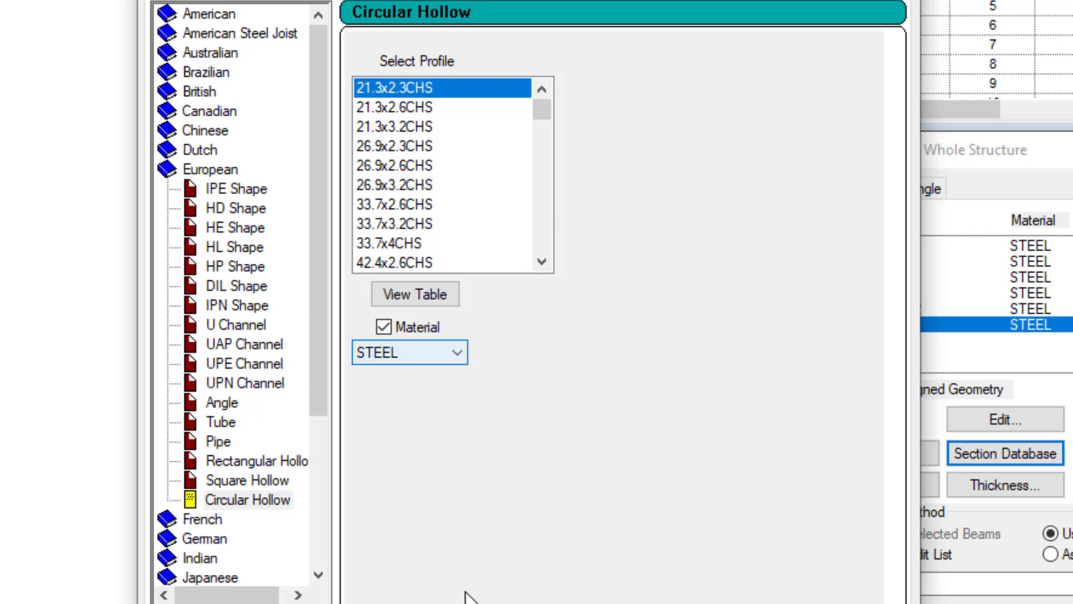
{"action": "left_click", "coordinate": [503, 603]}
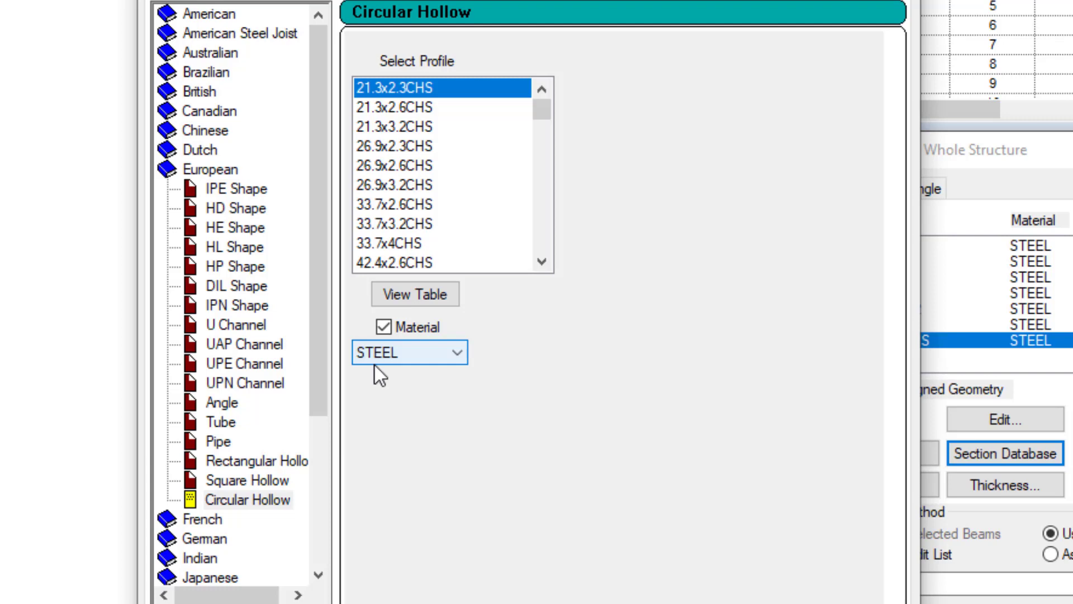
Add the European circular hollow section 48.3x5CHS with STEEL material and close the section profile tables
{"action": "left_click_drag", "start_coordinate": [545, 264], "coordinate": [545, 264]}
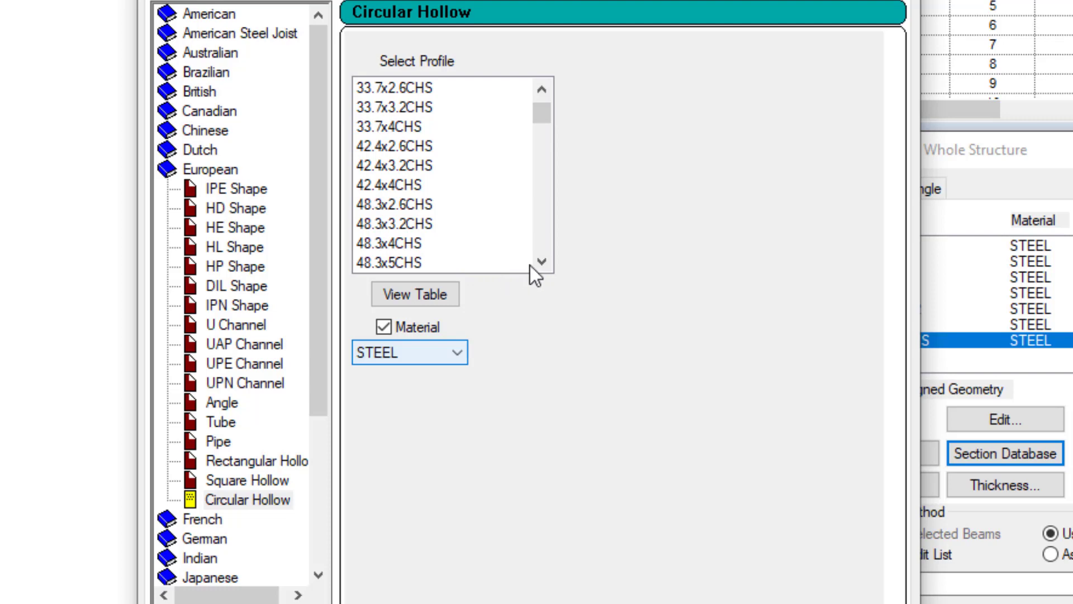
{"action": "left_click", "coordinate": [385, 265]}
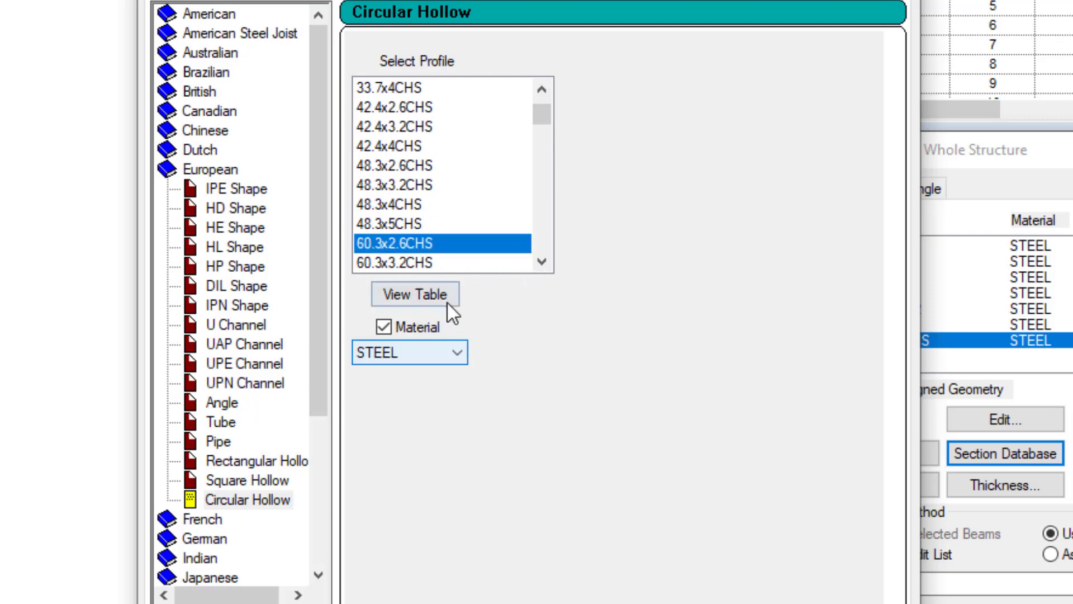
{"action": "left_click", "coordinate": [392, 224]}
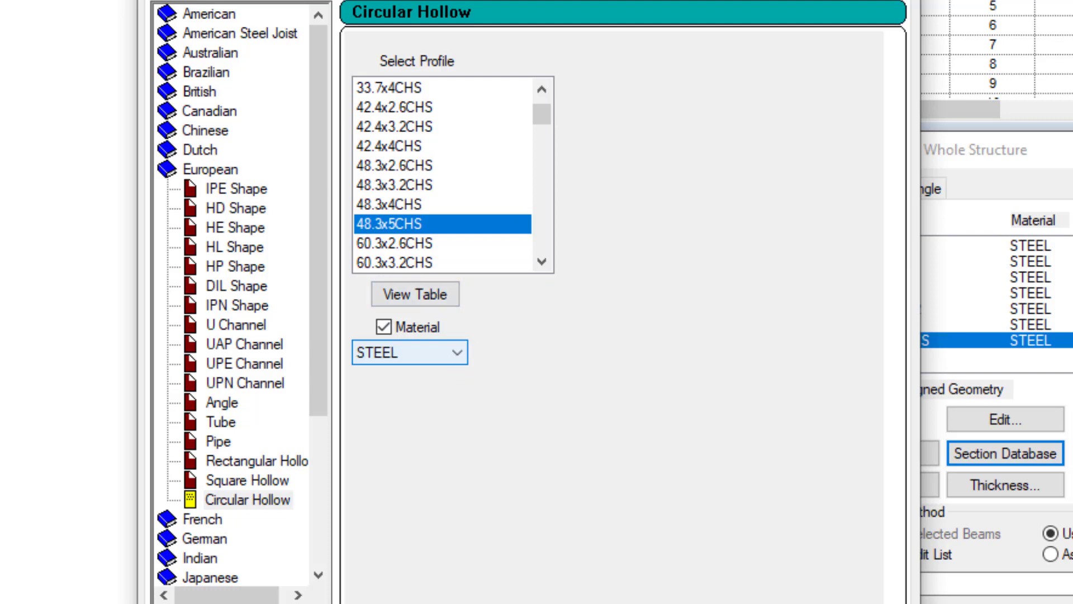
{"action": "left_click", "coordinate": [582, 603]}
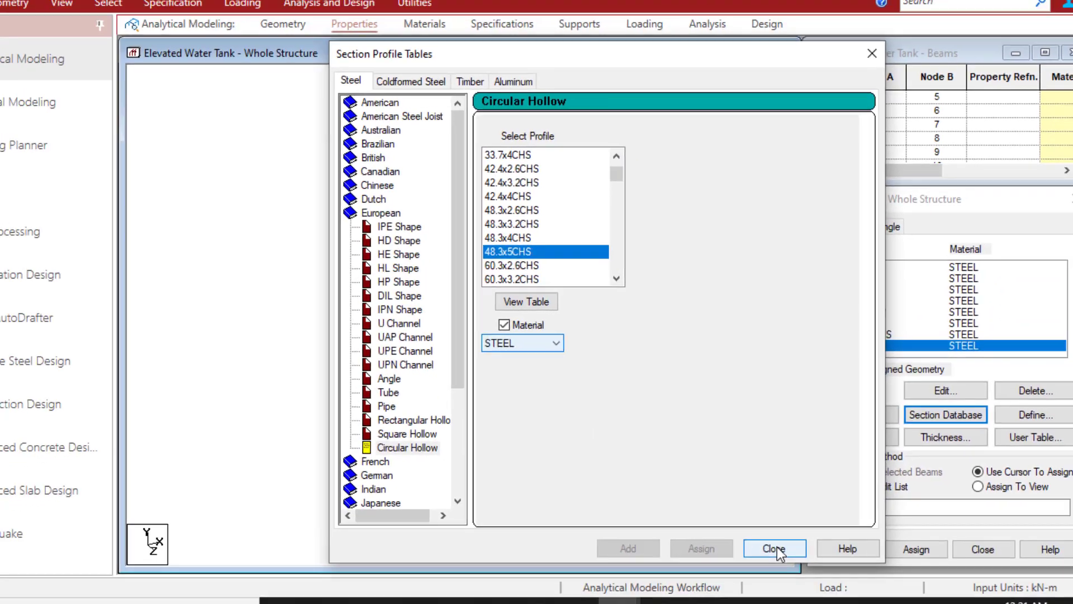
{"action": "left_click", "coordinate": [776, 547]}
{"action": "left_click", "coordinate": [684, 319]}
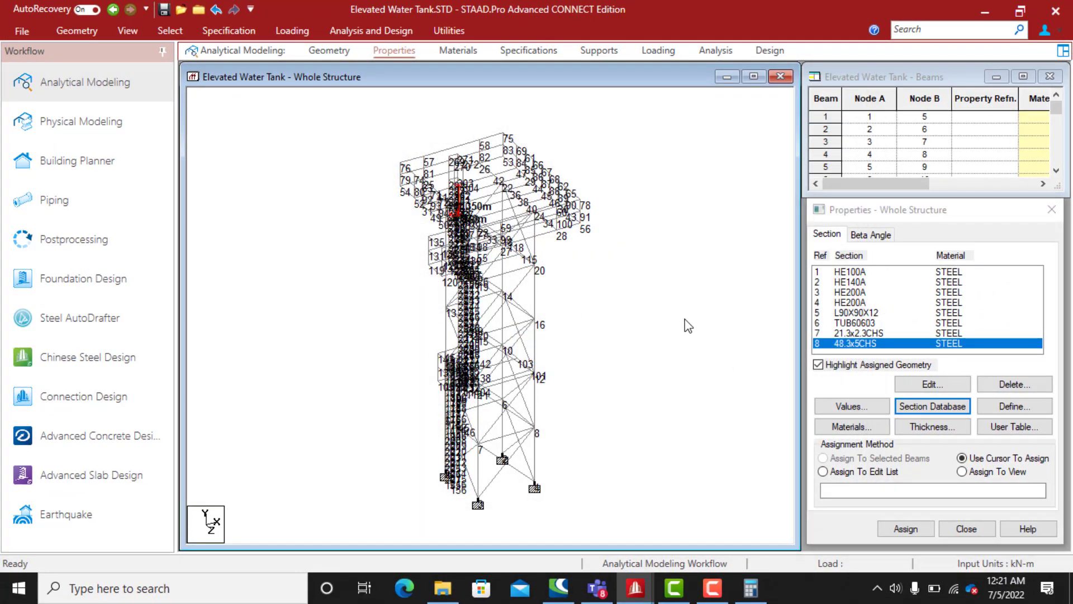
{"action": "left_click", "coordinate": [449, 30]}
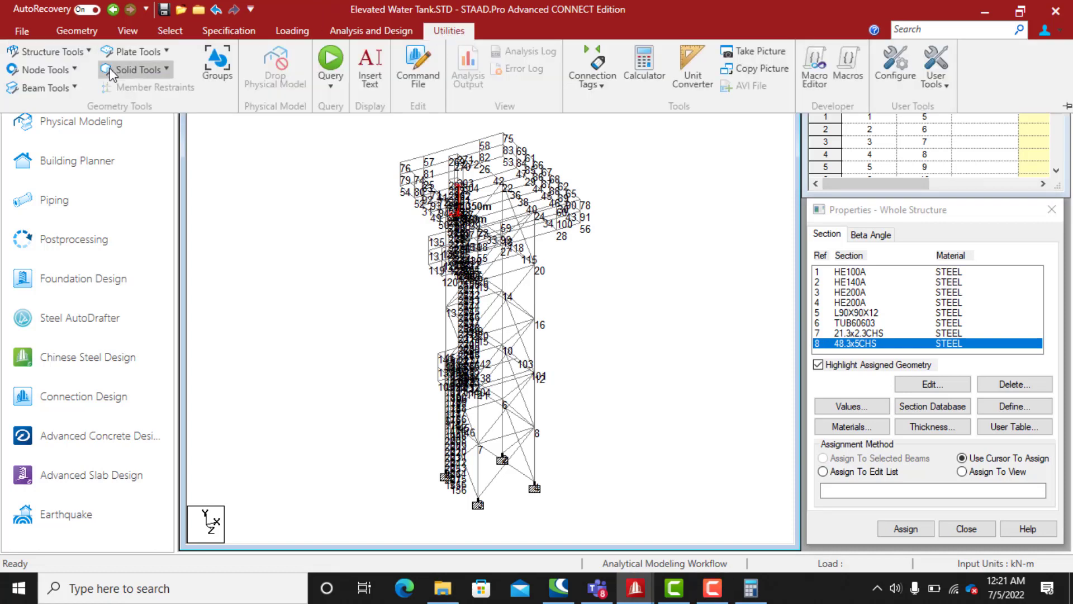
{"action": "left_click", "coordinate": [82, 73]}
{"action": "left_click", "coordinate": [73, 175]}
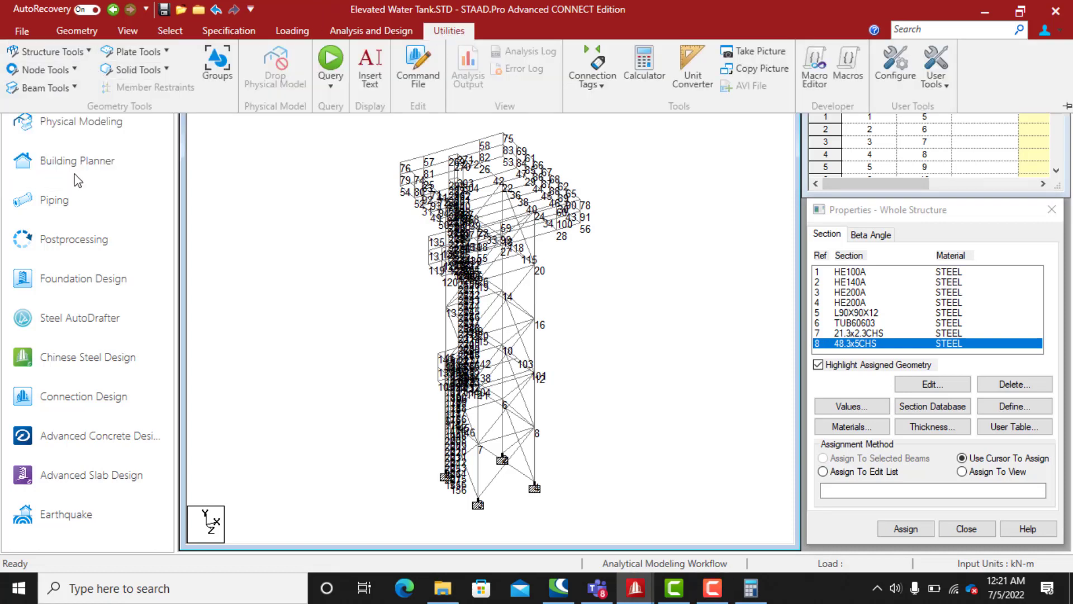
{"action": "left_click", "coordinate": [775, 184]}
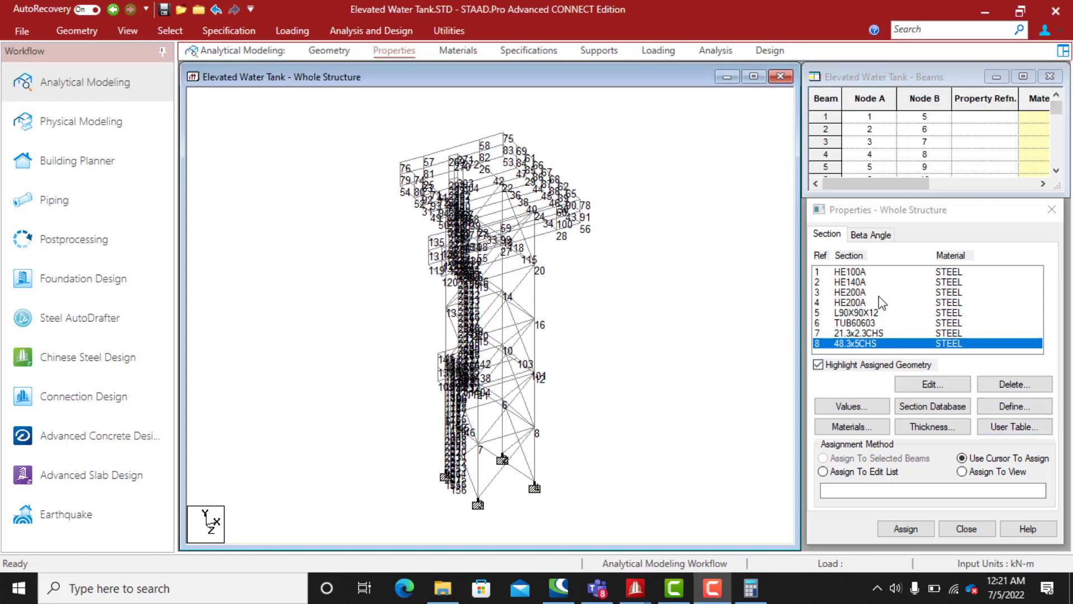
Choose the HE200A section with reference 3 and select all column members of the tower leg from node 4 up to node 24
{"action": "left_click", "coordinate": [843, 295]}
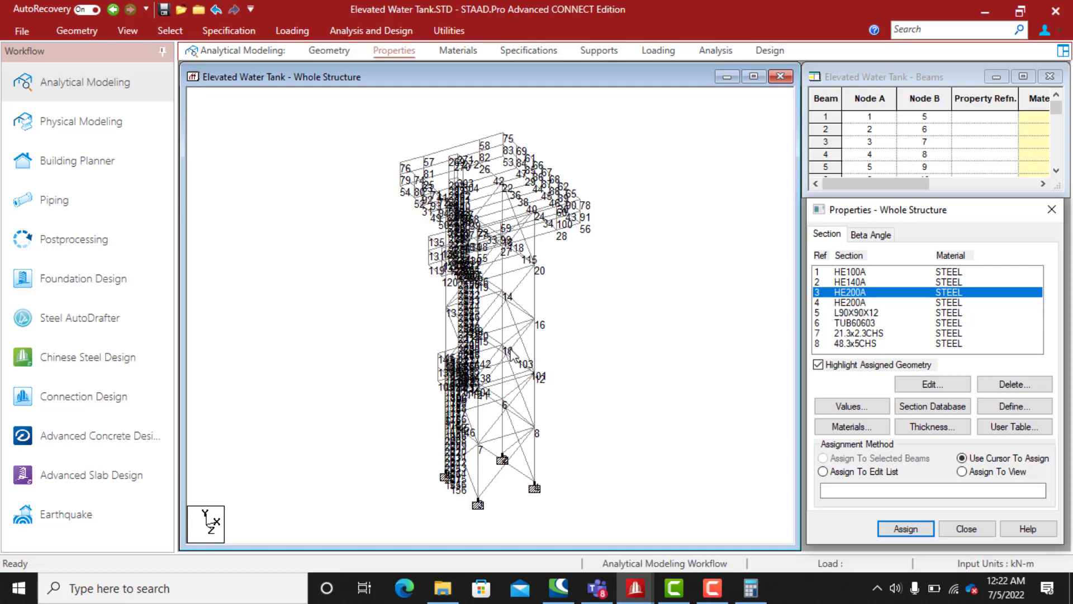
{"action": "left_click", "coordinate": [535, 461]}
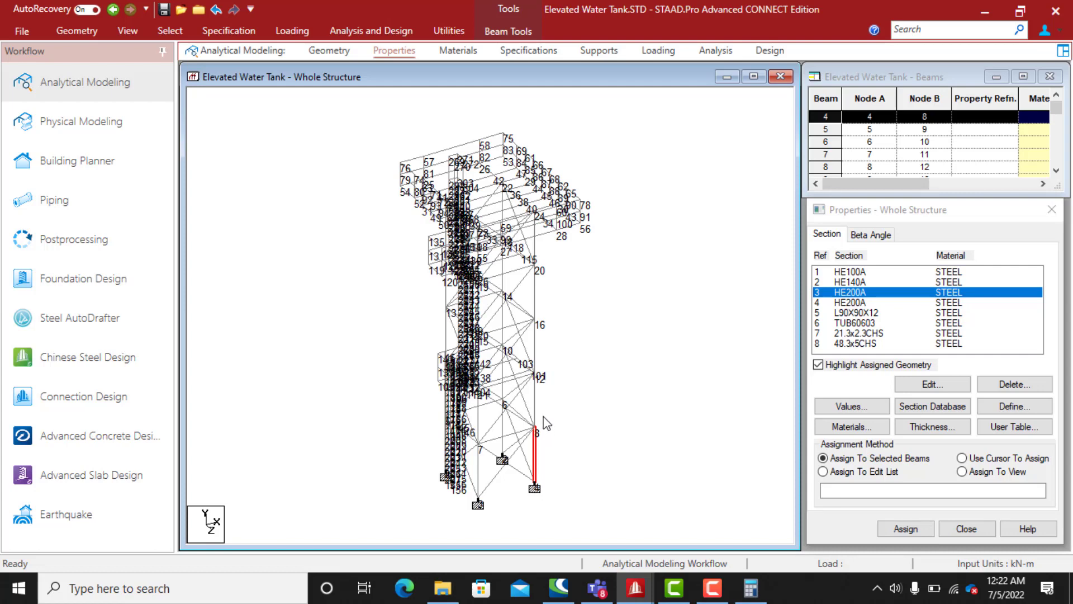
{"action": "left_click", "coordinate": [535, 402], "text": "ctrl"}
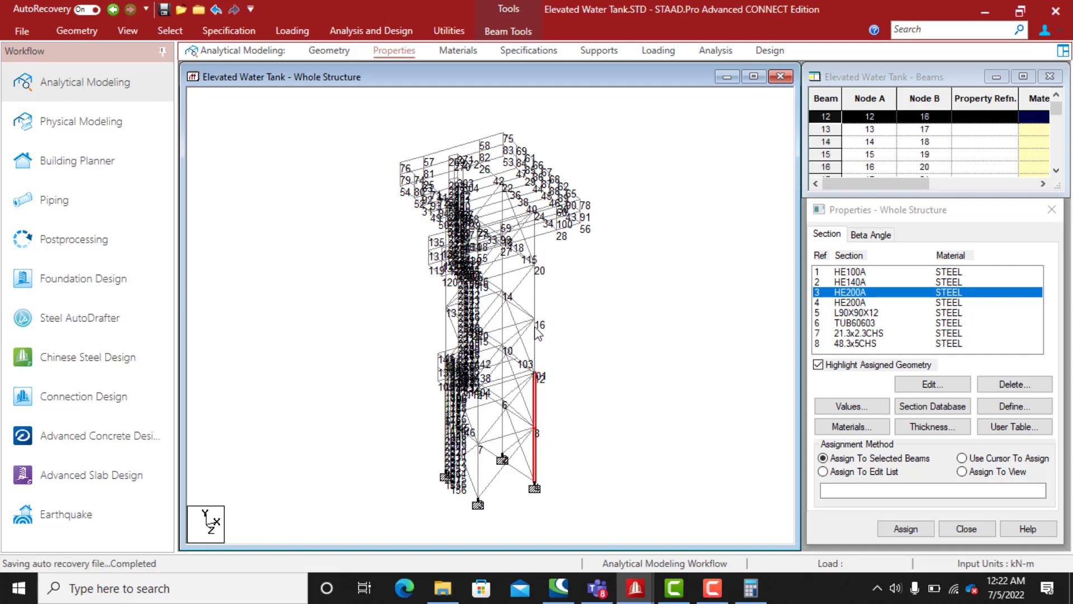
{"action": "left_click", "coordinate": [536, 341], "text": "ctrl"}
{"action": "left_click", "coordinate": [533, 300], "text": "ctrl"}
{"action": "left_click", "coordinate": [537, 252], "text": "ctrl"}
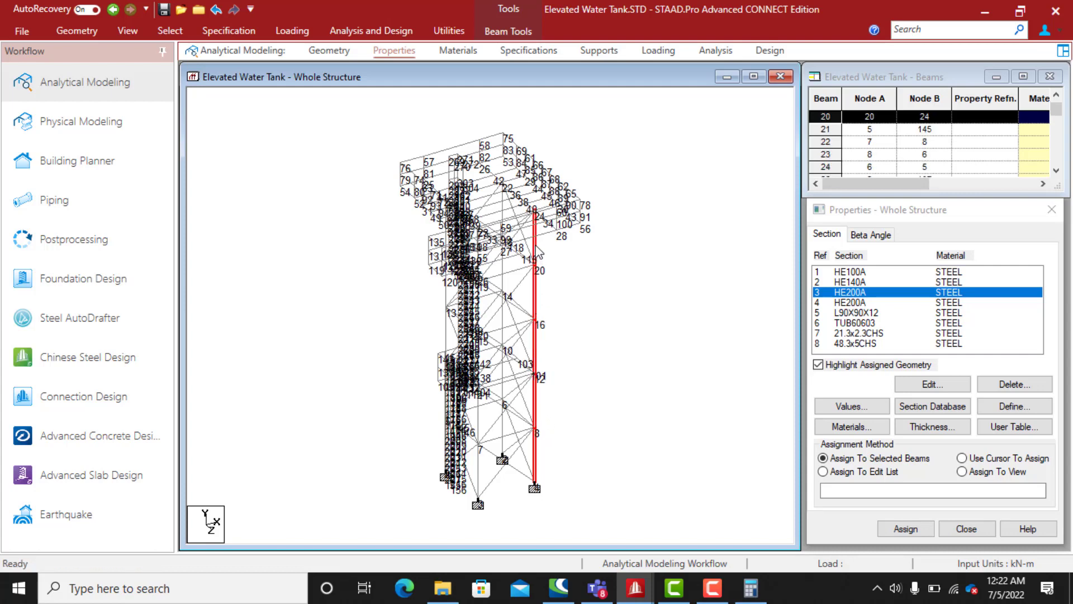
Add all column members of the tower leg from node 2 up to node 22 to the selection, excluding horizontal beams
{"action": "left_click", "coordinate": [503, 427], "text": "ctrl"}
{"action": "left_click", "coordinate": [503, 386], "text": "ctrl"}
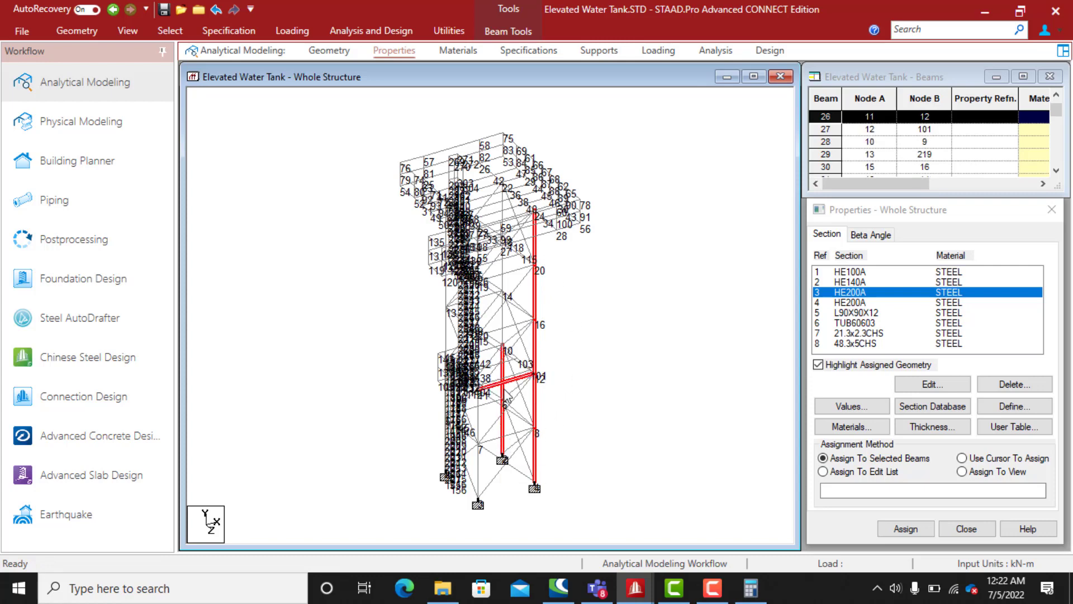
{"action": "left_click", "coordinate": [510, 383], "text": "ctrl"}
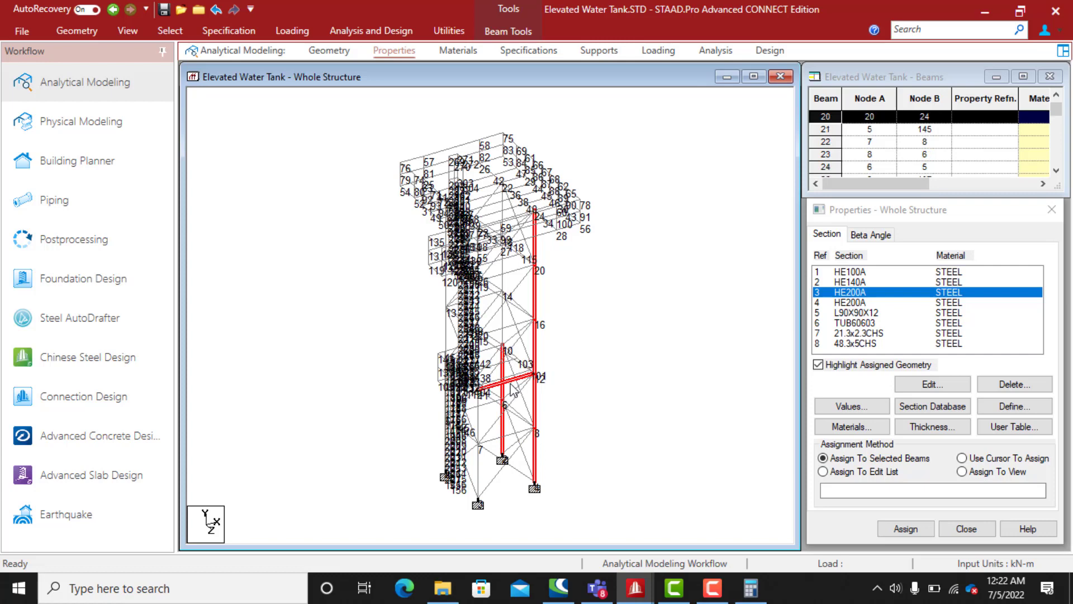
{"action": "left_click", "coordinate": [503, 327], "text": "ctrl"}
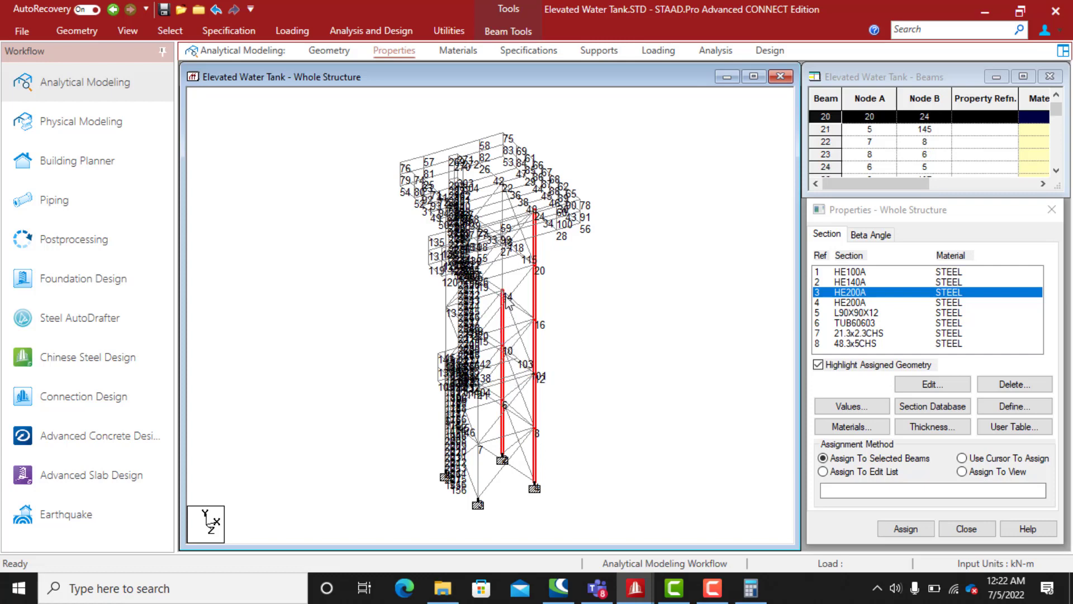
{"action": "left_click", "coordinate": [503, 268], "text": "ctrl"}
{"action": "scroll", "coordinate": [505, 226], "scroll_direction": "up", "scroll_amount": 3}
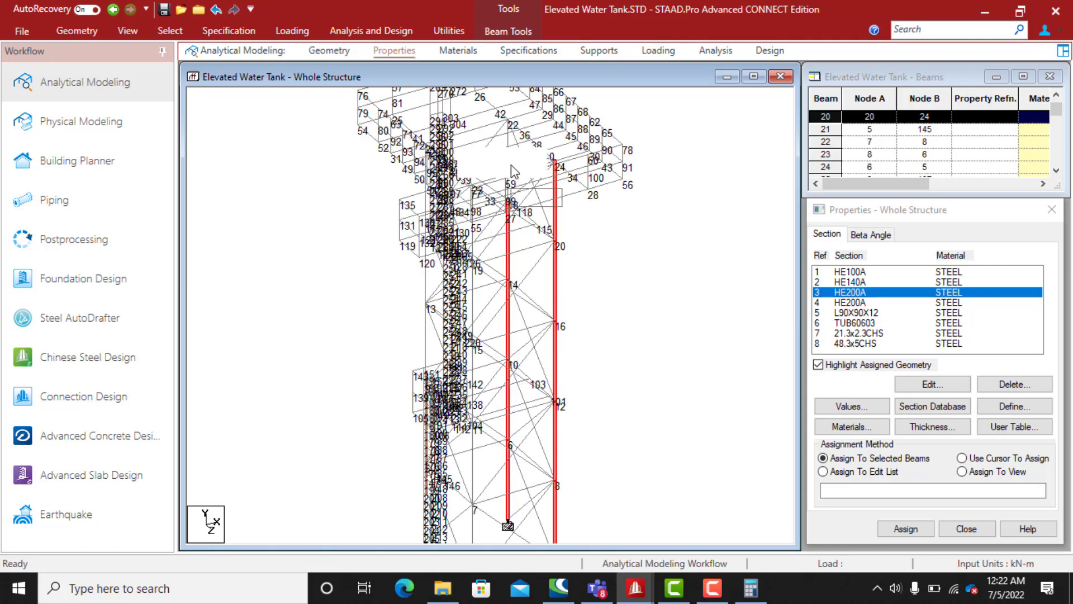
{"action": "left_click", "coordinate": [512, 171], "text": "ctrl"}
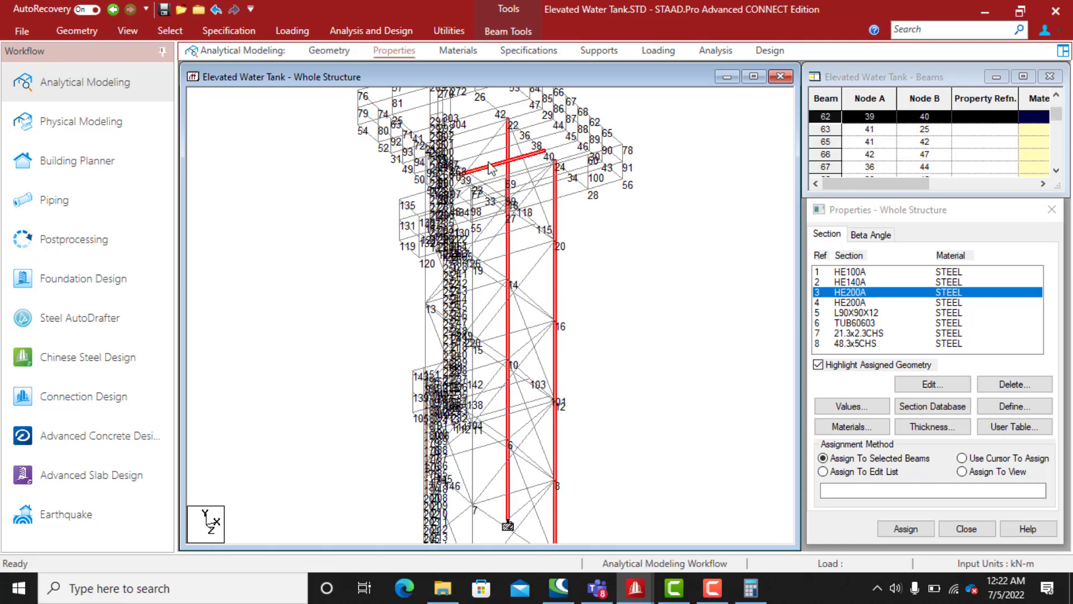
{"action": "left_click", "coordinate": [486, 164], "text": "ctrl"}
{"action": "scroll", "coordinate": [570, 271], "scroll_direction": "down", "scroll_amount": 3}
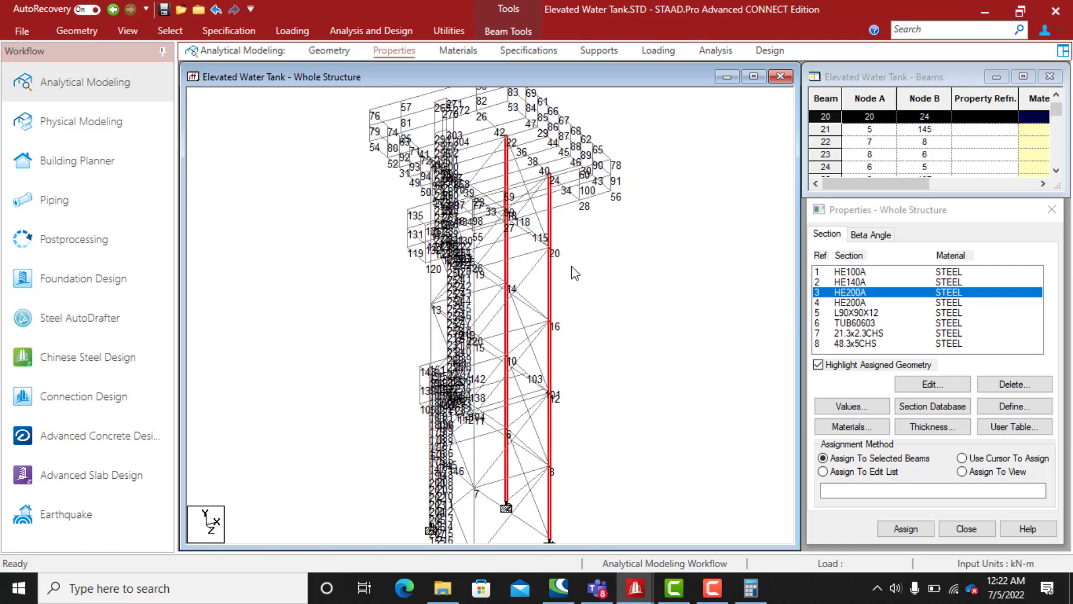
Add all column members of the tower leg from node 3 up to node 23 to the selection
{"action": "left_click", "coordinate": [479, 475], "text": "ctrl"}
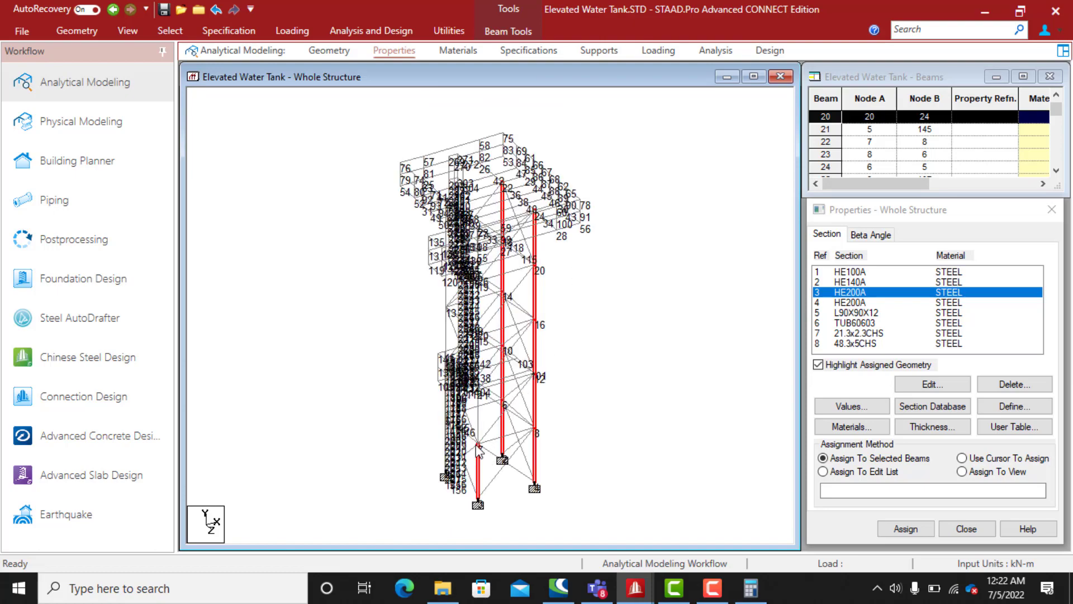
{"action": "left_click", "coordinate": [479, 428], "text": "ctrl"}
{"action": "scroll", "coordinate": [485, 393], "scroll_direction": "up", "scroll_amount": 3}
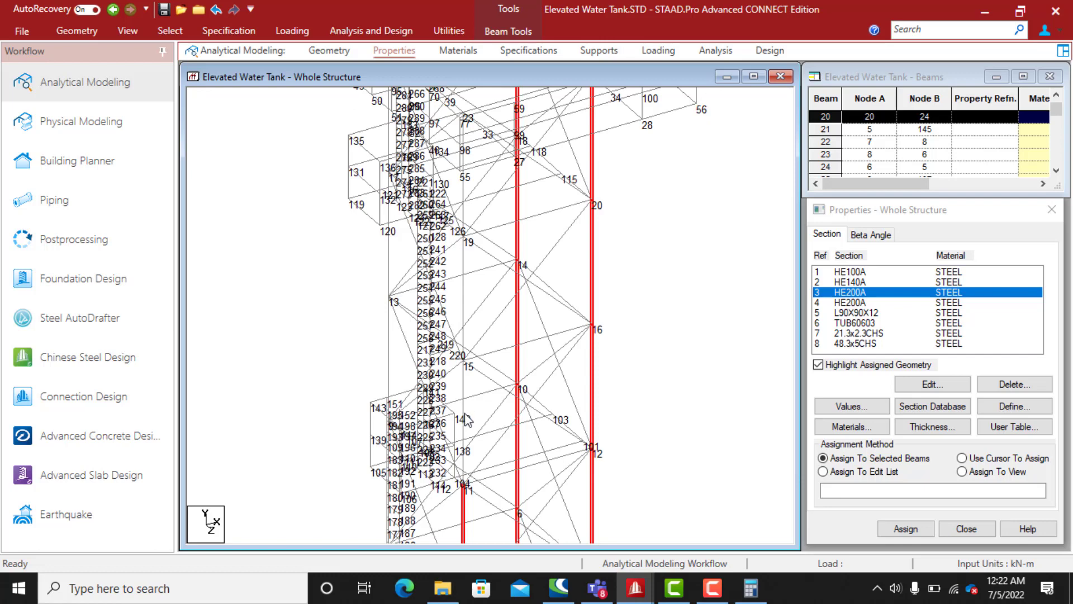
{"action": "left_click", "coordinate": [466, 420], "text": "ctrl"}
{"action": "left_click", "coordinate": [466, 305], "text": "ctrl"}
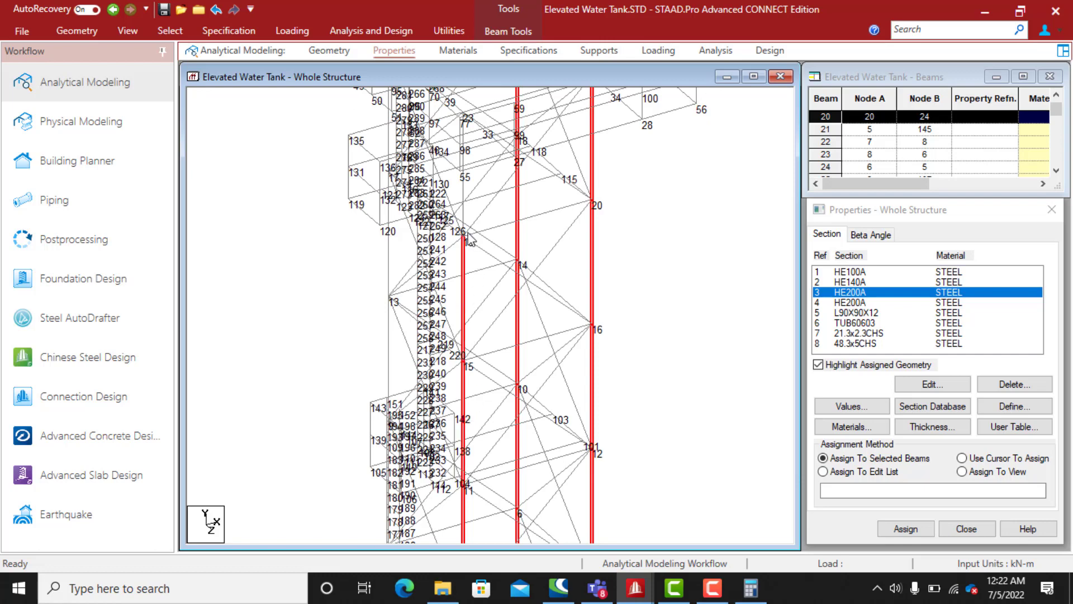
{"action": "left_click", "coordinate": [465, 223], "text": "ctrl"}
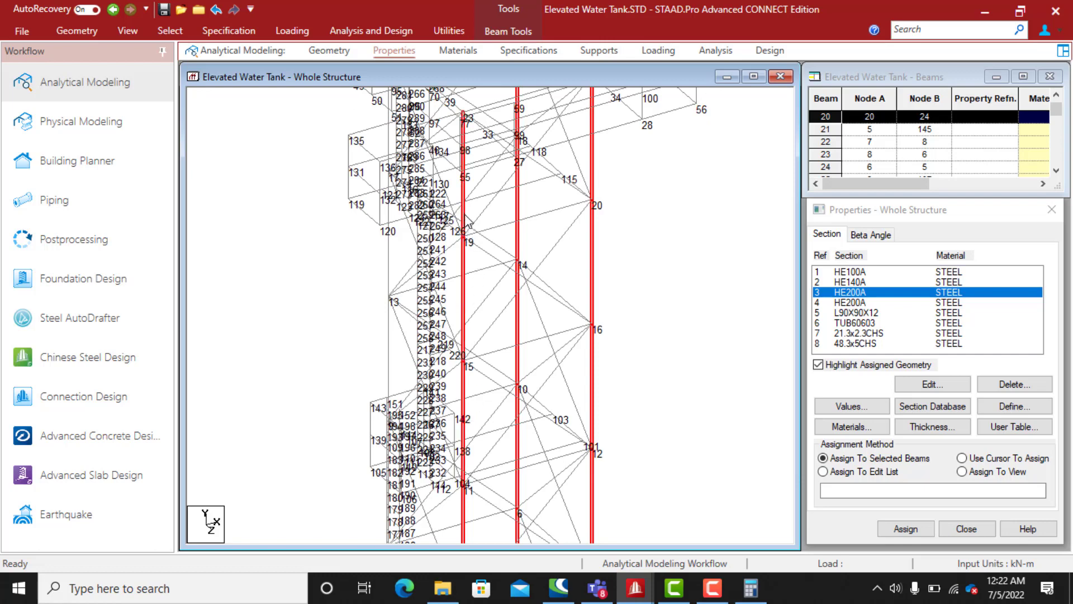
Add the upper column members of the fourth tower leg, from node 9 up to node 21, to the selection
{"action": "left_click", "coordinate": [388, 263], "text": "ctrl"}
{"action": "scroll", "coordinate": [626, 404], "scroll_direction": "down", "scroll_amount": 1}
{"action": "scroll", "coordinate": [651, 407], "scroll_direction": "down", "scroll_amount": 4}
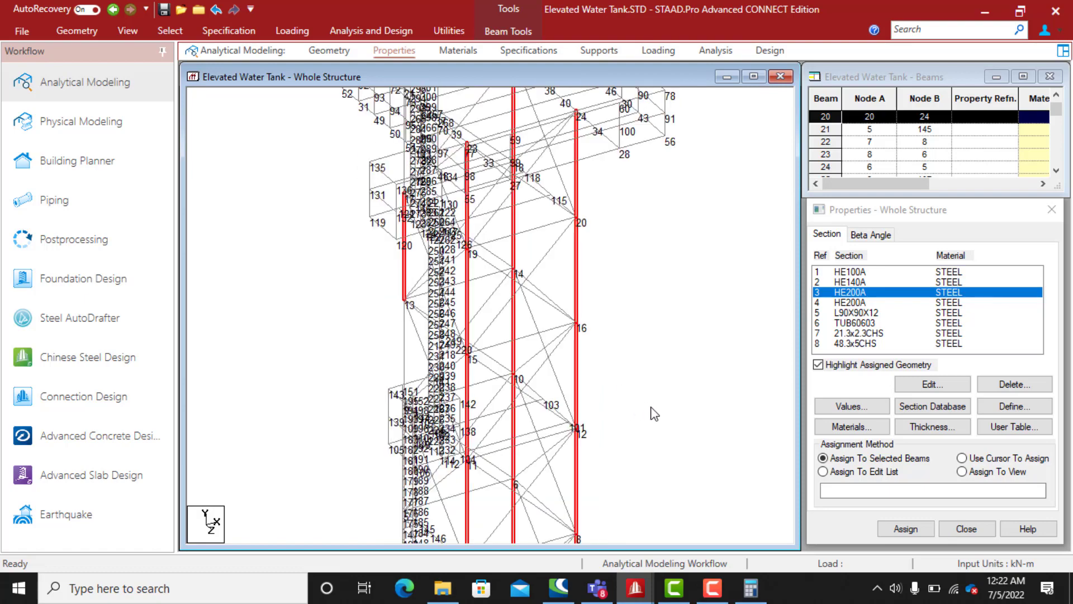
{"action": "scroll", "coordinate": [425, 207], "scroll_direction": "up", "scroll_amount": 1}
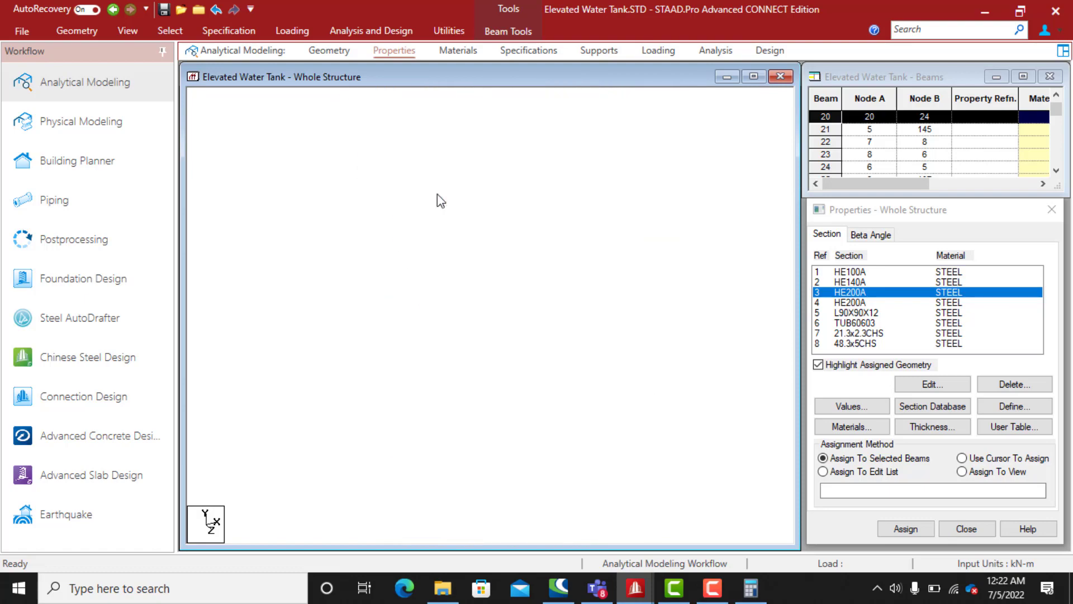
{"action": "left_click", "coordinate": [401, 167], "text": "ctrl"}
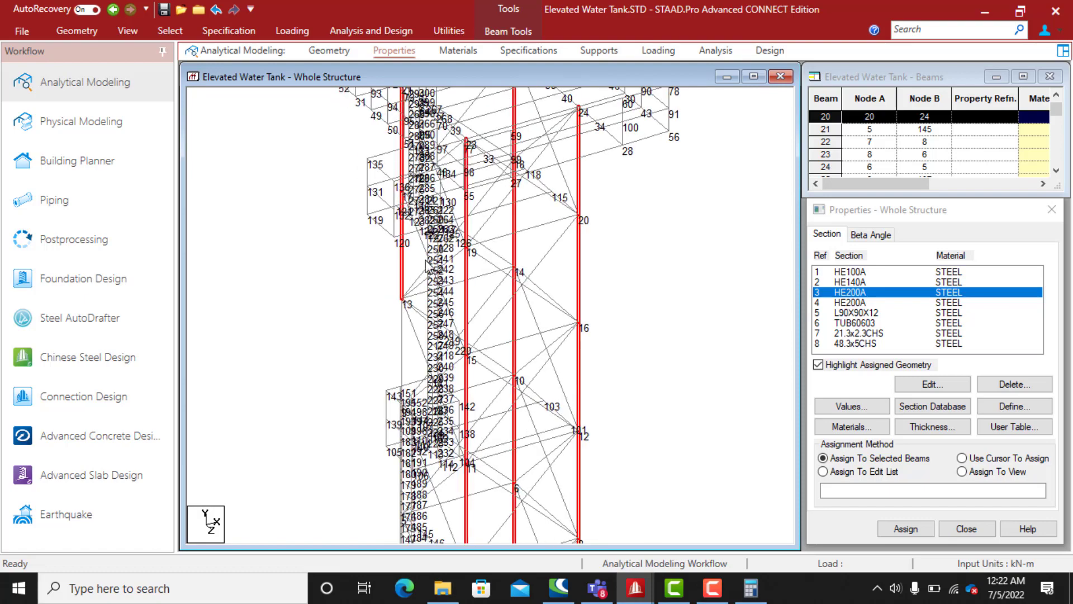
{"action": "left_click", "coordinate": [402, 366], "text": "ctrl"}
{"action": "scroll", "coordinate": [552, 259], "scroll_direction": "down", "scroll_amount": 2}
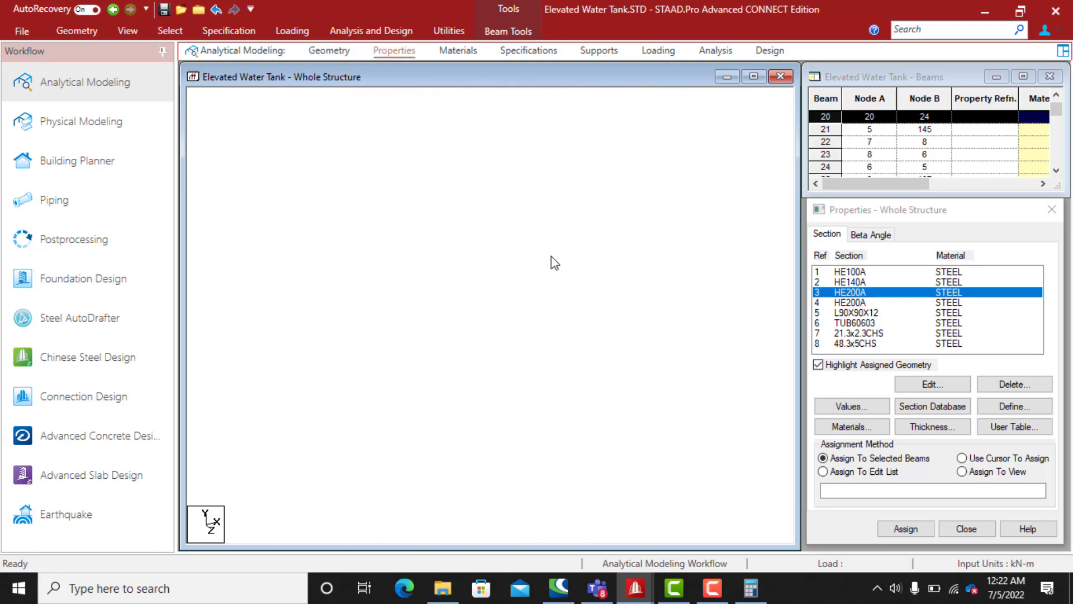
{"action": "scroll", "coordinate": [491, 380], "scroll_direction": "up", "scroll_amount": 2}
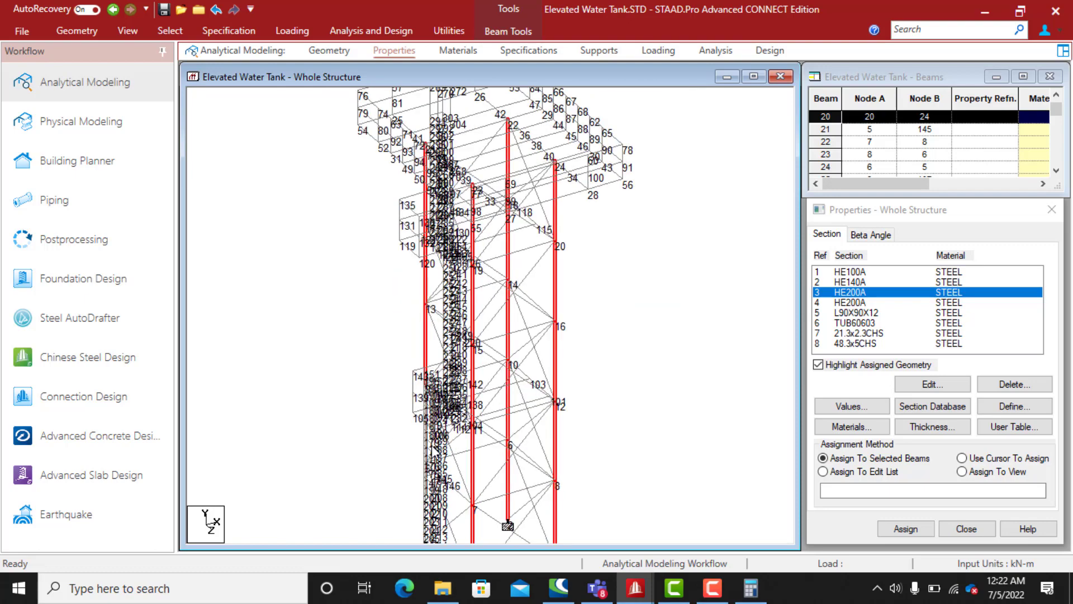
Add the two lowest column members of the fourth leg, between nodes 1 and 9, without the adjacent ladder members
{"action": "scroll", "coordinate": [505, 300], "scroll_direction": "up", "scroll_amount": 2}
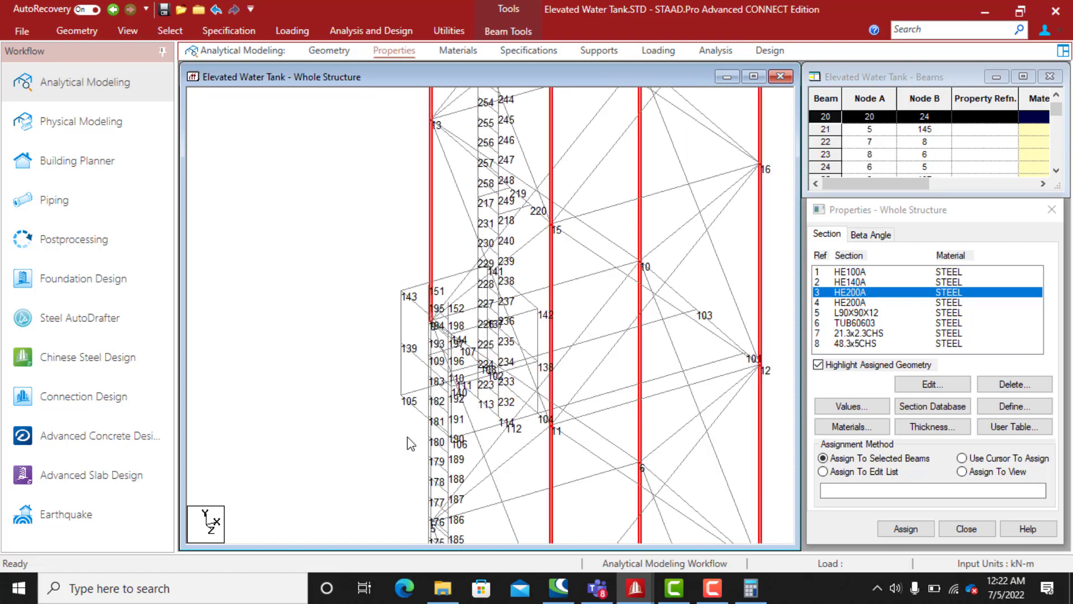
{"action": "scroll", "coordinate": [455, 390], "scroll_direction": "up", "scroll_amount": 2}
{"action": "scroll", "coordinate": [482, 285], "scroll_direction": "up", "scroll_amount": 1}
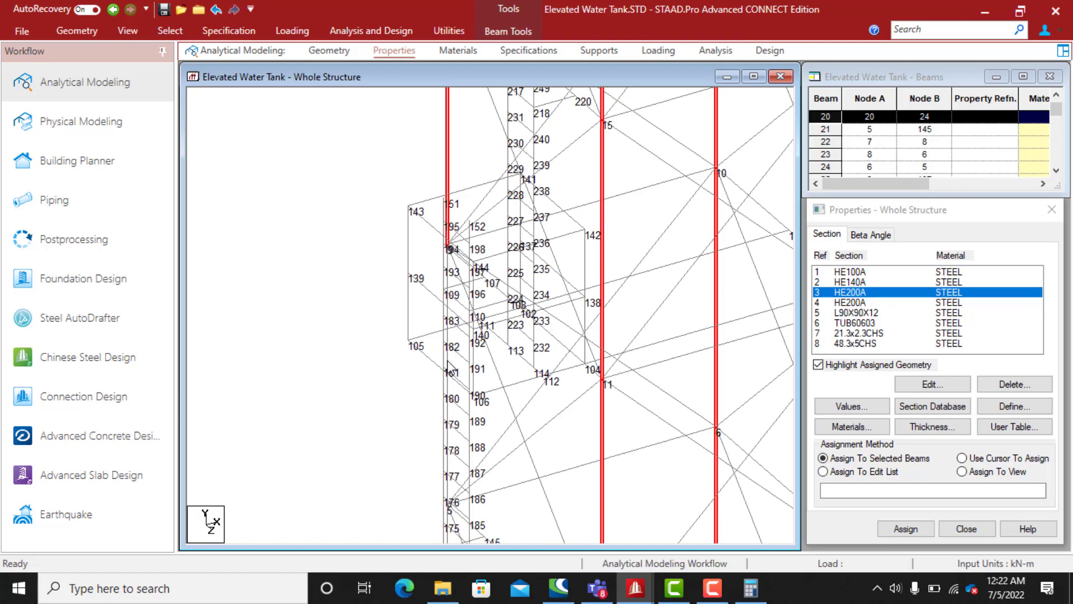
{"action": "scroll", "coordinate": [532, 315], "scroll_direction": "down", "scroll_amount": 2}
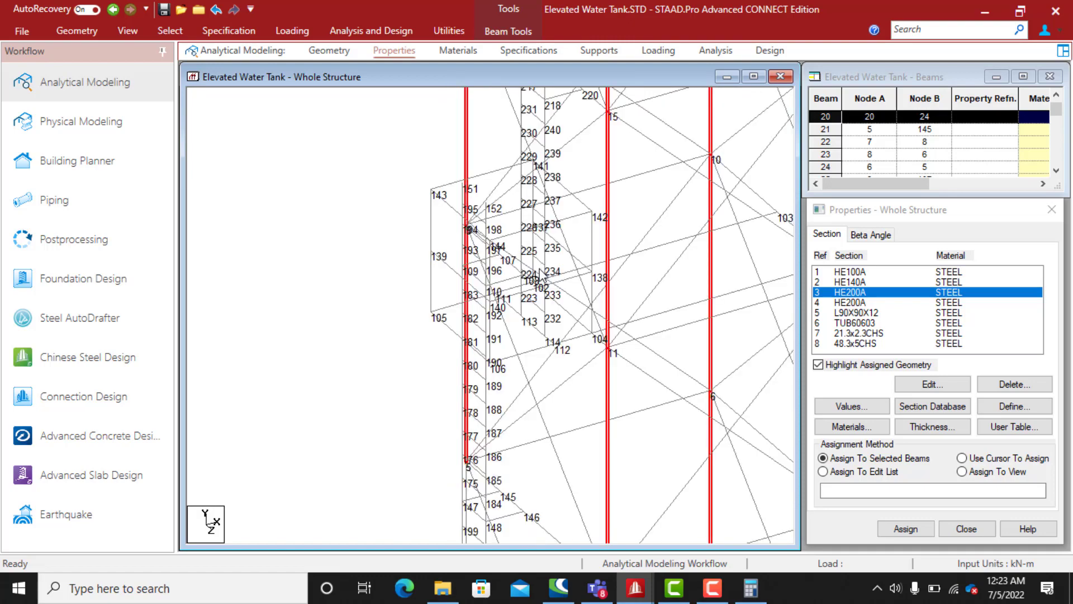
{"action": "scroll", "coordinate": [528, 336], "scroll_direction": "up", "scroll_amount": 2}
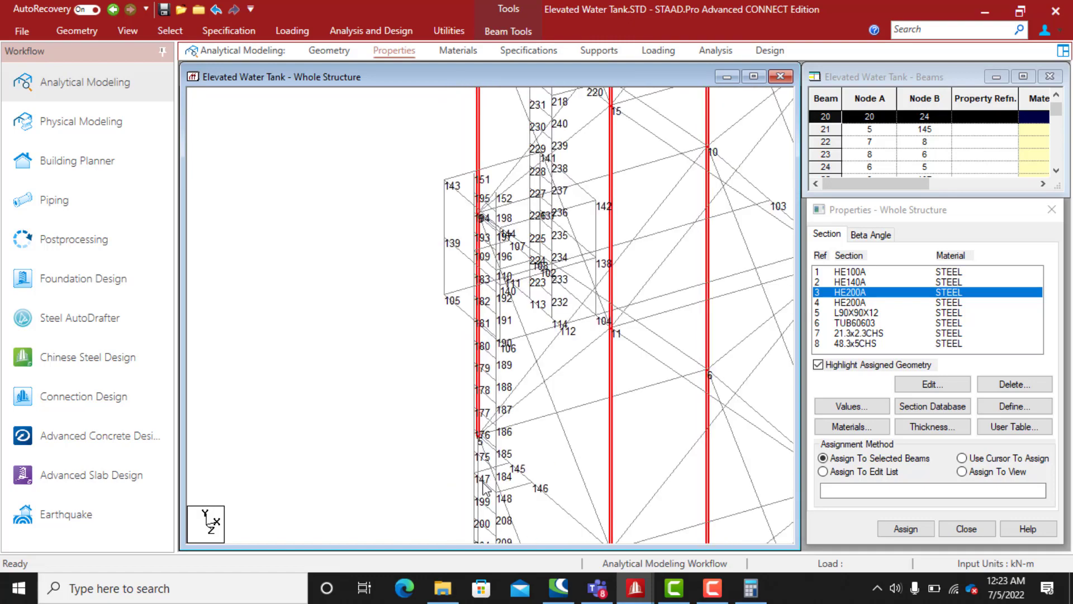
{"action": "left_click", "coordinate": [476, 489]}
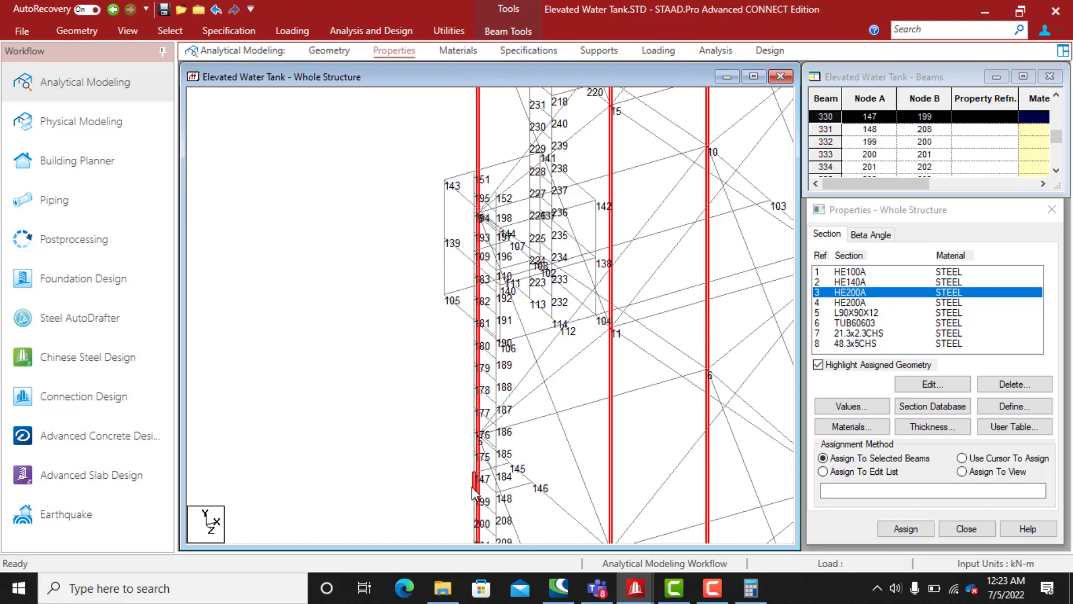
{"action": "left_click", "coordinate": [437, 472]}
{"action": "scroll", "coordinate": [364, 305], "scroll_direction": "down", "scroll_amount": 3}
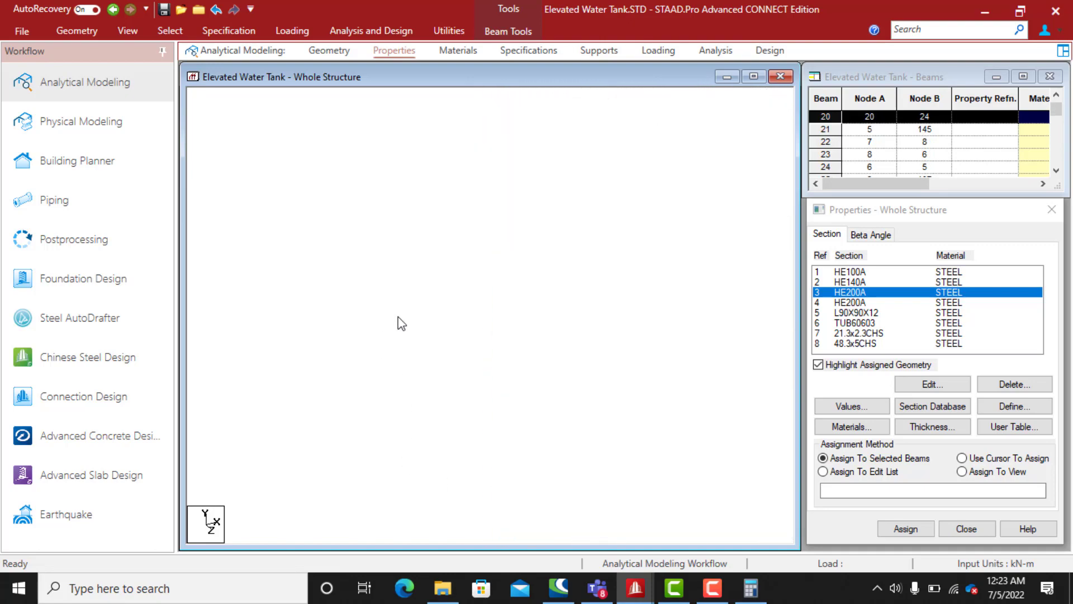
{"action": "middle_click_drag", "start_coordinate": [511, 268], "coordinate": [371, 353]}
{"action": "scroll", "coordinate": [370, 354], "scroll_direction": "down", "scroll_amount": 4}
{"action": "middle_click_drag", "start_coordinate": [484, 261], "coordinate": [463, 430]}
{"action": "scroll", "coordinate": [530, 400], "scroll_direction": "down", "scroll_amount": 1}
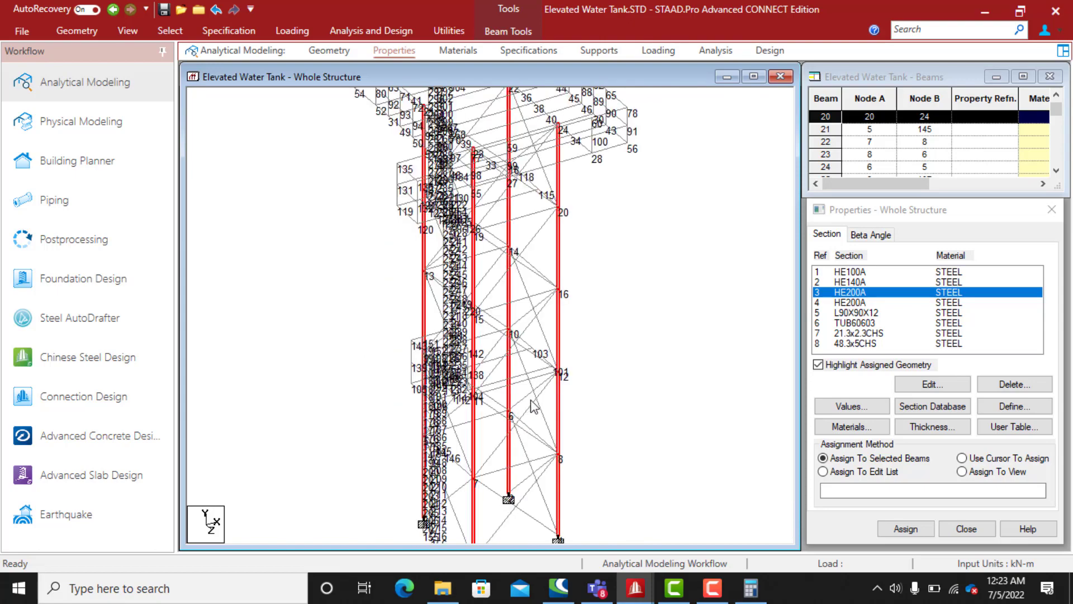
{"action": "scroll", "coordinate": [534, 407], "scroll_direction": "down", "scroll_amount": 1}
{"action": "scroll", "coordinate": [590, 371], "scroll_direction": "down", "scroll_amount": 1}
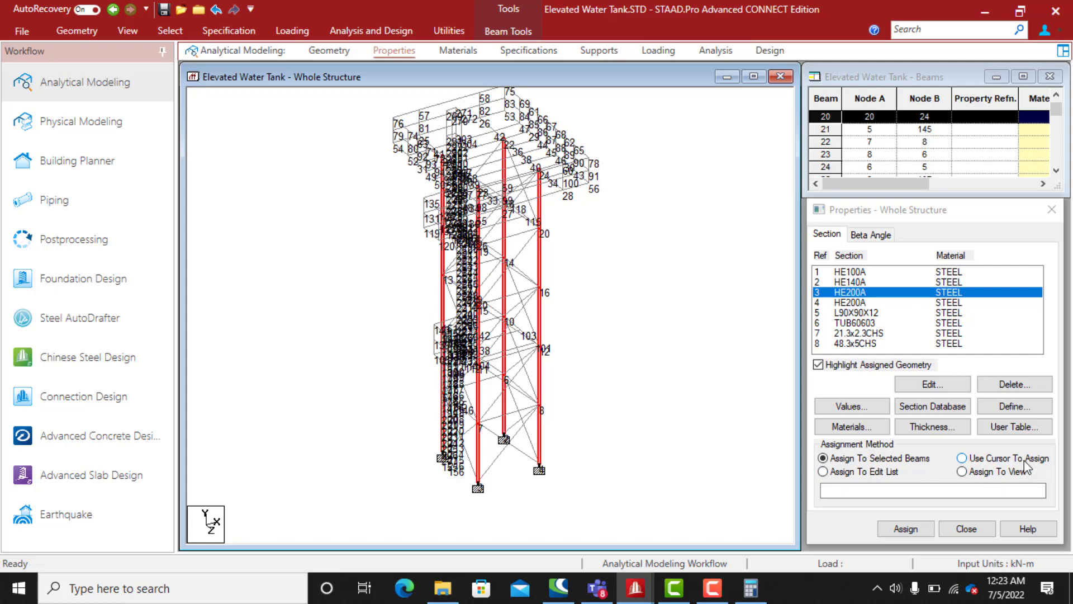
Assign the HE200A section with reference 3 to the selected column members using the Assign To Selected Beams method
{"action": "left_click", "coordinate": [962, 459]}
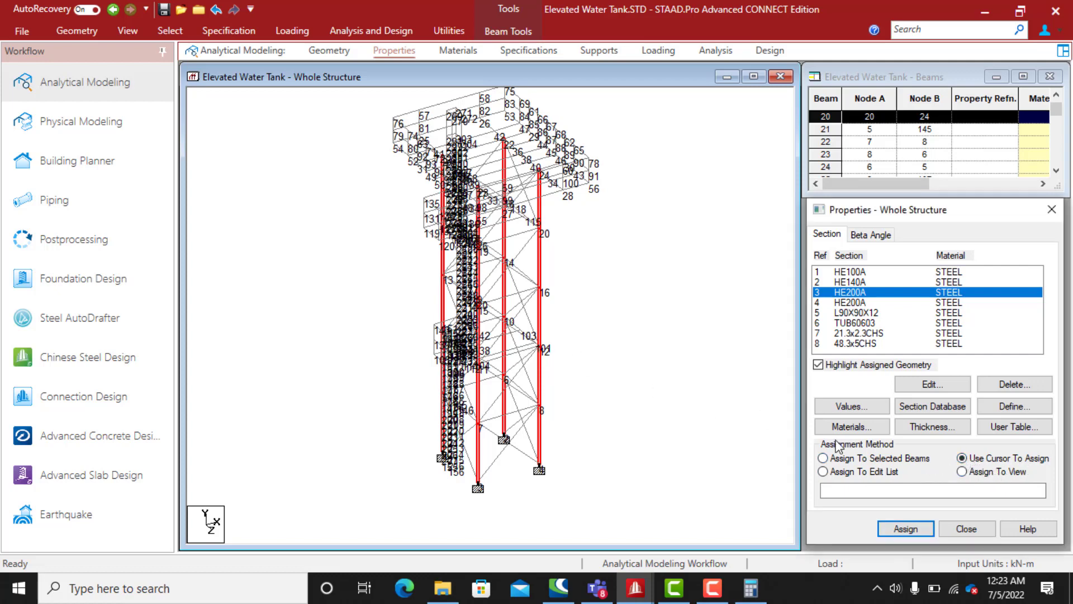
{"action": "left_click", "coordinate": [962, 472]}
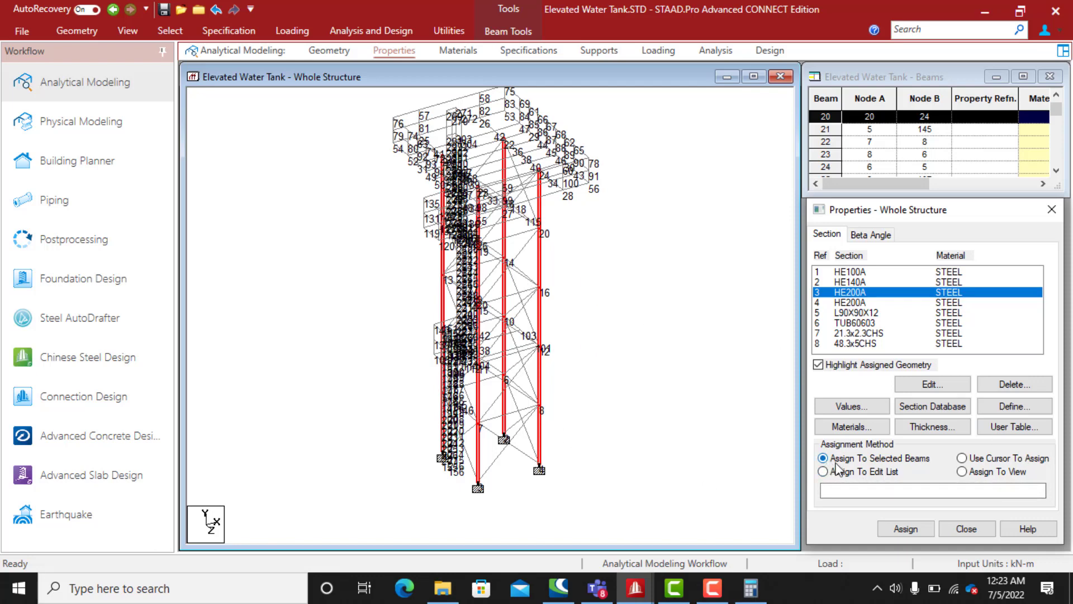
{"action": "left_click", "coordinate": [906, 530]}
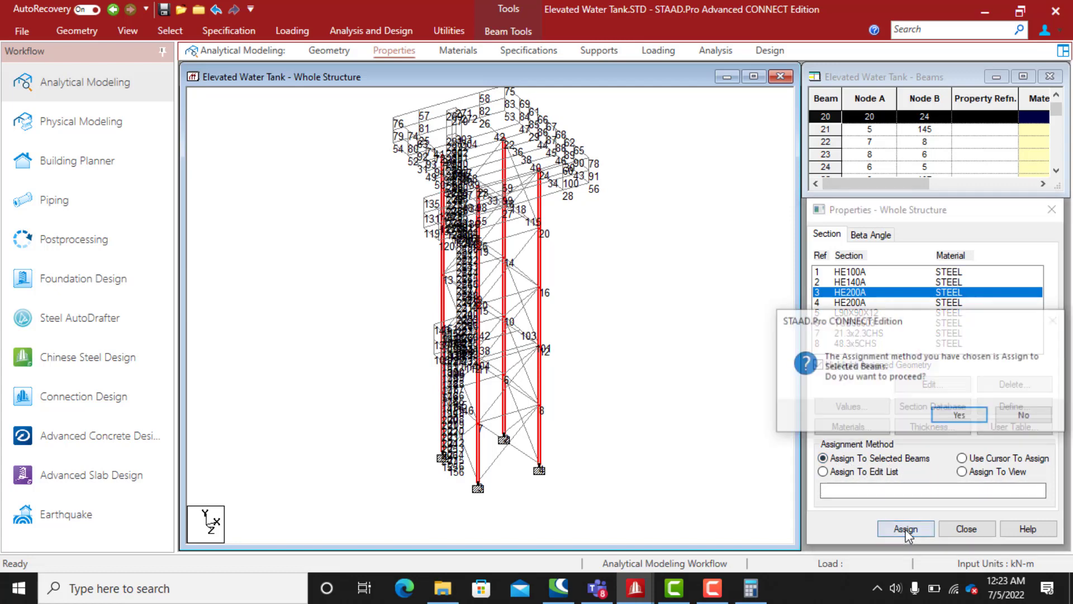
{"action": "left_click", "coordinate": [960, 416]}
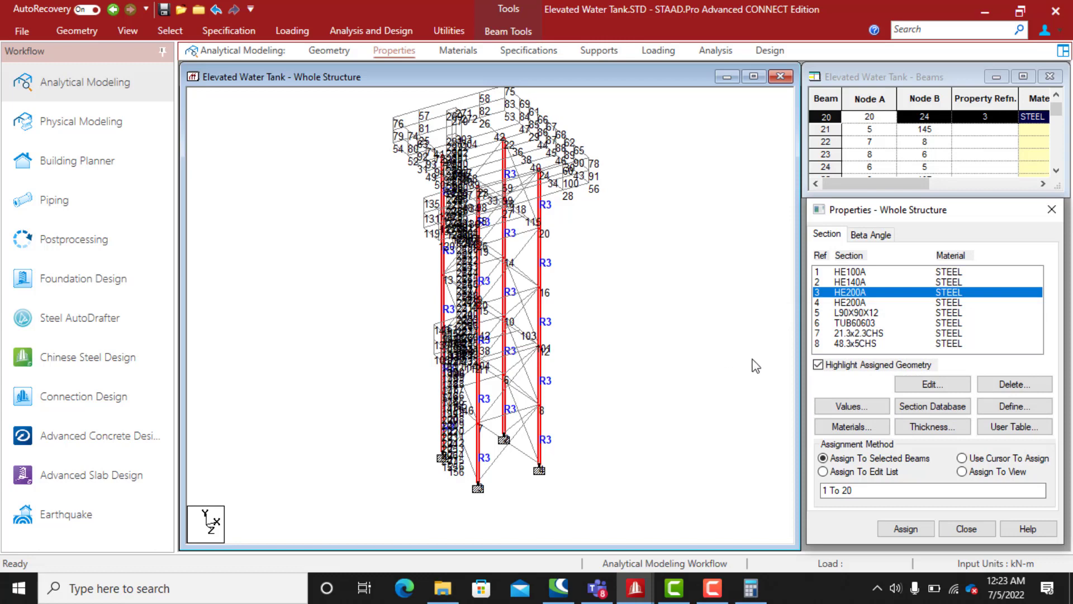
Choose the HE200A section with reference 4 and select the members at tank floor level in the front view
{"action": "left_click", "coordinate": [853, 302]}
{"action": "middle_click_drag", "start_coordinate": [573, 237], "coordinate": [584, 339]}
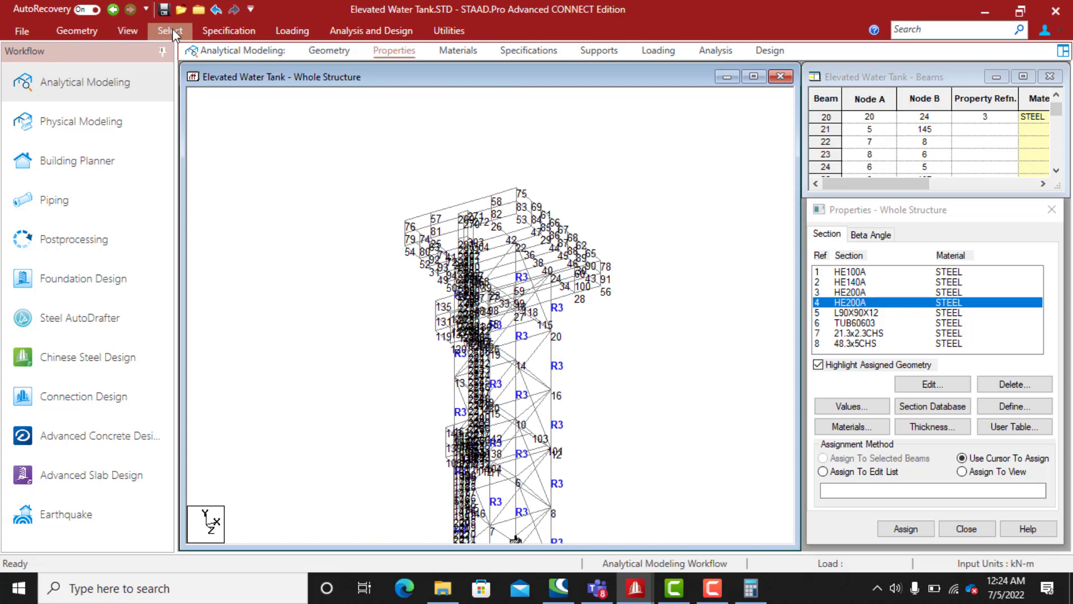
{"action": "left_click", "coordinate": [137, 31]}
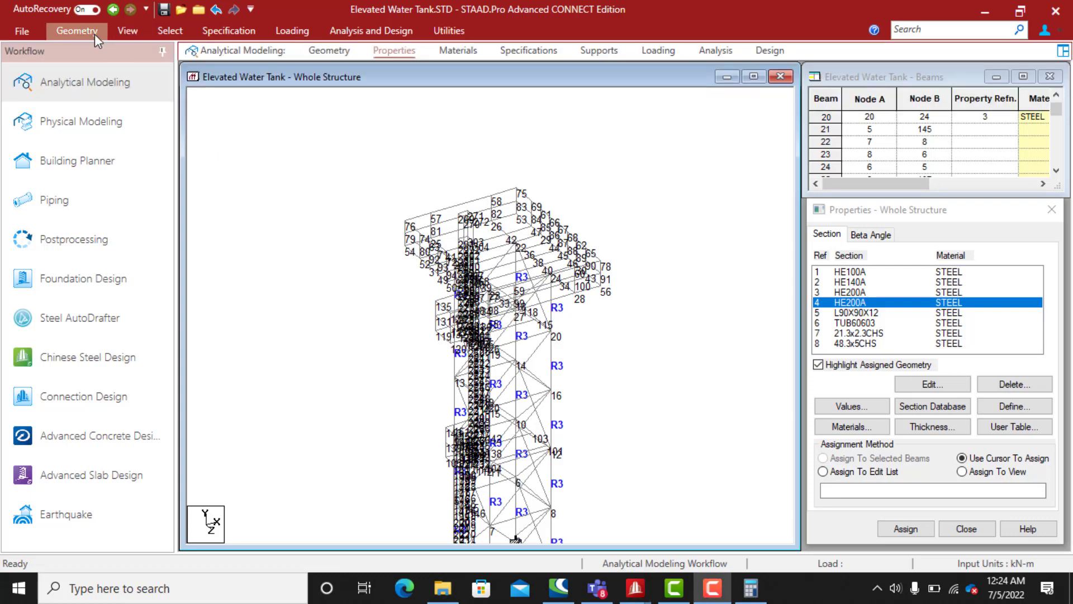
{"action": "left_click", "coordinate": [121, 31]}
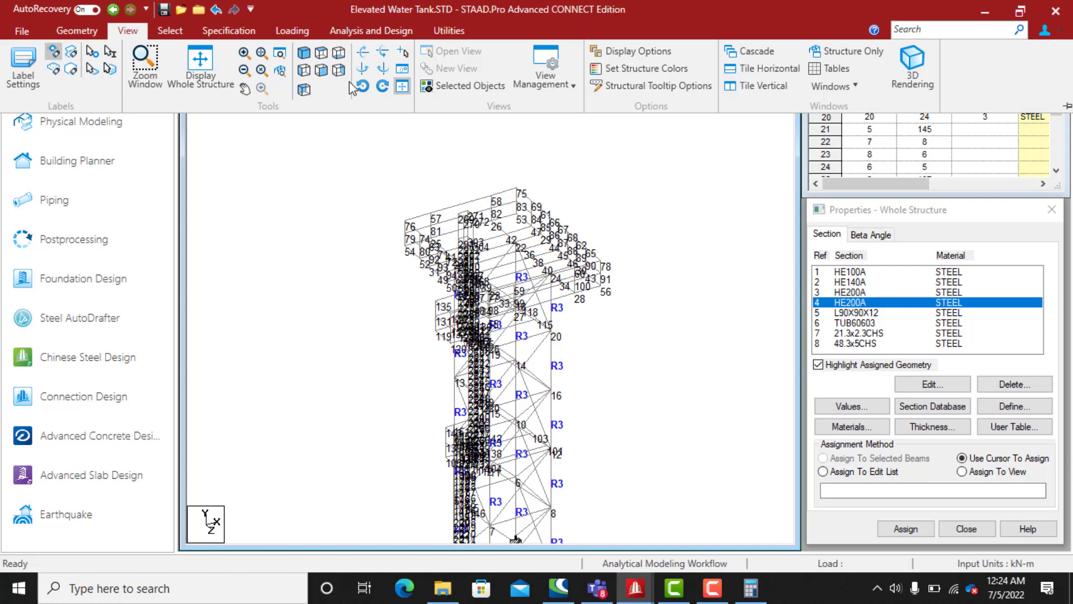
{"action": "left_click", "coordinate": [323, 71]}
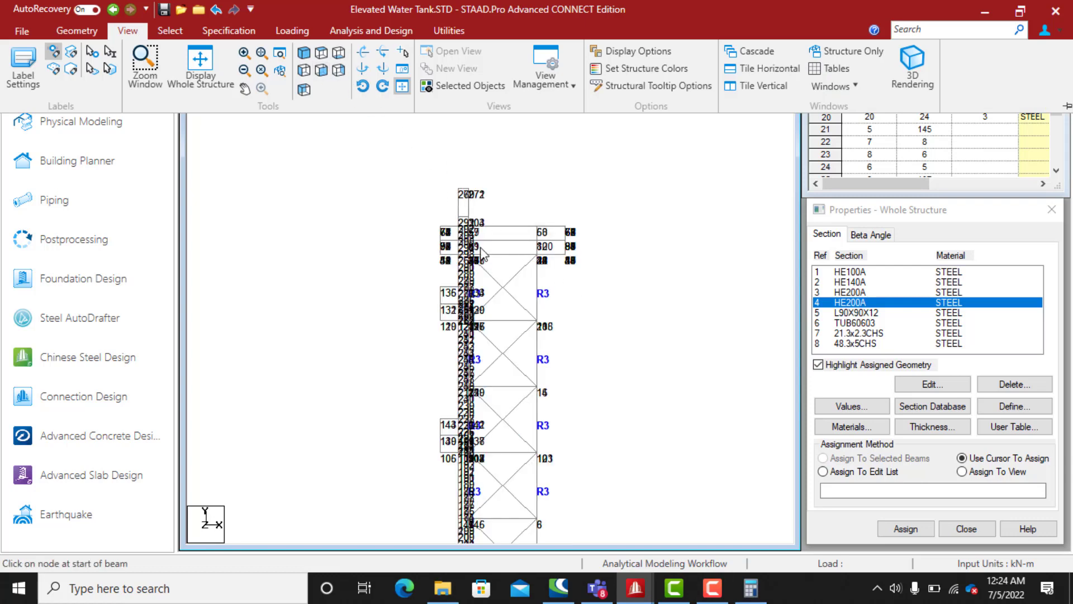
{"action": "left_click", "coordinate": [577, 262]}
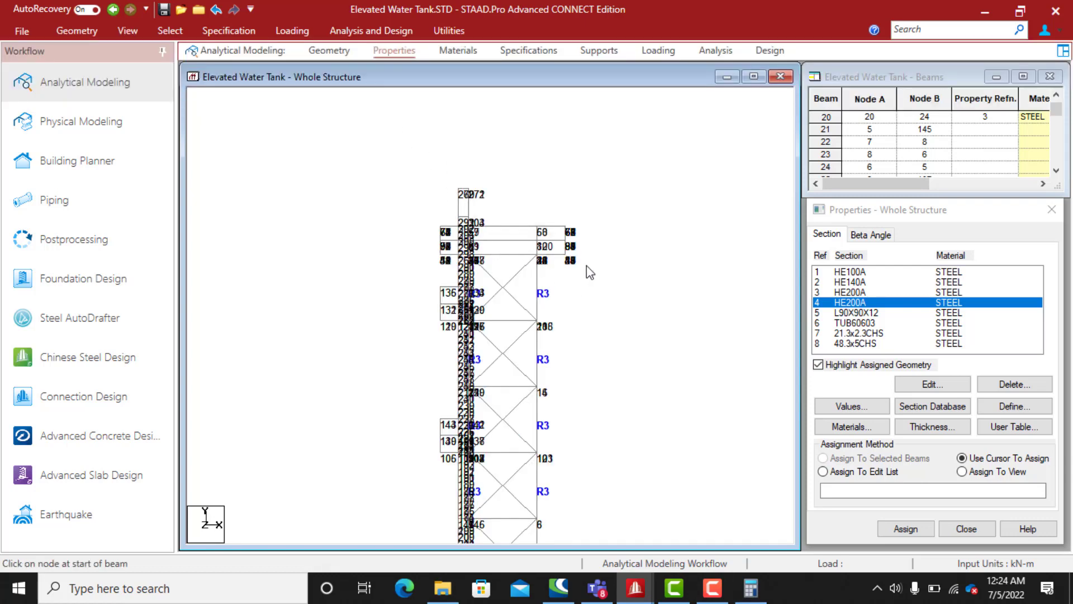
{"action": "left_click_drag", "start_coordinate": [589, 265], "coordinate": [432, 249]}
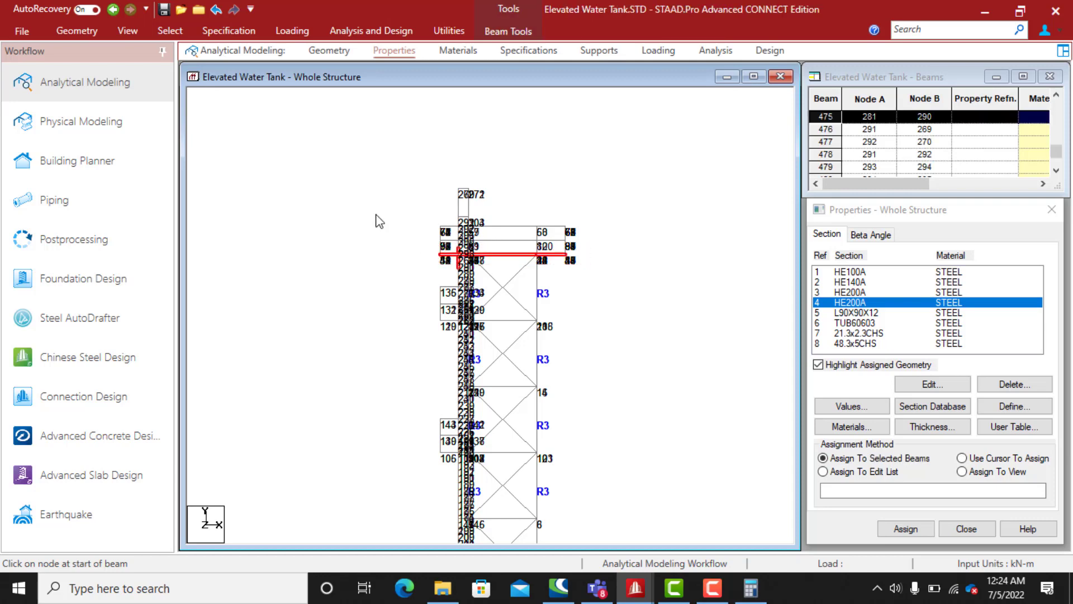
Switch to the plan view and display only the selected tank floor members
{"action": "left_click", "coordinate": [125, 31]}
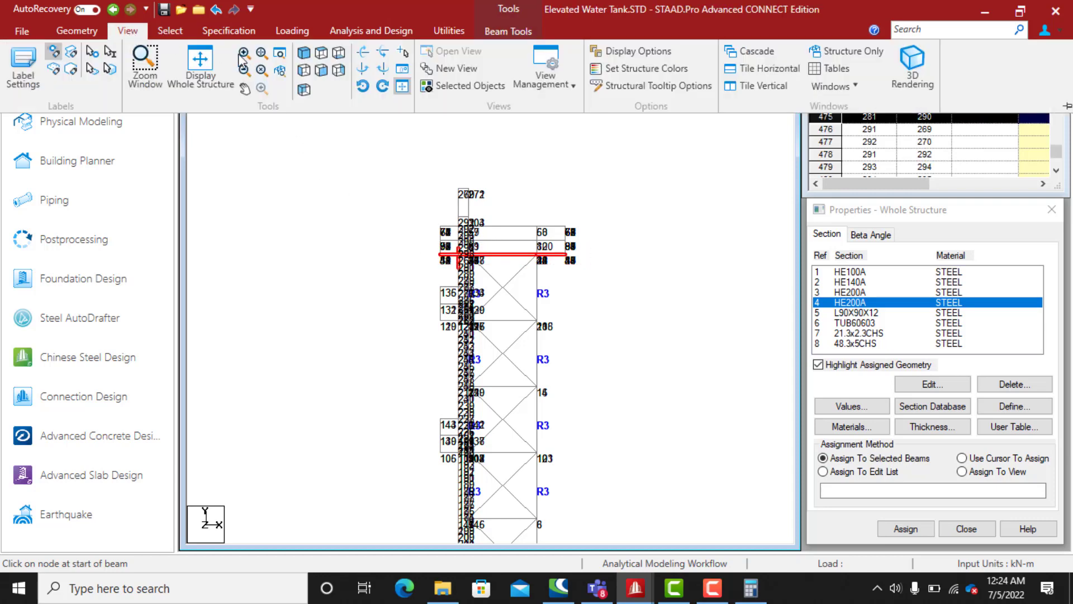
{"action": "left_click", "coordinate": [320, 70]}
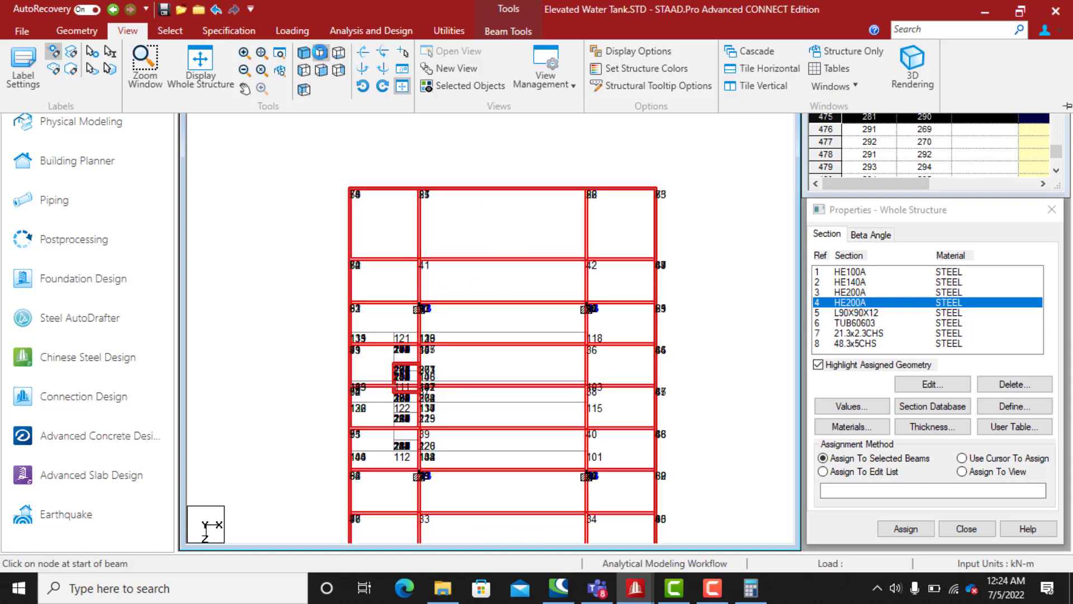
{"action": "left_click", "coordinate": [478, 89]}
{"action": "left_click", "coordinate": [501, 108]}
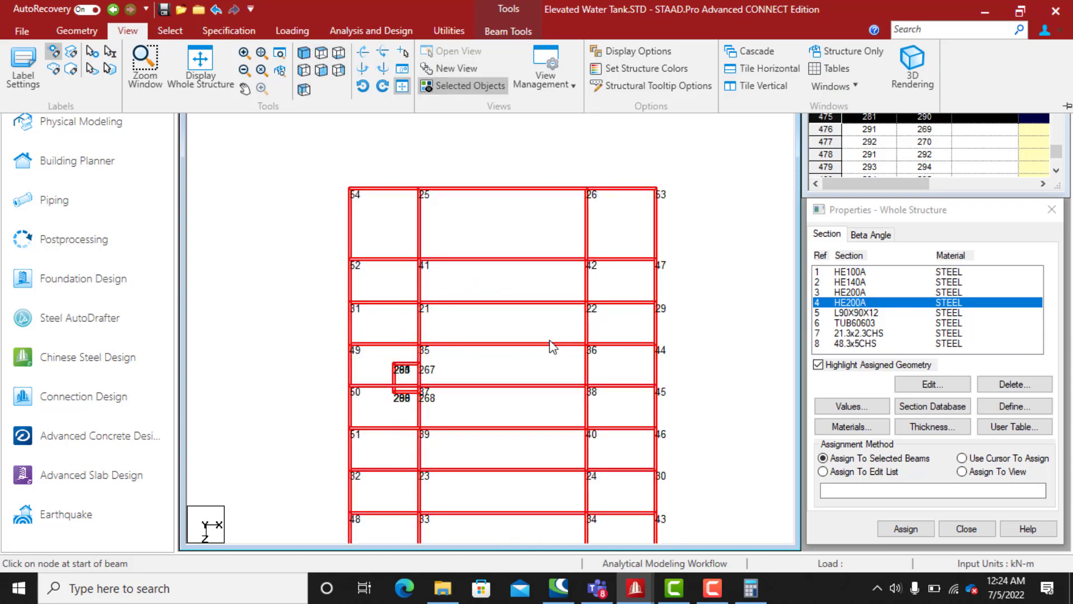
{"action": "left_click", "coordinate": [518, 357]}
{"action": "scroll", "coordinate": [522, 347], "scroll_direction": "down", "scroll_amount": 5}
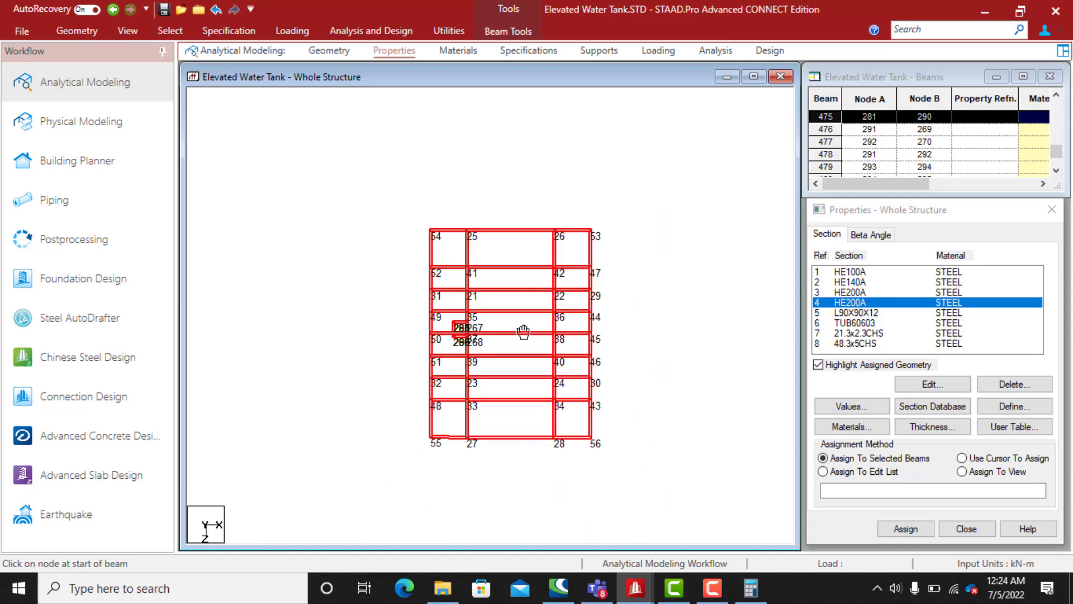
Select the floor beam segments between nodes 25 and 27, except around the ladder opening, without any cross beams
{"action": "left_click", "coordinate": [468, 255]}
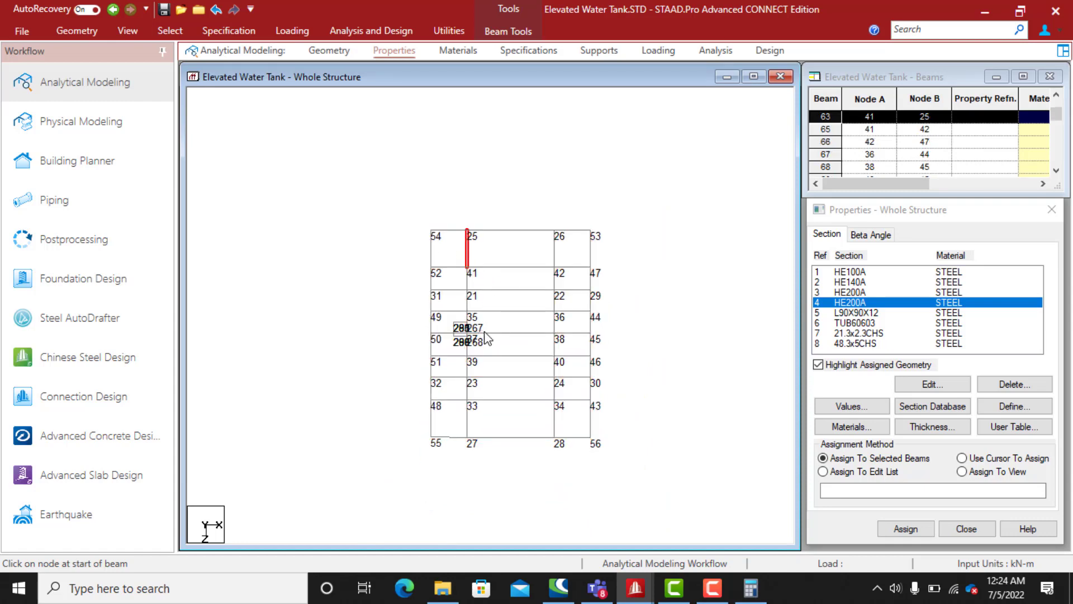
{"action": "left_click", "coordinate": [464, 288], "text": "ctrl"}
{"action": "left_click", "coordinate": [470, 305], "text": "ctrl"}
{"action": "left_click", "coordinate": [467, 394], "text": "ctrl"}
{"action": "left_click", "coordinate": [467, 421], "text": "ctrl"}
{"action": "left_click", "coordinate": [467, 372], "text": "ctrl"}
{"action": "left_click", "coordinate": [468, 355], "text": "ctrl"}
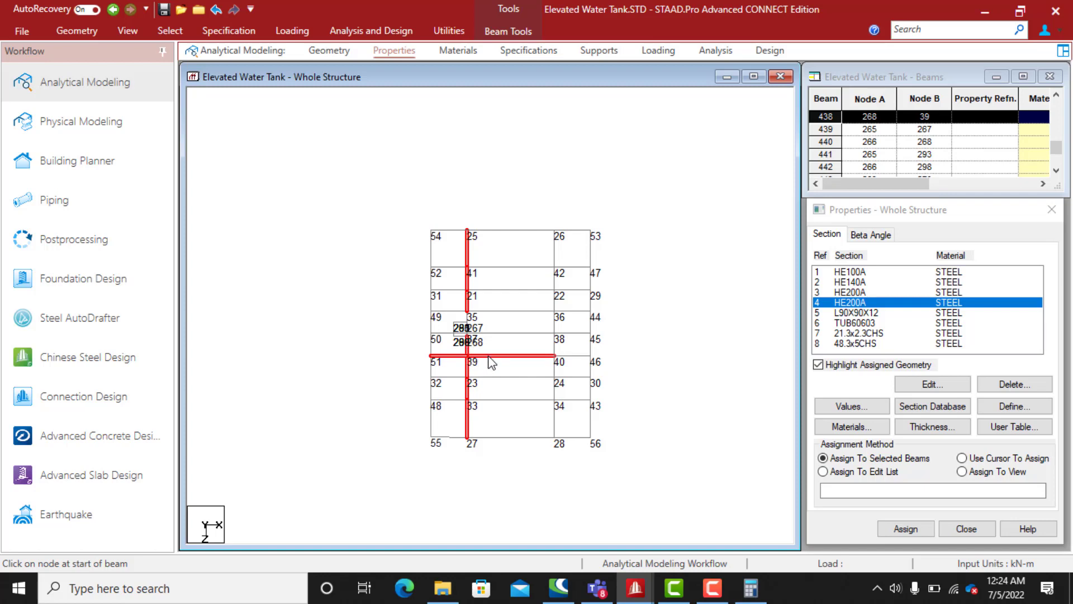
{"action": "left_click", "coordinate": [489, 356], "text": "ctrl"}
{"action": "left_click", "coordinate": [458, 356], "text": "ctrl"}
Add the remaining short beam segments between nodes 35 and 268 beside the ladder opening to the selection
{"action": "scroll", "coordinate": [462, 324], "scroll_direction": "up", "scroll_amount": 3}
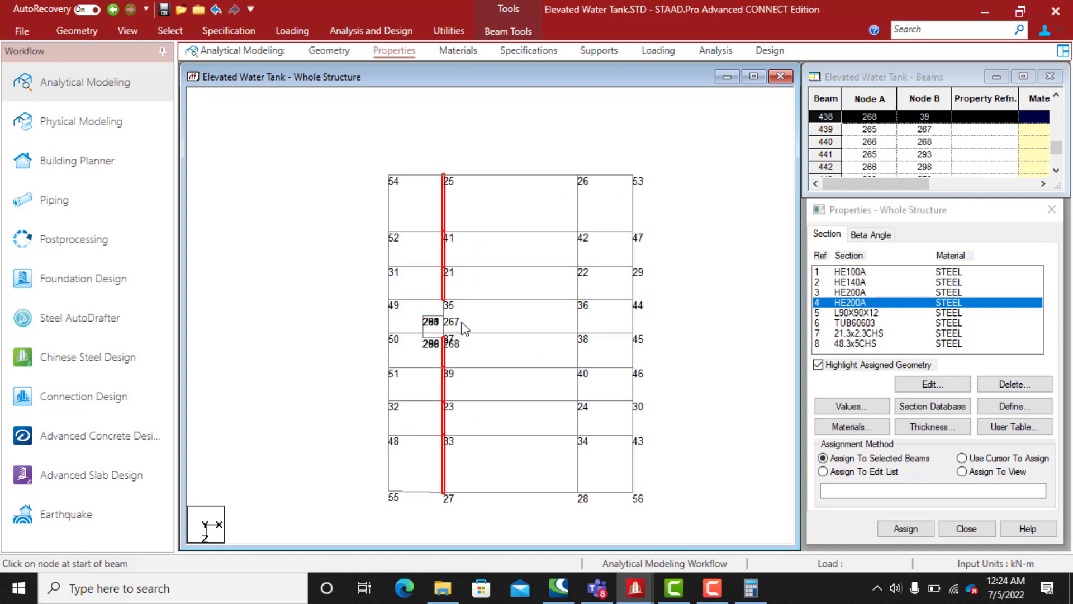
{"action": "scroll", "coordinate": [462, 327], "scroll_direction": "up", "scroll_amount": 3}
{"action": "left_click", "coordinate": [404, 294], "text": "ctrl"}
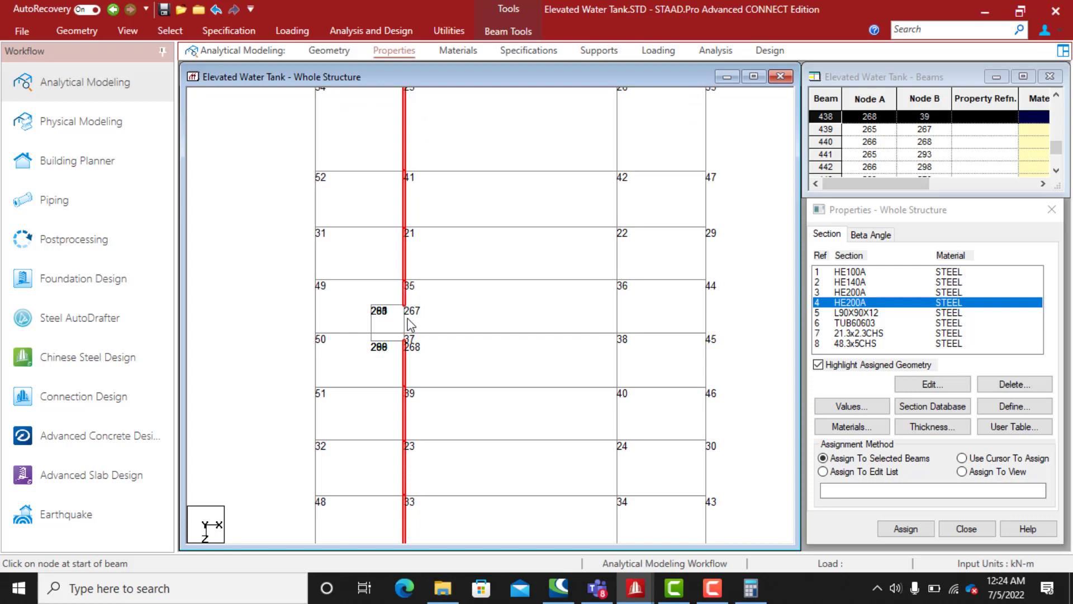
{"action": "left_click", "coordinate": [405, 317], "text": "ctrl"}
{"action": "scroll", "coordinate": [404, 338], "scroll_direction": "up", "scroll_amount": 2}
{"action": "scroll", "coordinate": [404, 337], "scroll_direction": "up", "scroll_amount": 3}
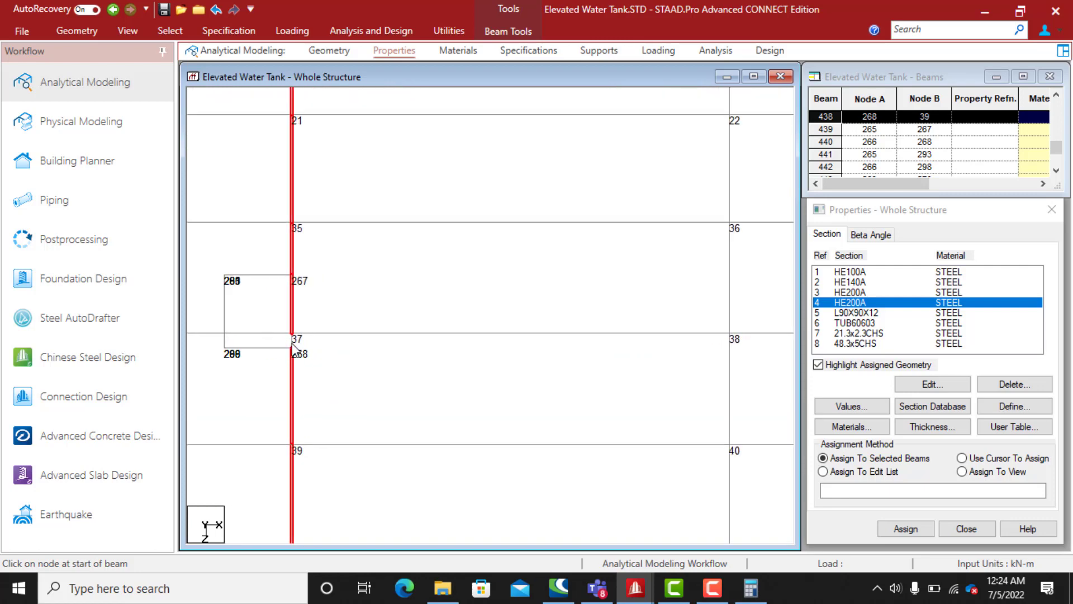
{"action": "scroll", "coordinate": [537, 384], "scroll_direction": "down", "scroll_amount": 2}
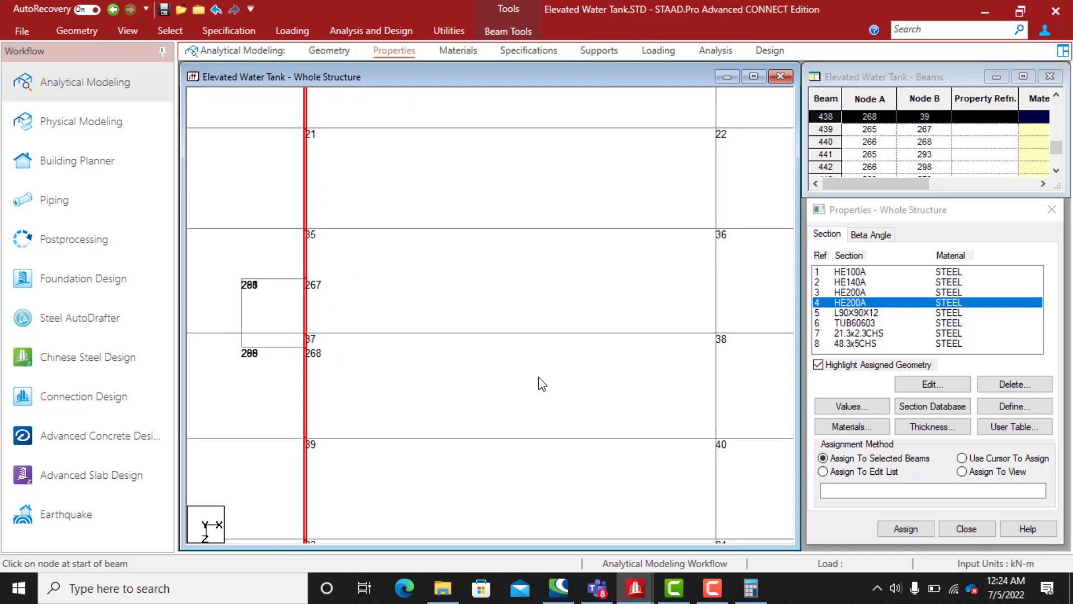
{"action": "scroll", "coordinate": [537, 380], "scroll_direction": "down", "scroll_amount": 2}
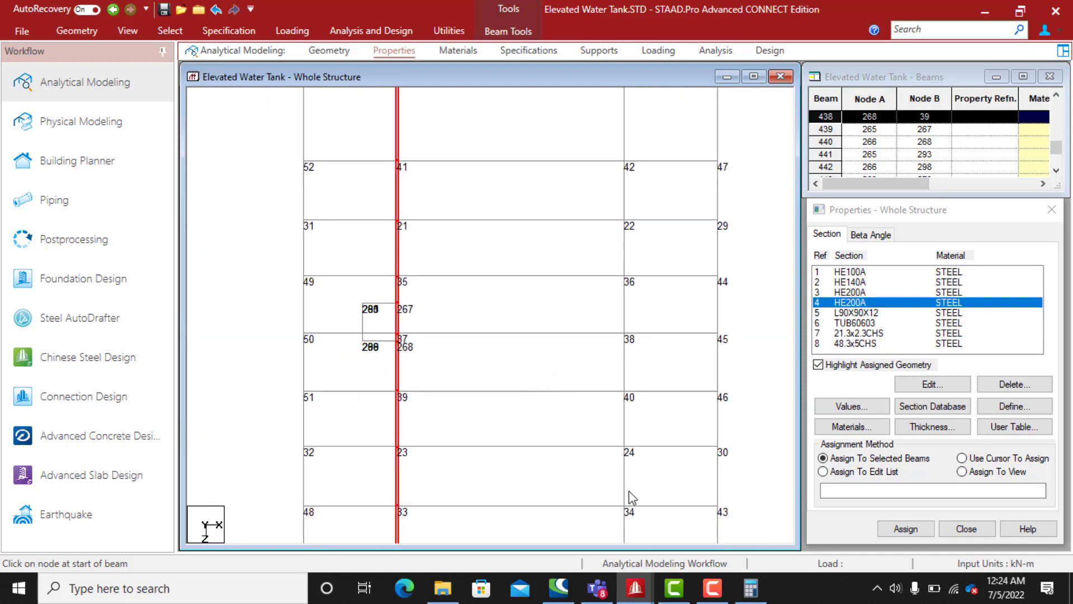
Add the whole beam line from node 26 to node 28 and assign HE200A with reference 4 to both selected lines
{"action": "left_click", "coordinate": [625, 416], "text": "ctrl"}
{"action": "left_click", "coordinate": [625, 363], "text": "ctrl"}
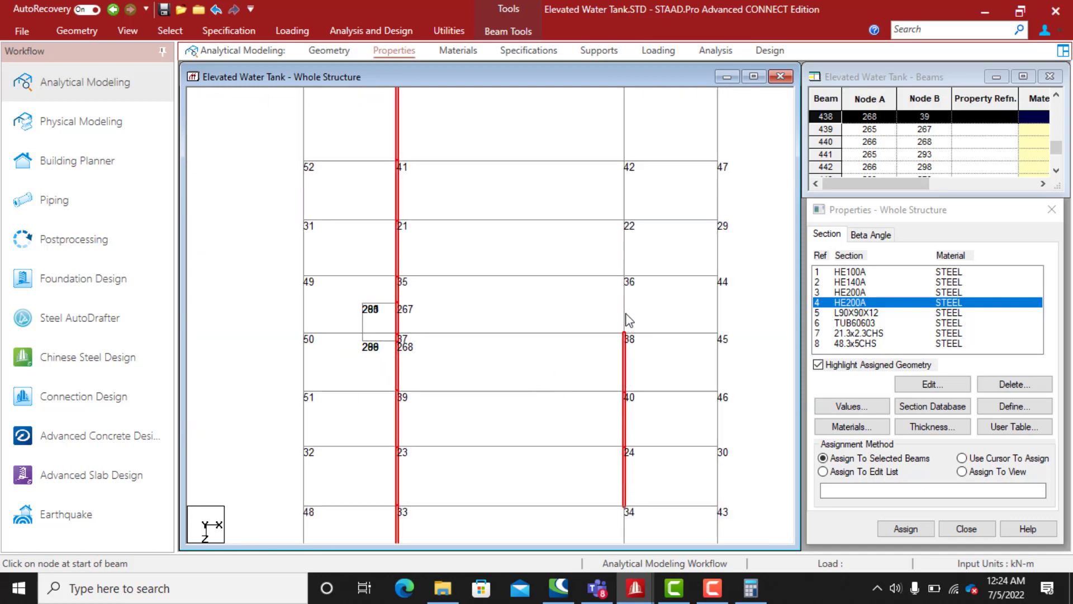
{"action": "left_click", "coordinate": [625, 304], "text": "ctrl"}
{"action": "left_click", "coordinate": [624, 250], "text": "ctrl"}
{"action": "left_click", "coordinate": [624, 196], "text": "ctrl"}
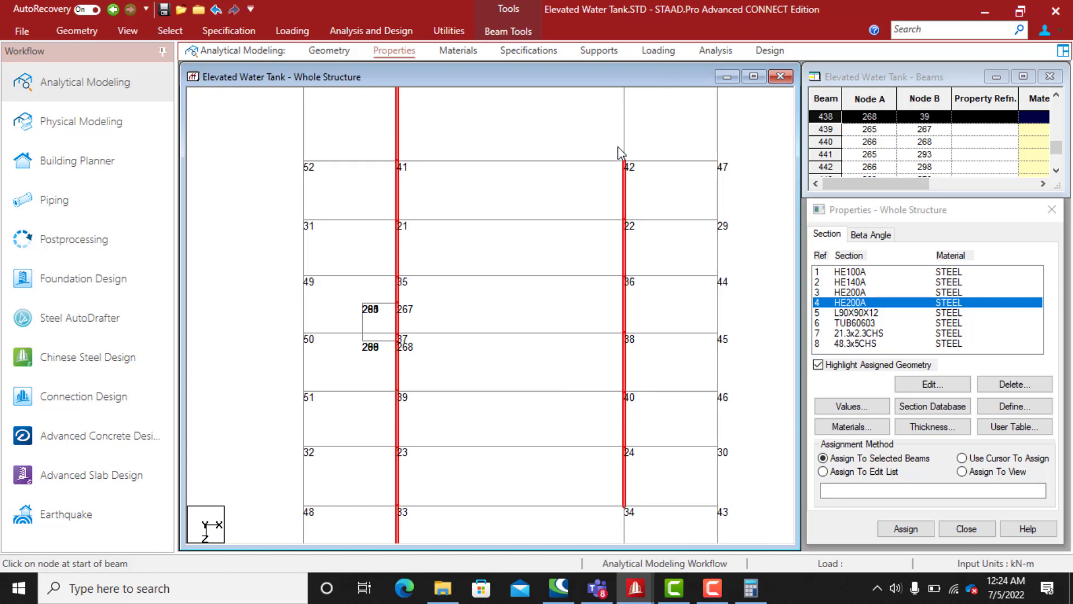
{"action": "left_click", "coordinate": [625, 134], "text": "ctrl"}
{"action": "scroll", "coordinate": [594, 335], "scroll_direction": "down", "scroll_amount": 2}
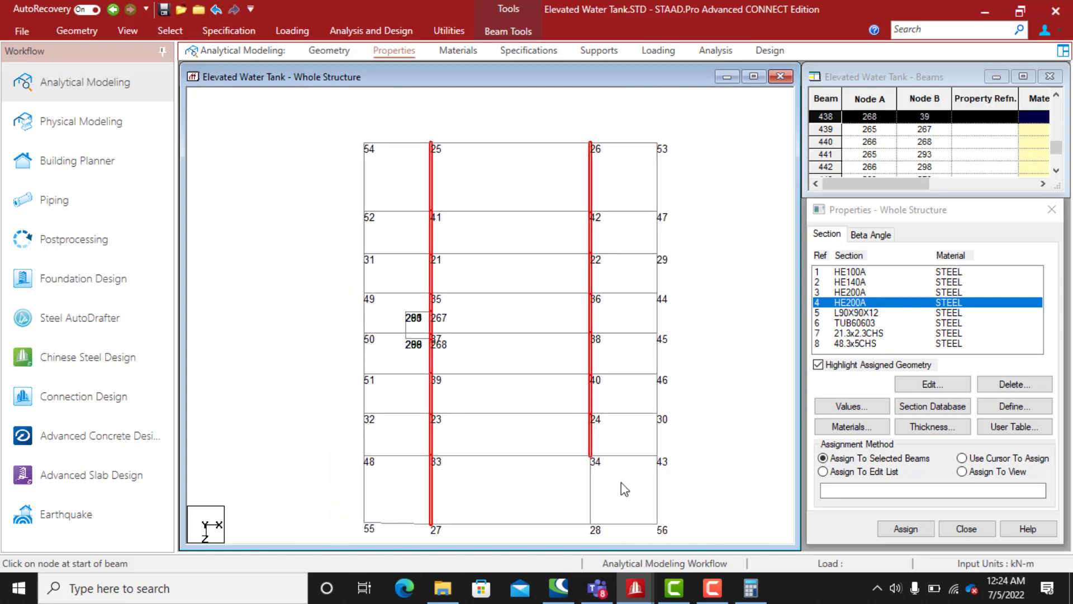
{"action": "left_click", "coordinate": [589, 492], "text": "ctrl"}
{"action": "left_click", "coordinate": [906, 530]}
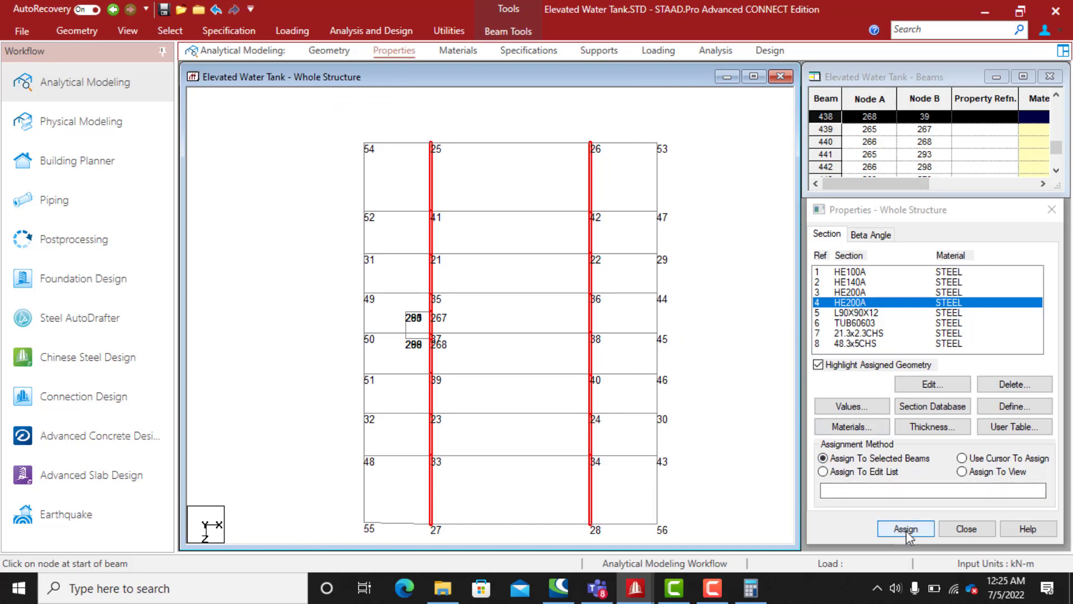
{"action": "left_click", "coordinate": [953, 414]}
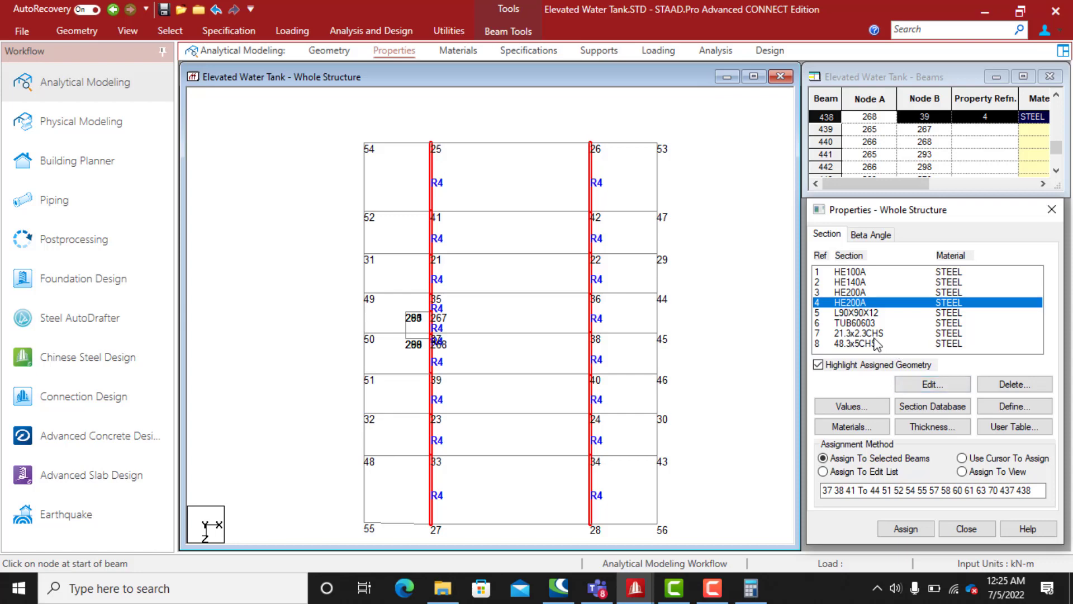
Choose the HE140A section and select the cross beam rows from node 48 to 43 and from node 32 to 30
{"action": "left_click", "coordinate": [851, 282]}
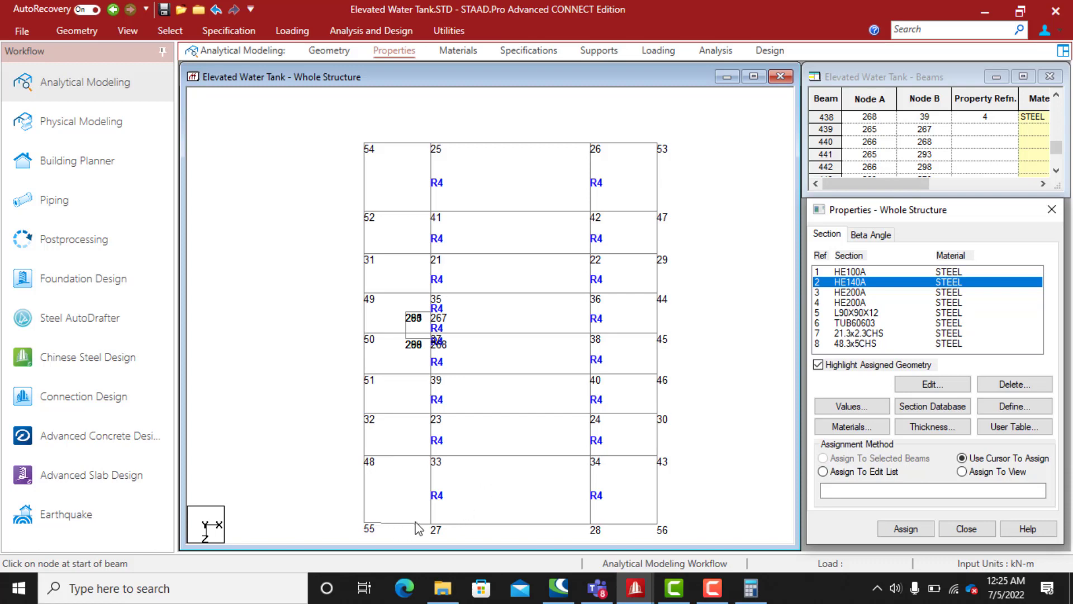
{"action": "left_click", "coordinate": [474, 456]}
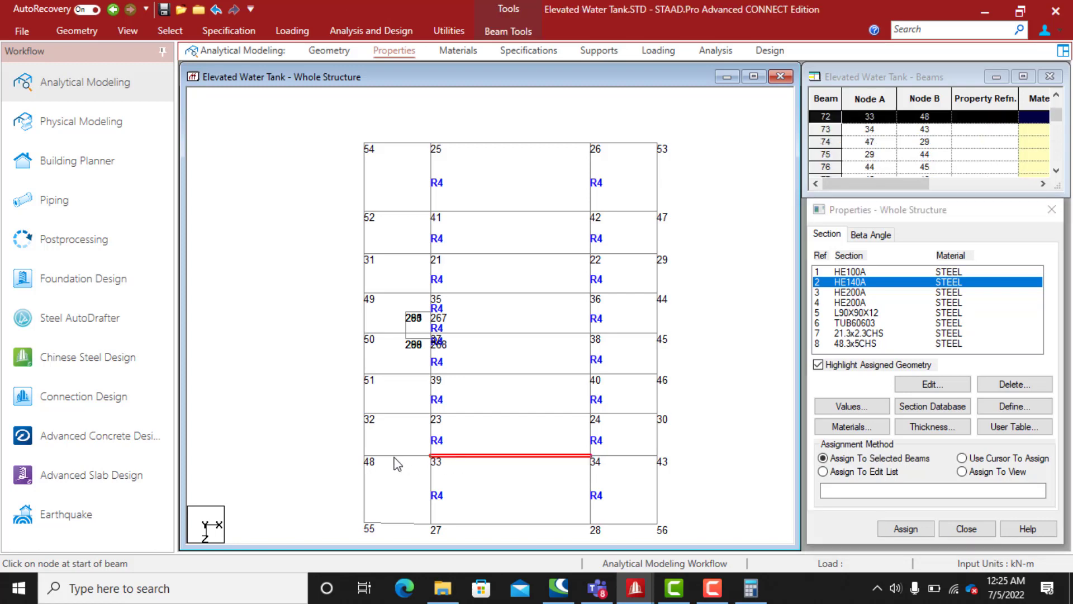
{"action": "left_click", "coordinate": [625, 456], "text": "ctrl"}
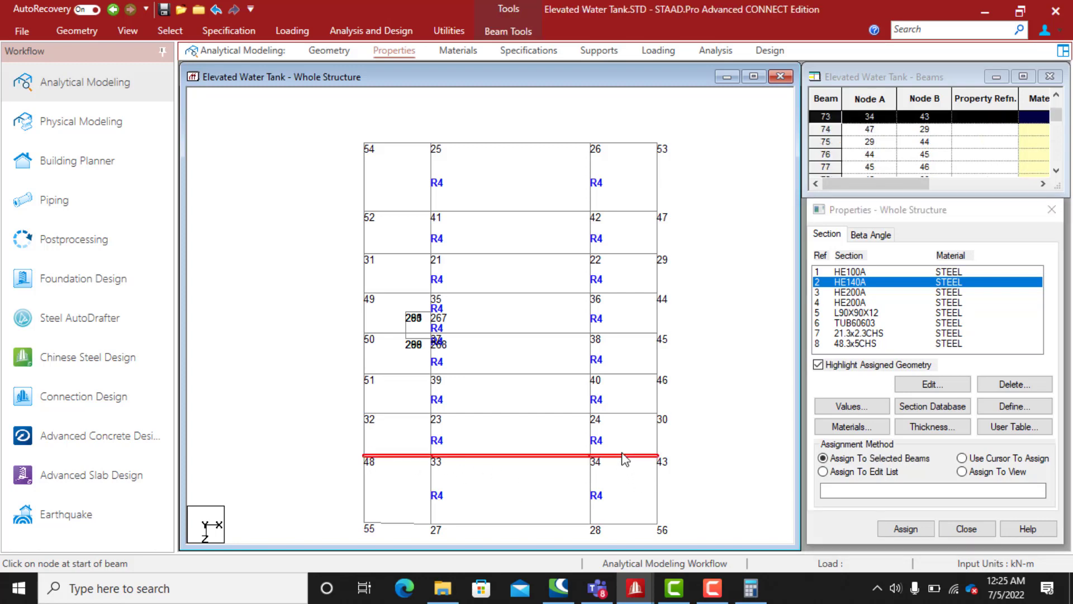
{"action": "left_click", "coordinate": [626, 414], "text": "ctrl"}
{"action": "left_click", "coordinate": [436, 413], "text": "ctrl"}
{"action": "left_click", "coordinate": [424, 415], "text": "ctrl"}
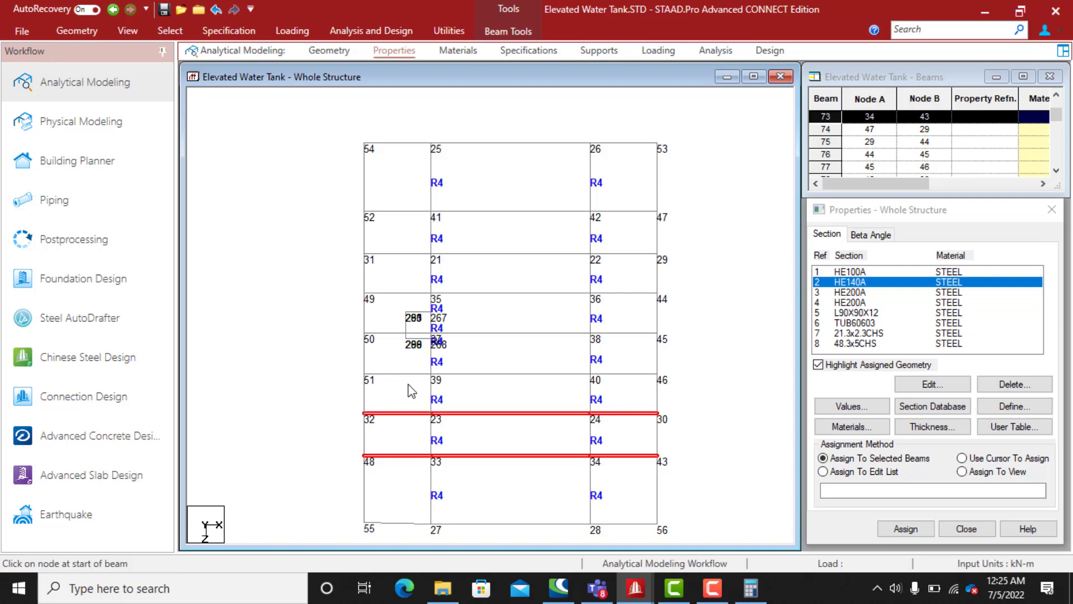
Add the cross beam rows from node 51 to 46 and from node 50 to 45 to the selection
{"action": "left_click", "coordinate": [416, 374], "text": "ctrl"}
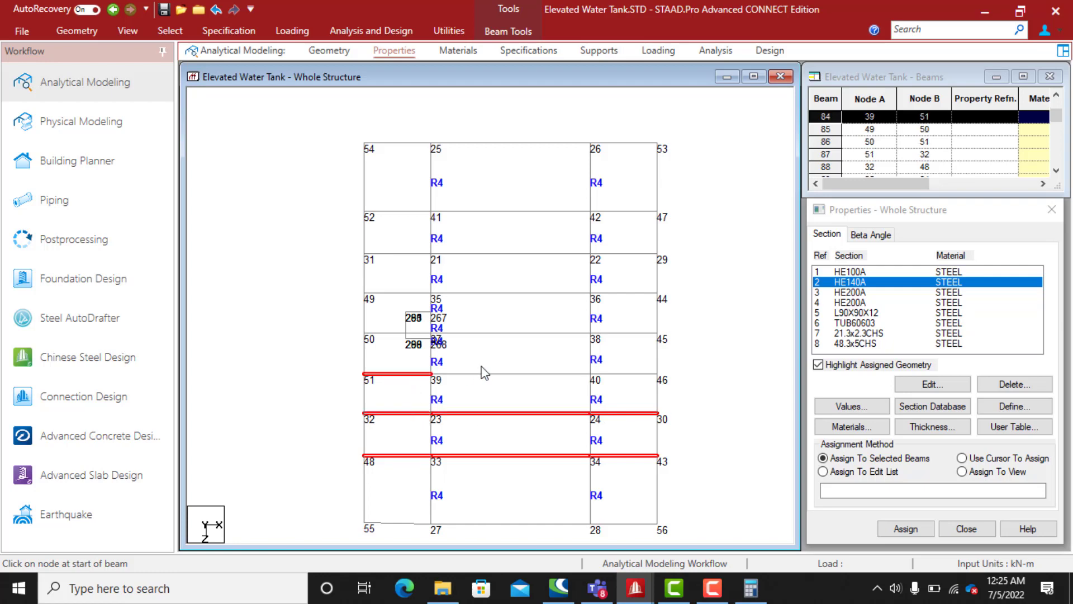
{"action": "left_click", "coordinate": [567, 374], "text": "ctrl"}
{"action": "left_click", "coordinate": [609, 374], "text": "ctrl"}
{"action": "left_click", "coordinate": [625, 334], "text": "ctrl"}
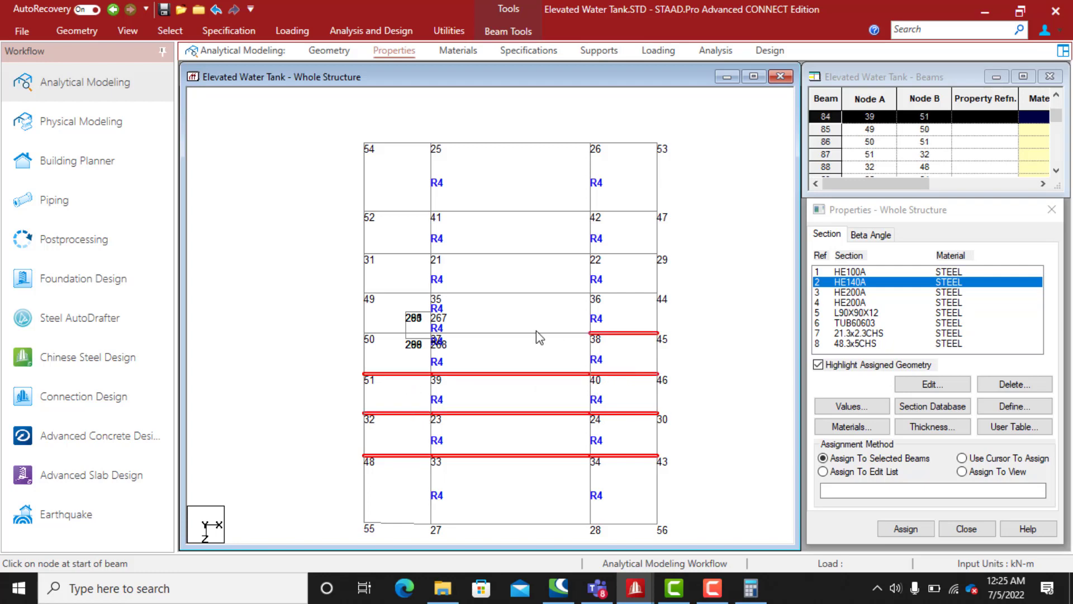
{"action": "left_click", "coordinate": [536, 332], "text": "ctrl"}
{"action": "left_click", "coordinate": [391, 334], "text": "ctrl"}
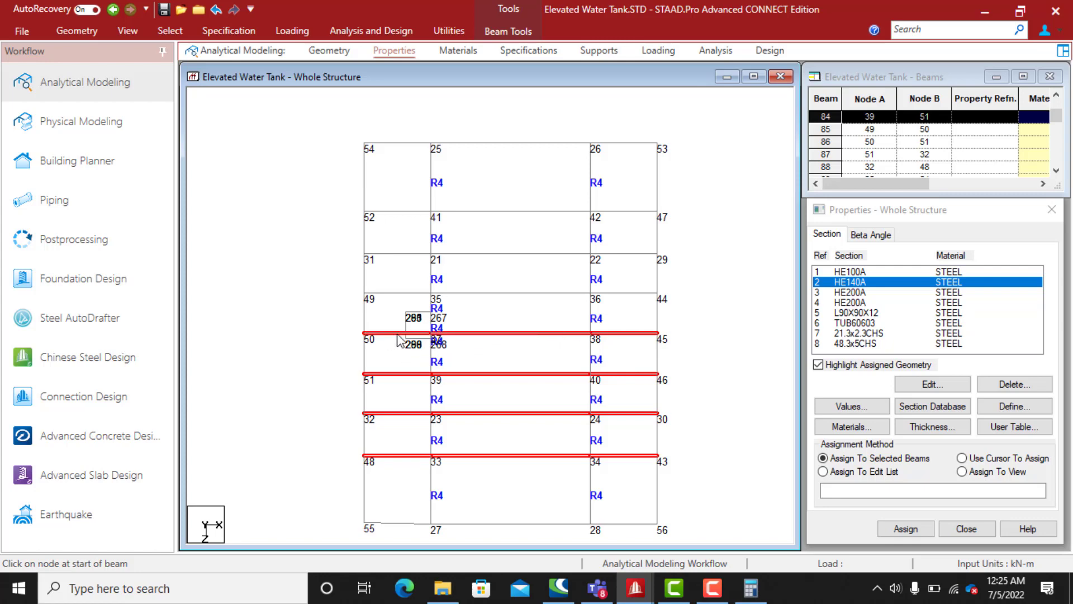
Add the cross beam rows from node 49 to 44 and from node 31 to 29 to the selection
{"action": "left_click", "coordinate": [419, 292], "text": "ctrl"}
{"action": "left_click", "coordinate": [522, 292], "text": "ctrl"}
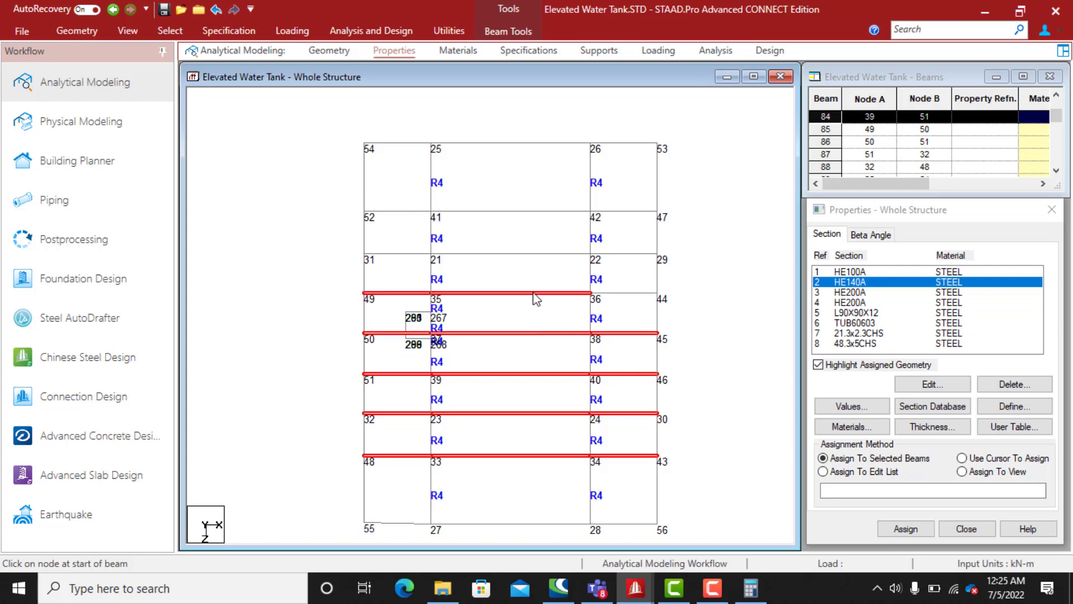
{"action": "left_click", "coordinate": [606, 291], "text": "ctrl"}
{"action": "left_click", "coordinate": [612, 254], "text": "ctrl"}
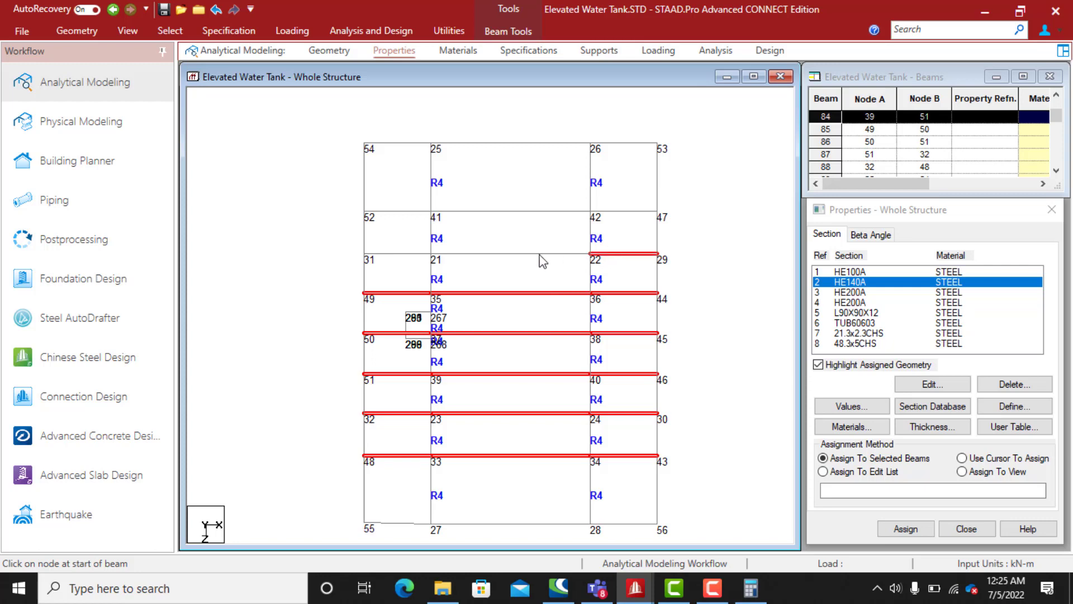
{"action": "left_click", "coordinate": [475, 254], "text": "ctrl"}
{"action": "left_click", "coordinate": [408, 253], "text": "ctrl"}
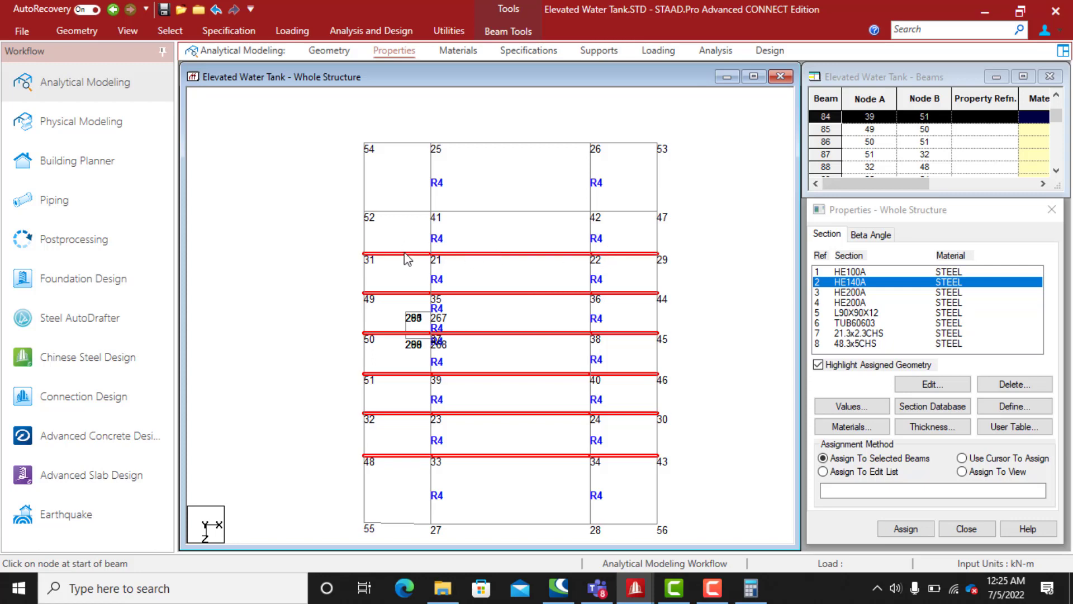
Add the cross beam row from node 52 to node 47 to the selection
{"action": "left_click", "coordinate": [408, 211], "text": "ctrl"}
{"action": "left_click", "coordinate": [490, 212], "text": "ctrl"}
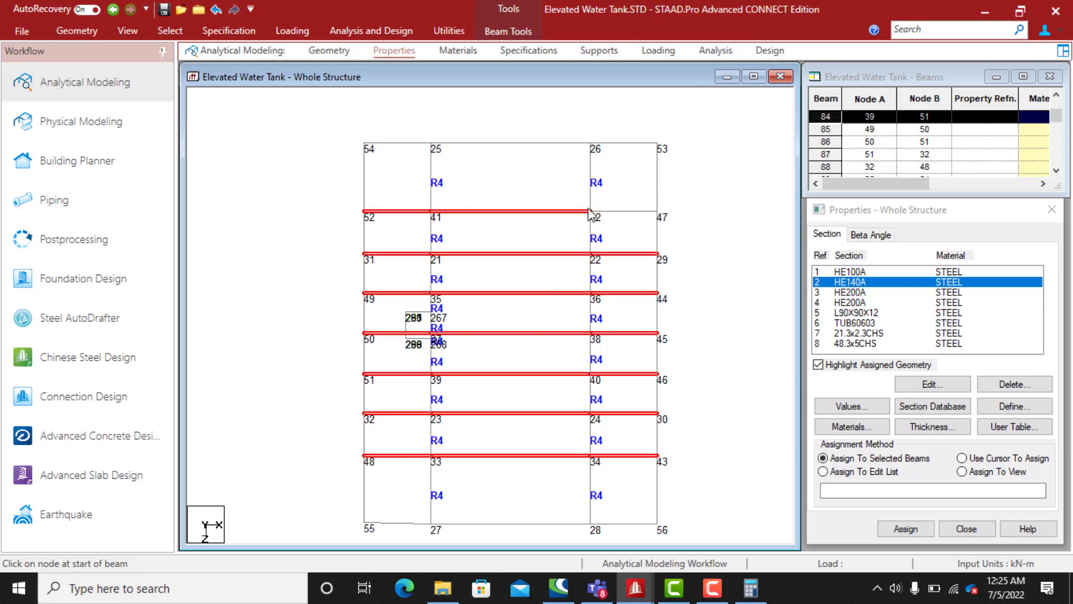
{"action": "left_click", "coordinate": [612, 212], "text": "ctrl"}
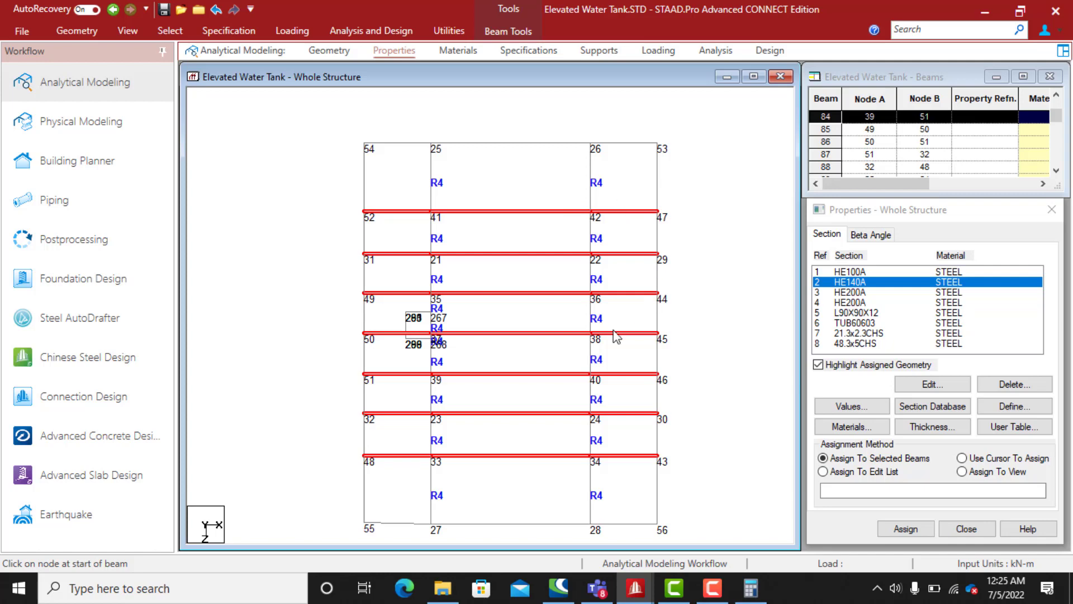
{"action": "scroll", "coordinate": [532, 411], "scroll_direction": "down", "scroll_amount": 3}
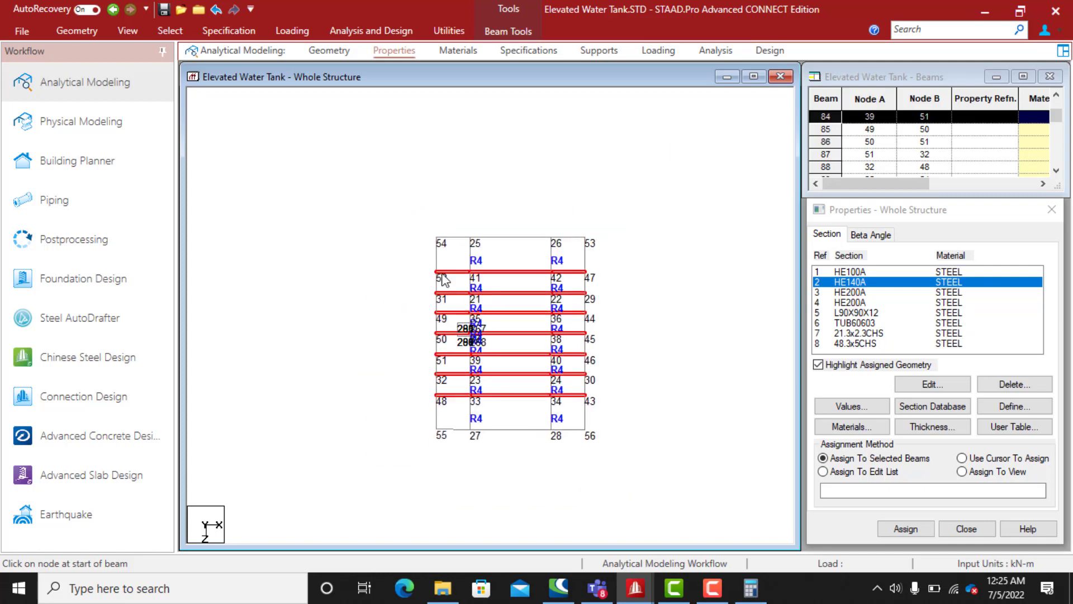
Assign the HE140A section to the selected tank floor cross beams
{"action": "scroll", "coordinate": [442, 279], "scroll_direction": "up", "scroll_amount": 1}
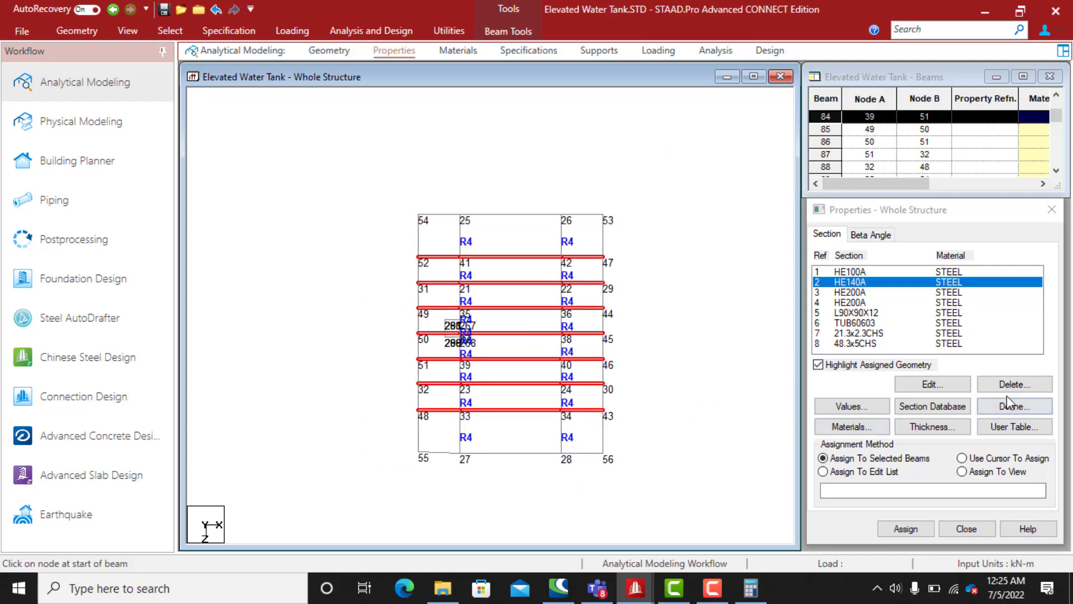
{"action": "left_click", "coordinate": [895, 529]}
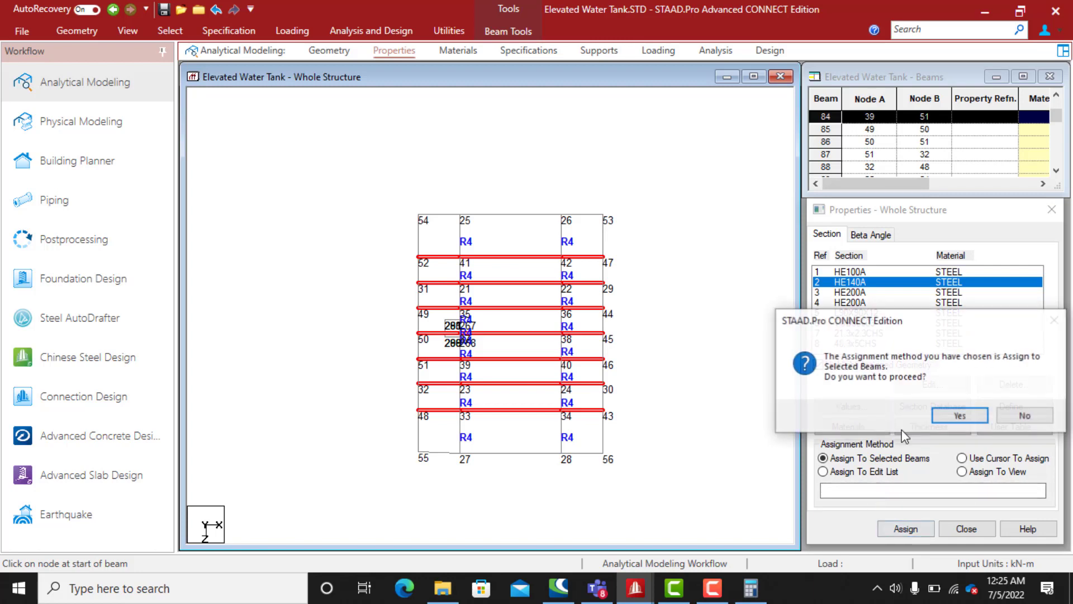
{"action": "left_click", "coordinate": [944, 415]}
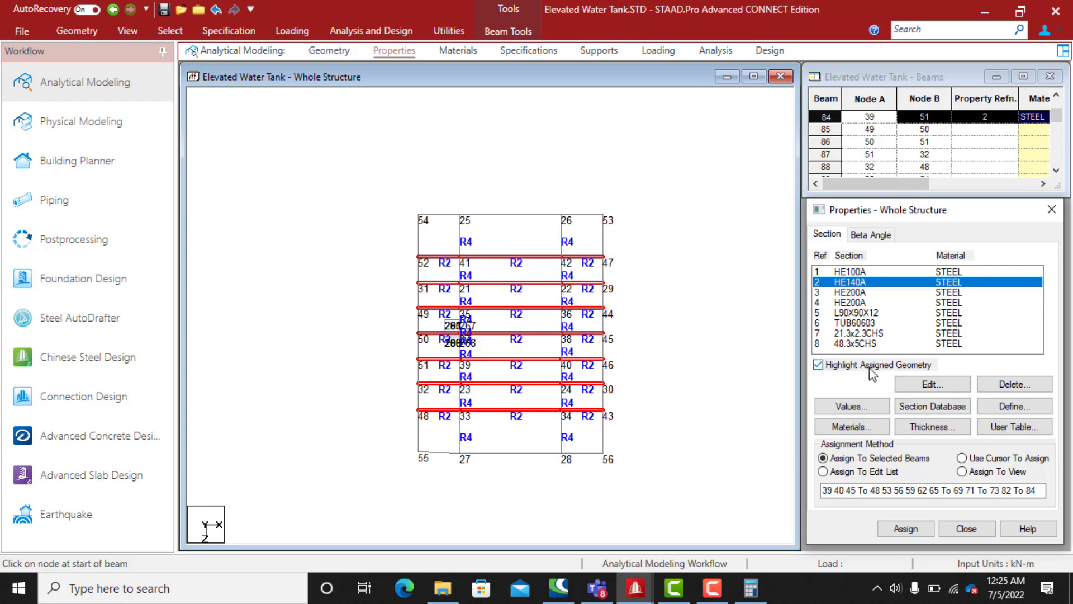
Choose the L90X90X12 section and select the tower bracing diagonals between nodes 3–8, 4–7 and 7–12
{"action": "left_click", "coordinate": [857, 317]}
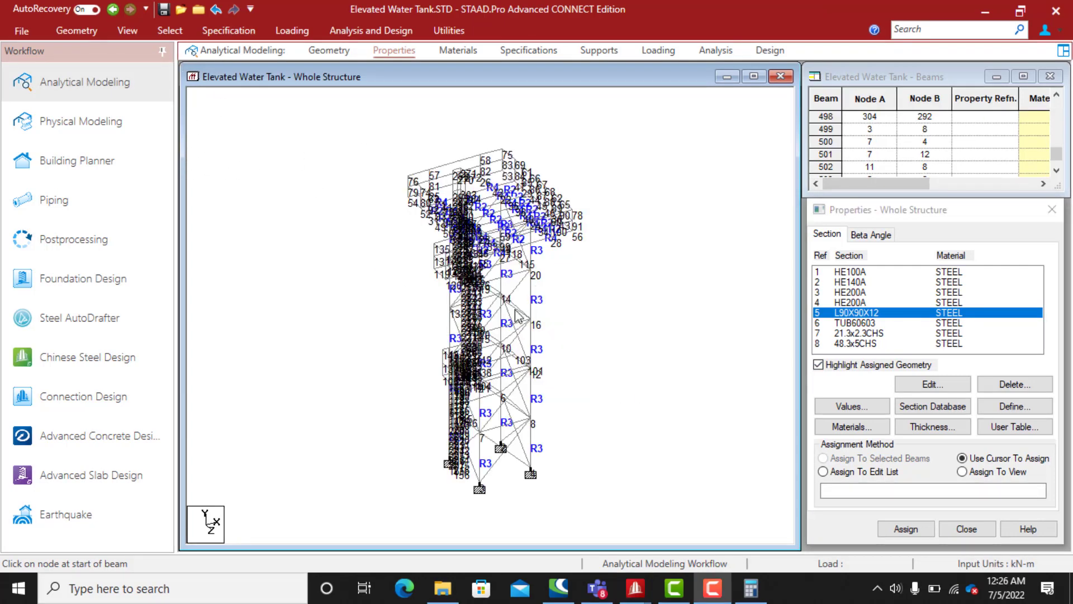
{"action": "scroll", "coordinate": [513, 451], "scroll_direction": "up", "scroll_amount": 2}
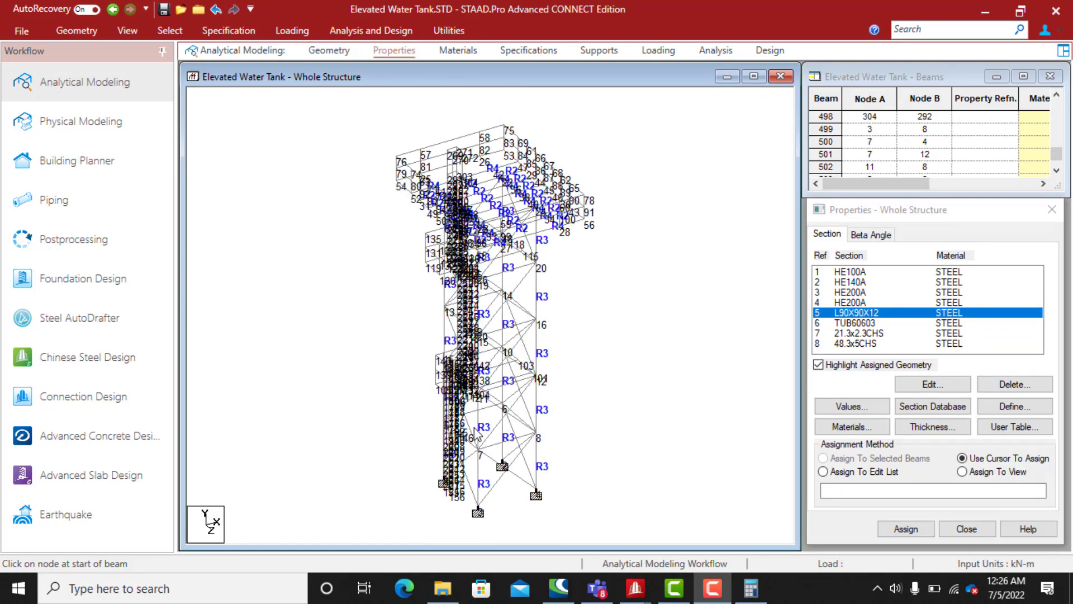
{"action": "scroll", "coordinate": [495, 492], "scroll_direction": "up", "scroll_amount": 1}
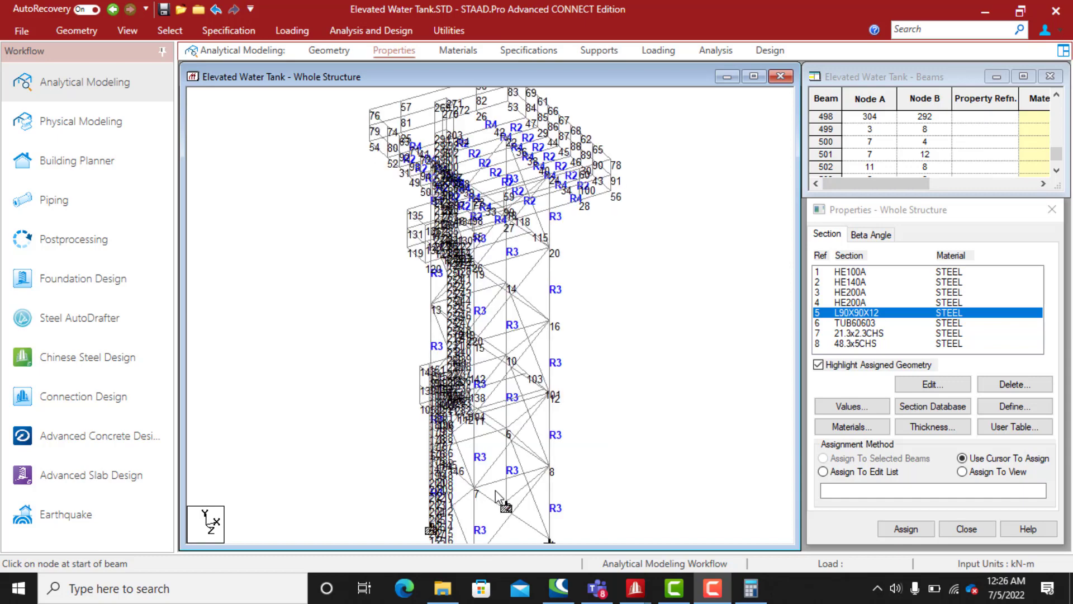
{"action": "left_click", "coordinate": [505, 496]}
{"action": "left_click", "coordinate": [521, 498], "text": "ctrl"}
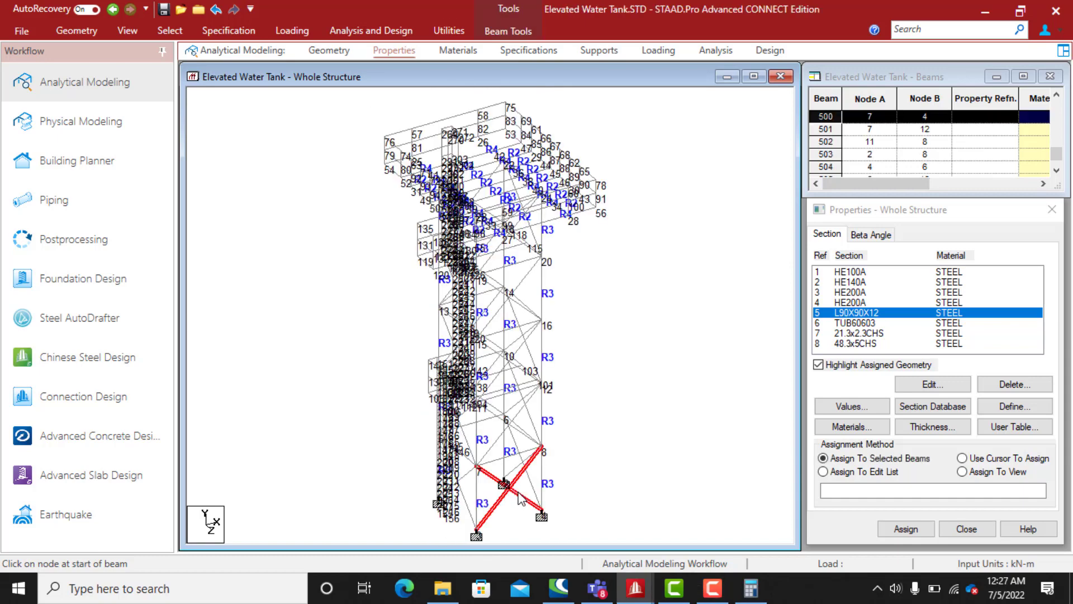
{"action": "left_click", "coordinate": [507, 432], "text": "ctrl"}
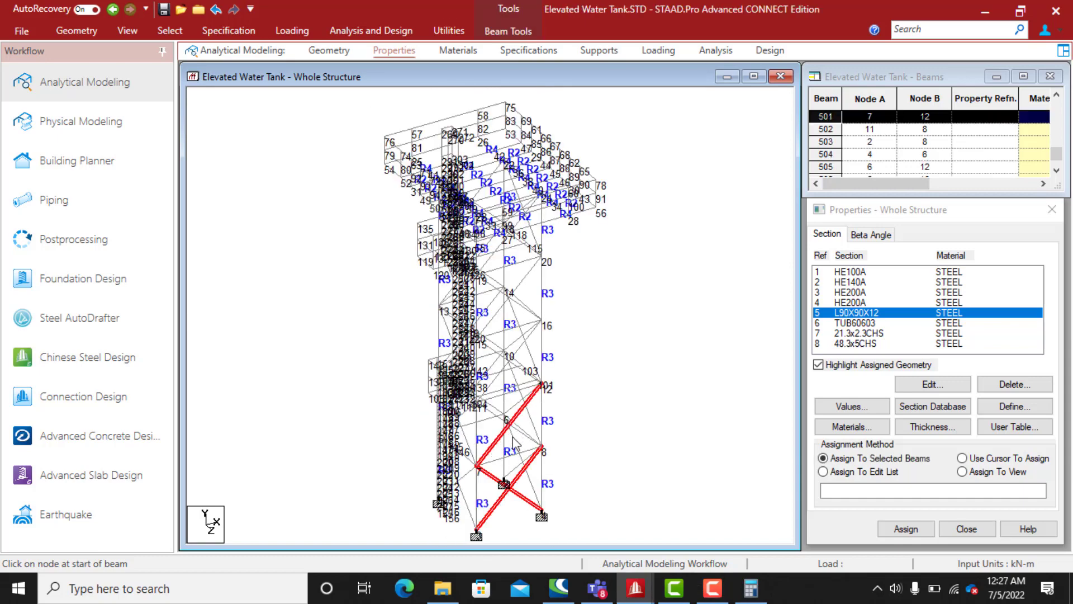
Add the bracing diagonals between nodes 8–11, 6–9 and 11–16 to the selection
{"action": "scroll", "coordinate": [514, 439], "scroll_direction": "up", "scroll_amount": 2}
{"action": "left_click", "coordinate": [493, 447], "text": "ctrl"}
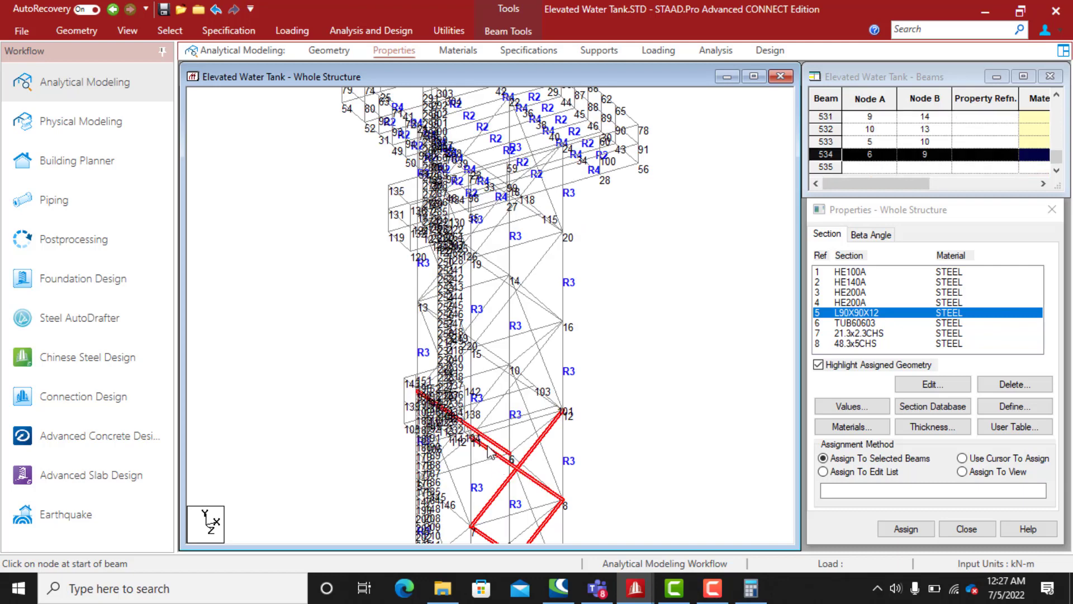
{"action": "middle_click_drag", "start_coordinate": [525, 458], "coordinate": [515, 335]}
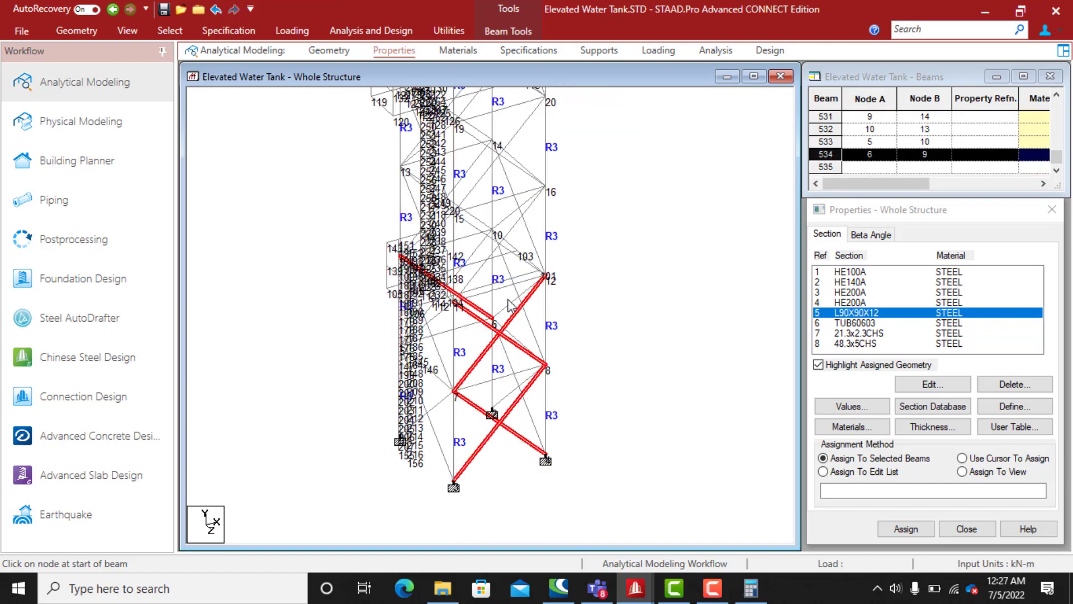
{"action": "left_click", "coordinate": [479, 269], "text": "ctrl"}
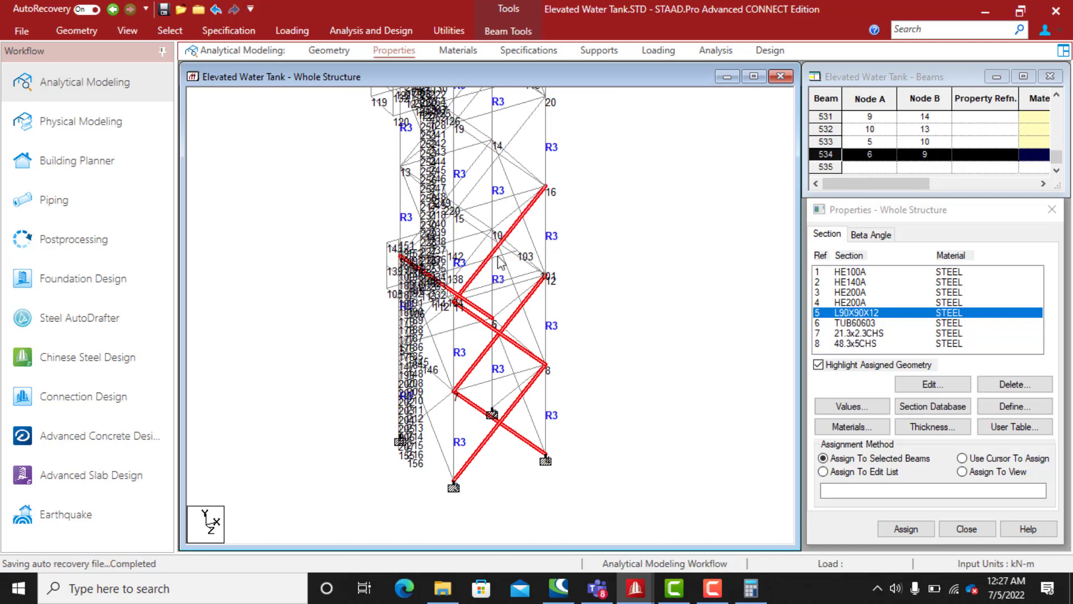
Add the bracing diagonals between nodes 8–10, 6–12, 2–8 and 4–6 to the selection
{"action": "left_click", "coordinate": [509, 272], "text": "ctrl"}
{"action": "left_click", "coordinate": [517, 299], "text": "ctrl"}
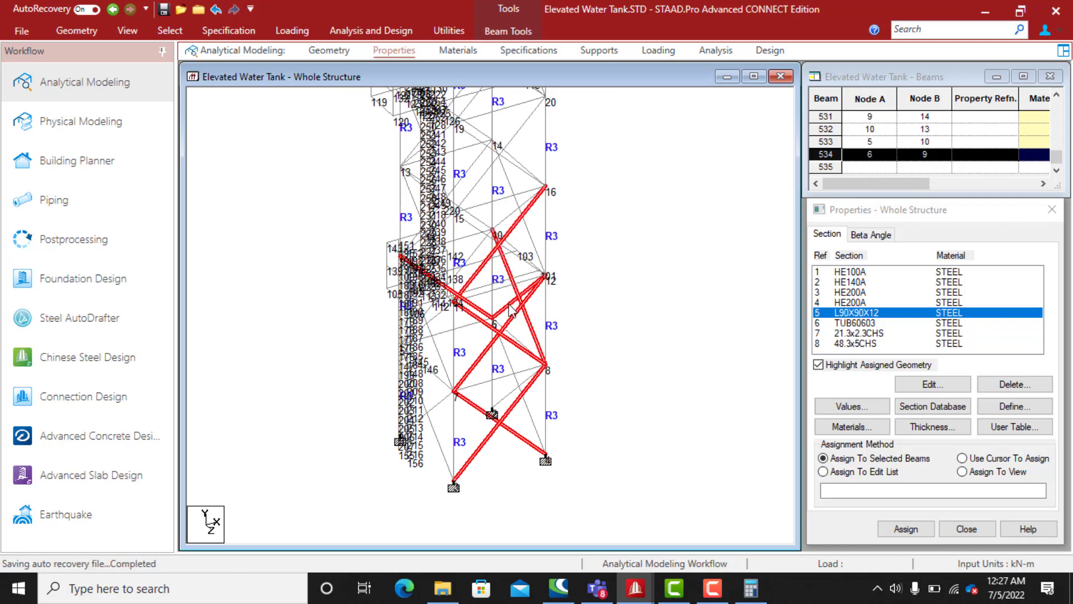
{"action": "left_click", "coordinate": [512, 385], "text": "ctrl"}
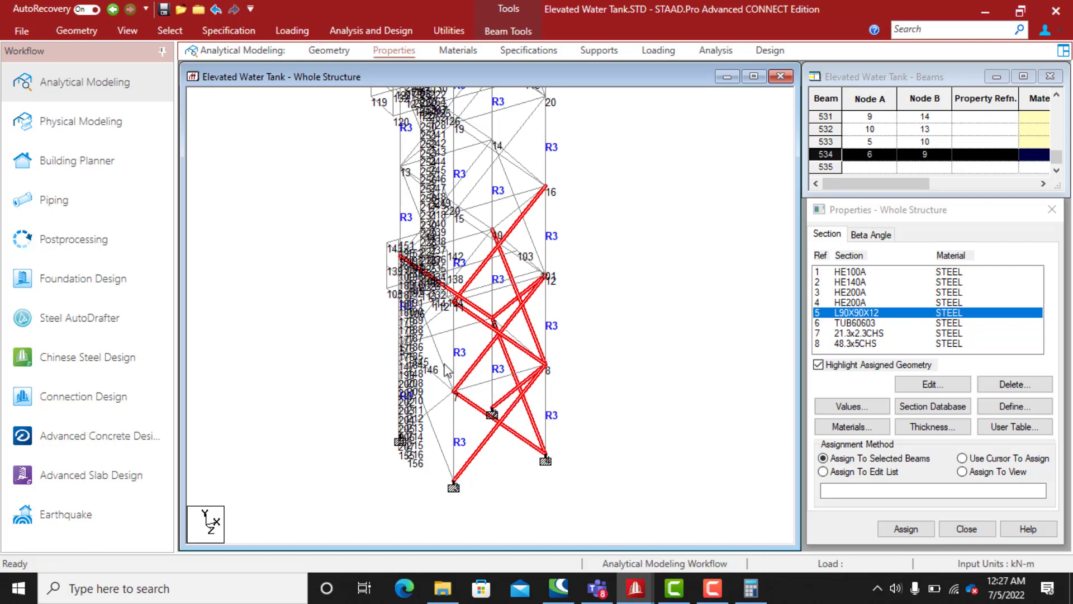
Add the lower side-face diagonals between nodes 1–7, 3–5, 7–9 and 5–11 to the selection
{"action": "left_click", "coordinate": [445, 384], "text": "ctrl"}
{"action": "left_click", "coordinate": [434, 408], "text": "ctrl"}
{"action": "left_click", "coordinate": [434, 434], "text": "ctrl"}
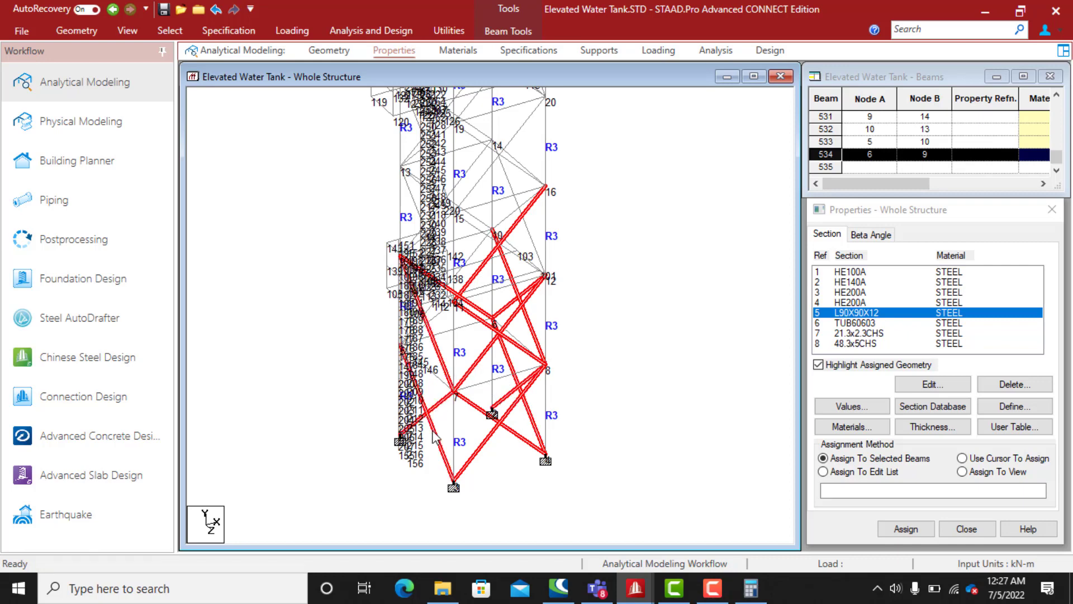
{"action": "left_click", "coordinate": [446, 335], "text": "ctrl"}
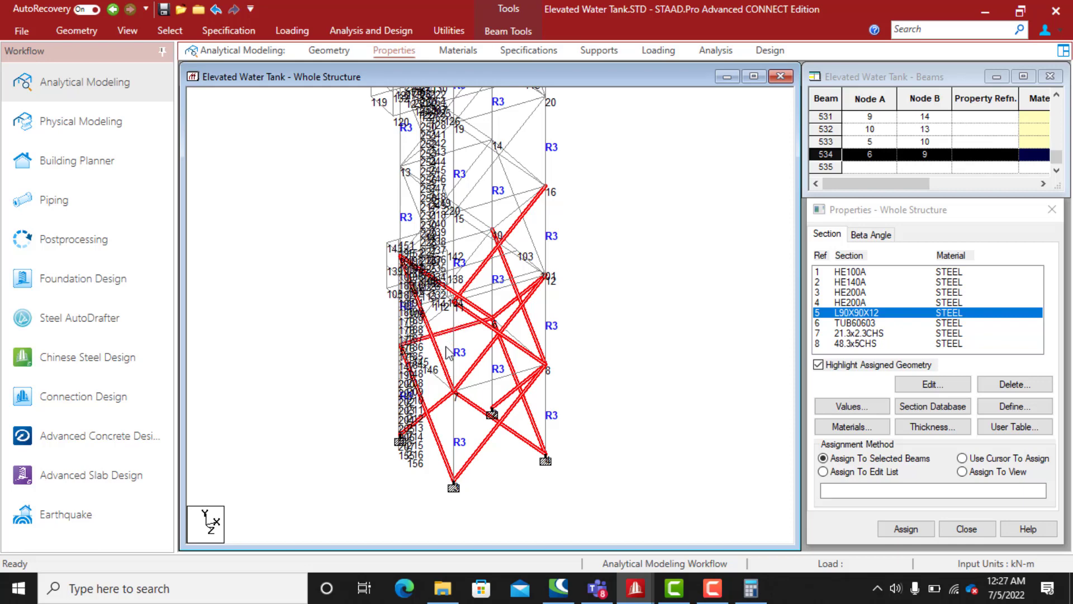
{"action": "left_click", "coordinate": [452, 337], "text": "ctrl"}
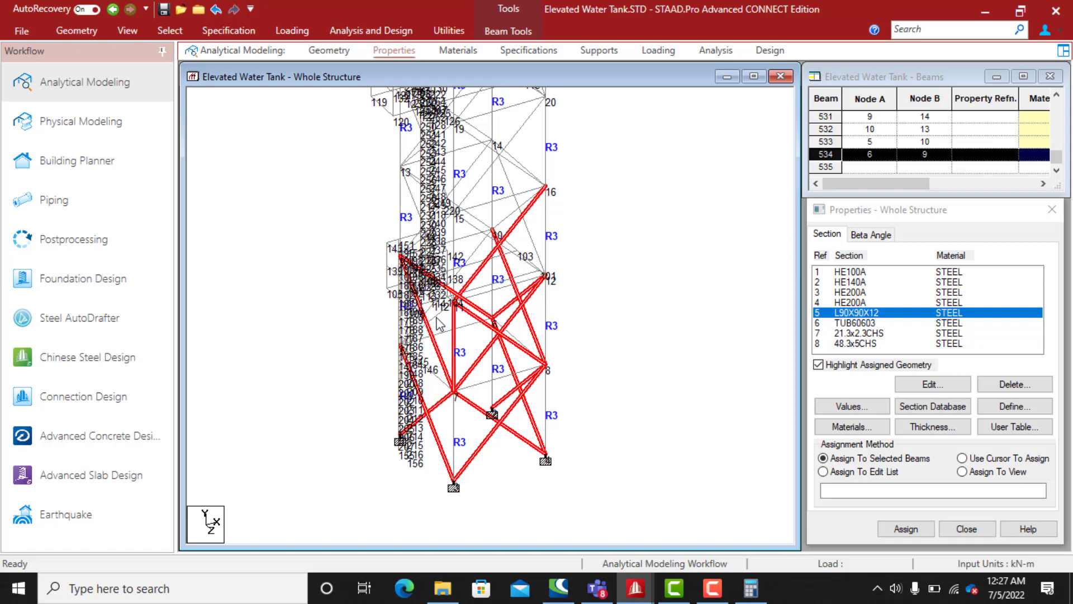
{"action": "left_click", "coordinate": [442, 326], "text": "ctrl"}
Add the mid-height diagonals between nodes 12–15, 15–20, 16–19, 9–14 and 11–13, leaving out the horizontal members
{"action": "left_click", "coordinate": [470, 223], "text": "ctrl"}
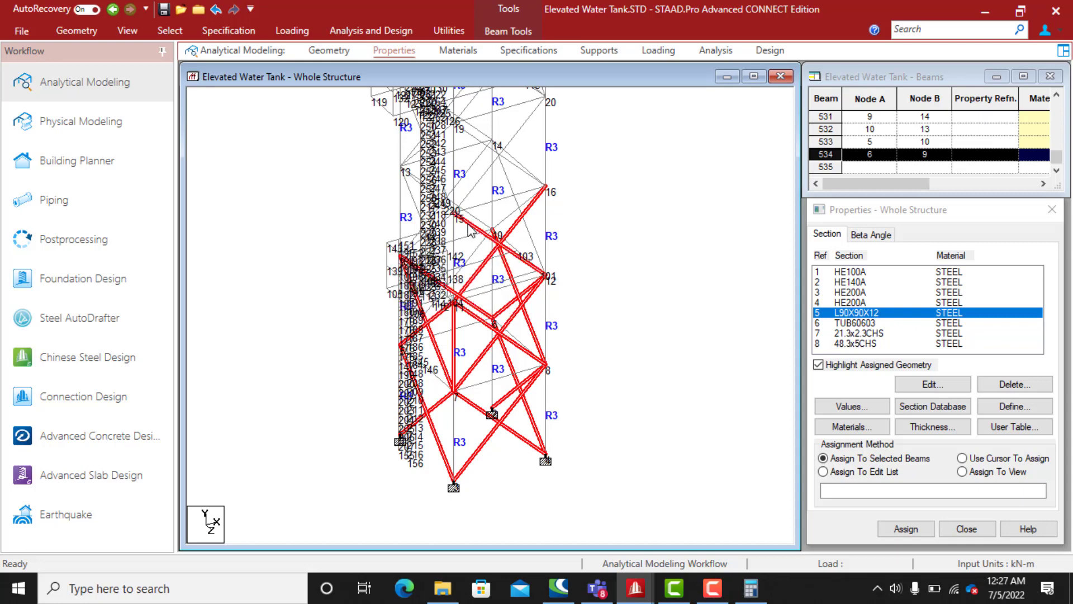
{"action": "left_click", "coordinate": [480, 181], "text": "ctrl"}
{"action": "left_click", "coordinate": [524, 173], "text": "ctrl"}
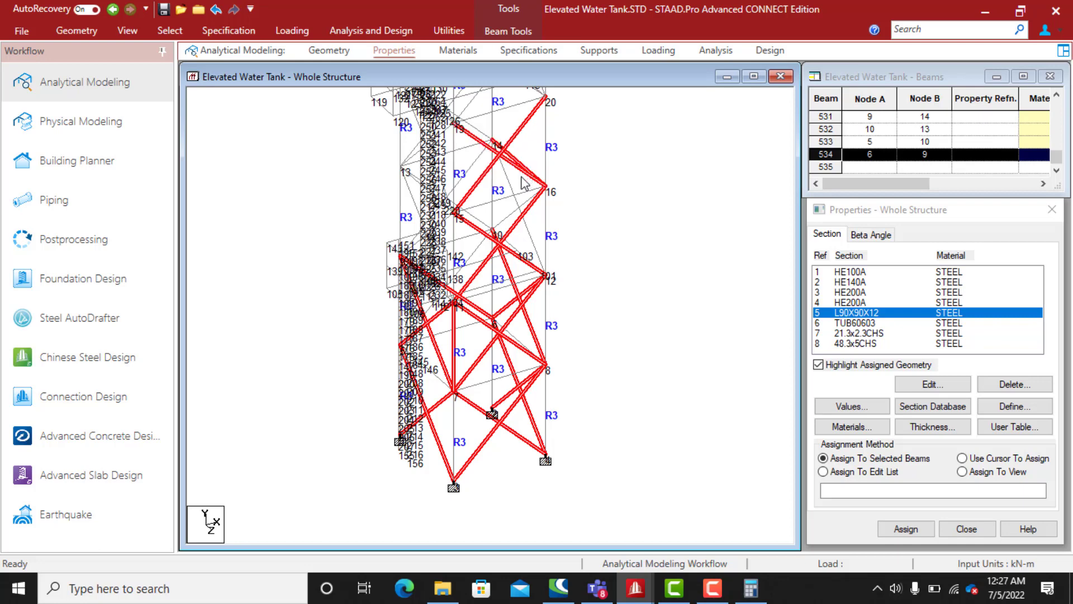
{"action": "left_click", "coordinate": [516, 167], "text": "ctrl"}
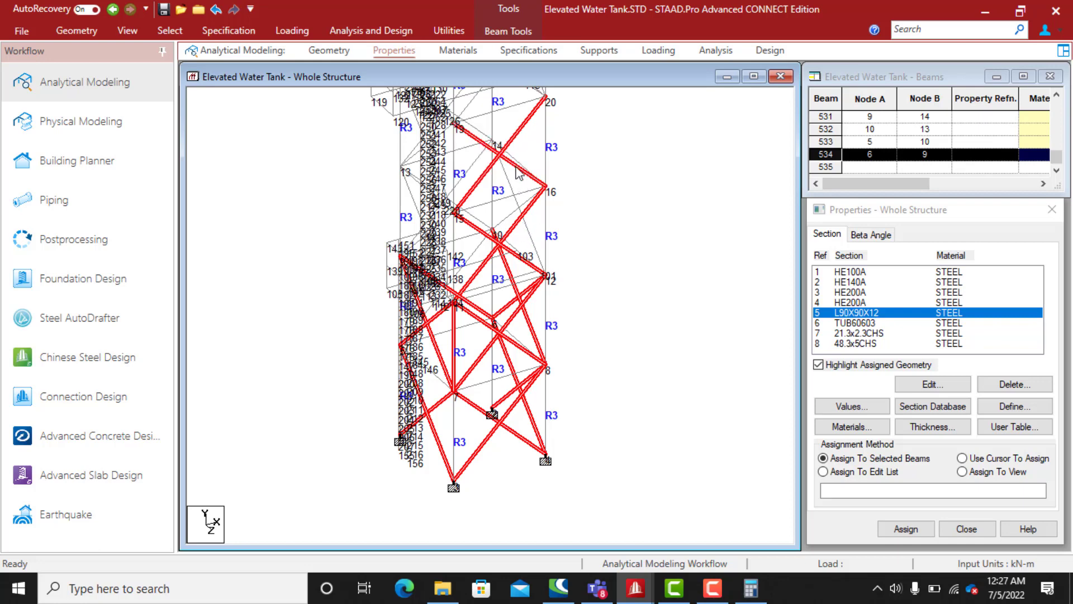
{"action": "left_click", "coordinate": [471, 177], "text": "ctrl"}
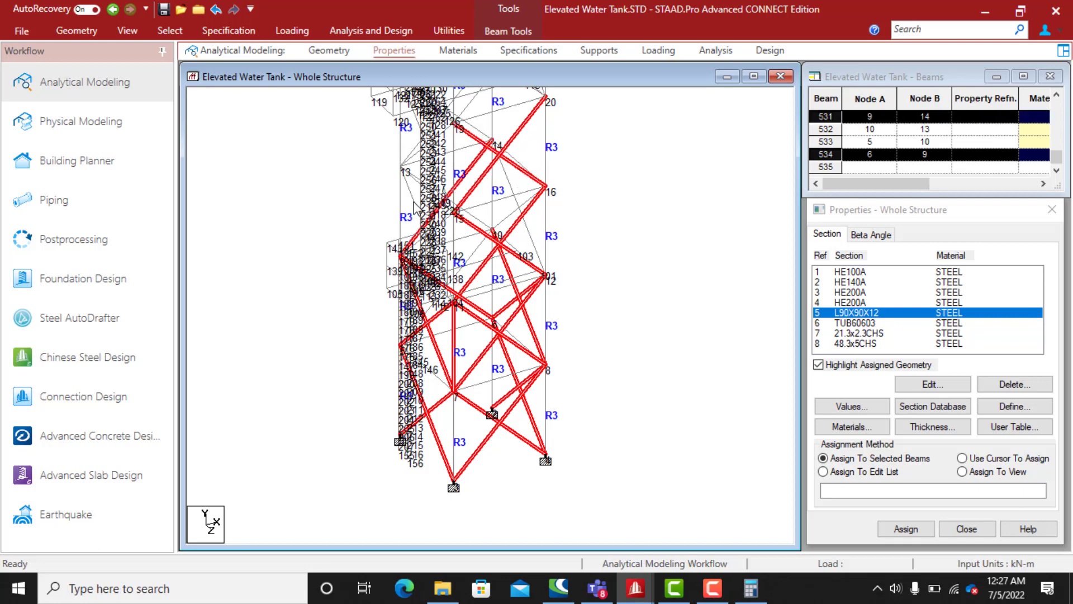
{"action": "left_click", "coordinate": [417, 207], "text": "ctrl"}
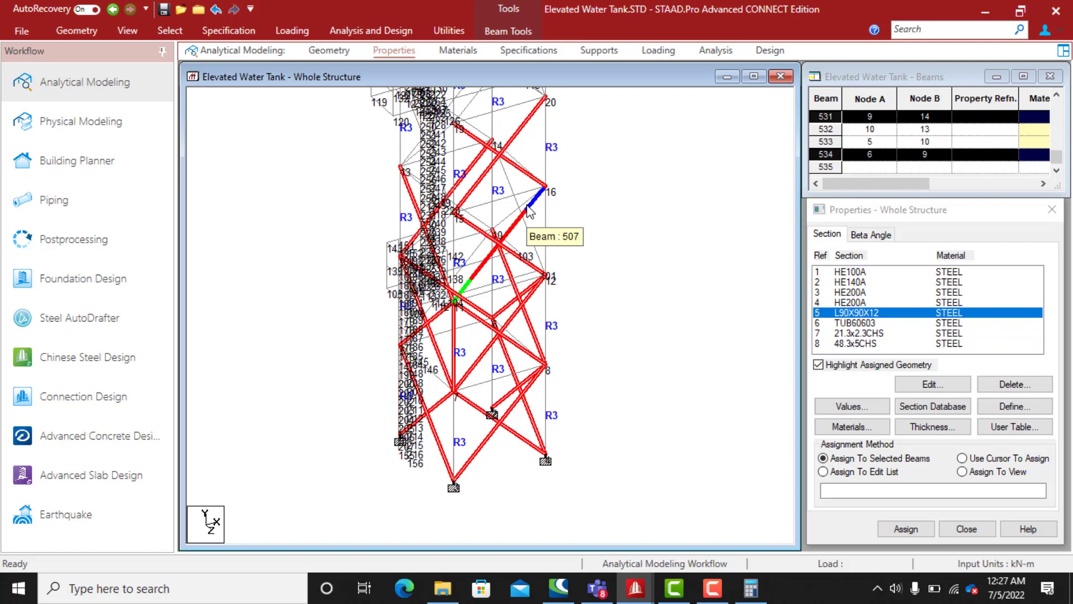
Add the upper diagonals between nodes 13–18, 13–19 and 19–24 to the selection
{"action": "middle_click_drag", "start_coordinate": [535, 219], "coordinate": [531, 371]}
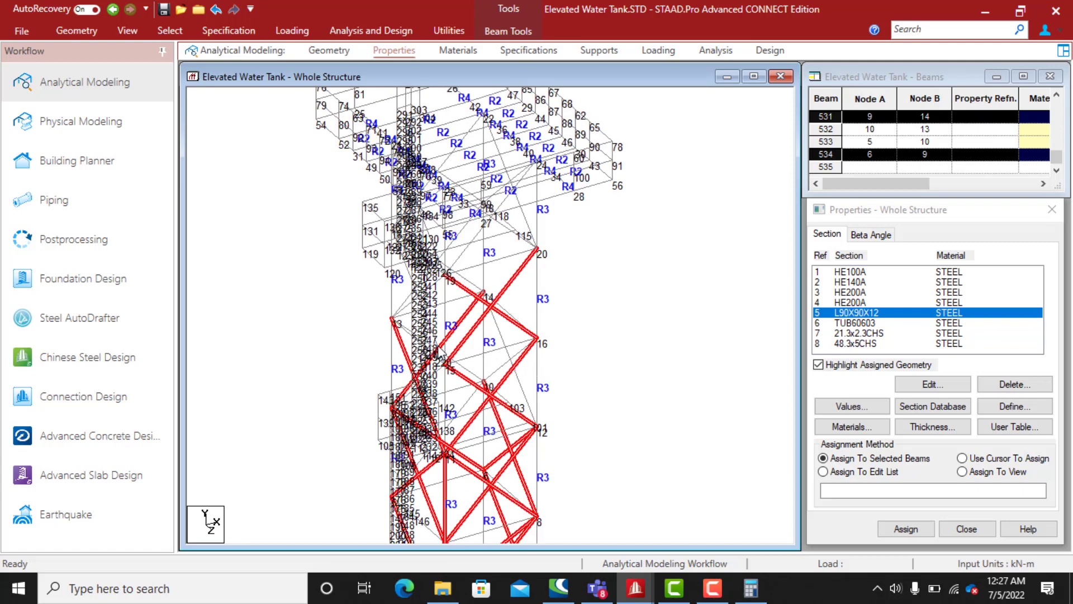
{"action": "left_click", "coordinate": [402, 305], "text": "ctrl"}
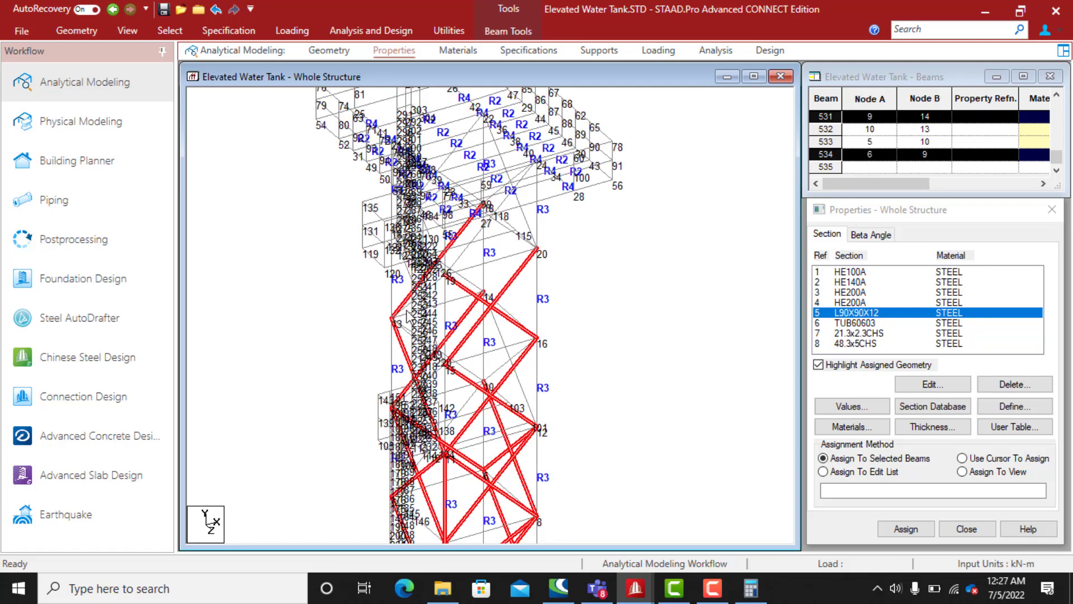
{"action": "left_click", "coordinate": [408, 307], "text": "ctrl"}
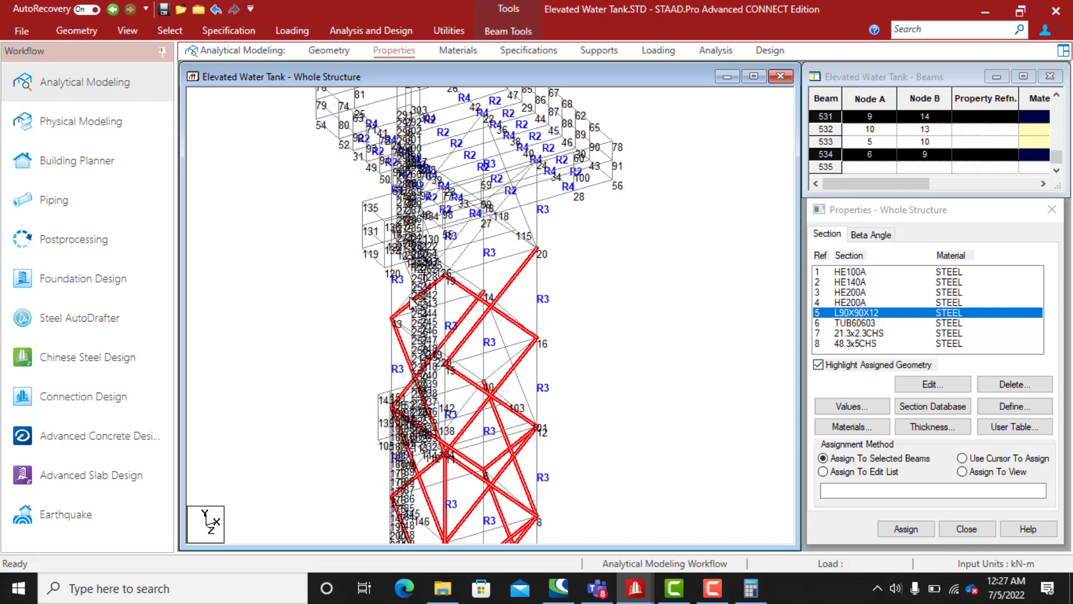
{"action": "left_click", "coordinate": [408, 302], "text": "ctrl"}
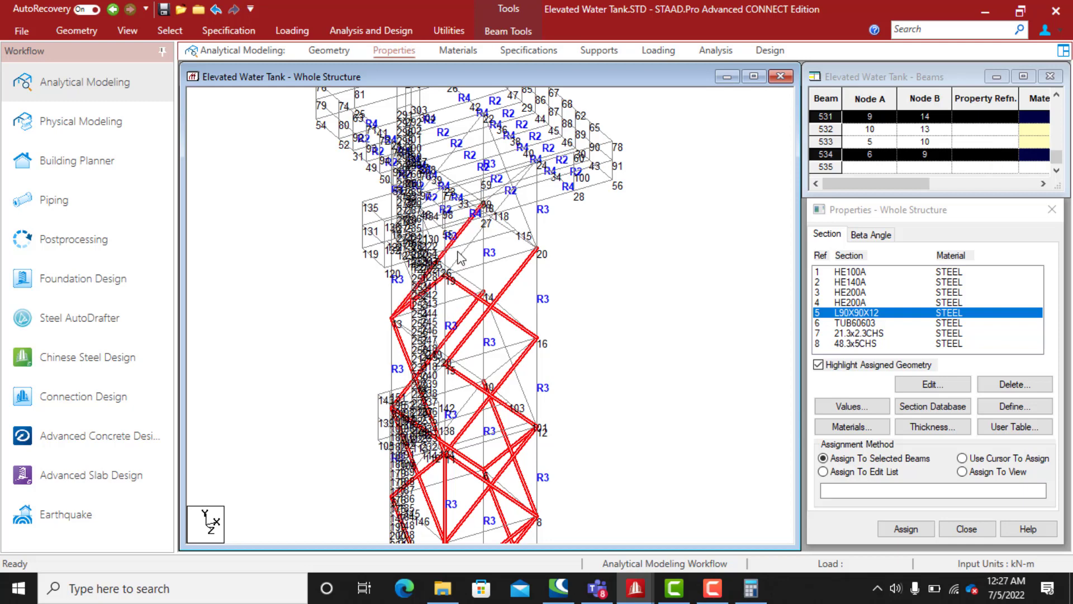
{"action": "left_click", "coordinate": [460, 251], "text": "ctrl"}
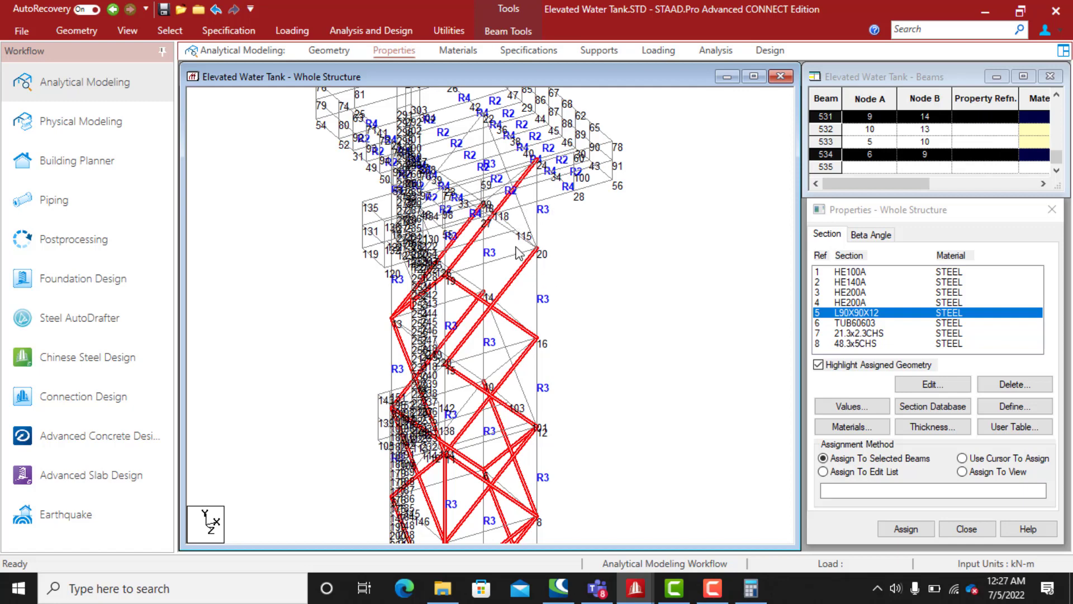
Add the top-bay diagonals between nodes 20–22 and 18–24 to the selection
{"action": "middle_click_drag", "start_coordinate": [549, 236], "coordinate": [515, 304]}
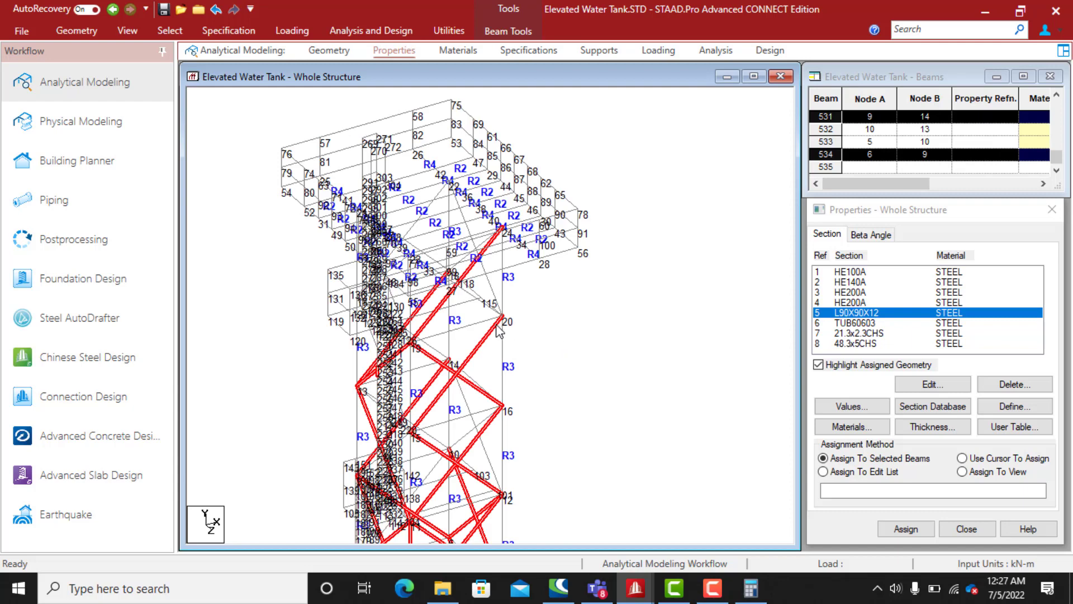
{"action": "left_click", "coordinate": [491, 290]}
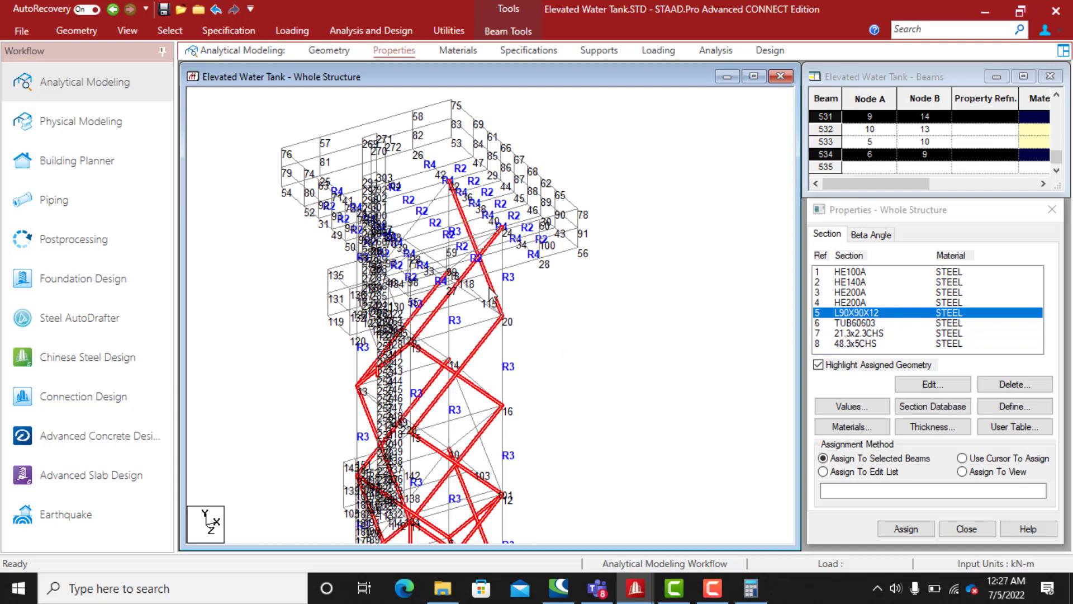
{"action": "scroll", "coordinate": [463, 263], "scroll_direction": "up", "scroll_amount": 2}
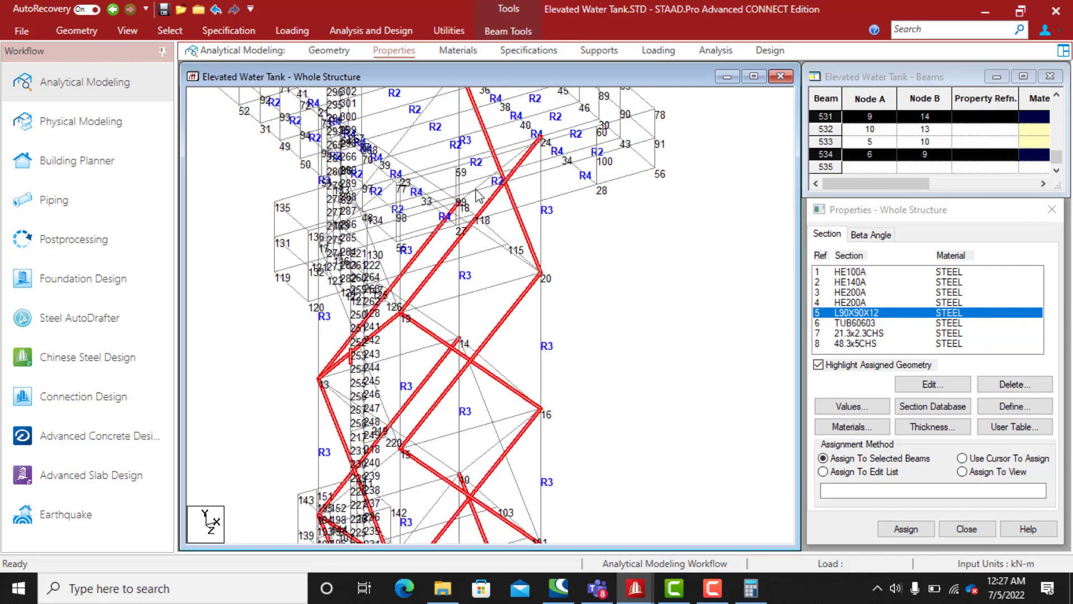
{"action": "left_click", "coordinate": [484, 187]}
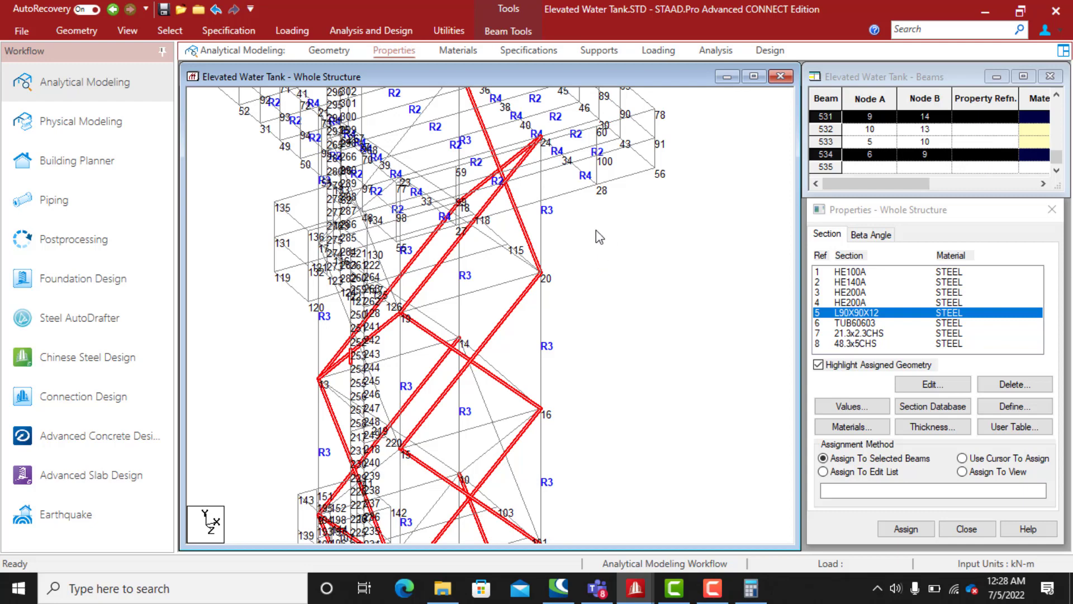
Add the top-bay diagonals between nodes 17–22 and 17–23, keeping the floor cross beams out of the selection
{"action": "middle_click_drag", "start_coordinate": [596, 231], "coordinate": [620, 351]}
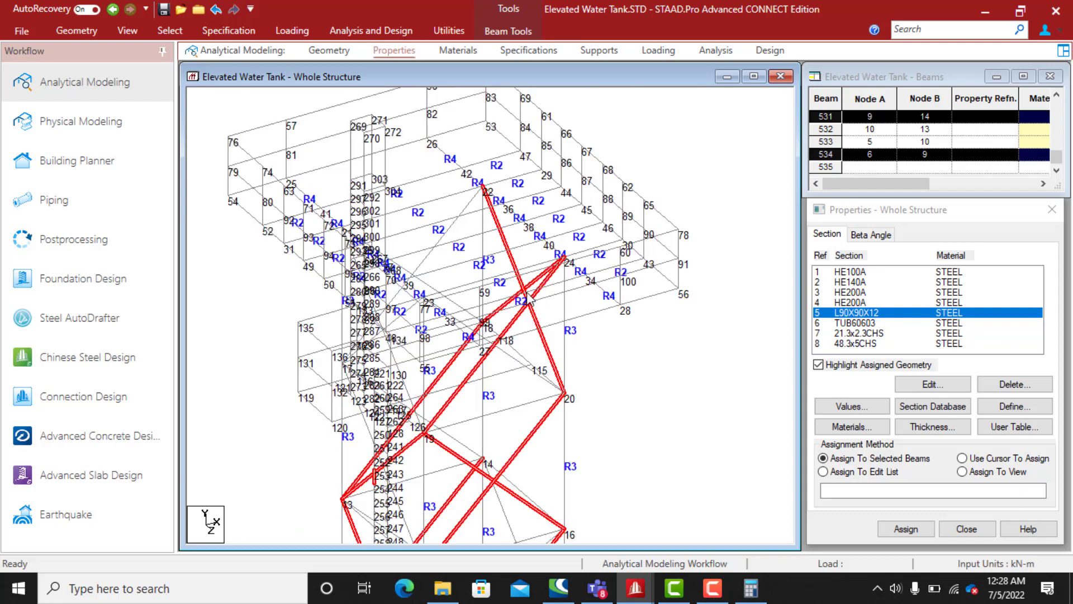
{"action": "left_click", "coordinate": [450, 244], "text": "ctrl"}
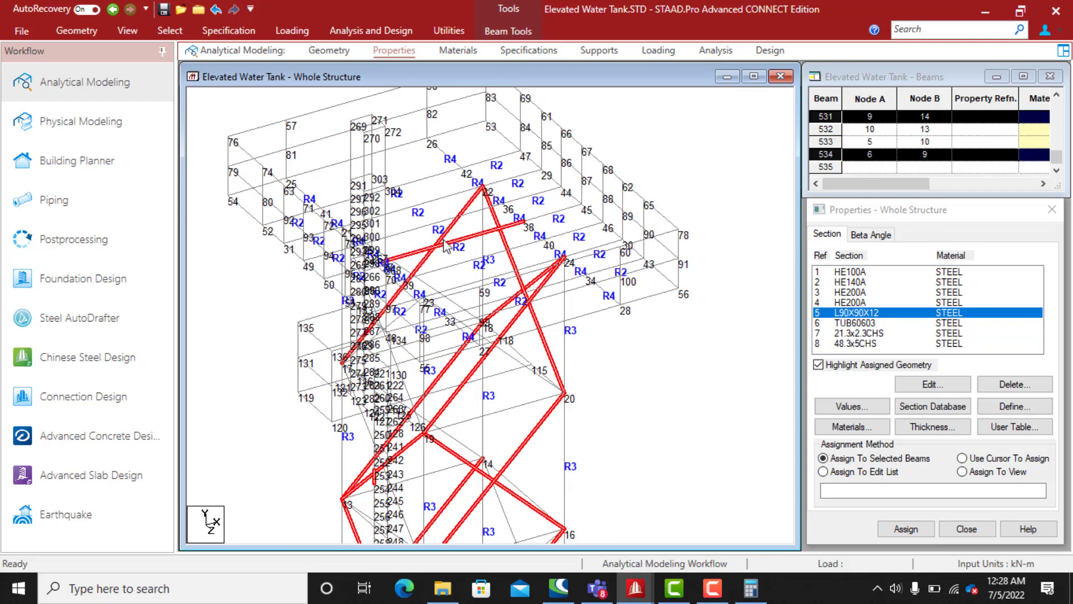
{"action": "left_click", "coordinate": [457, 240], "text": "ctrl"}
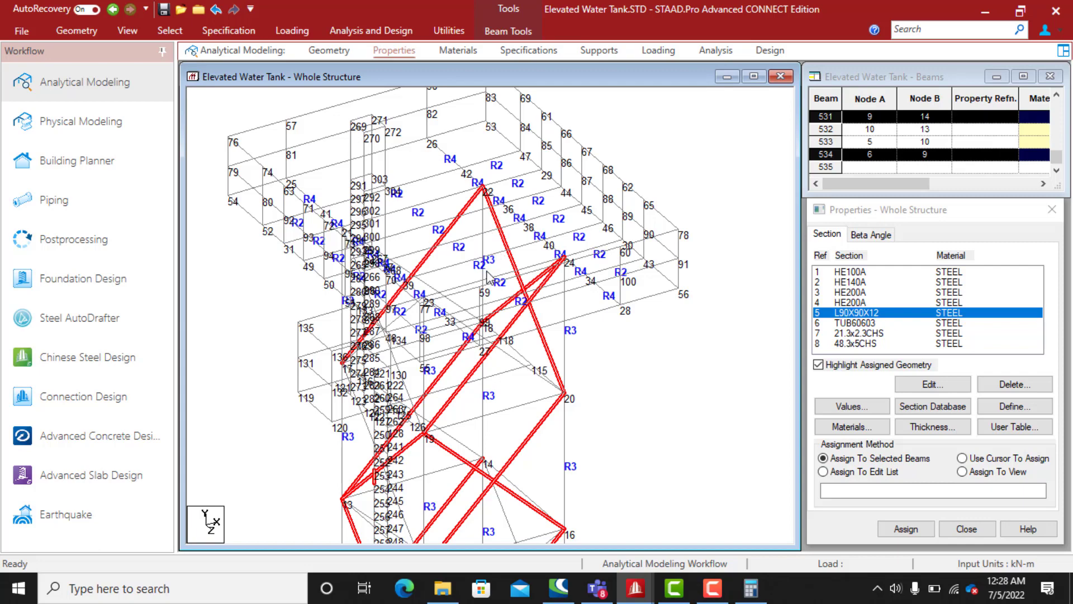
{"action": "middle_click_drag", "start_coordinate": [463, 289], "coordinate": [474, 245]}
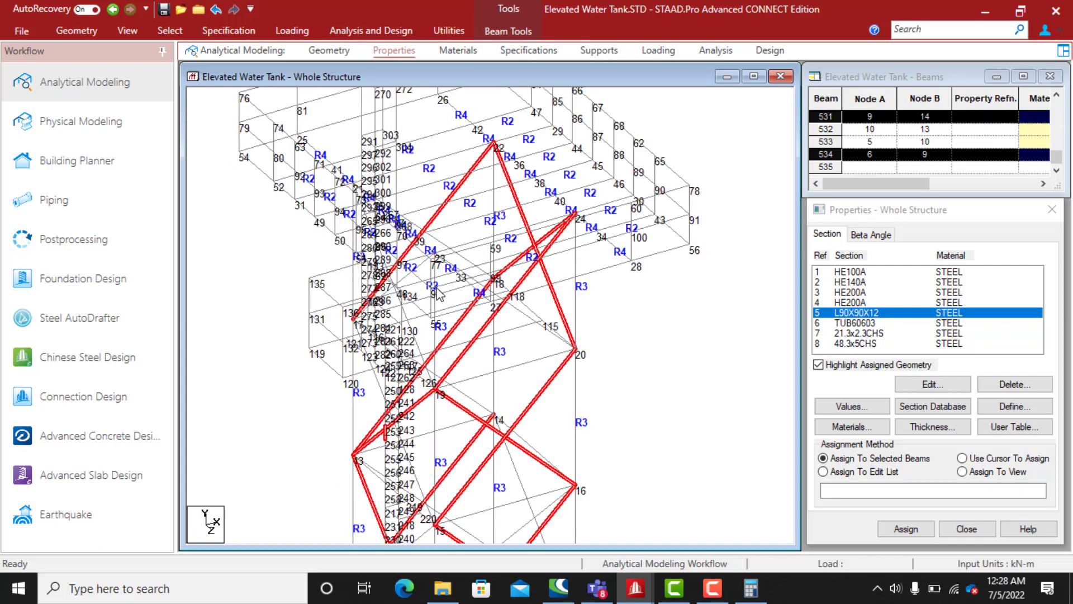
{"action": "left_click", "coordinate": [407, 281], "text": "ctrl"}
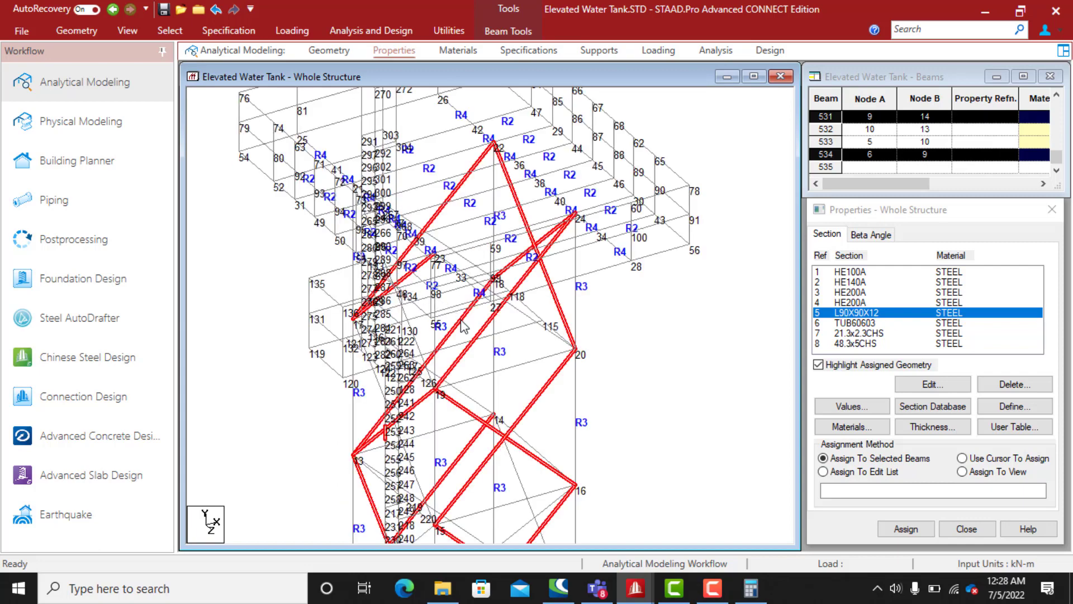
Add the diagonals between nodes 19–21, 15–17 and 14–17 to the selection
{"action": "left_click", "coordinate": [419, 348], "text": "ctrl"}
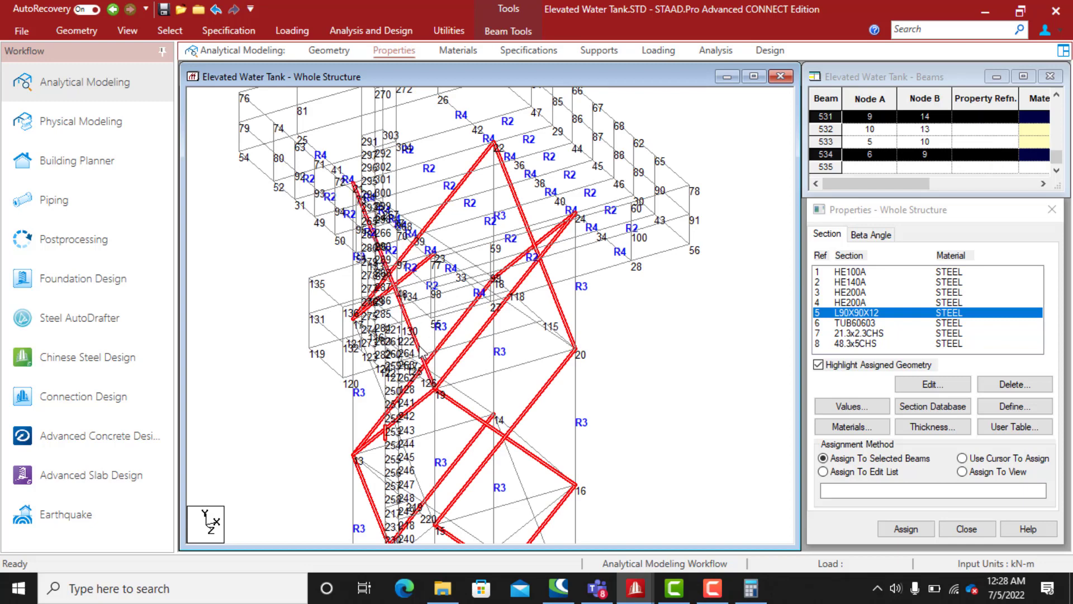
{"action": "left_click", "coordinate": [380, 391], "text": "ctrl"}
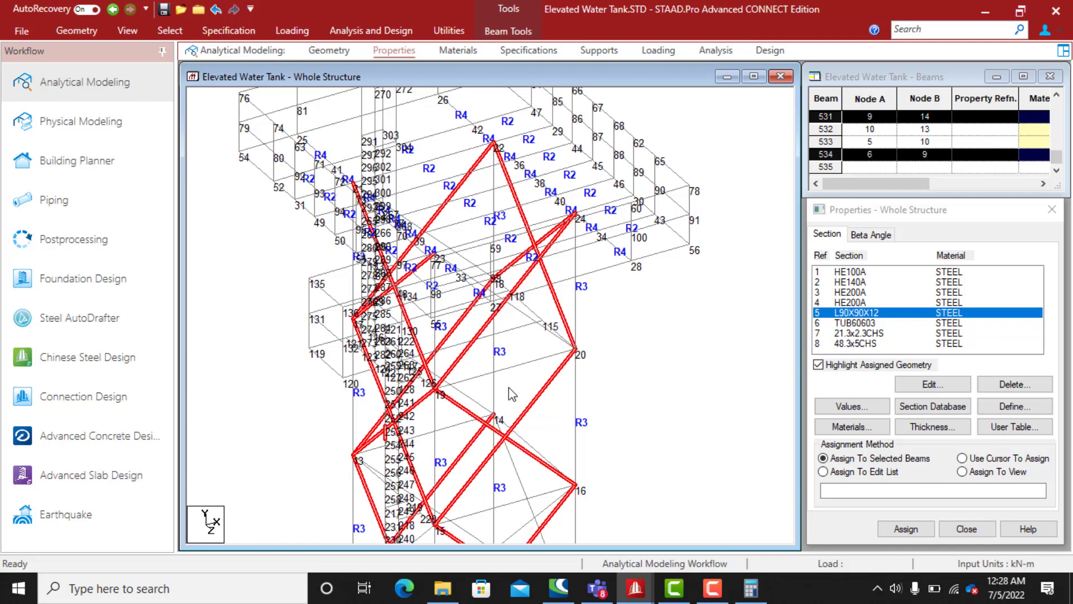
{"action": "middle_click_drag", "start_coordinate": [513, 394], "coordinate": [510, 300]}
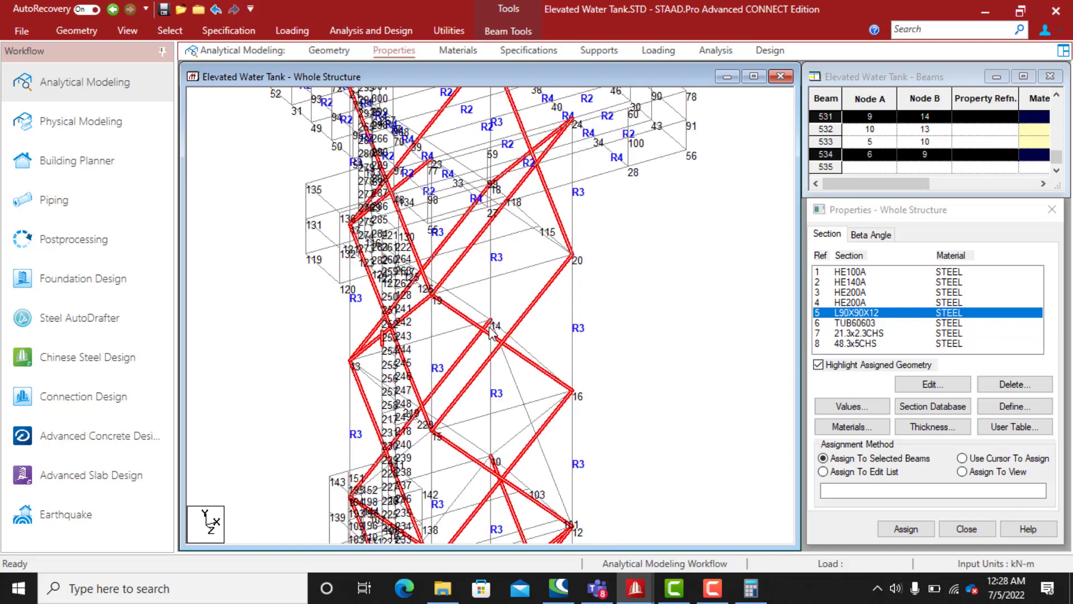
{"action": "left_click", "coordinate": [466, 308], "text": "ctrl"}
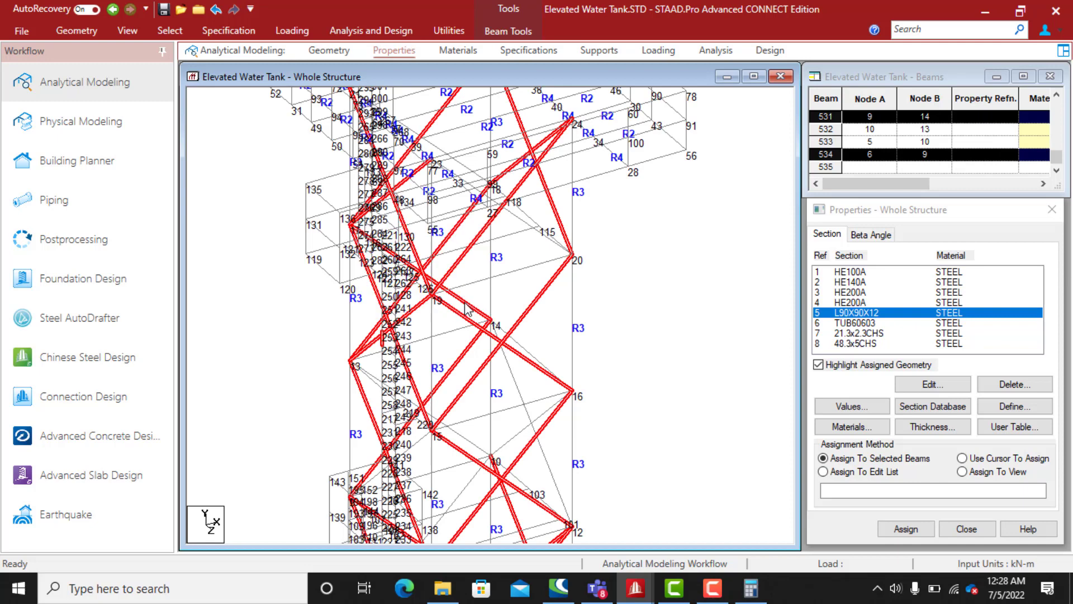
Add the diagonals between nodes 12–14, 10–16, 10–13 and 5–10 to the selection
{"action": "left_click", "coordinate": [519, 392], "text": "ctrl"}
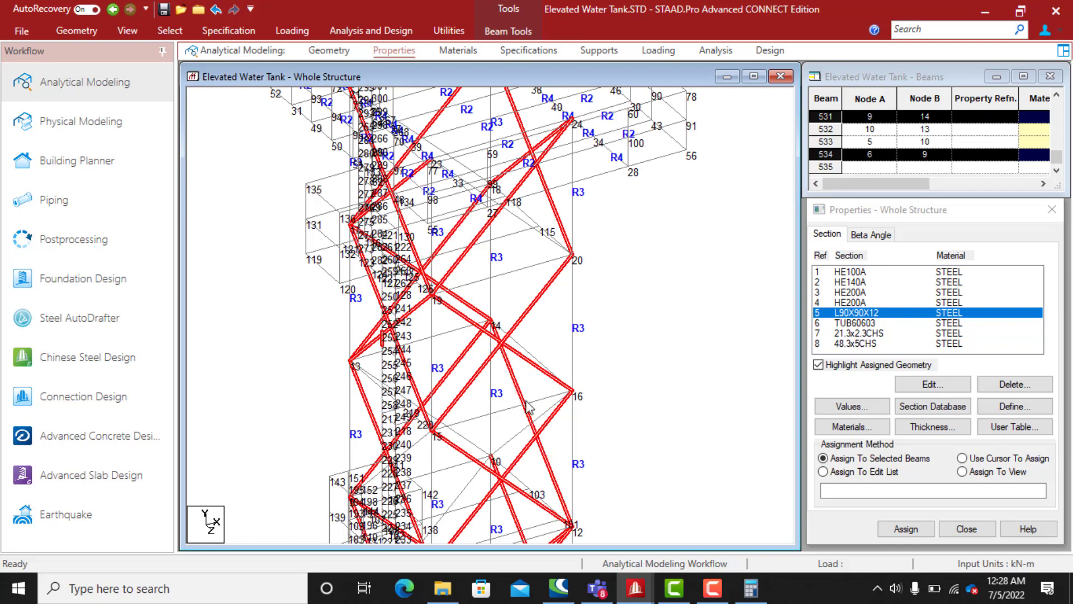
{"action": "left_click", "coordinate": [516, 435], "text": "ctrl"}
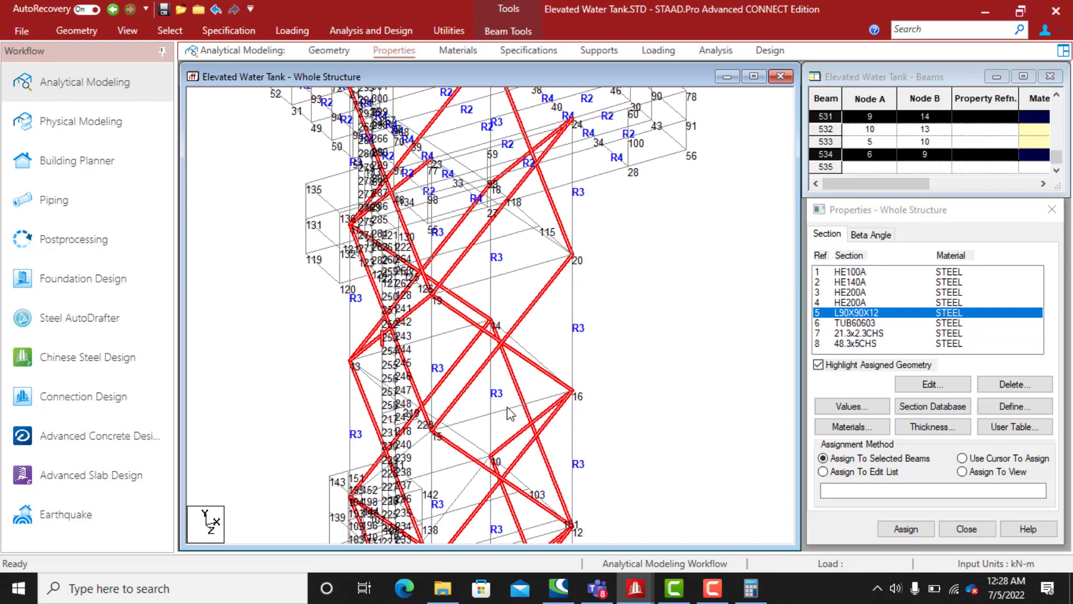
{"action": "left_click", "coordinate": [470, 440], "text": "ctrl"}
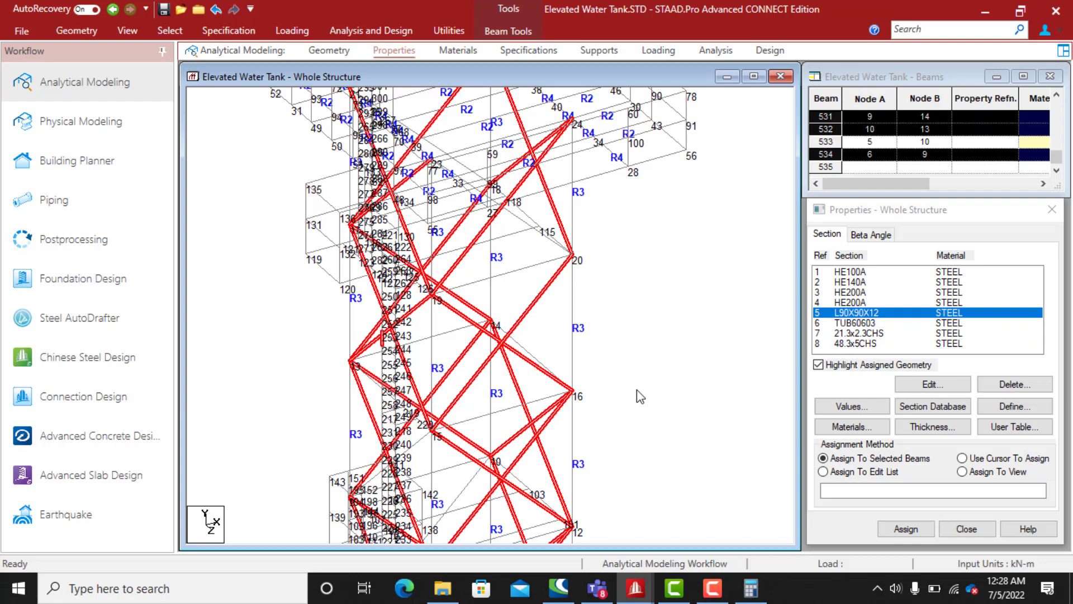
{"action": "middle_click_drag", "start_coordinate": [505, 403], "coordinate": [528, 298]}
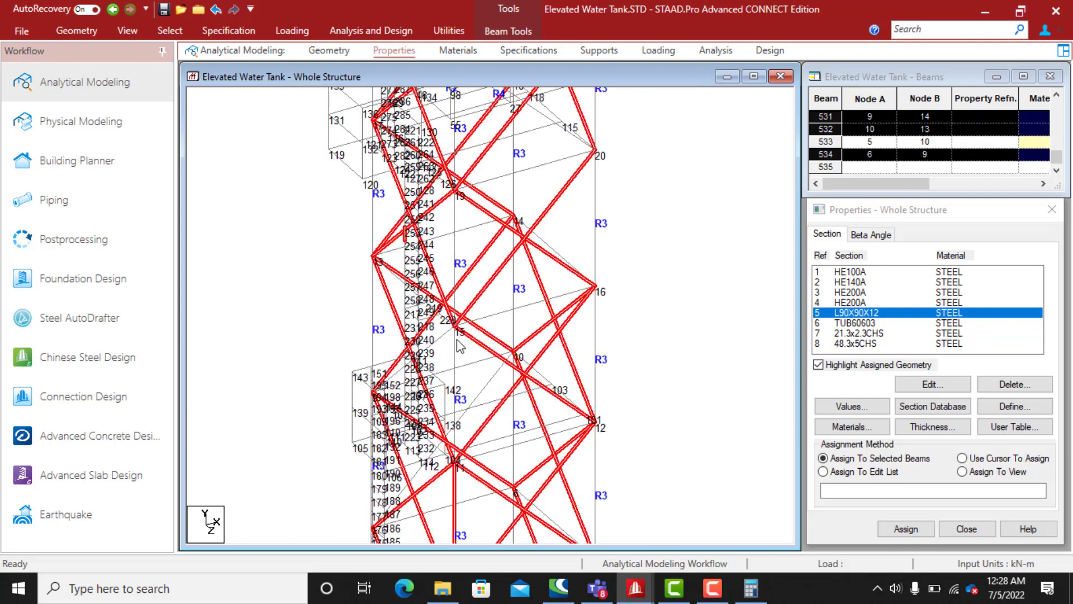
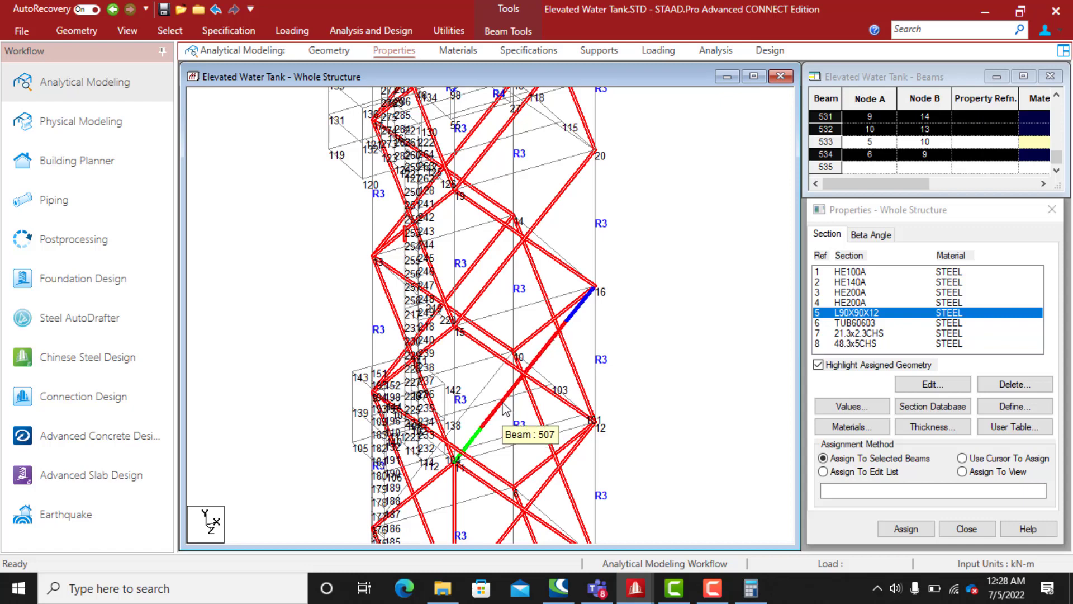
{"action": "left_click", "coordinate": [481, 394], "text": "ctrl"}
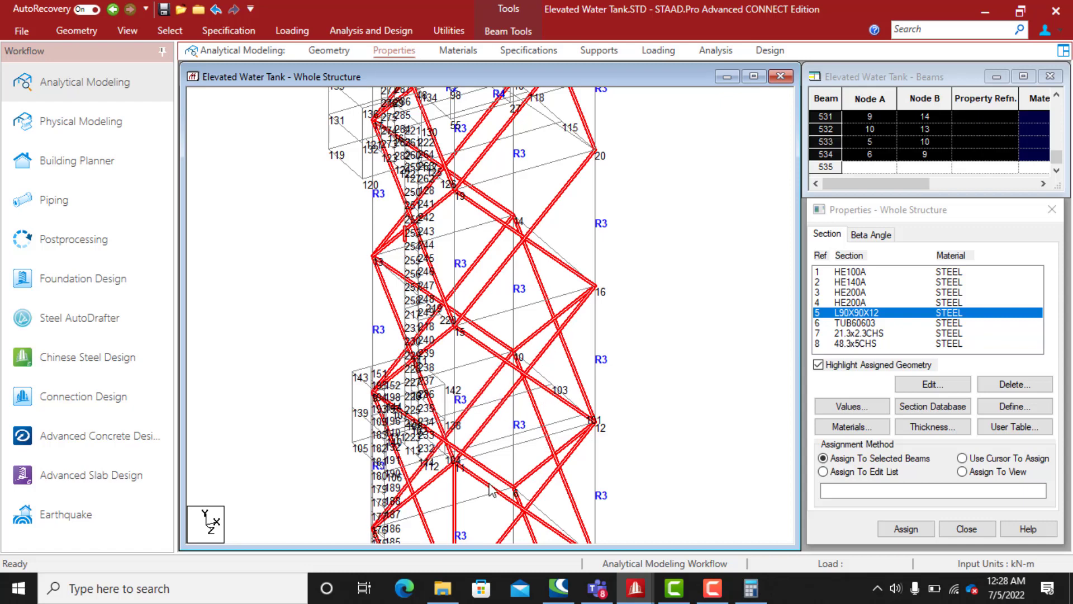
Assign the L90X90X12 section to all selected tower diagonals and clear the selection
{"action": "middle_click_drag", "start_coordinate": [551, 422], "coordinate": [492, 343]}
{"action": "scroll", "coordinate": [569, 404], "scroll_direction": "down", "scroll_amount": 4}
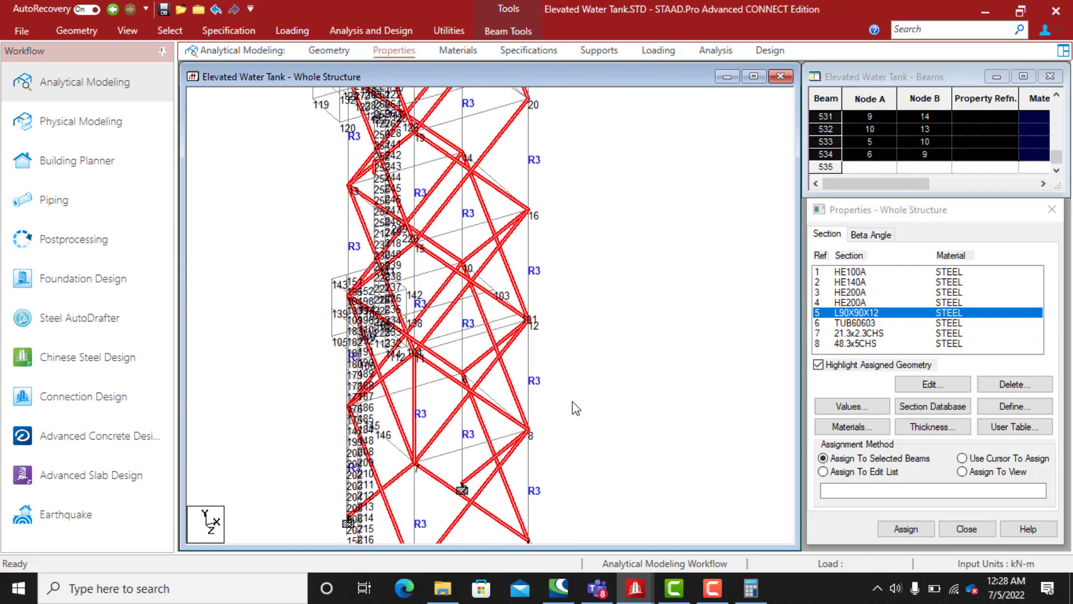
{"action": "middle_click_drag", "start_coordinate": [576, 403], "coordinate": [600, 378]}
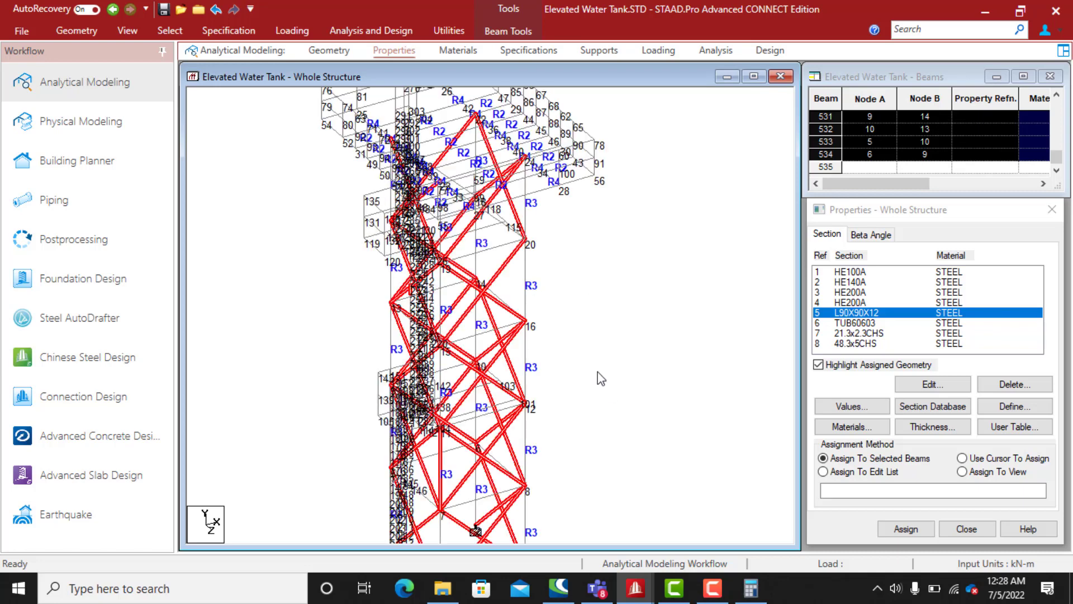
{"action": "middle_click_drag", "start_coordinate": [584, 282], "coordinate": [568, 361]}
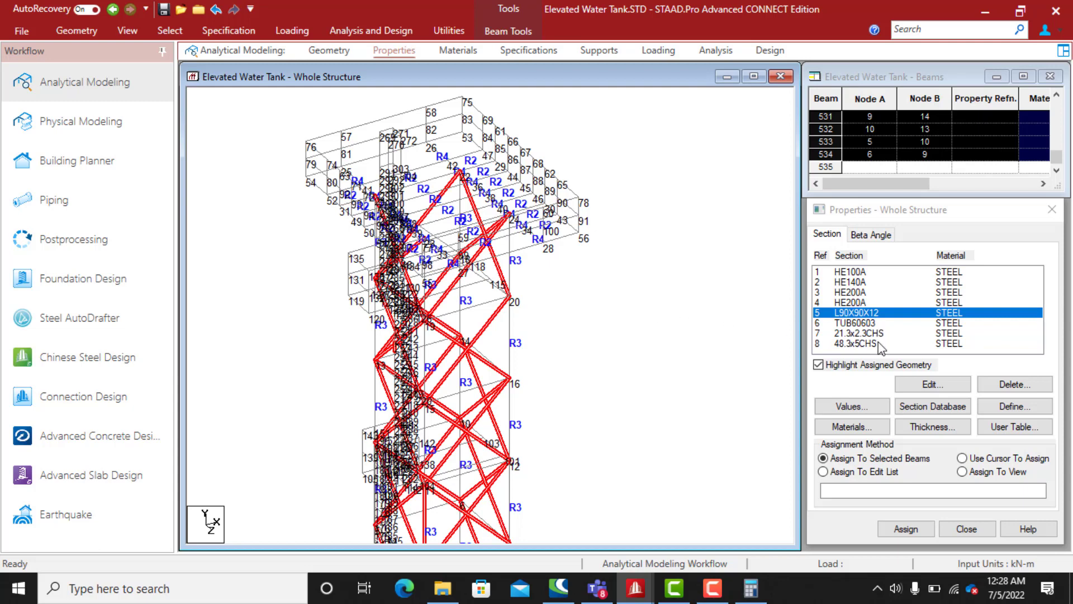
{"action": "left_click", "coordinate": [900, 530]}
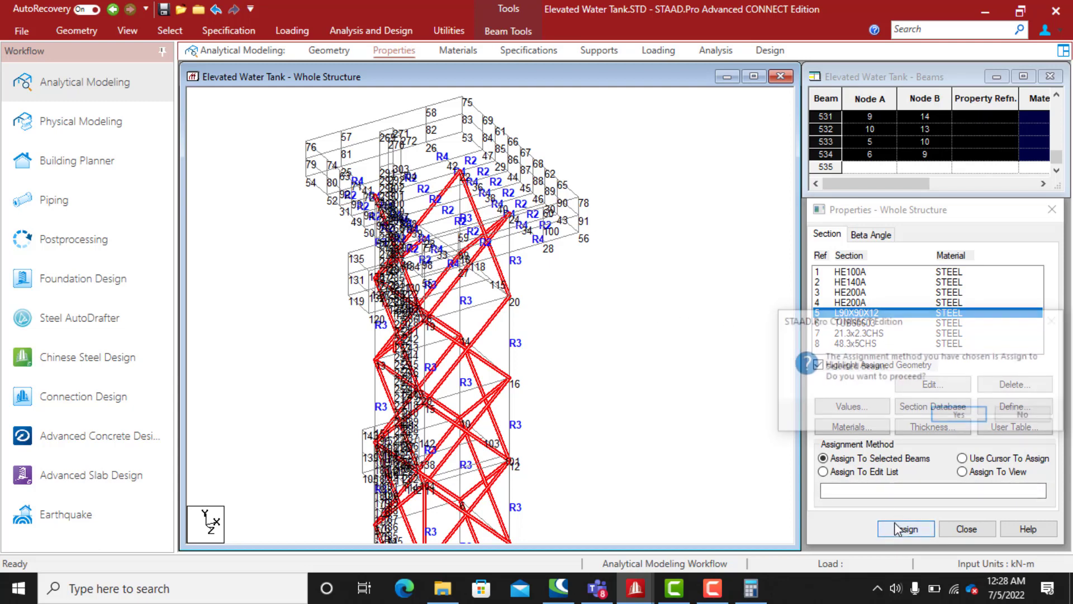
{"action": "left_click", "coordinate": [961, 416]}
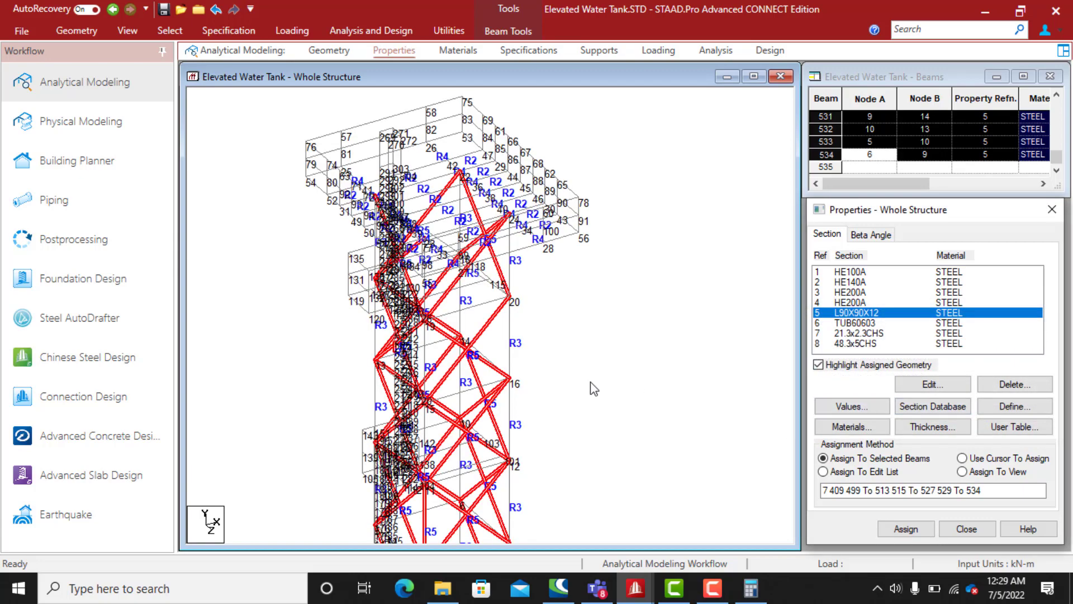
{"action": "scroll", "coordinate": [528, 352], "scroll_direction": "down", "scroll_amount": 2}
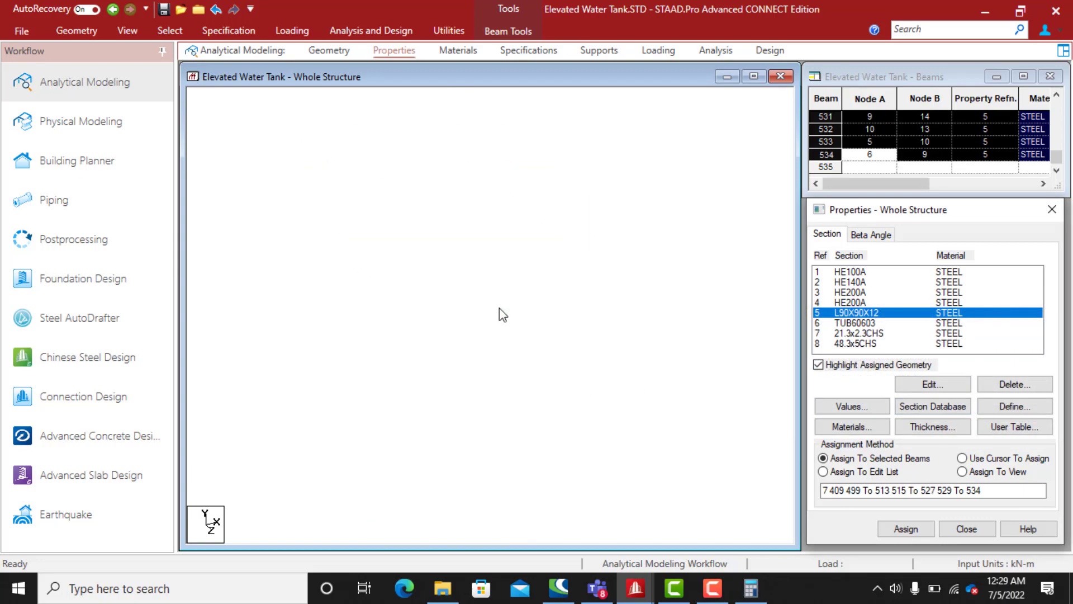
{"action": "left_click", "coordinate": [512, 386]}
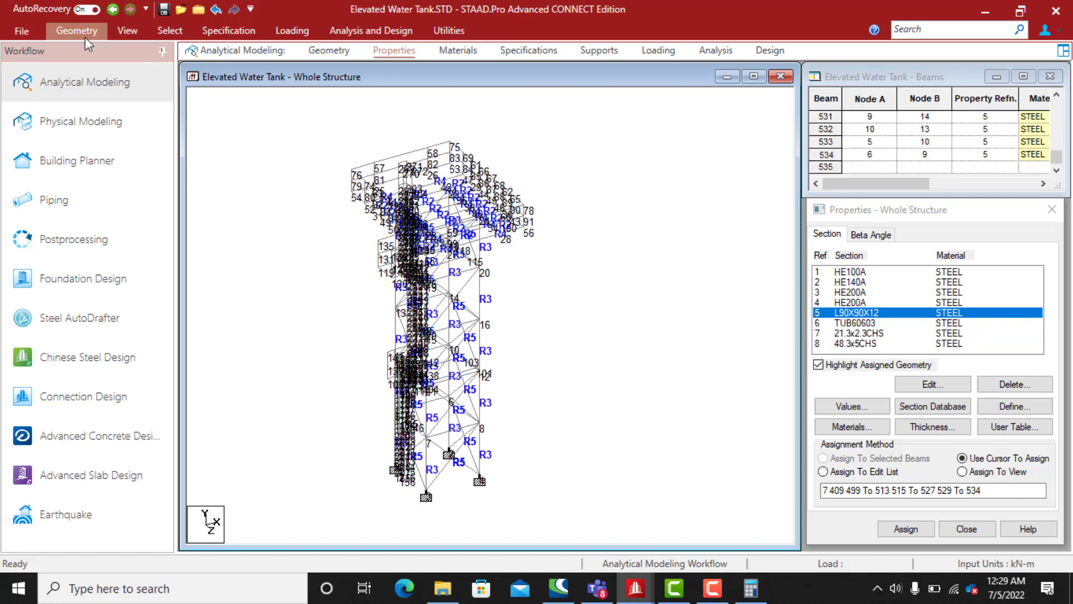
Select the top platform and railing members in the front view, isolate them, and show them in isometric view with the selection cleared
{"action": "left_click", "coordinate": [127, 34]}
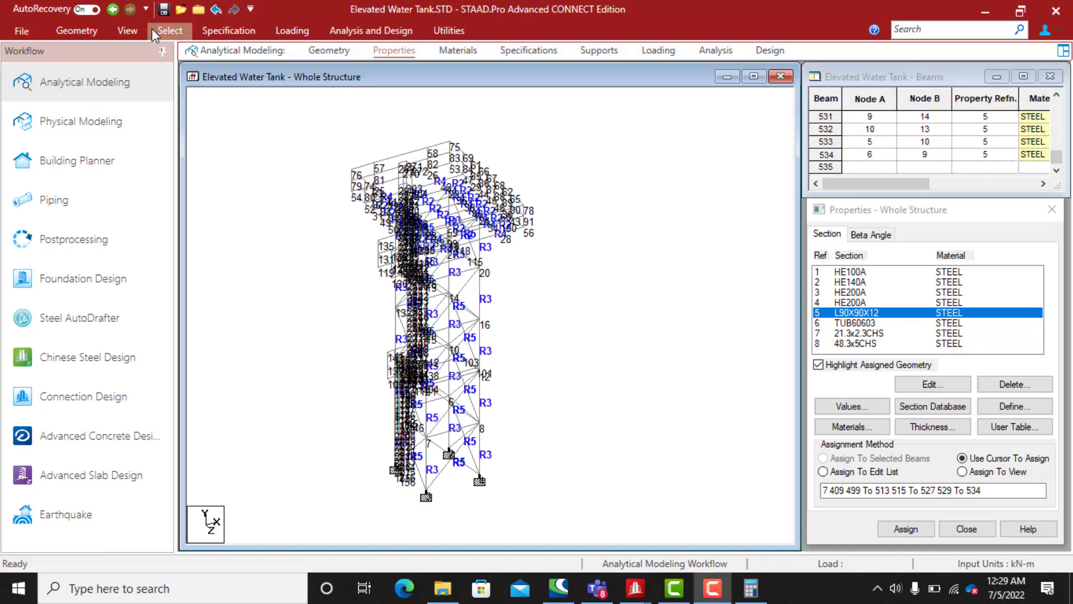
{"action": "left_click", "coordinate": [128, 31]}
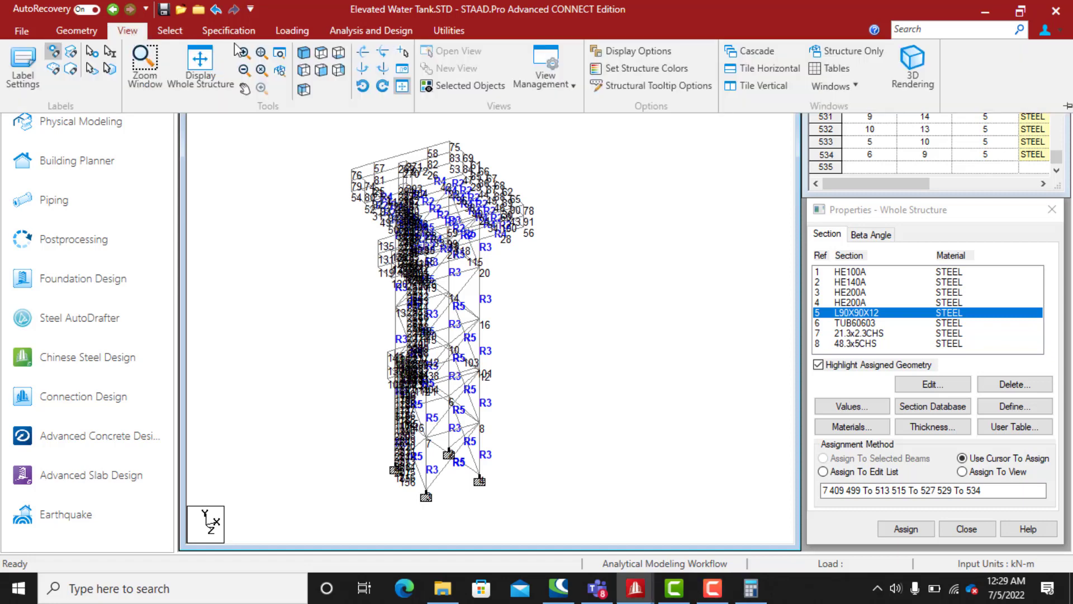
{"action": "left_click", "coordinate": [322, 71]}
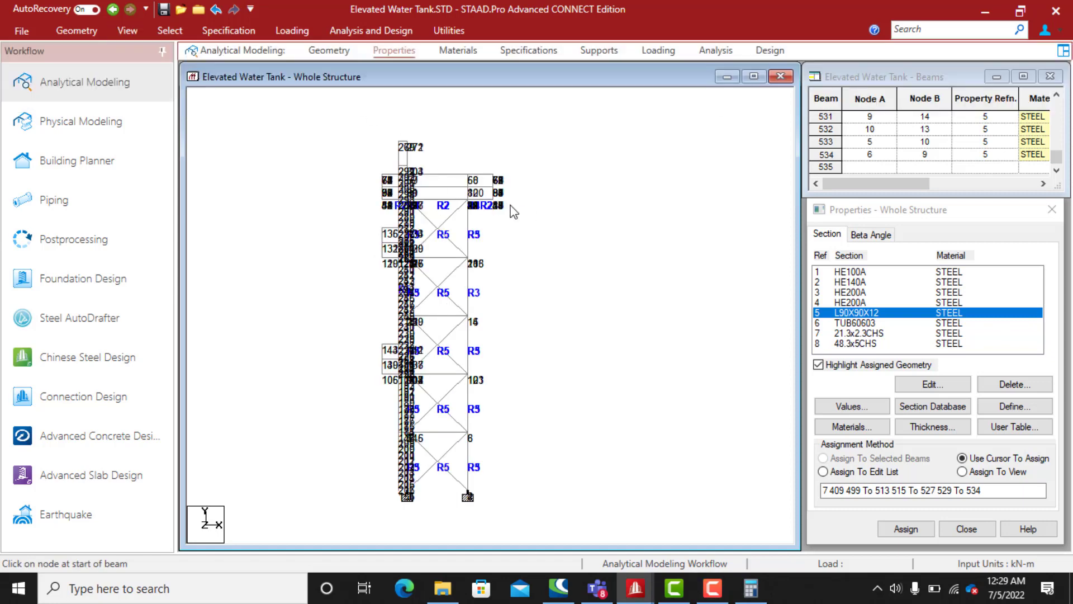
{"action": "left_click_drag", "start_coordinate": [527, 210], "coordinate": [366, 171]}
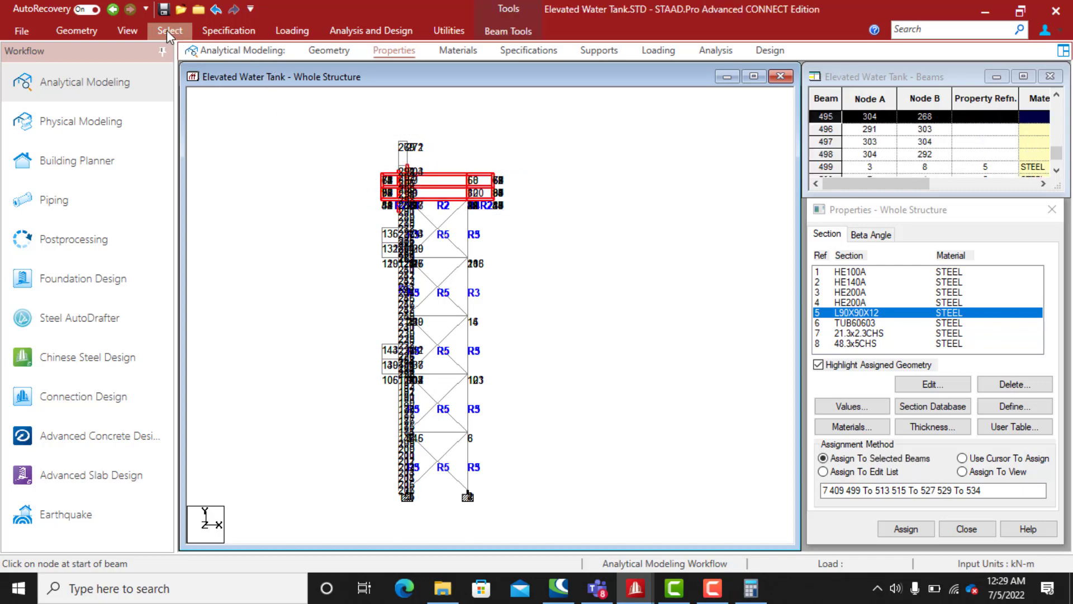
{"action": "left_click", "coordinate": [129, 32]}
{"action": "left_click", "coordinate": [464, 85]}
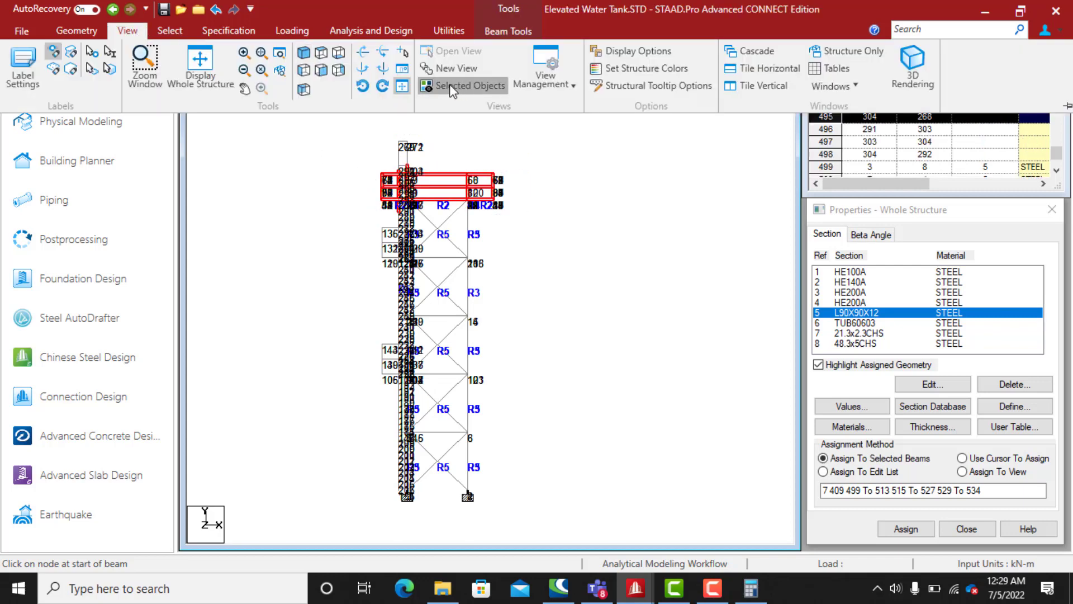
{"action": "left_click", "coordinate": [304, 53]}
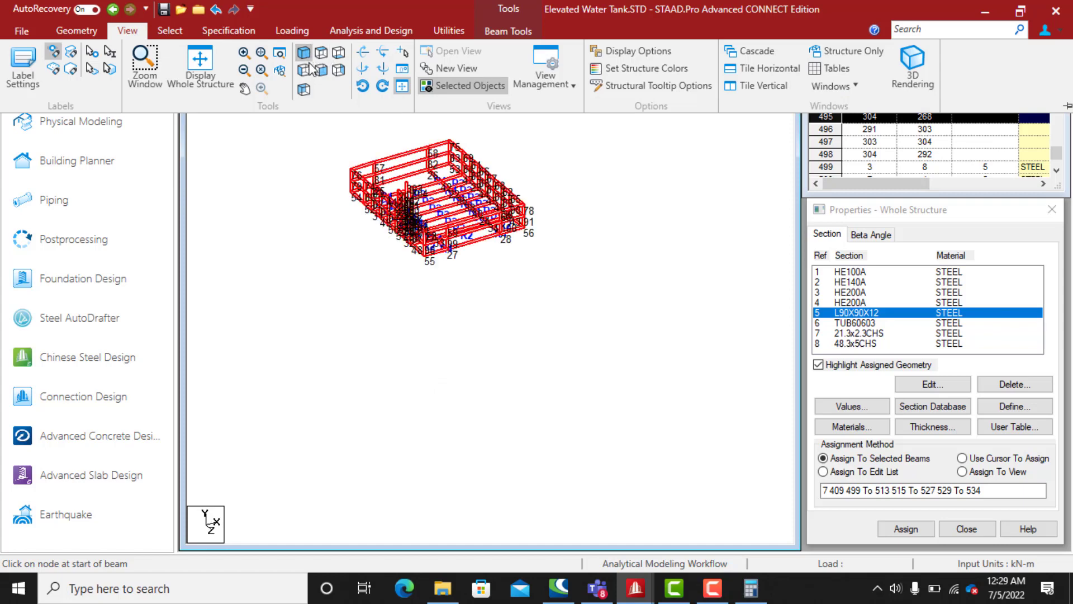
{"action": "left_click", "coordinate": [562, 215]}
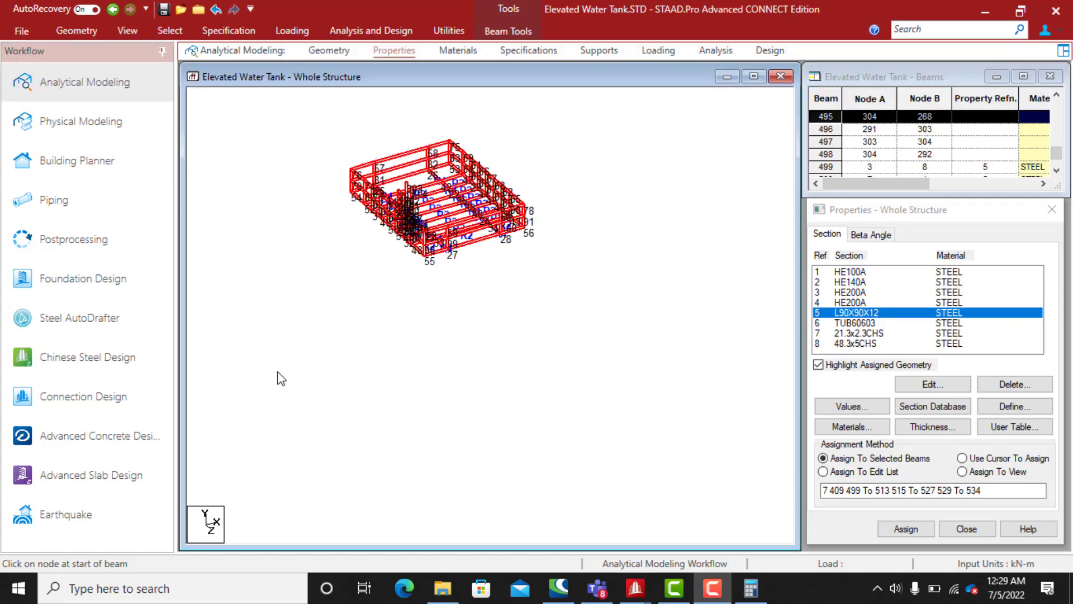
{"action": "left_click", "coordinate": [545, 308]}
{"action": "scroll", "coordinate": [412, 229], "scroll_direction": "up", "scroll_amount": 3}
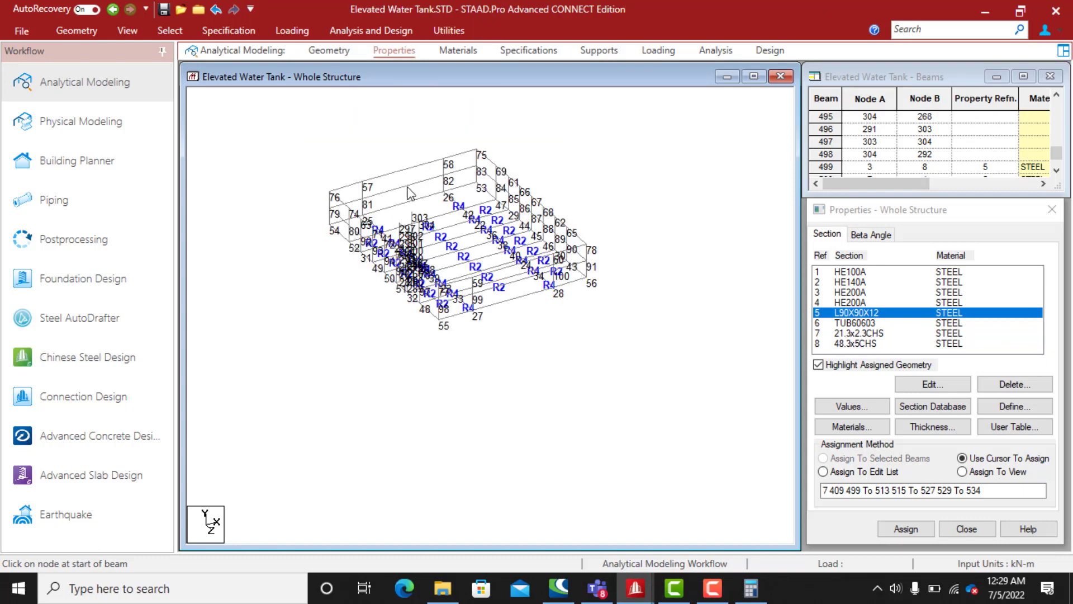
In the front view, select the top platform's railing posts and rails on both sides, leaving out the ladder members
{"action": "left_click", "coordinate": [139, 34]}
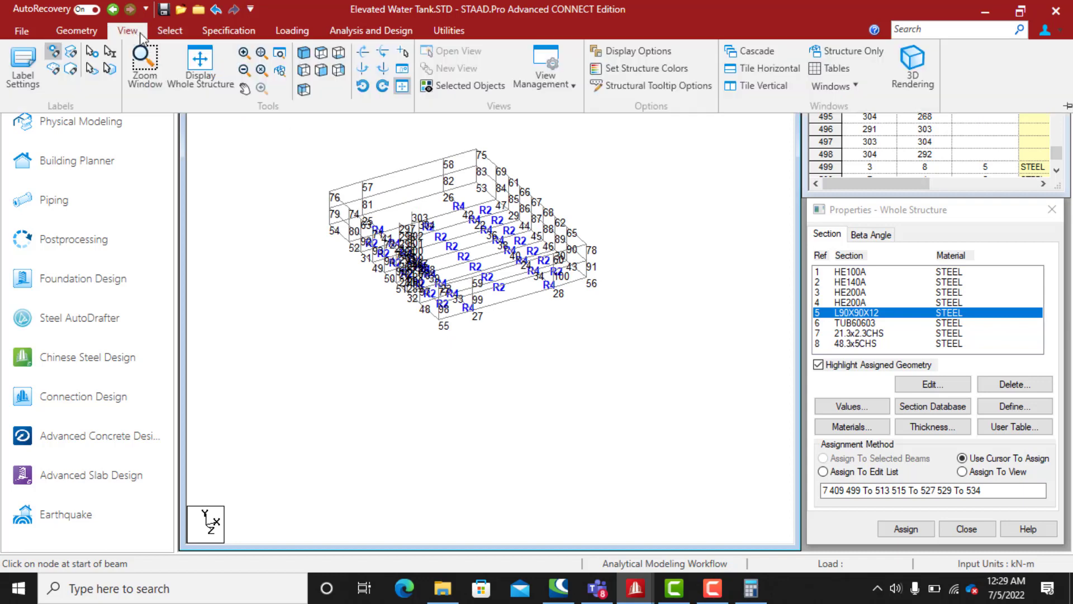
{"action": "left_click", "coordinate": [321, 69]}
{"action": "left_click", "coordinate": [463, 180]}
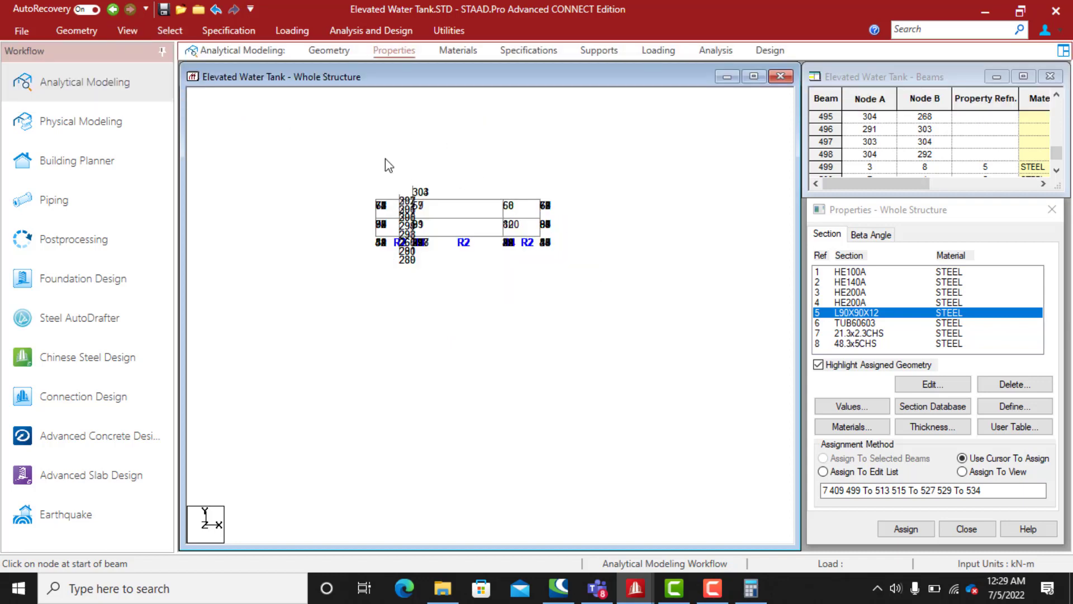
{"action": "left_click_drag", "start_coordinate": [563, 240], "coordinate": [361, 184]}
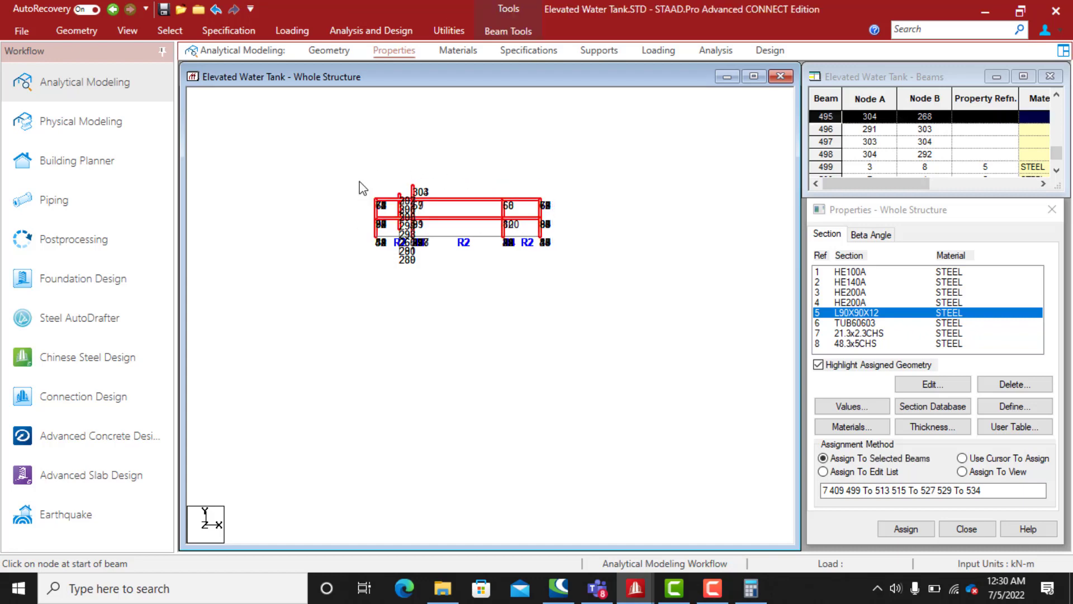
{"action": "left_click", "coordinate": [464, 268]}
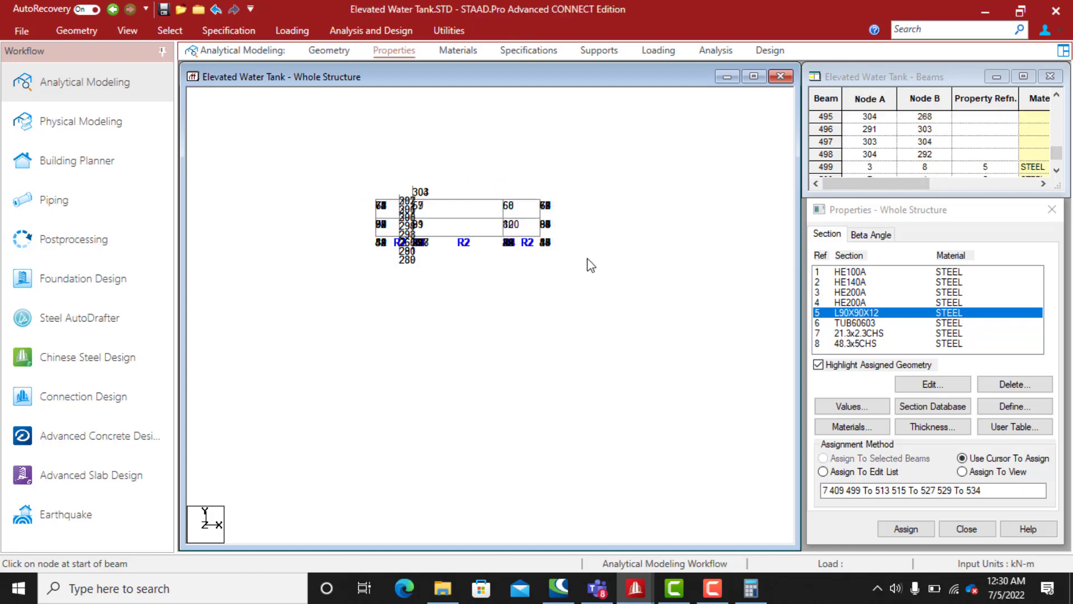
{"action": "left_click_drag", "start_coordinate": [584, 254], "coordinate": [430, 175]}
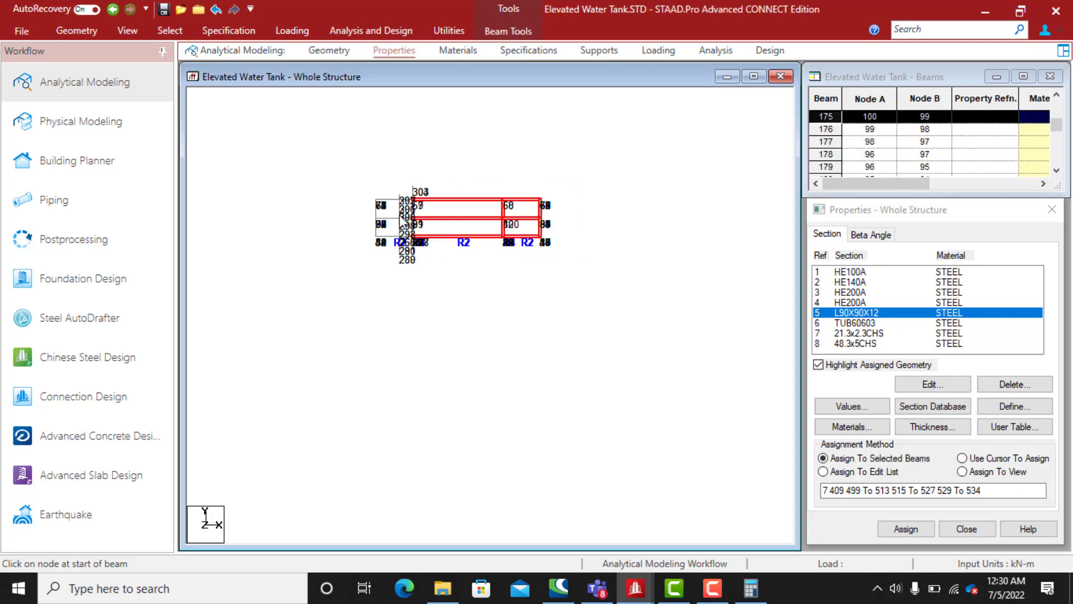
{"action": "left_click_drag", "start_coordinate": [386, 245], "coordinate": [359, 179]}
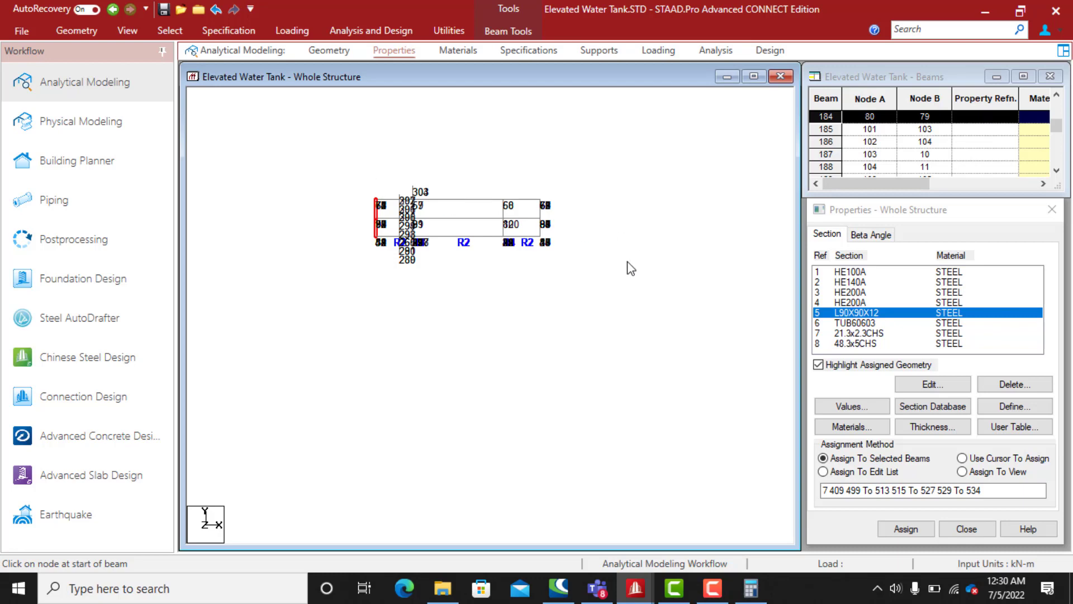
{"action": "left_click_drag", "start_coordinate": [614, 265], "coordinate": [424, 168]}
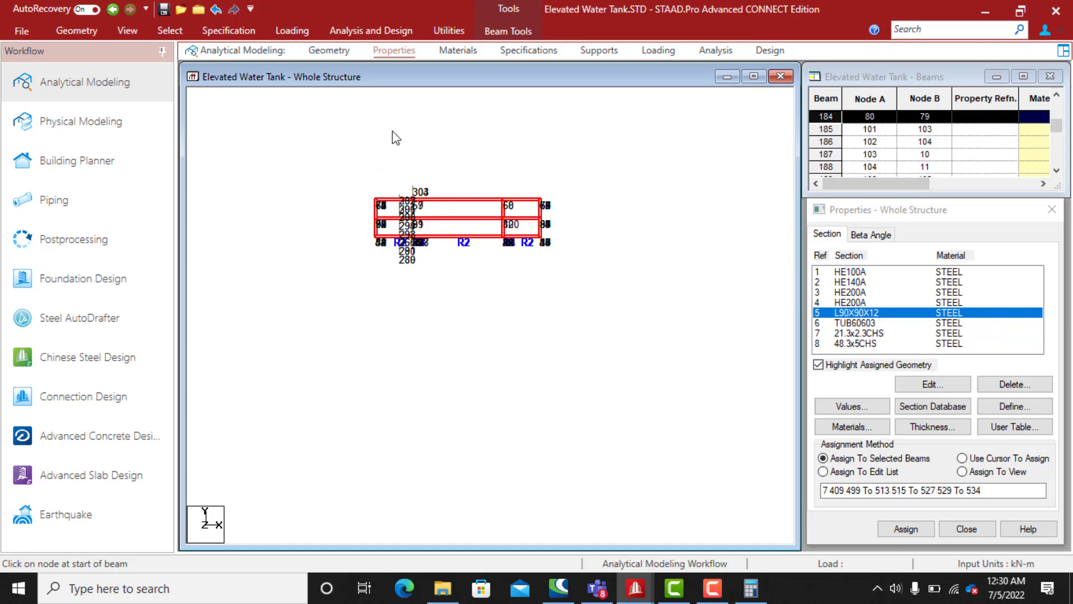
Return to the isometric view and display only the selected platform members without the ladder
{"action": "left_click", "coordinate": [133, 34]}
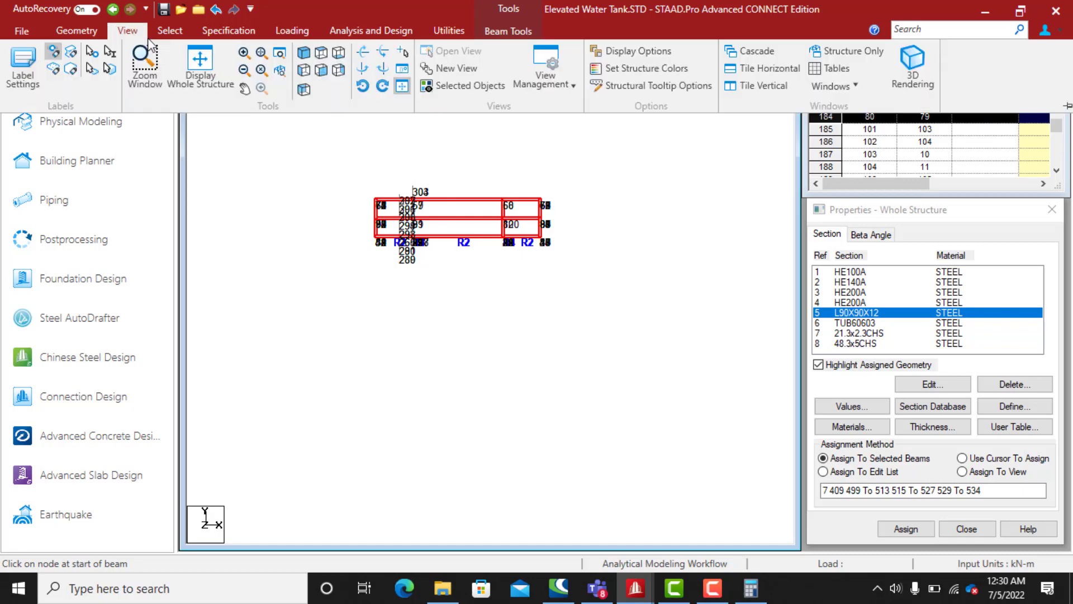
{"action": "left_click", "coordinate": [306, 54]}
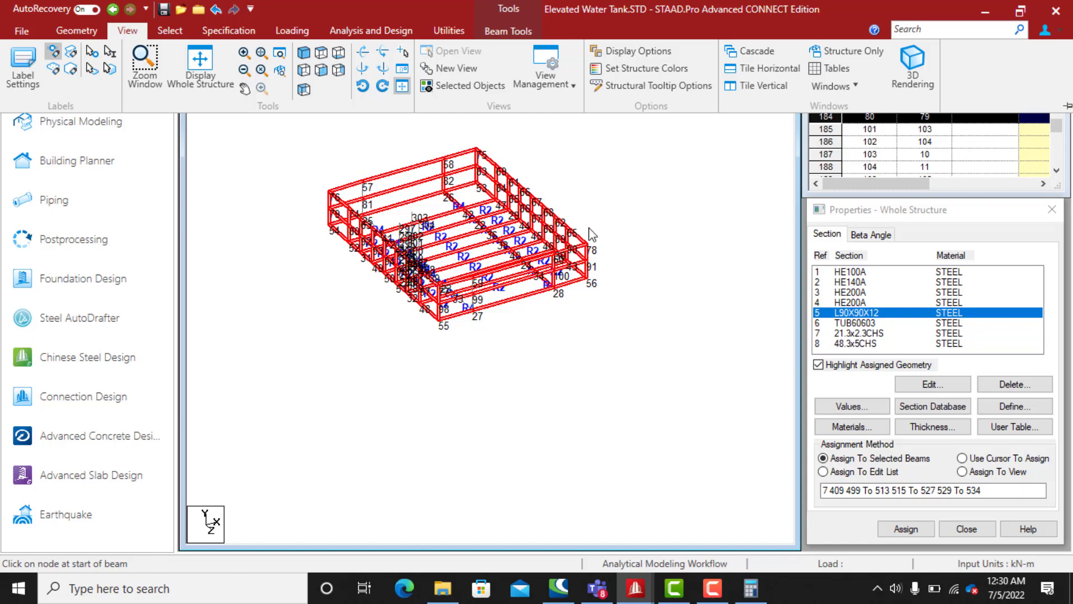
{"action": "left_click", "coordinate": [461, 87]}
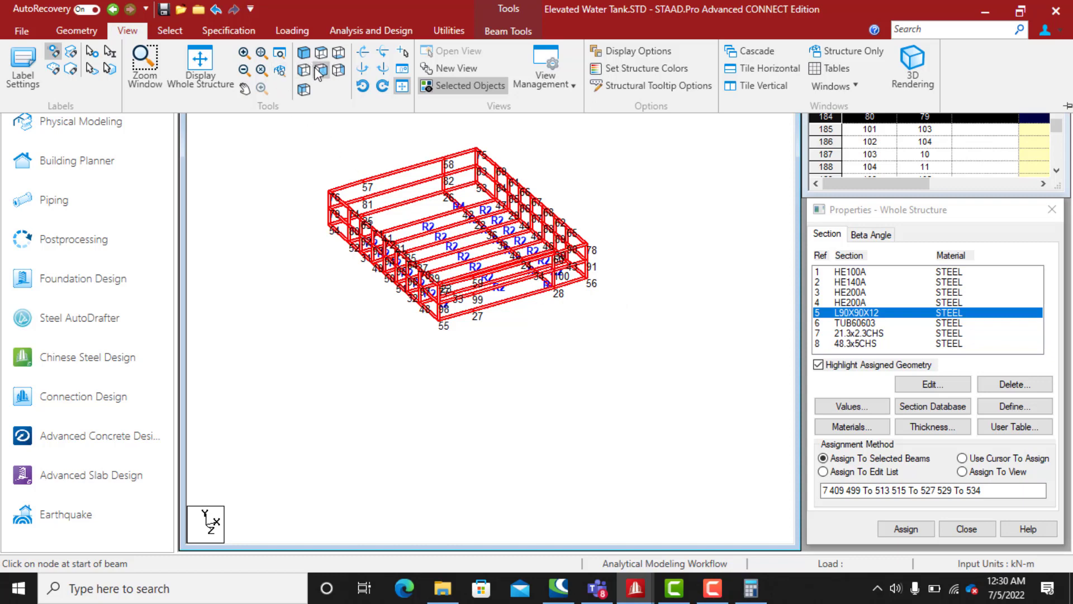
Make TUB60603 the active section and select the top platform's railing posts and rails in the front view, leaving out the floor beams
{"action": "left_click", "coordinate": [320, 71]}
{"action": "left_click", "coordinate": [574, 230]}
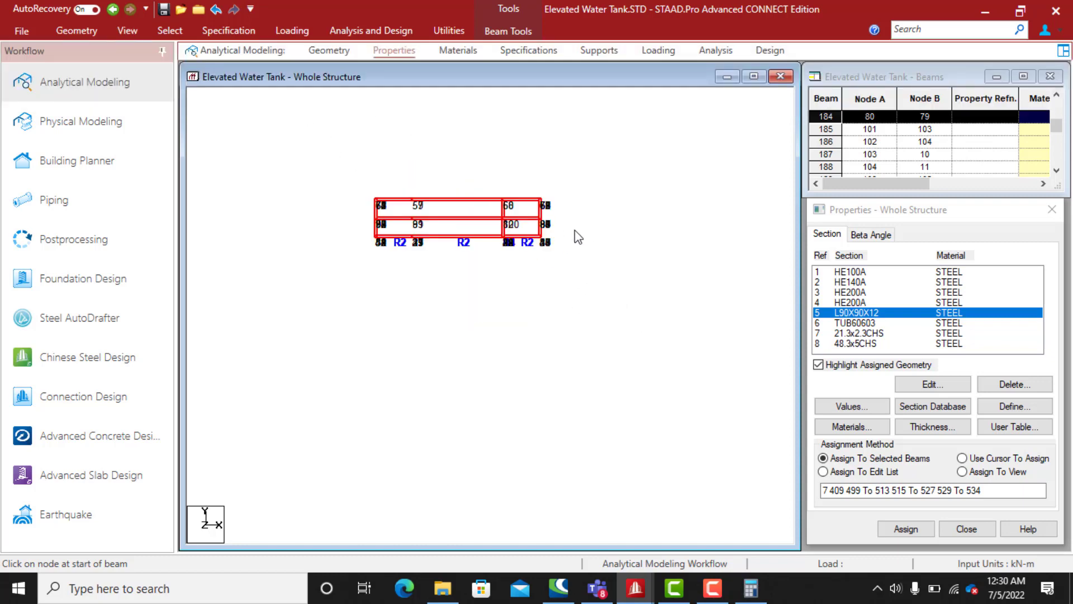
{"action": "left_click_drag", "start_coordinate": [554, 230], "coordinate": [355, 177]}
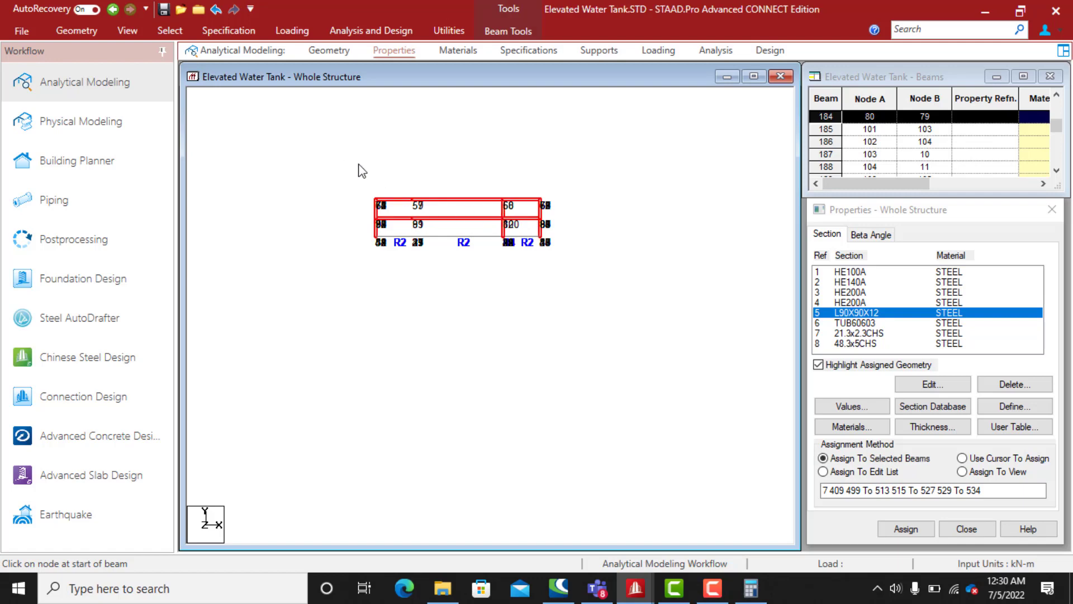
{"action": "left_click", "coordinate": [850, 323]}
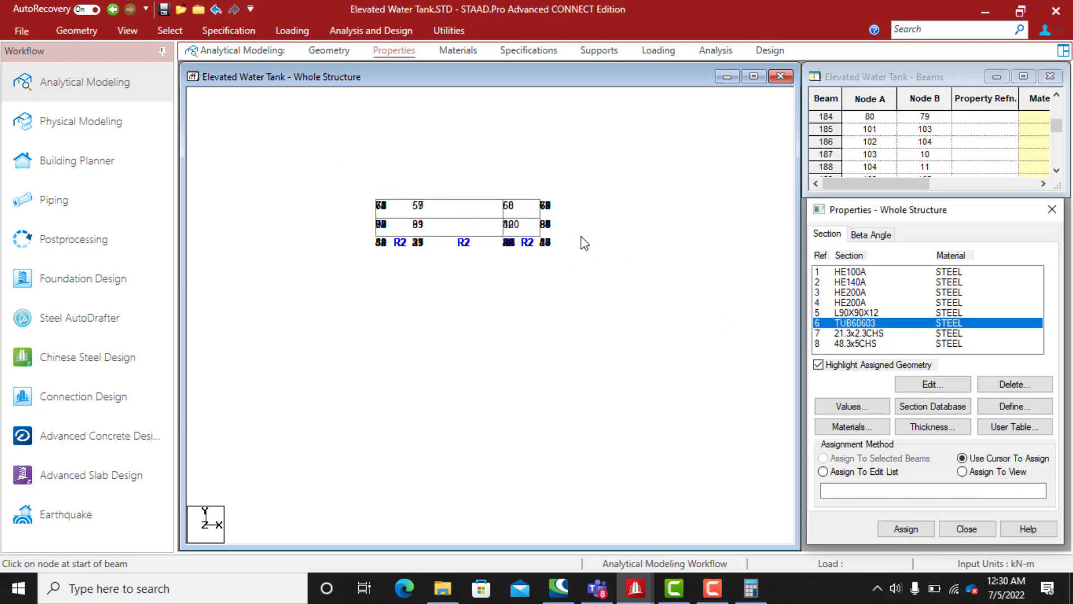
{"action": "left_click_drag", "start_coordinate": [549, 219], "coordinate": [353, 180]}
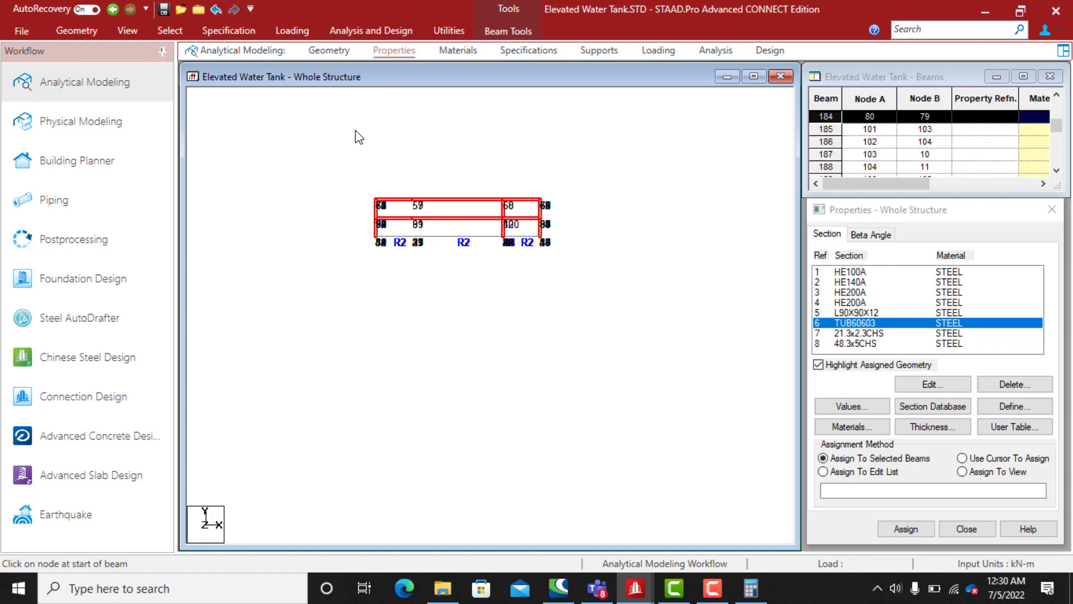
Switch to the isometric view, assign the TUB60603 section to the selected railing members, and clear the selection
{"action": "left_click", "coordinate": [130, 30]}
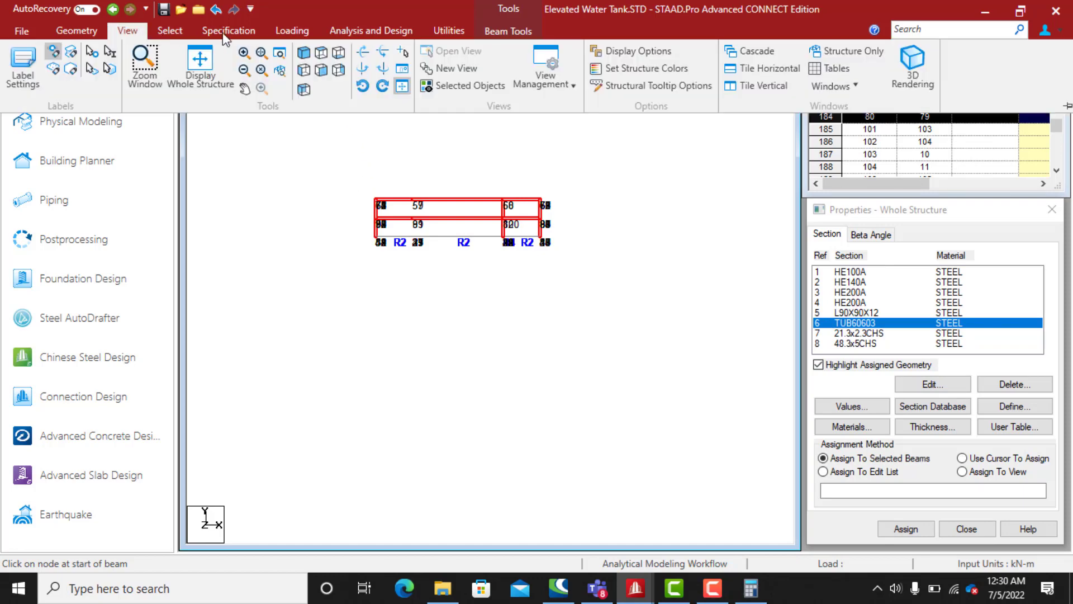
{"action": "left_click", "coordinate": [302, 54]}
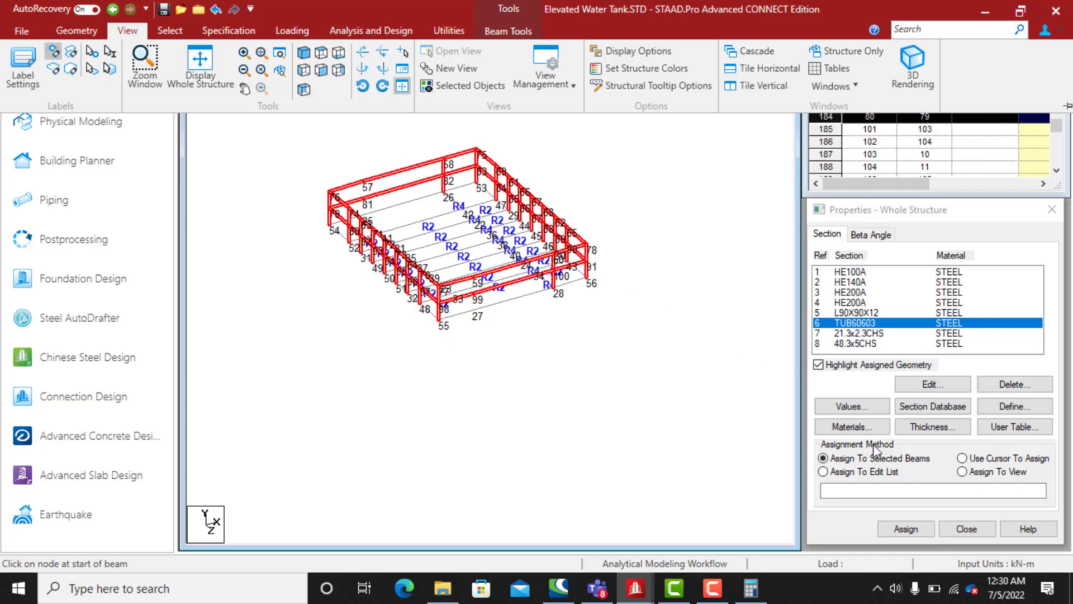
{"action": "left_click", "coordinate": [901, 531]}
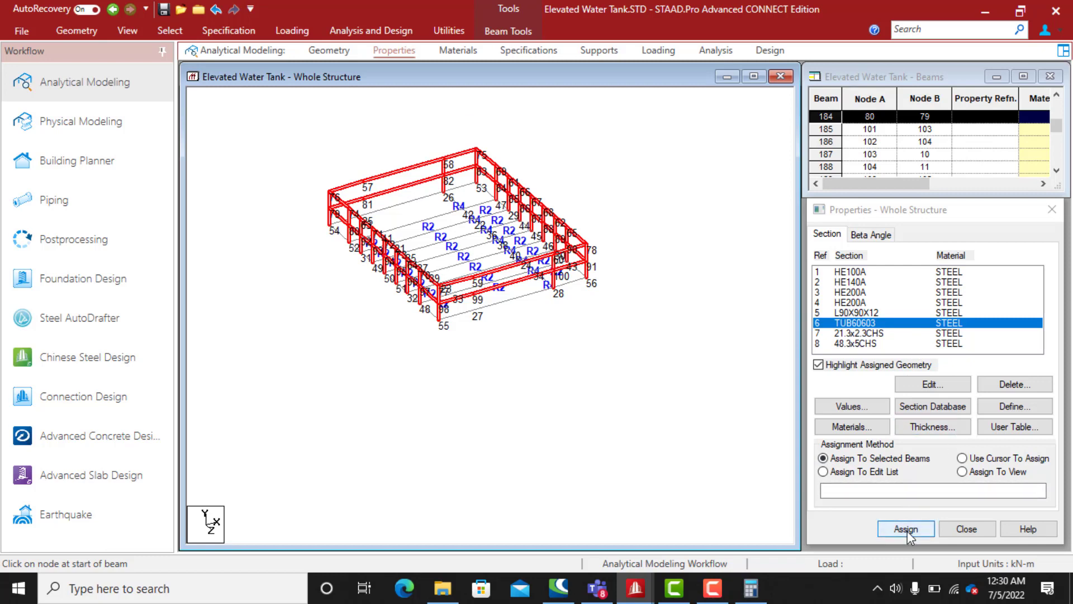
{"action": "left_click", "coordinate": [908, 531]}
{"action": "left_click", "coordinate": [973, 416]}
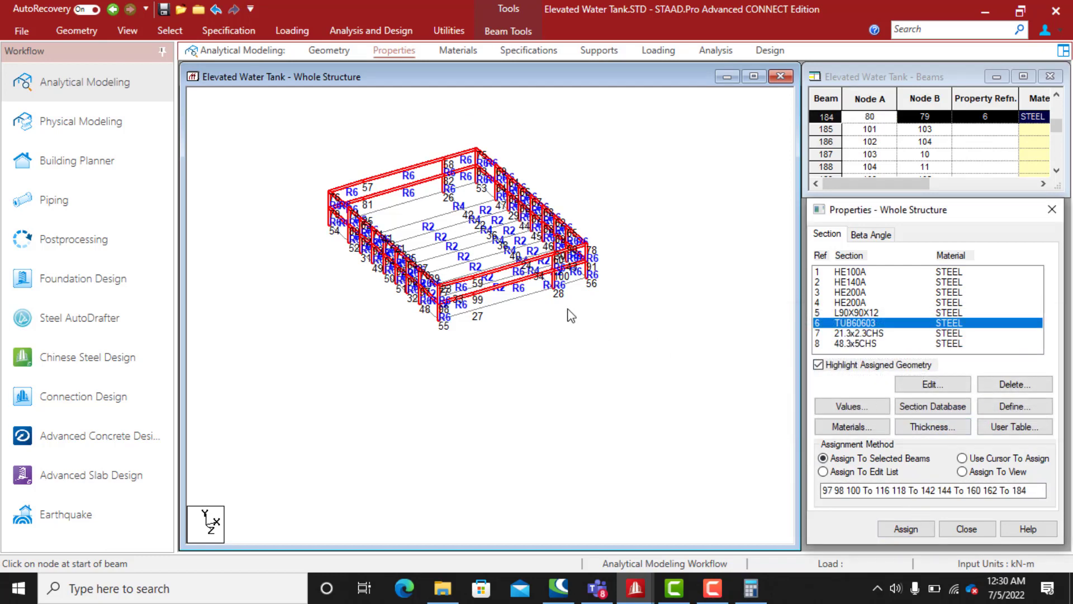
{"action": "left_click", "coordinate": [588, 306]}
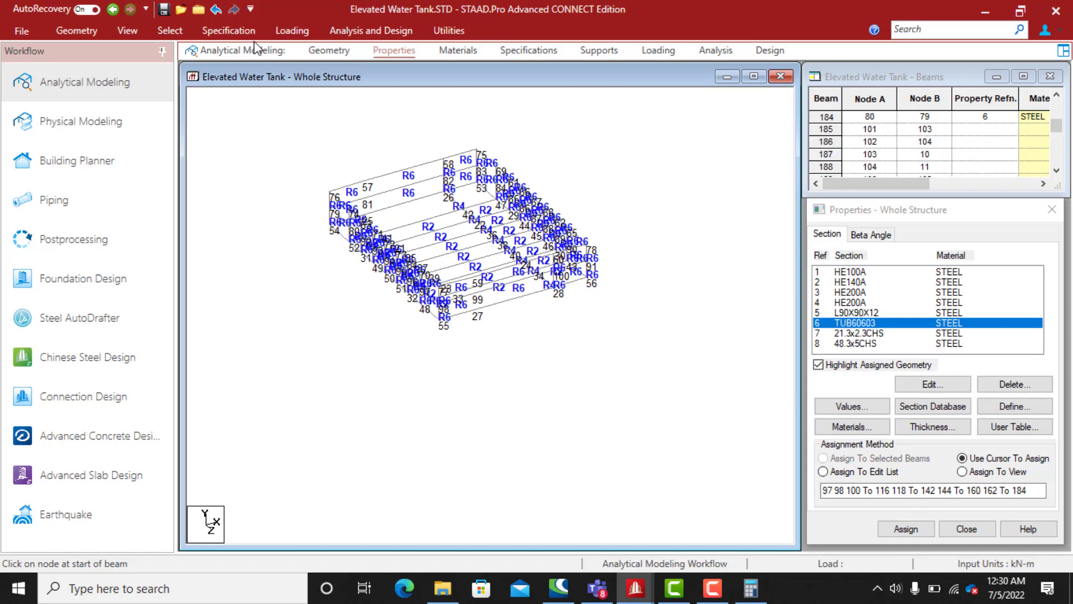
Display the whole structure again and open its 3D rendered view maximized
{"action": "left_click", "coordinate": [132, 33]}
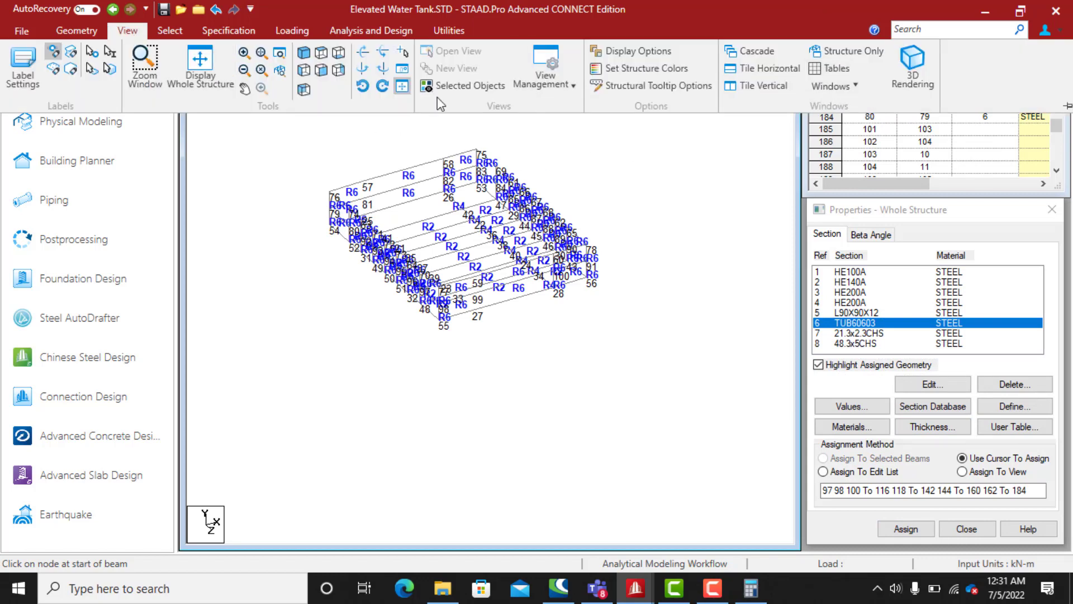
{"action": "left_click", "coordinate": [207, 75]}
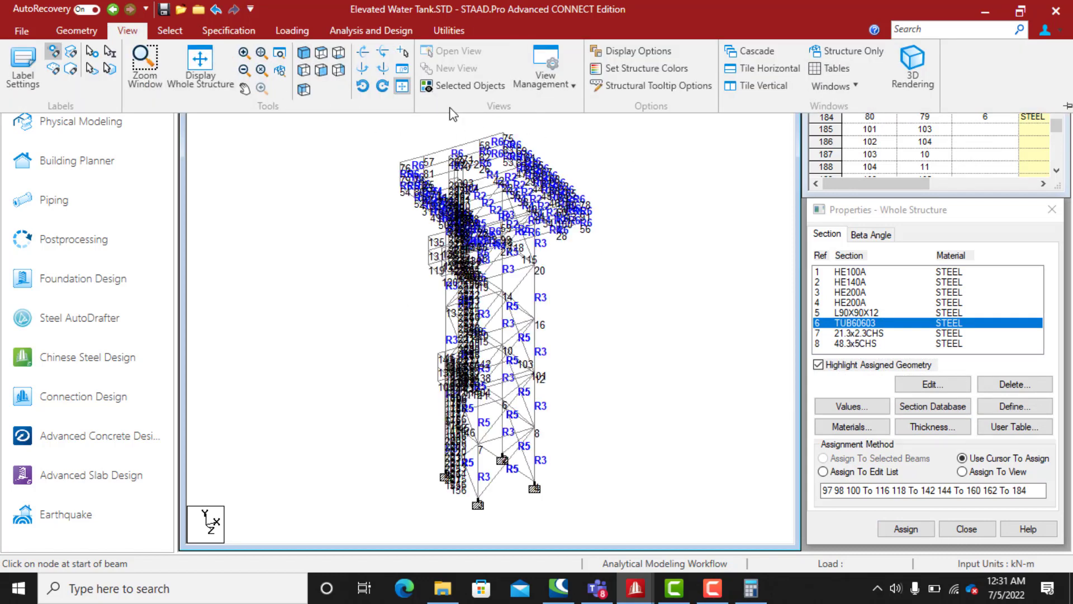
{"action": "left_click", "coordinate": [917, 69]}
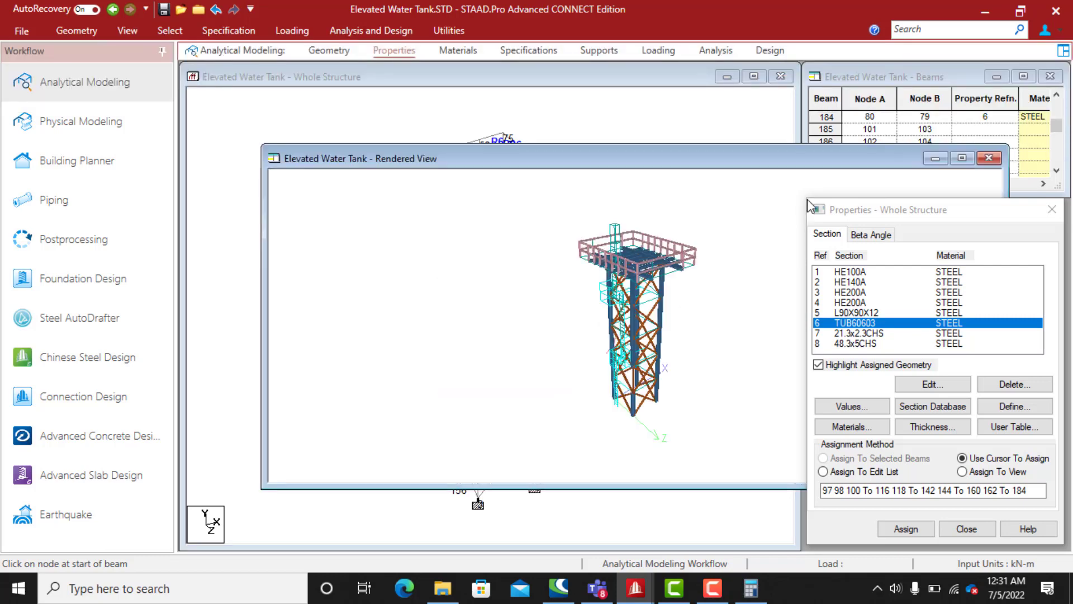
{"action": "left_click", "coordinate": [962, 158]}
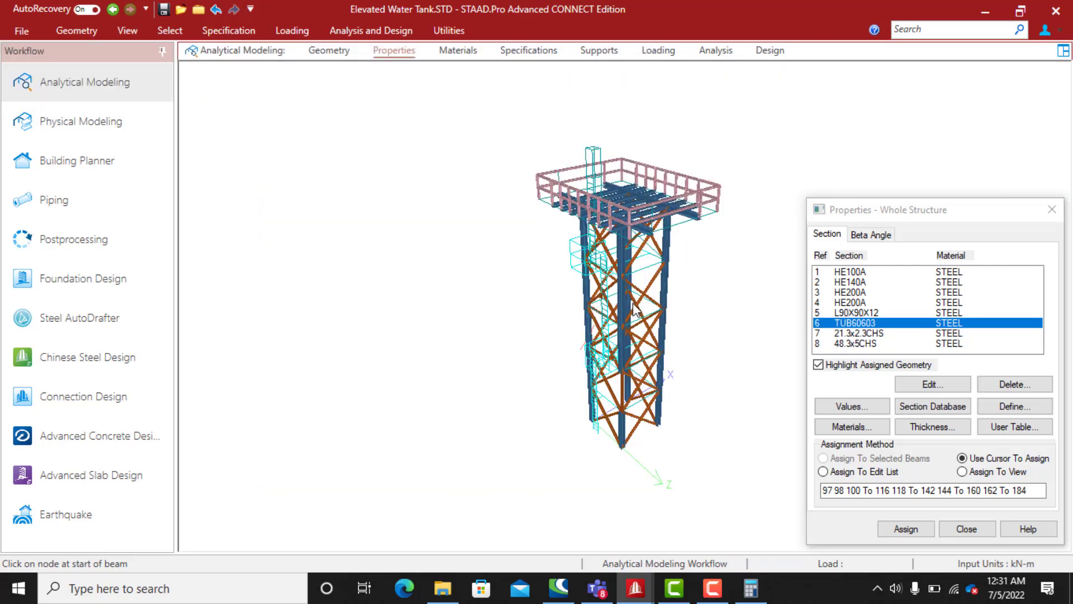
Examine the rendered tower from several angles, checking the columns, diagonals, platform beams and railings, and the members still without sections
{"action": "scroll", "coordinate": [633, 309], "scroll_direction": "up", "scroll_amount": 5}
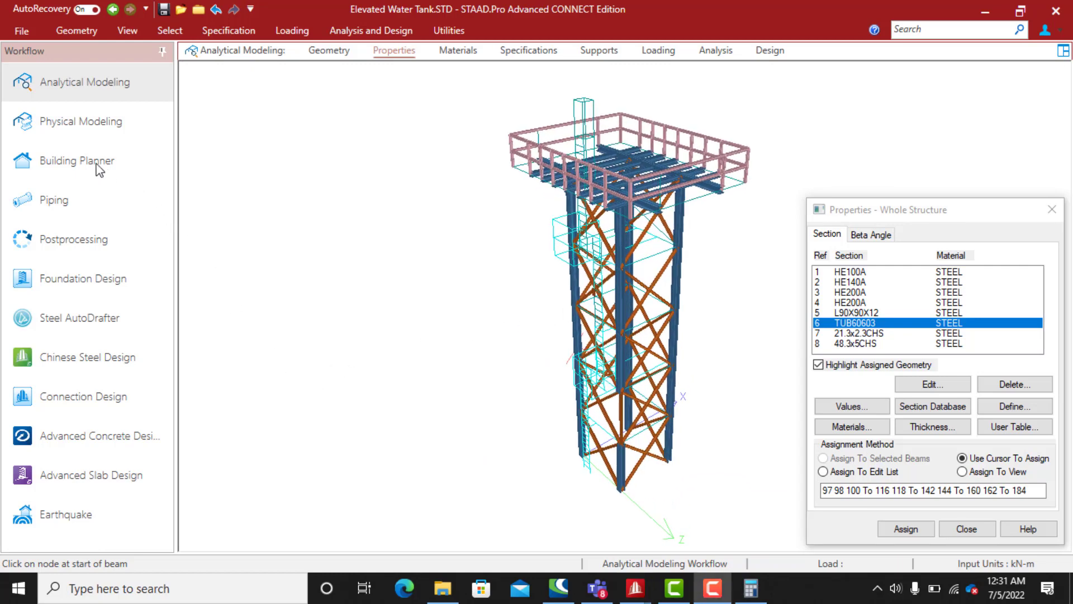
{"action": "scroll", "coordinate": [700, 235], "scroll_direction": "up", "scroll_amount": 4}
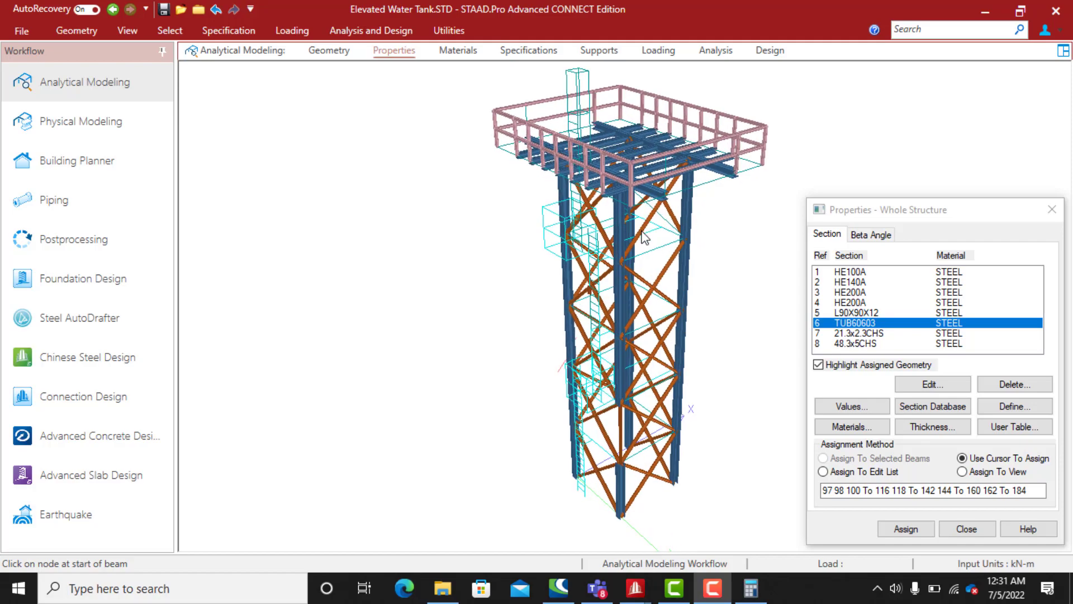
{"action": "left_click_drag", "start_coordinate": [598, 349], "coordinate": [614, 444]}
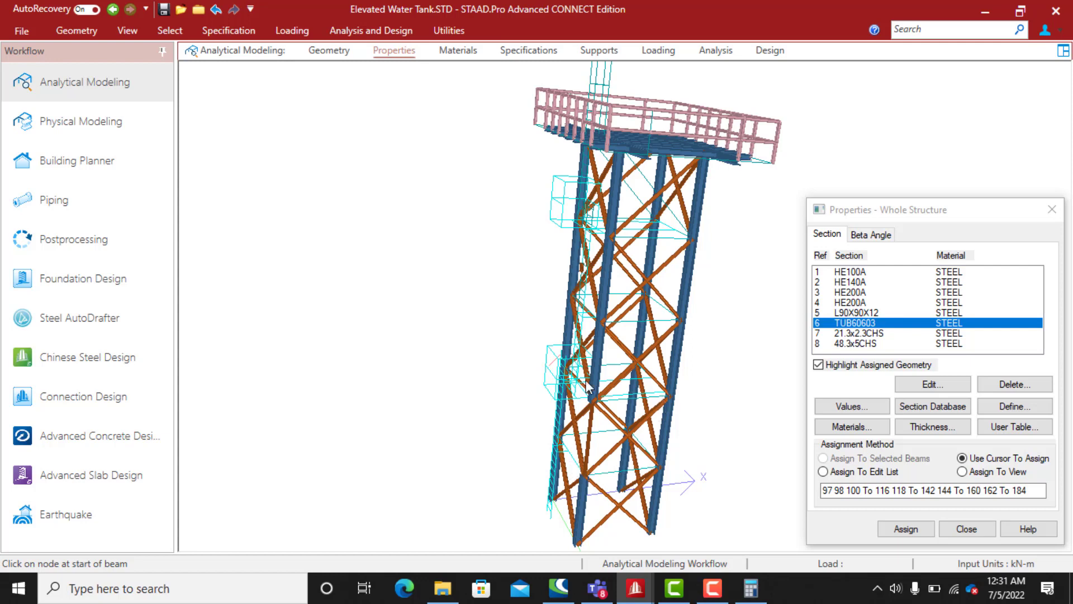
{"action": "left_click_drag", "start_coordinate": [612, 467], "coordinate": [612, 427]}
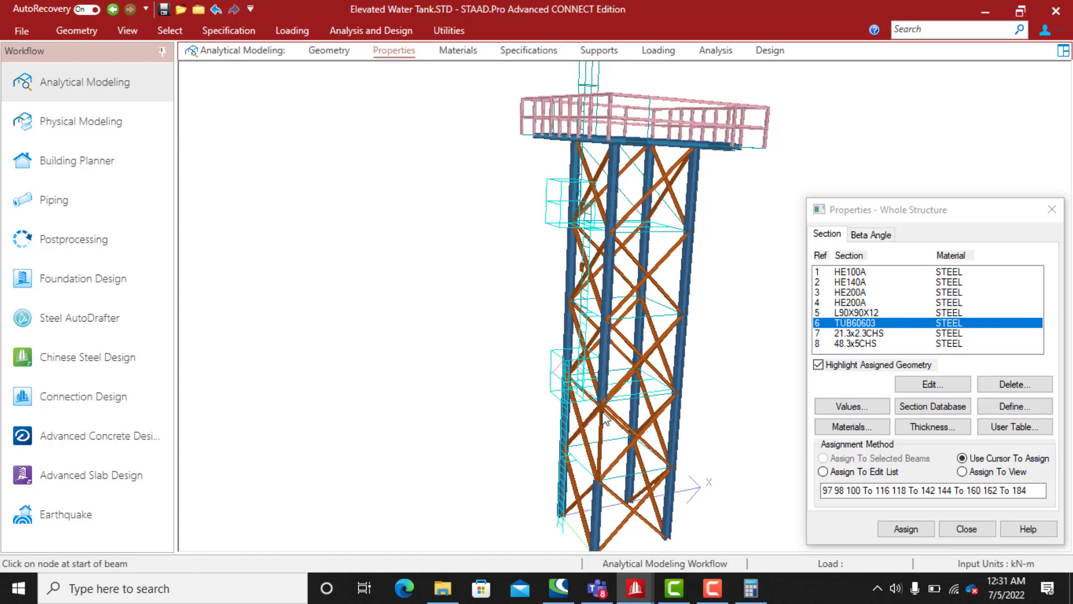
{"action": "left_click_drag", "start_coordinate": [599, 495], "coordinate": [601, 458]}
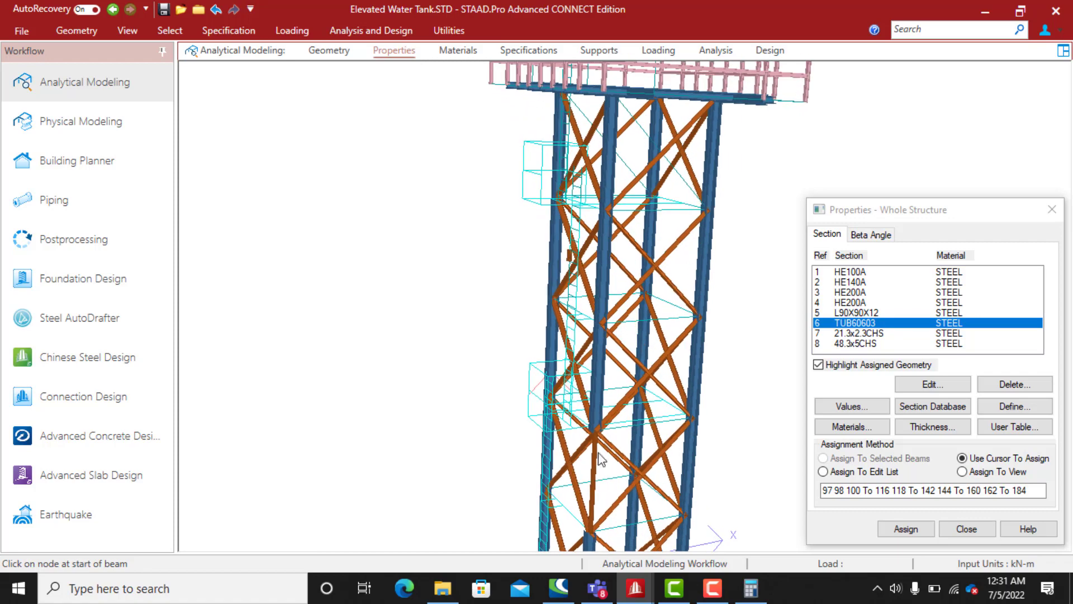
{"action": "scroll", "coordinate": [604, 313], "scroll_direction": "down", "scroll_amount": 5}
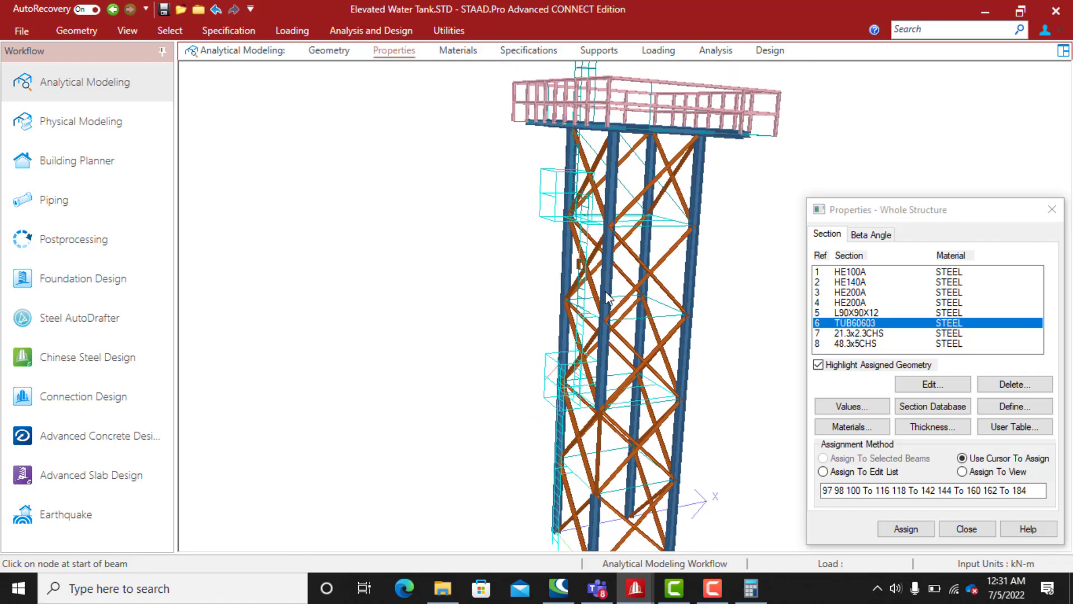
{"action": "middle_click_drag", "start_coordinate": [618, 414], "coordinate": [619, 316]}
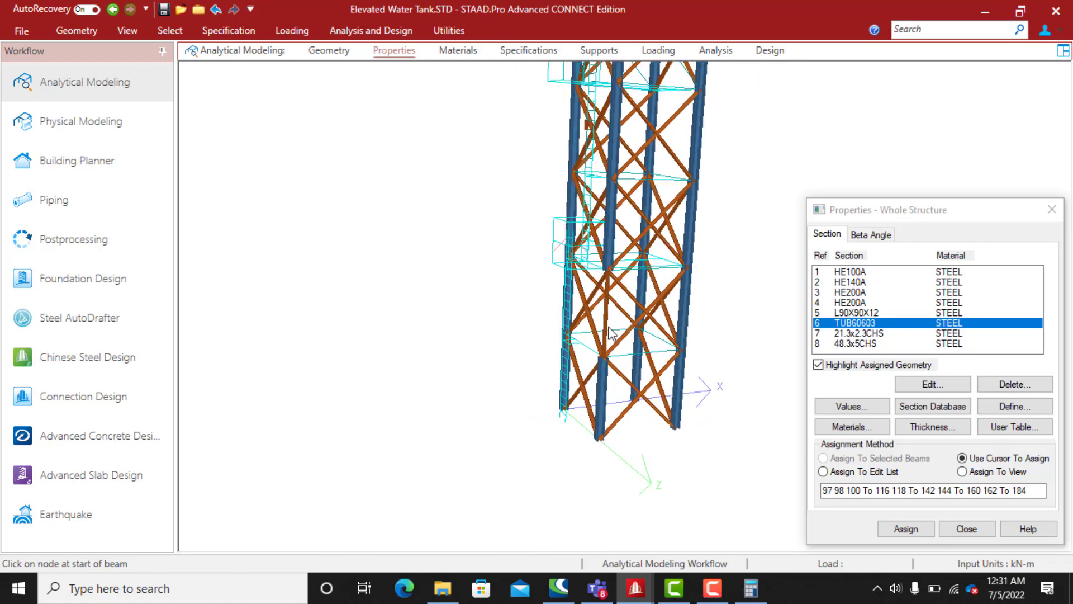
{"action": "left_click_drag", "start_coordinate": [610, 333], "coordinate": [609, 286]}
{"action": "left_click_drag", "start_coordinate": [600, 441], "coordinate": [668, 328]}
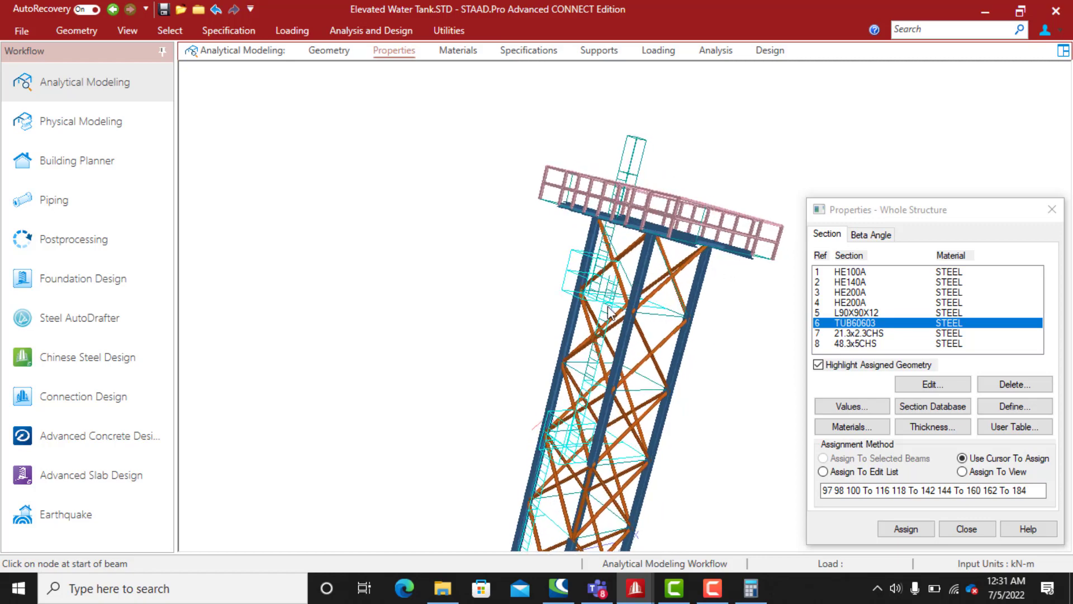
{"action": "left_click_drag", "start_coordinate": [598, 410], "coordinate": [571, 366]}
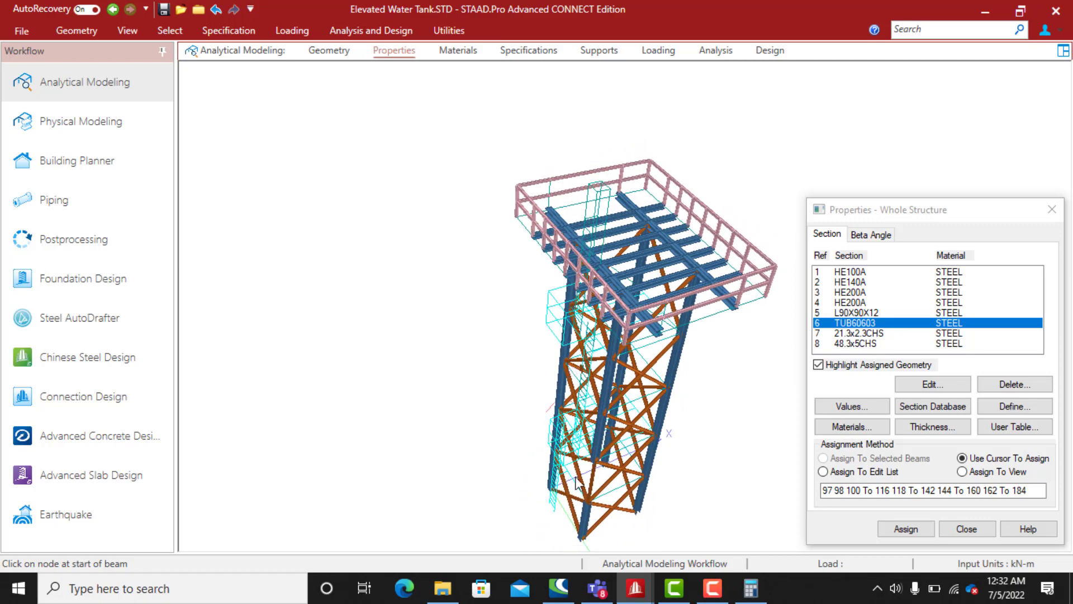
{"action": "left_click_drag", "start_coordinate": [575, 459], "coordinate": [620, 412]}
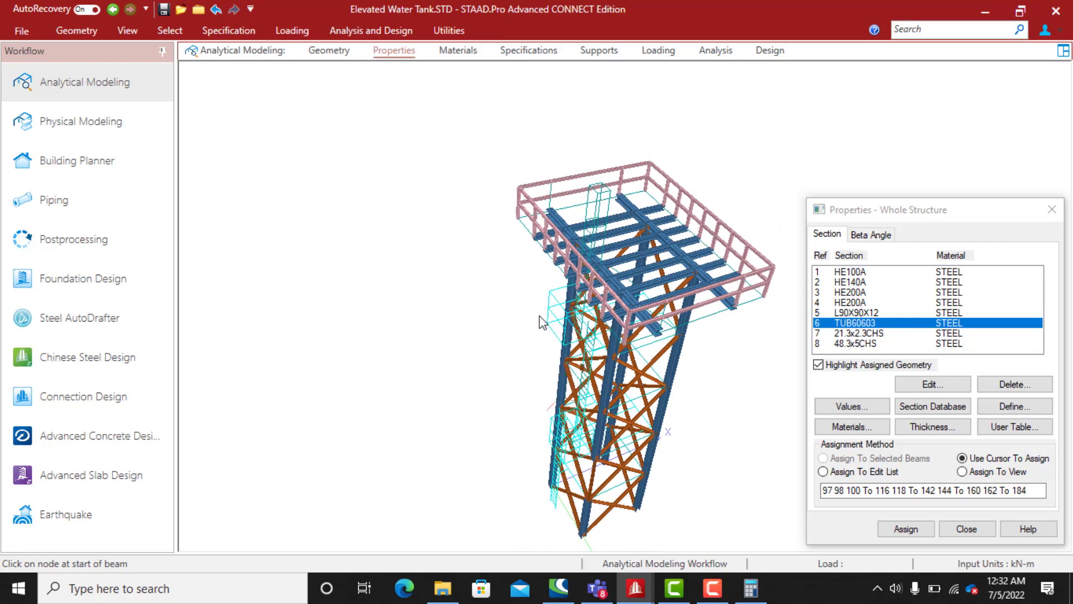
{"action": "left_click_drag", "start_coordinate": [636, 371], "coordinate": [683, 345]}
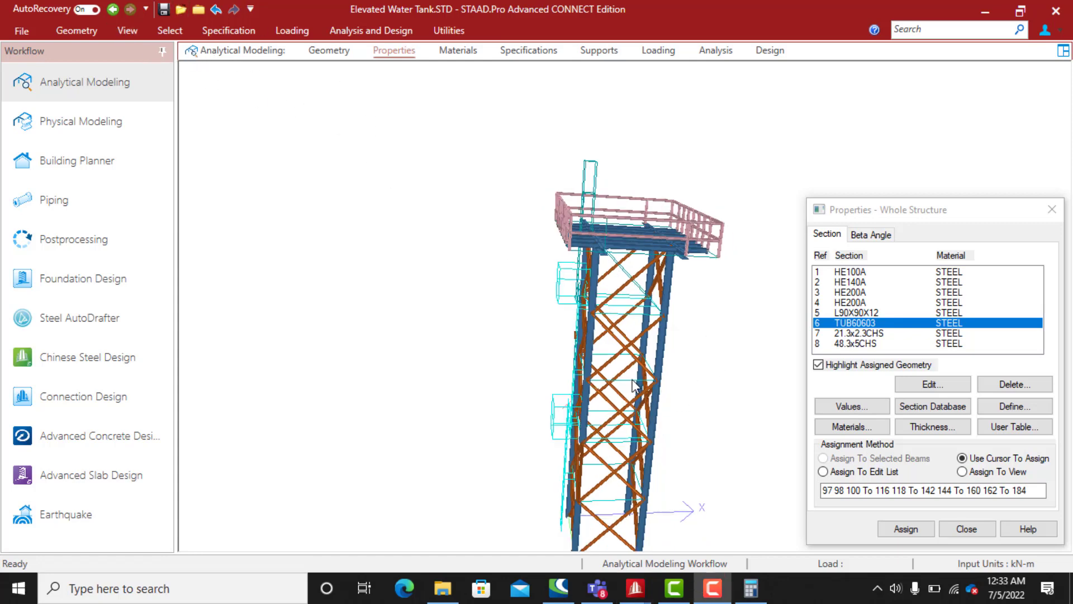
{"action": "scroll", "coordinate": [635, 386], "scroll_direction": "up", "scroll_amount": 4}
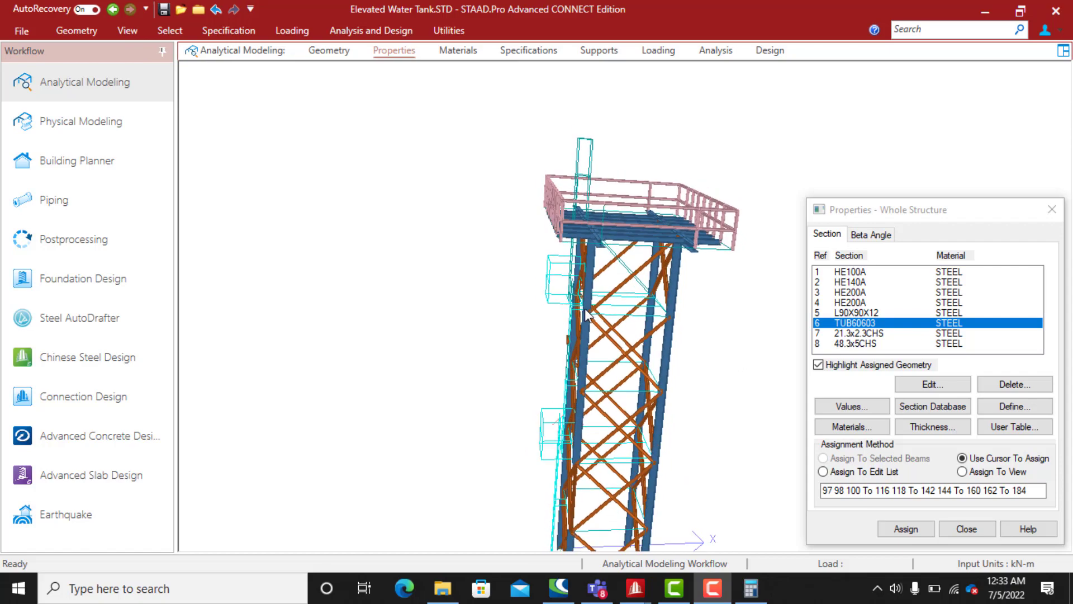
{"action": "scroll", "coordinate": [584, 315], "scroll_direction": "down", "scroll_amount": 1}
{"action": "middle_click_drag", "start_coordinate": [588, 435], "coordinate": [653, 345]}
{"action": "middle_click_drag", "start_coordinate": [610, 302], "coordinate": [647, 280]}
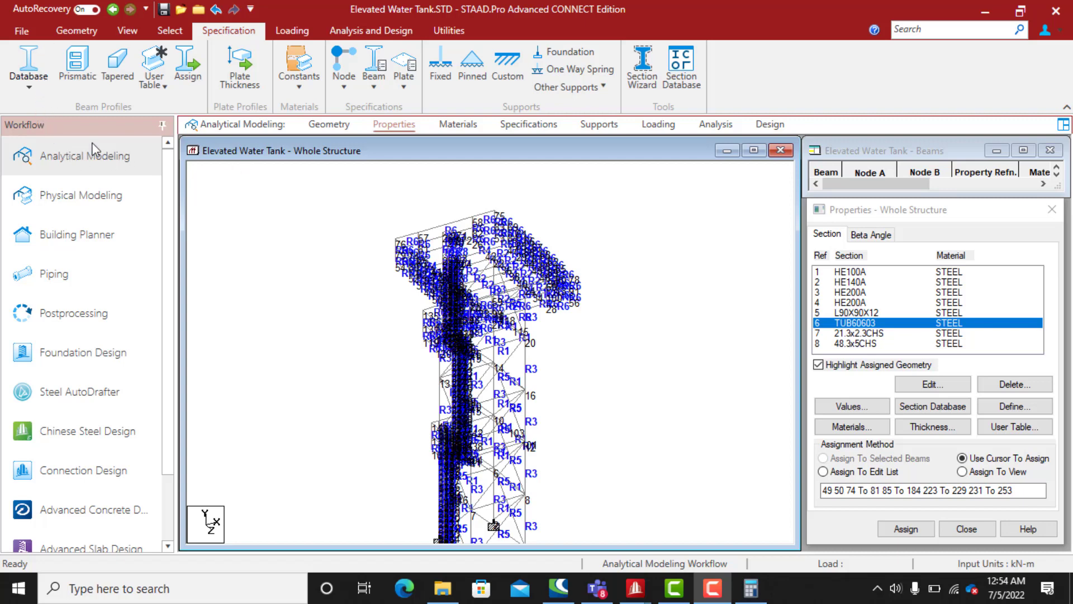
Open a maximized 3D rendering of the updated structure and inspect the horizontal beams, intermediate platforms and ladders down to the base
{"action": "left_click", "coordinate": [124, 30]}
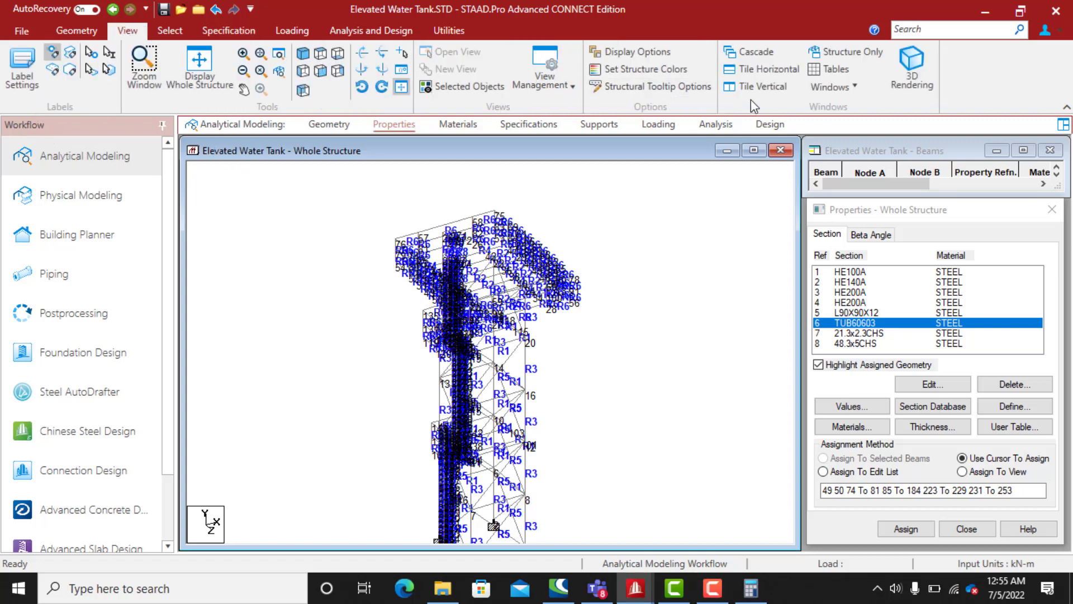
{"action": "left_click", "coordinate": [912, 62]}
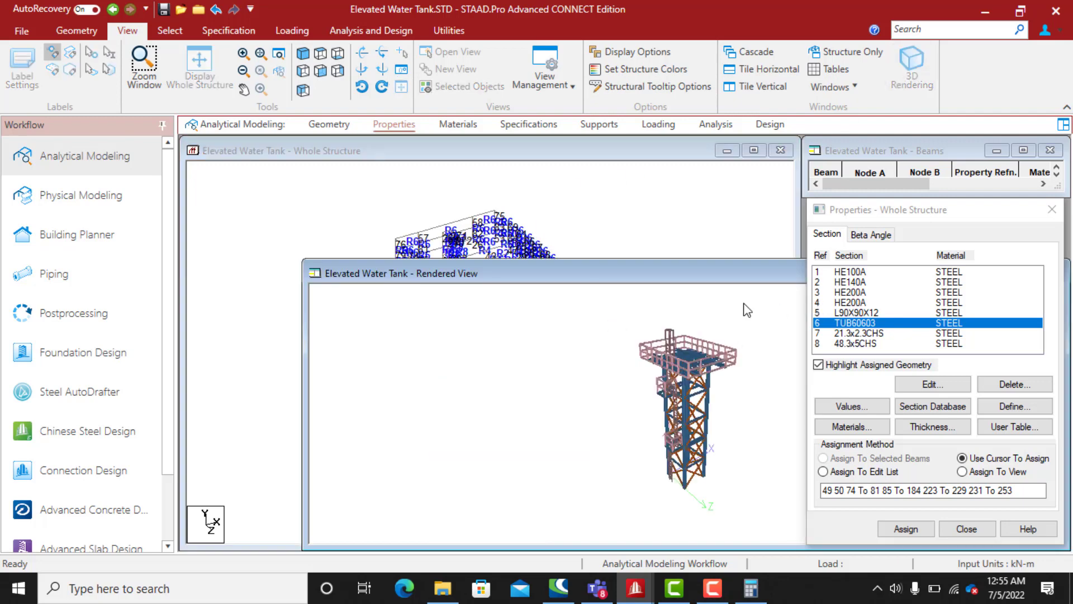
{"action": "left_click_drag", "start_coordinate": [761, 272], "coordinate": [476, 248]}
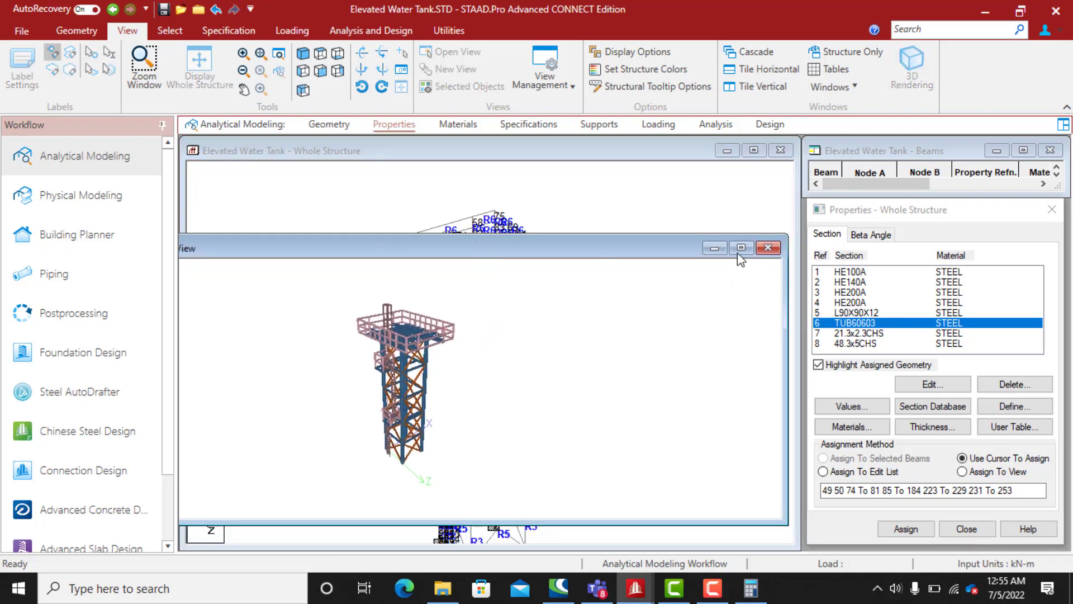
{"action": "left_click", "coordinate": [741, 249]}
{"action": "scroll", "coordinate": [623, 300], "scroll_direction": "up", "scroll_amount": 5}
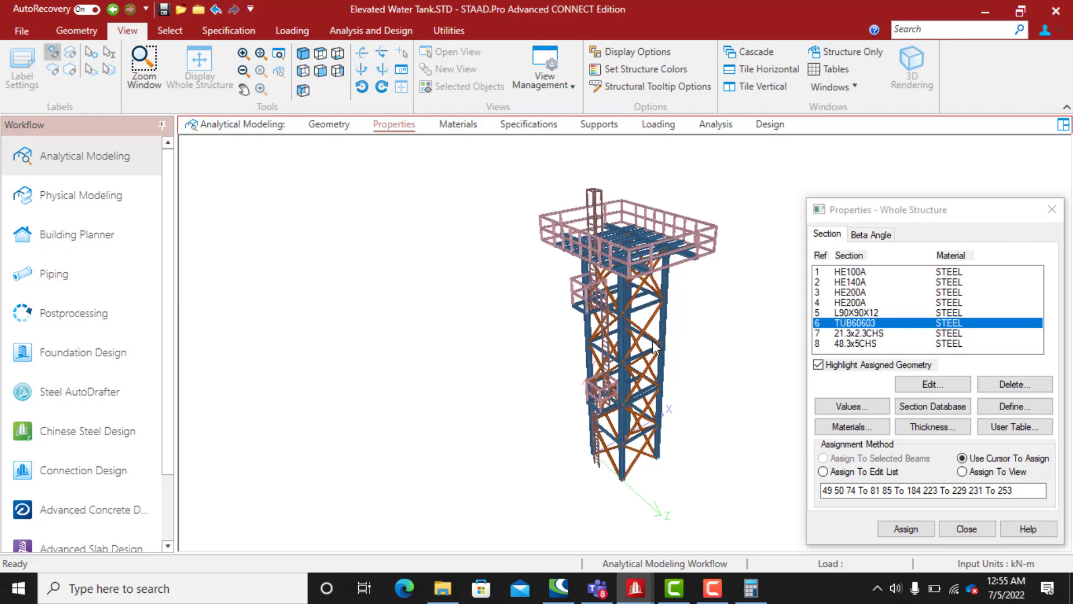
{"action": "scroll", "coordinate": [654, 344], "scroll_direction": "up", "scroll_amount": 5}
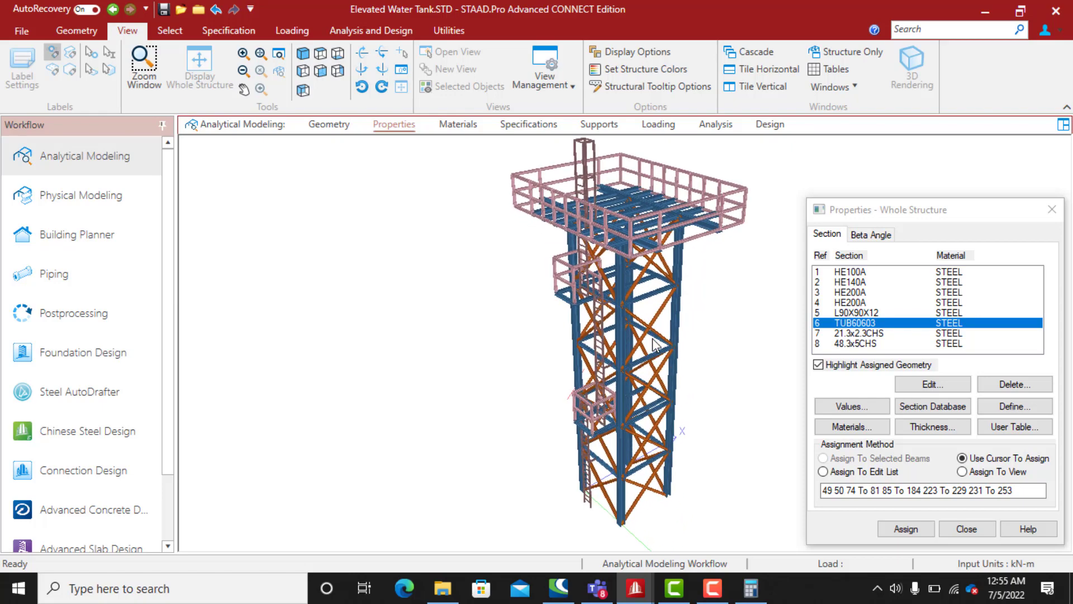
{"action": "scroll", "coordinate": [654, 344], "scroll_direction": "up", "scroll_amount": 5}
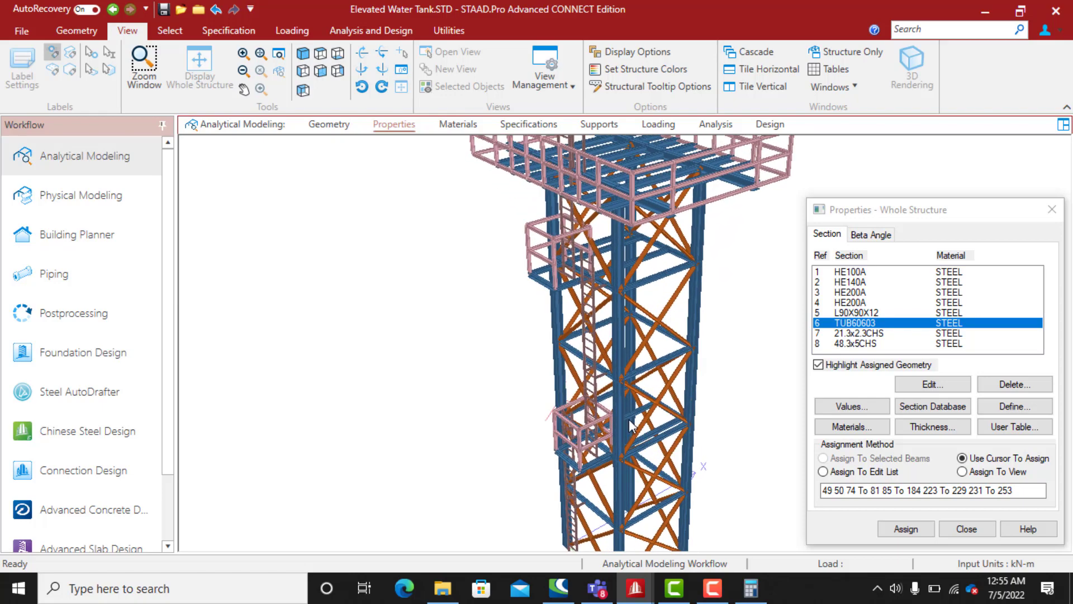
{"action": "left_click_drag", "start_coordinate": [628, 445], "coordinate": [681, 385]}
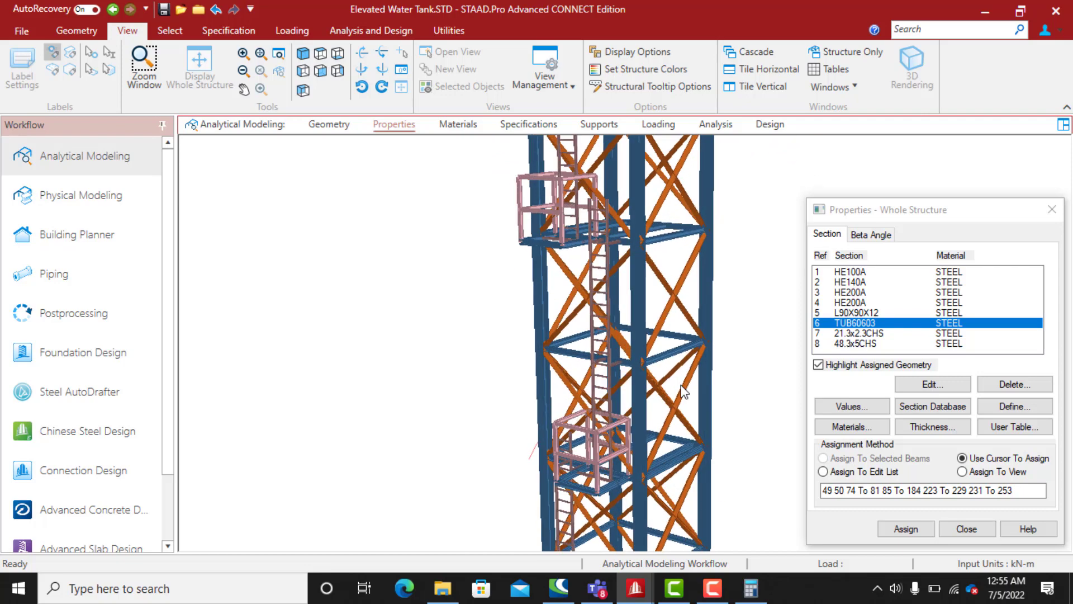
{"action": "left_click_drag", "start_coordinate": [625, 481], "coordinate": [714, 453]}
{"action": "left_click_drag", "start_coordinate": [599, 337], "coordinate": [642, 369]}
{"action": "scroll", "coordinate": [625, 447], "scroll_direction": "up", "scroll_amount": 3}
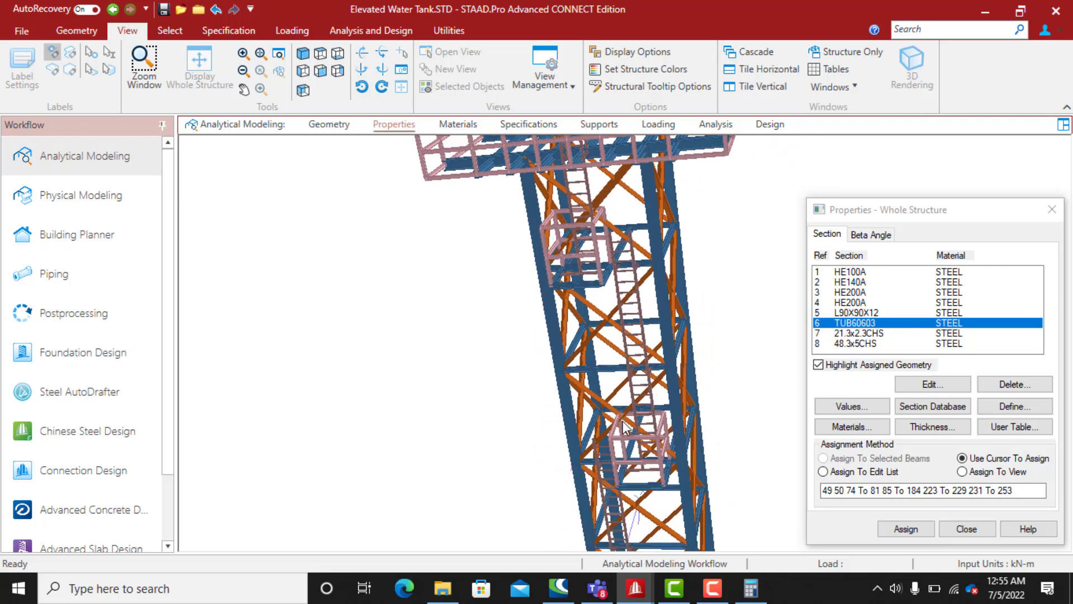
{"action": "middle_click_drag", "start_coordinate": [621, 465], "coordinate": [580, 388]}
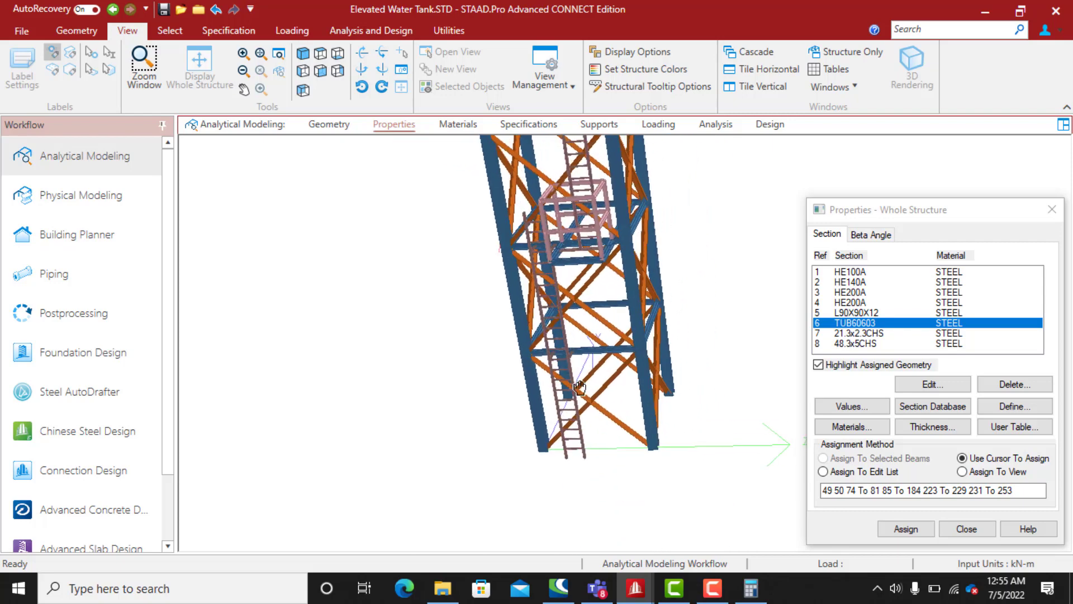
Inspect the rendered lower tower from several angles, checking the base ladder, the intermediate platform, its railing and the diagonal bracing
{"action": "scroll", "coordinate": [553, 293], "scroll_direction": "up", "scroll_amount": 5}
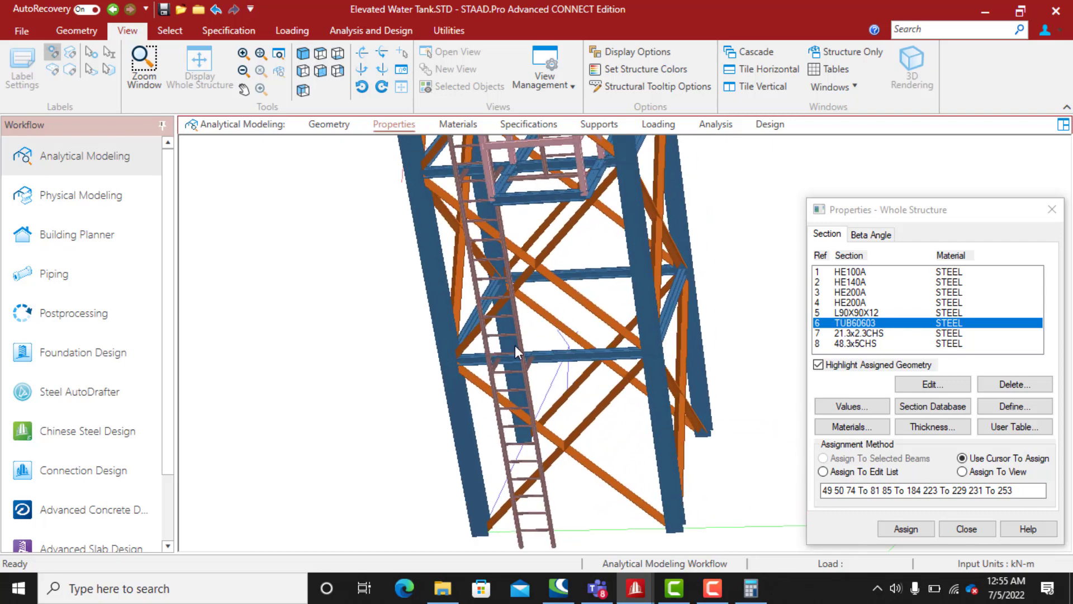
{"action": "mouse_move", "coordinate": [611, 352]}
{"action": "middle_mouse_down"}
{"action": "mouse_move", "coordinate": [625, 377]}
{"action": "mouse_move", "coordinate": [624, 348]}
{"action": "middle_mouse_up"}
{"action": "middle_click_drag", "start_coordinate": [491, 319], "coordinate": [601, 387]}
{"action": "middle_click_drag", "start_coordinate": [480, 342], "coordinate": [485, 404]}
{"action": "scroll", "coordinate": [508, 430], "scroll_direction": "up", "scroll_amount": 2}
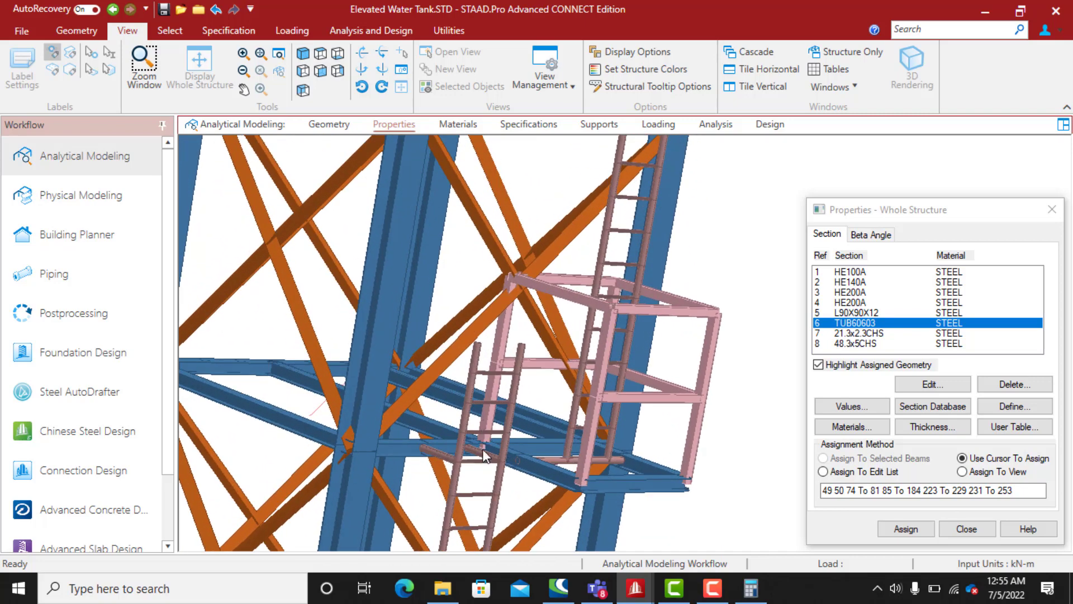
{"action": "middle_click_drag", "start_coordinate": [404, 333], "coordinate": [360, 347]}
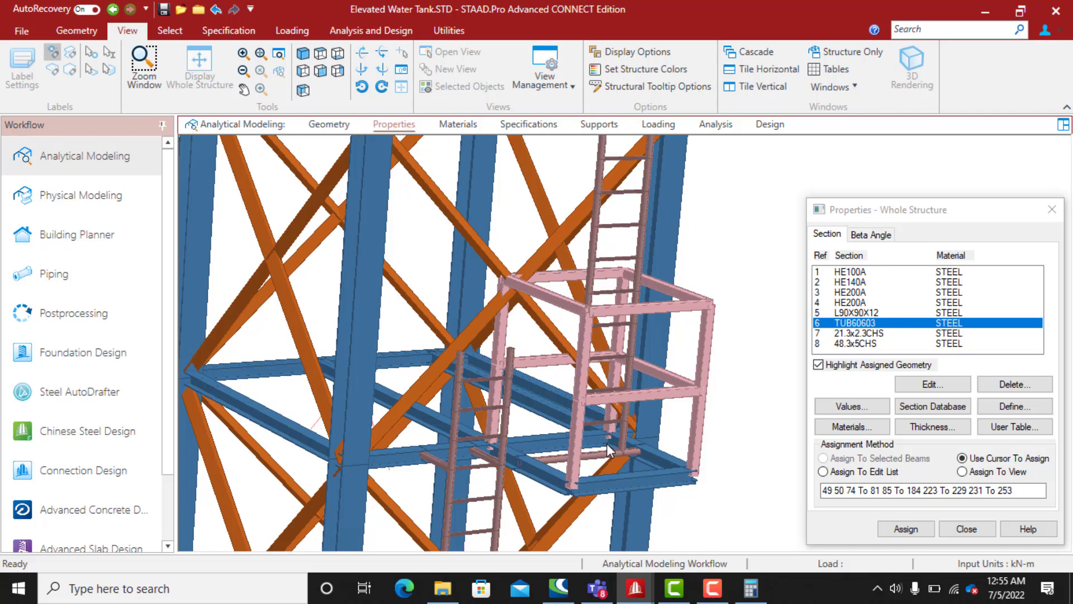
{"action": "scroll", "coordinate": [358, 487], "scroll_direction": "down", "scroll_amount": 3}
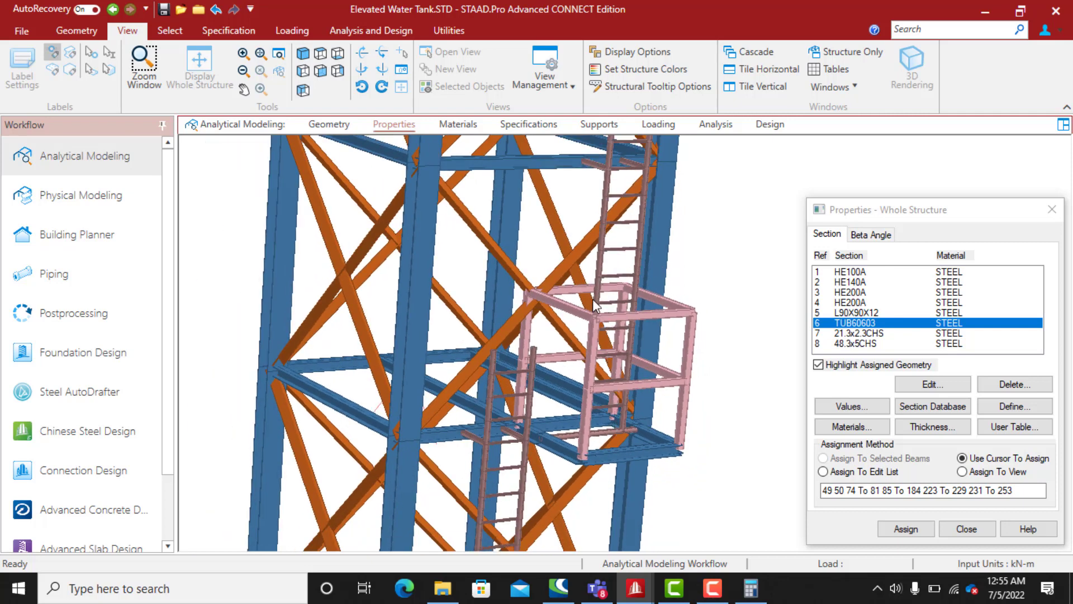
{"action": "scroll", "coordinate": [412, 467], "scroll_direction": "down", "scroll_amount": 1}
{"action": "scroll", "coordinate": [601, 377], "scroll_direction": "down", "scroll_amount": 1}
{"action": "middle_click_drag", "start_coordinate": [570, 401], "coordinate": [520, 447]}
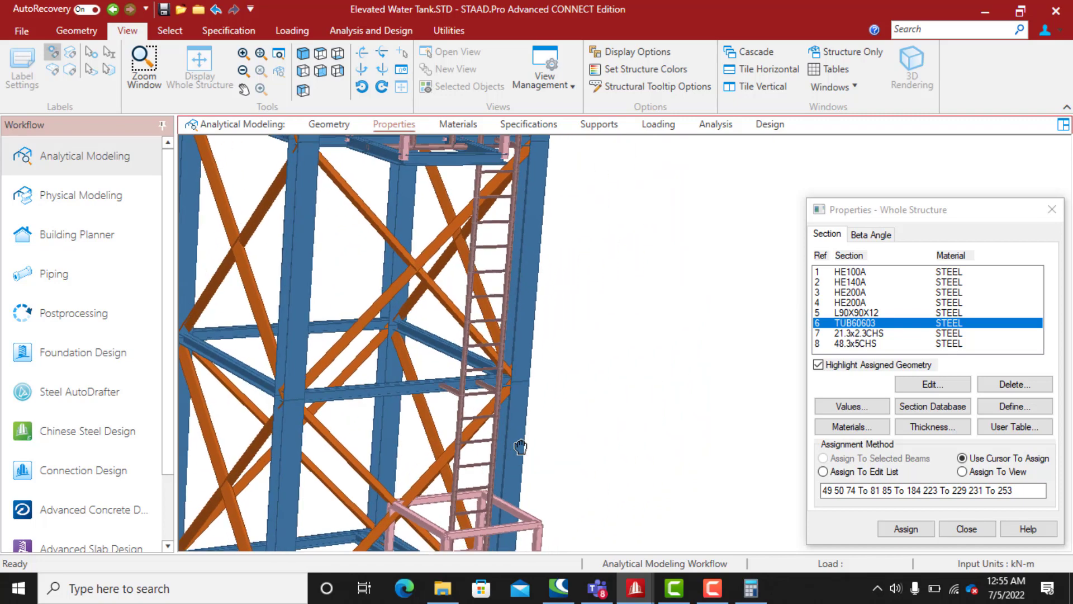
{"action": "middle_click_drag", "start_coordinate": [504, 369], "coordinate": [510, 337]}
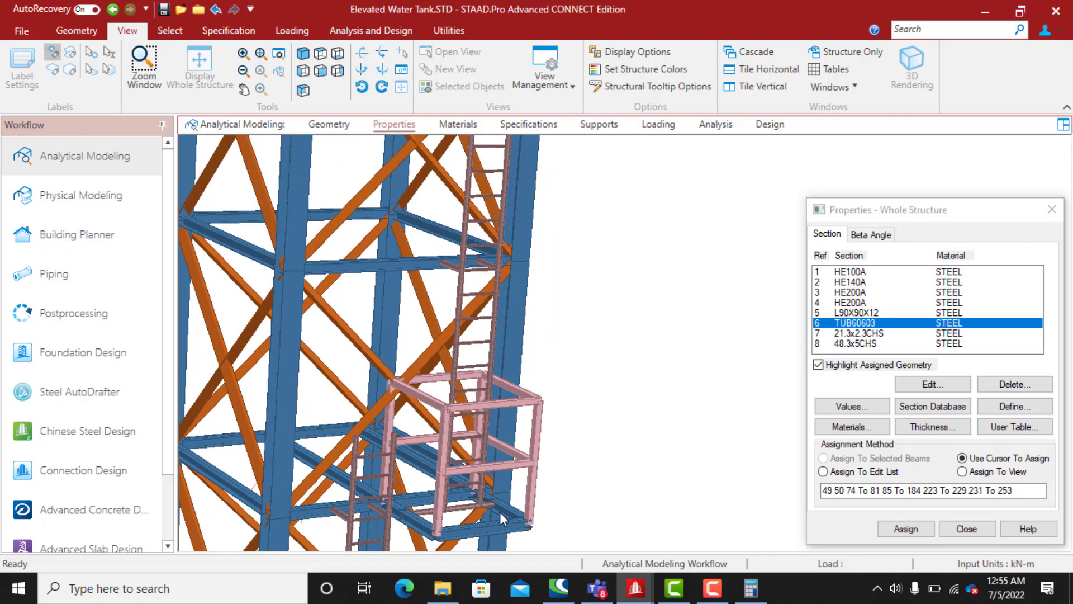
{"action": "scroll", "coordinate": [503, 492], "scroll_direction": "down", "scroll_amount": 4}
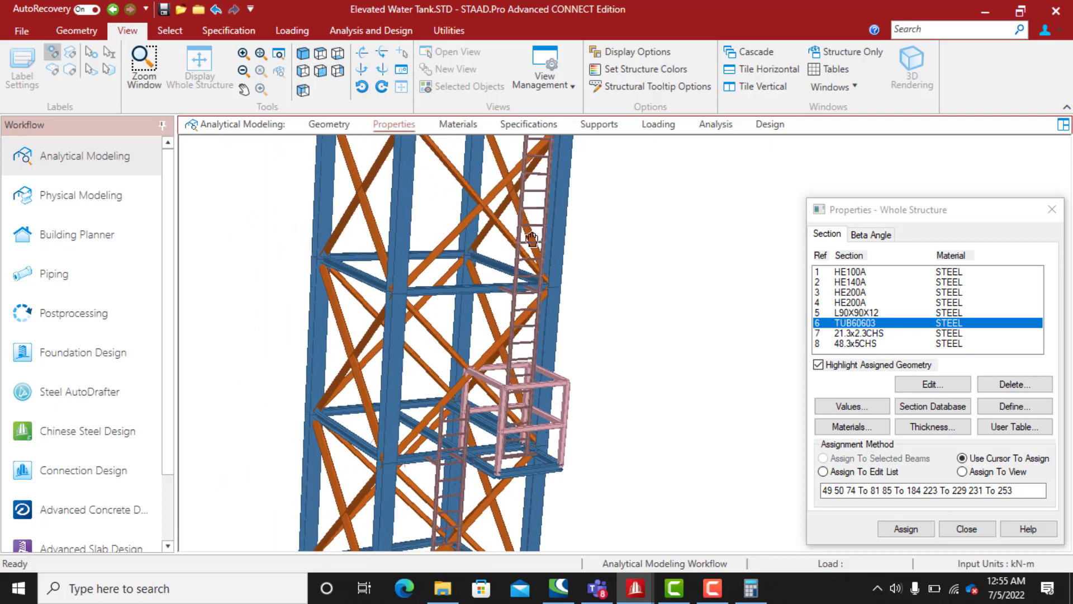
{"action": "middle_click_drag", "start_coordinate": [532, 239], "coordinate": [514, 278]}
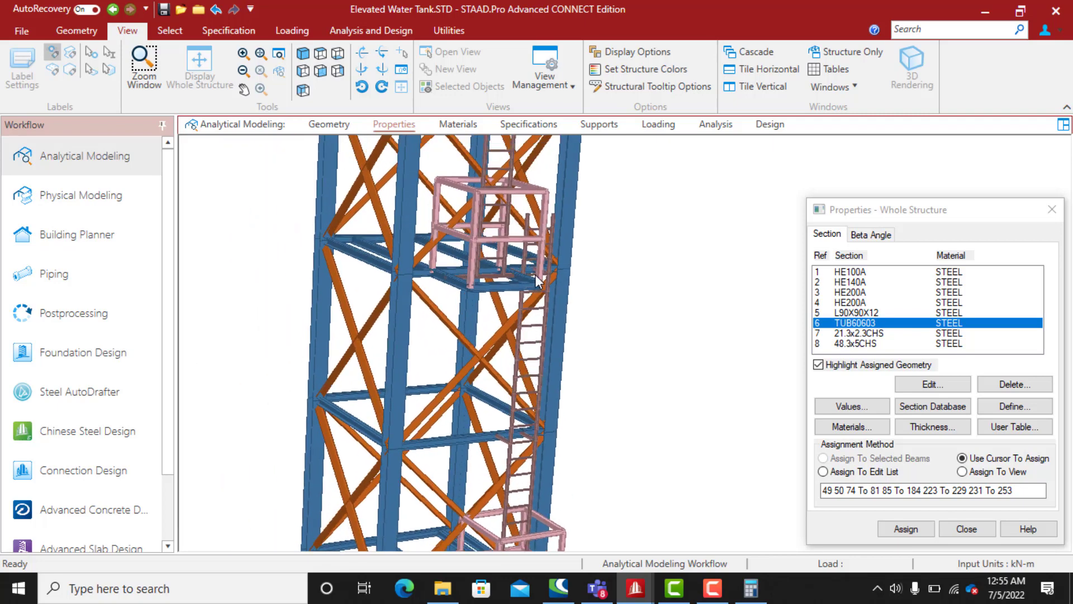
Examine the rendered upper intermediate platform, its railing and ladders, and the connection up to the top platform from different sides
{"action": "scroll", "coordinate": [540, 269], "scroll_direction": "up", "scroll_amount": 1}
{"action": "middle_click_drag", "start_coordinate": [437, 301], "coordinate": [363, 322]}
{"action": "middle_click_drag", "start_coordinate": [415, 413], "coordinate": [414, 364]}
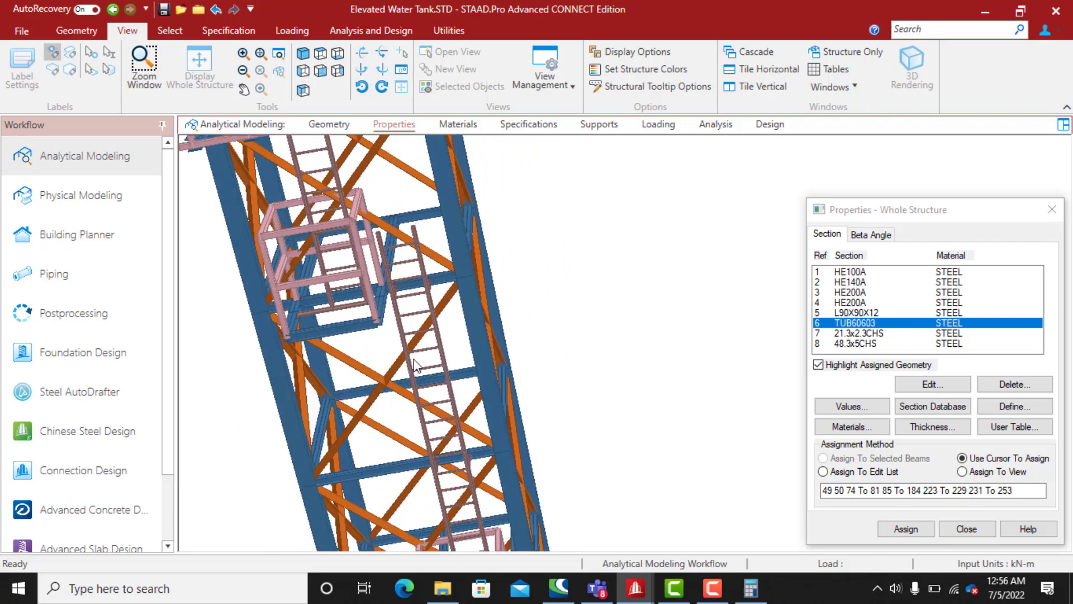
{"action": "mouse_move", "coordinate": [414, 296]}
{"action": "middle_mouse_down"}
{"action": "mouse_move", "coordinate": [435, 274]}
{"action": "mouse_move", "coordinate": [427, 292]}
{"action": "middle_mouse_up"}
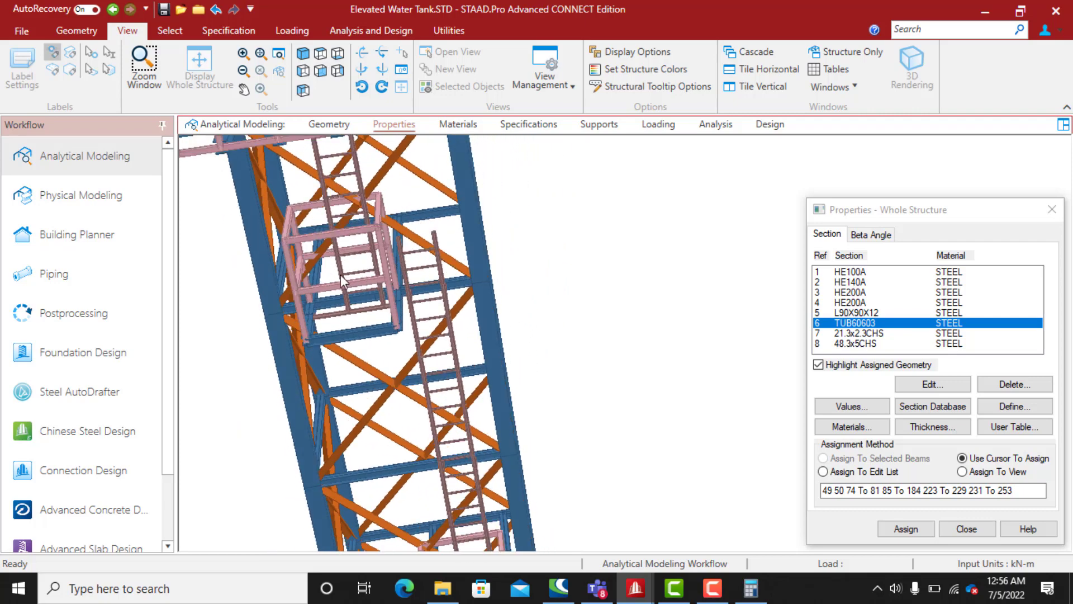
{"action": "middle_click_drag", "start_coordinate": [351, 357], "coordinate": [346, 335]}
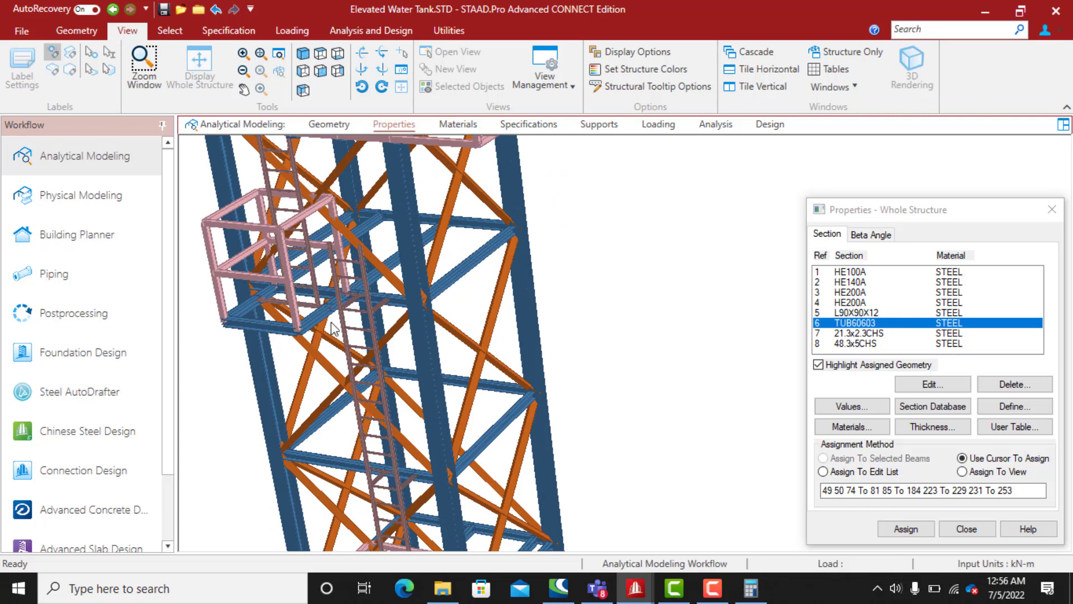
{"action": "middle_click_drag", "start_coordinate": [387, 402], "coordinate": [471, 411]}
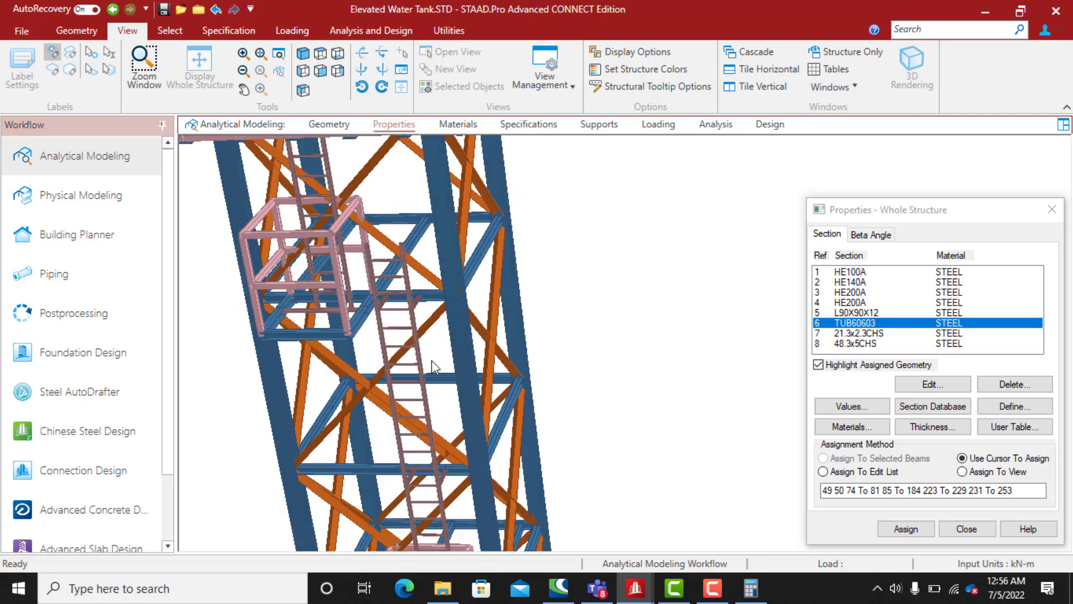
{"action": "middle_click_drag", "start_coordinate": [431, 360], "coordinate": [501, 408]}
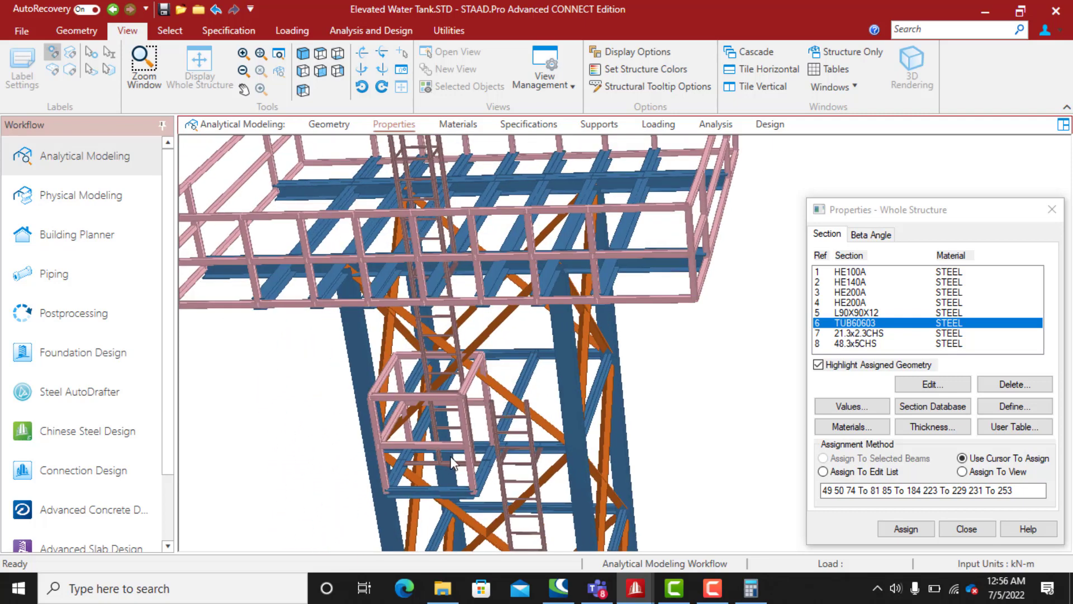
{"action": "middle_click_drag", "start_coordinate": [484, 401], "coordinate": [557, 396]}
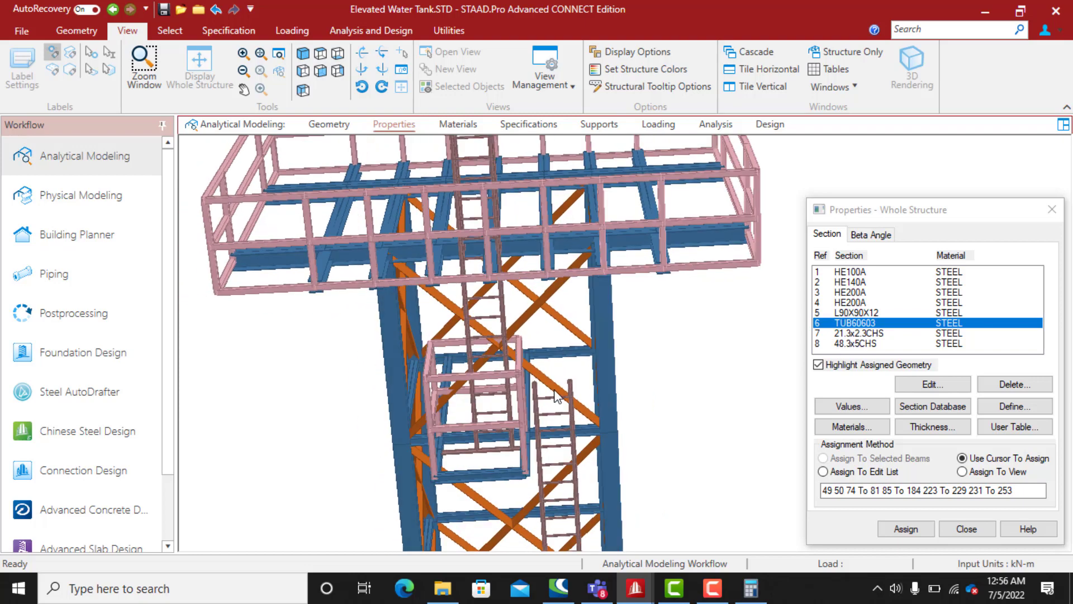
{"action": "middle_click_drag", "start_coordinate": [504, 301], "coordinate": [455, 305]}
{"action": "middle_click_drag", "start_coordinate": [549, 414], "coordinate": [549, 380]}
{"action": "scroll", "coordinate": [551, 377], "scroll_direction": "down", "scroll_amount": 2}
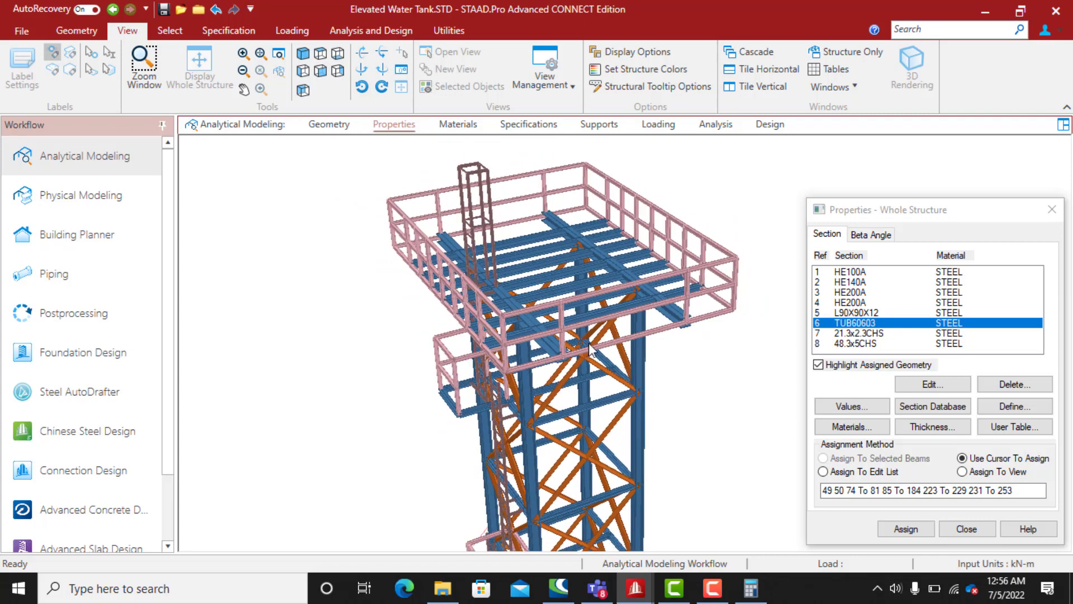
Review the rendered top platform beams, railing and ladder cage, and check the whole tower down to its base from all around
{"action": "scroll", "coordinate": [557, 269], "scroll_direction": "up", "scroll_amount": 1}
{"action": "scroll", "coordinate": [553, 320], "scroll_direction": "down", "scroll_amount": 1}
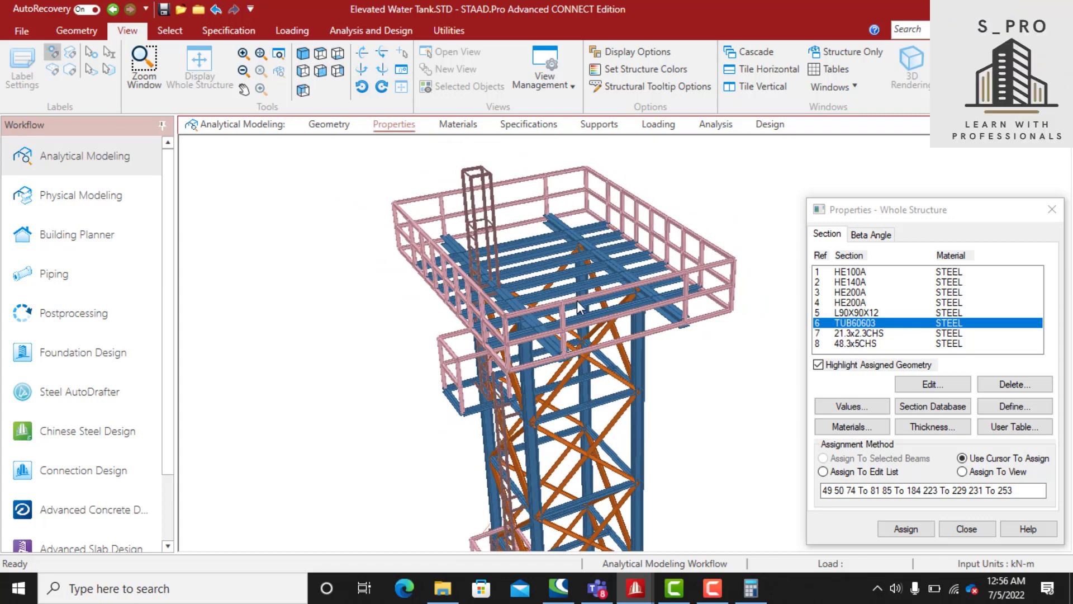
{"action": "scroll", "coordinate": [575, 311], "scroll_direction": "down", "scroll_amount": 5}
{"action": "middle_click_drag", "start_coordinate": [575, 424], "coordinate": [582, 323]}
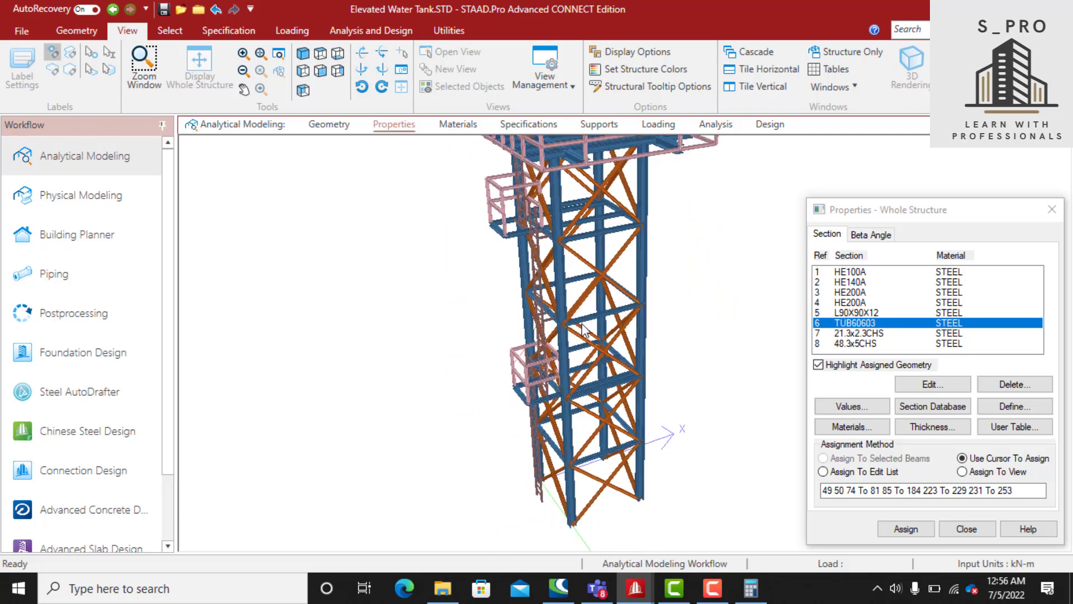
{"action": "middle_click_drag", "start_coordinate": [582, 274], "coordinate": [555, 361]}
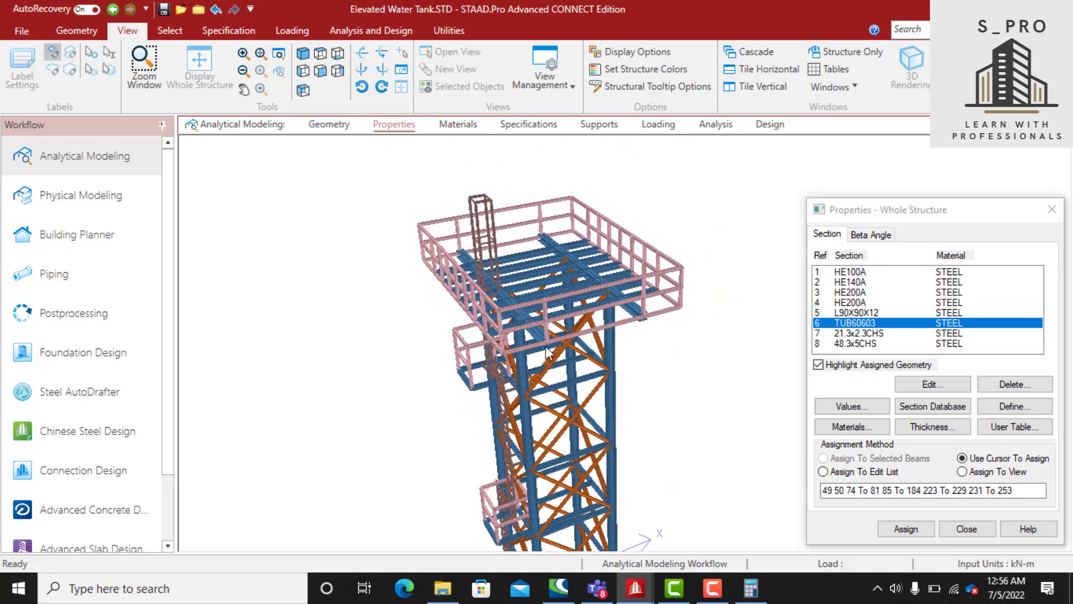
{"action": "scroll", "coordinate": [566, 338], "scroll_direction": "up", "scroll_amount": 5}
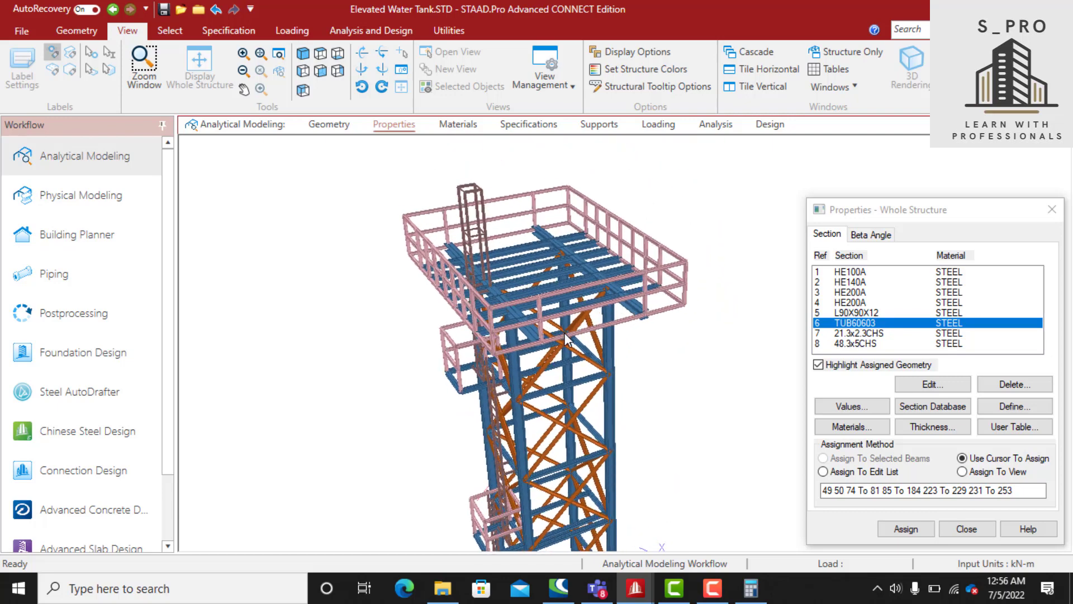
{"action": "scroll", "coordinate": [547, 350], "scroll_direction": "up", "scroll_amount": 3}
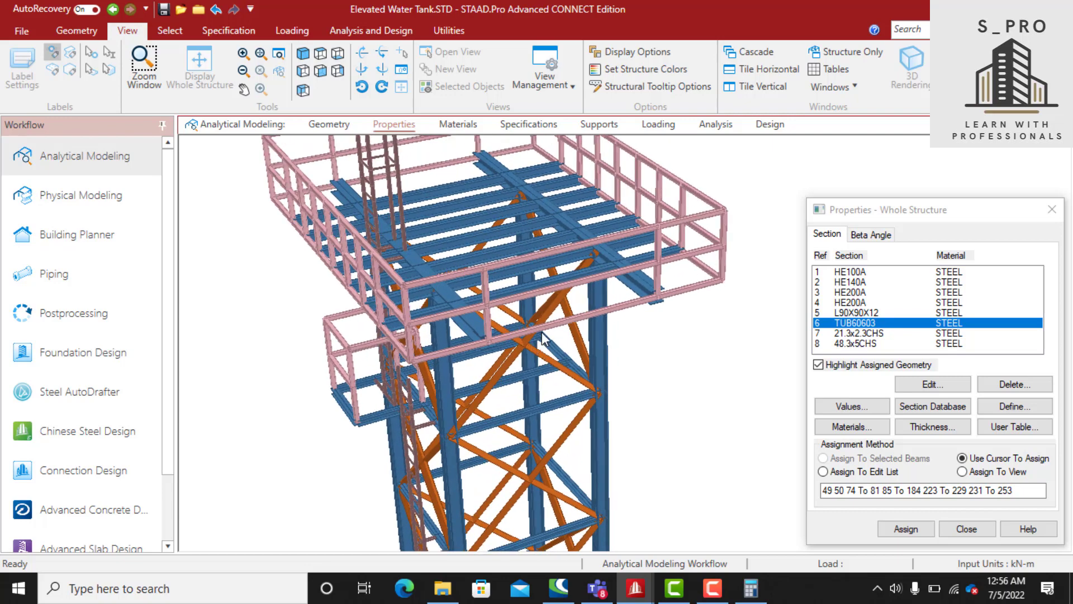
{"action": "scroll", "coordinate": [543, 337], "scroll_direction": "down", "scroll_amount": 5}
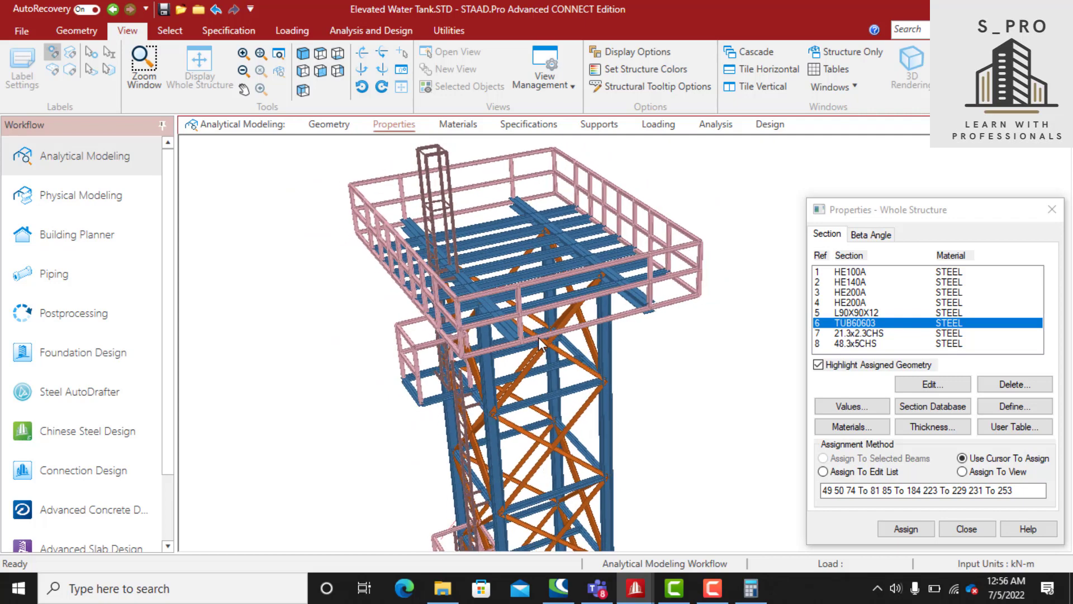
{"action": "scroll", "coordinate": [540, 338], "scroll_direction": "down", "scroll_amount": 3}
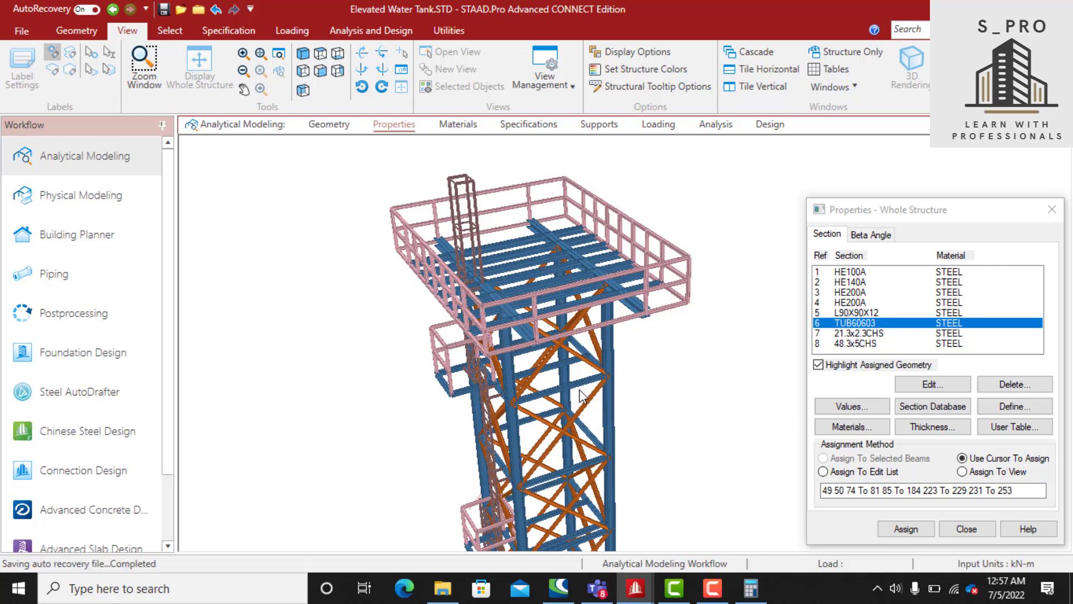
{"action": "scroll", "coordinate": [579, 390], "scroll_direction": "down", "scroll_amount": 3}
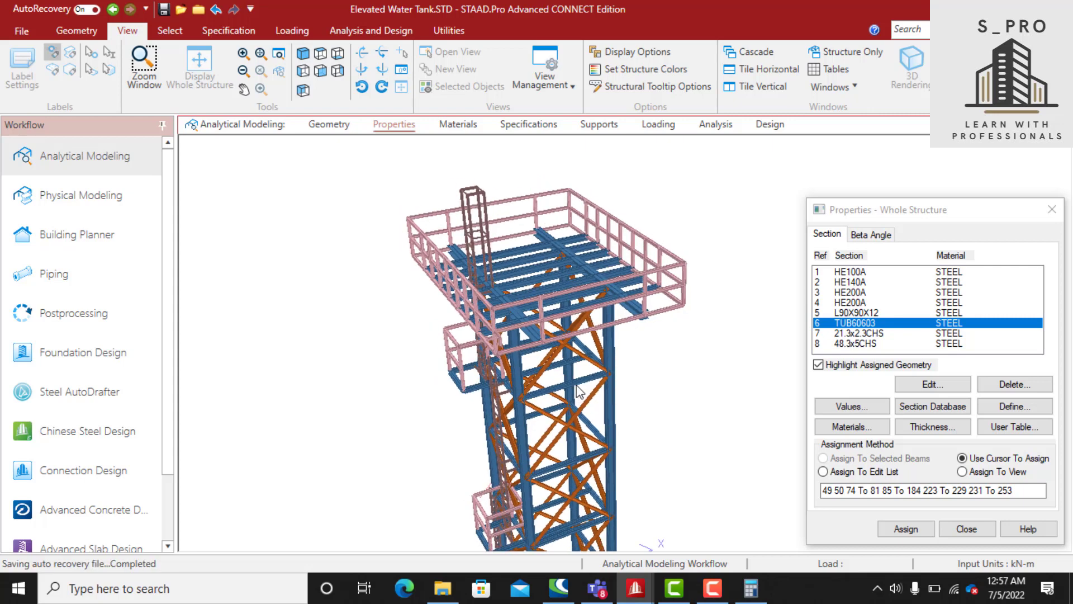
{"action": "scroll", "coordinate": [574, 297], "scroll_direction": "up", "scroll_amount": 3}
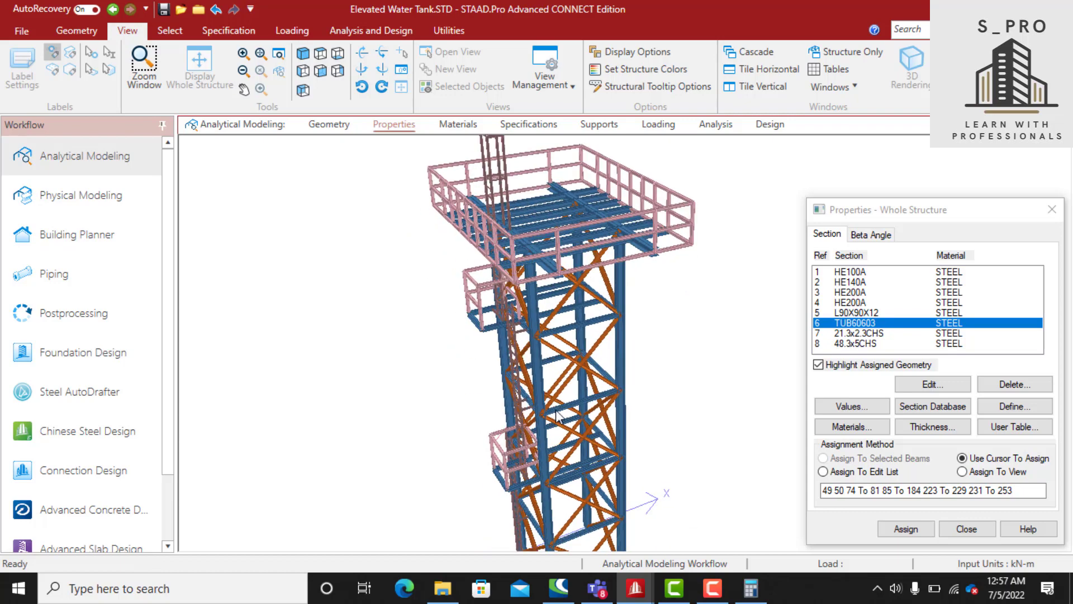
{"action": "scroll", "coordinate": [578, 379], "scroll_direction": "down", "scroll_amount": 3}
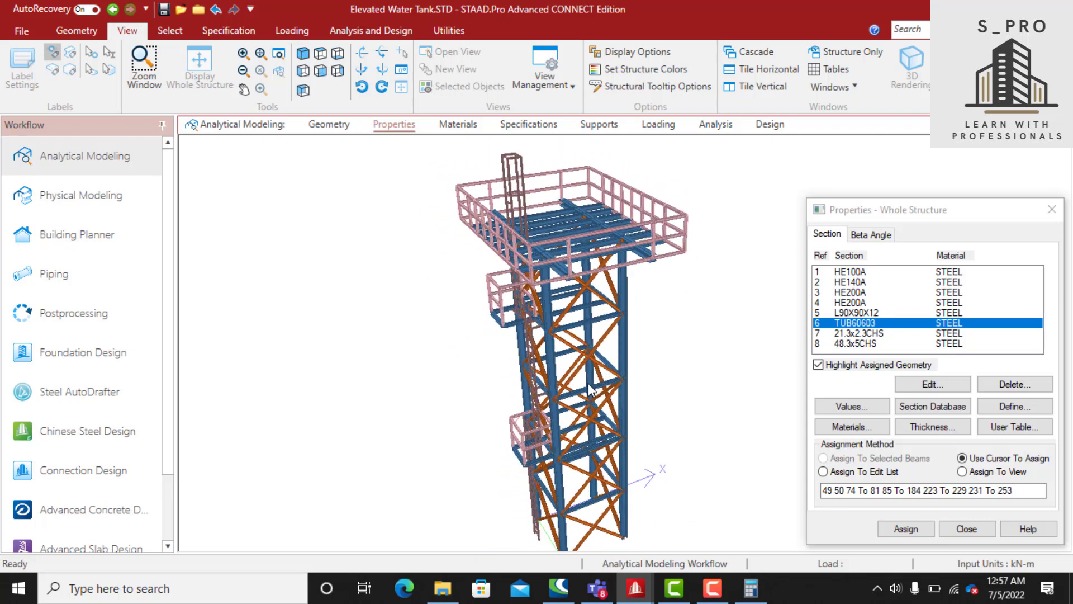
{"action": "middle_click_drag", "start_coordinate": [598, 359], "coordinate": [531, 364]}
{"action": "middle_click_drag", "start_coordinate": [657, 359], "coordinate": [559, 357]}
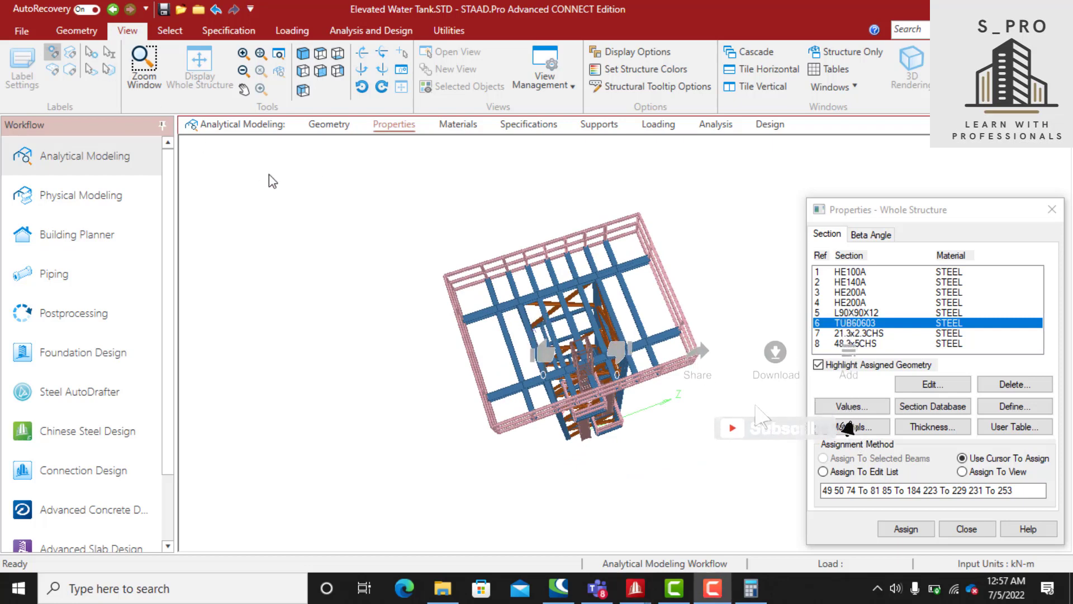
Check the rendered tower in the standard front, side, top and bottom views, finishing with the opposite side view
{"action": "left_click", "coordinate": [322, 72]}
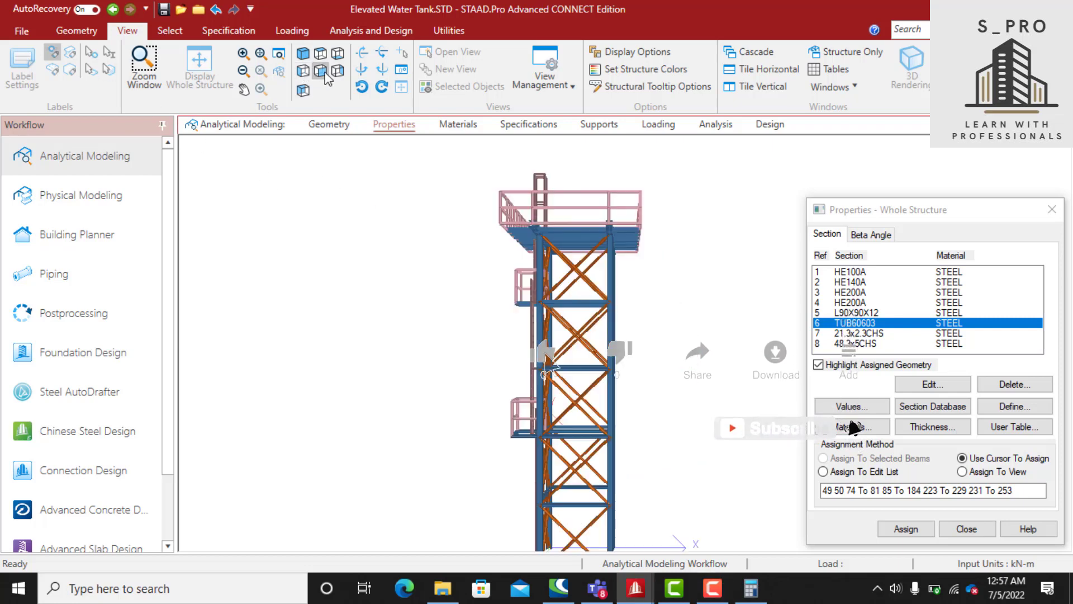
{"action": "left_click", "coordinate": [306, 57]}
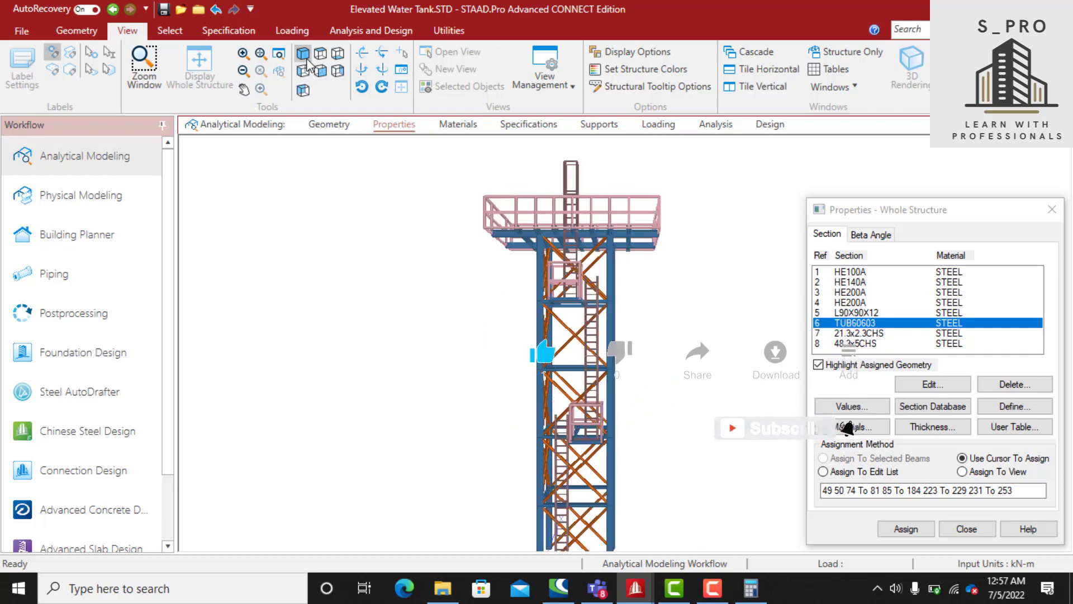
{"action": "left_click", "coordinate": [337, 58]}
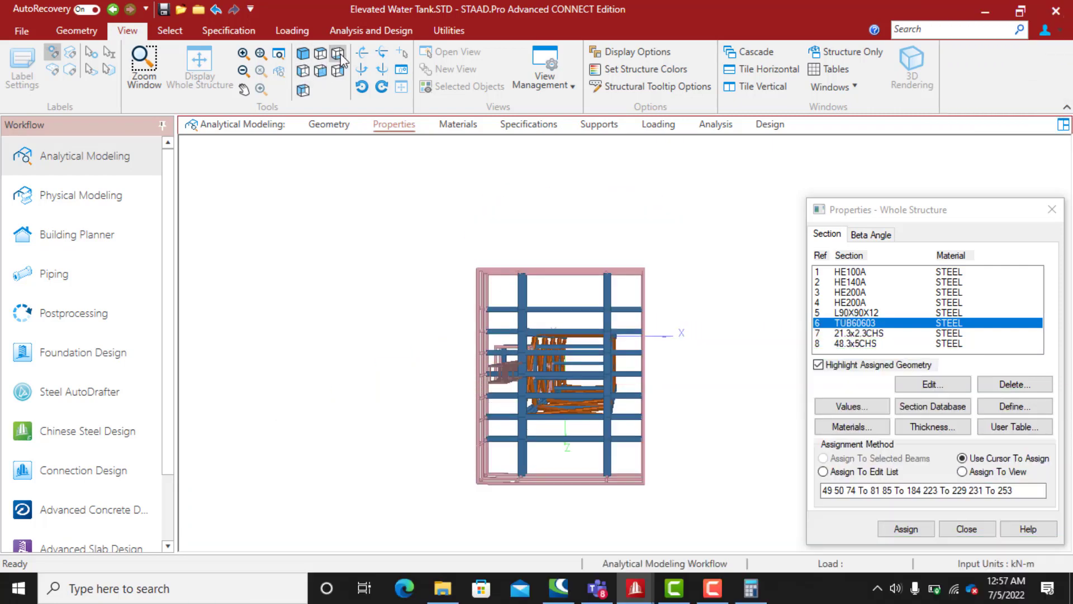
{"action": "left_click", "coordinate": [338, 56]}
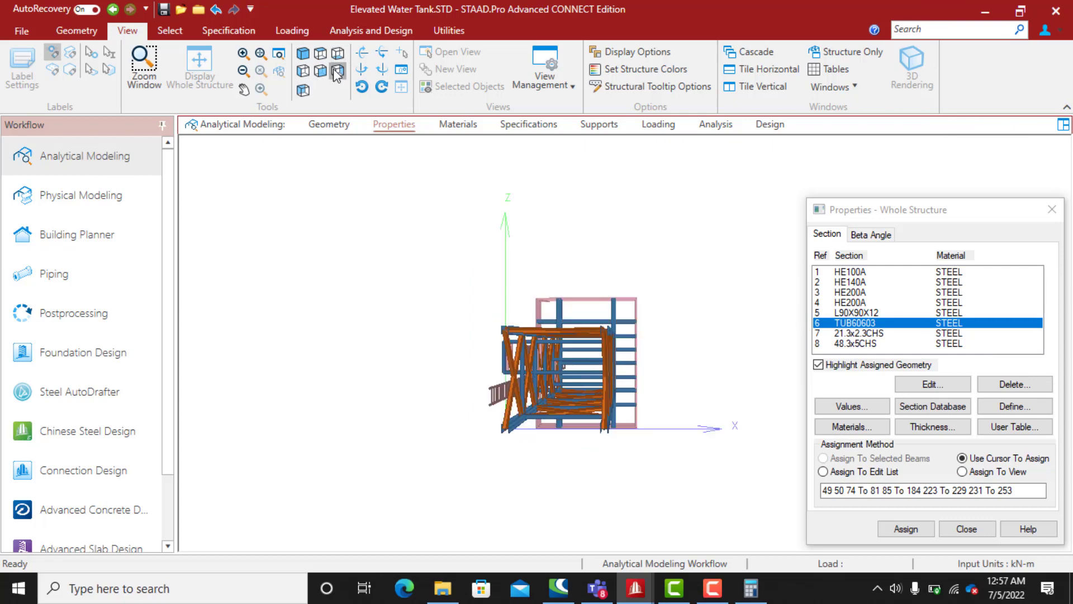
{"action": "left_click", "coordinate": [336, 74]}
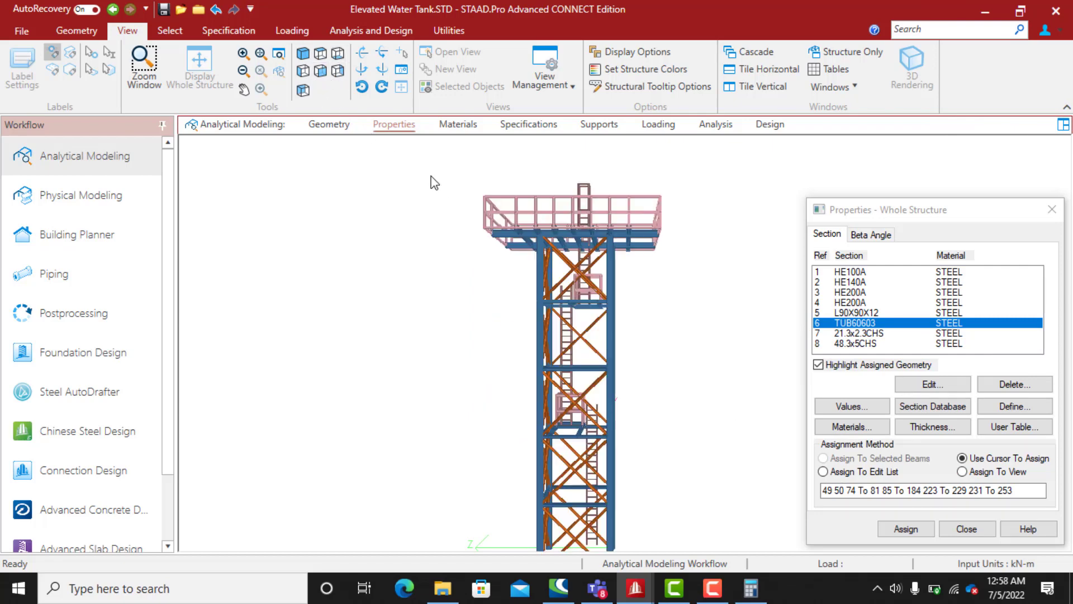